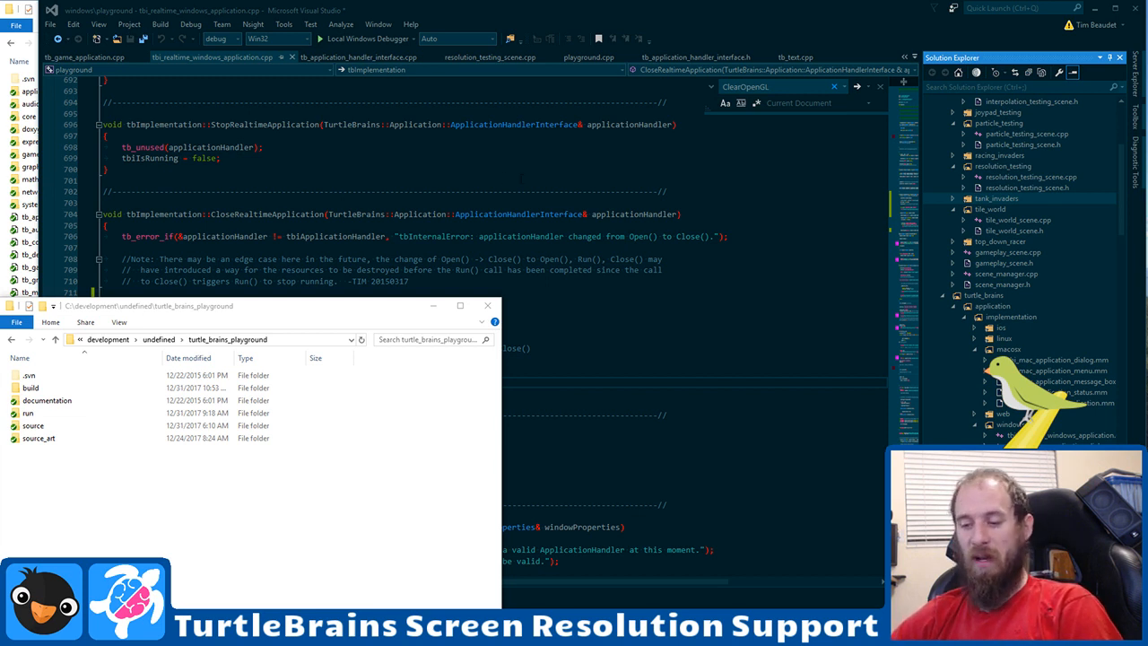
# Step: Return to Visual Studio and reload all source files that were changed outside the editor
pyautogui.click(520, 176)
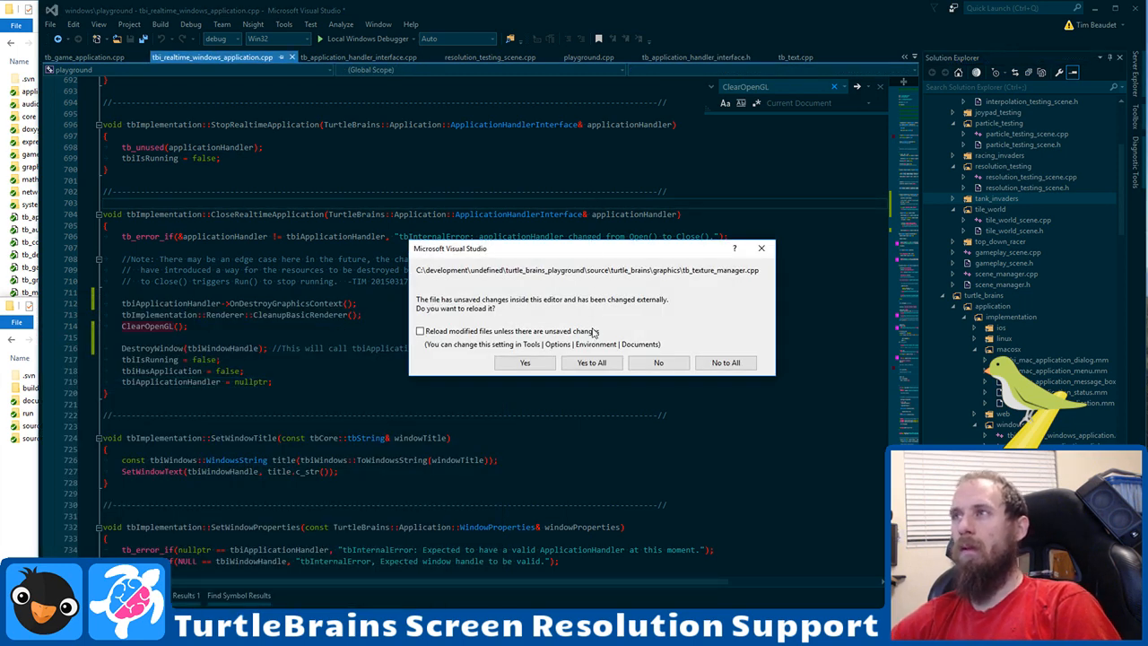
pyautogui.click(592, 362)
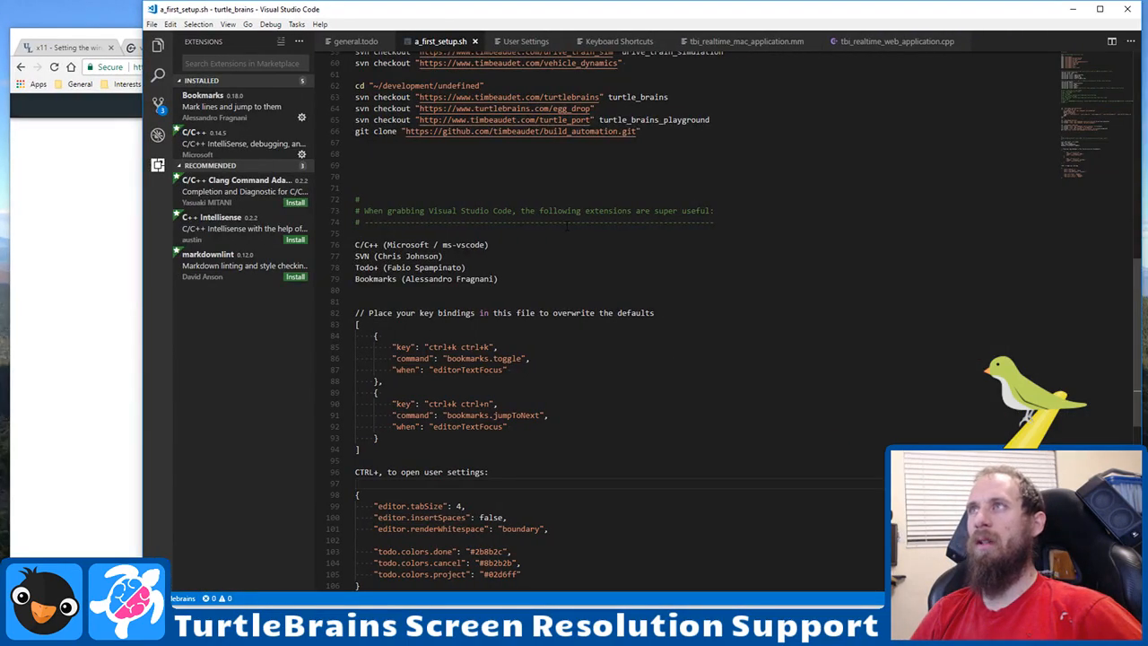
# Step: Switch to Visual Studio Code, open general.todo and set the small game task under Fastlane to Indie Development to 6 weeks
pyautogui.click(358, 45)
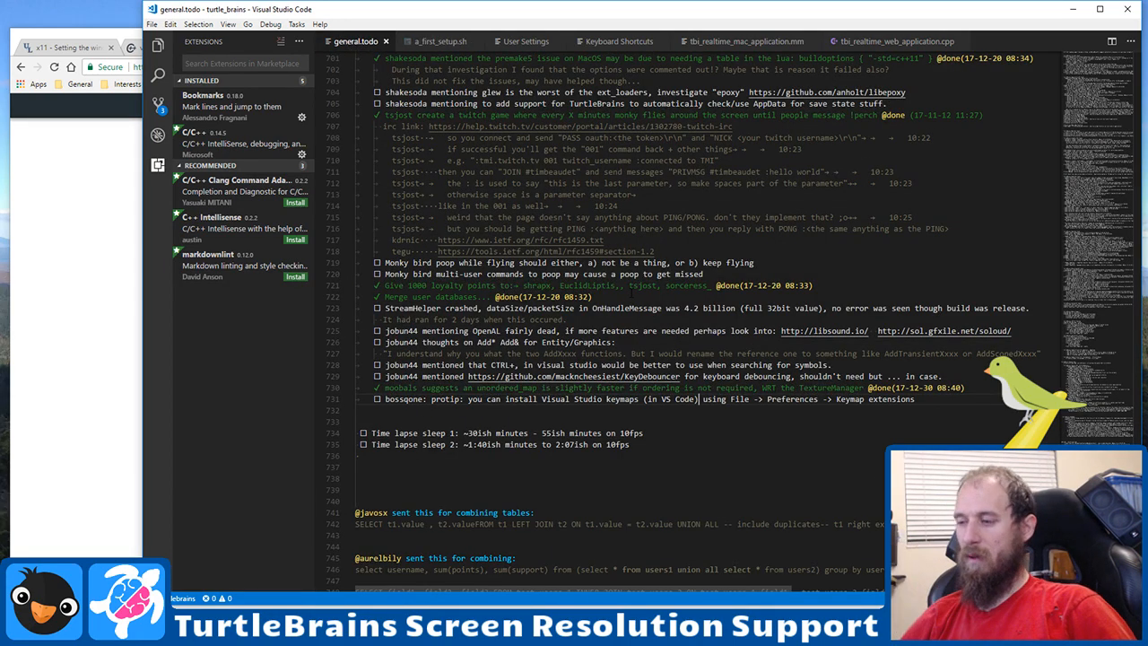
pyautogui.hotkey('ctrl', 'Home')
pyautogui.scroll(-11, 633, 294)
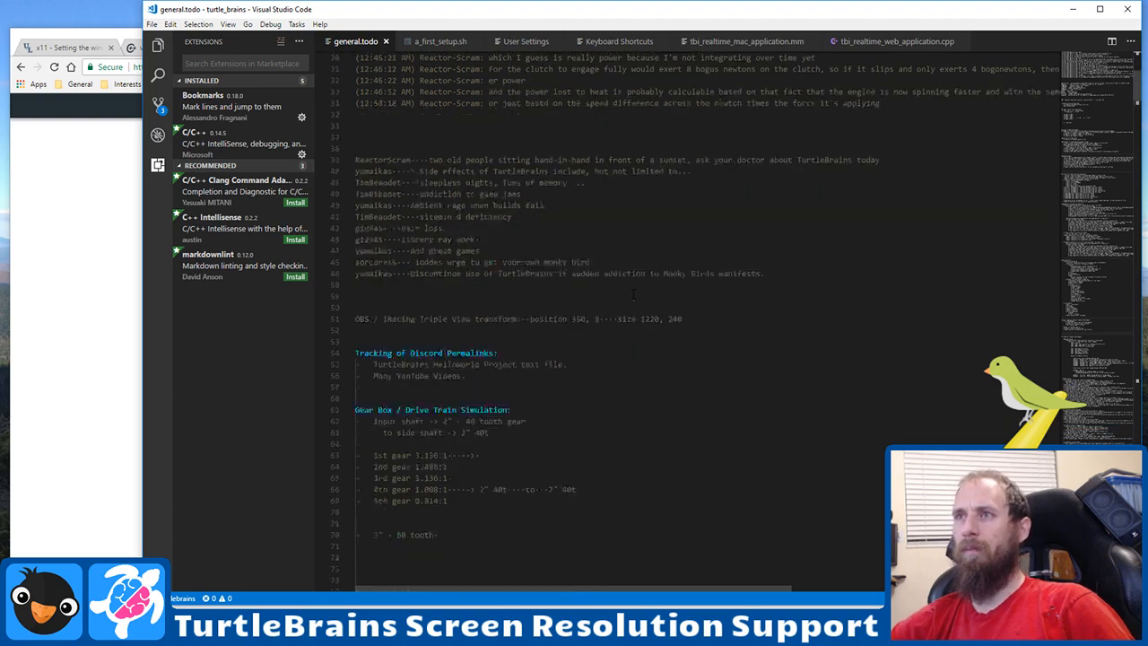
pyautogui.scroll(-4, 633, 294)
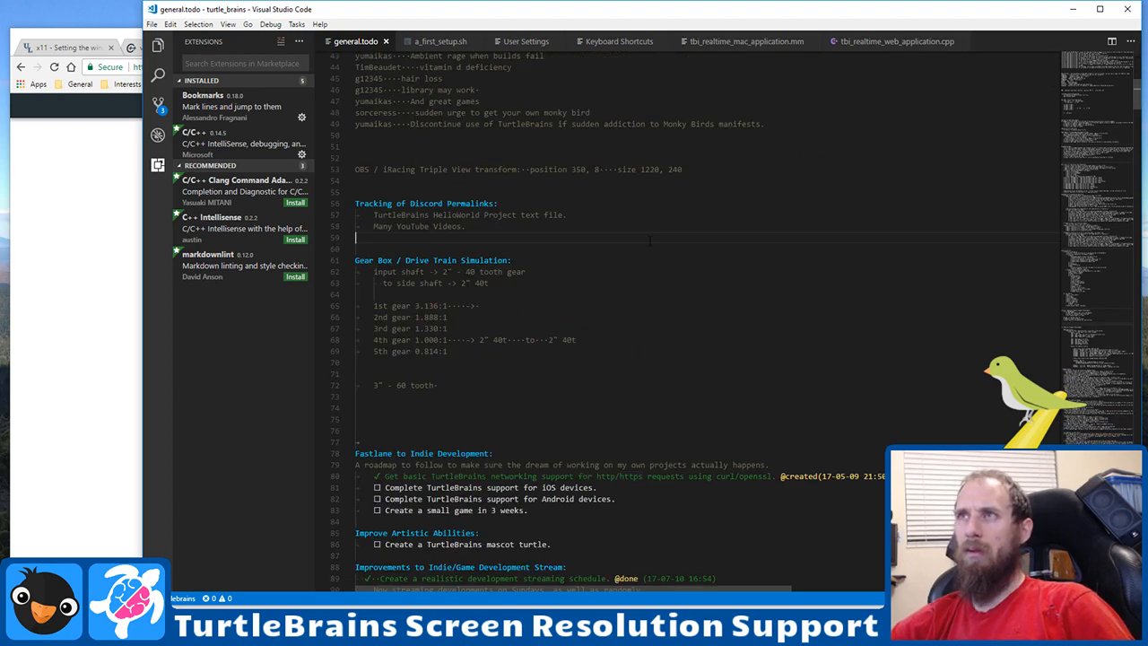
pyautogui.scroll(-4, 648, 228)
pyautogui.scroll(-4, 649, 241)
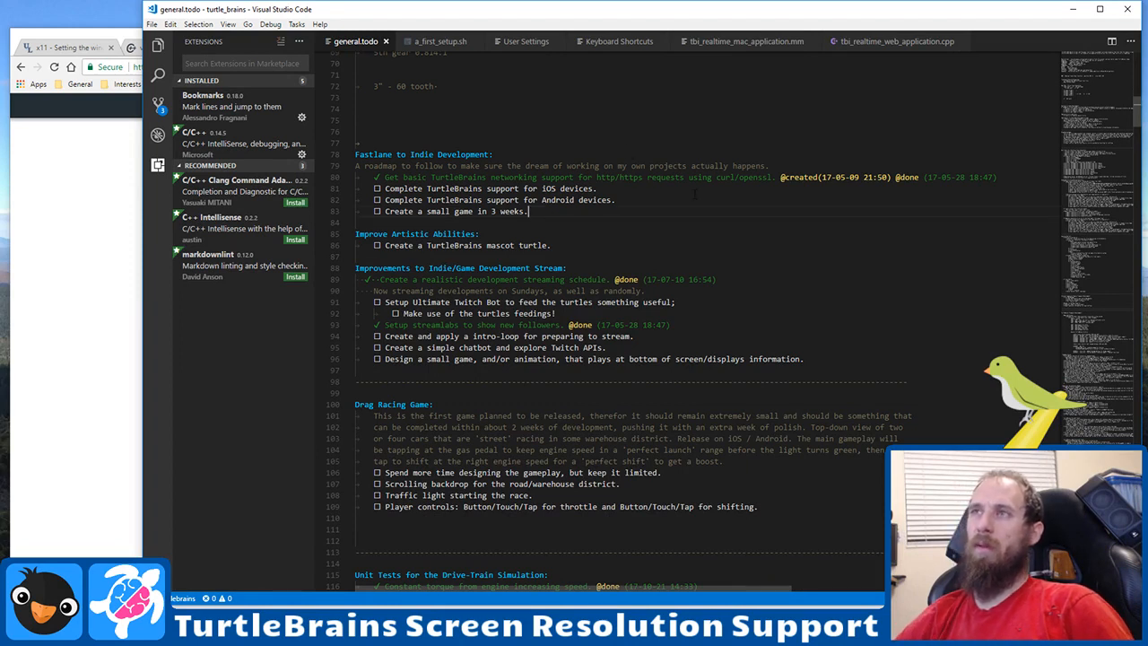
pyautogui.hotkey('ctrl', 'Left')
pyautogui.hotkey('ctrl', 'Left')
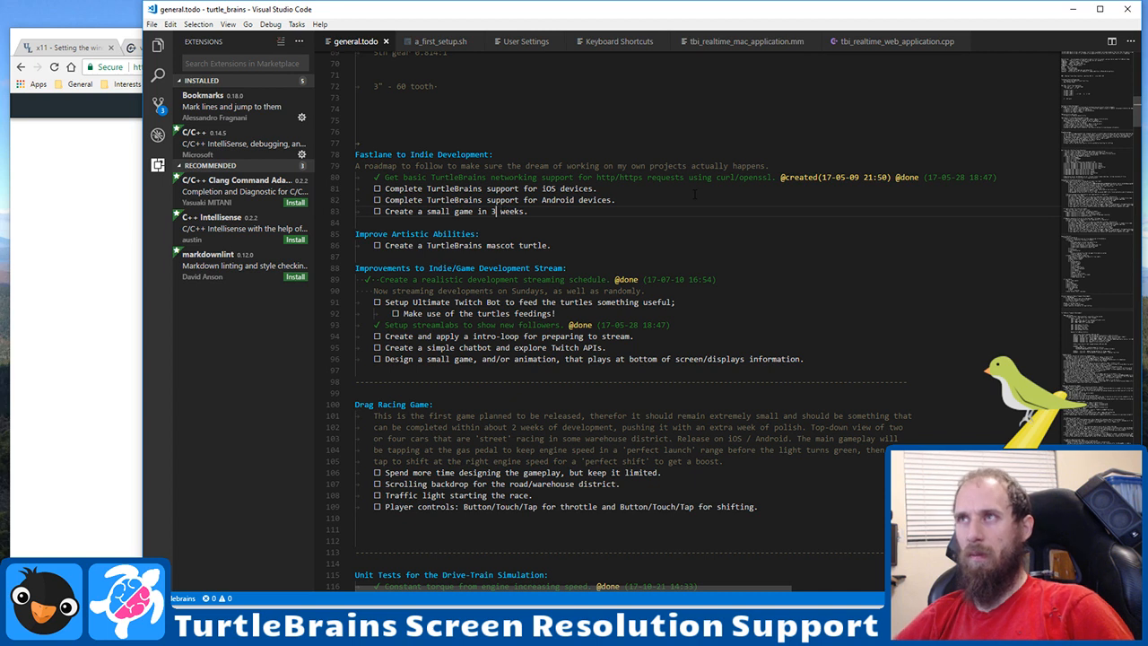
pyautogui.write('7')
pyautogui.press('BackSpace')
pyautogui.write('6')
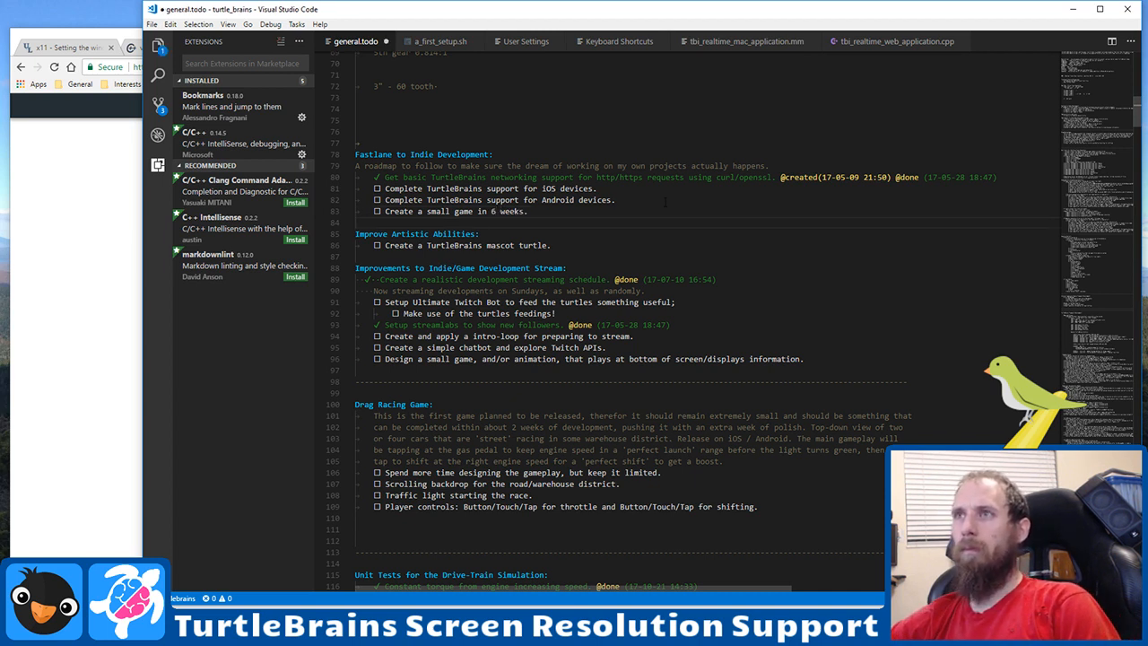
# Step: Insert 14 blank lines between the small game task and the Improve Artistic Abilities section
pyautogui.click(662, 222)
pyautogui.press('Return')
pyautogui.press('Return')
pyautogui.press('Return')
pyautogui.press('Return')
pyautogui.press('Return')
pyautogui.press('Return')
pyautogui.press('Return')
pyautogui.press('Return')
pyautogui.press('Return')
pyautogui.press('Return')
pyautogui.press('Return')
pyautogui.press('Return')
pyautogui.click(660, 245)
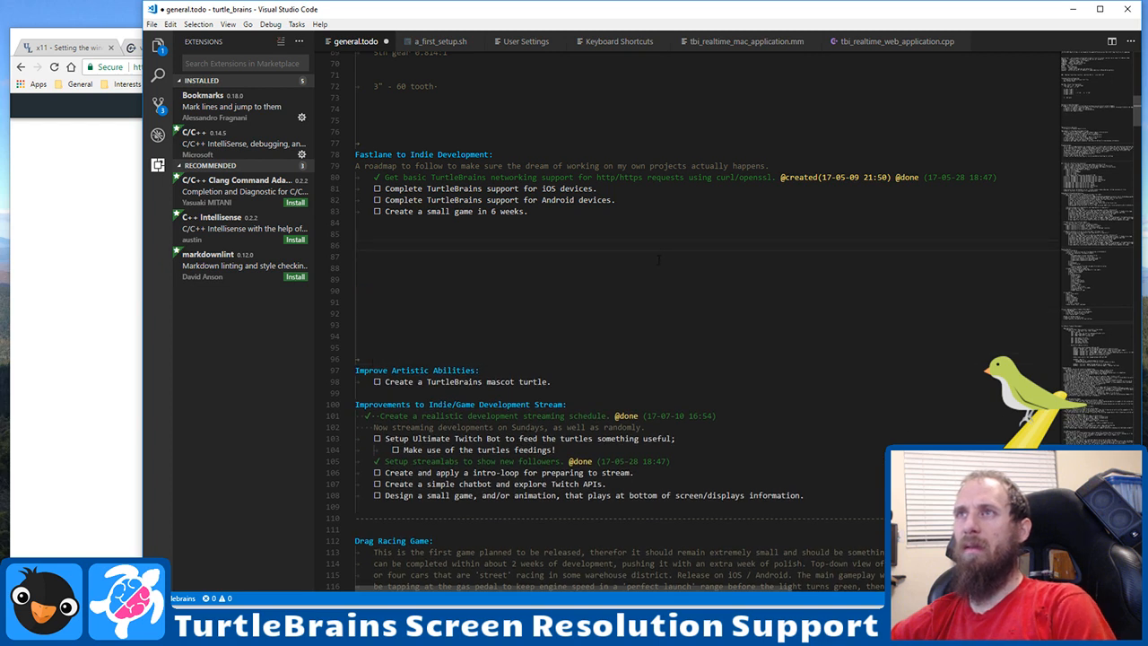
pyautogui.press('Return')
pyautogui.press('Return')
pyautogui.press('Tab')
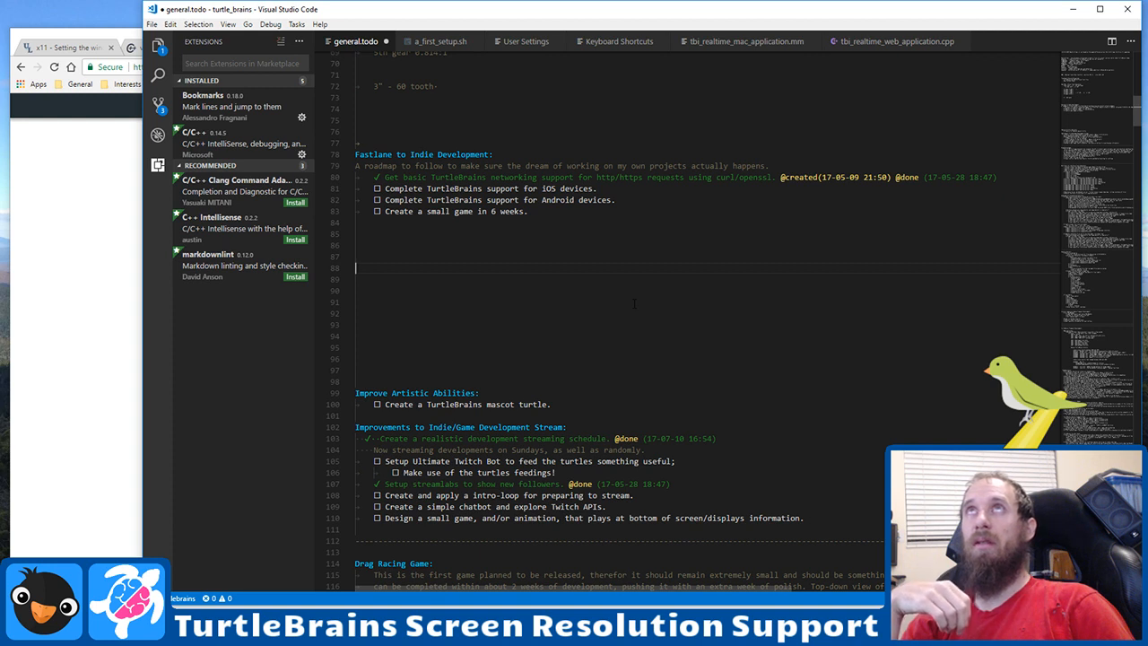
# Step: Add the heading "First Game to Release - Archer / Archery:" in the blank space, with a new indented line below it
pyautogui.write('Archer')
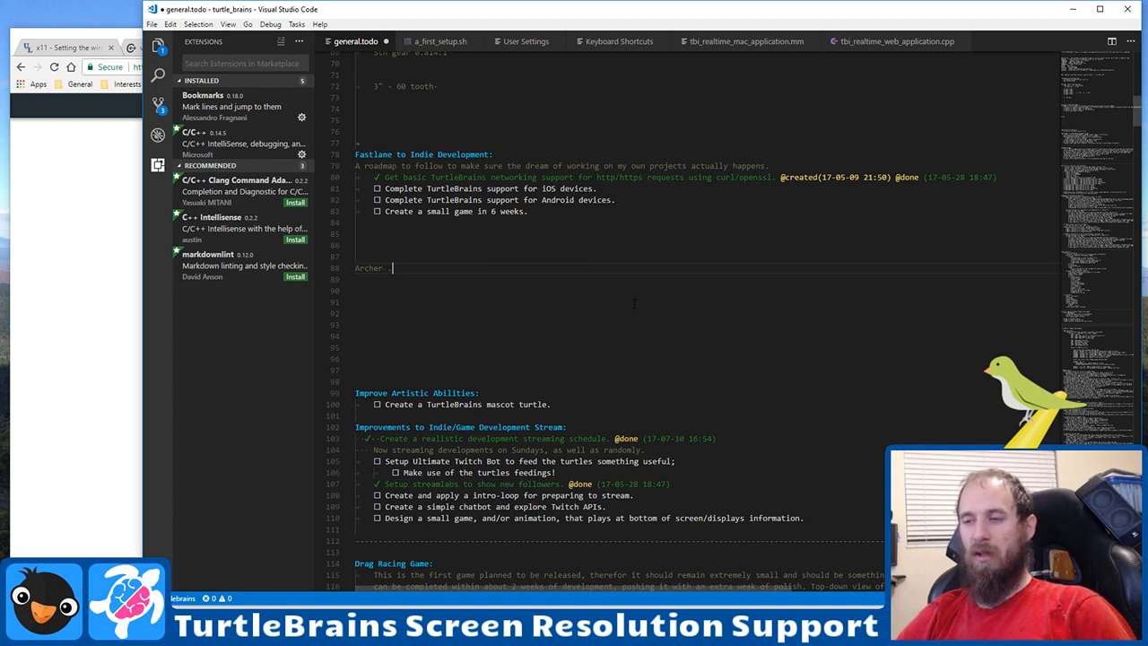
pyautogui.write(' / Archery:')
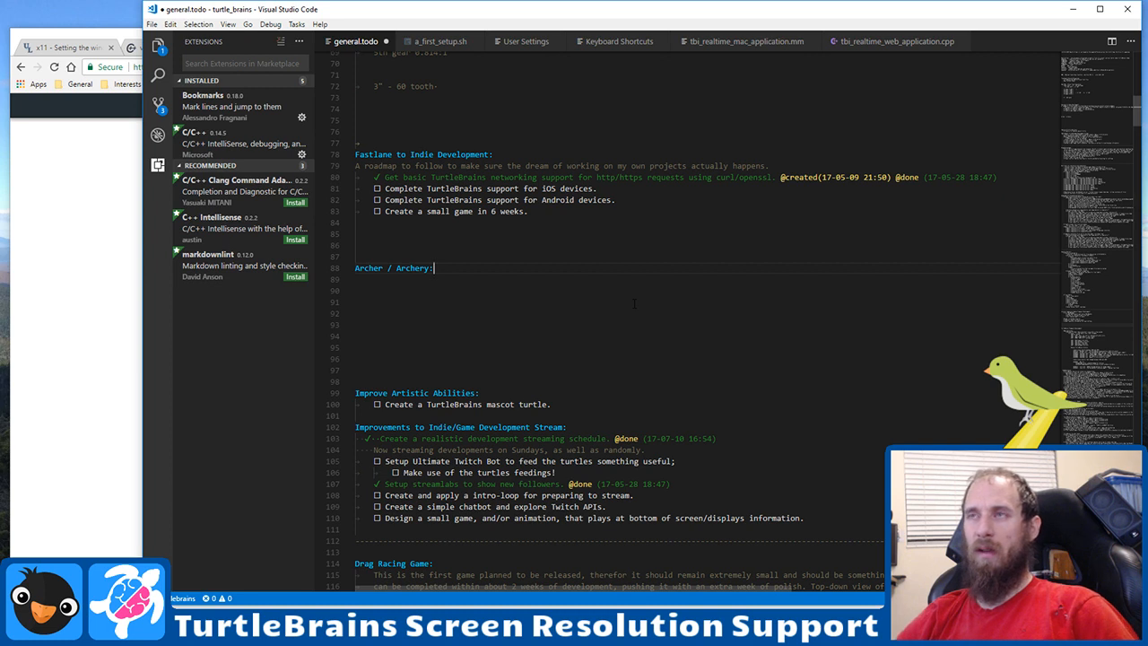
pyautogui.press('Home')
pyautogui.write('First ')
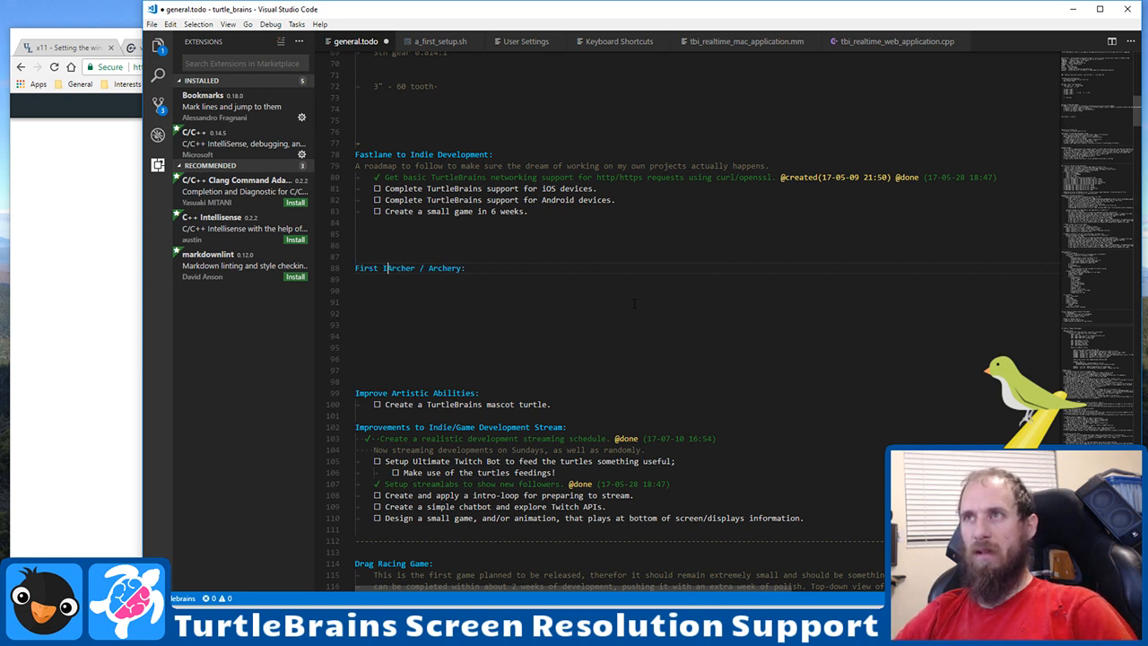
pyautogui.write('Game to ')
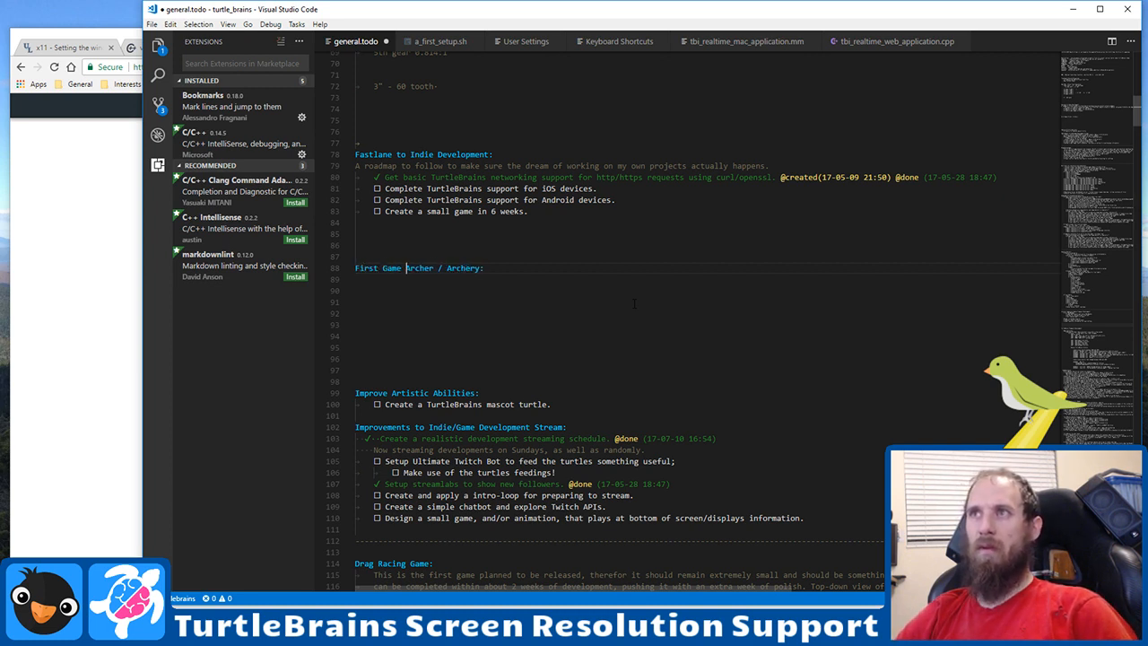
pyautogui.write('Relea')
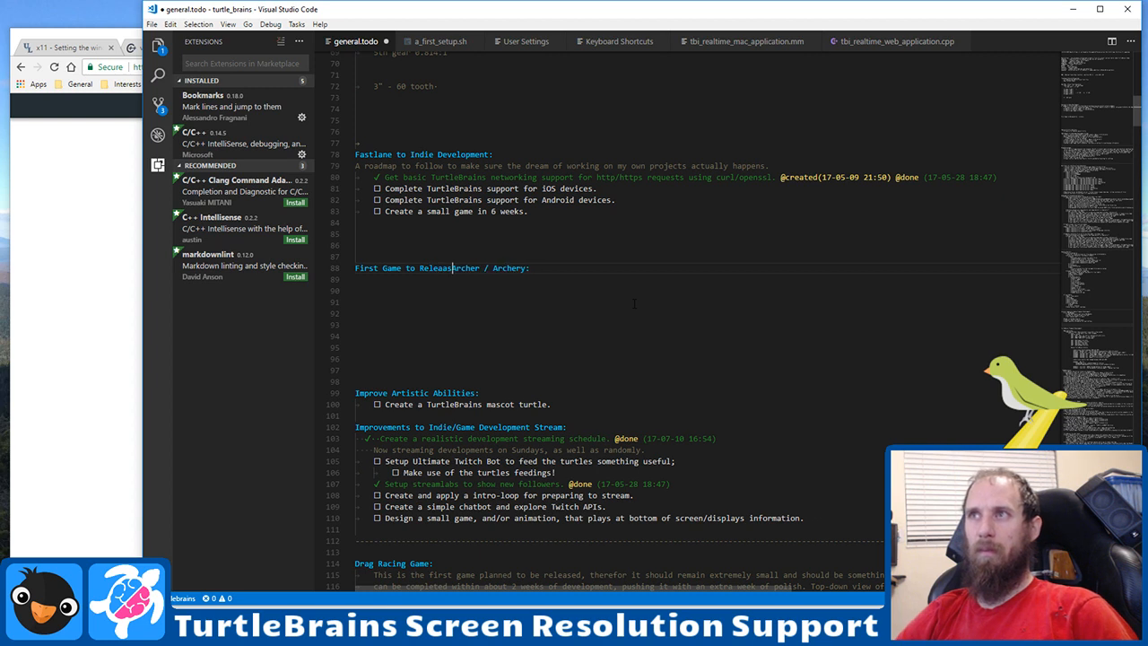
pyautogui.write('se')
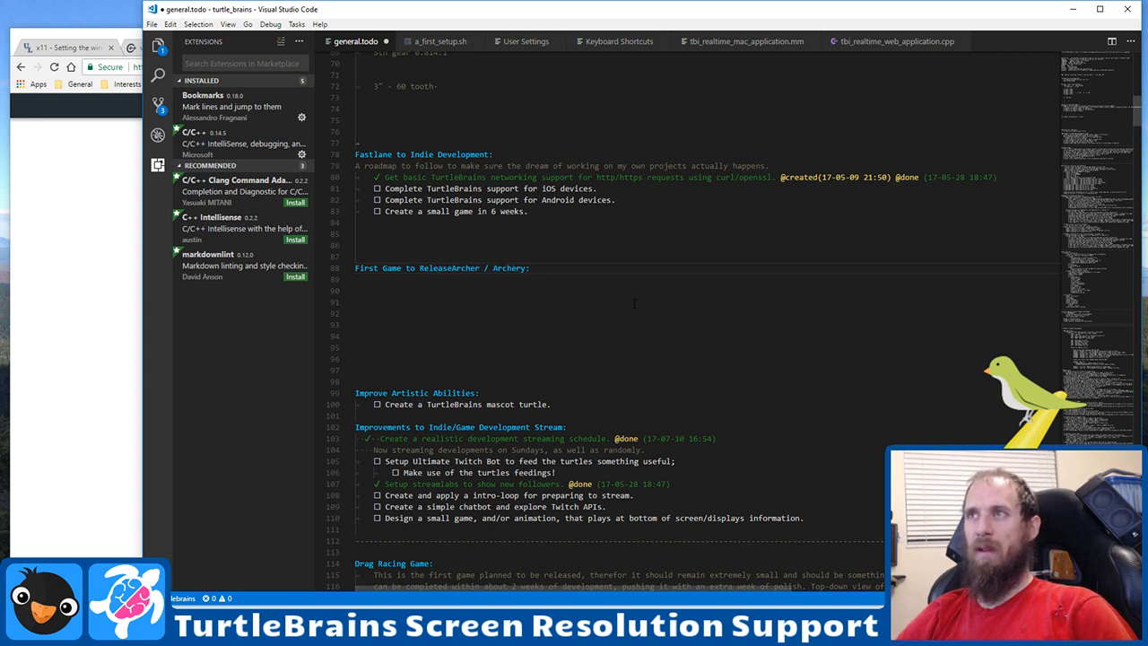
pyautogui.write(' -')
pyautogui.press('End')
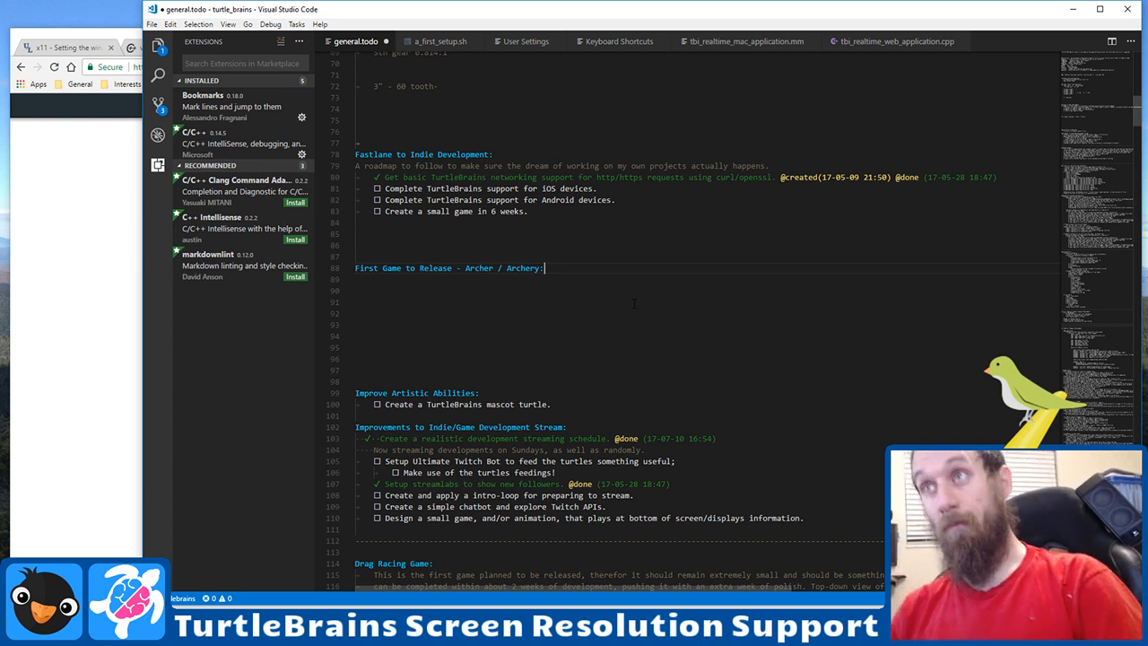
pyautogui.press('Return')
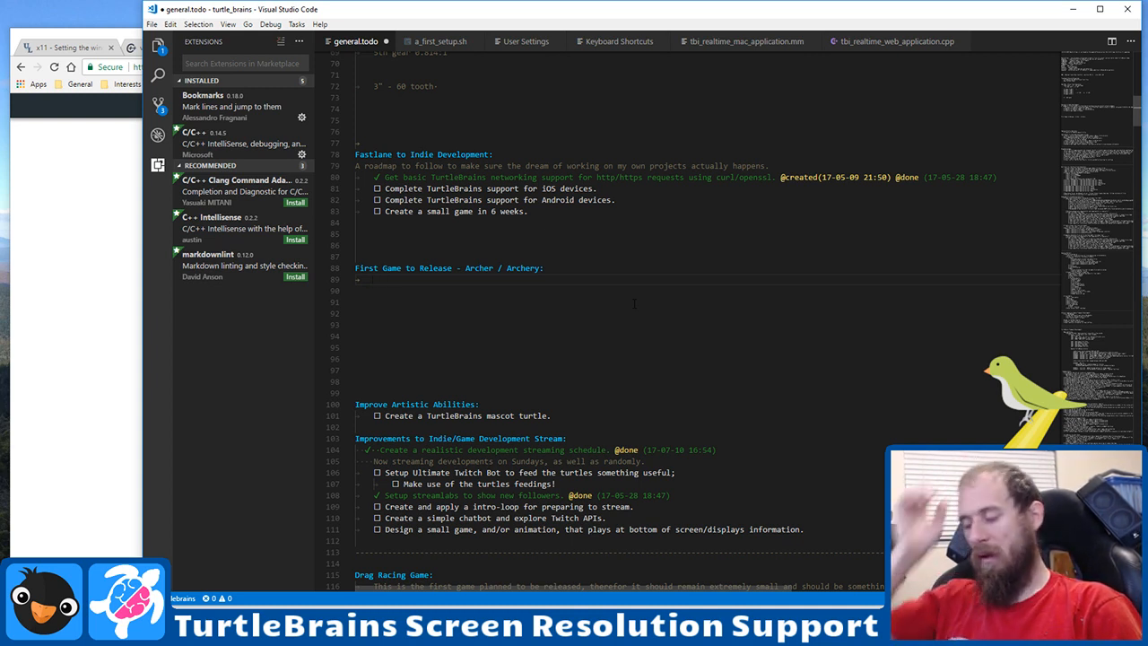
pyautogui.hotkey('ctrl', 'Return')
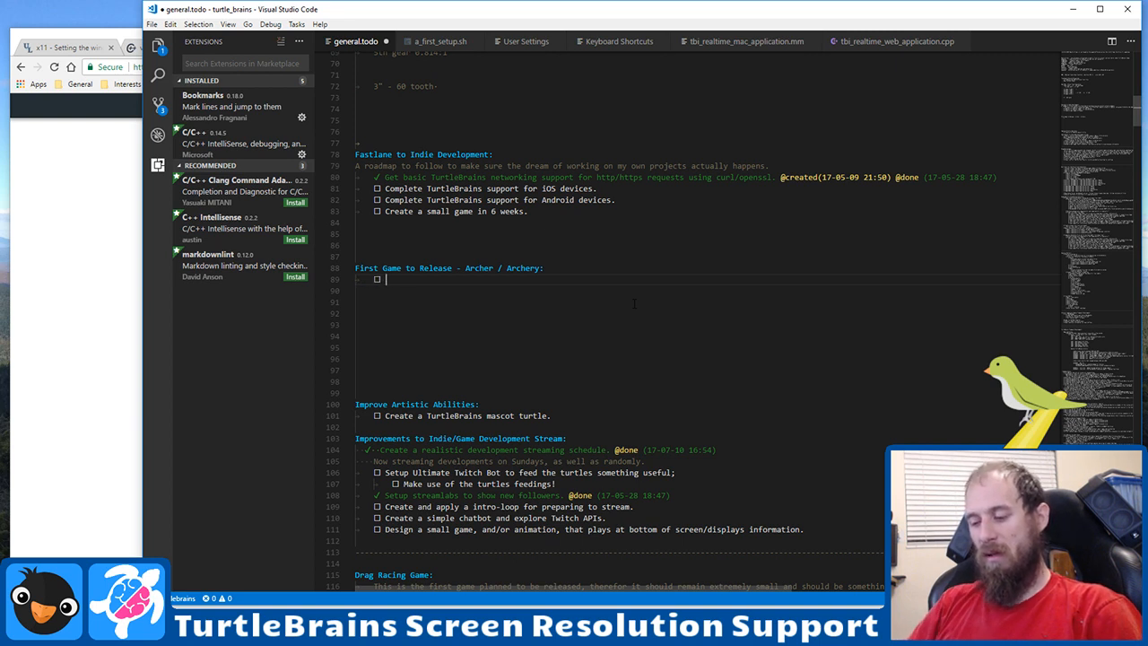
pyautogui.write('Proof of c')
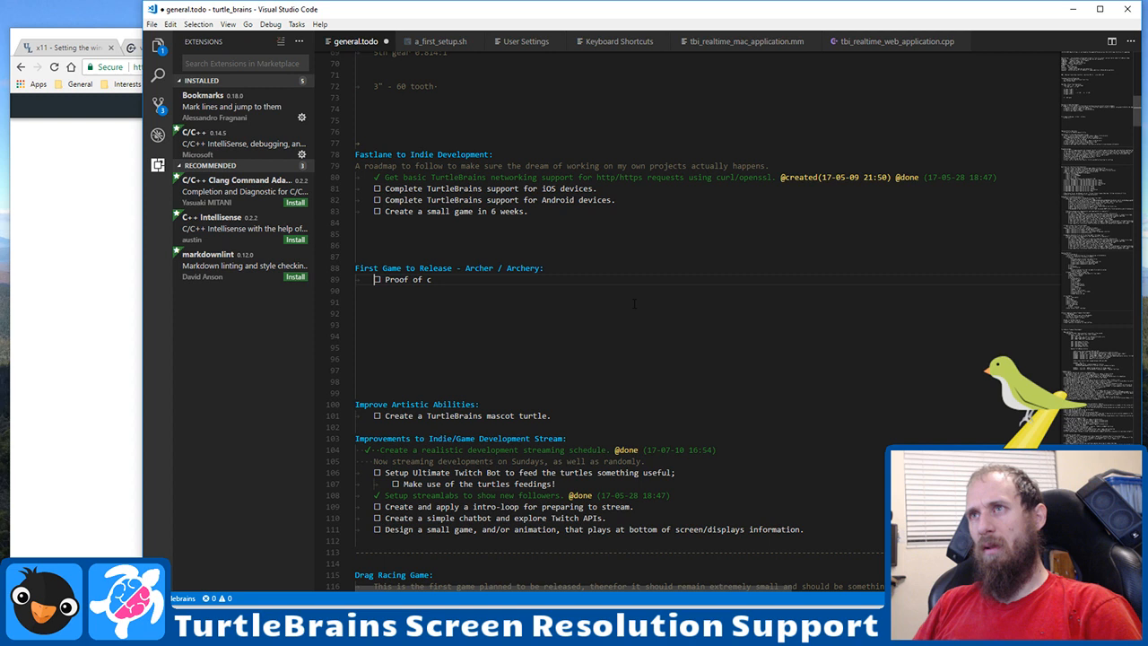
pyautogui.hotkey('shift', 'Tab')
pyautogui.write('c')
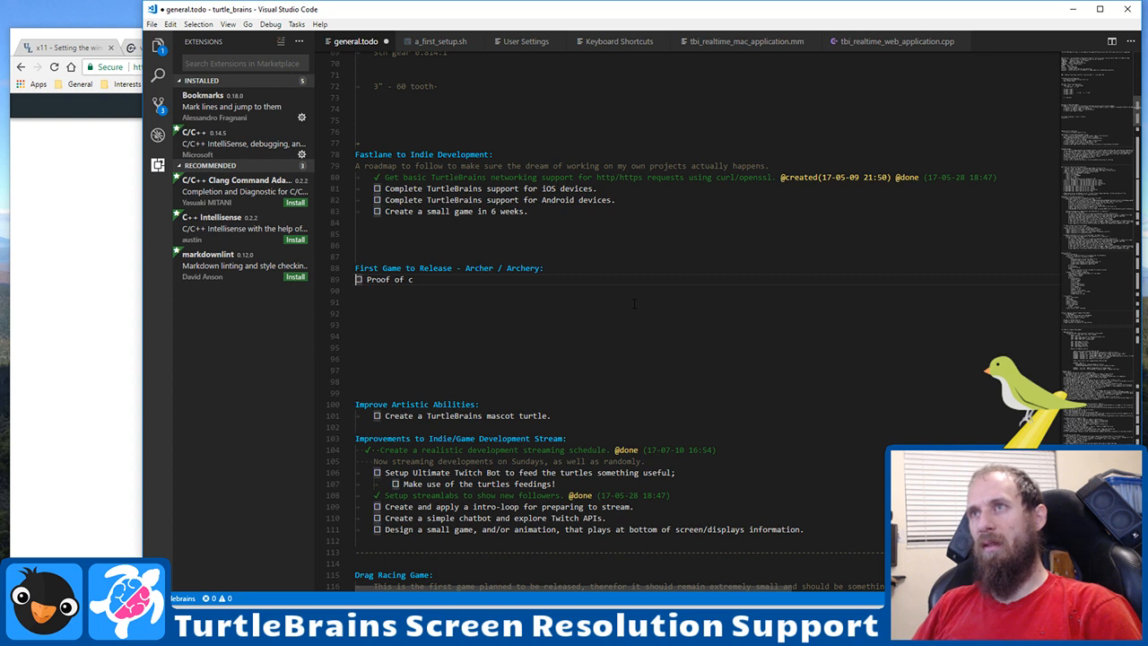
pyautogui.press('Delete')
pyautogui.press('Tab')
pyautogui.press('End')
pyautogui.press('Home')
pyautogui.press('Delete')
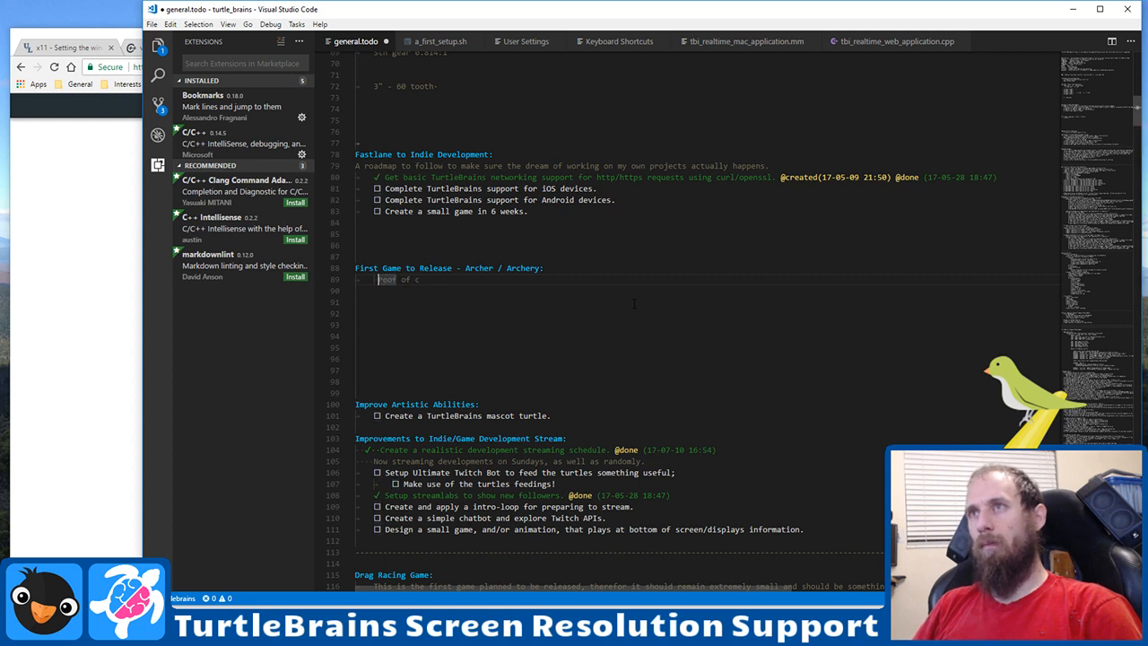
pyautogui.press('BackSpace')
pyautogui.write('P')
pyautogui.press('End')
pyautogui.hotkey('ctrl', 'shift', 'Left')
pyautogui.hotkey('ctrl', 'shift', 'Left')
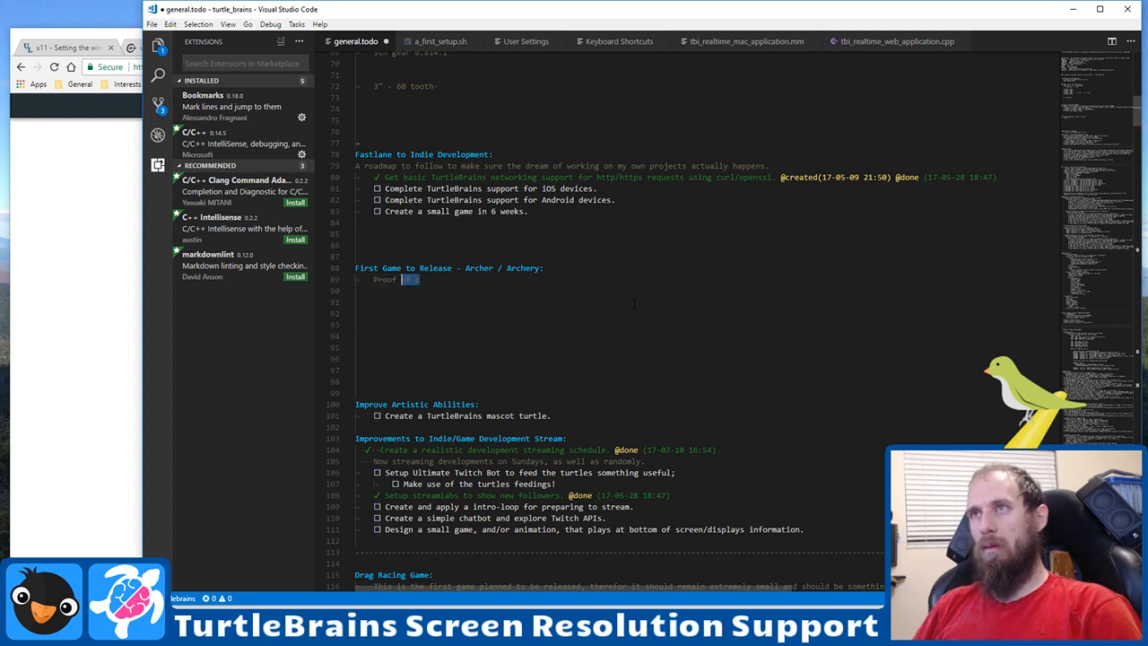
pyautogui.hotkey('ctrl', 'shift', 'Left')
# Step: Write the subheading "Prototype:" on the indented line below the First Game to Release heading
pyautogui.write('Protot')
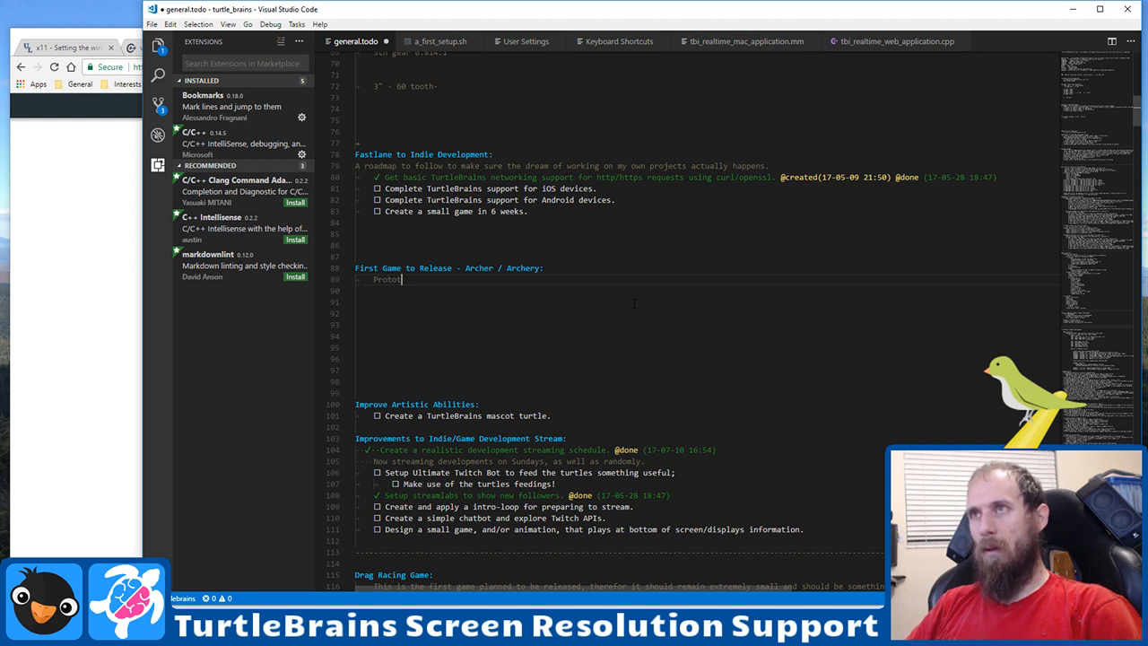
pyautogui.write('ype:')
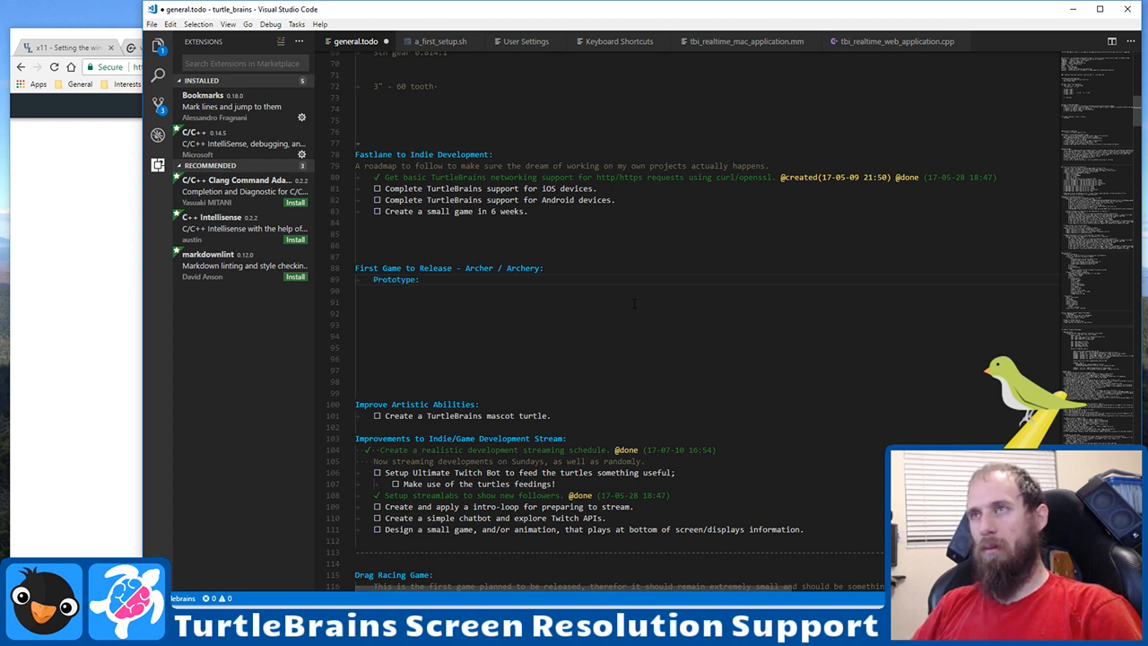
pyautogui.press('Return')
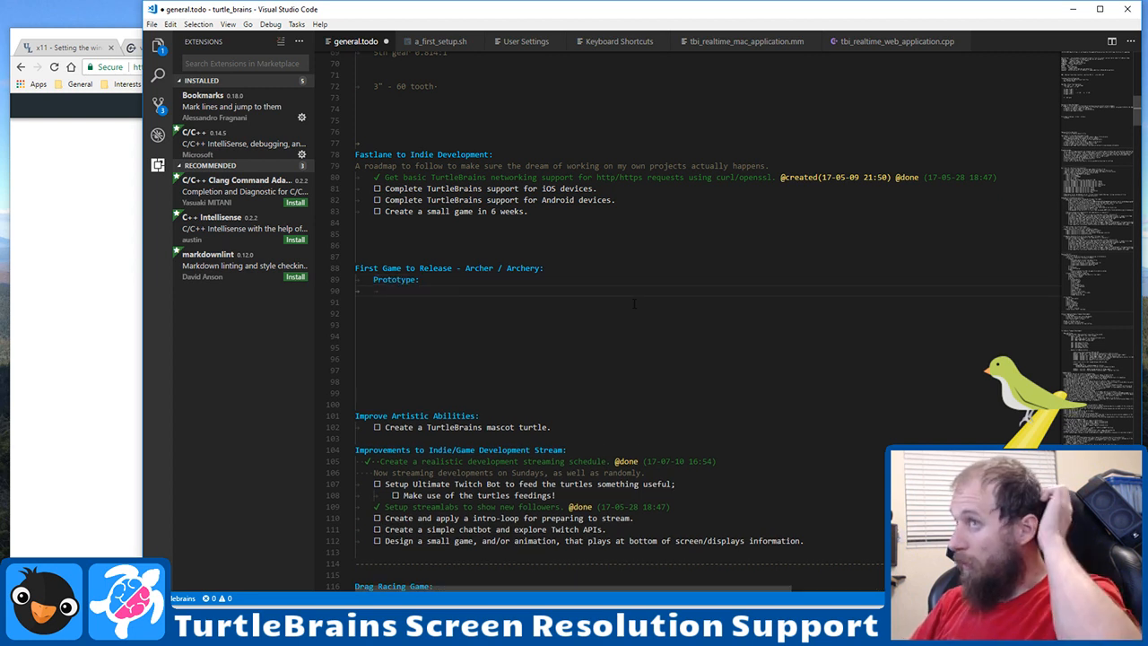
pyautogui.press('BackSpace')
pyautogui.press('BackSpace')
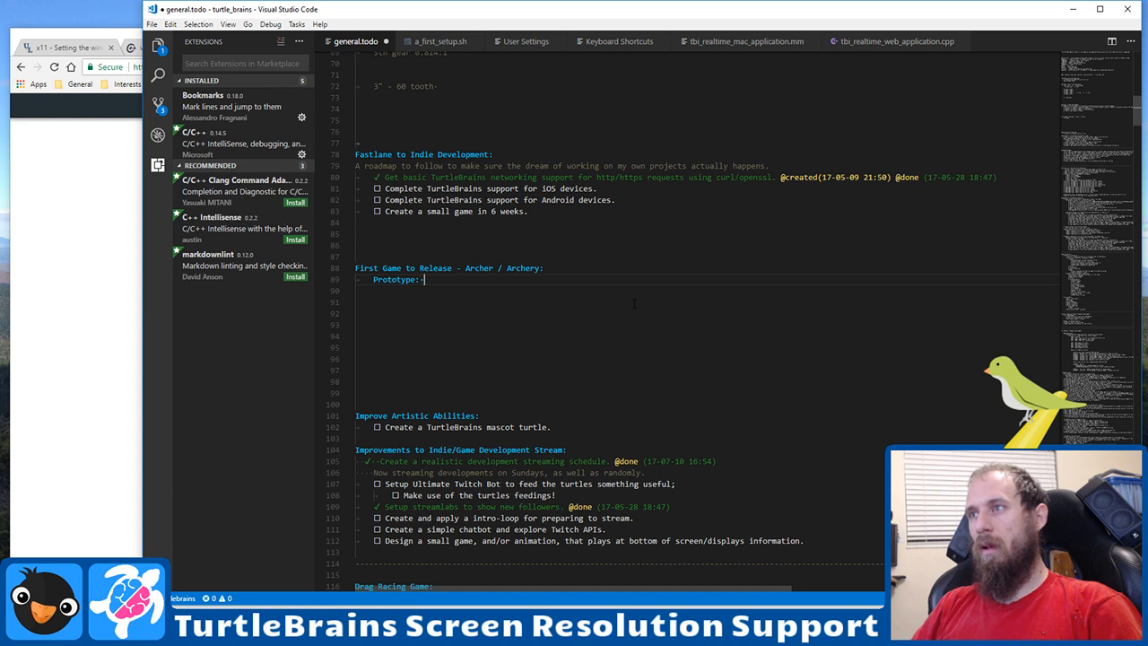
pyautogui.write('@')
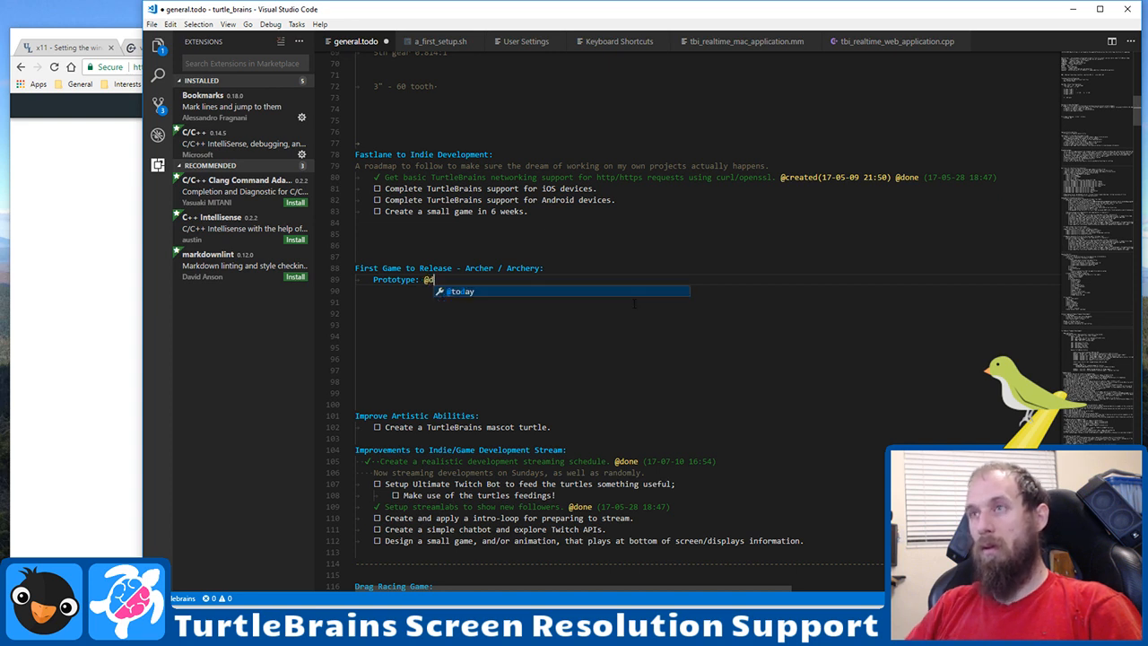
pyautogui.press('BackSpace')
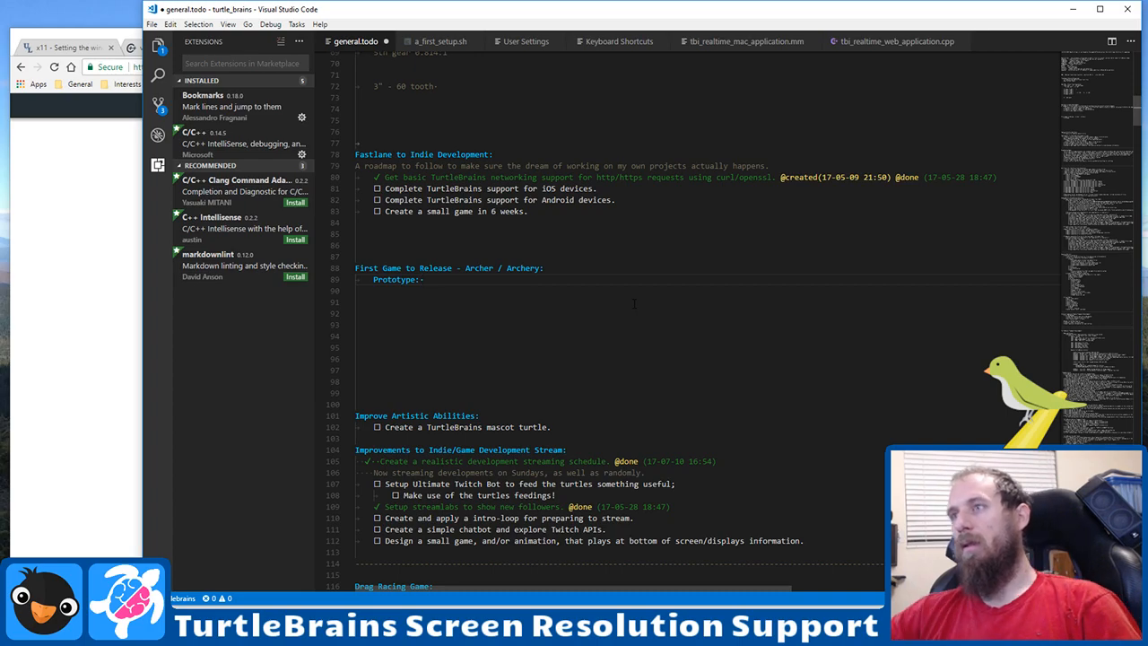
# Step: Look through the existing project sections of the to-do list, from Drag Racing Game down to the TurtleBrains Application Kit Tasks
pyautogui.scroll(-10, 633, 303)
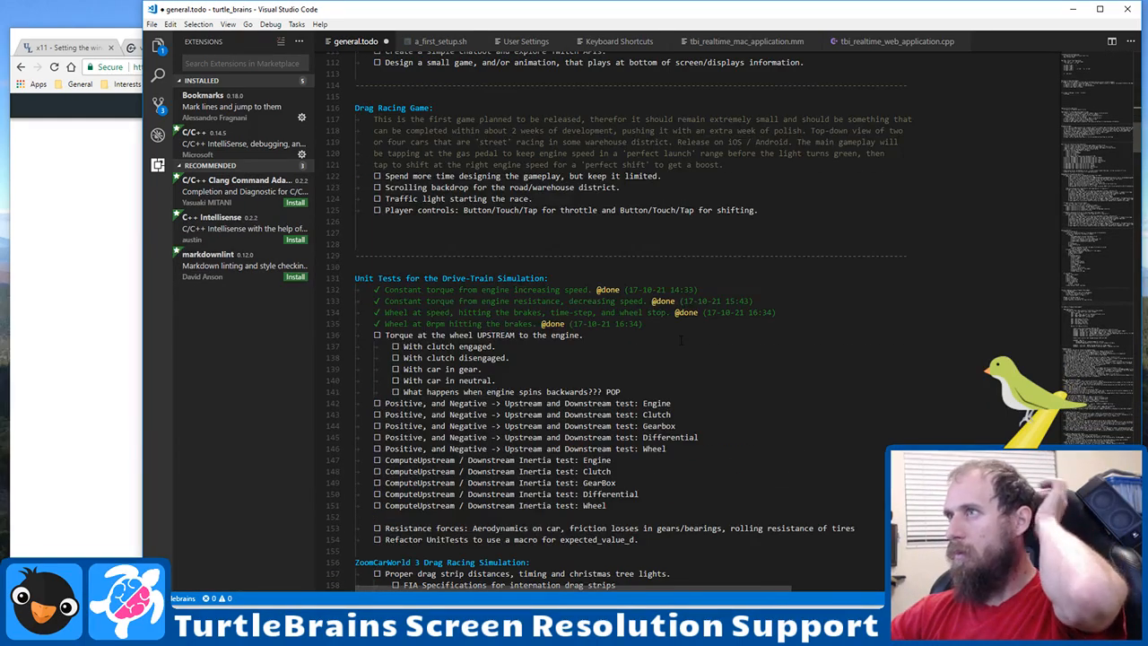
pyautogui.scroll(-18, 680, 341)
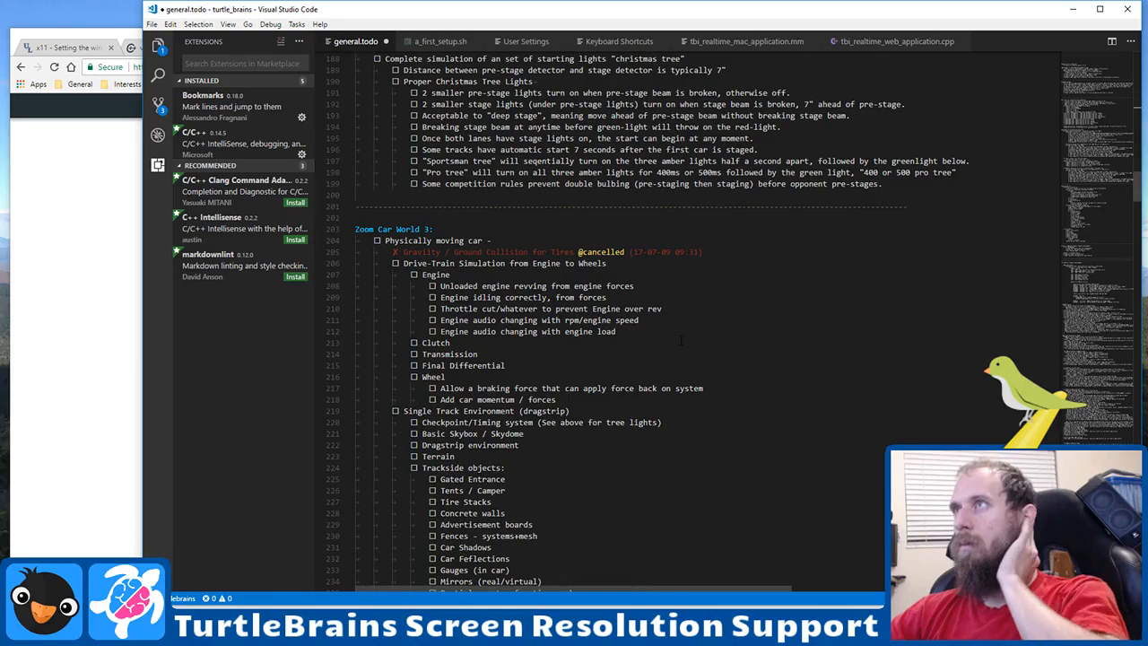
pyautogui.scroll(5, 680, 340)
pyautogui.scroll(-6, 681, 340)
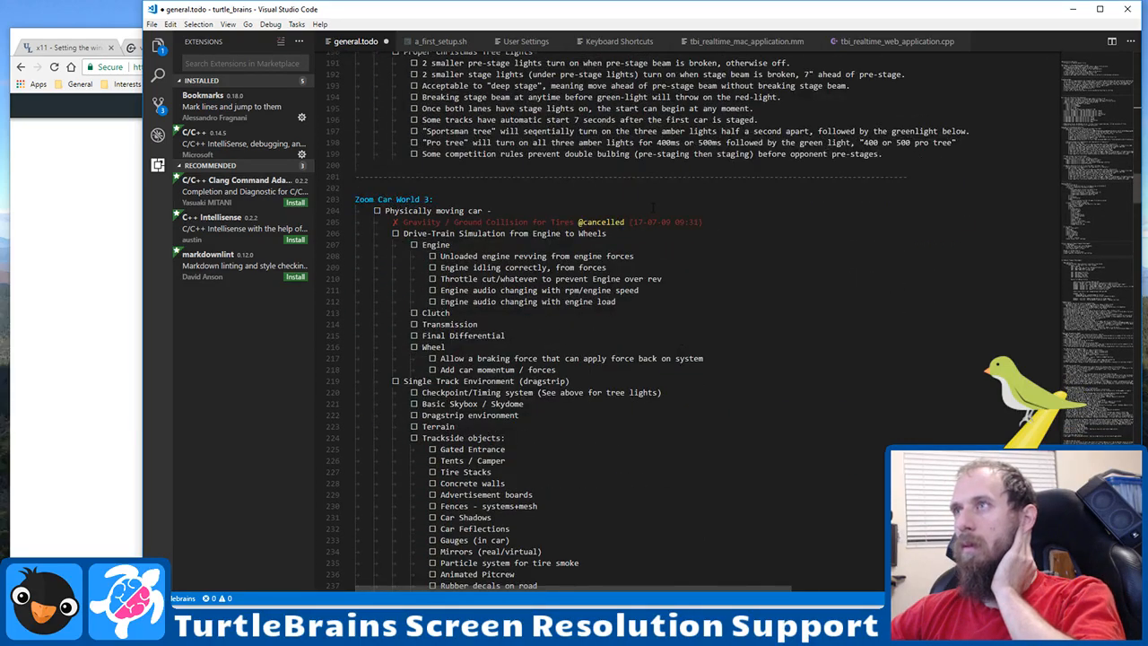
pyautogui.scroll(-20, 681, 339)
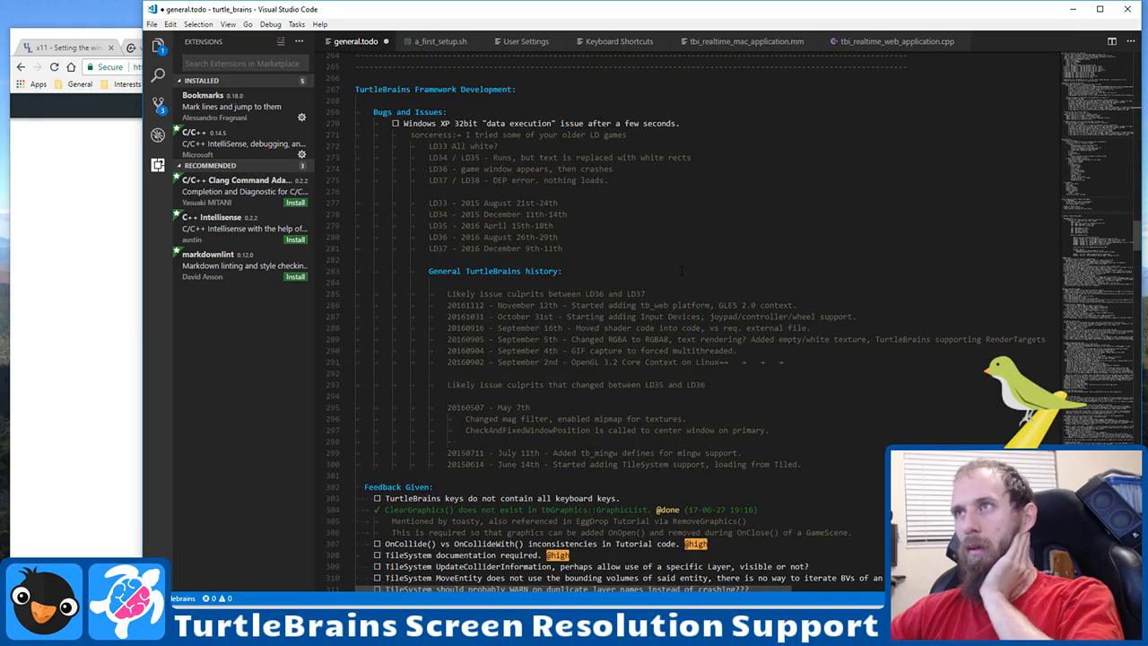
pyautogui.scroll(-6, 681, 271)
pyautogui.scroll(-12, 681, 271)
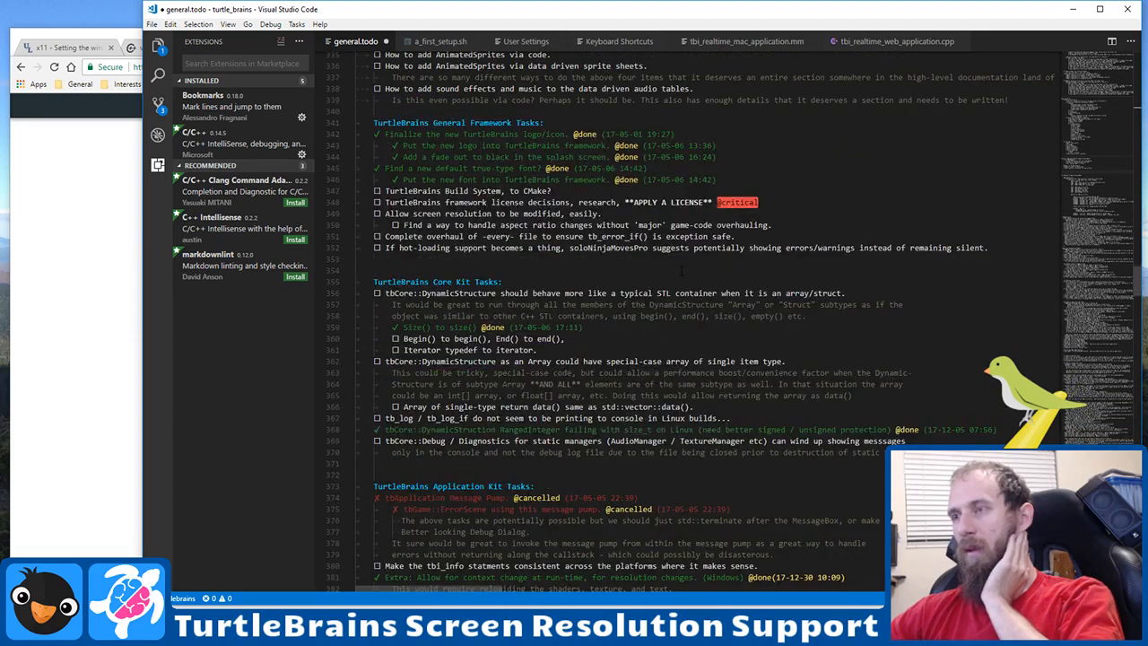
pyautogui.scroll(-5, 682, 268)
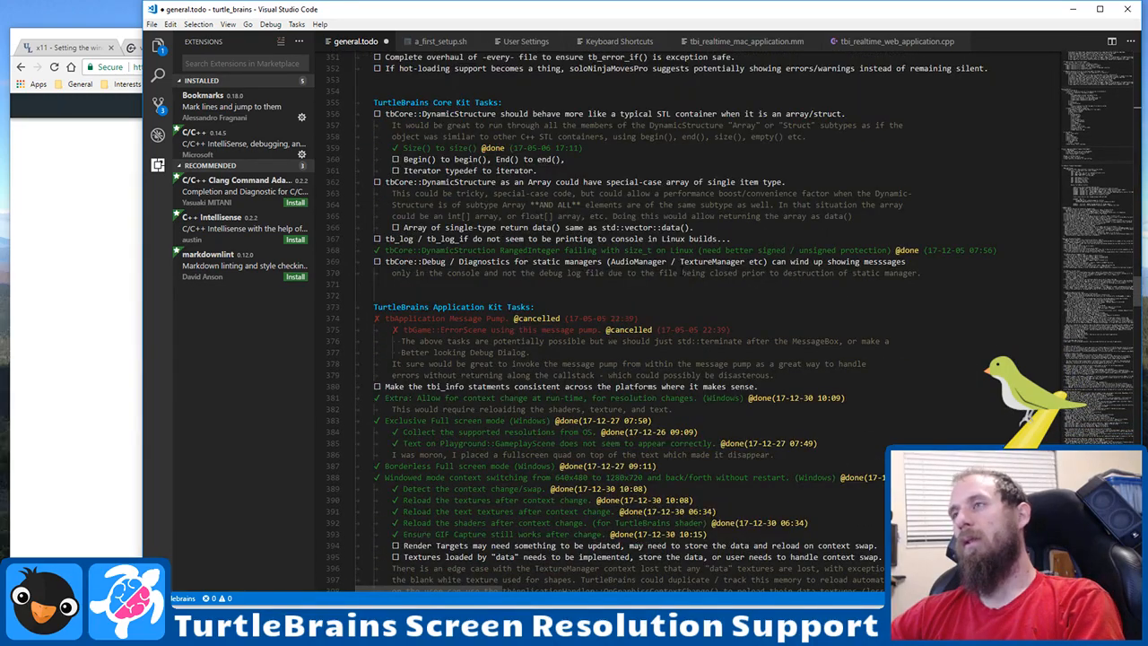
# Step: Switch to the Chrome browser and search the web in a new tab for "todo+ vs code due date"
pyautogui.scroll(20, 683, 270)
pyautogui.scroll(13, 681, 271)
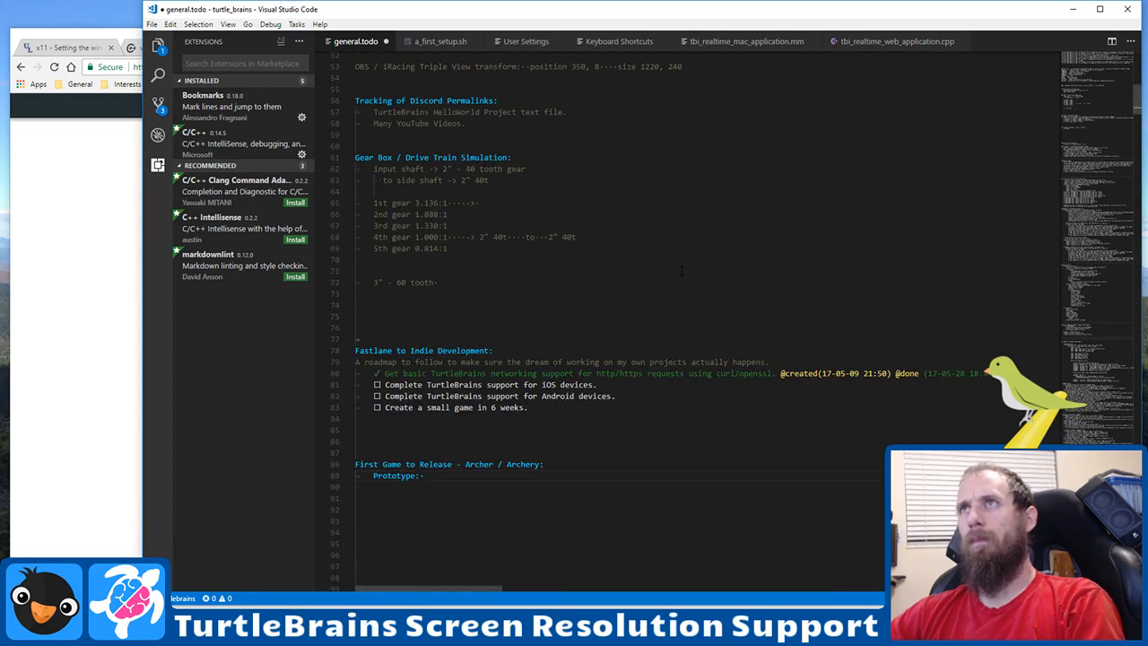
pyautogui.click(45, 315)
pyautogui.hotkey('ctrl', 't')
pyautogui.write('to')
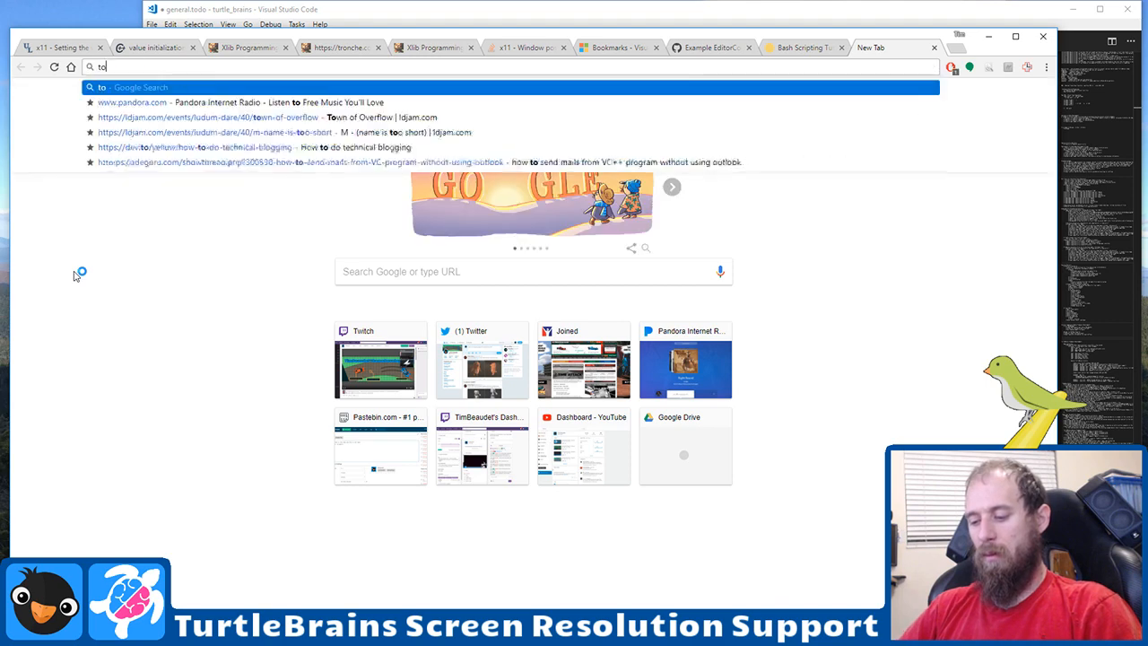
pyautogui.write('do+ vs code')
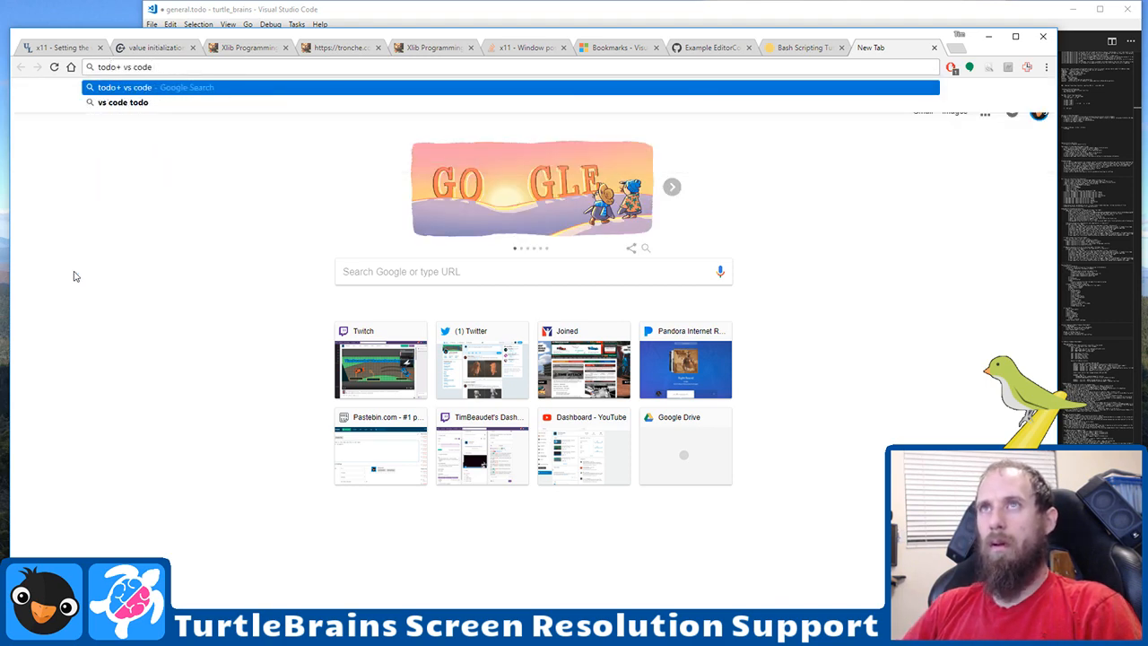
pyautogui.write(' due date')
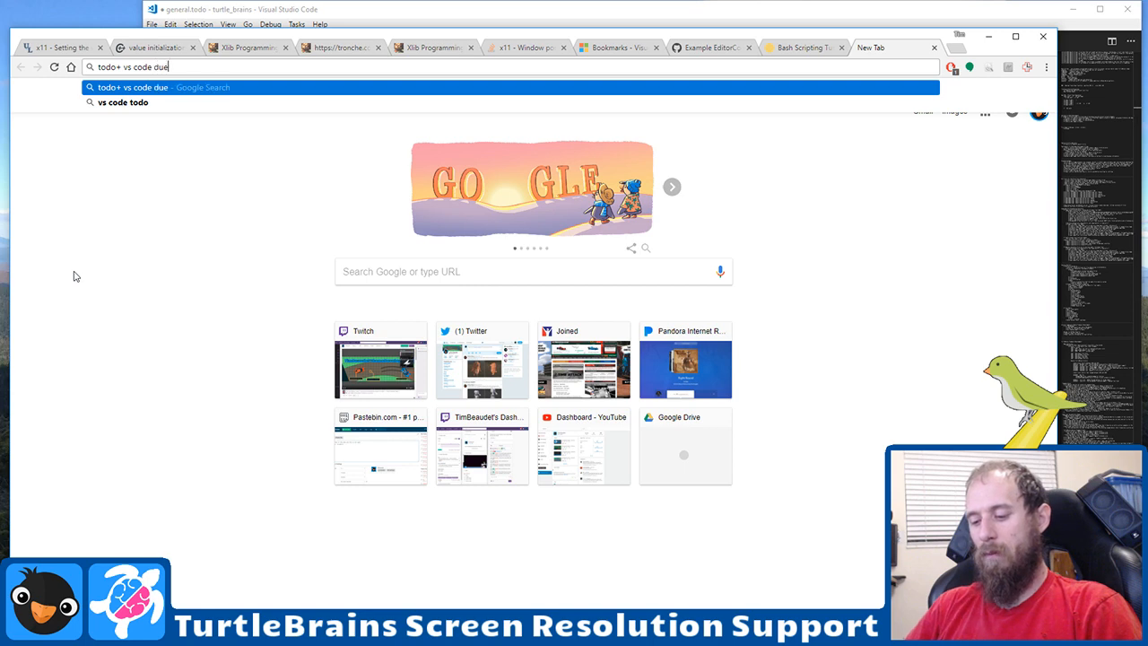
pyautogui.press('Return')
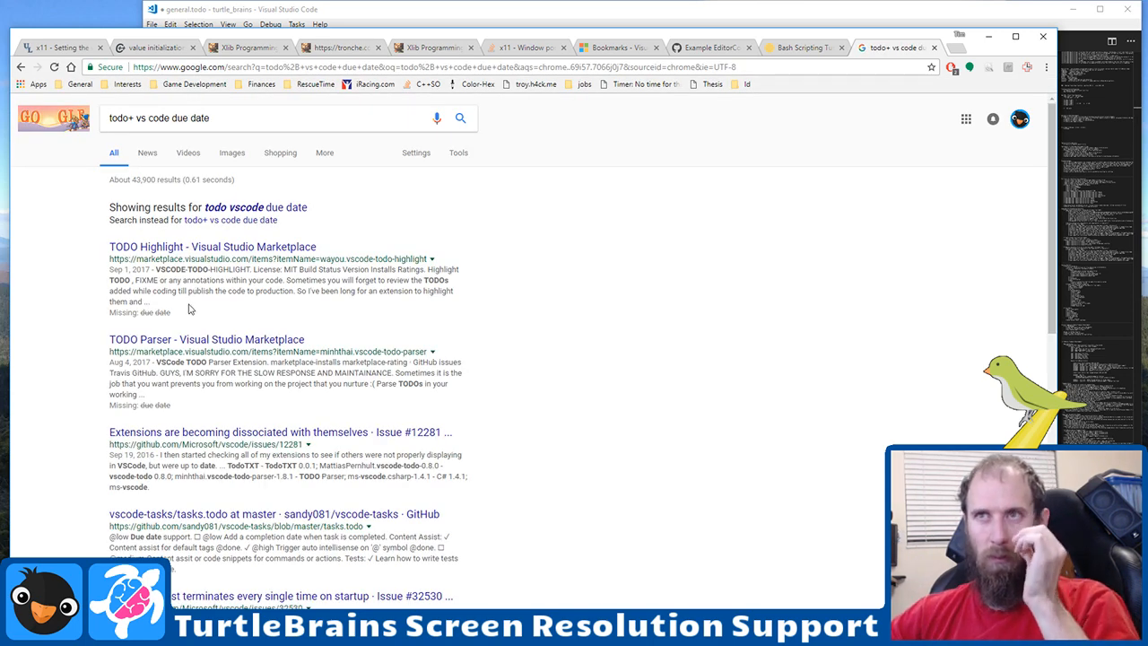
# Step: Shorten the web search to "todo+ vs code" and open the Todo+ extension's Visual Studio Marketplace page
pyautogui.click(130, 117)
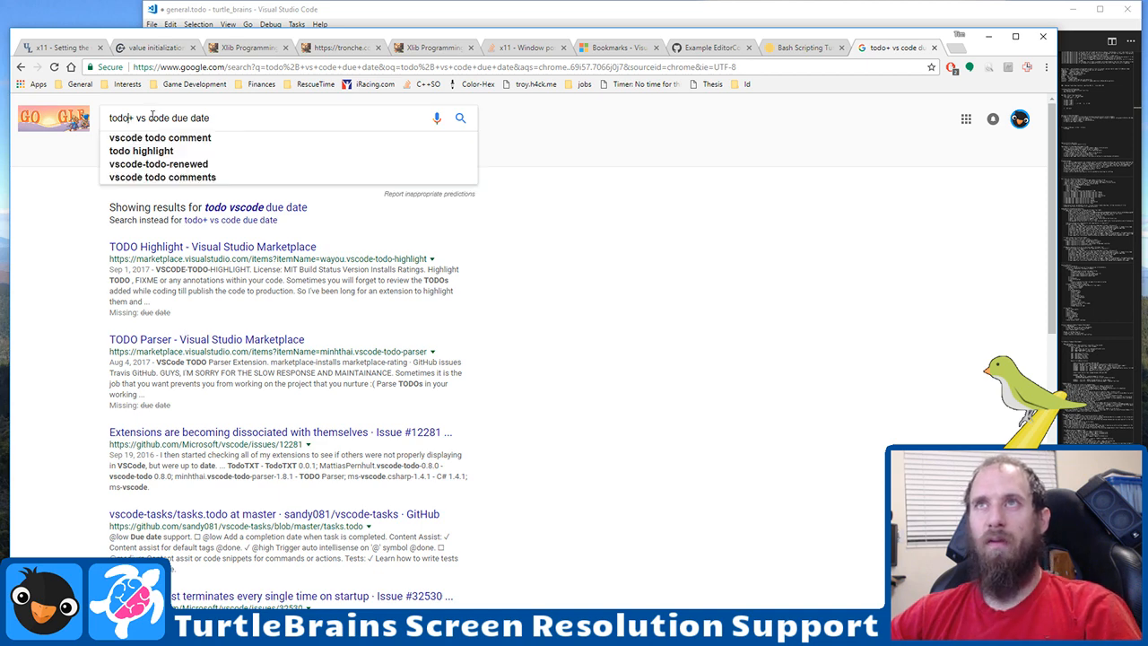
pyautogui.hotkey('shift', 'End')
pyautogui.press('Delete')
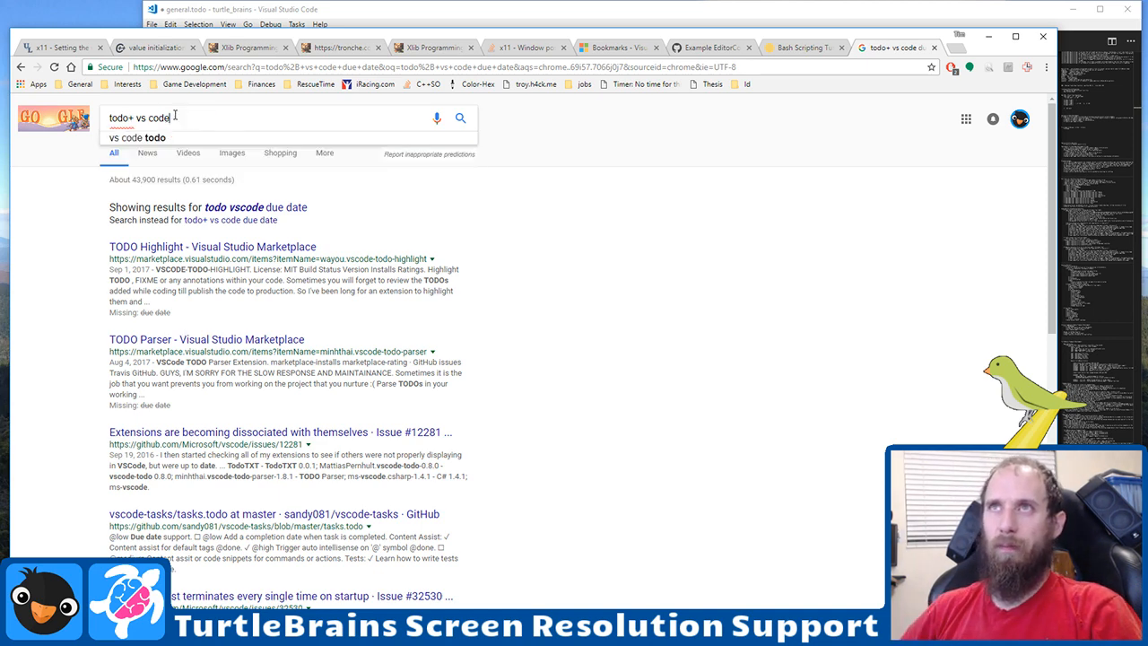
pyautogui.press('Return')
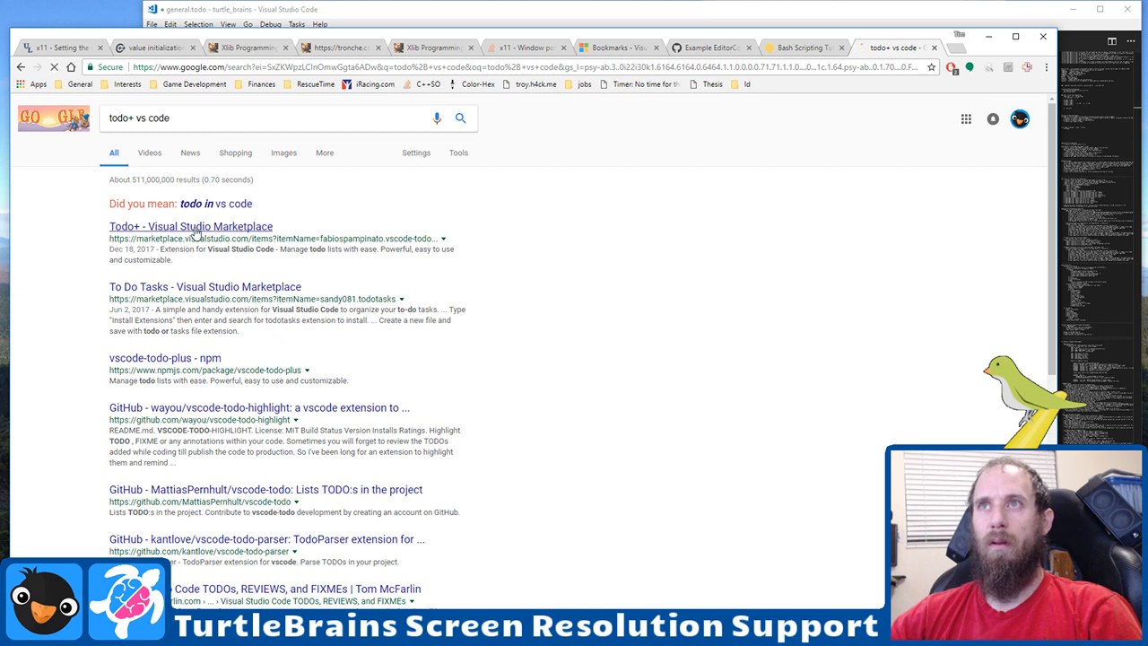
pyautogui.click(258, 226)
# Step: Read the Todo+ extension's features, usage, shortcuts, settings and demo for date and tag support
pyautogui.scroll(-5, 409, 410)
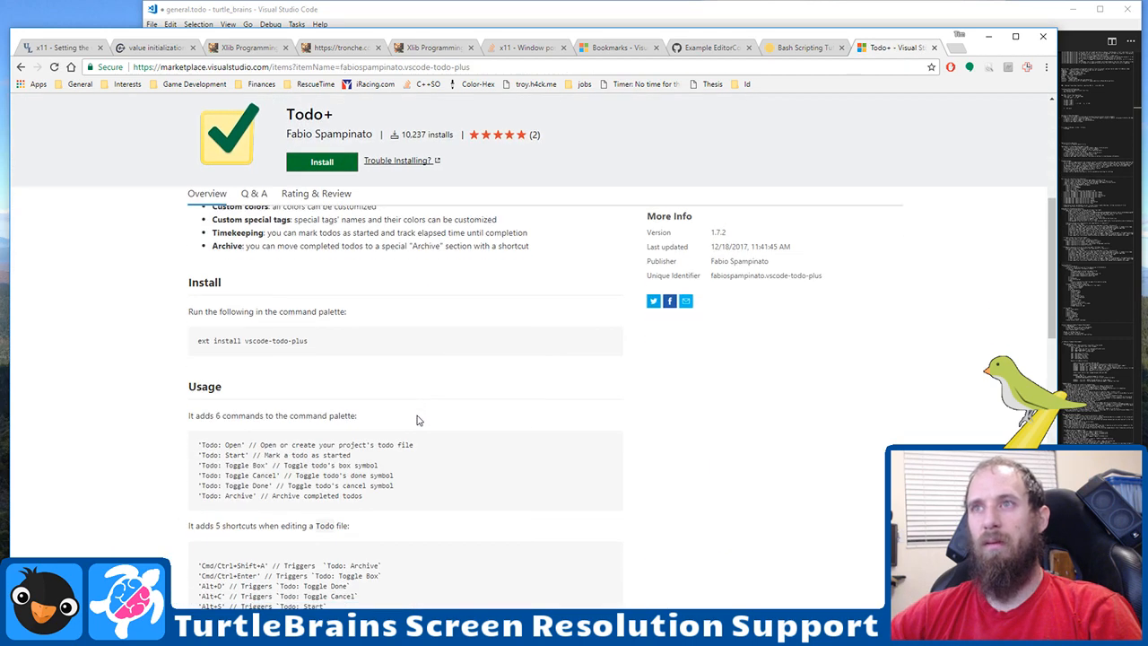
pyautogui.scroll(-3, 231, 410)
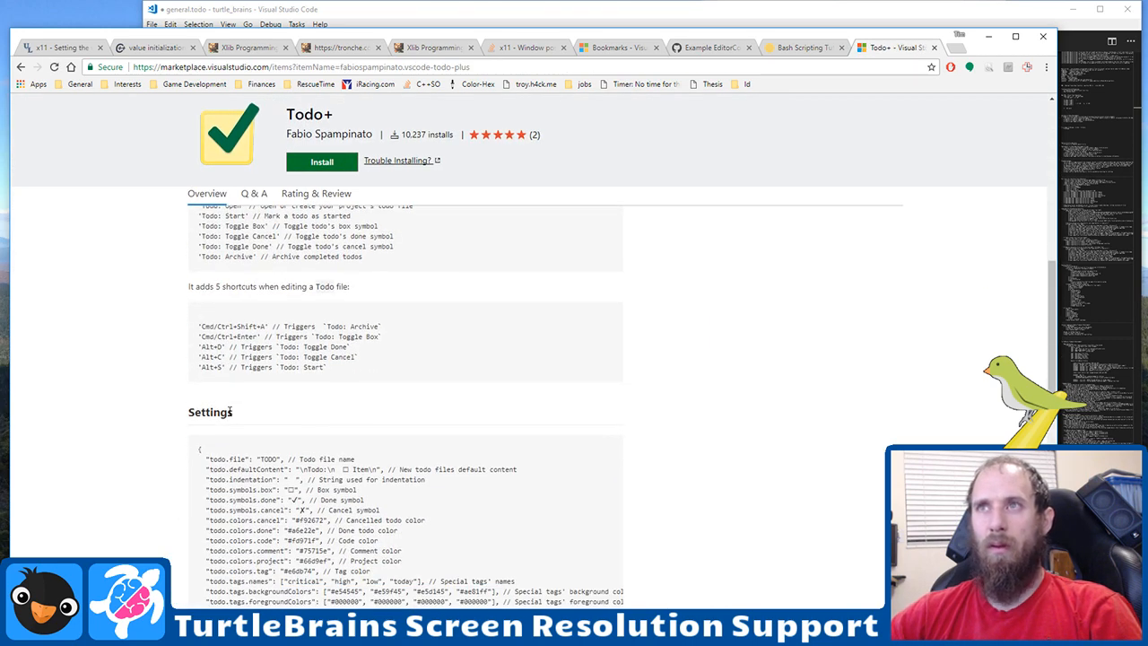
pyautogui.moveTo(328, 368); pyautogui.dragTo(186, 338)
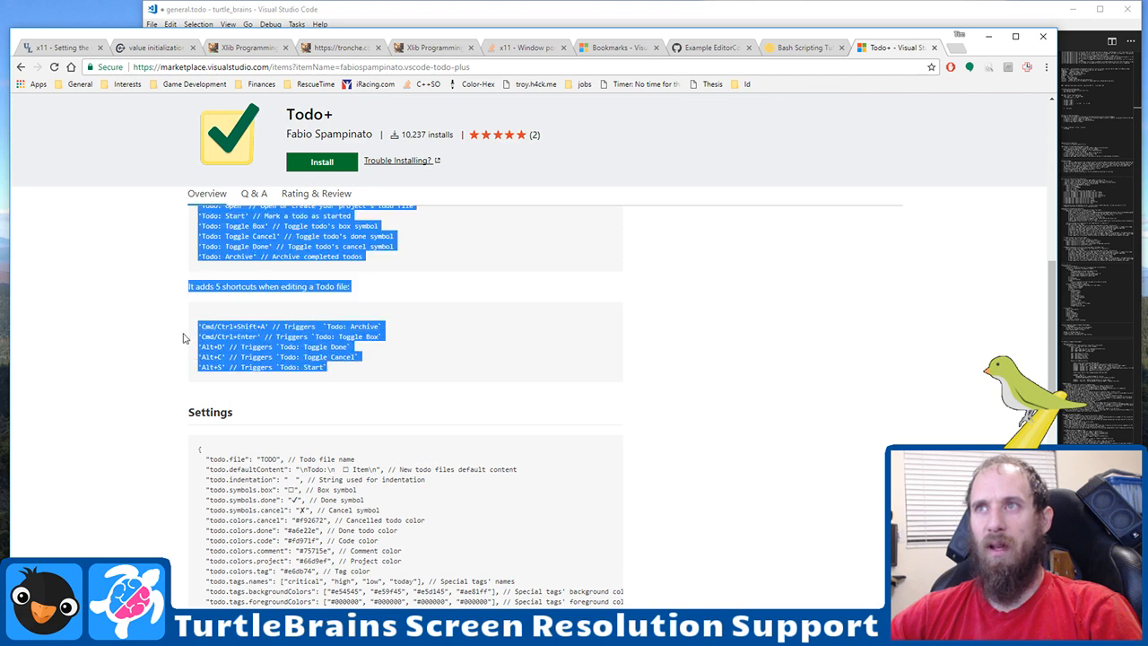
pyautogui.scroll(-2, 148, 365)
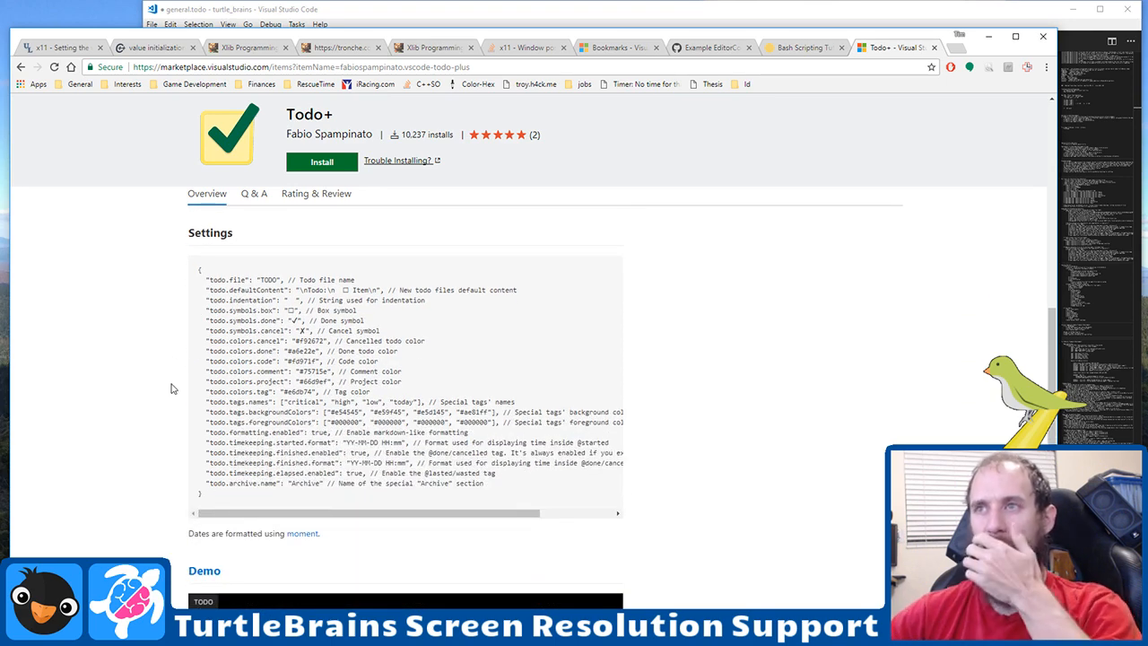
pyautogui.scroll(-5, 197, 451)
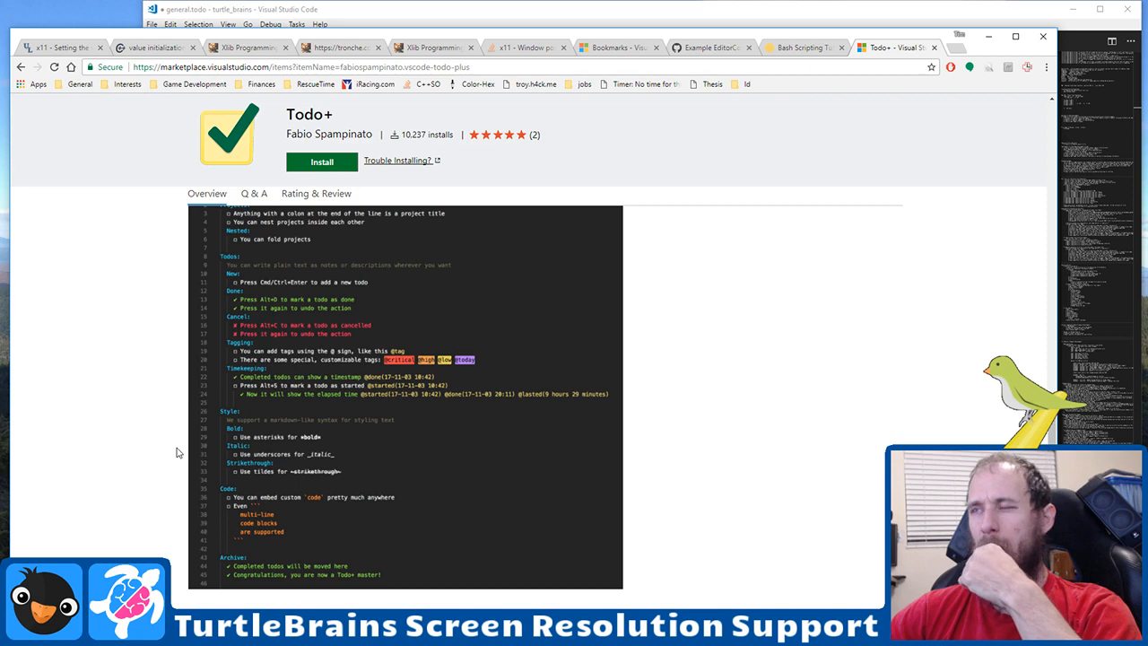
pyautogui.scroll(1, 177, 452)
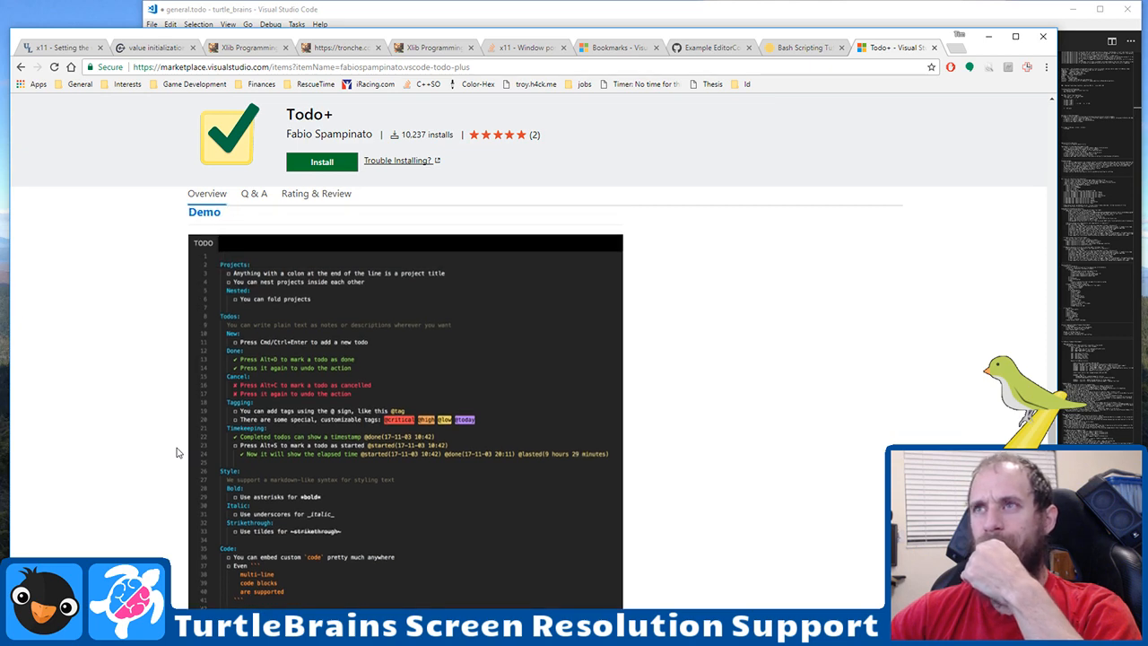
pyautogui.scroll(3, 177, 452)
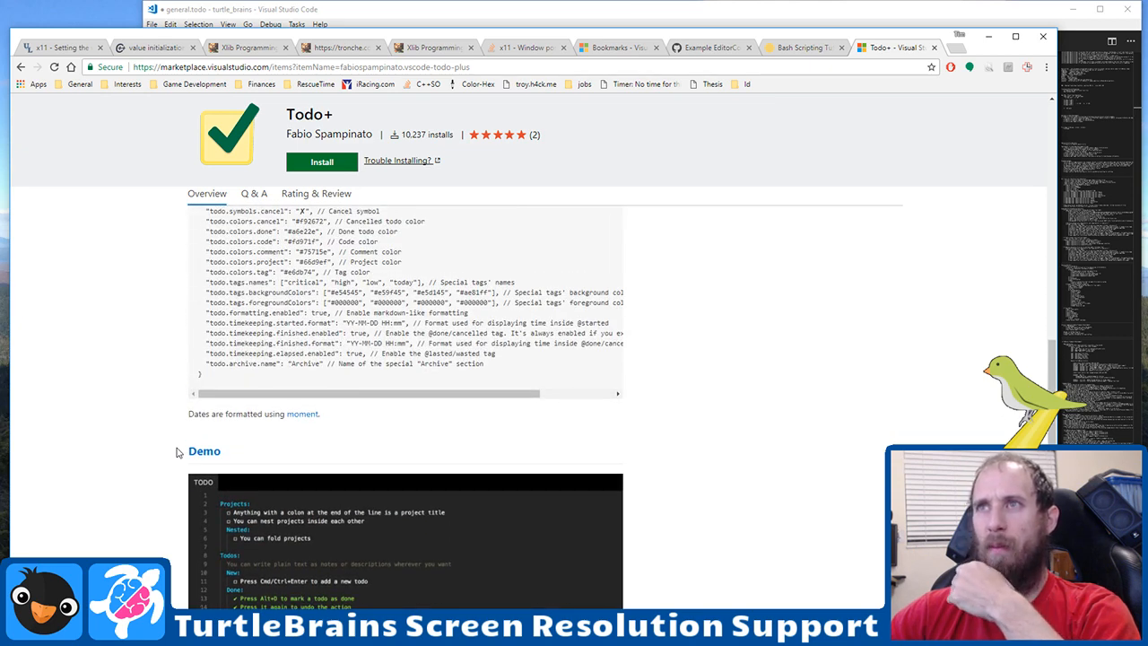
pyautogui.scroll(4, 177, 451)
pyautogui.scroll(3, 176, 452)
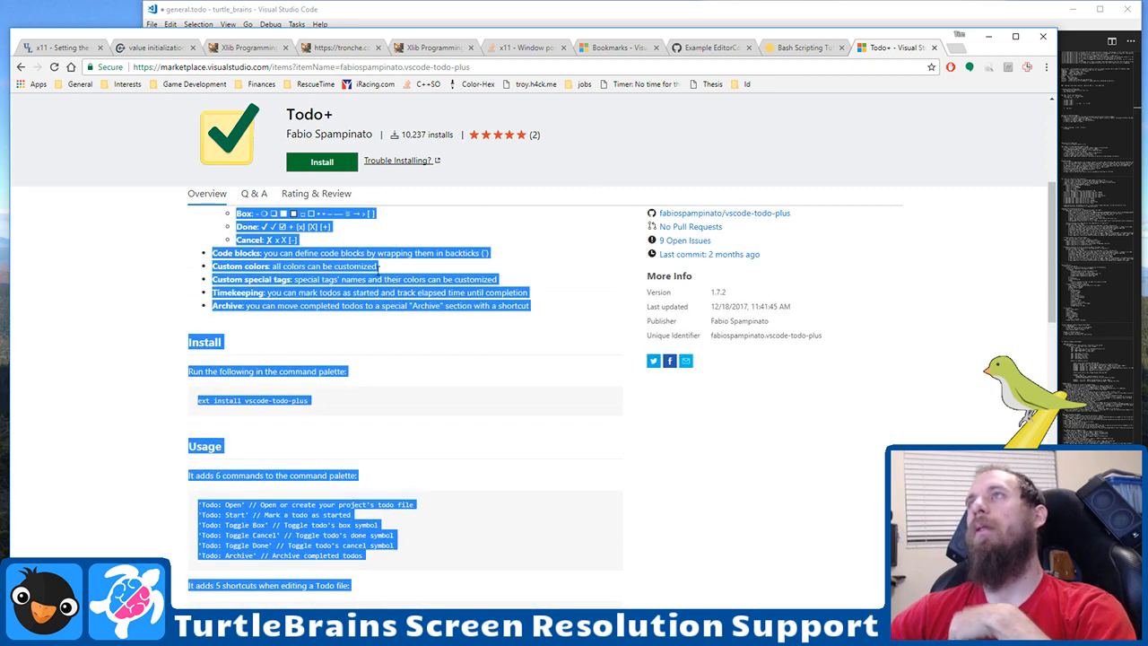
# Step: Switch back to Visual Studio Code and look through the to-do list from its beginning to the ZoomCarWorld 3 section
pyautogui.click(914, 12)
pyautogui.scroll(17, 628, 314)
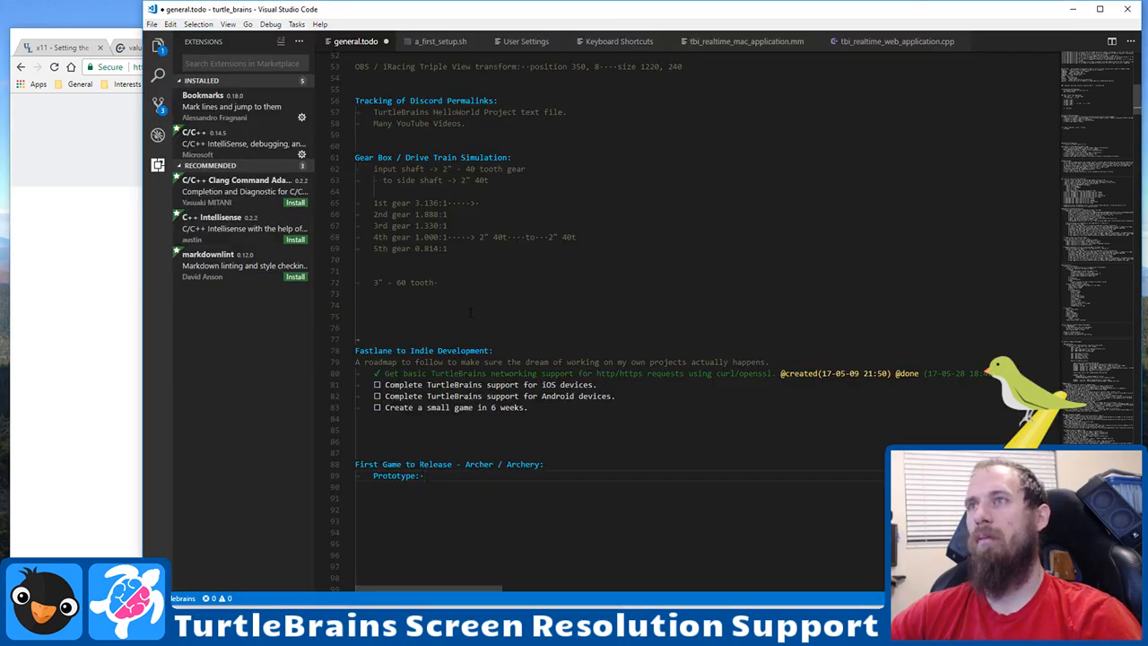
pyautogui.scroll(-2, 628, 314)
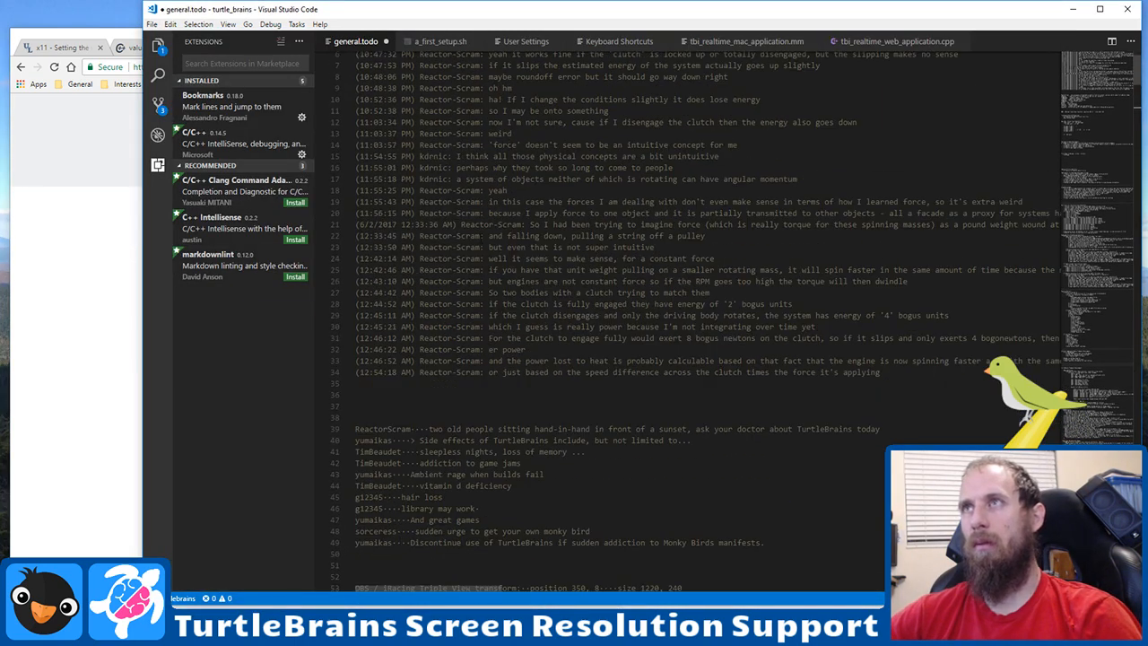
pyautogui.scroll(-20, 527, 484)
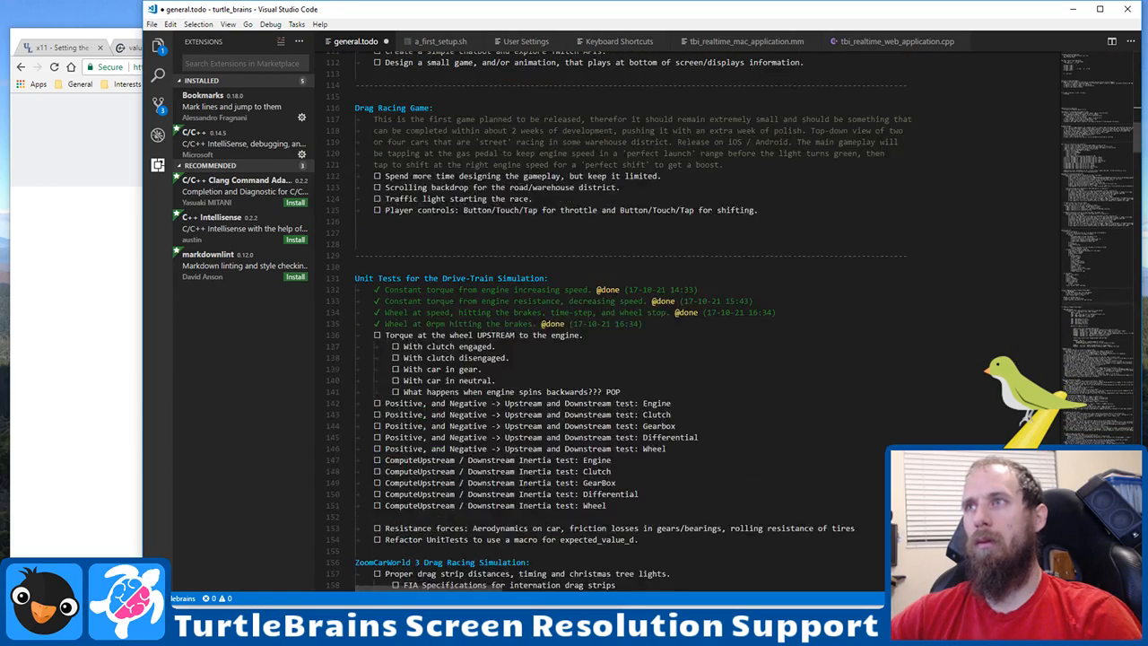
pyautogui.scroll(-19, 628, 314)
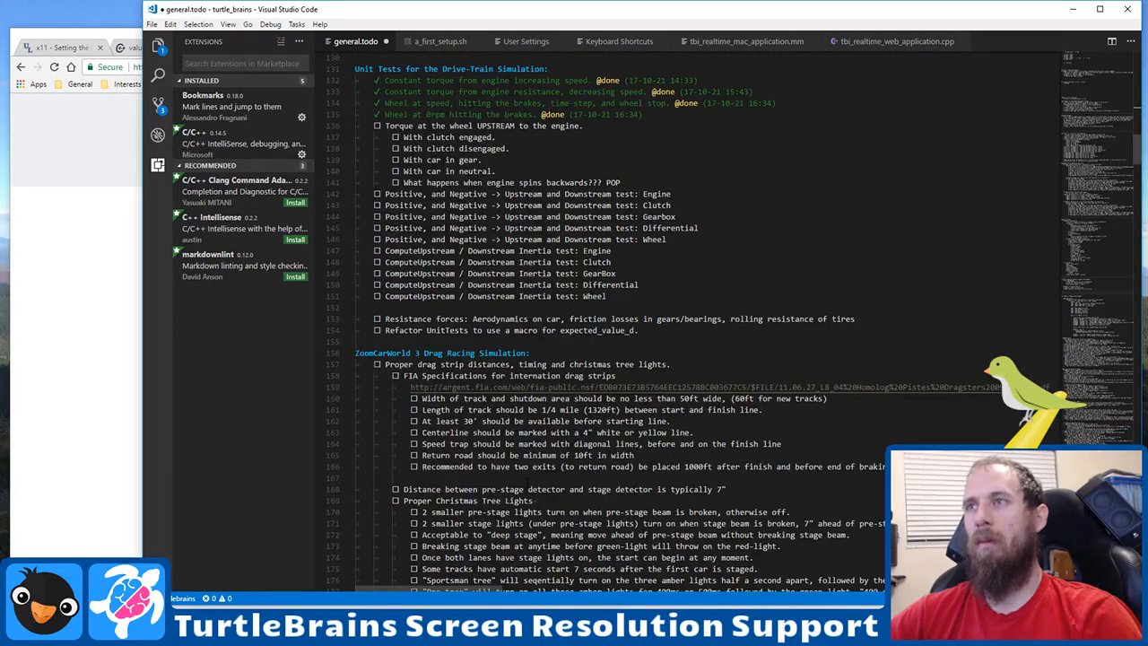
pyautogui.scroll(20, 627, 314)
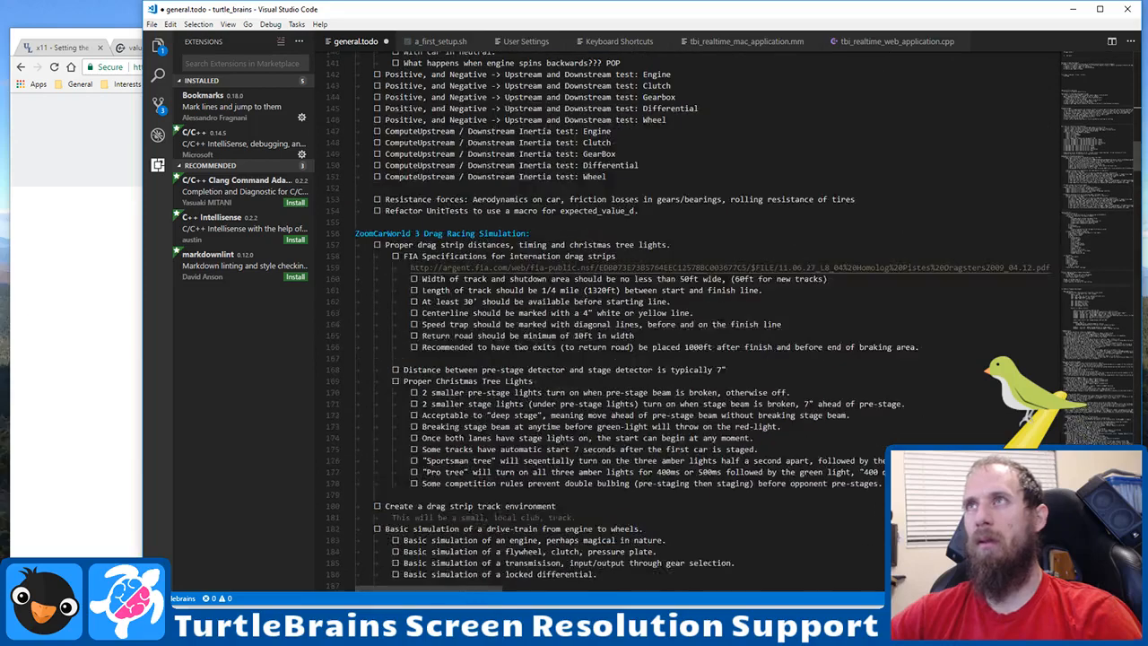
pyautogui.scroll(6, 628, 314)
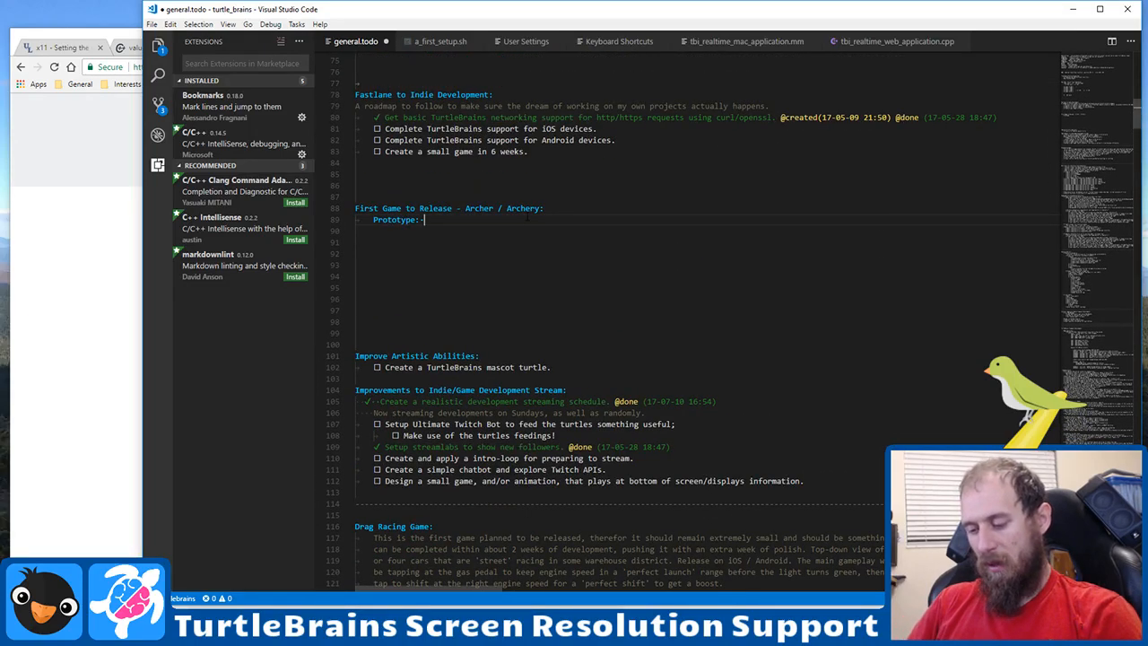
# Step: Extend the Prototype subheading to read "Prototype: January 7th 2018:" and add a new line below it
pyautogui.write('January')
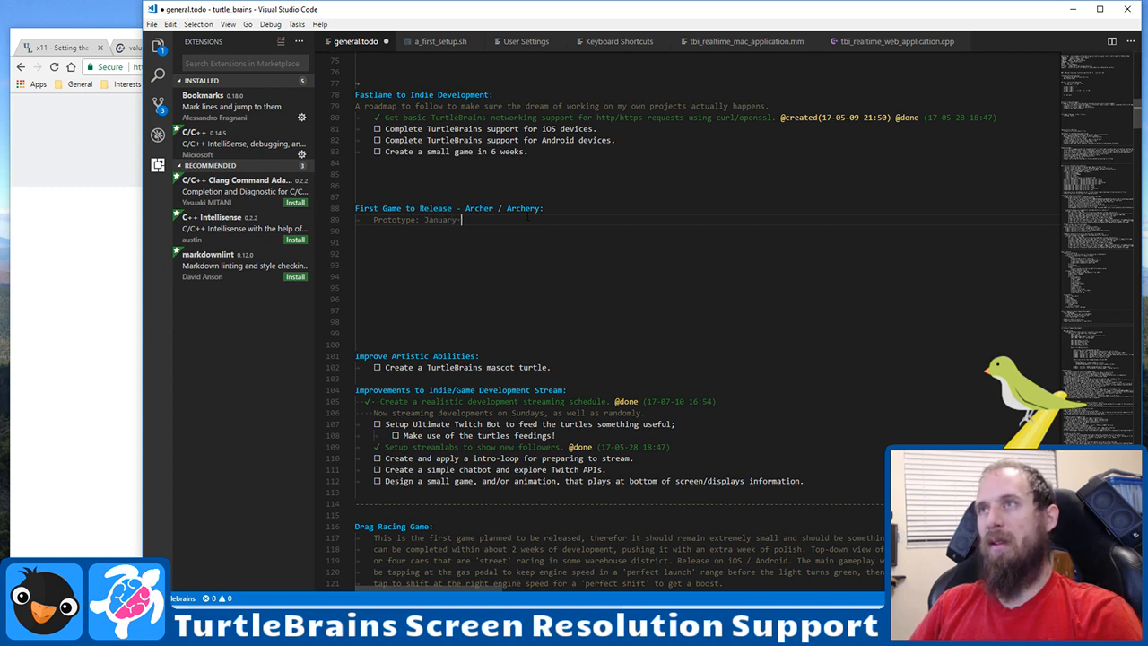
pyautogui.write(' 7th 20')
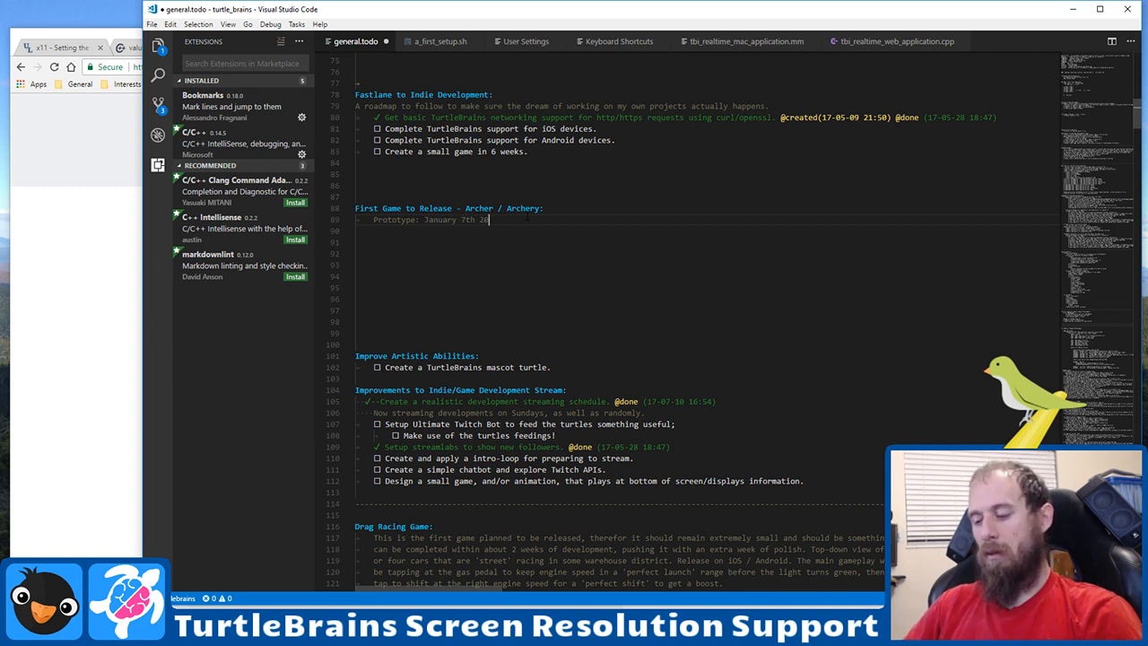
pyautogui.write('18:')
pyautogui.press('Return')
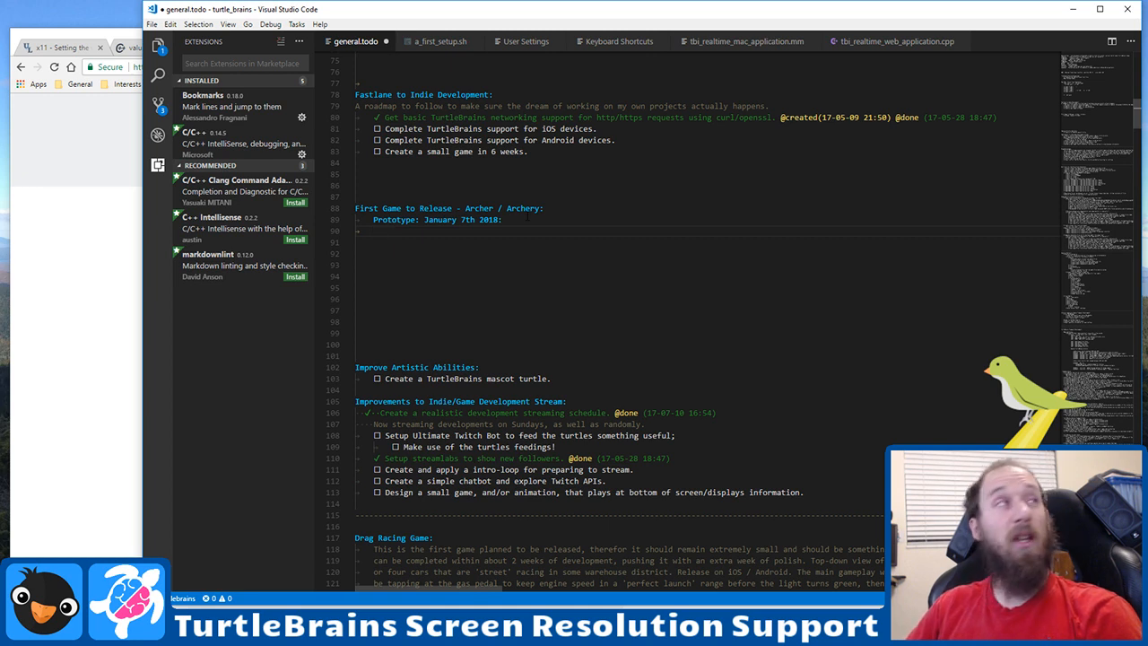
# Step: Write "Alpha Build: January" on the line below the Prototype subheading
pyautogui.write('Alph')
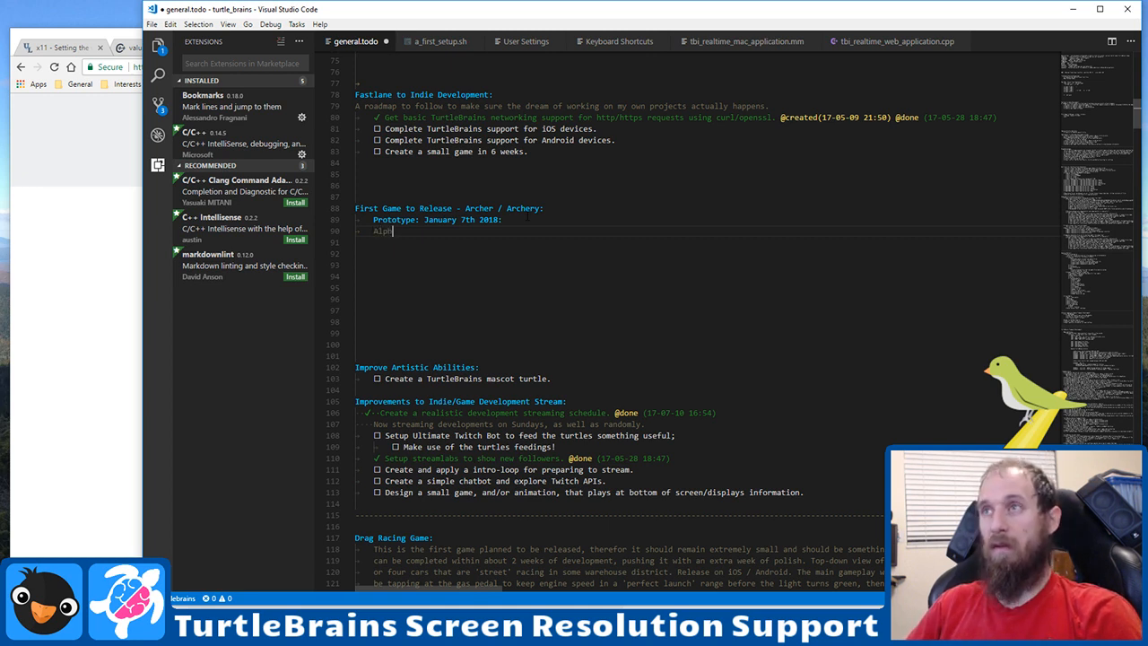
pyautogui.write('a Build:')
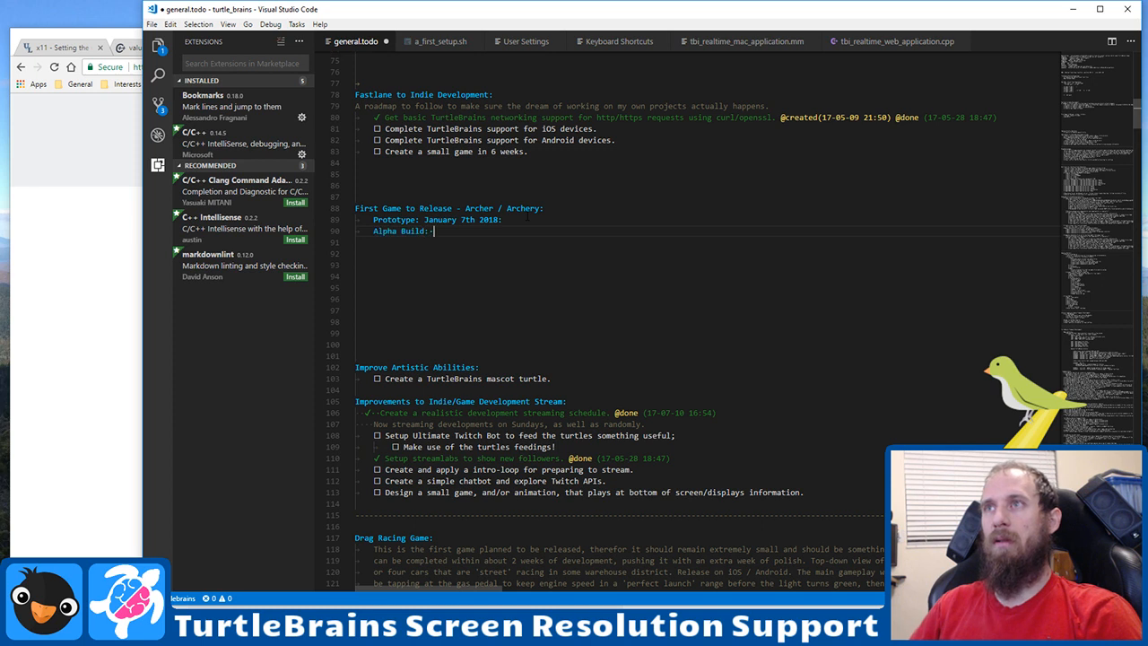
pyautogui.write(' January')
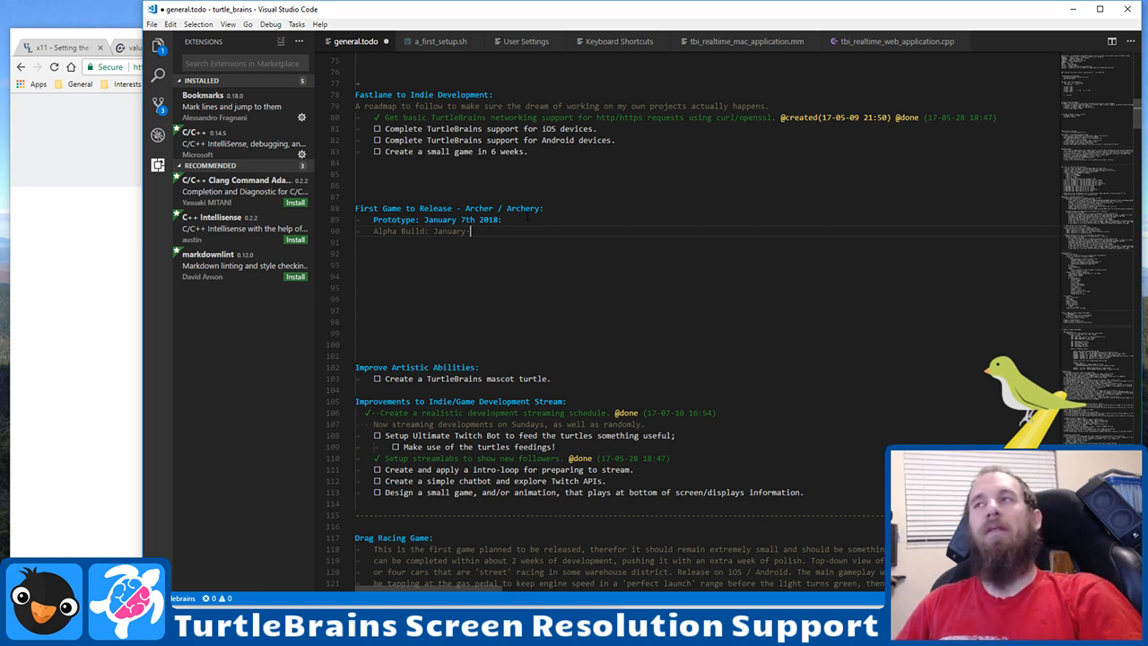
# Step: Add the subheading "Beta Build: February:" on a new line below the Alpha Build entry
pyautogui.press('Return')
pyautogui.write('Bet')
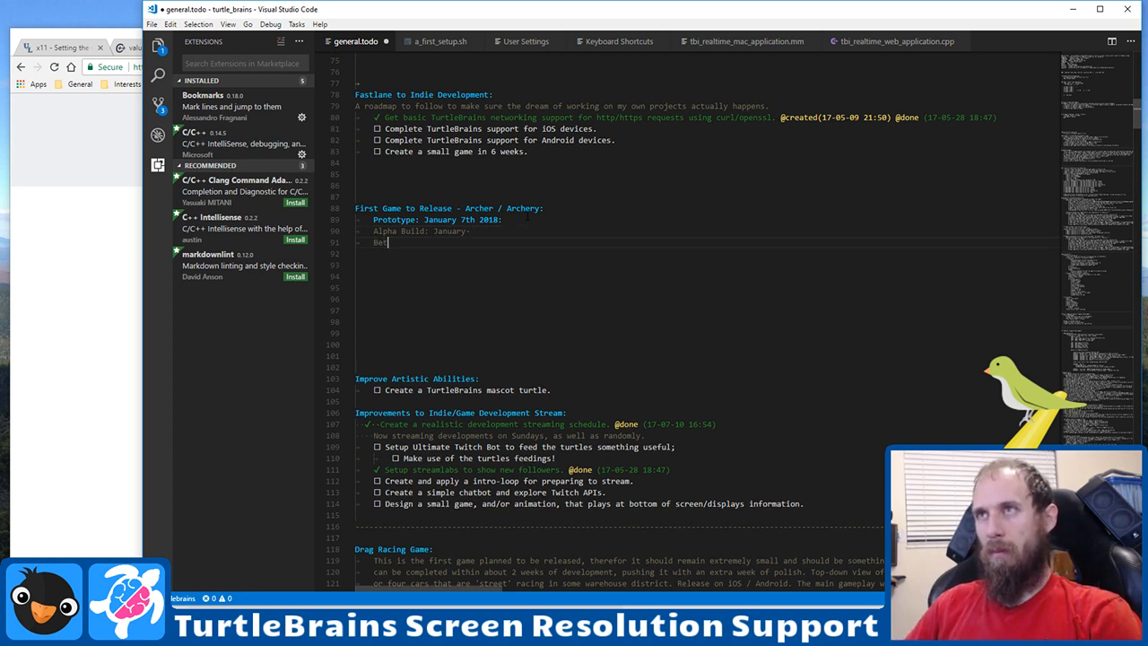
pyautogui.write('a Build: ')
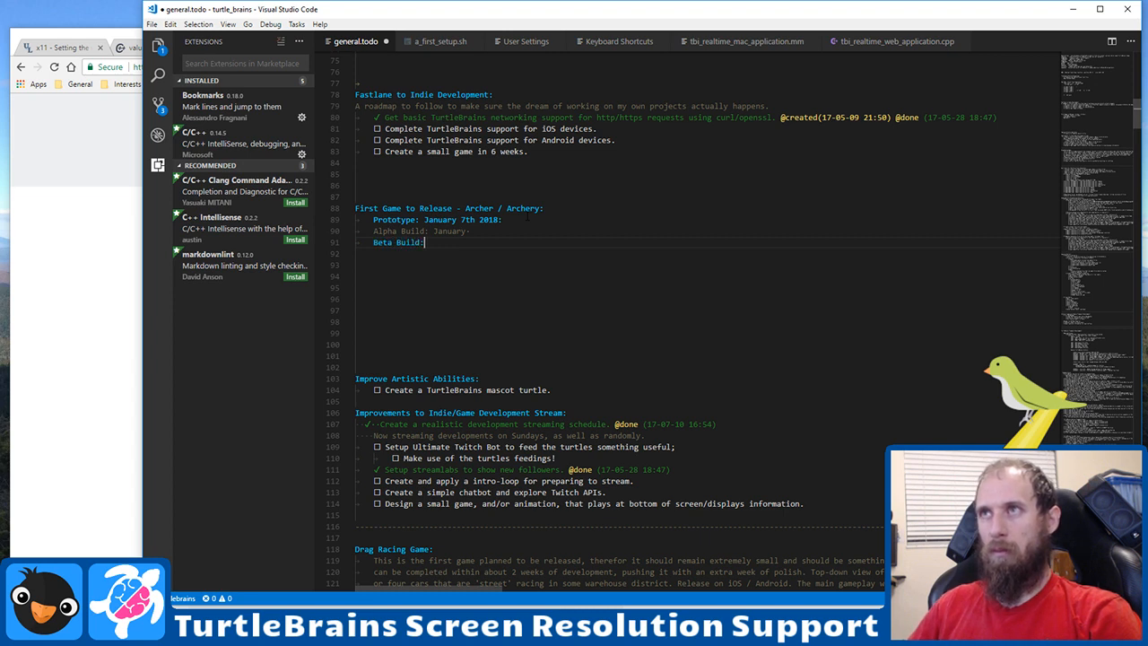
pyautogui.write('F')
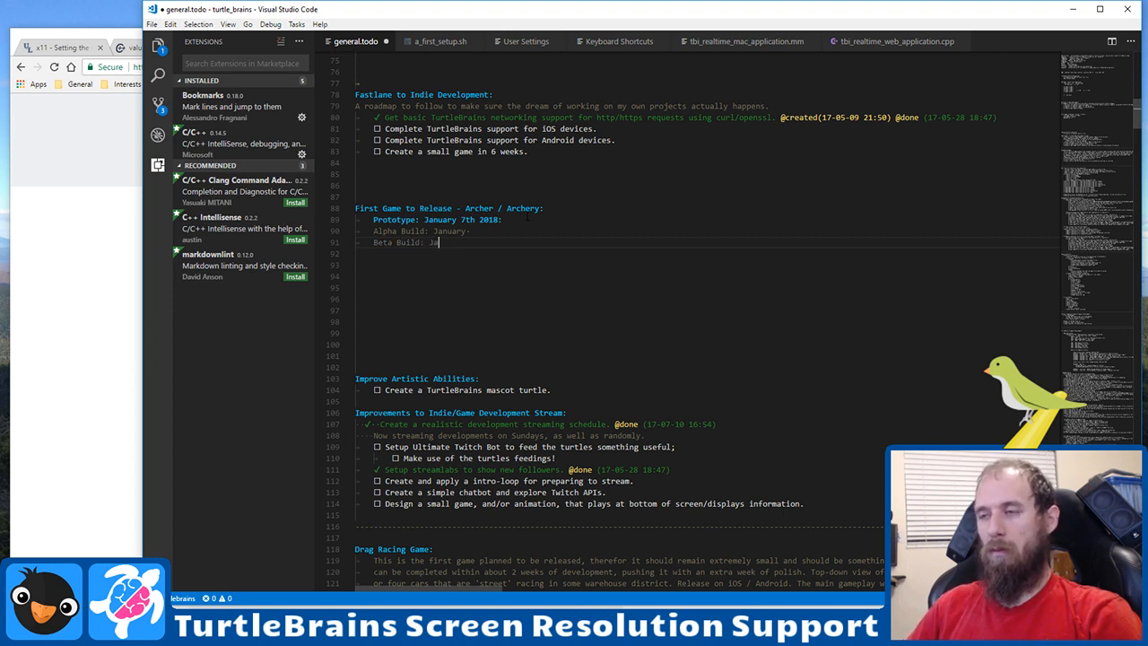
pyautogui.write('ebr')
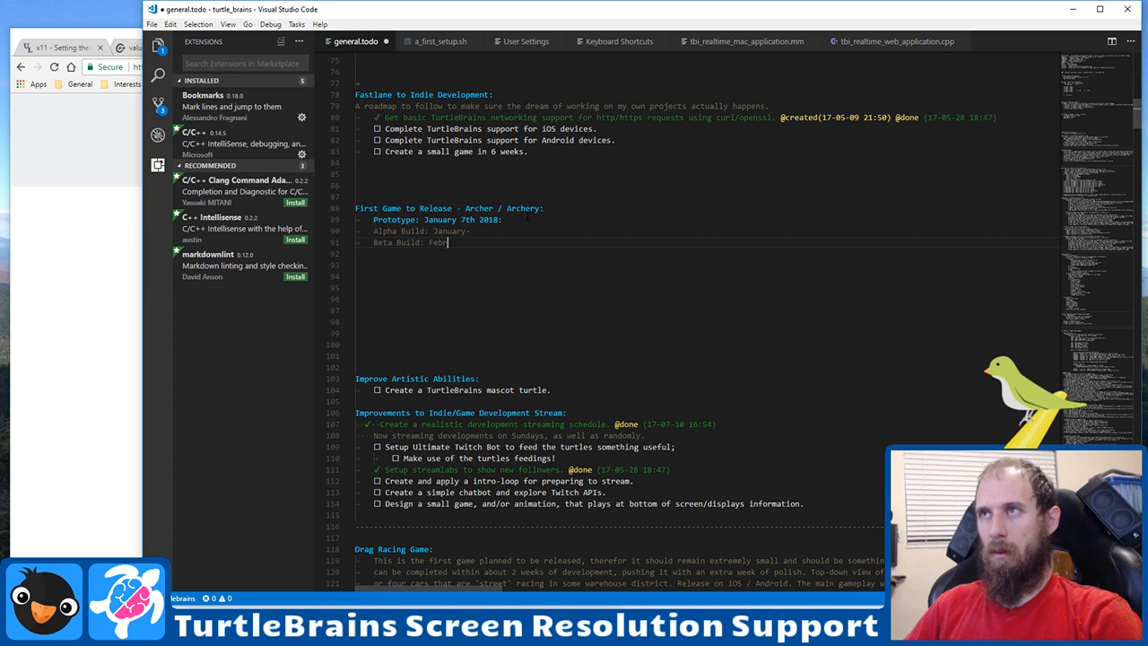
pyautogui.write('uary:')
# Step: End the Alpha Build line with a colon so it reads "Alpha Build: January:" as a subheading
pyautogui.press('Up')
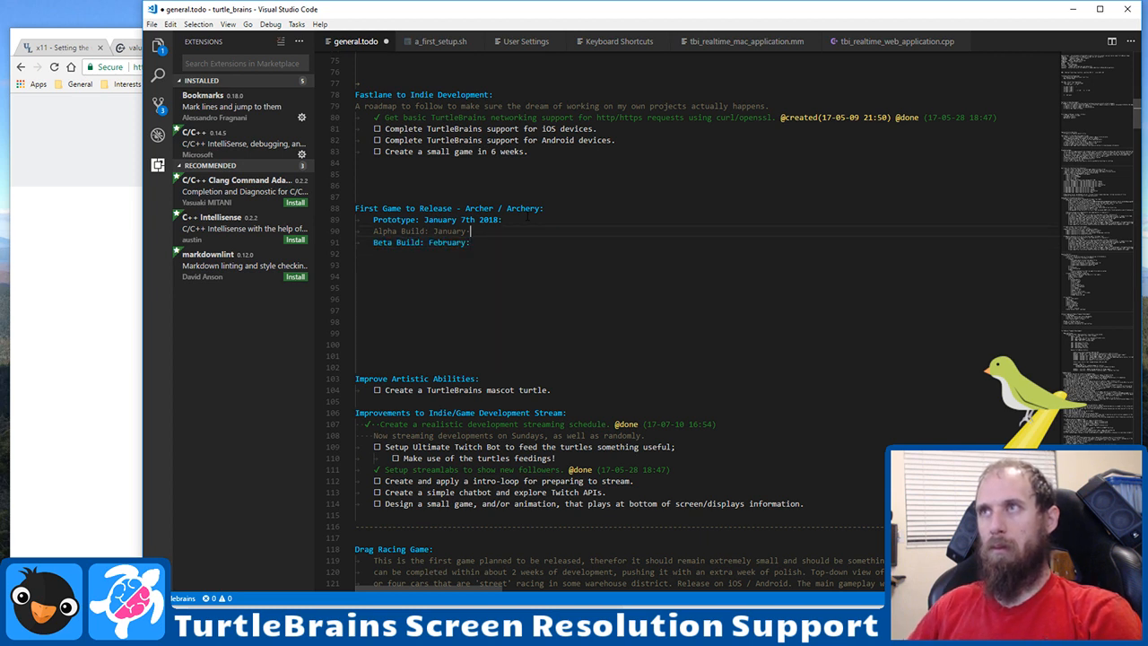
pyautogui.write(':')
pyautogui.press('Down')
# Step: Add the subheading "Gold/Final: February 18th 2018:" on a new line below the Beta Build entry
pyautogui.press('Return')
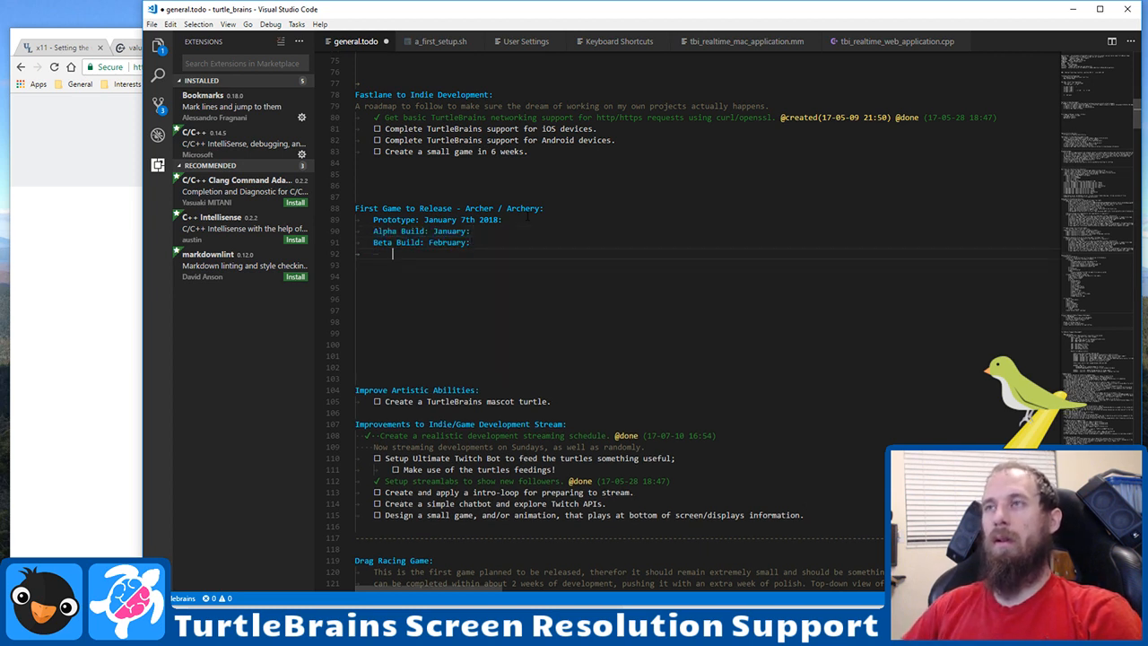
pyautogui.write('Gold')
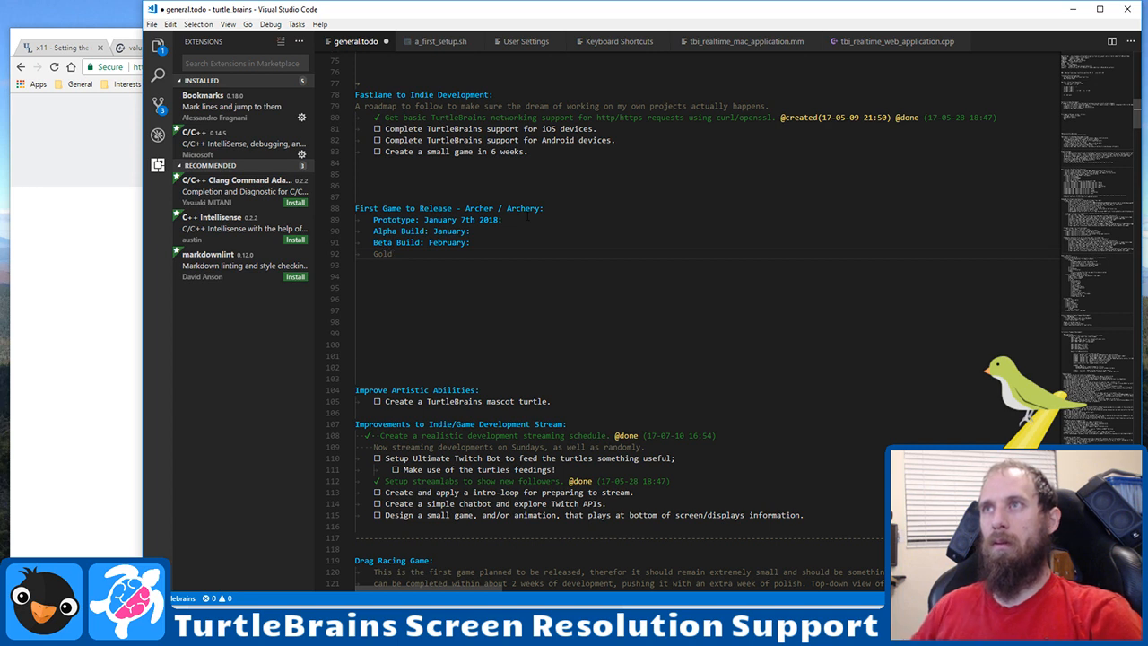
pyautogui.write('/Final')
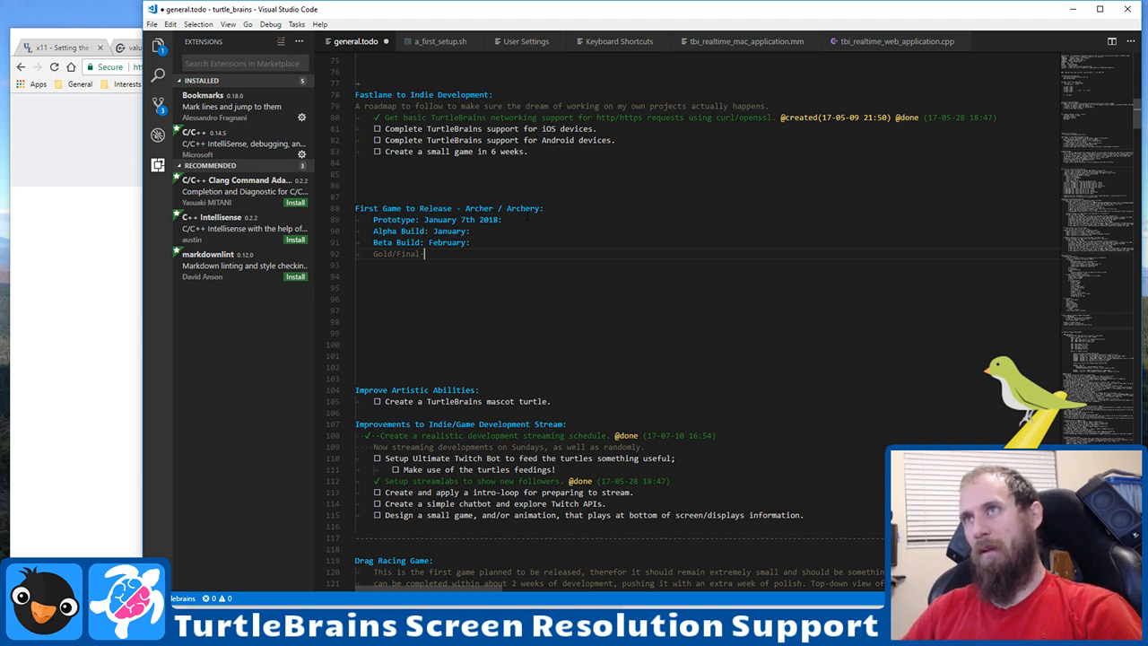
pyautogui.write(': ')
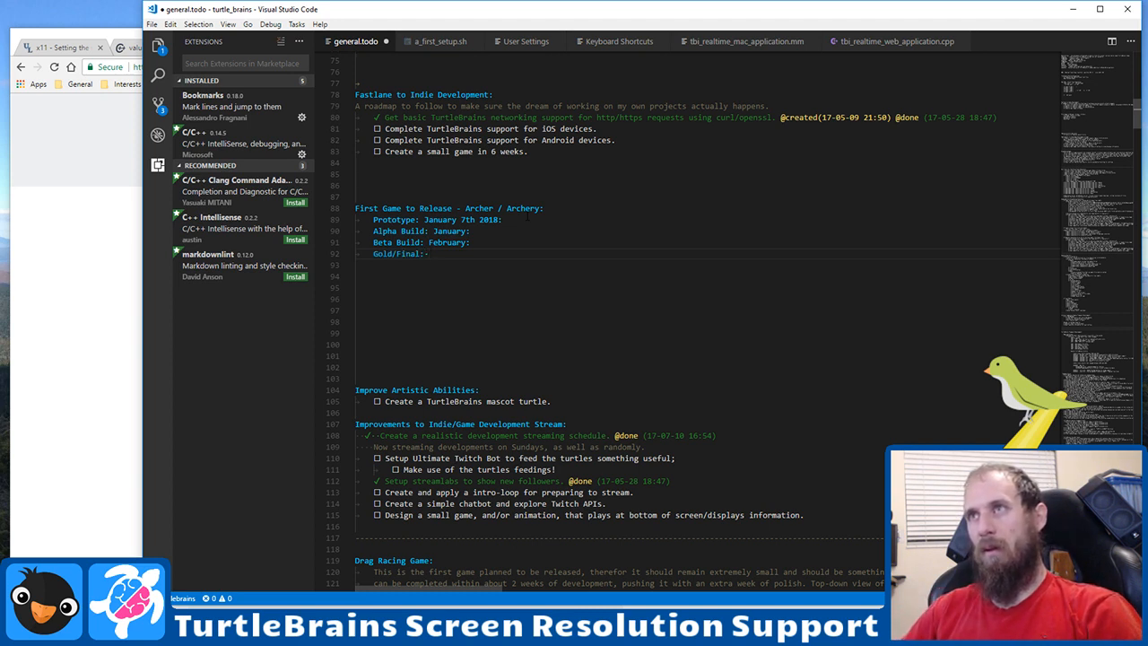
pyautogui.write('Fe')
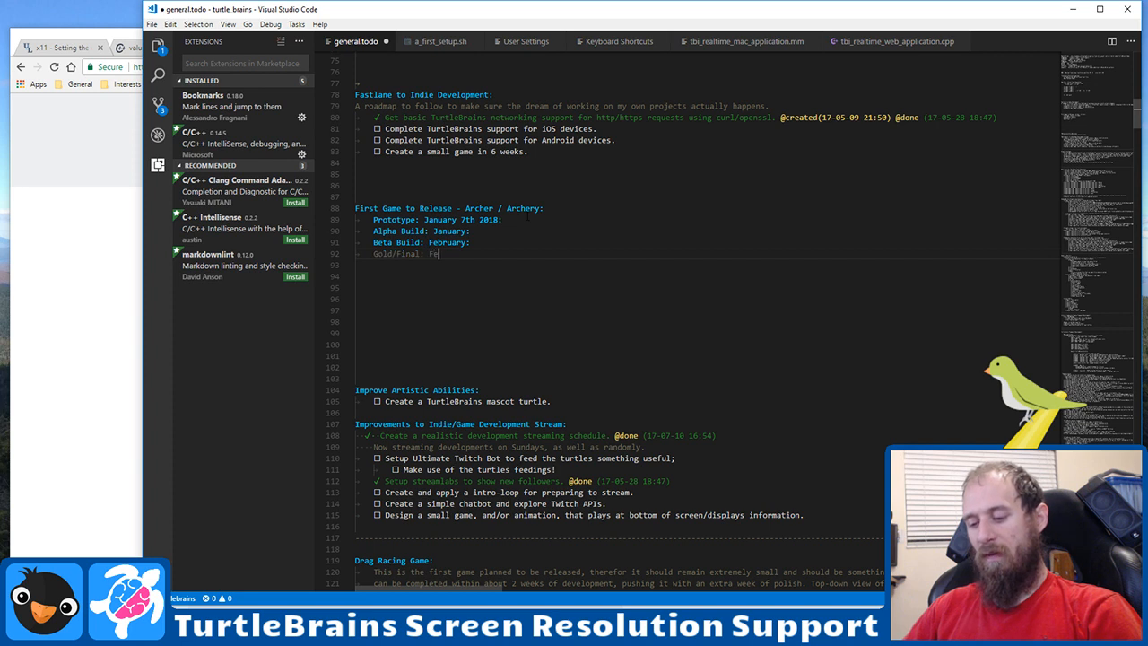
pyautogui.write('bruary 18th')
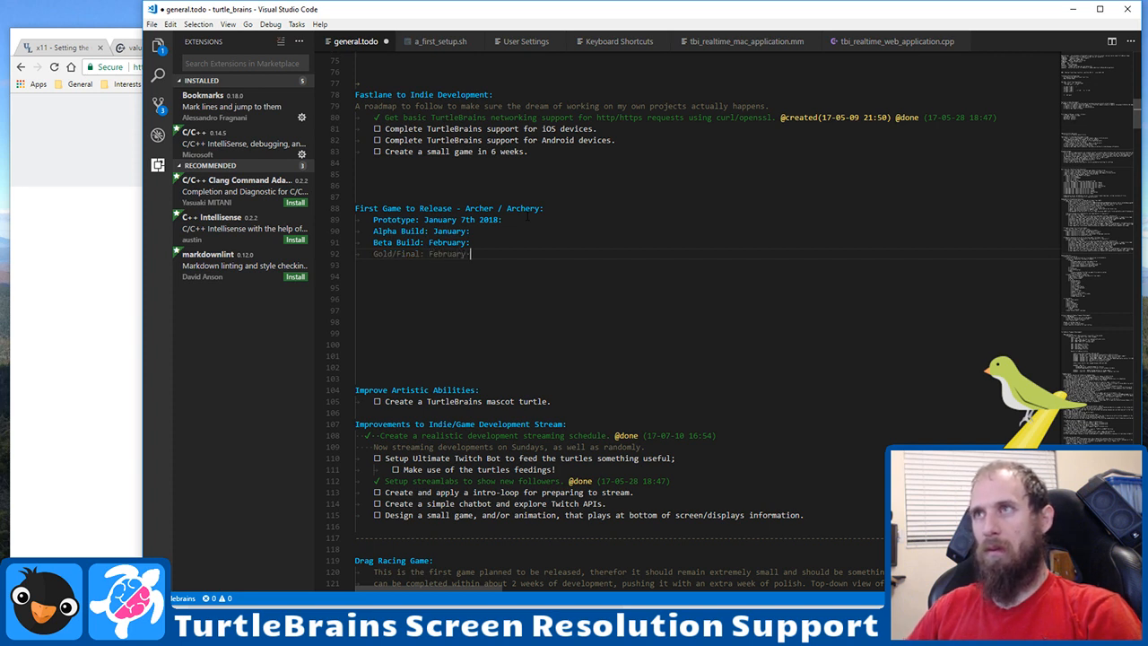
pyautogui.write(' 2')
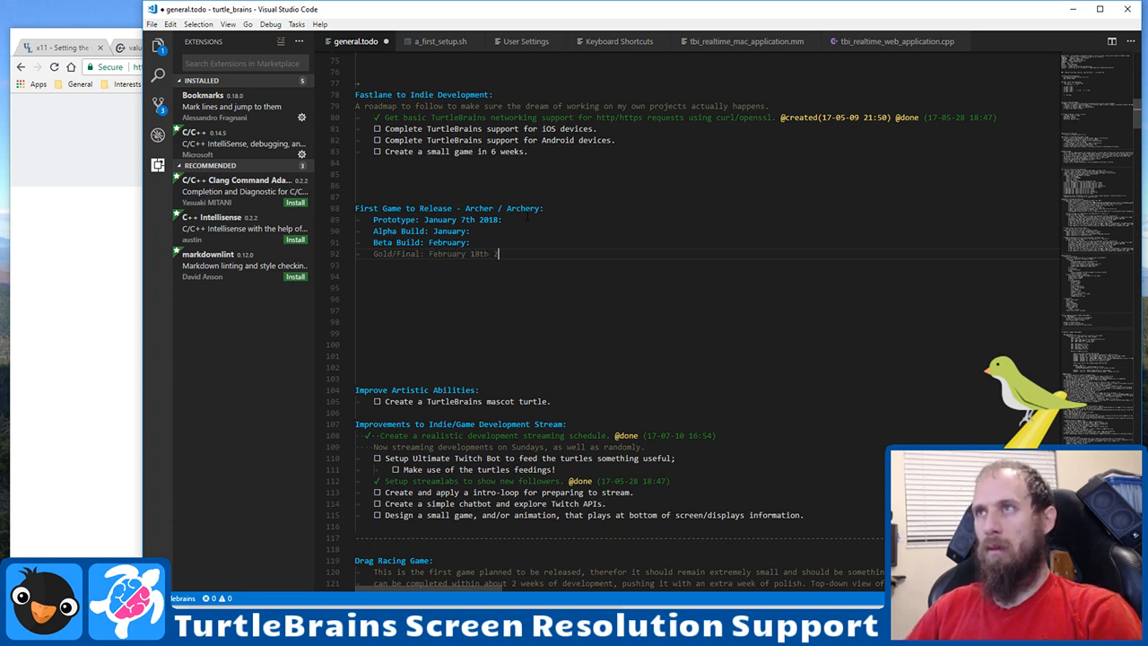
pyautogui.write('016:')
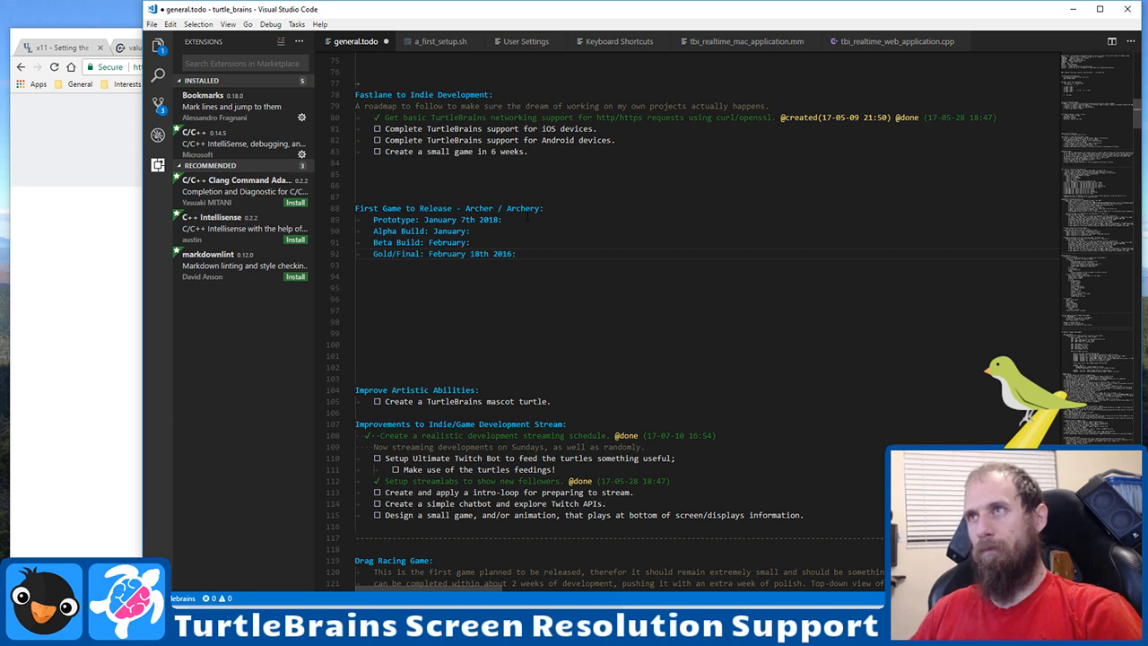
pyautogui.press('BackSpace')
pyautogui.press('BackSpace')
pyautogui.write('8:')
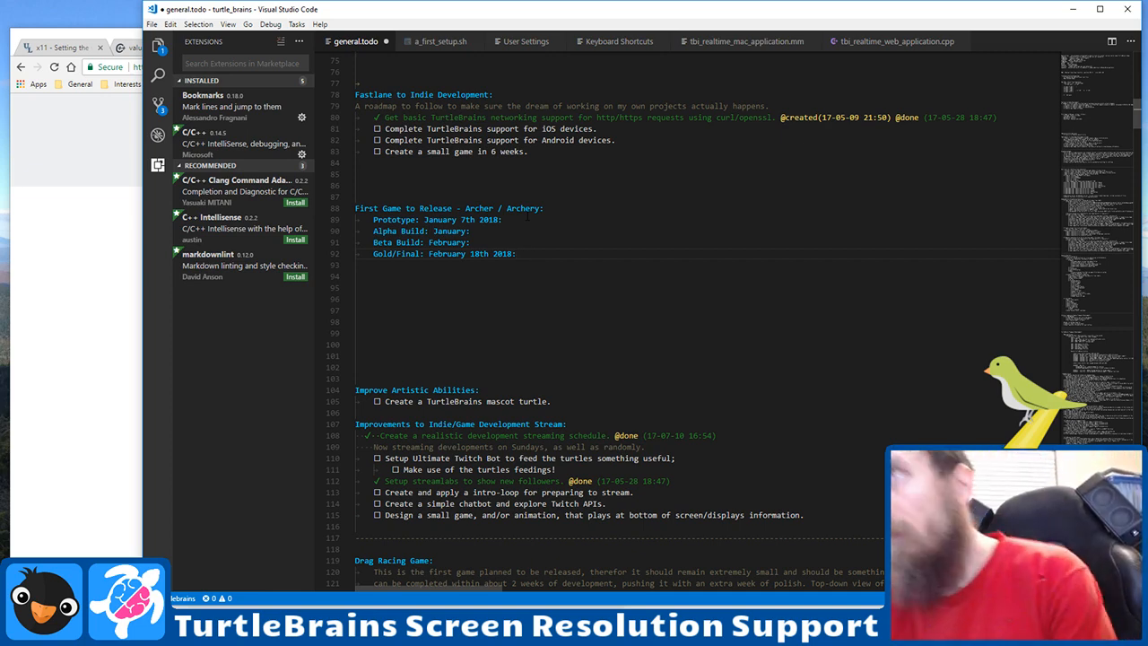
# Step: Complete the Alpha Build subheading's date so it reads "Alpha Build: January 28th 2018:"
pyautogui.press('Up')
pyautogui.press('Up')
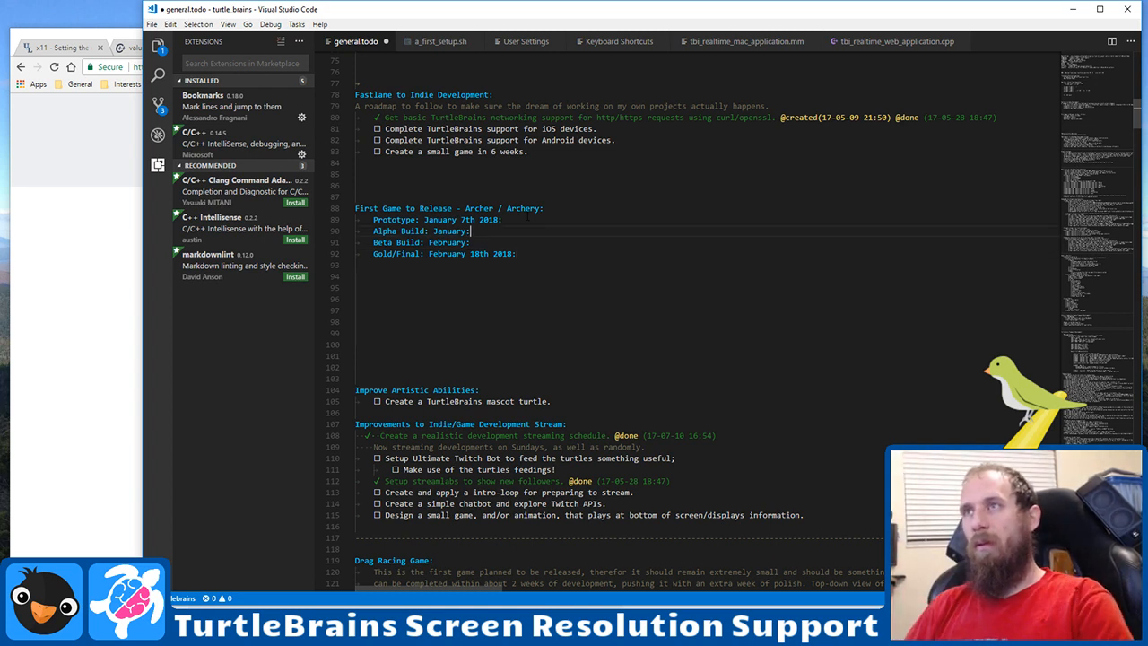
pyautogui.press('Left')
pyautogui.write('28th ')
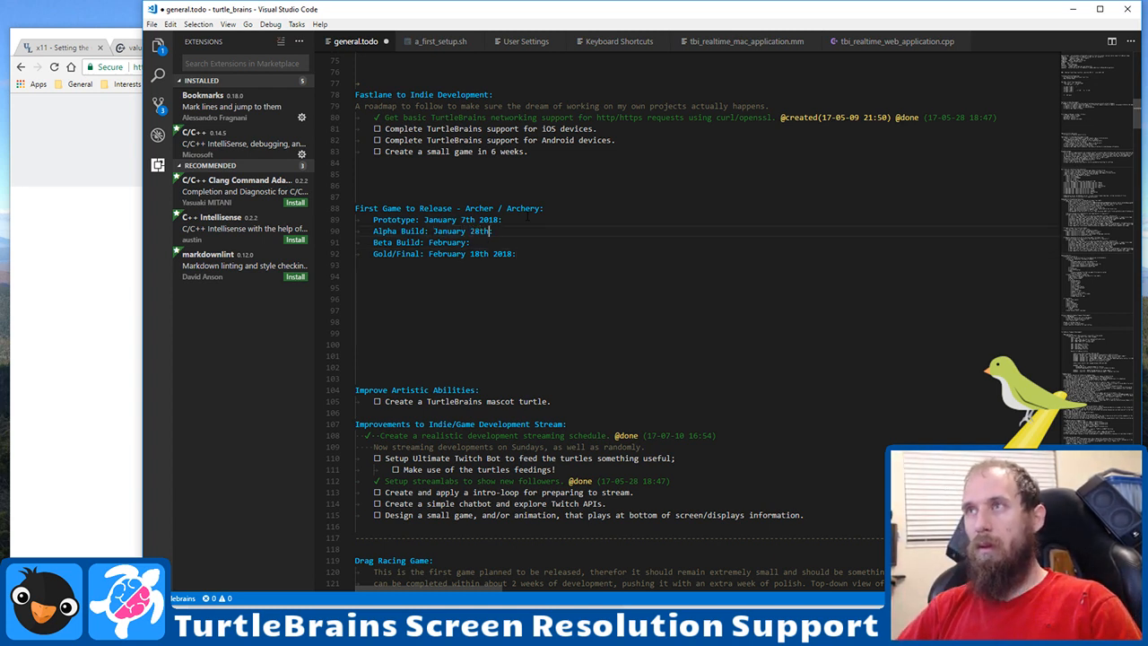
pyautogui.write('2018:')
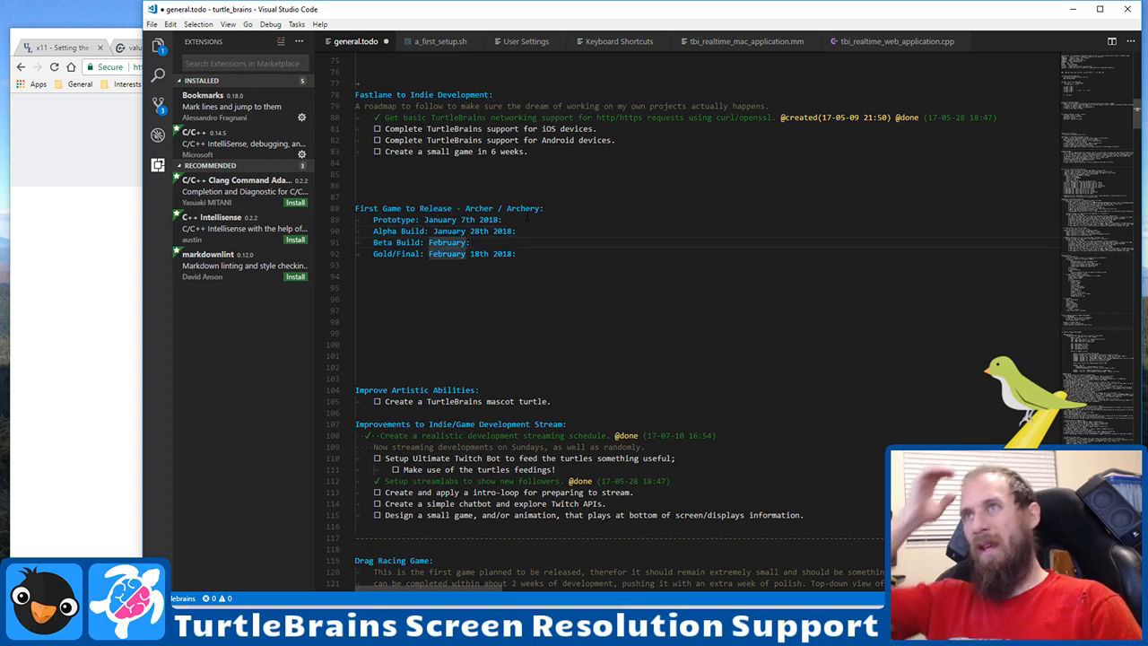
# Step: Complete the Beta Build subheading's date so it reads "Beta Build: February 11th 2018:"
pyautogui.write(' 11')
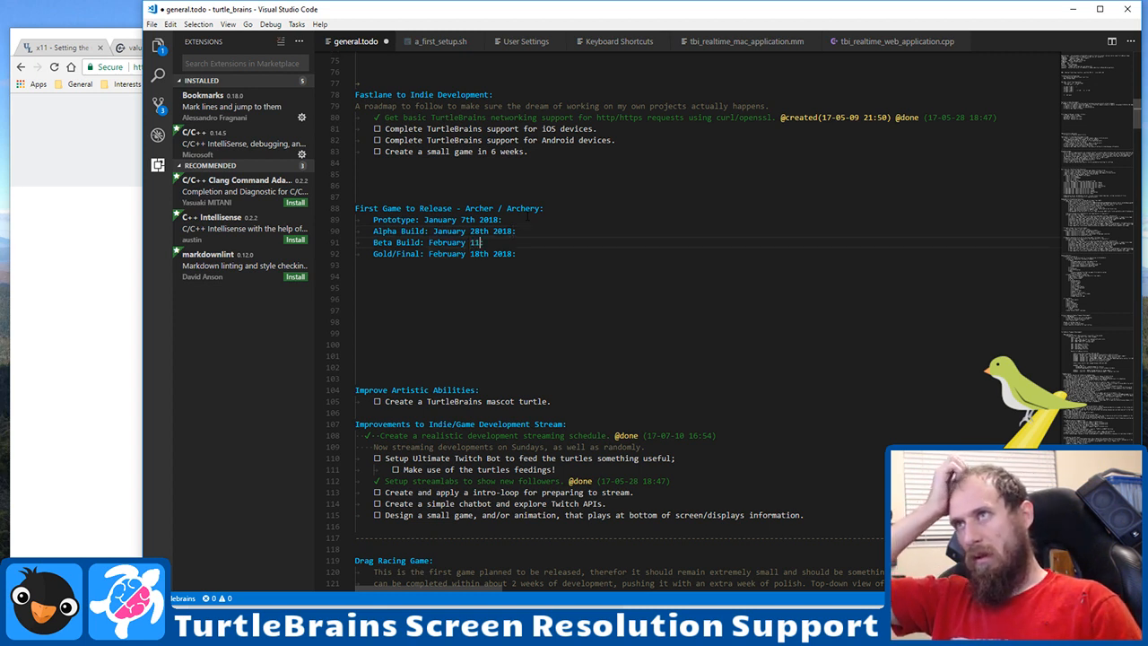
pyautogui.write('th ')
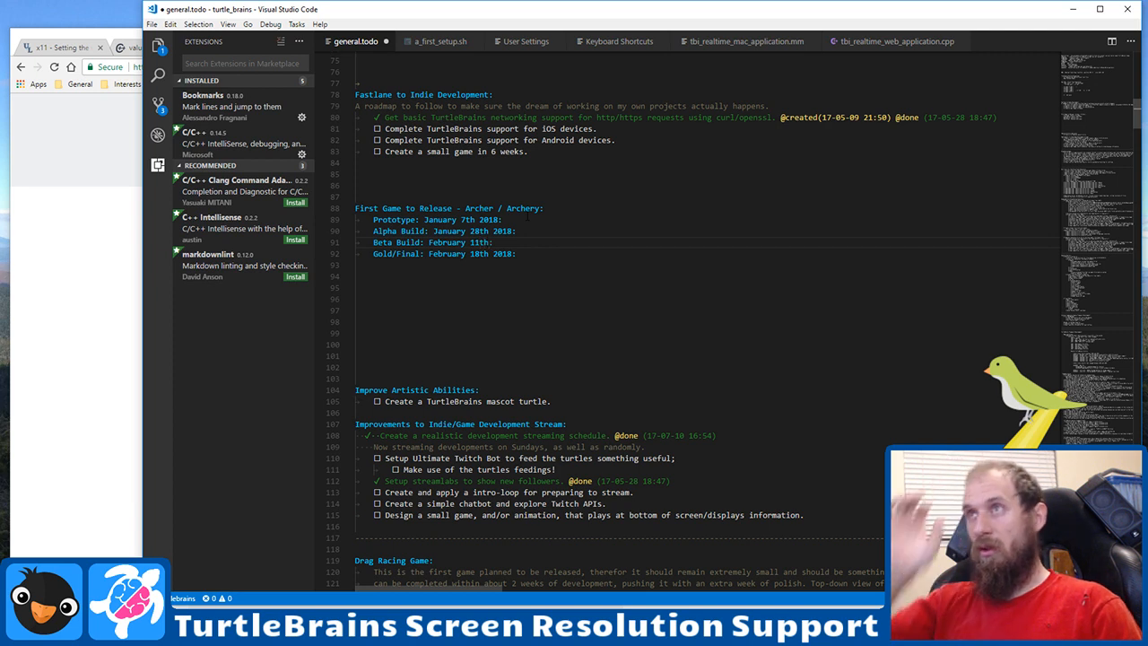
pyautogui.write('2018')
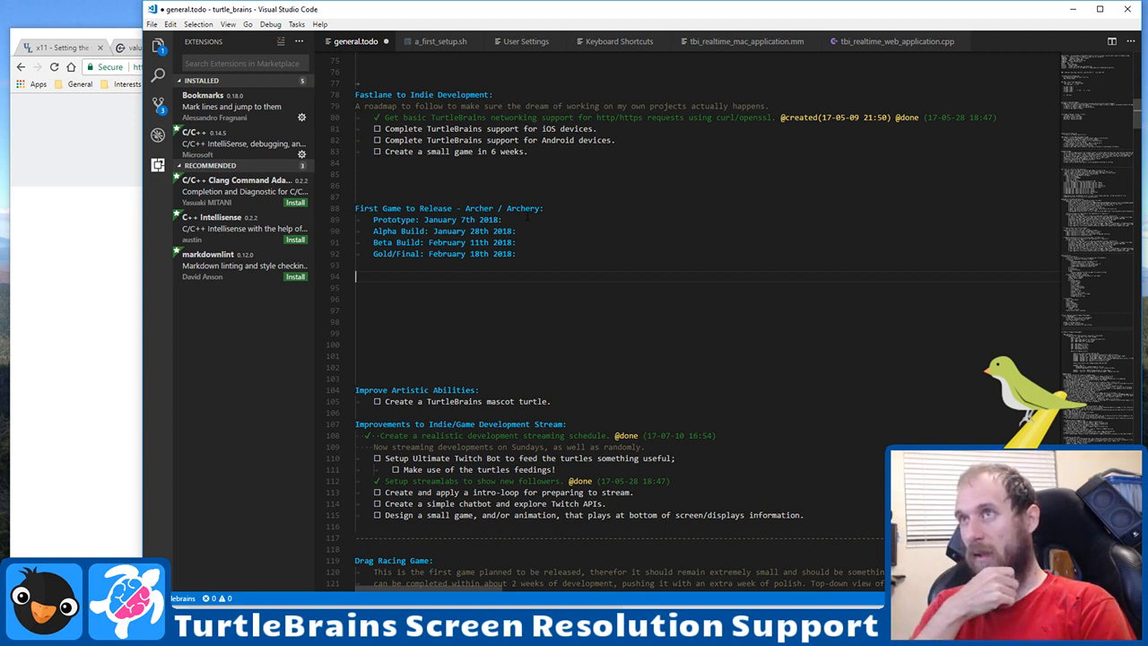
# Step: Add a todo item under the Prototype subheading reading "Design the game, pick features"
pyautogui.press('Up')
pyautogui.press('Up')
pyautogui.press('Return')
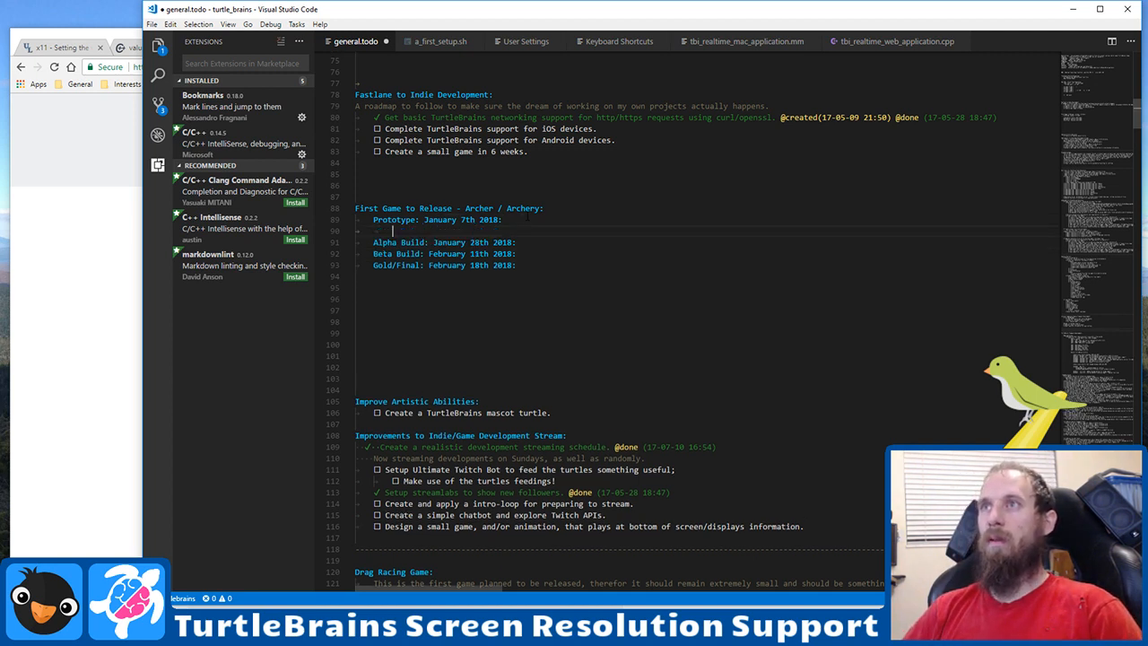
pyautogui.hotkey('ctrl', 'Return')
pyautogui.write('Design the ')
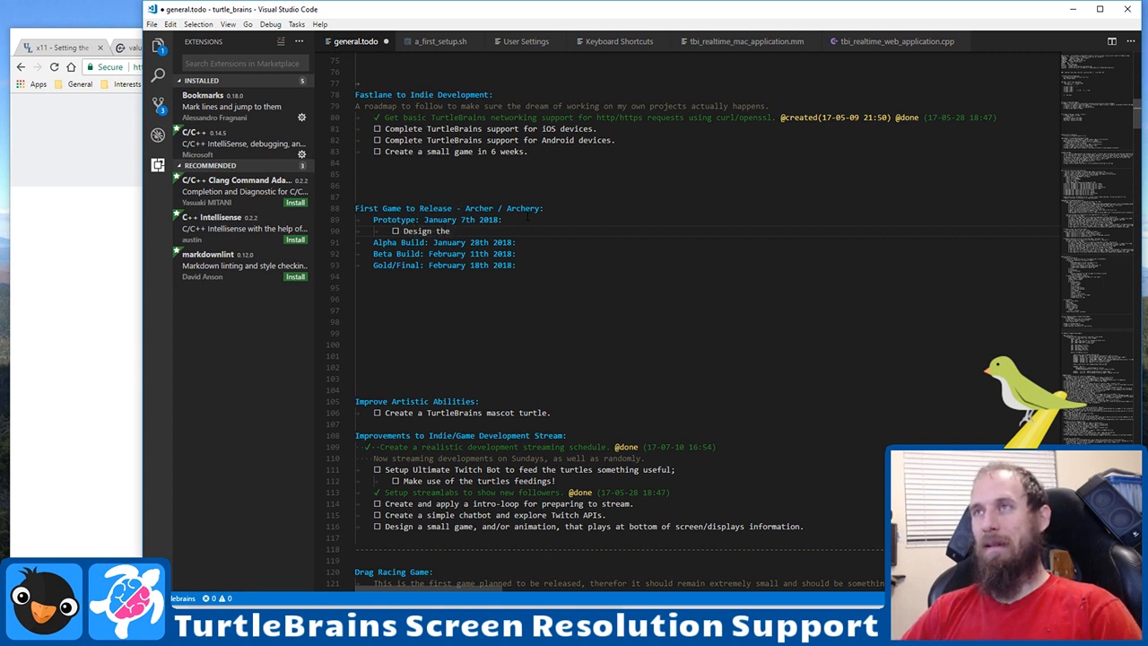
pyautogui.write('game')
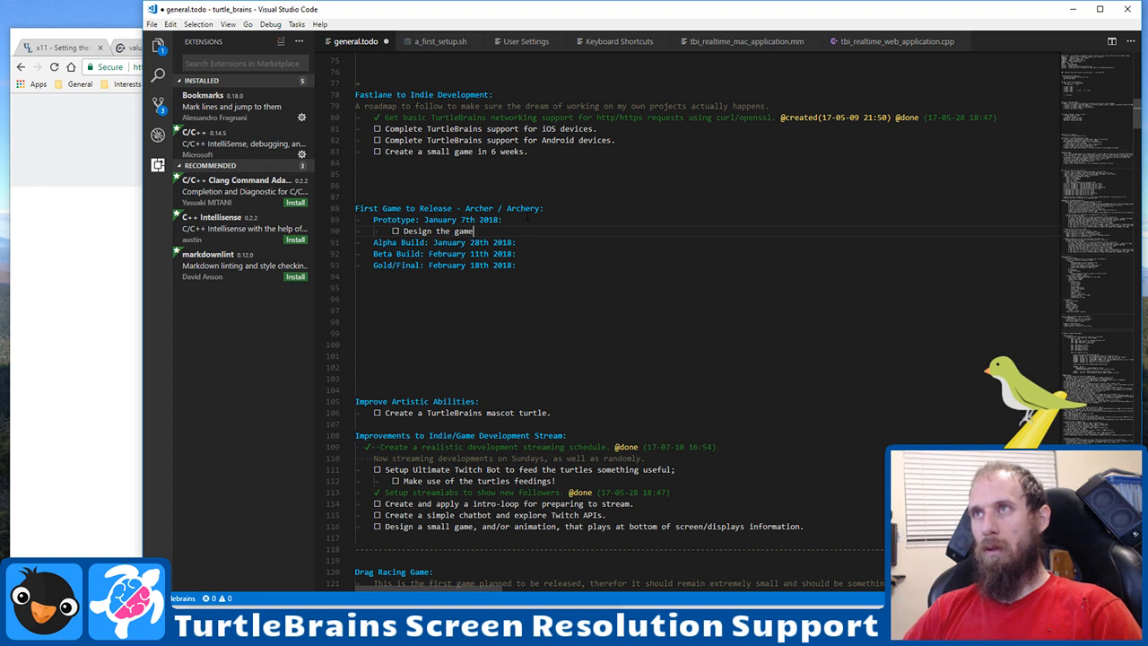
pyautogui.write(',')
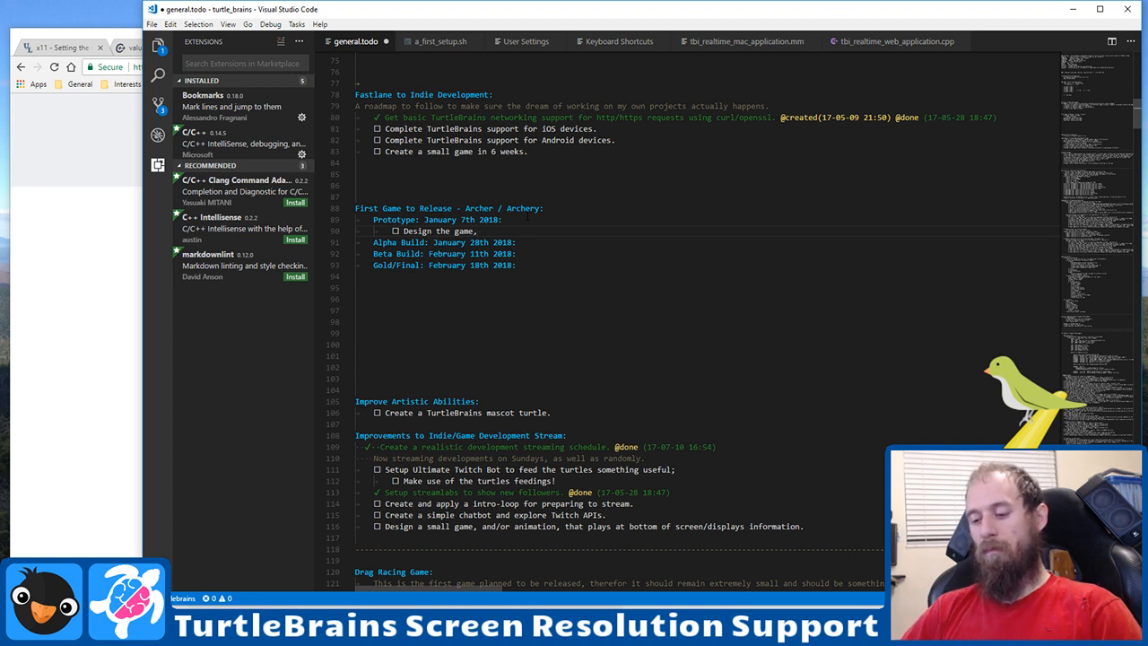
pyautogui.write(', pick features')
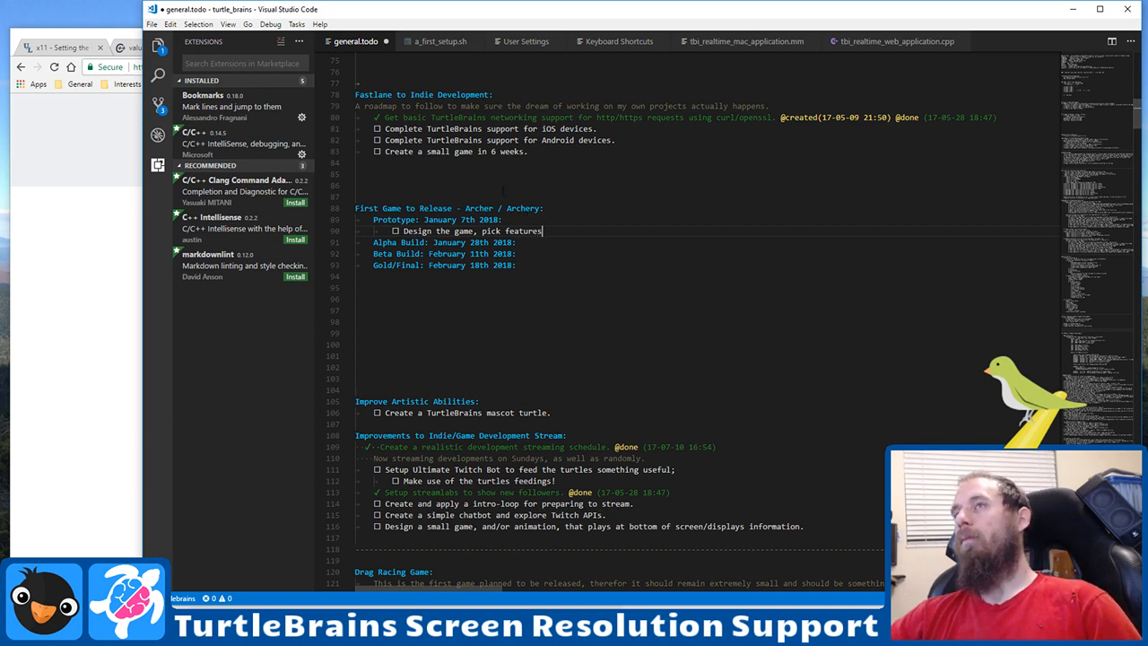
# Step: Switch to the Chrome browser, open a new tab and close all the other tabs
pyautogui.click(41, 269)
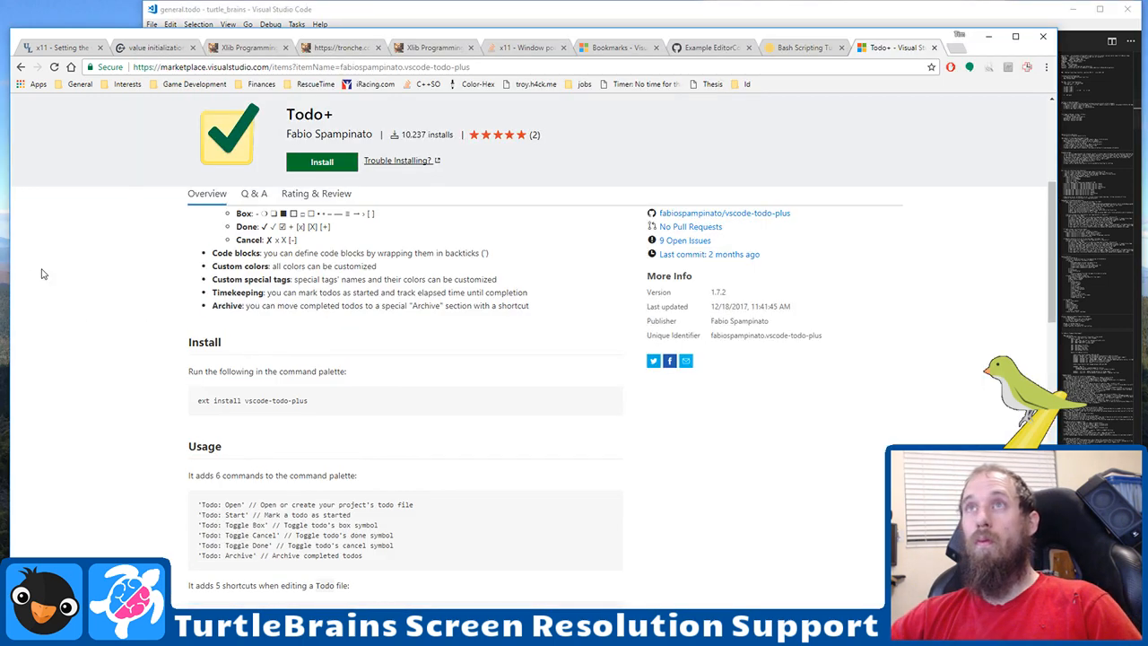
pyautogui.click(958, 50)
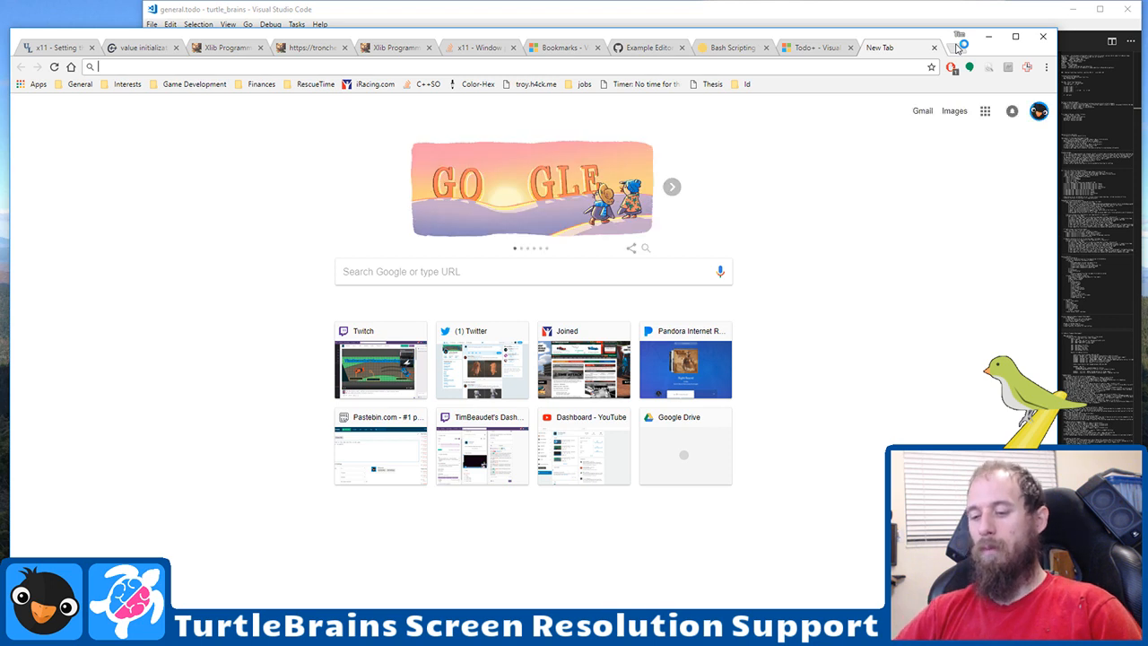
pyautogui.rightClick(900, 52)
pyautogui.click(953, 158)
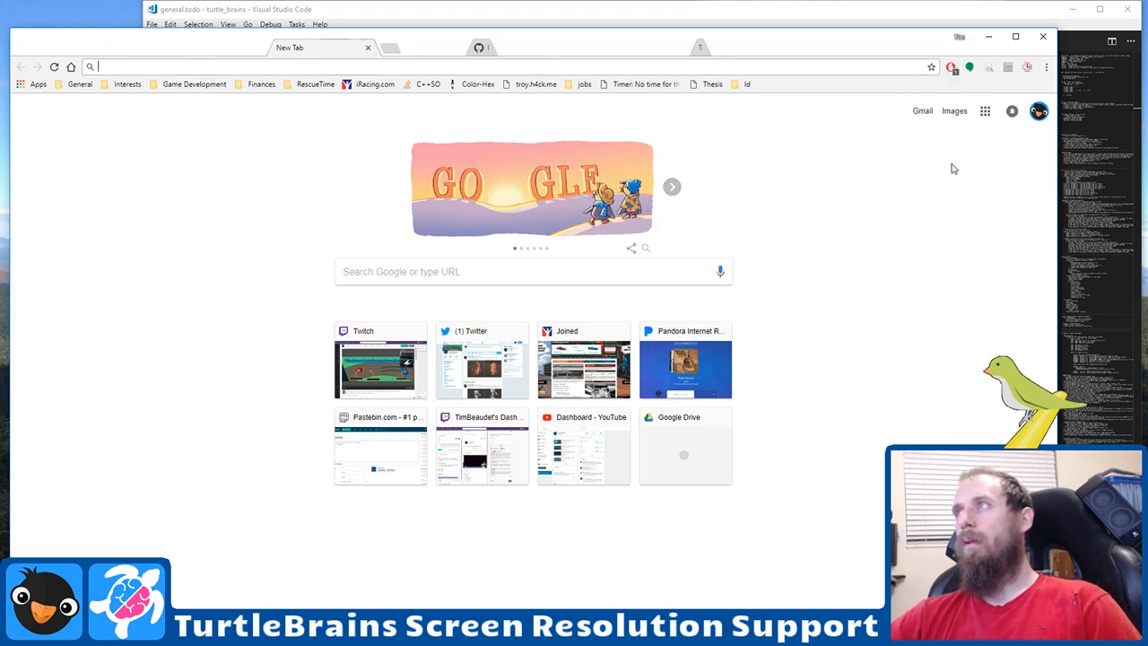
# Step: Open Google Drive at drive.google.com in the new tab
pyautogui.write('dri')
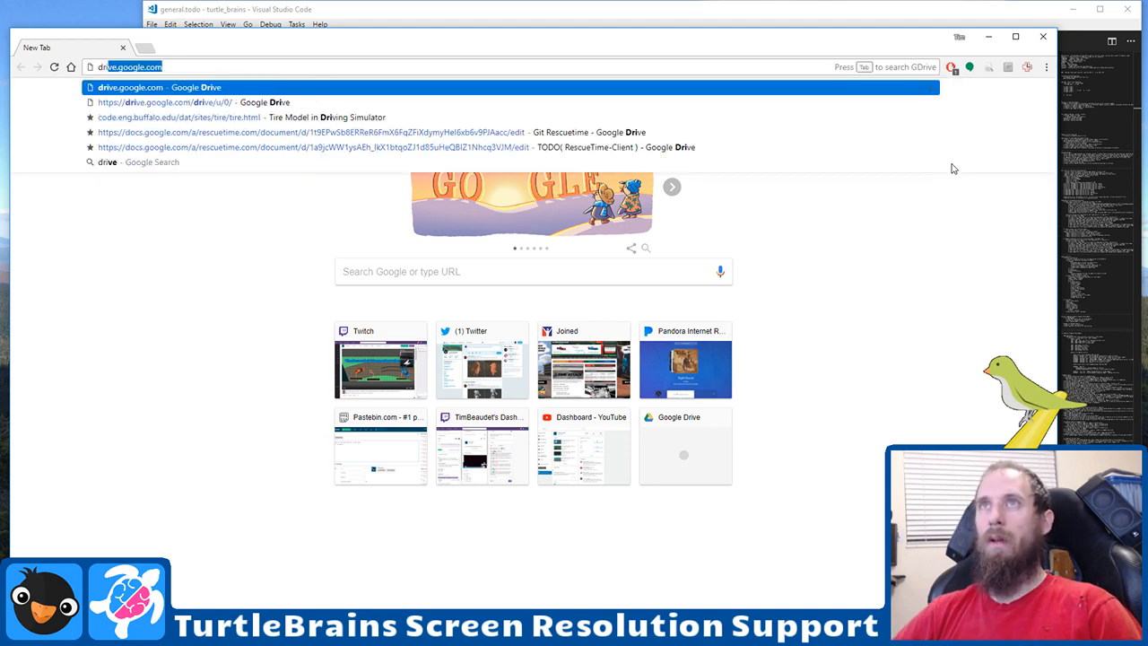
pyautogui.press('Return')
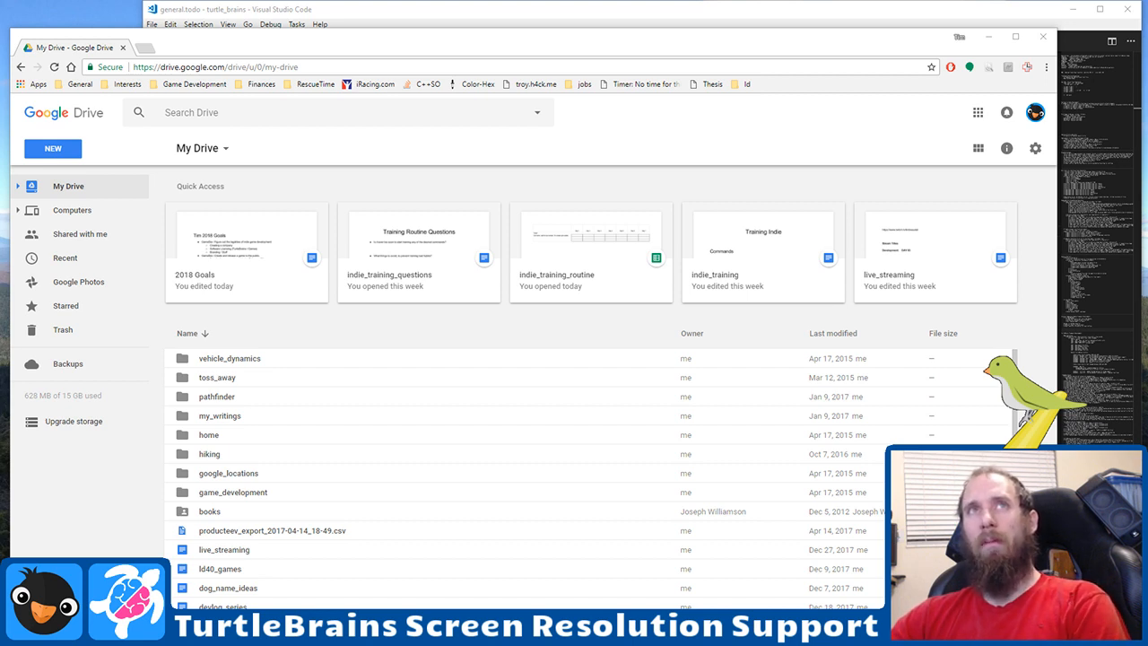
pyautogui.click(364, 63)
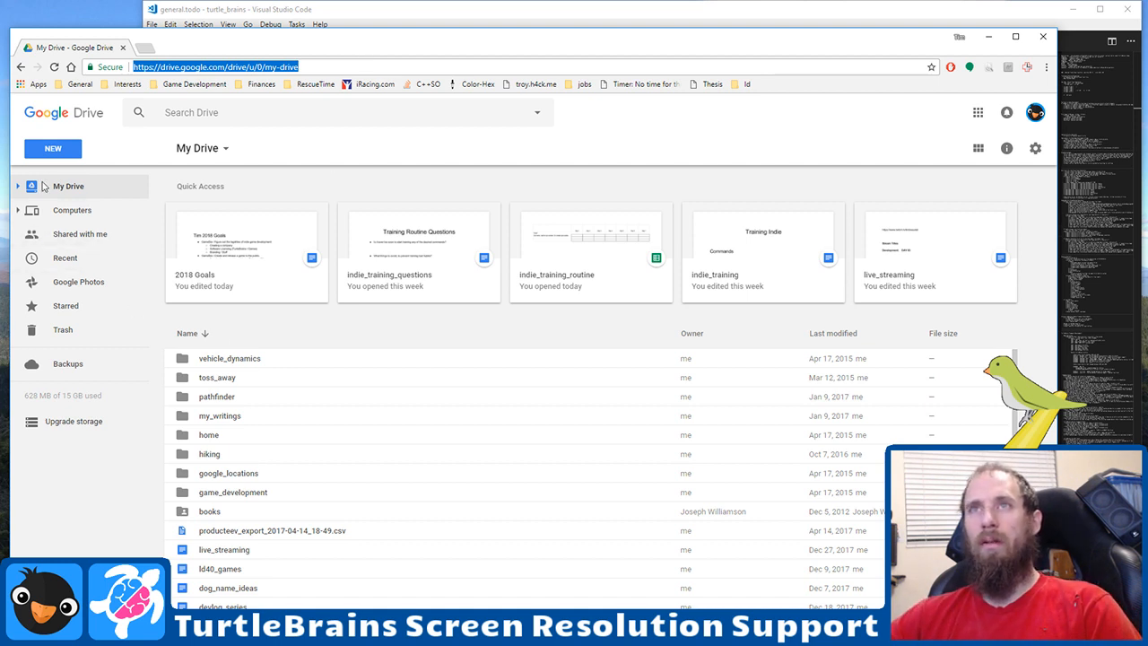
# Step: Create a blank Google Docs document from Drive and close the My Drive tab
pyautogui.click(62, 151)
pyautogui.click(83, 251)
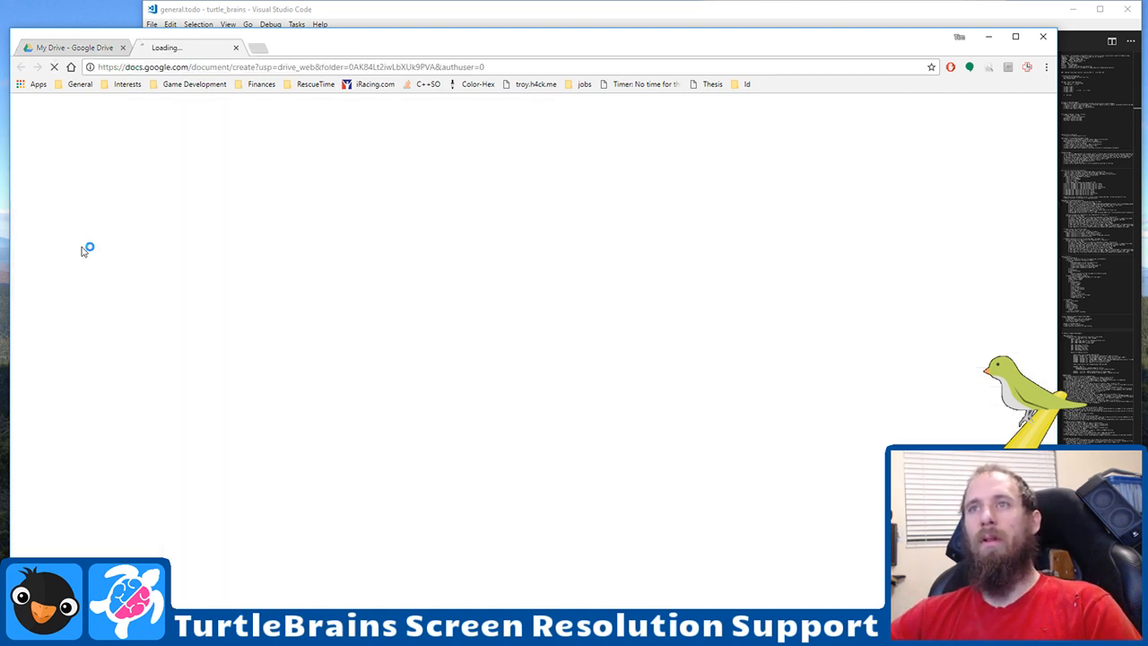
pyautogui.click(125, 49)
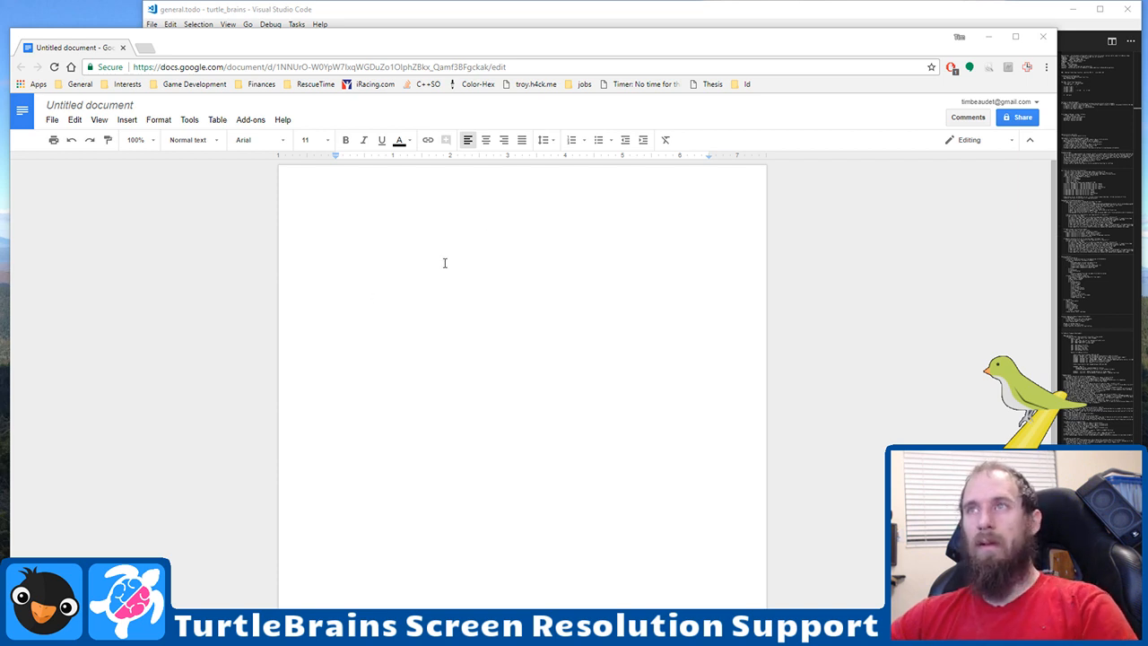
pyautogui.click(503, 231)
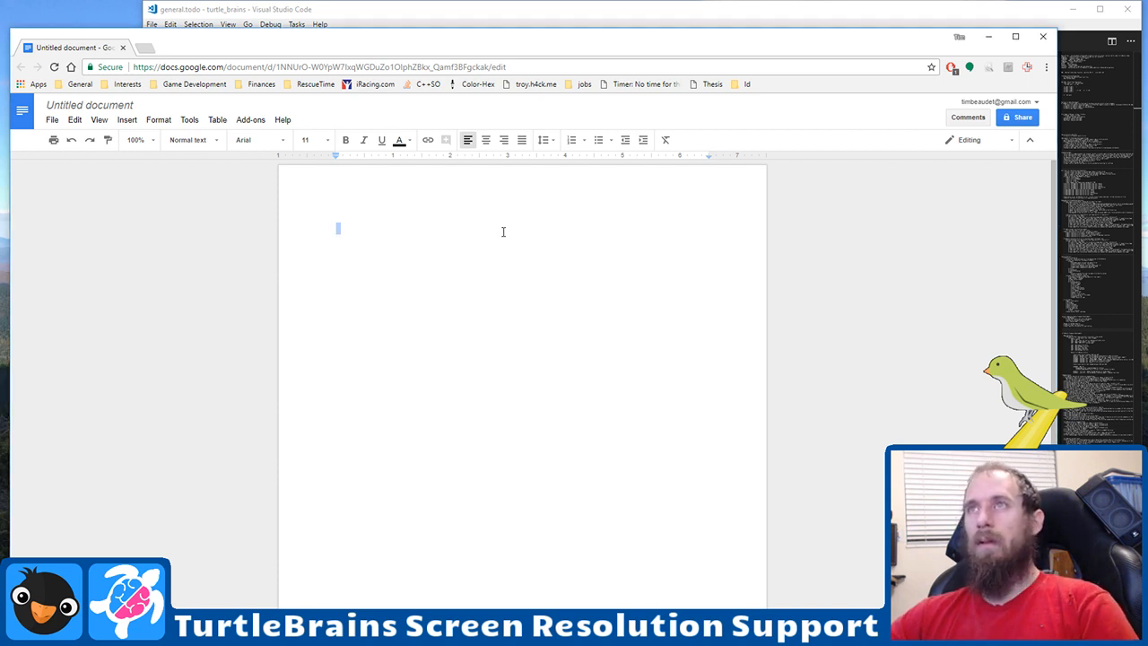
# Step: Rename the untitled document as archery_game_design
pyautogui.click(90, 105)
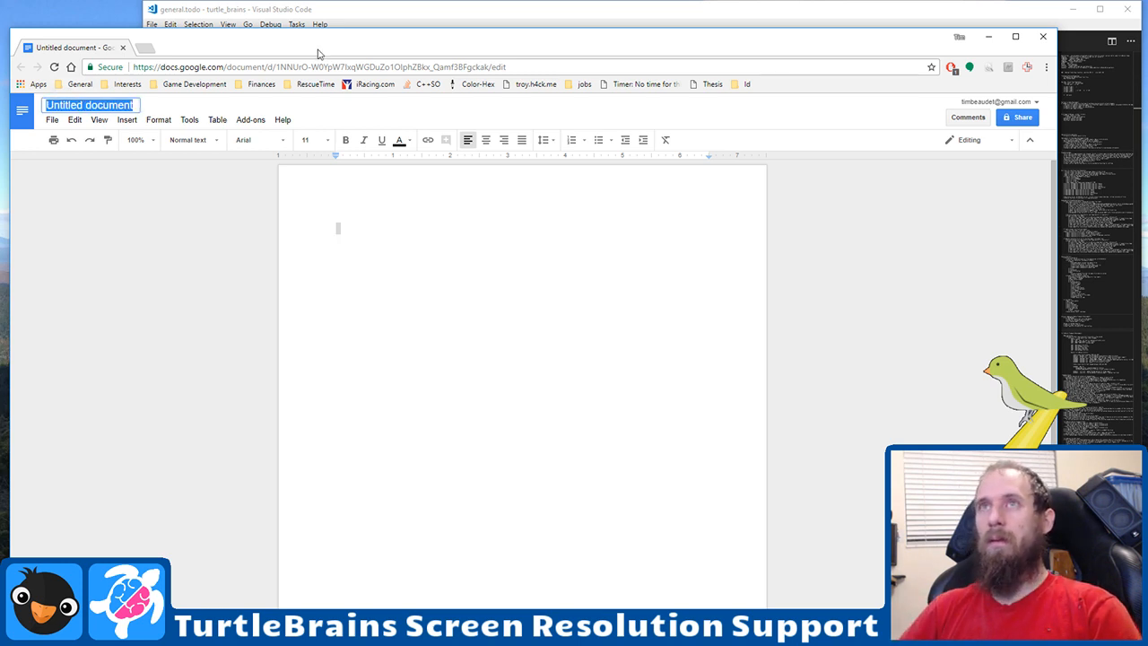
pyautogui.write('archery_g')
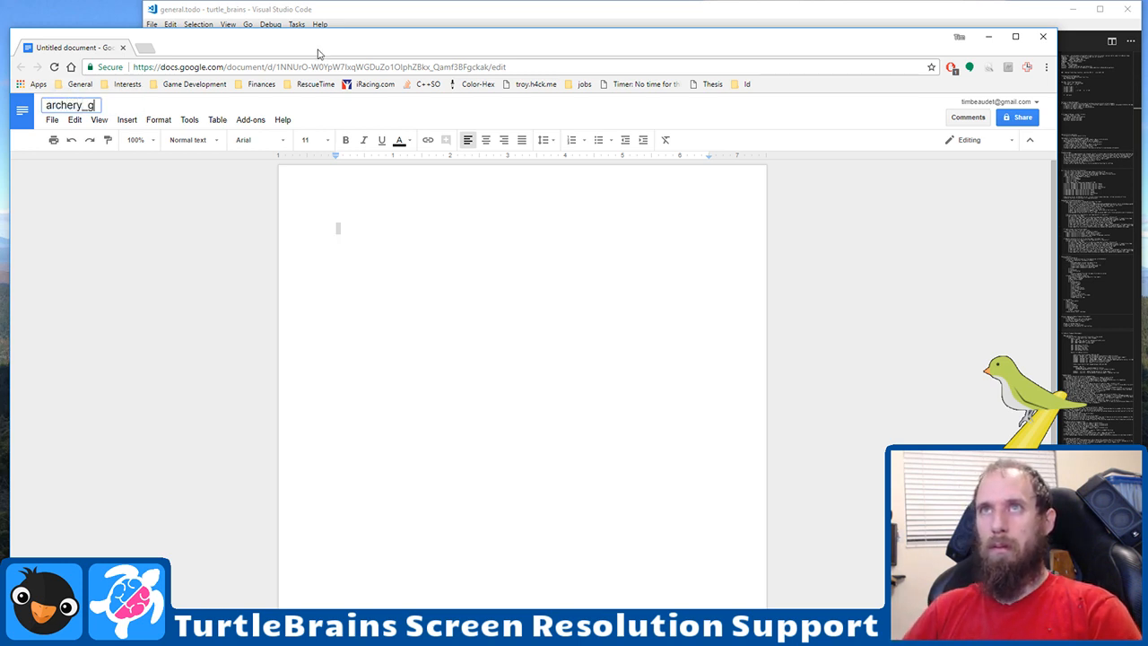
pyautogui.write('ame_design')
pyautogui.press('Return')
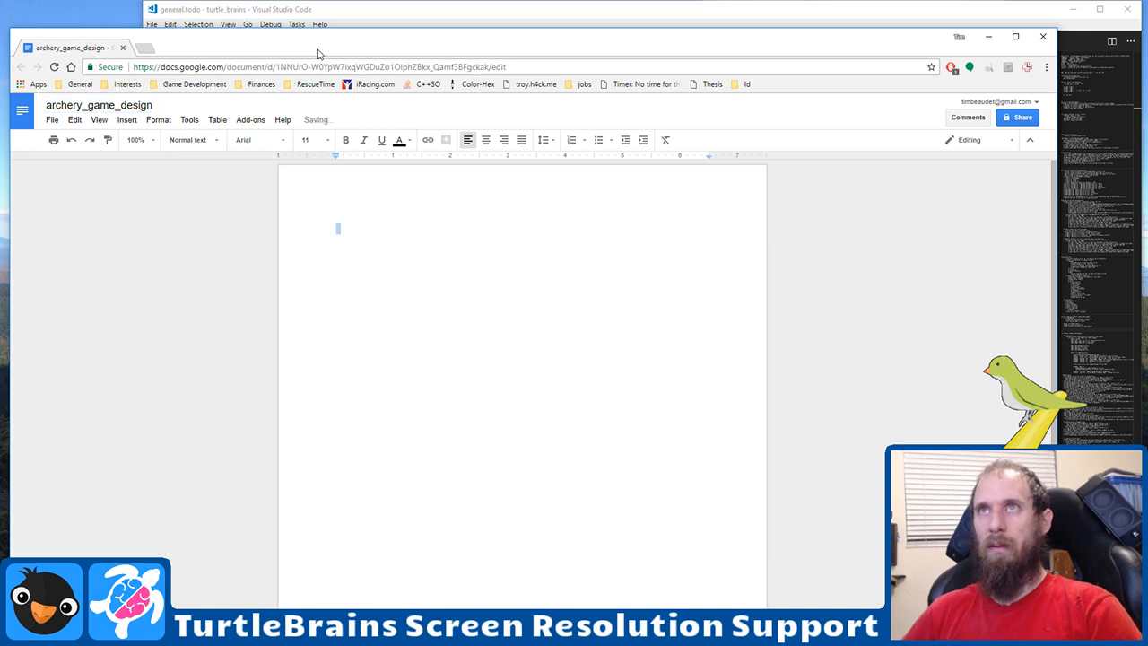
# Step: Apply the Title style to the first line of the document and write "Archer / Archery" there
pyautogui.click(189, 141)
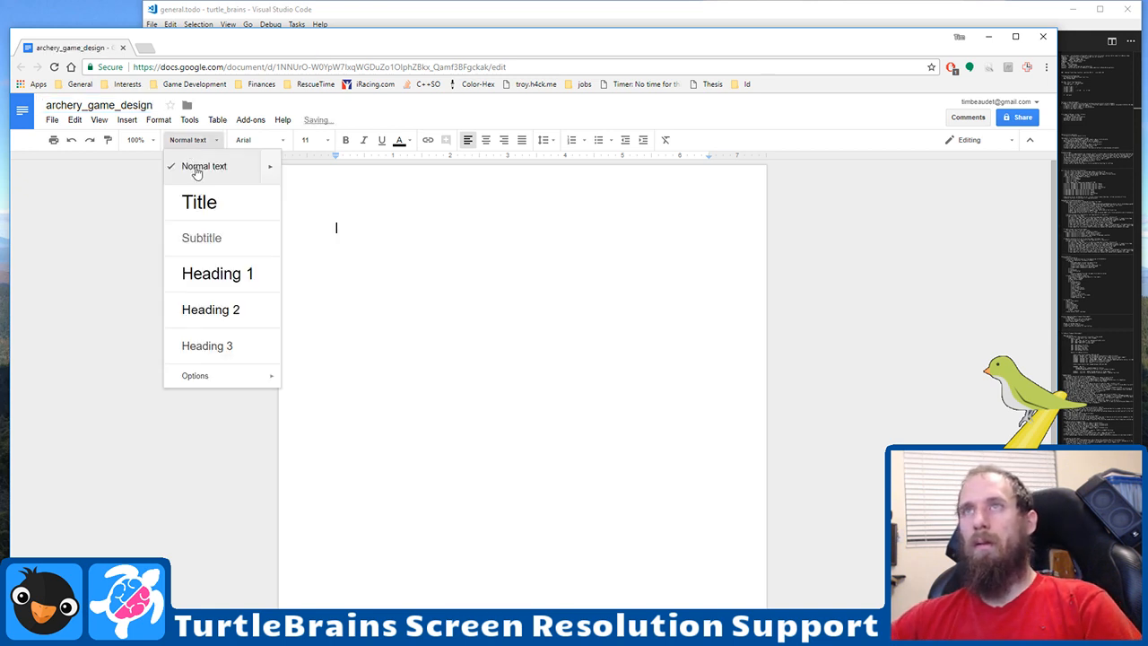
pyautogui.click(229, 198)
pyautogui.write('Archer ')
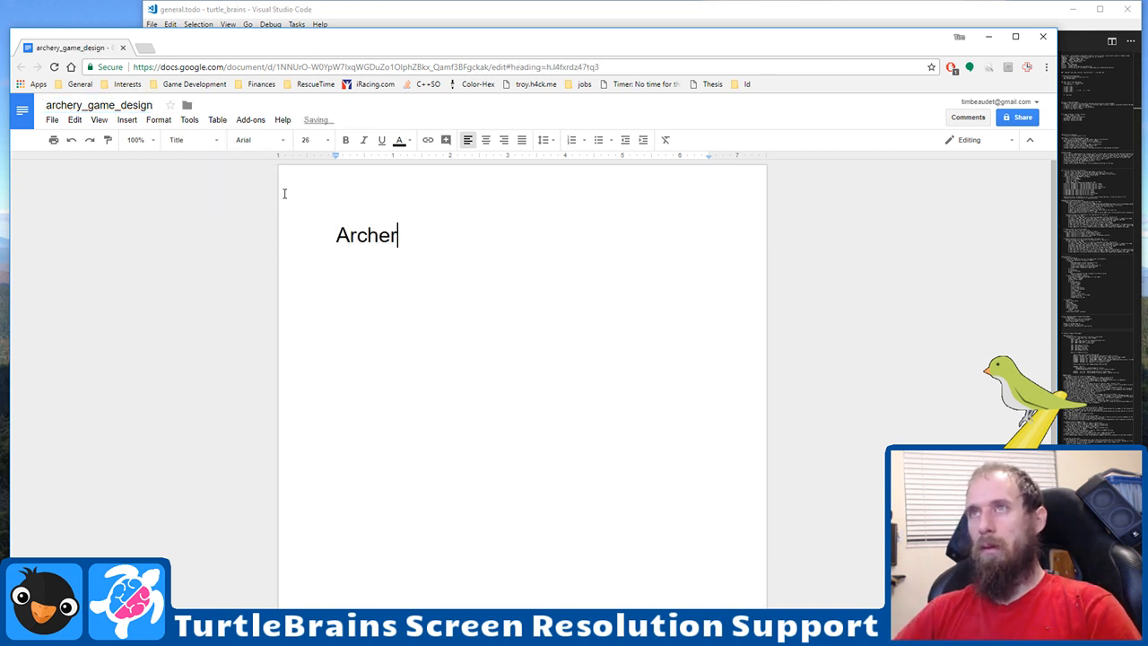
pyautogui.write('/ Archery')
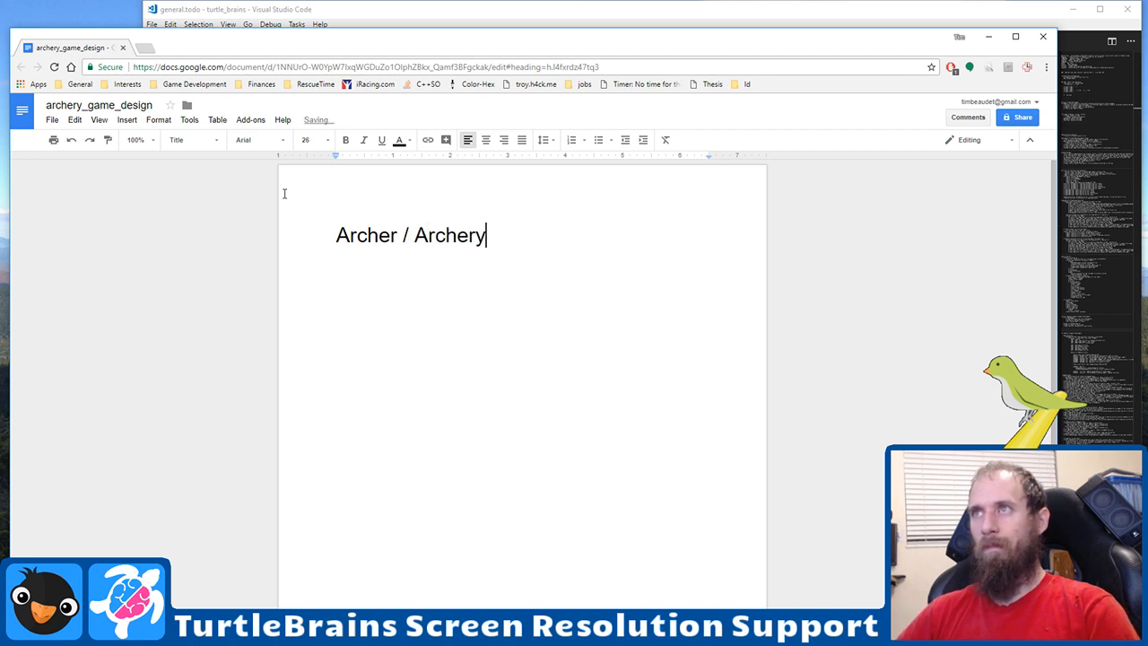
# Step: Add the line "Game Design Document" in Subtitle style under the title and centre both lines
pyautogui.press('Return')
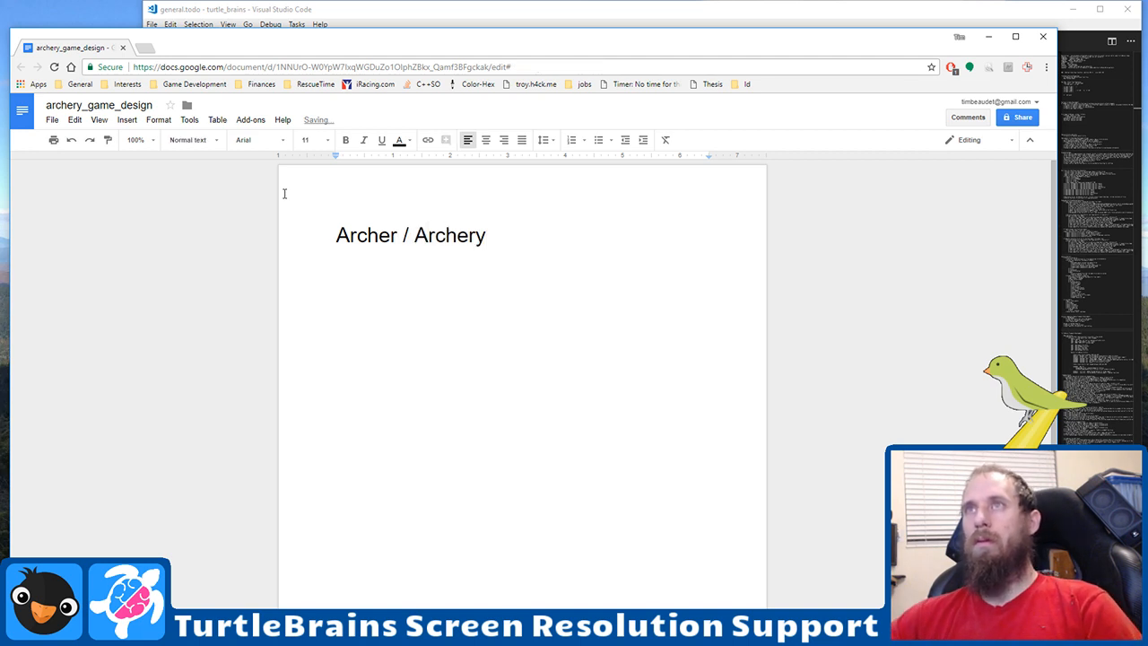
pyautogui.click(191, 140)
pyautogui.click(193, 236)
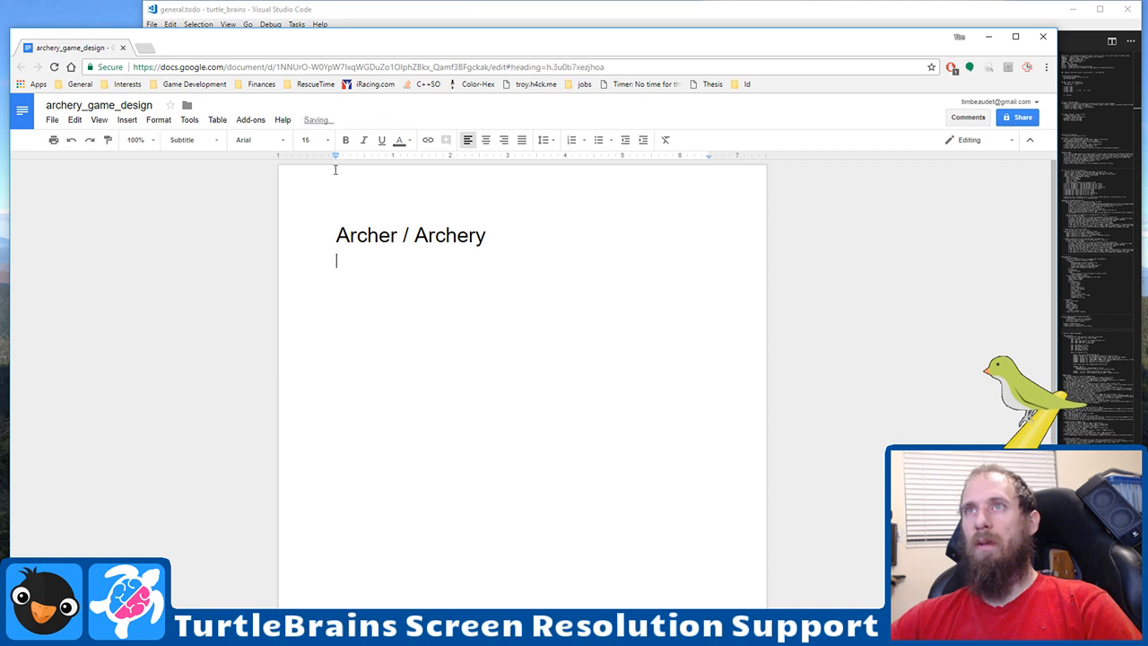
pyautogui.write('Game ')
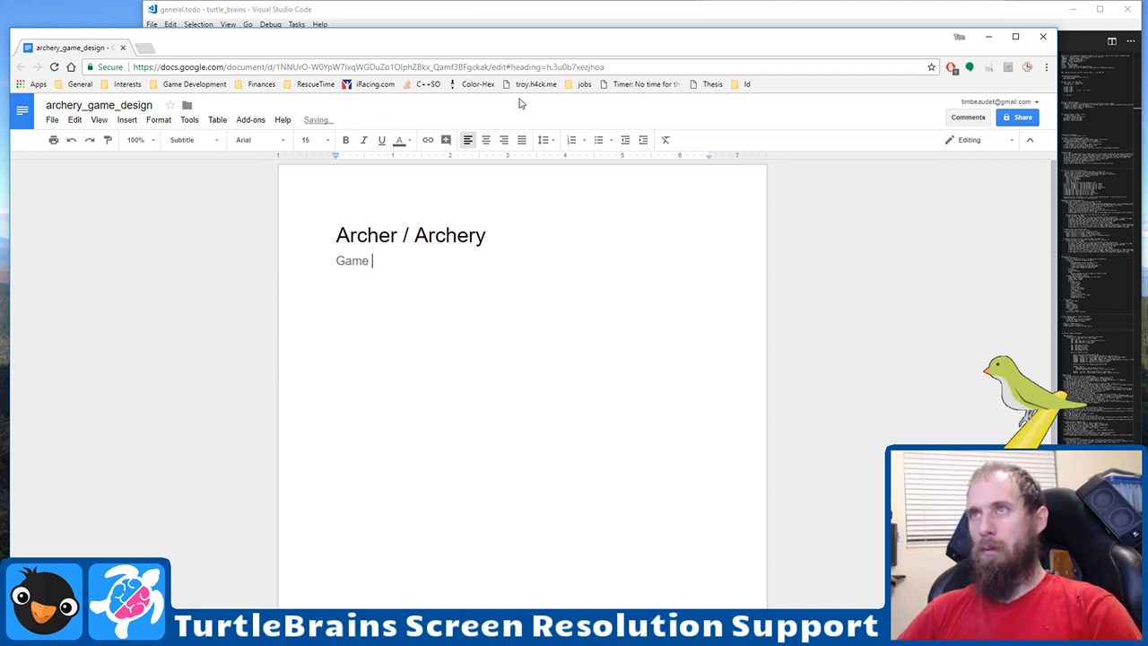
pyautogui.write('Design Document')
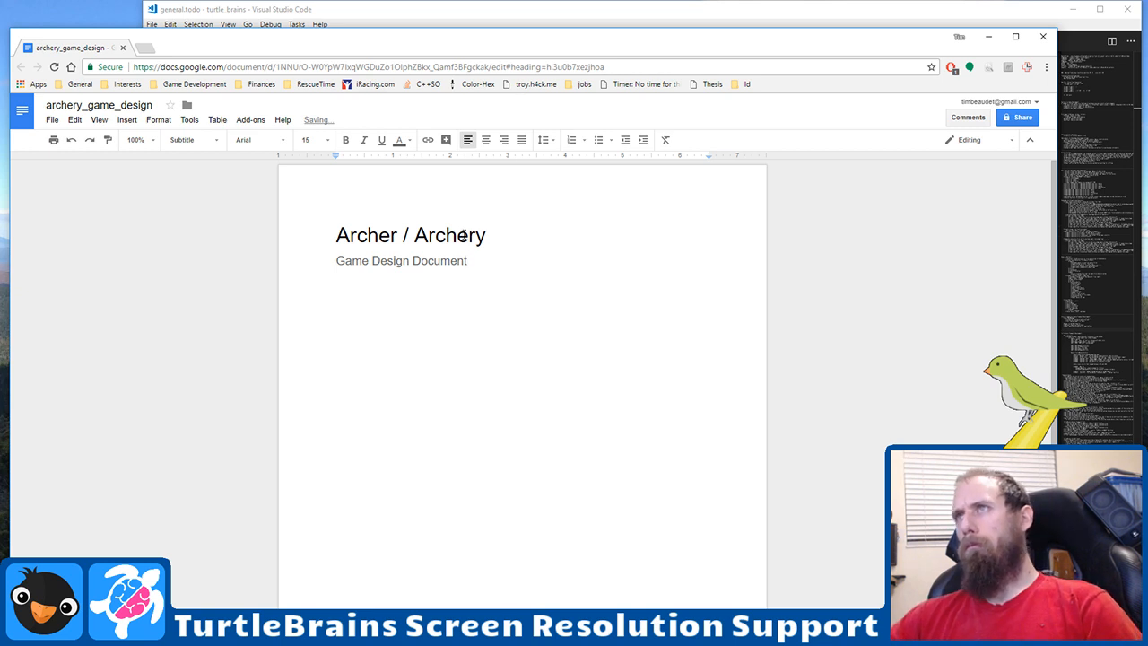
pyautogui.hotkey('shift', 'Up')
pyautogui.click(485, 141)
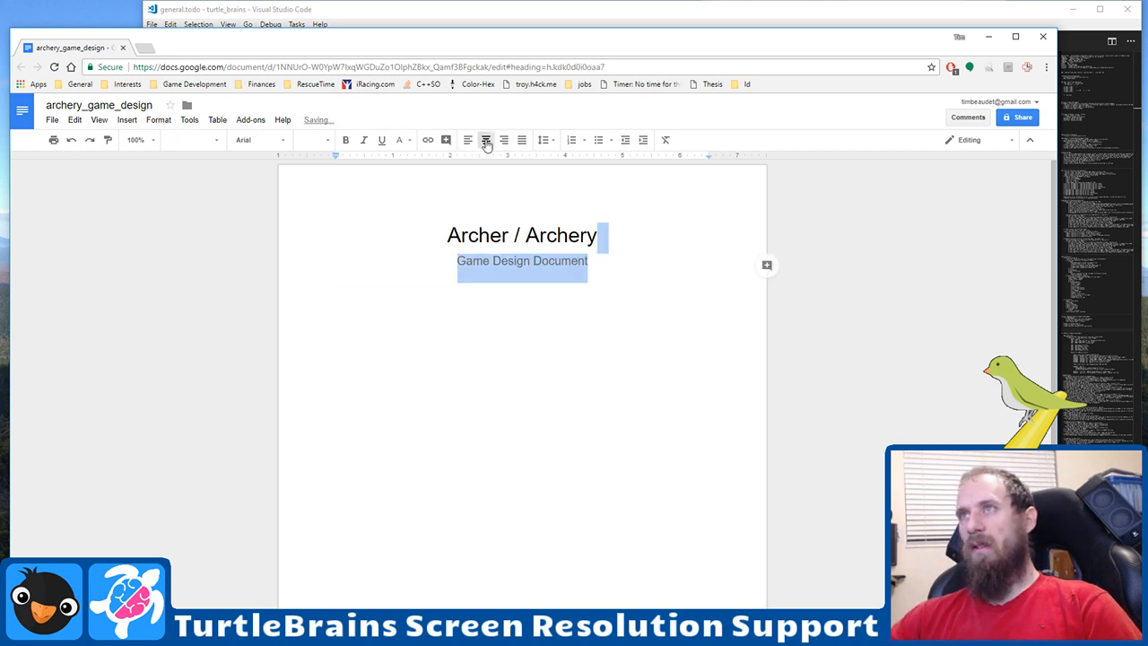
# Step: Add a bold "Features:" heading below the subtitle, with an empty line beneath it
pyautogui.click(578, 339)
pyautogui.press('Return')
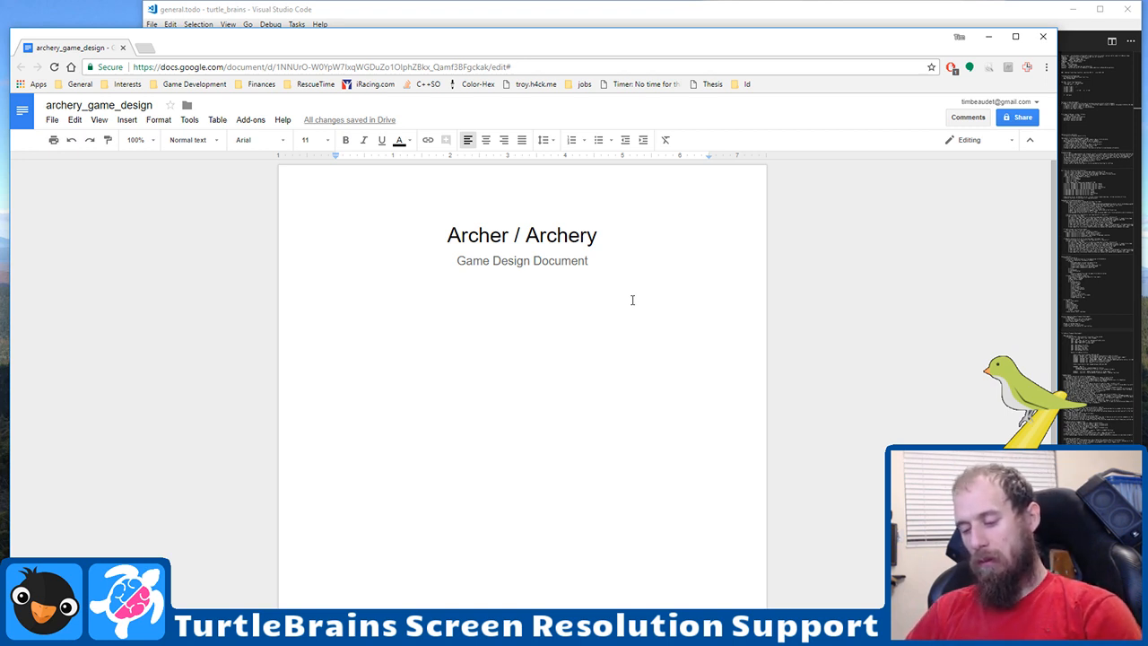
pyautogui.write('Features:')
pyautogui.press('Return')
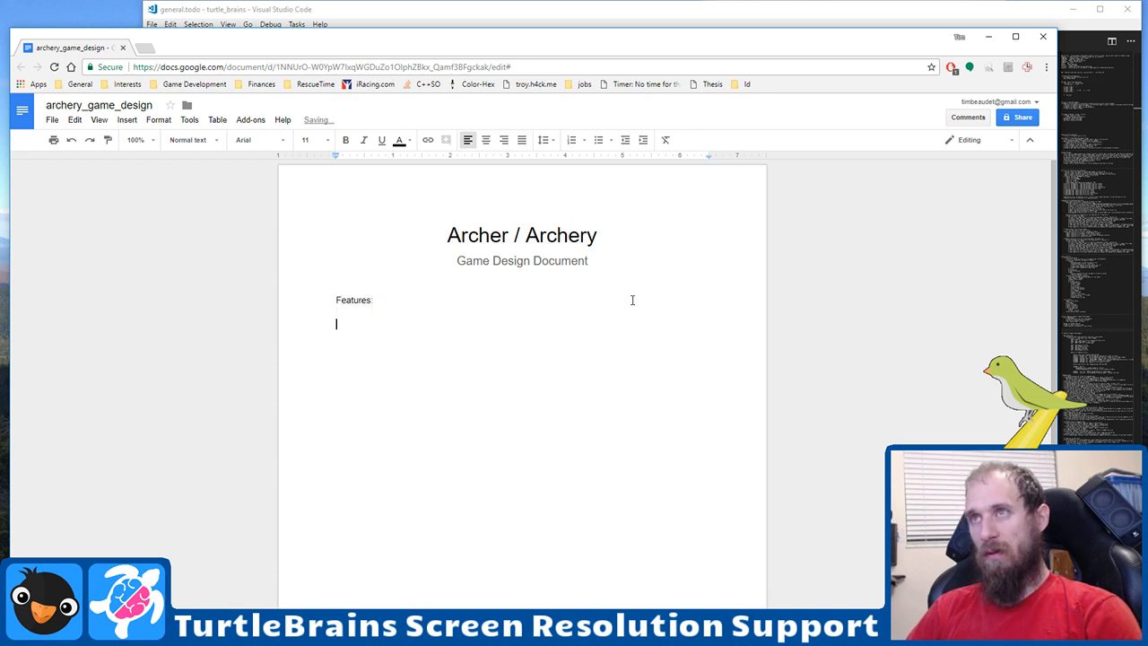
pyautogui.press('Up')
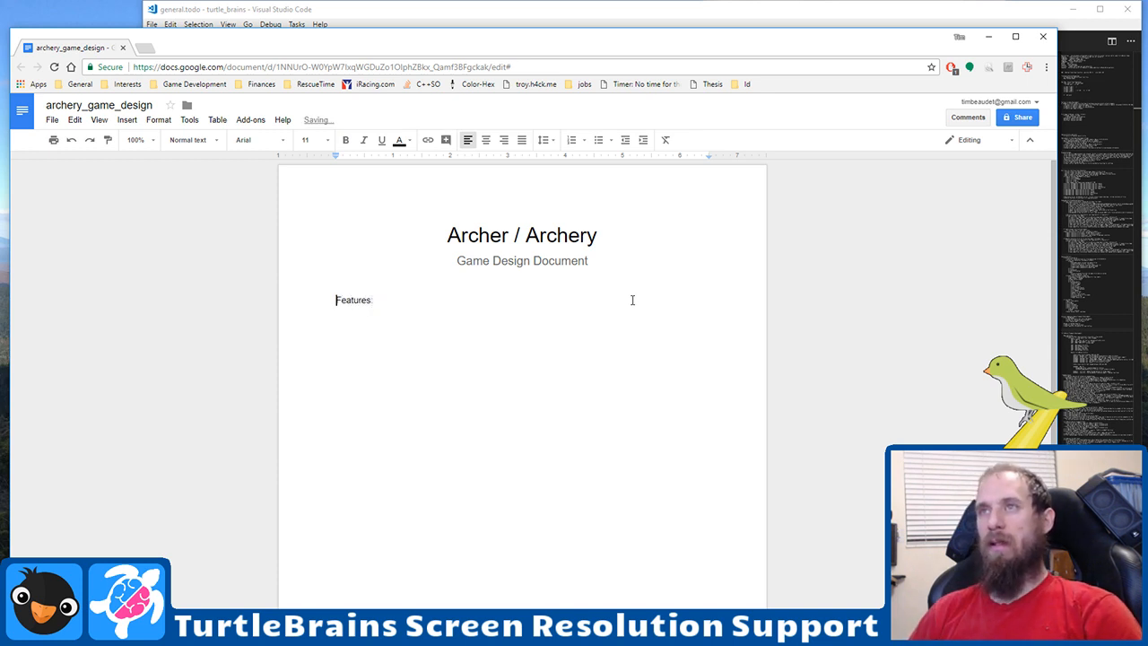
pyautogui.hotkey('shift', 'End')
pyautogui.hotkey('ctrl', 'b')
pyautogui.press('Down')
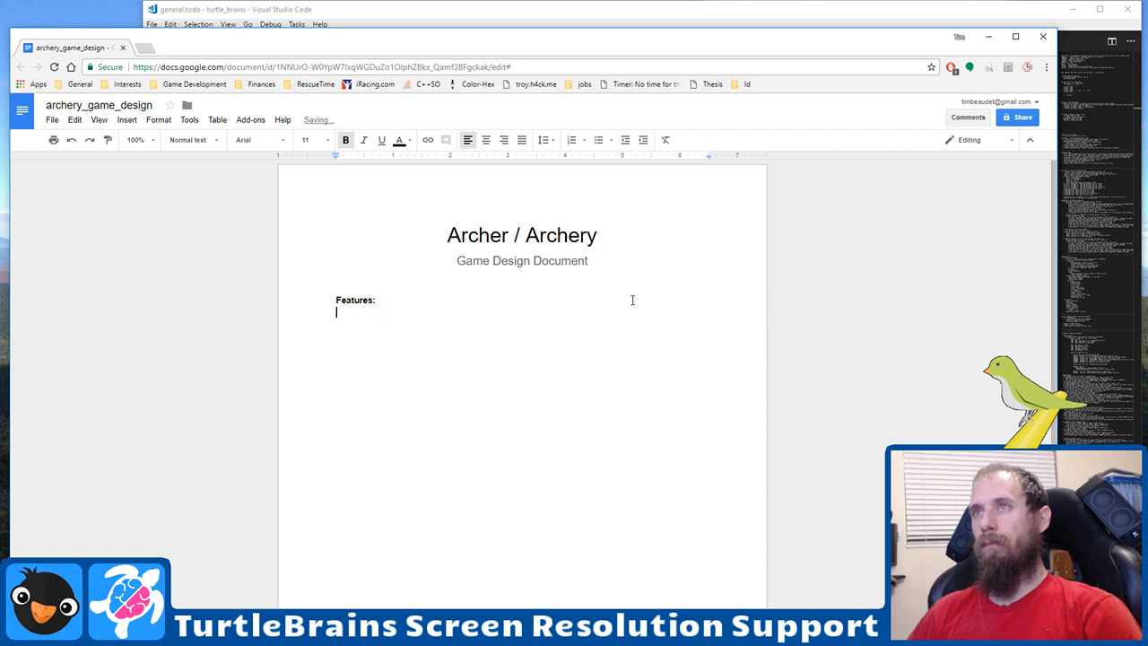
# Step: Create a bulleted list under Features with the placeholder items "Ddd", "Dd" and "Ddd" in non-bold text
pyautogui.click(599, 140)
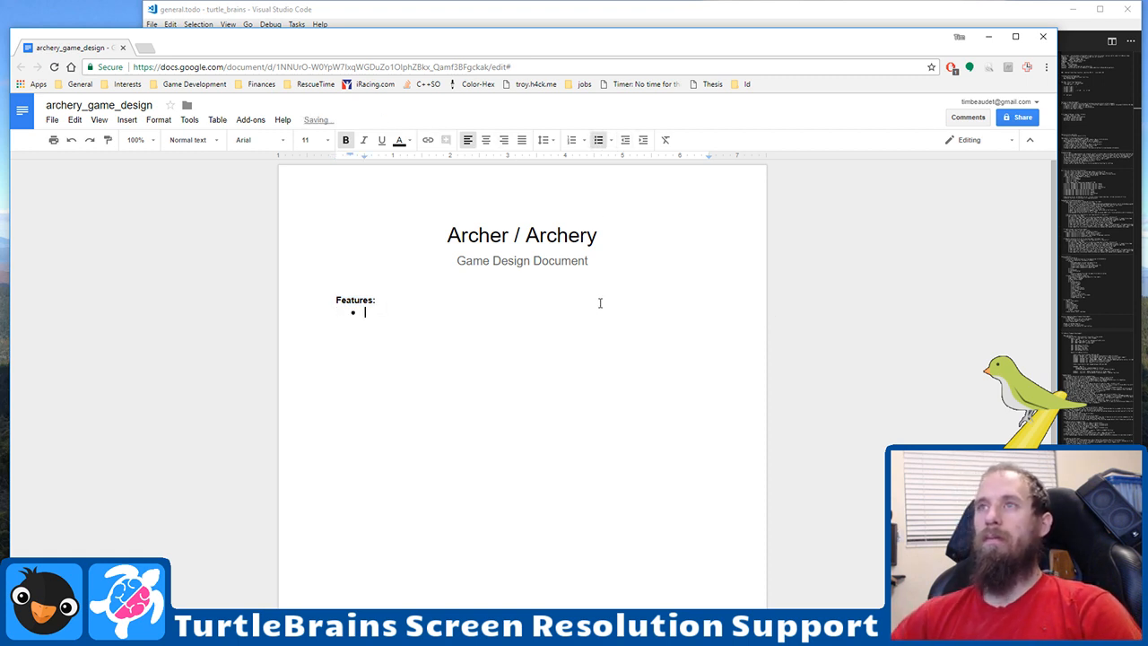
pyautogui.write('ddd')
pyautogui.press('Return')
pyautogui.write('dd')
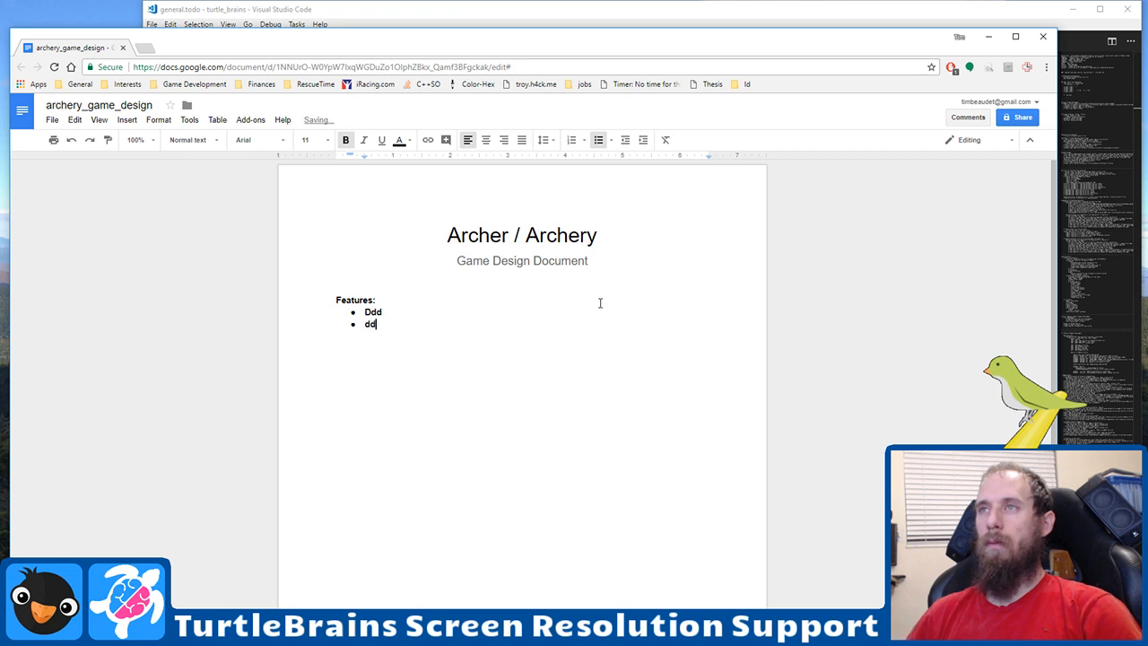
pyautogui.hotkey('shift', 'Up')
pyautogui.hotkey('shift', 'Home')
pyautogui.hotkey('ctrl', 'b')
pyautogui.press('Right')
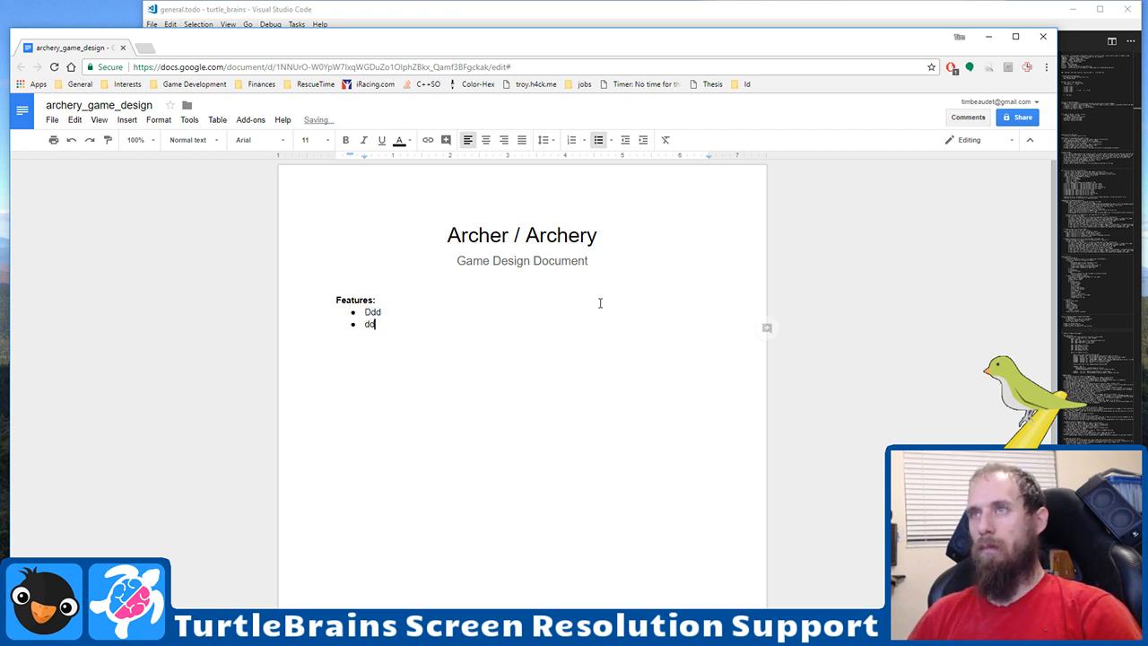
pyautogui.press('Return')
pyautogui.write('ddd')
pyautogui.press('Return')
pyautogui.press('Return')
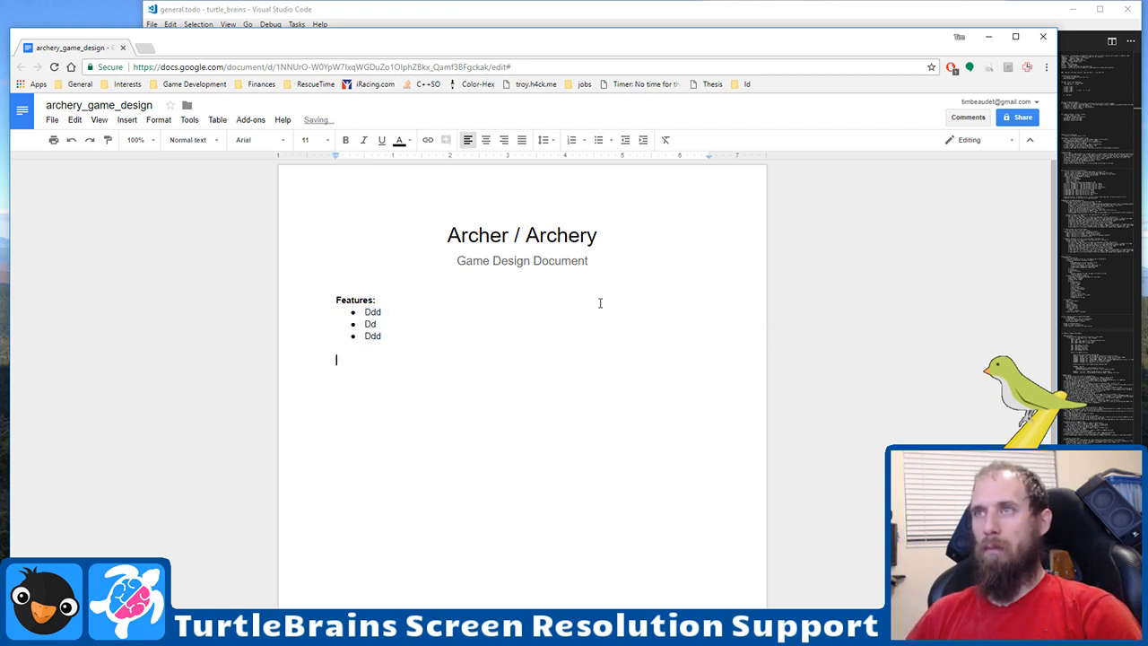
# Step: Add a bold "Win Condition:" heading below the Features list with one non-bold bullet reading "Unknown"
pyautogui.hotkey('ctrl', 'b')
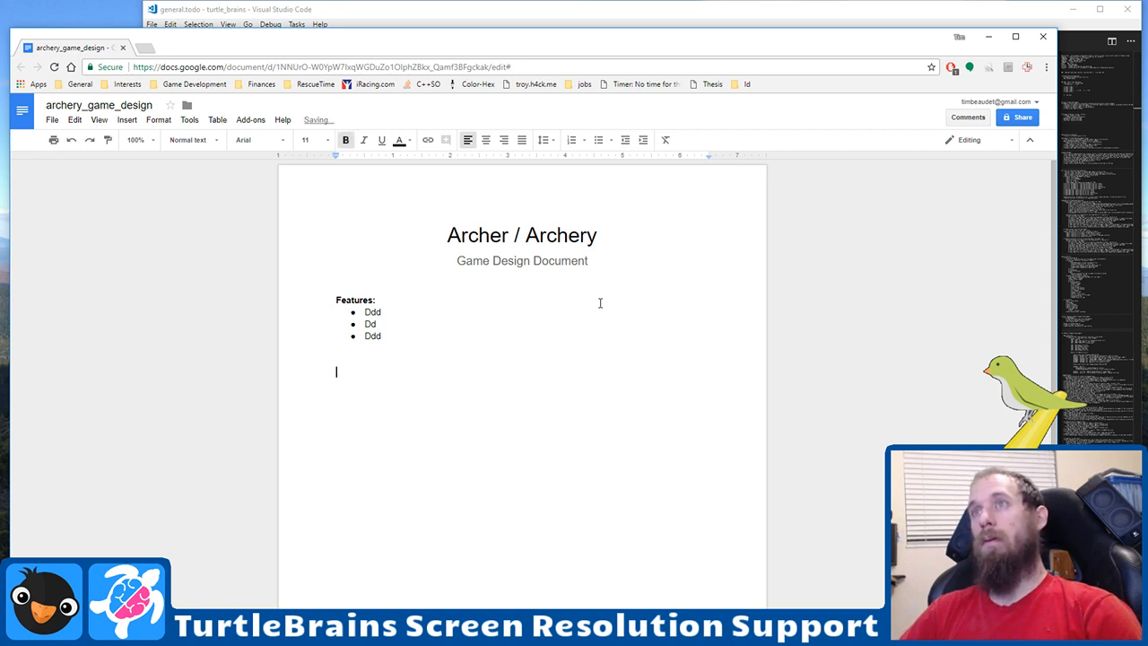
pyautogui.write('Win ')
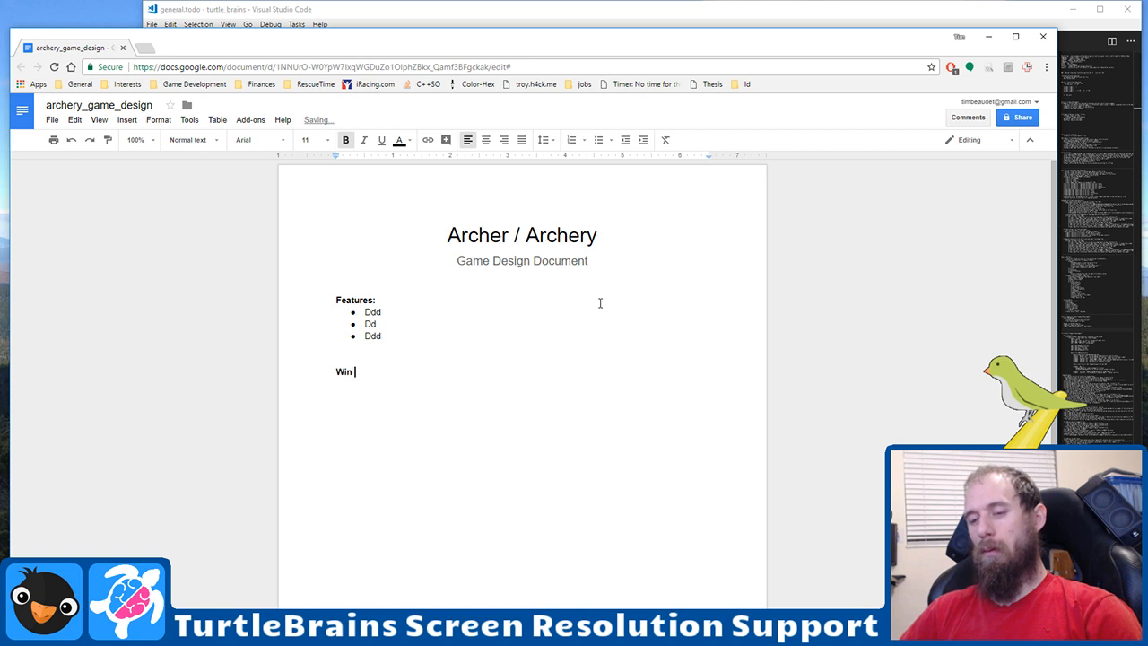
pyautogui.write('Condition:')
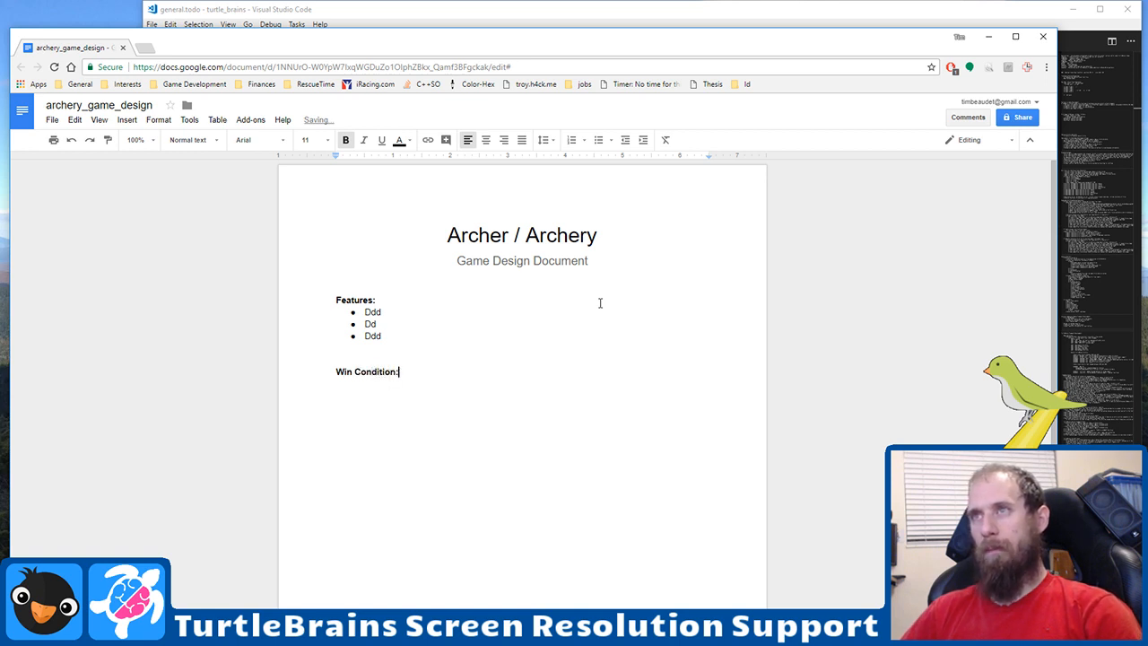
pyautogui.hotkey('ctrl', 'b')
pyautogui.press('Return')
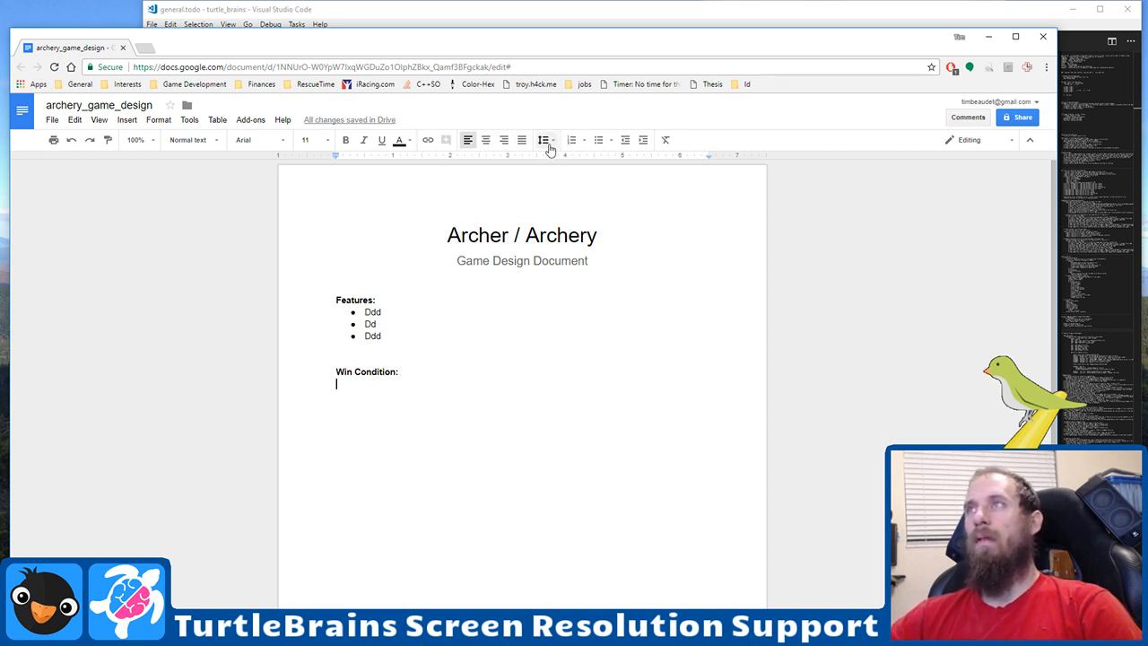
pyautogui.click(599, 141)
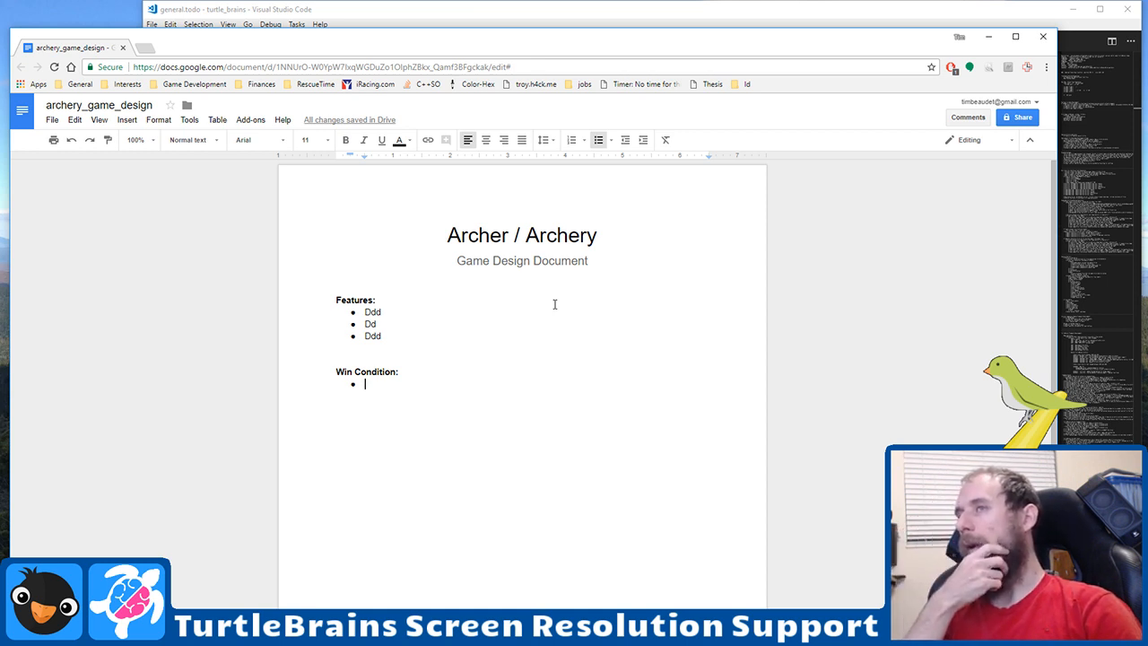
pyautogui.write('Unknown')
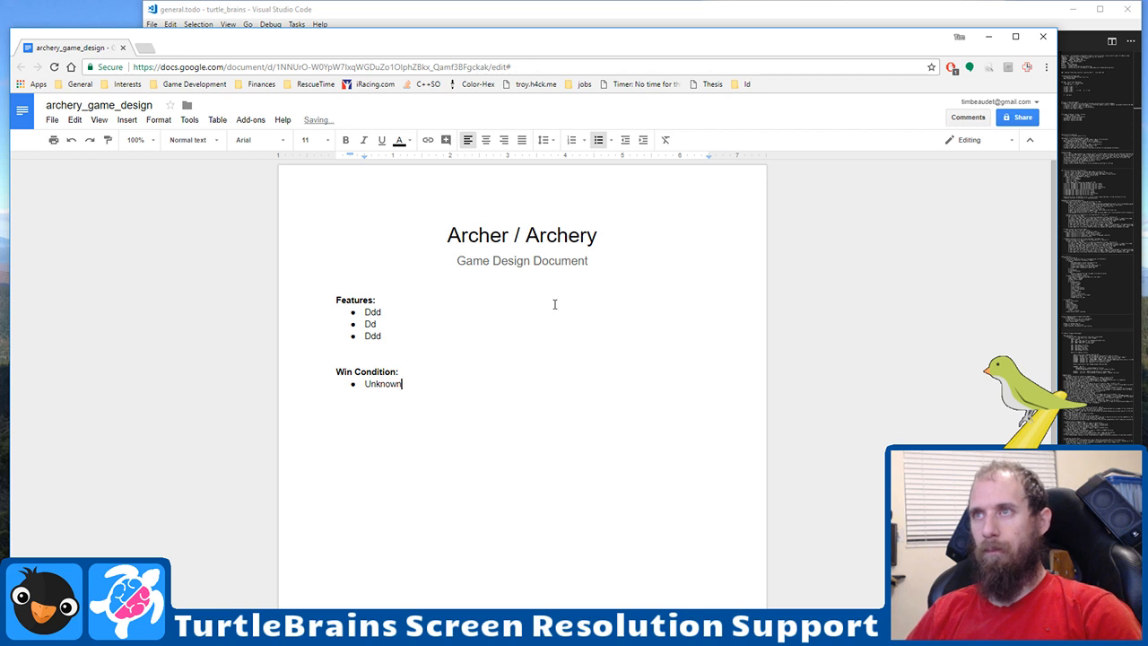
# Step: End the win condition list and add a bold "Lose Condition(s):" heading below it
pyautogui.press('Return')
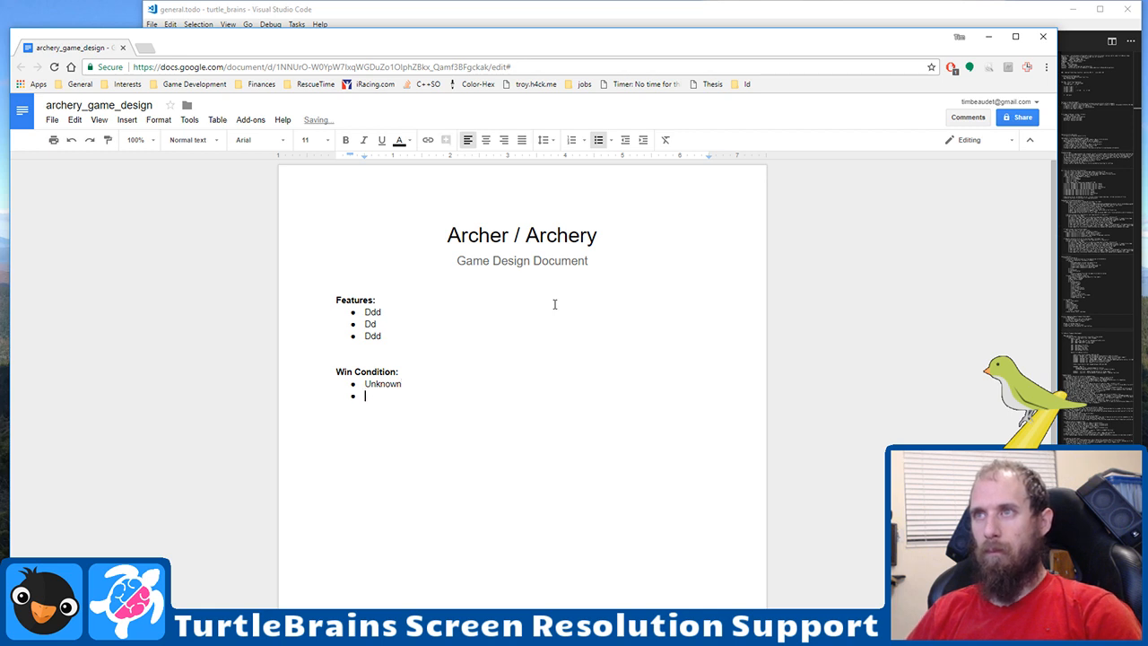
pyautogui.press('Return')
pyautogui.hotkey('ctrl', 'b')
pyautogui.write('L')
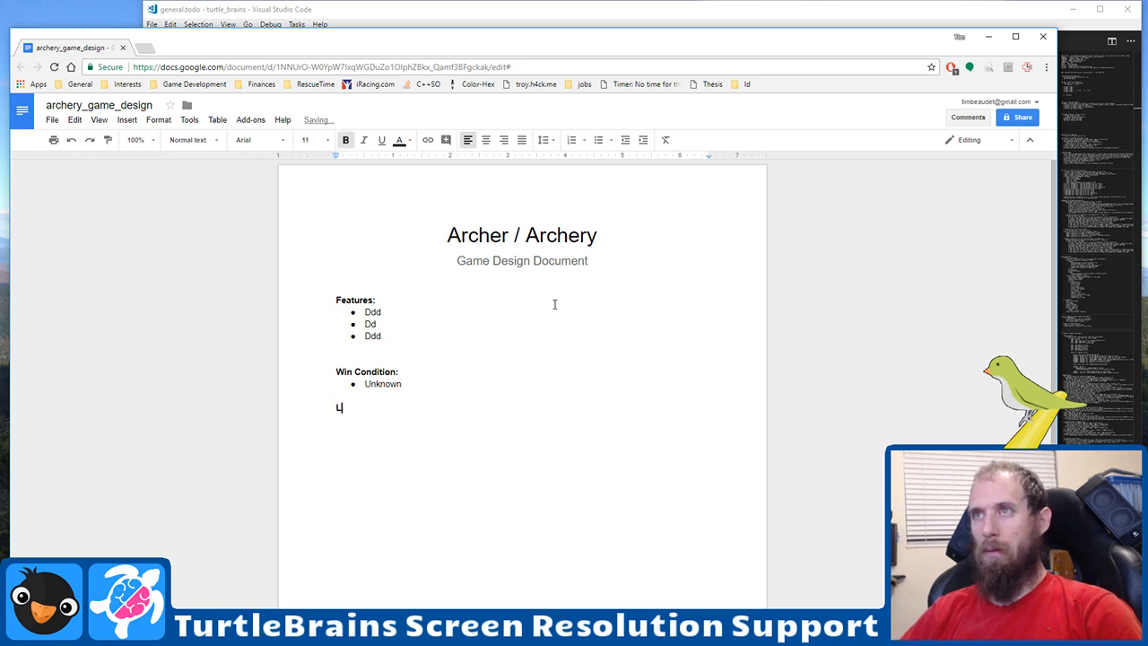
pyautogui.write('ose Condi')
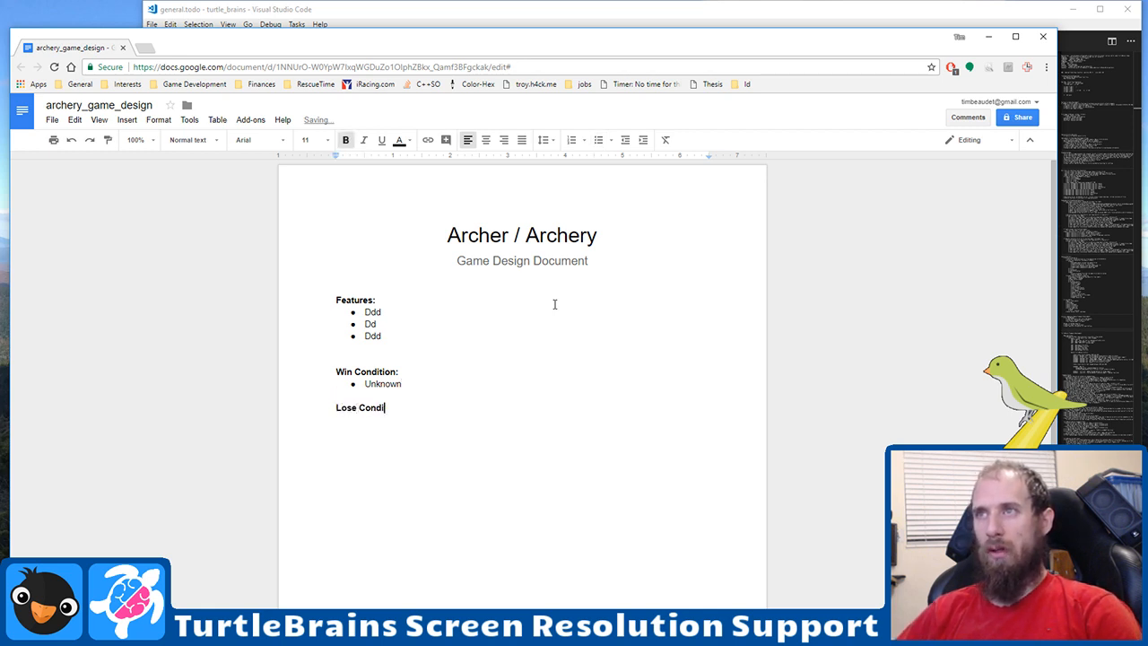
pyautogui.write('tion(s)')
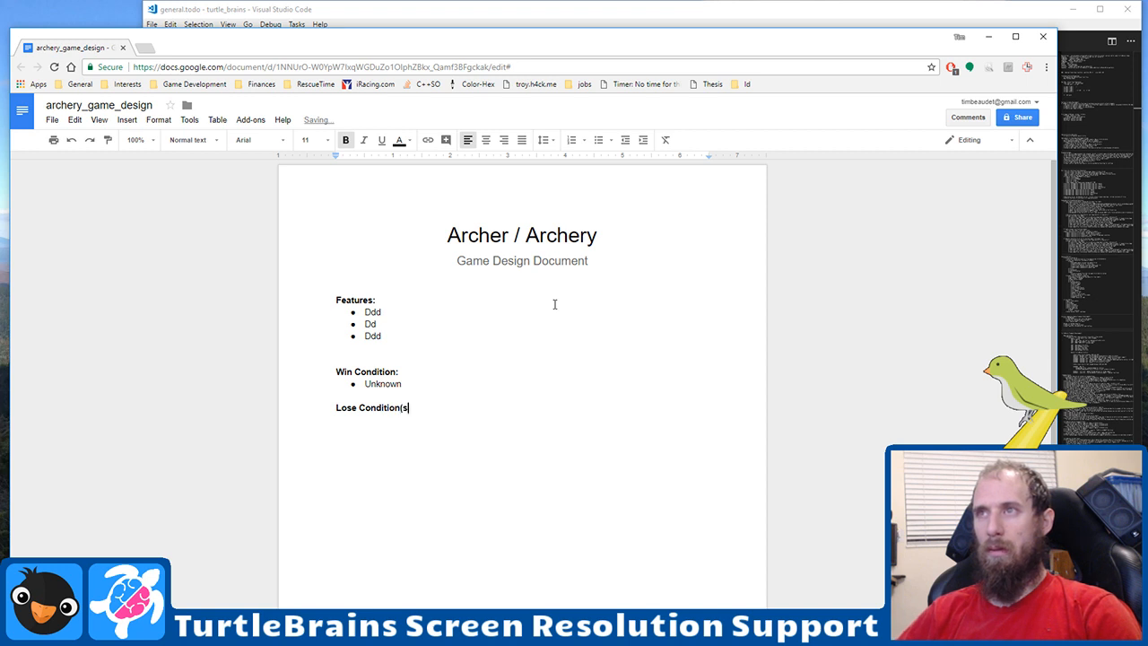
# Step: Change the win condition heading to read "Win Condition(s):"
pyautogui.press('Up')
pyautogui.press('Up')
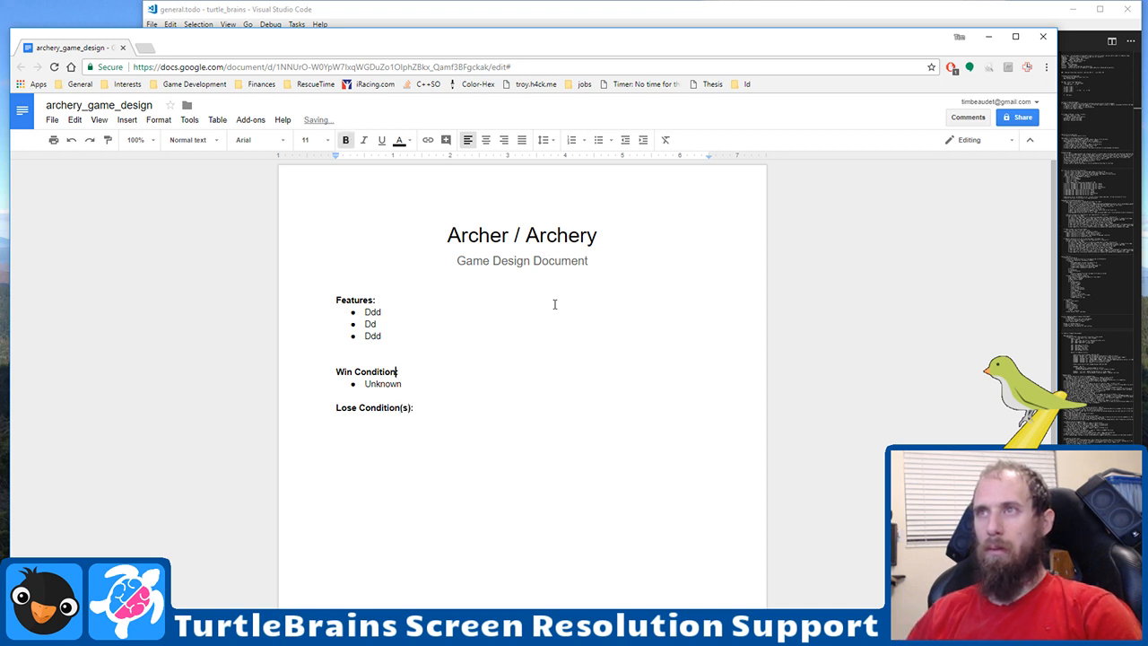
pyautogui.press('Left')
pyautogui.write('(s)')
pyautogui.press('Down')
pyautogui.press('Down')
pyautogui.press('Down')
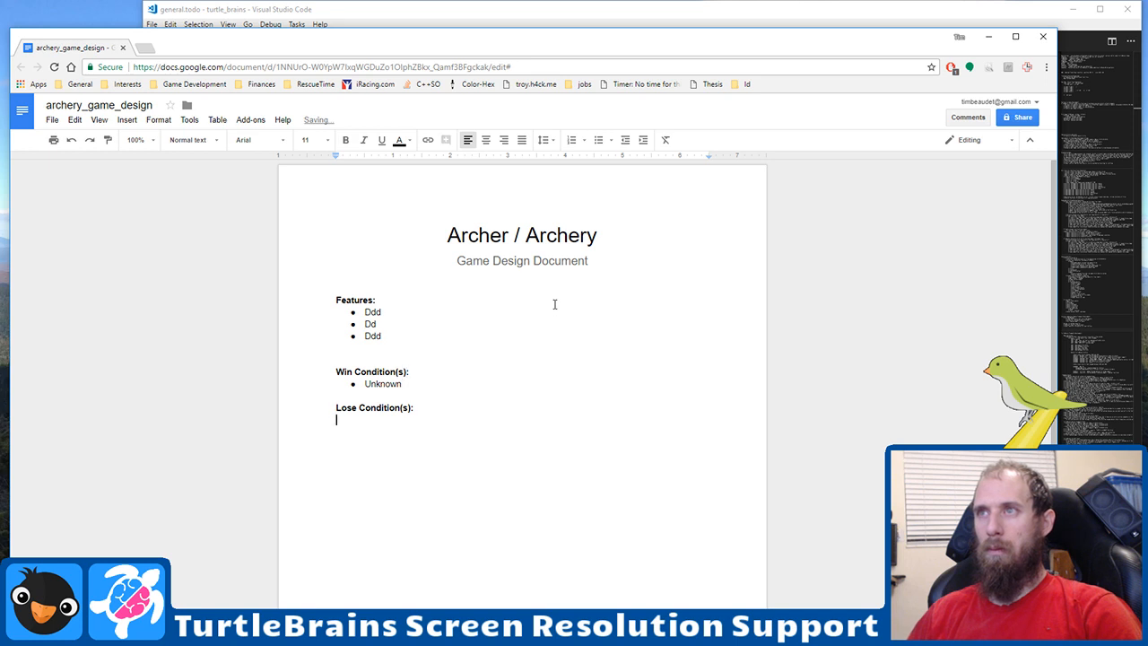
# Step: Create a non-bold bulleted list under Lose Condition(s) with two items reading "Unknown"
pyautogui.press('Up')
pyautogui.press('End')
pyautogui.press('Return')
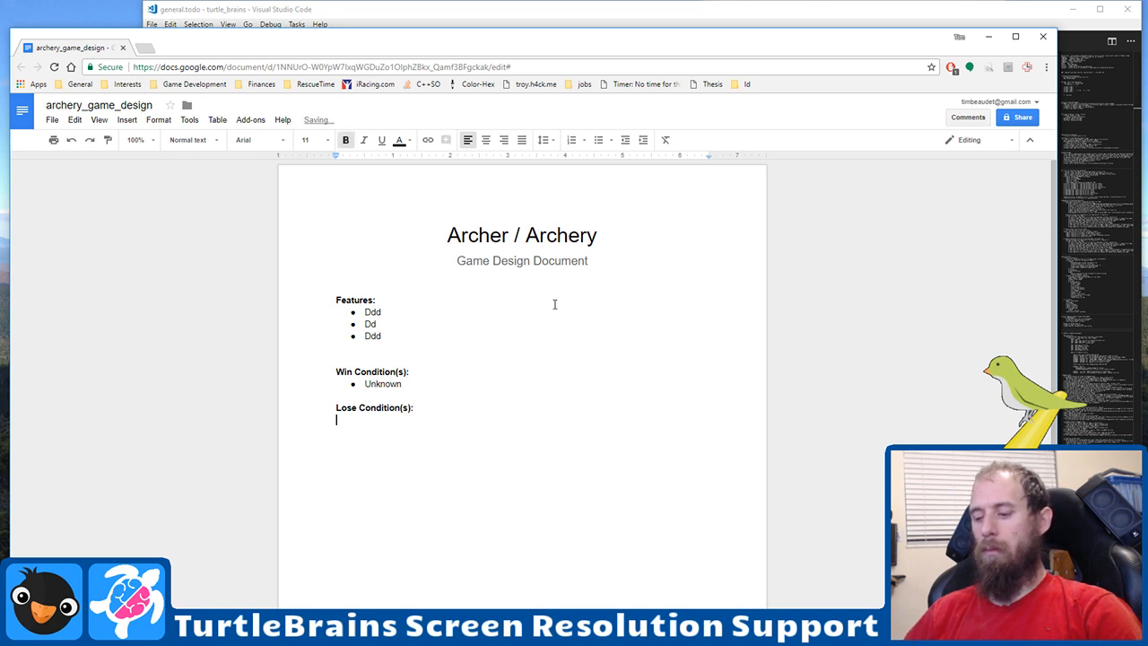
pyautogui.hotkey('ctrl', 'shift', '8')
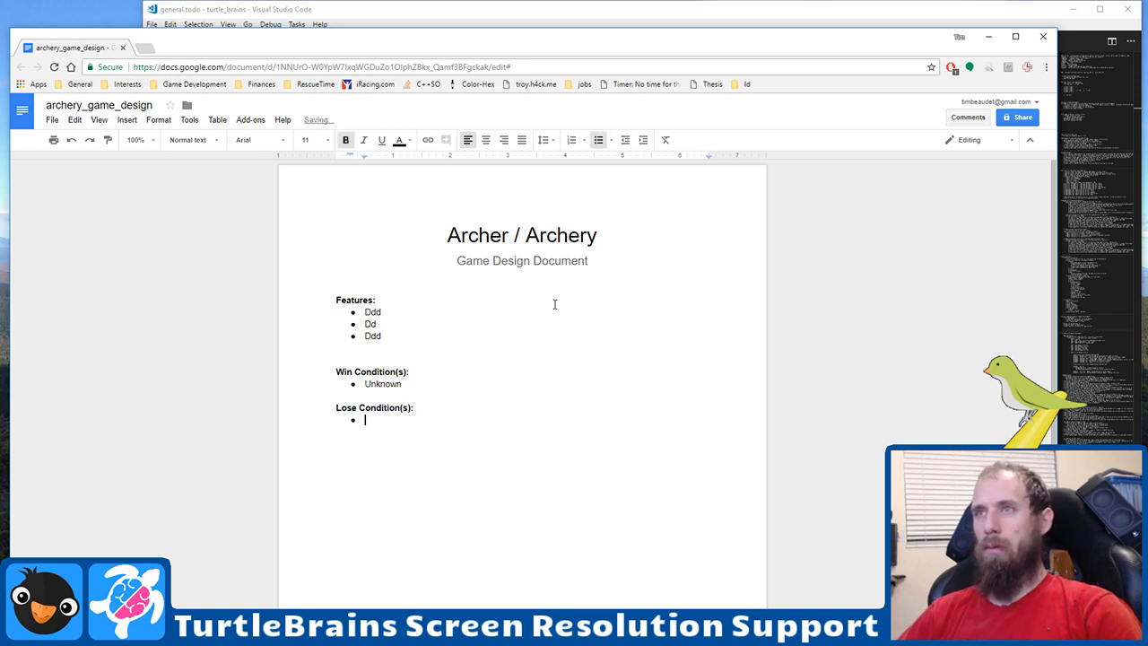
pyautogui.write('U')
pyautogui.press('BackSpace')
pyautogui.press('BackSpace')
pyautogui.press('BackSpace')
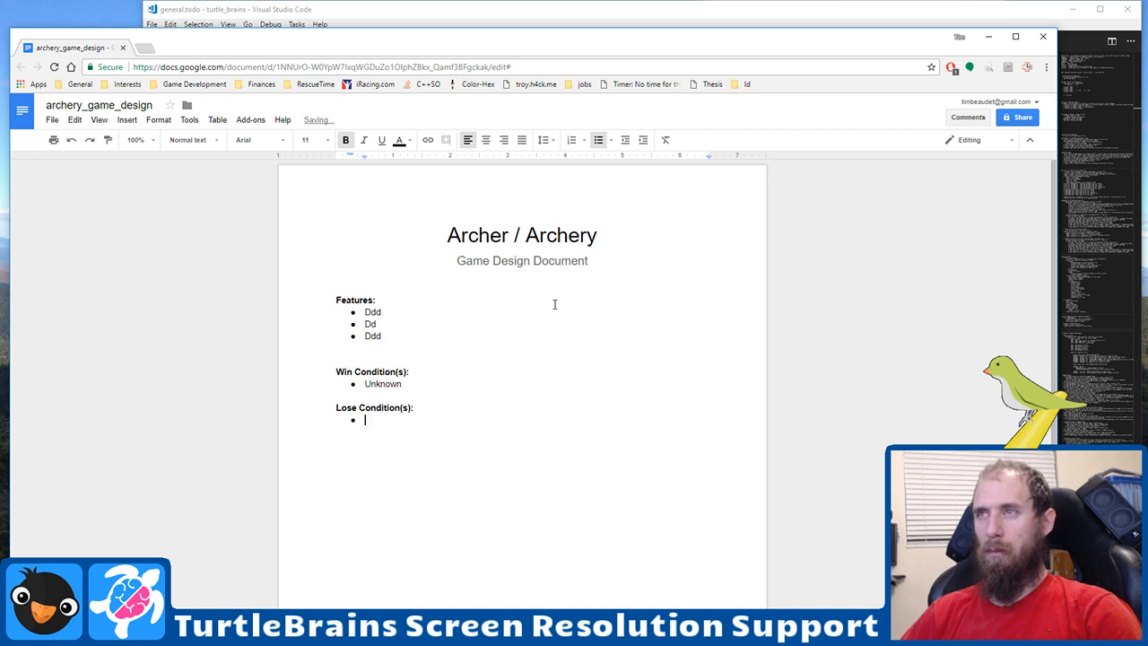
pyautogui.hotkey('ctrl', 'b')
pyautogui.press('Return')
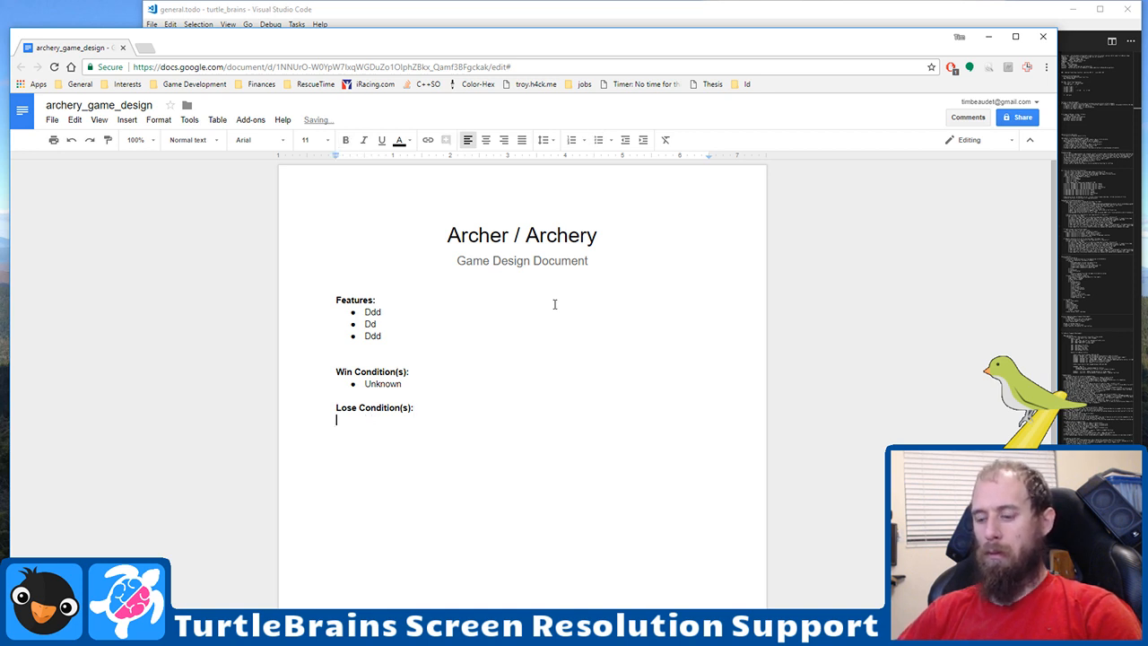
pyautogui.write('*')
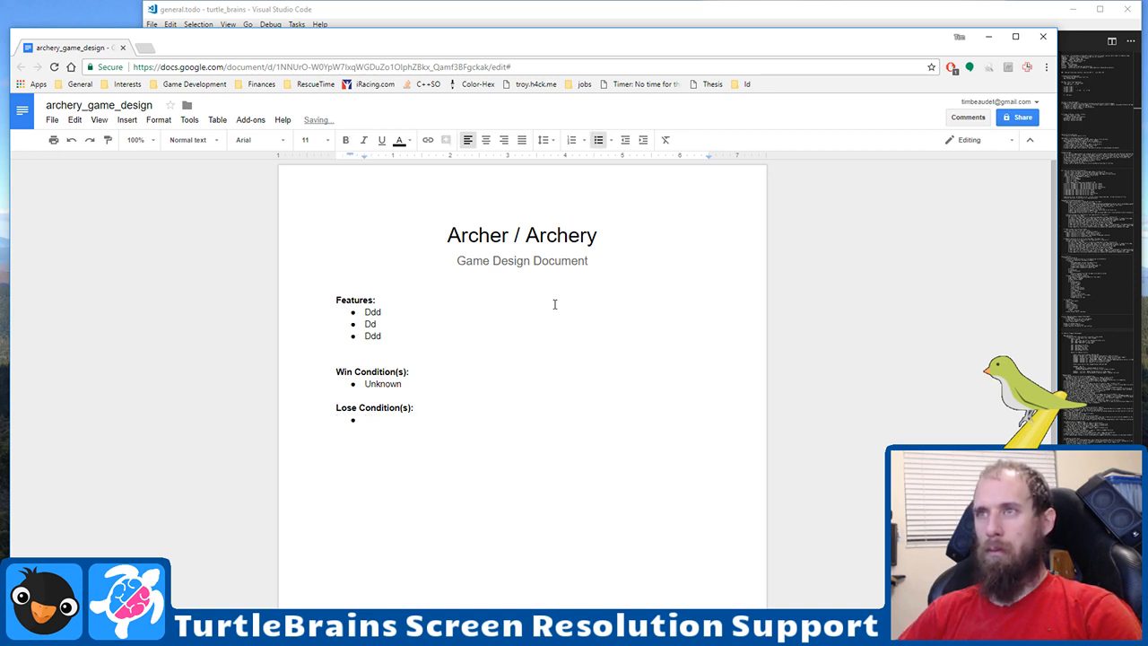
pyautogui.write(' Unknown')
pyautogui.press('Return')
pyautogui.write('U')
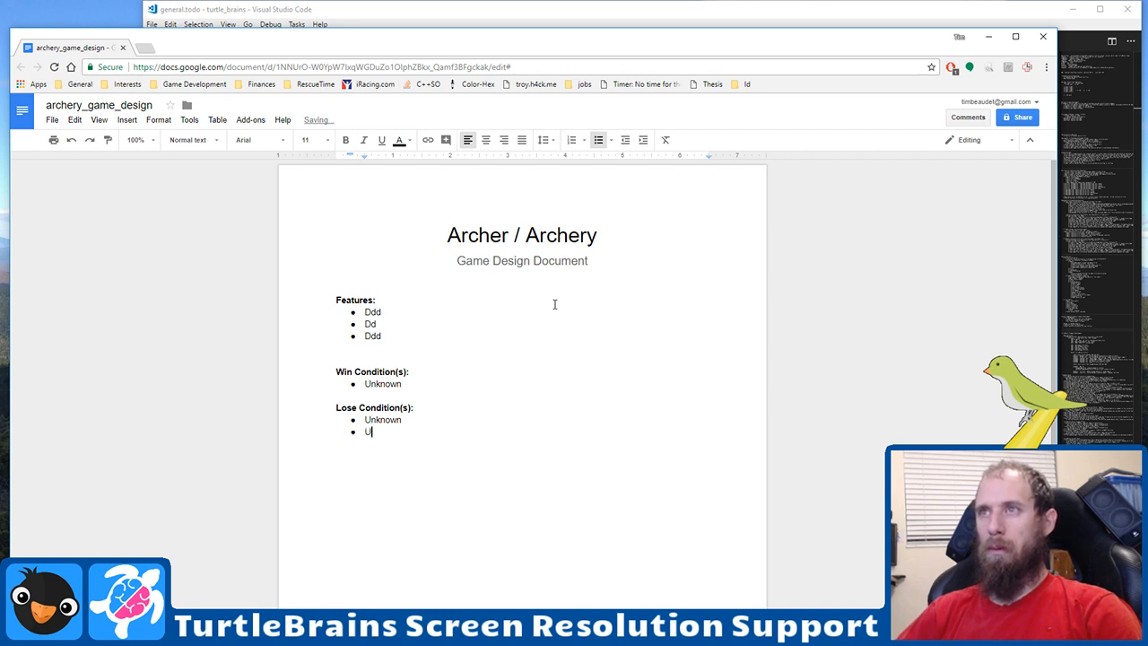
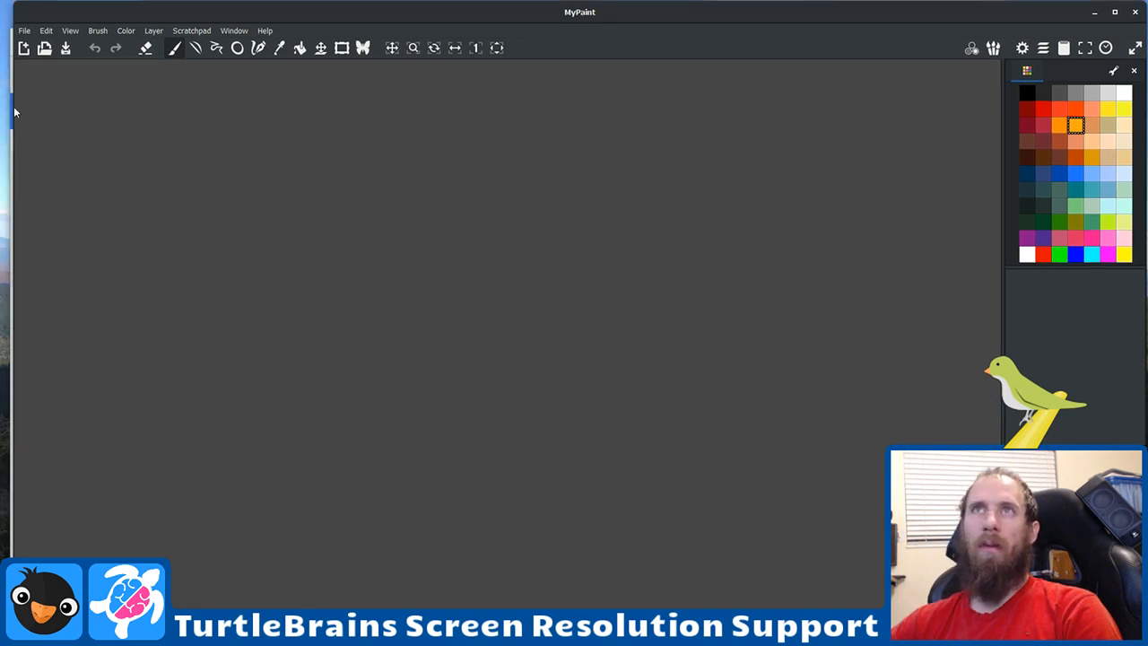
# Step: Narrow MyPaint to uncover the document's browser window, move that window to the screen's upper-left corner, and minimize MyPaint
pyautogui.moveTo(15, 110); pyautogui.dragTo(84, 111)
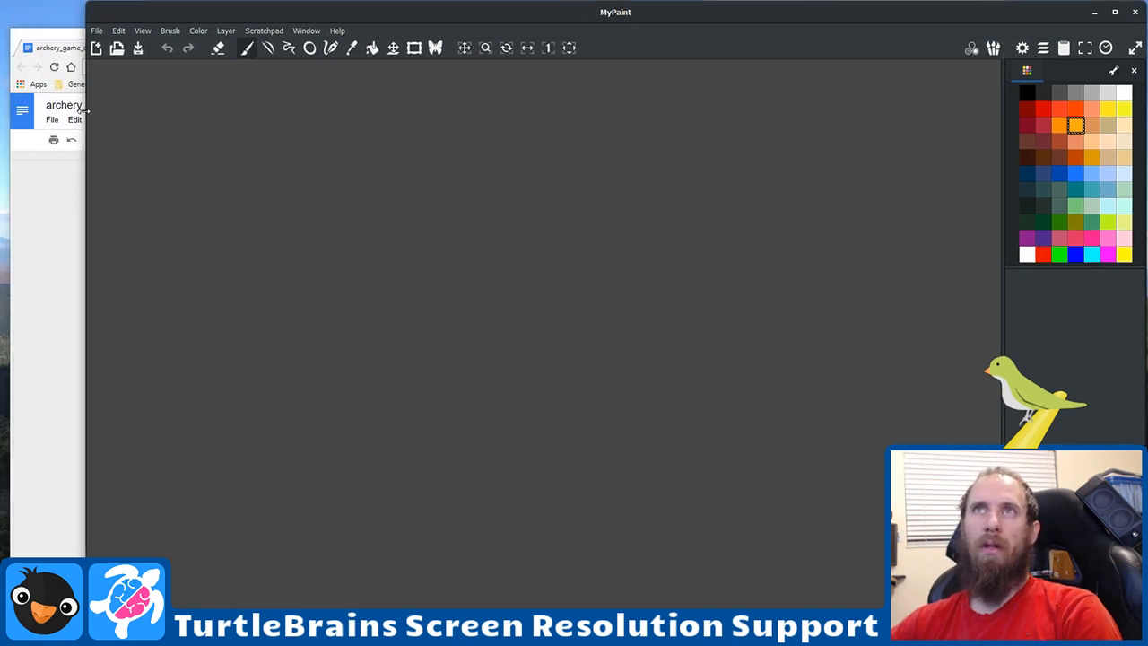
pyautogui.click(22, 239)
pyautogui.moveTo(332, 49); pyautogui.dragTo(321, 19)
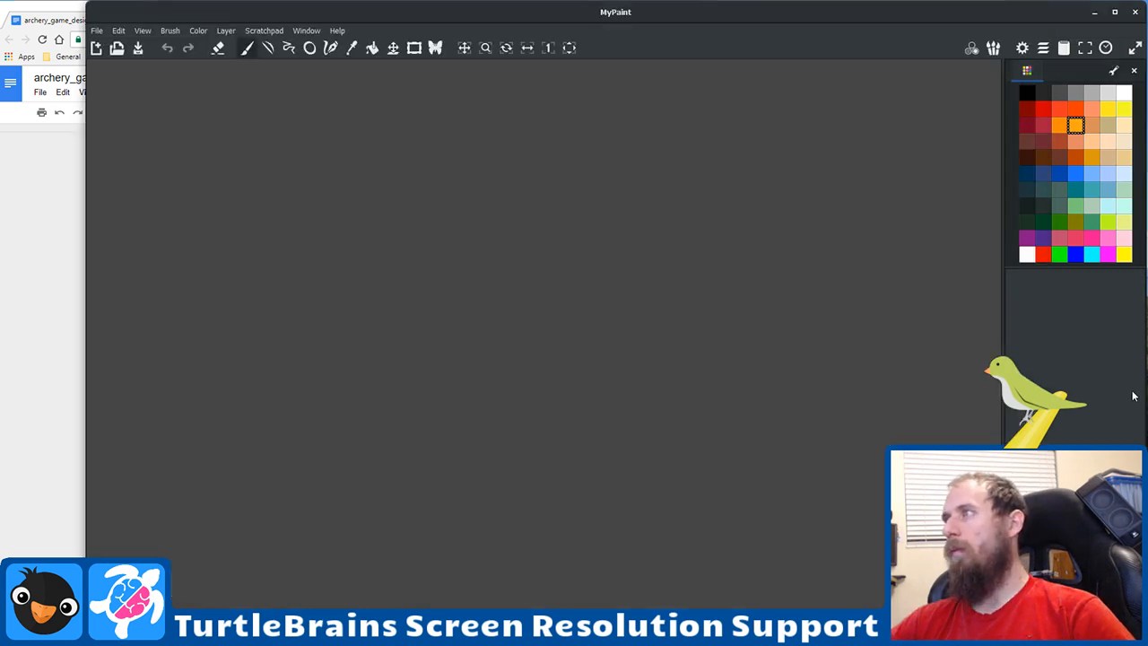
pyautogui.click(1134, 396)
pyautogui.click(1092, 13)
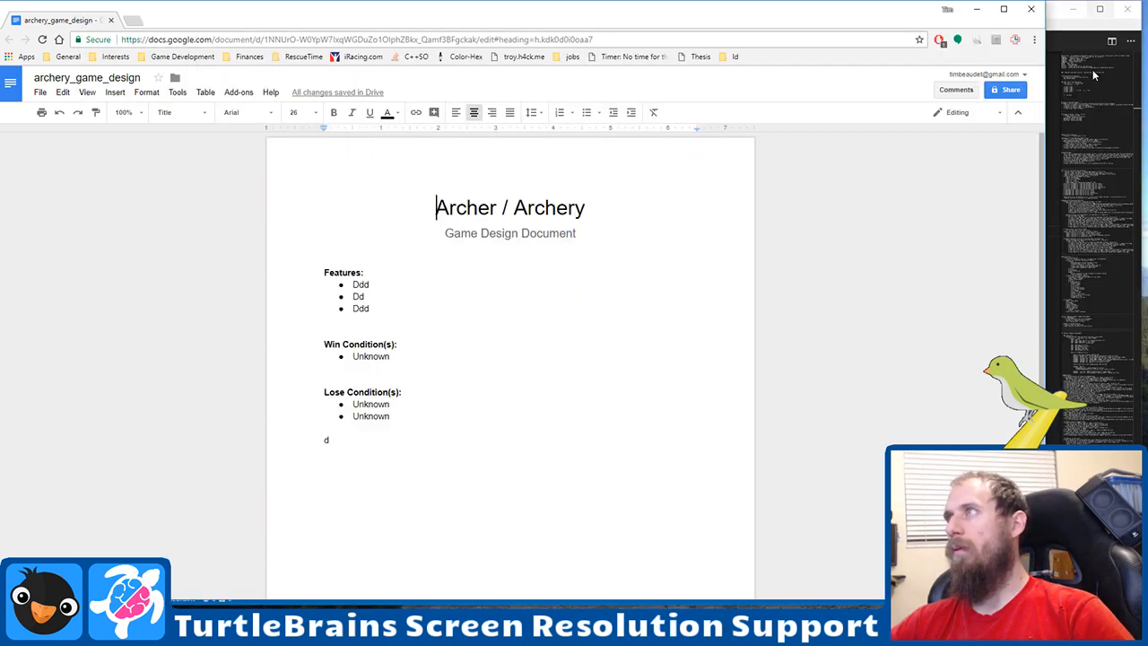
pyautogui.click(1061, 25)
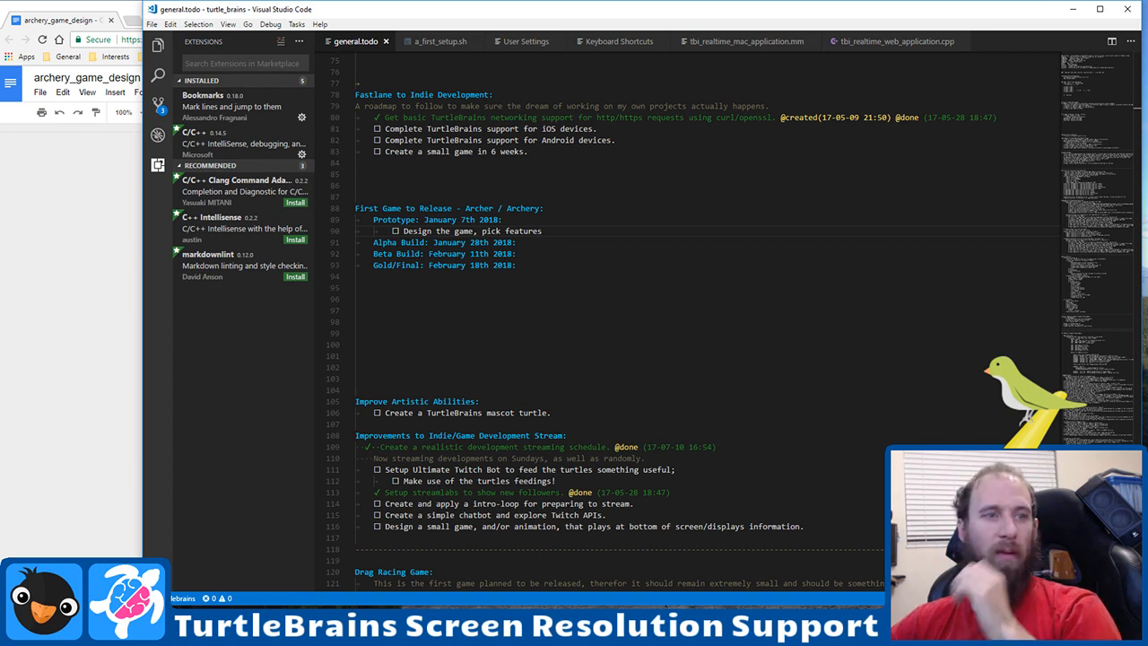
pyautogui.hotkey('alt', 'Tab')
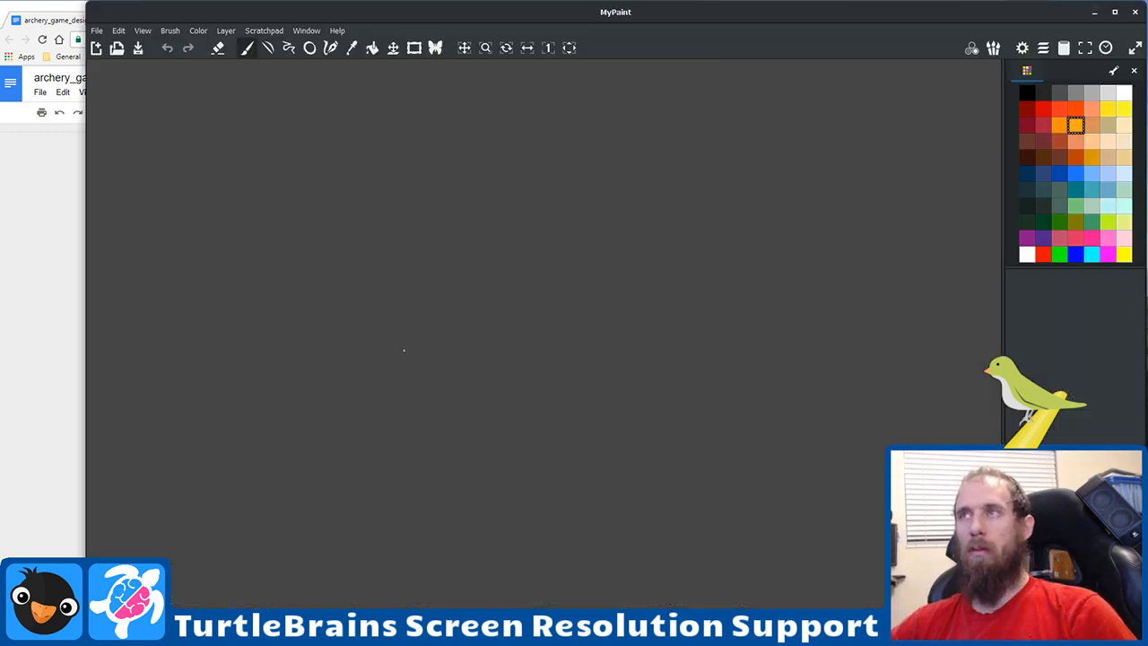
pyautogui.press('super+Tab')
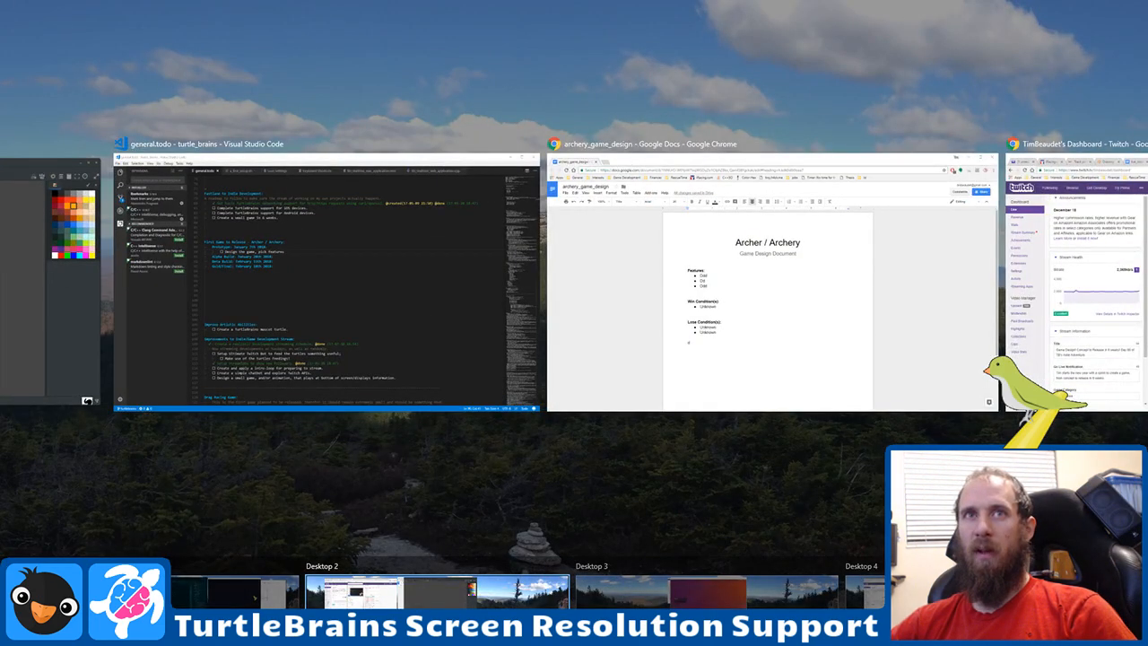
pyautogui.press('Delete')
pyautogui.press('Return')
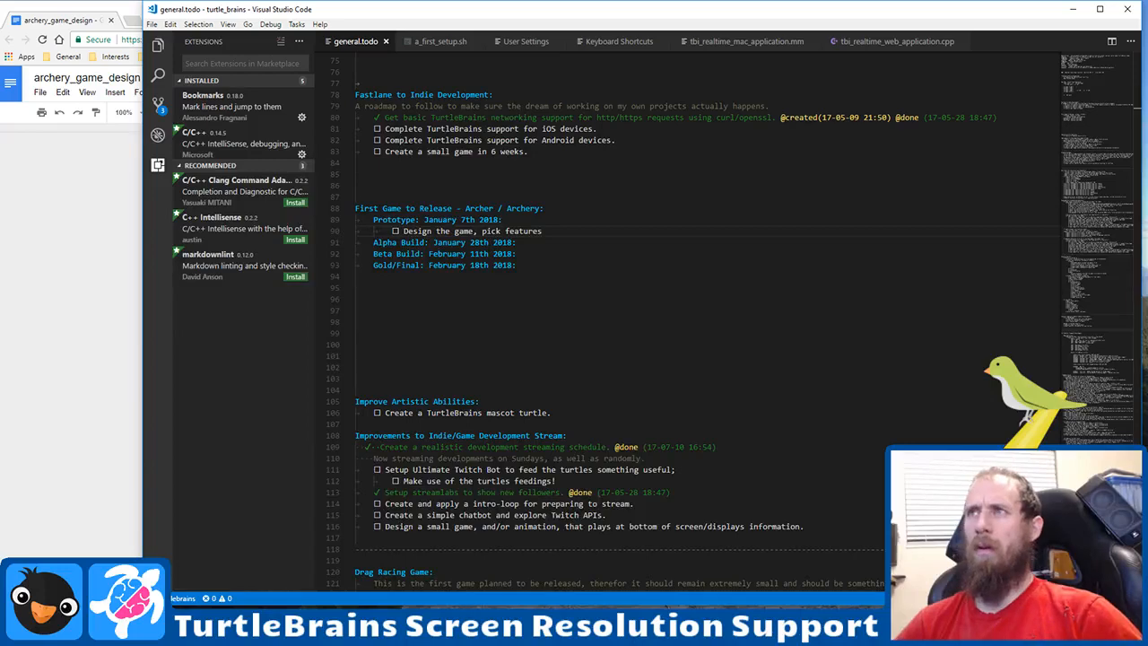
pyautogui.hotkey('alt', 'Tab')
pyautogui.hotkey('alt', 'Tab')
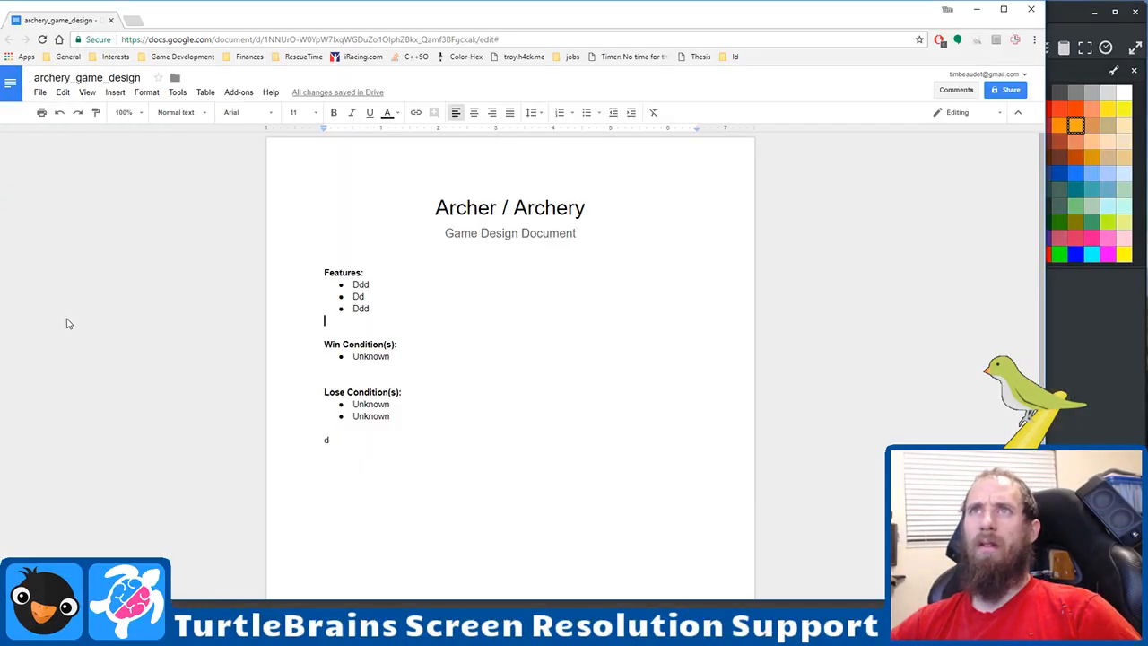
# Step: Move the MyPaint and design document windows together onto Desktop 3, leaving the to-do file on Desktop 2, and bring MyPaint to the front
pyautogui.press('super+Tab')
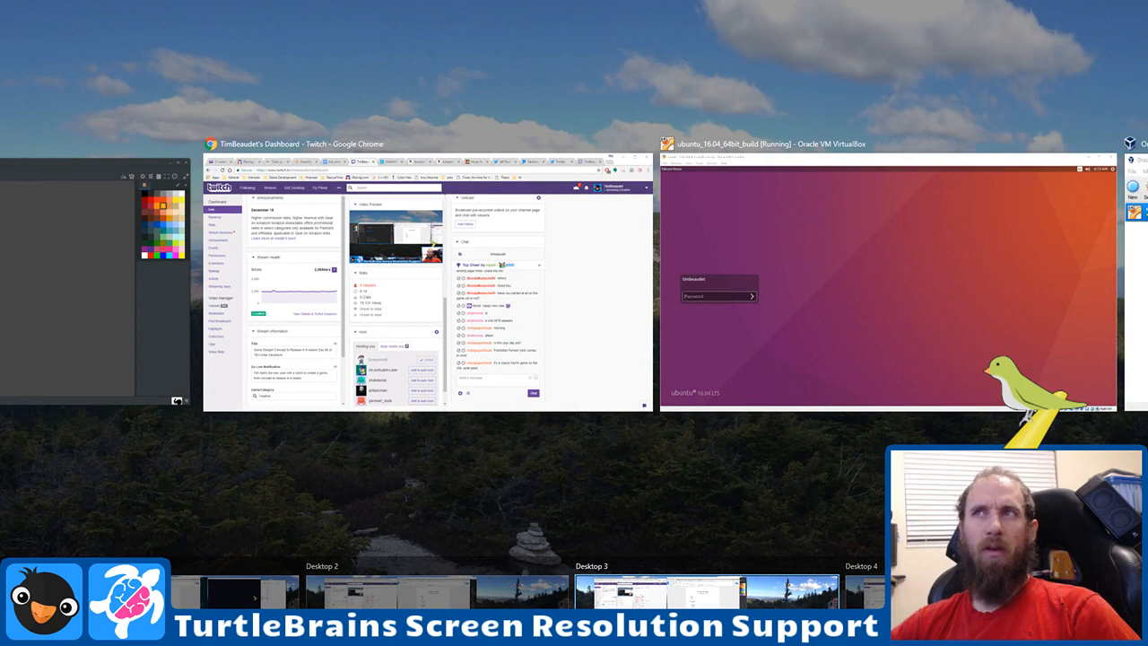
pyautogui.click(482, 88)
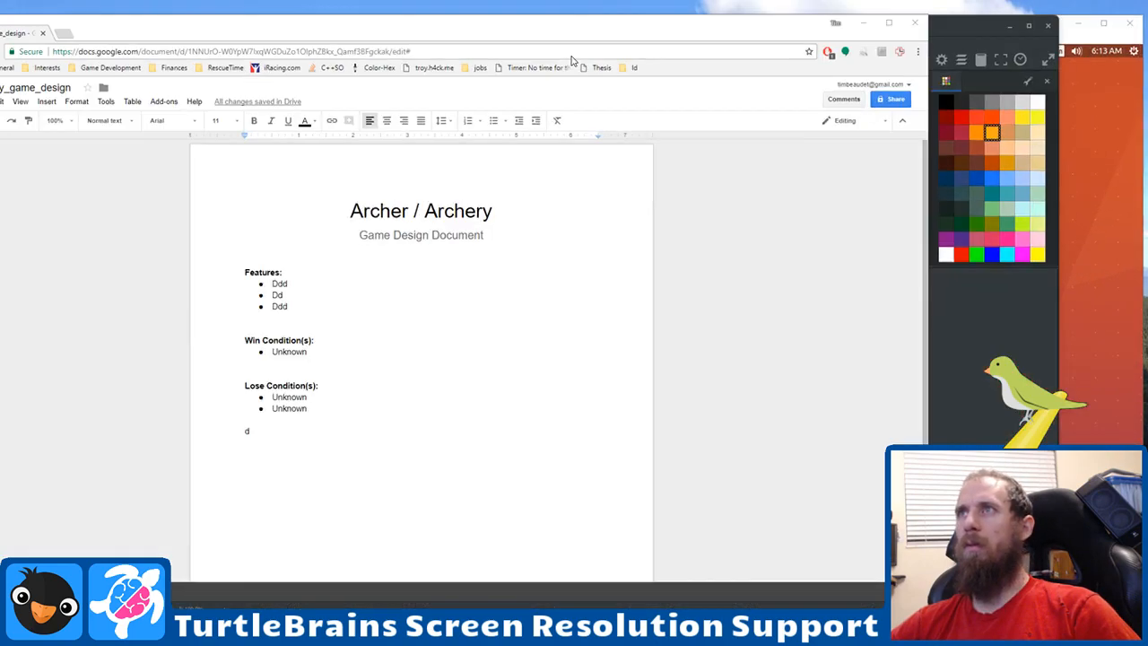
pyautogui.click(1103, 392)
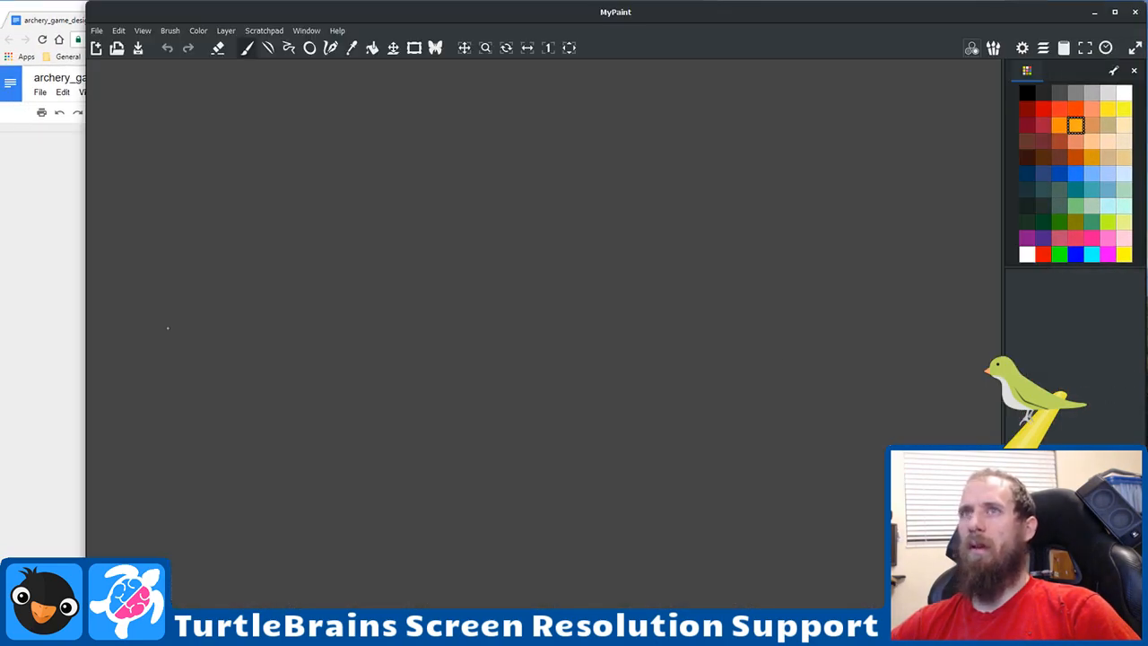
pyautogui.click(55, 307)
pyautogui.click(1101, 351)
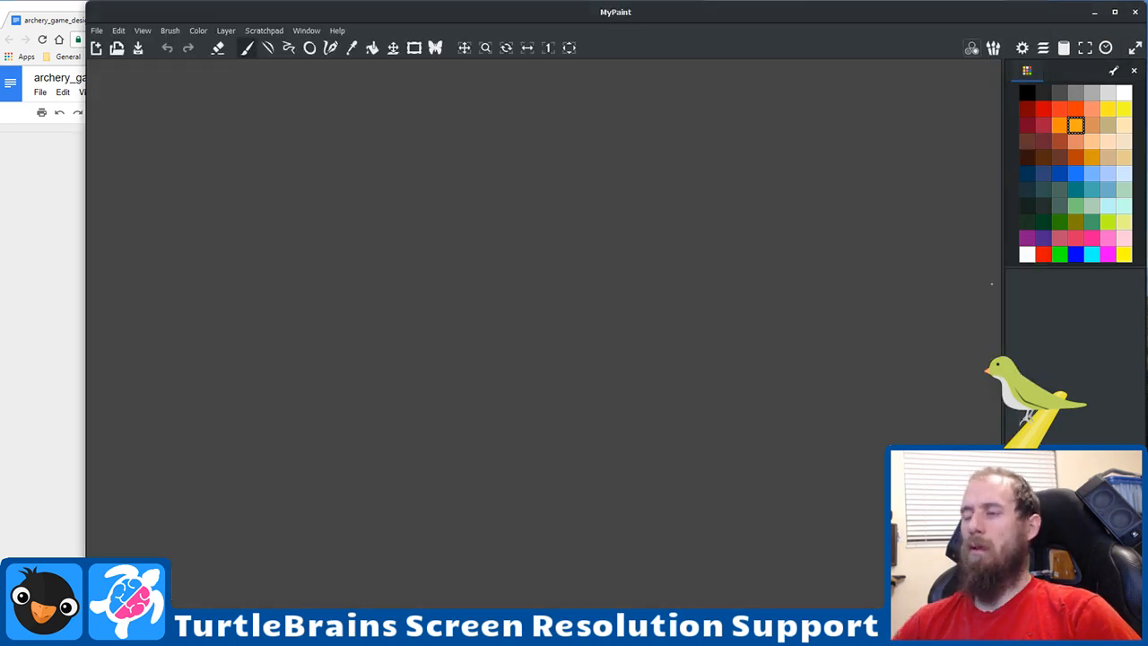
pyautogui.press('ctrl+super+Left')
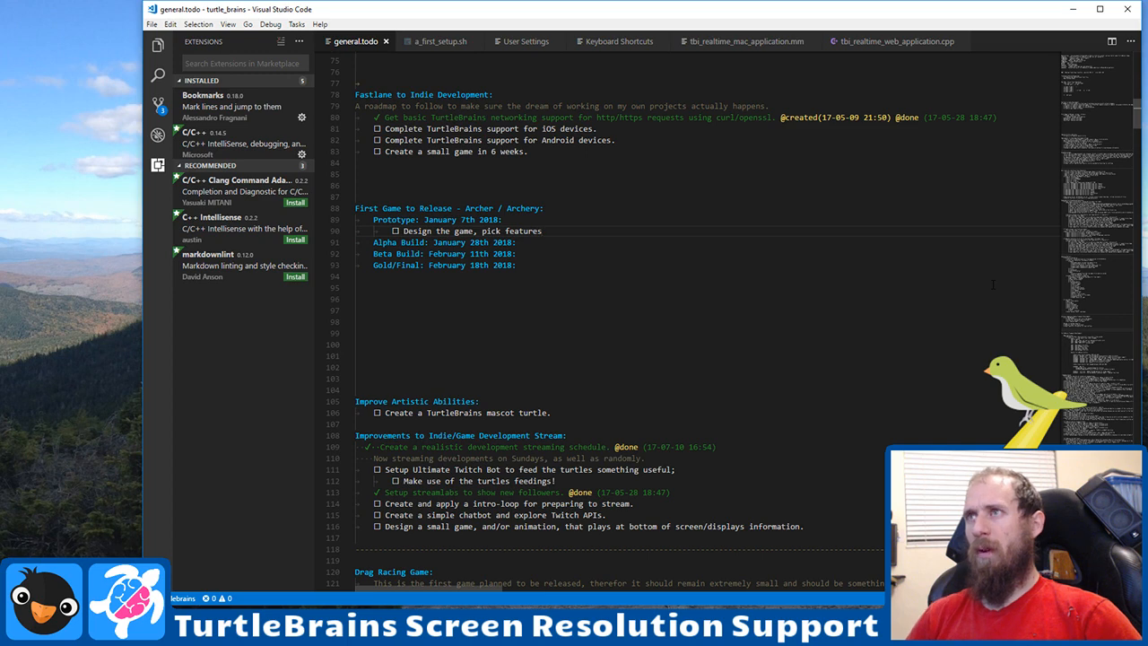
pyautogui.press('ctrl+super+Right')
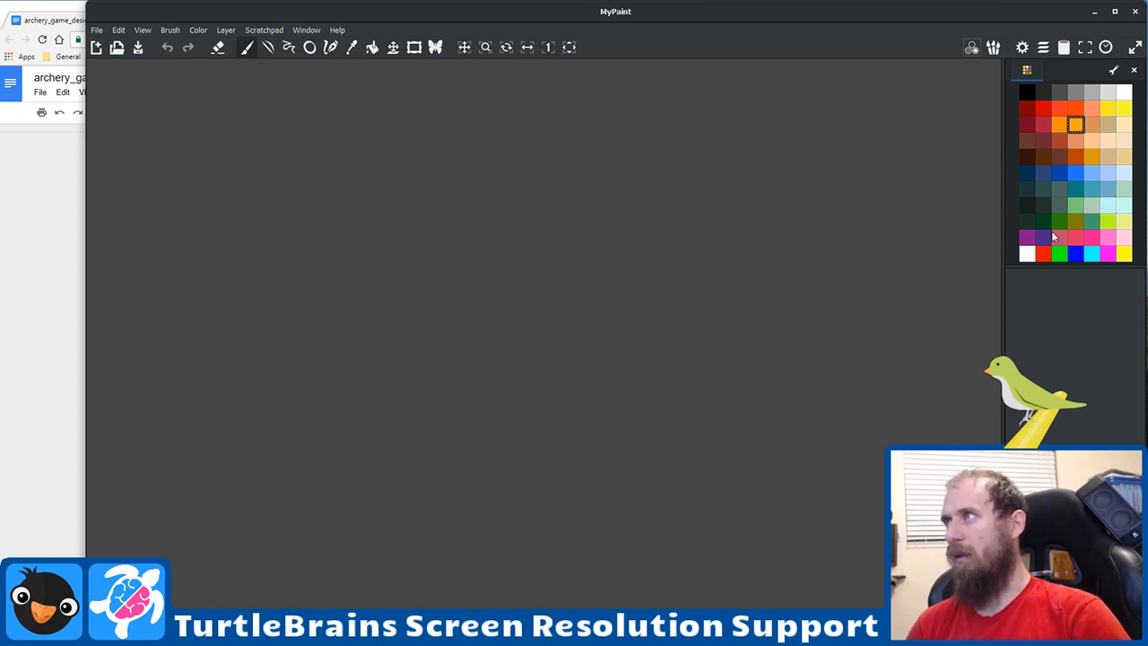
# Step: Pick the medium light green palette swatch as the brush color
pyautogui.click(1075, 207)
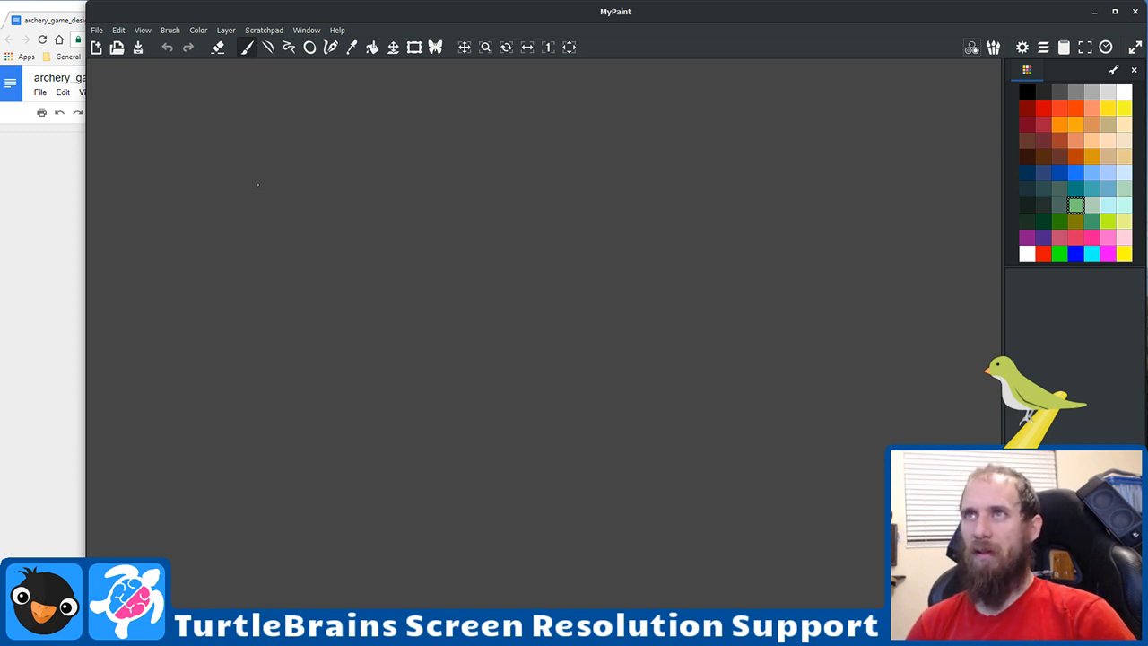
pyautogui.moveTo(257, 185)
pyautogui.mouseDown()
pyautogui.moveTo(252, 327)
pyautogui.moveTo(365, 337)
pyautogui.moveTo(493, 327)
pyautogui.moveTo(507, 173)
pyautogui.moveTo(233, 186)
pyautogui.mouseUp()
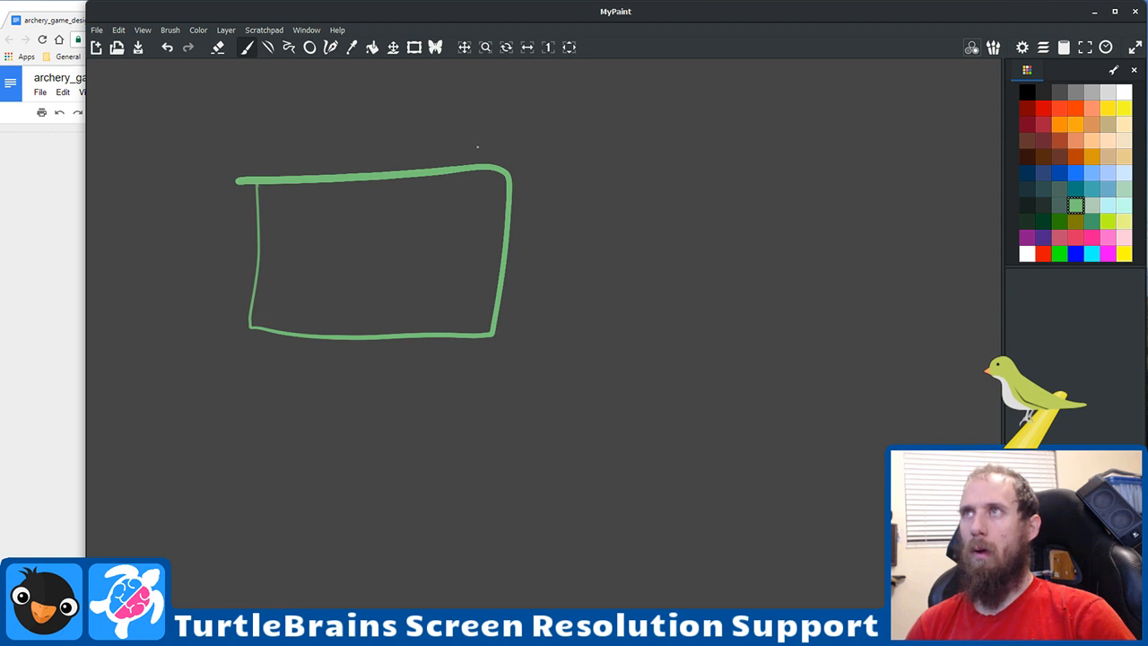
pyautogui.moveTo(550, 148)
pyautogui.mouseDown()
pyautogui.moveTo(575, 174)
pyautogui.moveTo(580, 259)
pyautogui.moveTo(638, 288)
pyautogui.moveTo(658, 226)
pyautogui.moveTo(717, 194)
pyautogui.mouseUp()
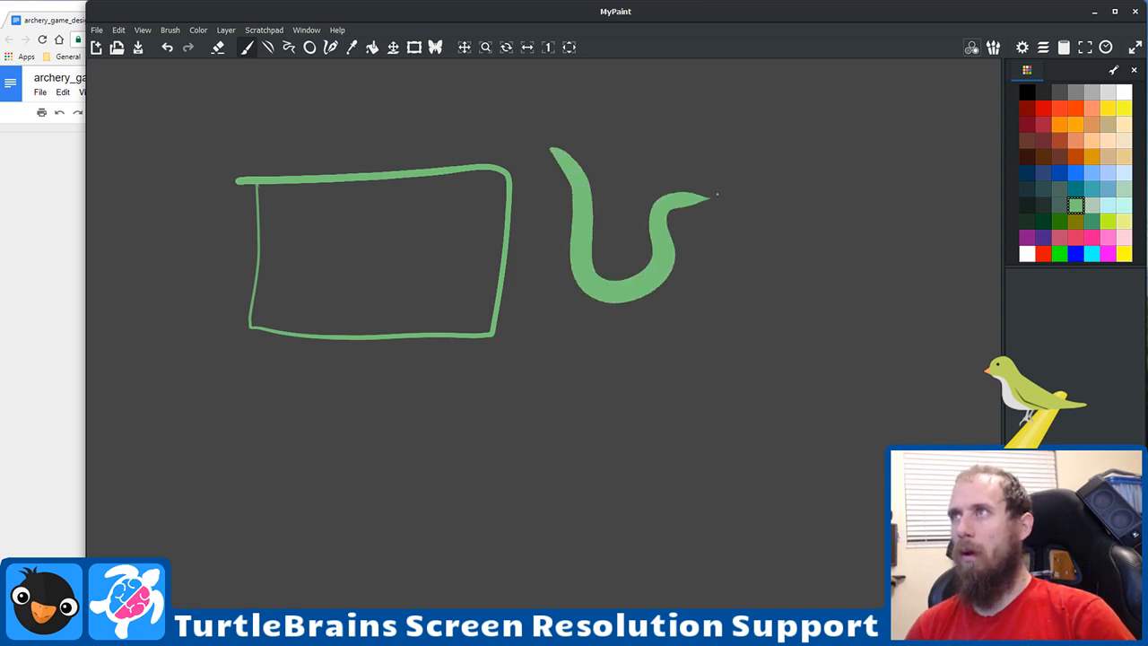
pyautogui.moveTo(683, 154)
pyautogui.mouseDown()
pyautogui.moveTo(723, 145)
pyautogui.moveTo(737, 215)
pyautogui.moveTo(801, 260)
pyautogui.moveTo(817, 355)
pyautogui.mouseUp()
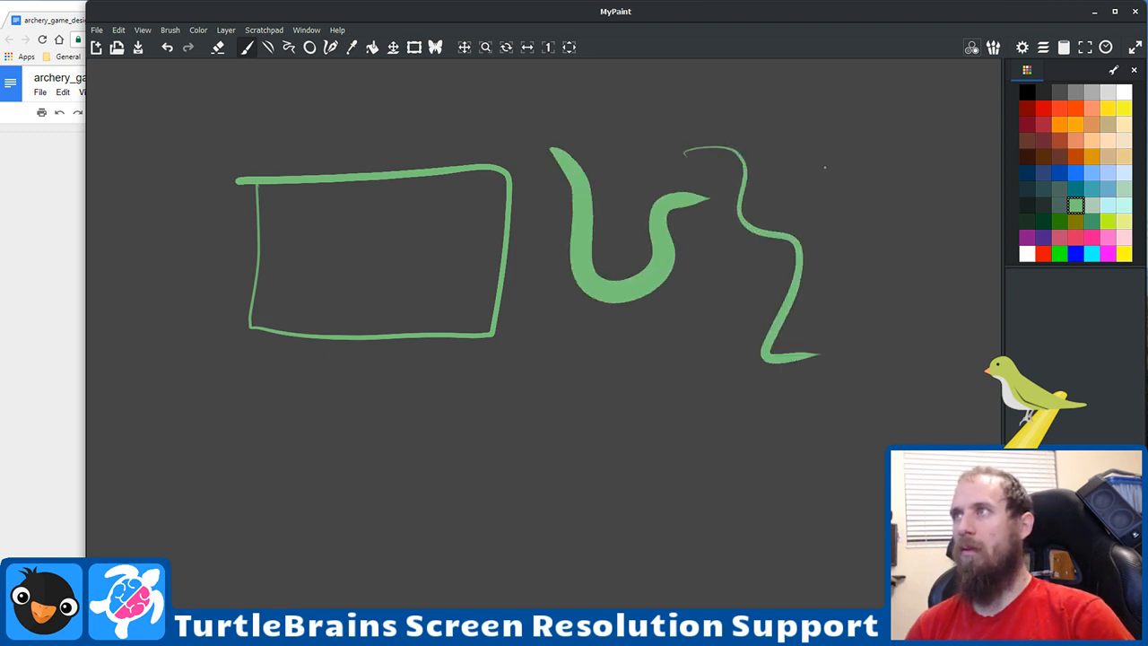
pyautogui.moveTo(799, 152)
pyautogui.mouseDown()
pyautogui.moveTo(858, 330)
pyautogui.moveTo(777, 427)
pyautogui.mouseUp()
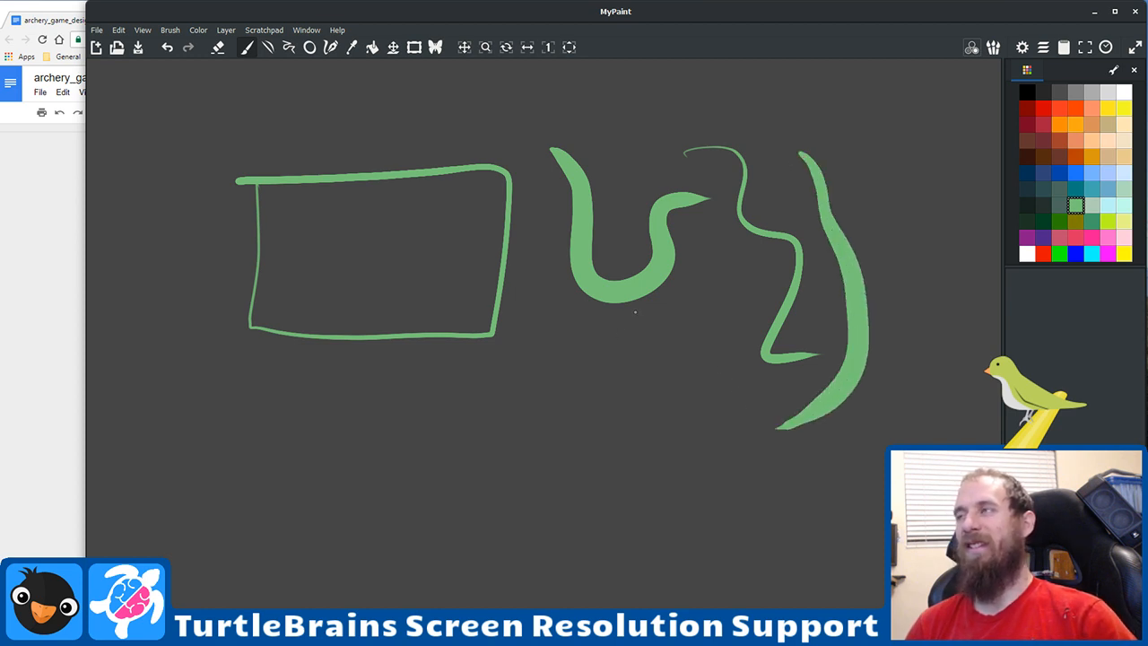
pyautogui.hotkey('ctrl', 'z')
pyautogui.hotkey('ctrl', 'z')
pyautogui.hotkey('ctrl', 'z')
pyautogui.hotkey('ctrl', 'z')
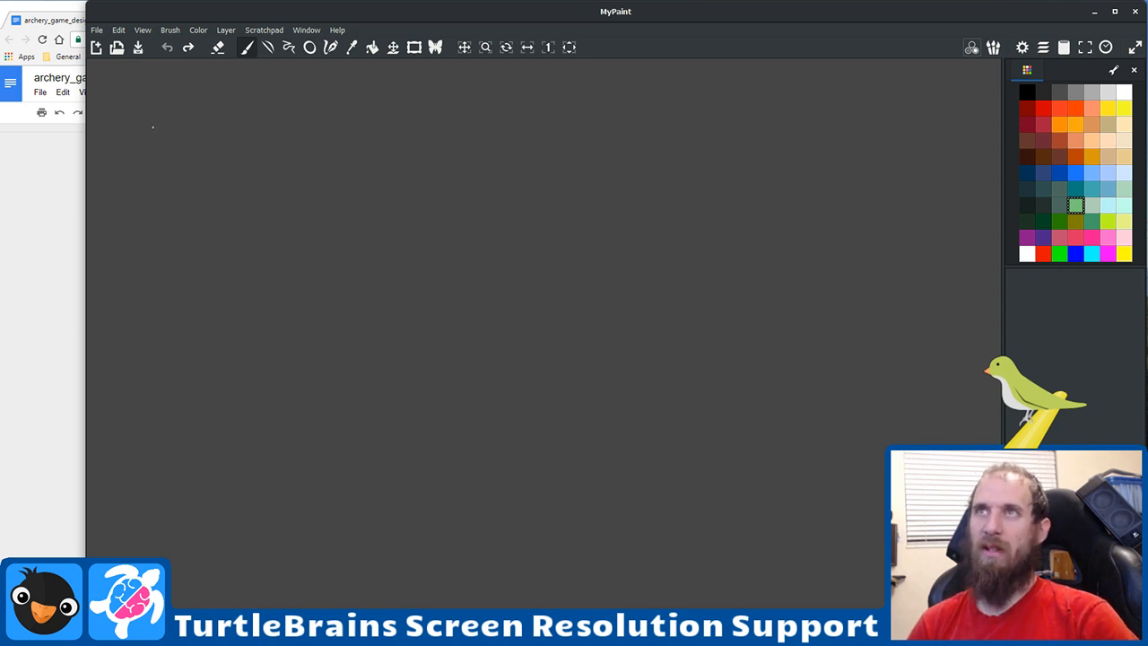
# Step: Sketch a wide game screen frame labelled 16:9, with an archer holding a bow and arrow in its lower-left corner
pyautogui.moveTo(176, 173)
pyautogui.mouseDown()
pyautogui.moveTo(157, 357)
pyautogui.moveTo(508, 376)
pyautogui.moveTo(581, 323)
pyautogui.moveTo(606, 172)
pyautogui.moveTo(573, 140)
pyautogui.moveTo(180, 147)
pyautogui.moveTo(154, 356)
pyautogui.mouseUp()
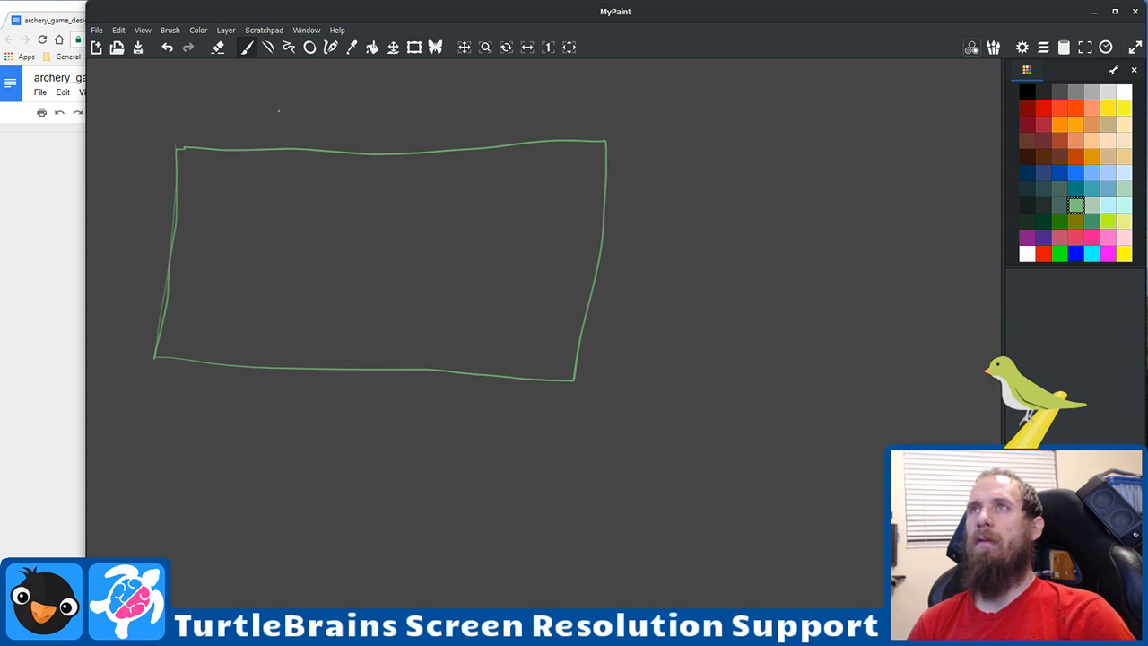
pyautogui.moveTo(320, 102)
pyautogui.mouseDown()
pyautogui.moveTo(317, 120)
pyautogui.moveTo(369, 128)
pyautogui.mouseUp()
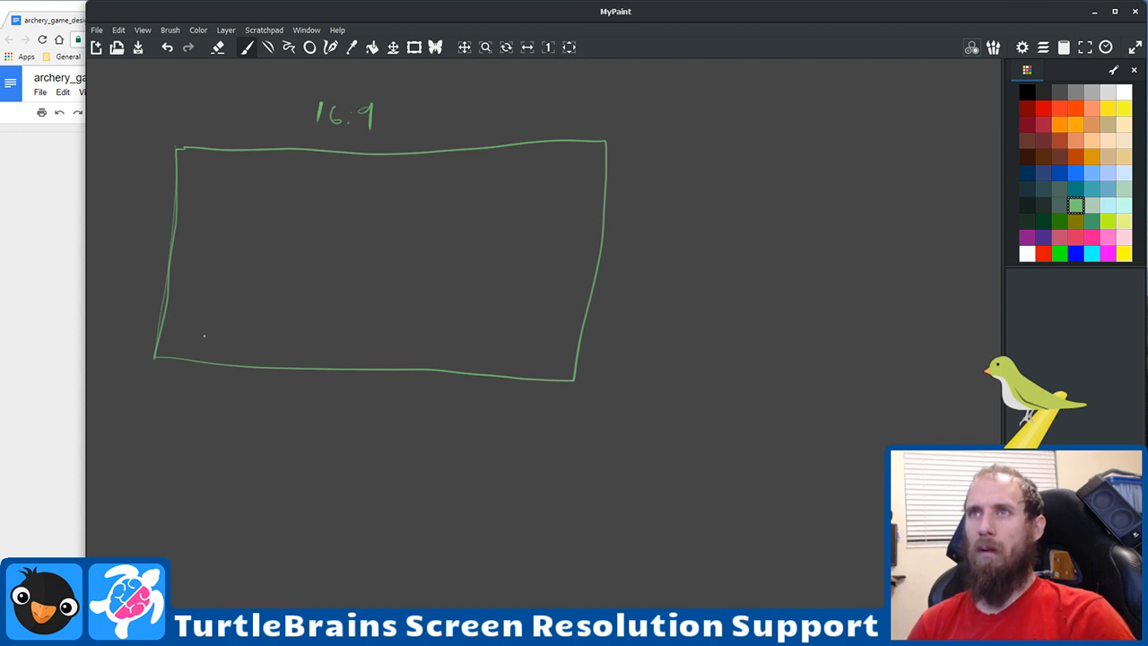
pyautogui.moveTo(199, 332)
pyautogui.mouseDown()
pyautogui.moveTo(186, 356)
pyautogui.moveTo(205, 327)
pyautogui.moveTo(217, 362)
pyautogui.mouseUp()
pyautogui.moveTo(204, 315)
pyautogui.mouseDown()
pyautogui.moveTo(211, 310)
pyautogui.moveTo(227, 335)
pyautogui.moveTo(254, 309)
pyautogui.mouseUp()
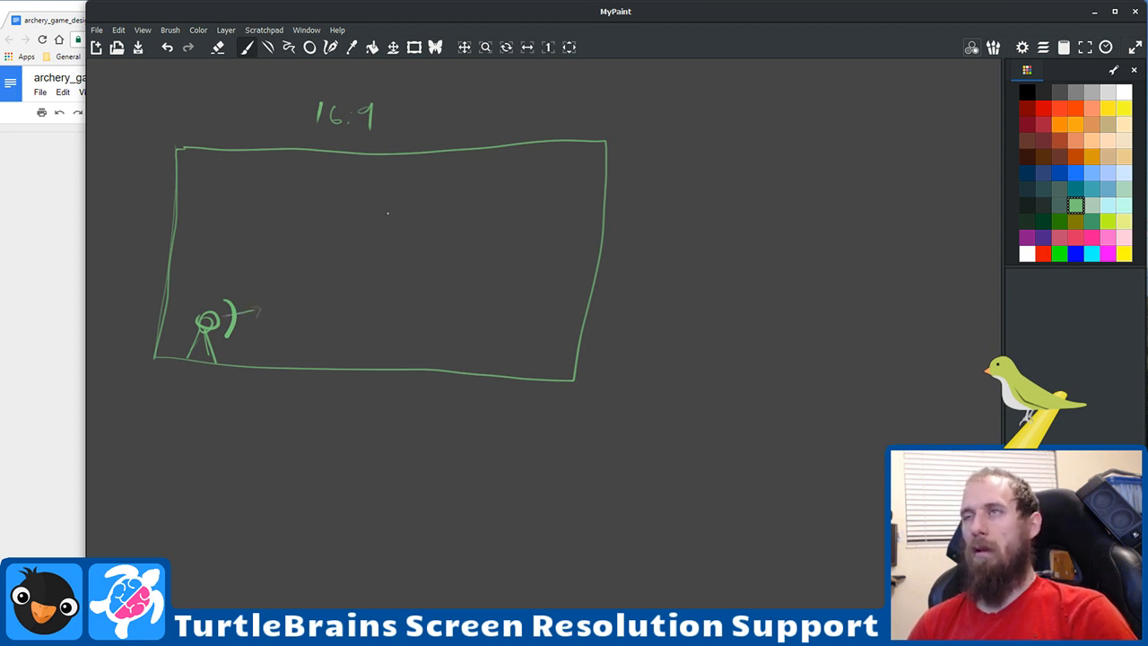
# Step: Sketch three balloons with strings across the frame, an up-down arrow above the middle one, and an arced arrow path toward the right edge
pyautogui.moveTo(348, 203)
pyautogui.mouseDown()
pyautogui.moveTo(333, 214)
pyautogui.moveTo(346, 201)
pyautogui.moveTo(334, 281)
pyautogui.mouseUp()
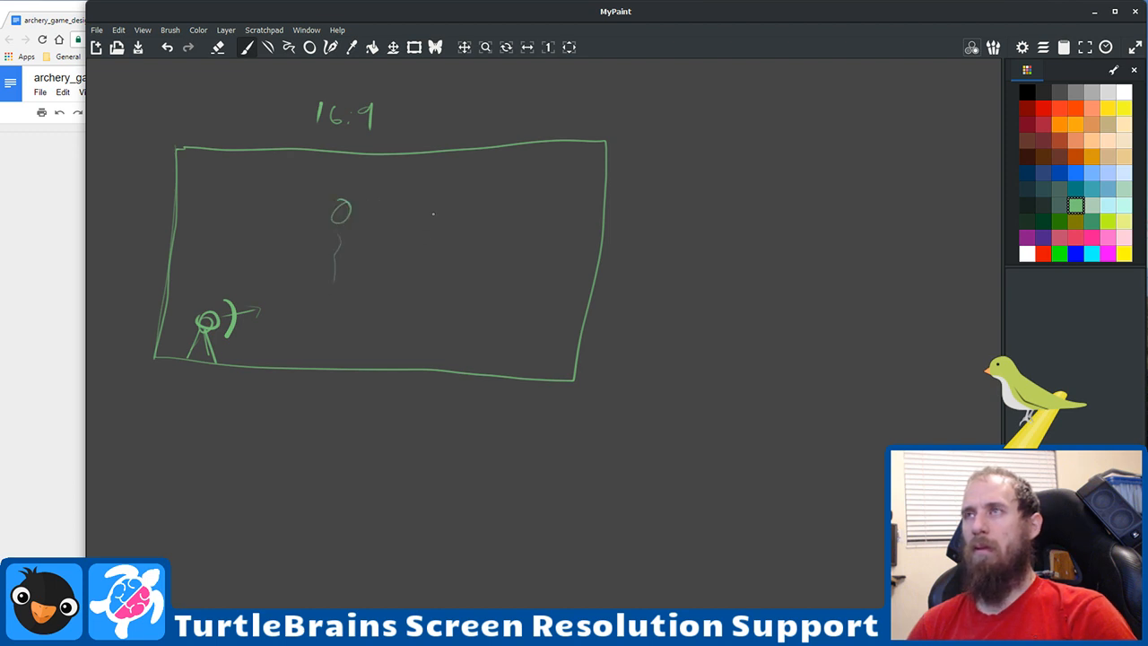
pyautogui.moveTo(437, 238)
pyautogui.mouseDown()
pyautogui.moveTo(435, 224)
pyautogui.moveTo(435, 269)
pyautogui.mouseUp()
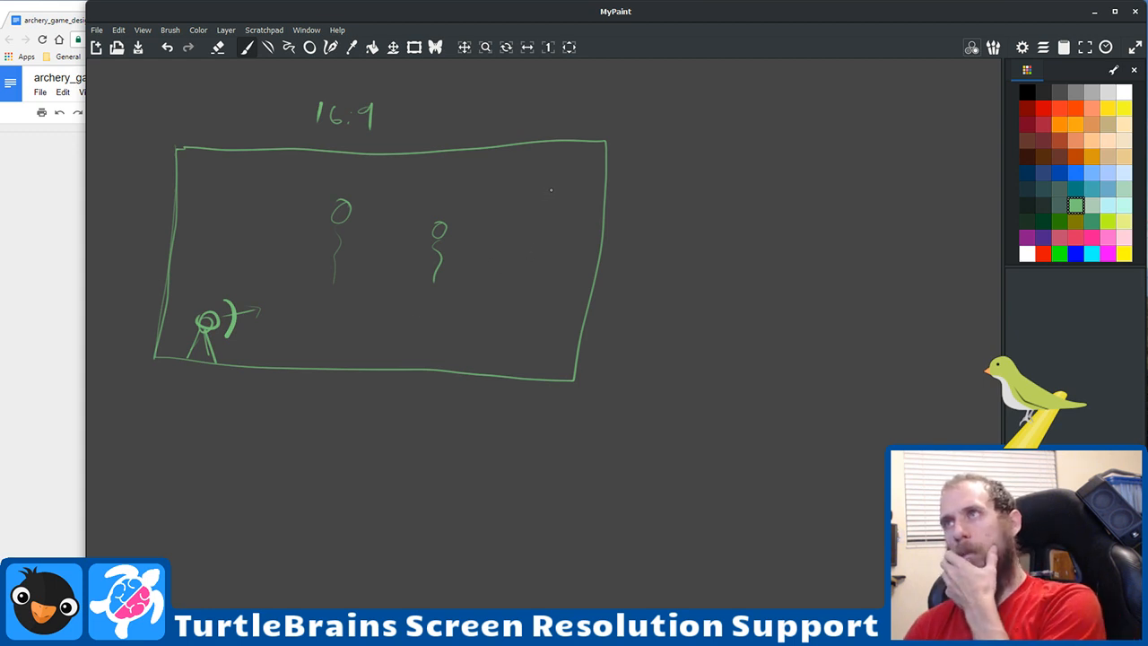
pyautogui.moveTo(548, 192)
pyautogui.mouseDown()
pyautogui.moveTo(527, 212)
pyautogui.moveTo(535, 197)
pyautogui.moveTo(538, 263)
pyautogui.mouseUp()
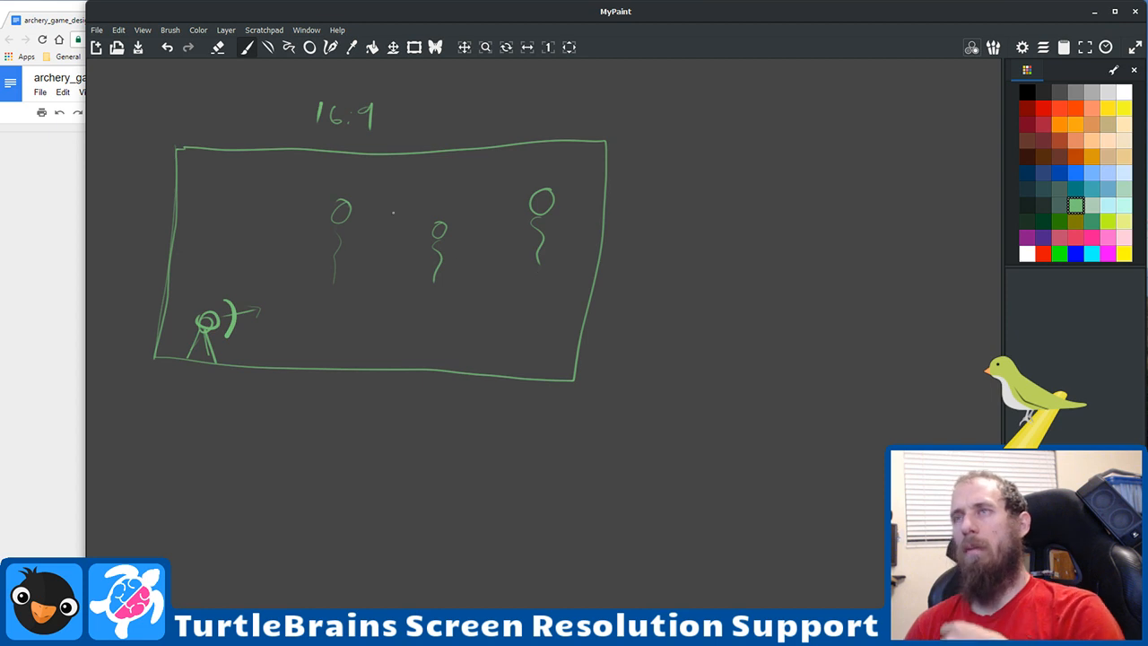
pyautogui.moveTo(440, 187)
pyautogui.mouseDown()
pyautogui.moveTo(440, 205)
pyautogui.moveTo(451, 191)
pyautogui.moveTo(443, 211)
pyautogui.mouseUp()
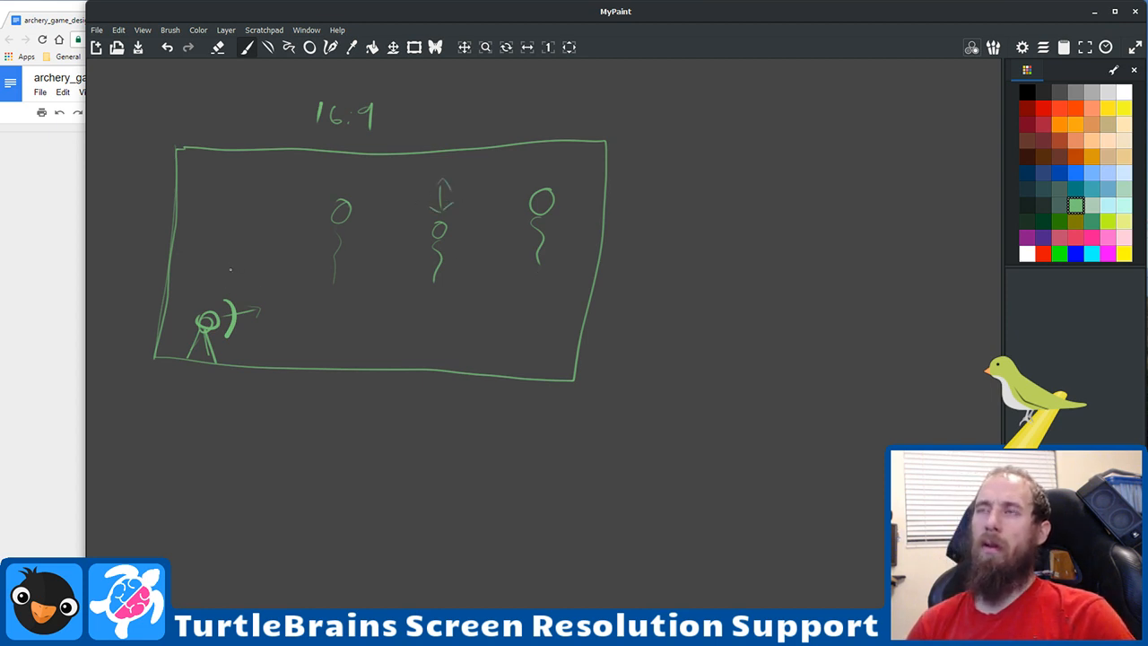
pyautogui.moveTo(324, 220)
pyautogui.mouseDown()
pyautogui.moveTo(447, 201)
pyautogui.moveTo(592, 215)
pyautogui.mouseUp()
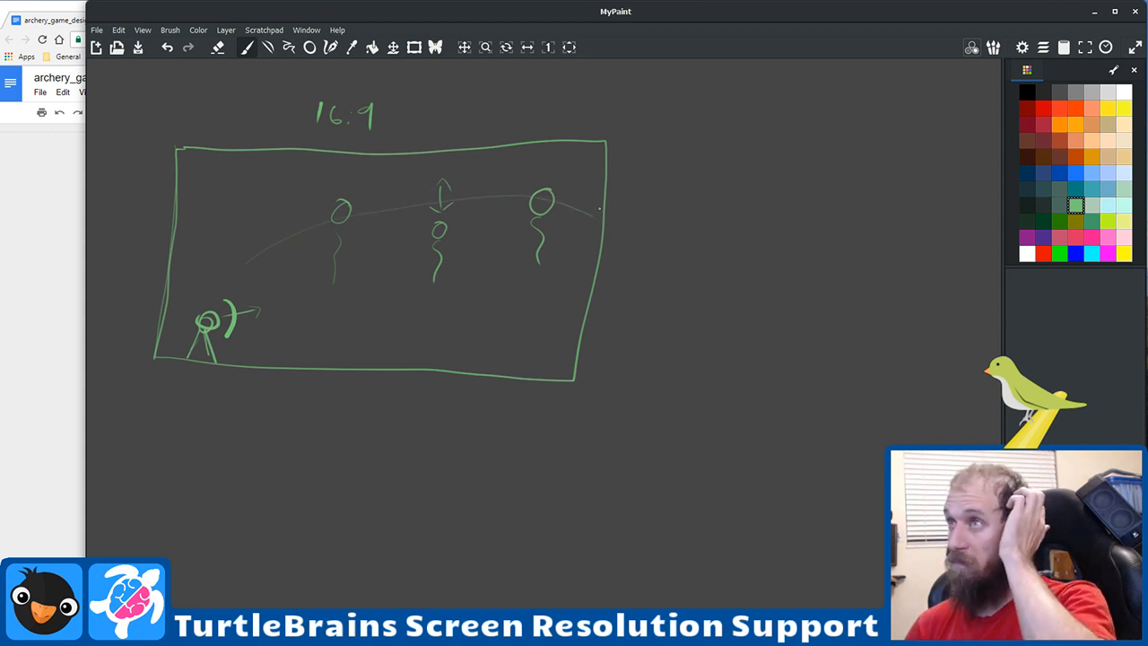
pyautogui.moveTo(583, 211); pyautogui.dragTo(584, 225)
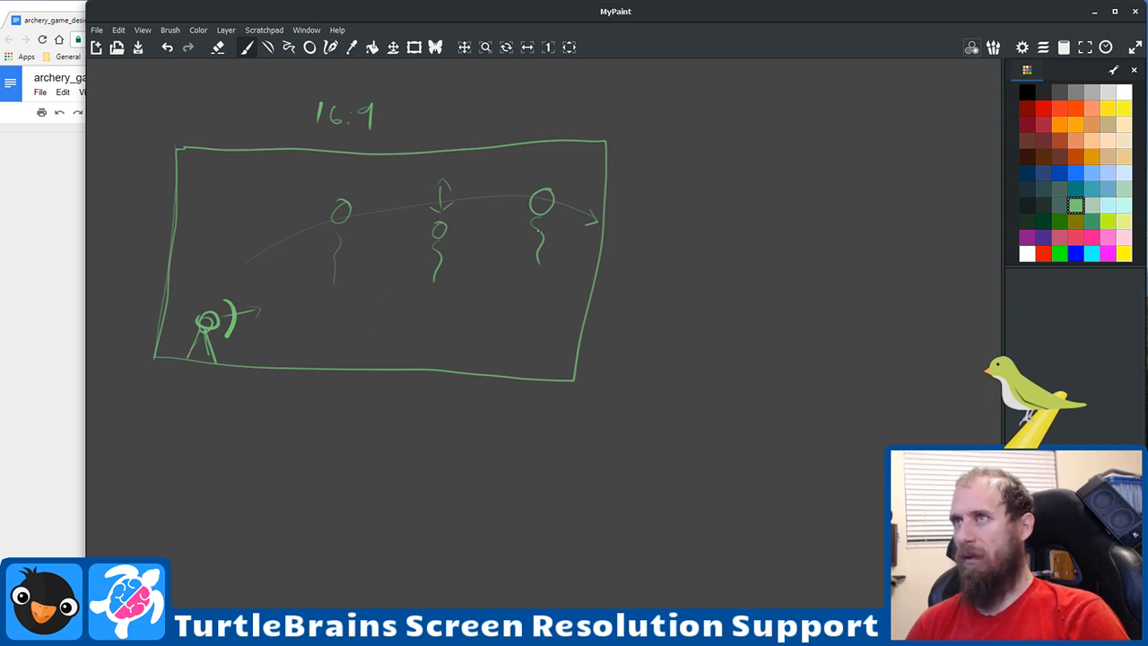
# Step: Sketch a second wide game screen frame directly below the first one
pyautogui.rightClick(513, 300)
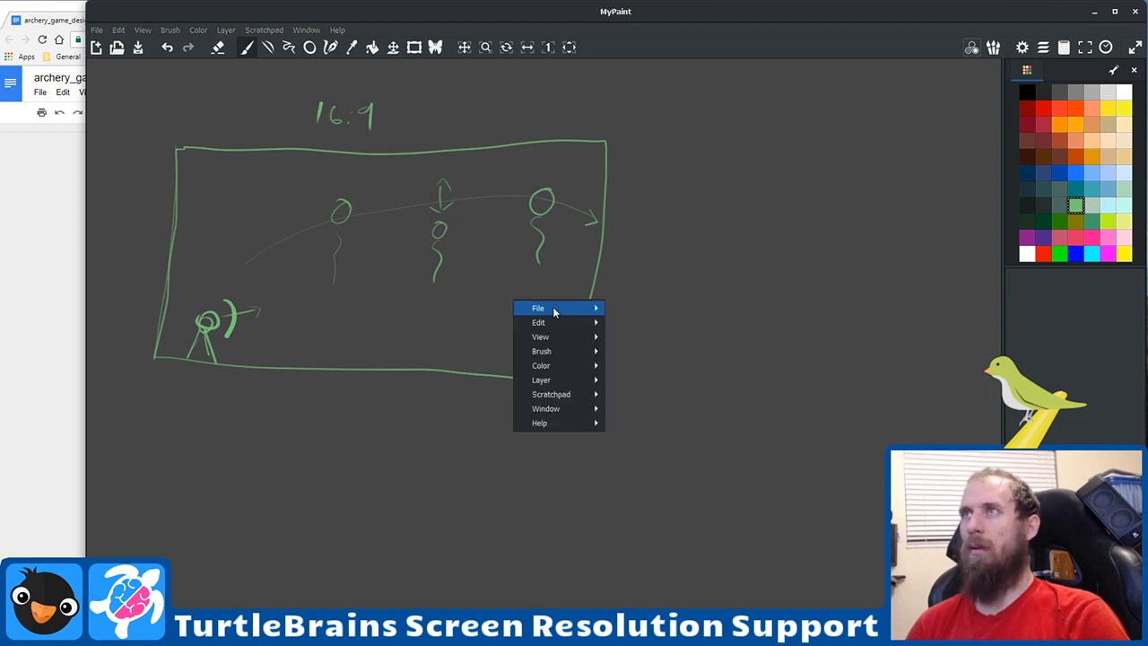
pyautogui.click(688, 225)
pyautogui.moveTo(701, 244)
pyautogui.mouseDown()
pyautogui.moveTo(617, 226)
pyautogui.moveTo(815, 205)
pyautogui.moveTo(833, 216)
pyautogui.mouseUp()
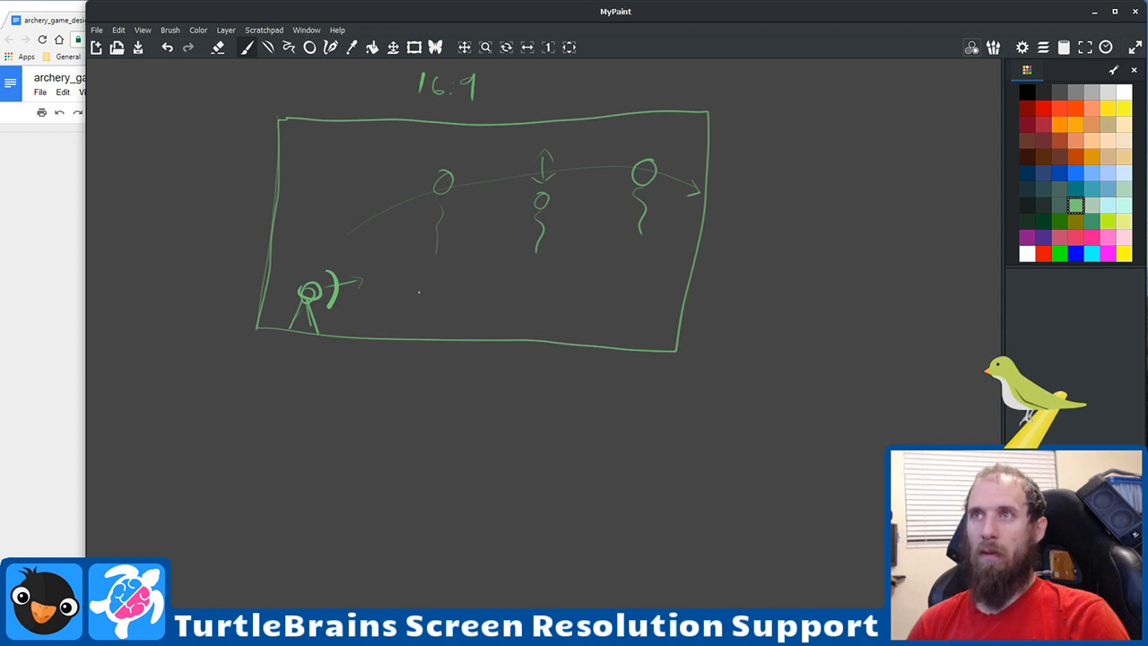
pyautogui.moveTo(264, 377)
pyautogui.mouseDown()
pyautogui.moveTo(232, 543)
pyautogui.moveTo(257, 552)
pyautogui.moveTo(620, 566)
pyautogui.moveTo(656, 510)
pyautogui.moveTo(669, 394)
pyautogui.moveTo(249, 365)
pyautogui.mouseUp()
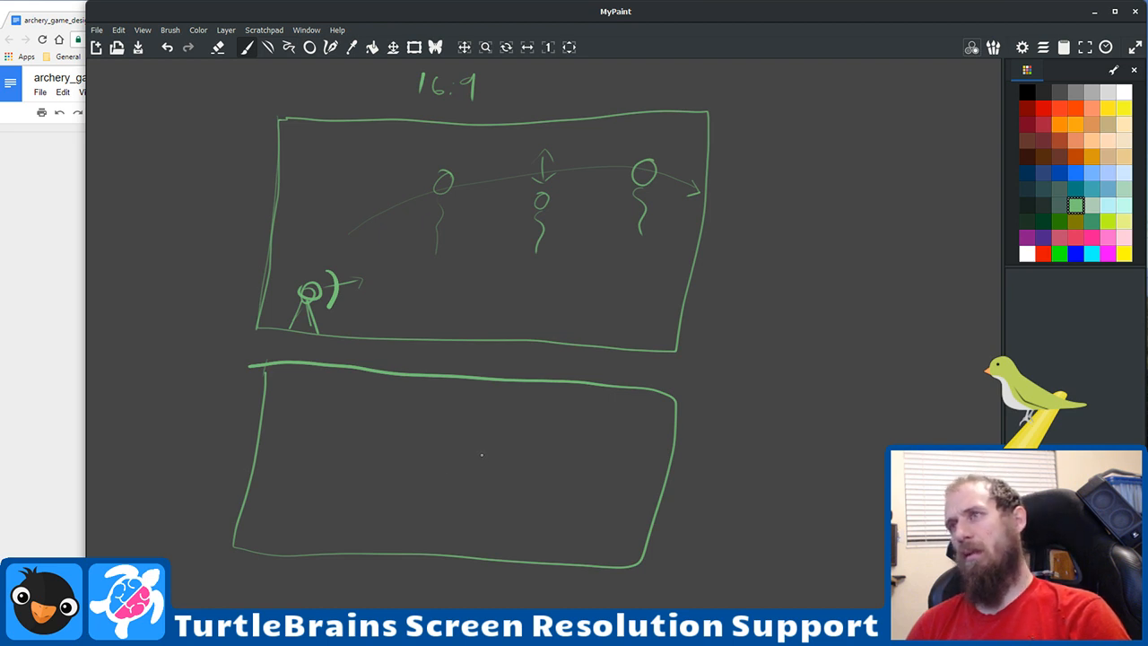
# Step: Sketch a tall tower with a notch in its left side and a small round object inside the notch, right of the second frame's center
pyautogui.moveTo(482, 446); pyautogui.dragTo(481, 485)
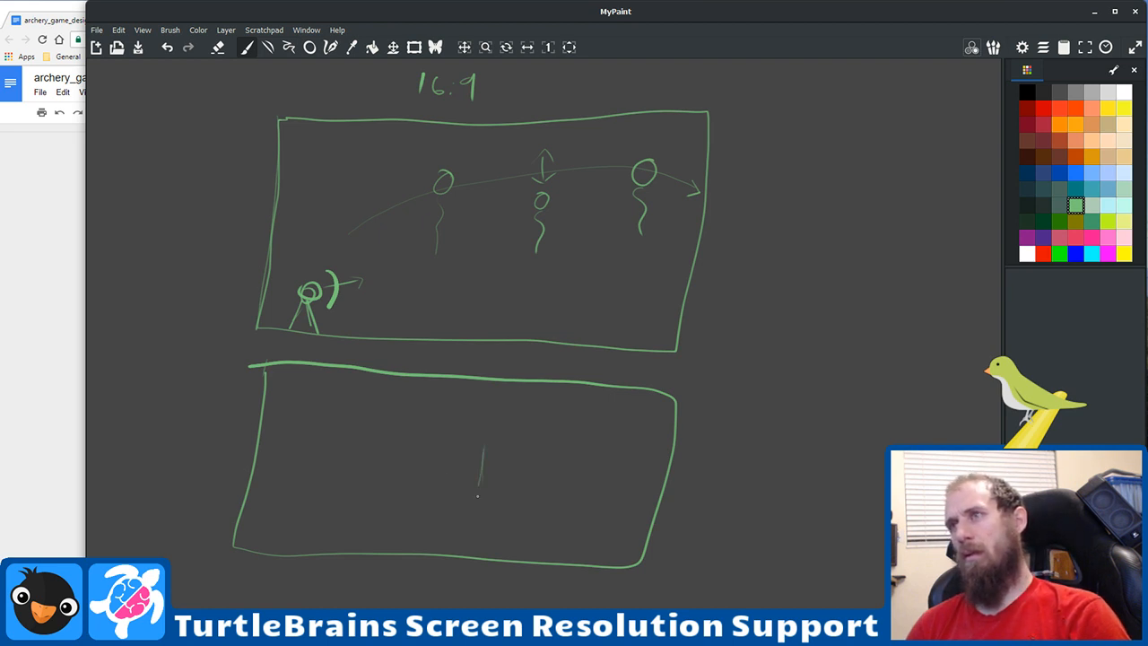
pyautogui.moveTo(484, 445)
pyautogui.mouseDown()
pyautogui.moveTo(503, 415)
pyautogui.moveTo(482, 411)
pyautogui.moveTo(486, 393)
pyautogui.moveTo(542, 391)
pyautogui.mouseUp()
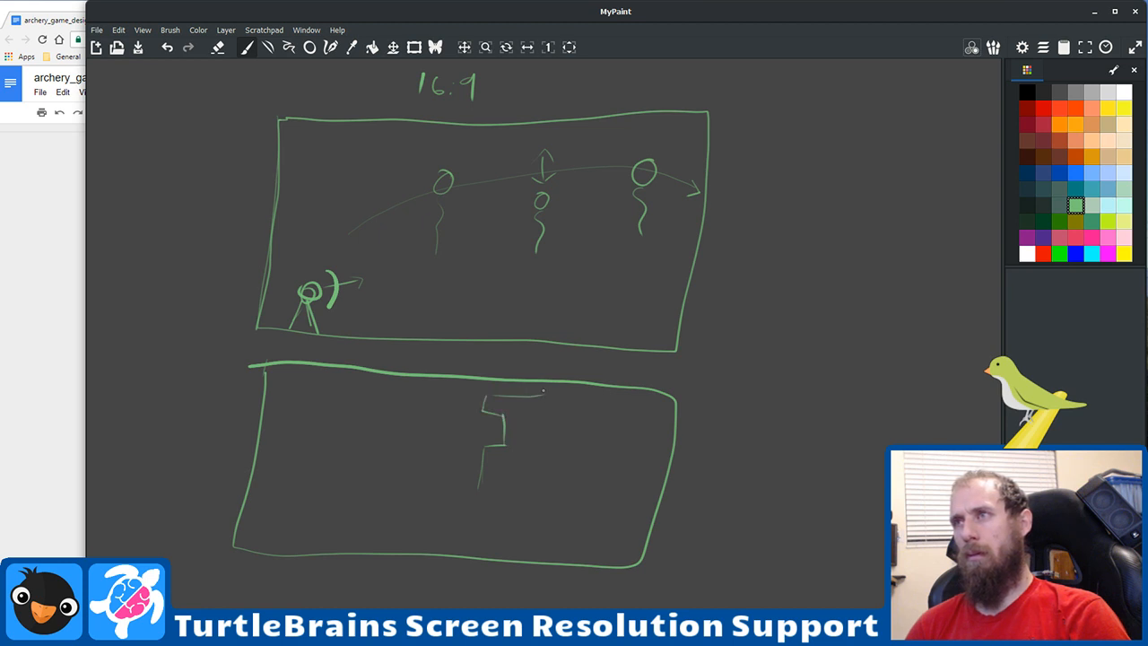
pyautogui.moveTo(536, 441); pyautogui.dragTo(533, 533)
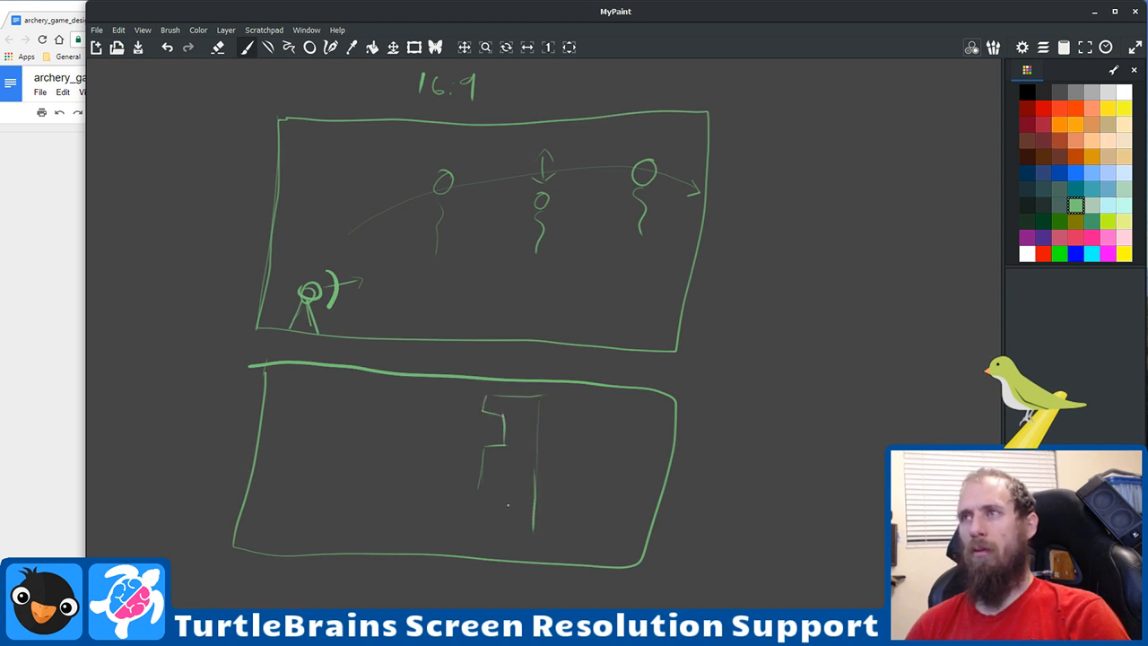
pyautogui.moveTo(475, 477)
pyautogui.mouseDown()
pyautogui.moveTo(467, 542)
pyautogui.moveTo(528, 543)
pyautogui.mouseUp()
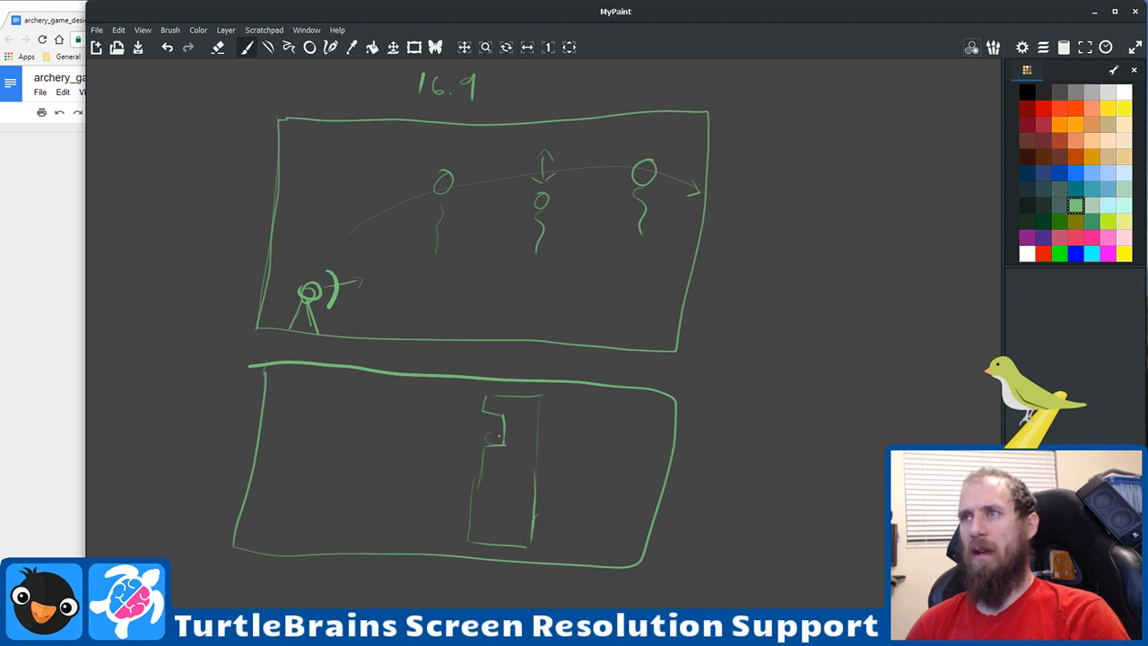
pyautogui.moveTo(487, 434)
pyautogui.mouseDown()
pyautogui.moveTo(503, 441)
pyautogui.moveTo(501, 426)
pyautogui.moveTo(500, 447)
pyautogui.moveTo(480, 445)
pyautogui.mouseUp()
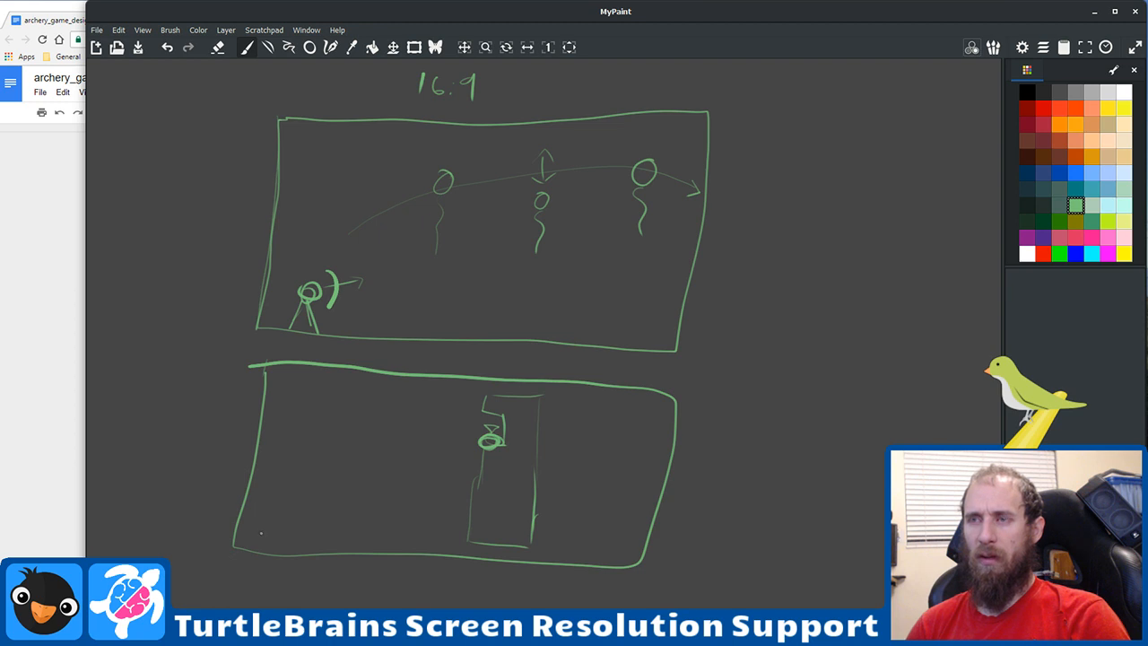
# Step: Sketch an archer with a bow and arrow in the second frame, falling strokes below the tower's round object, and a right-pointing ground arrow
pyautogui.moveTo(265, 529)
pyautogui.mouseDown()
pyautogui.moveTo(258, 549)
pyautogui.moveTo(277, 549)
pyautogui.mouseUp()
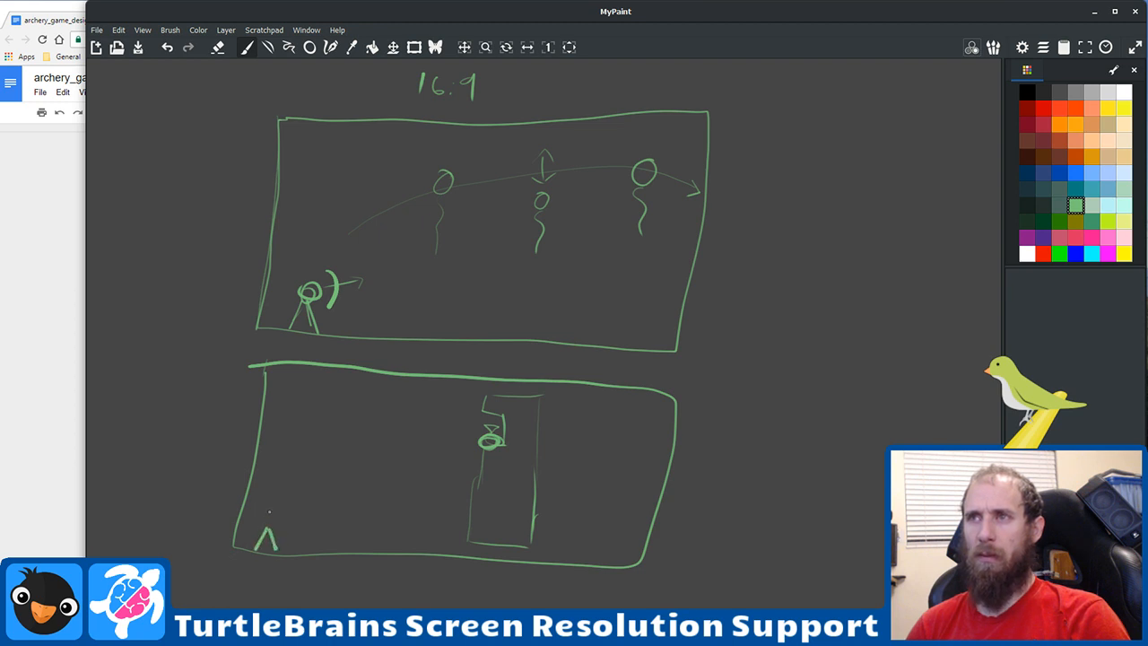
pyautogui.moveTo(269, 500)
pyautogui.mouseDown()
pyautogui.moveTo(269, 531)
pyautogui.moveTo(283, 511)
pyautogui.moveTo(269, 491)
pyautogui.moveTo(291, 527)
pyautogui.moveTo(337, 490)
pyautogui.mouseUp()
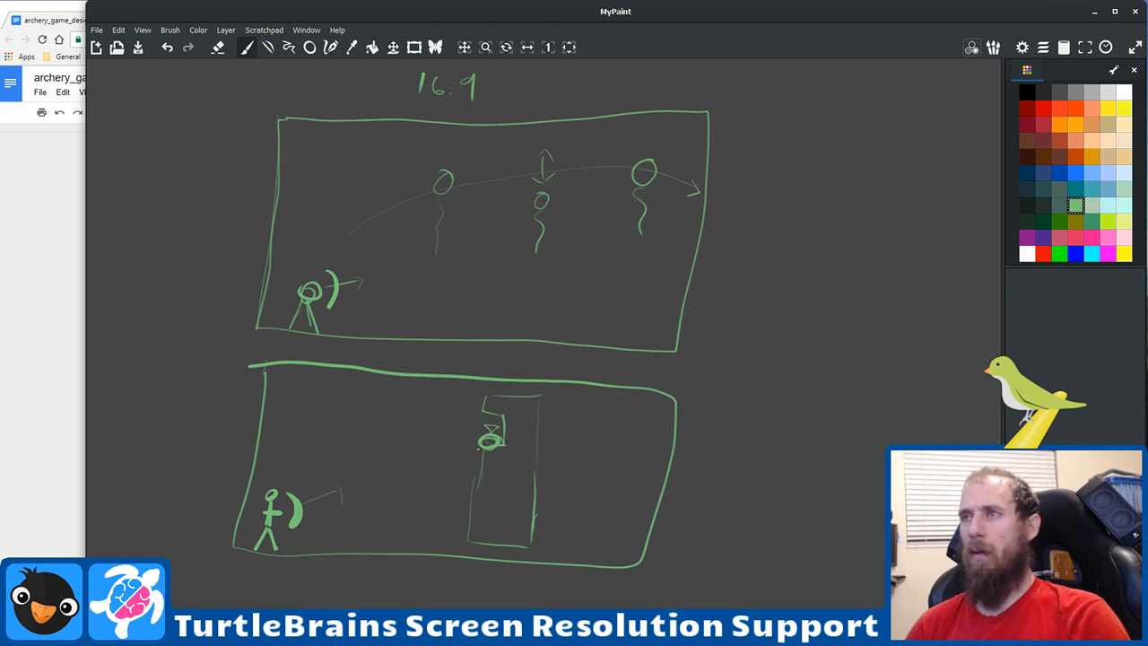
pyautogui.moveTo(489, 461); pyautogui.dragTo(483, 482)
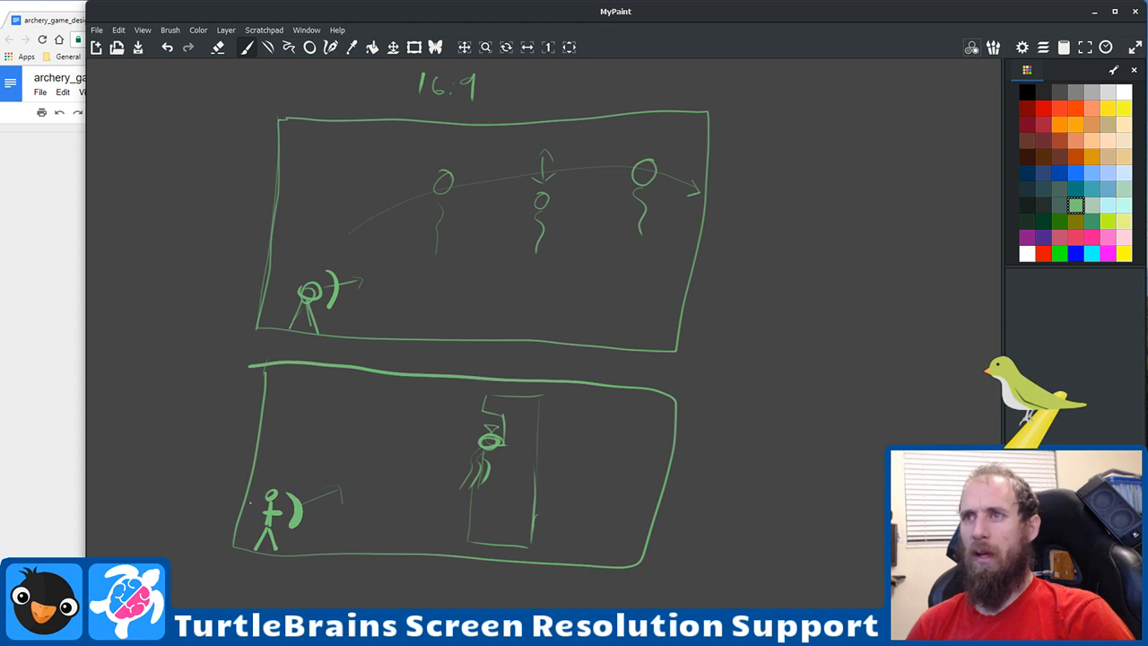
pyautogui.moveTo(339, 524)
pyautogui.mouseDown()
pyautogui.moveTo(420, 521)
pyautogui.moveTo(411, 535)
pyautogui.mouseUp()
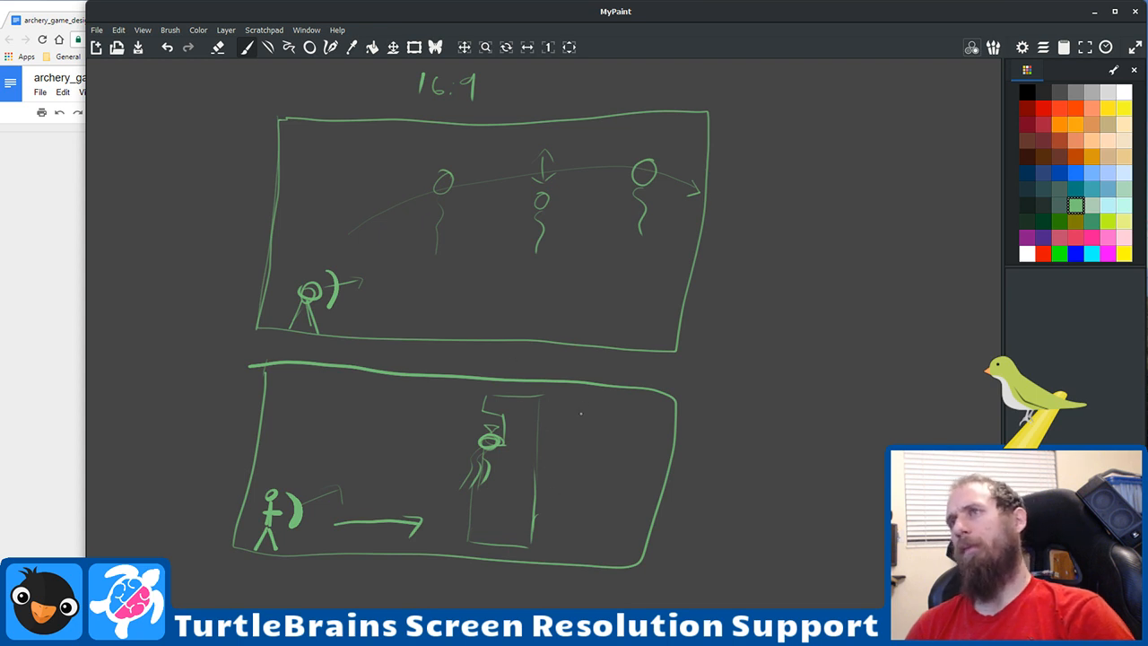
# Step: Sketch a third game screen frame directly to the right of the second one
pyautogui.rightClick(715, 364)
pyautogui.click(788, 302)
pyautogui.moveTo(788, 302)
pyautogui.mouseDown()
pyautogui.moveTo(691, 192)
pyautogui.moveTo(690, 269)
pyautogui.mouseUp()
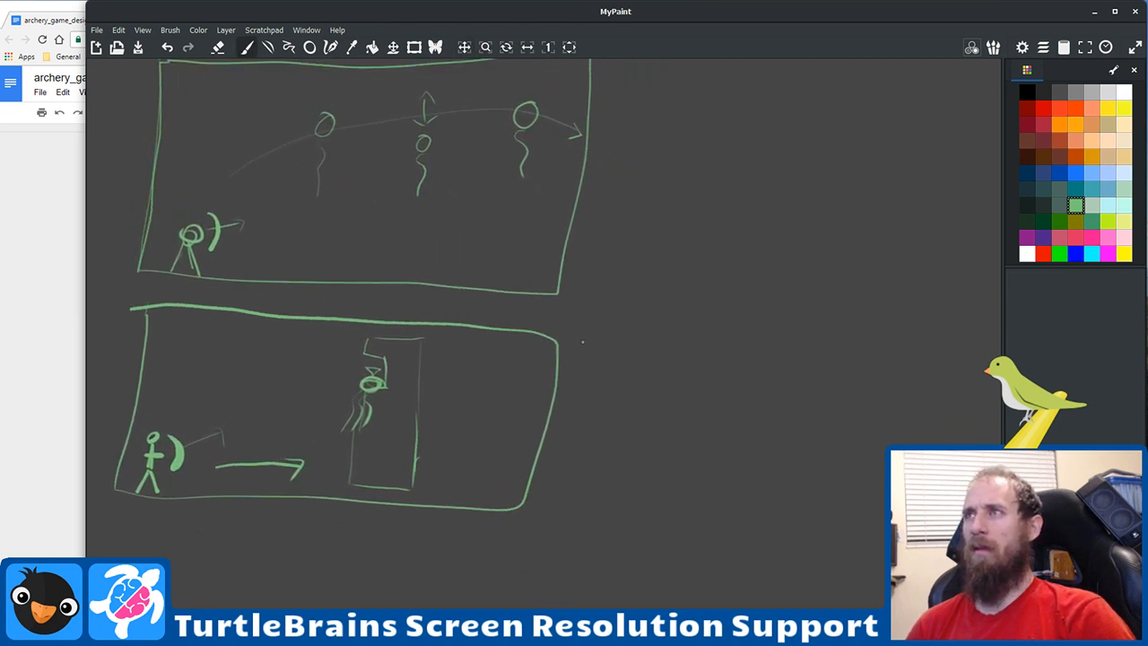
pyautogui.moveTo(584, 338)
pyautogui.mouseDown()
pyautogui.moveTo(567, 503)
pyautogui.moveTo(832, 523)
pyautogui.moveTo(882, 402)
pyautogui.moveTo(871, 327)
pyautogui.moveTo(809, 318)
pyautogui.moveTo(583, 327)
pyautogui.moveTo(581, 381)
pyautogui.mouseUp()
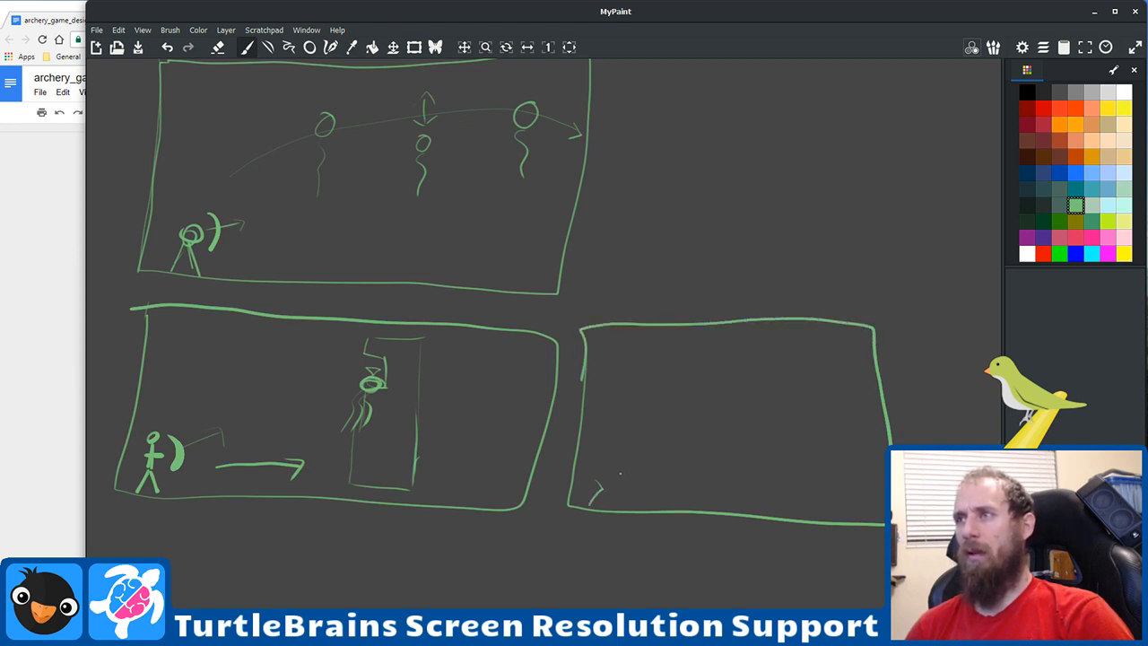
# Step: Sketch an archer riding a horse in the third frame's lower-left corner, with an aimed bow and arrow and a forward-pointing movement arrow
pyautogui.moveTo(632, 481); pyautogui.dragTo(631, 503)
pyautogui.moveTo(661, 455)
pyautogui.mouseDown()
pyautogui.moveTo(591, 464)
pyautogui.moveTo(583, 476)
pyautogui.moveTo(601, 484)
pyautogui.moveTo(610, 458)
pyautogui.moveTo(594, 467)
pyautogui.moveTo(604, 495)
pyautogui.moveTo(613, 414)
pyautogui.moveTo(606, 451)
pyautogui.mouseUp()
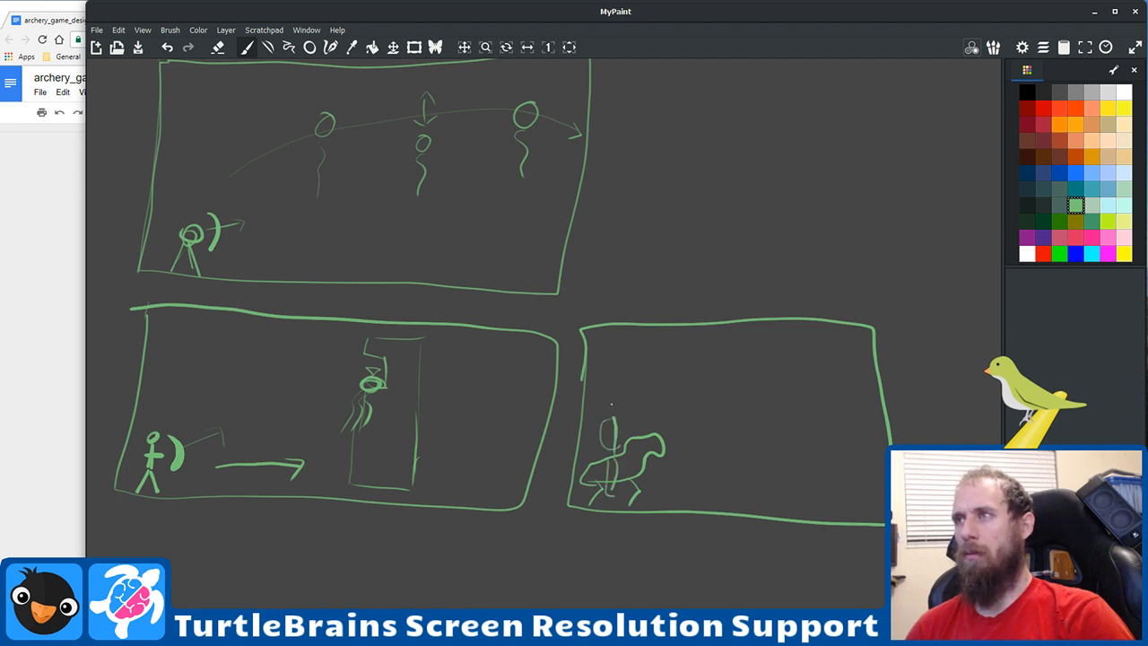
pyautogui.moveTo(609, 397)
pyautogui.mouseDown()
pyautogui.moveTo(632, 451)
pyautogui.moveTo(693, 411)
pyautogui.mouseUp()
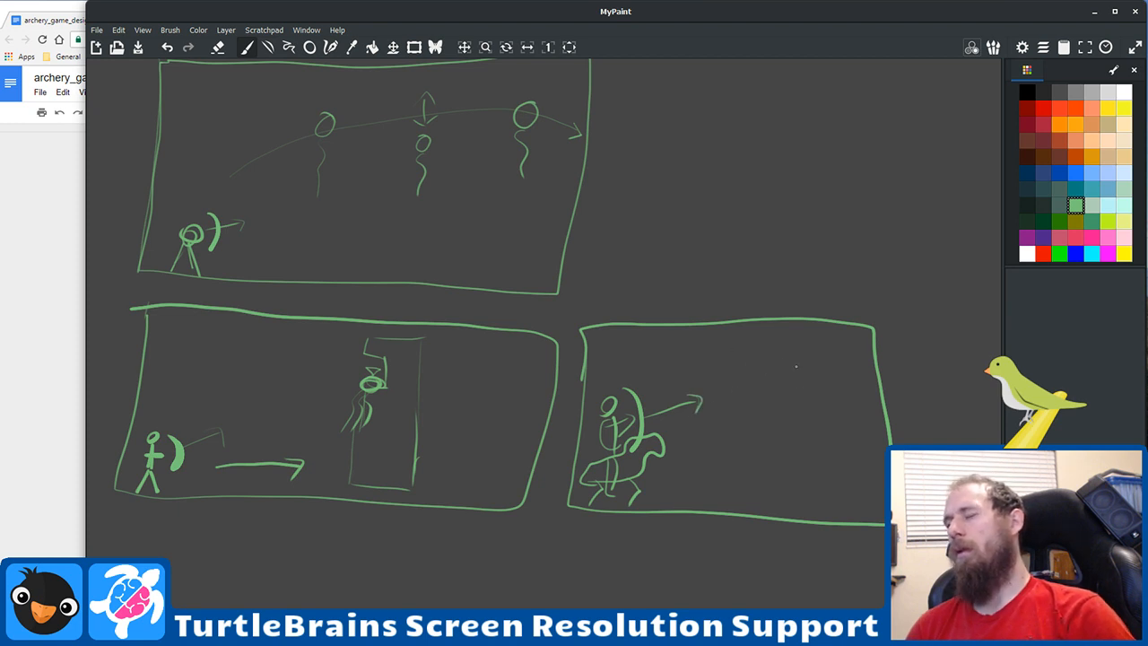
pyautogui.moveTo(689, 473)
pyautogui.mouseDown()
pyautogui.moveTo(708, 475)
pyautogui.moveTo(699, 484)
pyautogui.mouseUp()
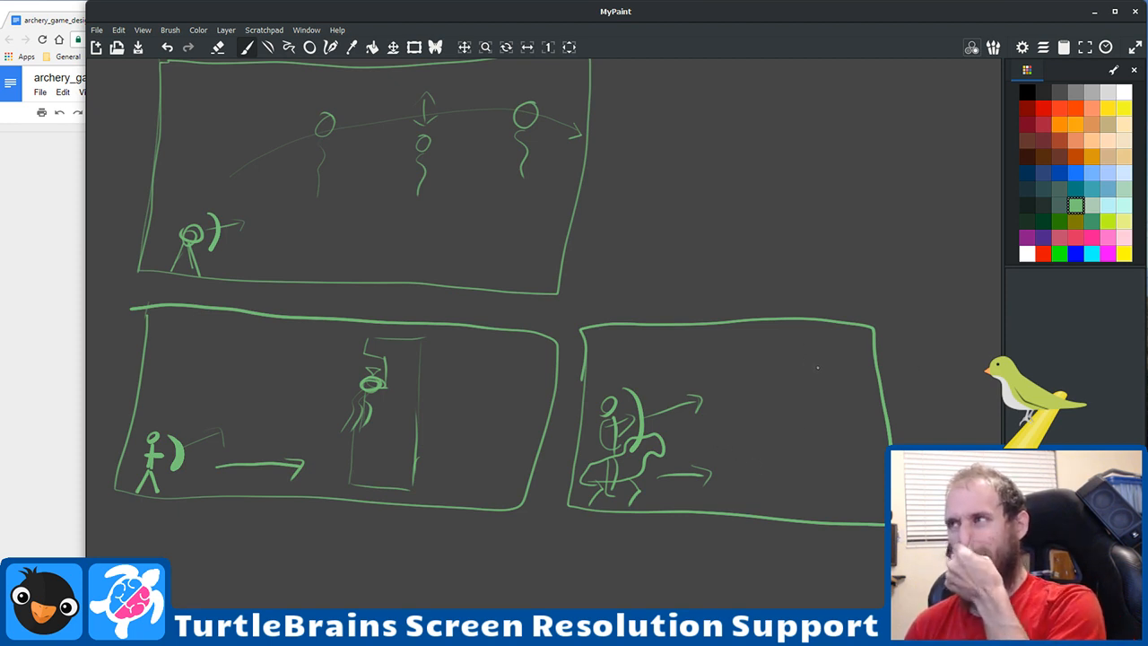
# Step: Sketch a round target in the third frame's upper right, held by a flying creature above the frame, with falling marks beneath it
pyautogui.moveTo(789, 363)
pyautogui.mouseDown()
pyautogui.moveTo(798, 348)
pyautogui.moveTo(787, 374)
pyautogui.mouseUp()
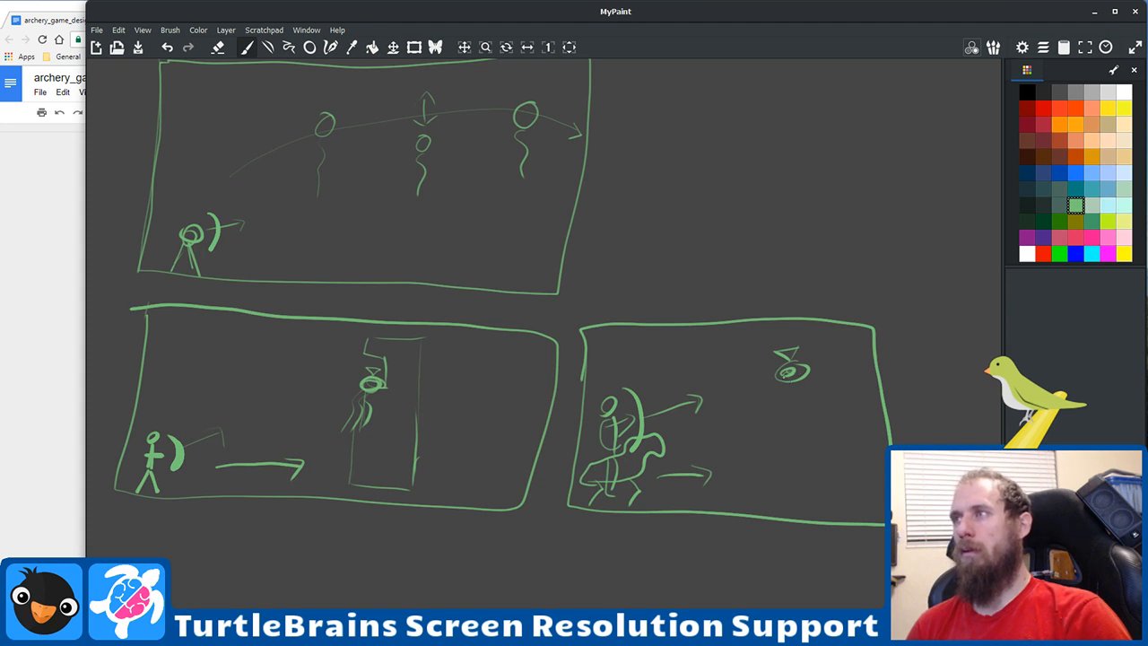
pyautogui.moveTo(779, 379); pyautogui.dragTo(796, 394)
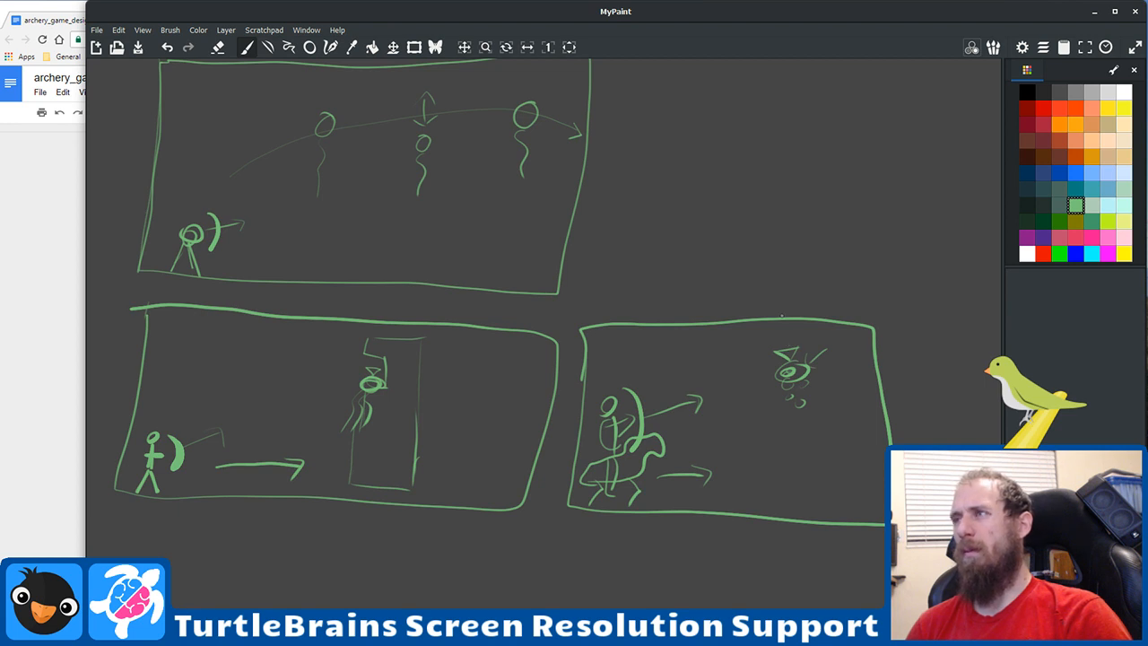
pyautogui.moveTo(757, 279)
pyautogui.mouseDown()
pyautogui.moveTo(796, 278)
pyautogui.moveTo(786, 346)
pyautogui.mouseUp()
pyautogui.moveTo(803, 281)
pyautogui.mouseDown()
pyautogui.moveTo(781, 339)
pyautogui.moveTo(770, 296)
pyautogui.moveTo(787, 349)
pyautogui.mouseUp()
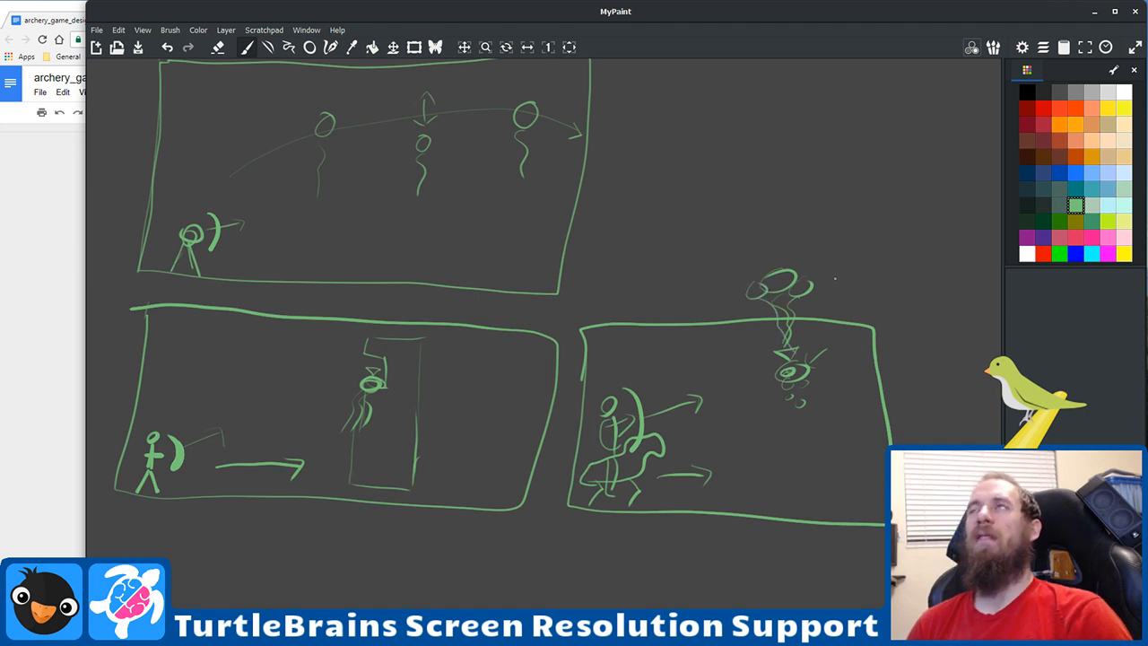
pyautogui.moveTo(751, 289); pyautogui.dragTo(845, 273)
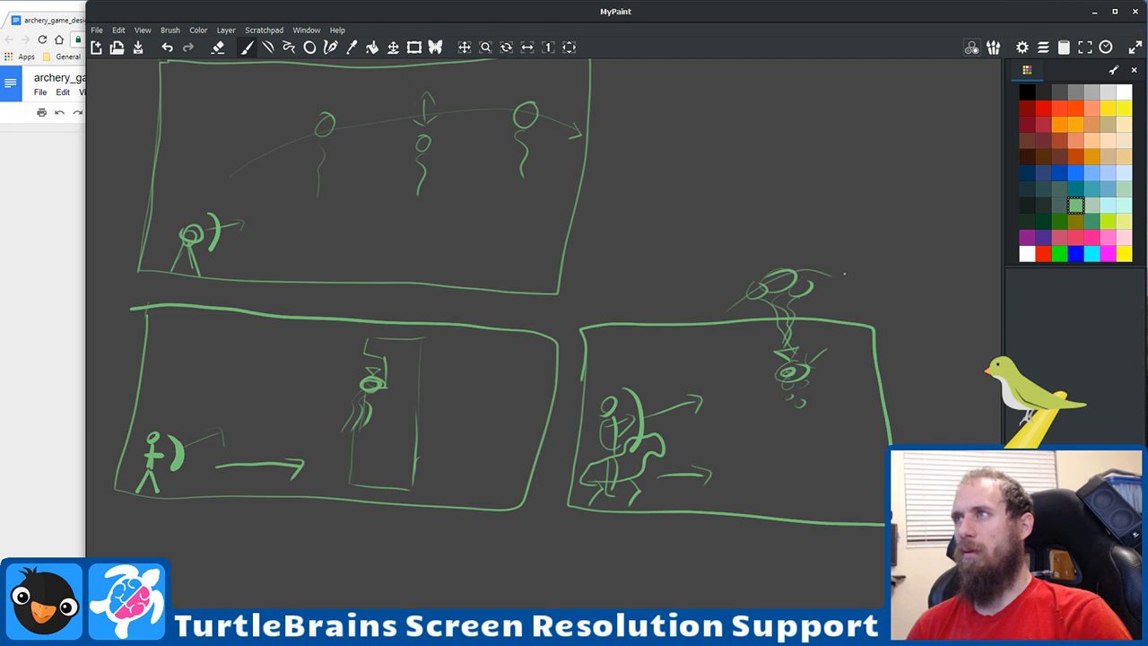
pyautogui.moveTo(794, 380); pyautogui.dragTo(795, 418)
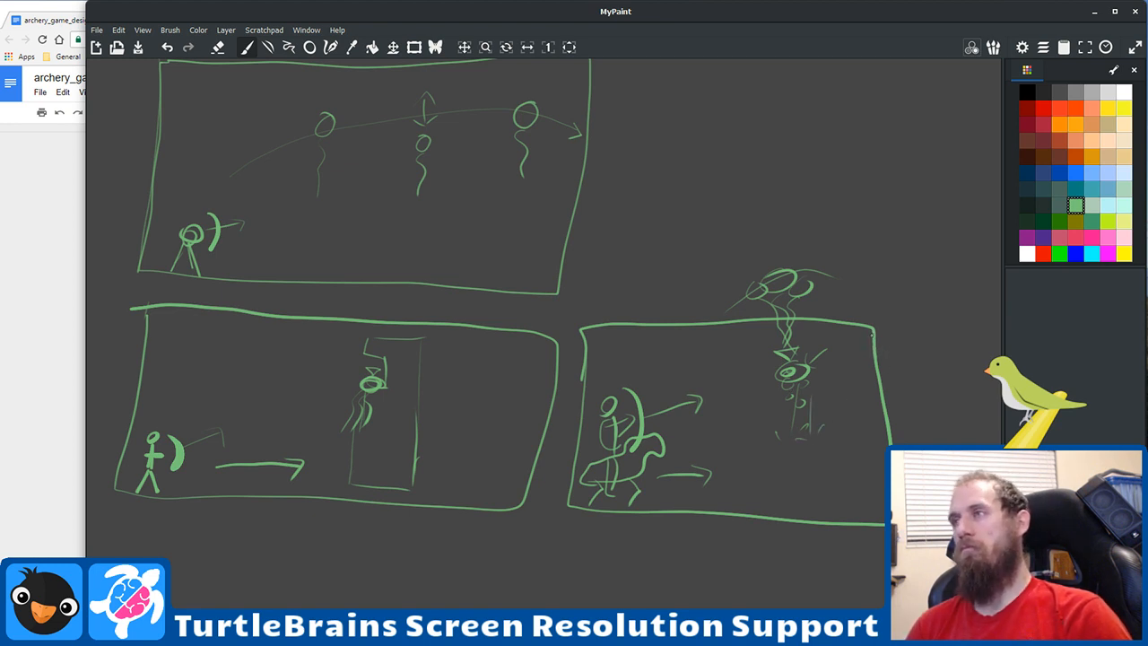
# Step: Add a check mark and an up arrow around the third frame, and extend its scene rightward with two long lines and a left-pointing arrow
pyautogui.moveTo(681, 256); pyautogui.dragTo(740, 223)
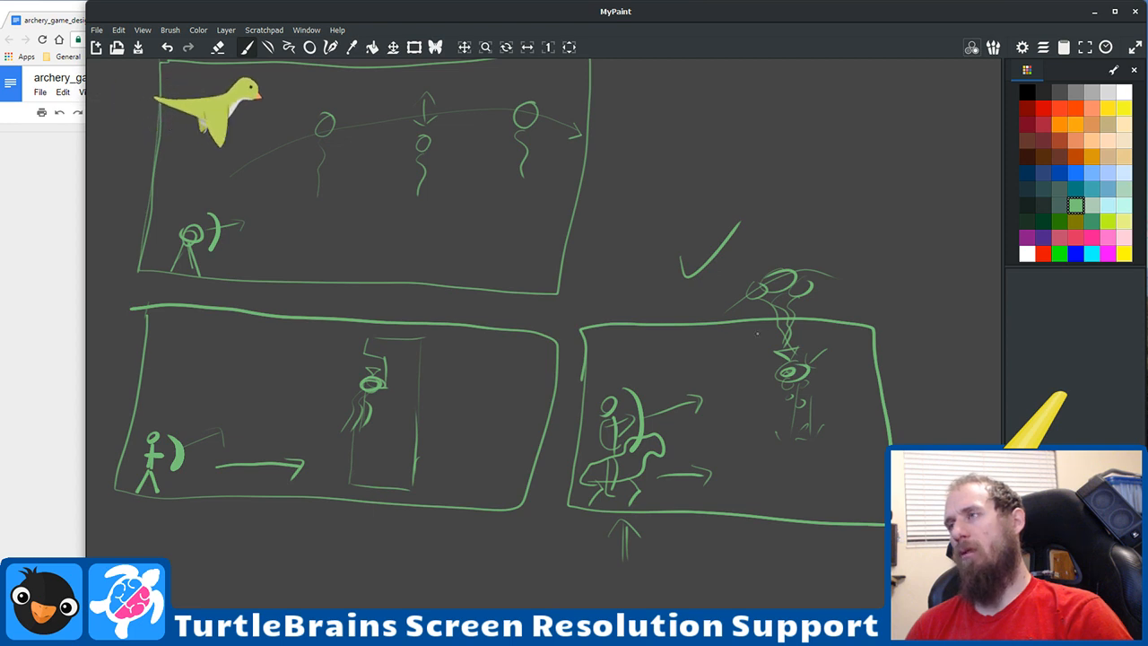
pyautogui.moveTo(871, 272); pyautogui.dragTo(635, 162)
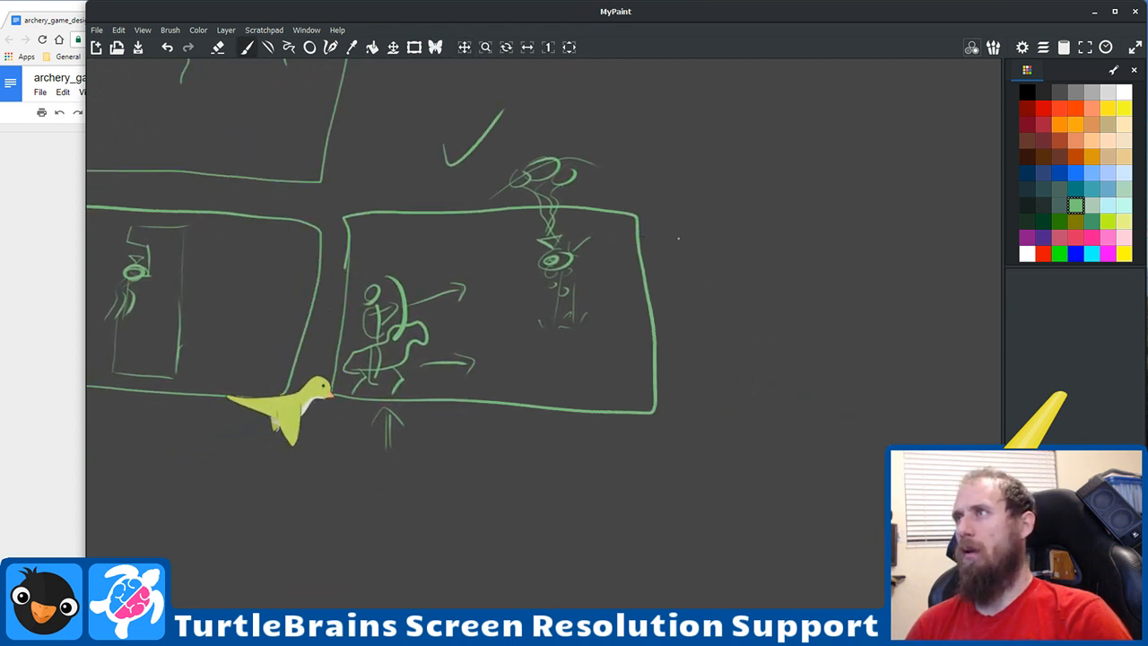
pyautogui.moveTo(659, 238); pyautogui.dragTo(951, 234)
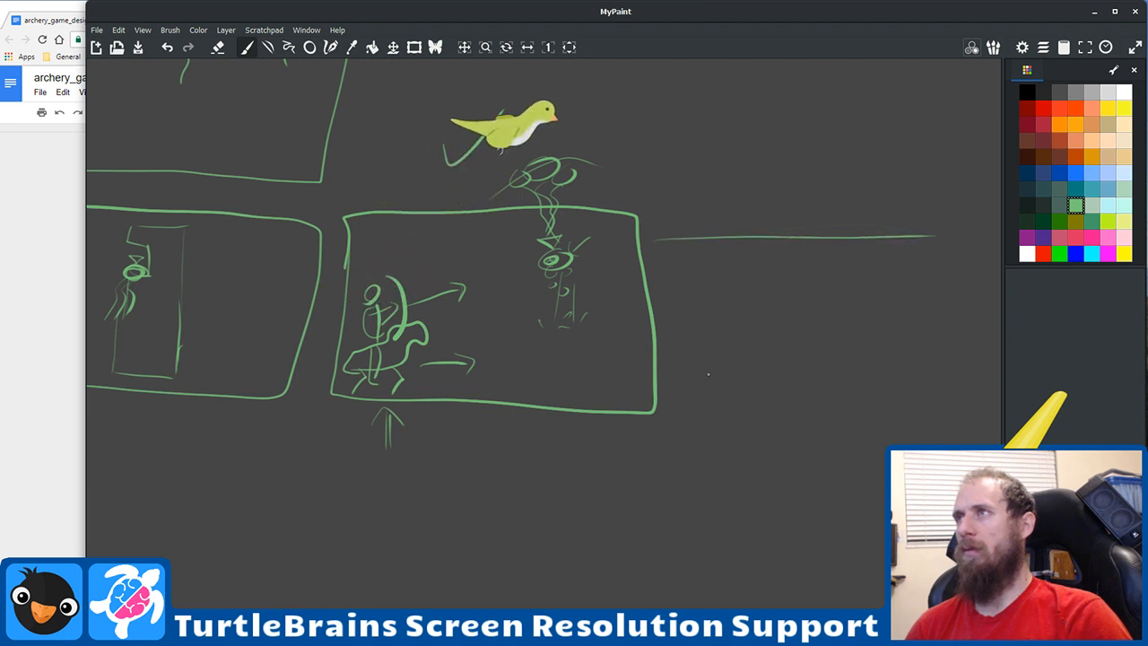
pyautogui.moveTo(690, 421); pyautogui.dragTo(925, 400)
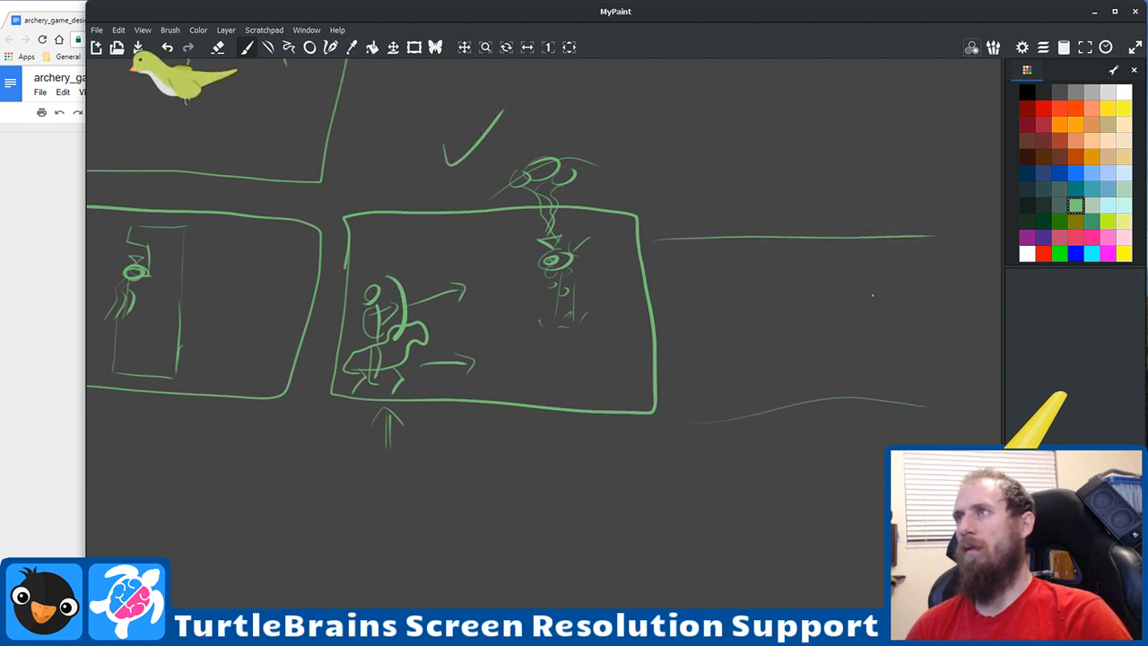
pyautogui.moveTo(901, 302)
pyautogui.mouseDown()
pyautogui.moveTo(786, 303)
pyautogui.moveTo(824, 280)
pyautogui.moveTo(811, 320)
pyautogui.mouseUp()
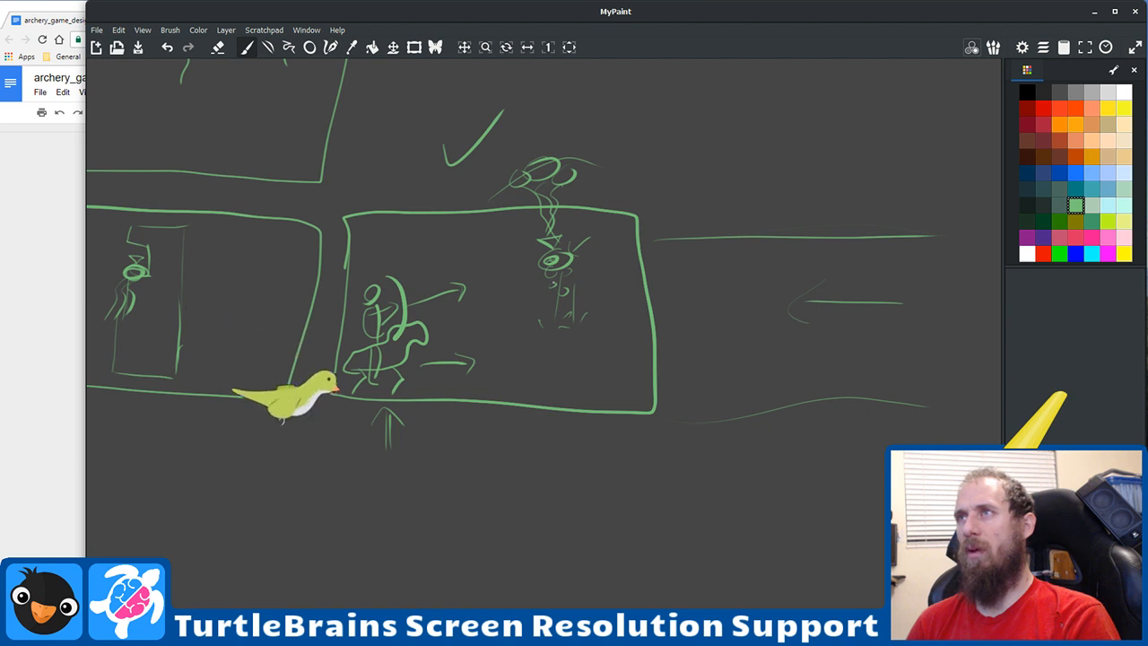
# Step: Sketch a fourth wide game screen frame to the right of the first one, above the third frame's extension
pyautogui.moveTo(560, 310)
pyautogui.mouseDown()
pyautogui.moveTo(639, 410)
pyautogui.moveTo(638, 396)
pyautogui.mouseUp()
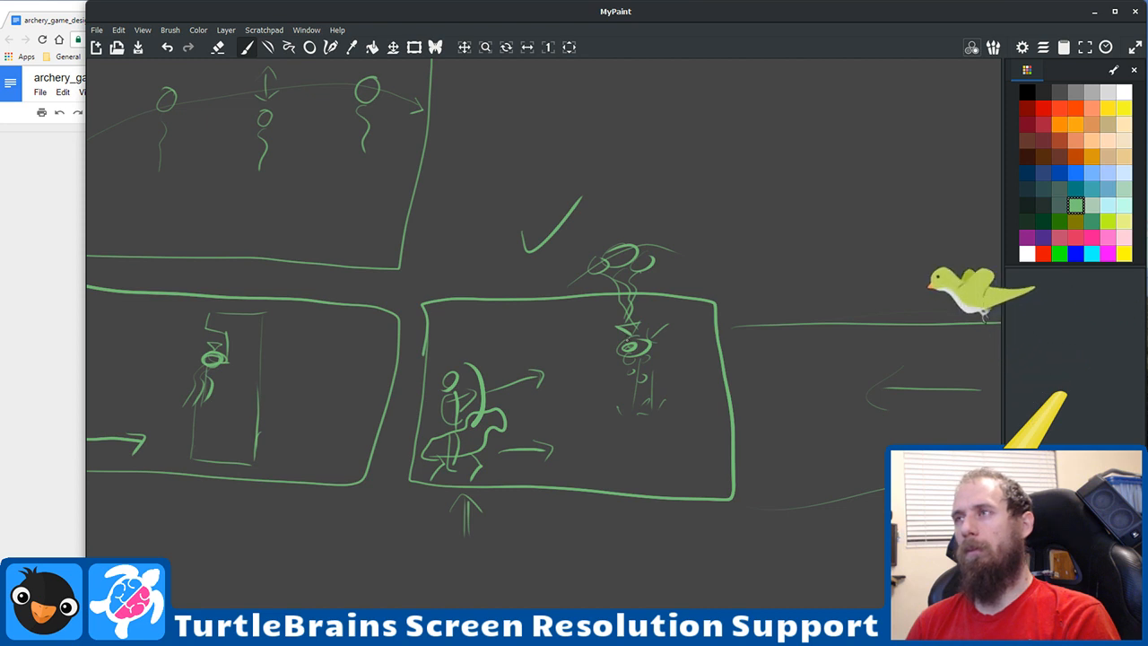
pyautogui.moveTo(627, 321); pyautogui.dragTo(595, 460)
pyautogui.moveTo(639, 414); pyautogui.dragTo(541, 403)
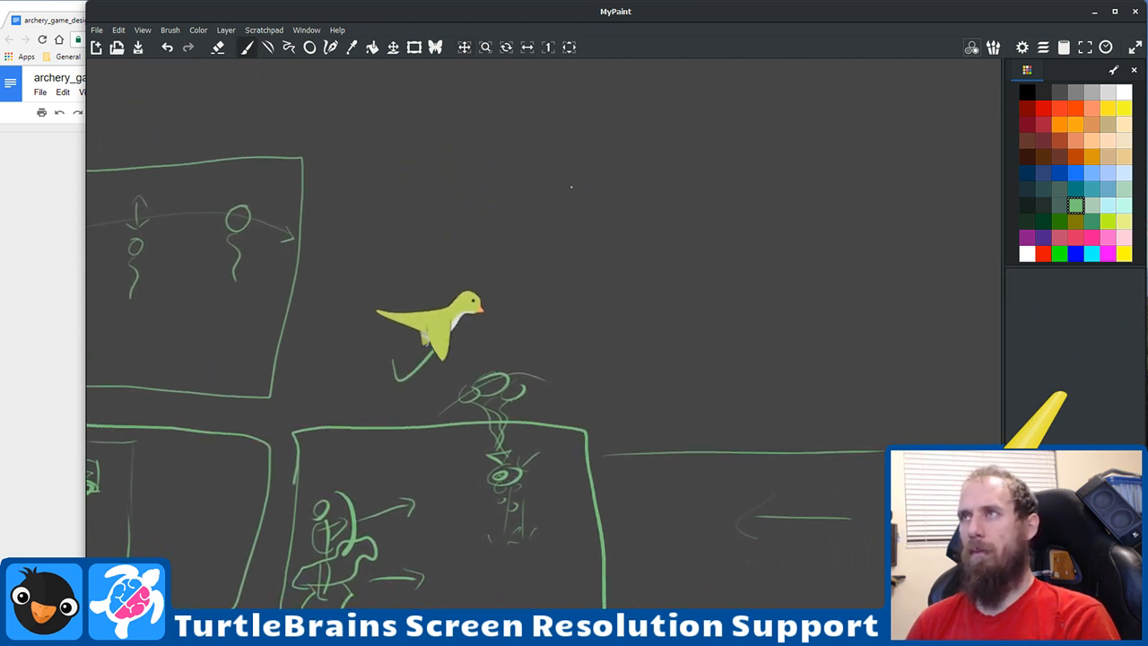
pyautogui.moveTo(563, 166)
pyautogui.mouseDown()
pyautogui.moveTo(562, 377)
pyautogui.moveTo(950, 390)
pyautogui.moveTo(964, 292)
pyautogui.moveTo(949, 170)
pyautogui.moveTo(578, 154)
pyautogui.mouseUp()
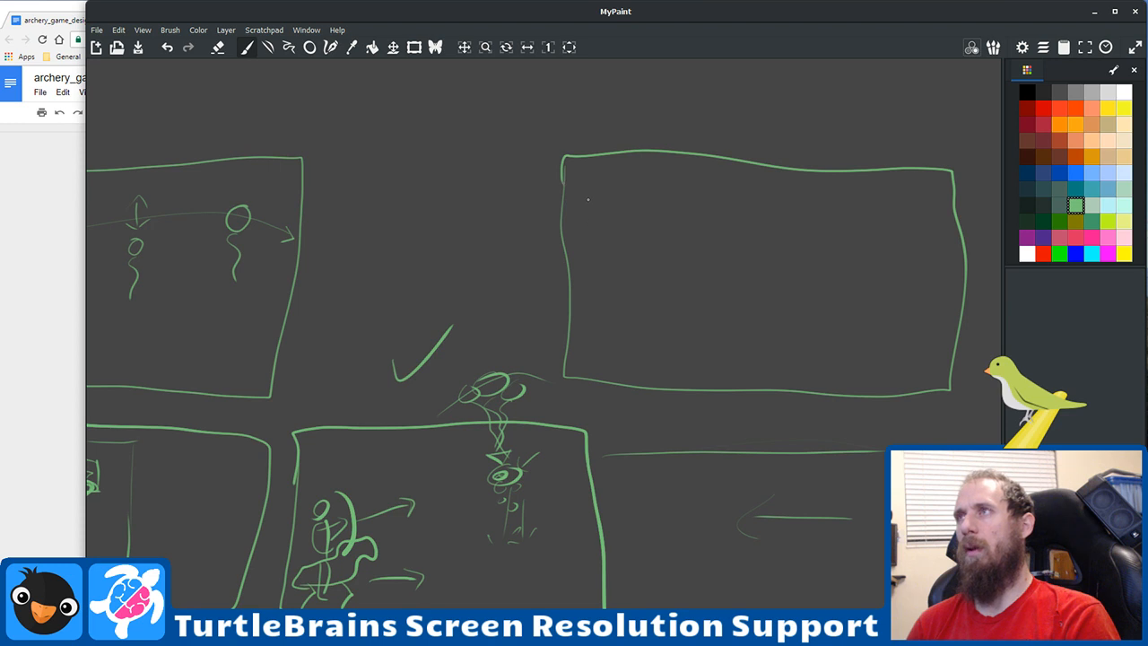
# Step: Add check marks above the upper-right corners of the first and second frames
pyautogui.moveTo(540, 415)
pyautogui.mouseDown()
pyautogui.moveTo(750, 377)
pyautogui.moveTo(612, 339)
pyautogui.mouseUp()
pyautogui.moveTo(429, 134); pyautogui.dragTo(478, 94)
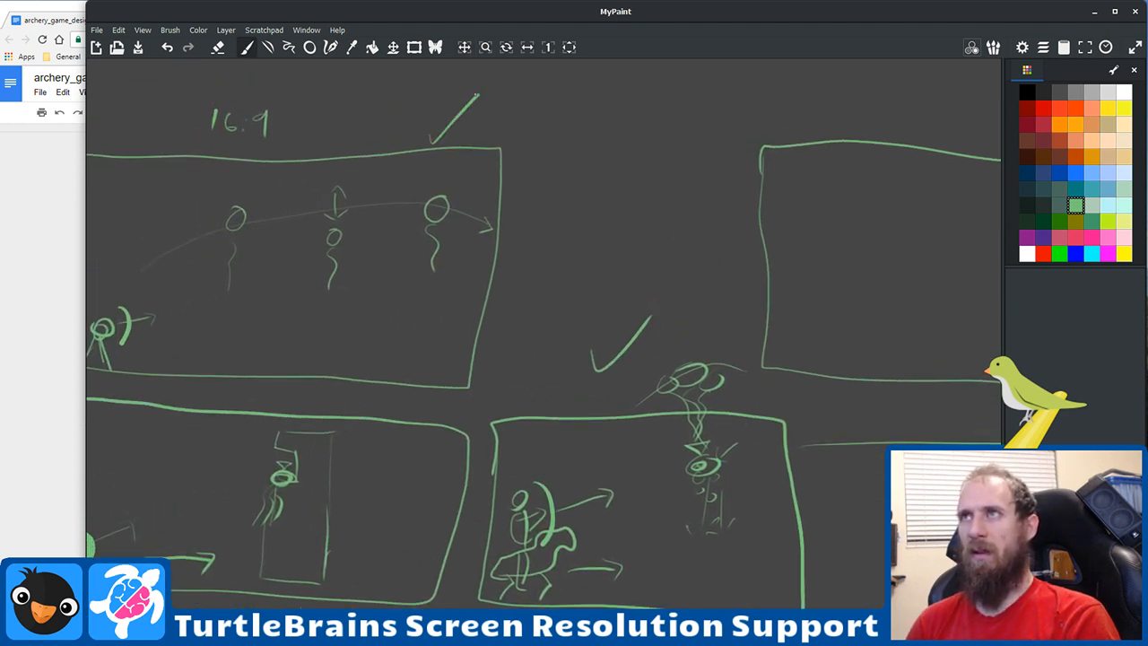
pyautogui.moveTo(439, 445); pyautogui.dragTo(515, 406)
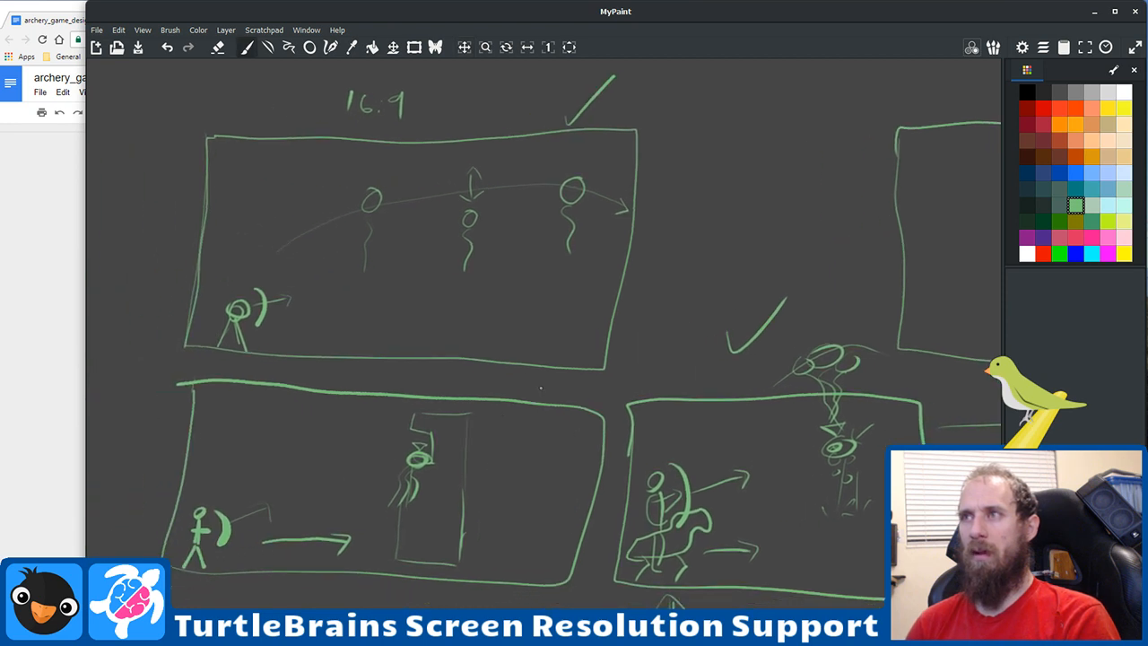
pyautogui.moveTo(544, 395); pyautogui.dragTo(580, 370)
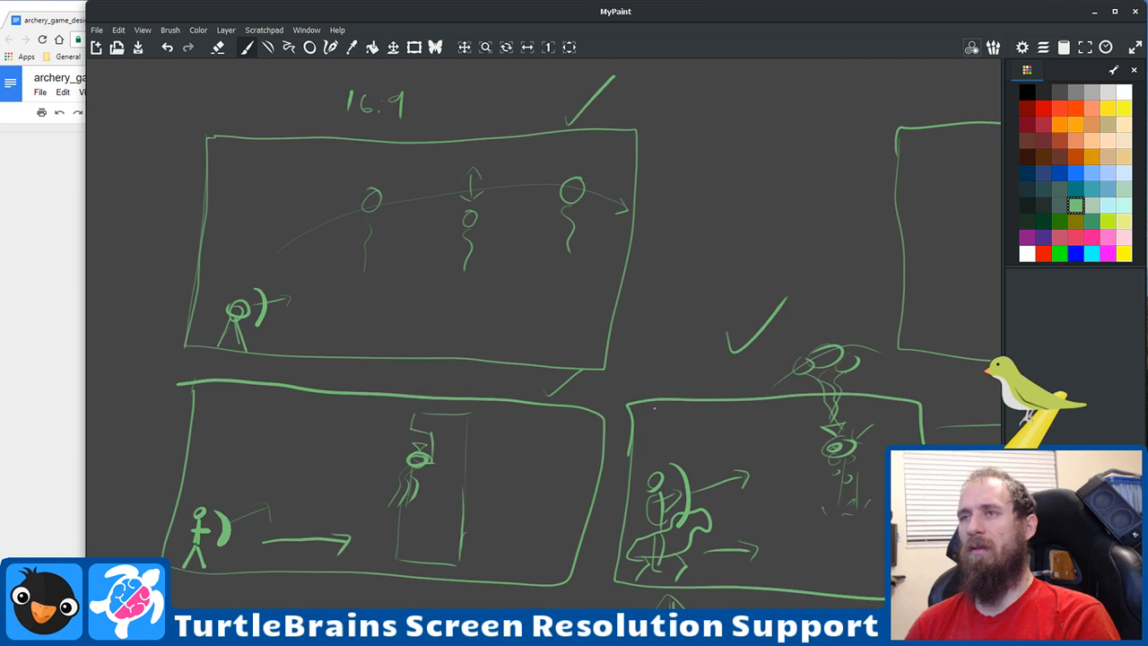
# Step: Sketch a curved double-headed arrow linking the first frame with the third frame
pyautogui.moveTo(689, 298); pyautogui.dragTo(428, 319)
pyautogui.moveTo(656, 285); pyautogui.dragTo(630, 253)
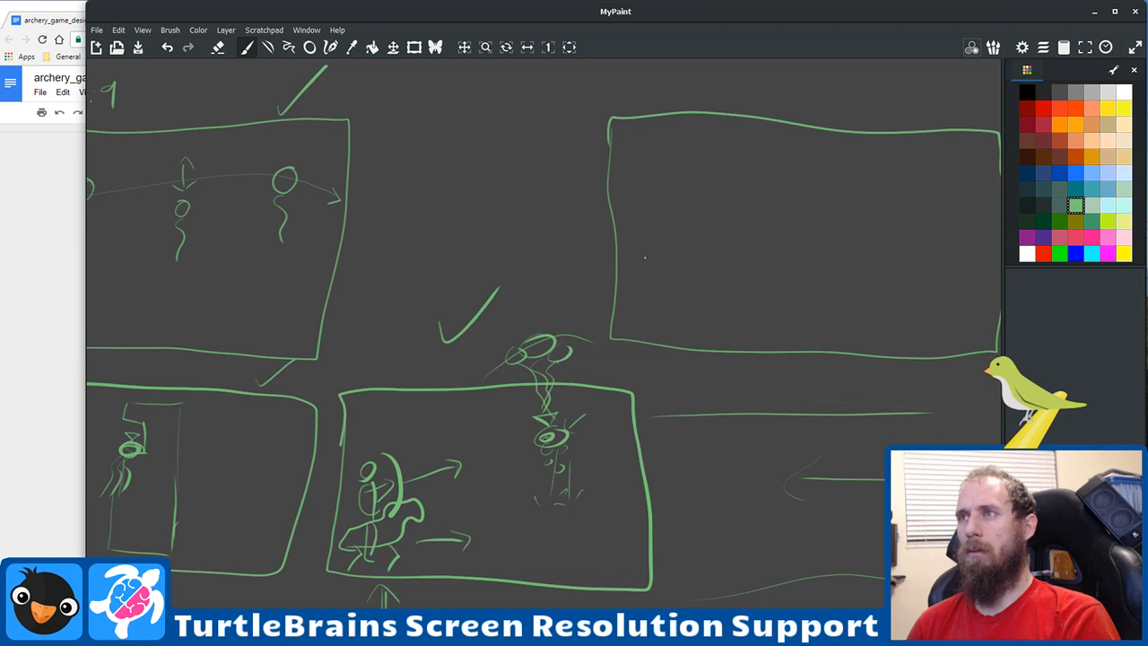
pyautogui.moveTo(691, 290); pyautogui.dragTo(594, 308)
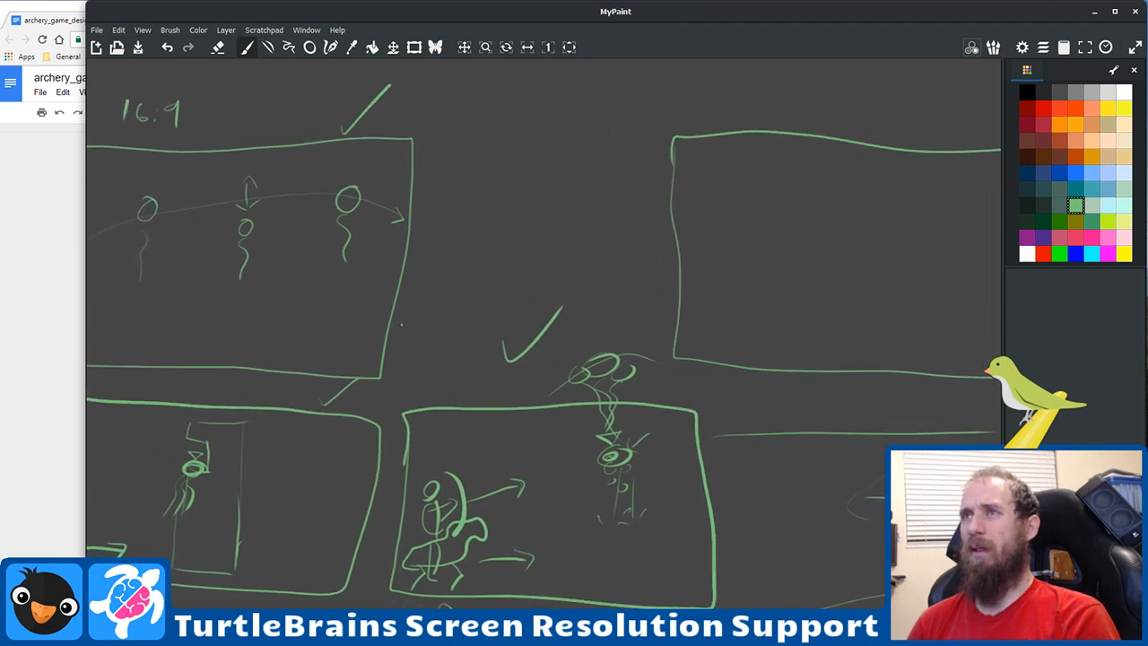
pyautogui.moveTo(405, 314)
pyautogui.mouseDown()
pyautogui.moveTo(428, 320)
pyautogui.moveTo(462, 366)
pyautogui.mouseUp()
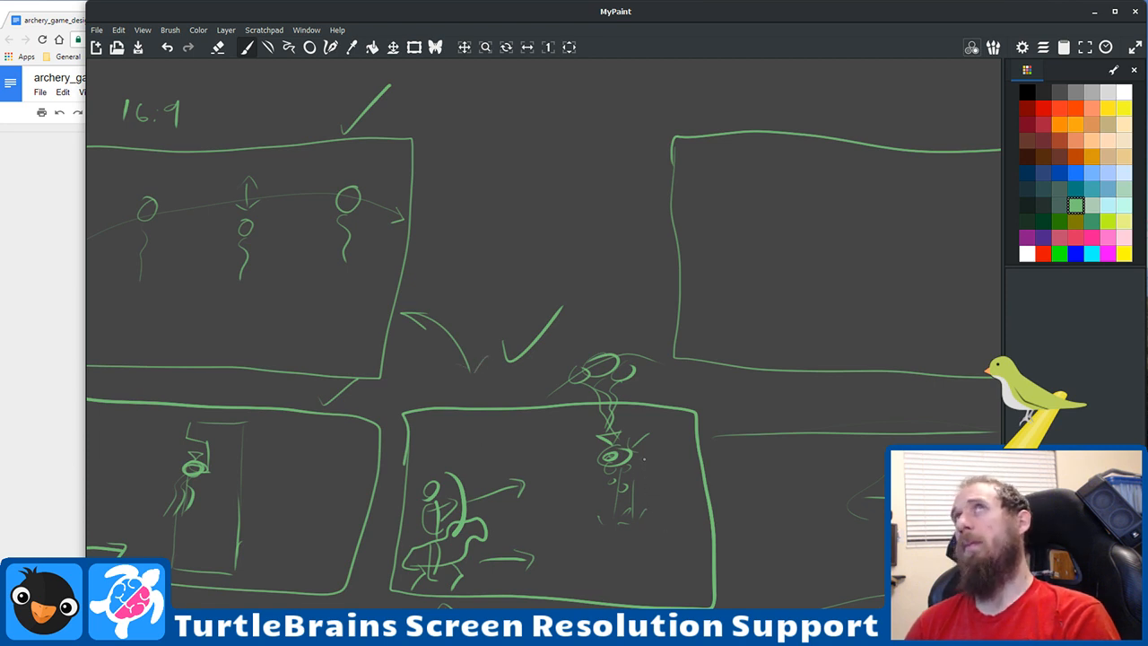
# Step: Sketch a standing archer aiming a bow and arrow upward in the fourth frame's lower-left corner
pyautogui.moveTo(613, 320); pyautogui.dragTo(454, 336)
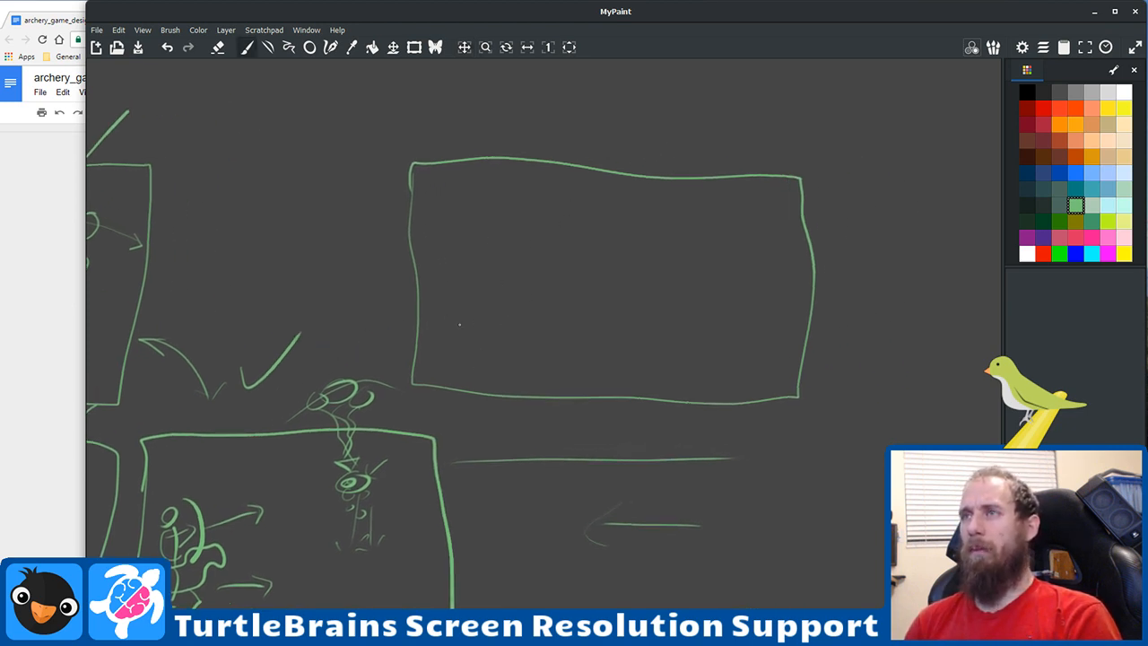
pyautogui.moveTo(439, 353)
pyautogui.mouseDown()
pyautogui.moveTo(427, 384)
pyautogui.moveTo(440, 358)
pyautogui.moveTo(445, 384)
pyautogui.mouseUp()
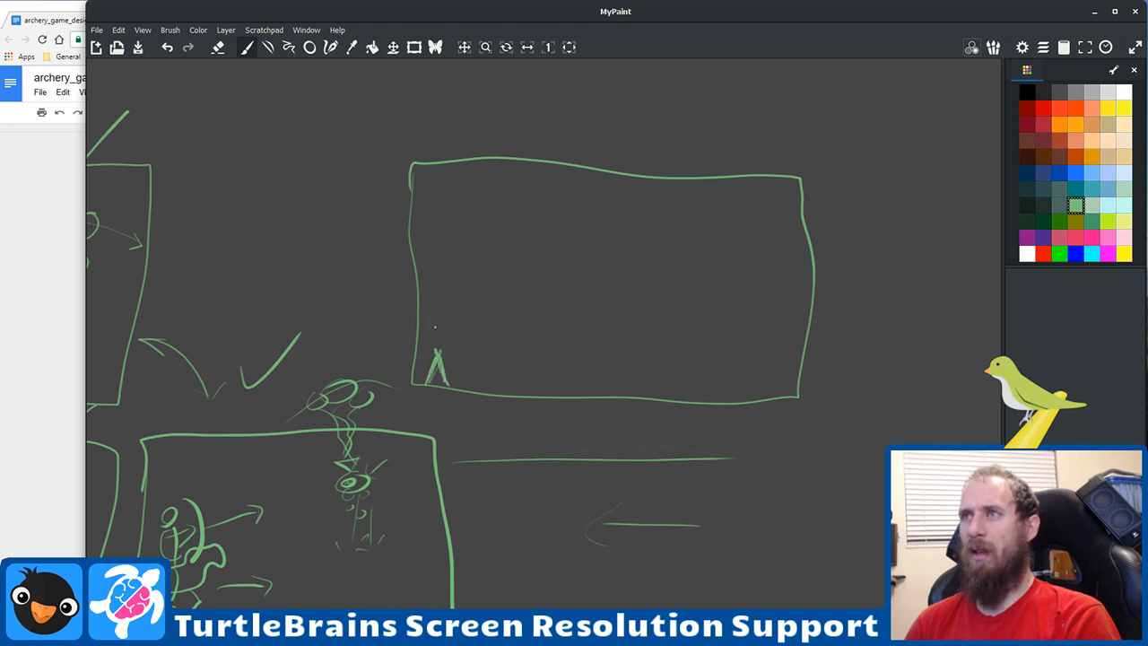
pyautogui.moveTo(433, 321)
pyautogui.mouseDown()
pyautogui.moveTo(433, 352)
pyautogui.moveTo(418, 332)
pyautogui.moveTo(433, 299)
pyautogui.moveTo(425, 310)
pyautogui.moveTo(466, 359)
pyautogui.mouseUp()
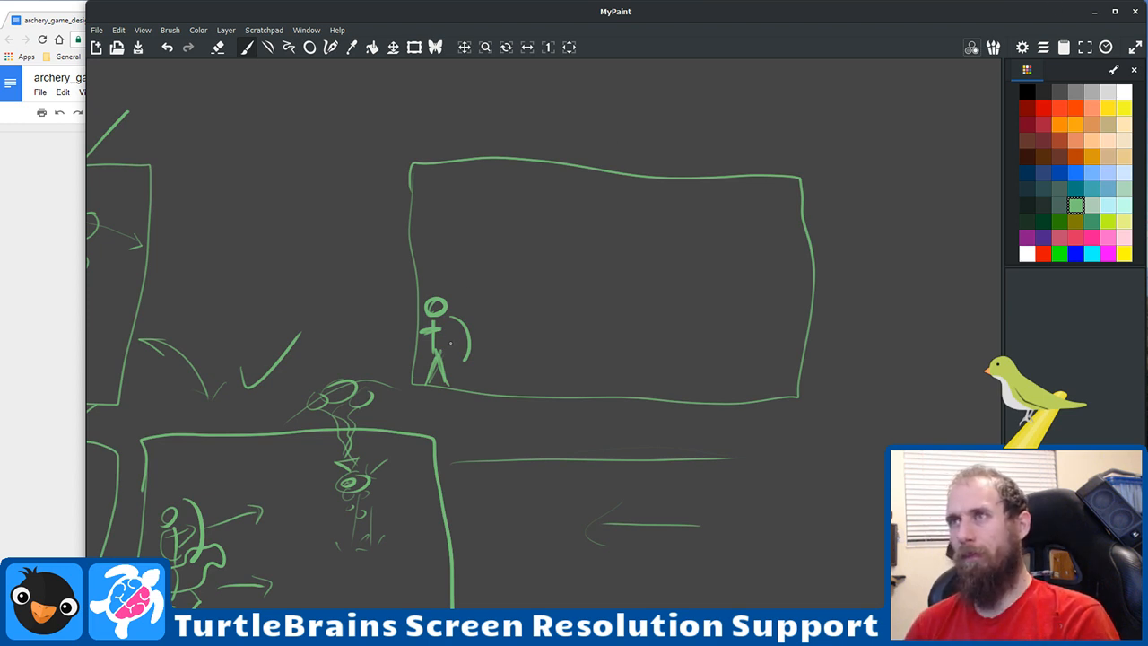
pyautogui.moveTo(443, 341); pyautogui.dragTo(498, 321)
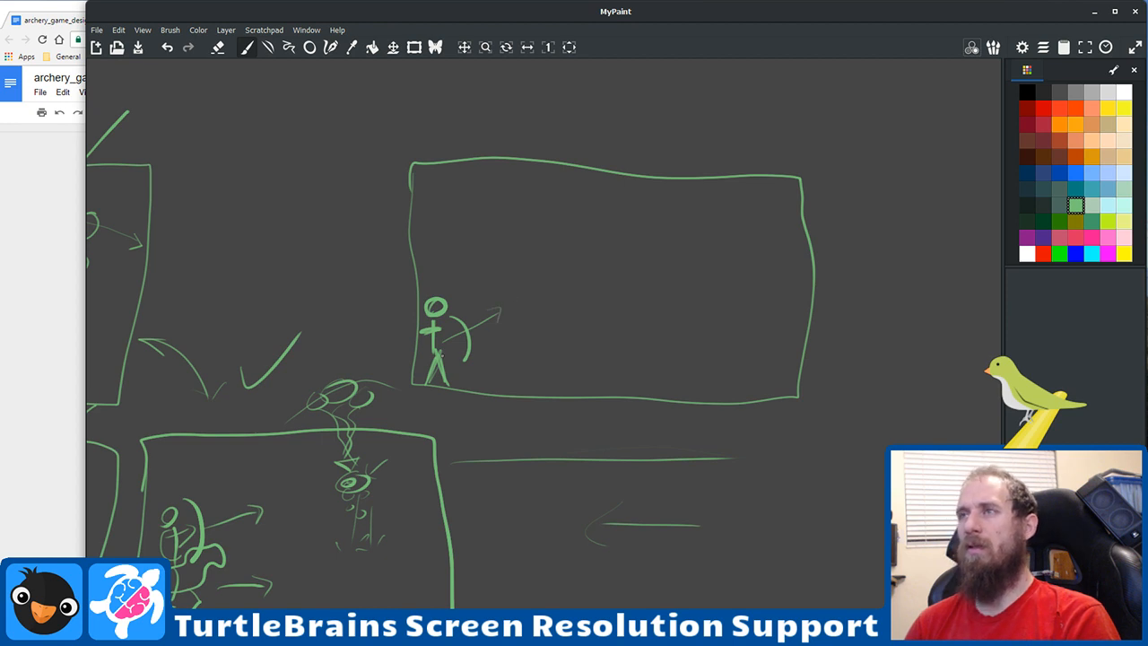
# Step: Sketch an arrow's arcing flight path over a tall pillar in the middle of the fourth frame
pyautogui.moveTo(581, 237); pyautogui.dragTo(620, 226)
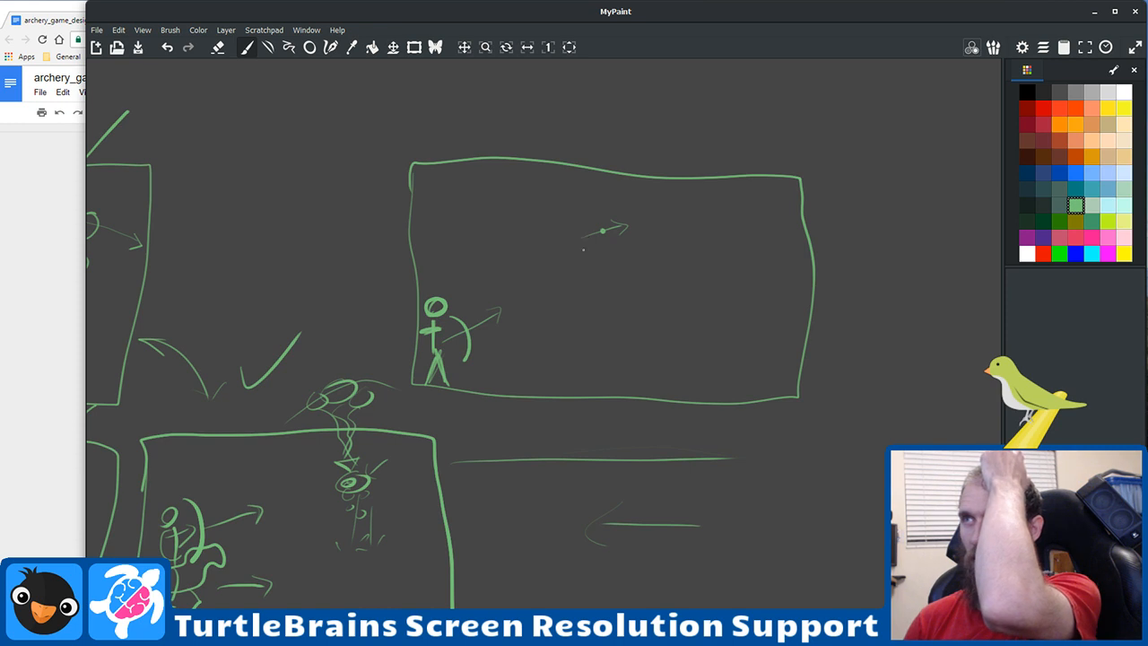
pyautogui.moveTo(589, 234)
pyautogui.mouseDown()
pyautogui.moveTo(574, 267)
pyautogui.moveTo(583, 255)
pyautogui.moveTo(658, 254)
pyautogui.moveTo(617, 292)
pyautogui.moveTo(618, 378)
pyautogui.mouseUp()
pyautogui.moveTo(625, 259)
pyautogui.mouseDown()
pyautogui.moveTo(641, 393)
pyautogui.moveTo(623, 357)
pyautogui.moveTo(620, 390)
pyautogui.mouseUp()
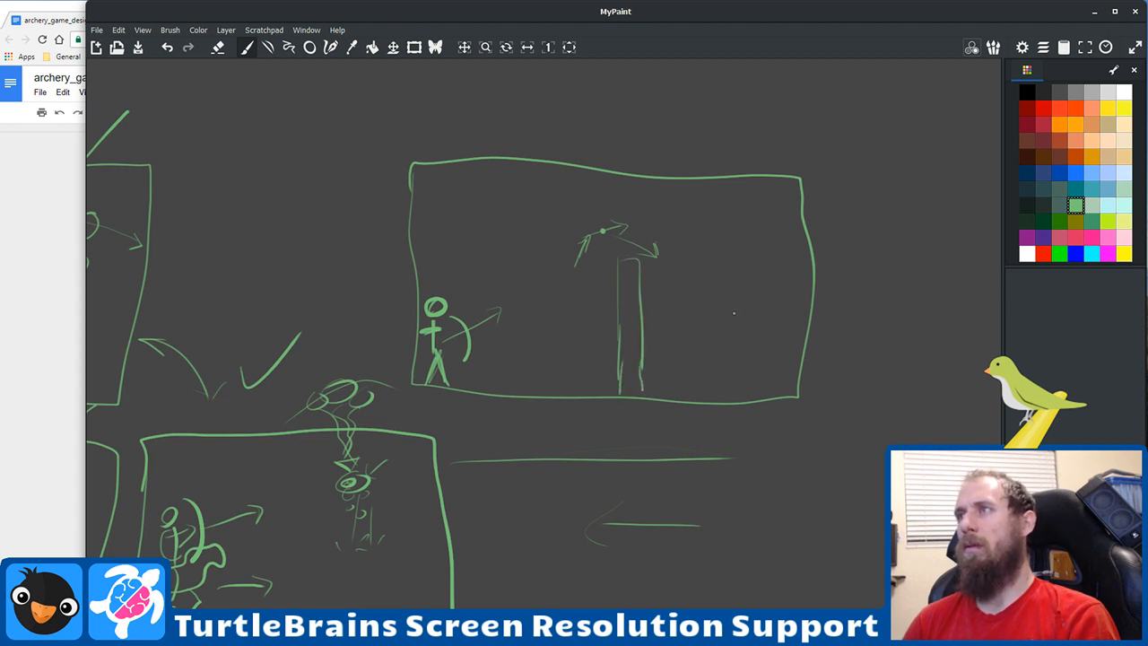
# Step: Sketch a vase-like target on a pedestal right of the pillar, and a small arrow pointing at the frame's upper-left corner
pyautogui.moveTo(727, 312)
pyautogui.mouseDown()
pyautogui.moveTo(724, 339)
pyautogui.moveTo(752, 330)
pyautogui.moveTo(735, 335)
pyautogui.moveTo(732, 322)
pyautogui.moveTo(733, 360)
pyautogui.mouseUp()
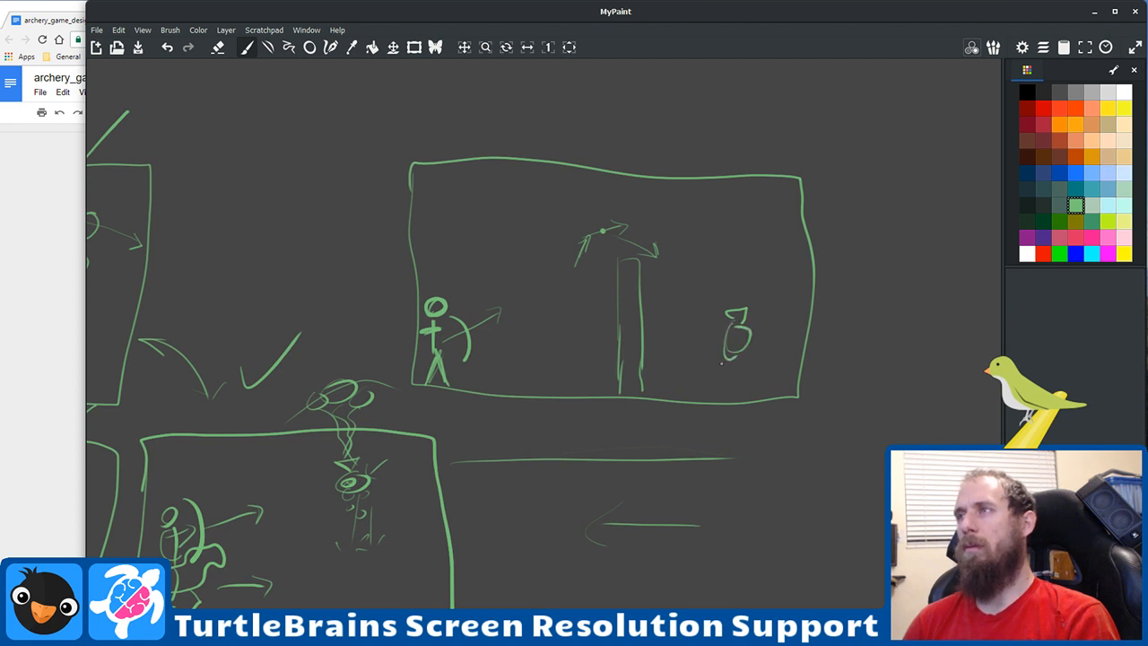
pyautogui.moveTo(719, 357)
pyautogui.mouseDown()
pyautogui.moveTo(752, 344)
pyautogui.moveTo(750, 385)
pyautogui.moveTo(721, 357)
pyautogui.moveTo(761, 390)
pyautogui.mouseUp()
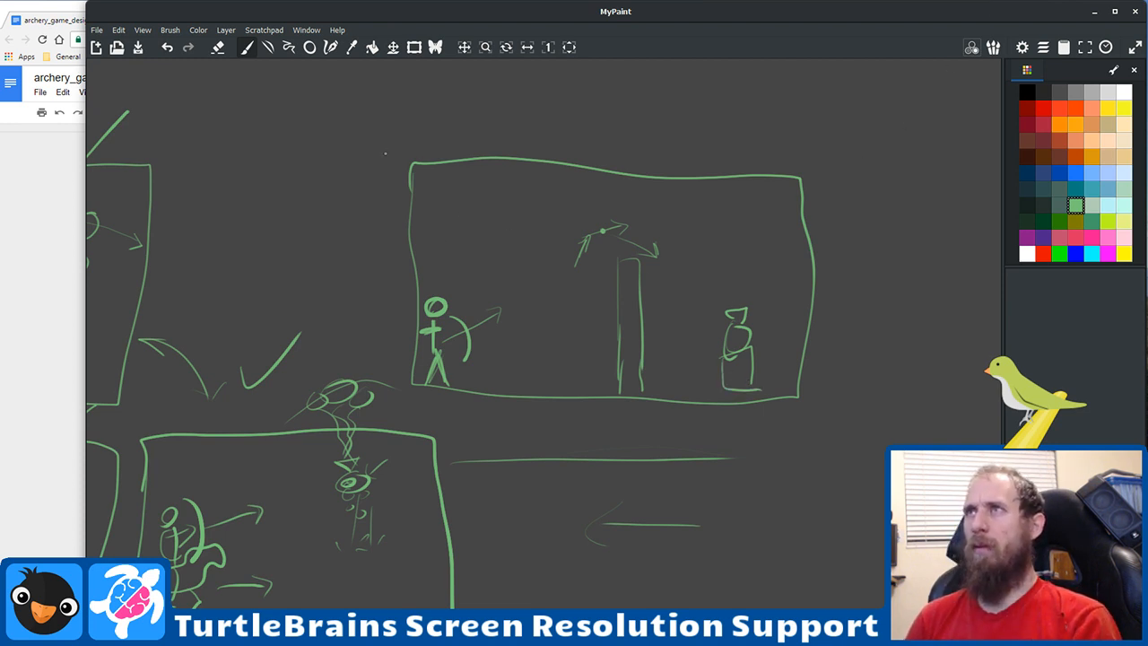
pyautogui.moveTo(385, 123); pyautogui.dragTo(406, 150)
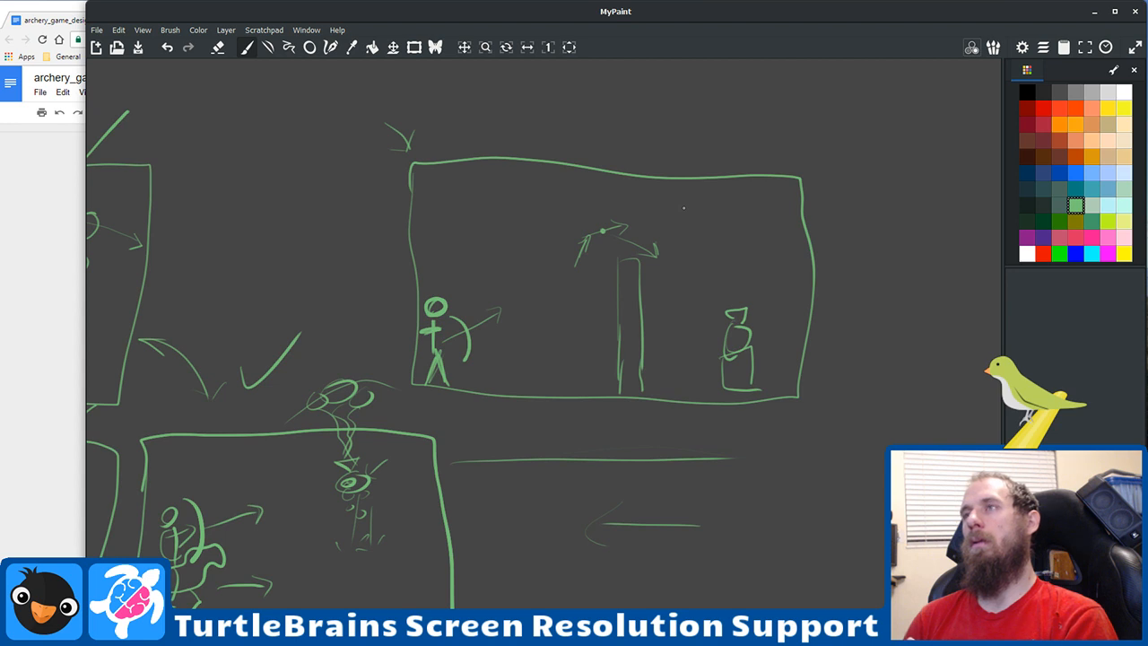
# Step: Sketch a small rectangle around the arrow's flight path above the pillar in the fourth frame
pyautogui.rightClick(679, 259)
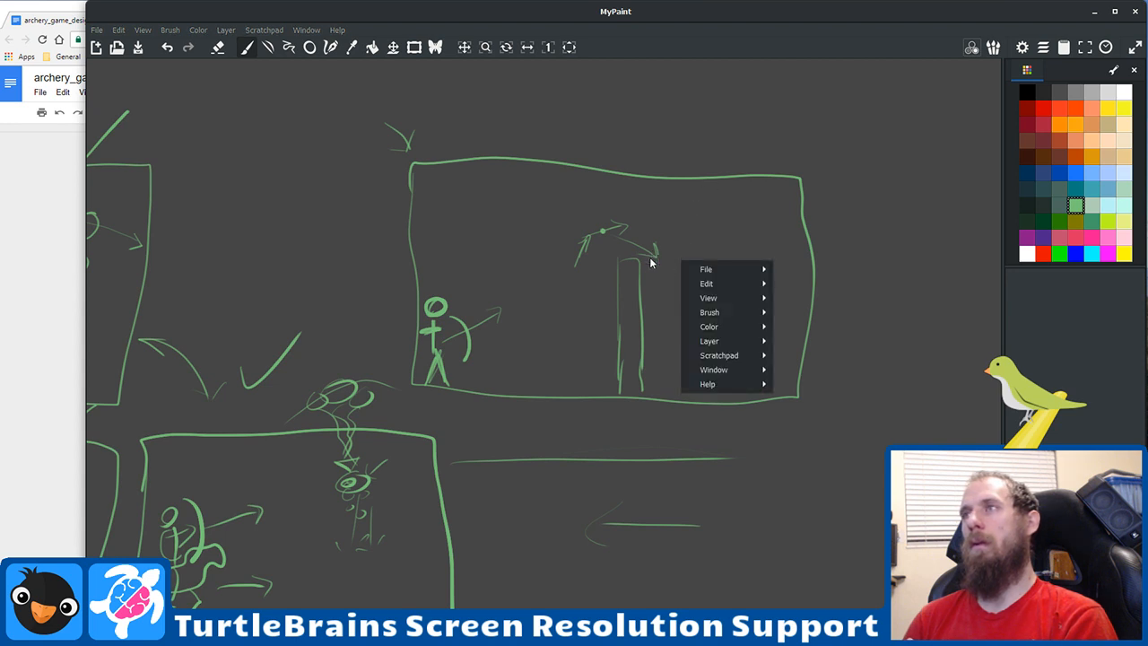
pyautogui.click(651, 260)
pyautogui.moveTo(792, 261)
pyautogui.mouseDown()
pyautogui.moveTo(666, 325)
pyautogui.moveTo(463, 325)
pyautogui.mouseUp()
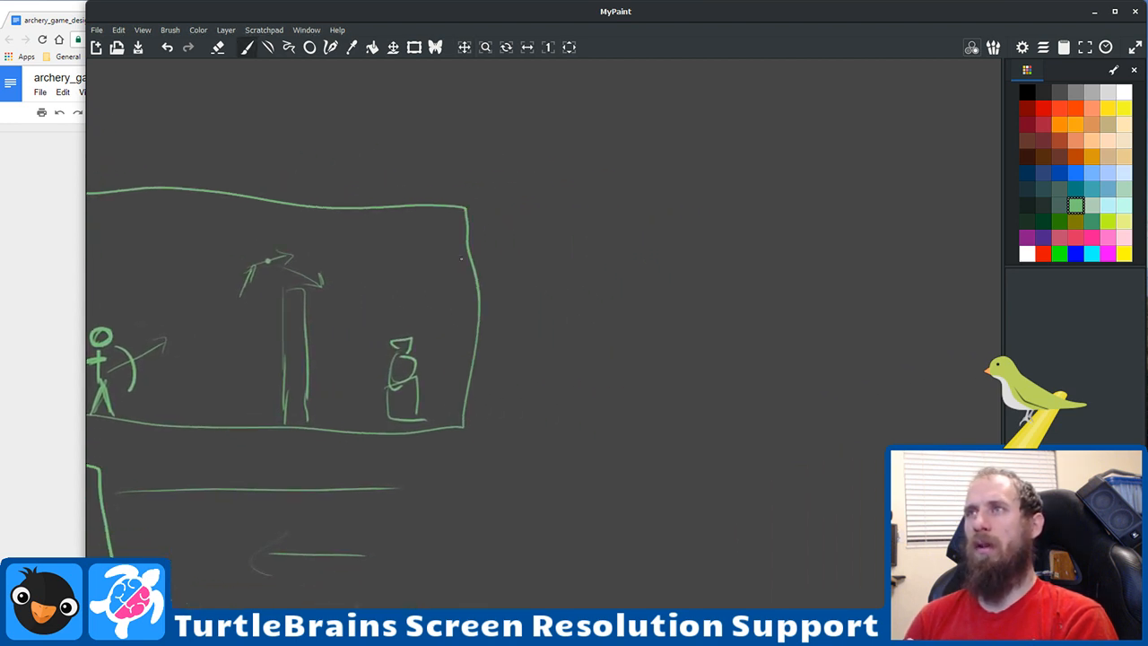
pyautogui.moveTo(569, 308); pyautogui.dragTo(628, 239)
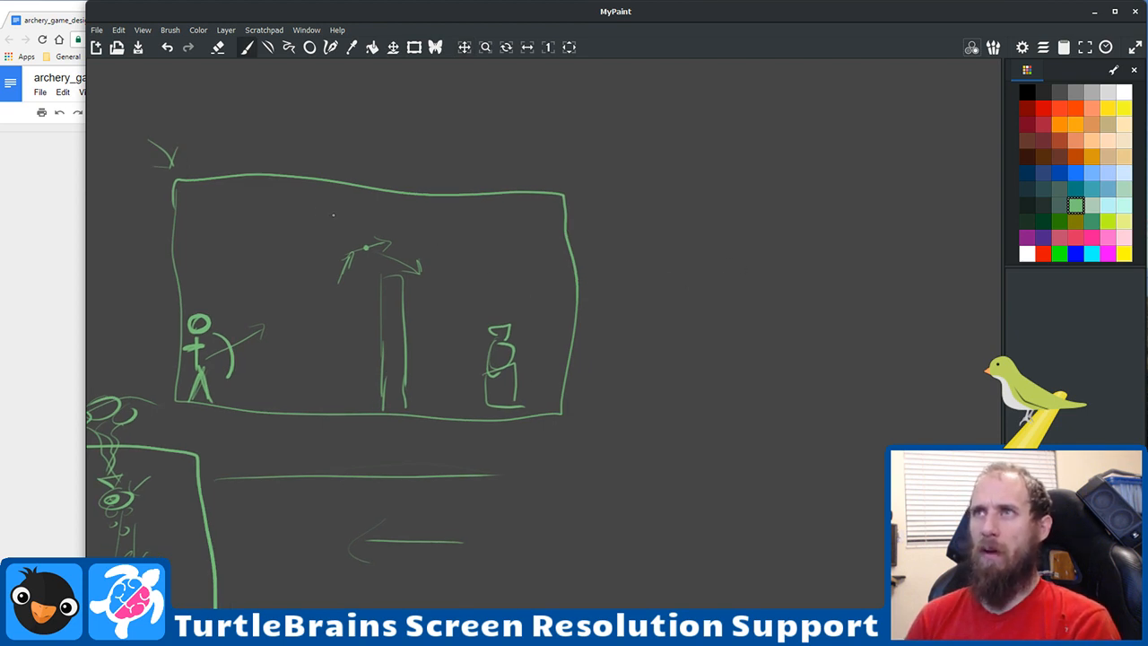
pyautogui.moveTo(332, 214)
pyautogui.mouseDown()
pyautogui.moveTo(329, 262)
pyautogui.moveTo(344, 275)
pyautogui.moveTo(422, 267)
pyautogui.moveTo(418, 217)
pyautogui.moveTo(345, 224)
pyautogui.moveTo(351, 215)
pyautogui.mouseUp()
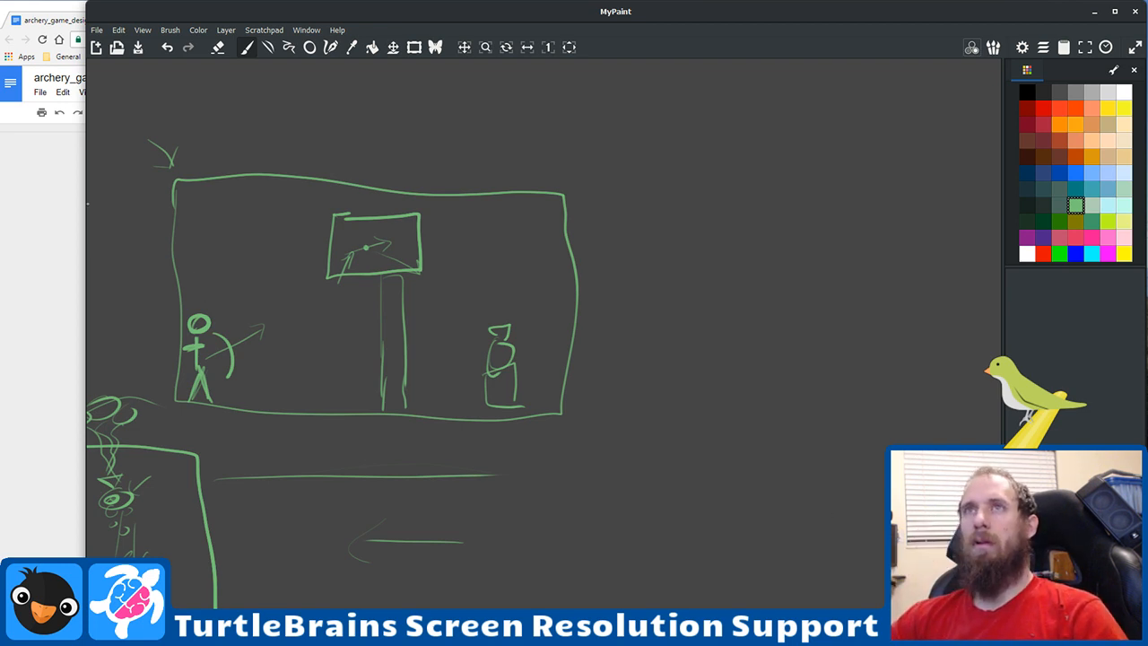
# Step: Switch to the Google Docs design document and replace the first placeholder feature with "Archer on the left,"
pyautogui.click(45, 193)
pyautogui.click(463, 290)
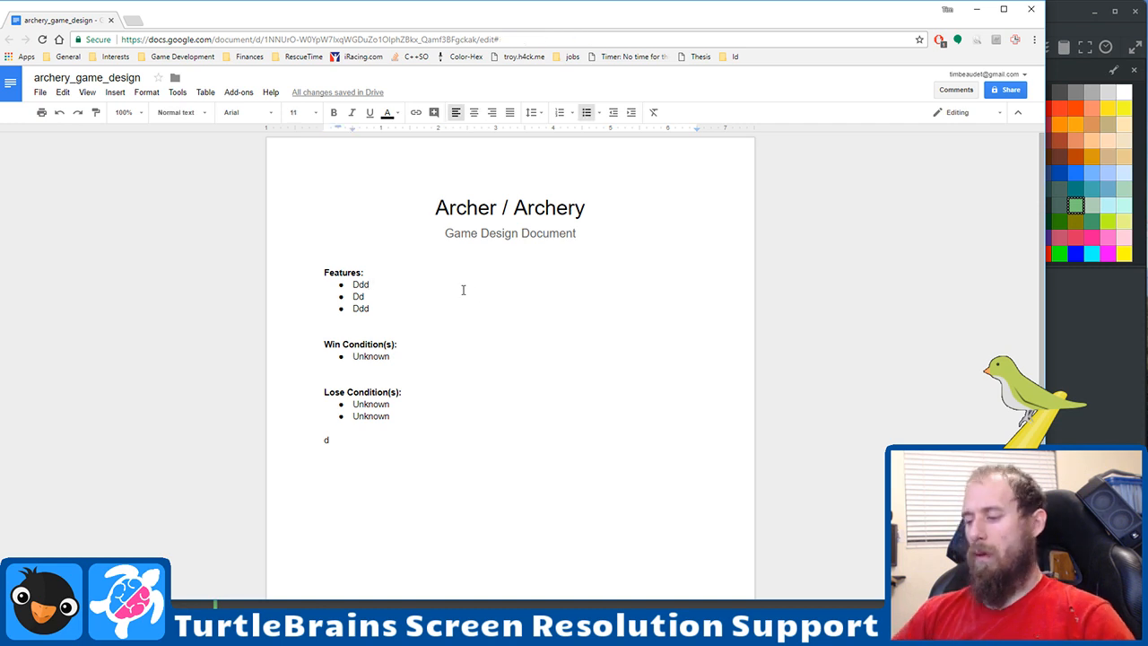
pyautogui.hotkey('shift', 'Home')
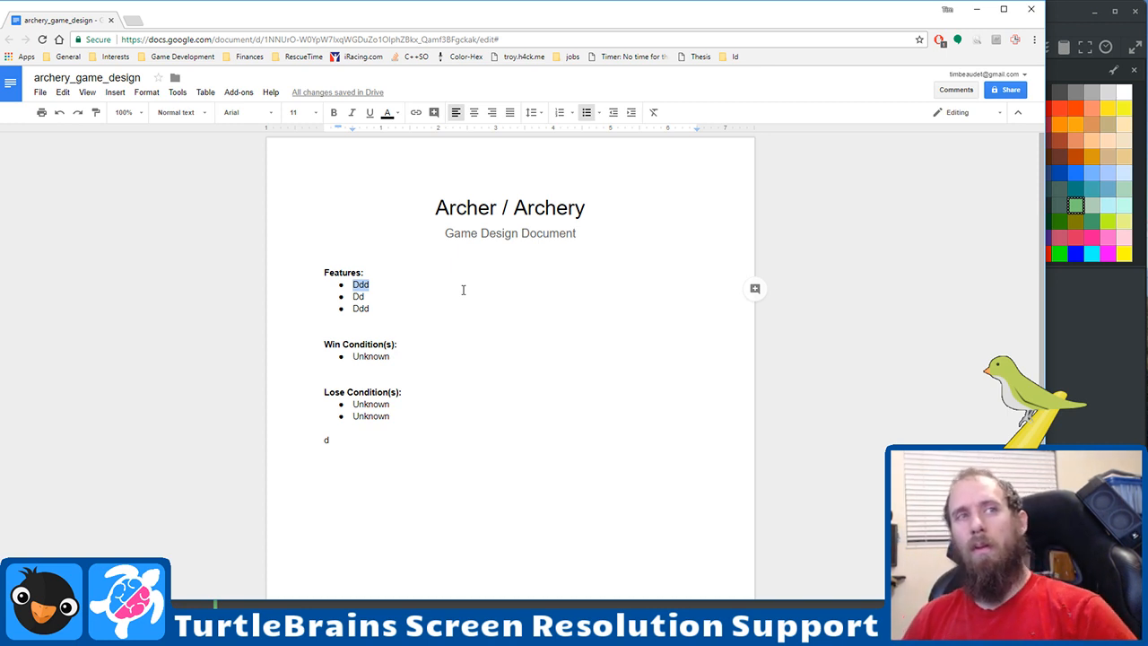
pyautogui.press('BackSpace')
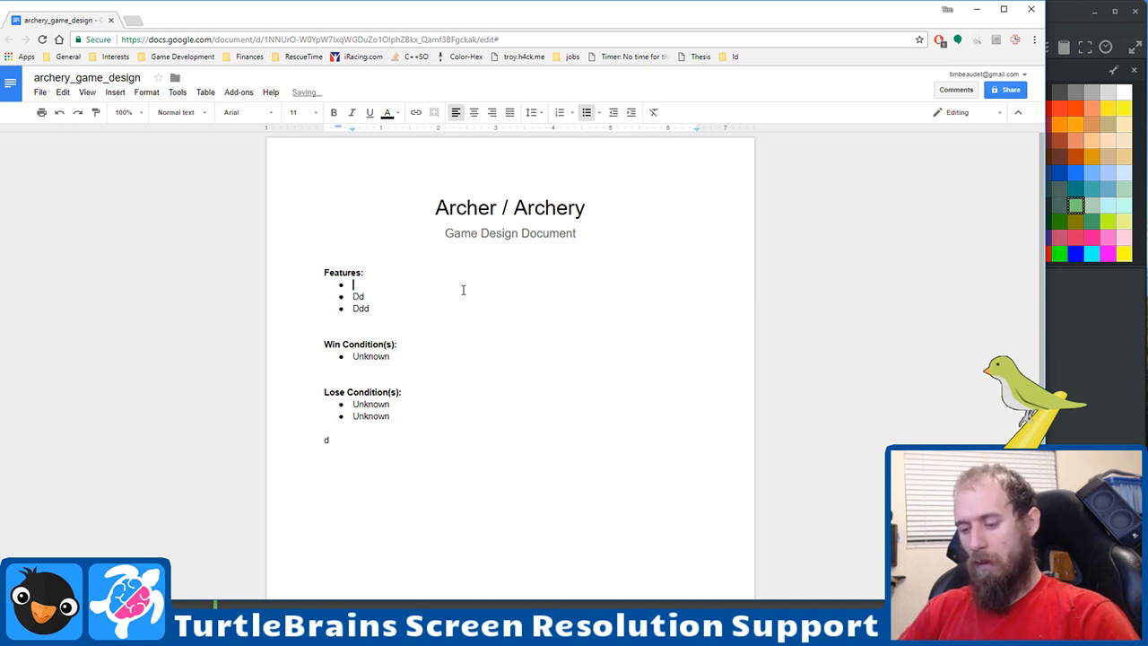
pyautogui.write('Archer ')
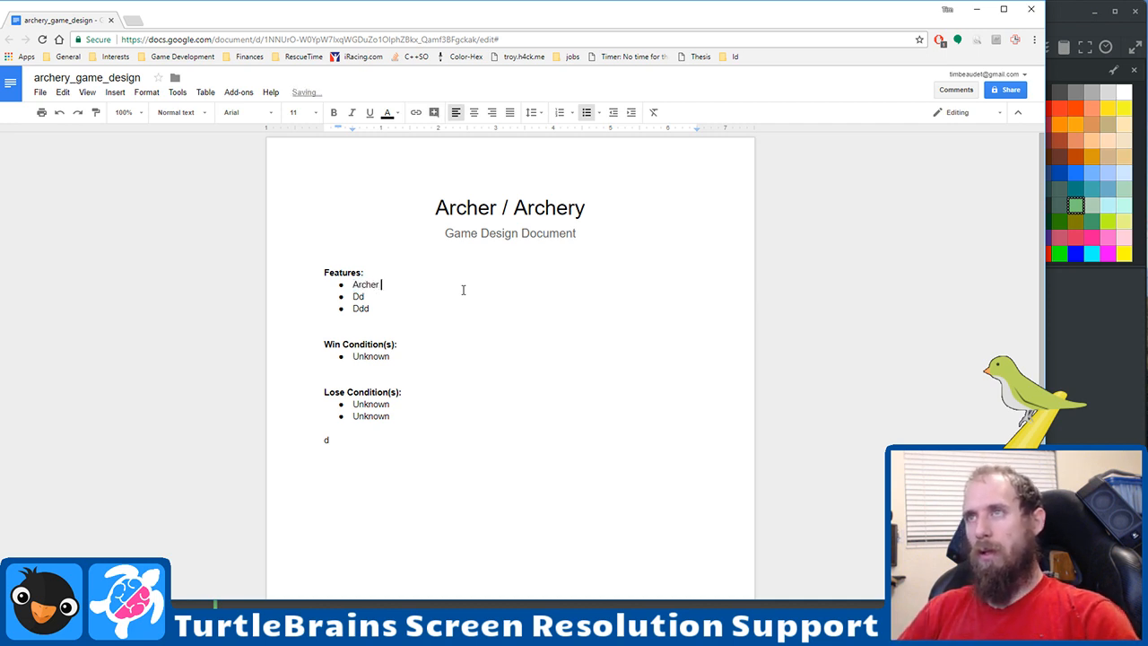
pyautogui.write('on the left')
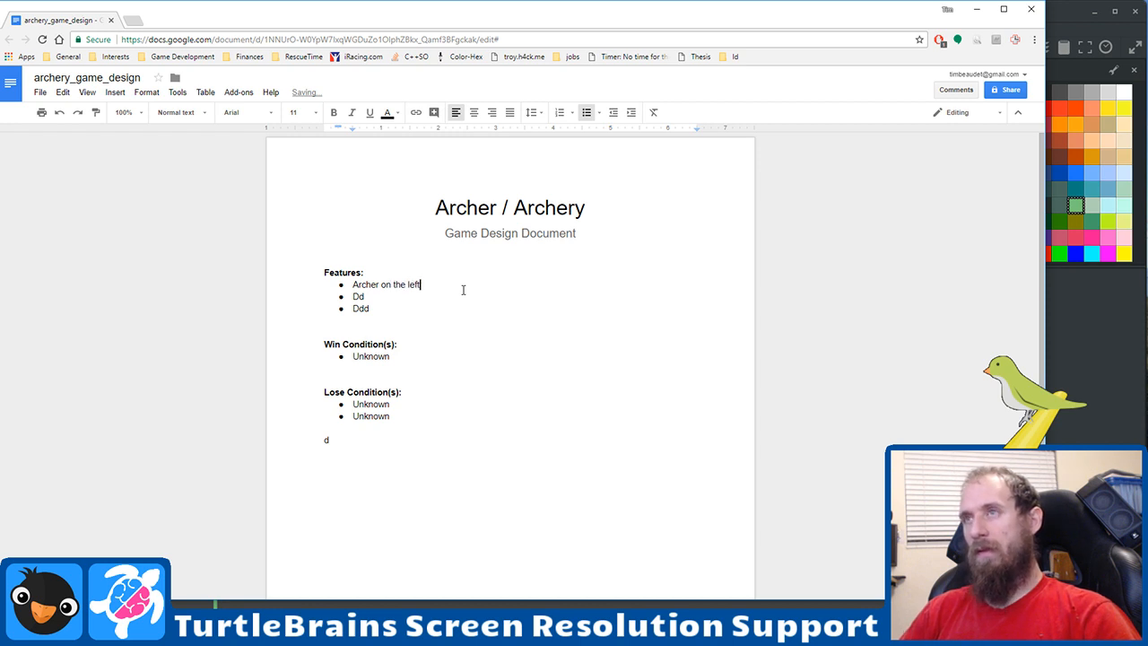
pyautogui.press('BackSpace')
pyautogui.write('.')
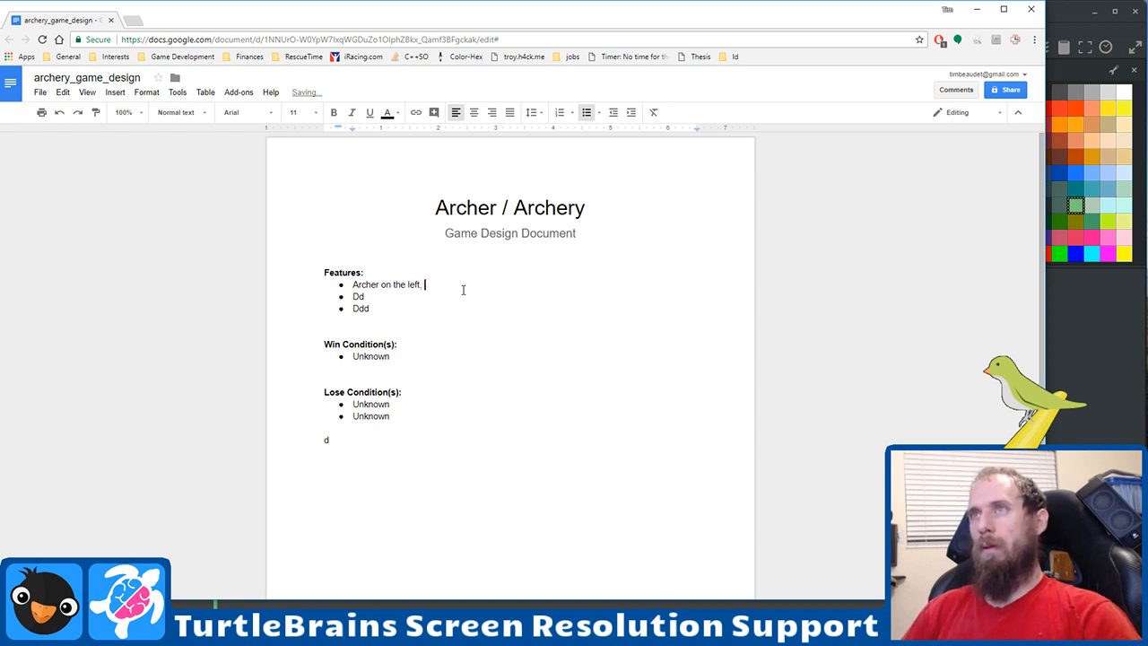
# Step: Replace "on the" with "in the bottom" in the archer feature bullet
pyautogui.hotkey('ctrl', 'Left')
pyautogui.hotkey('ctrl', 'Left')
pyautogui.hotkey('ctrl', 'shift', 'Left')
pyautogui.hotkey('ctrl', 'shift', 'Left')
pyautogui.write('in the ')
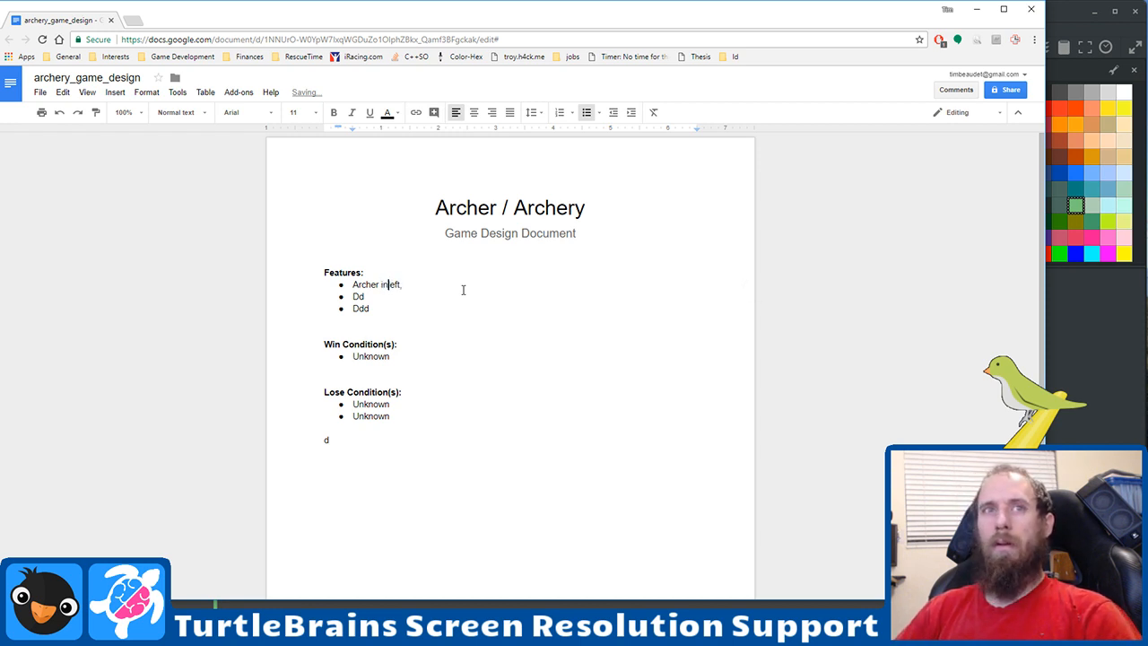
pyautogui.write('bottom')
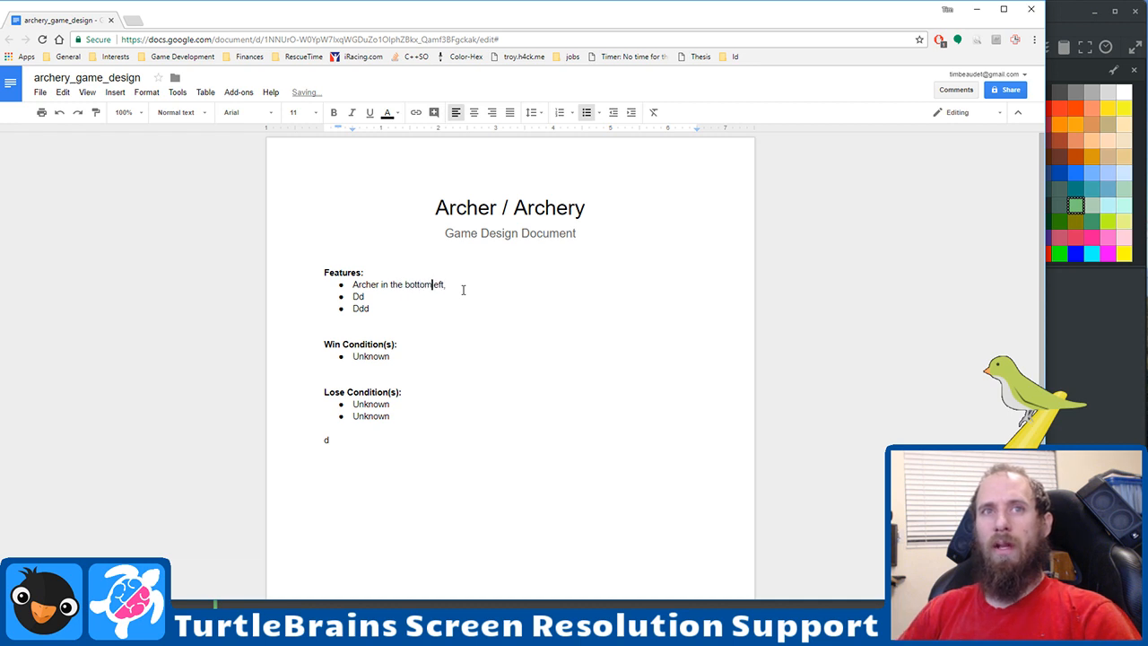
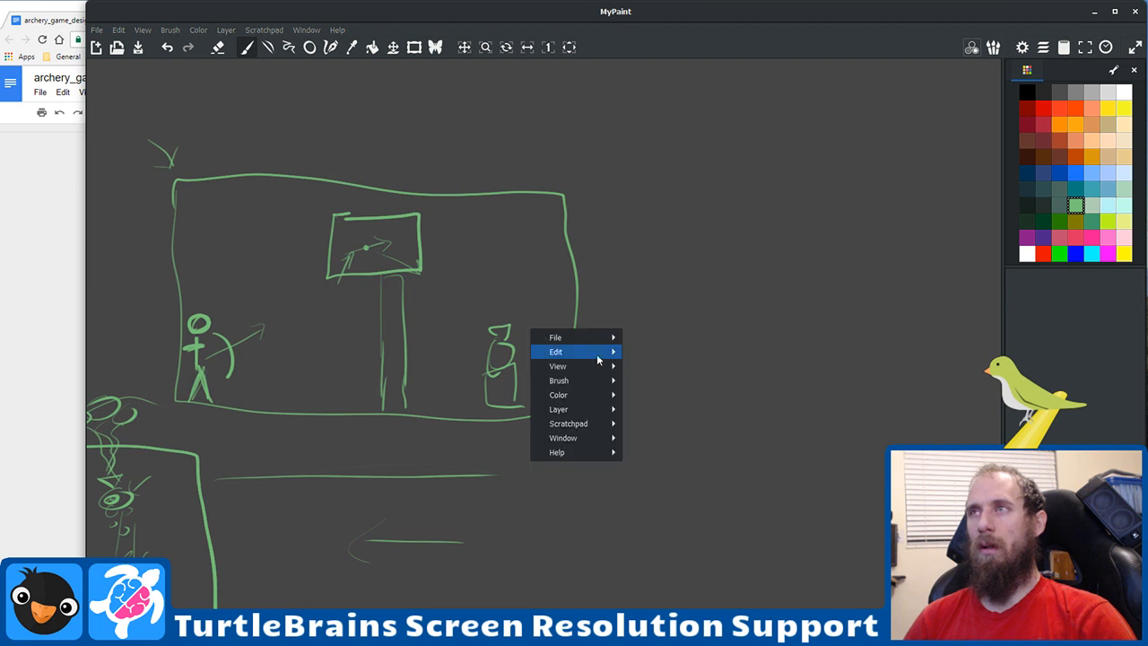
# Step: Switch back to MyPaint and sketch a diagonal double-headed arrow through the archer's bow in the fourth frame
pyautogui.click(628, 288)
pyautogui.moveTo(645, 303); pyautogui.dragTo(832, 451)
pyautogui.moveTo(465, 247); pyautogui.dragTo(527, 310)
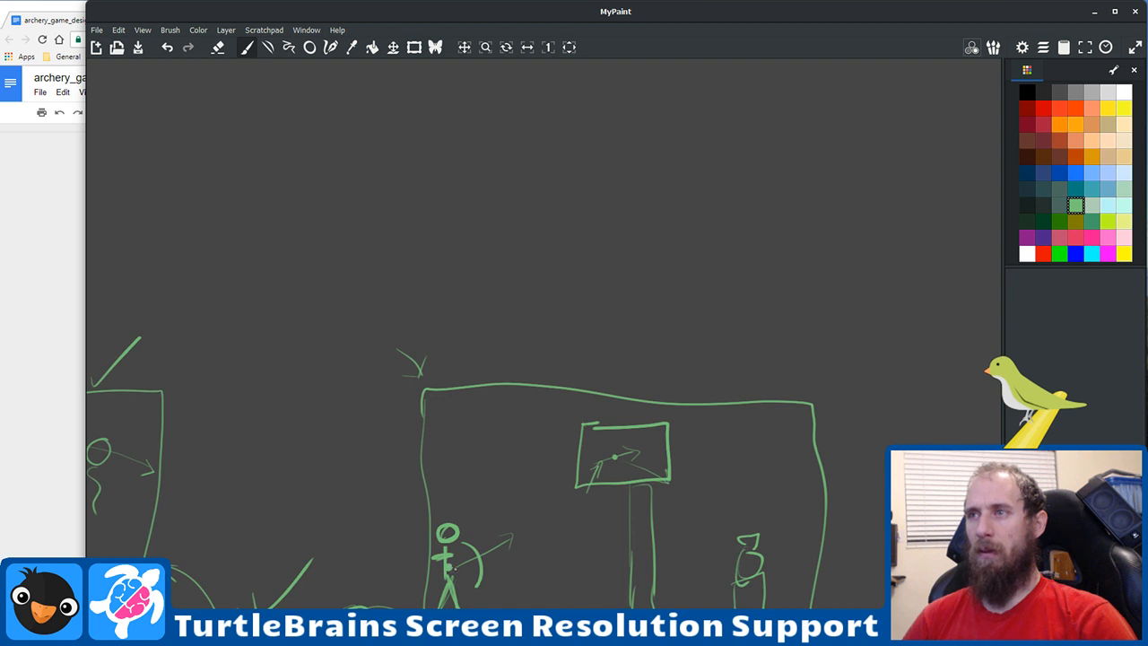
pyautogui.moveTo(474, 561); pyautogui.dragTo(414, 590)
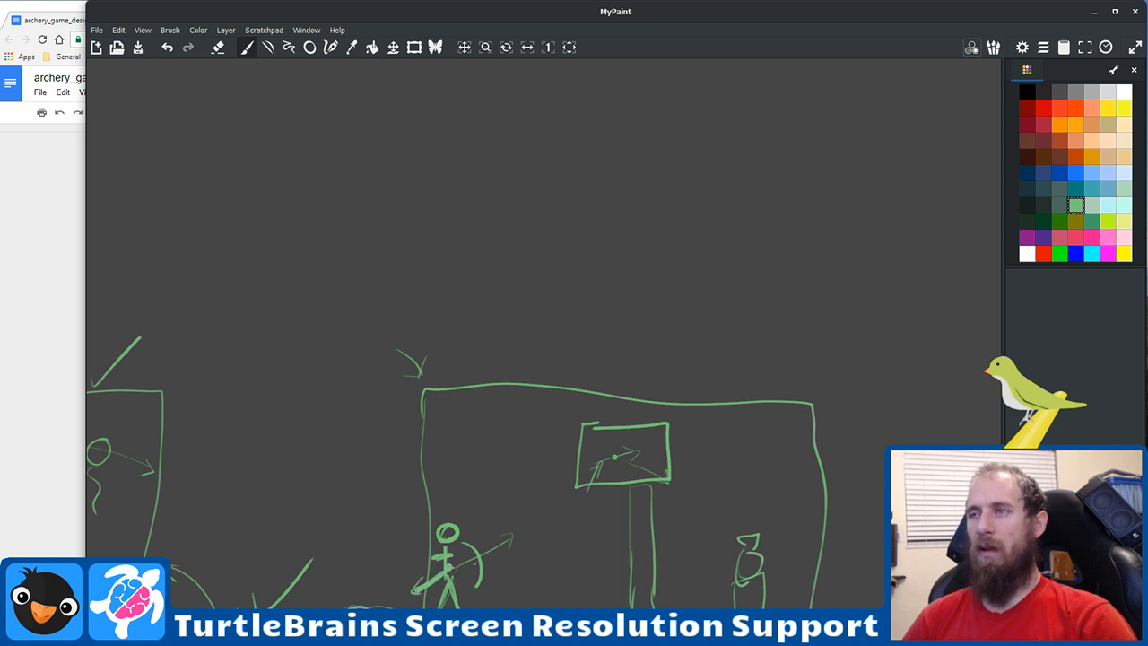
pyautogui.moveTo(475, 558)
pyautogui.mouseDown()
pyautogui.moveTo(531, 529)
pyautogui.moveTo(515, 547)
pyautogui.mouseUp()
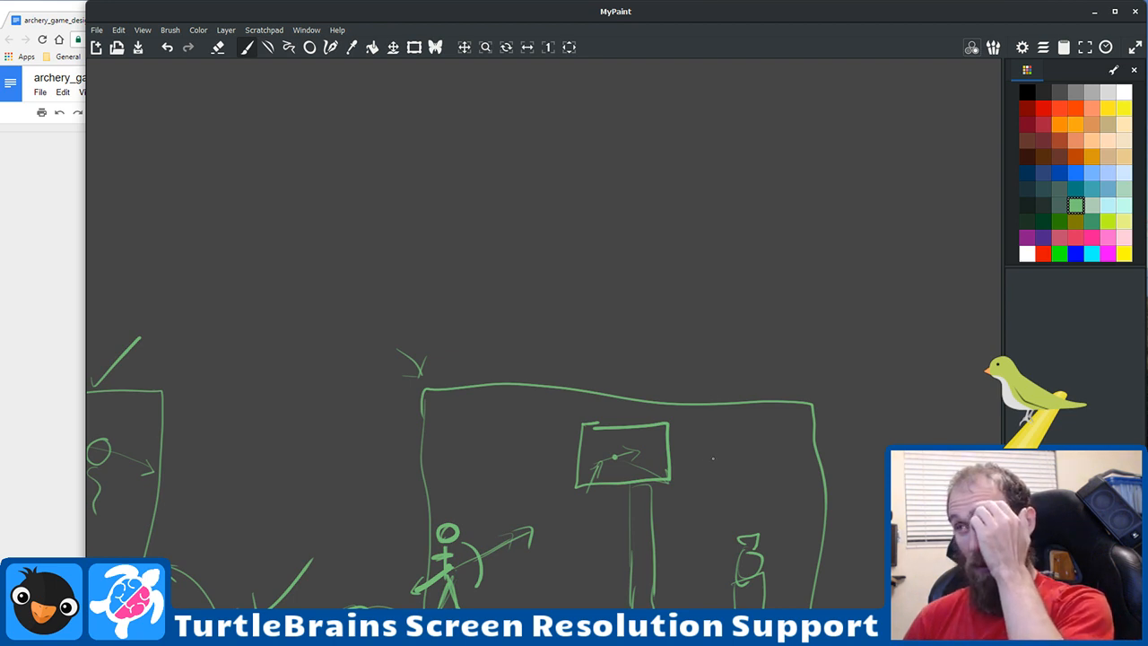
# Step: Sketch a fifth wide game screen frame above the fourth one, with a stick-figure archer in its lower-left area
pyautogui.moveTo(430, 150)
pyautogui.mouseDown()
pyautogui.moveTo(412, 291)
pyautogui.moveTo(791, 328)
pyautogui.moveTo(807, 304)
pyautogui.moveTo(818, 187)
pyautogui.moveTo(802, 103)
pyautogui.moveTo(468, 114)
pyautogui.moveTo(441, 125)
pyautogui.moveTo(431, 163)
pyautogui.mouseUp()
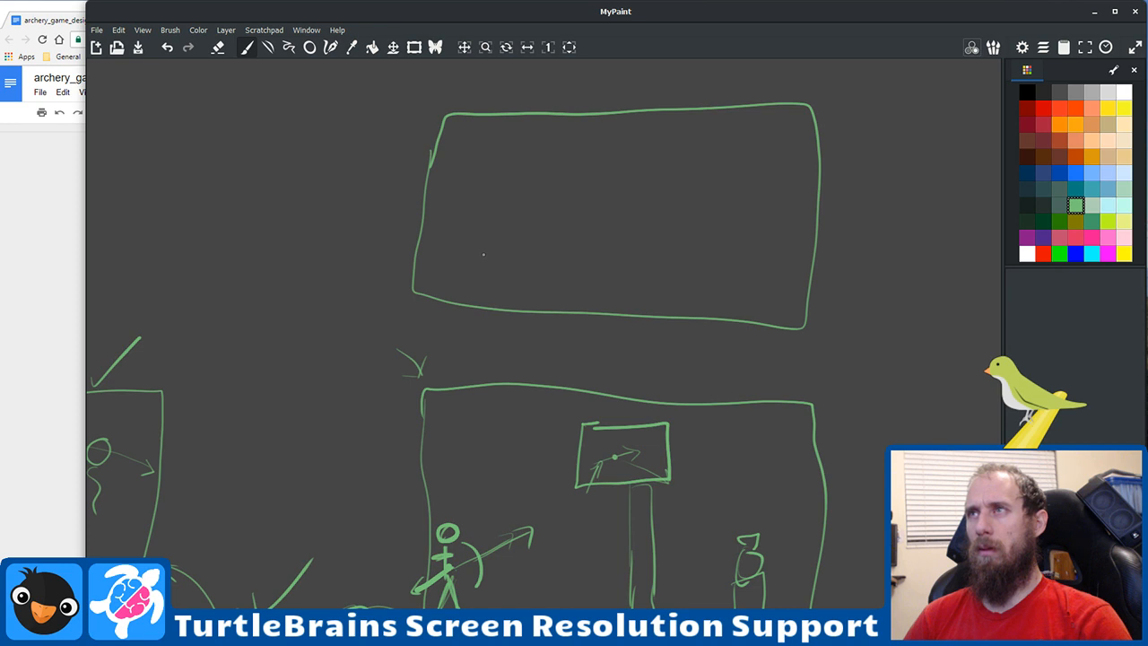
pyautogui.moveTo(472, 278)
pyautogui.mouseDown()
pyautogui.moveTo(483, 259)
pyautogui.moveTo(491, 278)
pyautogui.moveTo(489, 237)
pyautogui.mouseUp()
pyautogui.moveTo(479, 248)
pyautogui.mouseDown()
pyautogui.moveTo(496, 231)
pyautogui.moveTo(461, 276)
pyautogui.mouseUp()
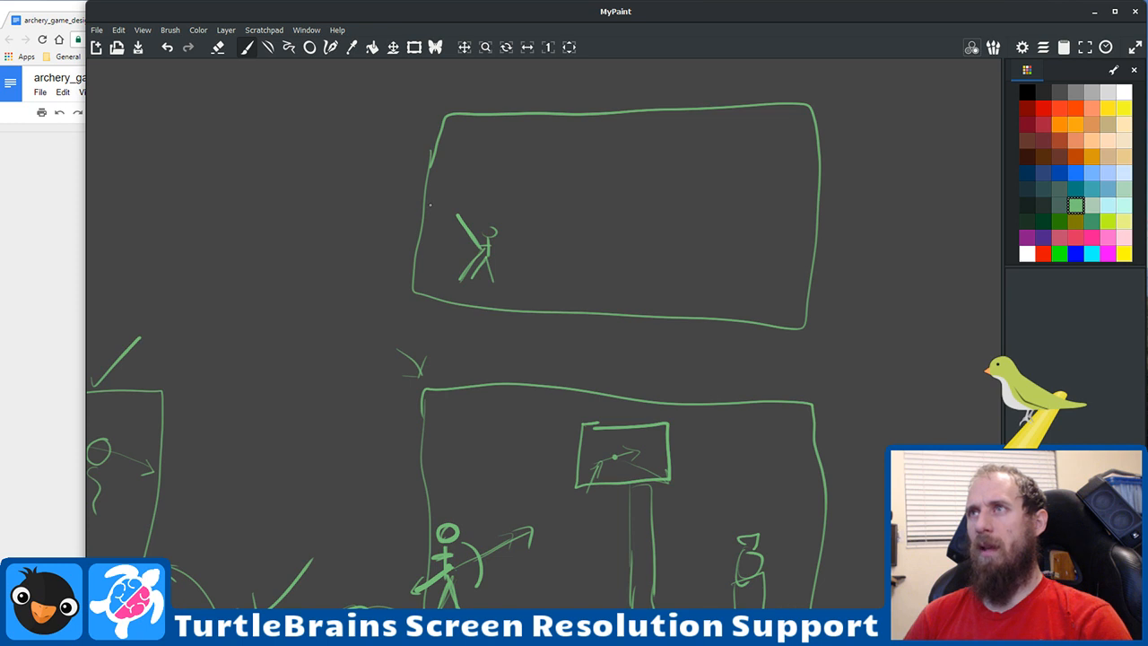
# Step: Sketch a bracket over the new archer, an arrow toward the frame's left edge, and an aiming arrow up to the right
pyautogui.moveTo(430, 206)
pyautogui.mouseDown()
pyautogui.moveTo(434, 194)
pyautogui.moveTo(497, 199)
pyautogui.moveTo(496, 219)
pyautogui.moveTo(444, 244)
pyautogui.moveTo(420, 242)
pyautogui.moveTo(430, 256)
pyautogui.mouseUp()
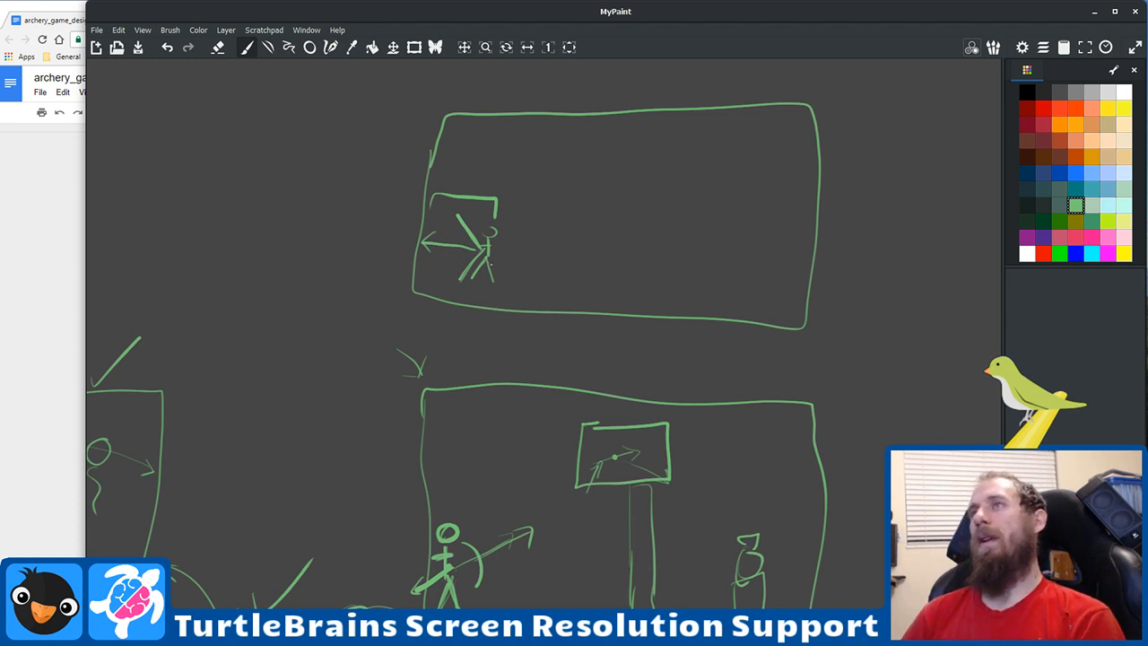
pyautogui.moveTo(502, 251)
pyautogui.mouseDown()
pyautogui.moveTo(554, 219)
pyautogui.moveTo(545, 212)
pyautogui.moveTo(565, 232)
pyautogui.mouseUp()
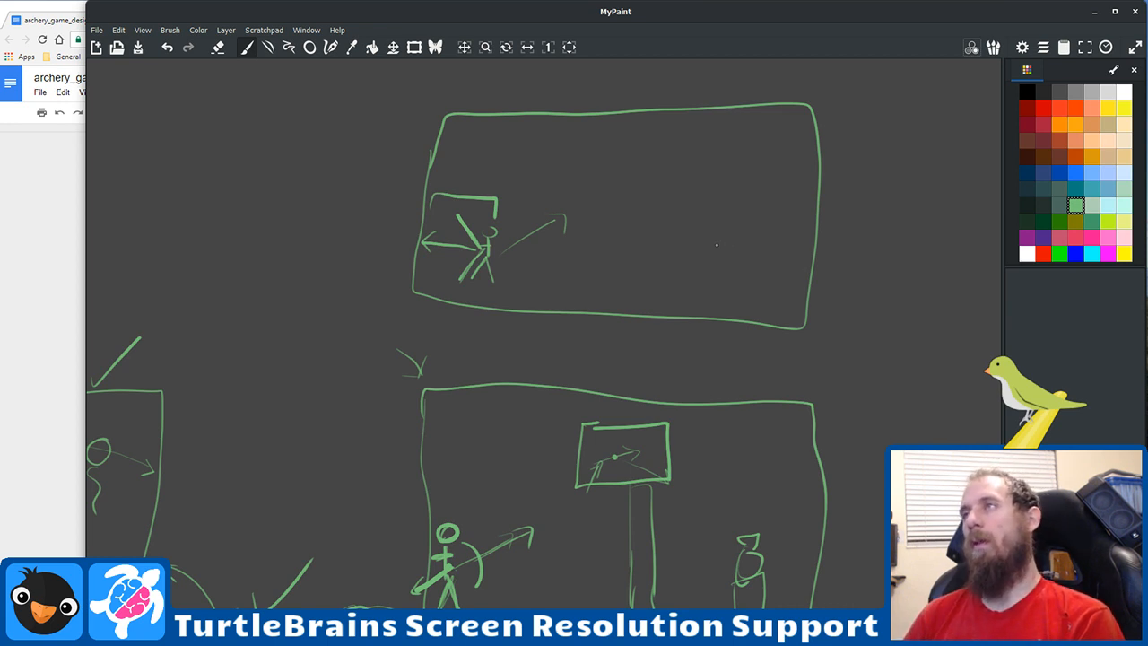
pyautogui.moveTo(878, 400); pyautogui.dragTo(739, 450)
pyautogui.rightClick(732, 472)
pyautogui.click(716, 482)
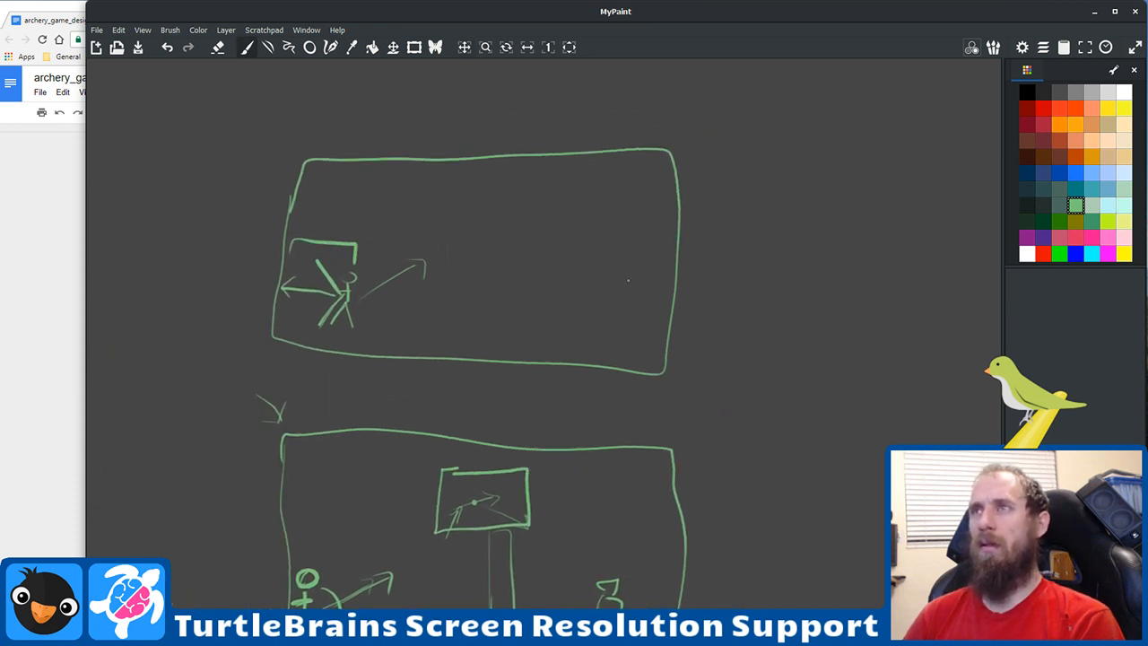
pyautogui.moveTo(485, 262)
pyautogui.mouseDown()
pyautogui.moveTo(488, 275)
pyautogui.moveTo(499, 266)
pyautogui.mouseUp()
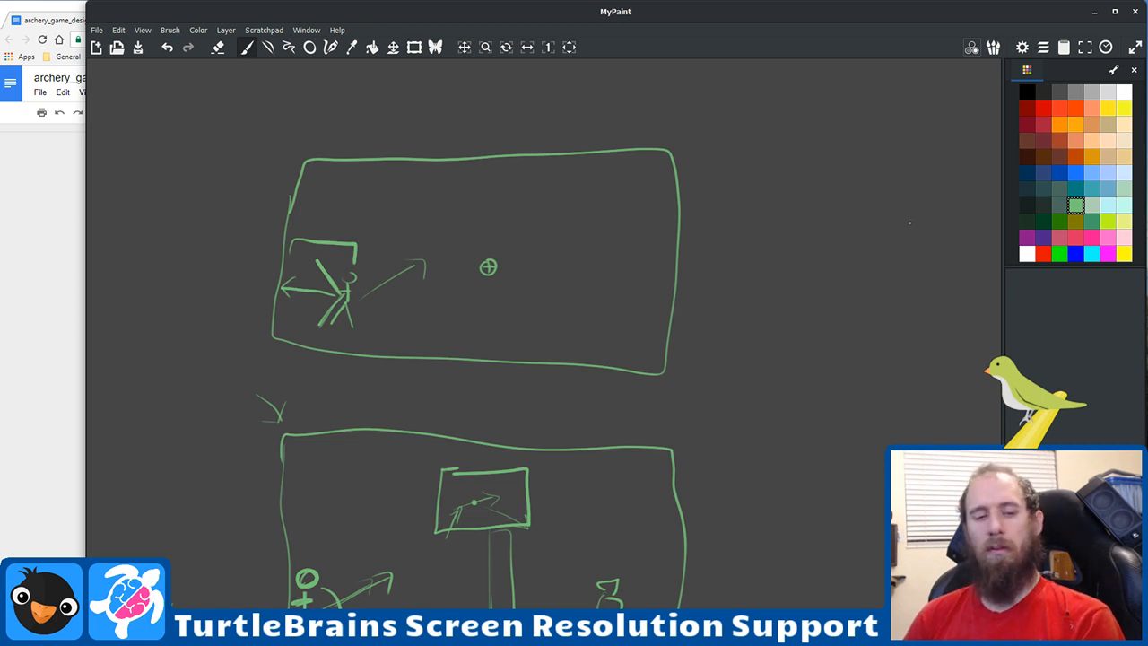
pyautogui.hotkey('ctrl', 'z')
pyautogui.hotkey('ctrl', 'z')
pyautogui.hotkey('ctrl', 'z')
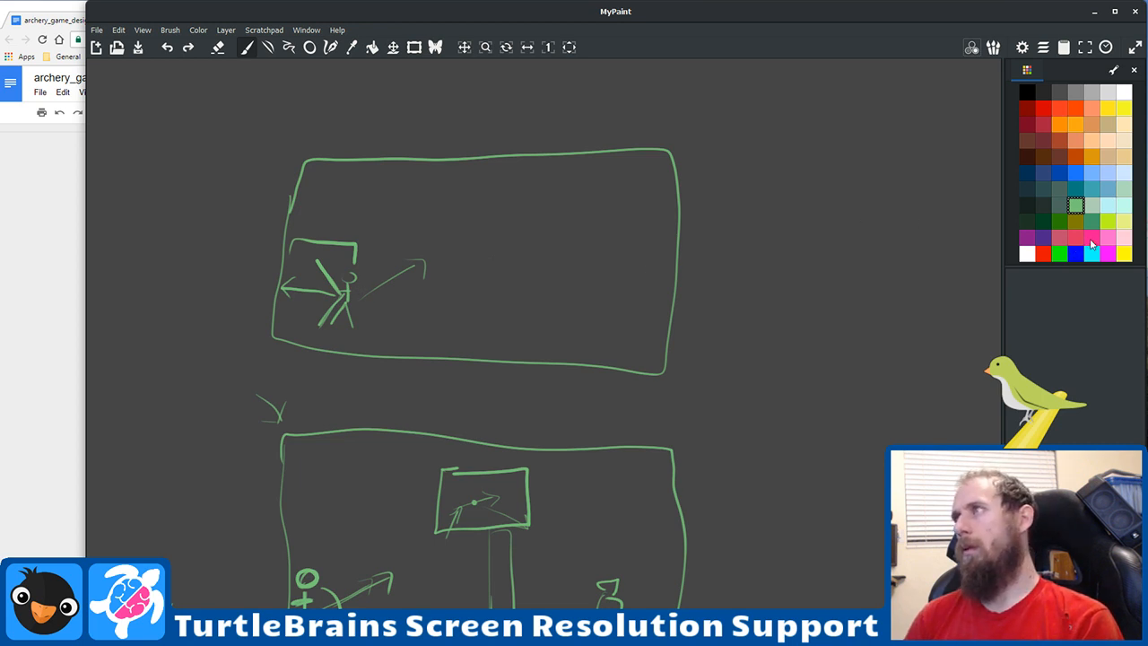
# Step: In light pink, sketch a crosshair in the middle of the fifth frame and a bow on the archer with a dashed path through the crosshair
pyautogui.click(1108, 240)
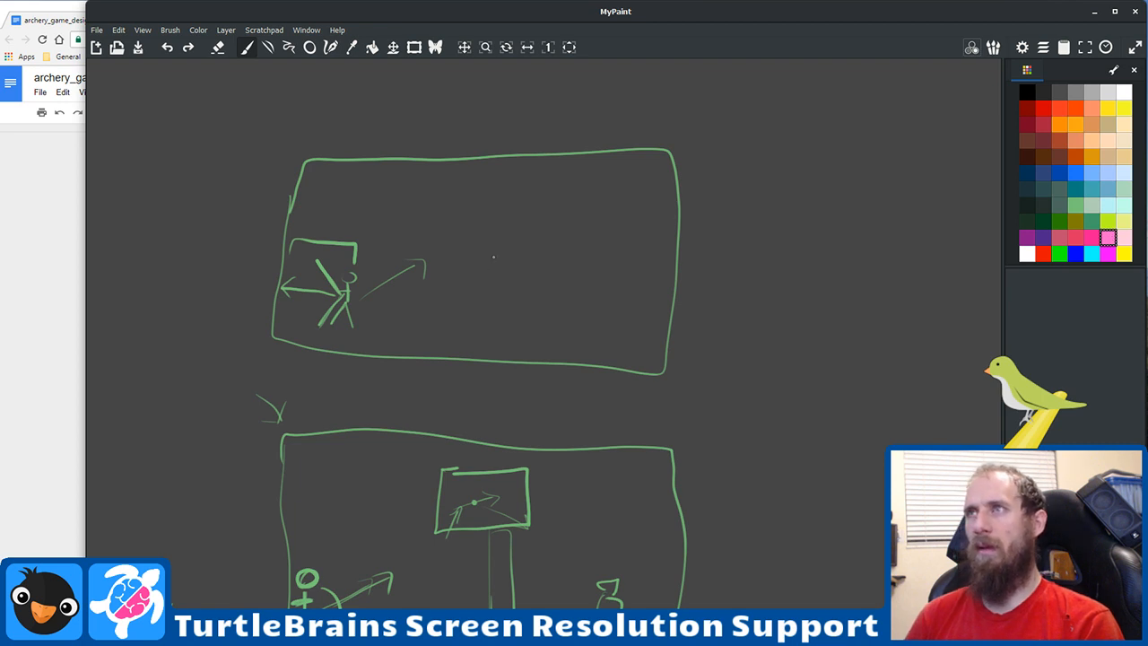
pyautogui.moveTo(499, 253)
pyautogui.mouseDown()
pyautogui.moveTo(502, 270)
pyautogui.moveTo(507, 260)
pyautogui.mouseUp()
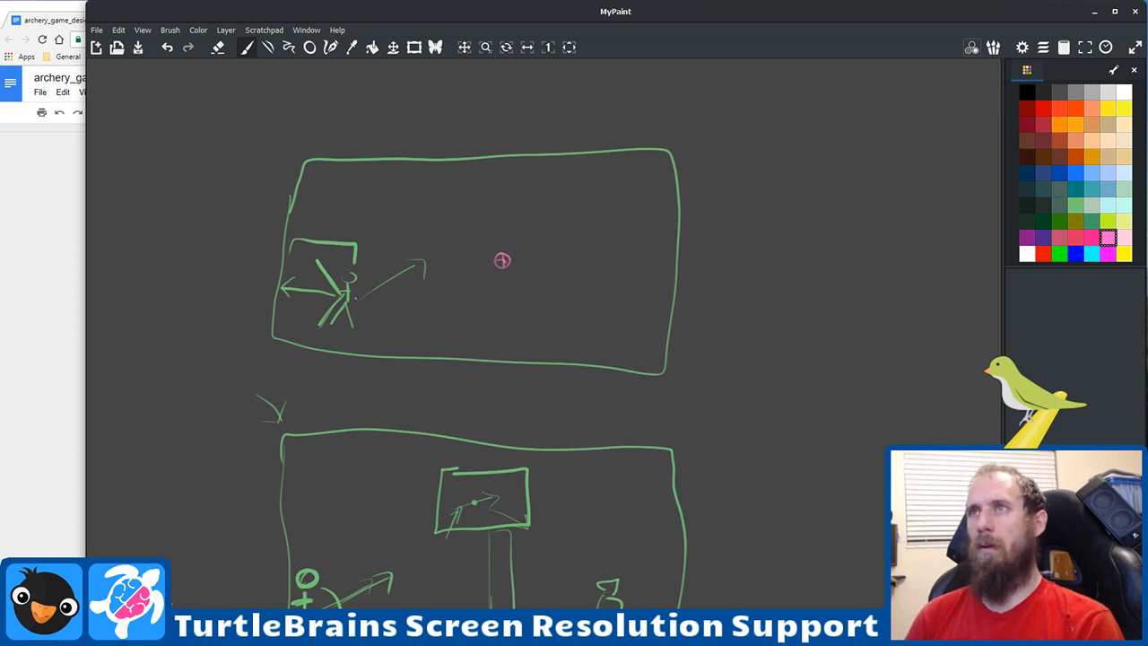
pyautogui.moveTo(366, 298)
pyautogui.mouseDown()
pyautogui.moveTo(387, 287)
pyautogui.moveTo(373, 319)
pyautogui.mouseUp()
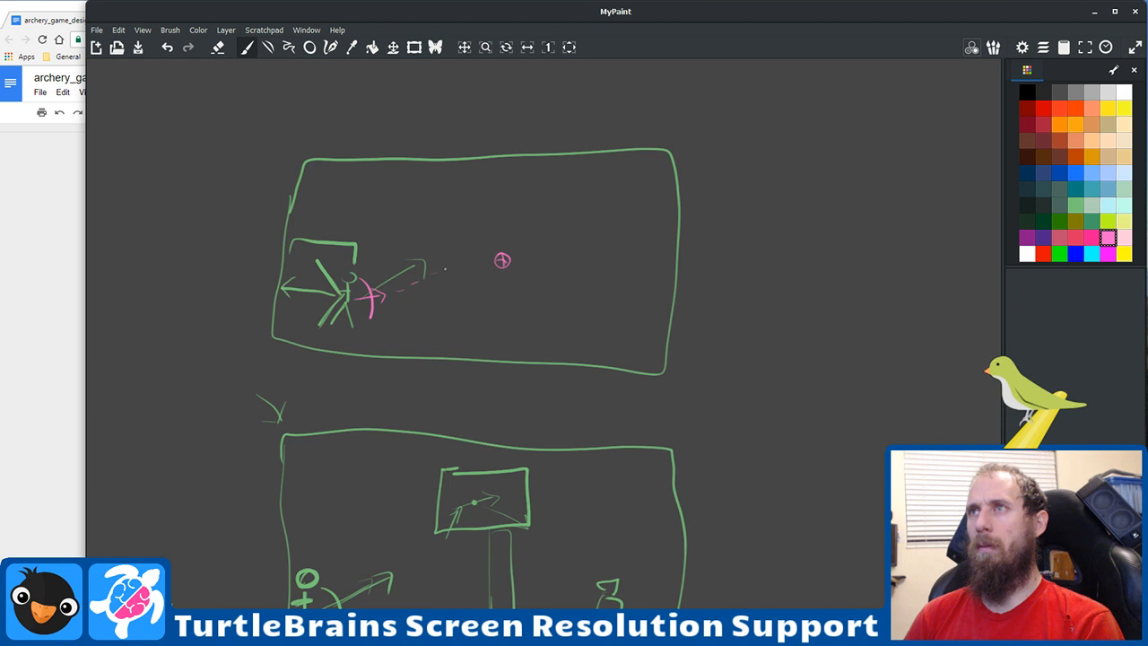
pyautogui.moveTo(474, 262); pyautogui.dragTo(485, 260)
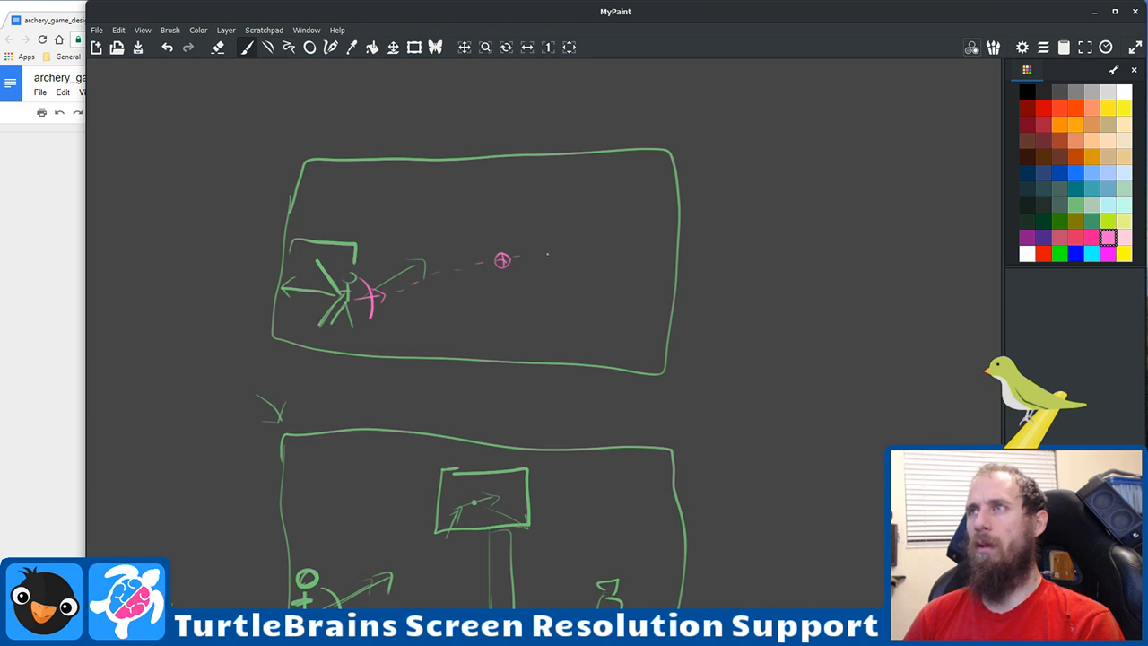
# Step: Sketch a second crosshair with its own dashed path above the first, topped by a horizontal double-headed arrow
pyautogui.moveTo(588, 258)
pyautogui.mouseDown()
pyautogui.moveTo(600, 259)
pyautogui.moveTo(555, 252)
pyautogui.mouseUp()
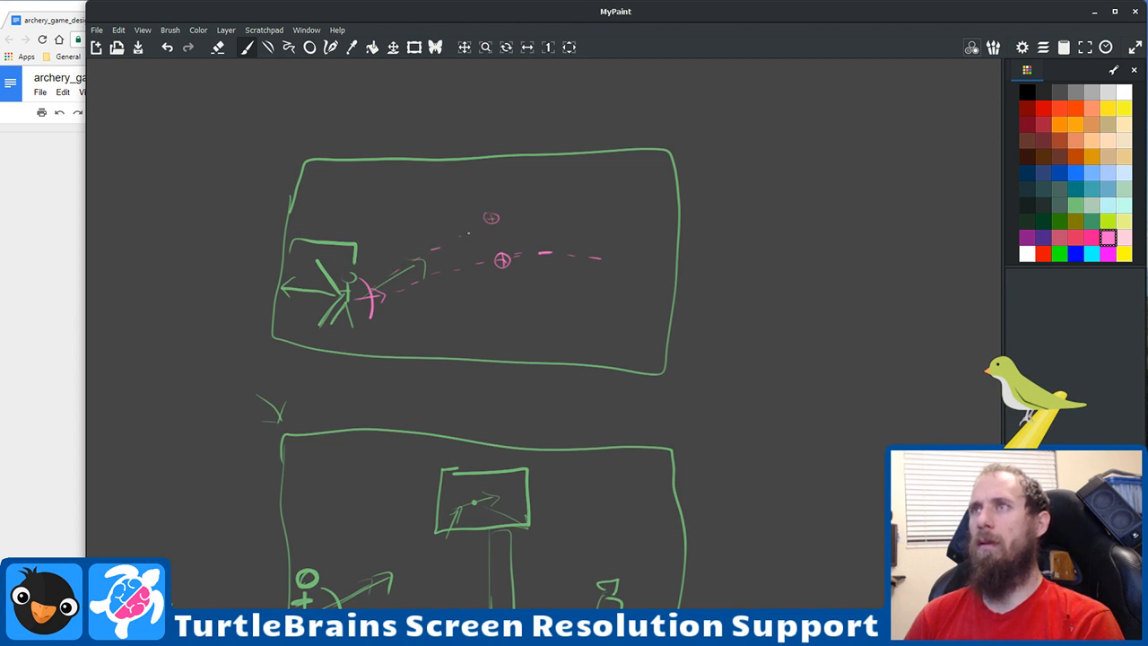
pyautogui.moveTo(542, 212); pyautogui.dragTo(557, 211)
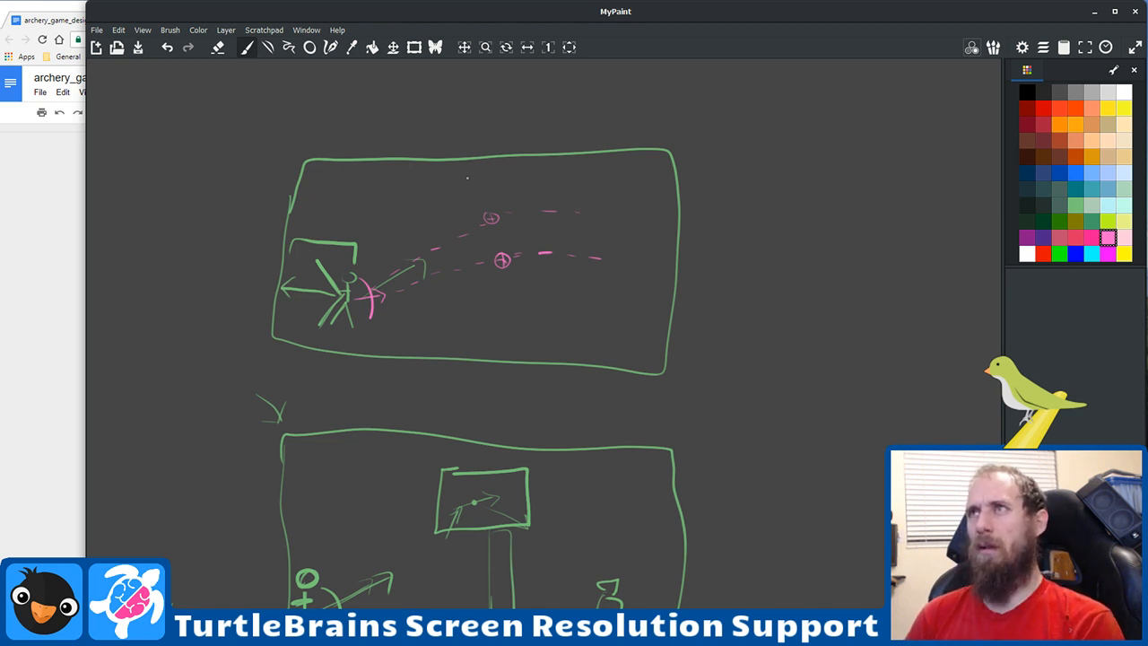
pyautogui.moveTo(466, 177); pyautogui.dragTo(514, 176)
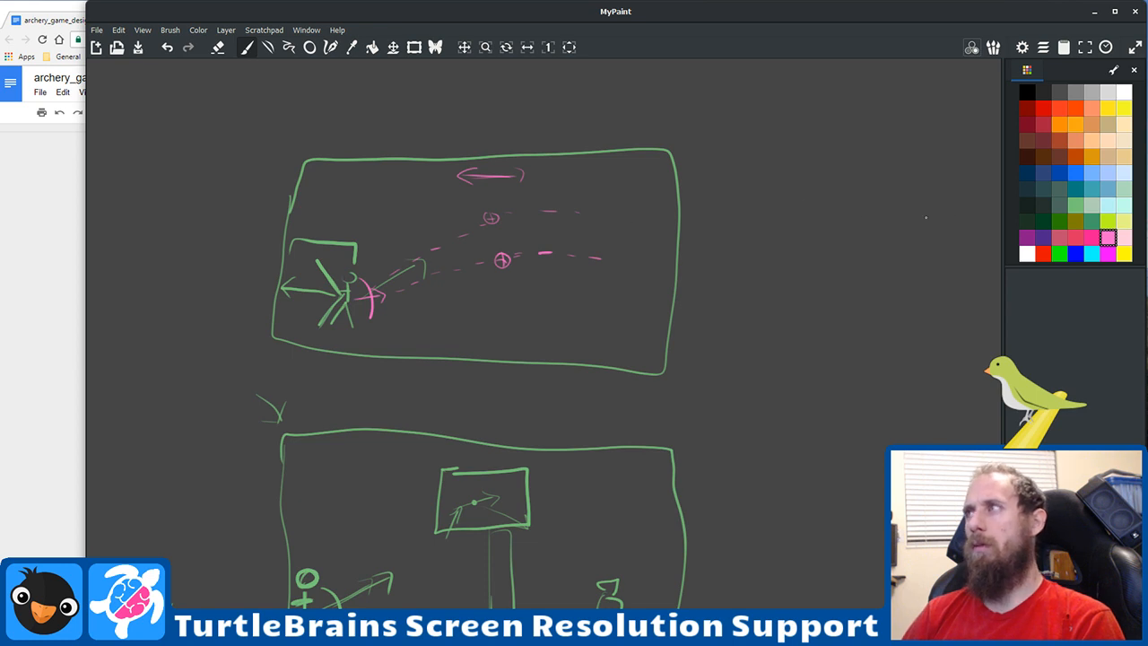
# Step: In green, sketch extra pull-back strokes behind the fifth frame's archer and a dashed path above the pink ones
pyautogui.click(1074, 206)
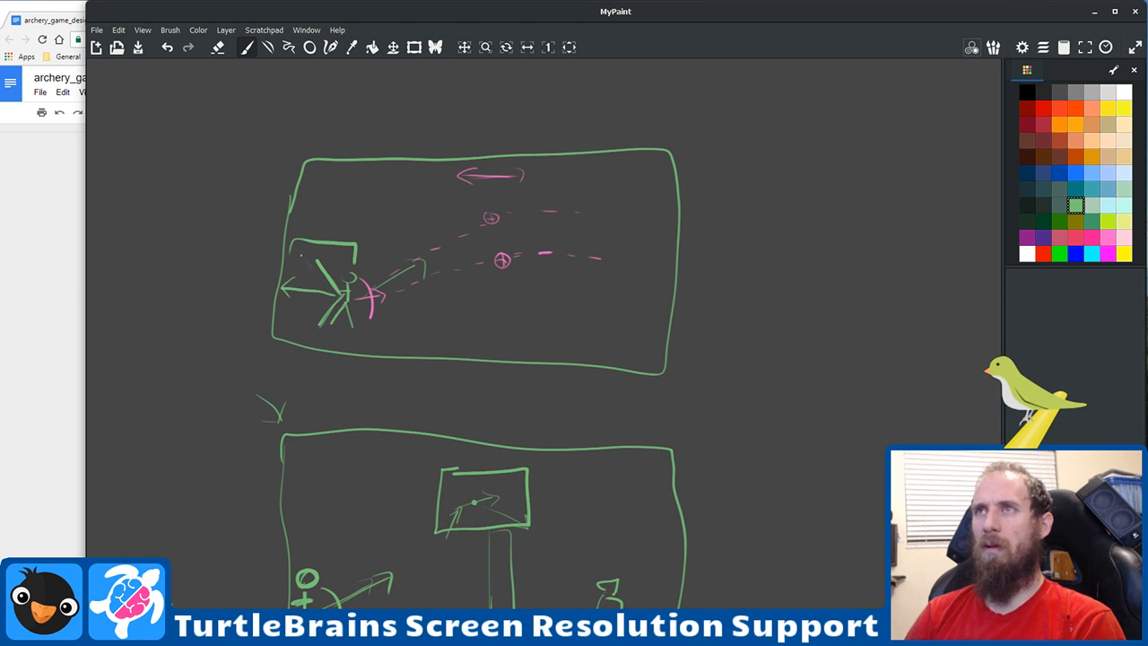
pyautogui.moveTo(300, 255)
pyautogui.mouseDown()
pyautogui.moveTo(319, 276)
pyautogui.moveTo(304, 320)
pyautogui.moveTo(329, 296)
pyautogui.moveTo(314, 295)
pyautogui.moveTo(327, 277)
pyautogui.moveTo(282, 290)
pyautogui.mouseUp()
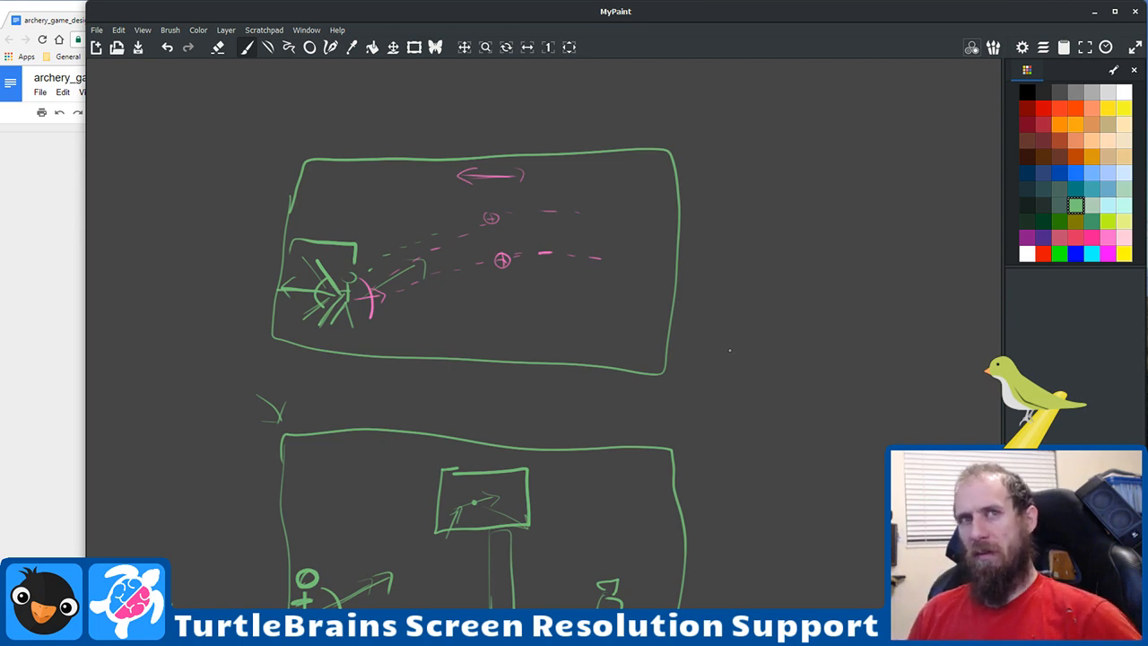
# Step: Switch to the archery_game_design document in Google Docs and insert an empty line above the Win Condition(s) heading
pyautogui.hotkey('alt', 'Tab')
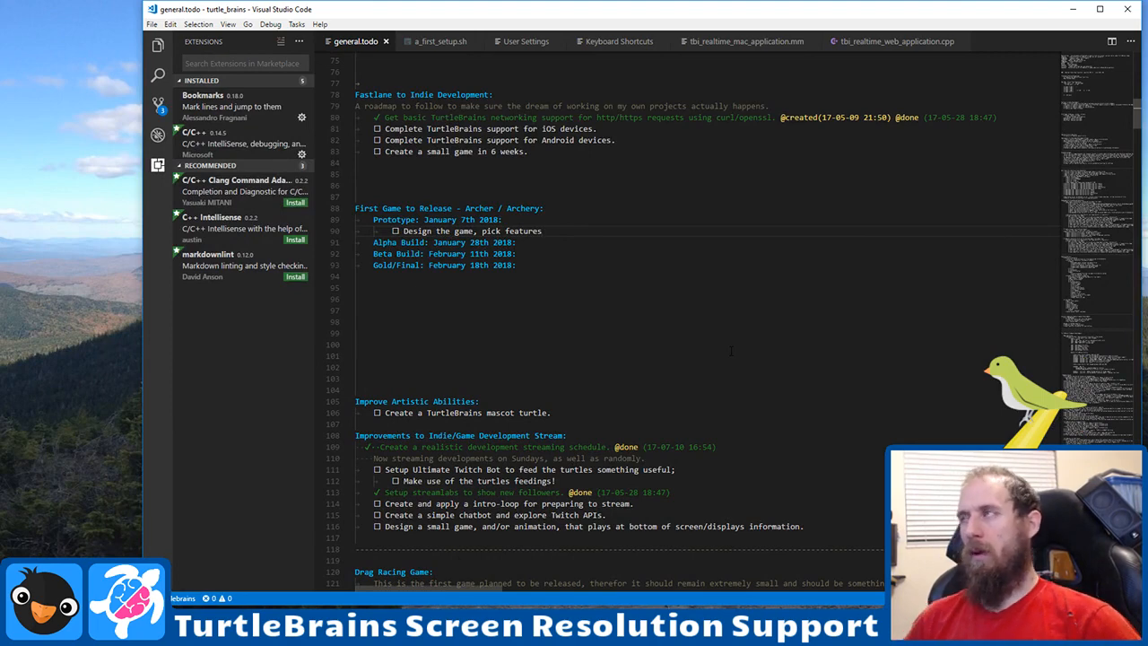
pyautogui.press('ctrl+super+Right')
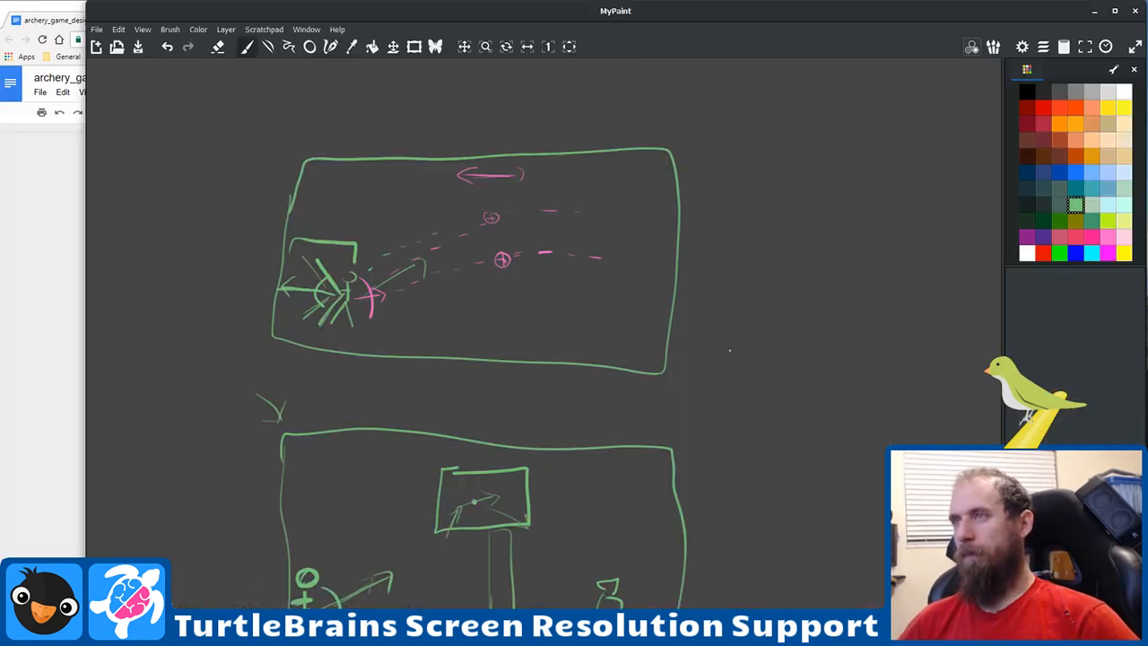
pyautogui.click(65, 221)
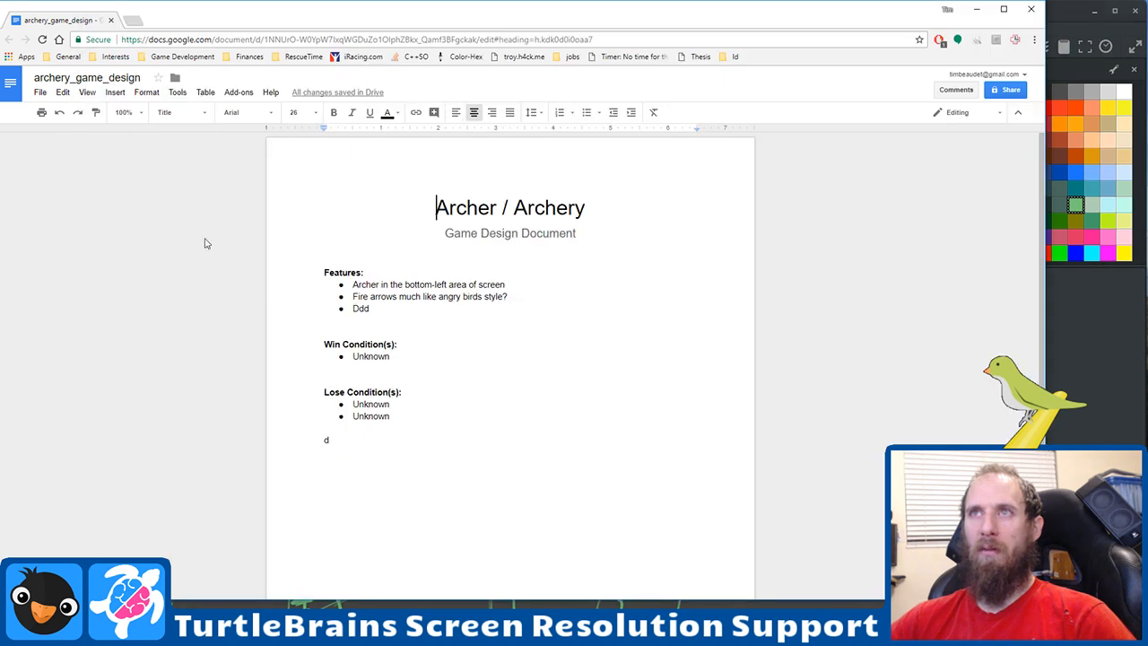
pyautogui.click(498, 350)
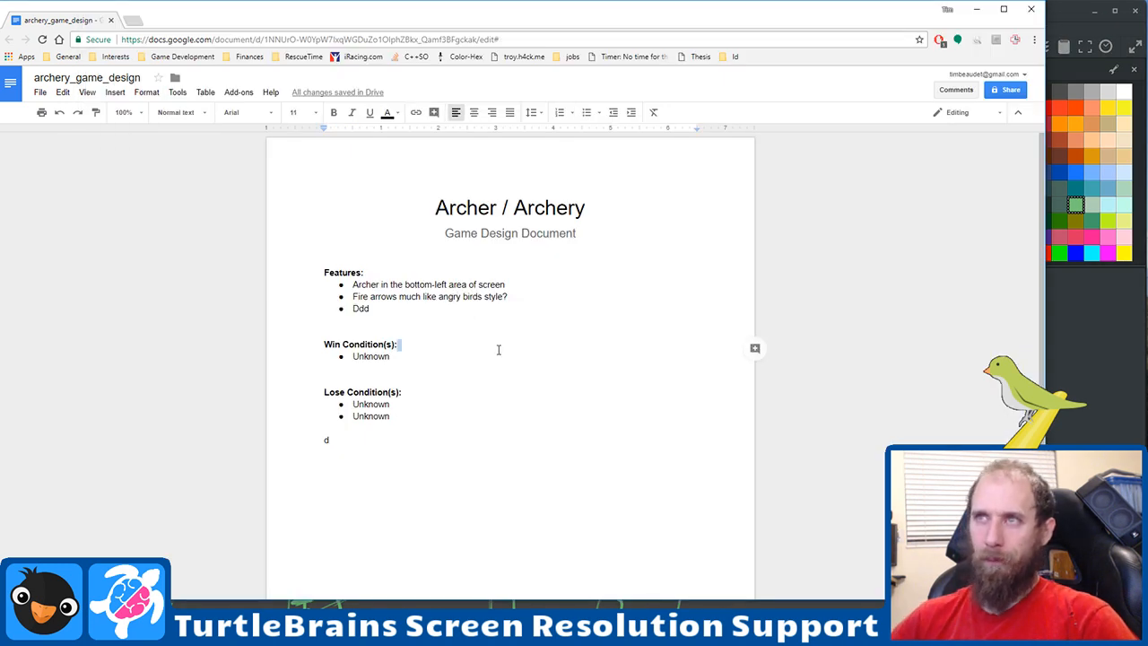
pyautogui.press('Home')
pyautogui.press('Return')
pyautogui.press('Up')
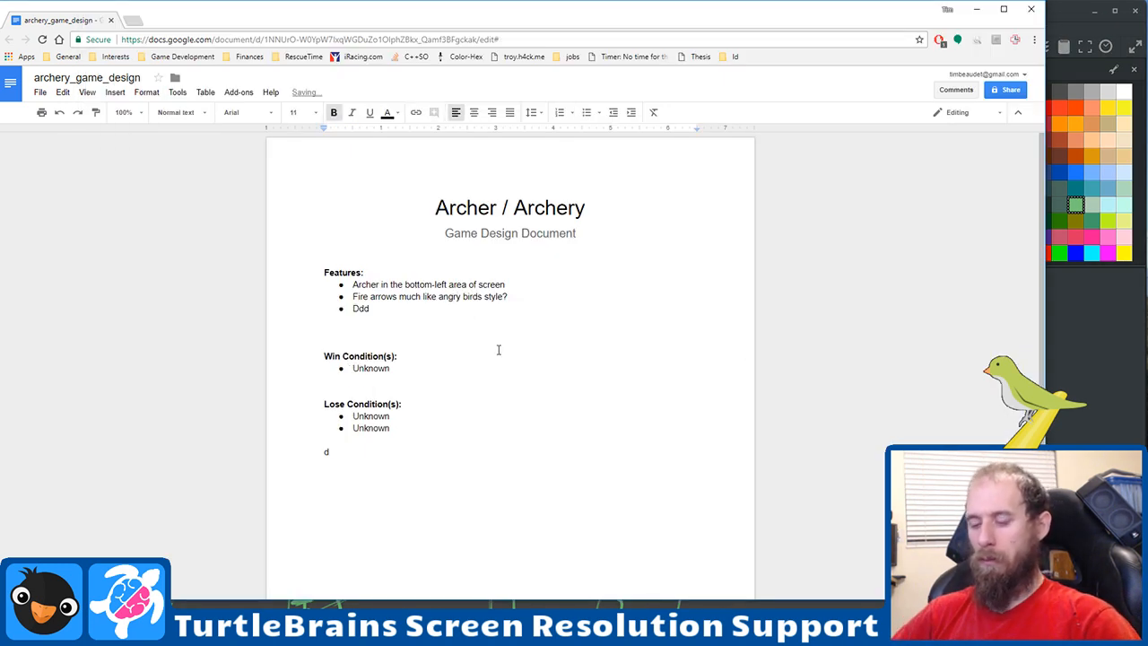
# Step: Add the bold heading "Control Scheme(s):" above Win Condition(s), with empty lines below it
pyautogui.write('Cont')
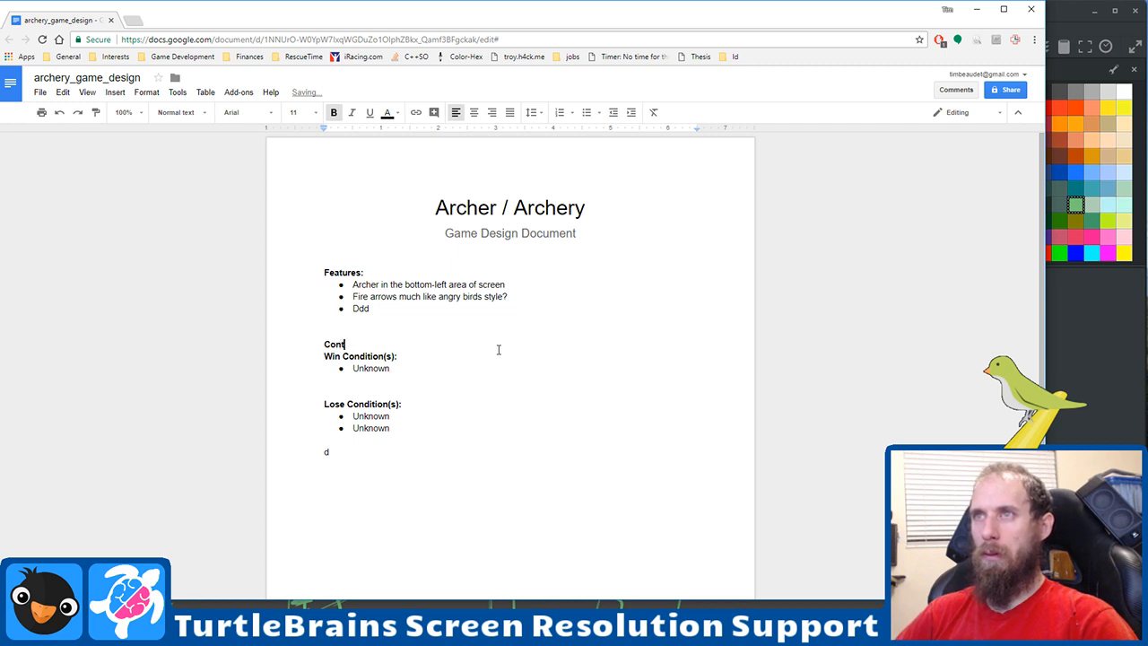
pyautogui.write('rol Sc')
pyautogui.write('eme')
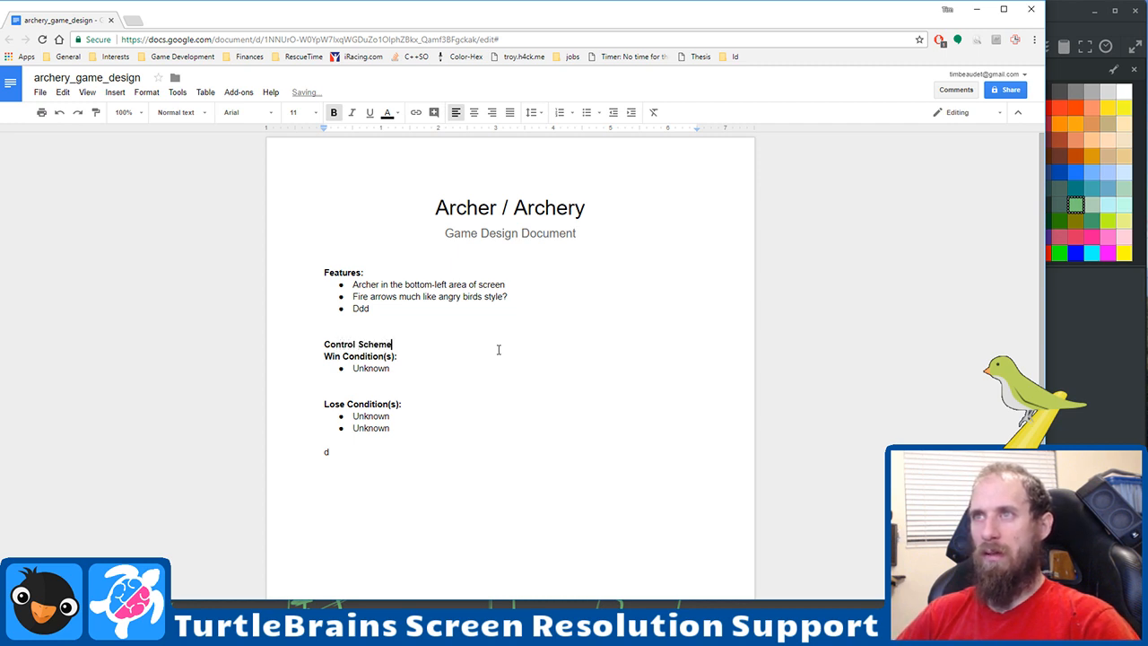
pyautogui.write('(s):')
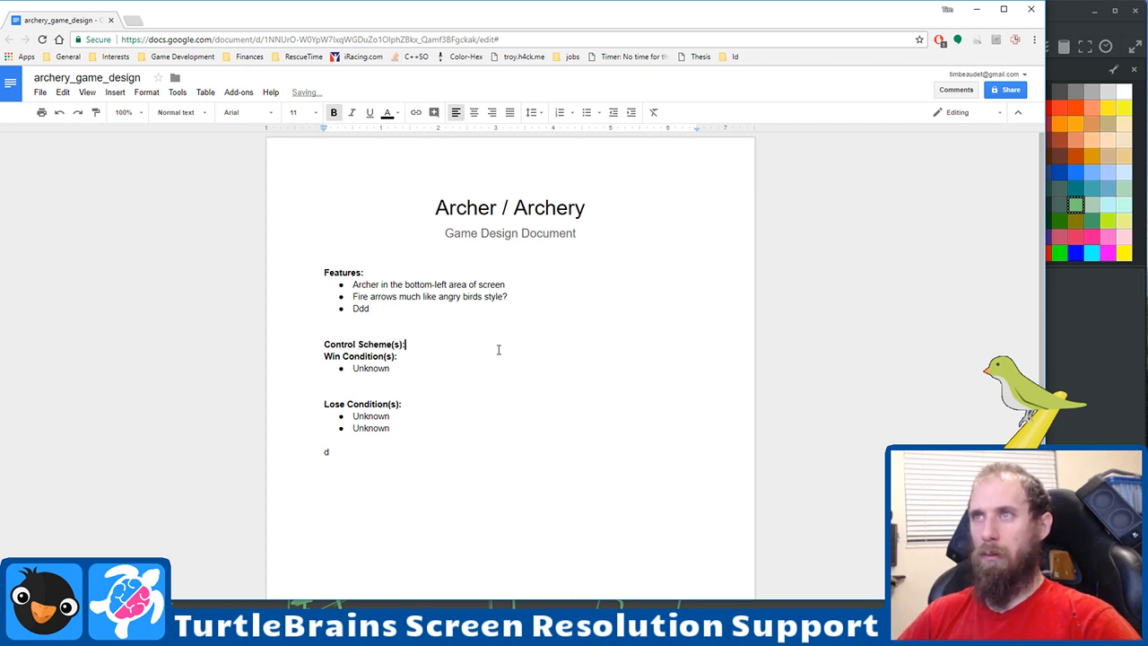
pyautogui.press('Return')
pyautogui.press('Return')
pyautogui.press('Return')
pyautogui.press('Up')
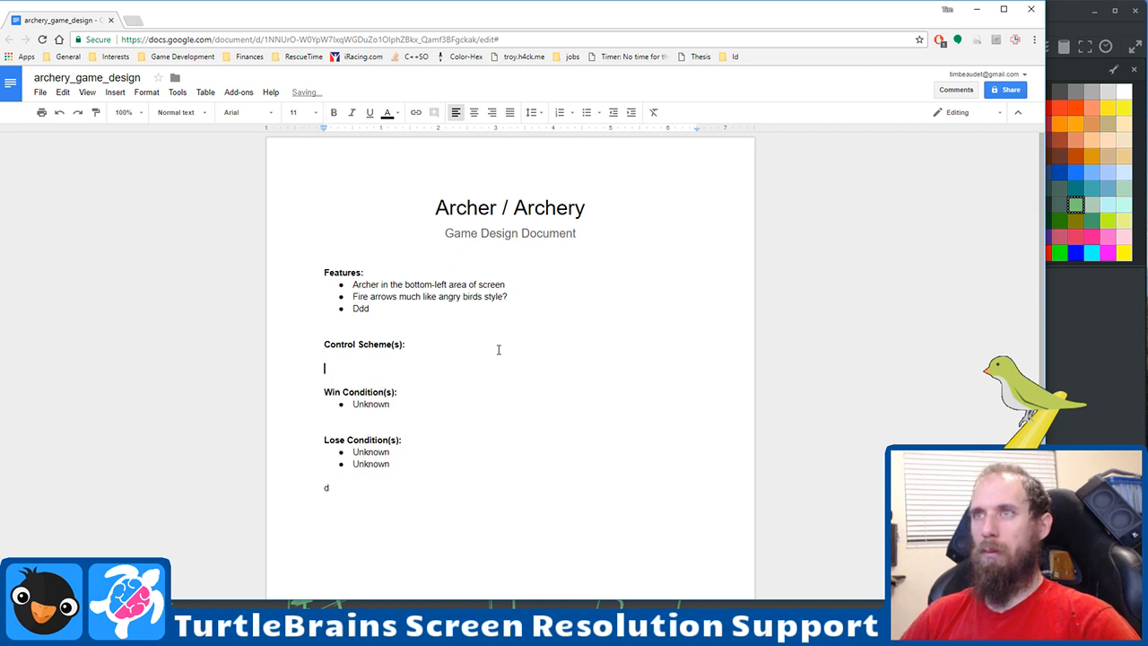
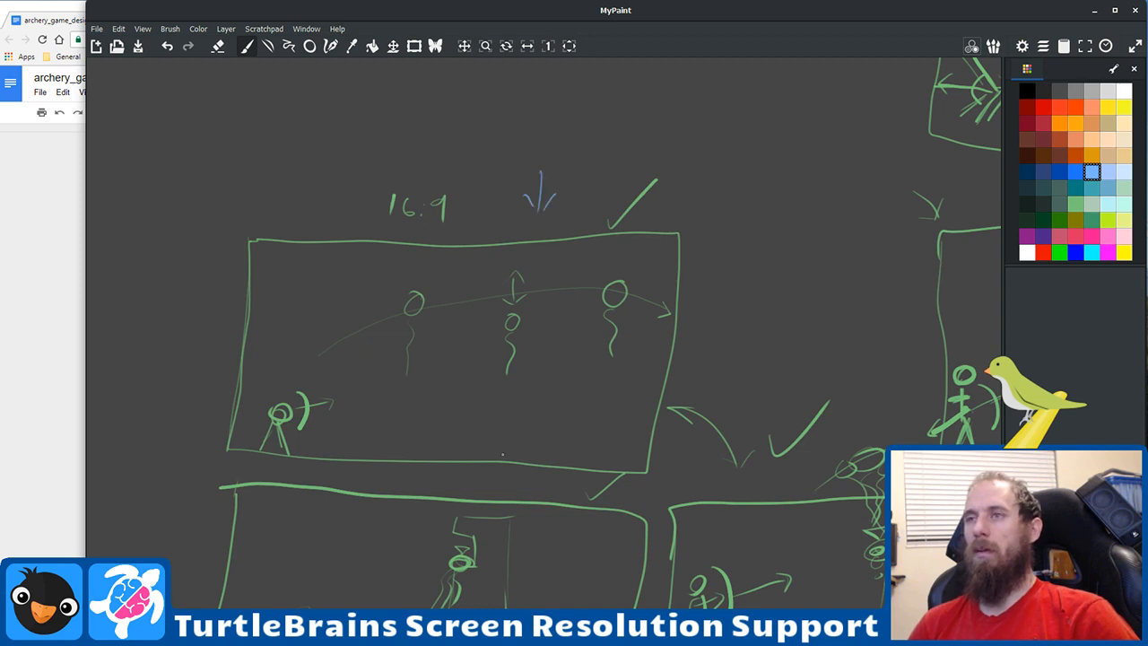
# Step: In the Google Docs document, write the feature bullet "Balloons can move, up/down or left/right." above the Ddd bullet
pyautogui.moveTo(502, 453)
pyautogui.mouseDown()
pyautogui.moveTo(559, 398)
pyautogui.moveTo(583, 313)
pyautogui.moveTo(566, 368)
pyautogui.moveTo(508, 445)
pyautogui.moveTo(506, 424)
pyautogui.mouseUp()
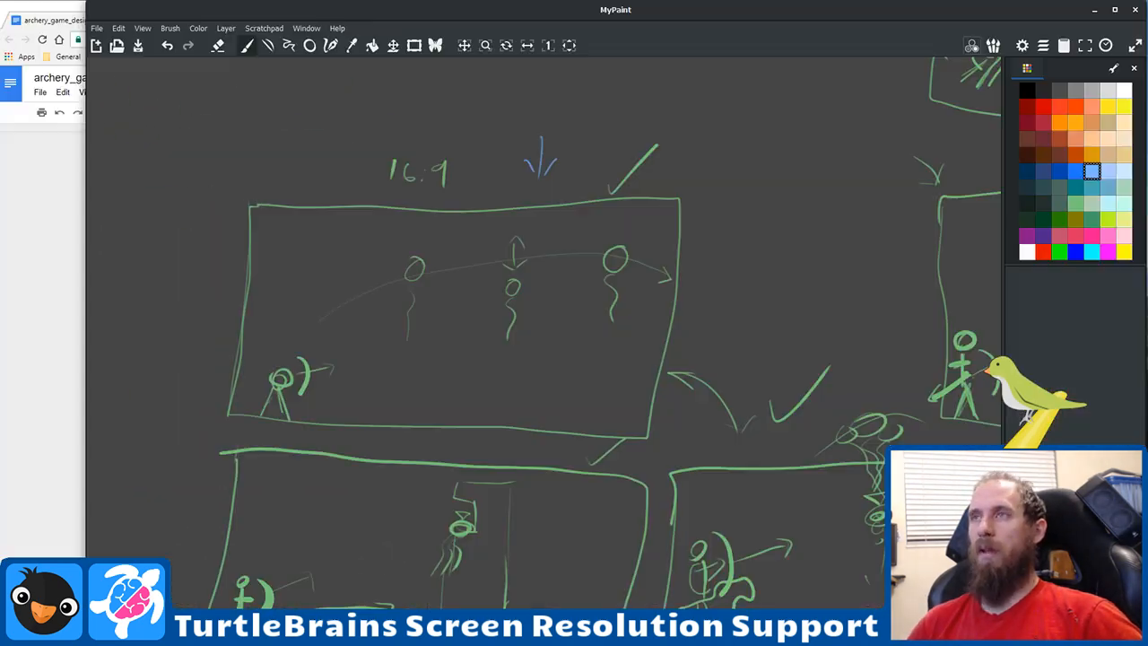
pyautogui.click(27, 348)
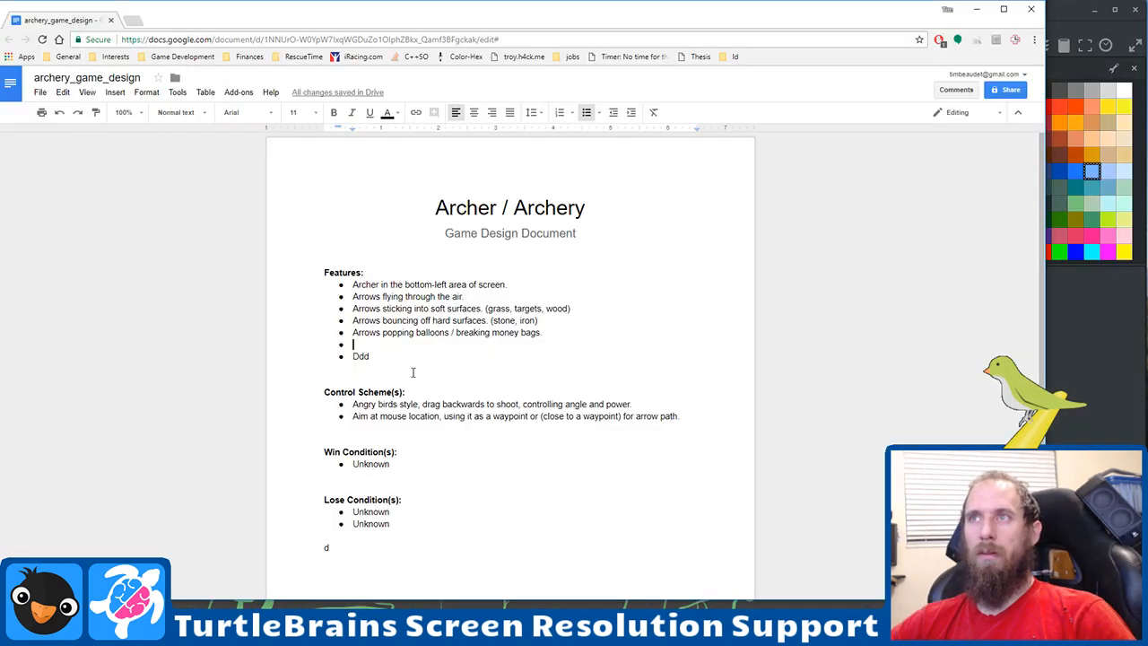
pyautogui.write('Balloons can')
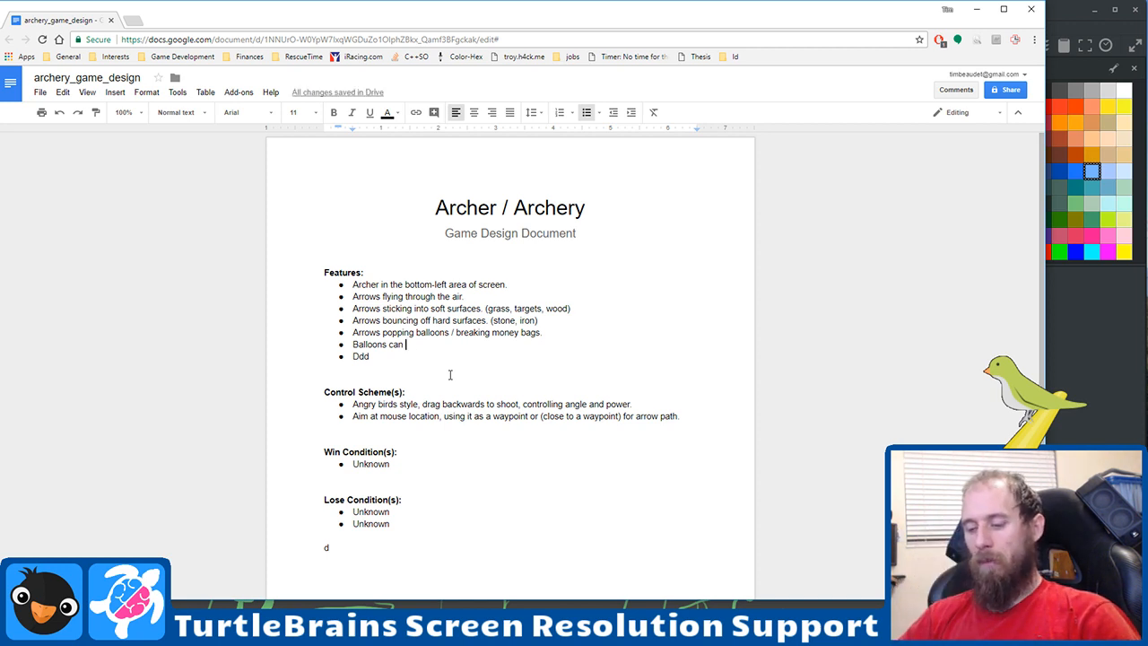
pyautogui.write('move, up/down or left/right')
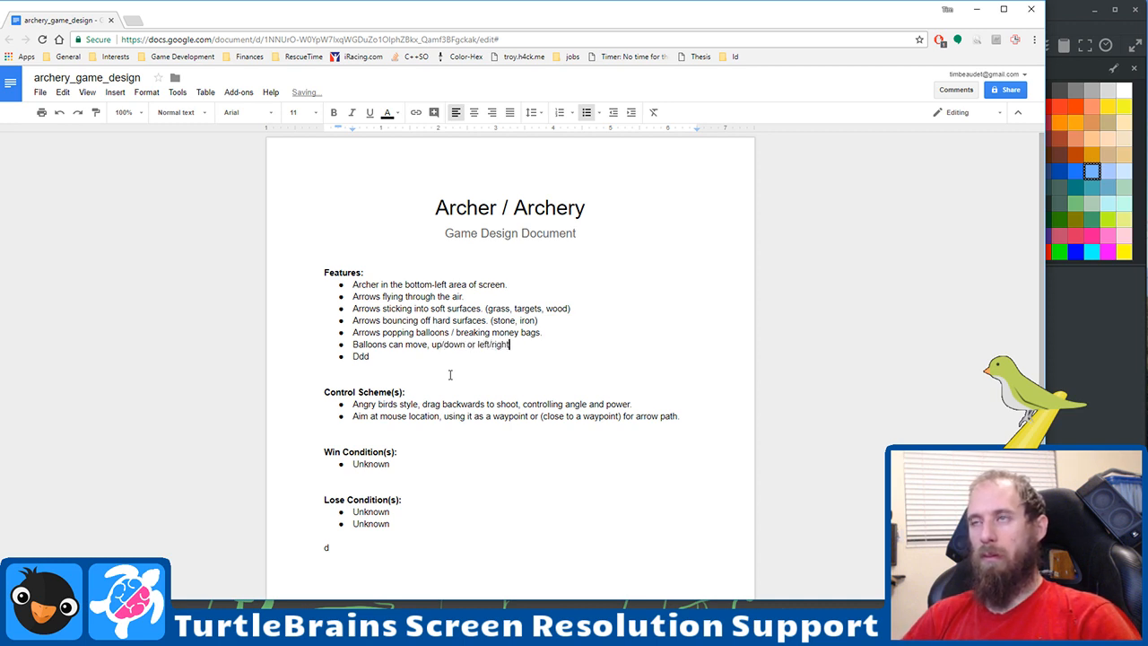
pyautogui.write('.')
# Step: Add the feature bullet "Balloons can hold money-bags." and an empty bullet below it
pyautogui.press('Return')
pyautogui.write('Balloons can hold money-bags')
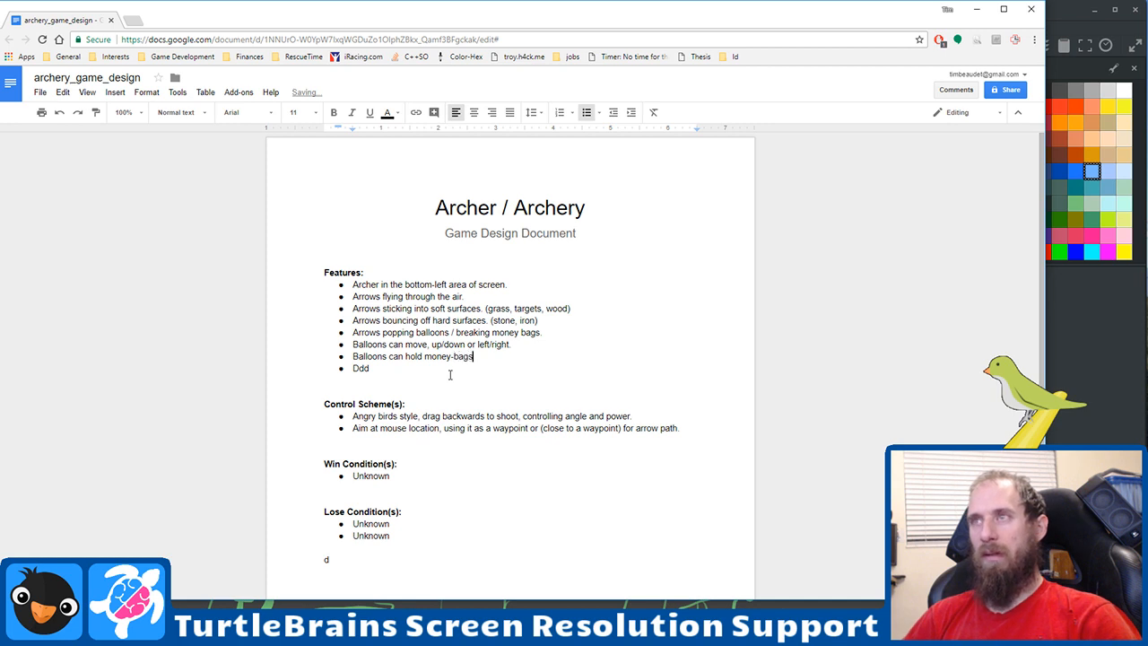
pyautogui.write('.')
pyautogui.press('Return')
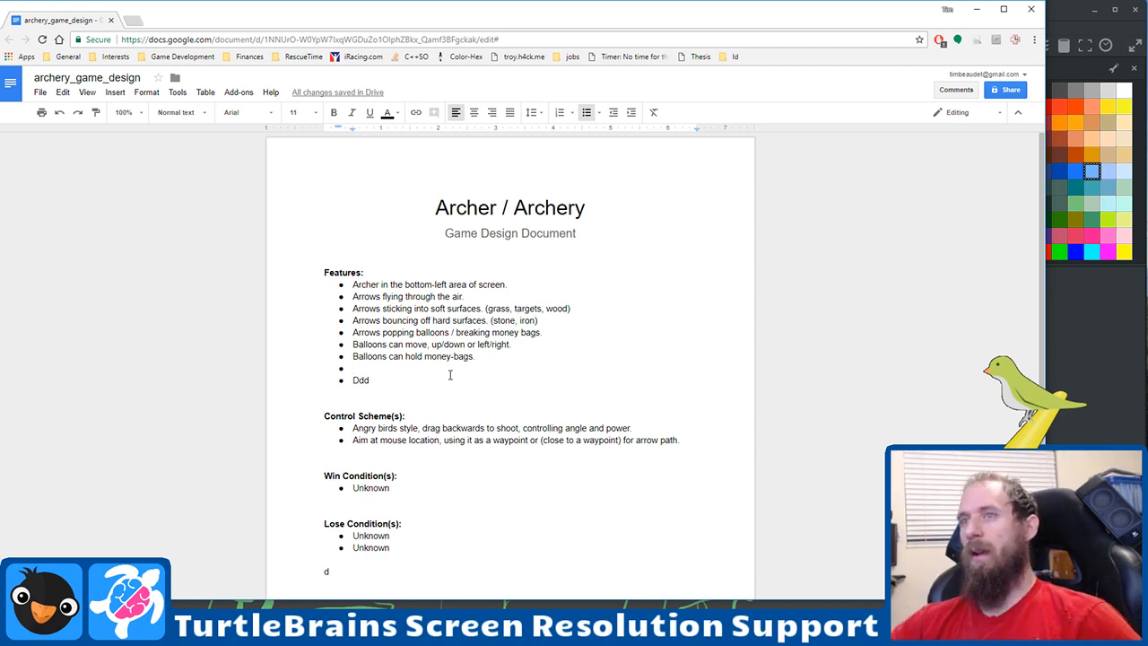
# Step: Switch to MyPaint and sketch a wide orange game screen frame in the empty canvas area right of the fourth frame
pyautogui.hotkey('alt', 'Tab')
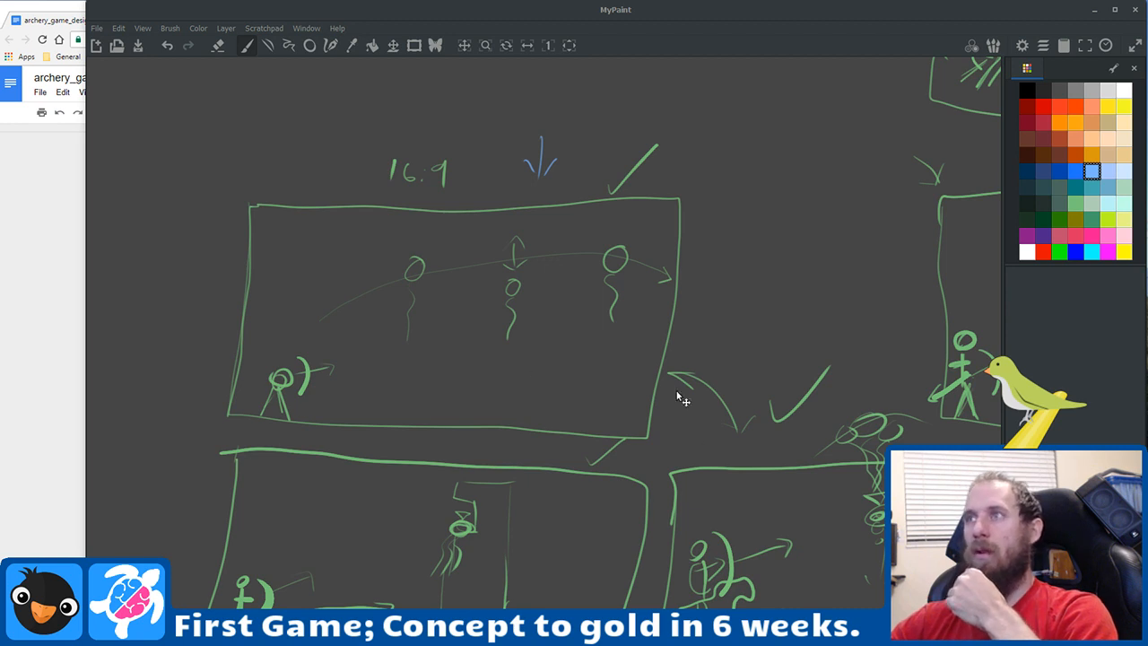
pyautogui.moveTo(678, 396); pyautogui.dragTo(587, 340)
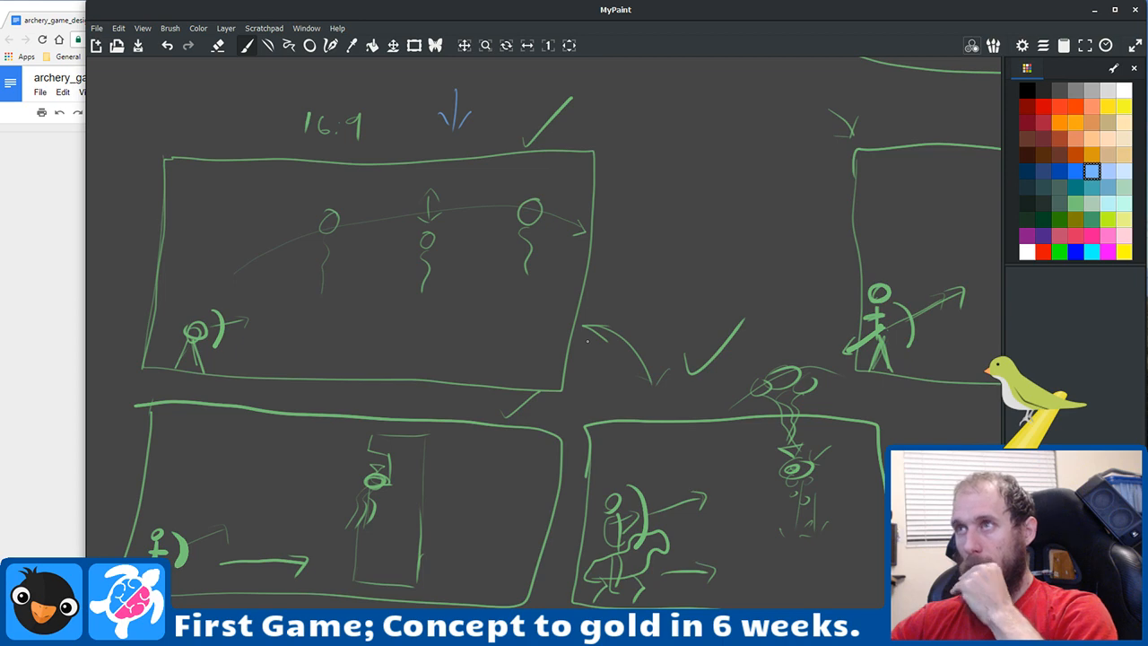
pyautogui.moveTo(639, 319)
pyautogui.mouseDown()
pyautogui.moveTo(379, 520)
pyautogui.moveTo(310, 530)
pyautogui.moveTo(536, 480)
pyautogui.mouseUp()
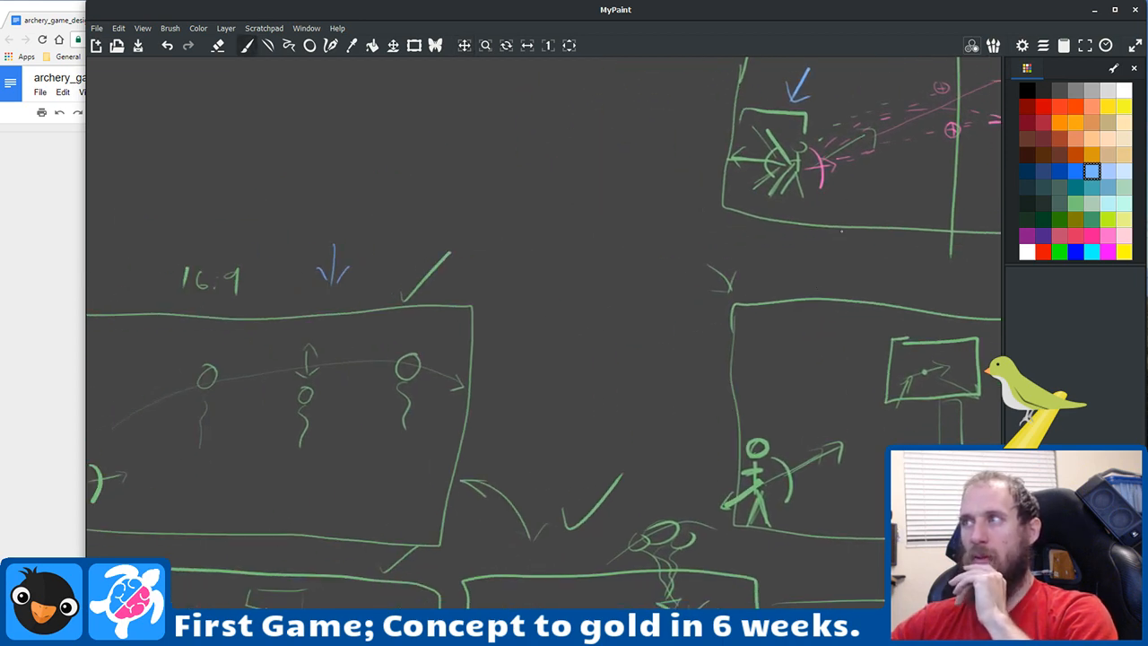
pyautogui.moveTo(423, 393); pyautogui.dragTo(631, 331)
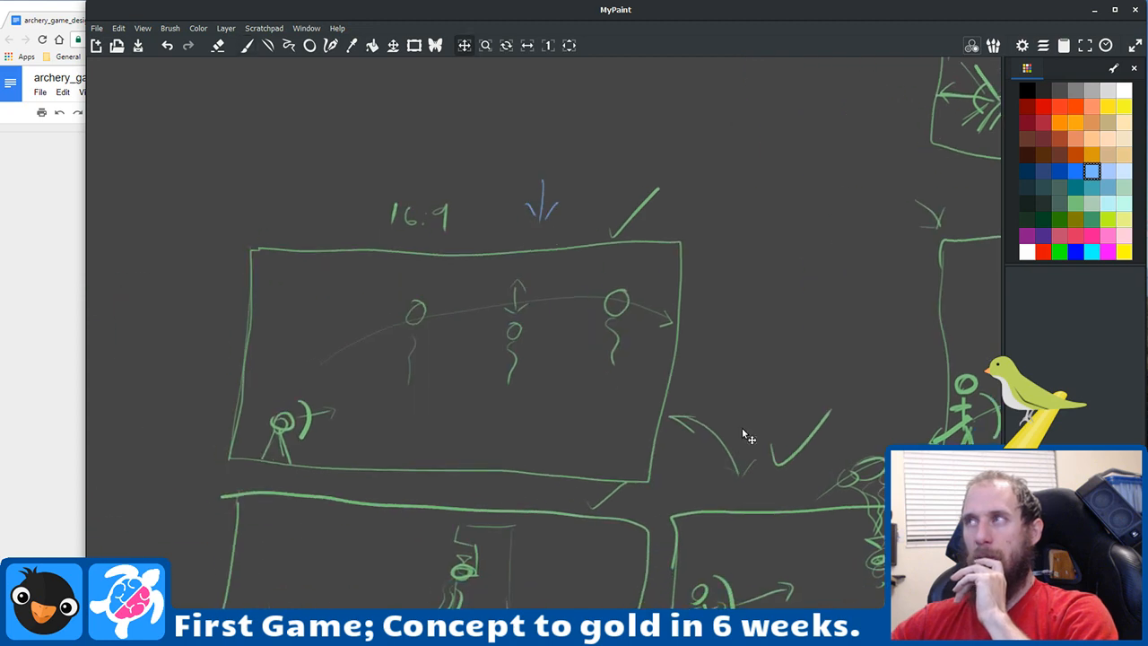
pyautogui.moveTo(743, 436); pyautogui.dragTo(338, 377)
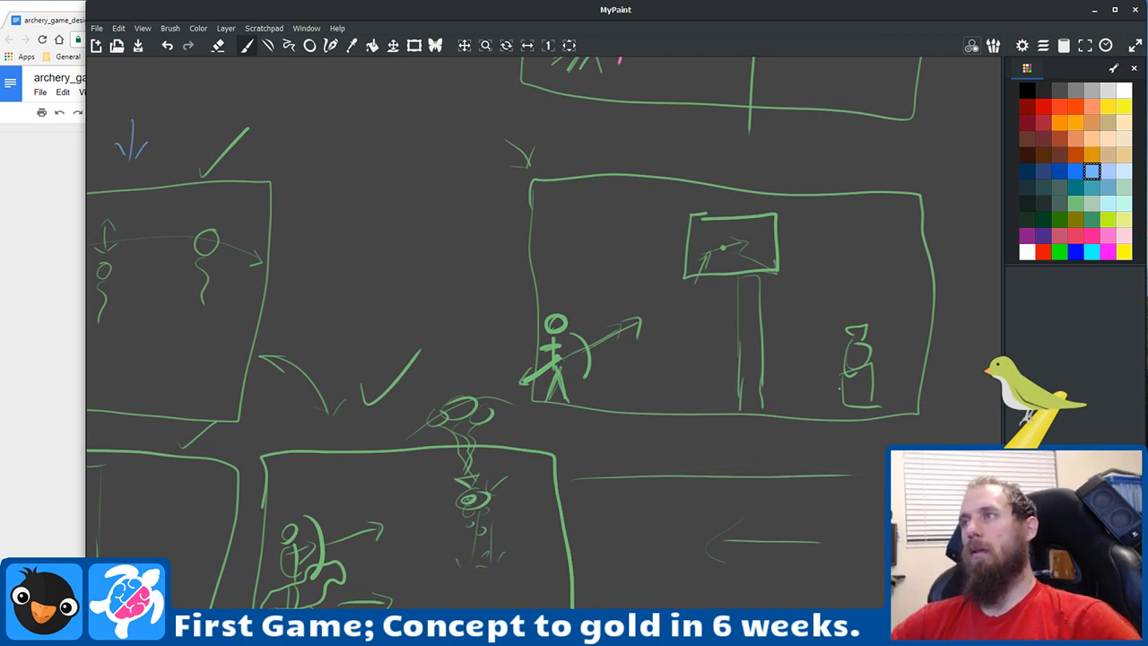
pyautogui.moveTo(839, 387)
pyautogui.mouseDown()
pyautogui.moveTo(403, 340)
pyautogui.moveTo(325, 287)
pyautogui.moveTo(283, 468)
pyautogui.mouseUp()
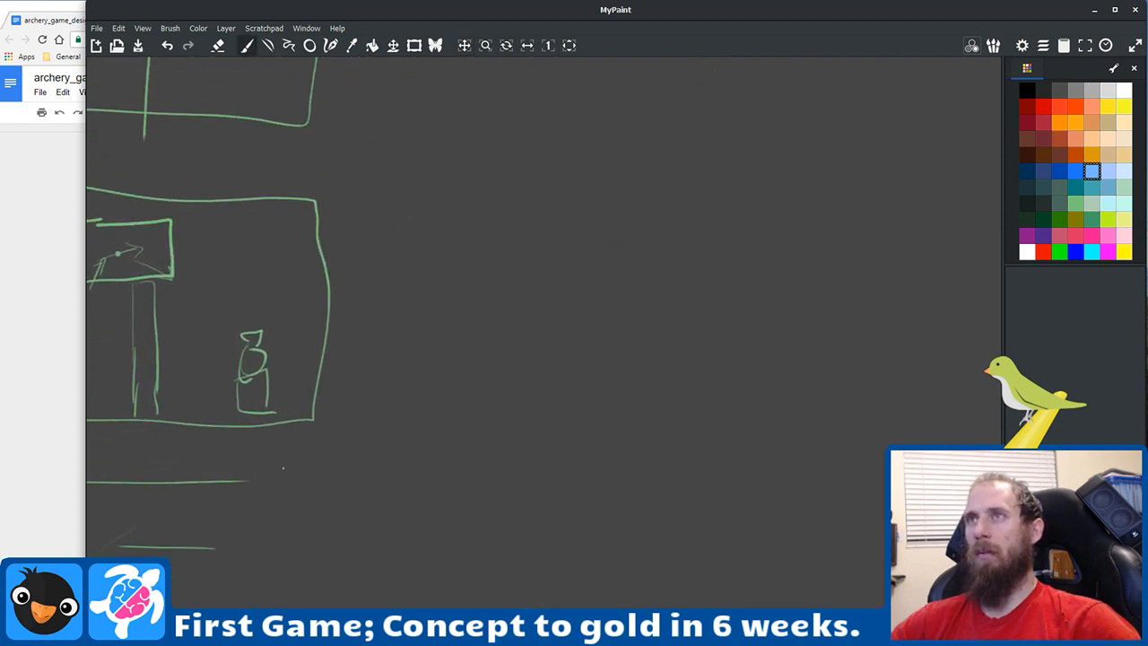
pyautogui.click(1074, 123)
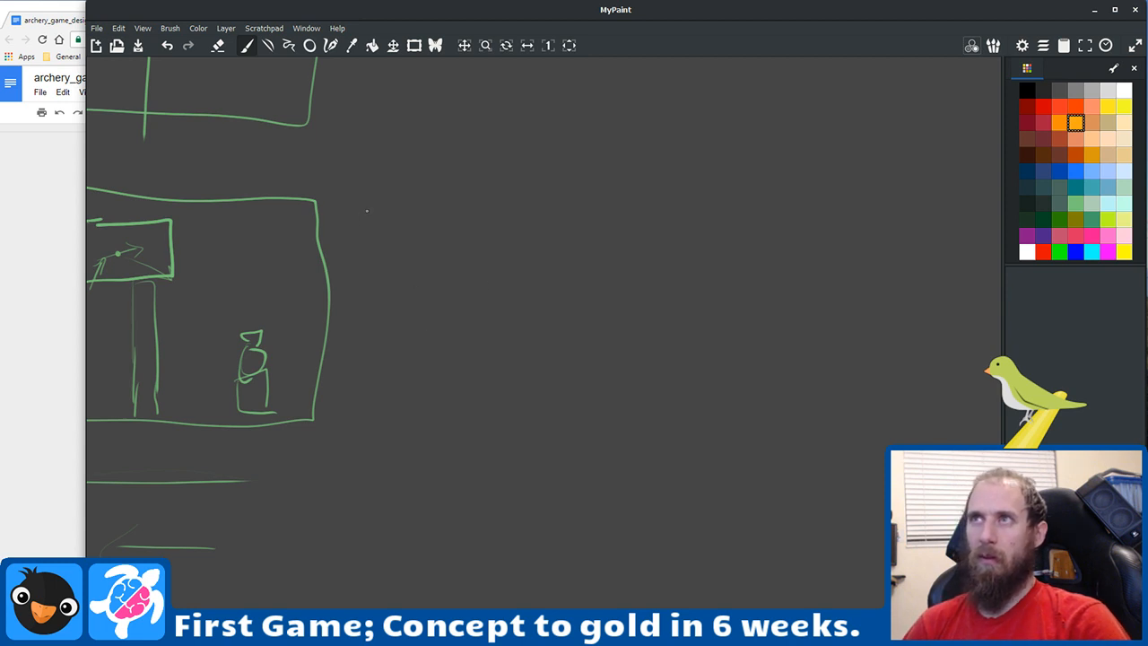
pyautogui.moveTo(372, 204)
pyautogui.mouseDown()
pyautogui.moveTo(362, 413)
pyautogui.moveTo(714, 416)
pyautogui.moveTo(717, 216)
pyautogui.moveTo(642, 200)
pyautogui.moveTo(373, 207)
pyautogui.mouseUp()
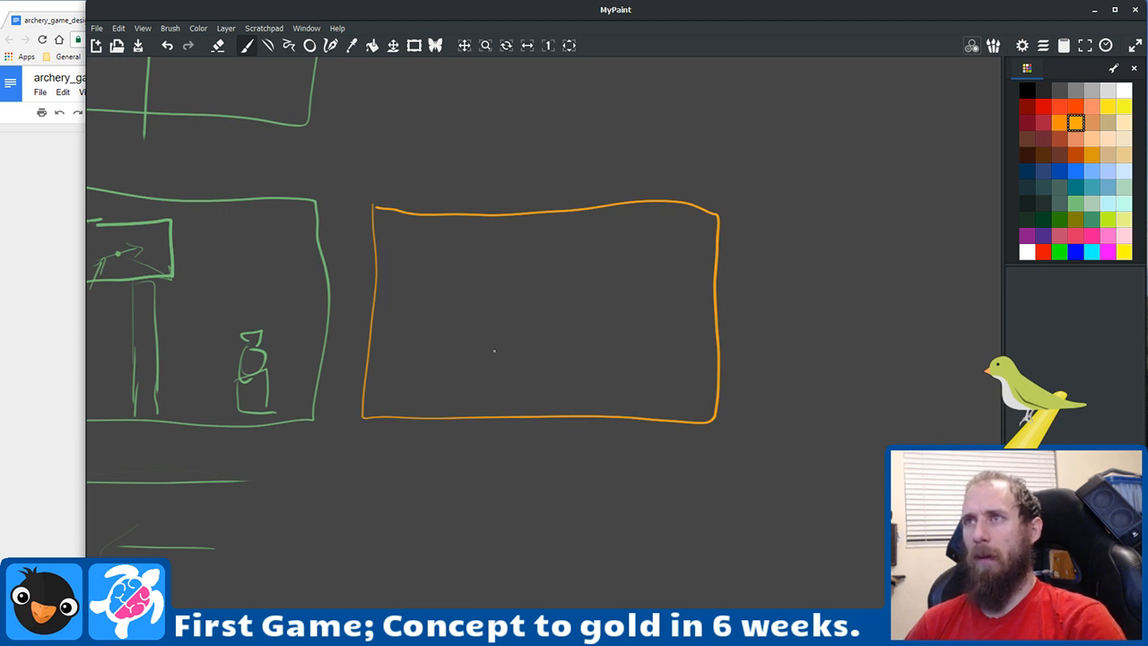
# Step: Sketch an orange stick figure in the new frame's lower-left corner and a short rightward arrow beneath it
pyautogui.moveTo(392, 406)
pyautogui.mouseDown()
pyautogui.moveTo(400, 391)
pyautogui.moveTo(411, 408)
pyautogui.moveTo(391, 363)
pyautogui.mouseUp()
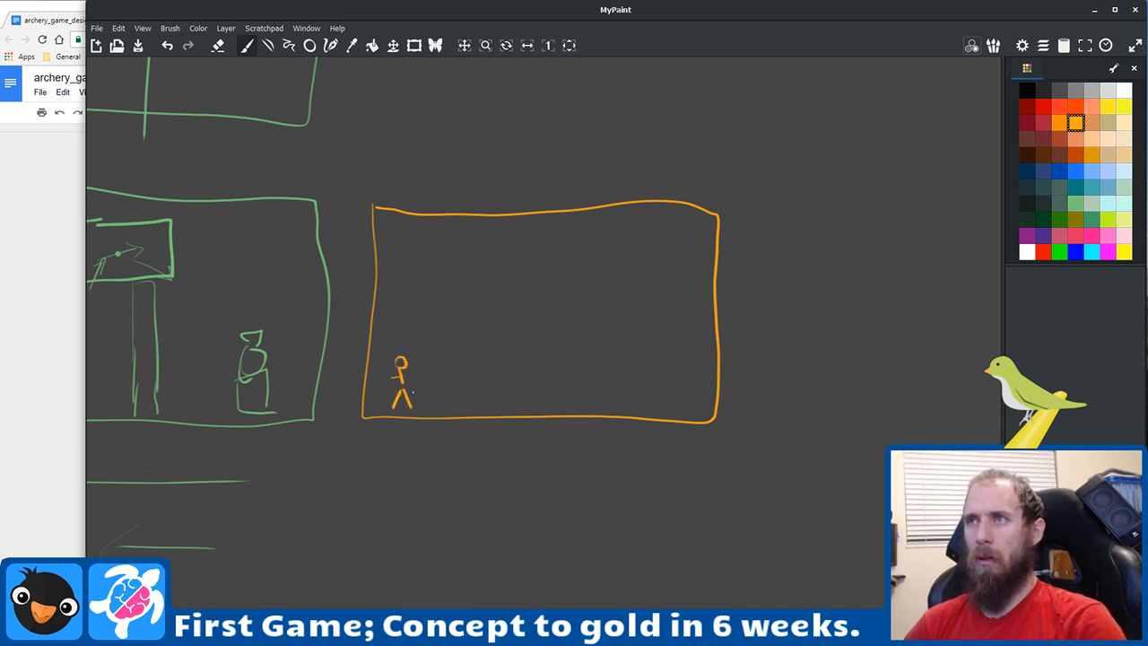
pyautogui.moveTo(397, 432); pyautogui.dragTo(417, 431)
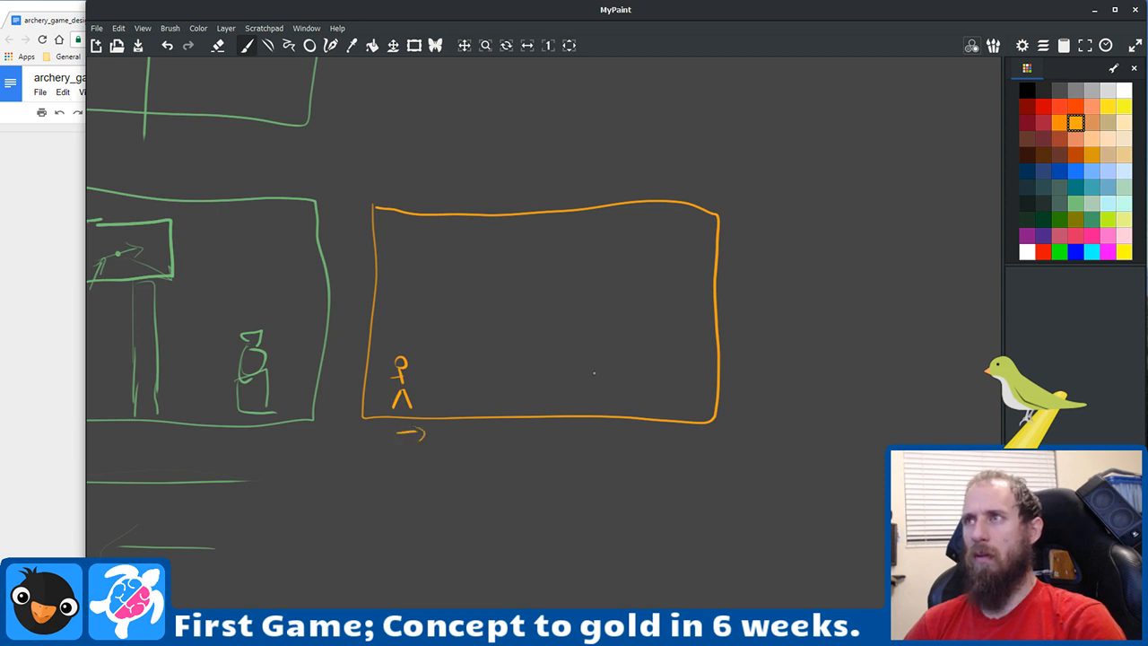
# Step: Sketch a house with a pitched roof in the orange frame's right half, with a marked window opening in its left wall
pyautogui.moveTo(544, 368); pyautogui.dragTo(542, 410)
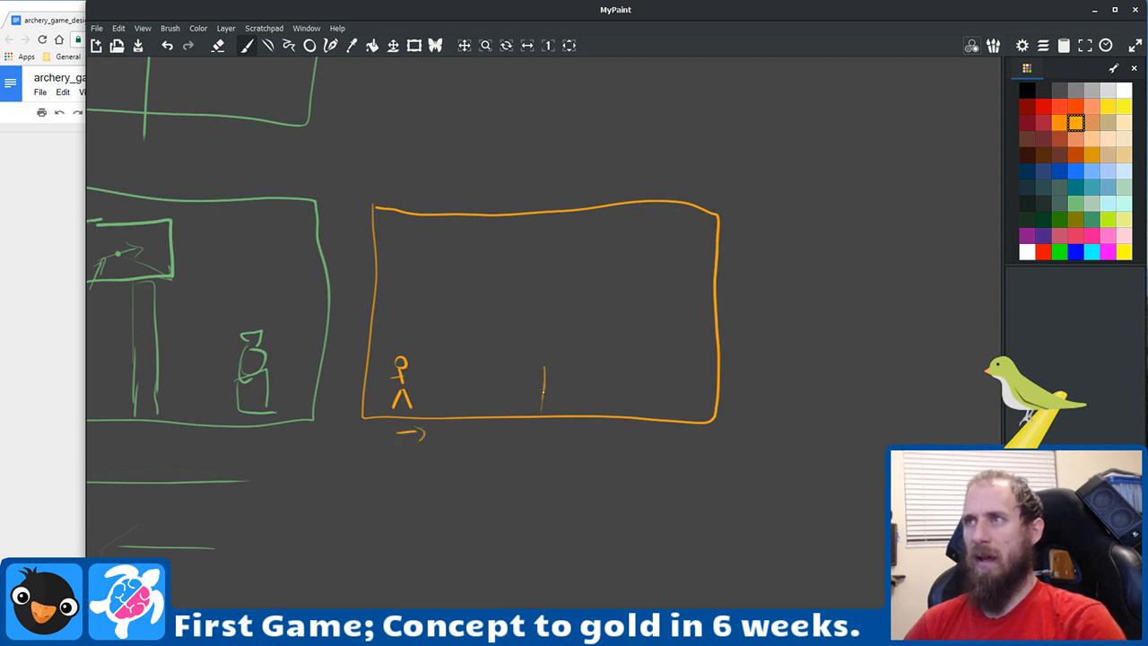
pyautogui.moveTo(544, 367)
pyautogui.mouseDown()
pyautogui.moveTo(546, 351)
pyautogui.moveTo(543, 407)
pyautogui.mouseUp()
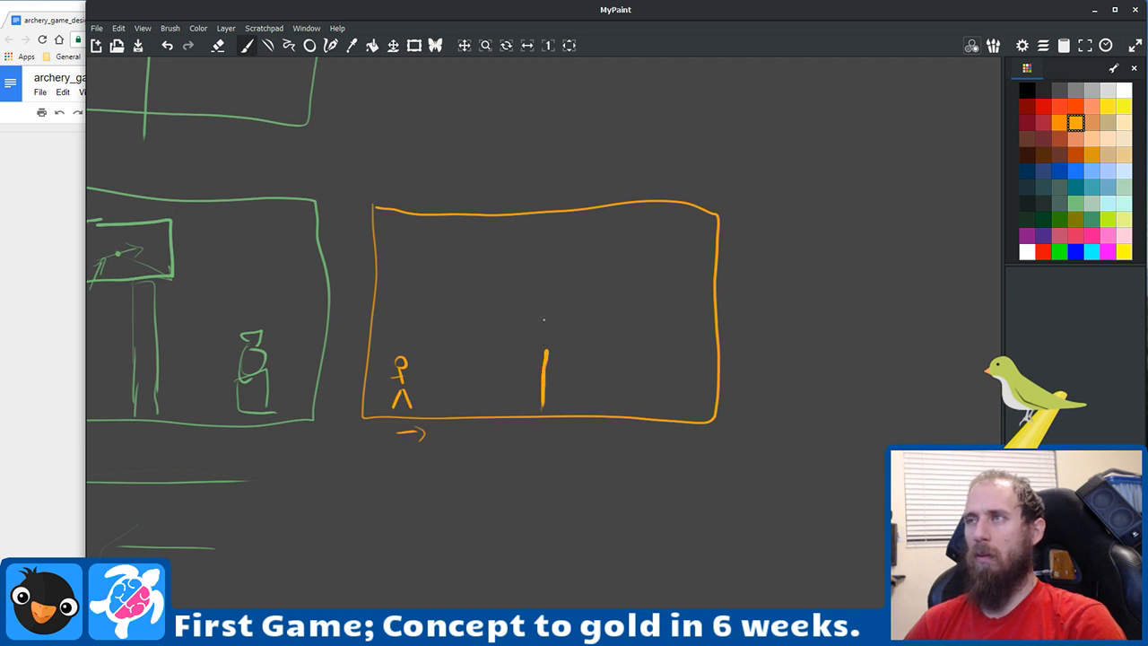
pyautogui.moveTo(543, 319)
pyautogui.mouseDown()
pyautogui.moveTo(619, 253)
pyautogui.moveTo(689, 306)
pyautogui.moveTo(680, 433)
pyautogui.mouseUp()
pyautogui.moveTo(661, 294); pyautogui.dragTo(679, 305)
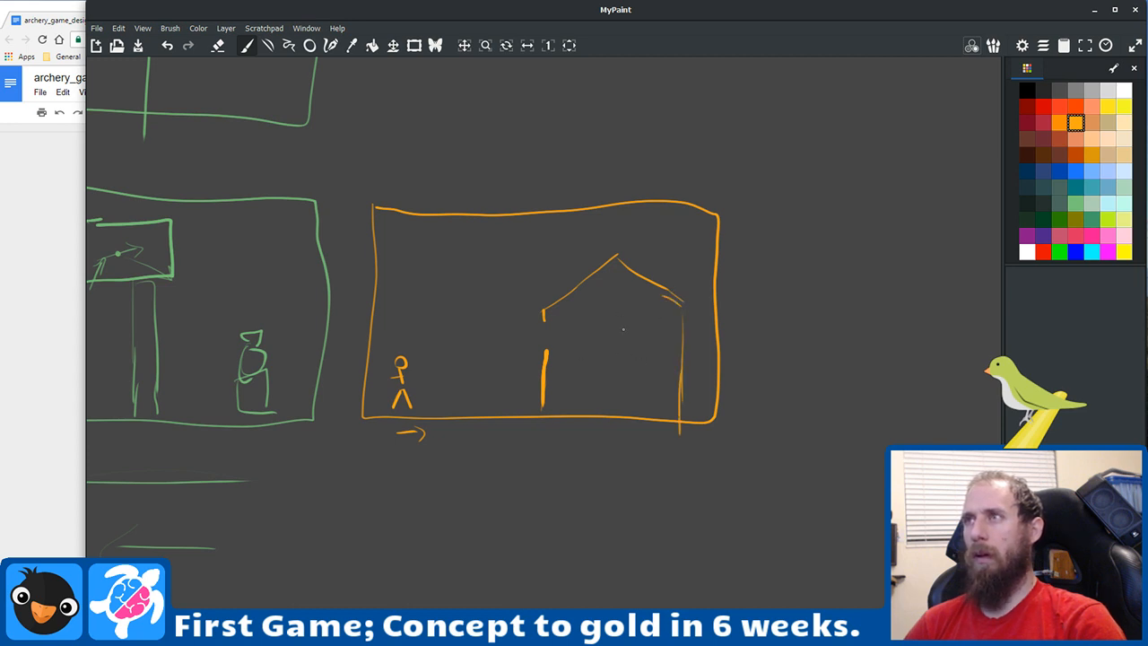
pyautogui.moveTo(543, 319)
pyautogui.mouseDown()
pyautogui.moveTo(557, 318)
pyautogui.moveTo(564, 353)
pyautogui.mouseUp()
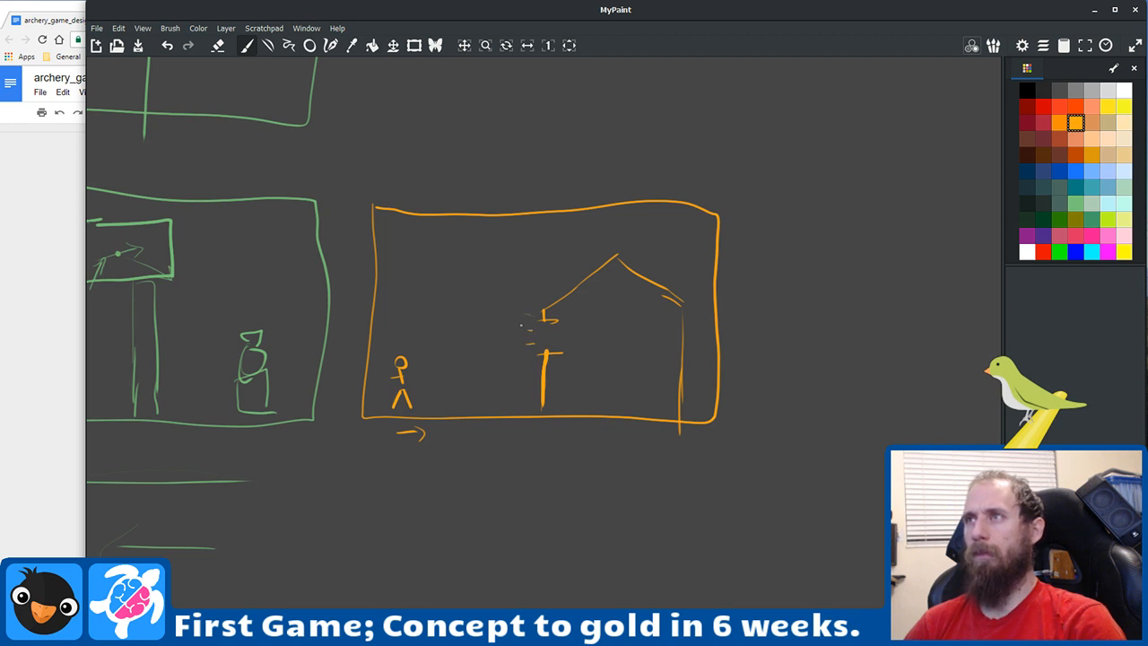
pyautogui.moveTo(545, 320); pyautogui.dragTo(545, 348)
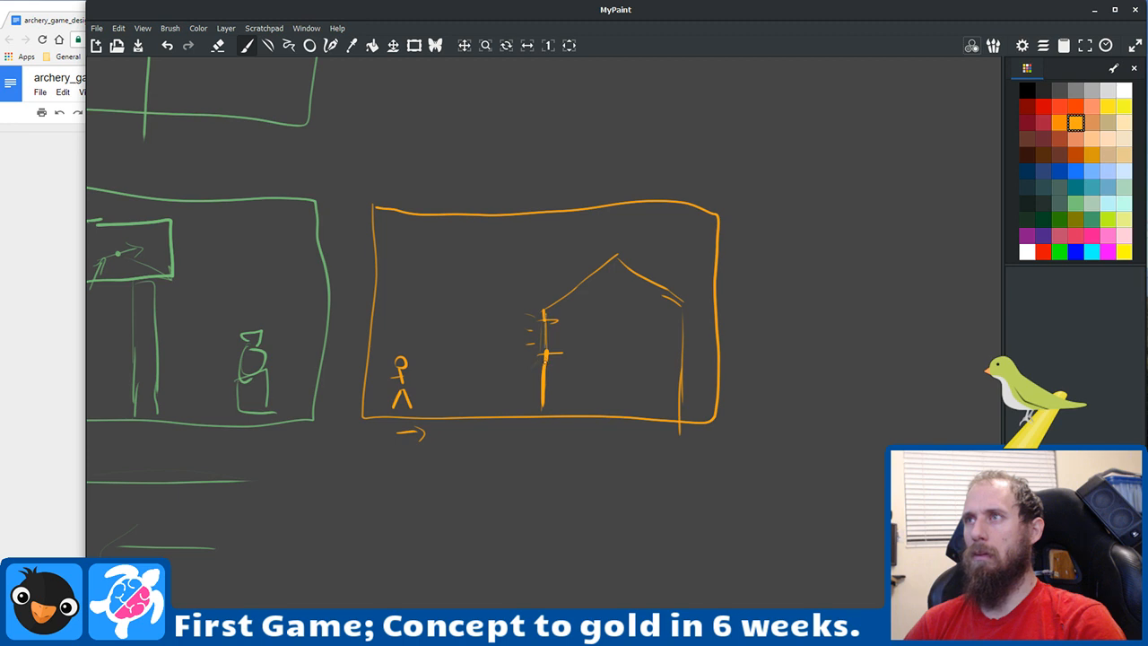
# Step: Sketch a doorway at the base of the house and a filled dot at the stick figure's feet
pyautogui.moveTo(610, 394)
pyautogui.mouseDown()
pyautogui.moveTo(633, 368)
pyautogui.moveTo(633, 411)
pyautogui.mouseUp()
pyautogui.moveTo(606, 373)
pyautogui.mouseDown()
pyautogui.moveTo(600, 424)
pyautogui.moveTo(607, 371)
pyautogui.moveTo(605, 393)
pyautogui.moveTo(630, 368)
pyautogui.moveTo(633, 414)
pyautogui.mouseUp()
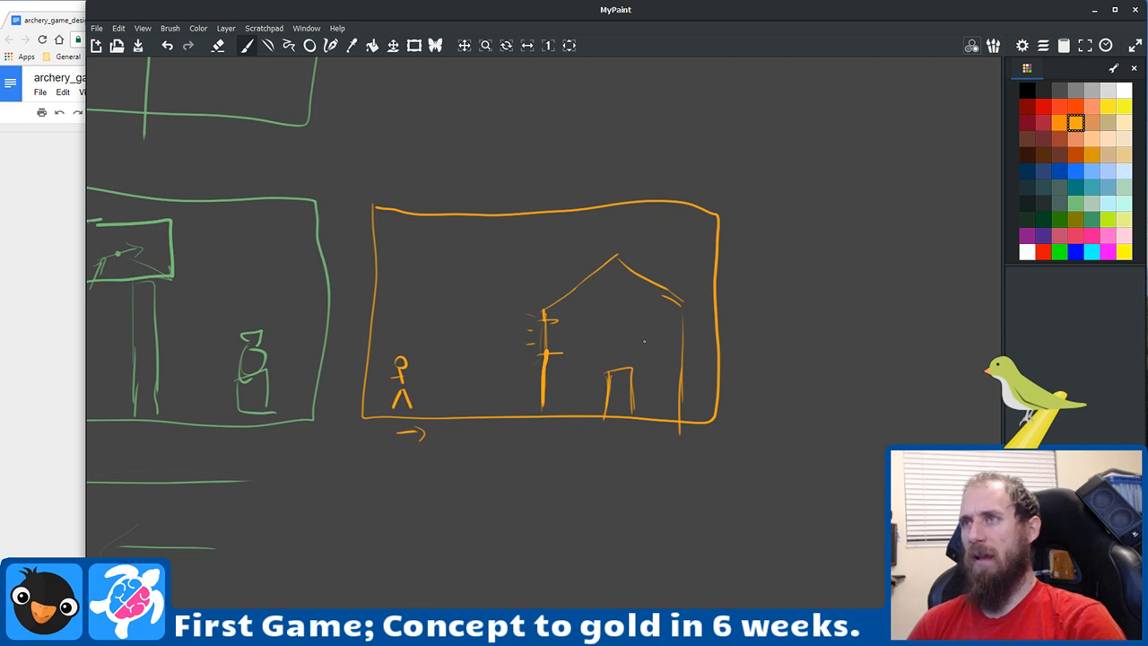
pyautogui.moveTo(414, 410); pyautogui.dragTo(413, 415)
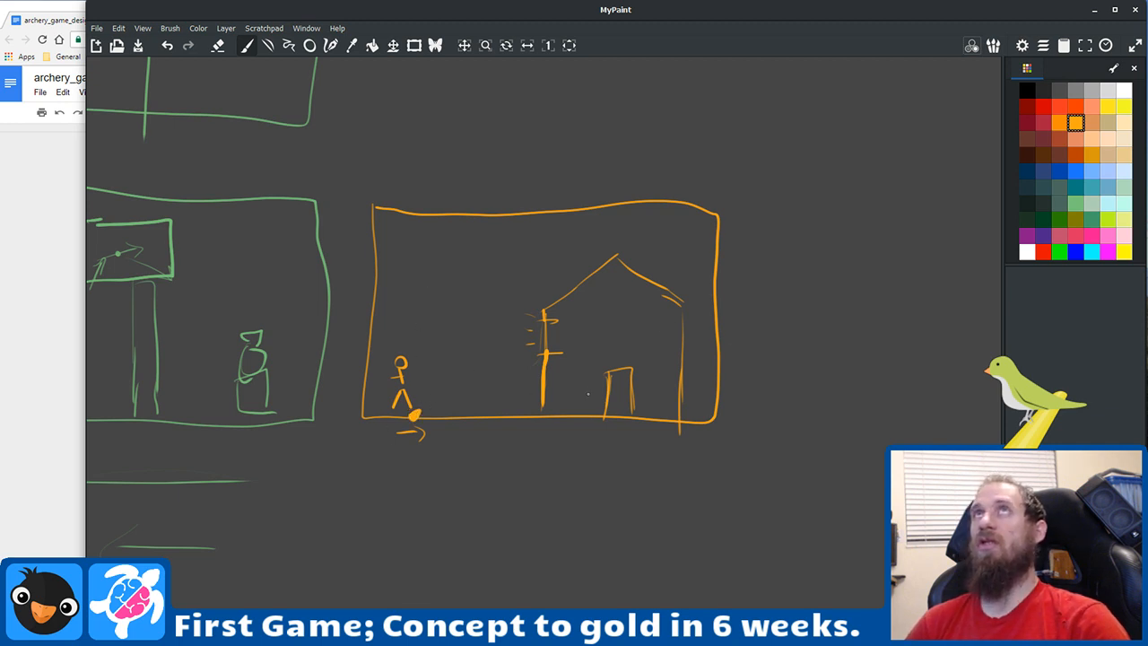
pyautogui.rightClick(698, 333)
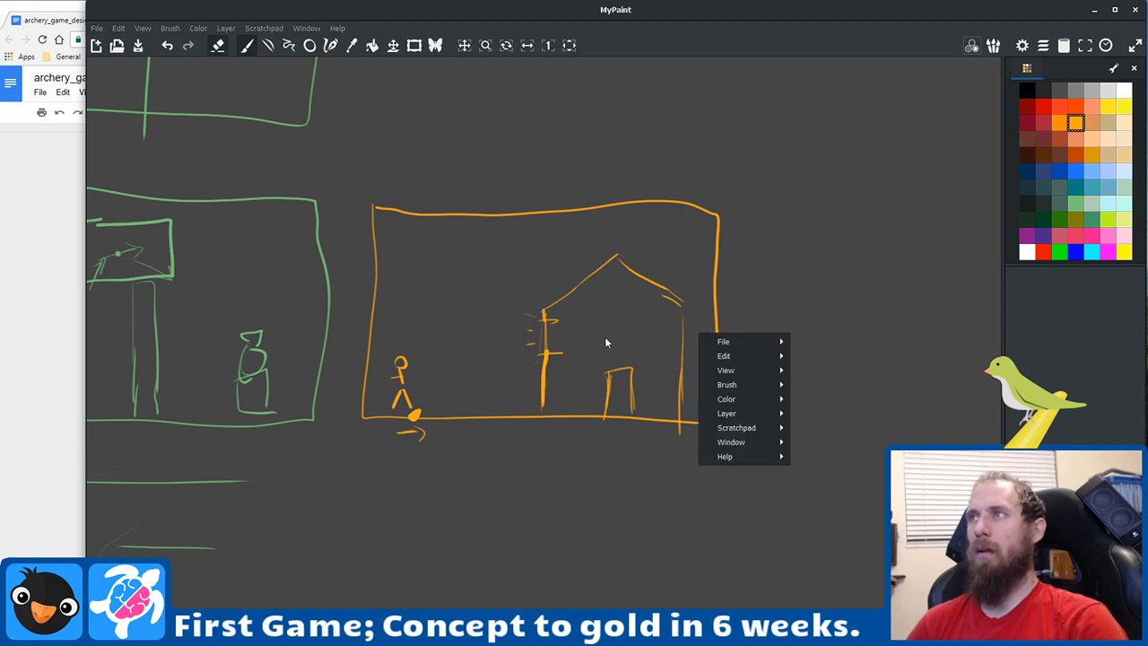
pyautogui.click(604, 339)
pyautogui.moveTo(586, 434)
pyautogui.mouseDown()
pyautogui.moveTo(591, 334)
pyautogui.moveTo(614, 310)
pyautogui.mouseUp()
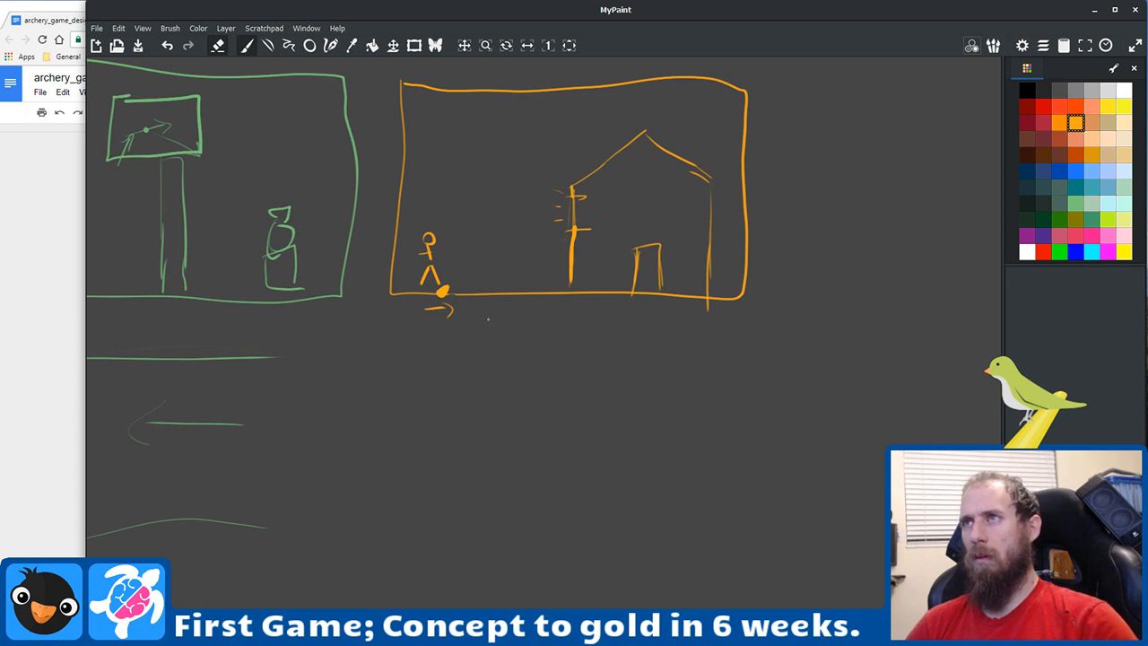
pyautogui.hotkey('ctrl', 'z')
pyautogui.press('e')
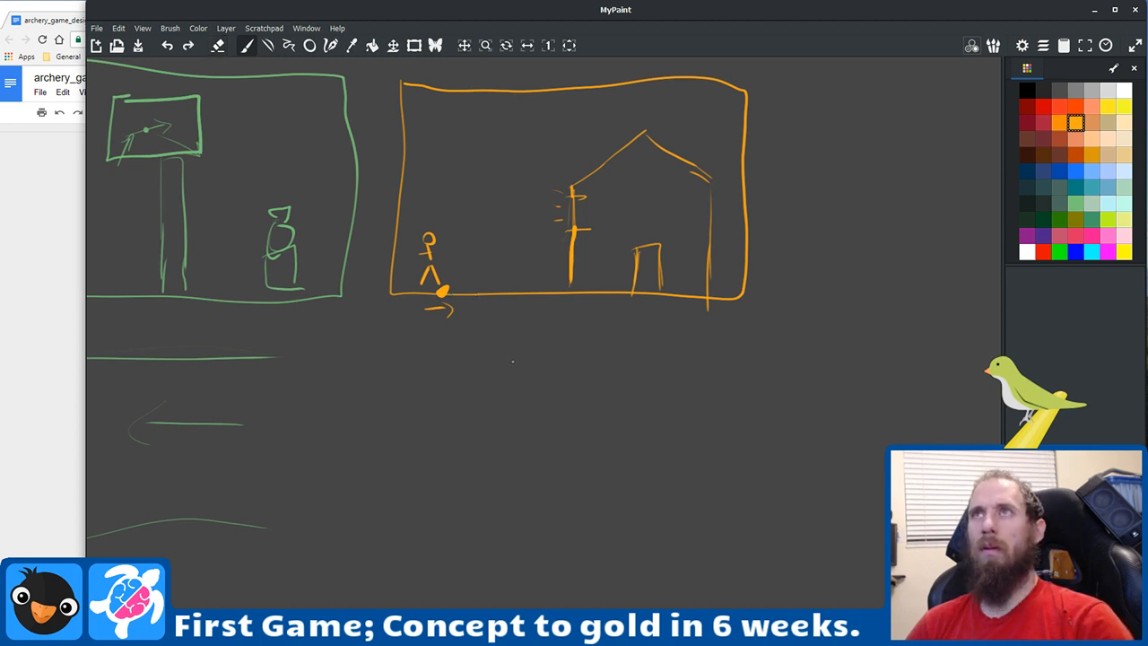
pyautogui.moveTo(493, 357); pyautogui.dragTo(527, 393)
pyautogui.hotkey('ctrl', 'z')
# Step: Draw a curved orange leader down from the dot at the stick figure's feet and letter "Stop & Lock View point" below it
pyautogui.moveTo(450, 302)
pyautogui.mouseDown()
pyautogui.moveTo(486, 359)
pyautogui.moveTo(458, 385)
pyautogui.mouseUp()
pyautogui.moveTo(473, 370)
pyautogui.mouseDown()
pyautogui.moveTo(474, 384)
pyautogui.moveTo(499, 386)
pyautogui.moveTo(529, 359)
pyautogui.moveTo(553, 369)
pyautogui.mouseUp()
pyautogui.click(554, 377)
pyautogui.moveTo(582, 358); pyautogui.dragTo(593, 370)
pyautogui.moveTo(605, 357); pyautogui.dragTo(607, 369)
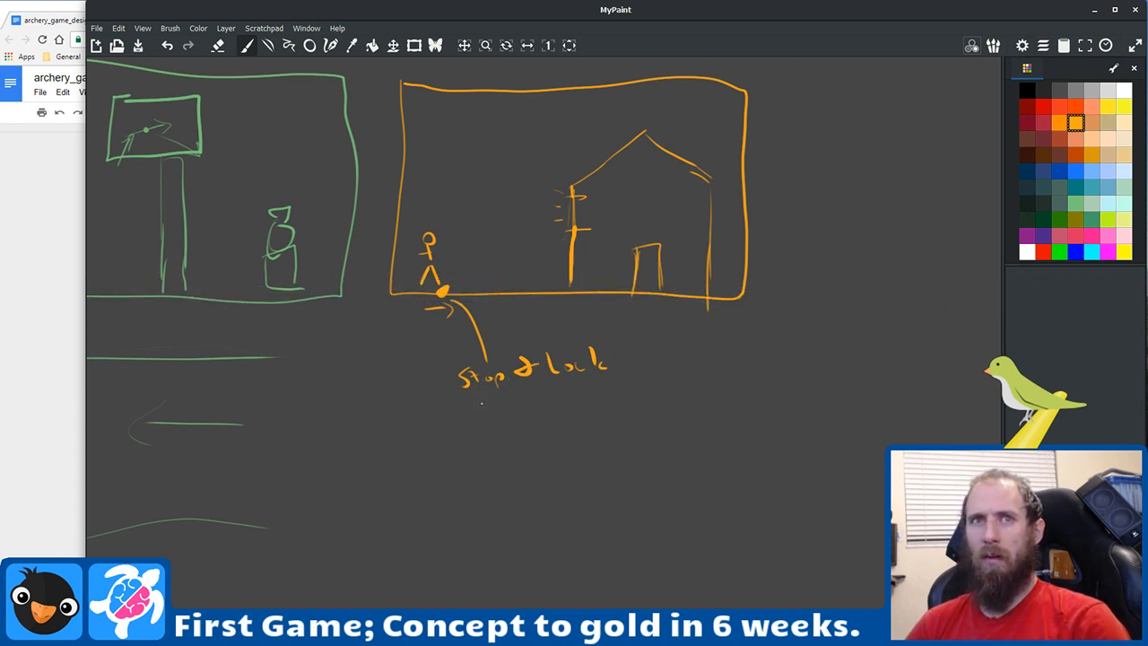
pyautogui.moveTo(474, 398)
pyautogui.mouseDown()
pyautogui.moveTo(507, 408)
pyautogui.moveTo(599, 380)
pyautogui.mouseUp()
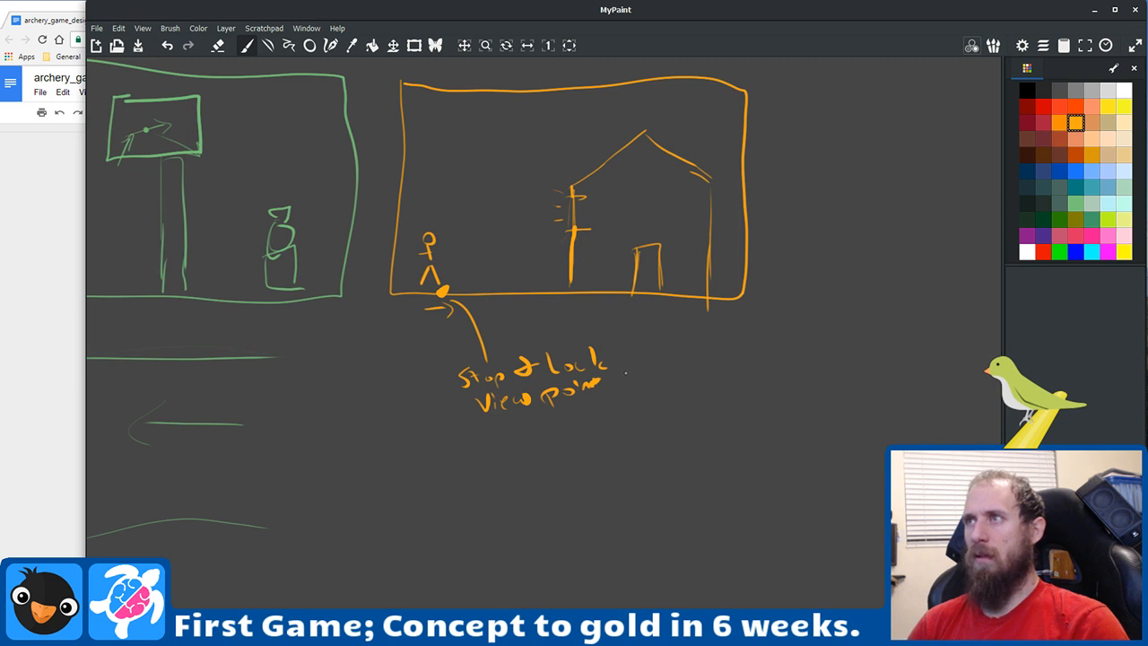
# Step: Draw a thin curved orange arrow from the "Stop & Lock View point" note up toward the house
pyautogui.moveTo(620, 383)
pyautogui.mouseDown()
pyautogui.moveTo(652, 365)
pyautogui.moveTo(663, 332)
pyautogui.mouseUp()
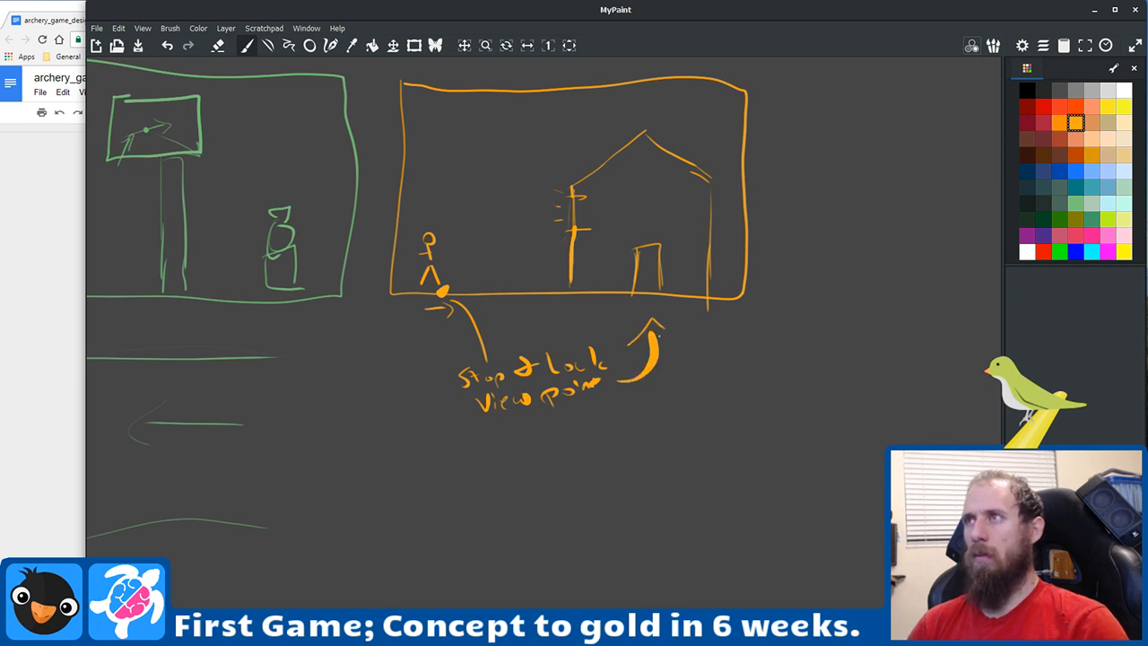
pyautogui.hotkey('ctrl', 'z')
pyautogui.hotkey('ctrl', 'z')
pyautogui.moveTo(616, 378)
pyautogui.mouseDown()
pyautogui.moveTo(654, 324)
pyautogui.moveTo(668, 337)
pyautogui.mouseUp()
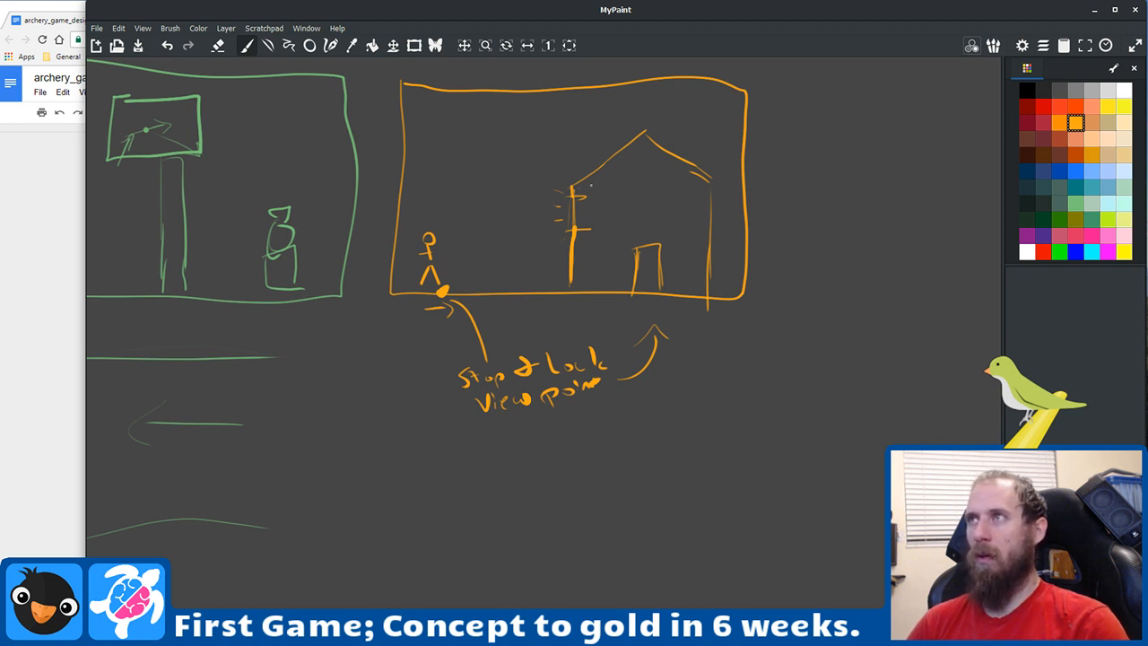
# Step: Sketch a scalloped orange cutaway outline around the inside of the house, following the roof and both walls
pyautogui.moveTo(590, 184)
pyautogui.mouseDown()
pyautogui.moveTo(659, 163)
pyautogui.moveTo(687, 176)
pyautogui.moveTo(711, 262)
pyautogui.moveTo(701, 291)
pyautogui.mouseUp()
pyautogui.moveTo(577, 235)
pyautogui.mouseDown()
pyautogui.moveTo(583, 264)
pyautogui.moveTo(623, 285)
pyautogui.mouseUp()
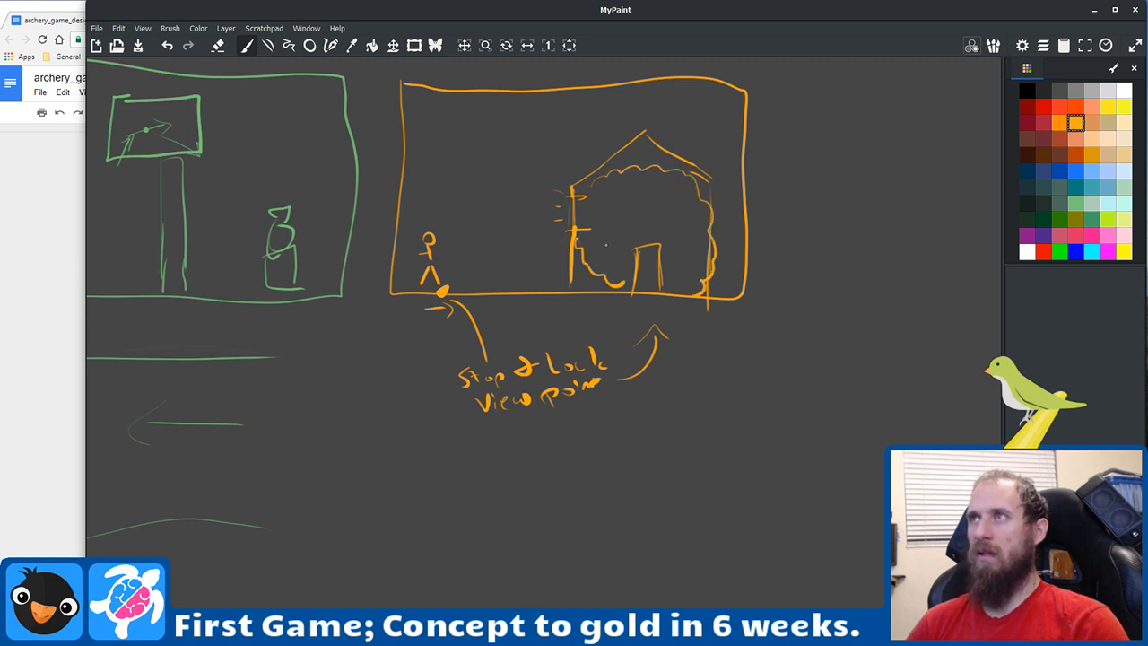
pyautogui.moveTo(578, 194); pyautogui.dragTo(624, 170)
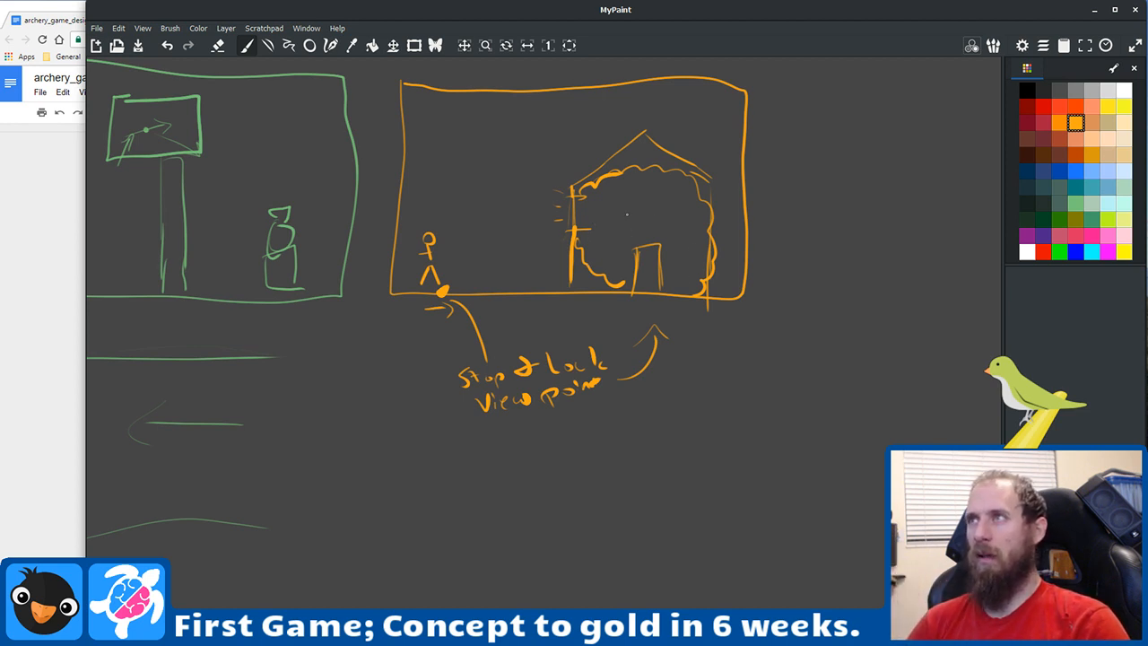
# Step: Sketch a small green table with a tied money bag on it, inside the house to the right of the doorway
pyautogui.moveTo(661, 267)
pyautogui.mouseDown()
pyautogui.moveTo(701, 265)
pyautogui.moveTo(663, 270)
pyautogui.mouseUp()
pyautogui.hotkey('ctrl', 'z')
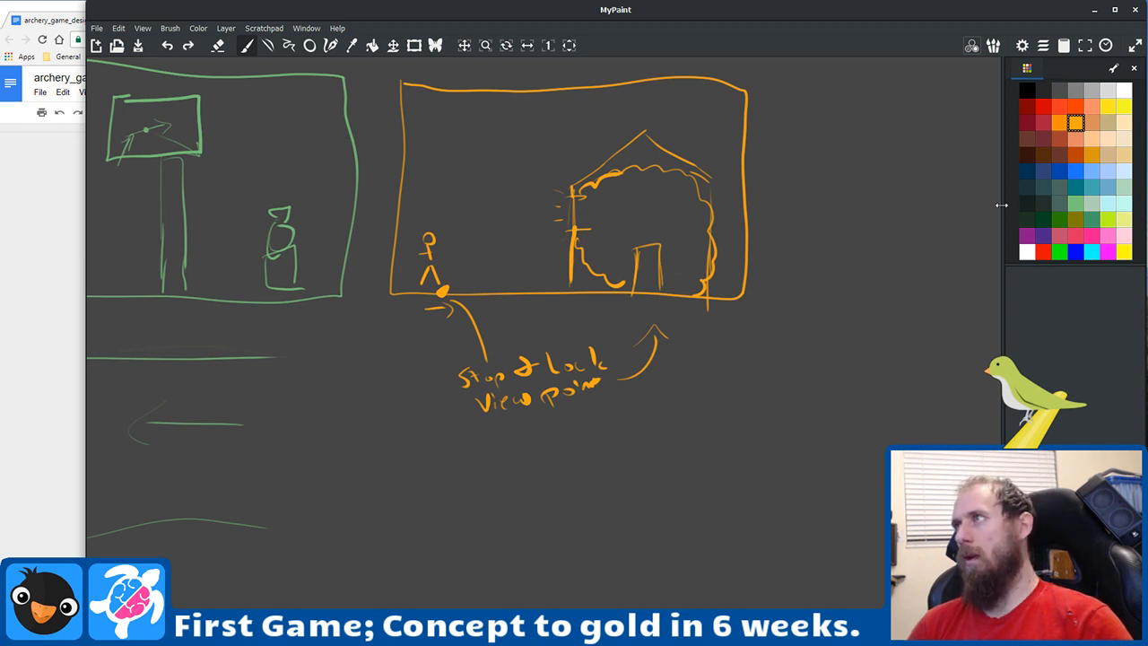
pyautogui.click(1075, 204)
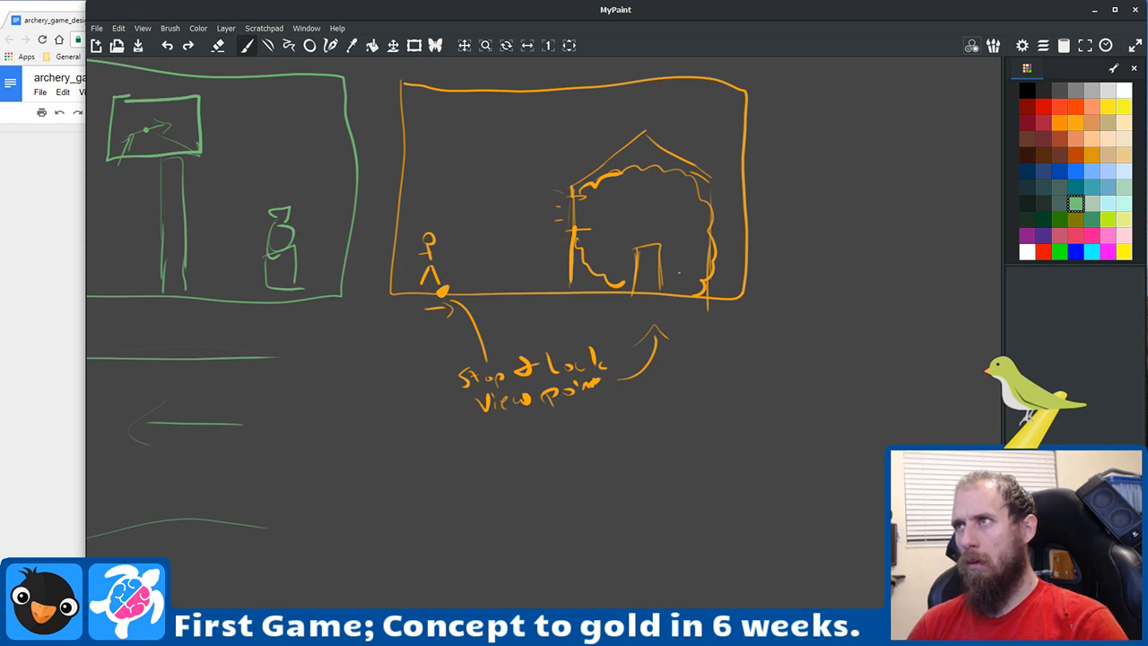
pyautogui.moveTo(664, 268)
pyautogui.mouseDown()
pyautogui.moveTo(707, 266)
pyautogui.moveTo(671, 290)
pyautogui.moveTo(697, 294)
pyautogui.moveTo(671, 292)
pyautogui.mouseUp()
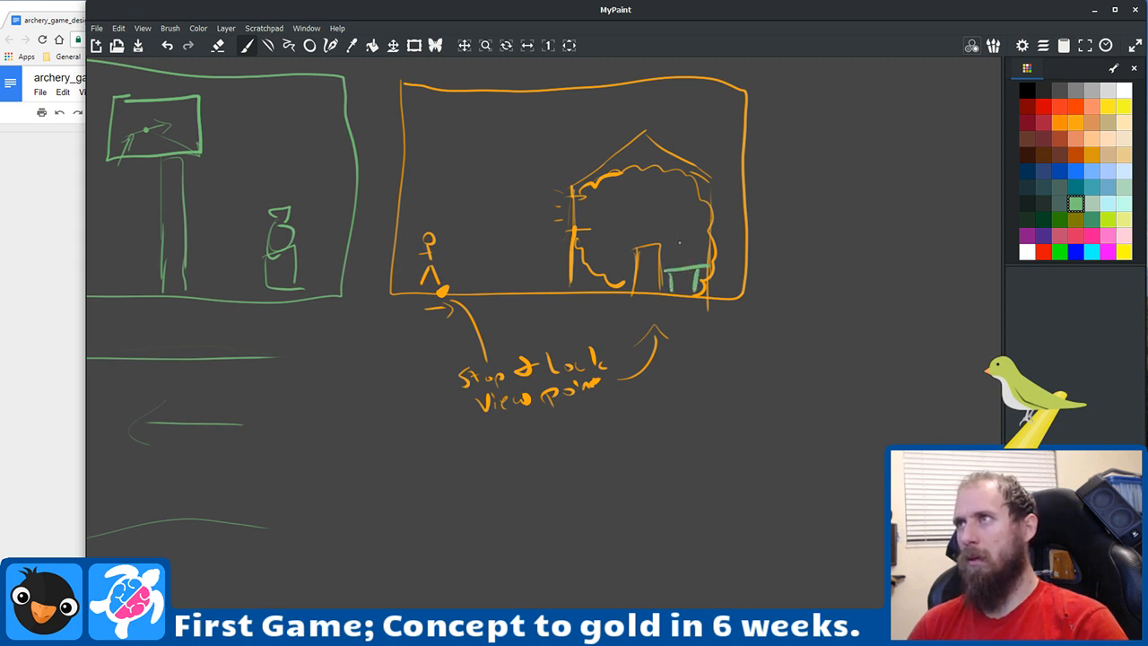
pyautogui.moveTo(682, 253)
pyautogui.mouseDown()
pyautogui.moveTo(664, 260)
pyautogui.moveTo(676, 256)
pyautogui.mouseUp()
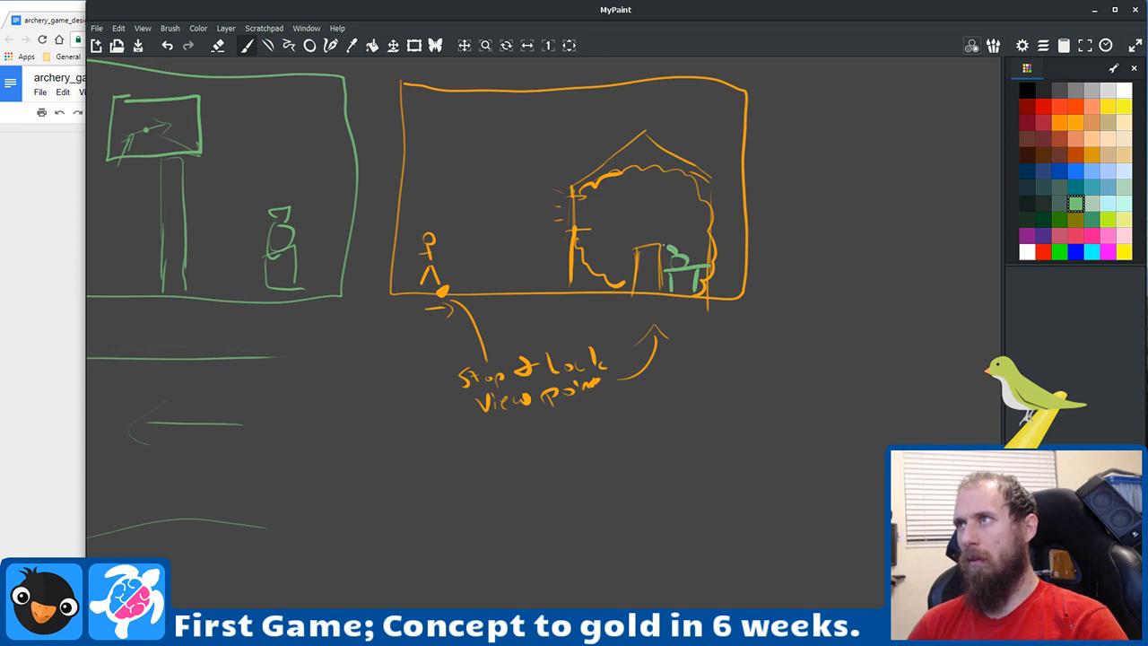
pyautogui.hotkey('ctrl', 'z')
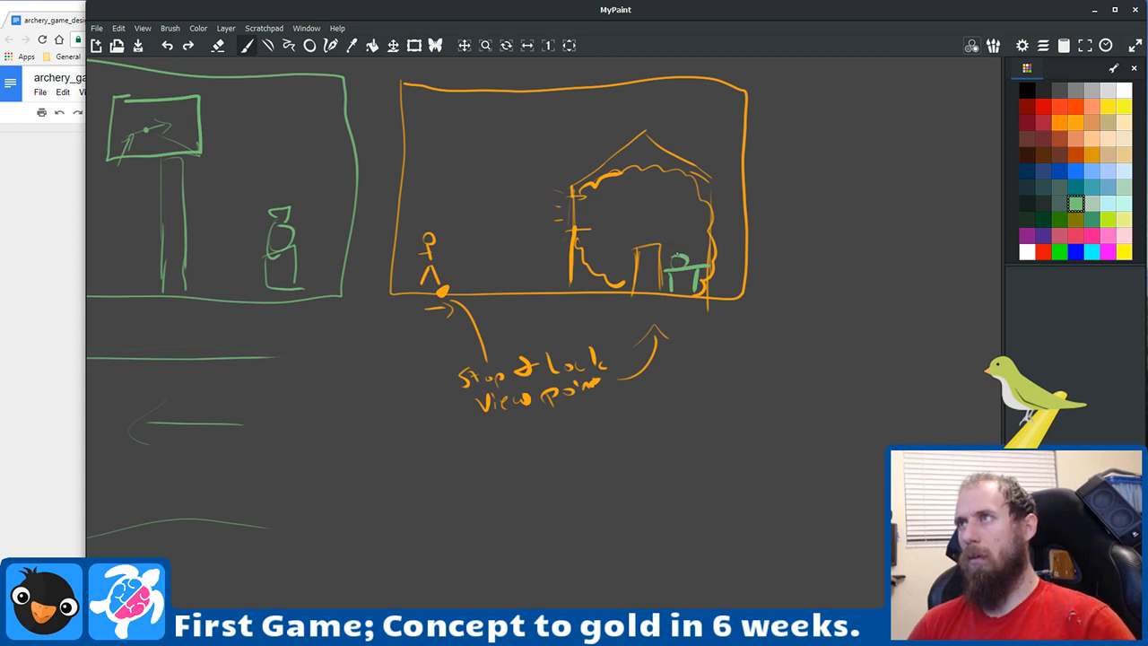
pyautogui.moveTo(678, 252); pyautogui.dragTo(678, 244)
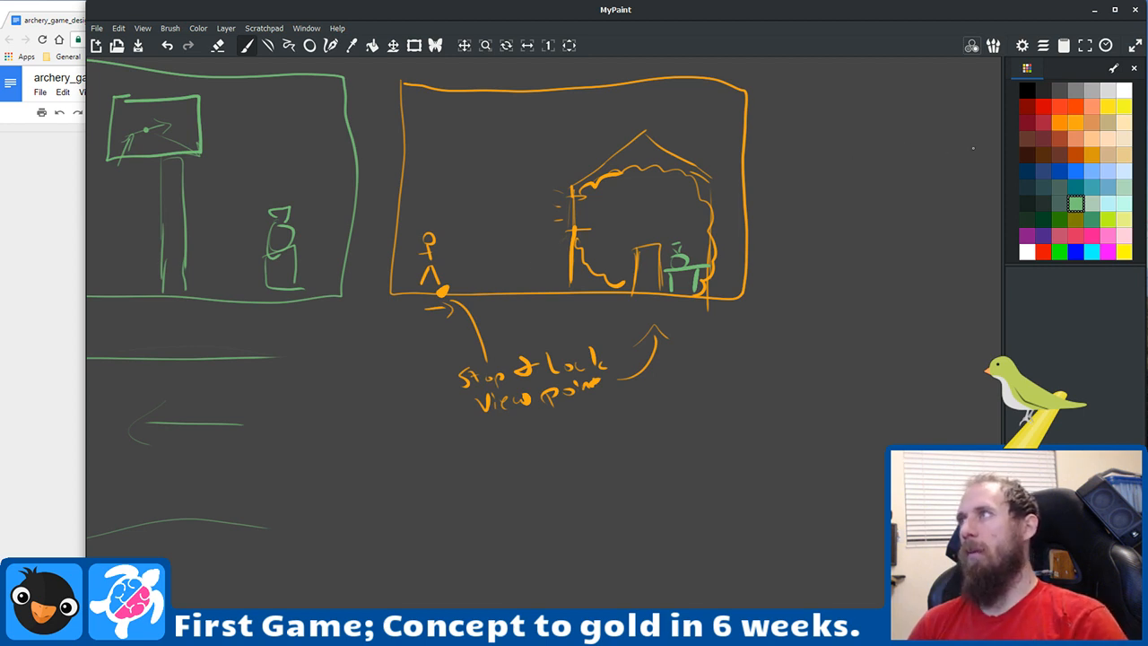
# Step: Sketch a red-orange cloud-shaped zone around the window opening, with short arrows at the stick figure and inside the zone
pyautogui.click(1081, 108)
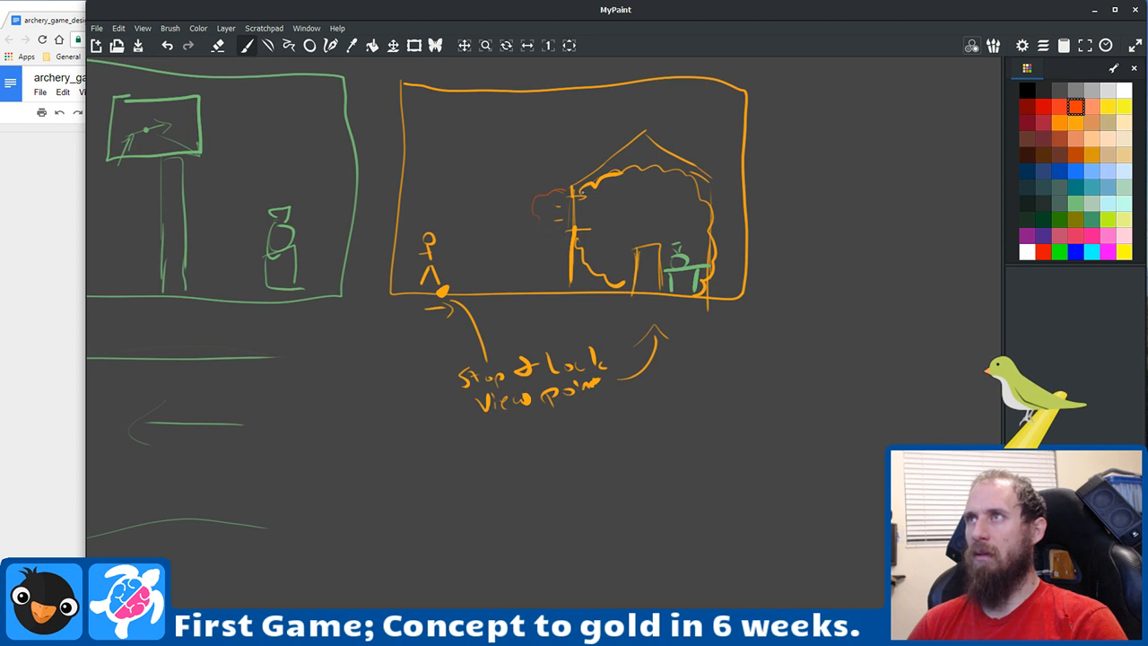
pyautogui.moveTo(595, 219)
pyautogui.mouseDown()
pyautogui.moveTo(598, 235)
pyautogui.moveTo(542, 229)
pyautogui.mouseUp()
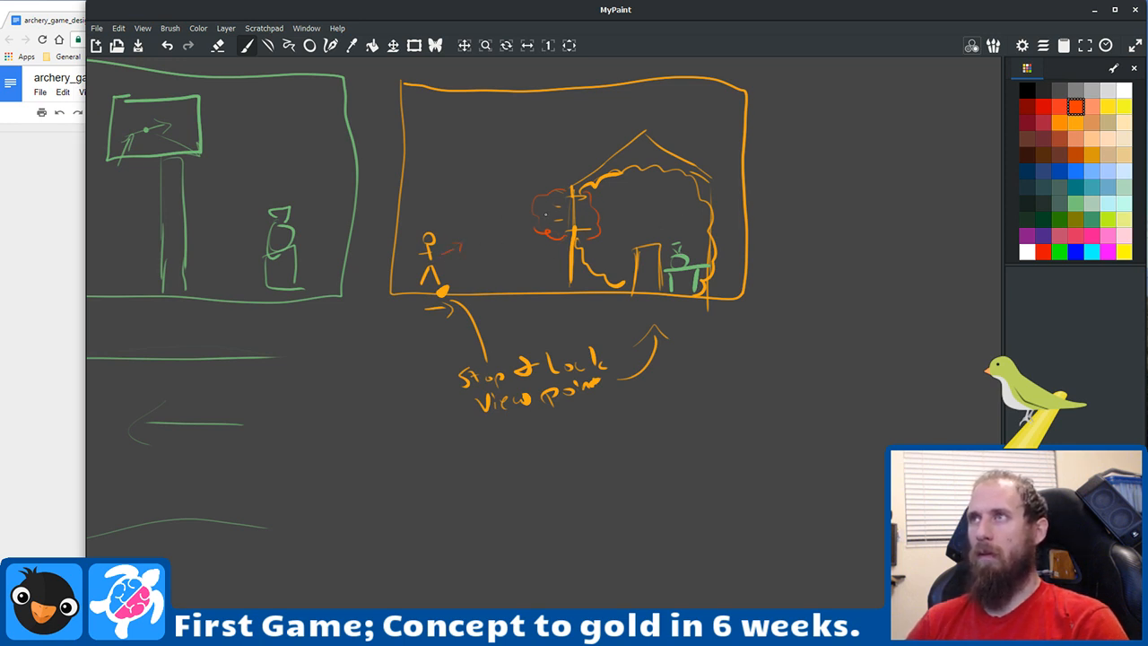
pyautogui.moveTo(541, 212); pyautogui.dragTo(560, 210)
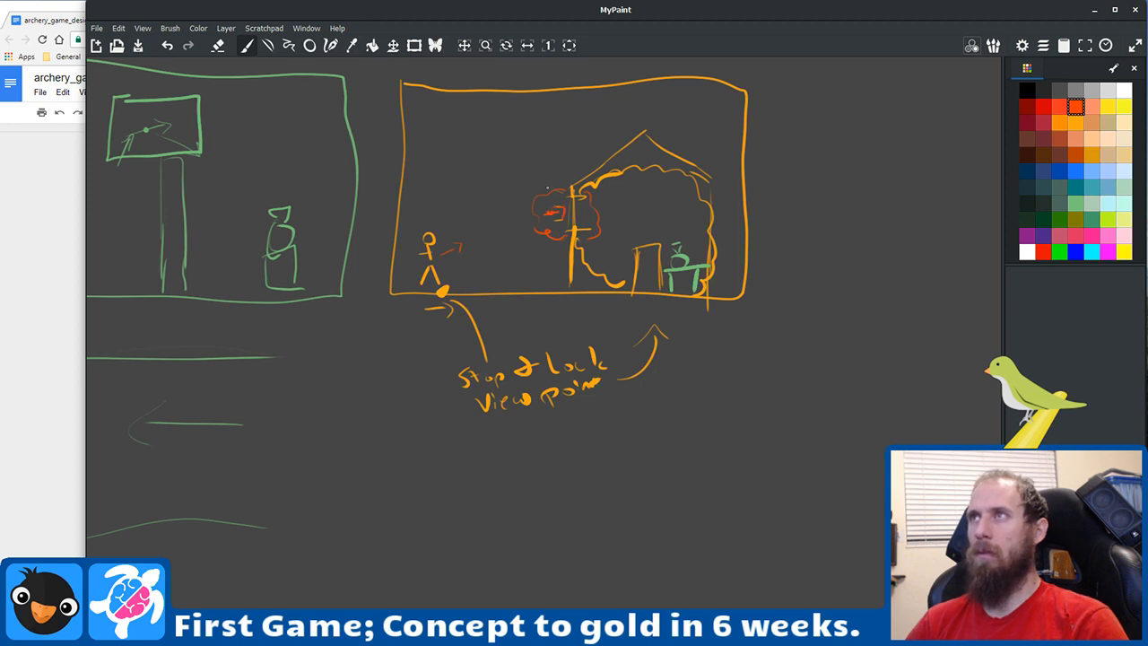
# Step: Draw a red-orange leader from the window zone to above the frame and letter "Slow mo / Stop time area" there
pyautogui.rightClick(557, 207)
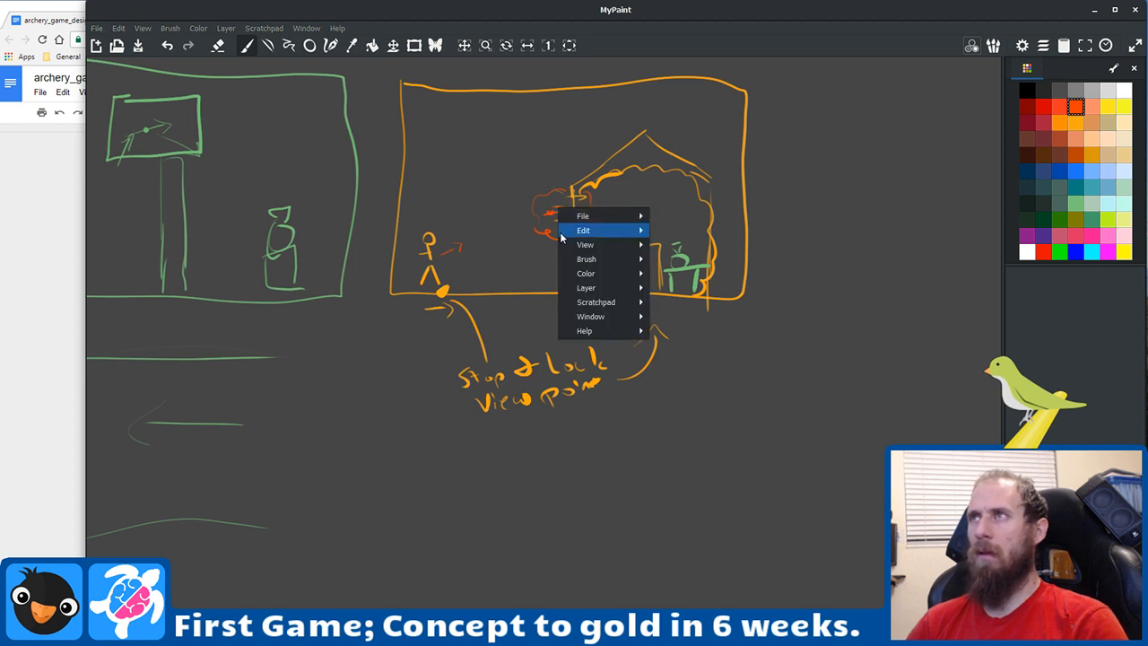
pyautogui.click(504, 309)
pyautogui.moveTo(545, 316); pyautogui.dragTo(503, 527)
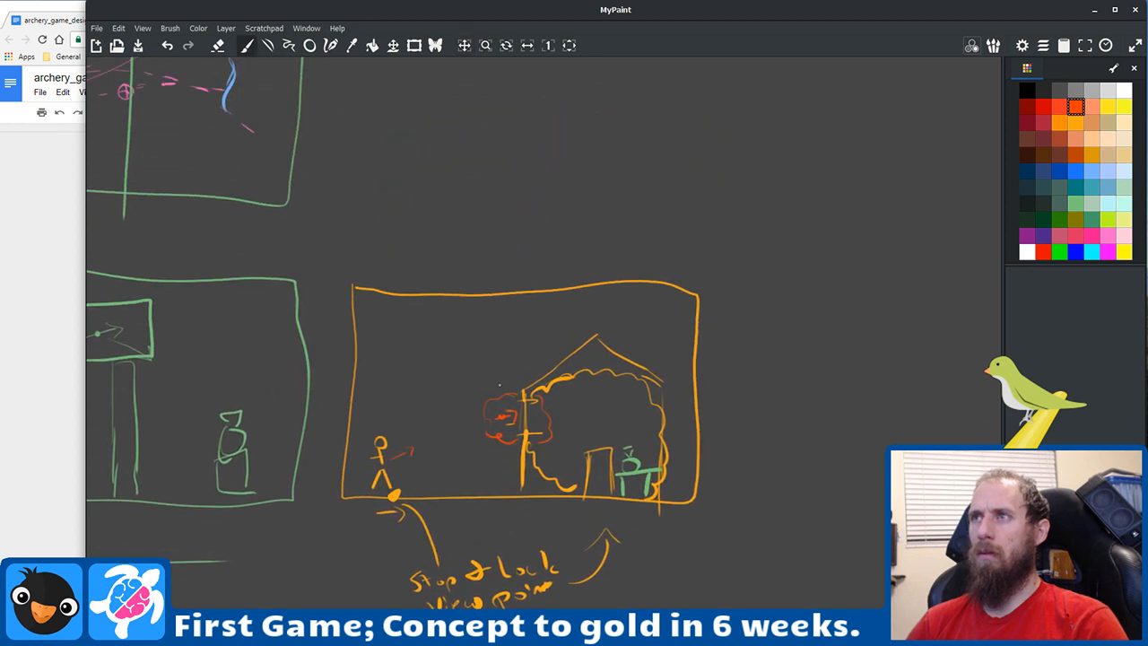
pyautogui.moveTo(495, 387)
pyautogui.mouseDown()
pyautogui.moveTo(501, 281)
pyautogui.moveTo(477, 250)
pyautogui.moveTo(584, 225)
pyautogui.mouseUp()
pyautogui.moveTo(515, 255)
pyautogui.mouseDown()
pyautogui.moveTo(551, 267)
pyautogui.moveTo(516, 261)
pyautogui.moveTo(573, 256)
pyautogui.moveTo(579, 234)
pyautogui.moveTo(615, 240)
pyautogui.mouseUp()
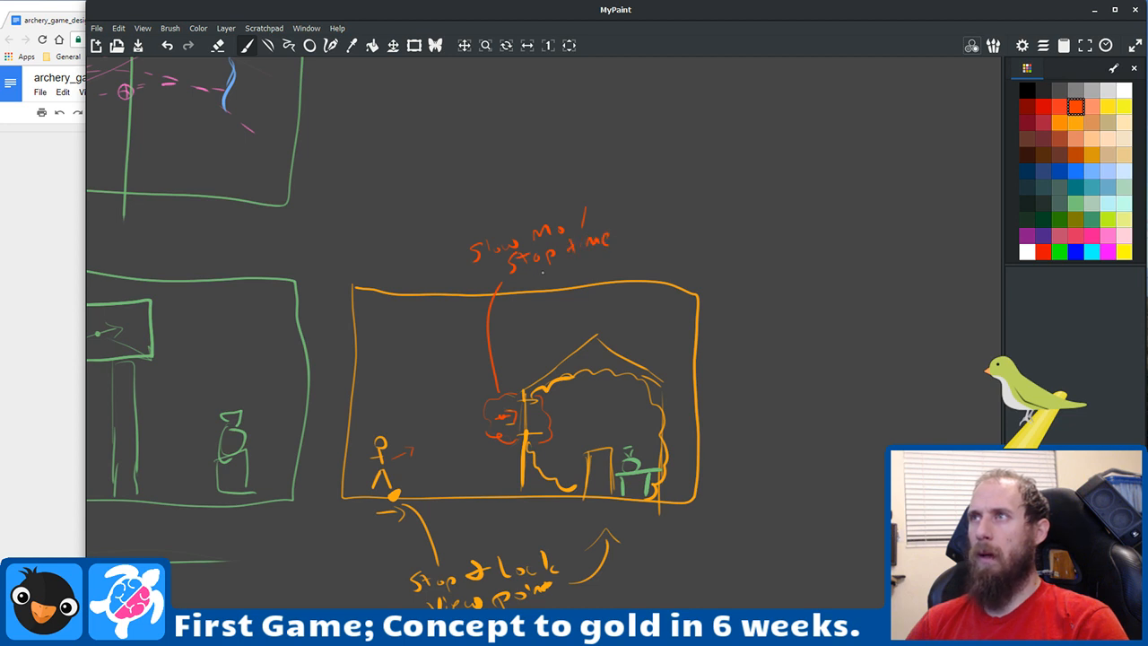
pyautogui.moveTo(536, 272); pyautogui.dragTo(599, 266)
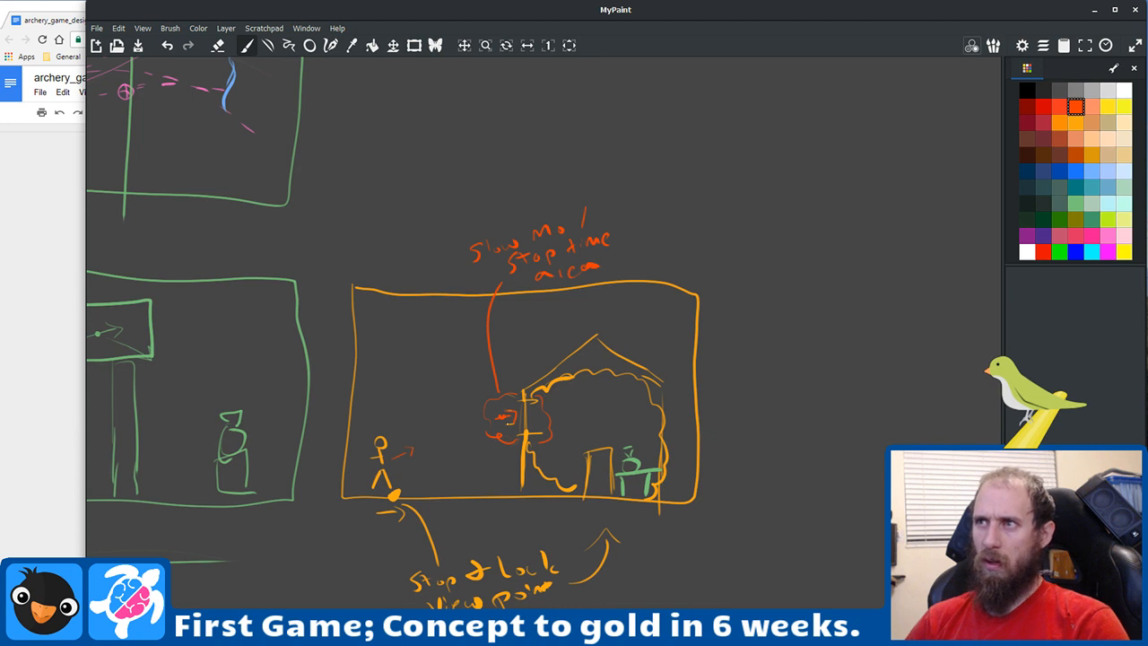
# Step: Draw a short red-orange arrow leaving the window zone toward the interior of the house
pyautogui.moveTo(530, 412); pyautogui.dragTo(570, 422)
pyautogui.hotkey('ctrl', 'z')
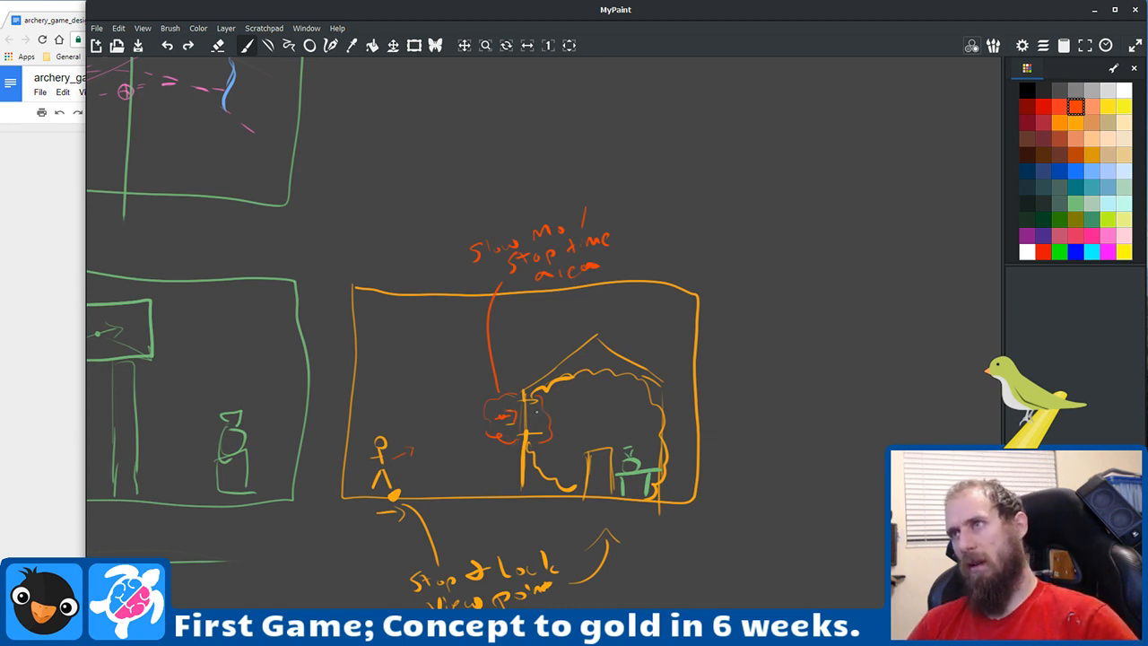
pyautogui.hotkey('ctrl', 'y')
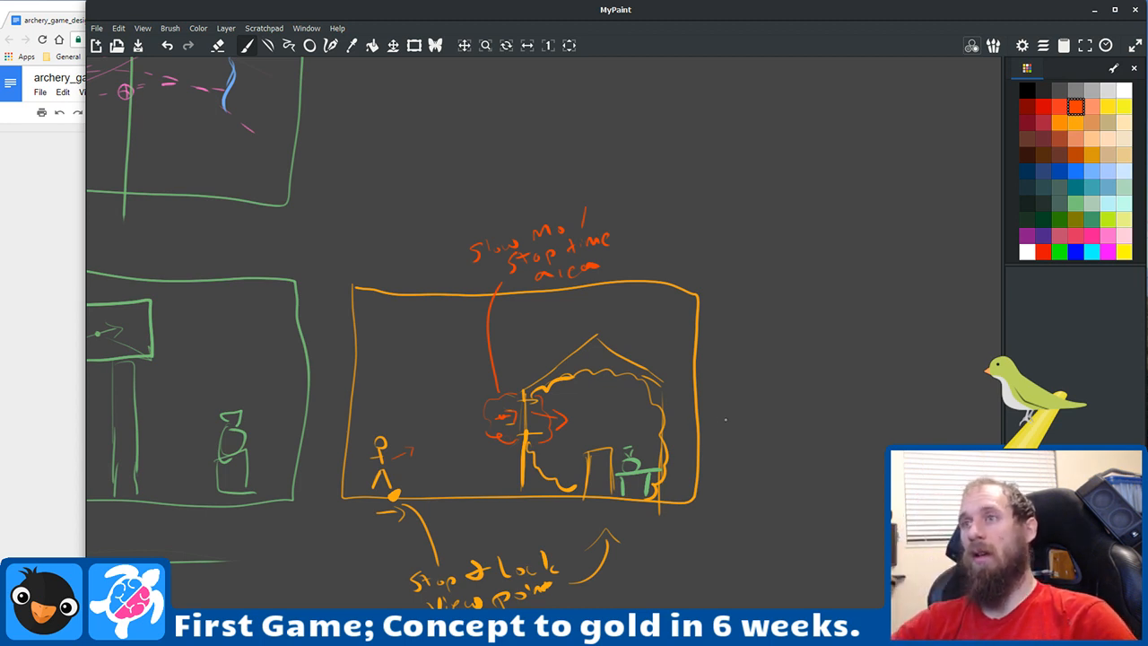
# Step: Switch to the archery_game_design document in Google Docs
pyautogui.moveTo(500, 236); pyautogui.dragTo(922, 217)
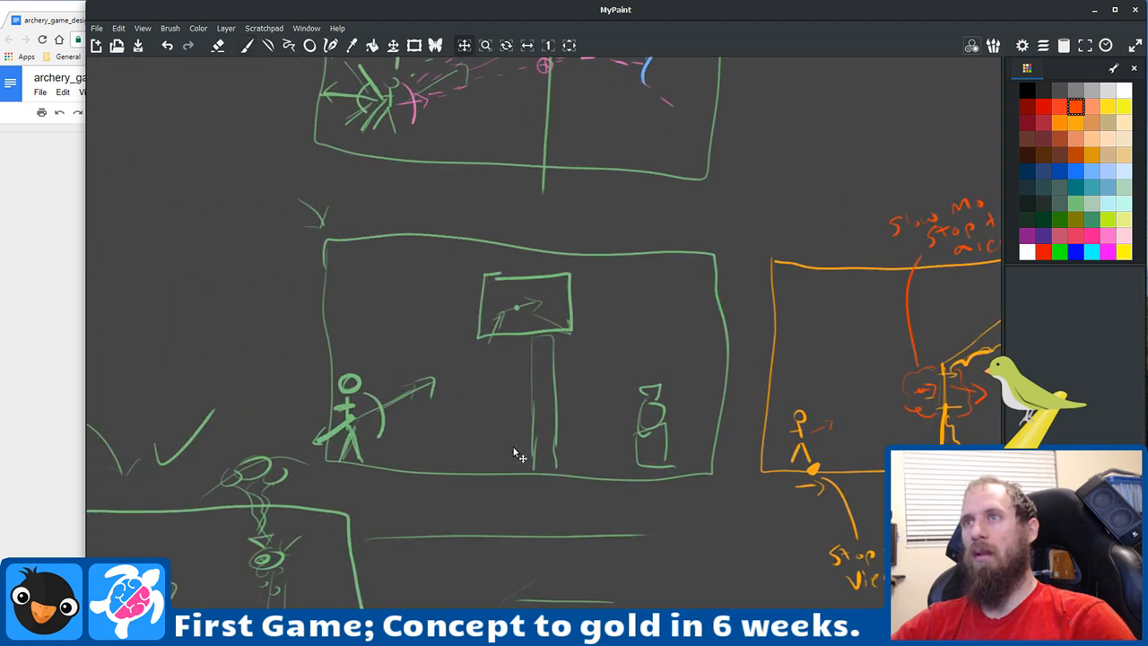
pyautogui.moveTo(513, 446)
pyautogui.mouseDown()
pyautogui.moveTo(666, 171)
pyautogui.moveTo(574, 440)
pyautogui.moveTo(173, 441)
pyautogui.moveTo(461, 448)
pyautogui.mouseUp()
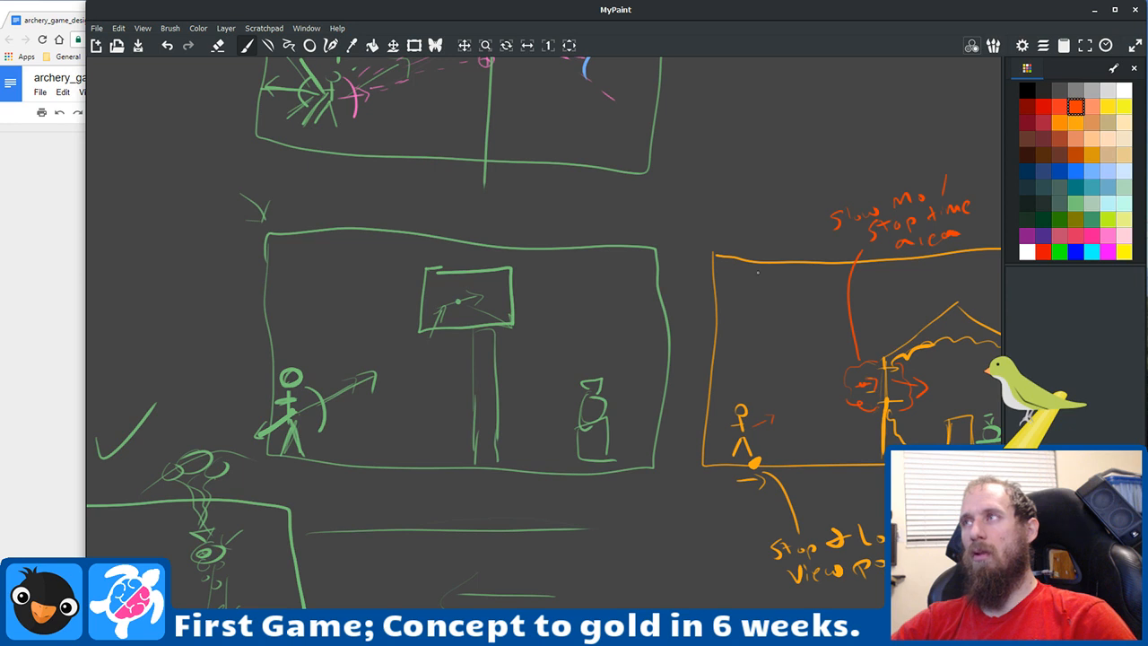
pyautogui.moveTo(850, 395); pyautogui.dragTo(753, 369)
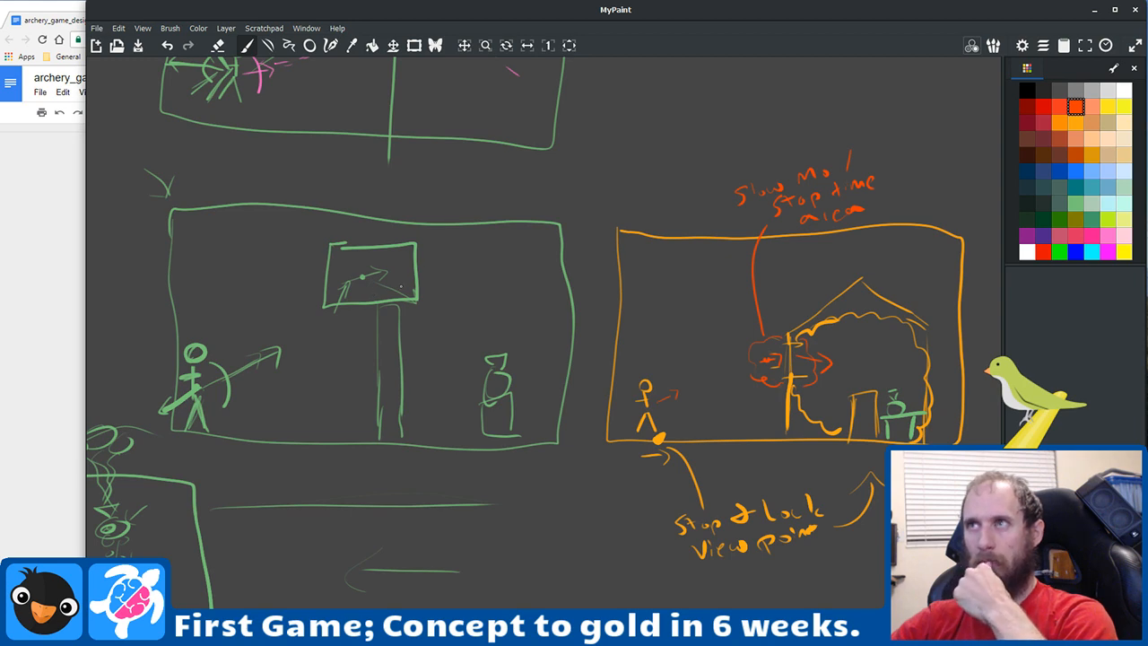
pyautogui.moveTo(400, 287)
pyautogui.mouseDown()
pyautogui.moveTo(723, 417)
pyautogui.moveTo(749, 534)
pyautogui.moveTo(903, 347)
pyautogui.moveTo(443, 347)
pyautogui.moveTo(404, 358)
pyautogui.mouseUp()
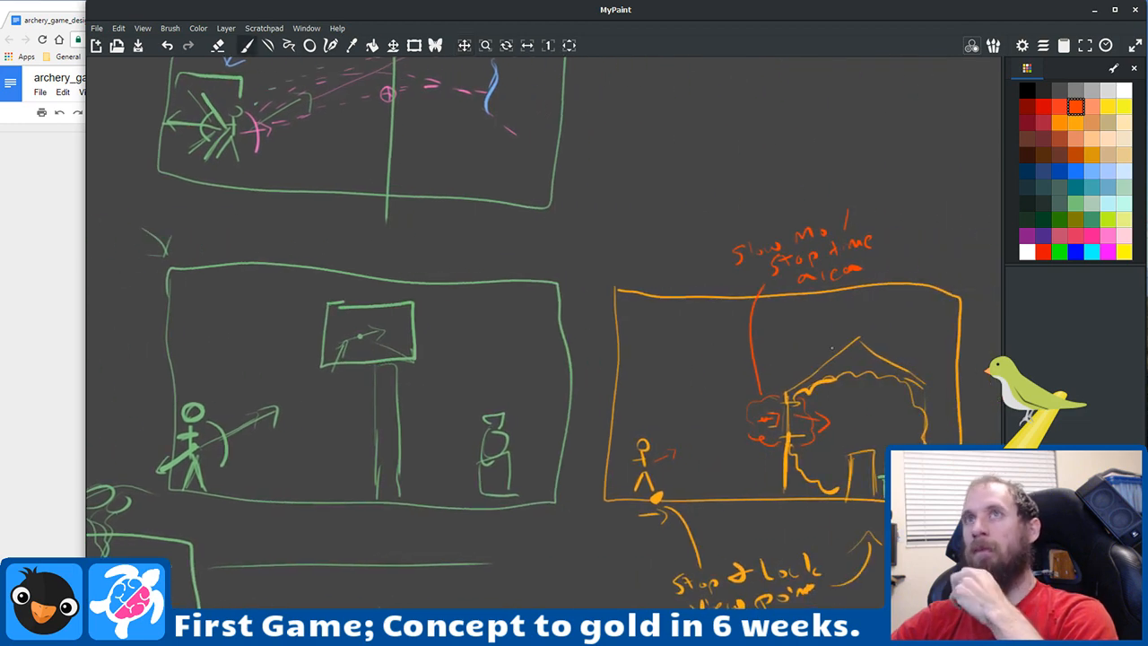
pyautogui.moveTo(545, 378); pyautogui.dragTo(992, 308)
pyautogui.click(31, 225)
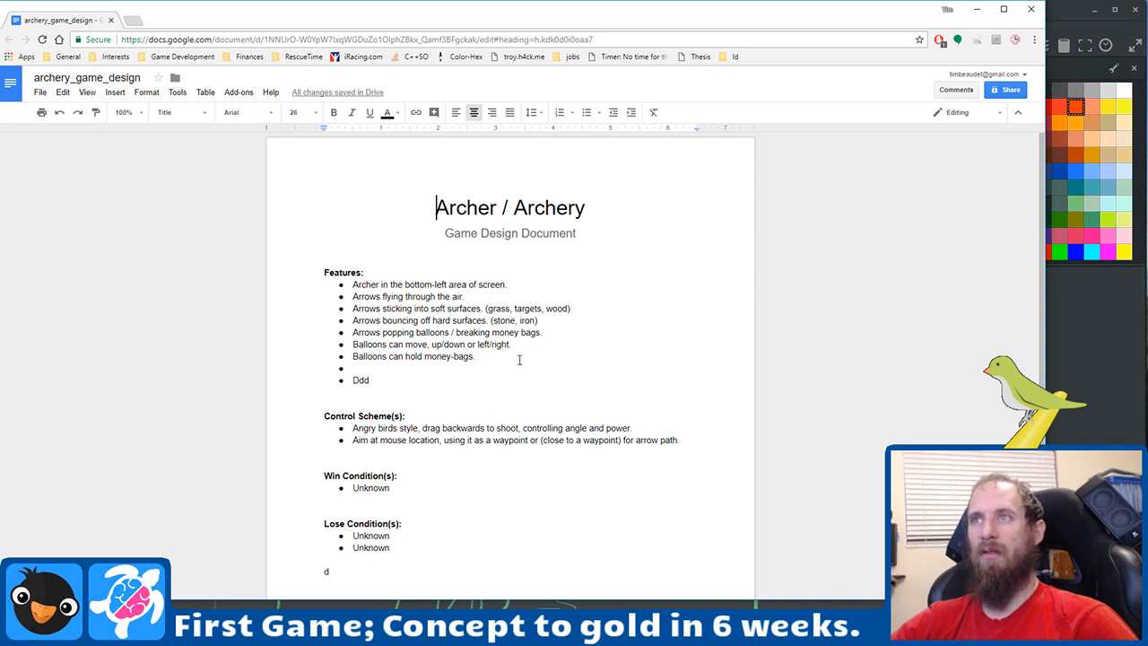
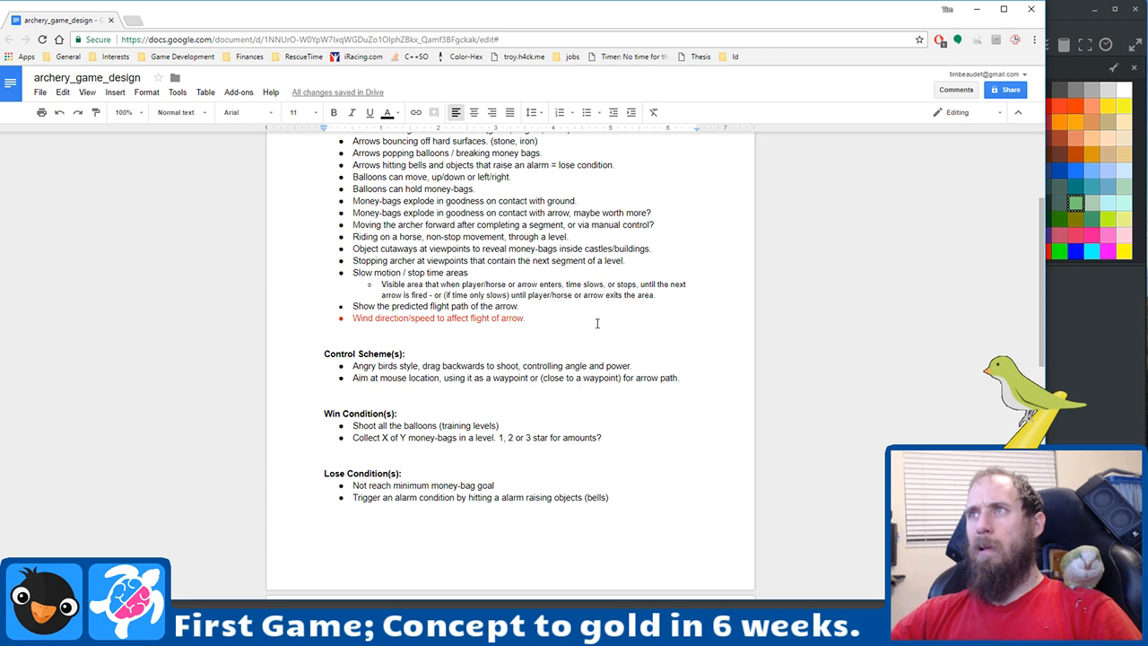
# Step: Append "(Feature Creep)" to the red wind direction/speed bullet in the feature list
pyautogui.click(597, 320)
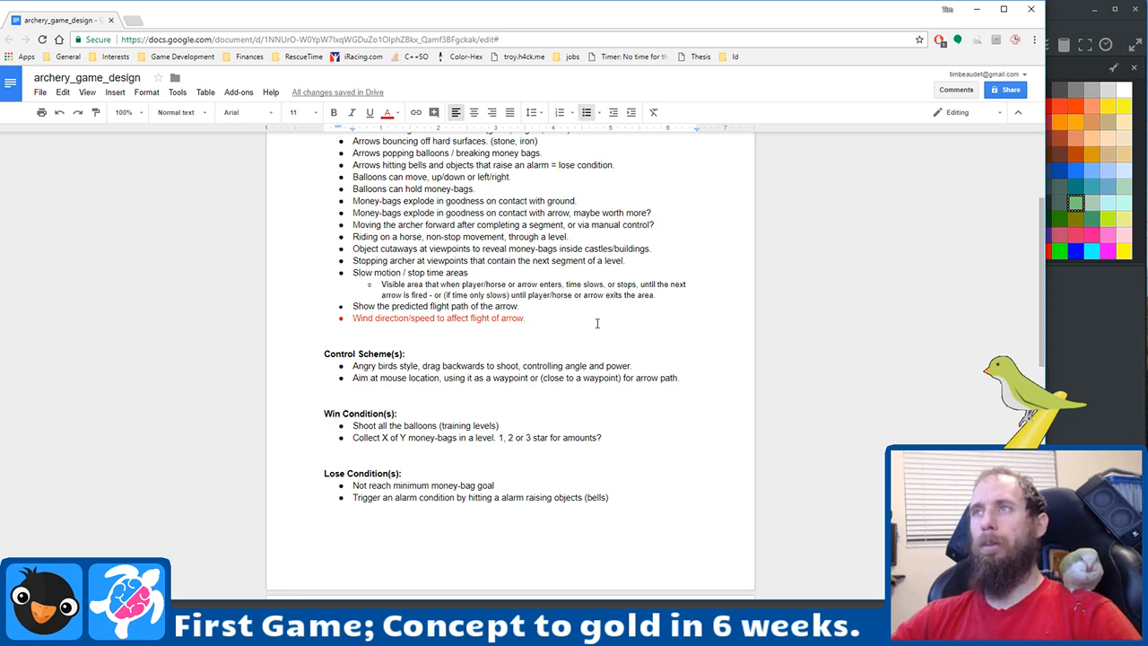
pyautogui.write('(')
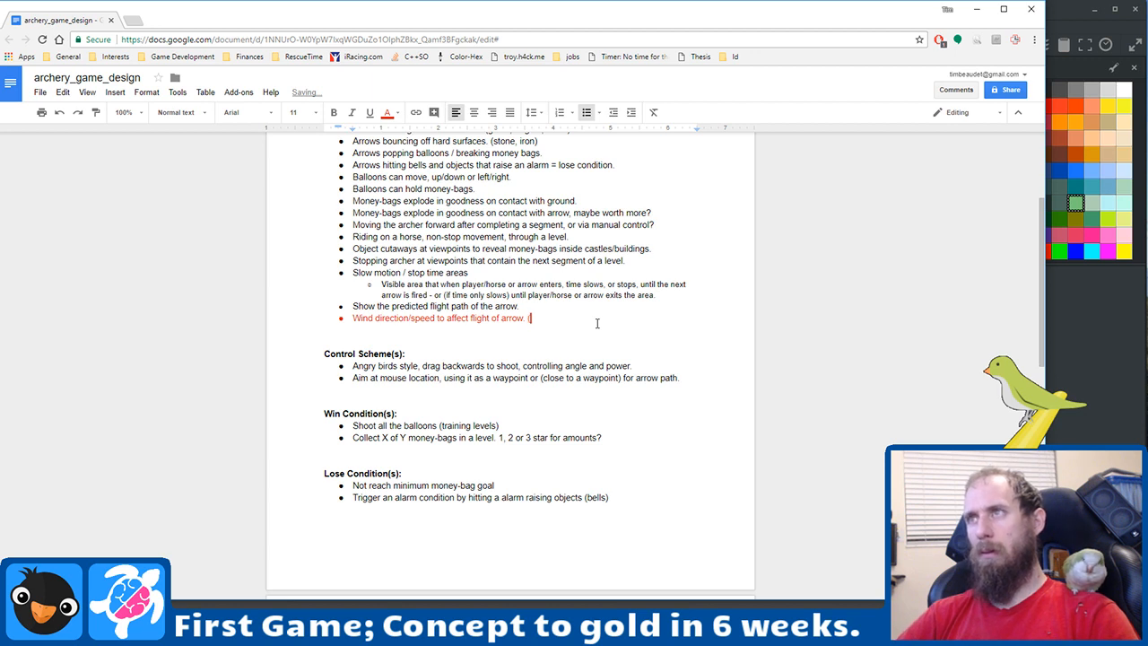
pyautogui.write('Feature Cree')
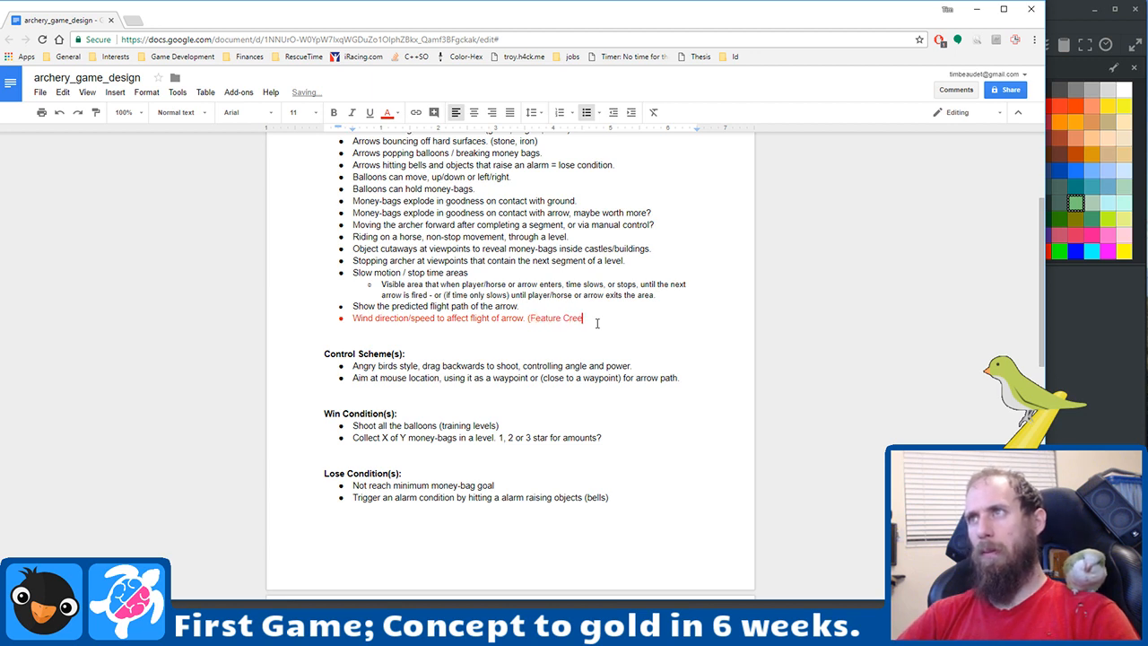
pyautogui.write('p)')
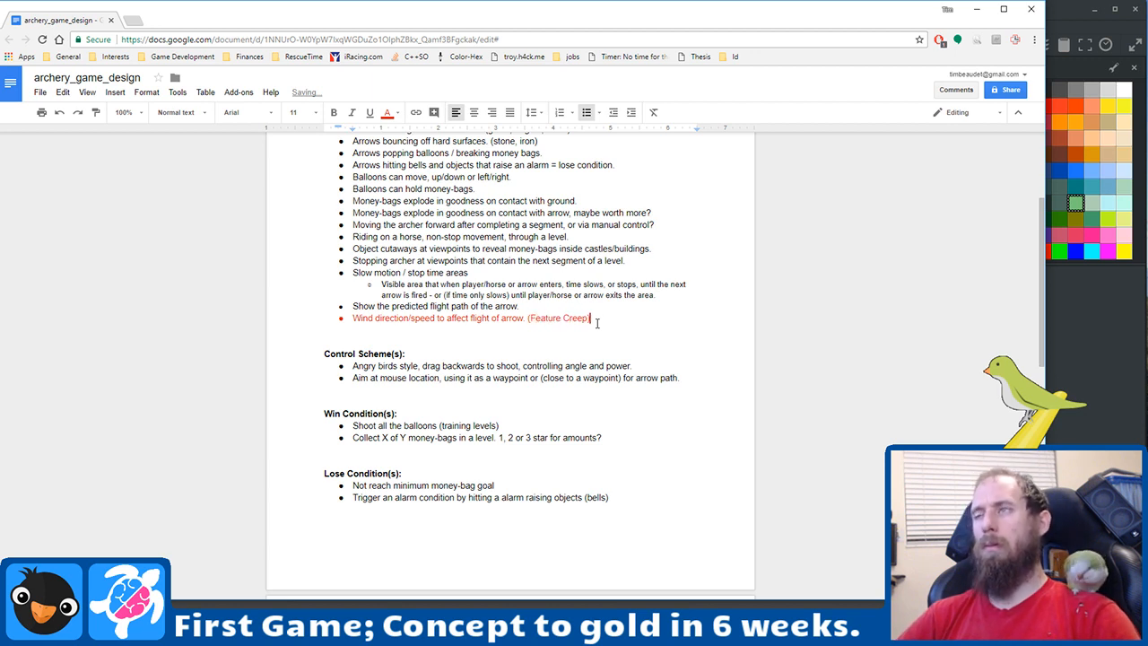
pyautogui.click(599, 413)
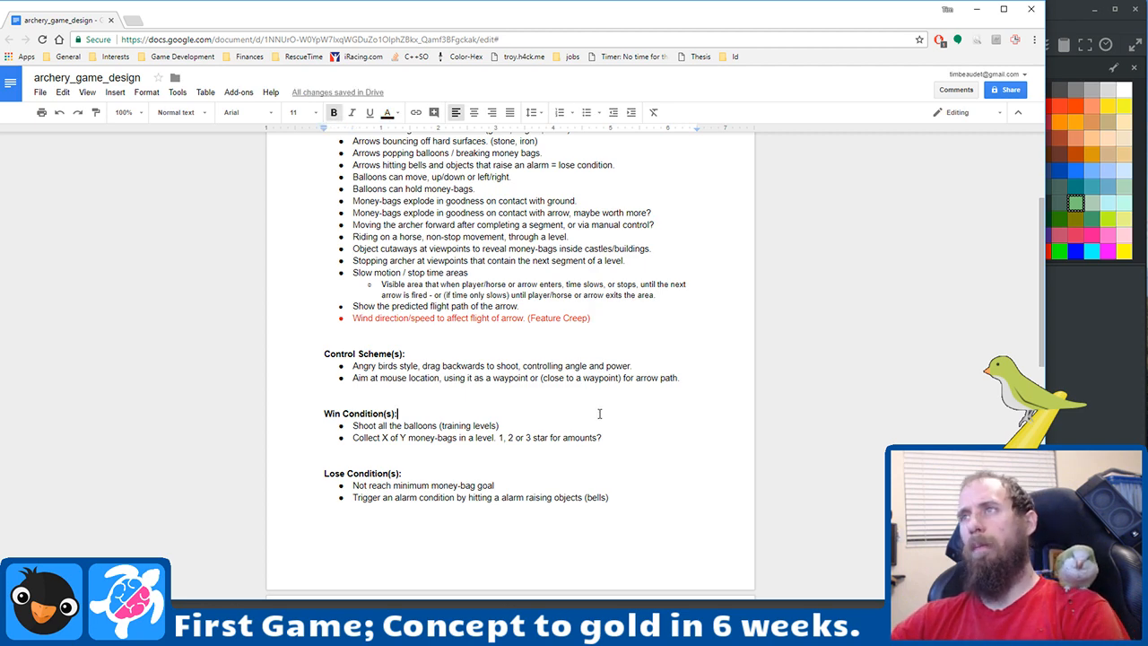
# Step: Add a question mark after "balloons" in the first win condition bullet, before "(training levels)"
pyautogui.scroll(-3, 445, 418)
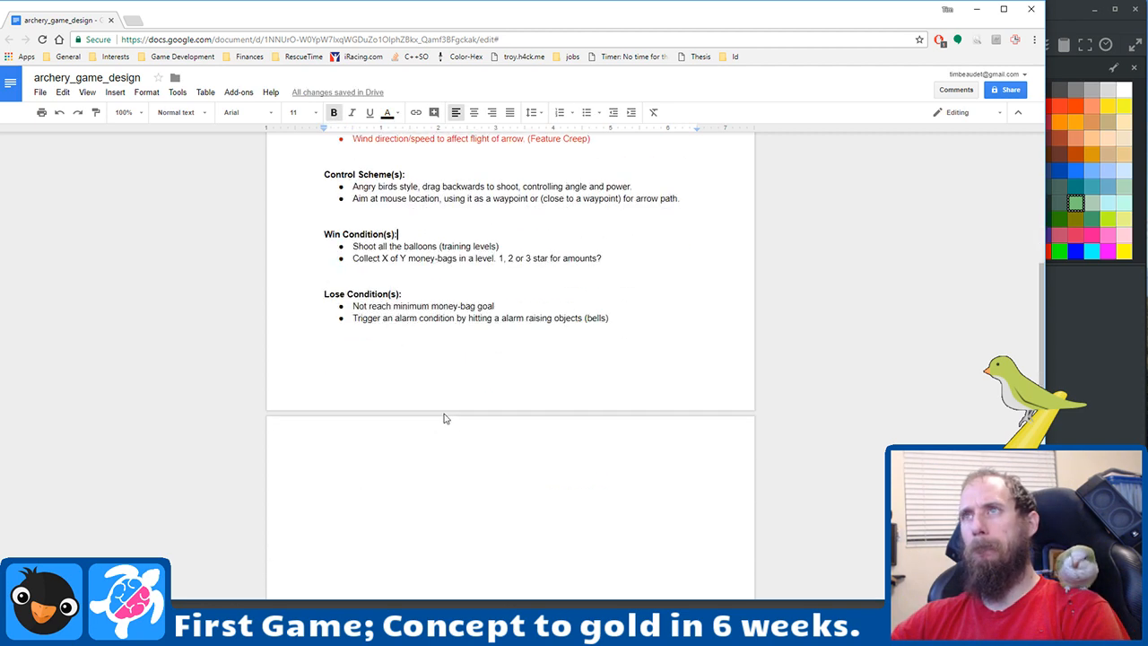
pyautogui.scroll(-3, 446, 418)
pyautogui.scroll(7, 443, 413)
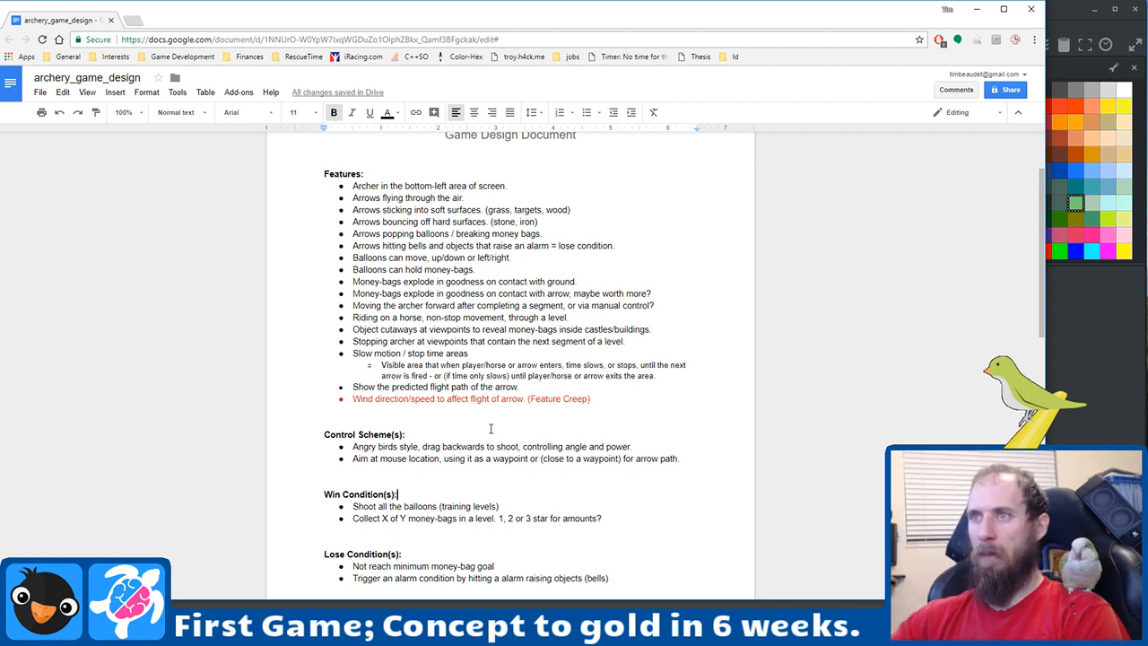
pyautogui.scroll(-3, 490, 428)
pyautogui.click(518, 385)
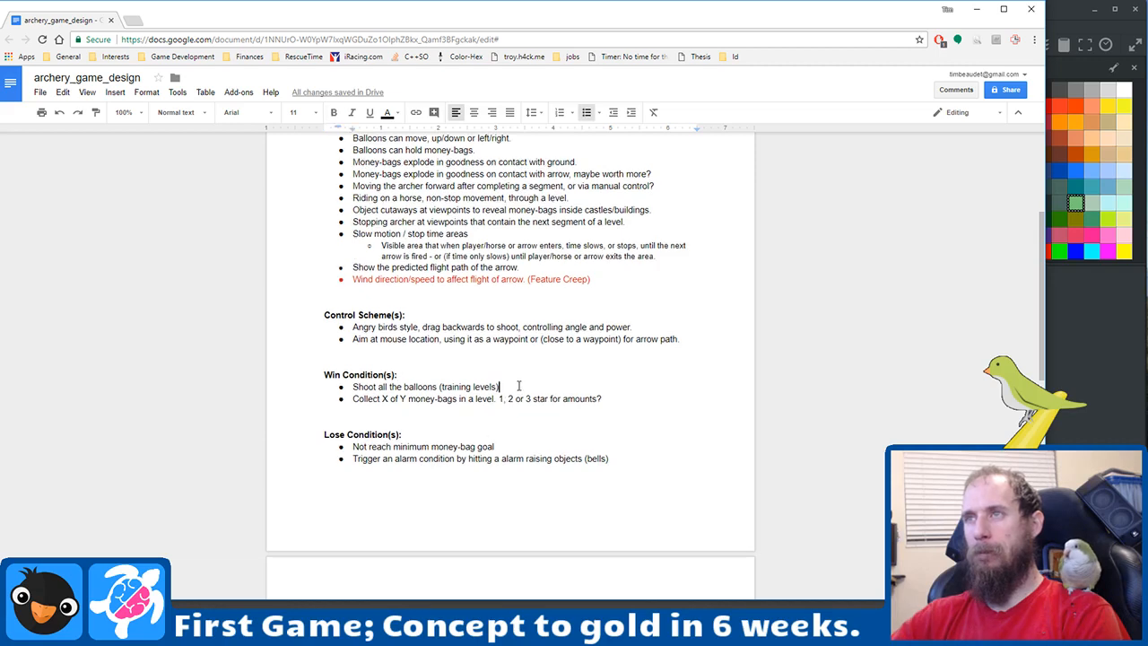
pyautogui.hotkey('ctrl', 'Left')
pyautogui.hotkey('ctrl', 'Left')
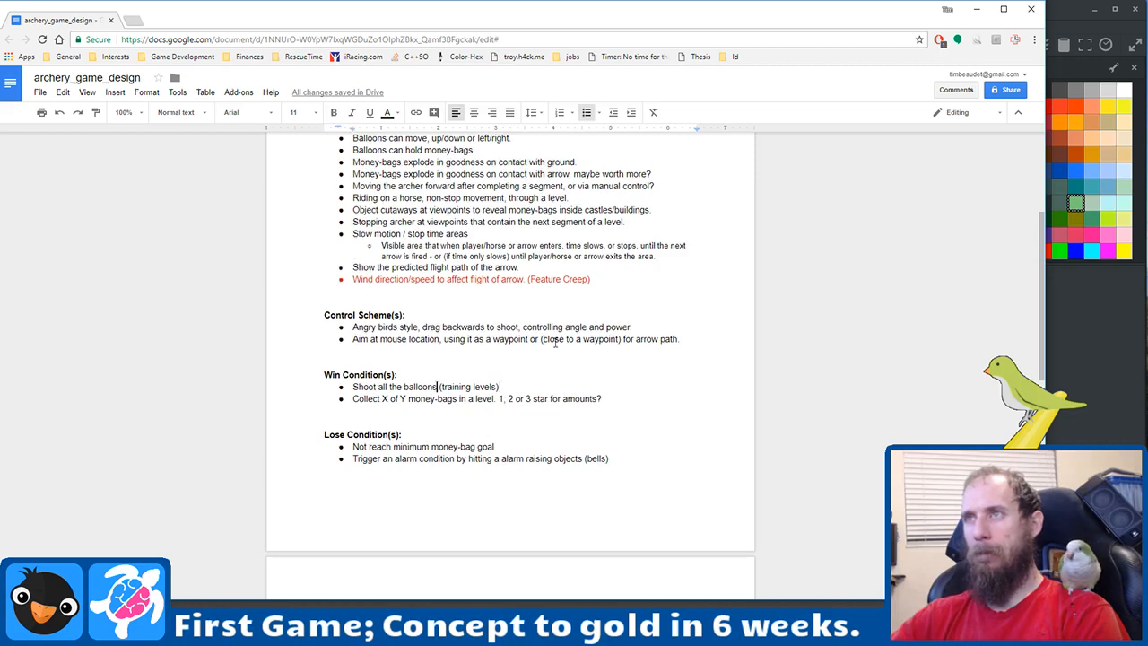
pyautogui.write('?')
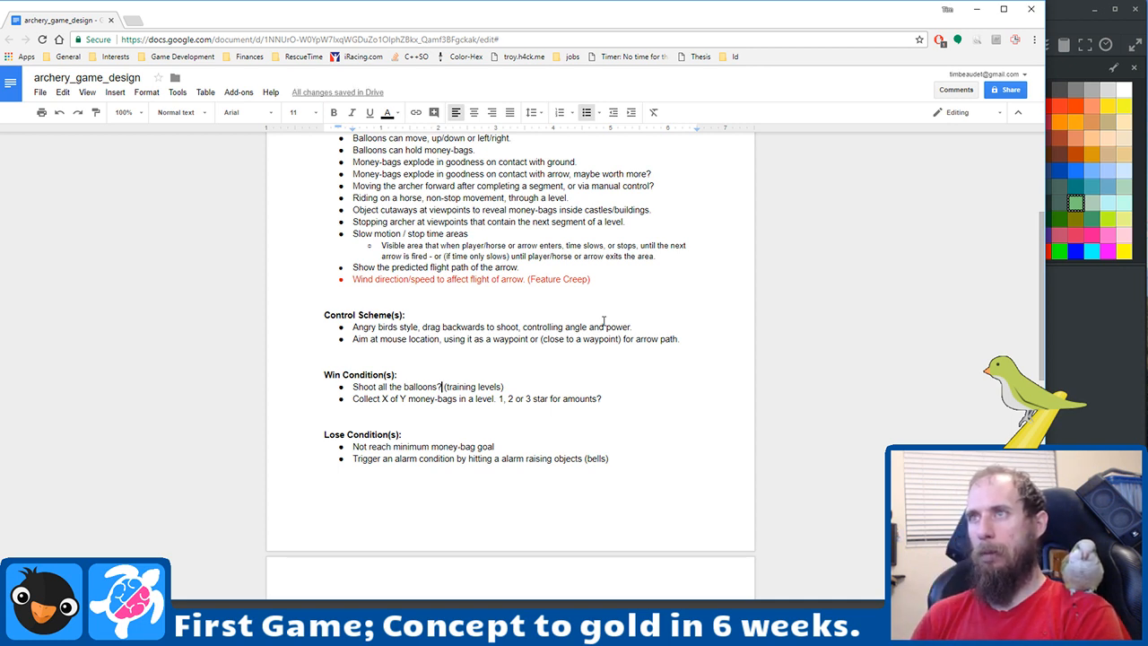
pyautogui.press('Down')
pyautogui.press('Down')
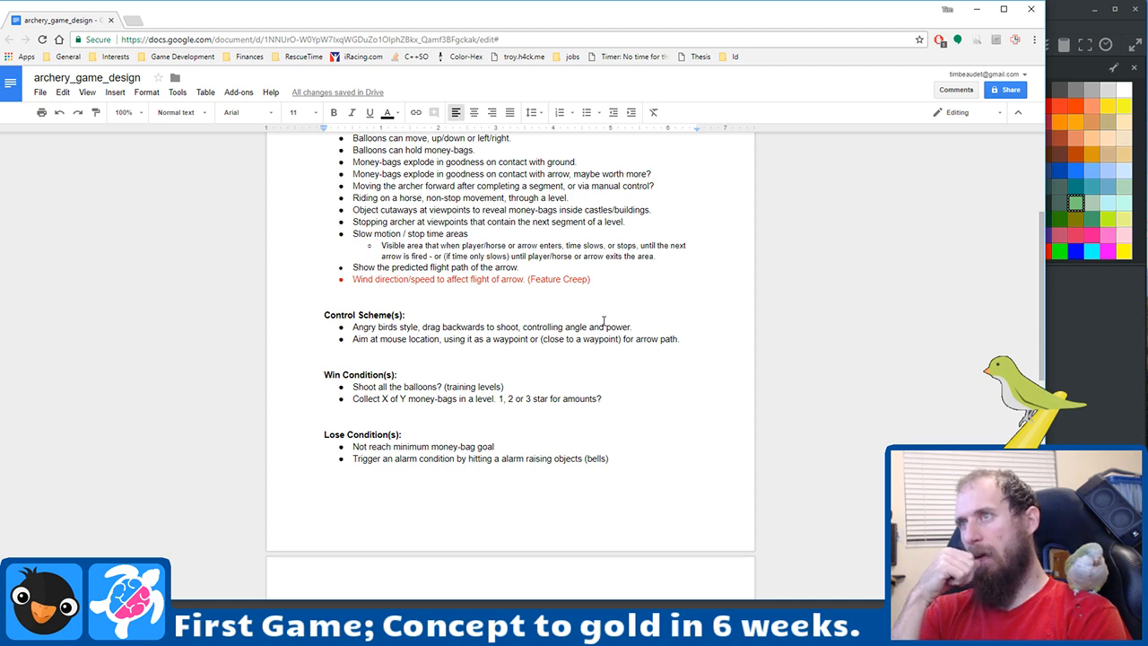
# Step: Add a bold heading "Alarm Raising Objects" on the blank page below the lose conditions
pyautogui.scroll(-5, 599, 392)
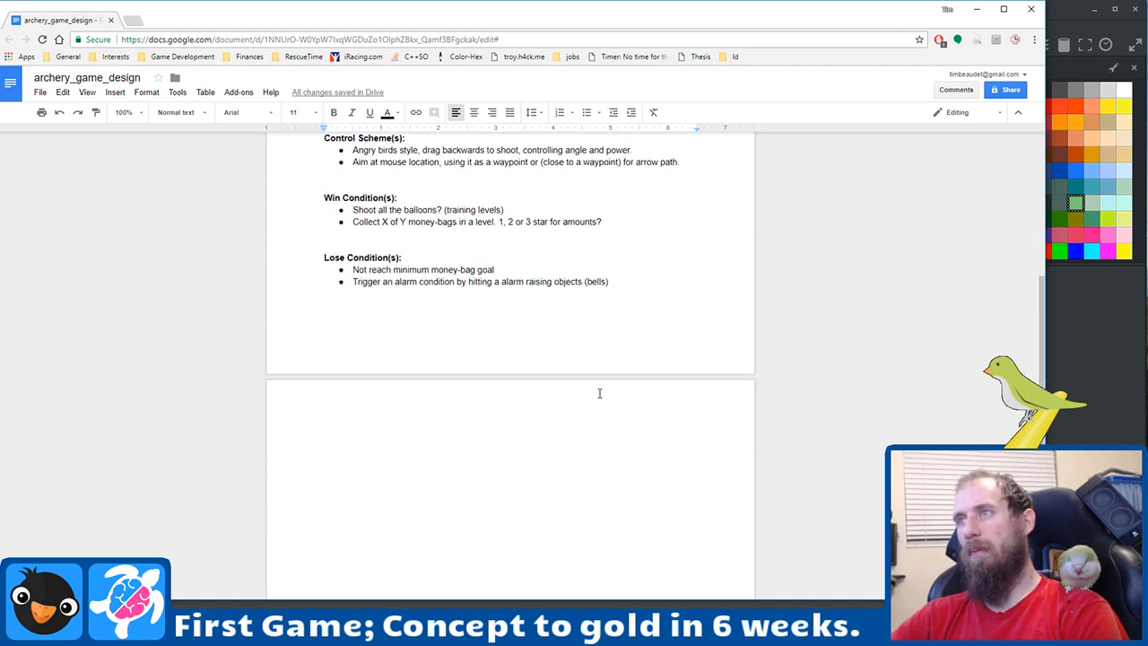
pyautogui.scroll(4, 600, 403)
pyautogui.click(625, 490)
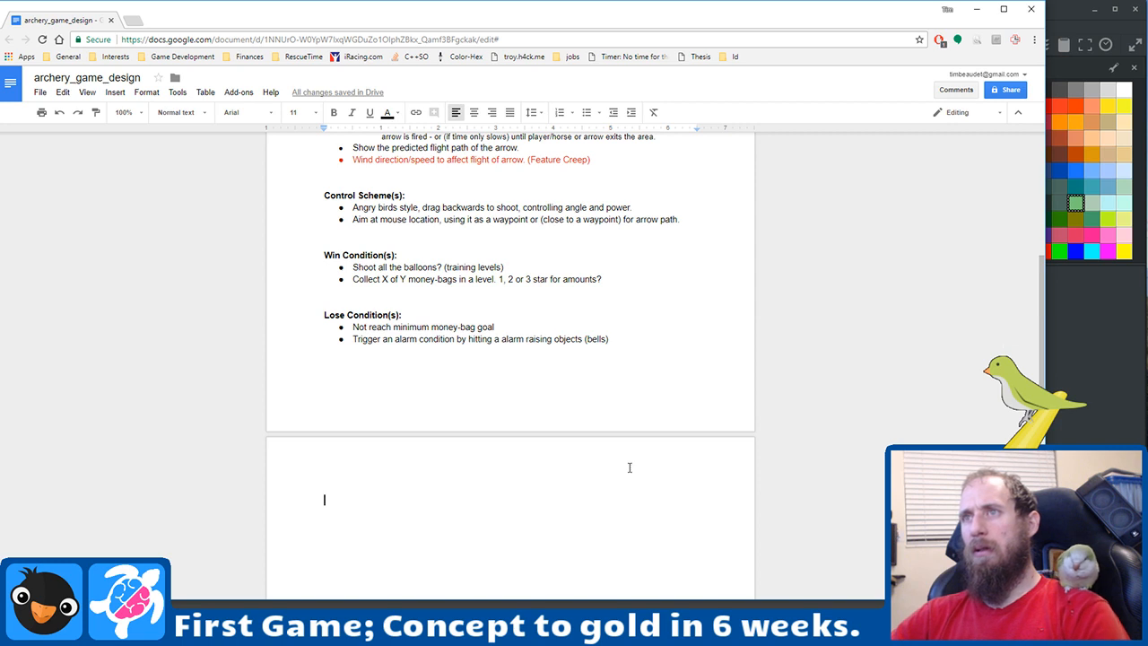
pyautogui.hotkey('ctrl', 'b')
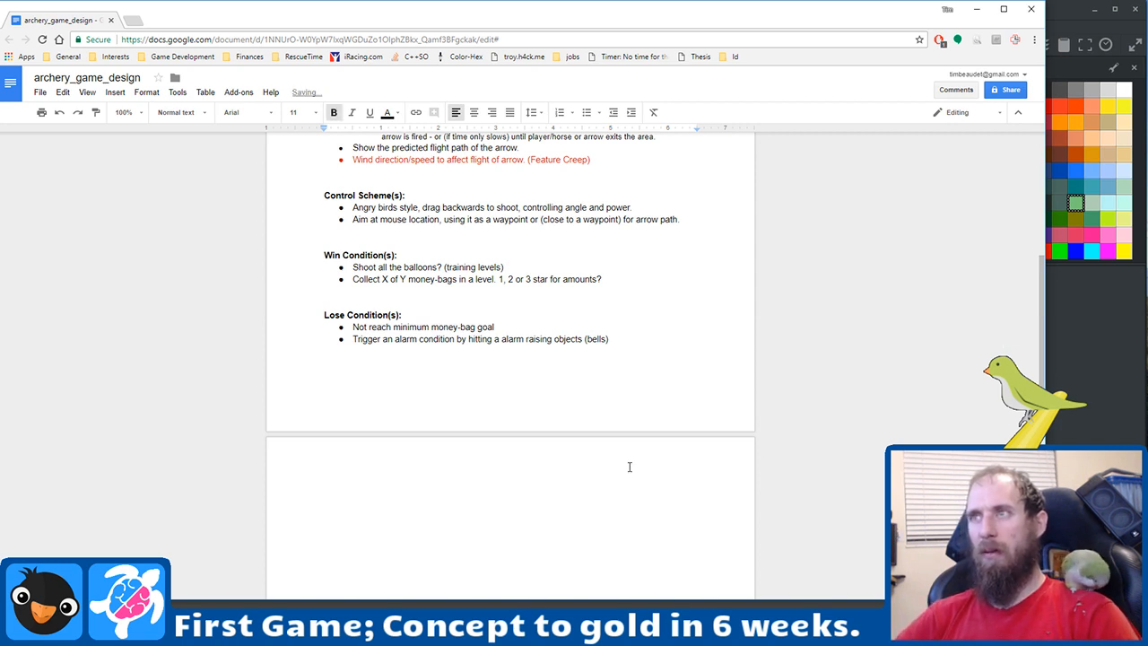
pyautogui.write('Alarm Ra')
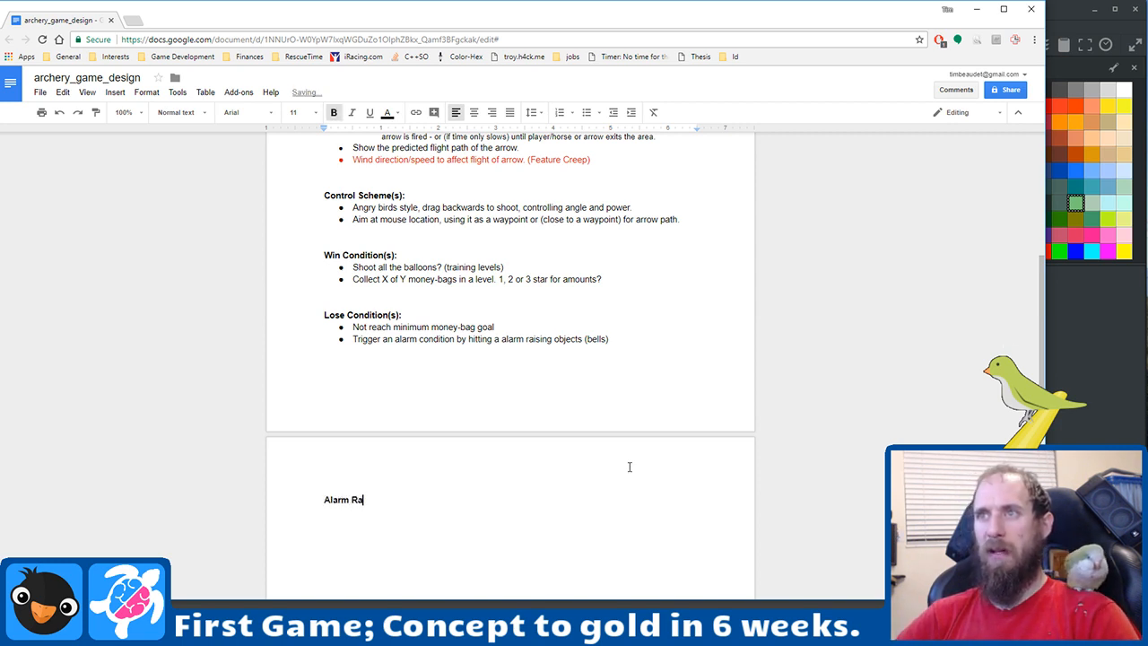
pyautogui.write('ising Object')
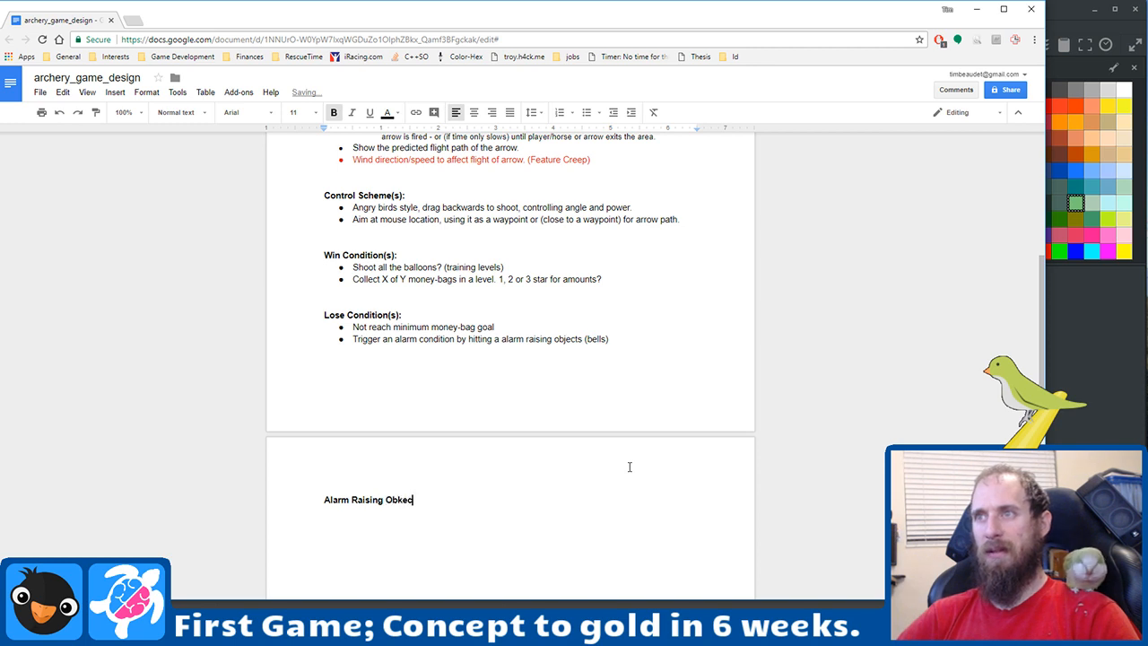
pyautogui.press('BackSpace')
pyautogui.press('BackSpace')
pyautogui.press('BackSpace')
pyautogui.press('BackSpace')
pyautogui.write('jects')
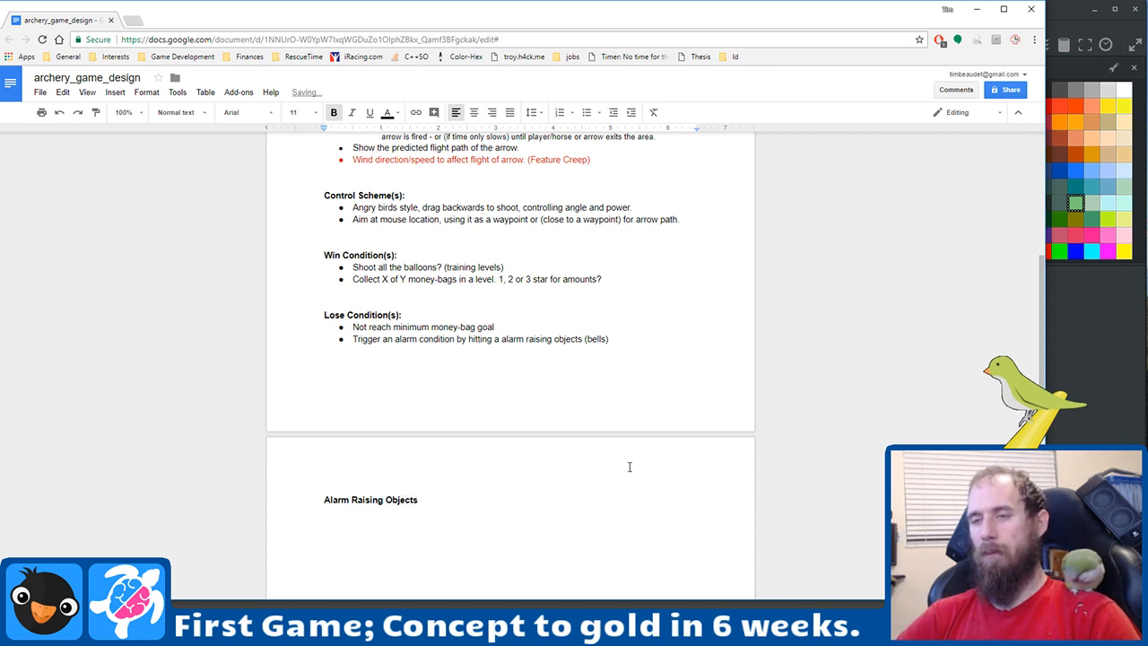
pyautogui.hotkey('ctrl', 'b')
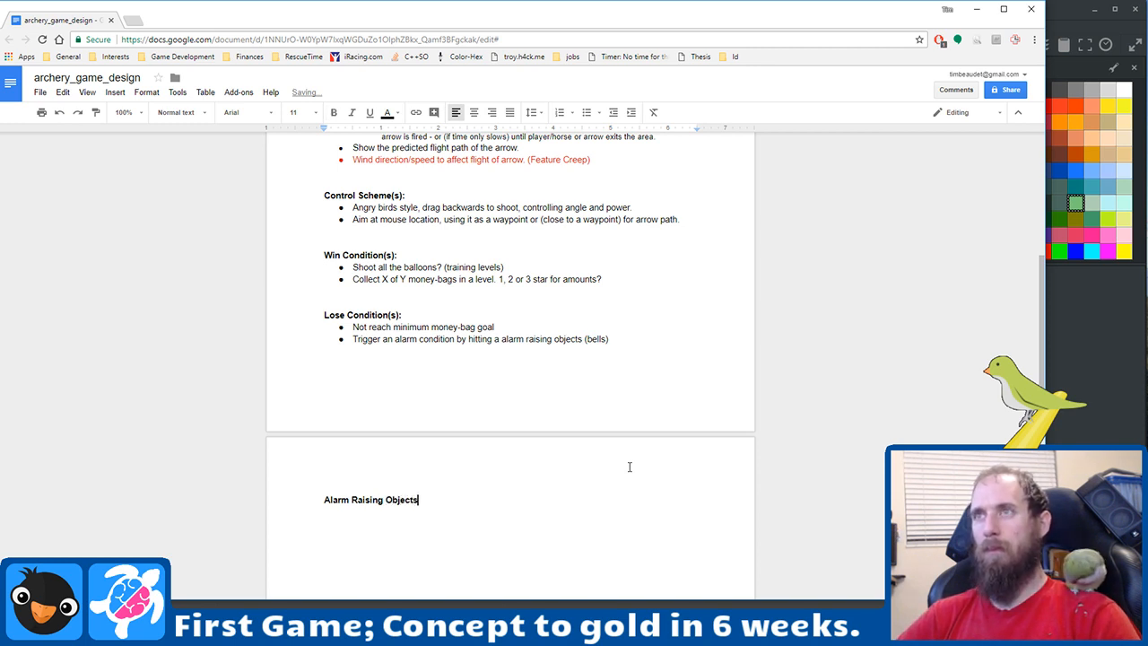
# Step: Start a non-bold bulleted list under the Alarm Raising Objects heading with "Bell" as its first item
pyautogui.press('Return')
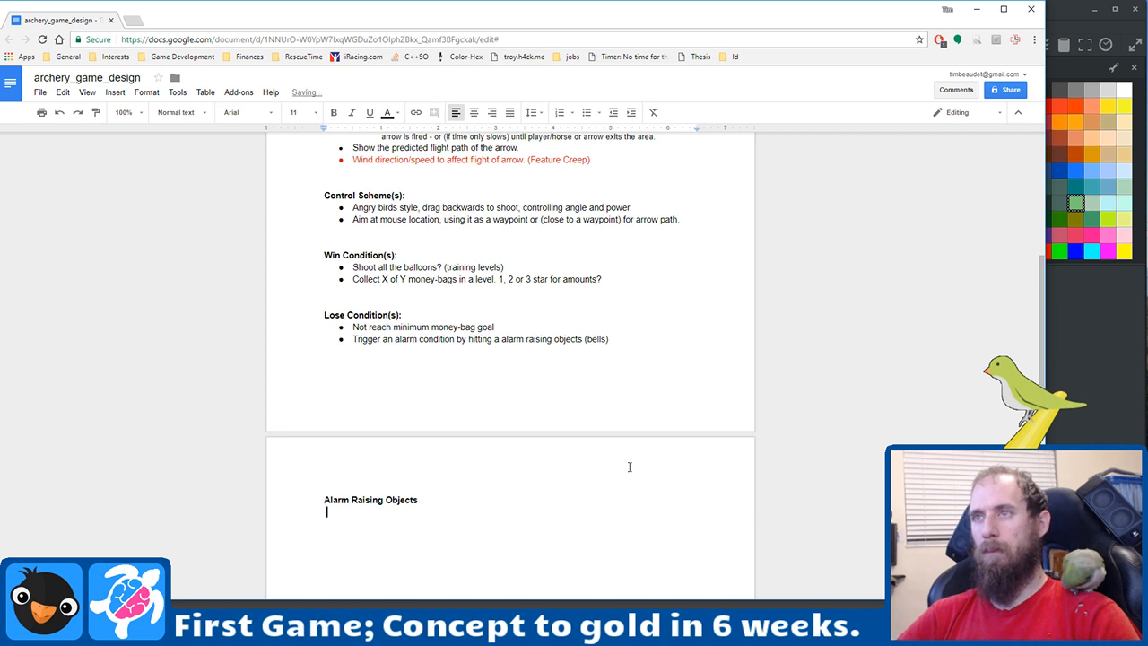
pyautogui.hotkey('ctrl', 'shift', '8')
pyautogui.write('B')
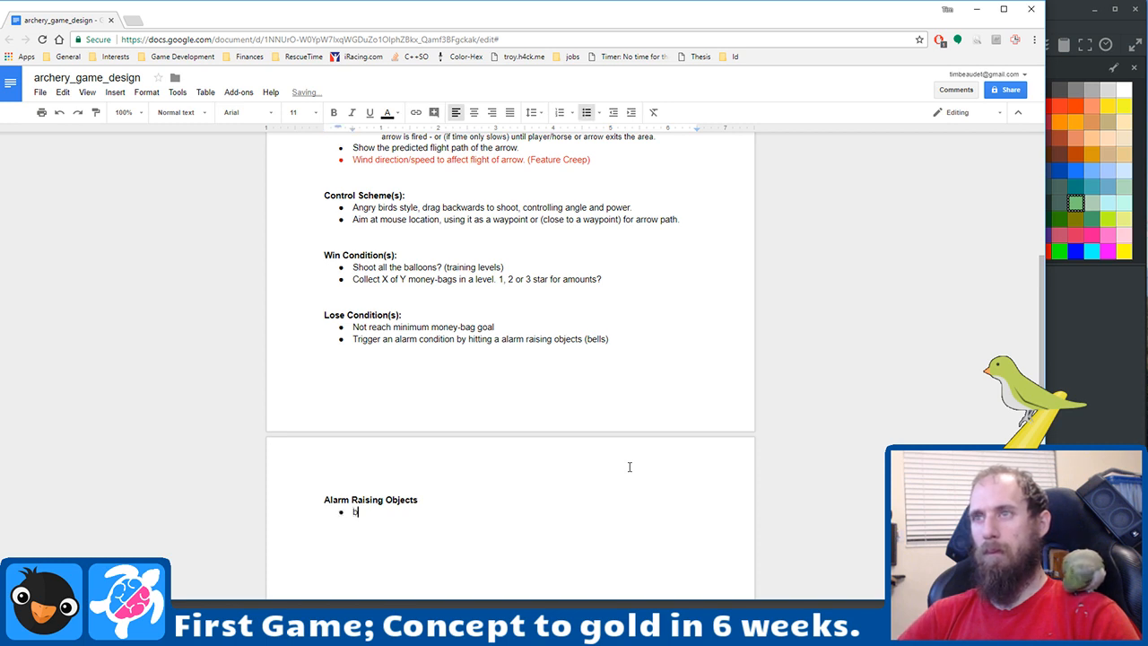
pyautogui.write('ell')
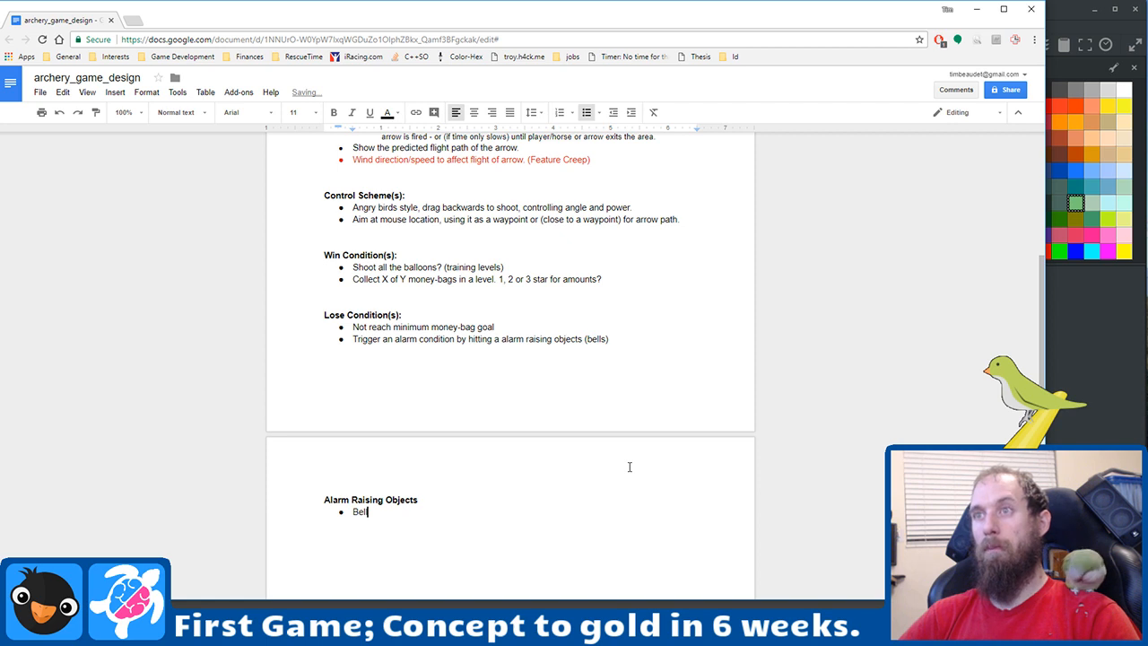
pyautogui.press('Return')
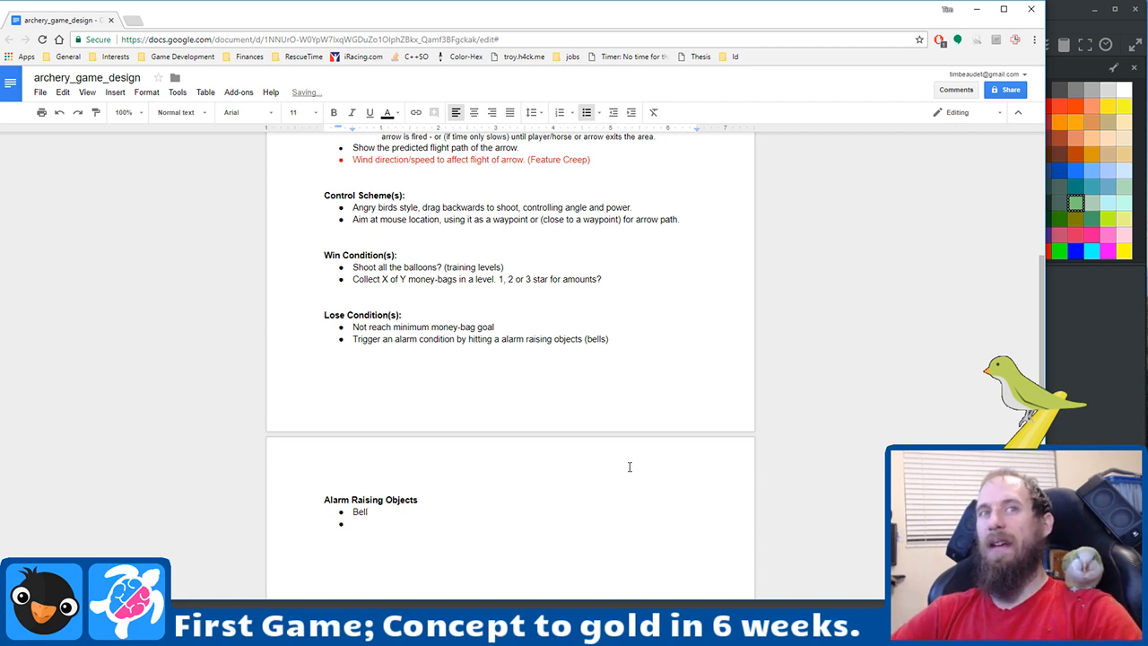
pyautogui.write('Horse')
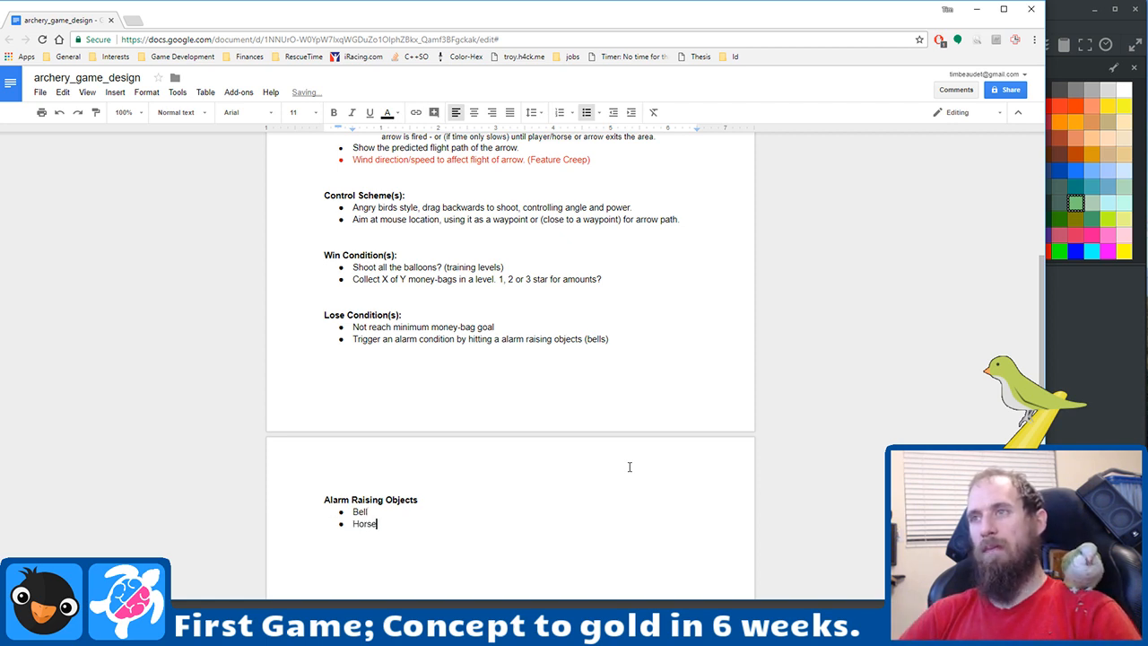
pyautogui.press('Return')
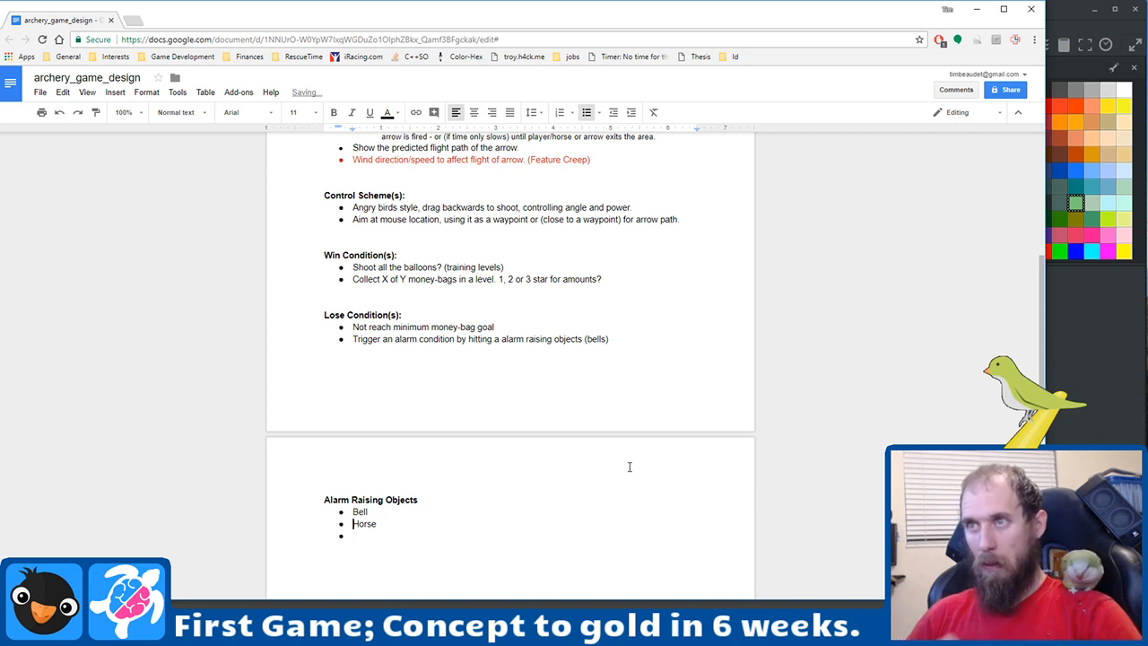
pyautogui.press('Left')
pyautogui.write('/ L')
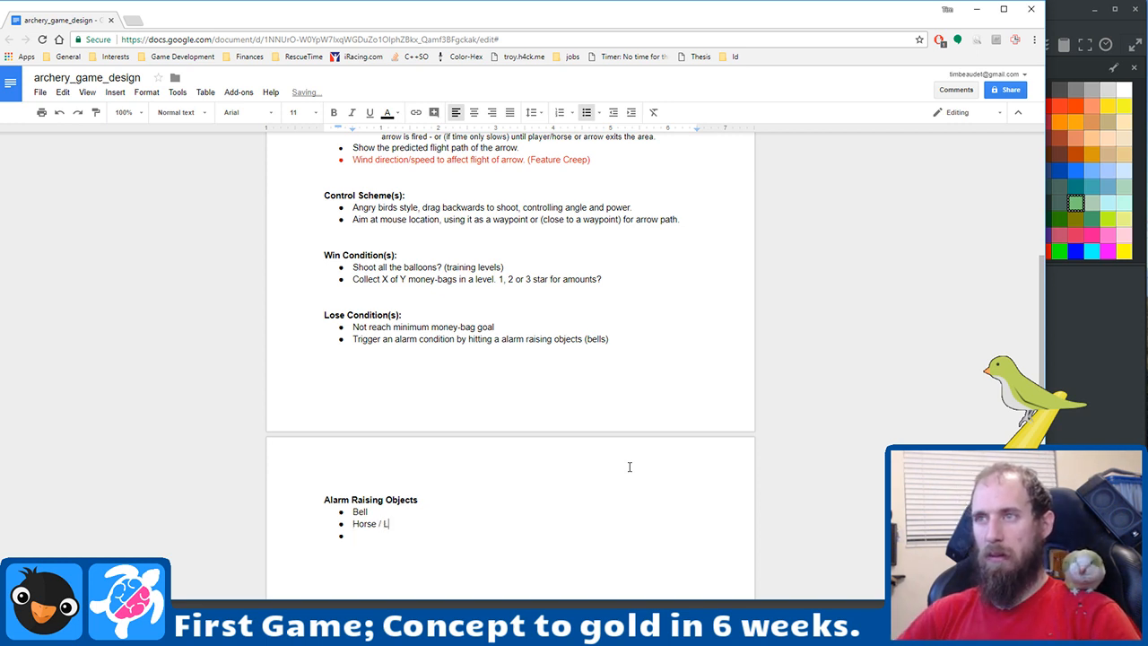
pyautogui.hotkey('ctrl', 'shift', 'Left')
pyautogui.hotkey('ctrl', 'shift', 'Left')
pyautogui.hotkey('ctrl', 'shift', 'Left')
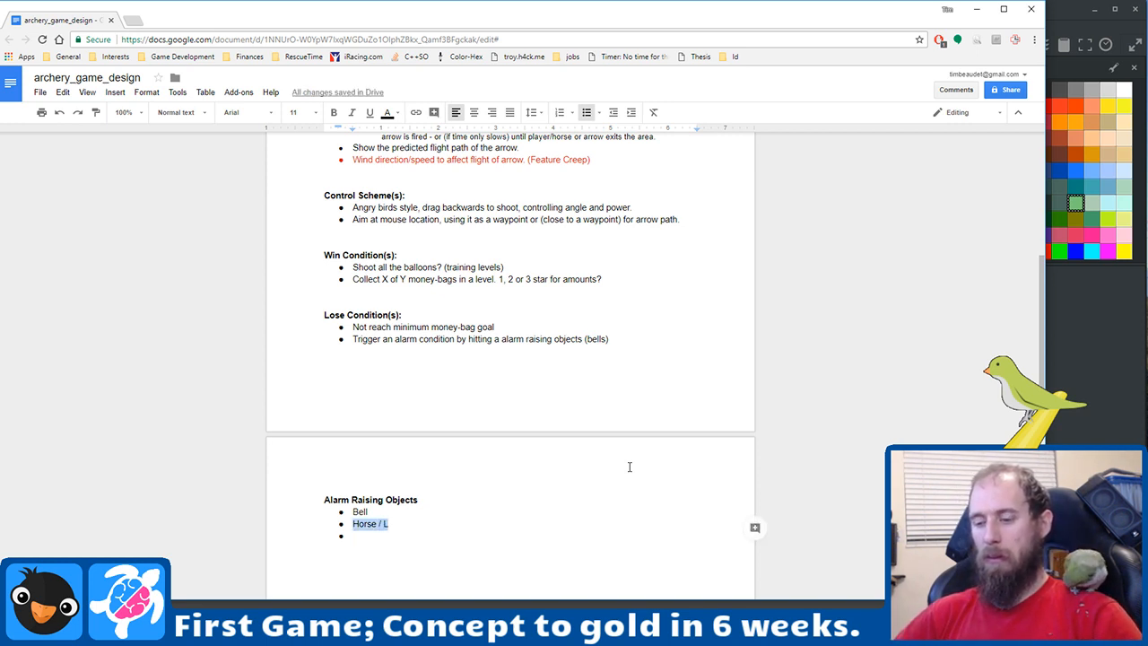
pyautogui.press('Right')
pyautogui.hotkey('ctrl', 'shift', 'Left')
pyautogui.hotkey('ctrl', 'shift', 'Left')
pyautogui.hotkey('ctrl', 'shift', 'Left')
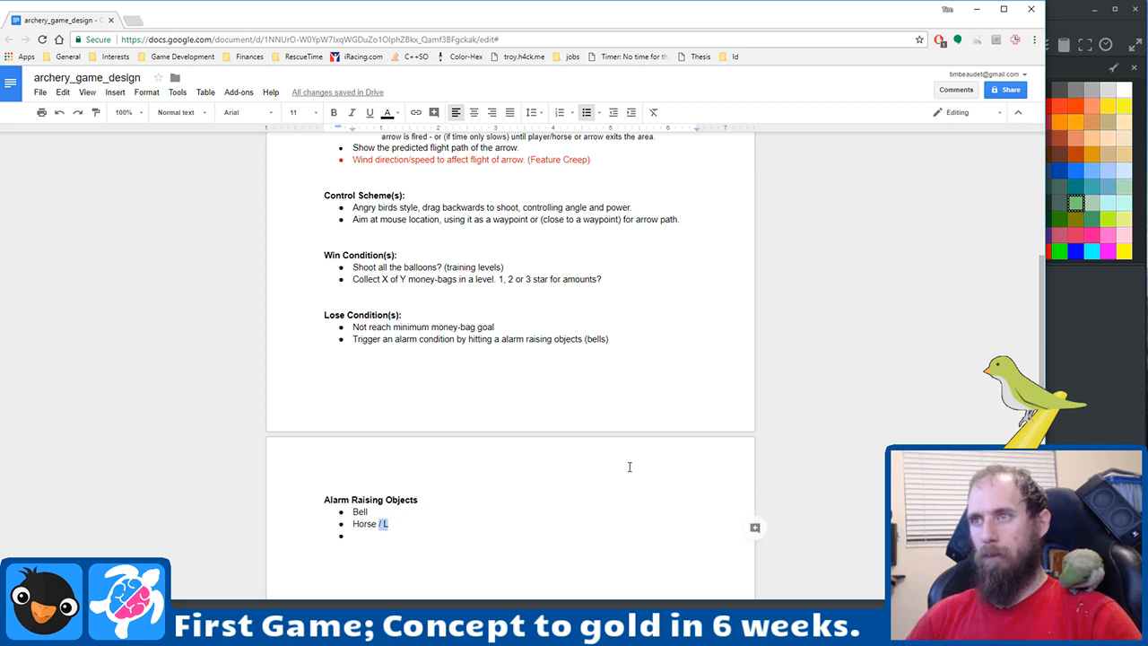
# Step: Enter "Livestock: Horse, pig, chicken" as the second bullet of the alarm raising objects list
pyautogui.write('Livestock')
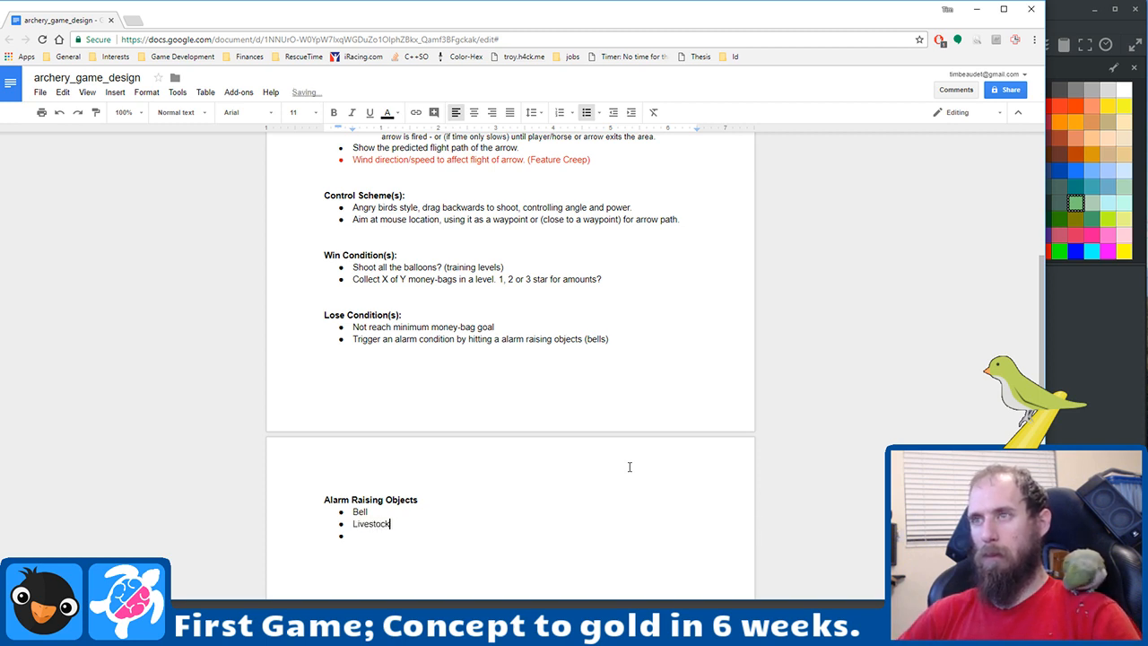
pyautogui.write(': Horse, ')
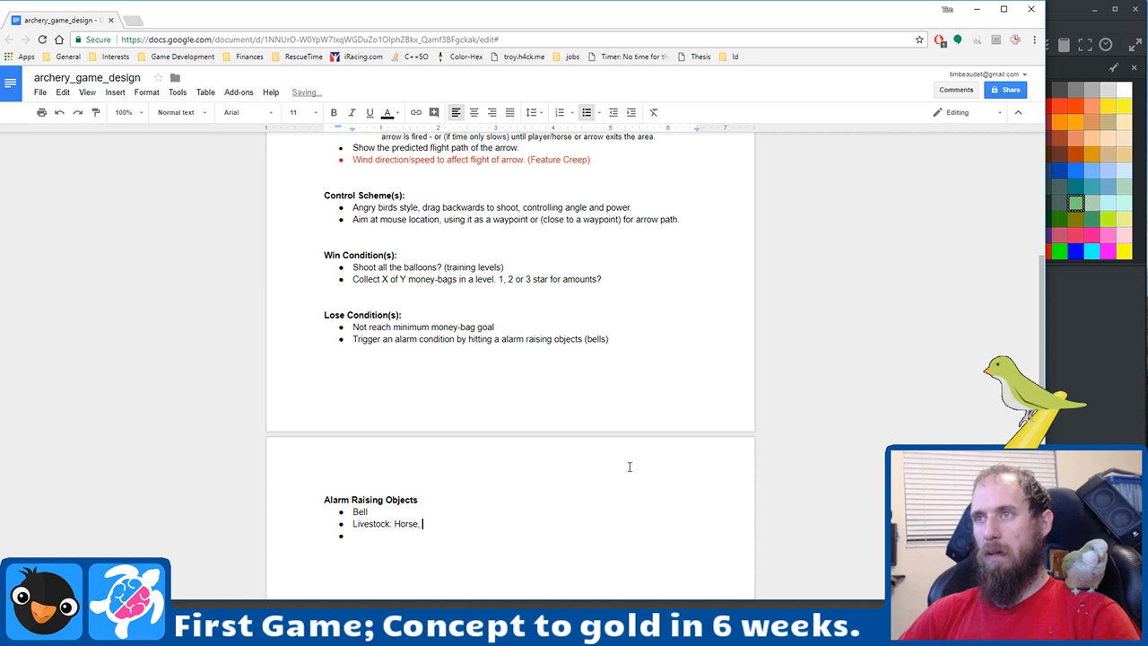
pyautogui.write('pig, c')
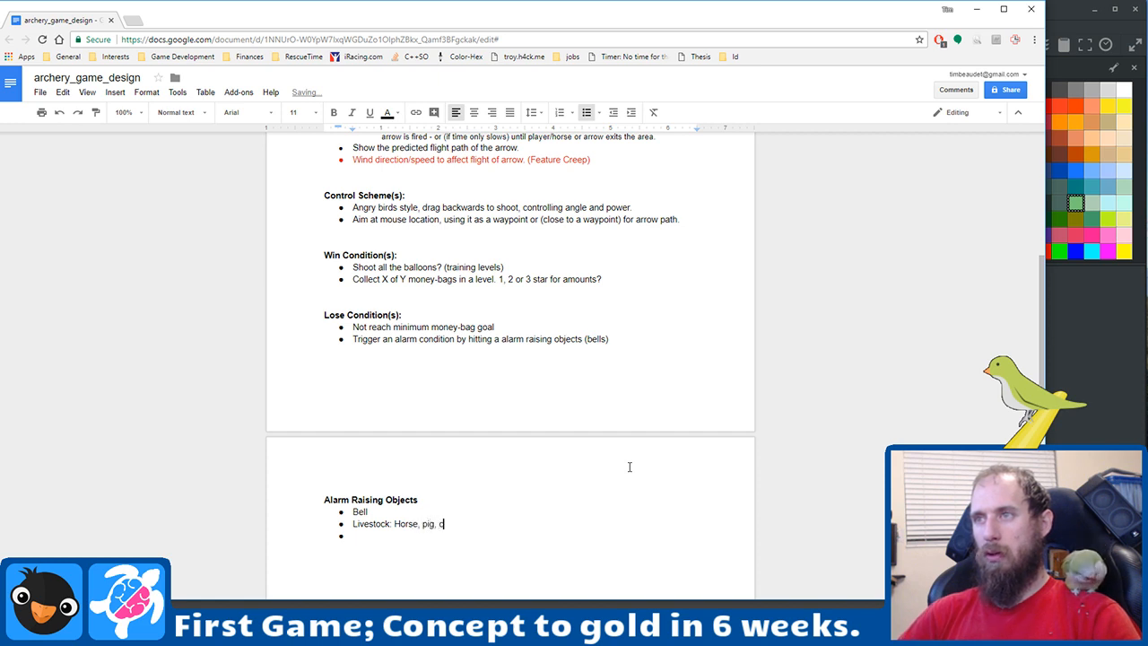
pyautogui.write('hicken')
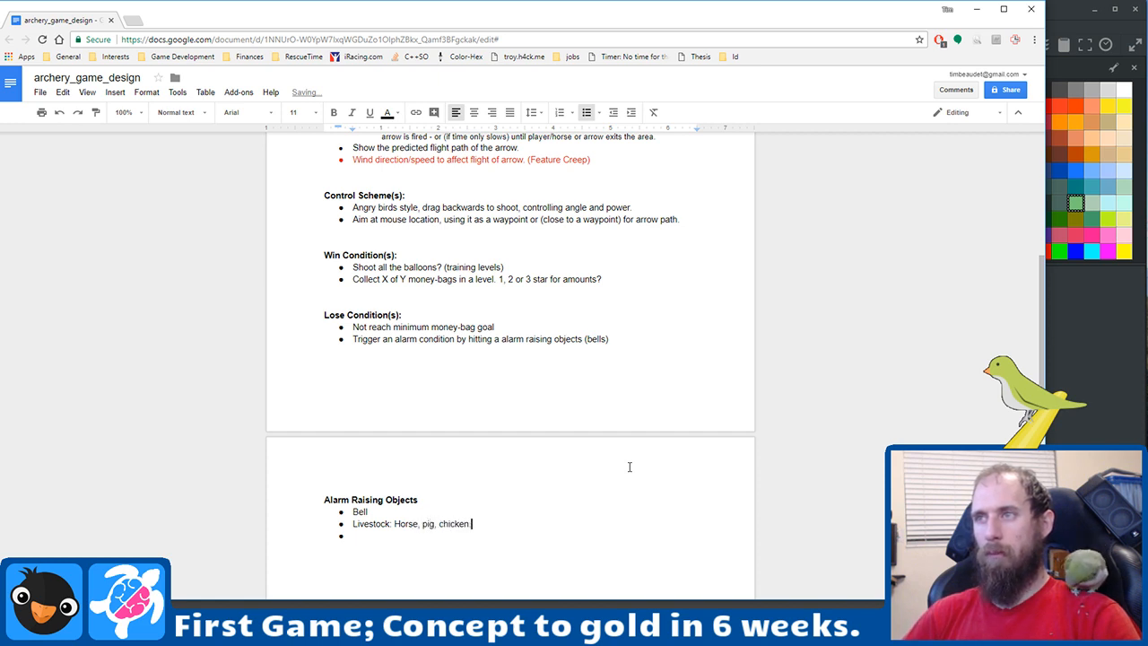
pyautogui.press('Return')
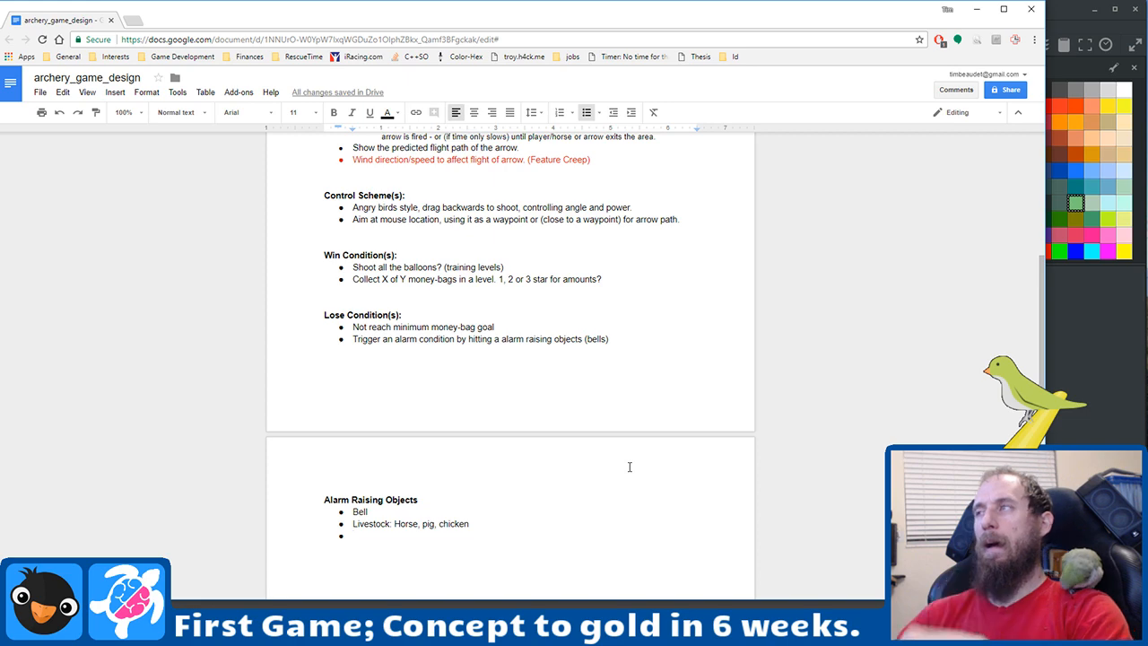
# Step: Look over the gameplay sketches in MyPaint as far as the house concept, and return to the Google Docs design document
pyautogui.click(1132, 420)
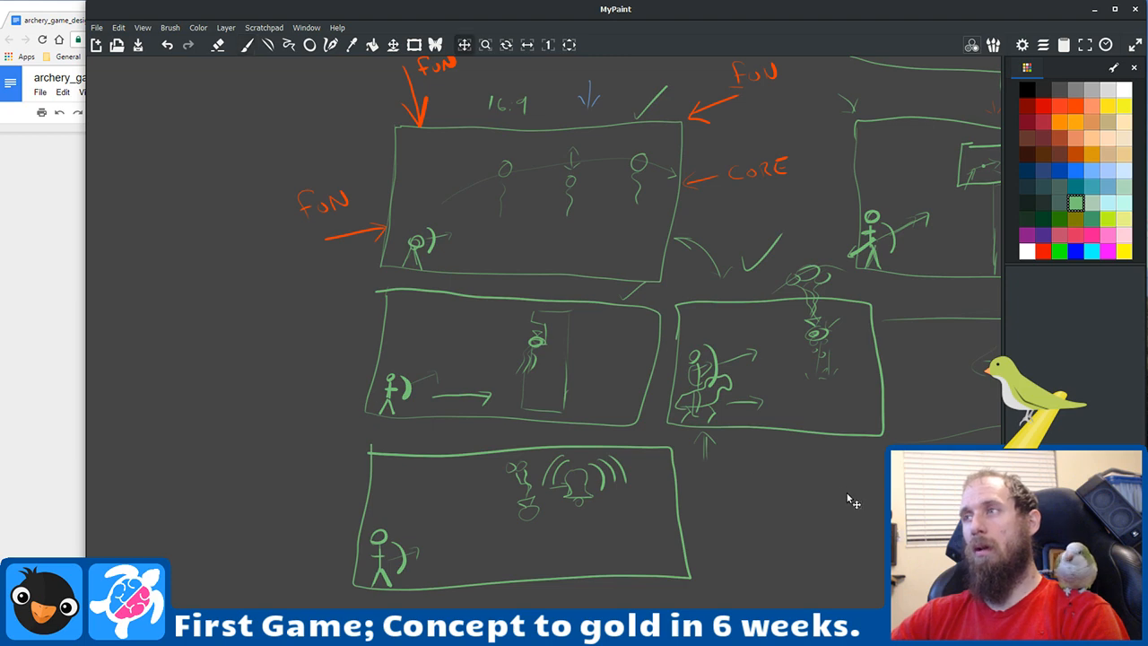
pyautogui.moveTo(846, 499)
pyautogui.mouseDown()
pyautogui.moveTo(479, 479)
pyautogui.moveTo(289, 600)
pyautogui.mouseUp()
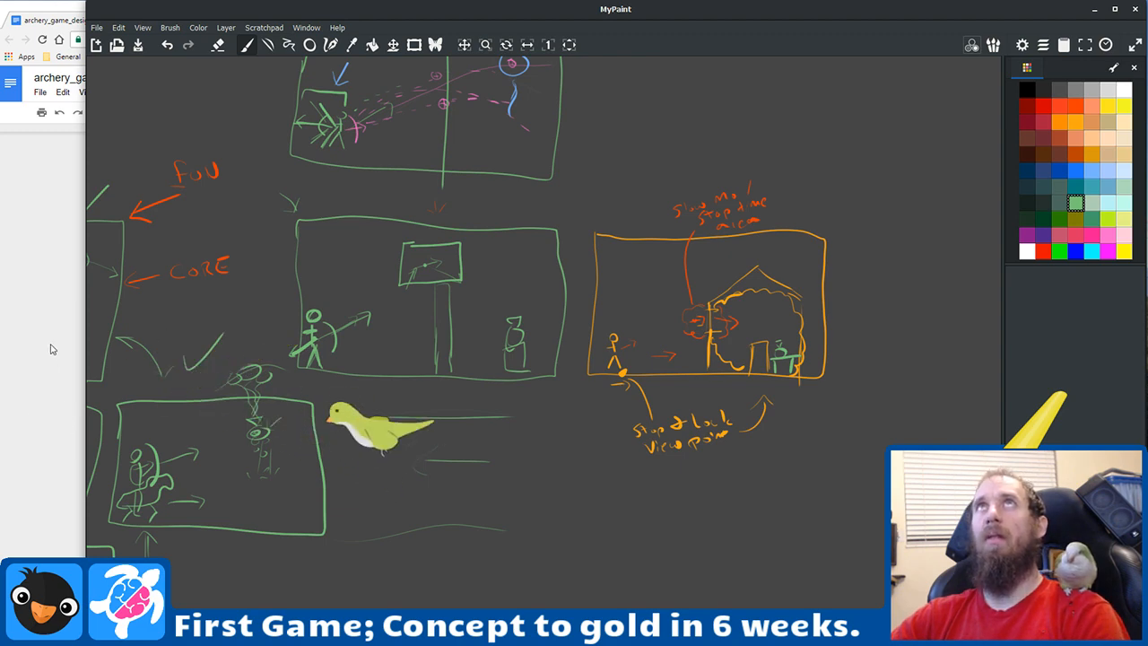
pyautogui.click(33, 264)
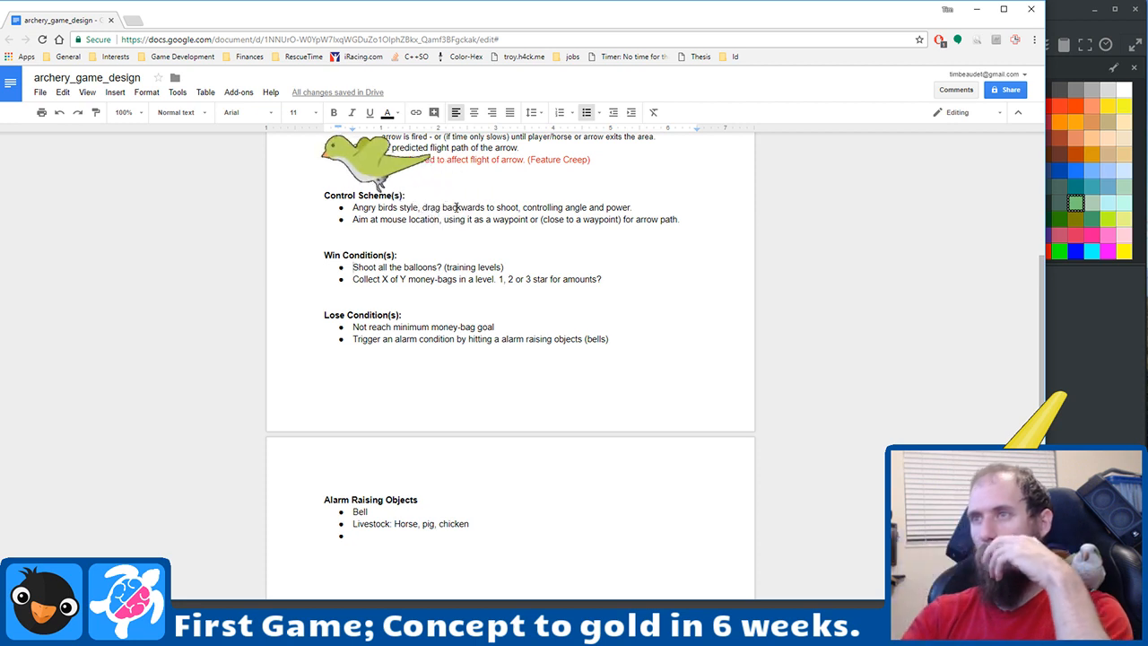
# Step: Fill the empty third bullet of the alarm raising objects list with: Hitting metal objects, "noisey"
pyautogui.click(552, 537)
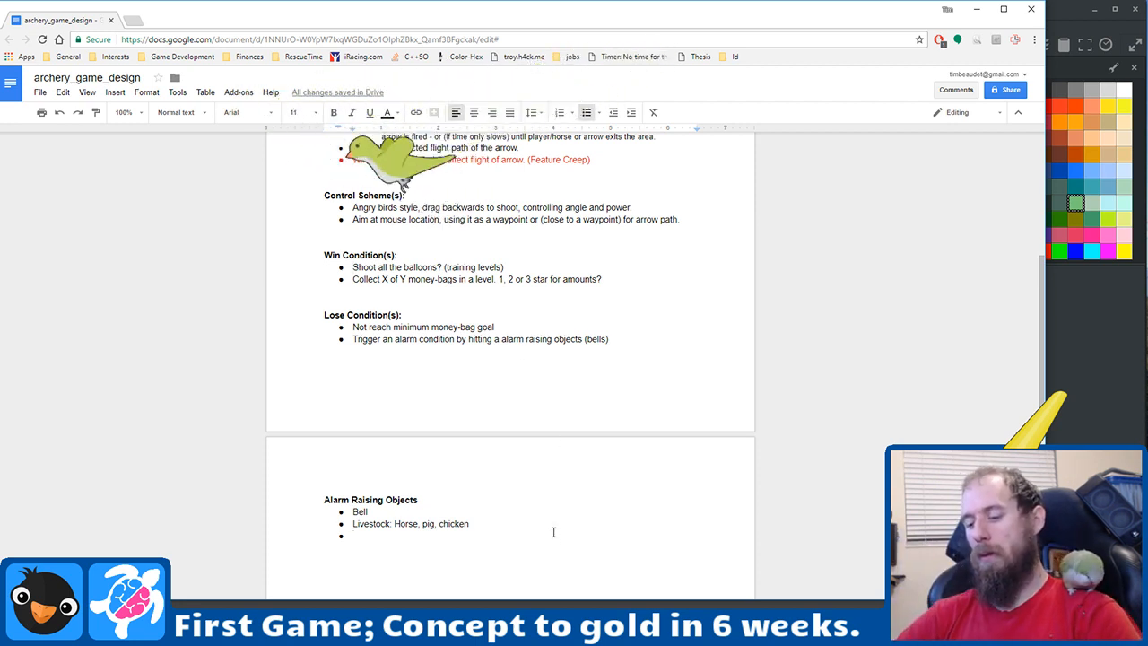
pyautogui.write('Hitting me')
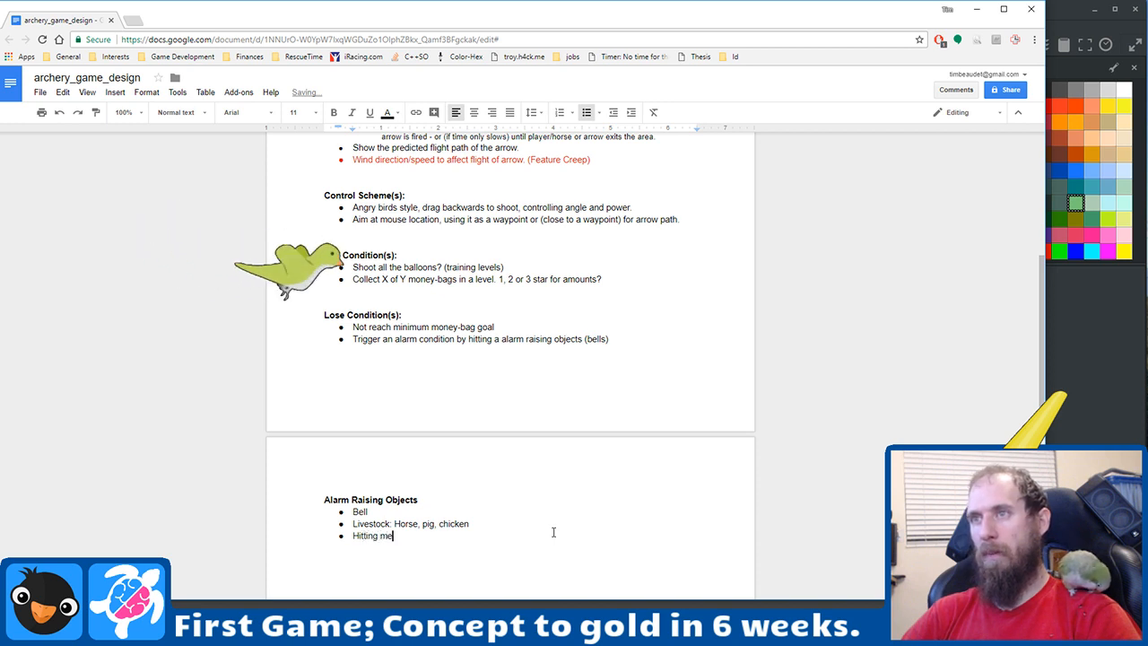
pyautogui.write('tal objects')
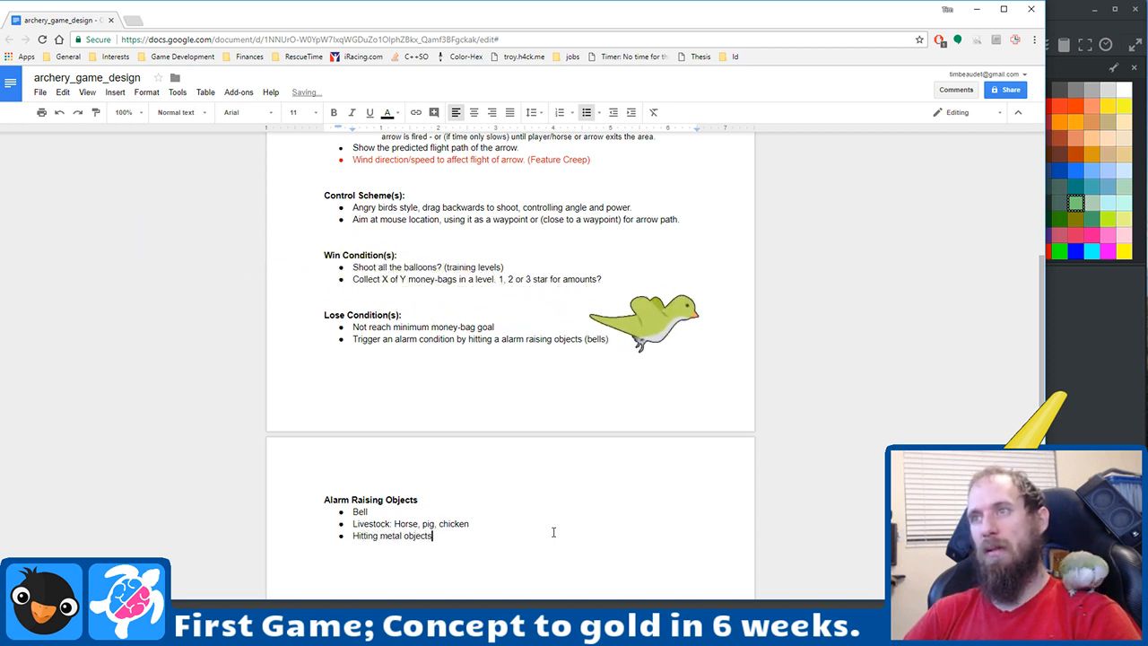
pyautogui.write(', "noi')
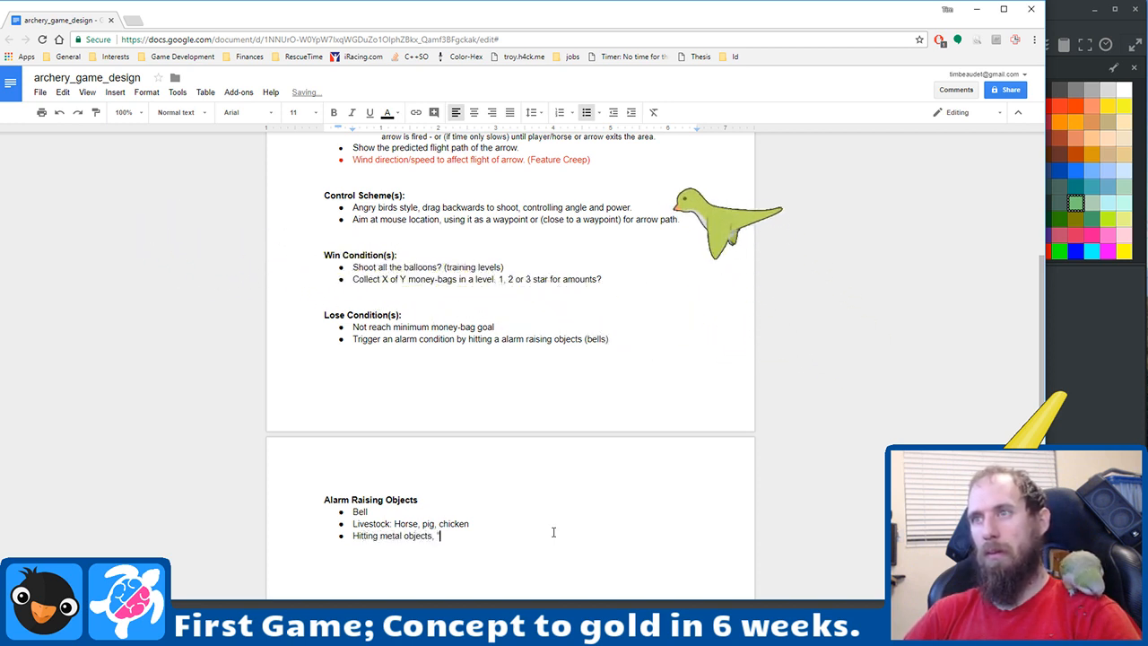
pyautogui.write('sey"')
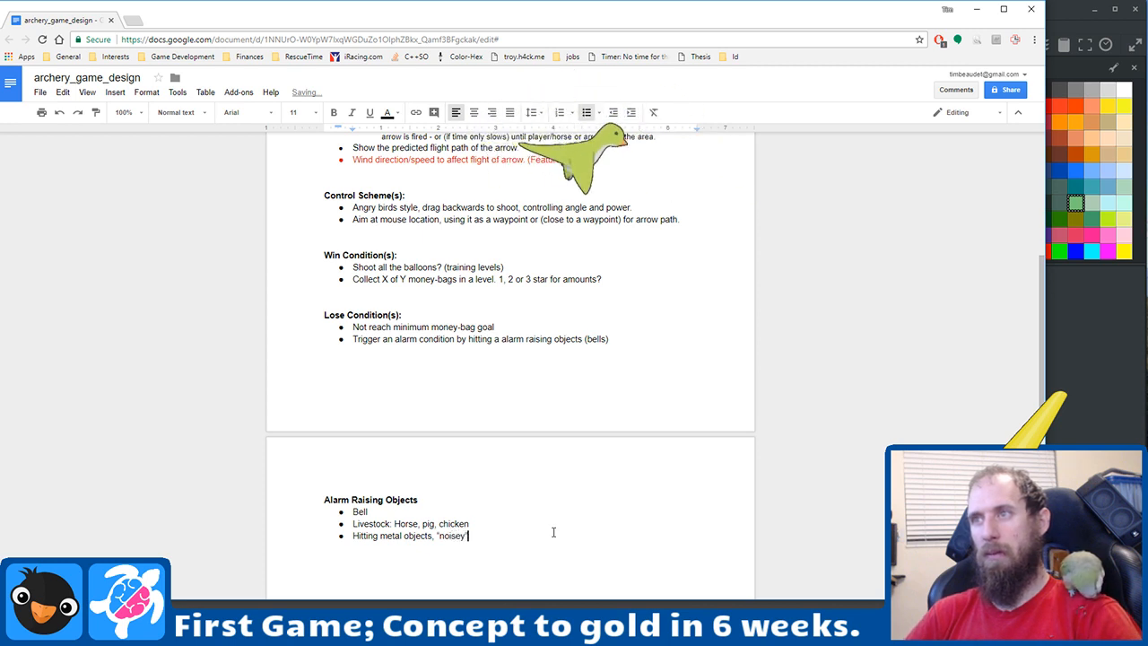
# Step: Add "Closed windows (breaking)" as the fourth bullet of the alarm raising objects list, followed by an empty bullet
pyautogui.press('Return')
pyautogui.press('Return')
pyautogui.press('Return')
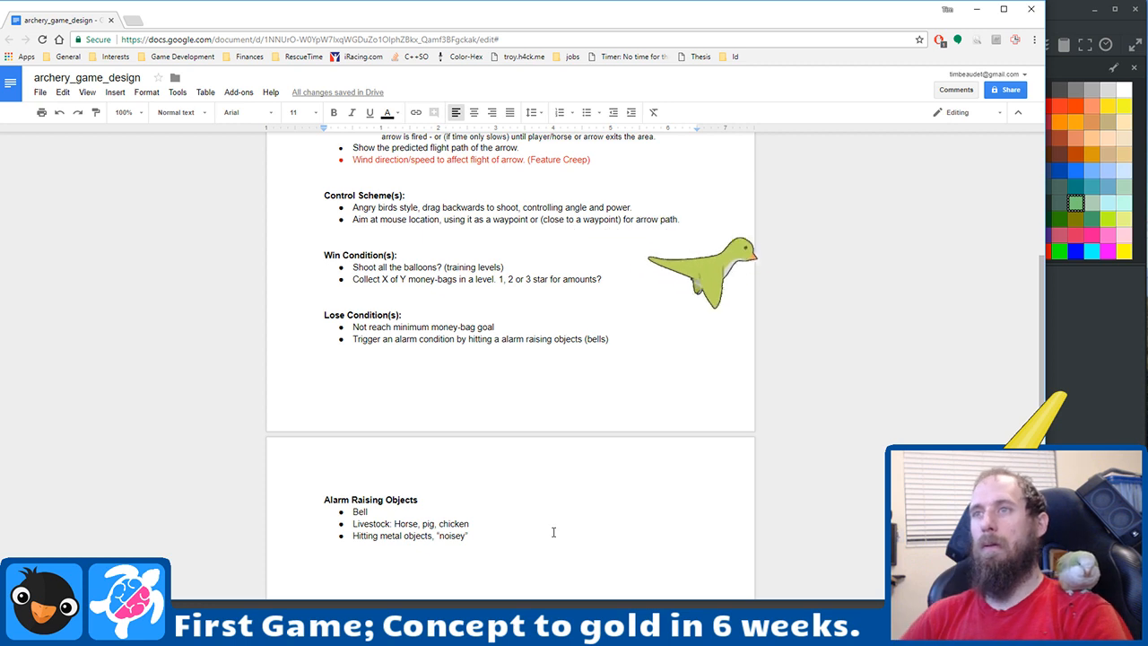
pyautogui.press('BackSpace')
pyautogui.press('Return')
pyautogui.write('Cl')
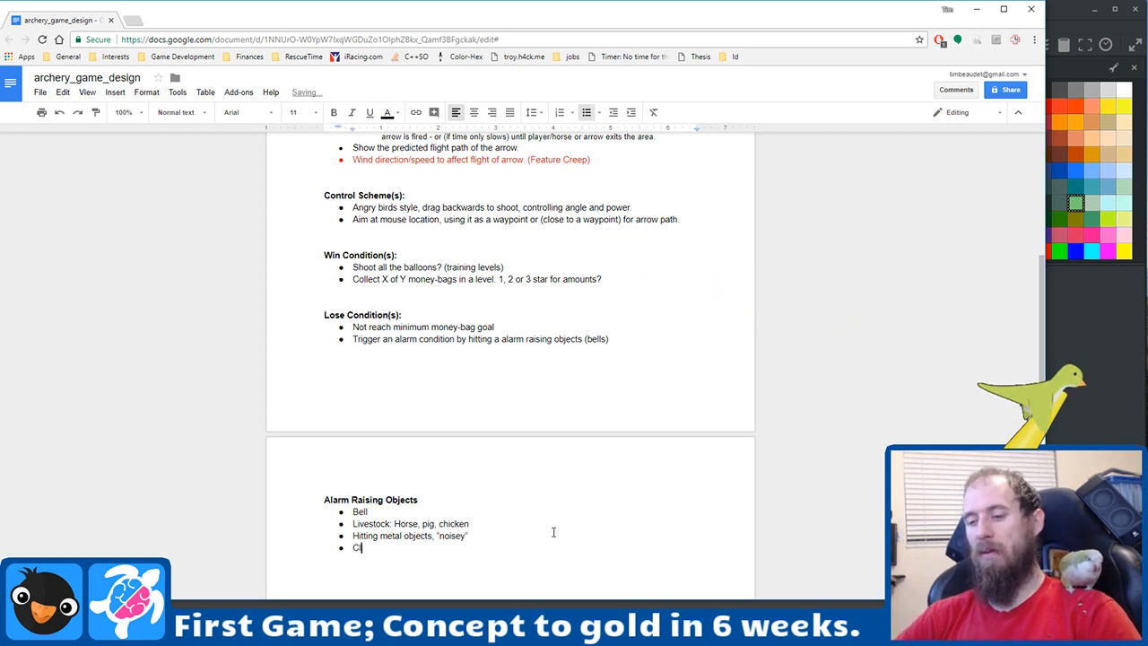
pyautogui.write('osed windows (breaking)')
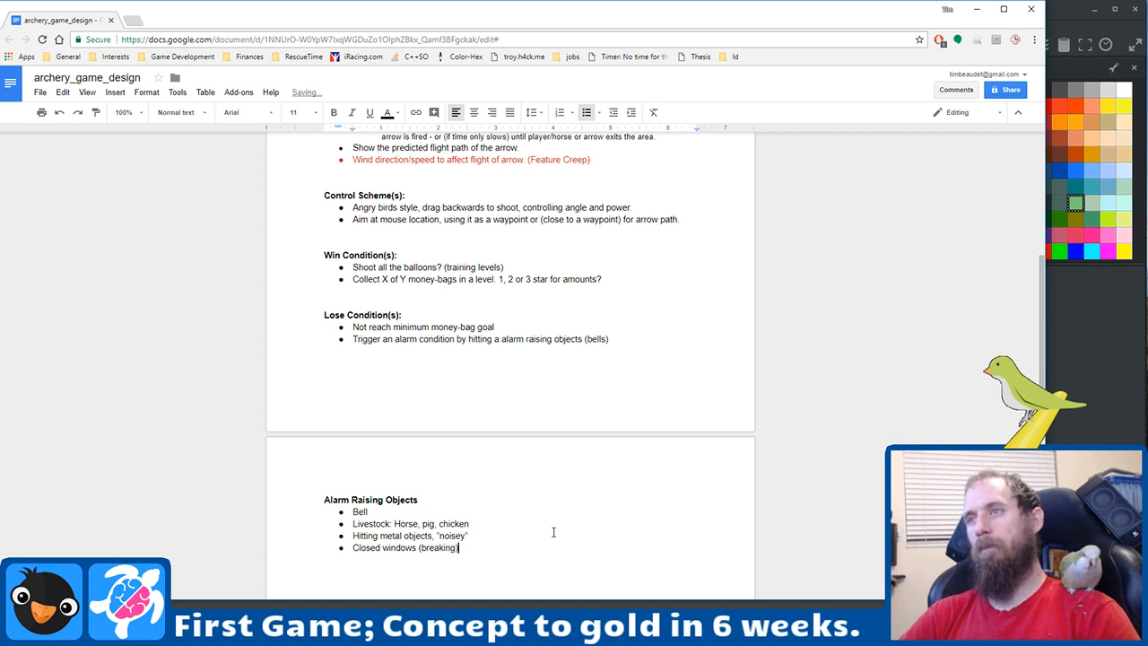
pyautogui.press('Return')
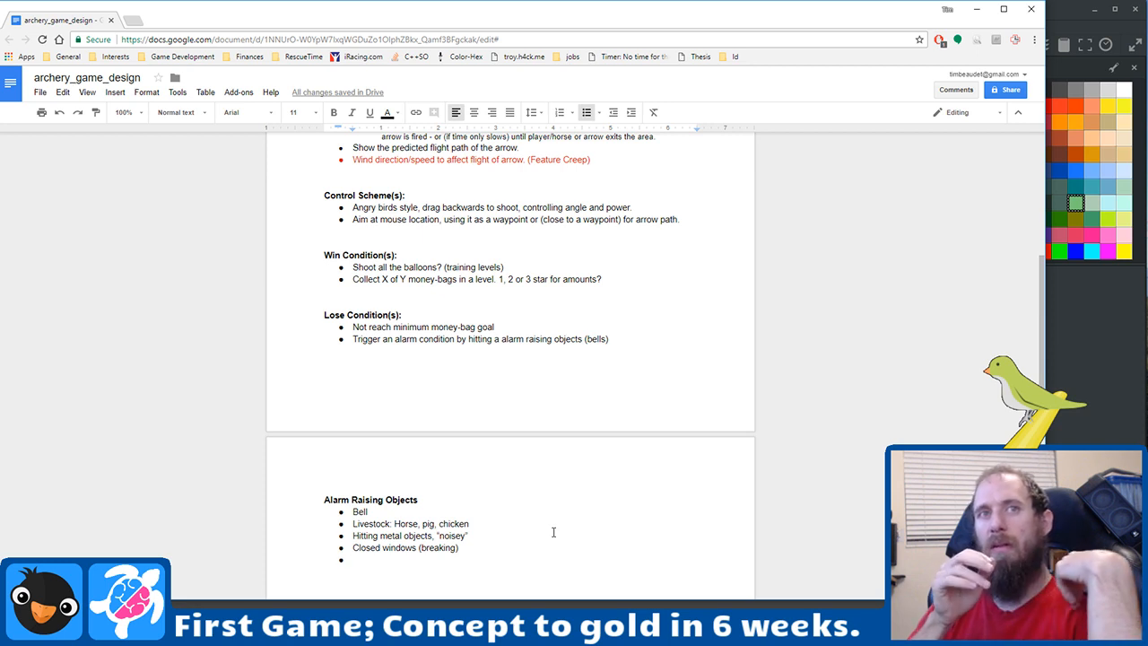
# Step: Turn on link sharing for the design document and set both invited people and anyone with the link to "can comment"
pyautogui.click(998, 94)
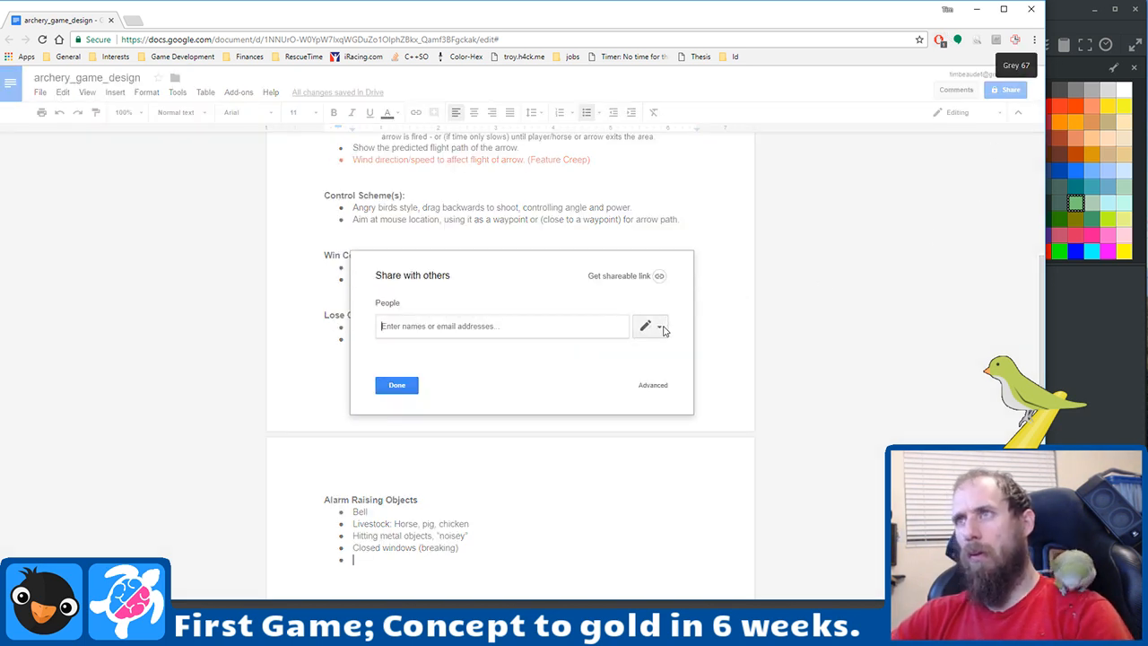
pyautogui.click(656, 282)
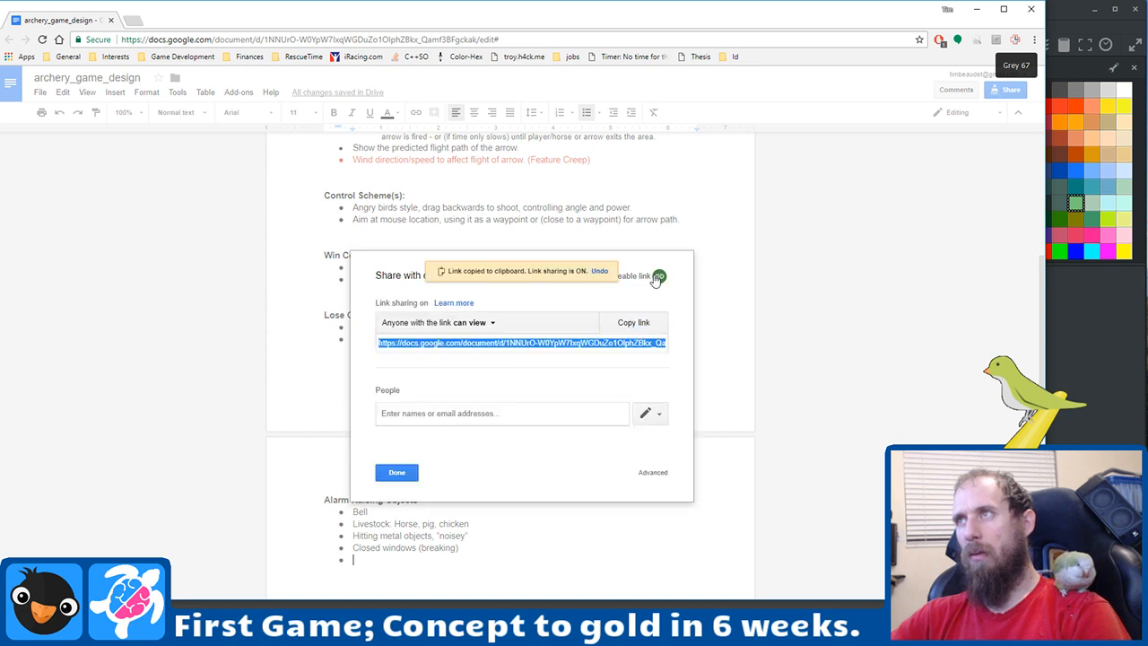
pyautogui.click(654, 417)
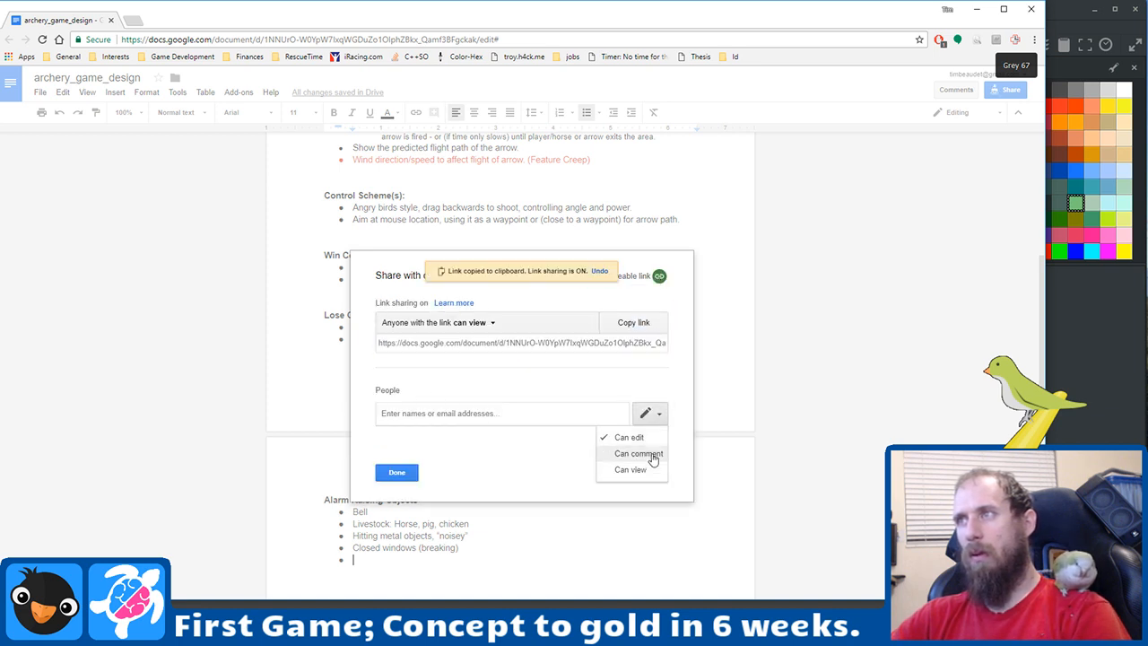
pyautogui.click(653, 455)
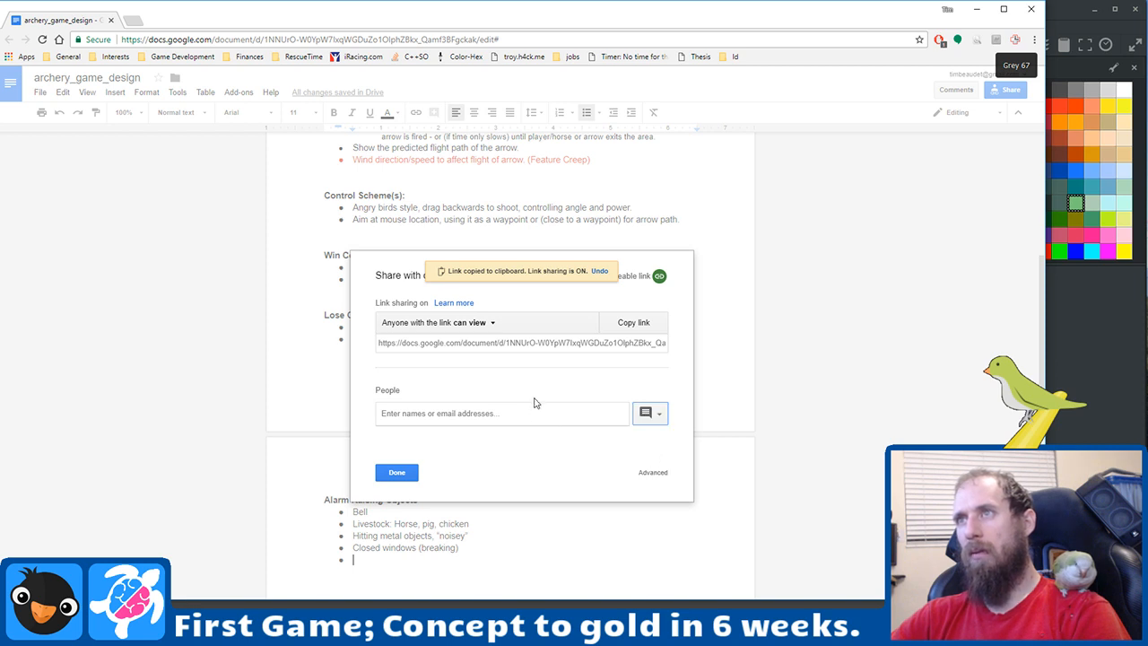
pyautogui.click(485, 325)
pyautogui.click(486, 386)
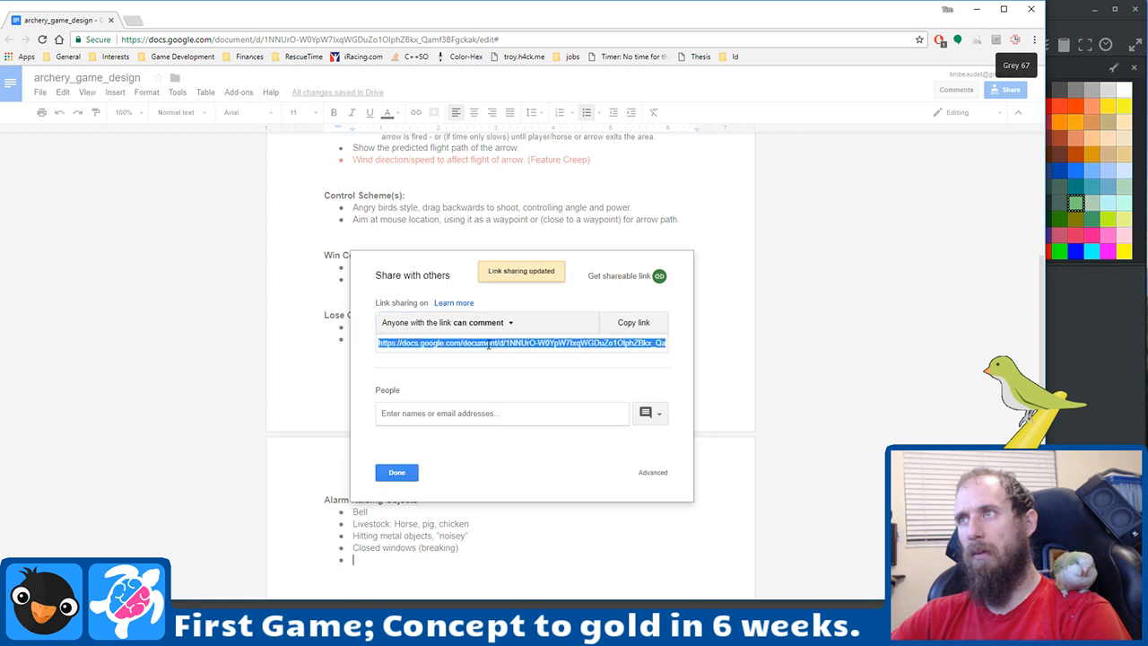
# Step: Copy the document's shareable link and finish the sharing setup
pyautogui.click(635, 325)
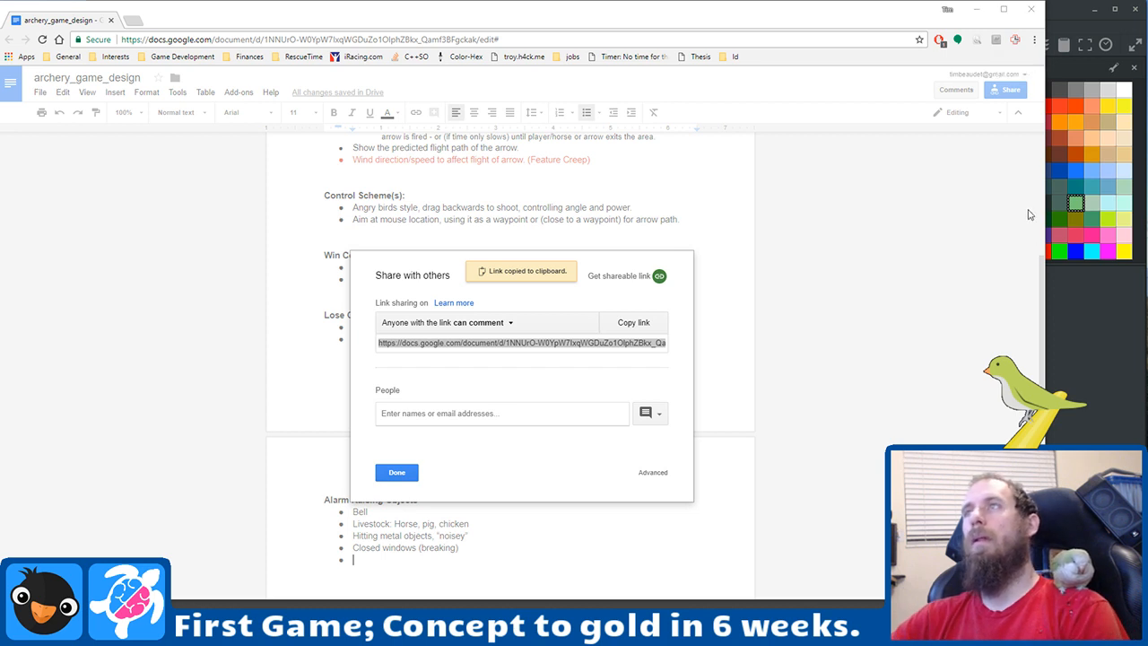
pyautogui.click(767, 321)
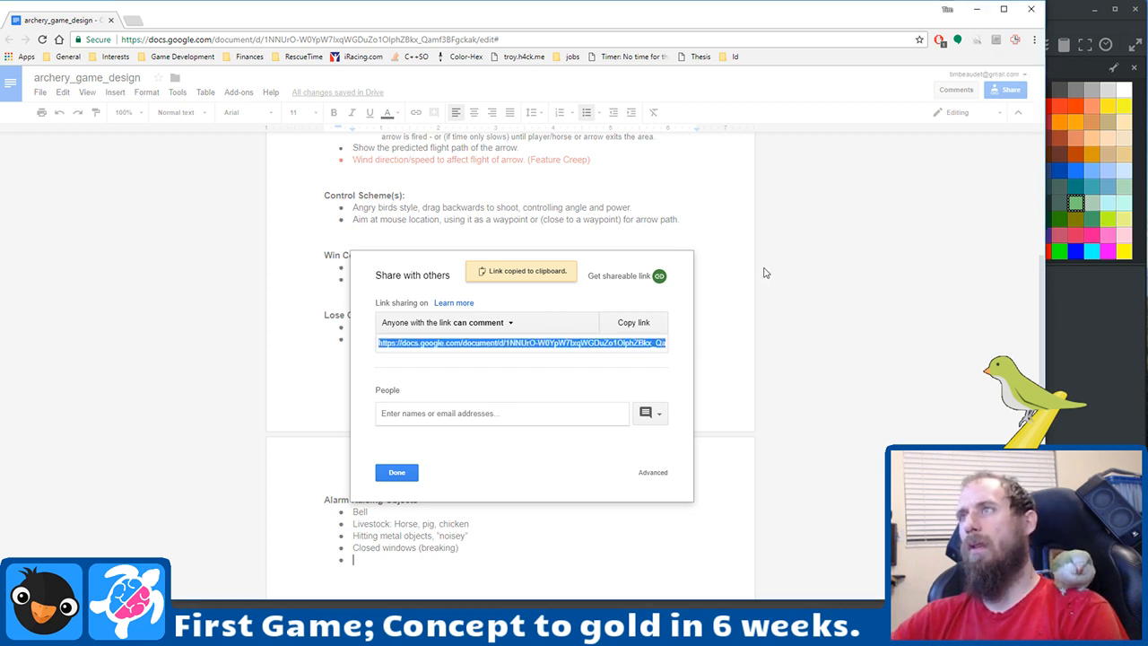
pyautogui.click(766, 262)
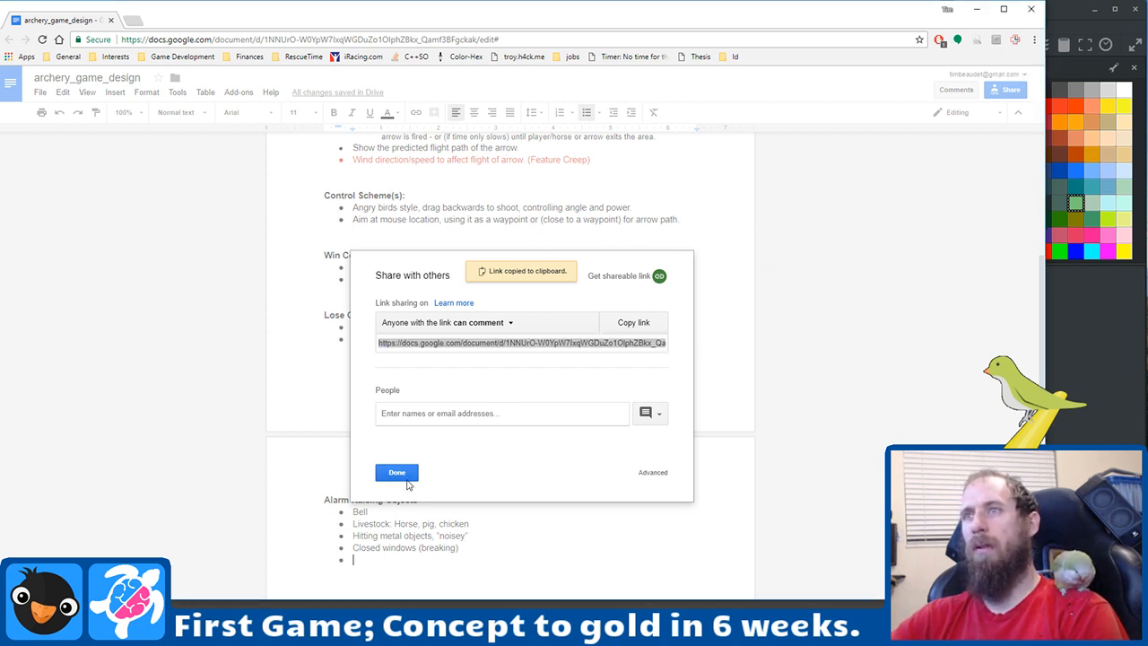
pyautogui.click(397, 473)
pyautogui.scroll(5, 556, 380)
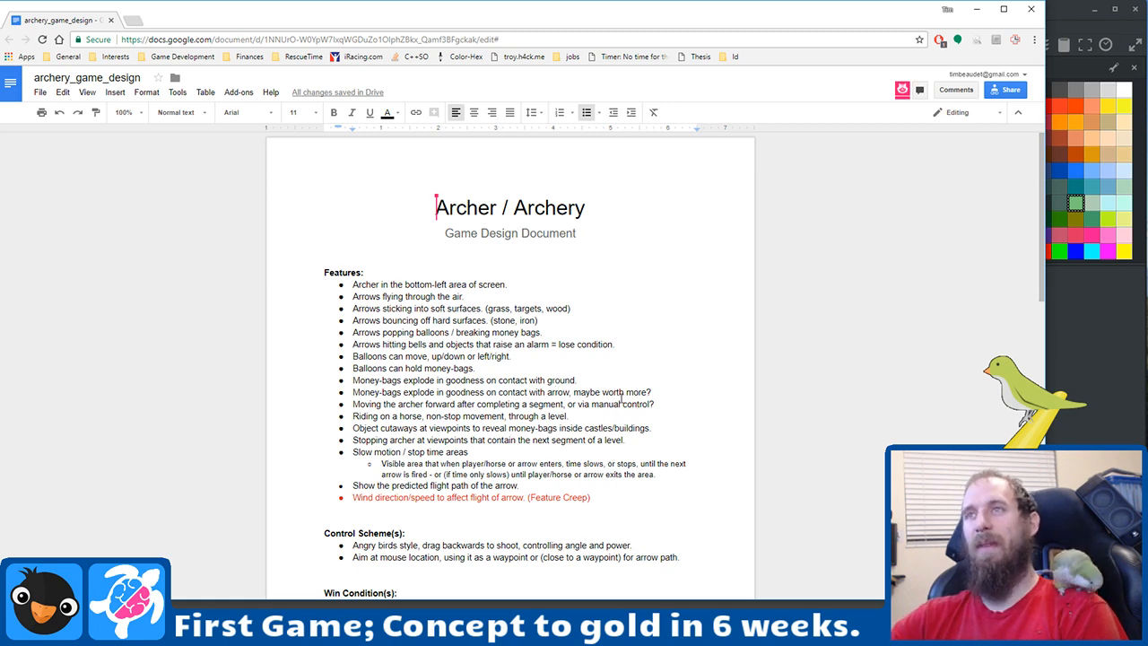
pyautogui.scroll(-4, 620, 399)
pyautogui.scroll(-1, 637, 513)
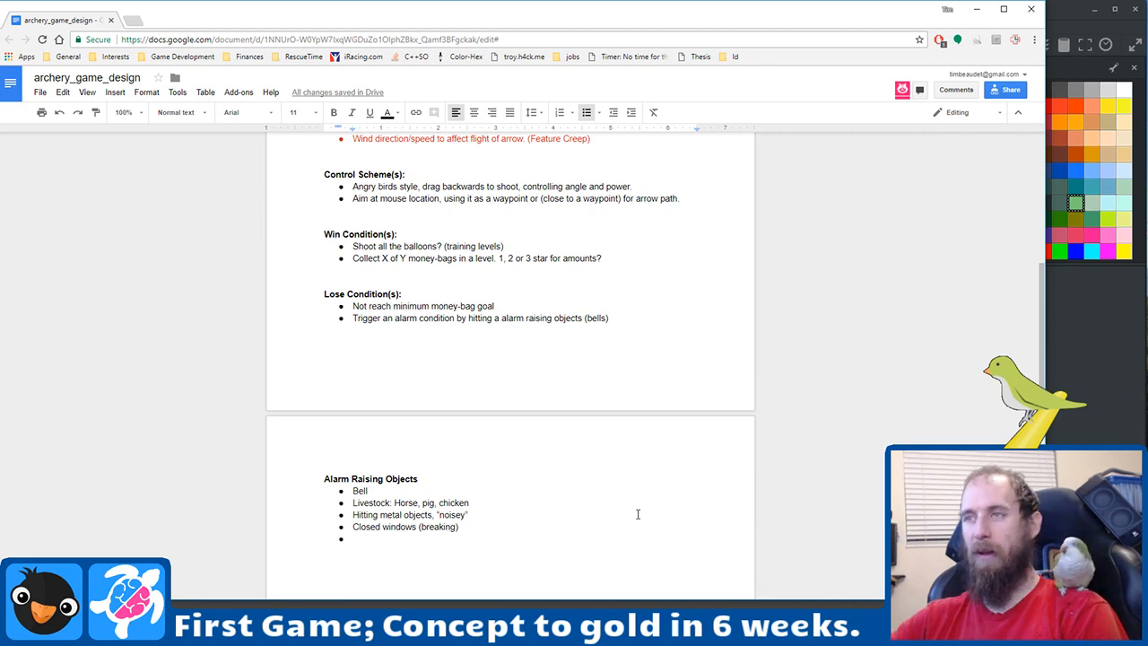
# Step: Review the design document's sections and remove the empty last bullet from the Alarm Raising Objects list
pyautogui.hotkey('ctrl', 'Home')
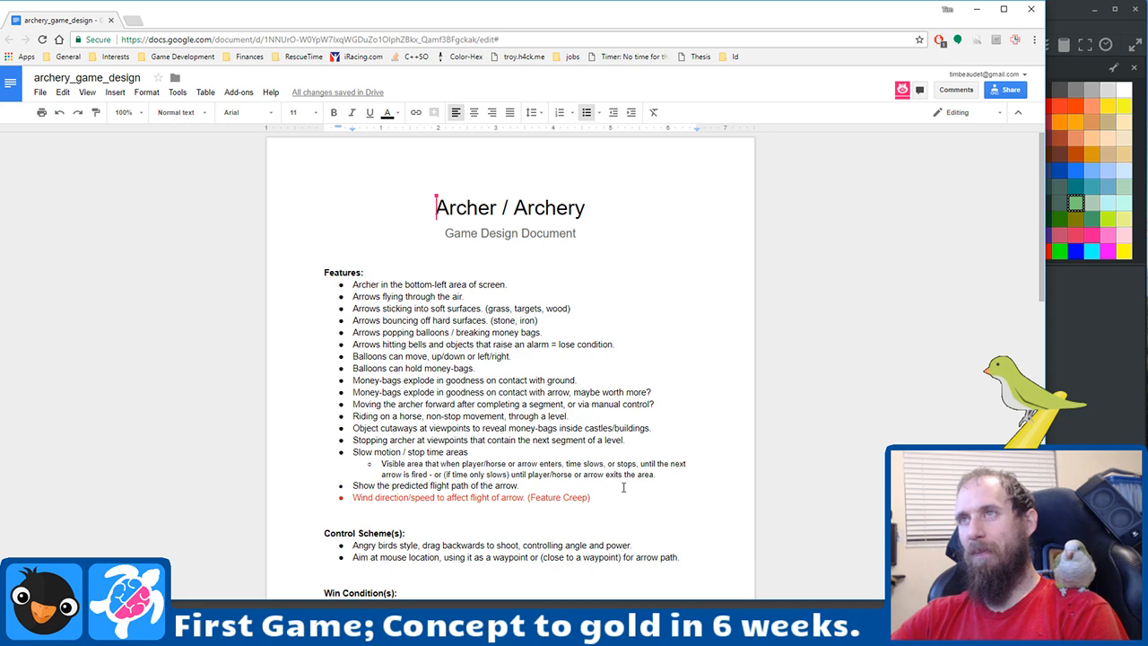
pyautogui.scroll(-3, 437, 454)
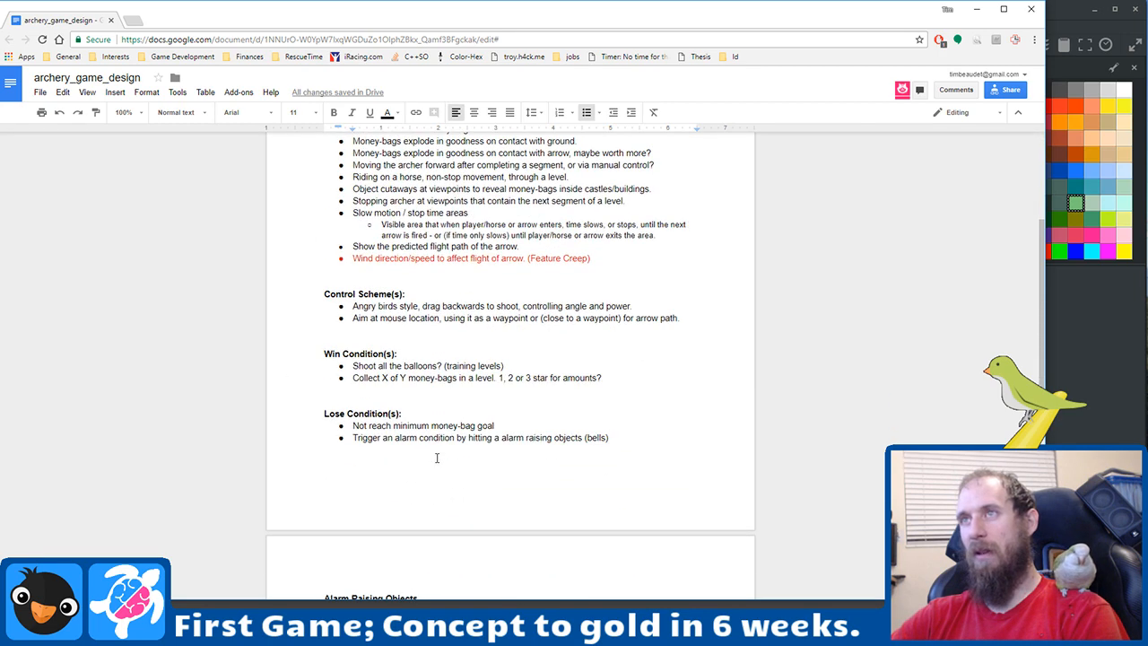
pyautogui.scroll(-3, 436, 457)
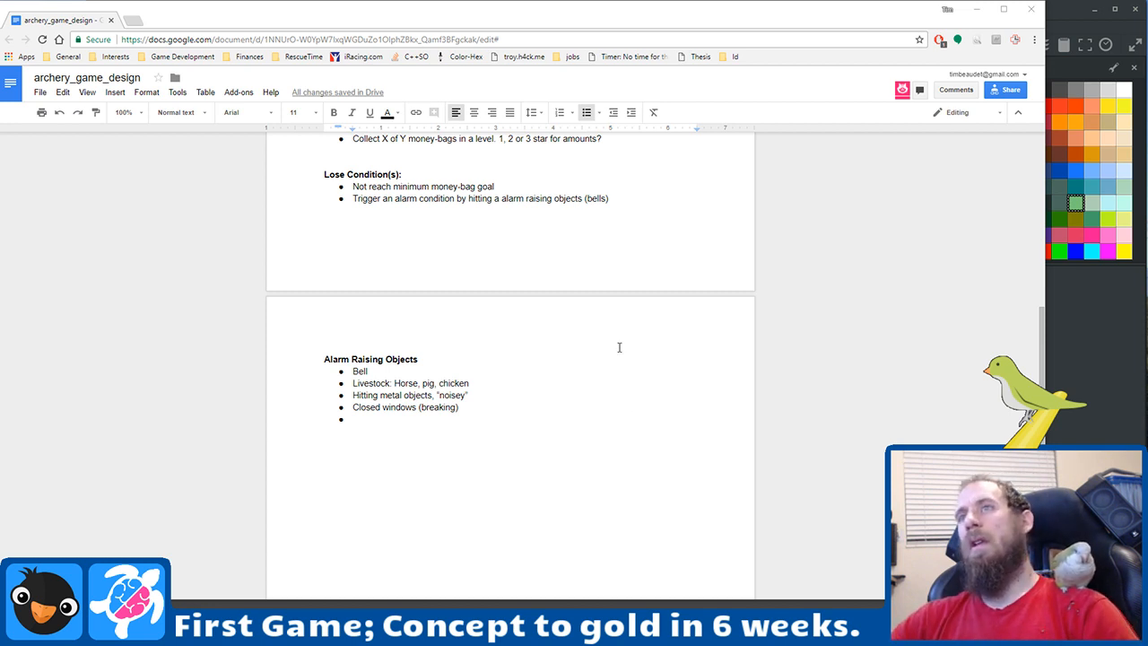
pyautogui.click(538, 407)
pyautogui.scroll(2, 537, 415)
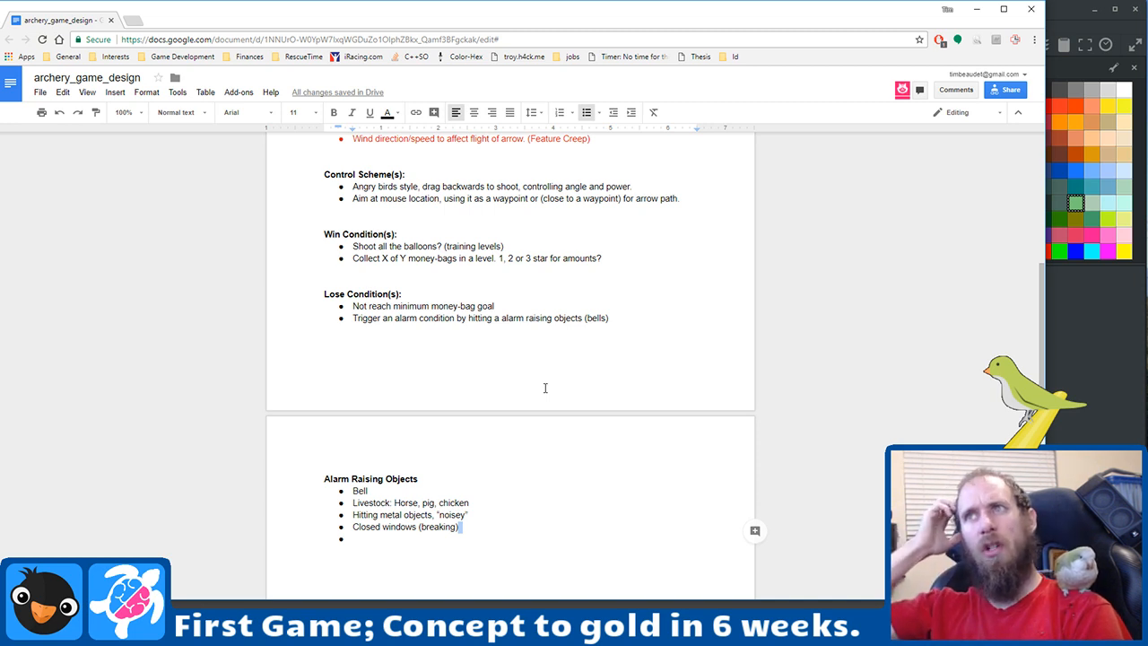
pyautogui.click(513, 534)
pyautogui.press('BackSpace')
pyautogui.press('BackSpace')
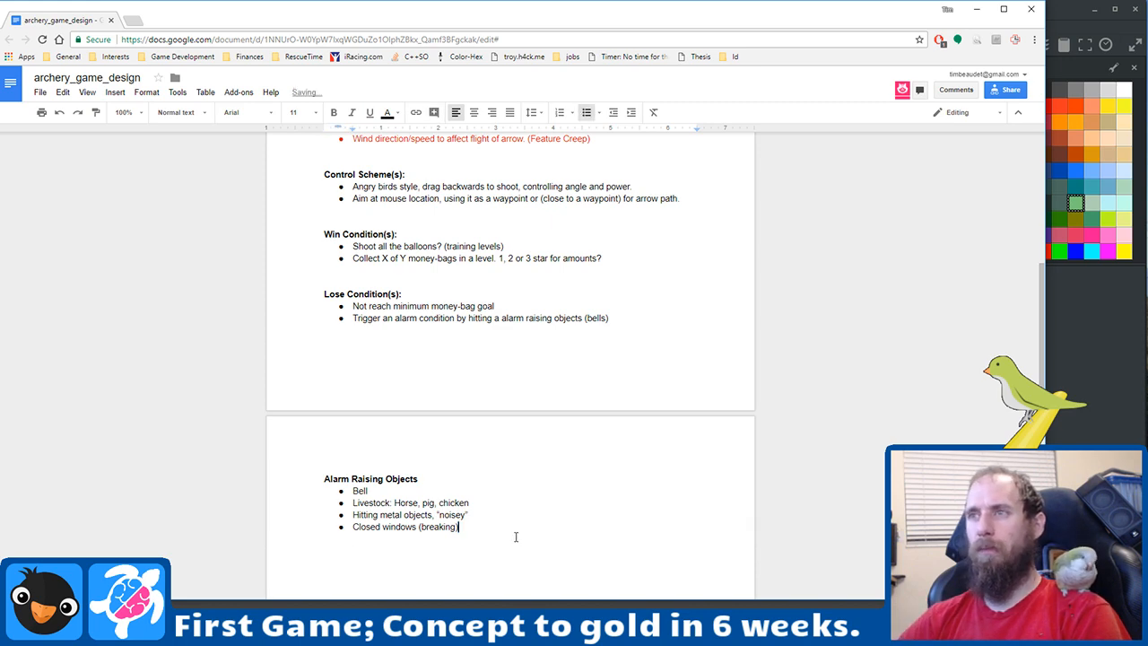
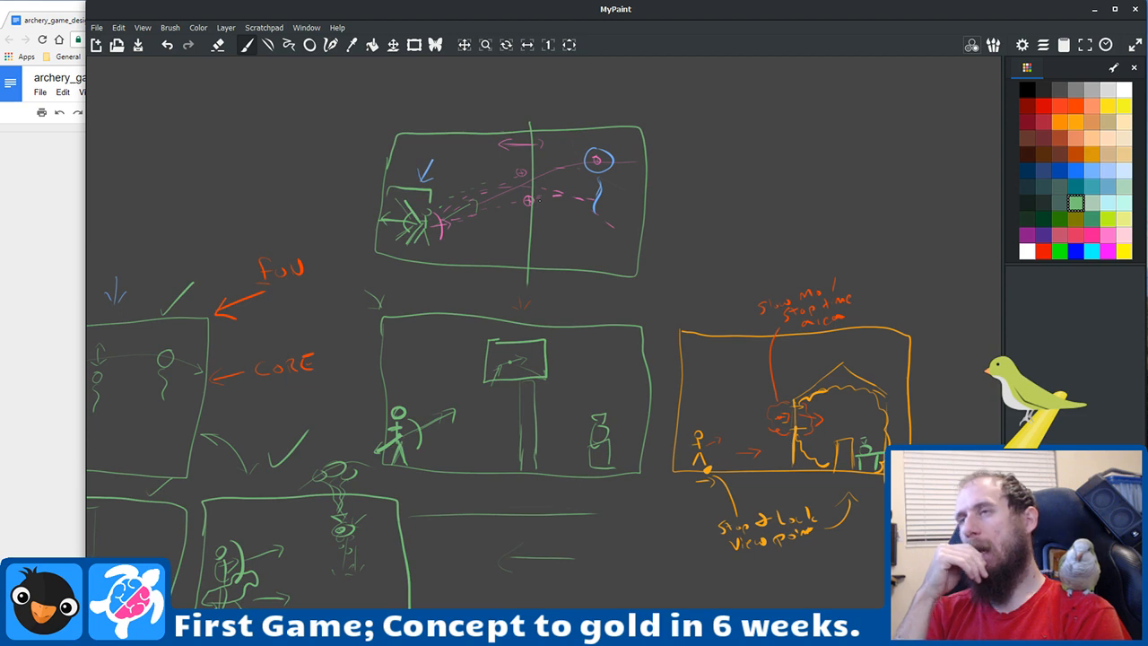
# Step: Look over the existing archer level storyboard sketches across the canvas
pyautogui.moveTo(321, 387)
pyautogui.mouseDown()
pyautogui.moveTo(484, 371)
pyautogui.moveTo(801, 263)
pyautogui.moveTo(647, 117)
pyautogui.moveTo(622, 234)
pyautogui.mouseUp()
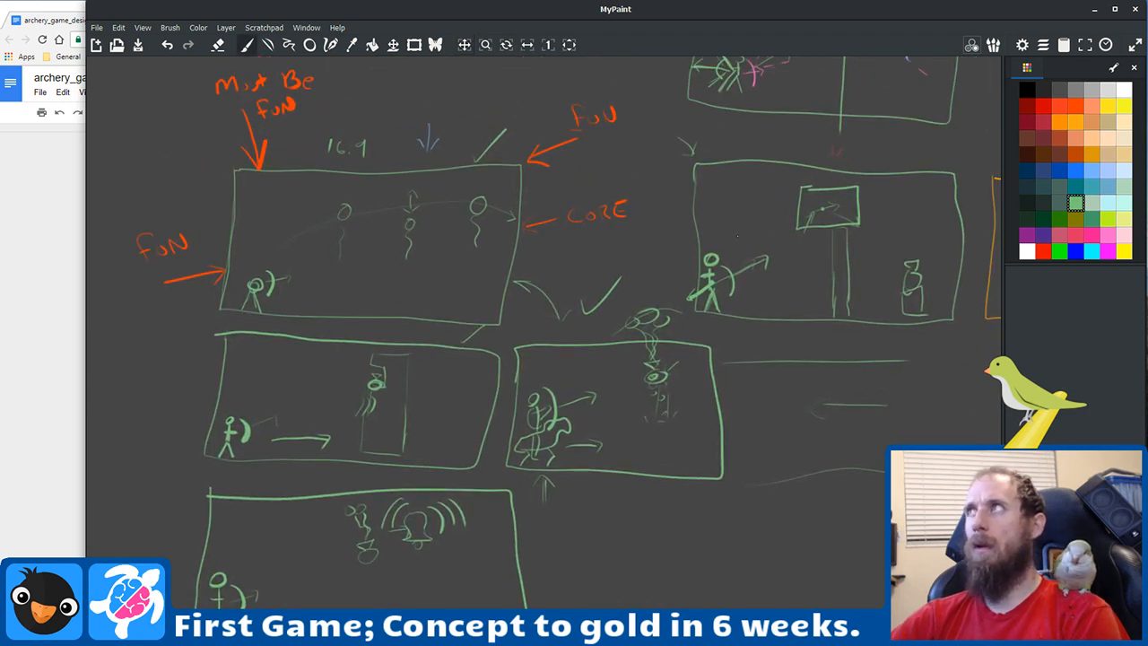
pyautogui.moveTo(821, 400); pyautogui.dragTo(822, 415)
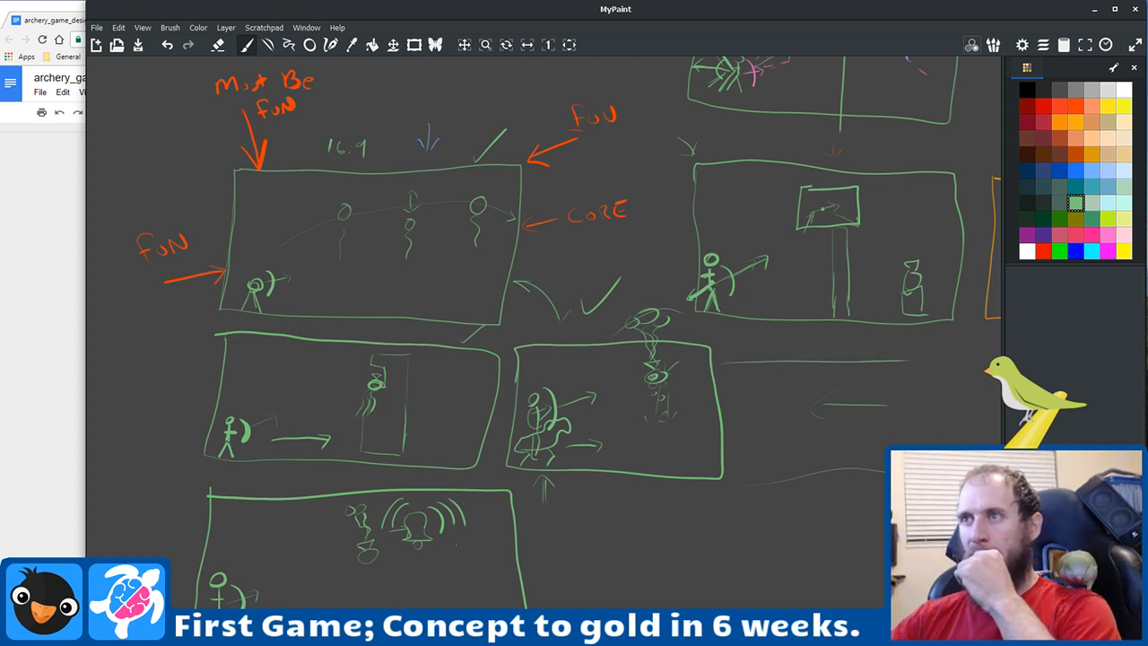
pyautogui.moveTo(455, 545); pyautogui.dragTo(407, 398)
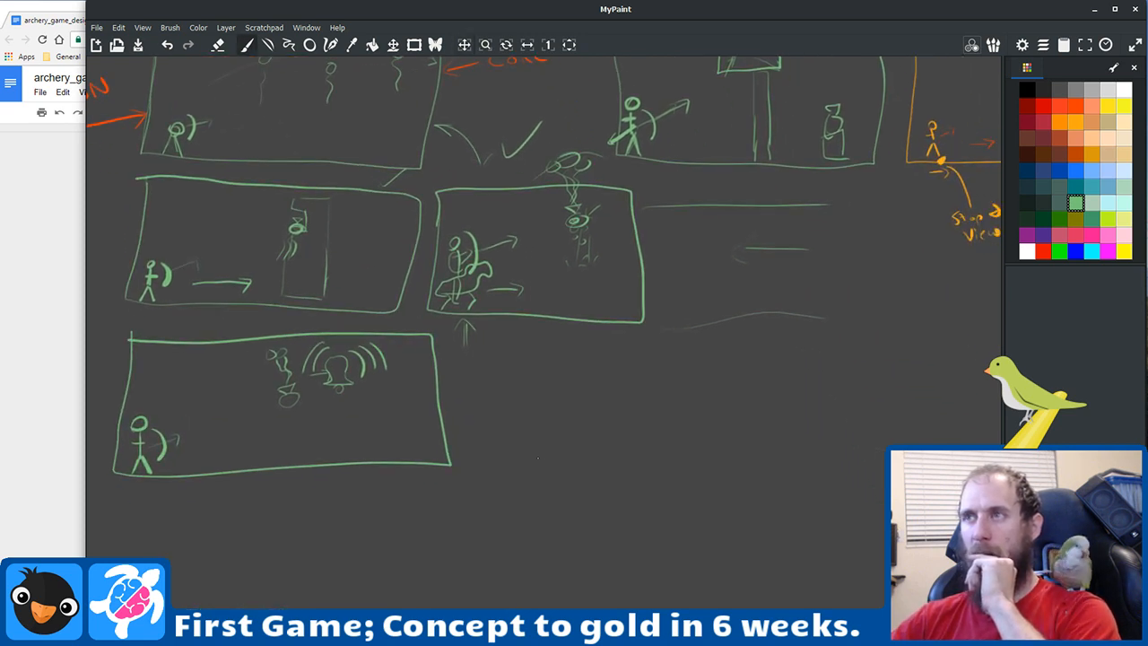
pyautogui.moveTo(546, 468); pyautogui.dragTo(694, 374)
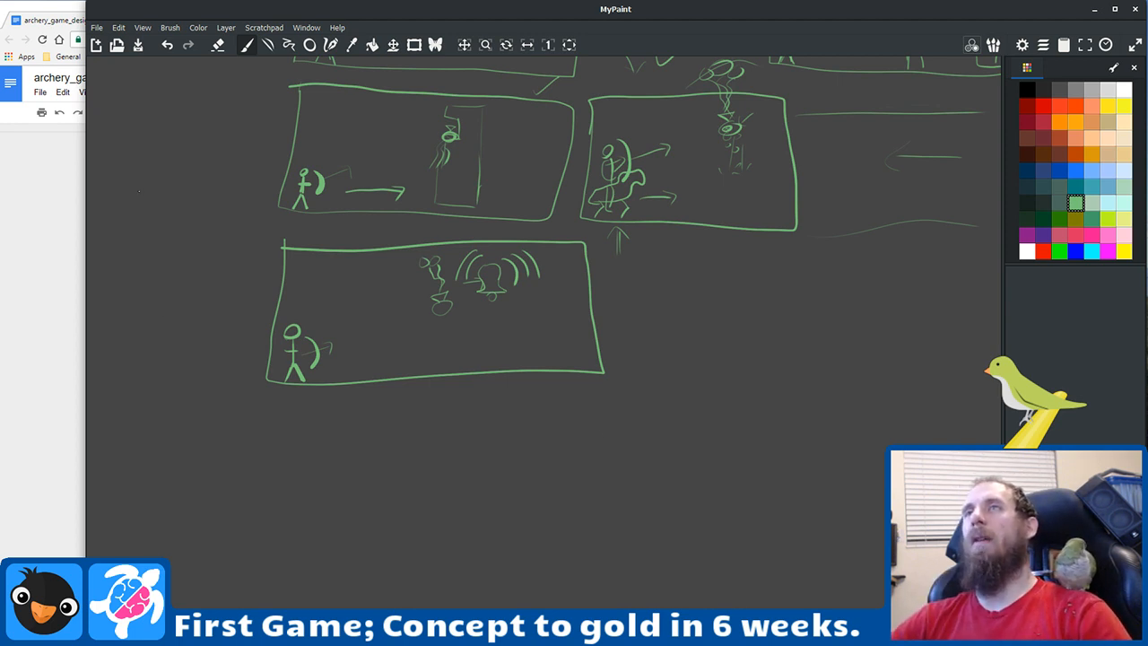
pyautogui.moveTo(497, 133); pyautogui.dragTo(550, 524)
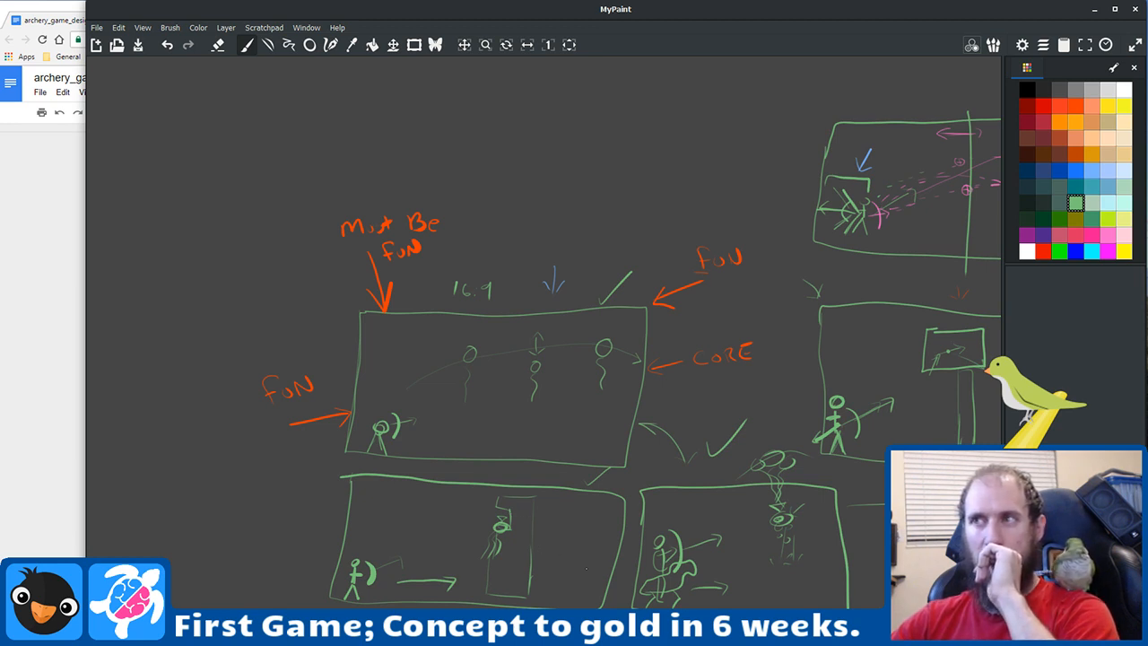
pyautogui.moveTo(588, 569); pyautogui.dragTo(545, 476)
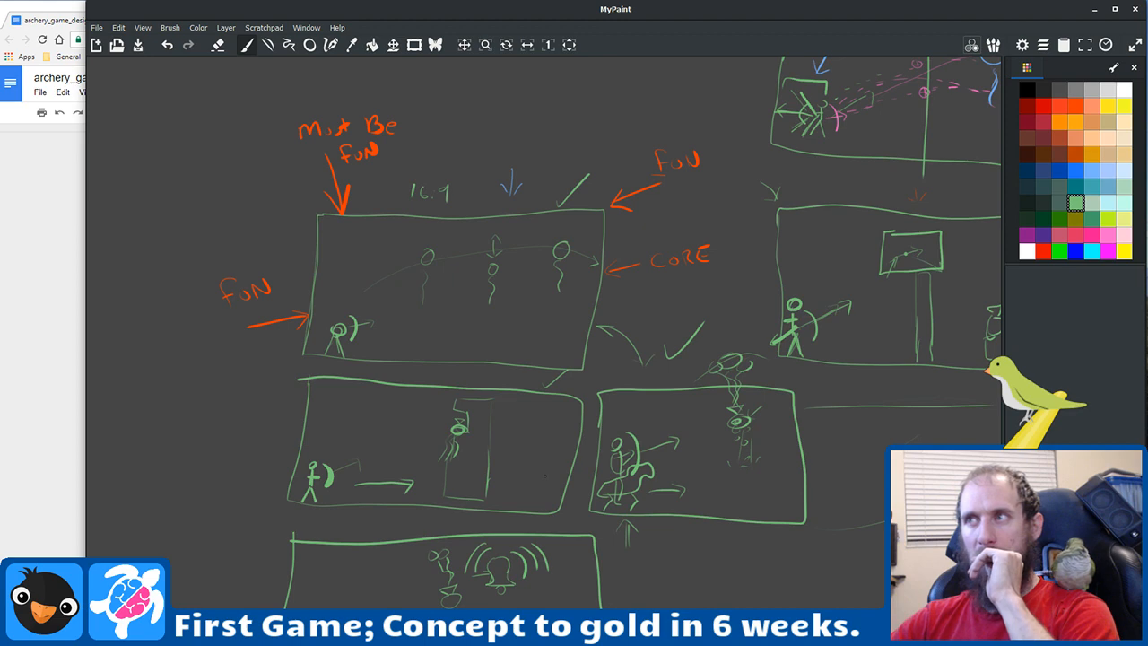
# Step: Switch to the Google Docs design document and add the feature bullet "Archer quiver has an arrow count." after the alarm lose-condition bullet
pyautogui.click(46, 346)
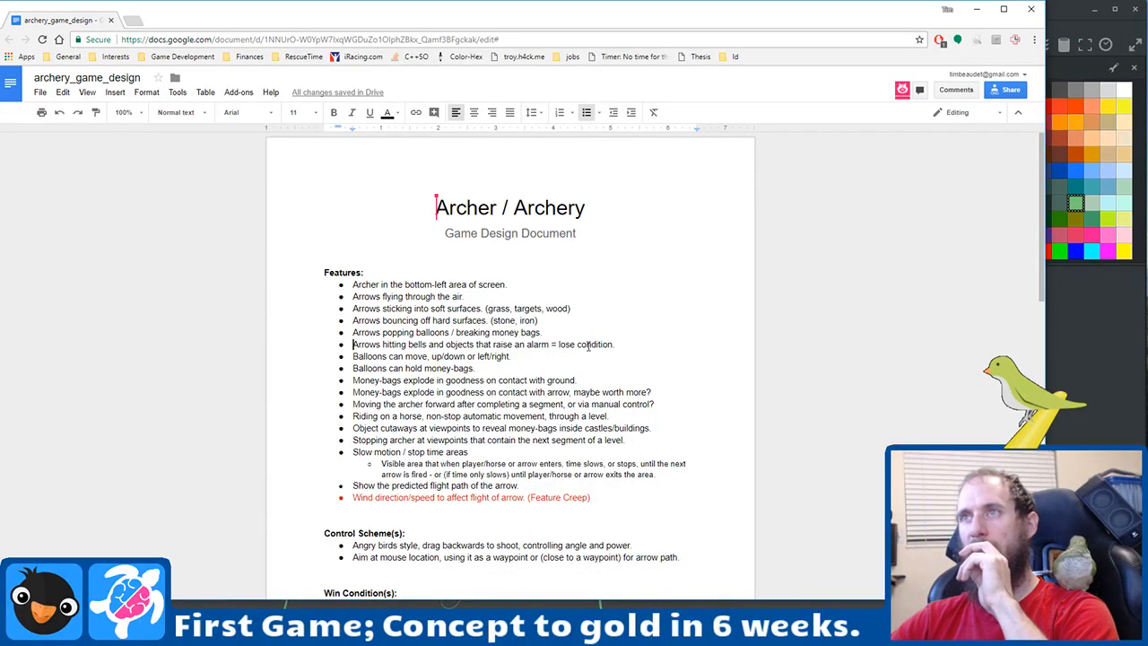
pyautogui.click(638, 349)
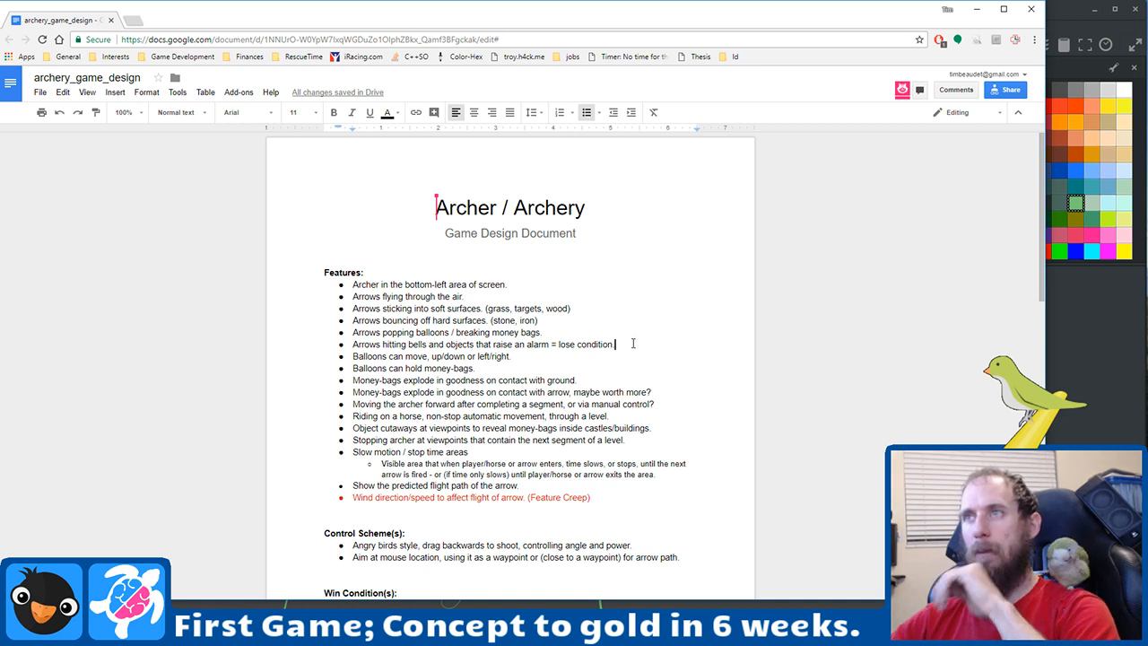
pyautogui.press('Return')
pyautogui.write('Archer')
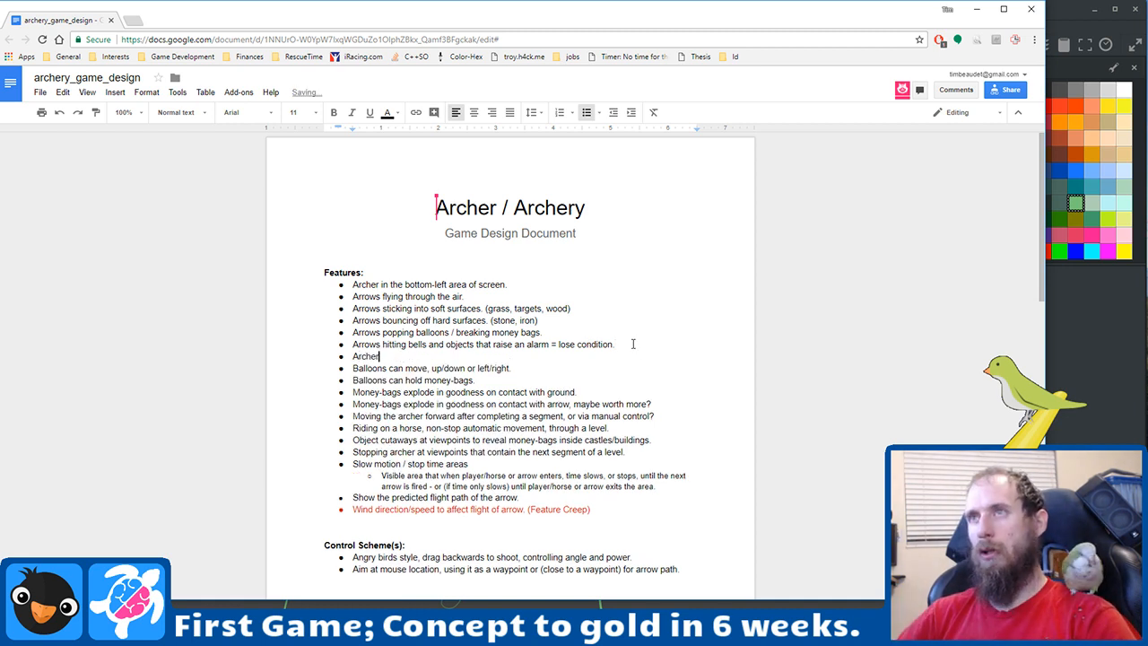
pyautogui.write(' quiver h')
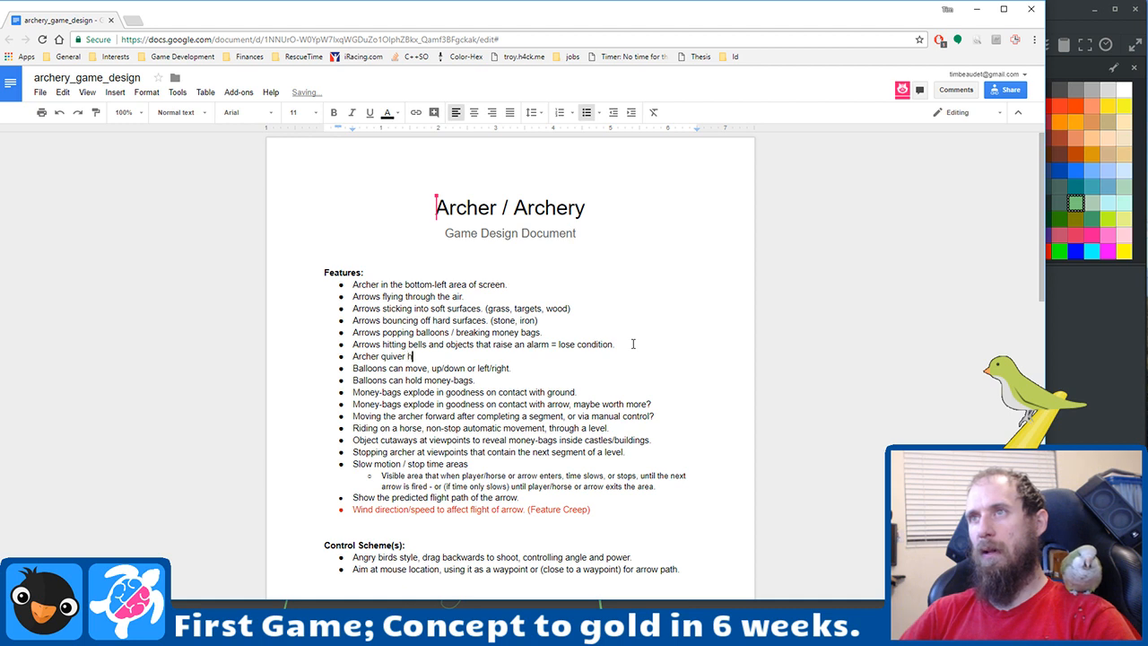
pyautogui.write('as an arrow count')
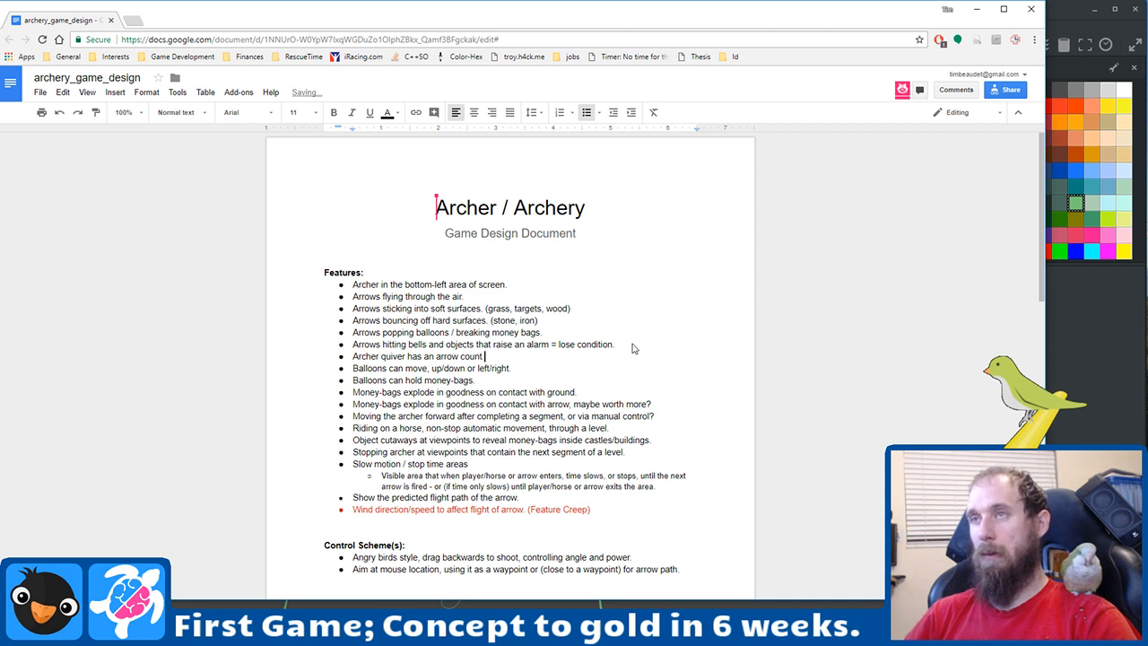
pyautogui.write('.')
pyautogui.press('Return')
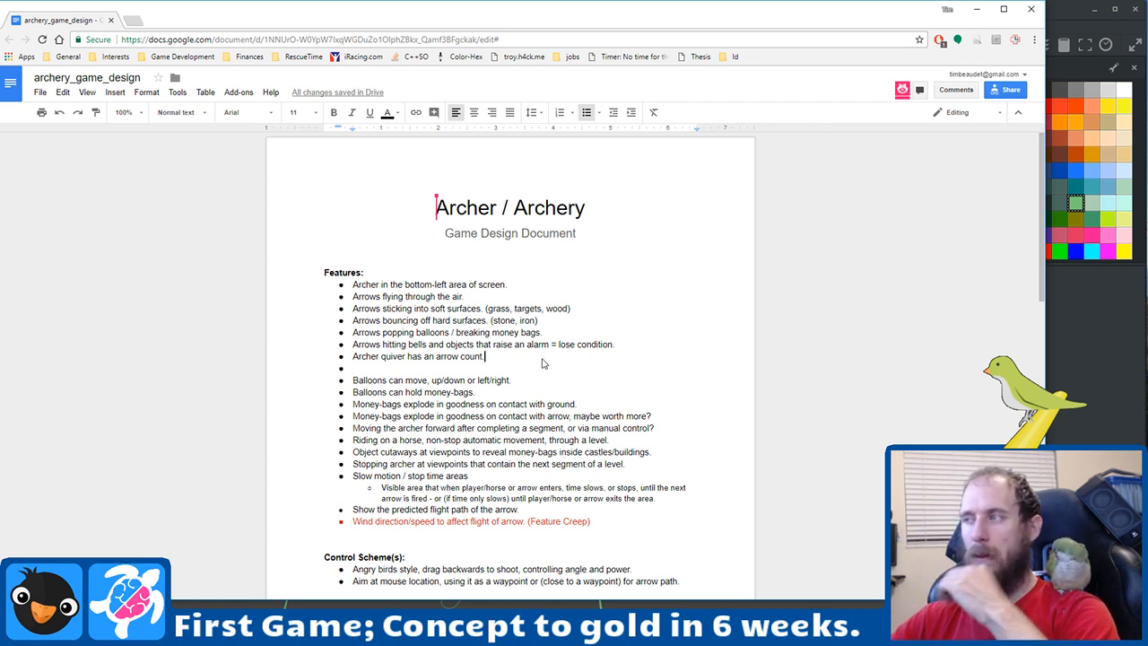
# Step: Extend the quiver bullet to read "Archer quiver has an arrow count per level, or segment"
pyautogui.press('BackSpace')
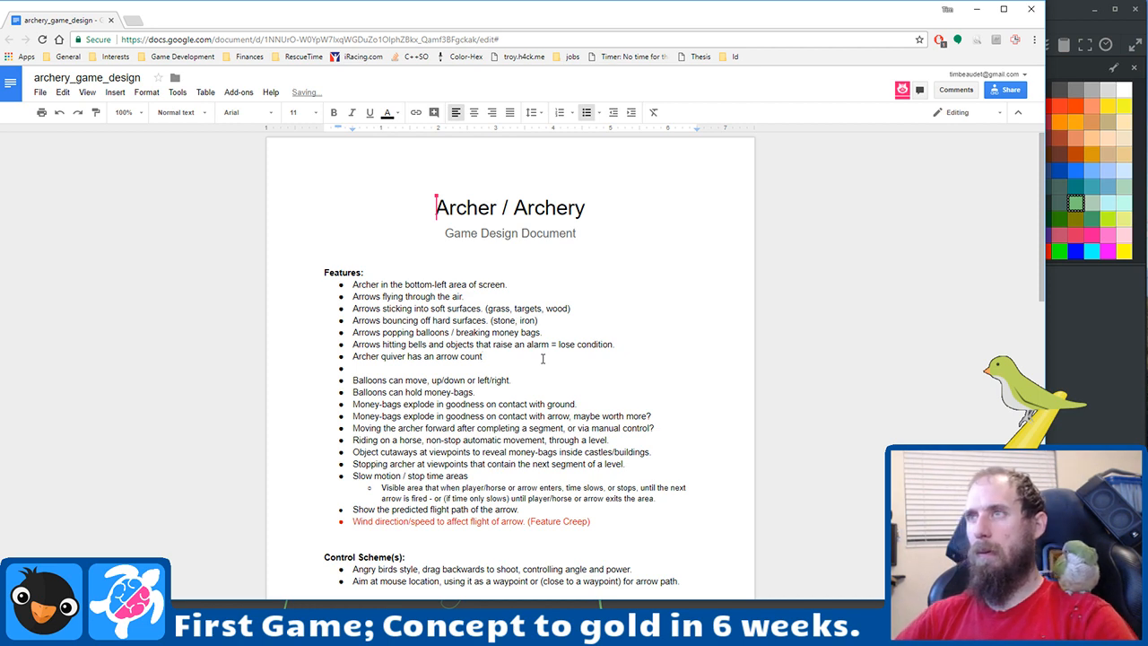
pyautogui.press('Tab')
pyautogui.press('BackSpace')
pyautogui.write('per level')
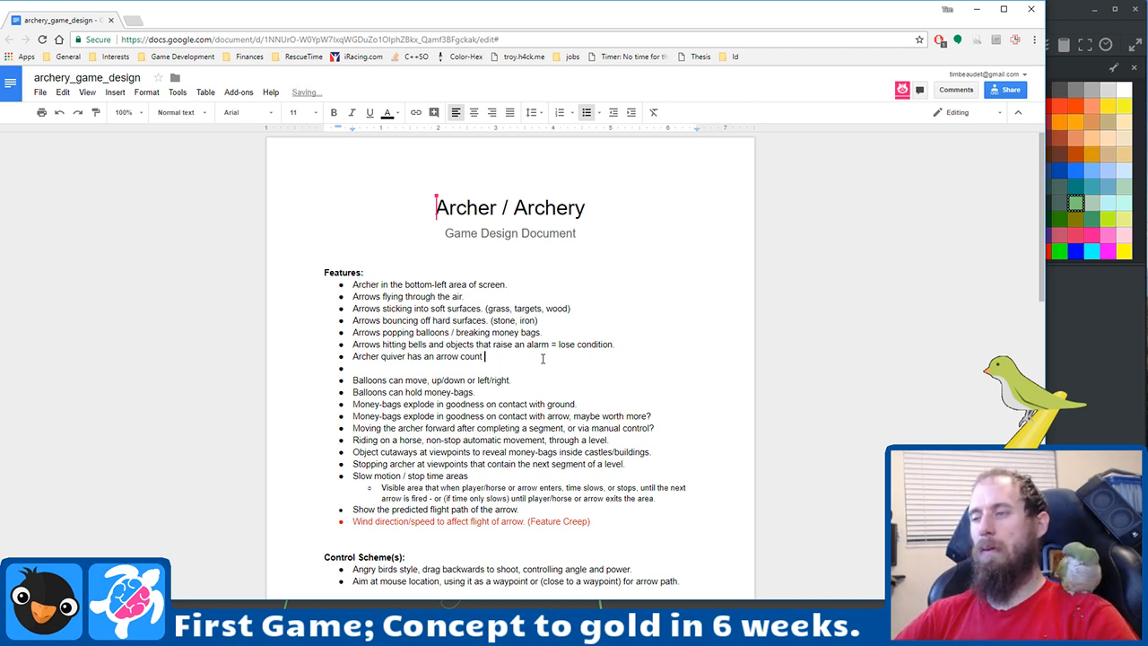
pyautogui.write(', or segment')
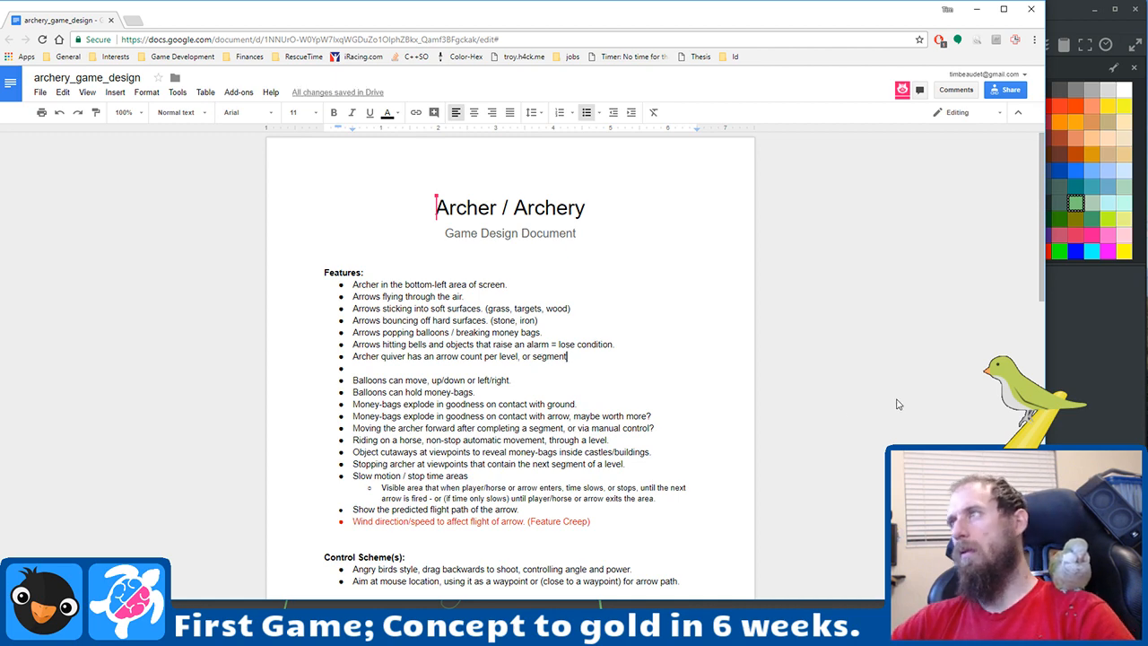
pyautogui.hotkey('alt', 'Tab')
pyautogui.moveTo(583, 451)
pyautogui.mouseDown()
pyautogui.moveTo(253, 238)
pyautogui.moveTo(260, 219)
pyautogui.mouseUp()
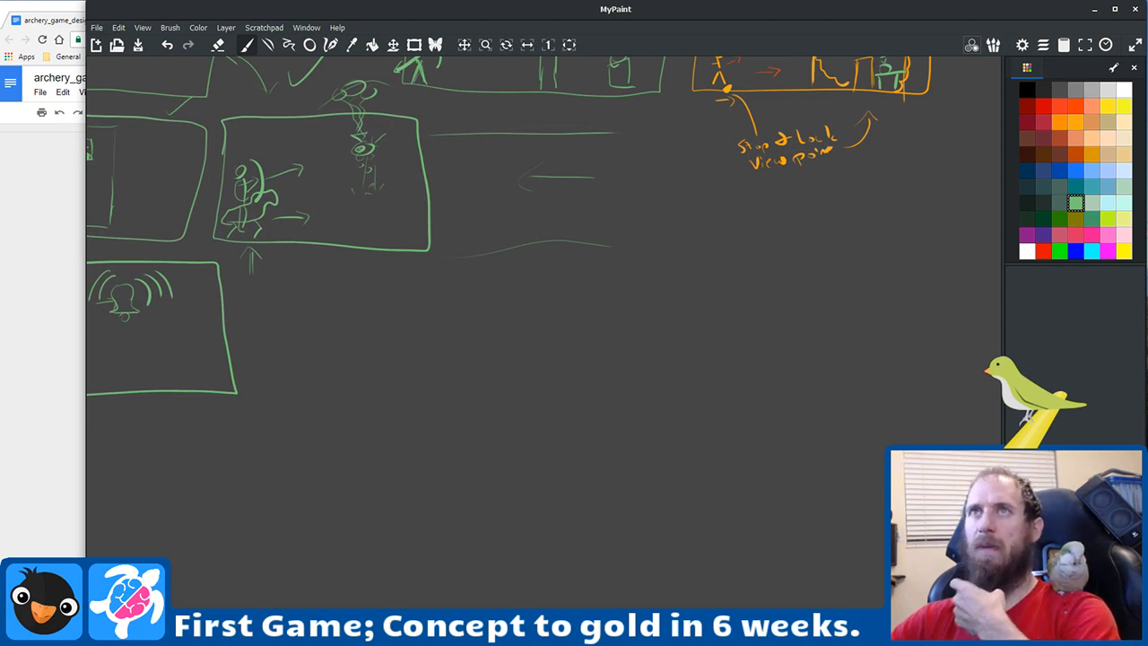
# Step: In the Google Docs document, add the sub-bullet "Either once and you lose, or two or three times to lose." under the alarm lose condition
pyautogui.click(25, 254)
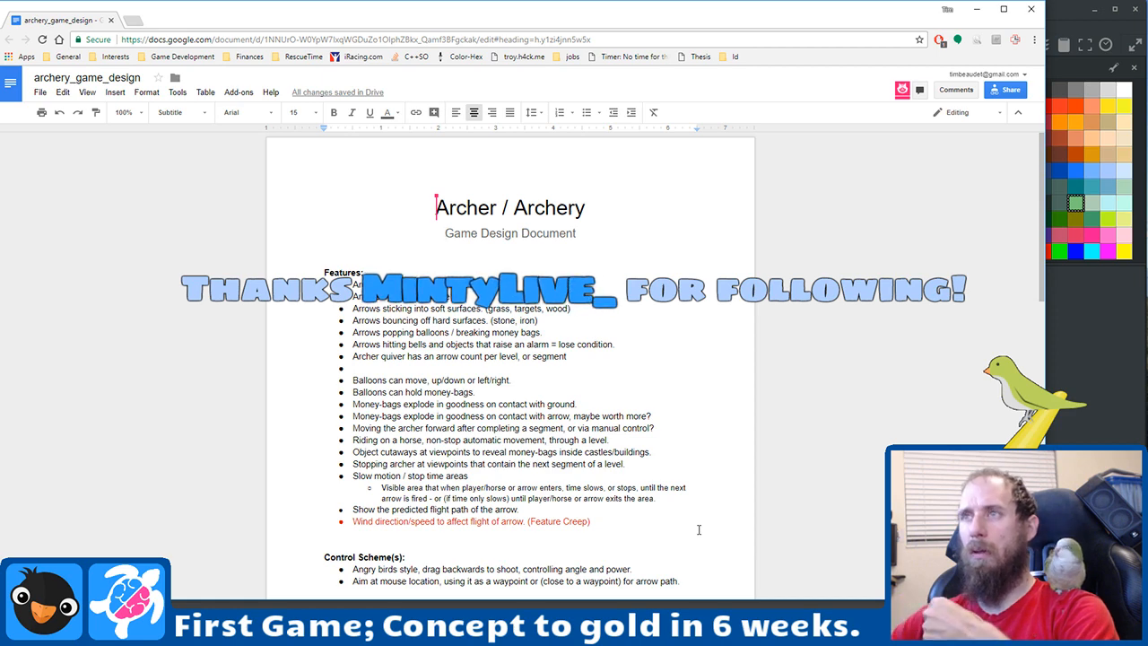
pyautogui.scroll(-3, 698, 530)
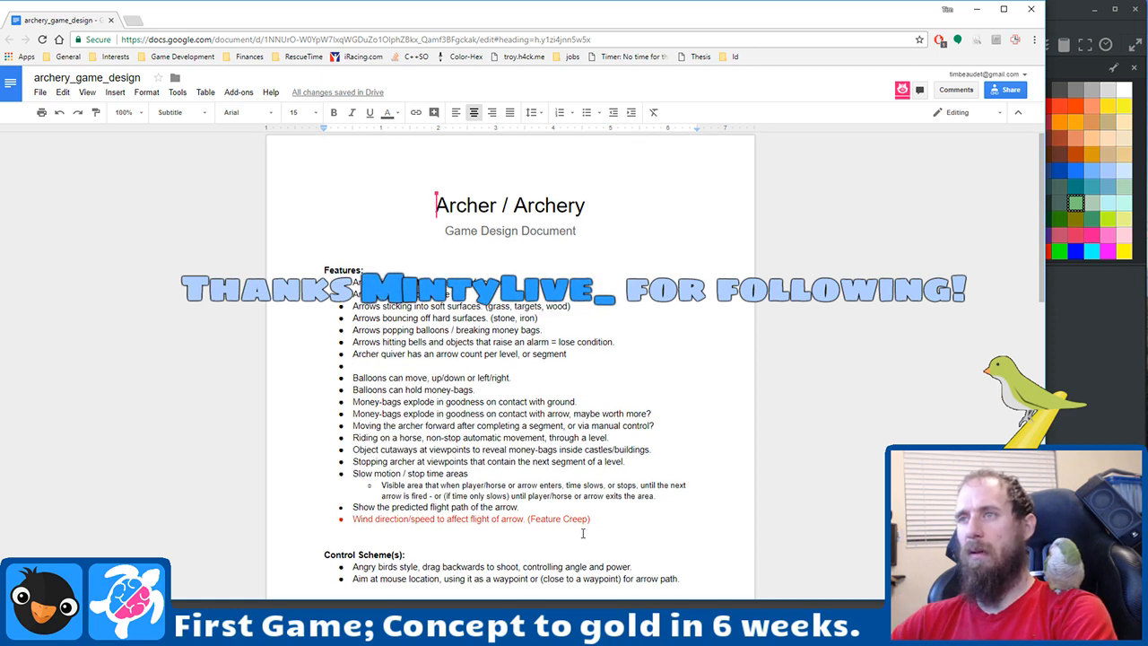
pyautogui.click(659, 456)
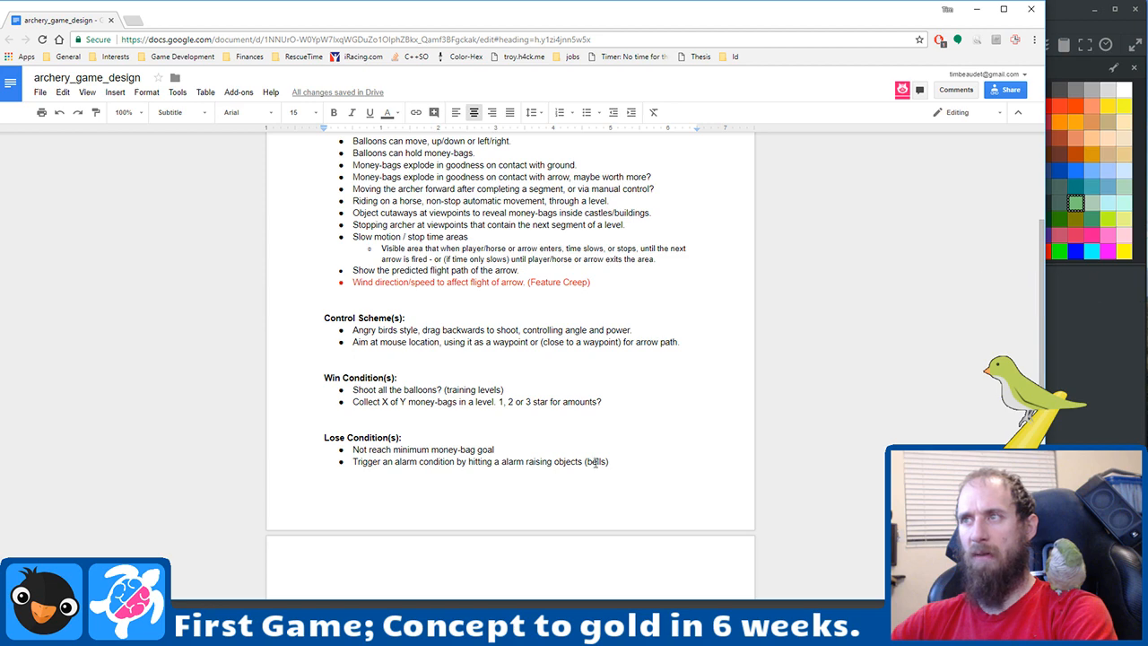
pyautogui.click(661, 456)
pyautogui.press('Return')
pyautogui.press('Tab')
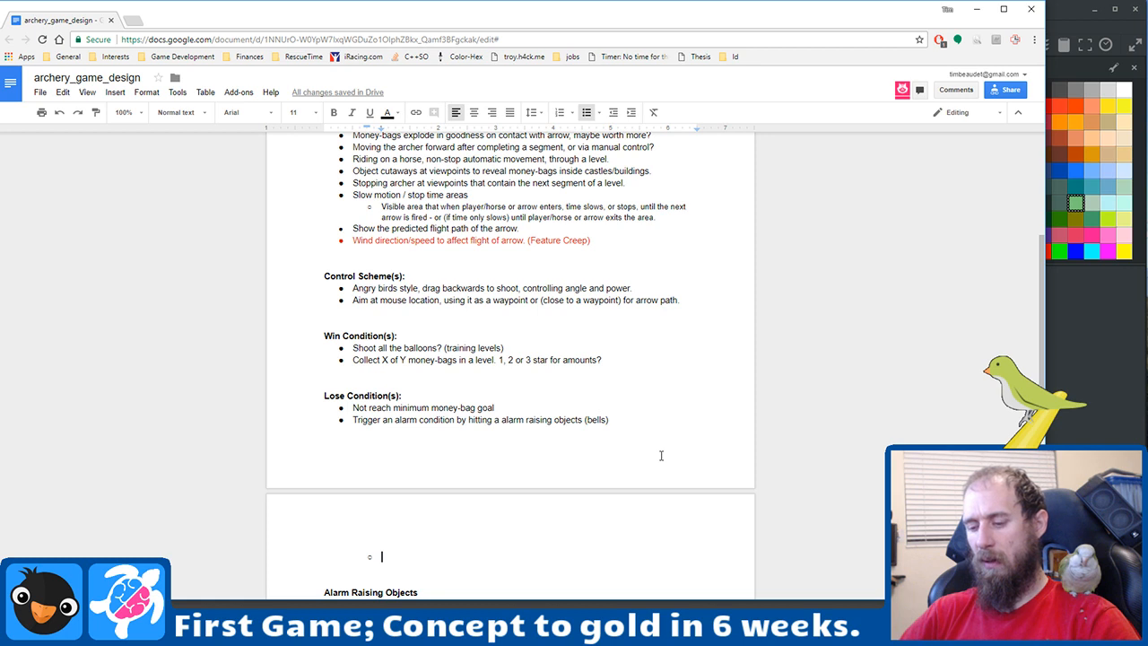
pyautogui.write('Either once and you lose, or two or three')
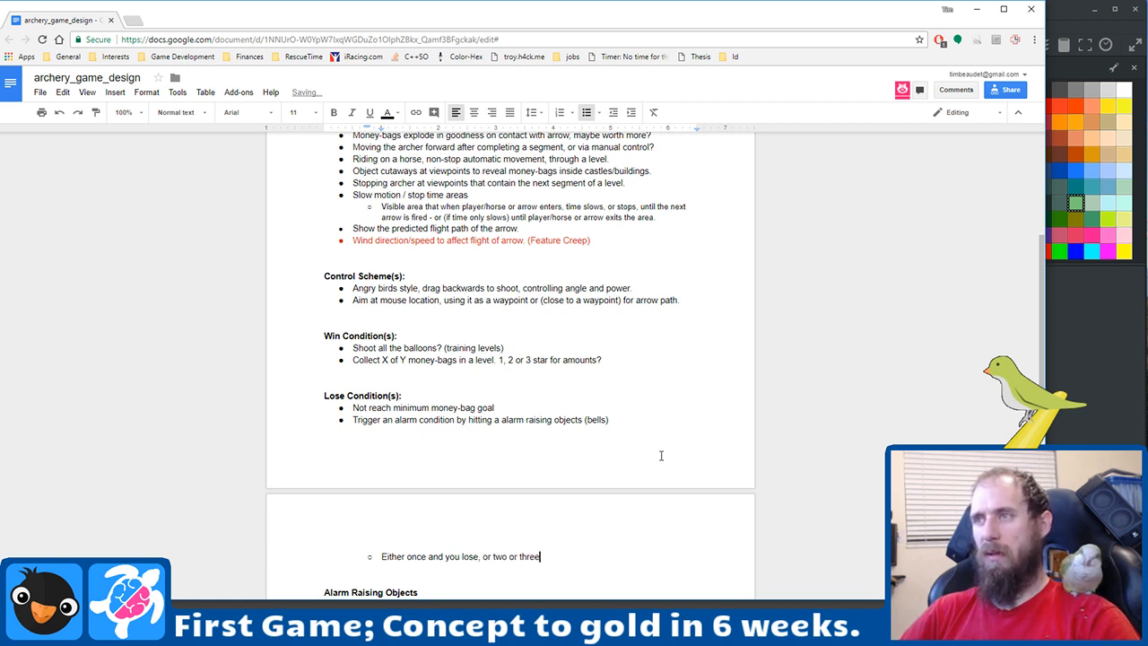
pyautogui.write(' times t')
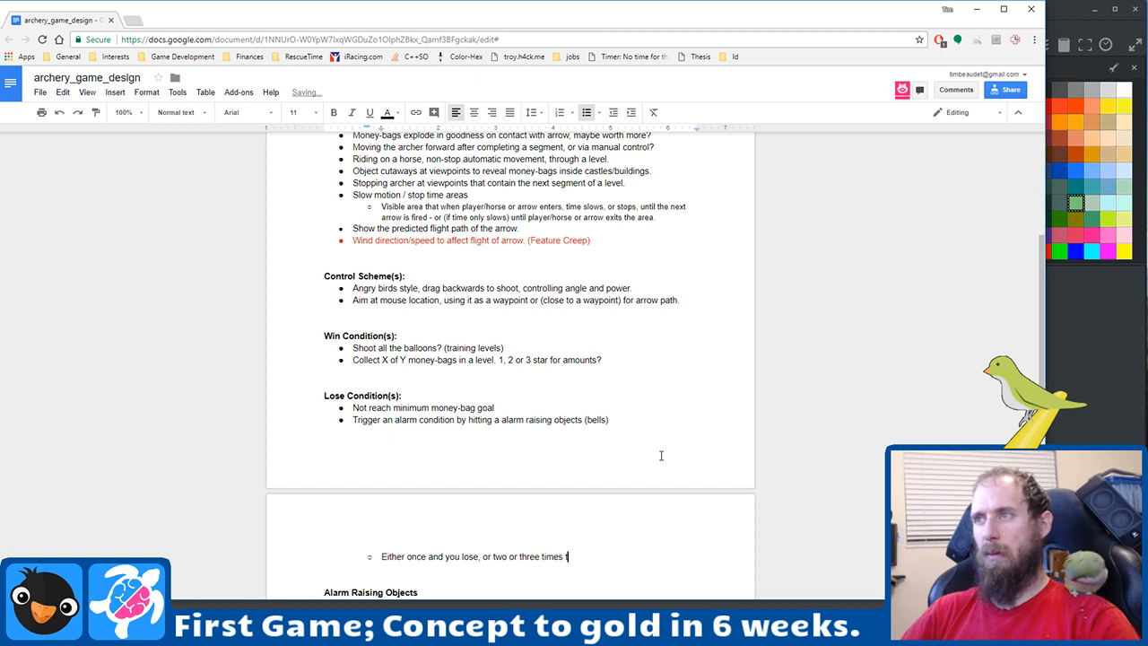
pyautogui.write('o lose.')
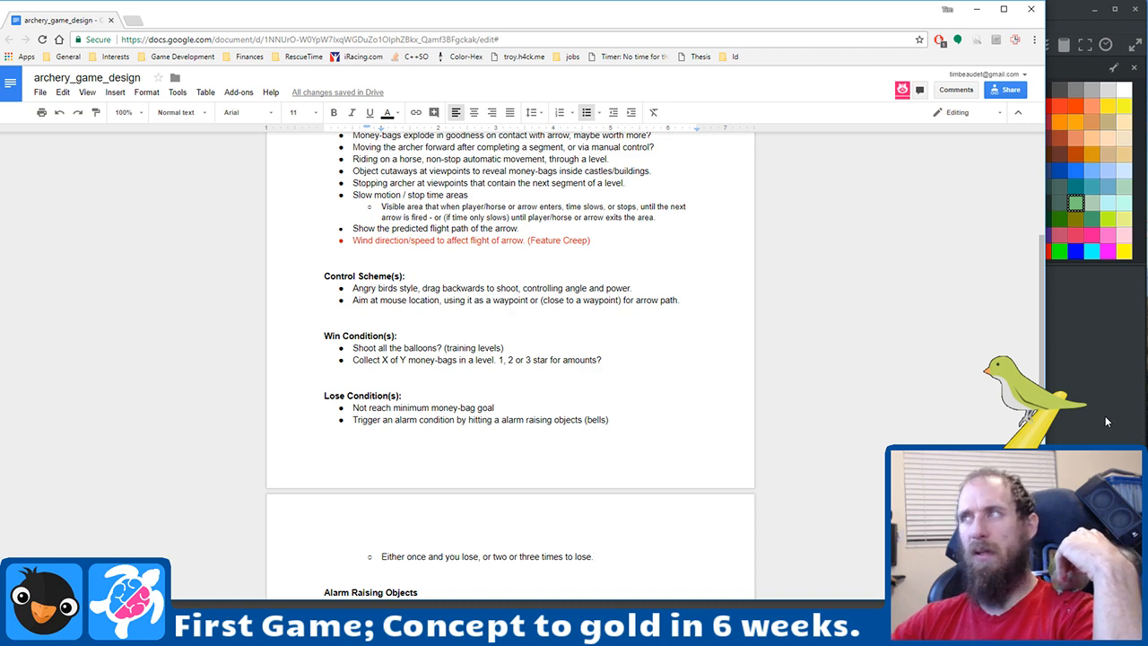
# Step: Switch to MyPaint and draw a long, wide level frame in the empty area below the sketches, with a stick figure and forward arrow in its lower-left corner
pyautogui.click(1105, 416)
pyautogui.moveTo(401, 323)
pyautogui.mouseDown()
pyautogui.moveTo(628, 341)
pyautogui.moveTo(745, 400)
pyautogui.moveTo(551, 461)
pyautogui.moveTo(459, 444)
pyautogui.mouseUp()
pyautogui.moveTo(574, 333)
pyautogui.mouseDown()
pyautogui.moveTo(781, 472)
pyautogui.moveTo(852, 451)
pyautogui.moveTo(733, 594)
pyautogui.mouseUp()
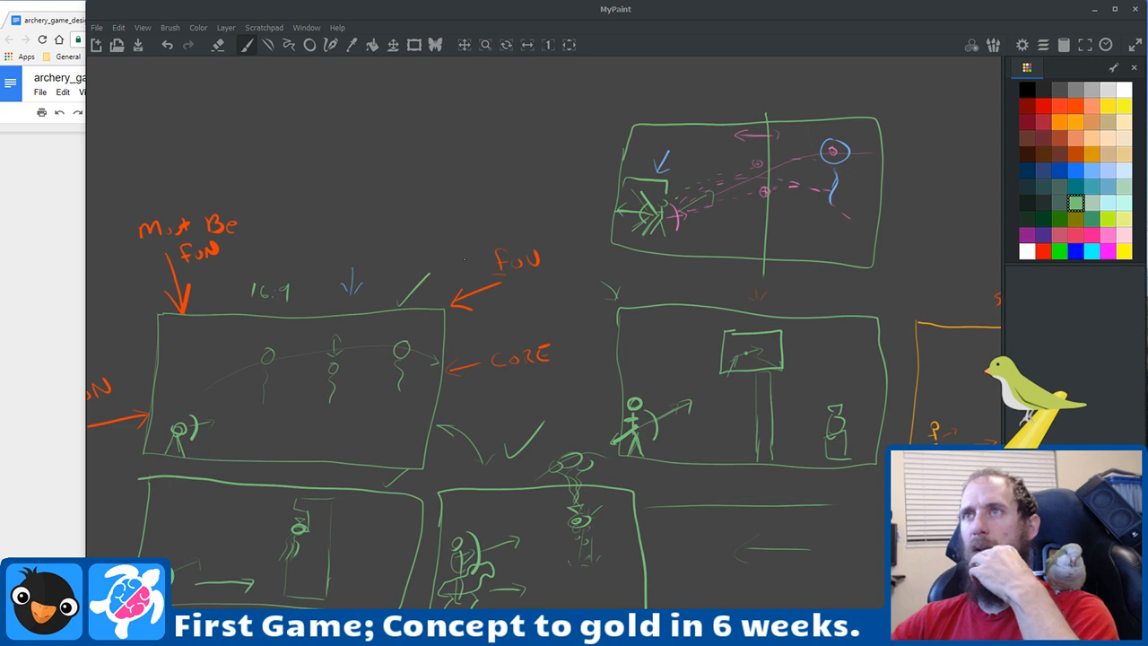
pyautogui.moveTo(538, 379)
pyautogui.mouseDown()
pyautogui.moveTo(640, 302)
pyautogui.moveTo(401, 281)
pyautogui.moveTo(365, 254)
pyautogui.mouseUp()
pyautogui.moveTo(436, 542)
pyautogui.mouseDown()
pyautogui.moveTo(624, 391)
pyautogui.moveTo(317, 480)
pyautogui.moveTo(161, 488)
pyautogui.mouseUp()
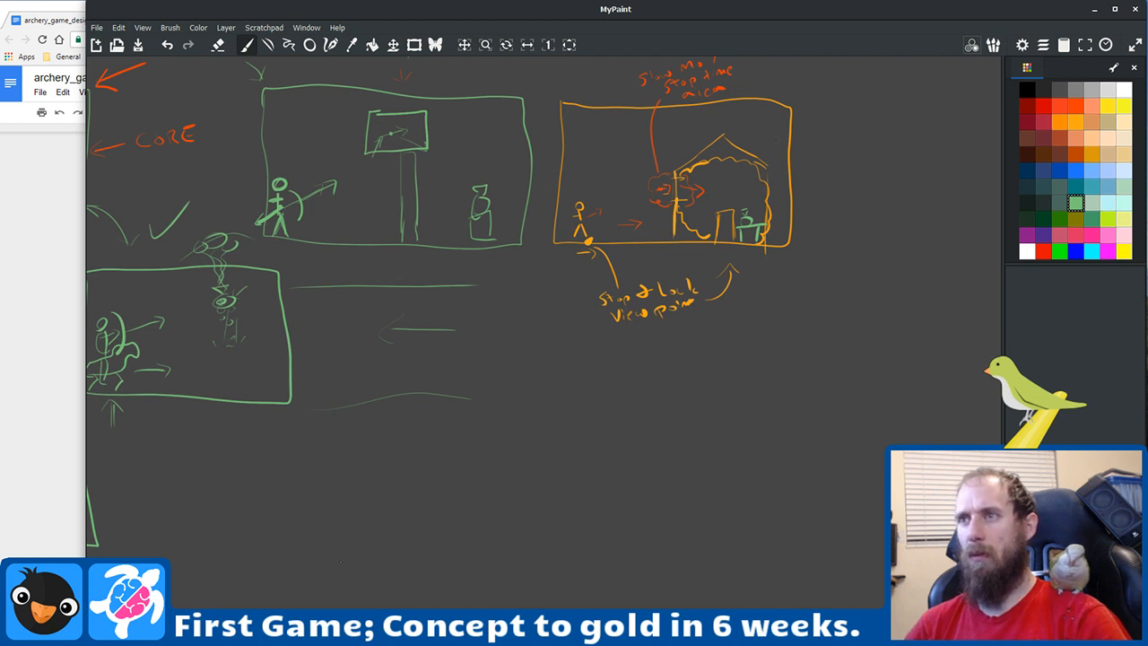
pyautogui.moveTo(383, 485)
pyautogui.mouseDown()
pyautogui.moveTo(402, 476)
pyautogui.moveTo(498, 246)
pyautogui.moveTo(385, 254)
pyautogui.moveTo(361, 237)
pyautogui.mouseUp()
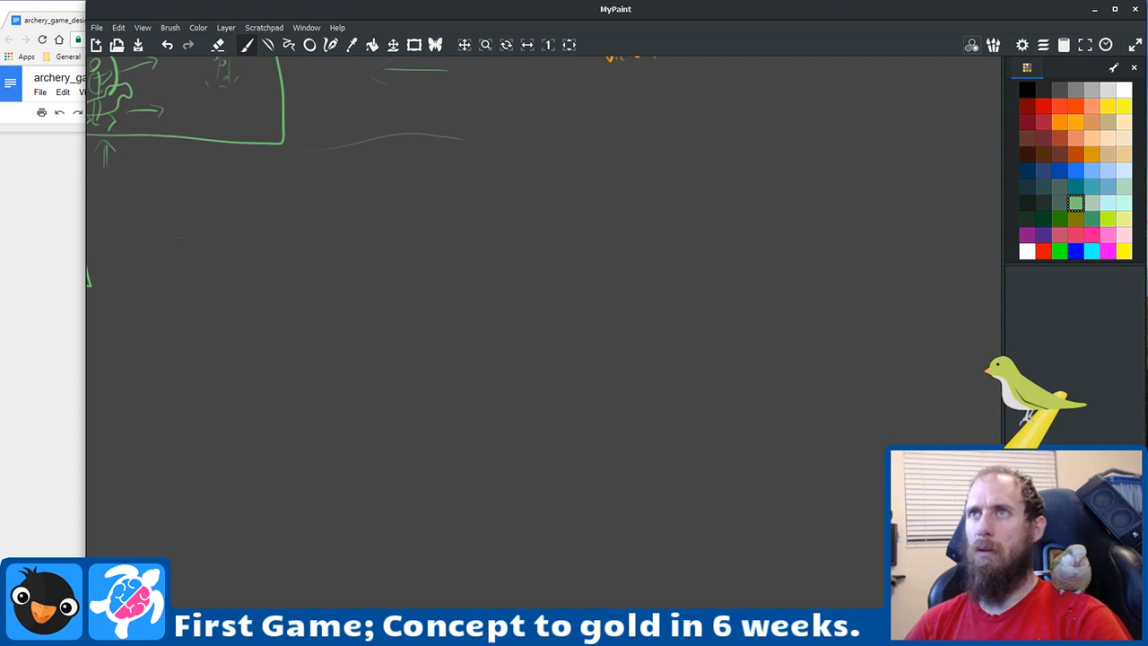
pyautogui.moveTo(171, 247)
pyautogui.mouseDown()
pyautogui.moveTo(191, 353)
pyautogui.moveTo(186, 429)
pyautogui.mouseUp()
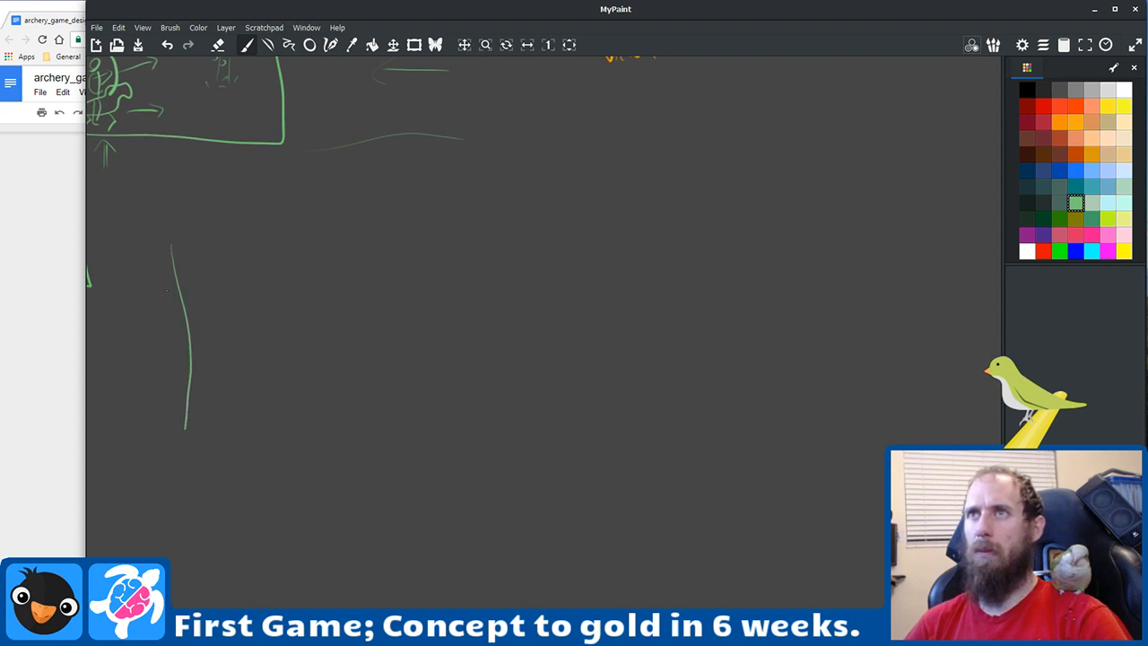
pyautogui.moveTo(171, 242)
pyautogui.mouseDown()
pyautogui.moveTo(361, 253)
pyautogui.moveTo(980, 241)
pyautogui.moveTo(960, 346)
pyautogui.moveTo(968, 441)
pyautogui.mouseUp()
pyautogui.moveTo(886, 446); pyautogui.dragTo(186, 434)
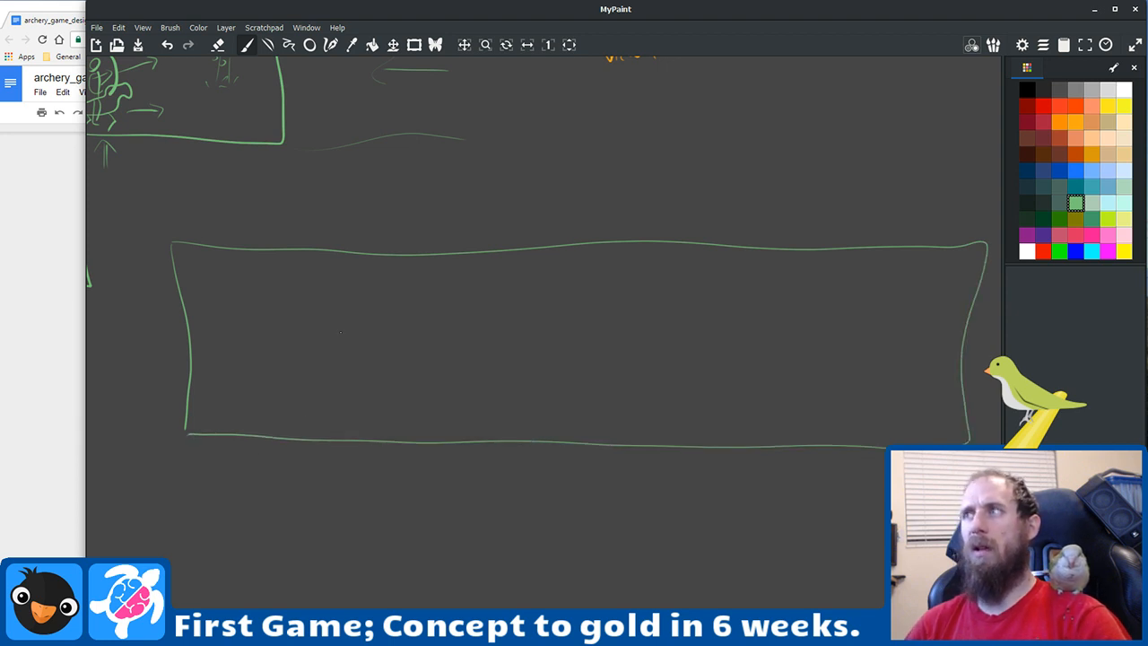
pyautogui.moveTo(225, 400)
pyautogui.mouseDown()
pyautogui.moveTo(218, 425)
pyautogui.moveTo(230, 425)
pyautogui.moveTo(235, 375)
pyautogui.moveTo(257, 393)
pyautogui.moveTo(251, 403)
pyautogui.mouseUp()
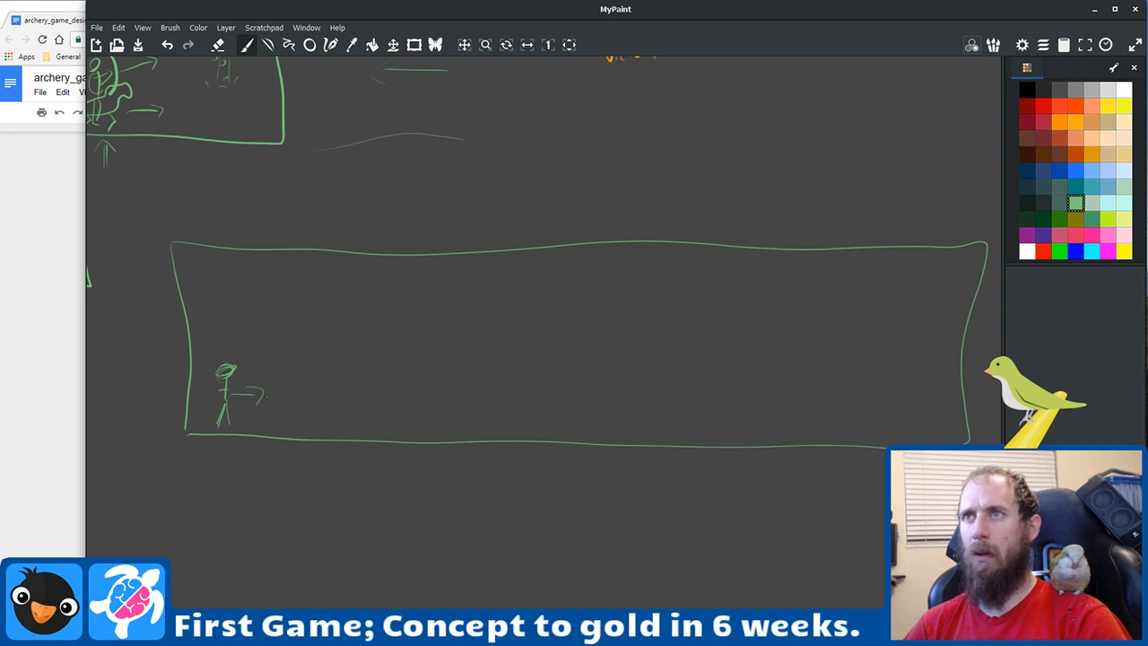
# Step: Undo the forward arrow beside the stick figure and mark a small circle at the figure's feet
pyautogui.hotkey('ctrl', 'z')
pyautogui.hotkey('ctrl', 'z')
pyautogui.click(223, 432)
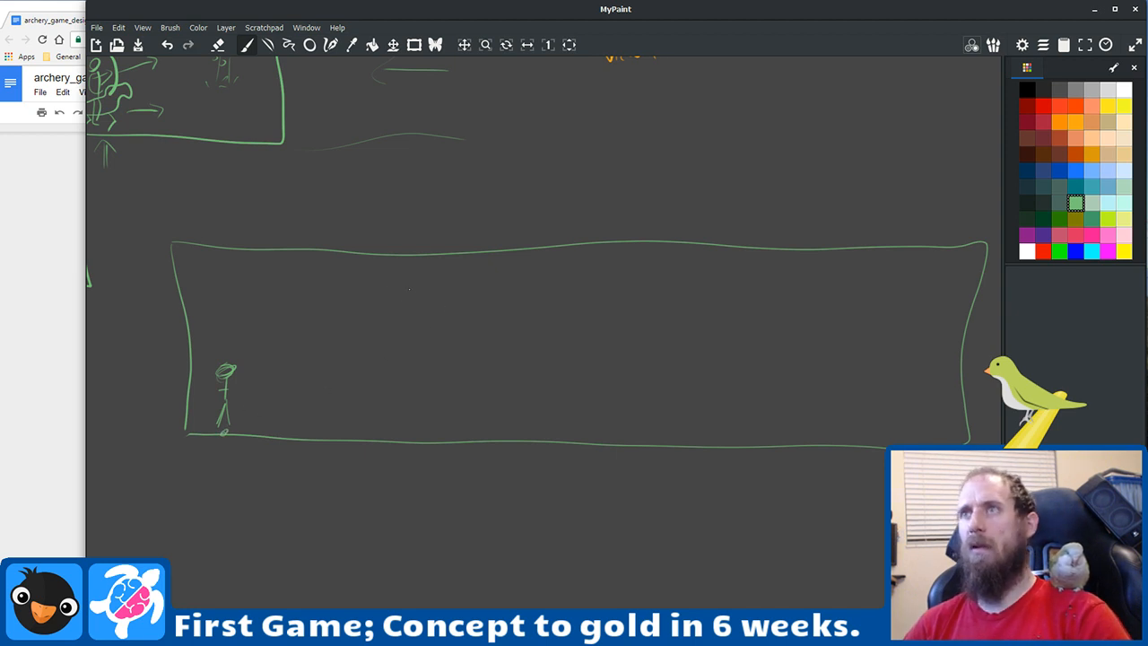
# Step: Draw a doubled vertical divider about a third of the way across the frame and a round target on a low table before it
pyautogui.moveTo(448, 272); pyautogui.dragTo(434, 423)
pyautogui.moveTo(440, 339); pyautogui.dragTo(432, 419)
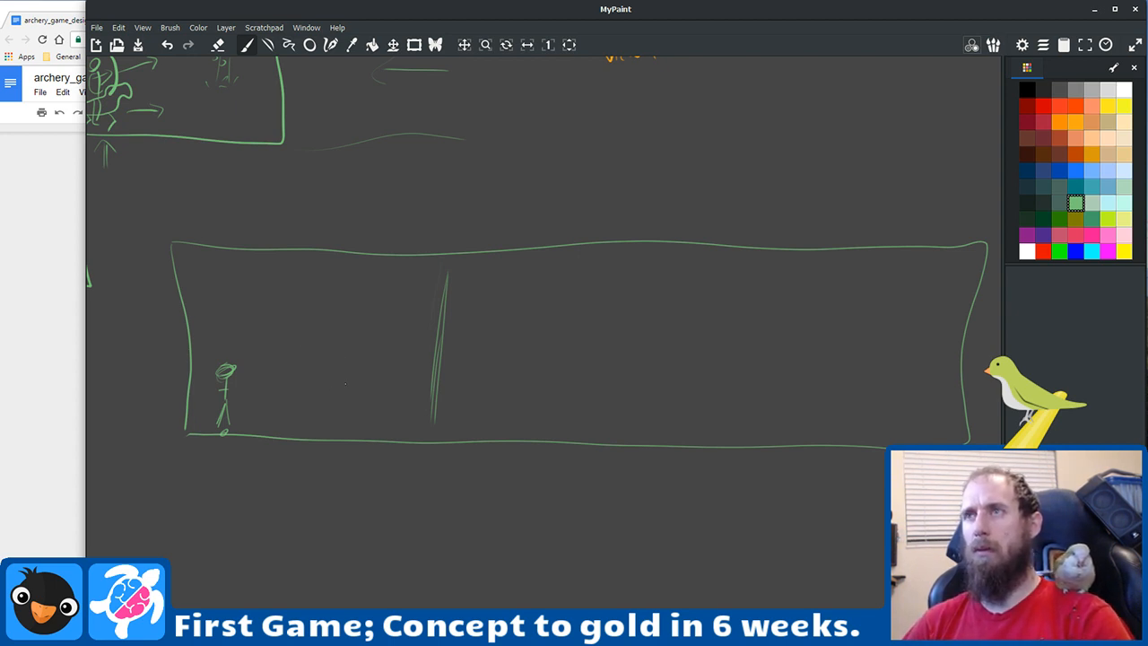
pyautogui.moveTo(355, 422)
pyautogui.mouseDown()
pyautogui.moveTo(355, 438)
pyautogui.moveTo(387, 438)
pyautogui.moveTo(403, 422)
pyautogui.moveTo(380, 416)
pyautogui.moveTo(364, 392)
pyautogui.mouseUp()
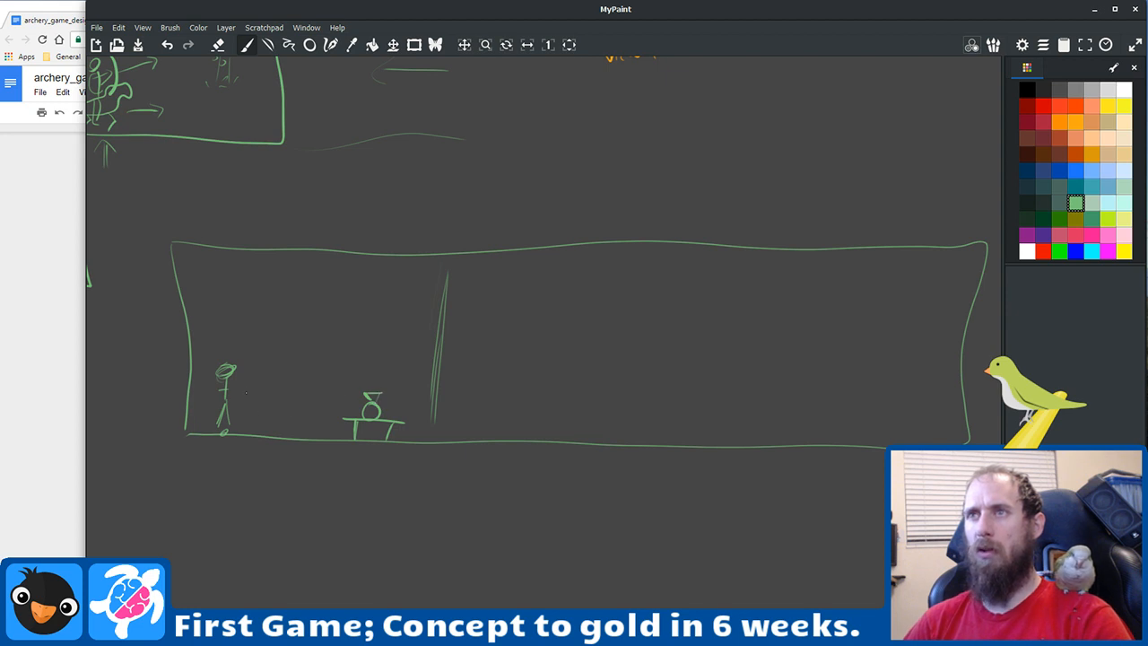
# Step: Draw the archer's bow with trial shot lines, and write the arrow count "3" with an arrow symbol in the frame's upper-left corner
pyautogui.moveTo(238, 388)
pyautogui.mouseDown()
pyautogui.moveTo(240, 426)
pyautogui.moveTo(249, 405)
pyautogui.mouseUp()
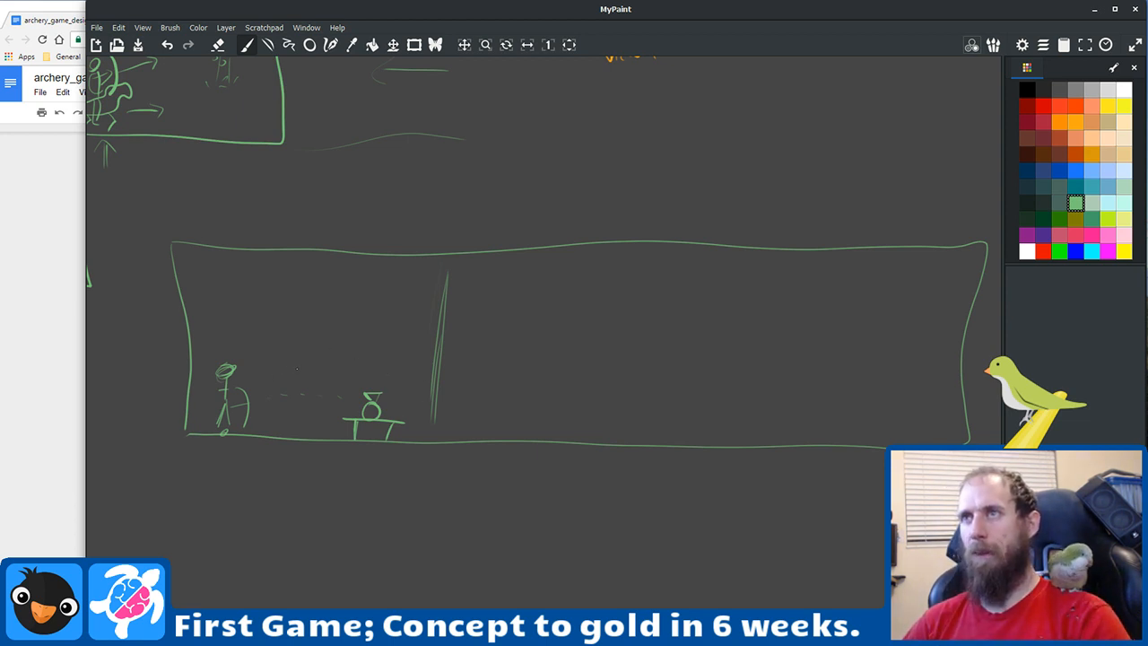
pyautogui.moveTo(331, 349)
pyautogui.mouseDown()
pyautogui.moveTo(382, 337)
pyautogui.moveTo(384, 317)
pyautogui.moveTo(398, 339)
pyautogui.mouseUp()
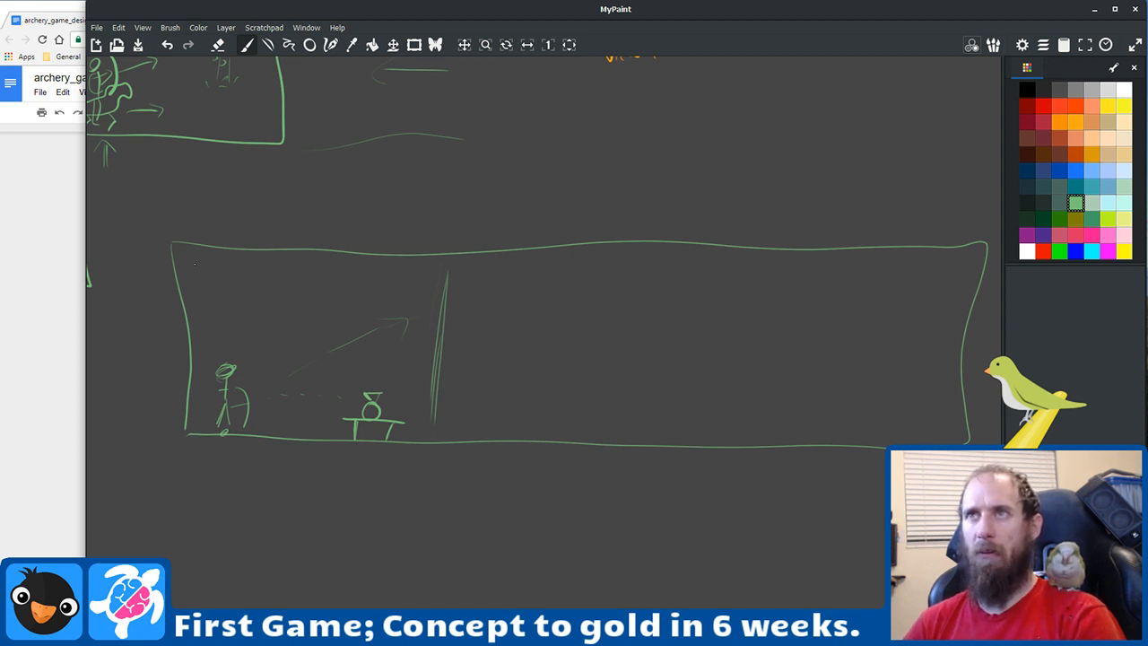
pyautogui.moveTo(192, 266)
pyautogui.mouseDown()
pyautogui.moveTo(207, 283)
pyautogui.moveTo(189, 296)
pyautogui.moveTo(248, 274)
pyautogui.moveTo(248, 292)
pyautogui.mouseUp()
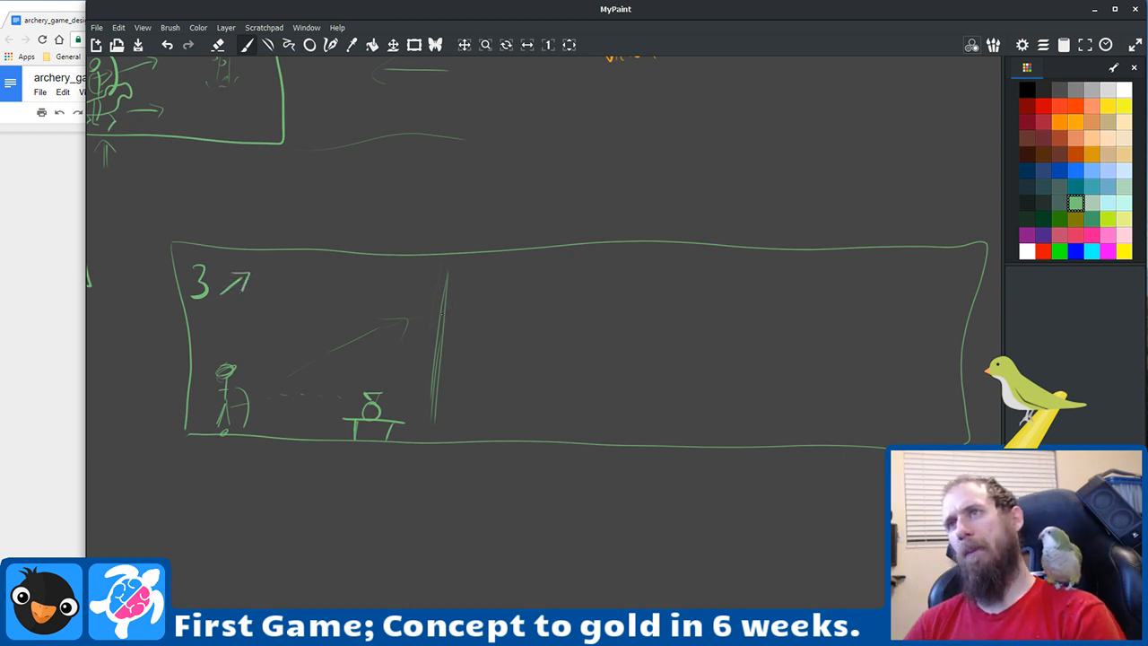
# Step: Sketch upward, straight and downward shots from the archer, overwriting the arrow count after each shot
pyautogui.moveTo(296, 370); pyautogui.dragTo(365, 333)
pyautogui.moveTo(316, 364); pyautogui.dragTo(377, 328)
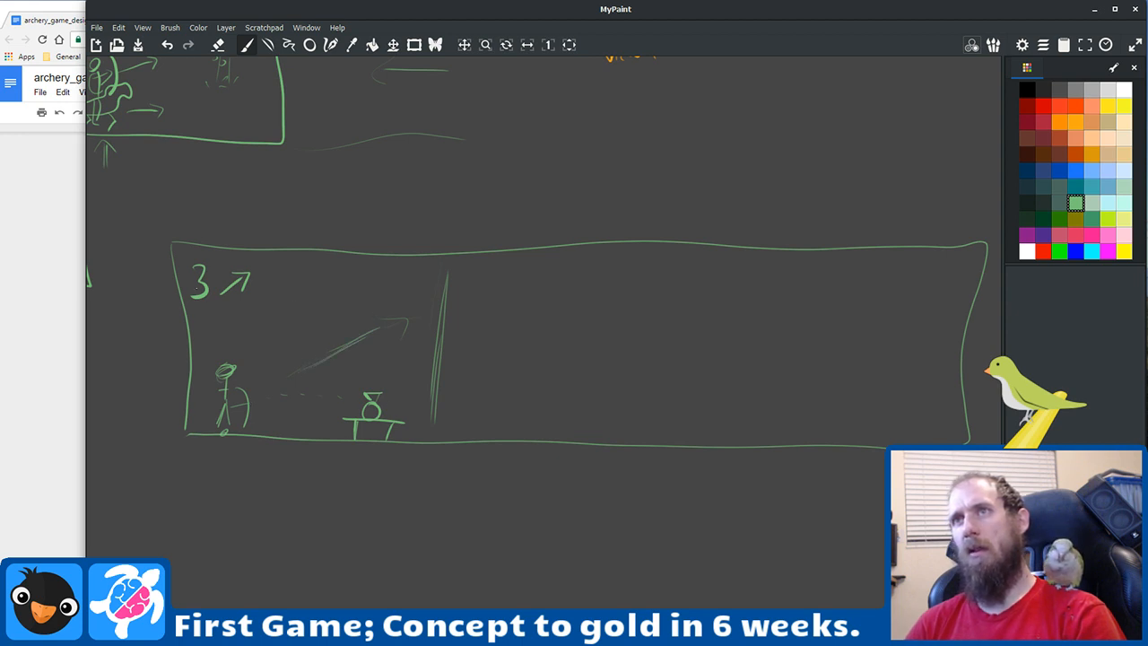
pyautogui.moveTo(192, 269)
pyautogui.mouseDown()
pyautogui.moveTo(190, 297)
pyautogui.moveTo(217, 292)
pyautogui.mouseUp()
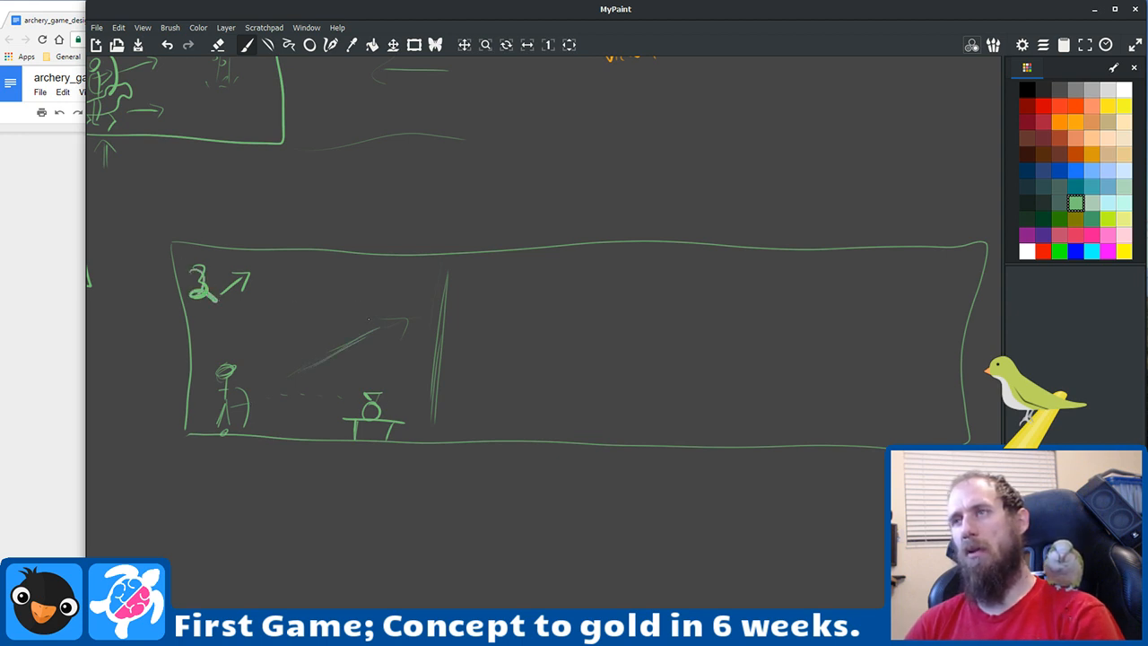
pyautogui.moveTo(301, 380)
pyautogui.mouseDown()
pyautogui.moveTo(410, 376)
pyautogui.moveTo(400, 384)
pyautogui.mouseUp()
pyautogui.moveTo(199, 267); pyautogui.dragTo(199, 288)
pyautogui.moveTo(195, 298)
pyautogui.mouseDown()
pyautogui.moveTo(201, 308)
pyautogui.moveTo(199, 290)
pyautogui.mouseUp()
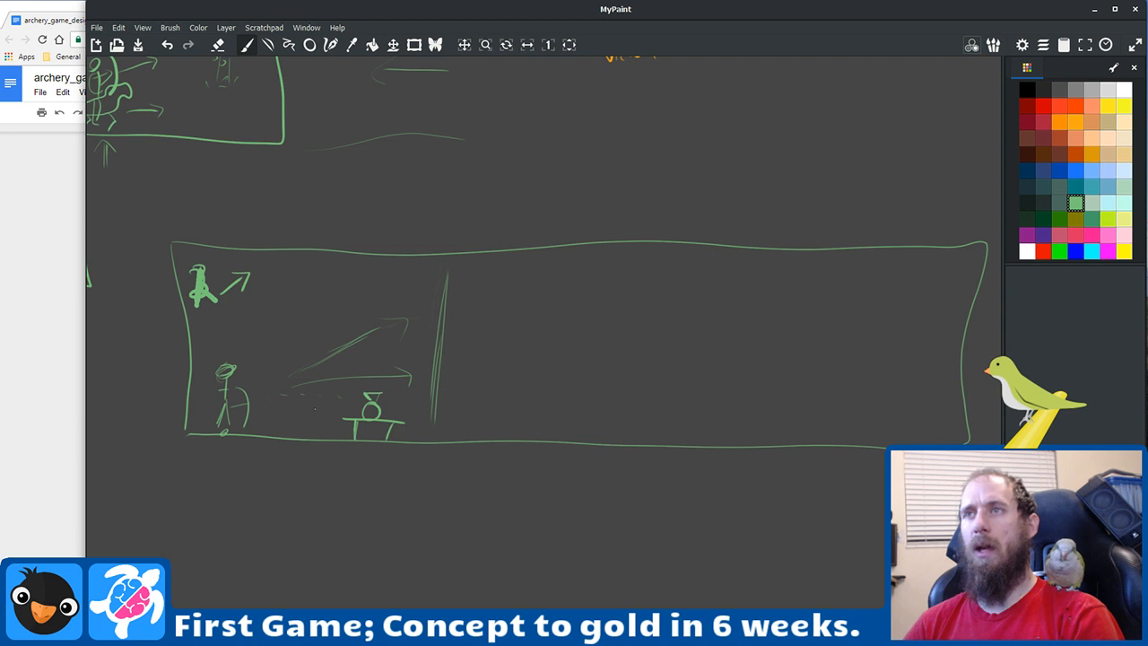
pyautogui.moveTo(271, 406); pyautogui.dragTo(321, 439)
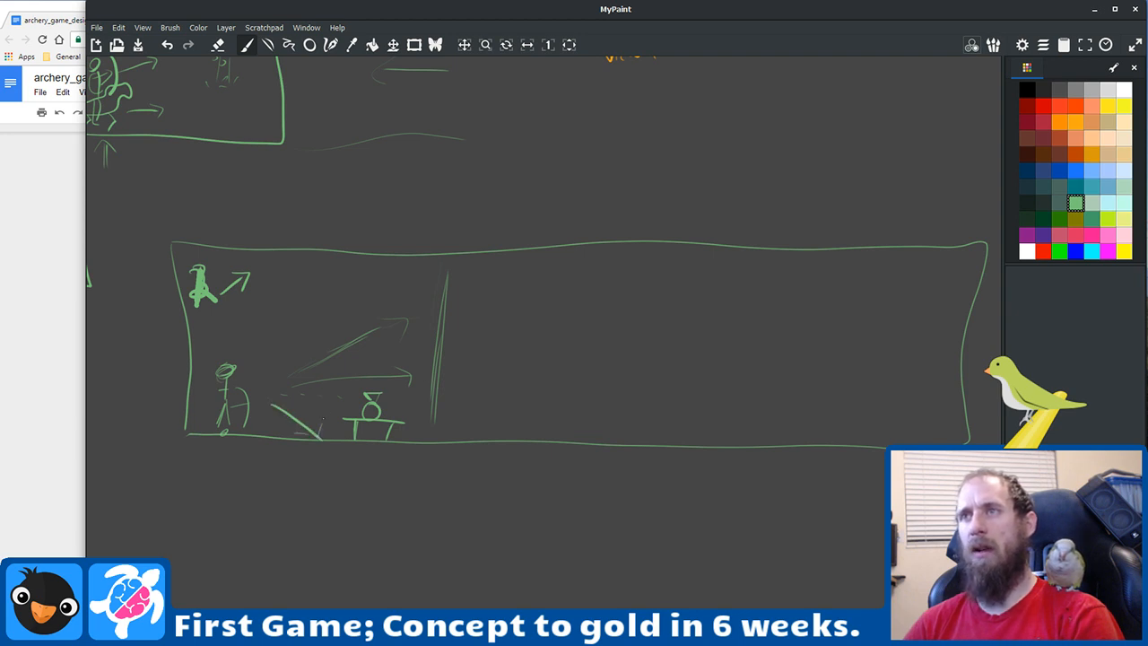
pyautogui.moveTo(208, 280); pyautogui.dragTo(210, 294)
pyautogui.moveTo(193, 287); pyautogui.dragTo(190, 300)
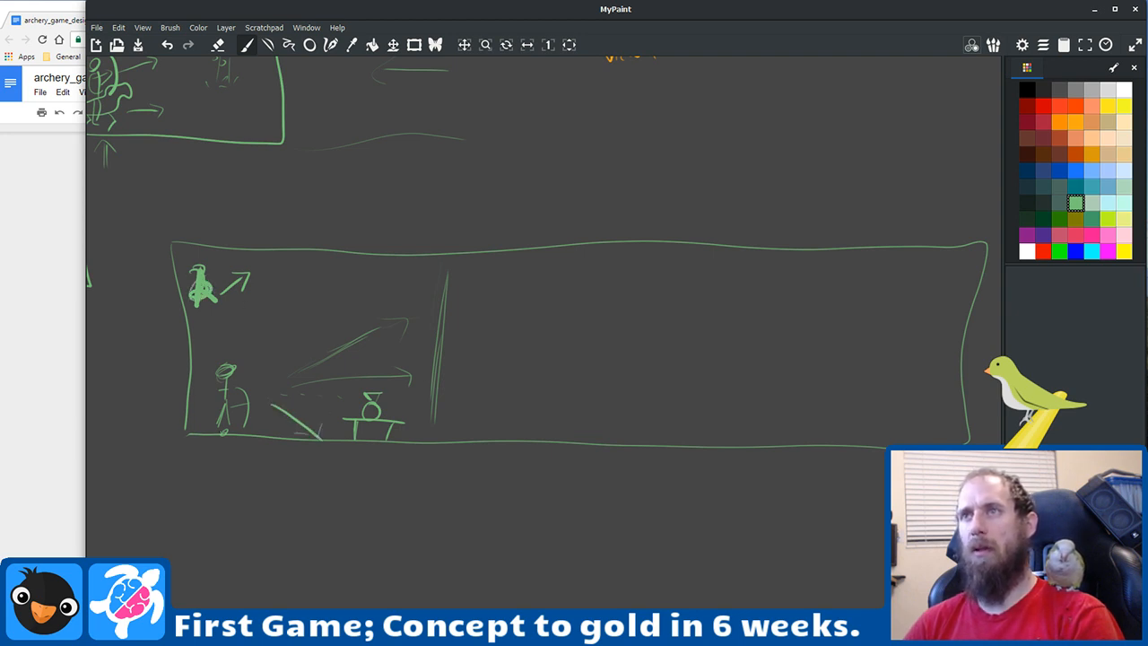
# Step: Draw a curved movement arrow with small forward arrows under the frame and a floor dot just past the divider
pyautogui.moveTo(237, 458)
pyautogui.mouseDown()
pyautogui.moveTo(402, 482)
pyautogui.moveTo(500, 467)
pyautogui.moveTo(481, 458)
pyautogui.moveTo(511, 475)
pyautogui.mouseUp()
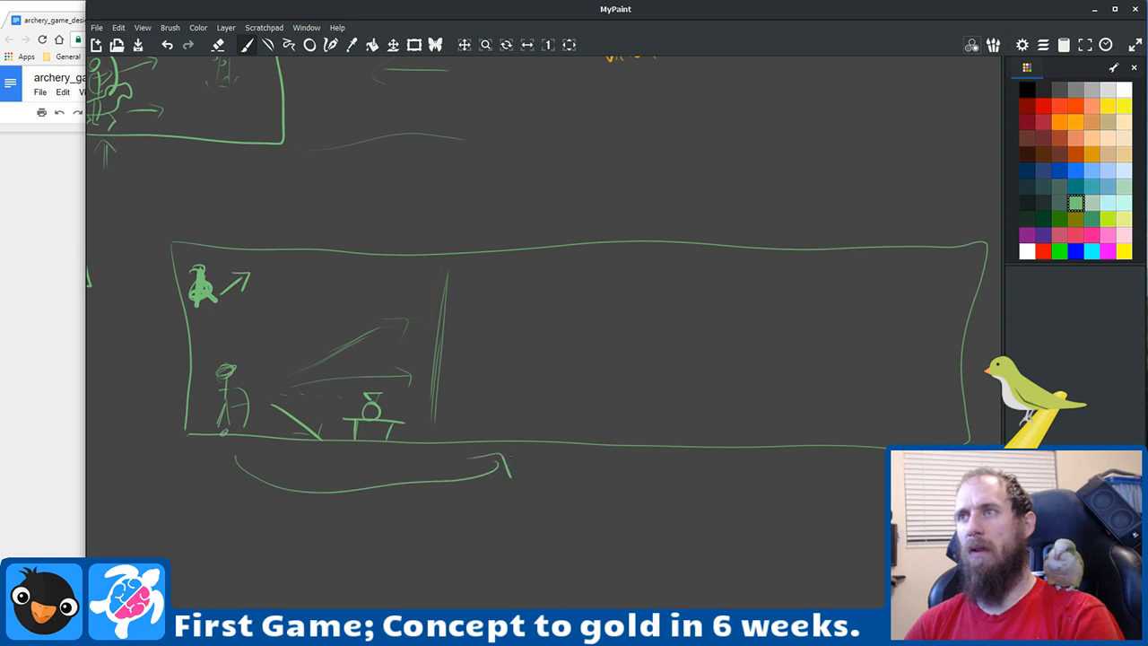
pyautogui.click(496, 437)
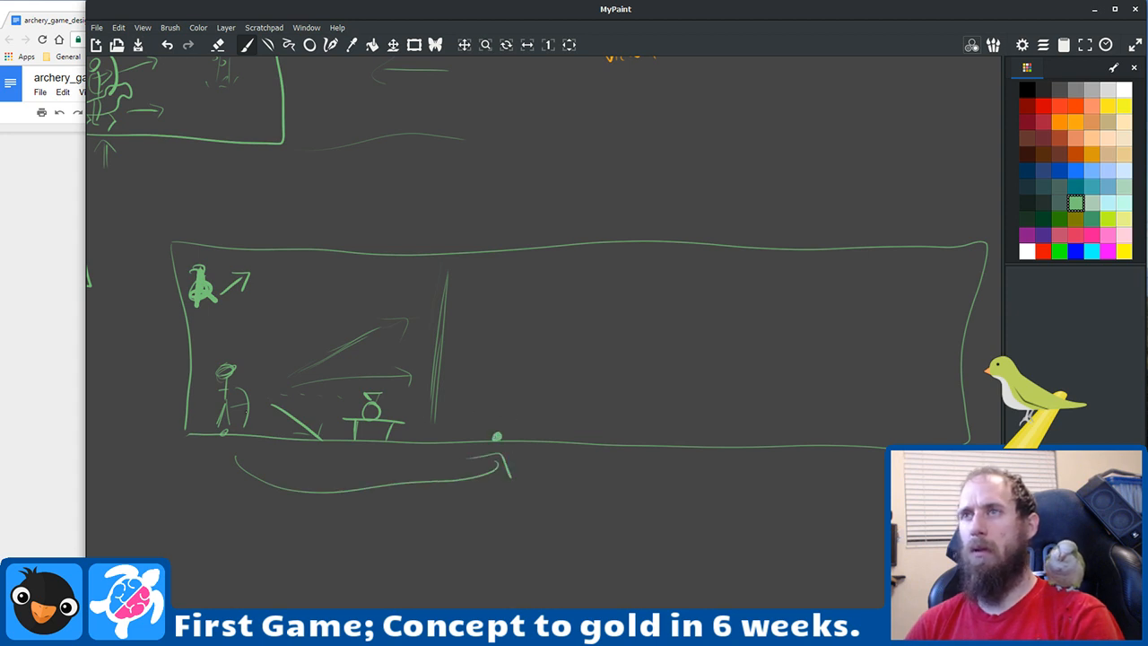
pyautogui.moveTo(275, 457)
pyautogui.mouseDown()
pyautogui.moveTo(300, 447)
pyautogui.moveTo(312, 459)
pyautogui.moveTo(405, 470)
pyautogui.mouseUp()
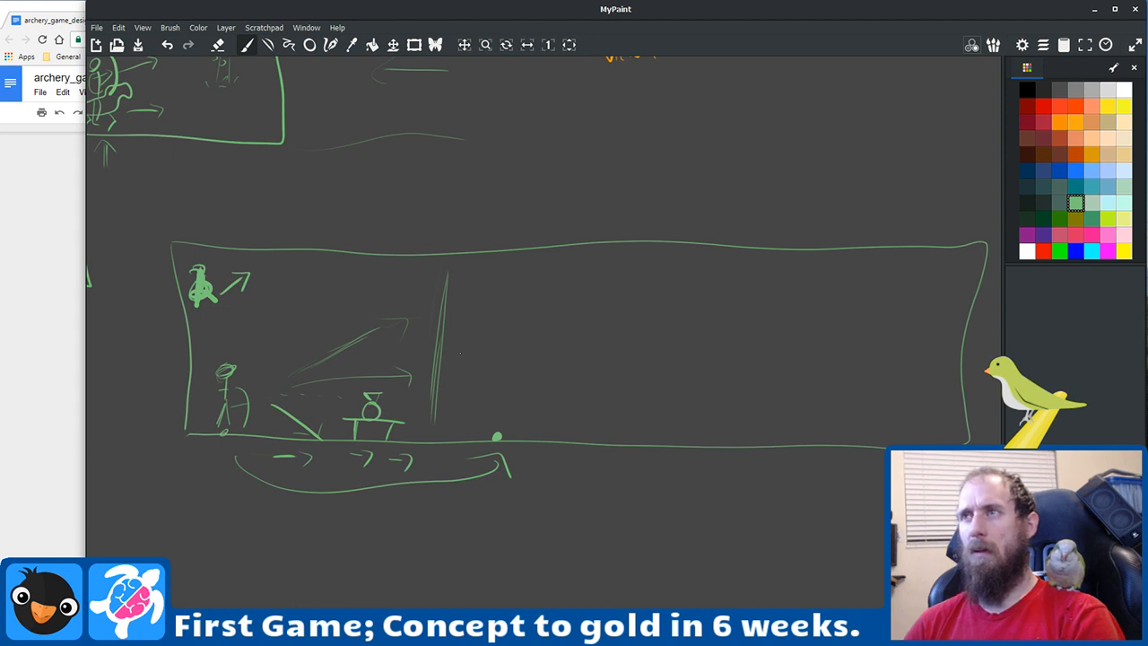
# Step: Write the label "Auto Moving" below the frame's right half
pyautogui.moveTo(600, 464)
pyautogui.mouseDown()
pyautogui.moveTo(594, 490)
pyautogui.moveTo(609, 478)
pyautogui.mouseUp()
pyautogui.moveTo(631, 476)
pyautogui.mouseDown()
pyautogui.moveTo(623, 482)
pyautogui.moveTo(648, 485)
pyautogui.mouseUp()
pyautogui.moveTo(642, 472); pyautogui.dragTo(655, 472)
pyautogui.moveTo(655, 473)
pyautogui.mouseDown()
pyautogui.moveTo(694, 466)
pyautogui.moveTo(717, 484)
pyautogui.moveTo(751, 473)
pyautogui.moveTo(765, 489)
pyautogui.mouseUp()
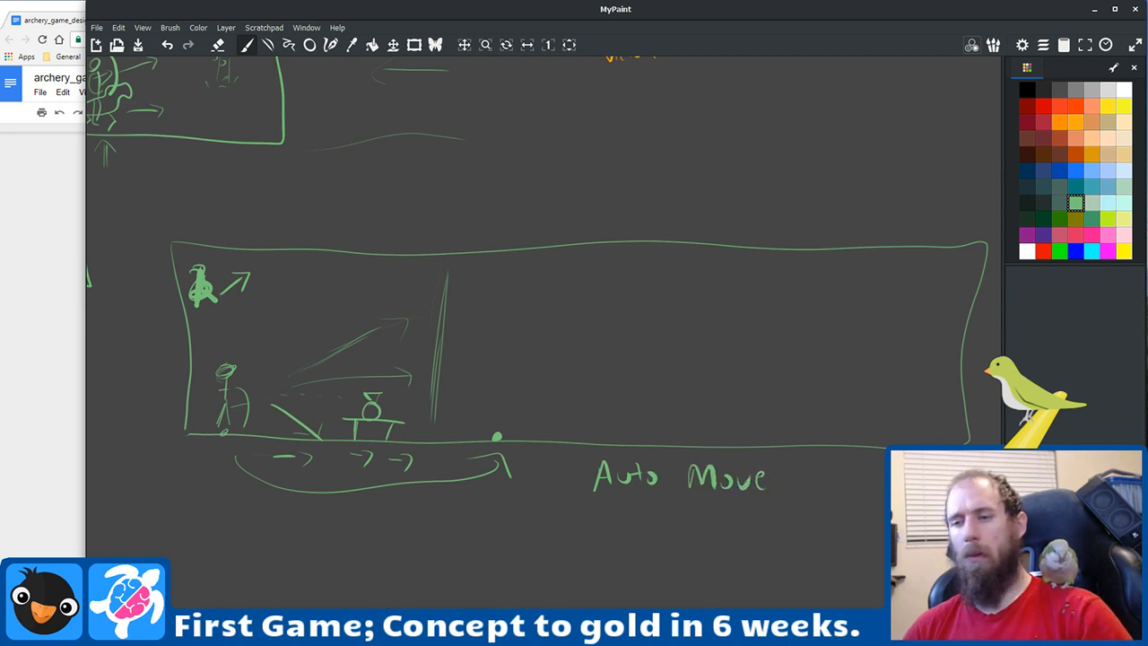
pyautogui.hotkey('ctrl', 'z')
pyautogui.hotkey('ctrl', 'z')
pyautogui.hotkey('ctrl', 'y')
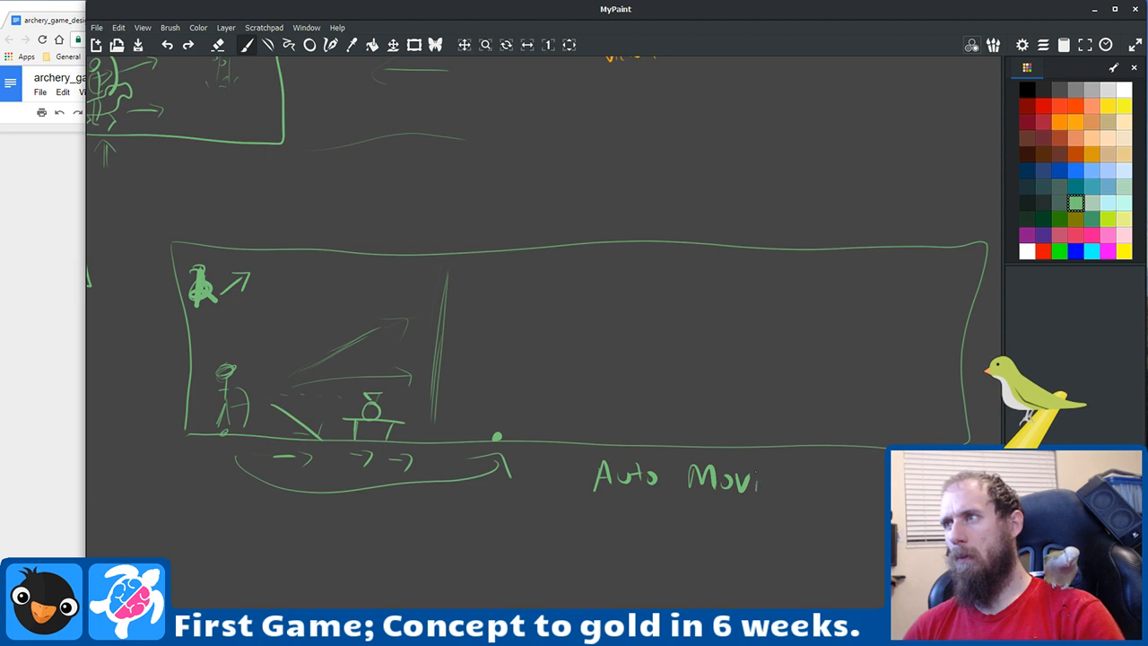
pyautogui.moveTo(769, 492)
pyautogui.mouseDown()
pyautogui.moveTo(787, 489)
pyautogui.moveTo(785, 513)
pyautogui.mouseUp()
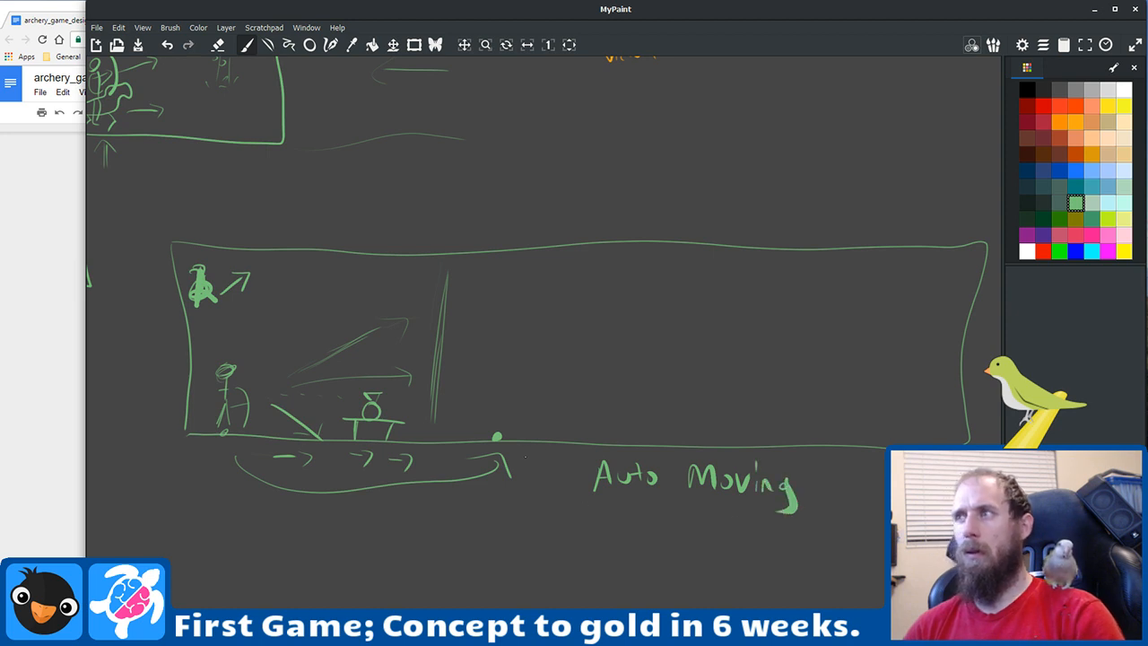
# Step: Draw a second long, wide level frame in the empty area below the "Auto Moving" frame
pyautogui.rightClick(489, 437)
pyautogui.click(507, 403)
pyautogui.moveTo(520, 422)
pyautogui.mouseDown()
pyautogui.moveTo(581, 305)
pyautogui.moveTo(489, 300)
pyautogui.moveTo(517, 273)
pyautogui.moveTo(499, 276)
pyautogui.mouseUp()
pyautogui.moveTo(177, 393); pyautogui.dragTo(167, 508)
pyautogui.moveTo(174, 394)
pyautogui.mouseDown()
pyautogui.moveTo(661, 392)
pyautogui.moveTo(914, 401)
pyautogui.moveTo(917, 415)
pyautogui.moveTo(677, 557)
pyautogui.moveTo(316, 568)
pyautogui.moveTo(154, 553)
pyautogui.mouseUp()
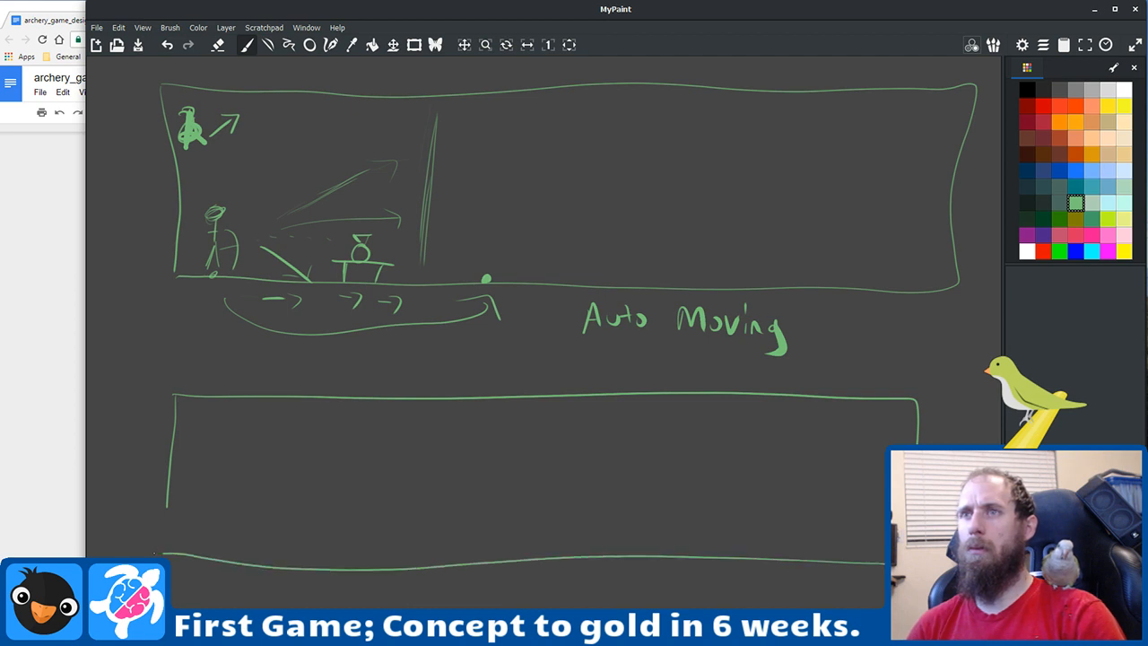
pyautogui.moveTo(165, 512); pyautogui.dragTo(160, 549)
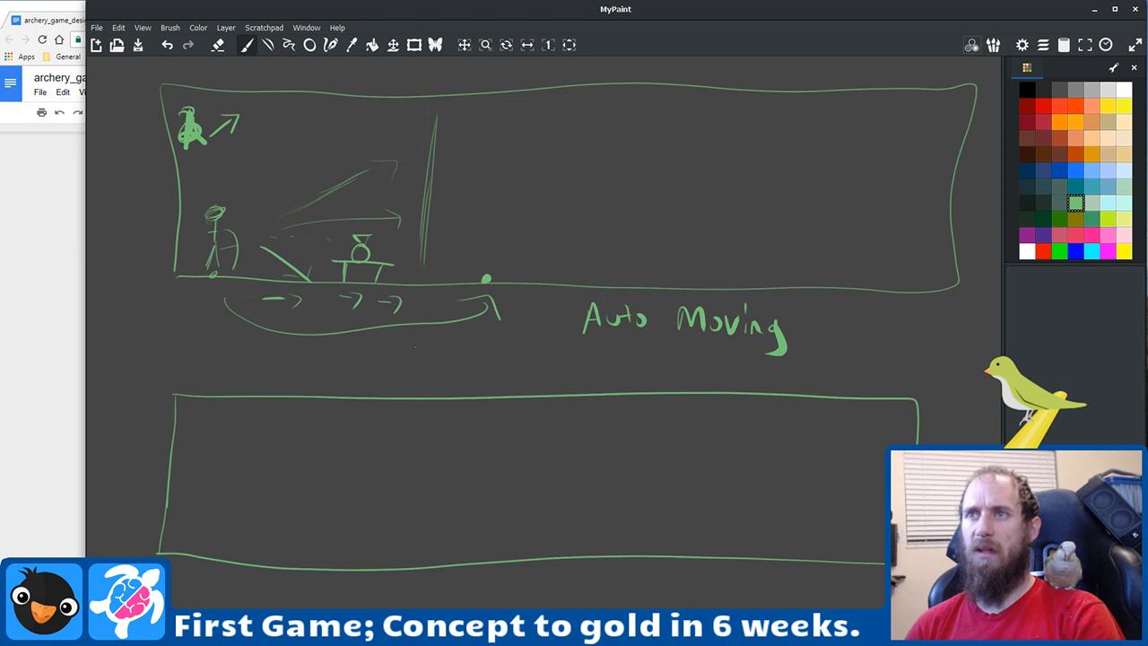
# Step: Draw a stick-figure archer with a bow in the second frame's lower-left corner and a target on a low table ahead of it
pyautogui.moveTo(179, 553)
pyautogui.mouseDown()
pyautogui.moveTo(186, 529)
pyautogui.moveTo(194, 549)
pyautogui.moveTo(189, 491)
pyautogui.mouseUp()
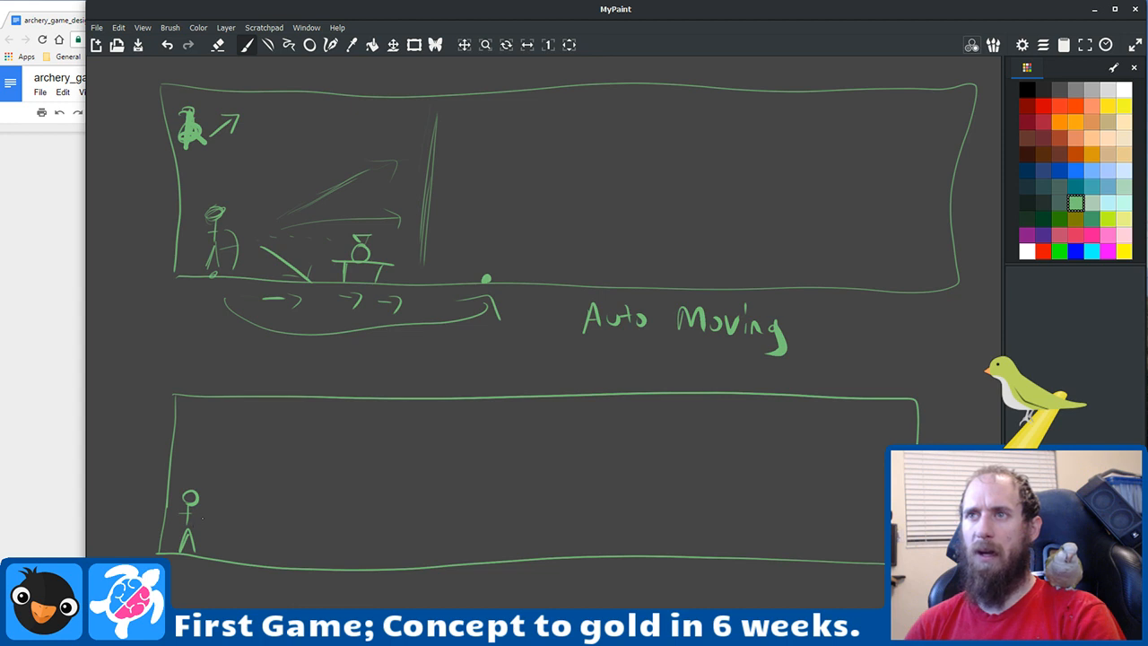
pyautogui.moveTo(209, 505)
pyautogui.mouseDown()
pyautogui.moveTo(212, 538)
pyautogui.moveTo(219, 520)
pyautogui.mouseUp()
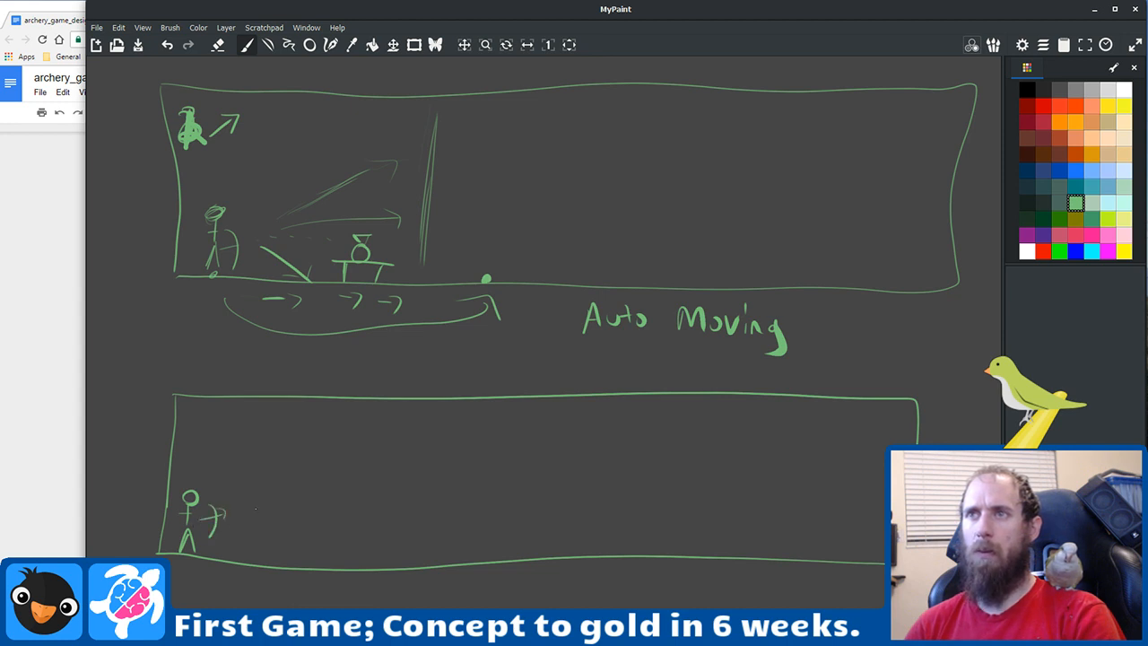
pyautogui.moveTo(327, 547)
pyautogui.mouseDown()
pyautogui.moveTo(326, 565)
pyautogui.moveTo(349, 567)
pyautogui.moveTo(330, 545)
pyautogui.moveTo(359, 543)
pyautogui.moveTo(329, 531)
pyautogui.moveTo(332, 520)
pyautogui.mouseUp()
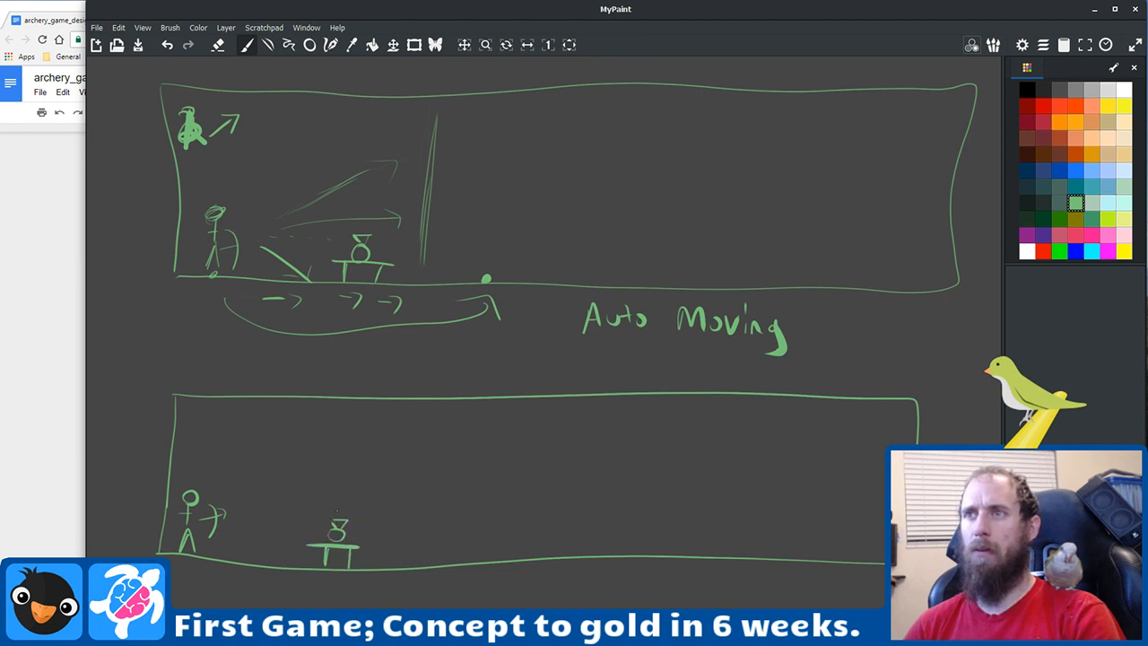
# Step: Add two vertical dividers splitting the second frame into three segments, and a second divider in the "Auto Moving" frame
pyautogui.moveTo(430, 413); pyautogui.dragTo(413, 568)
pyautogui.moveTo(692, 418); pyautogui.dragTo(668, 543)
pyautogui.moveTo(749, 109); pyautogui.dragTo(733, 254)
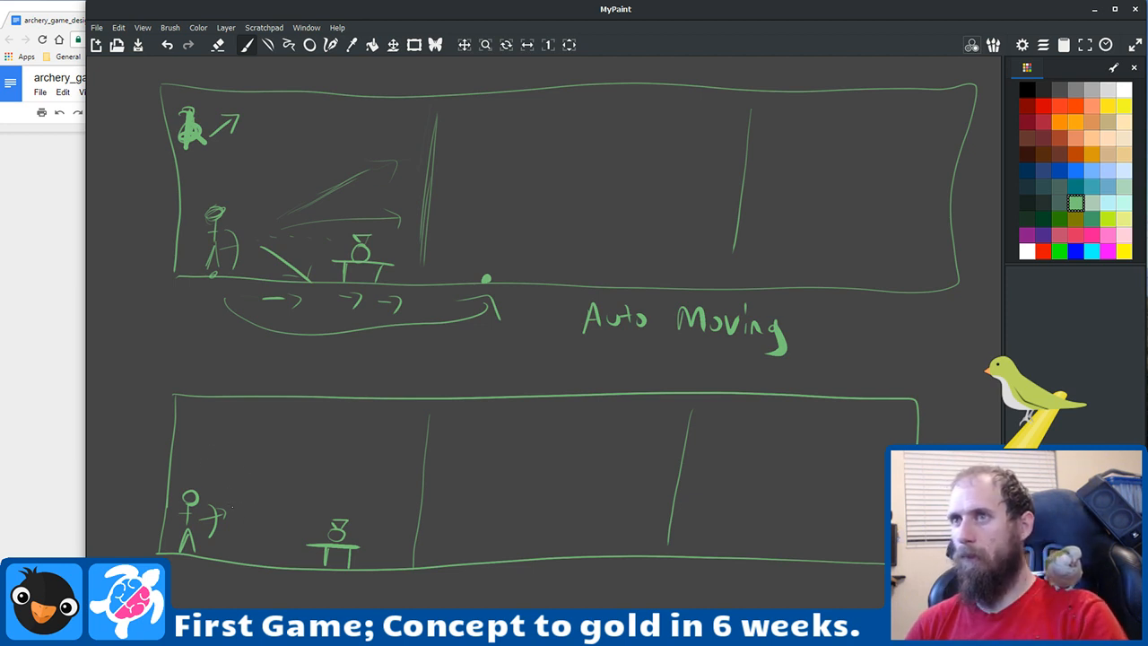
# Step: In the second frame, write the arrow count "3" with an arrow symbol and sketch three missed shots, overwriting the count as arrows are used
pyautogui.moveTo(245, 507)
pyautogui.mouseDown()
pyautogui.moveTo(338, 492)
pyautogui.moveTo(427, 498)
pyautogui.mouseUp()
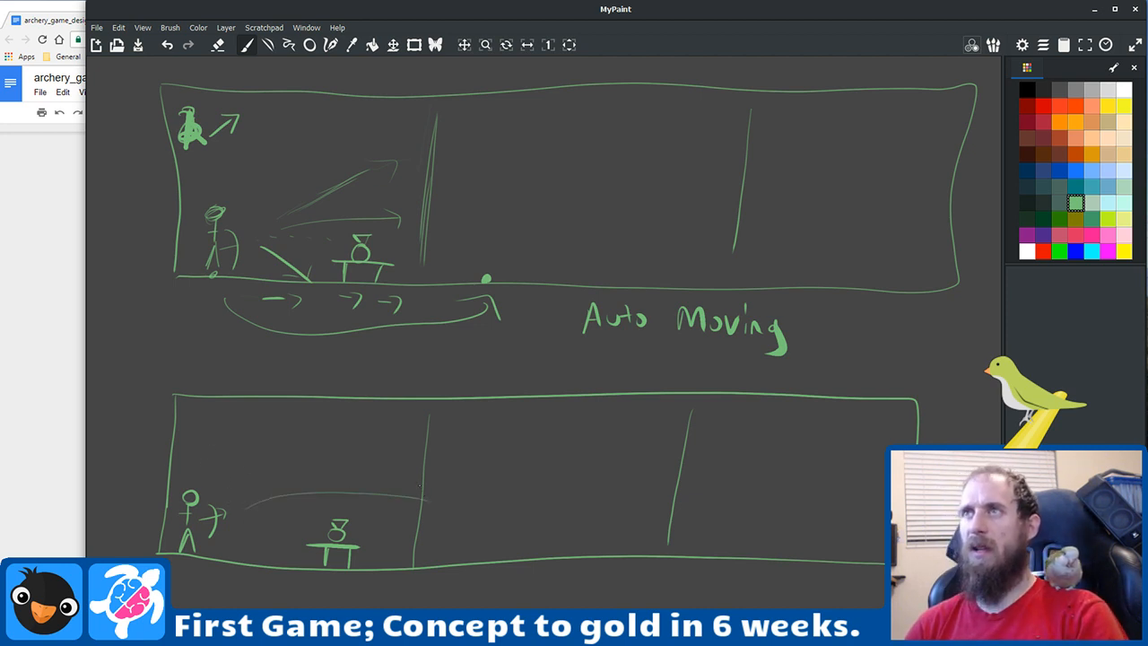
pyautogui.moveTo(186, 410)
pyautogui.mouseDown()
pyautogui.moveTo(198, 421)
pyautogui.moveTo(182, 436)
pyautogui.moveTo(226, 430)
pyautogui.mouseUp()
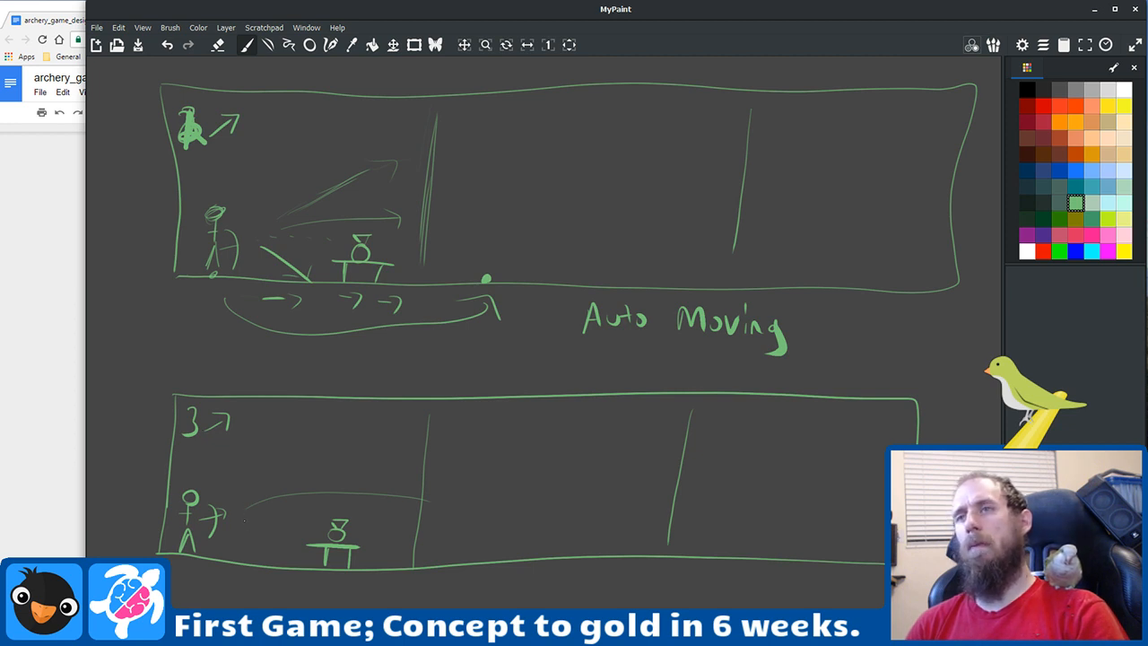
pyautogui.moveTo(242, 507)
pyautogui.mouseDown()
pyautogui.moveTo(316, 467)
pyautogui.moveTo(401, 449)
pyautogui.moveTo(400, 461)
pyautogui.mouseUp()
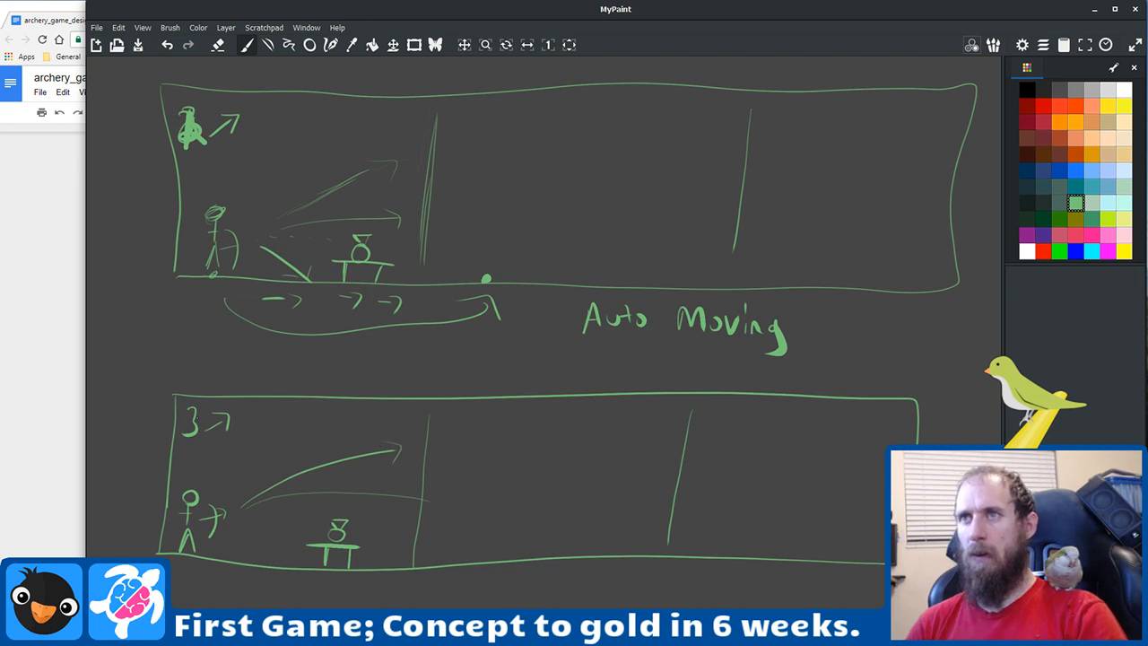
pyautogui.moveTo(189, 413); pyautogui.dragTo(190, 434)
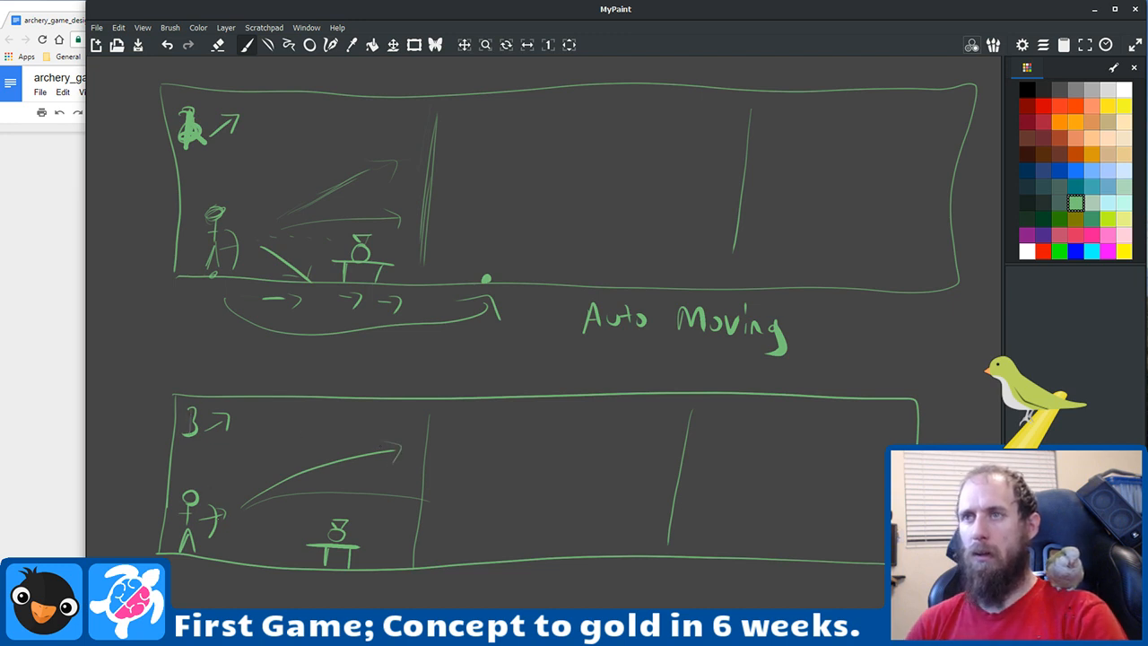
pyautogui.moveTo(235, 523); pyautogui.dragTo(259, 563)
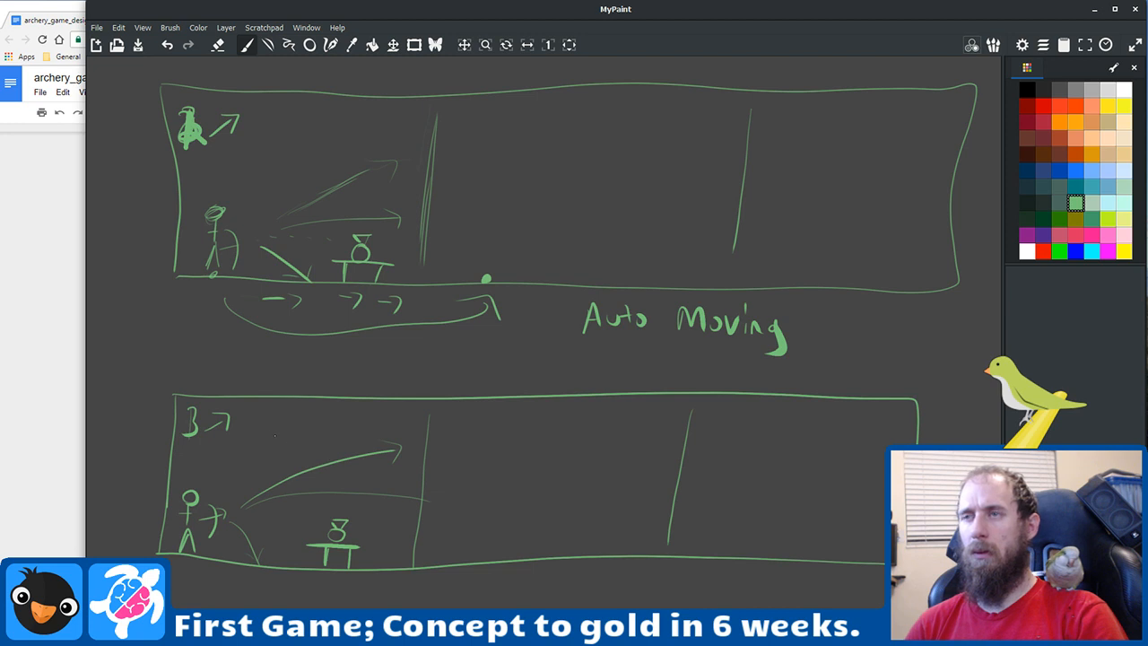
pyautogui.moveTo(183, 409); pyautogui.dragTo(185, 434)
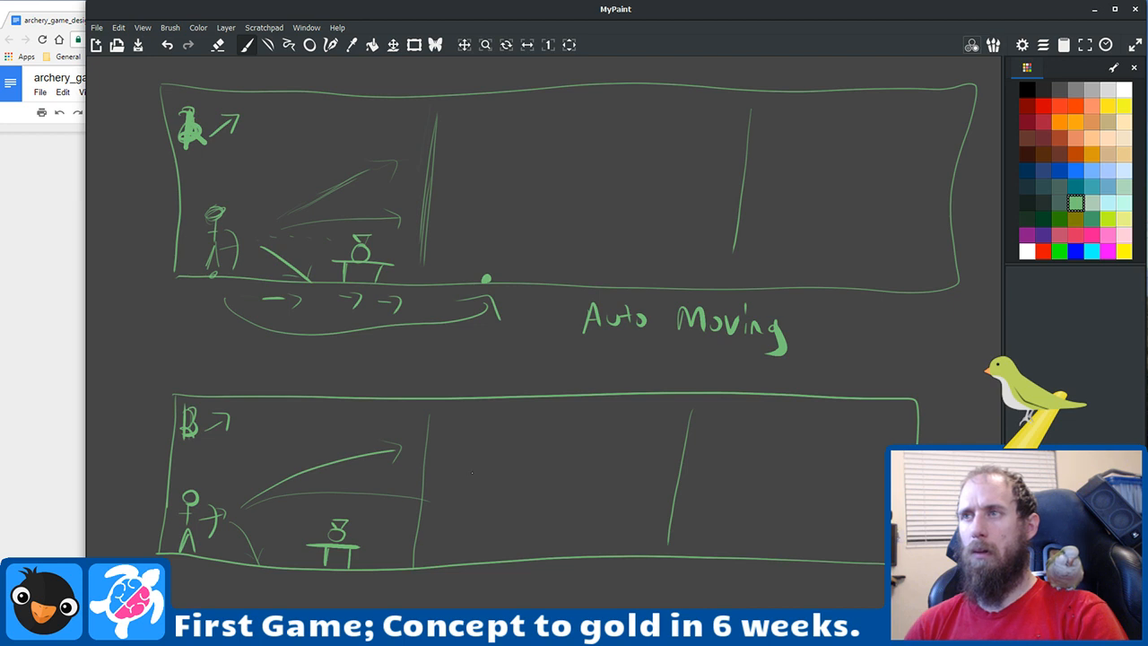
# Step: Write "Game Over" in the second frame's first segment and "Manual Moving" below the frame
pyautogui.moveTo(268, 424)
pyautogui.mouseDown()
pyautogui.moveTo(304, 435)
pyautogui.moveTo(357, 426)
pyautogui.mouseUp()
pyautogui.moveTo(359, 434); pyautogui.dragTo(365, 425)
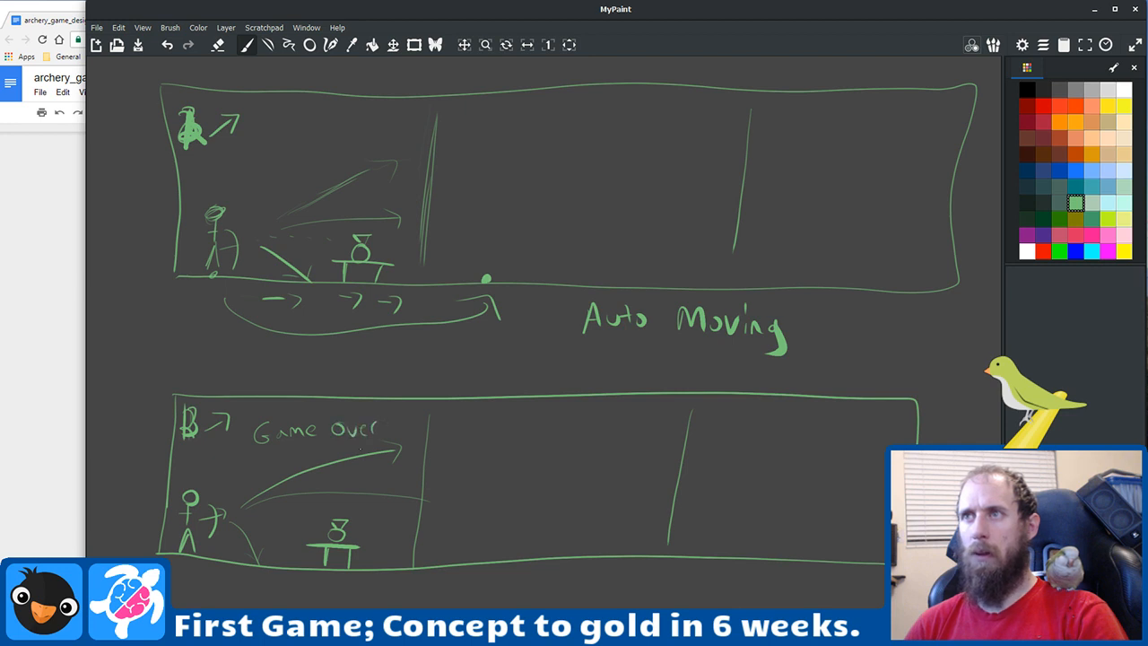
pyautogui.moveTo(484, 599)
pyautogui.mouseDown()
pyautogui.moveTo(508, 584)
pyautogui.moveTo(518, 599)
pyautogui.mouseUp()
pyautogui.moveTo(530, 589); pyautogui.dragTo(587, 597)
pyautogui.moveTo(592, 575)
pyautogui.mouseDown()
pyautogui.moveTo(633, 578)
pyautogui.moveTo(653, 591)
pyautogui.moveTo(722, 608)
pyautogui.mouseUp()
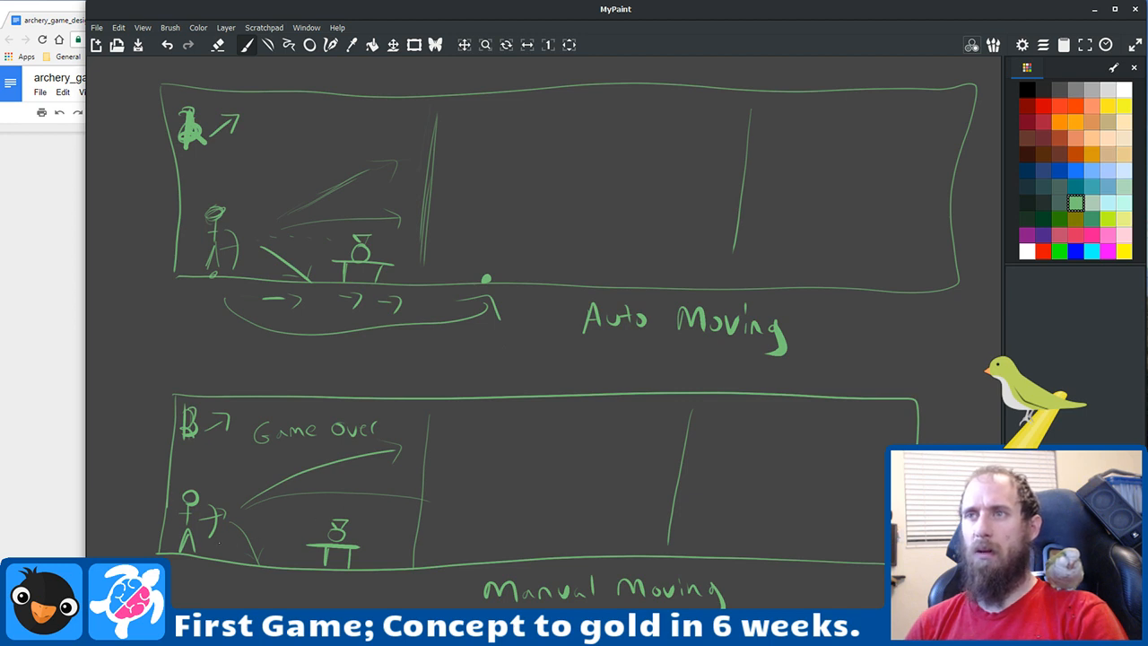
# Step: Draw forward movement arrows along the first segment's floor, and an archer shooting upward at a target on a tall pedestal in the middle segment
pyautogui.moveTo(234, 556)
pyautogui.mouseDown()
pyautogui.moveTo(427, 548)
pyautogui.moveTo(425, 565)
pyautogui.mouseUp()
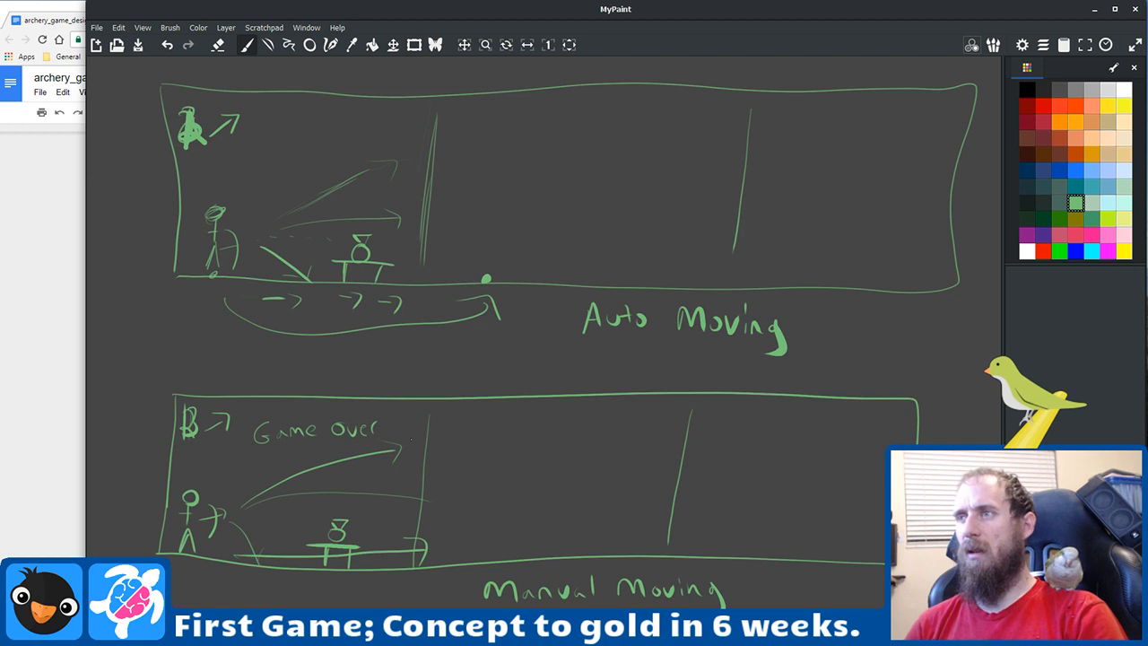
pyautogui.moveTo(603, 473)
pyautogui.mouseDown()
pyautogui.moveTo(625, 486)
pyautogui.moveTo(616, 556)
pyautogui.moveTo(667, 489)
pyautogui.moveTo(665, 466)
pyautogui.moveTo(602, 457)
pyautogui.moveTo(601, 479)
pyautogui.mouseUp()
pyautogui.moveTo(632, 440)
pyautogui.mouseDown()
pyautogui.moveTo(644, 459)
pyautogui.moveTo(622, 430)
pyautogui.mouseUp()
pyautogui.moveTo(455, 545)
pyautogui.mouseDown()
pyautogui.moveTo(449, 565)
pyautogui.moveTo(466, 558)
pyautogui.mouseUp()
pyautogui.moveTo(459, 504); pyautogui.dragTo(459, 538)
pyautogui.moveTo(444, 520)
pyautogui.mouseDown()
pyautogui.moveTo(468, 520)
pyautogui.moveTo(461, 493)
pyautogui.moveTo(504, 487)
pyautogui.moveTo(556, 456)
pyautogui.moveTo(561, 468)
pyautogui.mouseUp()
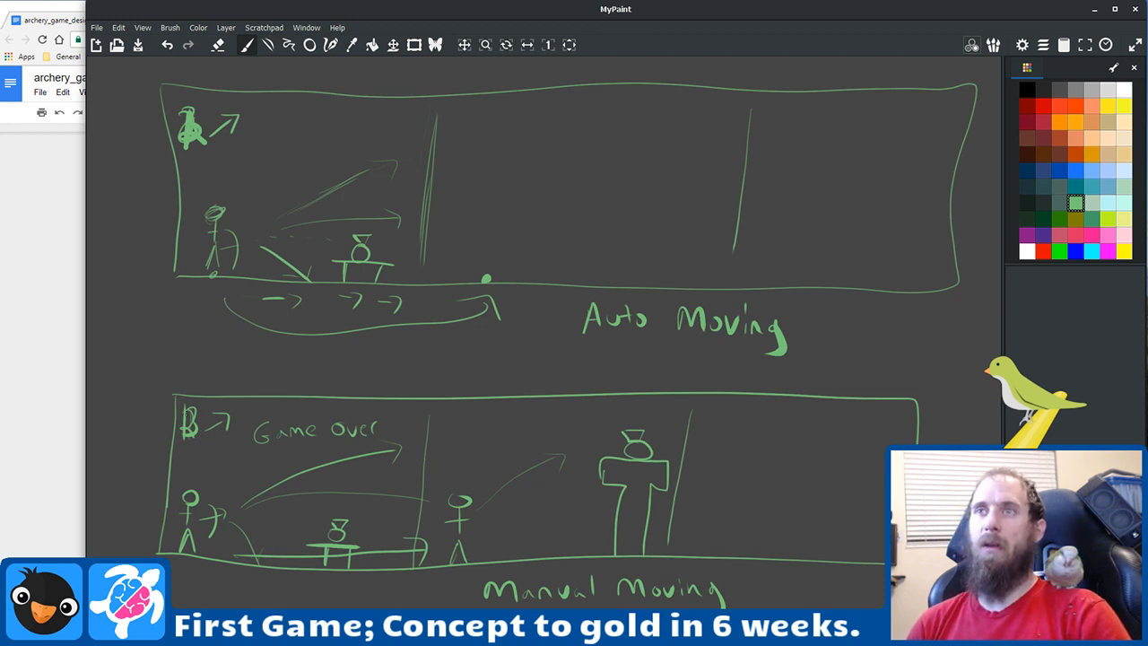
pyautogui.moveTo(234, 584); pyautogui.dragTo(335, 588)
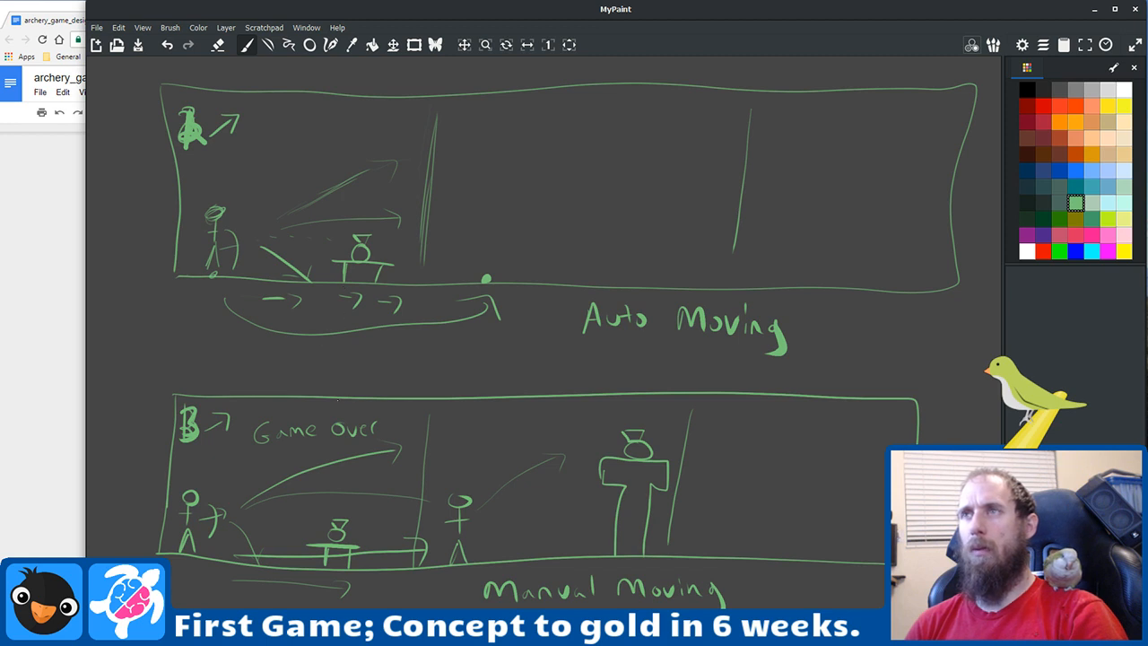
# Step: Write the label "free" left of the lower frame and "Auto" left of the upper frame
pyautogui.moveTo(250, 375); pyautogui.dragTo(544, 391)
pyautogui.moveTo(351, 472)
pyautogui.mouseDown()
pyautogui.moveTo(352, 501)
pyautogui.moveTo(365, 483)
pyautogui.mouseUp()
pyautogui.moveTo(376, 481); pyautogui.dragTo(400, 476)
pyautogui.moveTo(348, 236)
pyautogui.mouseDown()
pyautogui.moveTo(373, 216)
pyautogui.moveTo(403, 225)
pyautogui.moveTo(409, 209)
pyautogui.moveTo(396, 236)
pyautogui.mouseUp()
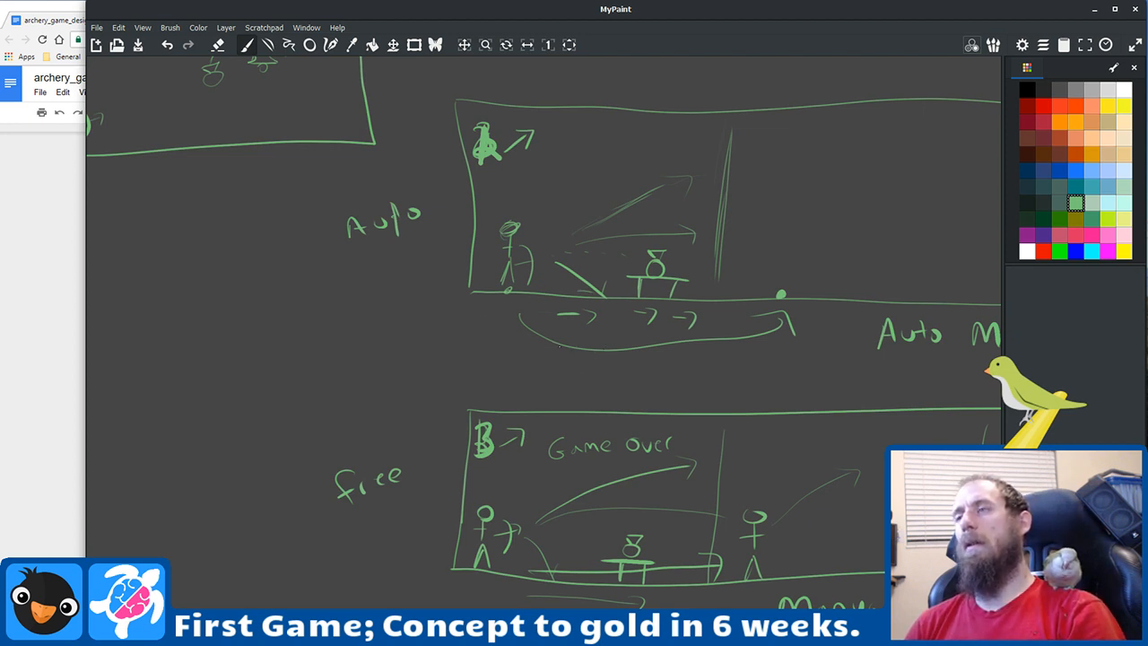
# Step: Draw a short vertical line on each side of the destination dot in the "Auto Moving" frame's middle segment
pyautogui.moveTo(563, 352); pyautogui.dragTo(372, 398)
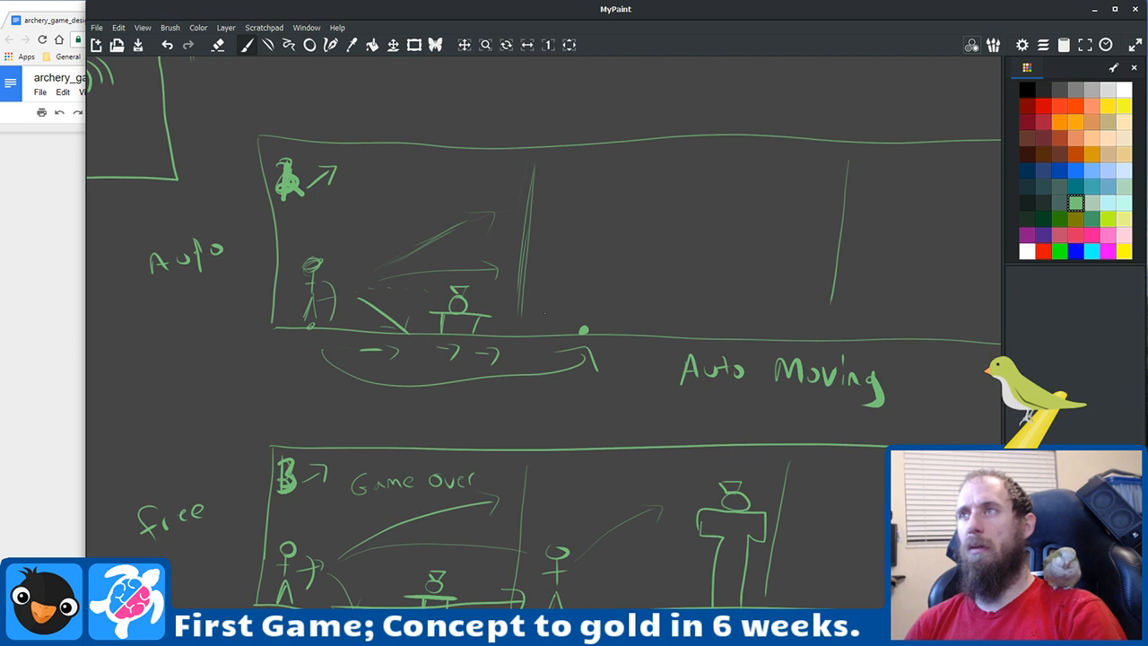
pyautogui.moveTo(549, 303); pyautogui.dragTo(547, 332)
pyautogui.moveTo(622, 306); pyautogui.dragTo(622, 333)
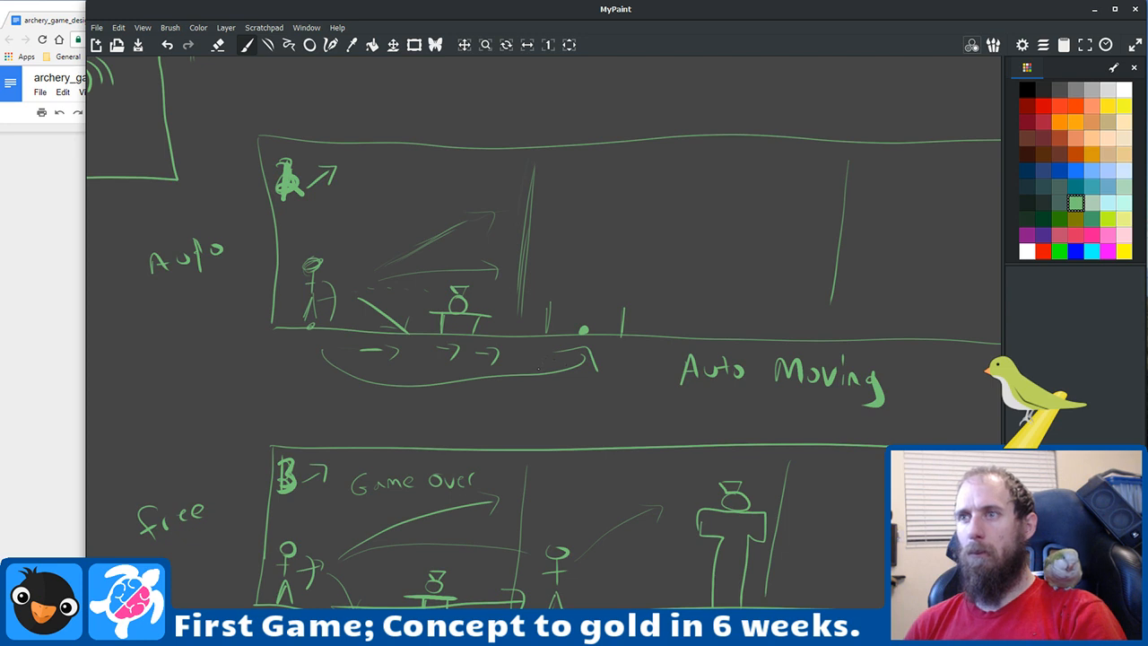
# Step: Sketch an archer closer to the low target in the "Manual Moving" frame's first segment, with an arrow aimed at the target
pyautogui.scroll(-3, 572, 420)
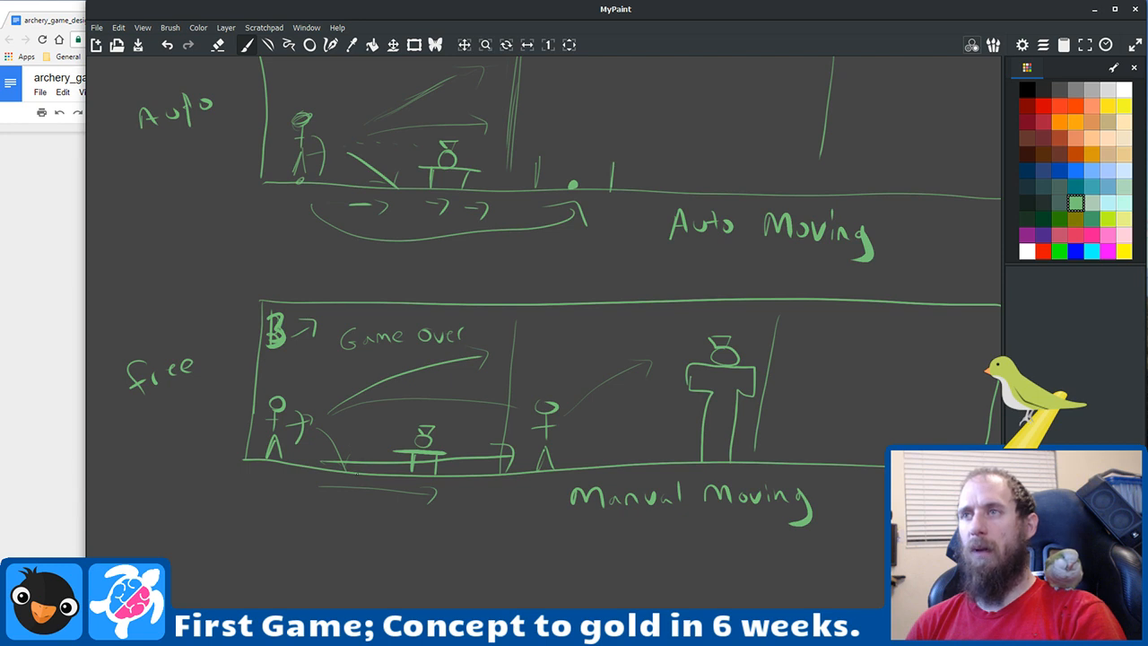
pyautogui.moveTo(352, 467)
pyautogui.mouseDown()
pyautogui.moveTo(354, 430)
pyautogui.moveTo(364, 432)
pyautogui.mouseUp()
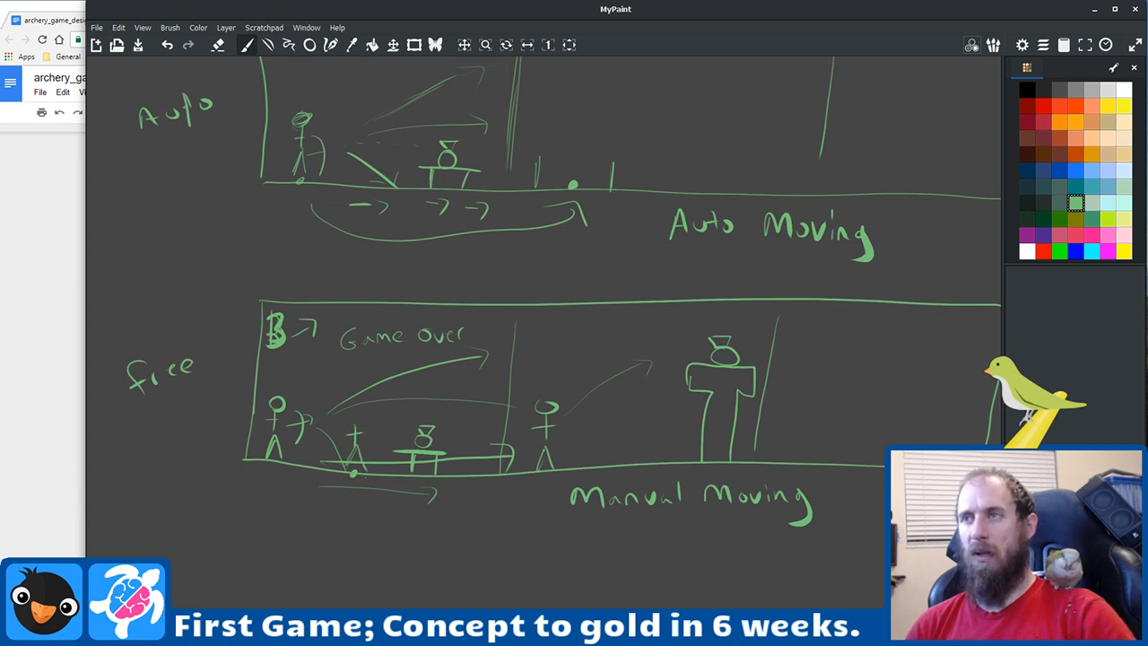
pyautogui.hotkey('ctrl', 'z')
pyautogui.hotkey('ctrl', 'z')
pyautogui.moveTo(346, 471)
pyautogui.mouseDown()
pyautogui.moveTo(364, 470)
pyautogui.moveTo(356, 405)
pyautogui.moveTo(394, 449)
pyautogui.mouseUp()
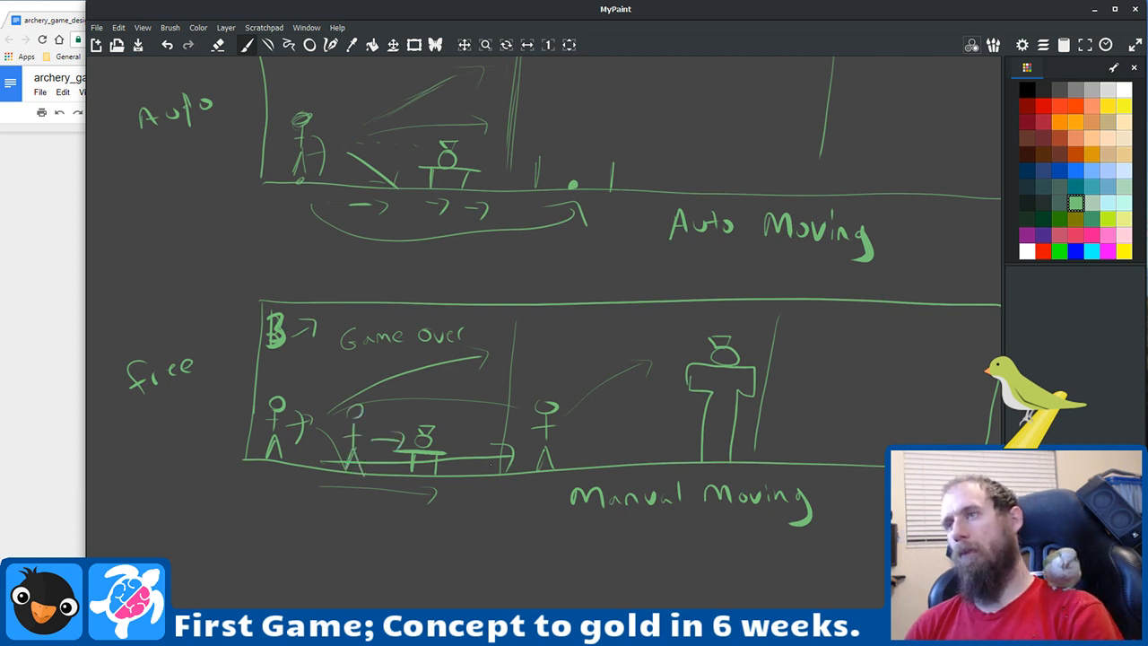
# Step: Underline the "free" and "Auto" labels and thicken the dot at the archer's feet in the auto frame
pyautogui.moveTo(141, 406); pyautogui.dragTo(185, 388)
pyautogui.moveTo(148, 139); pyautogui.dragTo(203, 127)
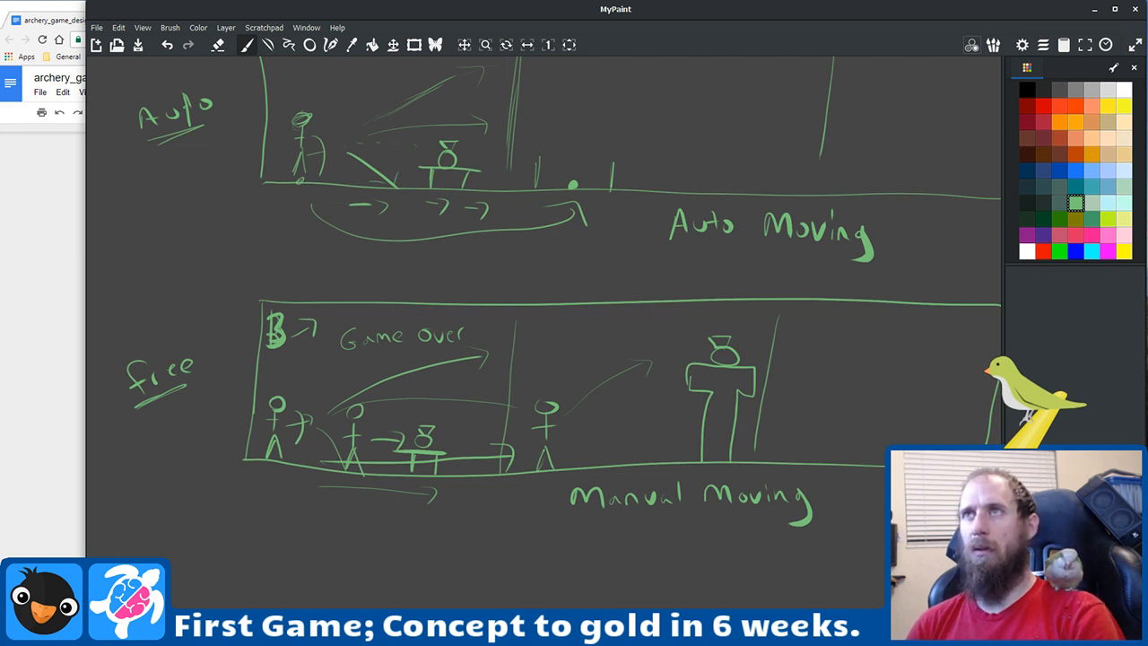
pyautogui.moveTo(292, 184); pyautogui.dragTo(303, 179)
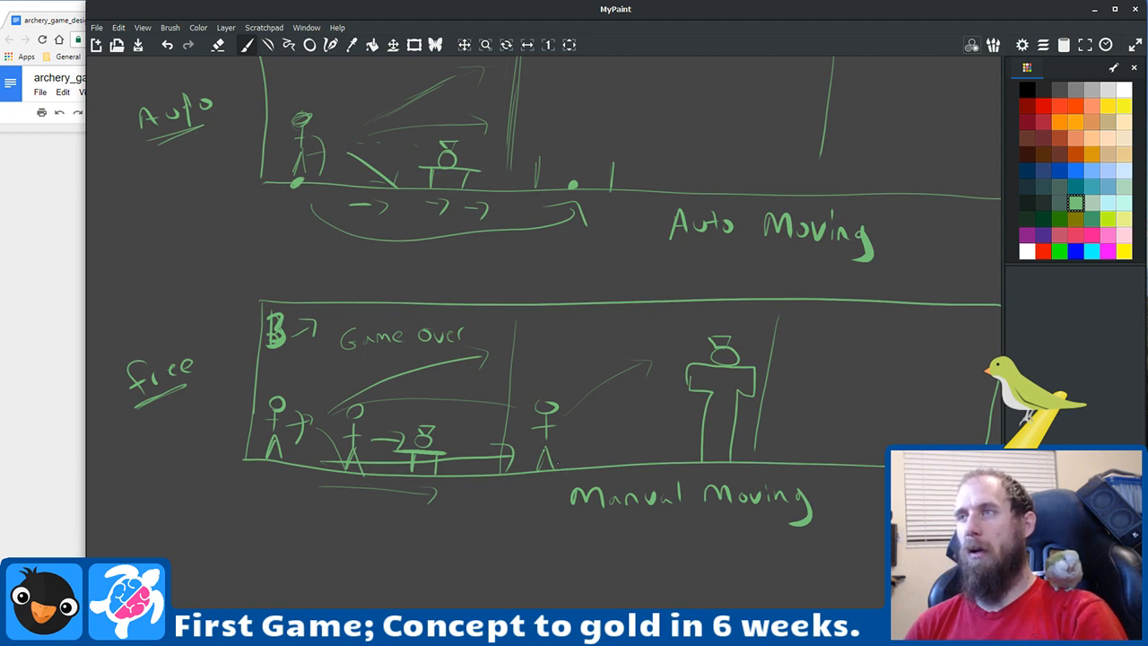
pyautogui.moveTo(638, 302); pyautogui.dragTo(555, 405)
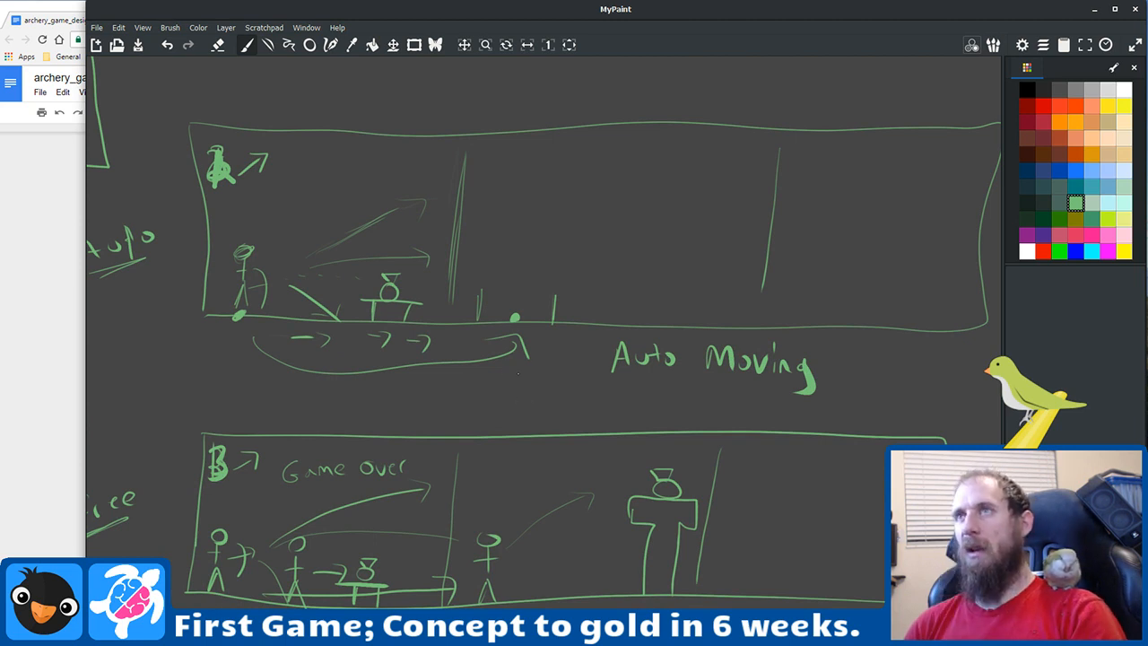
pyautogui.moveTo(532, 380); pyautogui.dragTo(574, 317)
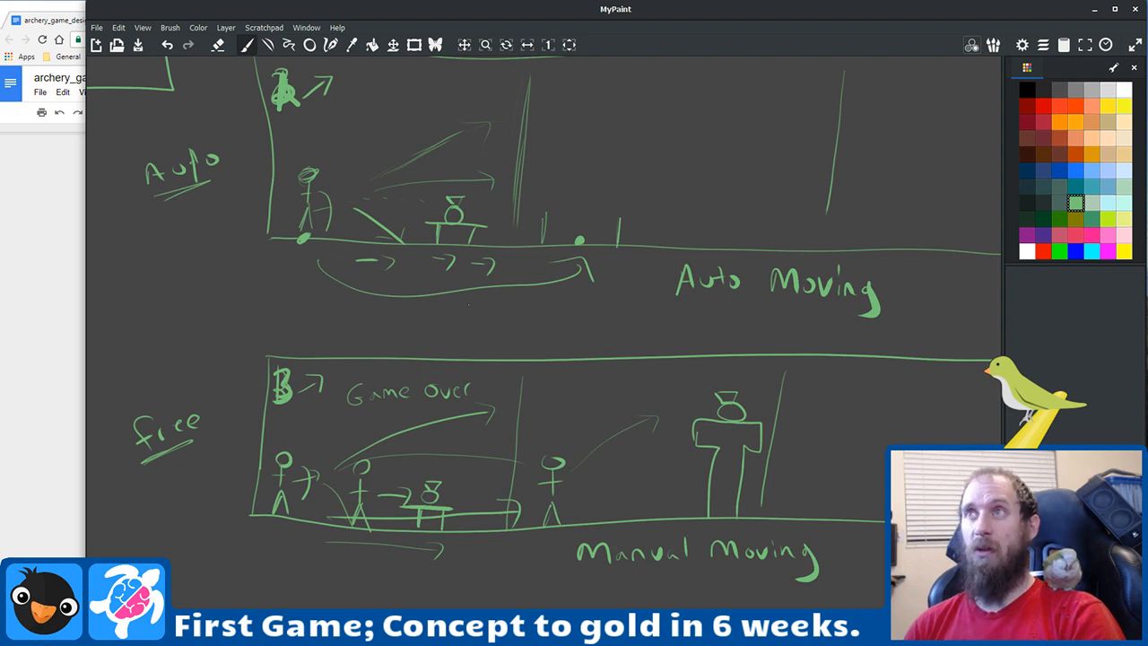
pyautogui.moveTo(388, 279); pyautogui.dragTo(631, 461)
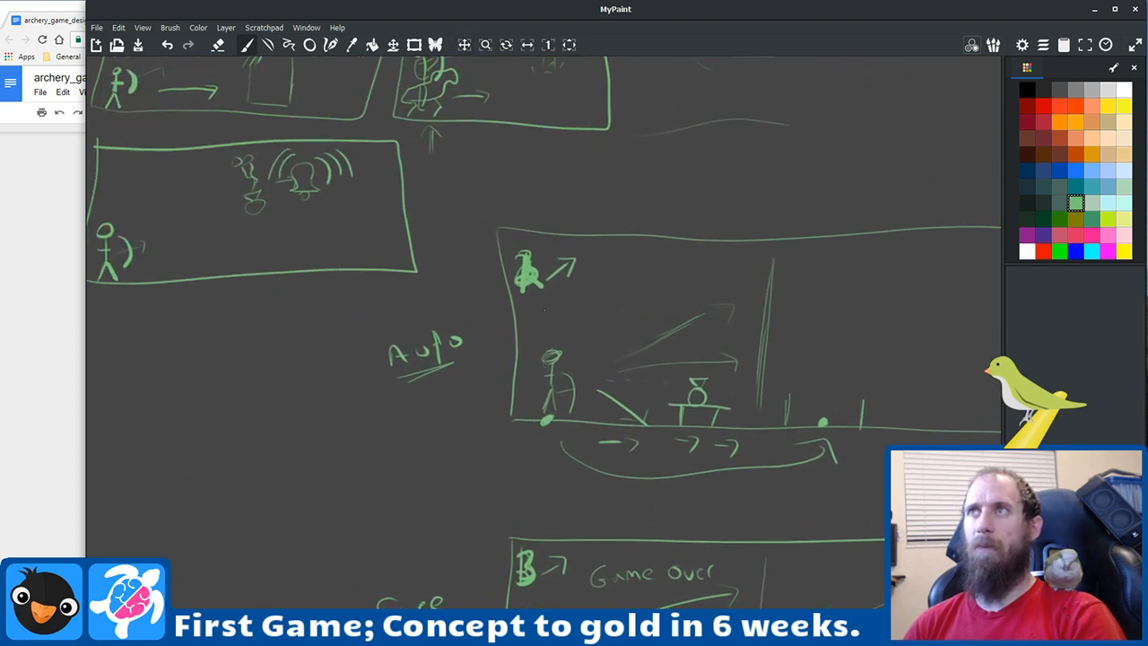
pyautogui.moveTo(337, 193)
pyautogui.mouseDown()
pyautogui.moveTo(517, 389)
pyautogui.moveTo(517, 535)
pyautogui.moveTo(454, 535)
pyautogui.moveTo(542, 249)
pyautogui.mouseUp()
pyautogui.moveTo(777, 163)
pyautogui.mouseDown()
pyautogui.moveTo(735, 193)
pyautogui.moveTo(766, 199)
pyautogui.mouseUp()
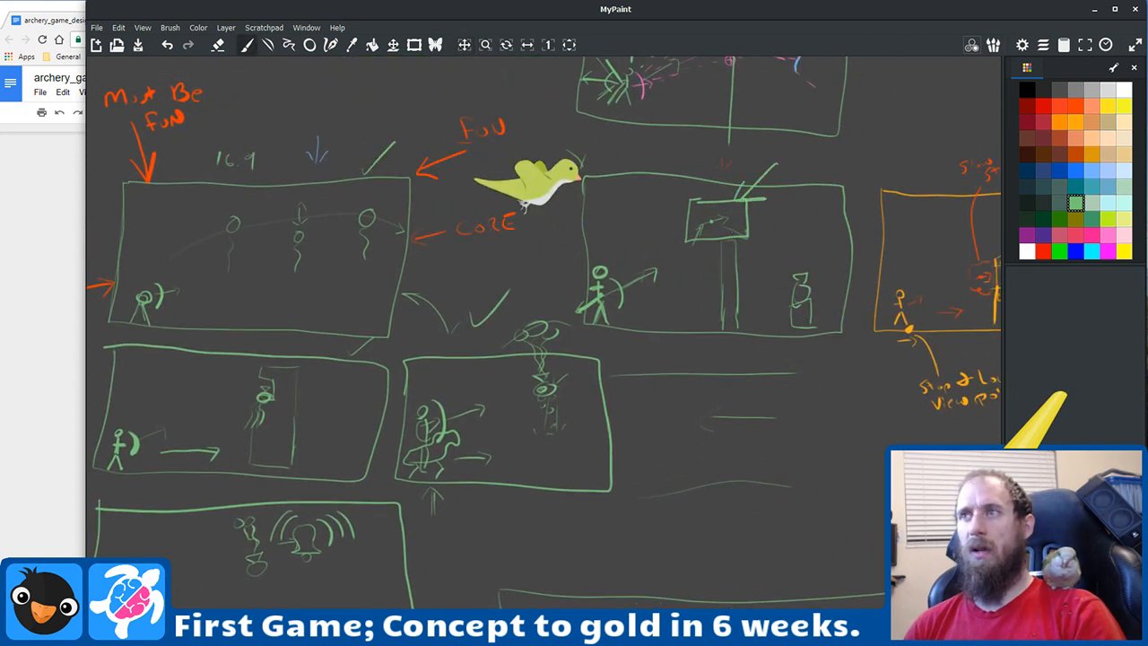
pyautogui.hotkey('ctrl', 'z')
pyautogui.hotkey('ctrl', 'z')
pyautogui.hotkey('ctrl', 'z')
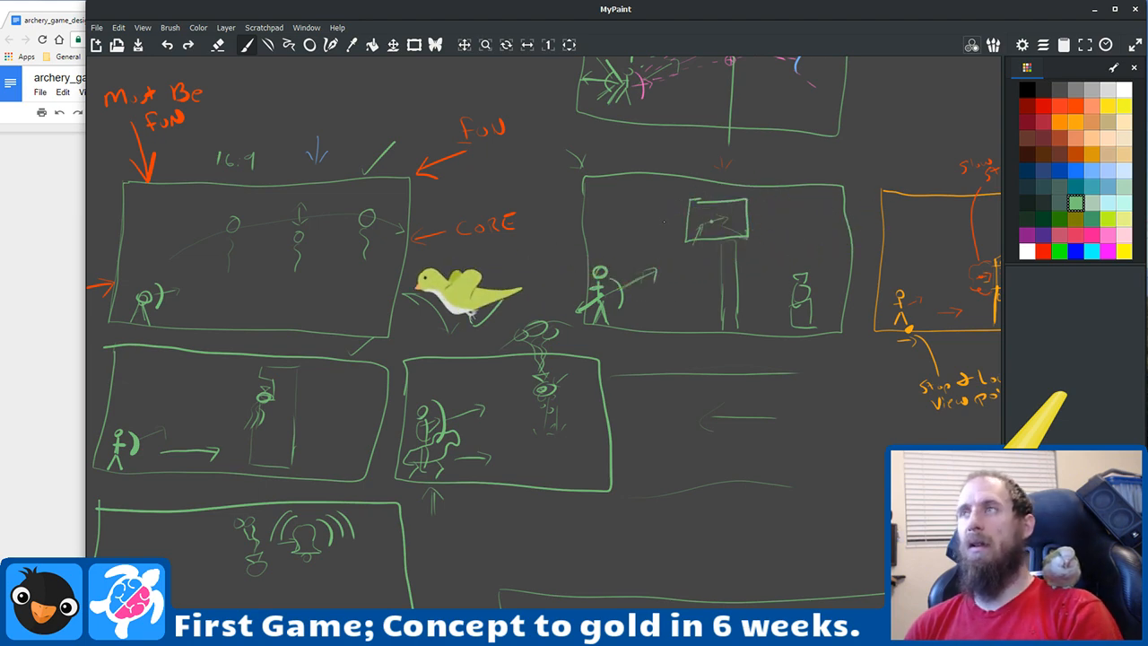
# Step: Write "free / auto" beside the frame below the core sketch, and sketch a second archer there shooting up at the target
pyautogui.moveTo(603, 223); pyautogui.dragTo(826, 277)
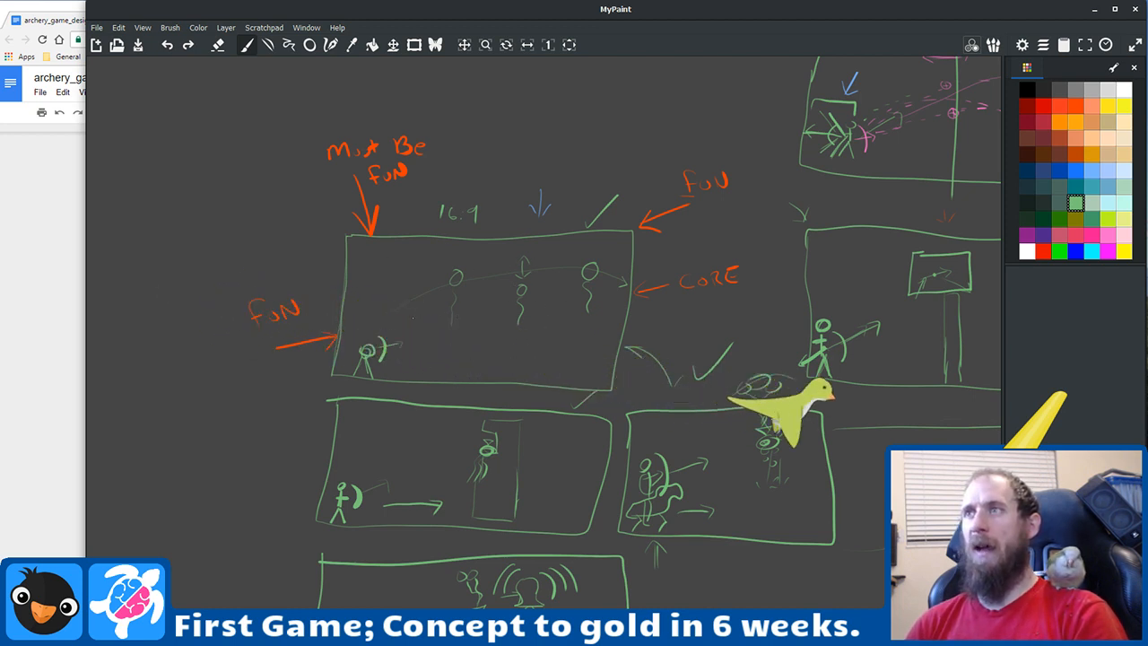
pyautogui.scroll(-4, 530, 365)
pyautogui.hscroll(1, 448, 359)
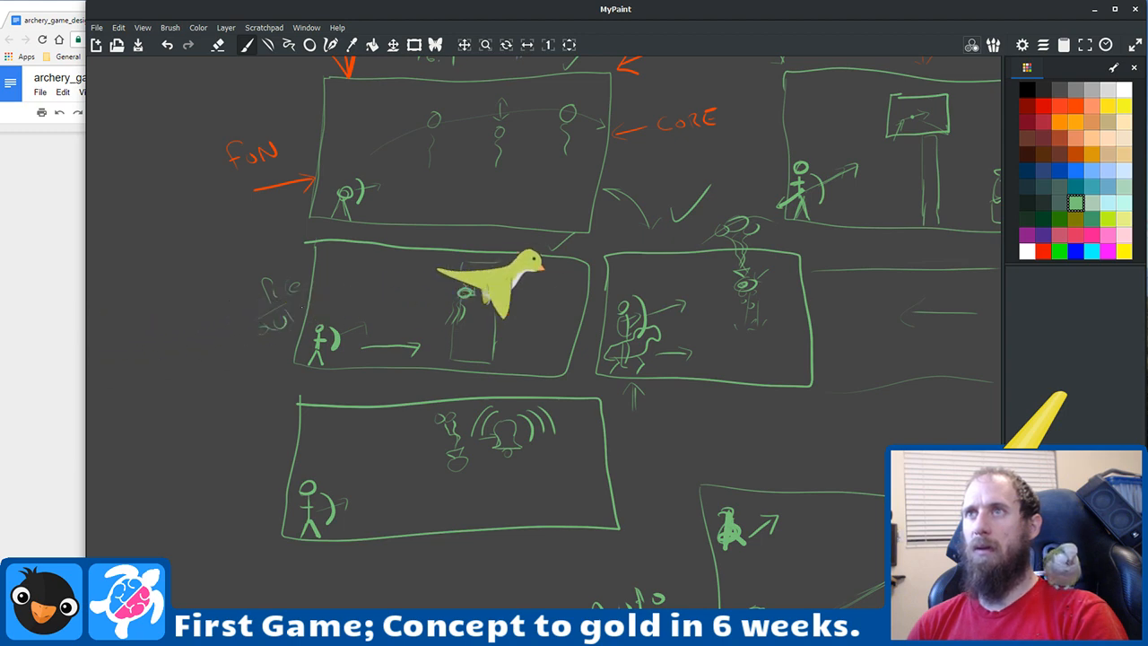
pyautogui.moveTo(587, 367)
pyautogui.mouseDown()
pyautogui.moveTo(323, 286)
pyautogui.moveTo(384, 280)
pyautogui.moveTo(555, 397)
pyautogui.mouseUp()
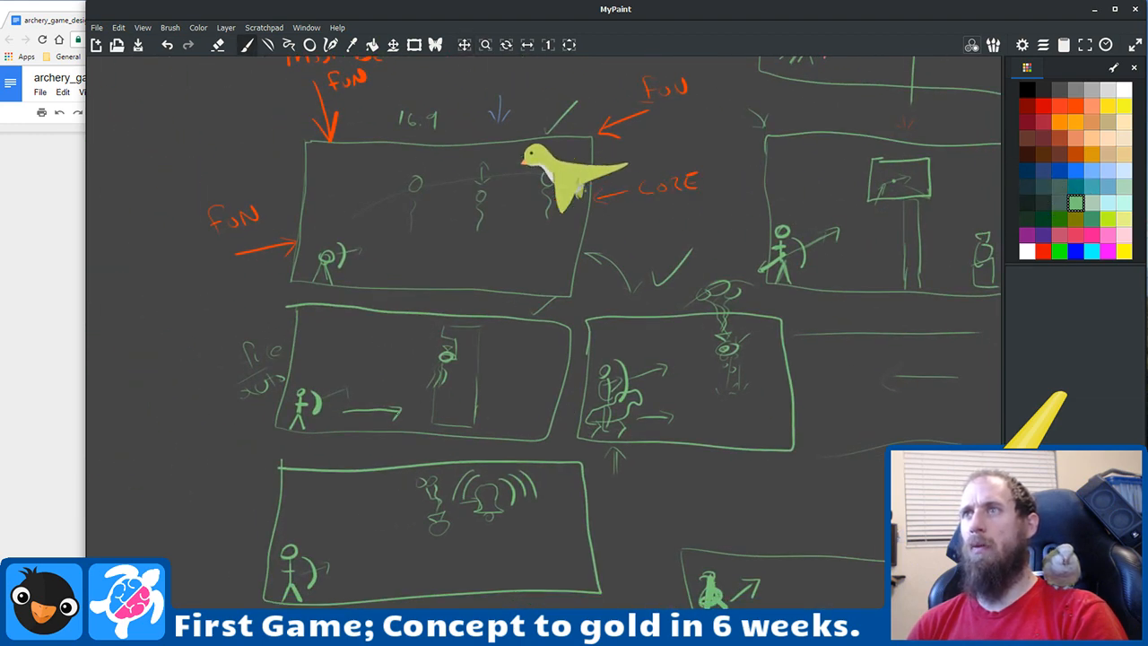
pyautogui.moveTo(387, 432)
pyautogui.mouseDown()
pyautogui.moveTo(405, 411)
pyautogui.moveTo(389, 402)
pyautogui.moveTo(409, 391)
pyautogui.moveTo(386, 395)
pyautogui.moveTo(427, 363)
pyautogui.mouseUp()
pyautogui.moveTo(652, 379)
pyautogui.mouseDown()
pyautogui.moveTo(417, 354)
pyautogui.moveTo(474, 341)
pyautogui.moveTo(577, 479)
pyautogui.moveTo(558, 472)
pyautogui.moveTo(568, 403)
pyautogui.mouseUp()
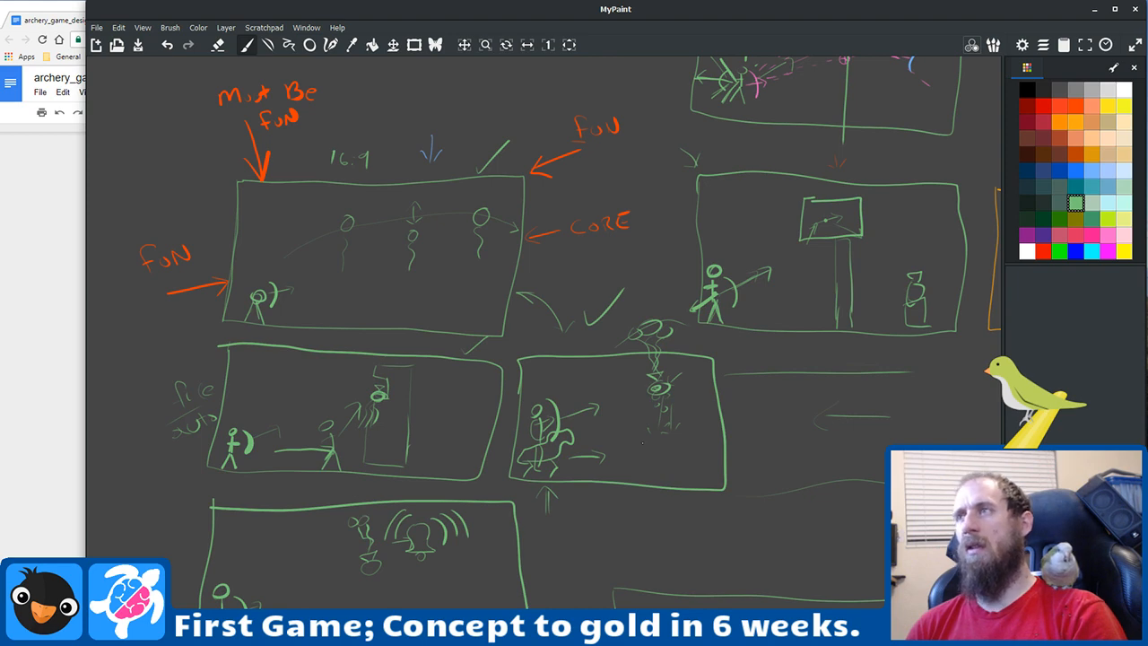
pyautogui.moveTo(649, 432)
pyautogui.mouseDown()
pyautogui.moveTo(436, 448)
pyautogui.moveTo(443, 487)
pyautogui.moveTo(379, 477)
pyautogui.mouseUp()
pyautogui.moveTo(499, 380); pyautogui.dragTo(661, 225)
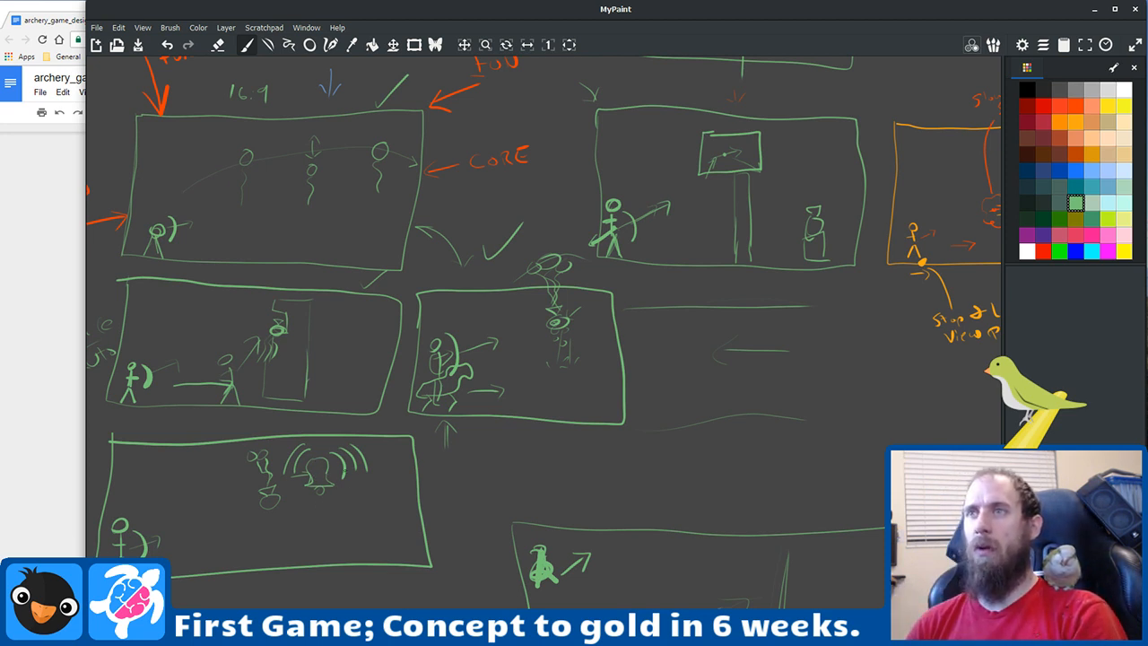
pyautogui.moveTo(389, 447)
pyautogui.mouseDown()
pyautogui.moveTo(403, 459)
pyautogui.moveTo(387, 448)
pyautogui.mouseUp()
pyautogui.moveTo(377, 489)
pyautogui.mouseDown()
pyautogui.moveTo(413, 466)
pyautogui.moveTo(380, 480)
pyautogui.moveTo(400, 447)
pyautogui.mouseUp()
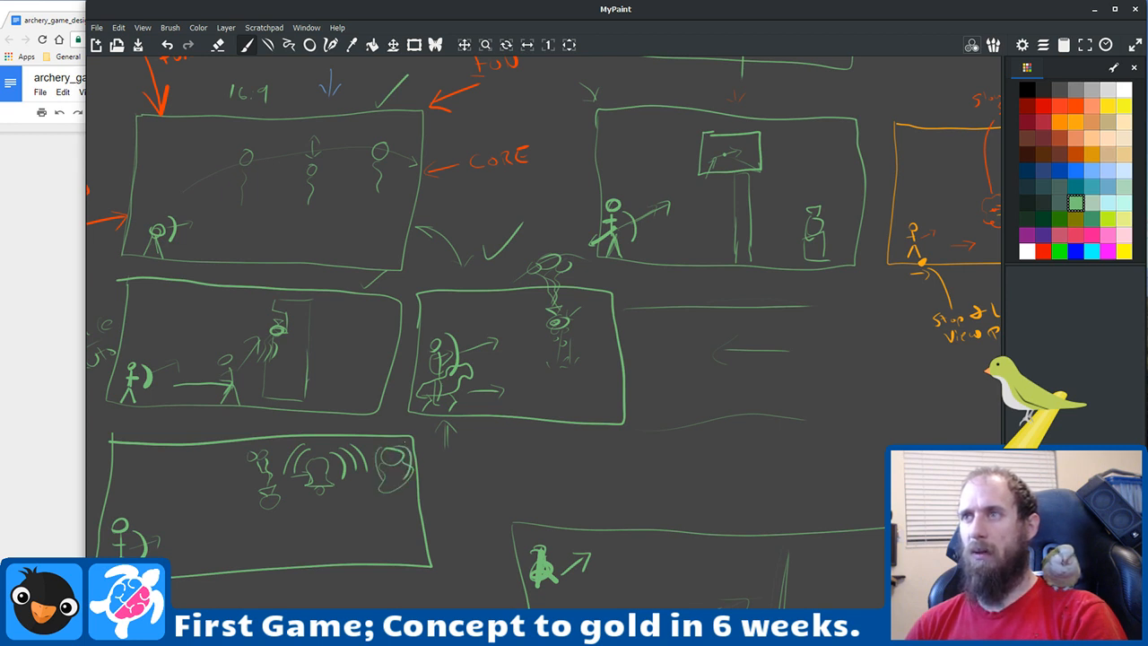
pyautogui.hotkey('ctrl', 'z')
pyautogui.hotkey('ctrl', 'z')
pyautogui.hotkey('ctrl', 'z')
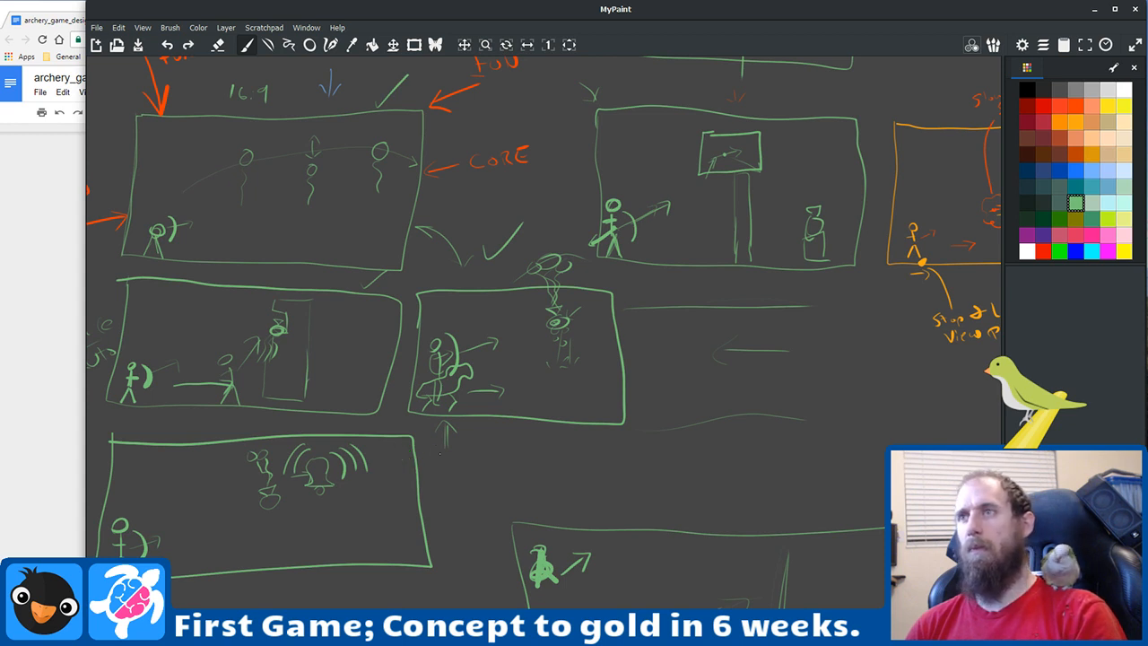
pyautogui.moveTo(392, 452); pyautogui.dragTo(392, 475)
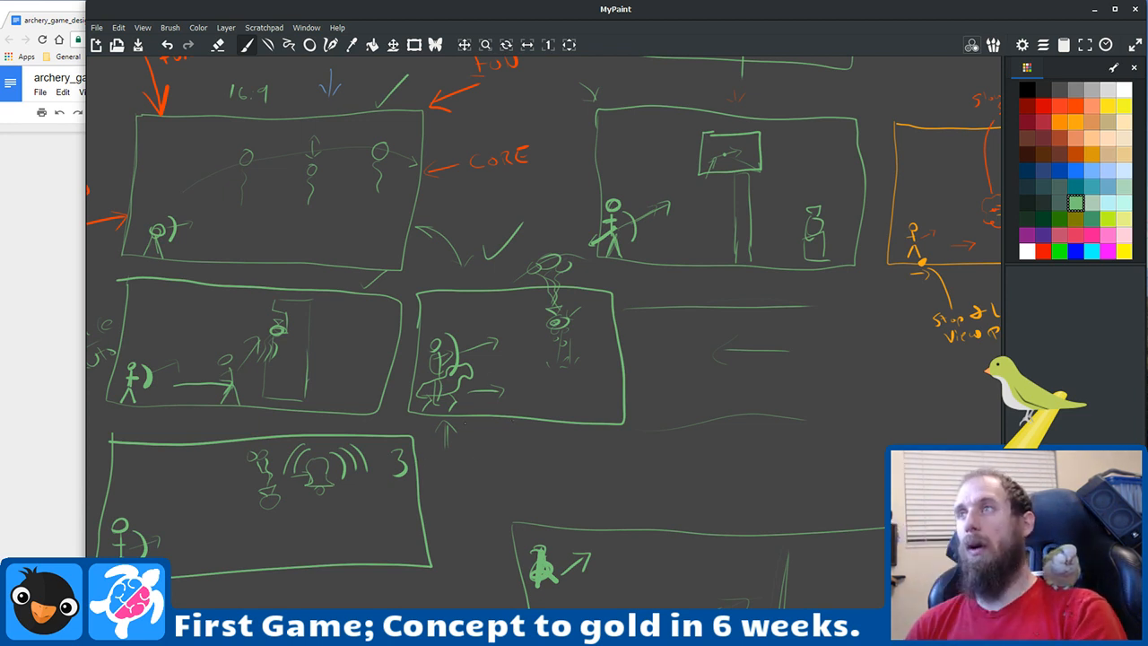
pyautogui.hotkey('ctrl', 'z')
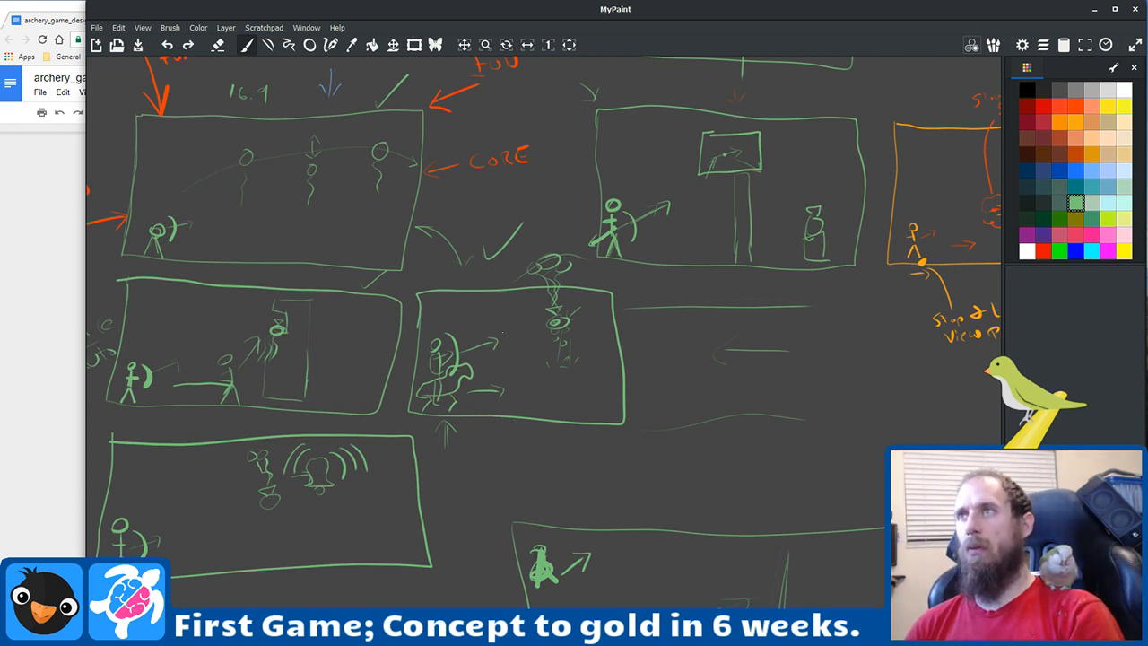
# Step: Draw a green box around the archer's stopping point in the orange frame and label it with an arrow, "Area for free moving"
pyautogui.moveTo(574, 299); pyautogui.dragTo(482, 402)
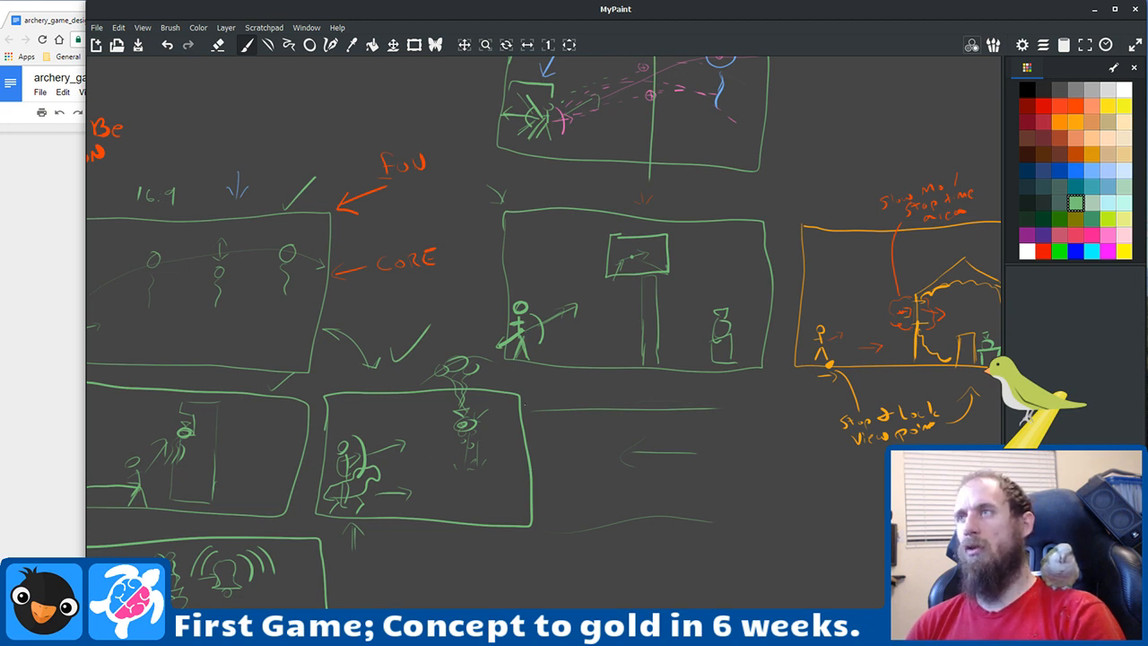
pyautogui.moveTo(512, 410); pyautogui.dragTo(310, 502)
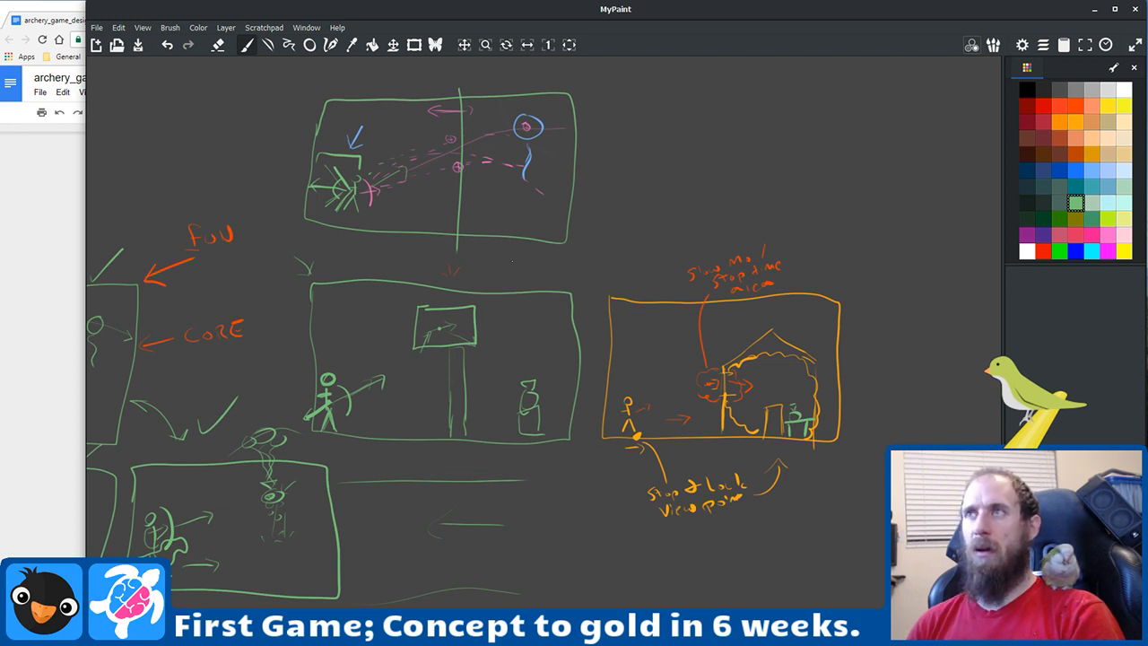
pyautogui.moveTo(649, 339); pyautogui.dragTo(535, 280)
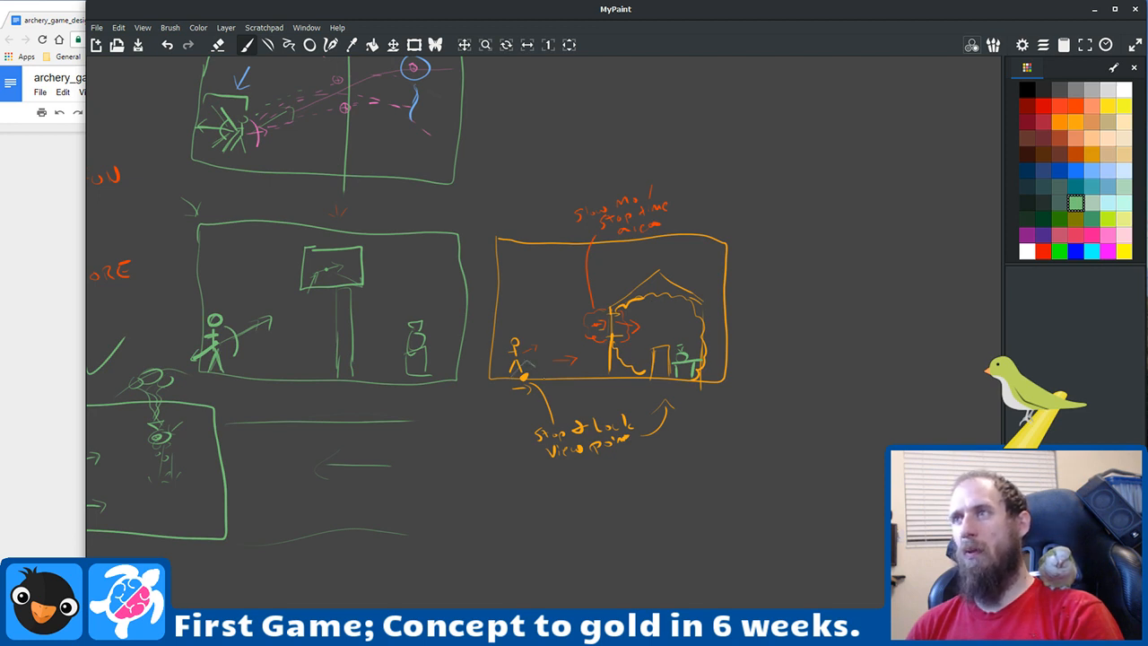
pyautogui.moveTo(529, 323)
pyautogui.mouseDown()
pyautogui.moveTo(541, 394)
pyautogui.moveTo(574, 367)
pyautogui.moveTo(494, 364)
pyautogui.moveTo(558, 393)
pyautogui.mouseUp()
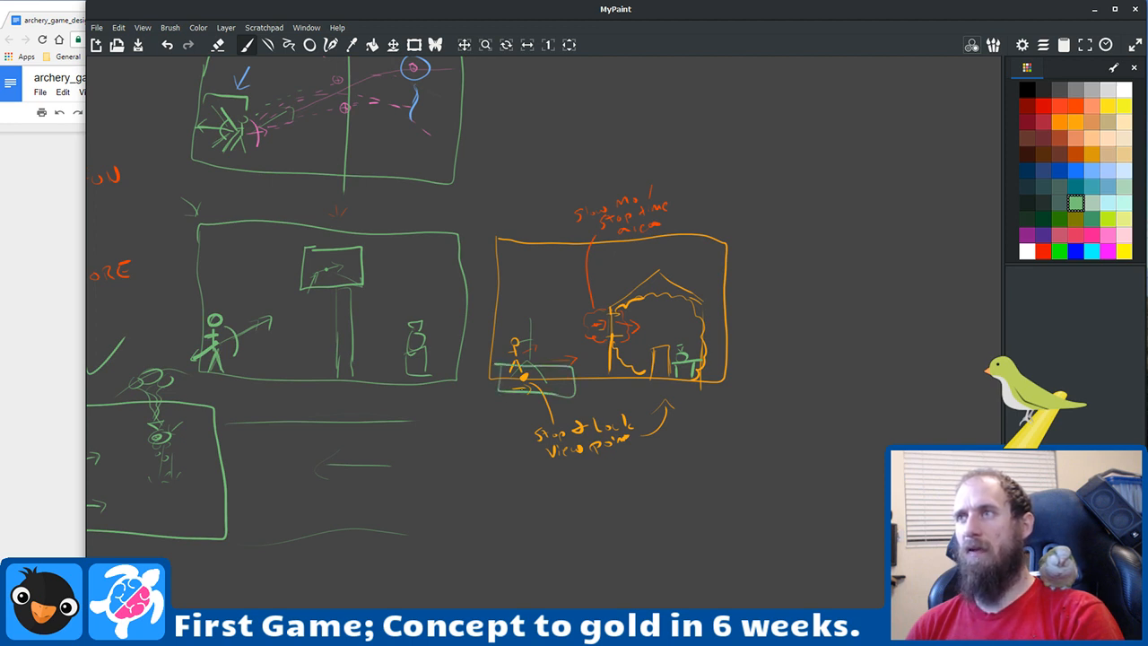
pyautogui.moveTo(511, 395)
pyautogui.mouseDown()
pyautogui.moveTo(499, 437)
pyautogui.moveTo(463, 464)
pyautogui.moveTo(503, 472)
pyautogui.moveTo(454, 516)
pyautogui.moveTo(504, 498)
pyautogui.moveTo(557, 509)
pyautogui.moveTo(512, 506)
pyautogui.mouseUp()
pyautogui.moveTo(452, 535)
pyautogui.mouseDown()
pyautogui.moveTo(507, 529)
pyautogui.moveTo(544, 546)
pyautogui.moveTo(527, 552)
pyautogui.mouseUp()
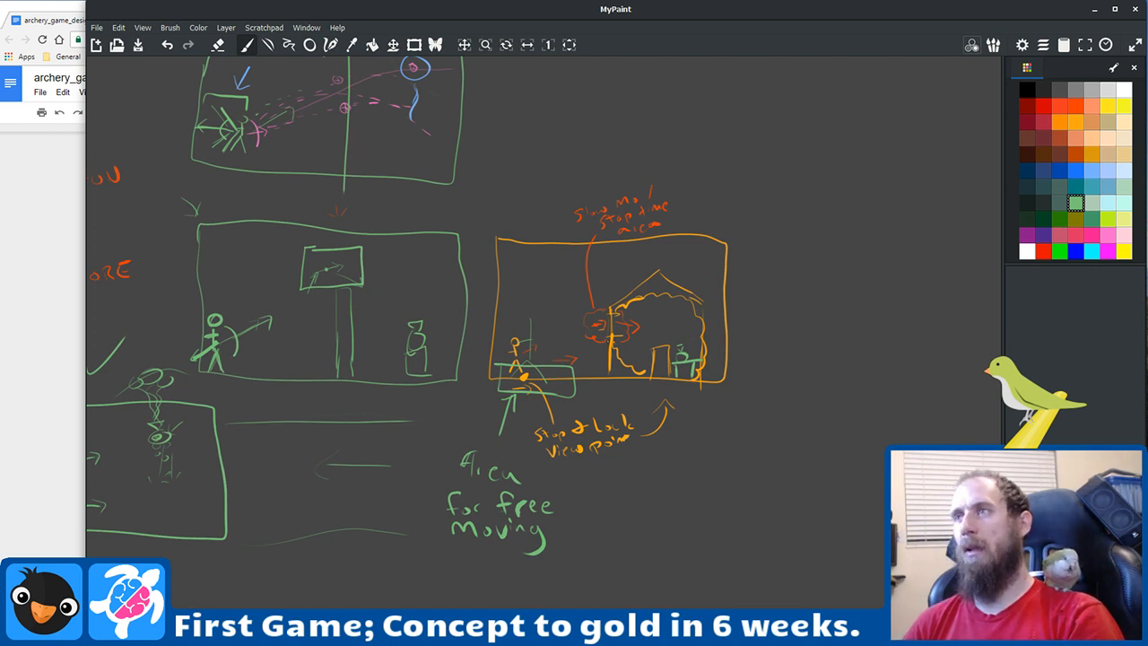
pyautogui.moveTo(612, 510)
pyautogui.mouseDown()
pyautogui.moveTo(590, 519)
pyautogui.moveTo(606, 529)
pyautogui.mouseUp()
pyautogui.moveTo(642, 510); pyautogui.dragTo(643, 530)
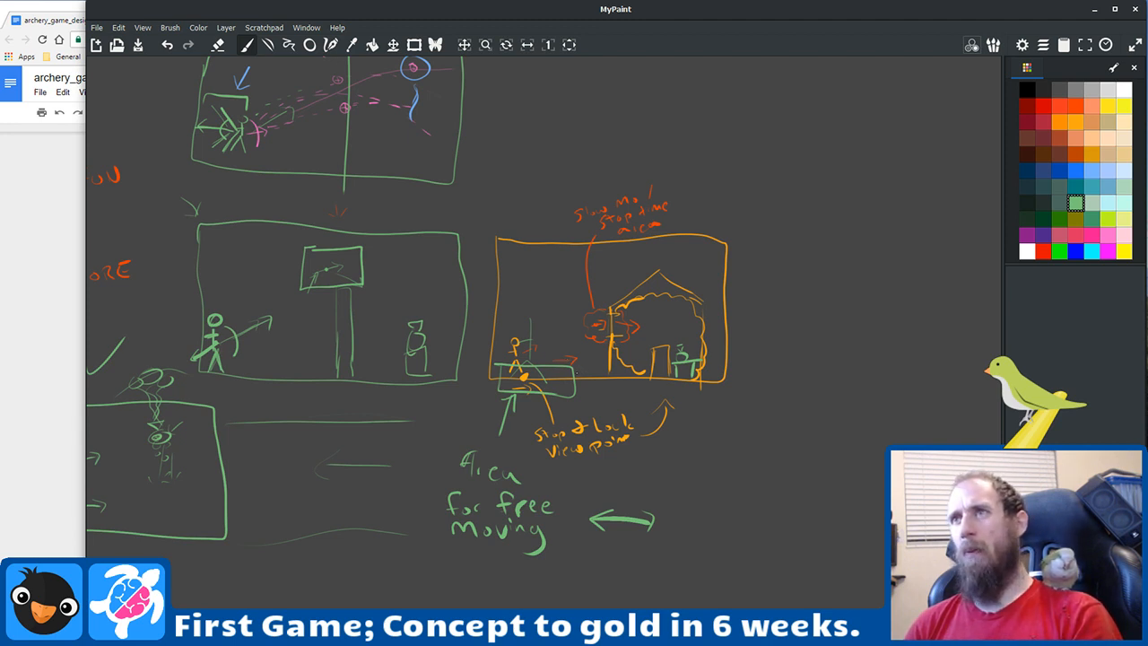
pyautogui.hotkey('ctrl', 'z')
pyautogui.hotkey('ctrl', 'z')
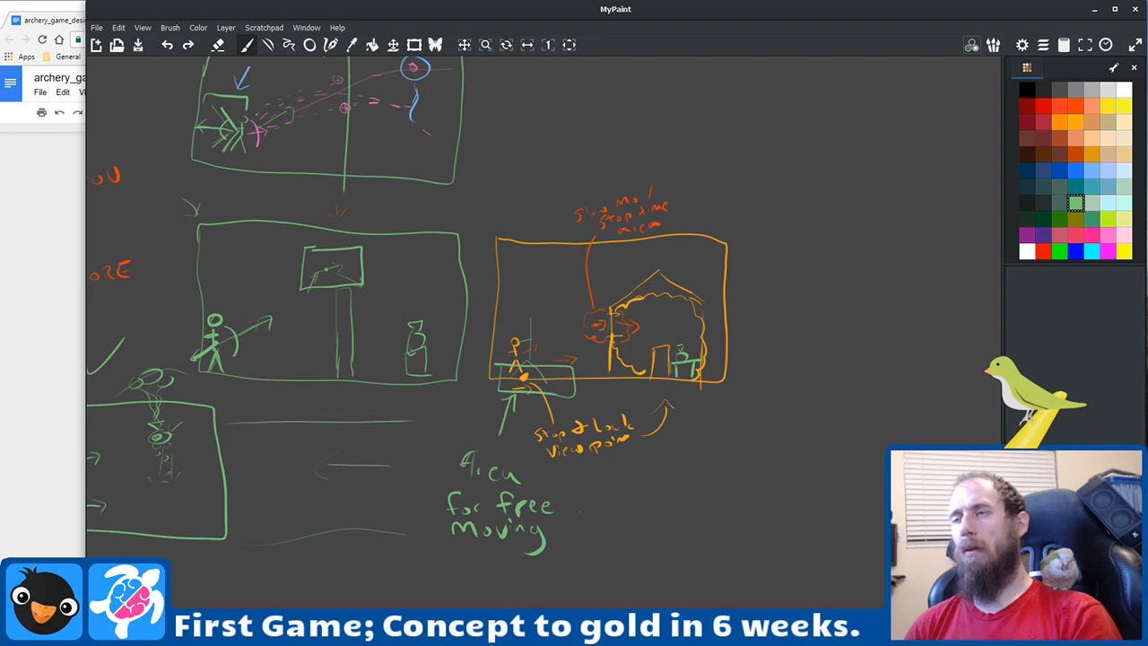
# Step: Beside the "free / auto" label, draw a double-headed arrow with a forward arrow above it and a question mark next to them
pyautogui.moveTo(463, 445); pyautogui.dragTo(809, 284)
pyautogui.moveTo(469, 413)
pyautogui.mouseDown()
pyautogui.moveTo(505, 392)
pyautogui.moveTo(695, 358)
pyautogui.mouseUp()
pyautogui.moveTo(489, 386); pyautogui.dragTo(672, 425)
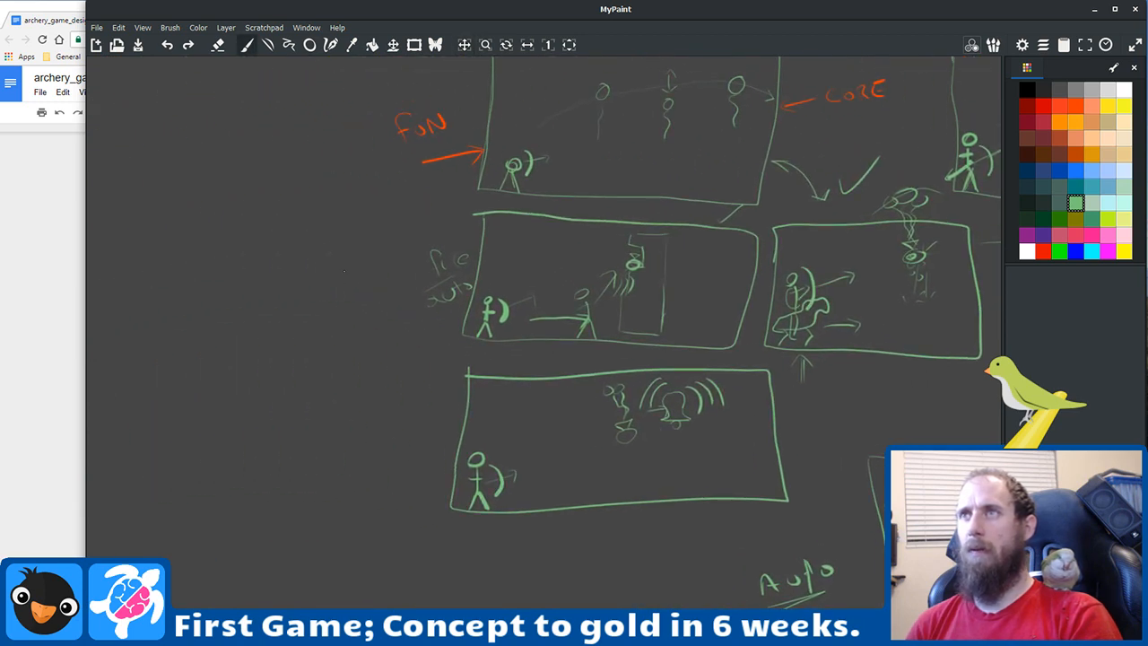
pyautogui.moveTo(349, 272)
pyautogui.mouseDown()
pyautogui.moveTo(348, 291)
pyautogui.moveTo(368, 280)
pyautogui.moveTo(373, 292)
pyautogui.mouseUp()
pyautogui.moveTo(348, 249); pyautogui.dragTo(381, 246)
pyautogui.moveTo(296, 250); pyautogui.dragTo(303, 263)
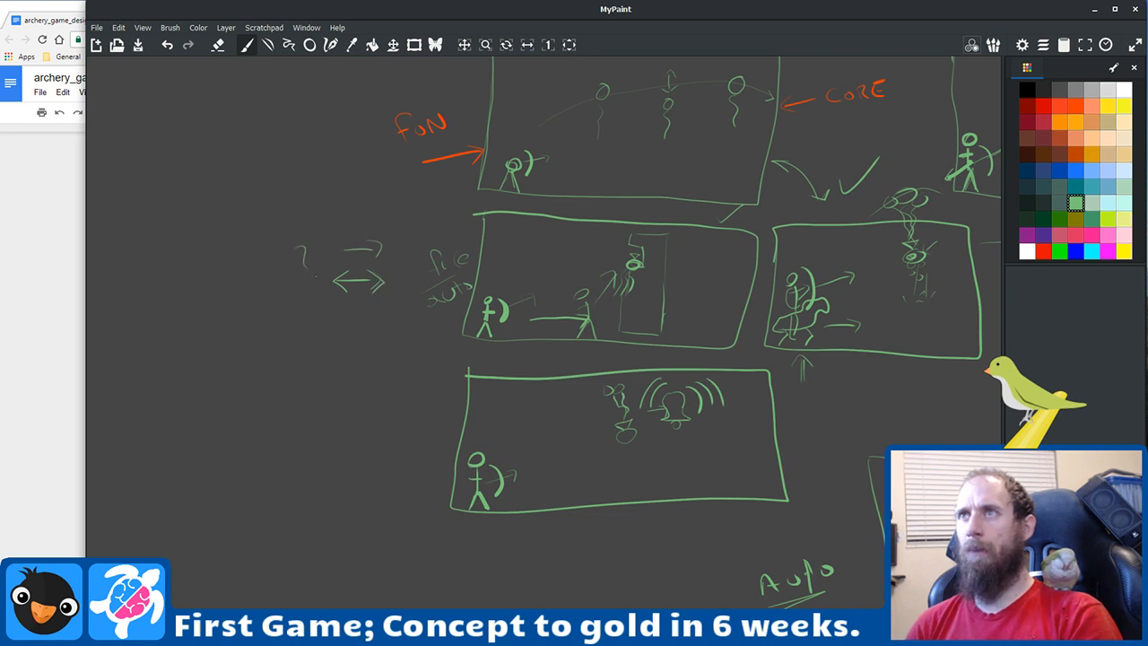
# Step: Retrace the upper edge of the free-moving area box and thicken the outline of the raised box in the neighbouring green frame
pyautogui.moveTo(728, 264)
pyautogui.mouseDown()
pyautogui.moveTo(662, 287)
pyautogui.moveTo(292, 349)
pyautogui.mouseUp()
pyautogui.moveTo(640, 292); pyautogui.dragTo(310, 305)
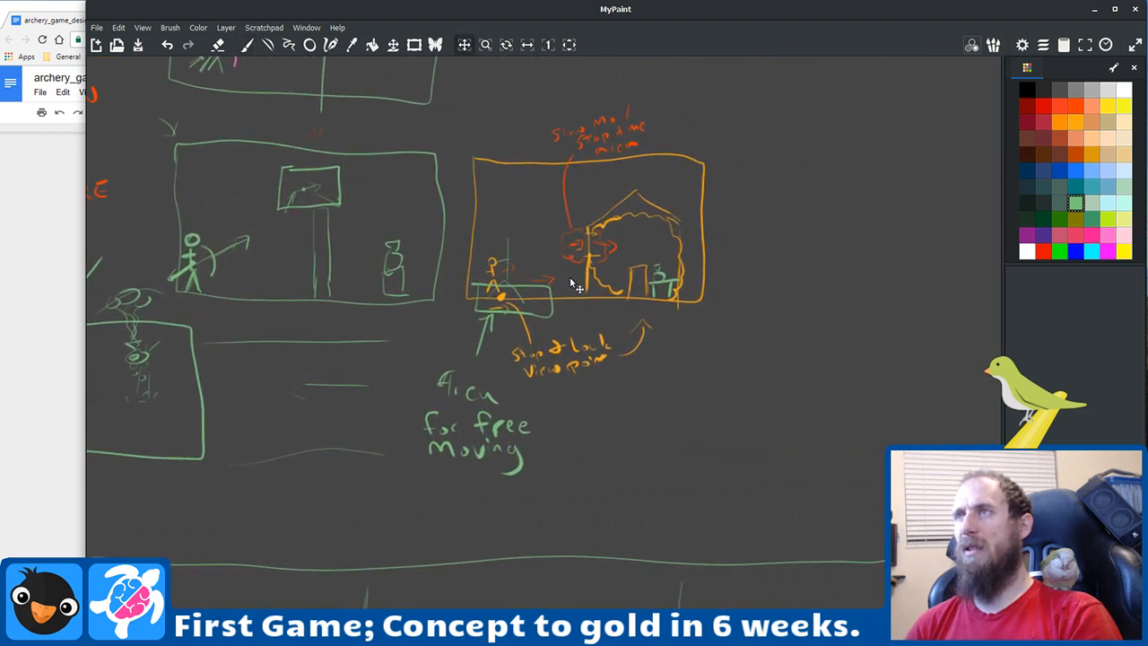
pyautogui.moveTo(566, 276); pyautogui.dragTo(458, 313)
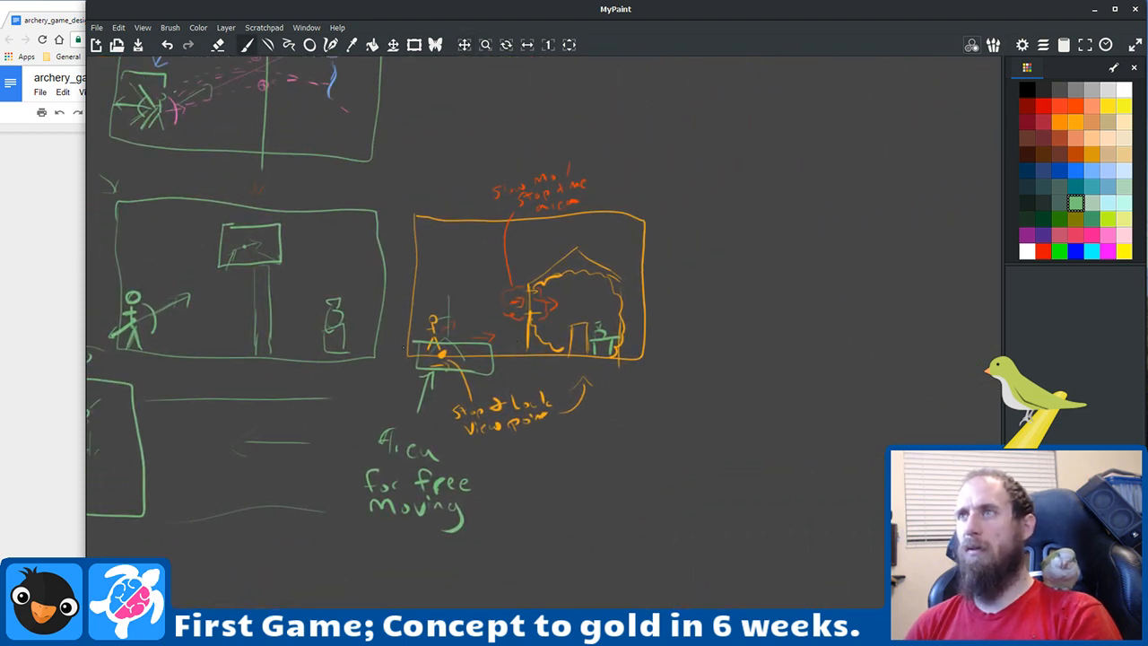
pyautogui.moveTo(465, 341); pyautogui.dragTo(491, 337)
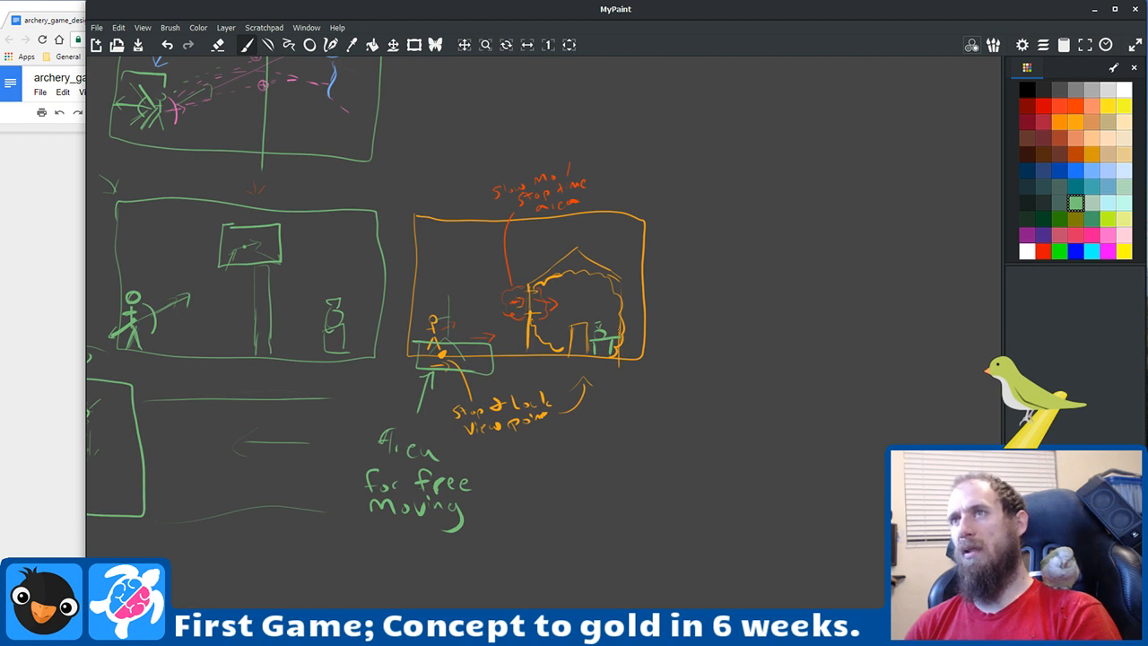
pyautogui.moveTo(305, 260)
pyautogui.mouseDown()
pyautogui.moveTo(358, 285)
pyautogui.moveTo(549, 311)
pyautogui.mouseUp()
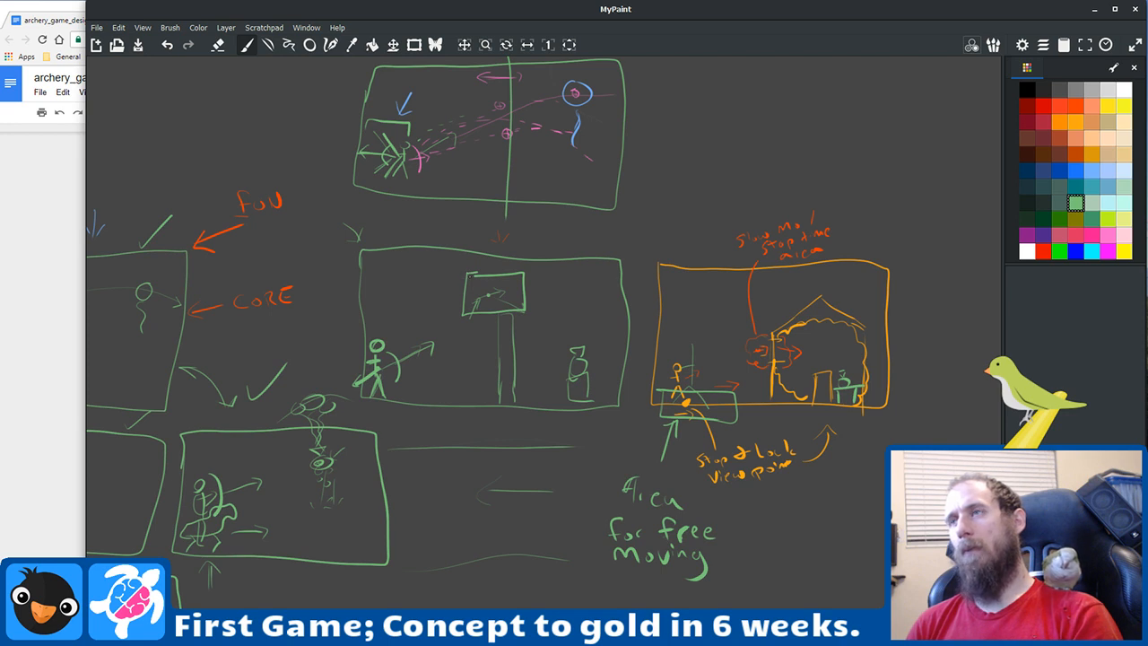
pyautogui.moveTo(460, 285)
pyautogui.mouseDown()
pyautogui.moveTo(499, 313)
pyautogui.moveTo(527, 310)
pyautogui.moveTo(524, 277)
pyautogui.moveTo(460, 273)
pyautogui.mouseUp()
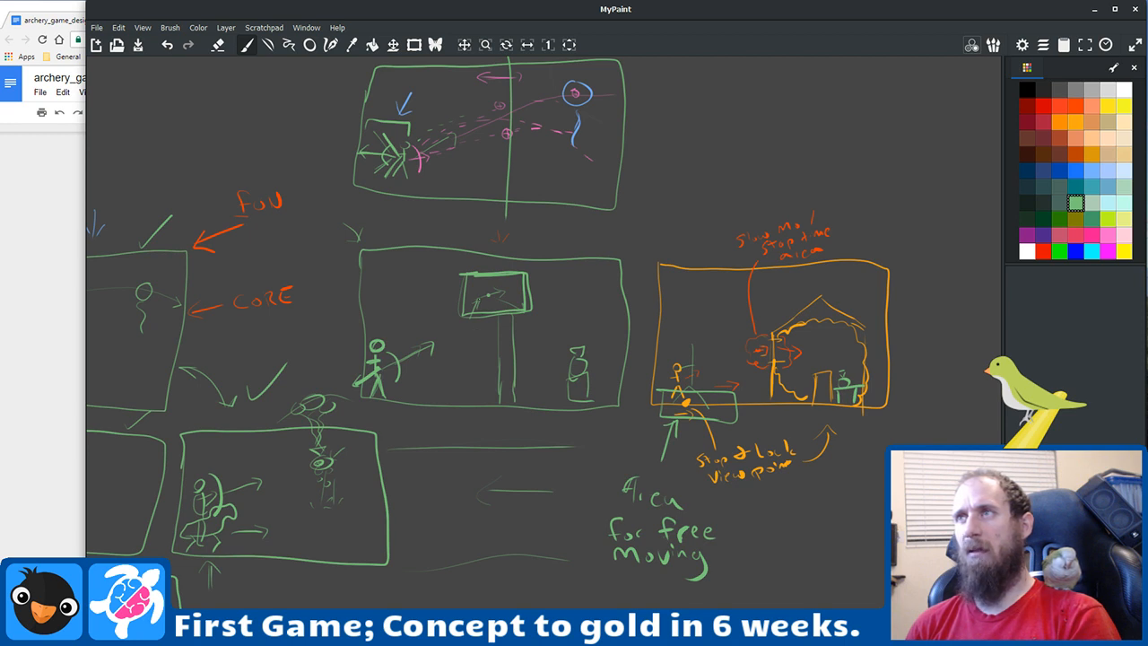
# Step: Draw an arrow inside the raised box of the green frame and a second arrow leading from the box down toward the target
pyautogui.moveTo(484, 295)
pyautogui.mouseDown()
pyautogui.moveTo(507, 287)
pyautogui.moveTo(557, 340)
pyautogui.mouseUp()
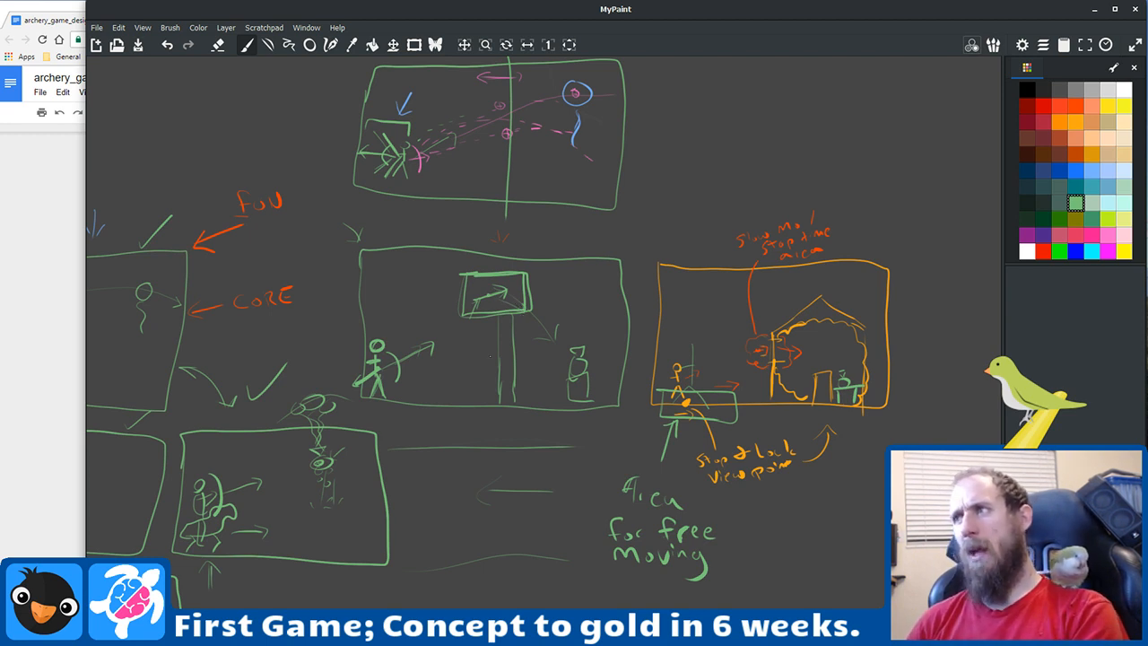
pyautogui.press('ctrl+super+Left')
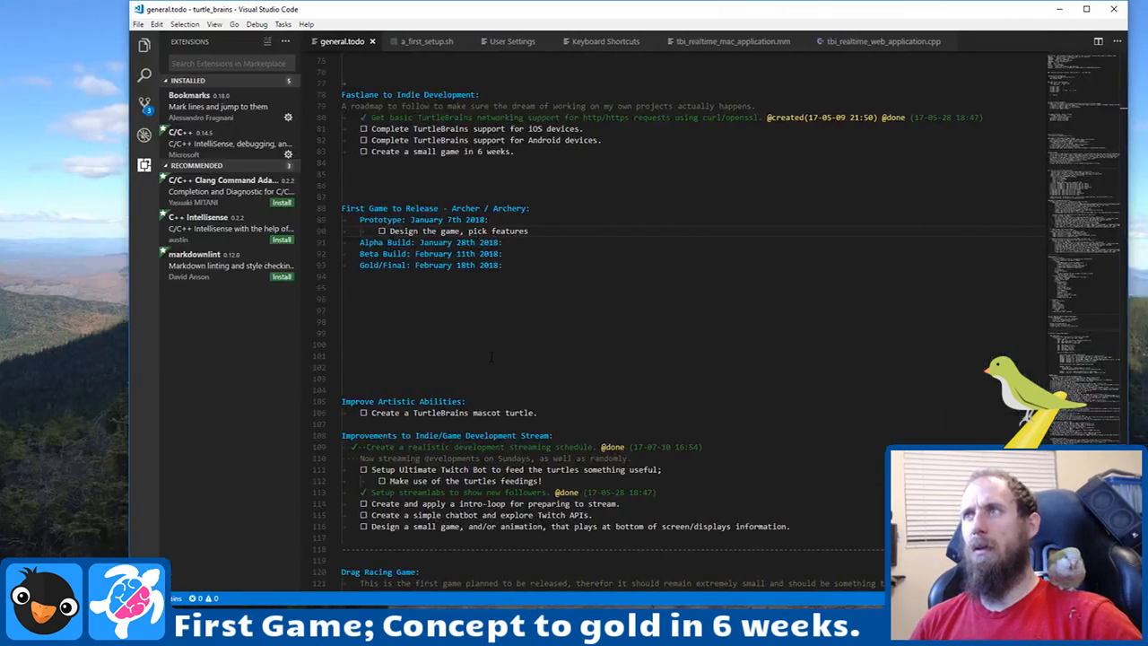
pyautogui.press('ctrl+super+Right')
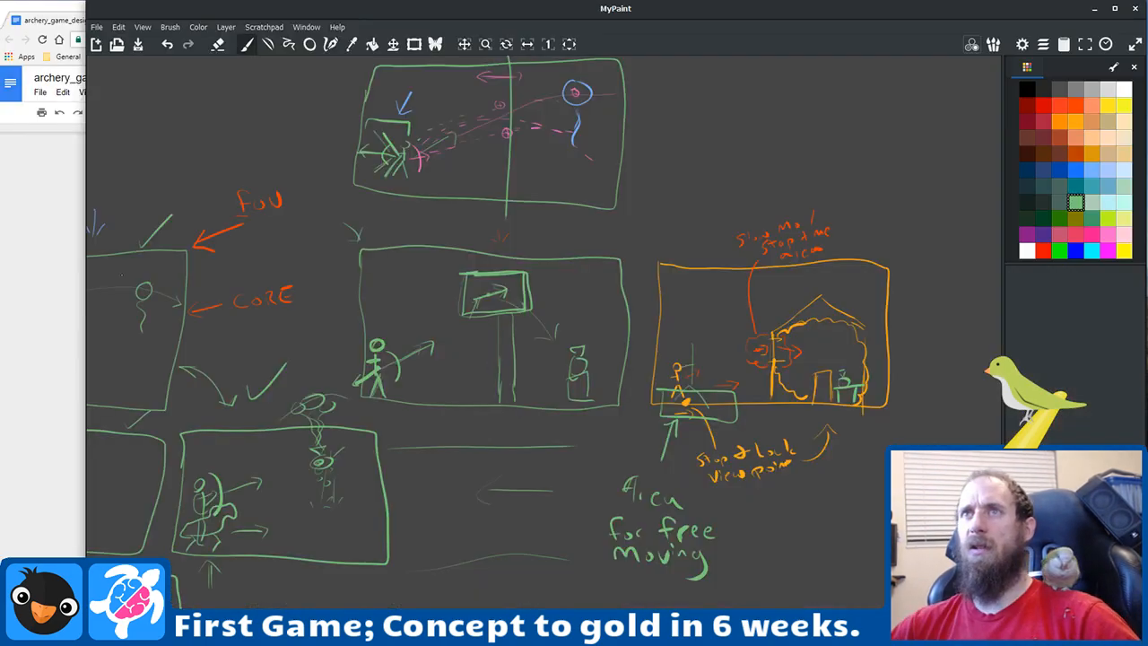
# Step: In the Google Docs design document, add a sub-bullet under "Slow motion / stop time areas" beginning "Perhaps it has a time limit that"
pyautogui.click(13, 277)
pyautogui.scroll(3, 395, 337)
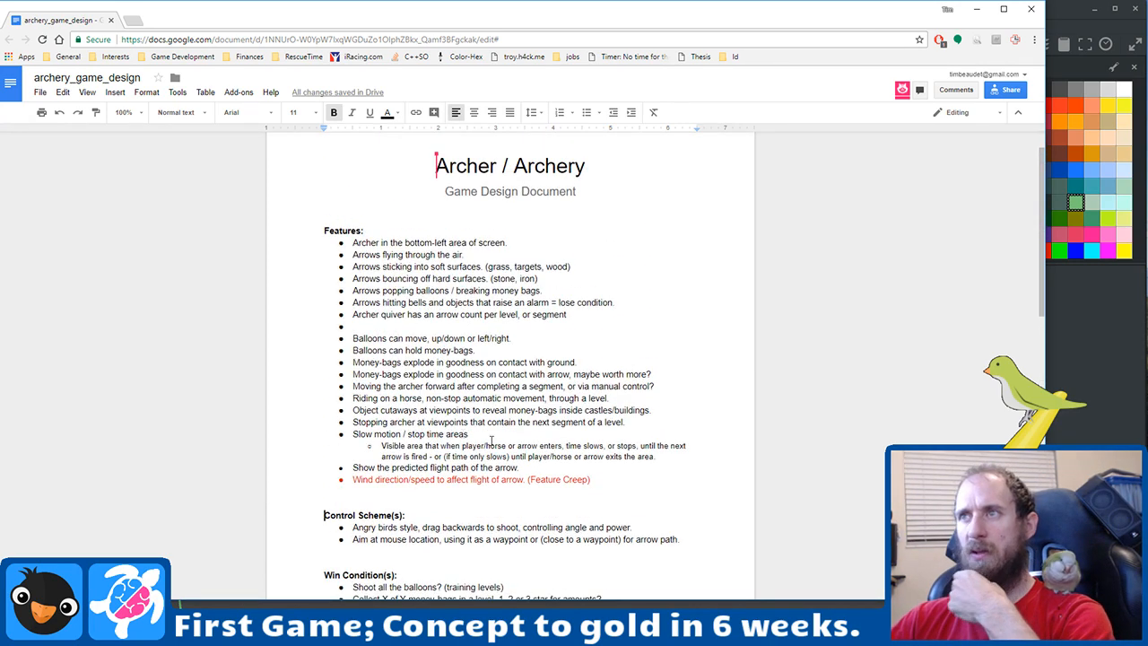
pyautogui.click(455, 445)
pyautogui.click(692, 453)
pyautogui.press('Return')
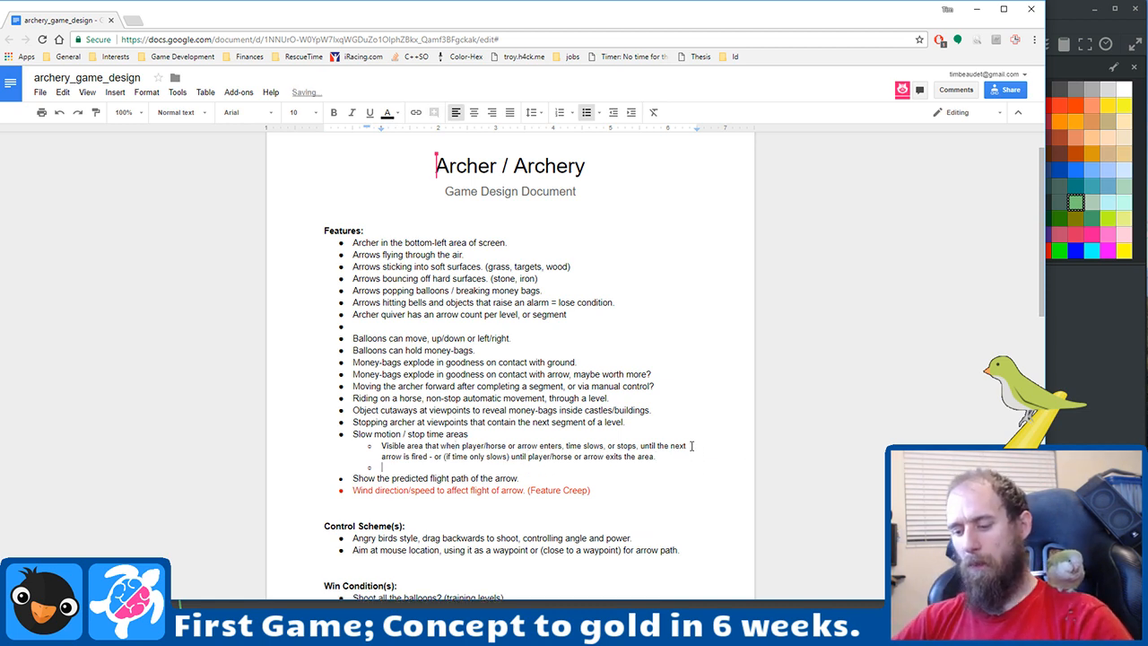
pyautogui.write('Perhaps it has a ')
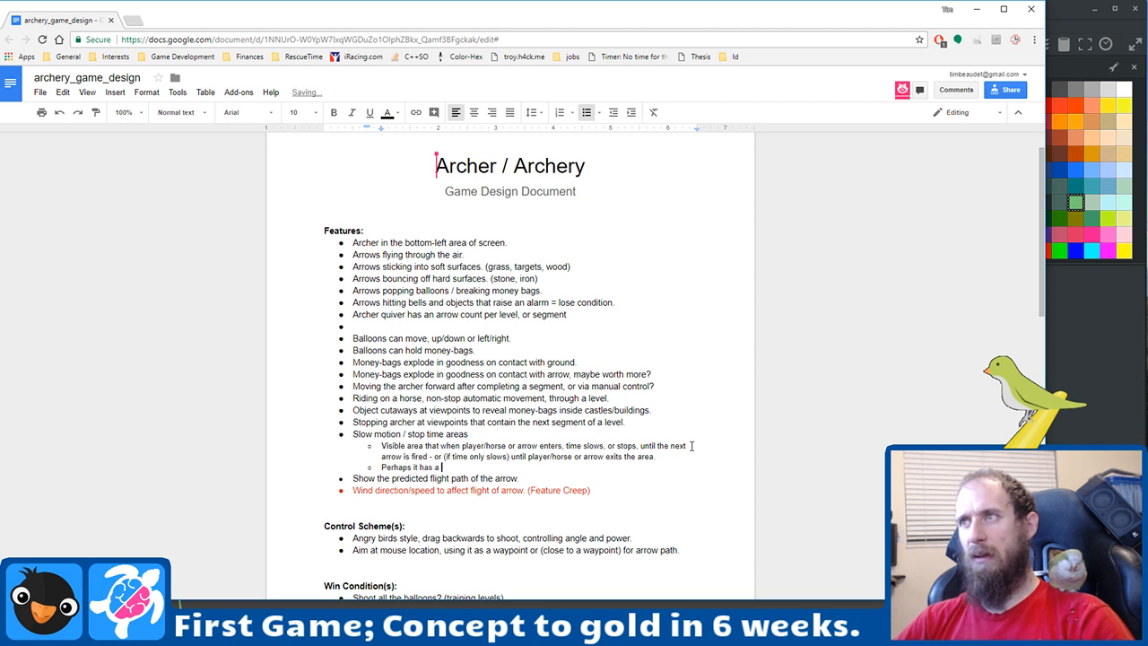
pyautogui.write('time limit')
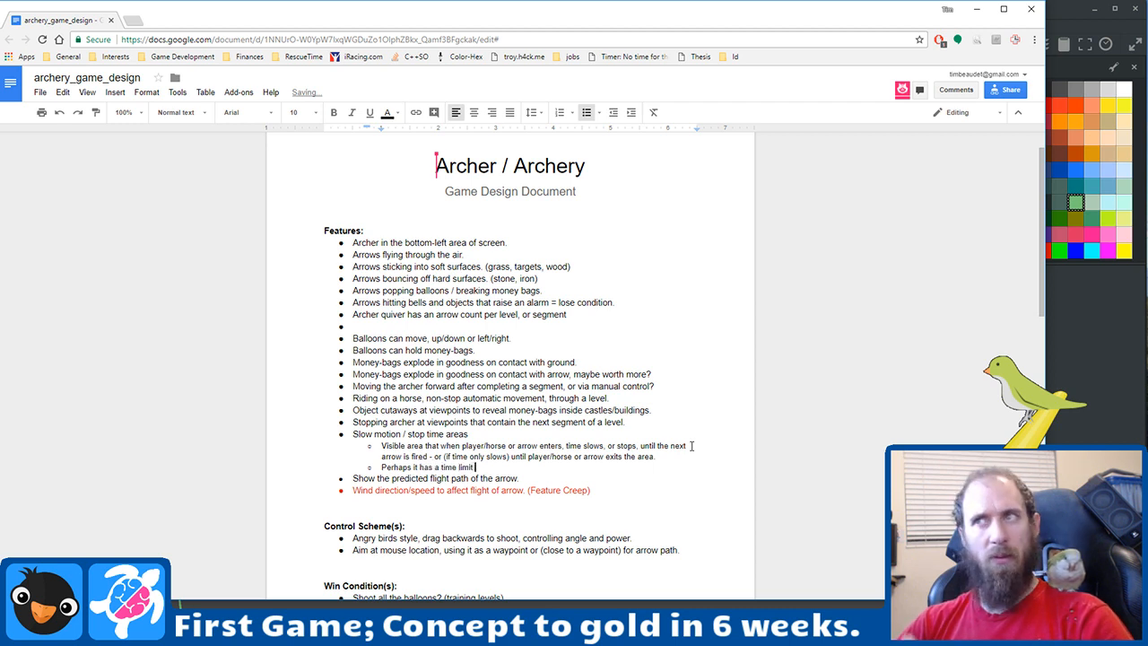
pyautogui.write(' that')
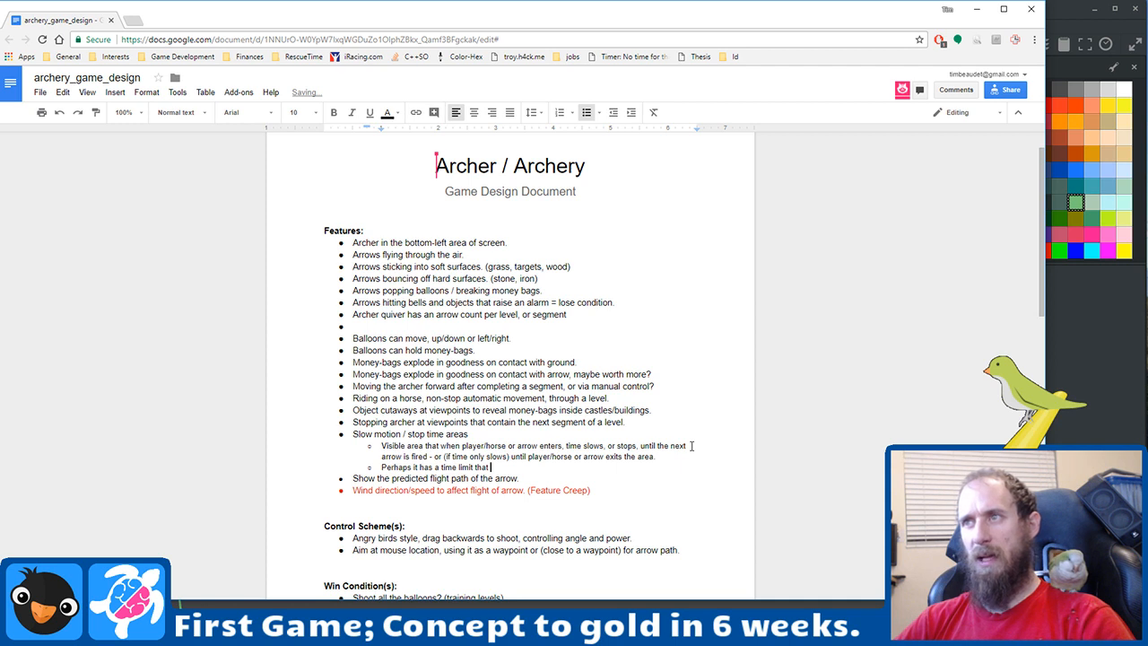
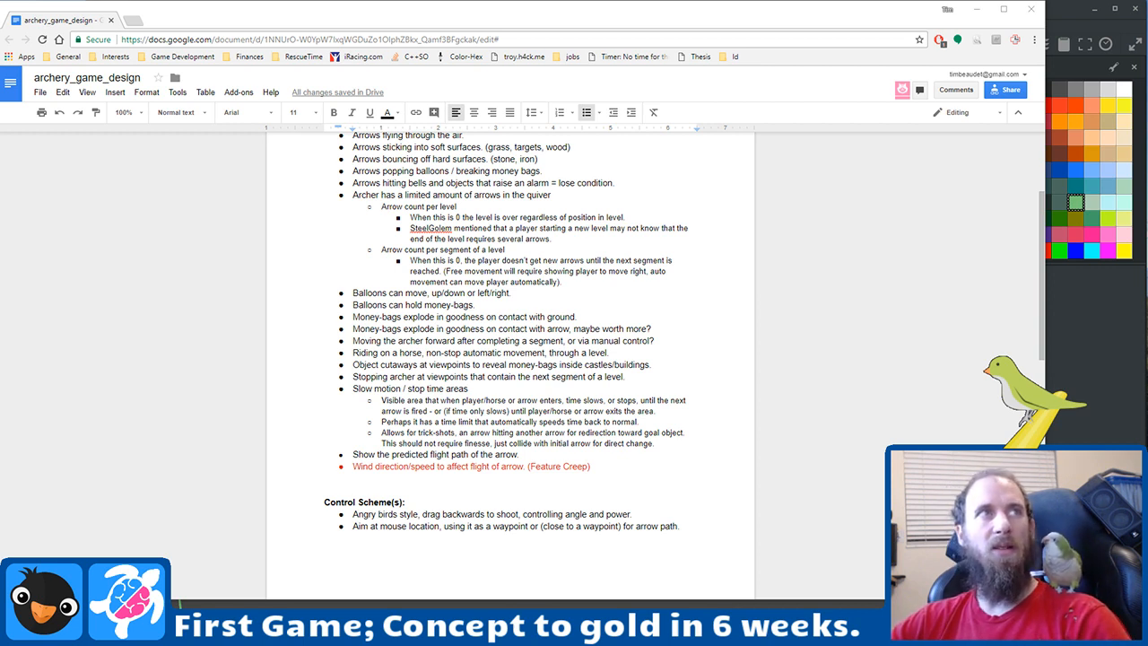
# Step: Review the design document's feature list against the core level sketches in MyPaint for missing features
pyautogui.click(1092, 361)
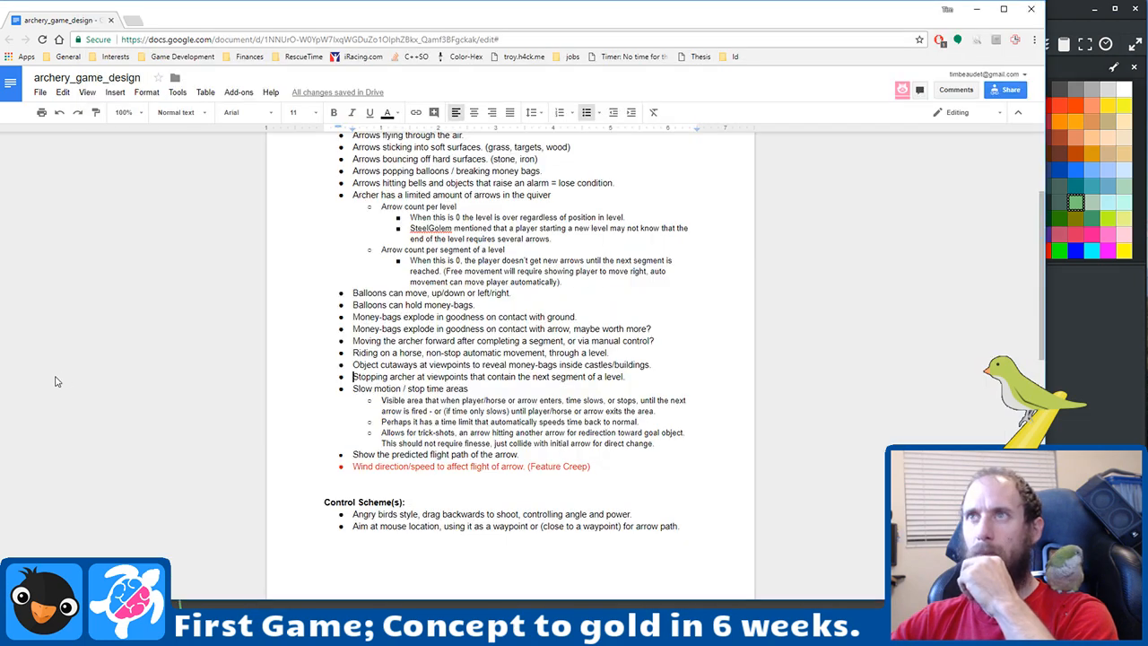
pyautogui.click(60, 390)
pyautogui.scroll(3, 495, 383)
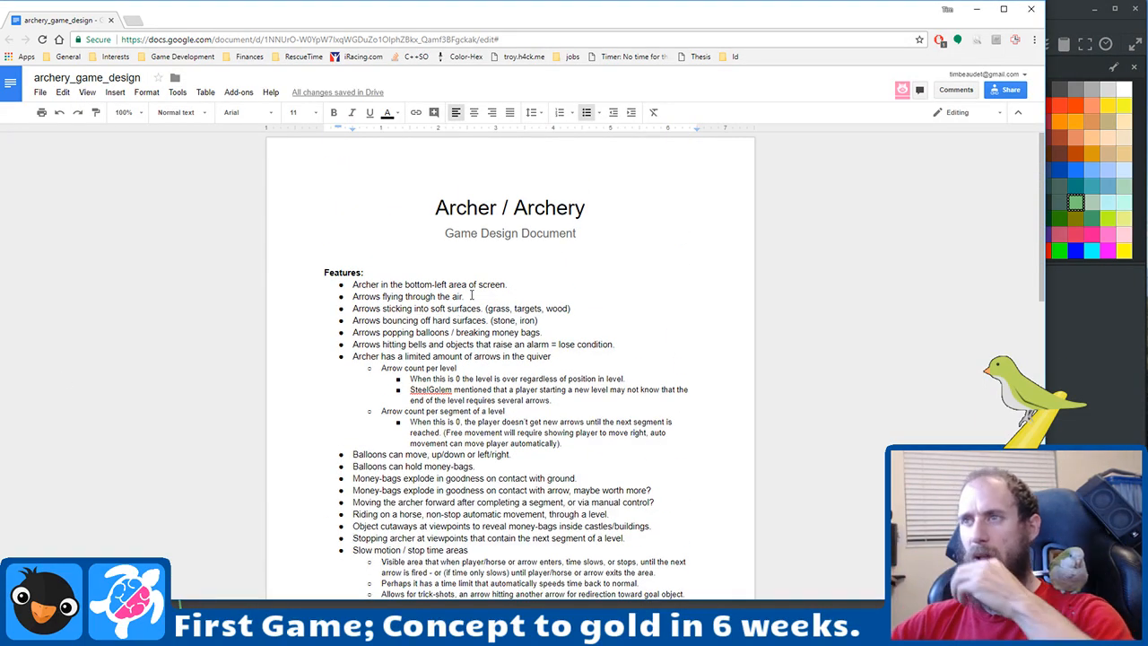
pyautogui.click(1096, 420)
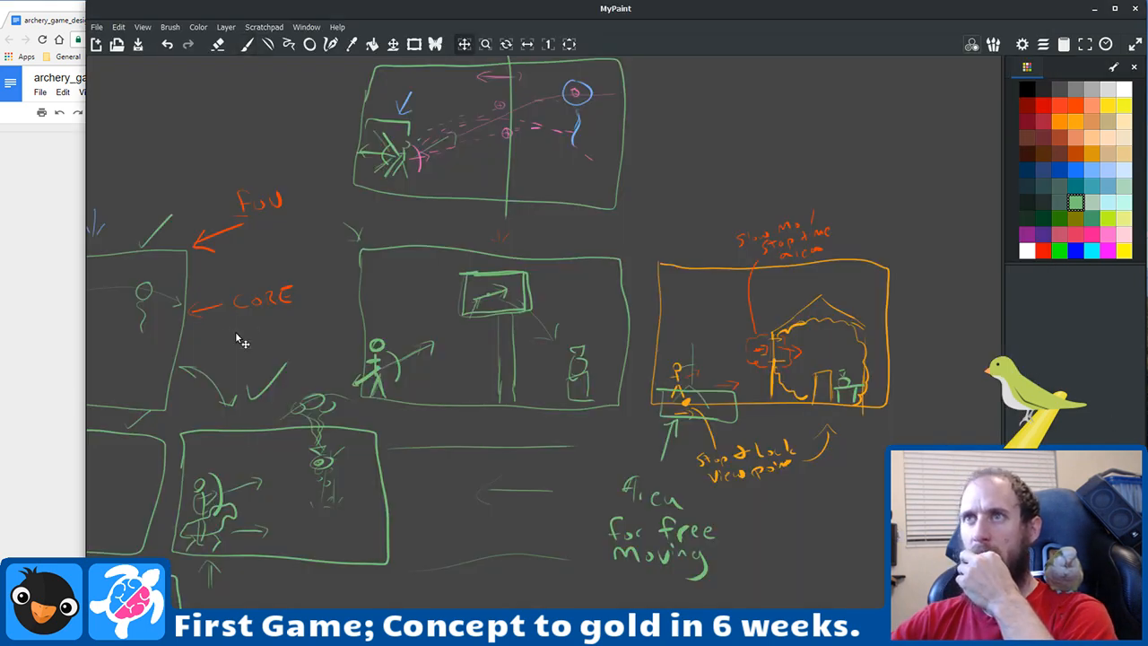
pyautogui.moveTo(239, 333); pyautogui.dragTo(766, 322)
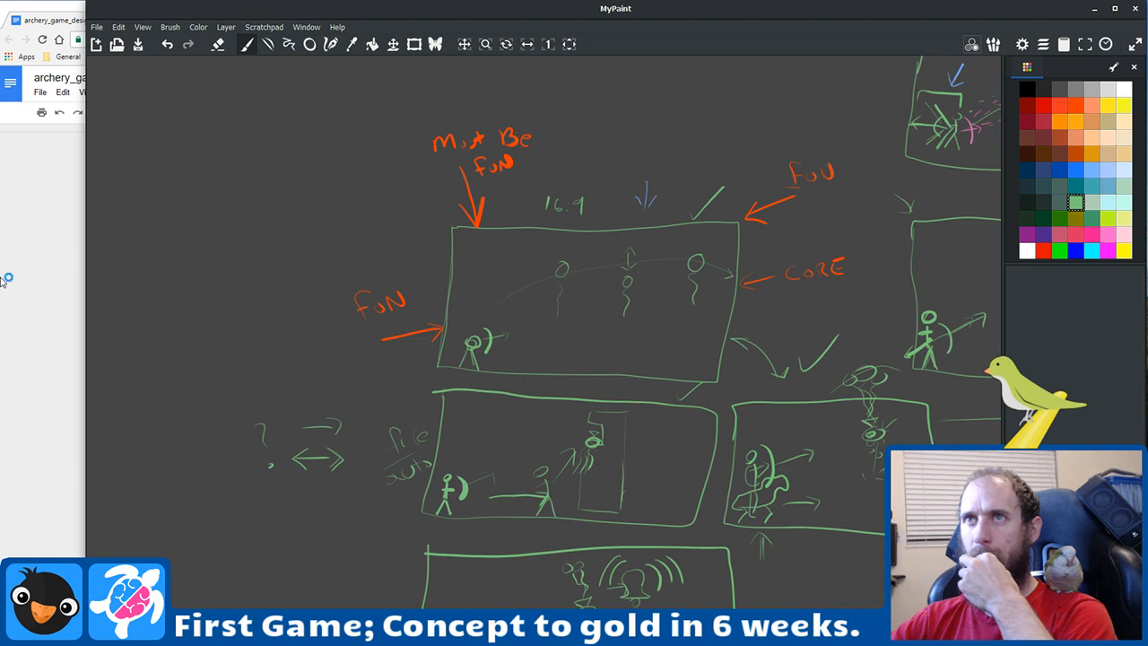
pyautogui.click(54, 285)
pyautogui.scroll(-5, 135, 312)
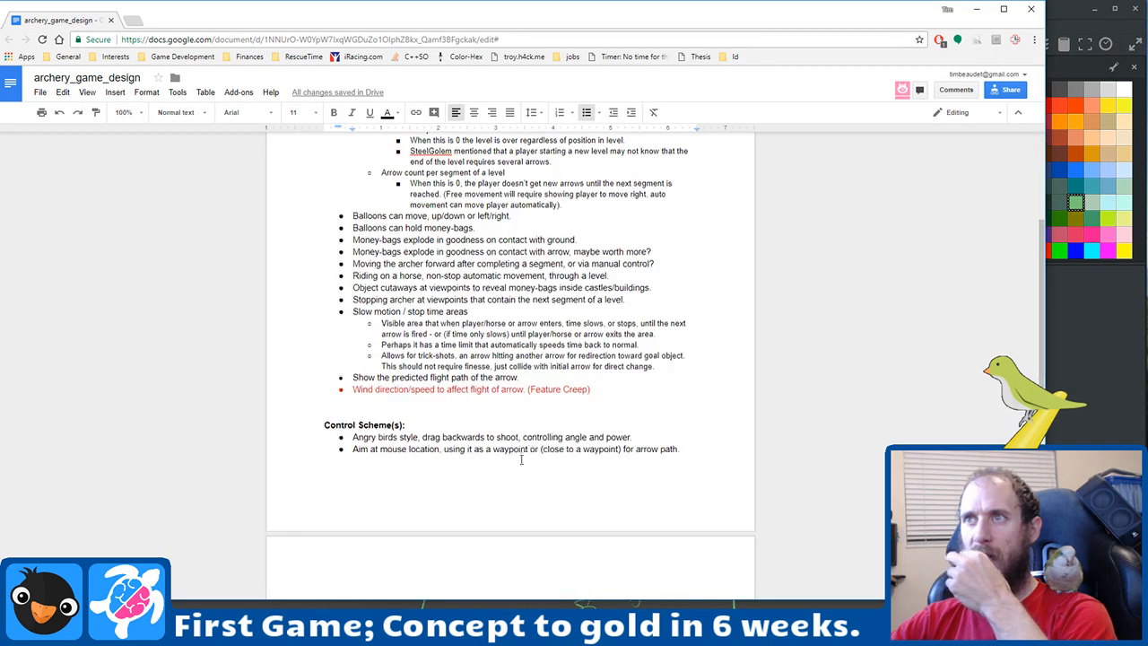
# Step: Insert a feature bullet between the predicted flight path and wind direction items, reading "Show/Hide Mouse"
pyautogui.click(671, 398)
pyautogui.press('Return')
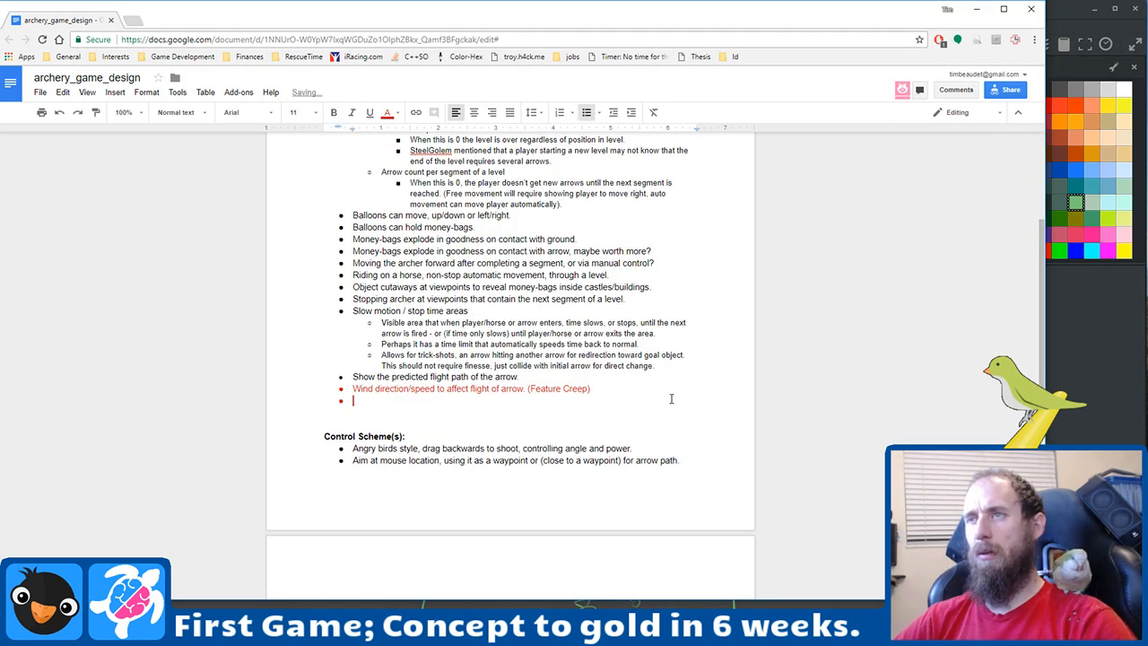
pyautogui.press('BackSpace')
pyautogui.press('Up')
pyautogui.press('Return')
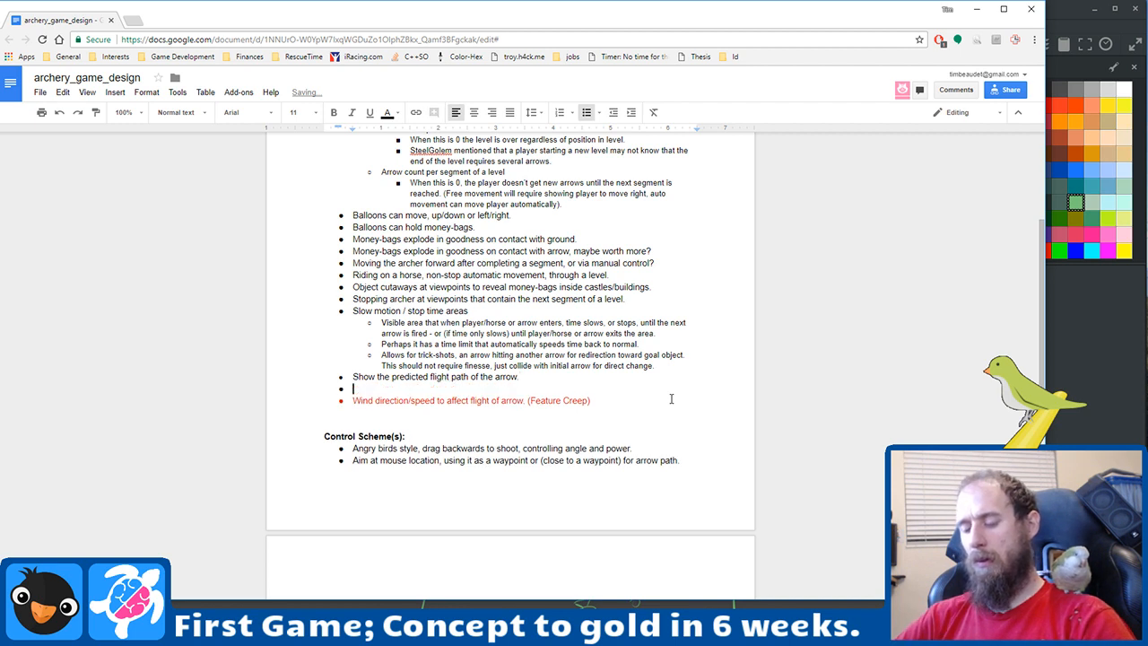
pyautogui.write('Mouse')
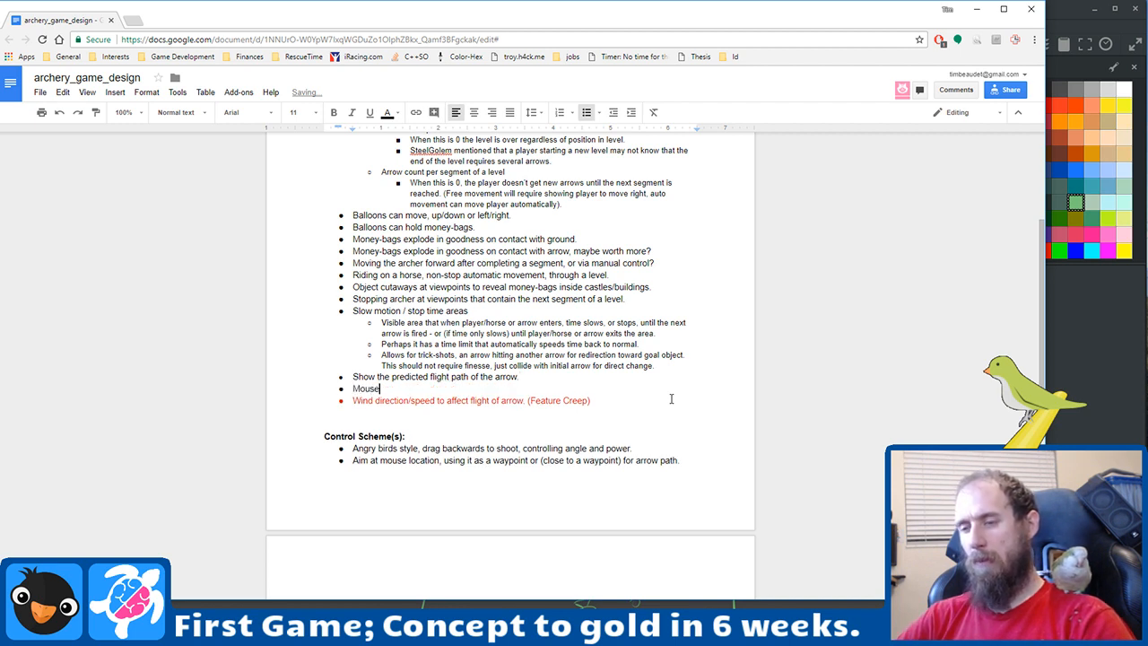
pyautogui.press('Home')
pyautogui.write('SH')
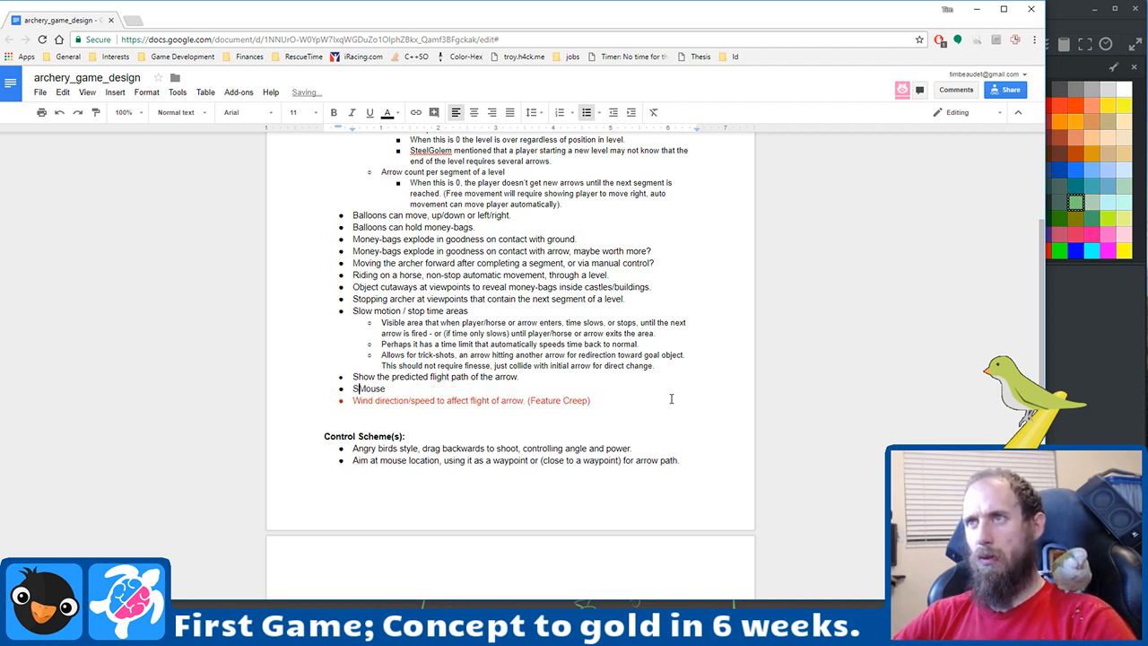
pyautogui.press('BackSpace')
pyautogui.write('how/Hid')
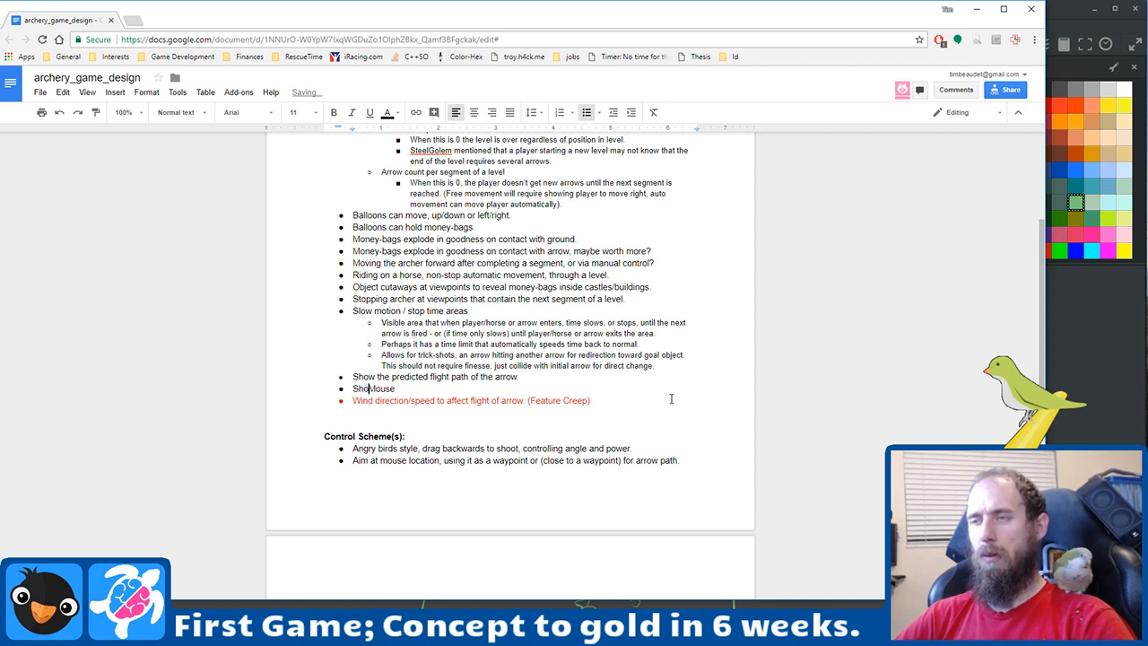
pyautogui.write('e')
pyautogui.press('End')
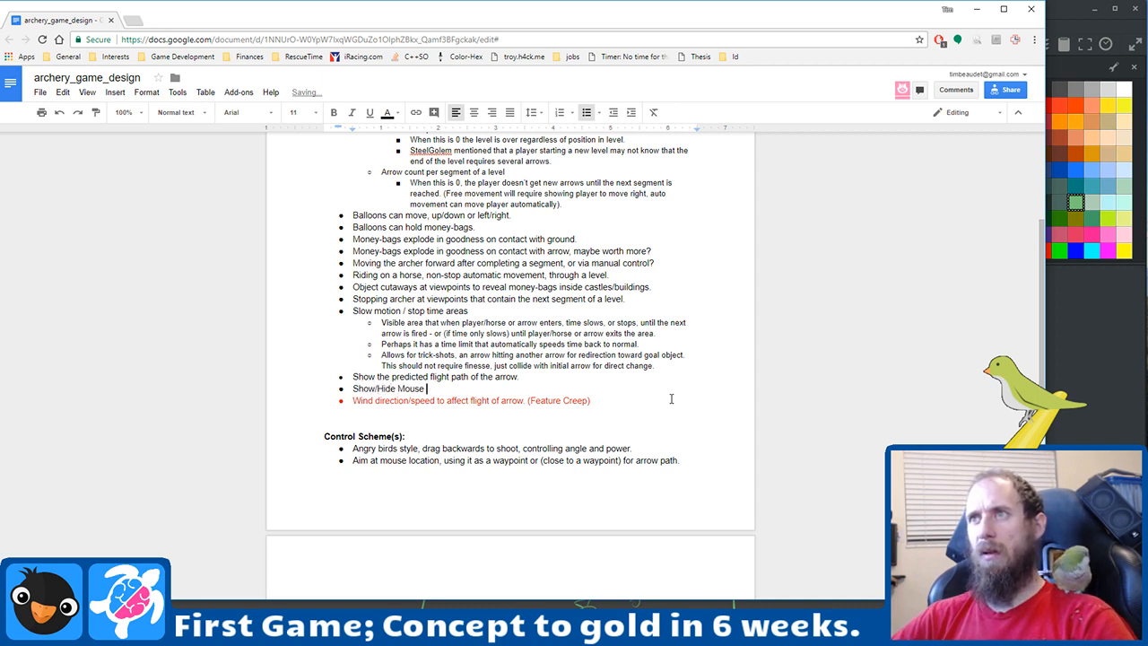
# Step: Complete the mouse bullet with "and replace with reticule instead." and start an empty bullet below it
pyautogui.write('and replace')
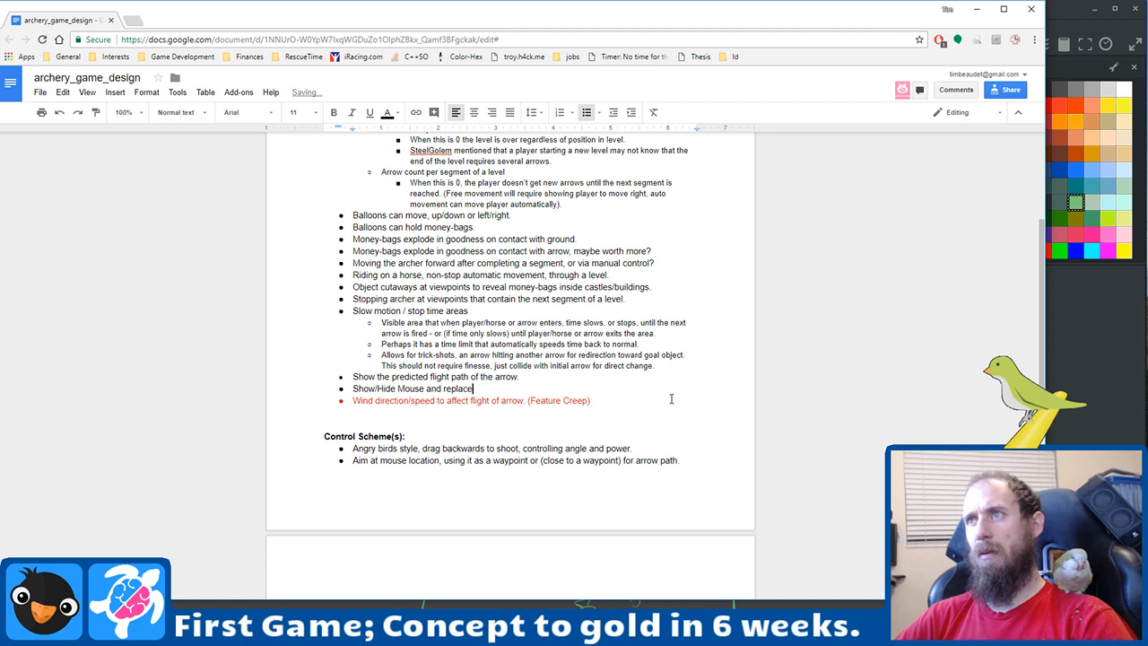
pyautogui.write(' with retic')
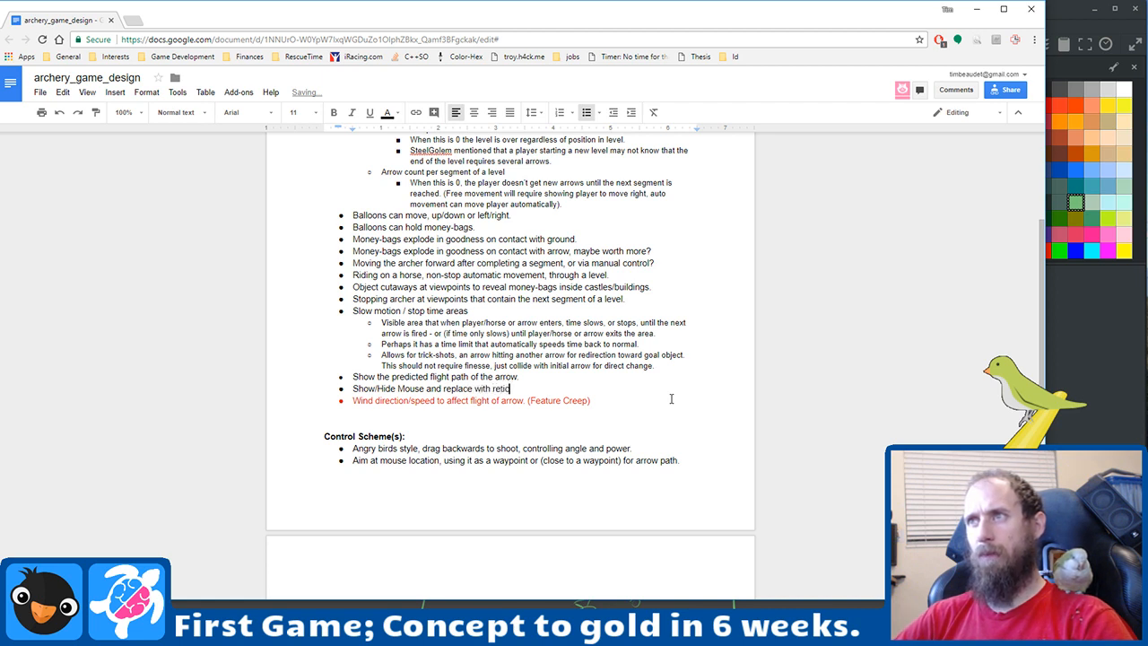
pyautogui.write('ule ')
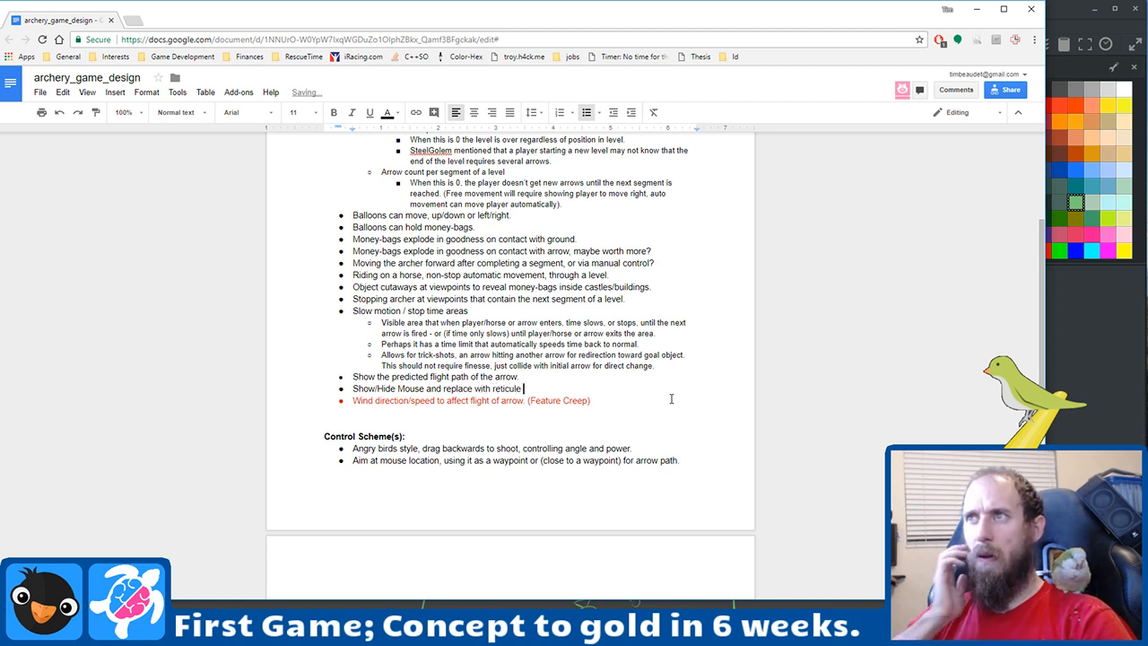
pyautogui.write('ind')
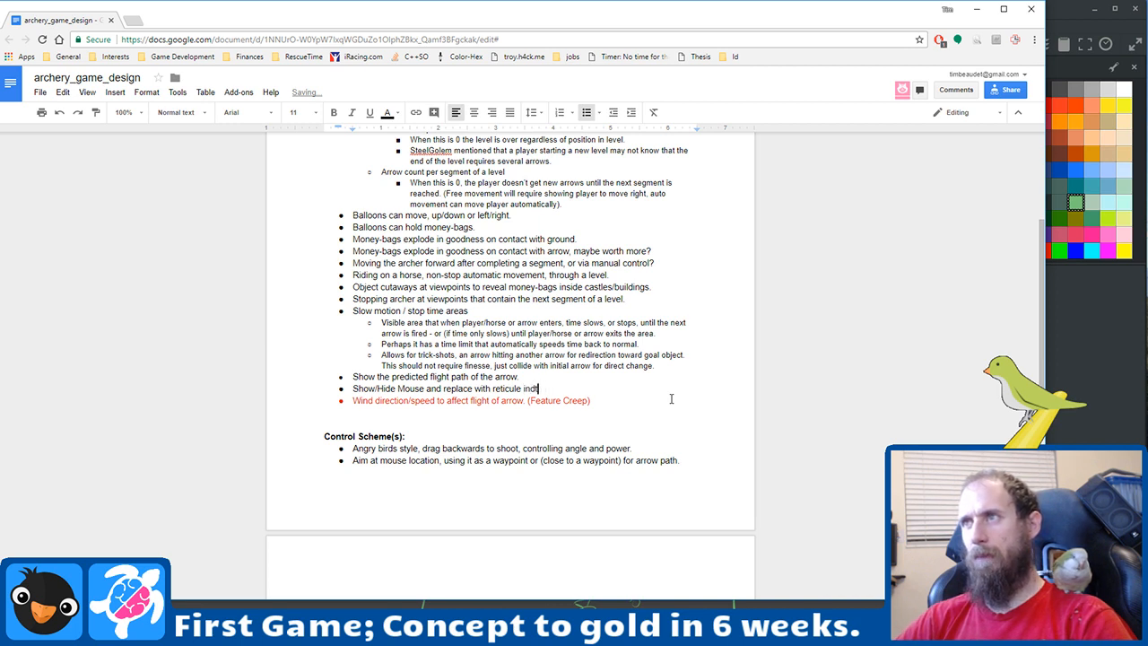
pyautogui.press('BackSpace')
pyautogui.write('stead')
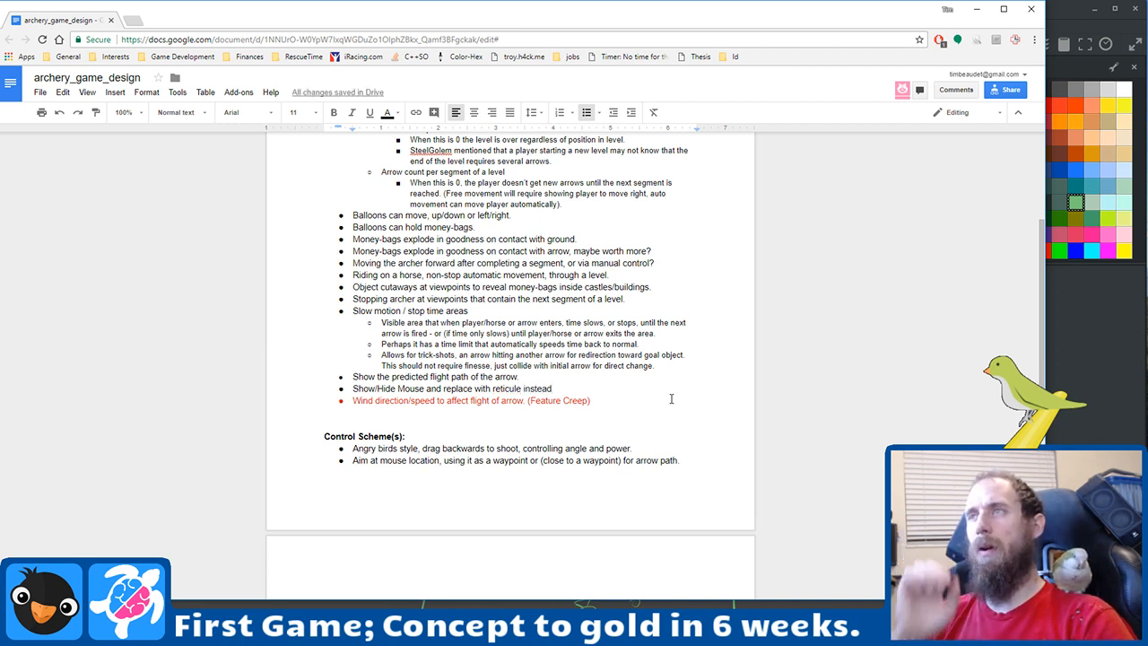
pyautogui.write('.')
pyautogui.press('Return')
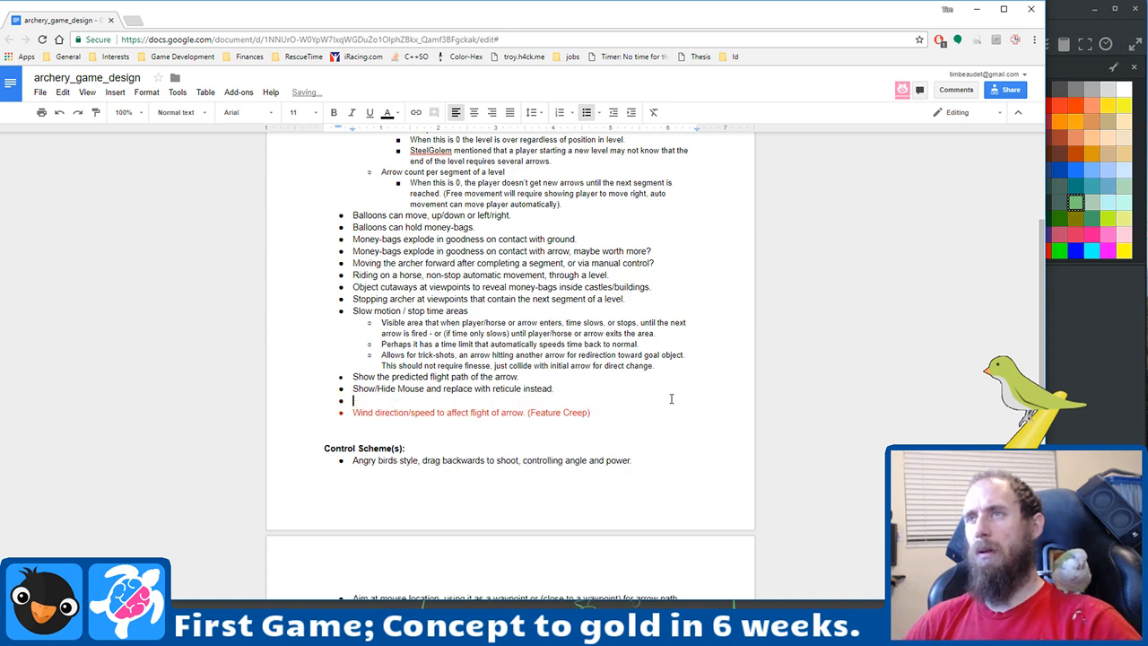
# Step: Switch to MyPaint and draw a thick green frame in the empty canvas area above the waypoint aiming sketch
pyautogui.click(1079, 410)
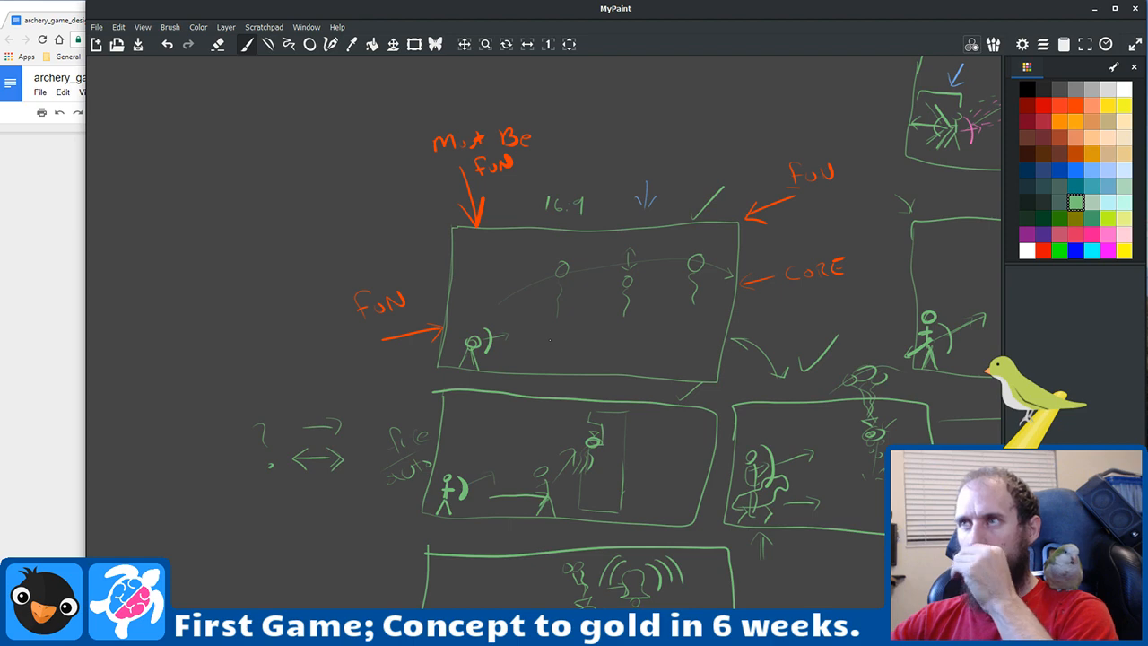
pyautogui.moveTo(706, 358); pyautogui.dragTo(330, 477)
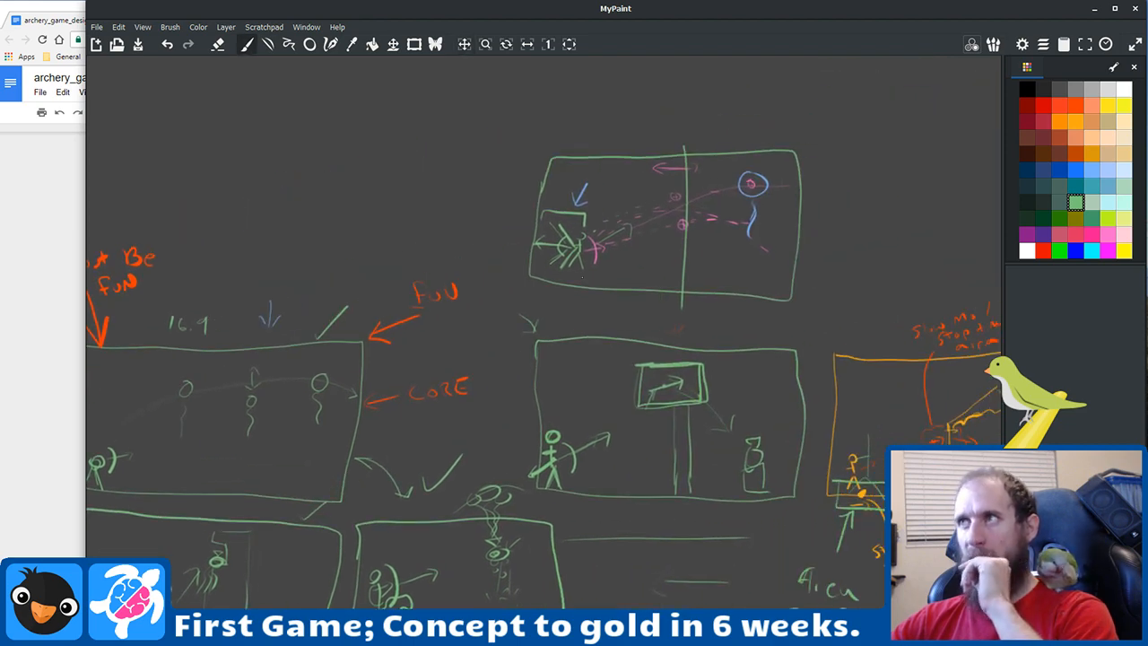
pyautogui.moveTo(628, 261)
pyautogui.mouseDown()
pyautogui.moveTo(448, 494)
pyautogui.moveTo(412, 512)
pyautogui.mouseUp()
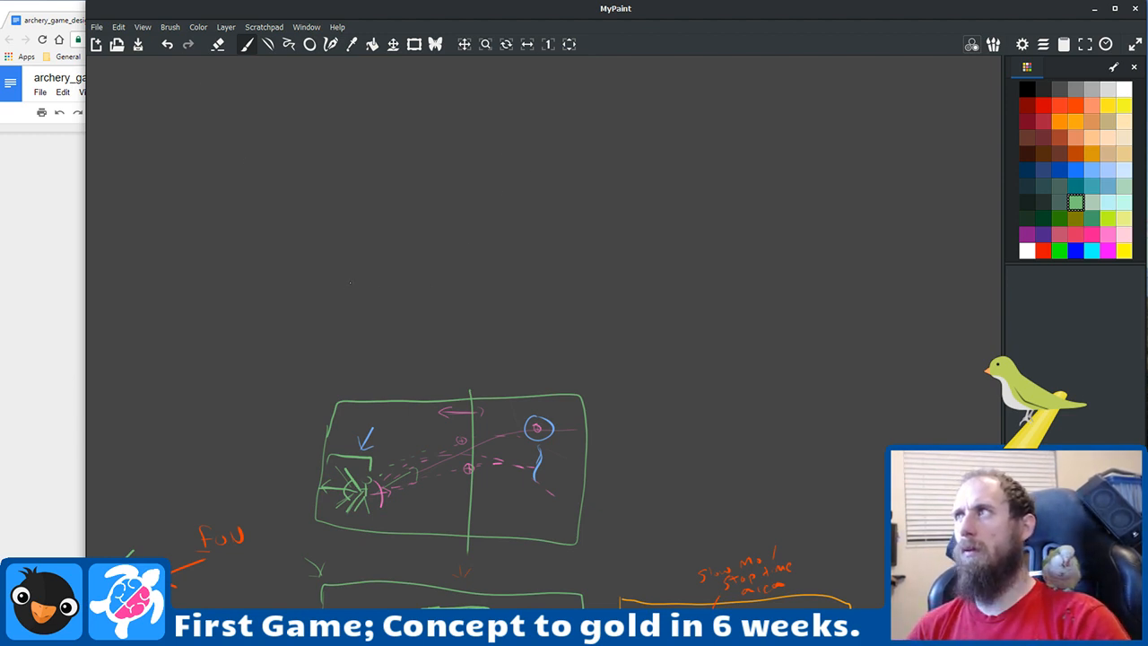
pyautogui.moveTo(340, 274)
pyautogui.mouseDown()
pyautogui.moveTo(333, 368)
pyautogui.moveTo(554, 374)
pyautogui.moveTo(621, 285)
pyautogui.moveTo(592, 213)
pyautogui.moveTo(392, 226)
pyautogui.moveTo(341, 234)
pyautogui.moveTo(341, 245)
pyautogui.mouseUp()
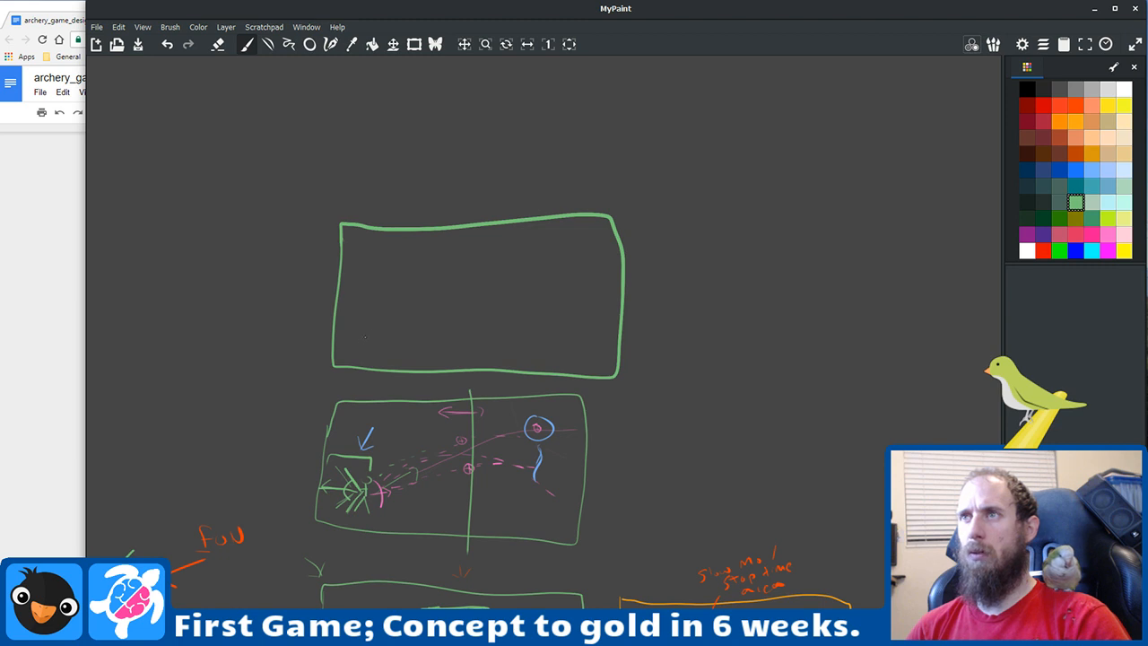
# Step: Sketch a simple archer with a bow in the new frame's lower-left corner and an arrow pointing up to the right
pyautogui.moveTo(370, 325); pyautogui.dragTo(387, 360)
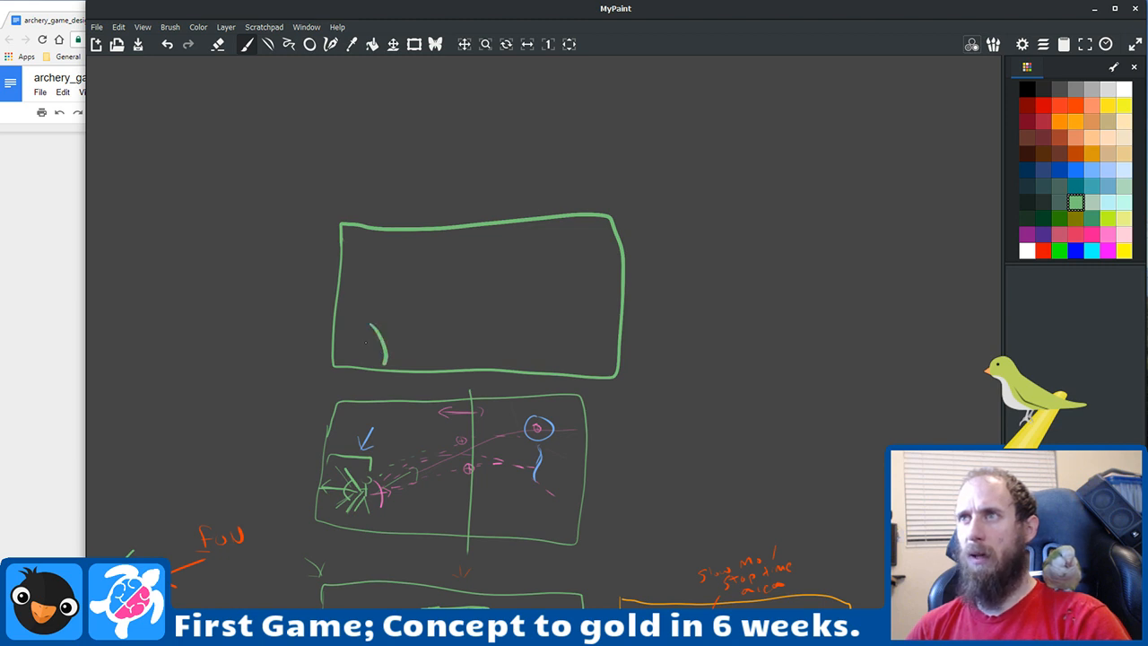
pyautogui.hotkey('ctrl', 'z')
pyautogui.moveTo(362, 322)
pyautogui.mouseDown()
pyautogui.moveTo(380, 362)
pyautogui.moveTo(334, 339)
pyautogui.moveTo(353, 370)
pyautogui.moveTo(416, 325)
pyautogui.moveTo(415, 336)
pyautogui.mouseUp()
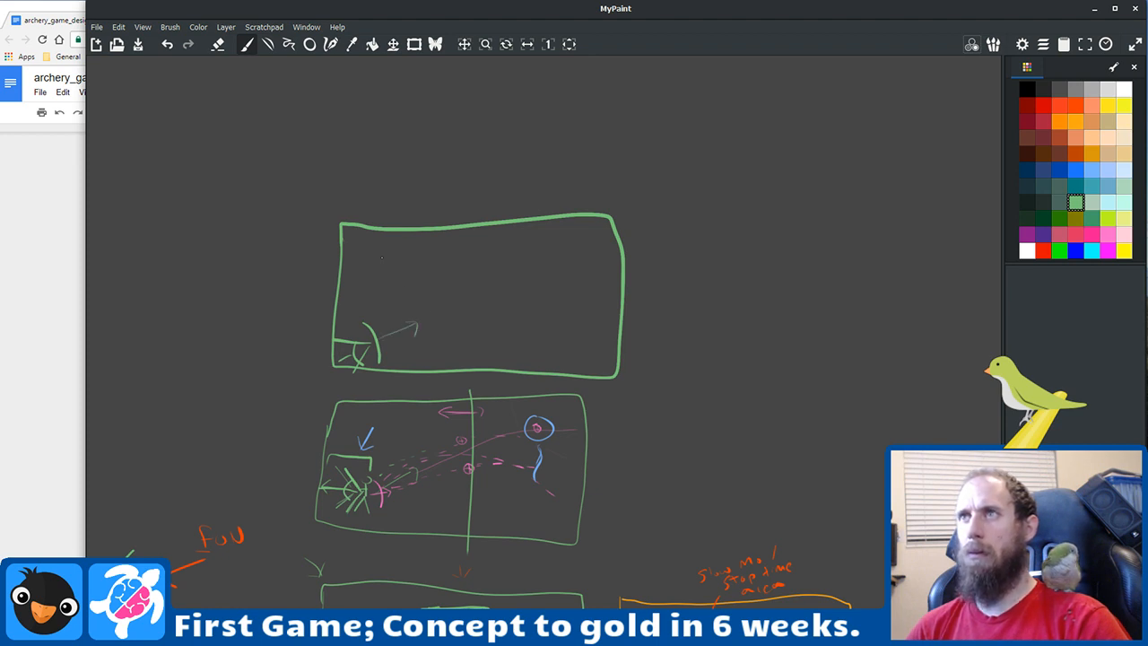
# Step: Write an angle symbol followed by "and power" inside the new frame and title it "Angry Birds like" above
pyautogui.moveTo(381, 270); pyautogui.dragTo(576, 254)
pyautogui.moveTo(395, 208)
pyautogui.mouseDown()
pyautogui.moveTo(400, 184)
pyautogui.moveTo(411, 206)
pyautogui.mouseUp()
pyautogui.moveTo(395, 199)
pyautogui.mouseDown()
pyautogui.moveTo(442, 202)
pyautogui.moveTo(440, 222)
pyautogui.moveTo(463, 192)
pyautogui.moveTo(470, 208)
pyautogui.moveTo(490, 183)
pyautogui.moveTo(540, 192)
pyautogui.mouseUp()
pyautogui.moveTo(544, 196)
pyautogui.mouseDown()
pyautogui.moveTo(545, 179)
pyautogui.moveTo(554, 206)
pyautogui.moveTo(605, 198)
pyautogui.mouseUp()
pyautogui.moveTo(614, 191)
pyautogui.mouseDown()
pyautogui.moveTo(613, 203)
pyautogui.moveTo(631, 203)
pyautogui.mouseUp()
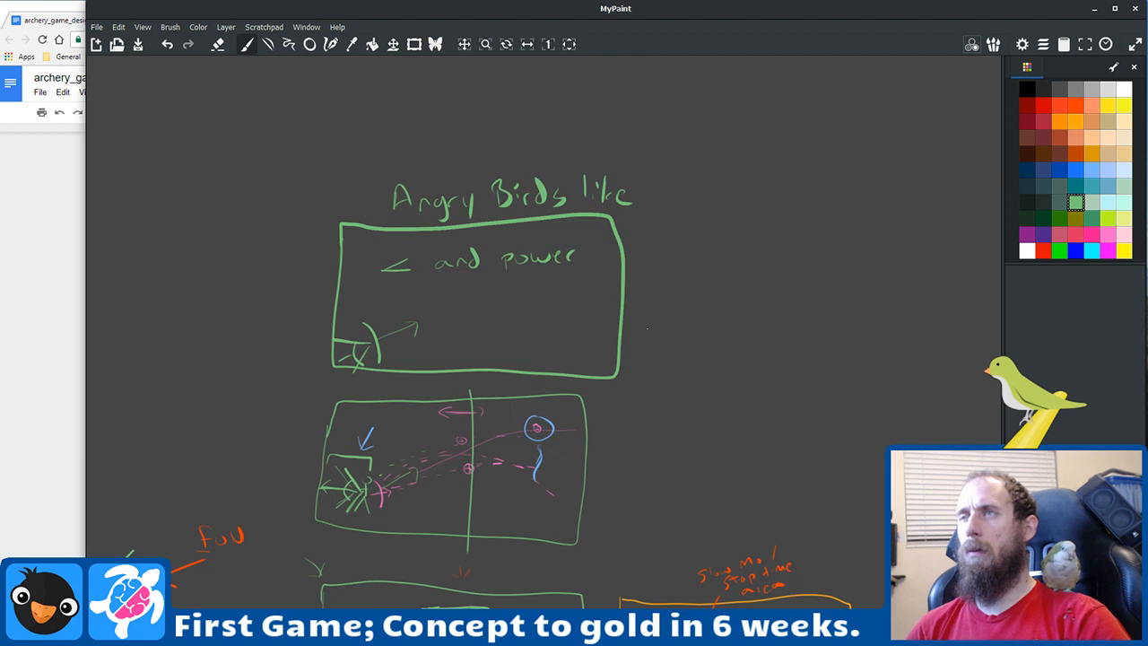
# Step: Draw an empty second green frame to the right of the "Angry Birds like" frame
pyautogui.moveTo(659, 316)
pyautogui.mouseDown()
pyautogui.moveTo(464, 322)
pyautogui.moveTo(456, 276)
pyautogui.mouseUp()
pyautogui.moveTo(461, 235)
pyautogui.mouseDown()
pyautogui.moveTo(469, 371)
pyautogui.moveTo(543, 379)
pyautogui.moveTo(700, 363)
pyautogui.moveTo(706, 269)
pyautogui.moveTo(651, 235)
pyautogui.moveTo(484, 241)
pyautogui.moveTo(467, 370)
pyautogui.moveTo(628, 376)
pyautogui.moveTo(724, 302)
pyautogui.moveTo(694, 224)
pyautogui.moveTo(467, 247)
pyautogui.mouseUp()
pyautogui.hotkey('ctrl', 'z')
pyautogui.hotkey('ctrl', 'z')
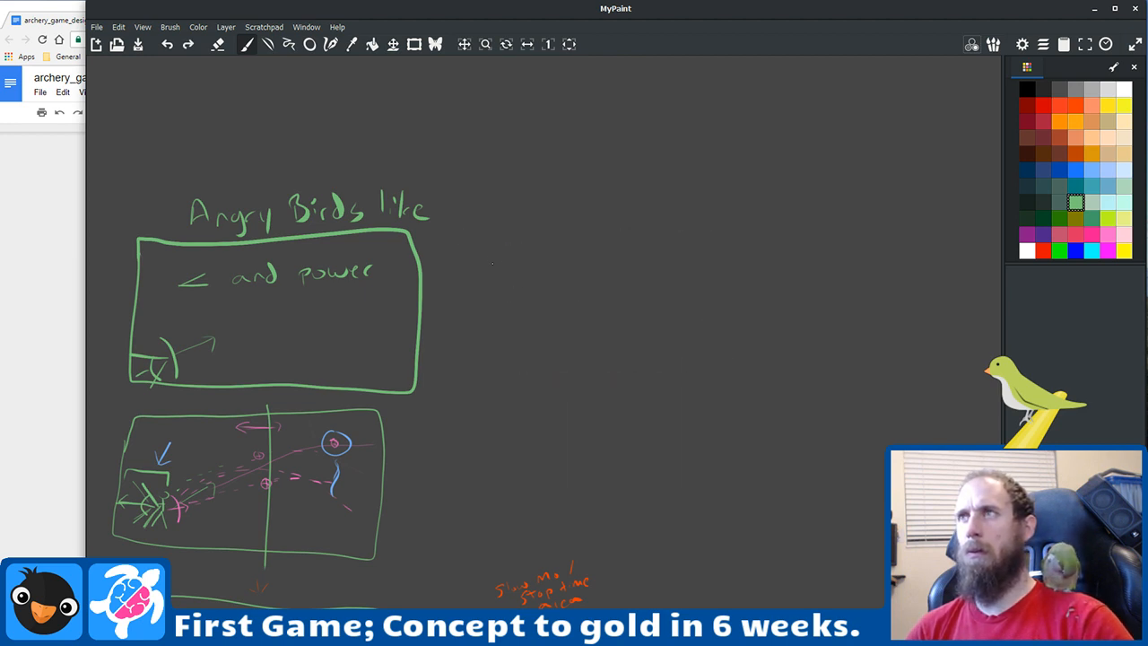
pyautogui.moveTo(483, 301)
pyautogui.mouseDown()
pyautogui.moveTo(512, 383)
pyautogui.moveTo(740, 389)
pyautogui.moveTo(757, 349)
pyautogui.moveTo(754, 233)
pyautogui.moveTo(473, 254)
pyautogui.mouseUp()
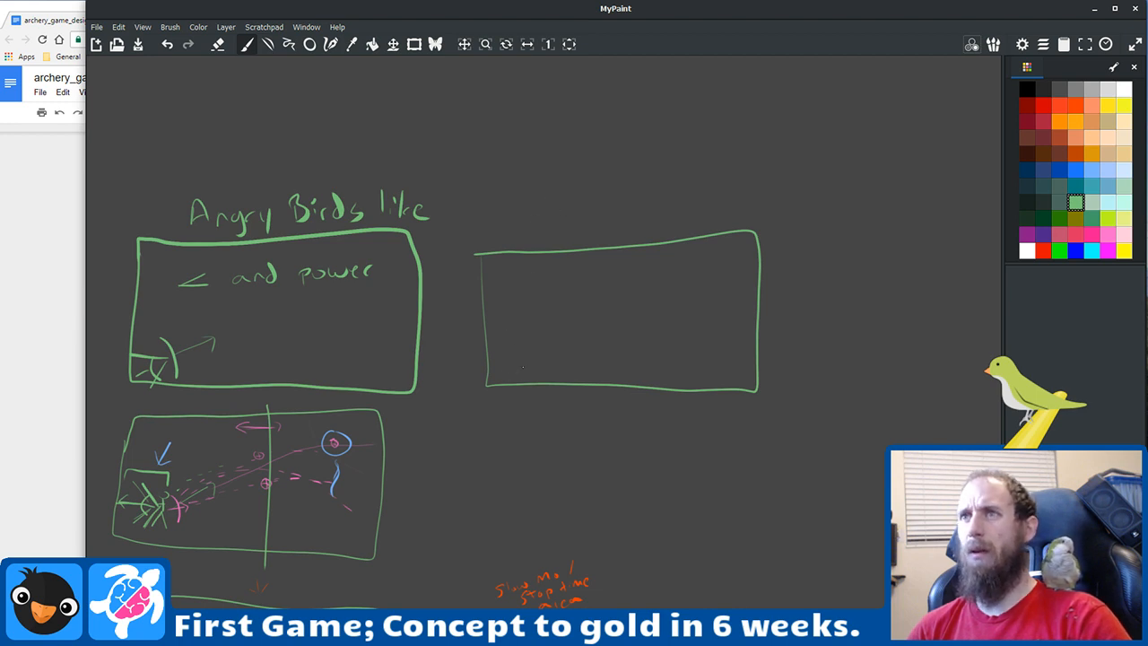
# Step: Sketch an archer with a bow and a dashed line to a crosshair in the second green frame, titled "Hold mouse, fire on release"
pyautogui.moveTo(516, 357)
pyautogui.mouseDown()
pyautogui.moveTo(513, 373)
pyautogui.moveTo(515, 332)
pyautogui.moveTo(549, 372)
pyautogui.mouseUp()
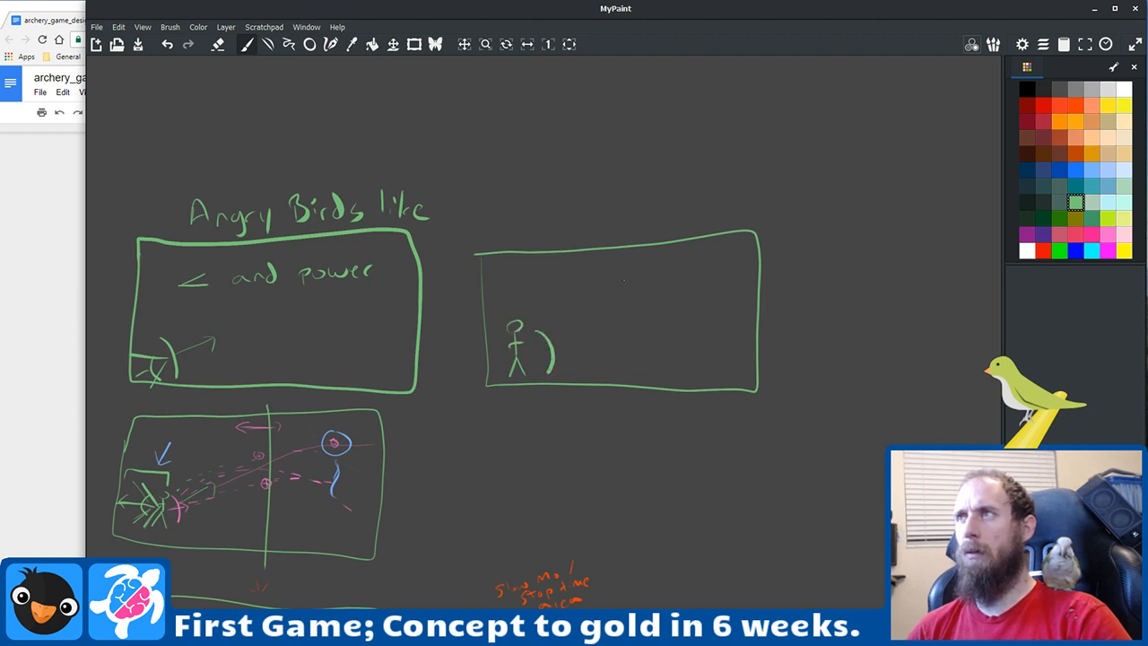
pyautogui.moveTo(648, 289); pyautogui.dragTo(648, 301)
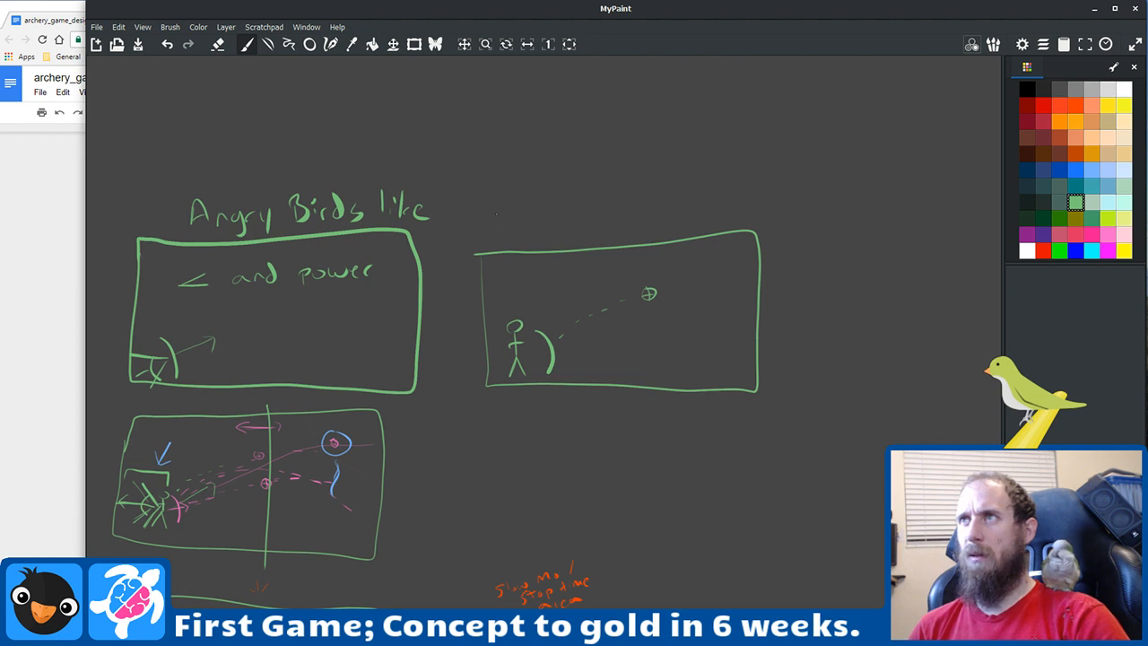
pyautogui.moveTo(497, 209)
pyautogui.mouseDown()
pyautogui.moveTo(498, 223)
pyautogui.moveTo(528, 223)
pyautogui.mouseUp()
pyautogui.moveTo(543, 215)
pyautogui.mouseDown()
pyautogui.moveTo(576, 206)
pyautogui.moveTo(585, 217)
pyautogui.mouseUp()
pyautogui.moveTo(590, 211)
pyautogui.mouseDown()
pyautogui.moveTo(657, 217)
pyautogui.moveTo(671, 203)
pyautogui.moveTo(760, 205)
pyautogui.mouseUp()
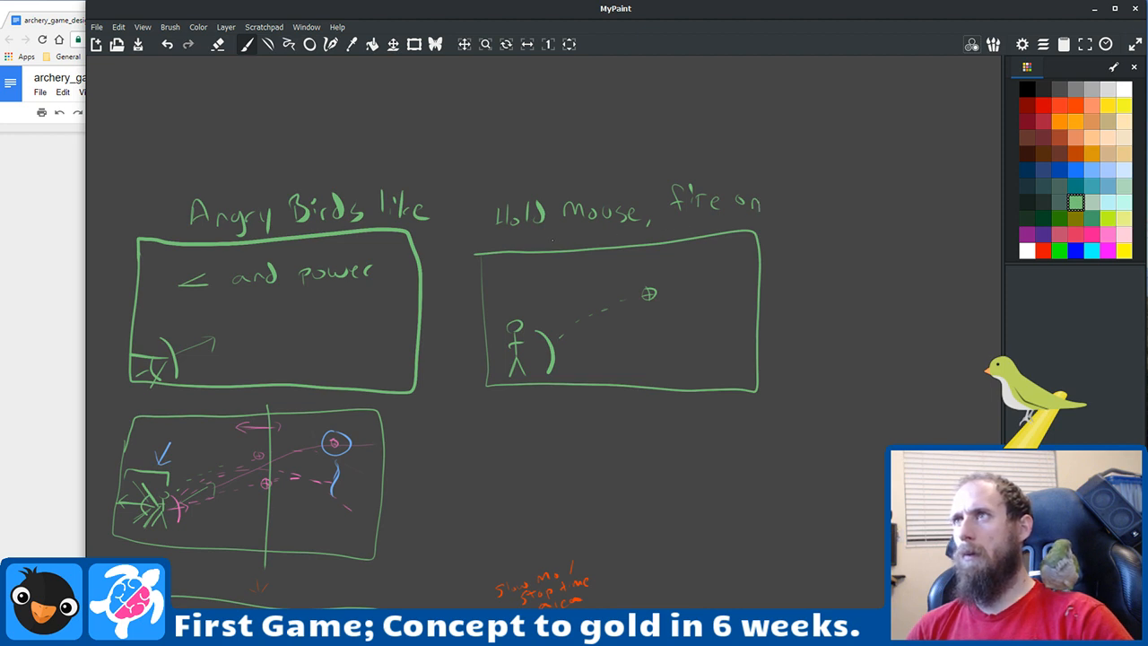
pyautogui.moveTo(678, 222)
pyautogui.mouseDown()
pyautogui.moveTo(705, 232)
pyautogui.moveTo(754, 226)
pyautogui.mouseUp()
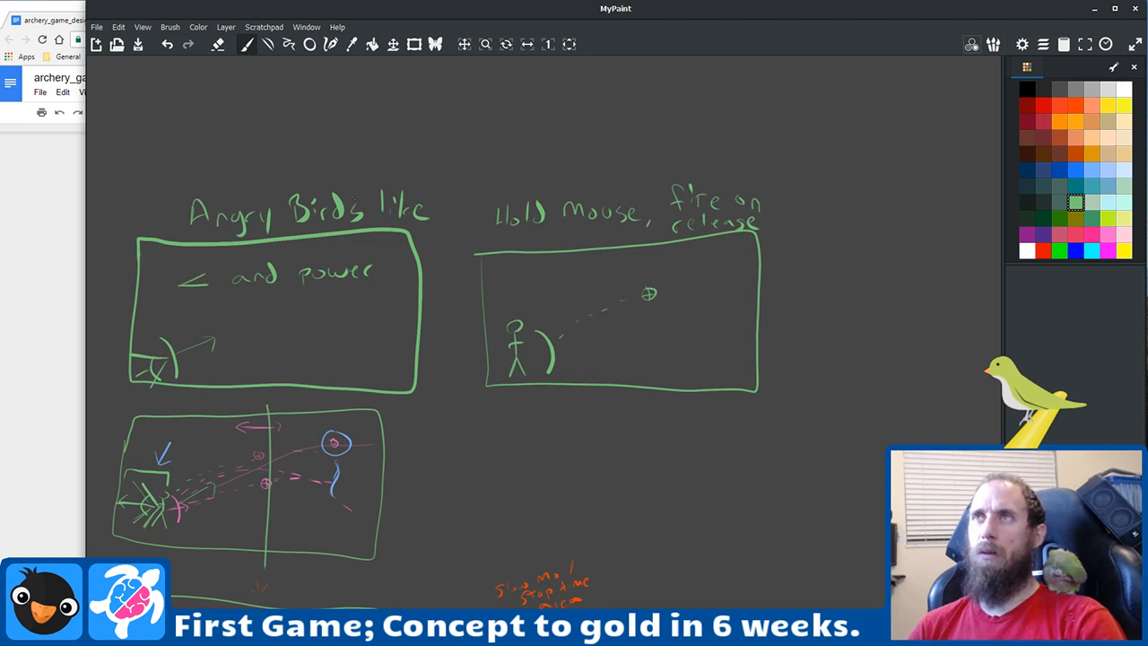
# Step: Write "CON - Need room for controls" above the "Angry Birds like" title and "CON -" above the "Hold mouse, fire on release" title
pyautogui.moveTo(291, 125)
pyautogui.mouseDown()
pyautogui.moveTo(290, 136)
pyautogui.moveTo(342, 124)
pyautogui.mouseUp()
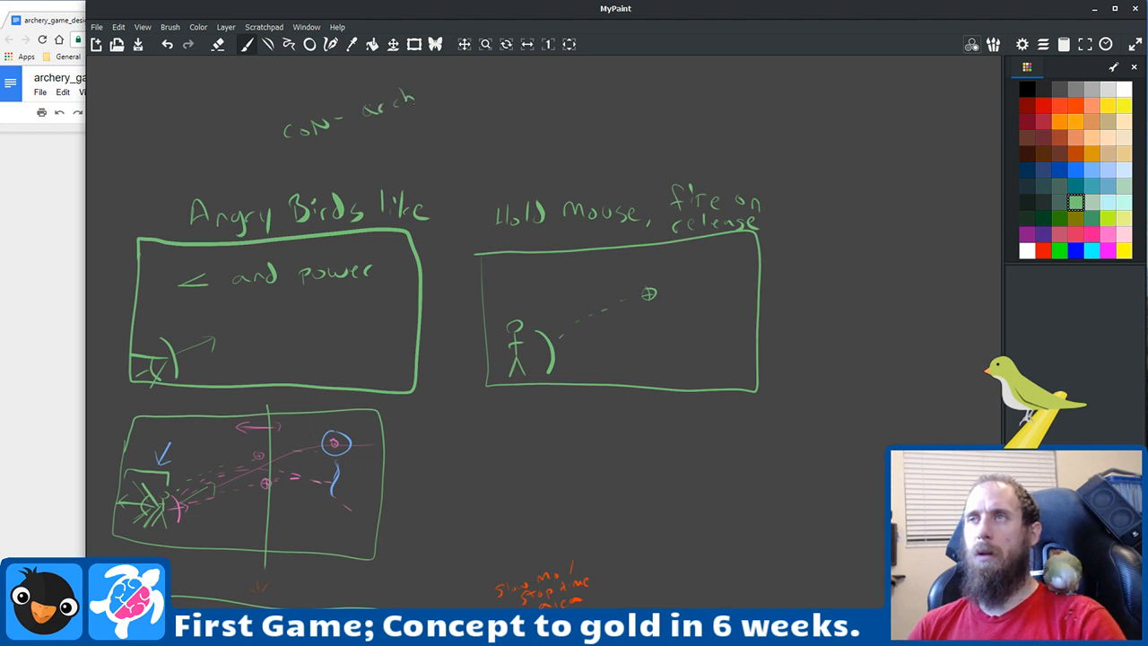
pyautogui.hotkey('ctrl', 'z')
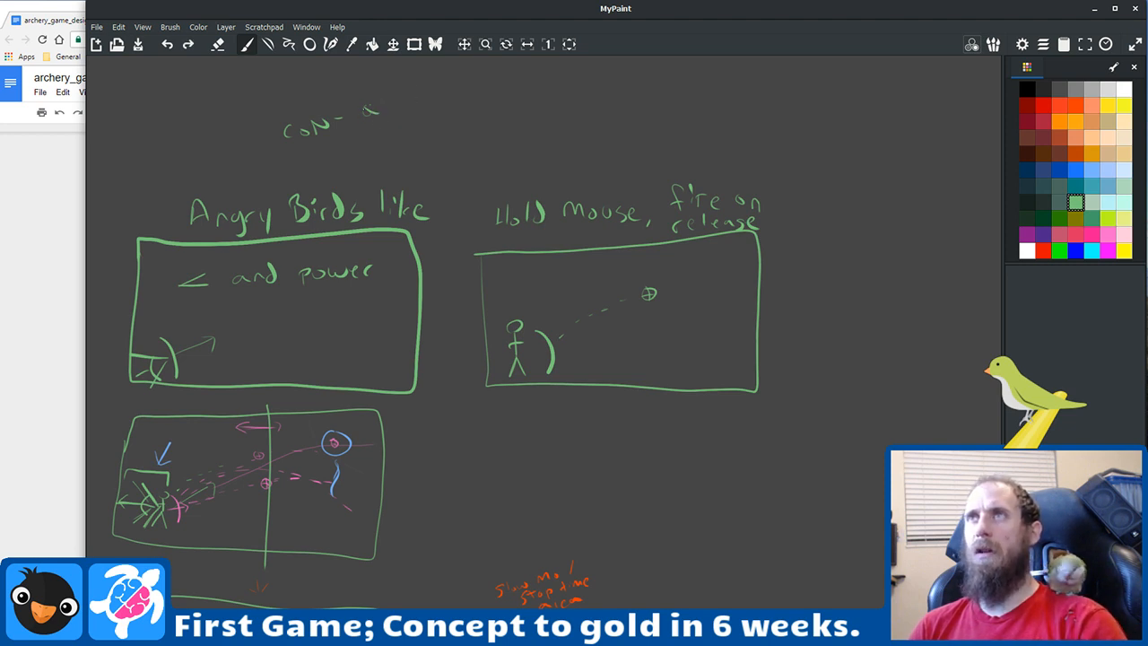
pyautogui.moveTo(364, 118); pyautogui.dragTo(424, 97)
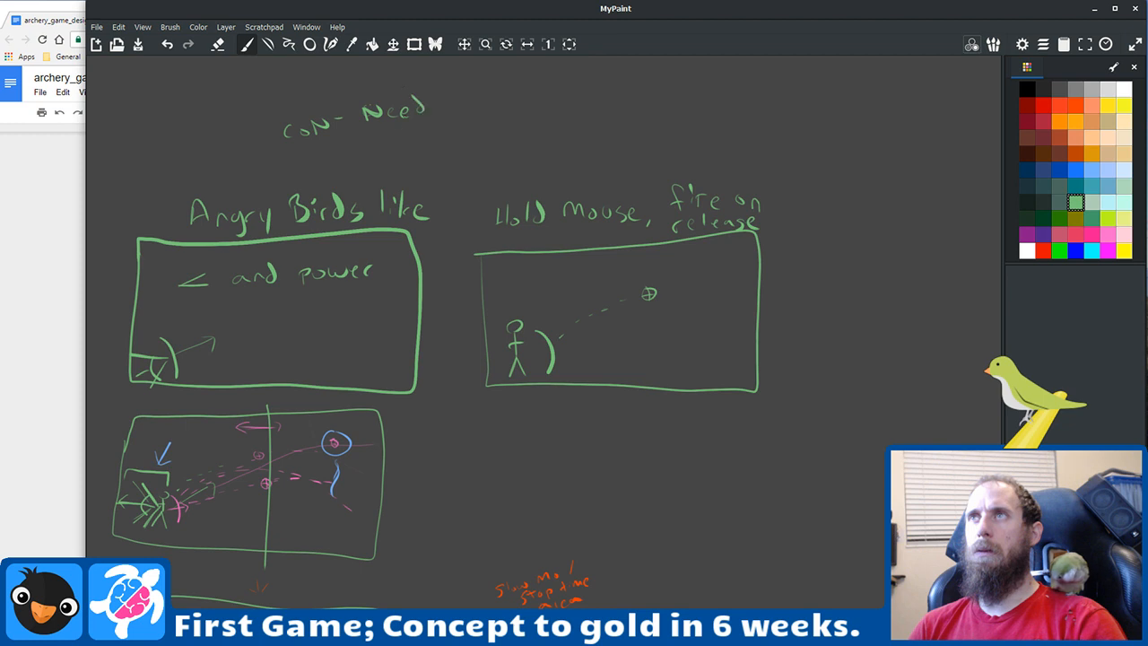
pyautogui.moveTo(364, 132)
pyautogui.mouseDown()
pyautogui.moveTo(358, 141)
pyautogui.moveTo(377, 140)
pyautogui.mouseUp()
pyautogui.moveTo(388, 138); pyautogui.dragTo(413, 133)
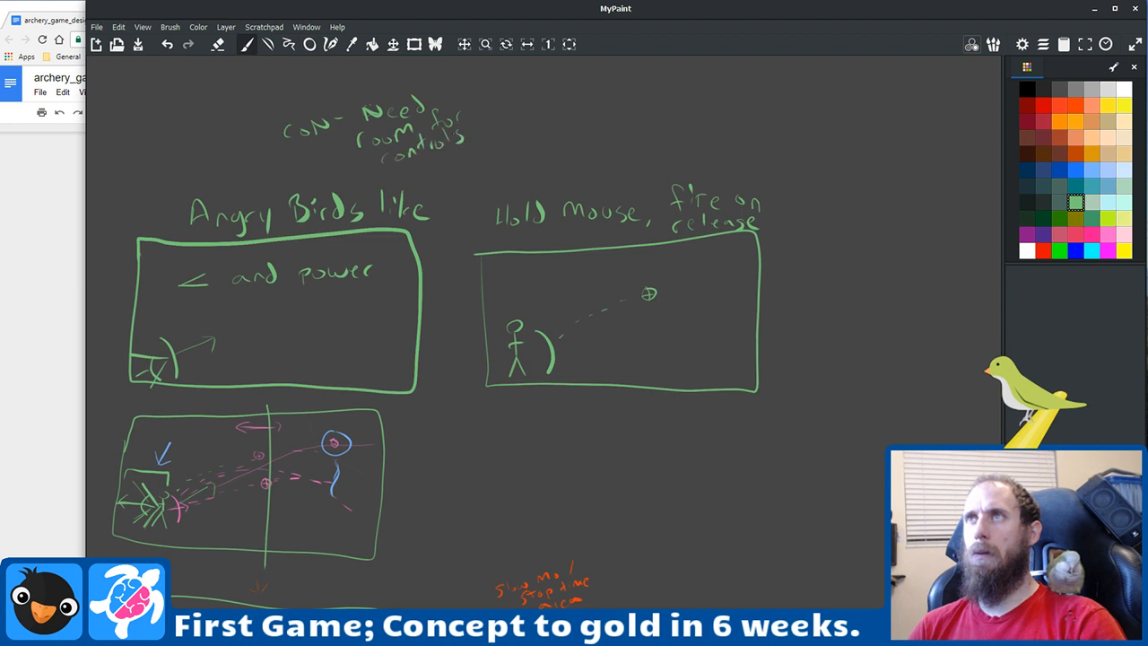
pyautogui.moveTo(623, 118); pyautogui.dragTo(625, 117)
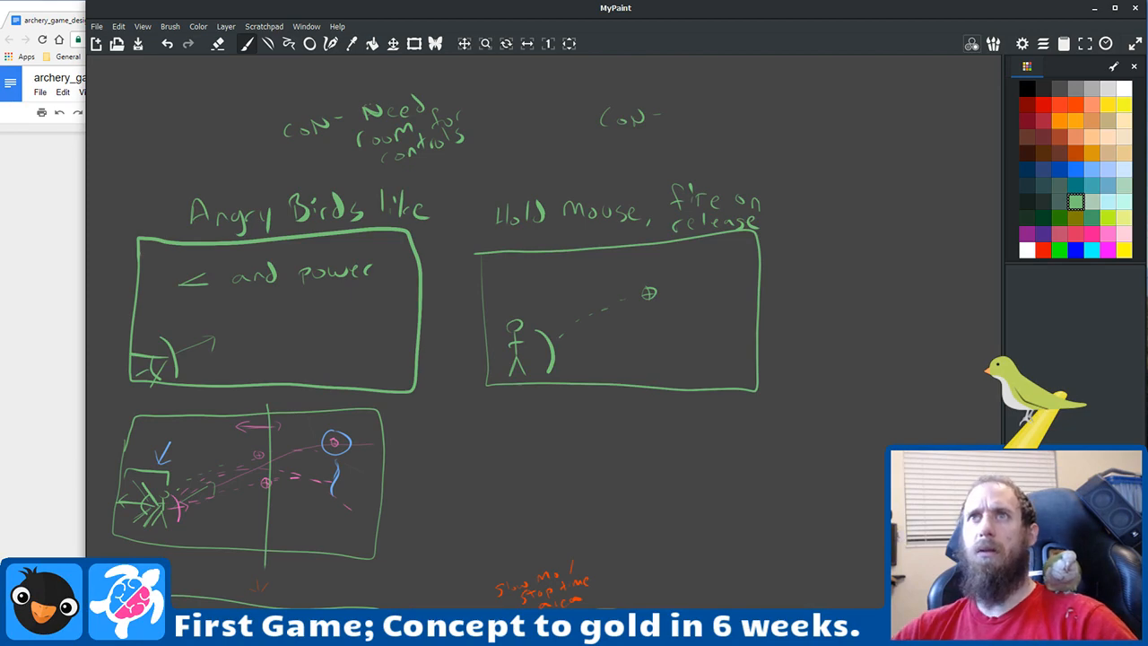
# Step: Switch to the Google Docs design document and reword the predicted flight path bullet to "Show the predicted flight path / arc the arrow will take."
pyautogui.click(12, 230)
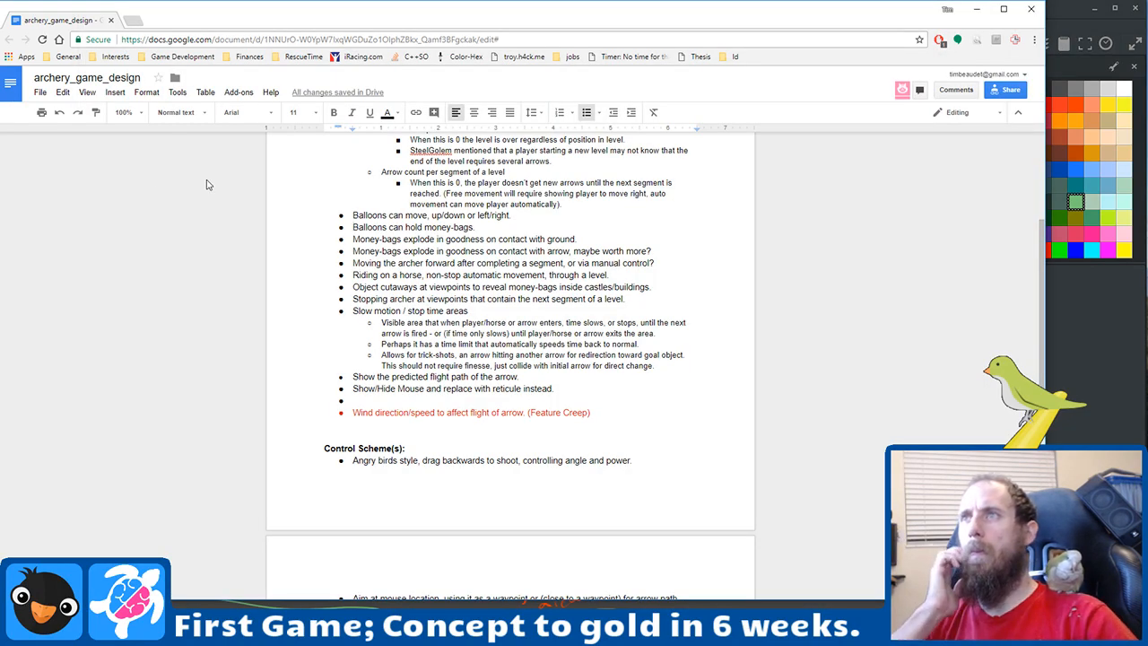
pyautogui.click(463, 378)
pyautogui.write('/ arc')
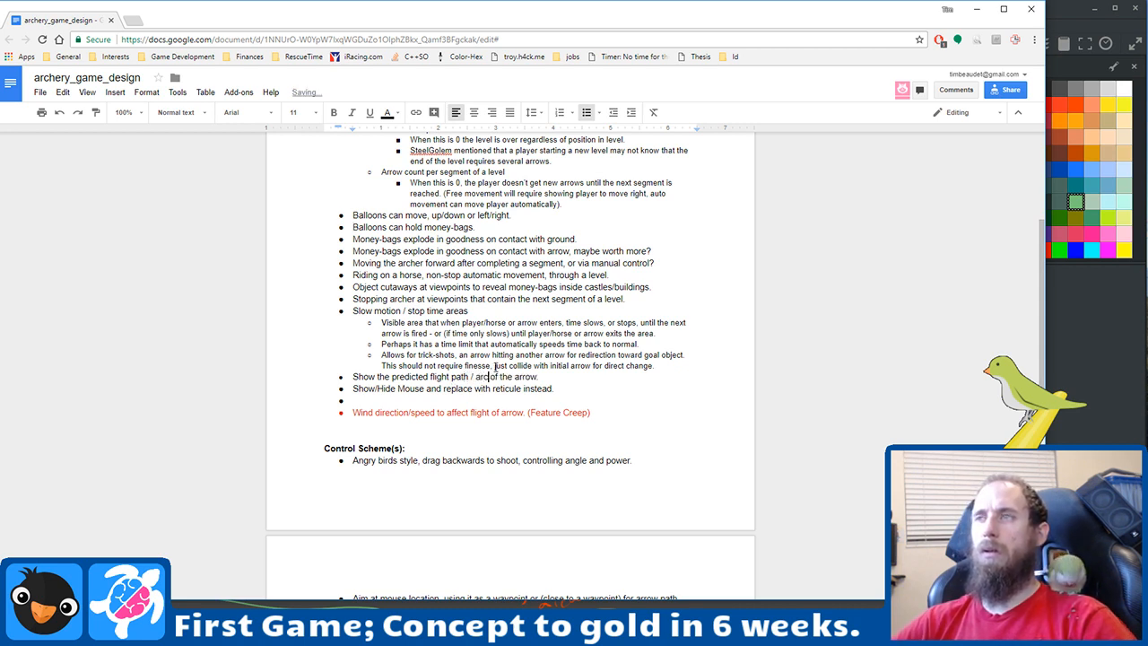
pyautogui.hotkey('ctrl', 'shift', 'Right')
pyautogui.hotkey('ctrl', 'shift', 'Right')
pyautogui.press('Delete')
pyautogui.hotkey('ctrl', 'Right')
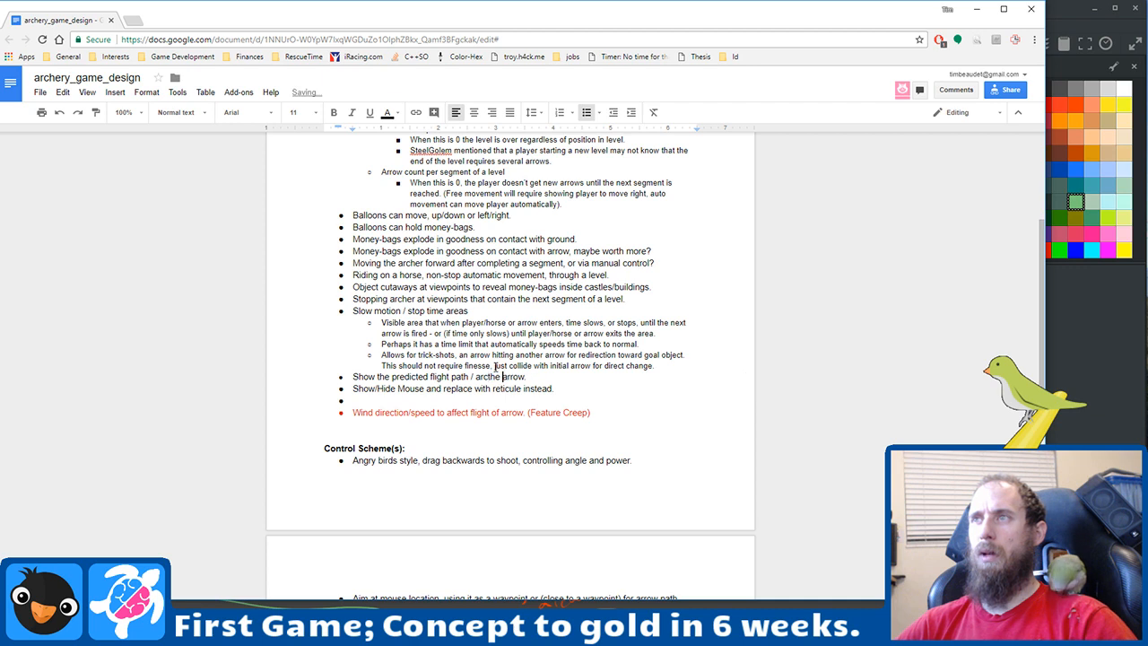
pyautogui.press('Left')
pyautogui.press('Left')
pyautogui.press('Left')
pyautogui.press('Left')
pyautogui.press('Left')
pyautogui.press('Left')
pyautogui.press('Left')
pyautogui.press('Left')
pyautogui.press('Left')
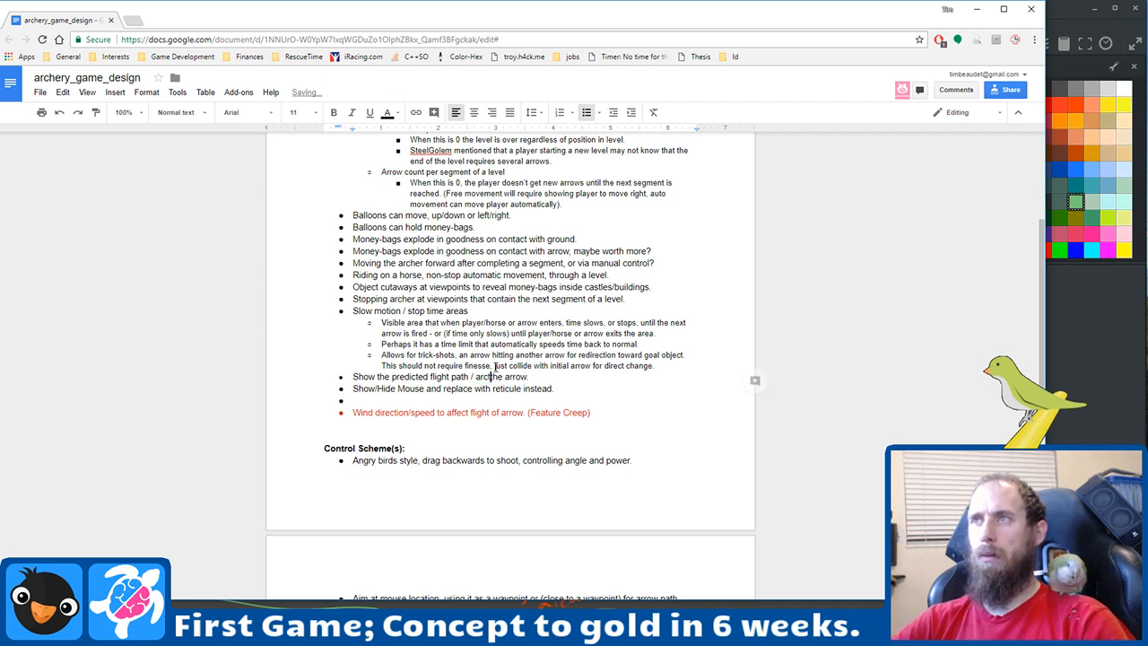
pyautogui.write('will take')
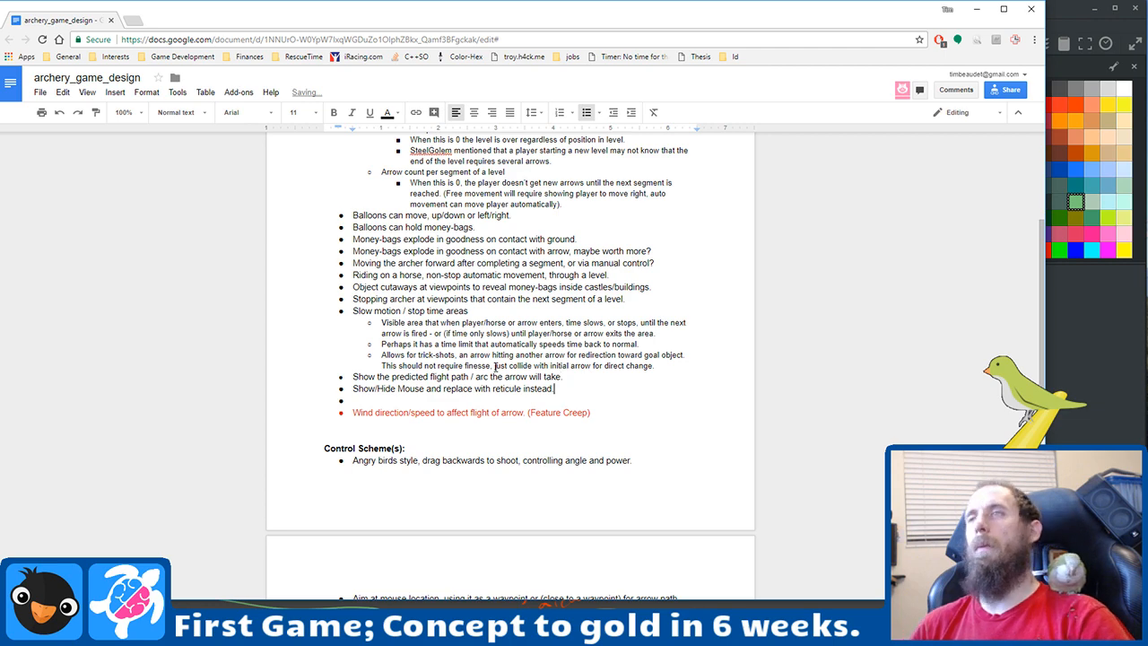
pyautogui.press('Down')
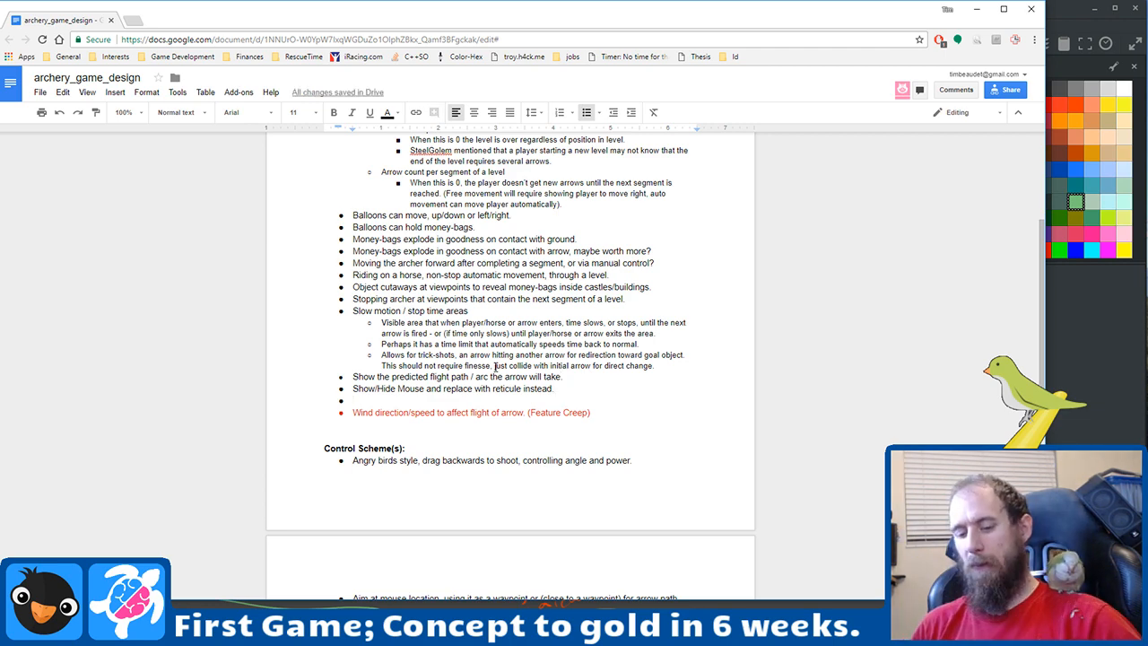
# Step: Review the aiming and level sketches in MyPaint and the Features list in the design document for missing features
pyautogui.click(1093, 414)
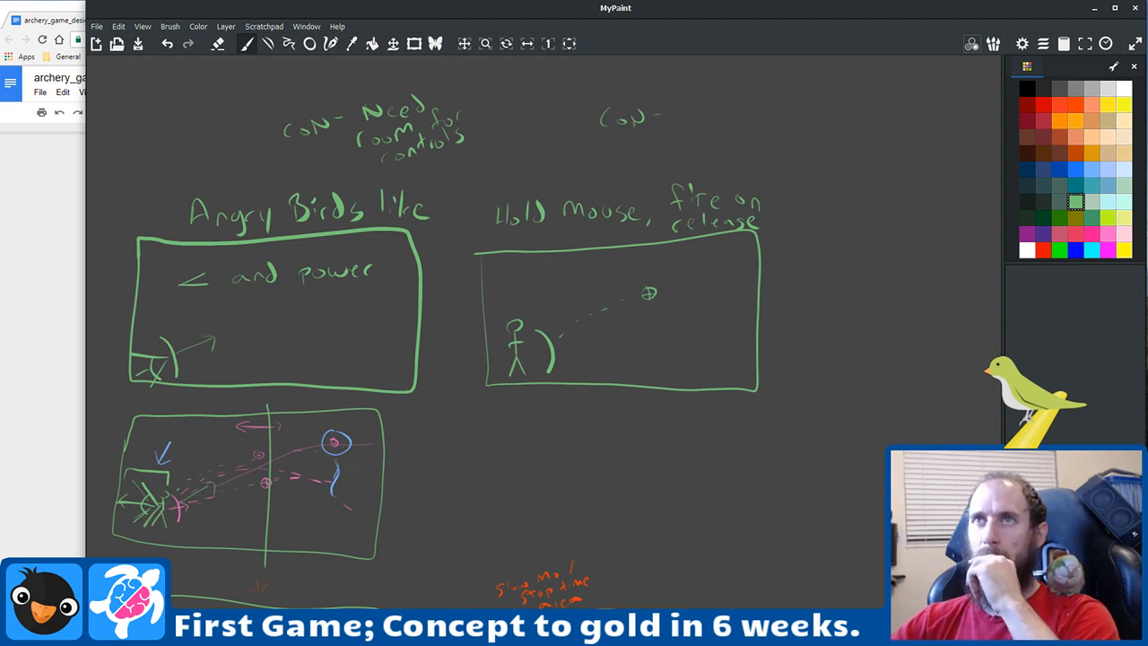
pyautogui.click(7, 327)
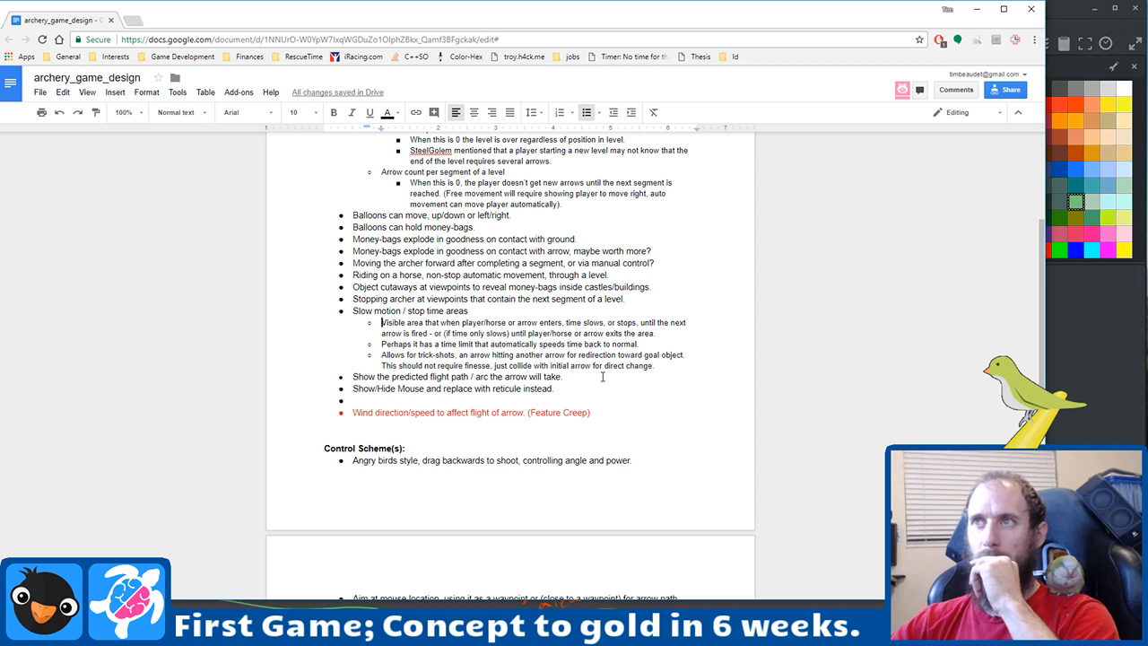
pyautogui.click(607, 399)
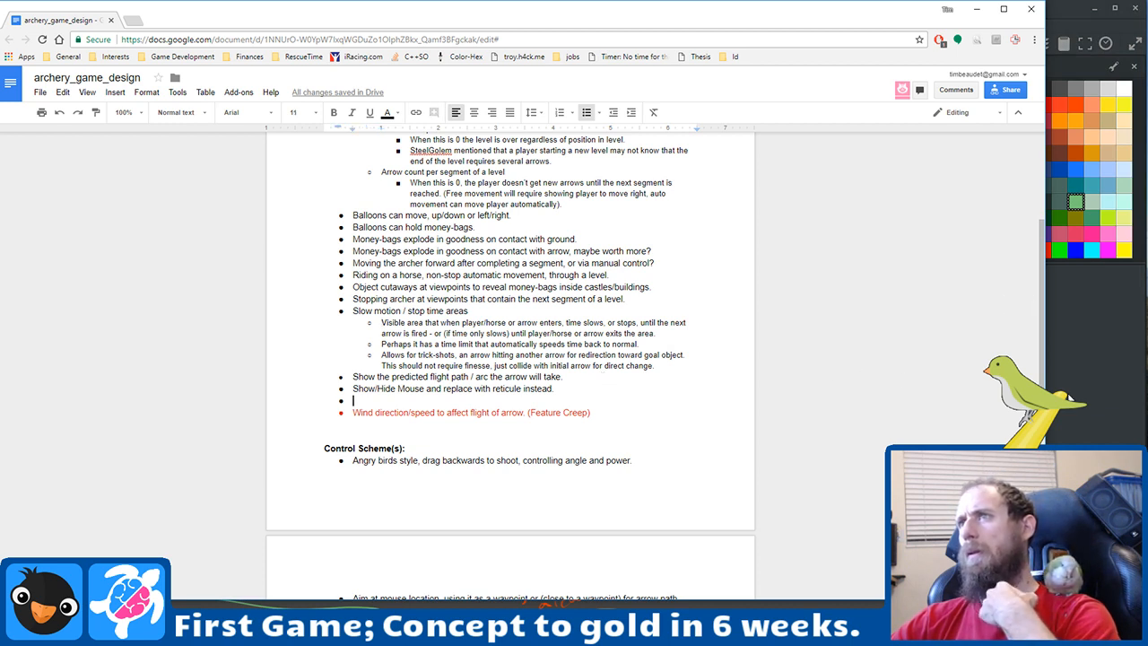
pyautogui.hotkey('alt', 'Tab')
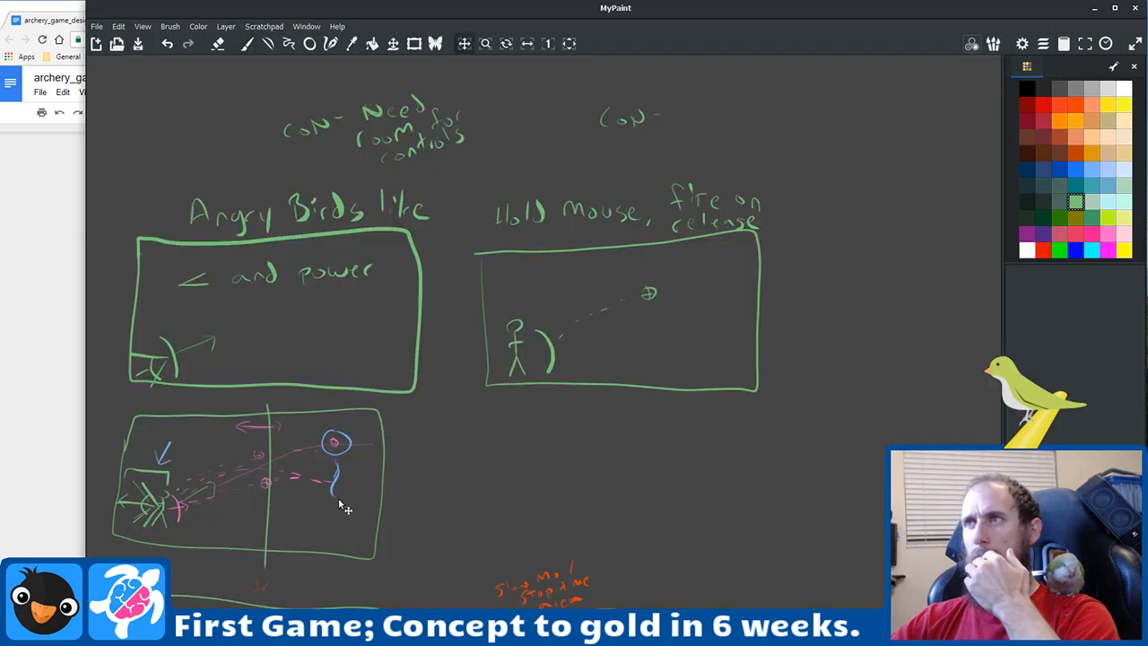
pyautogui.moveTo(342, 502); pyautogui.dragTo(516, 195)
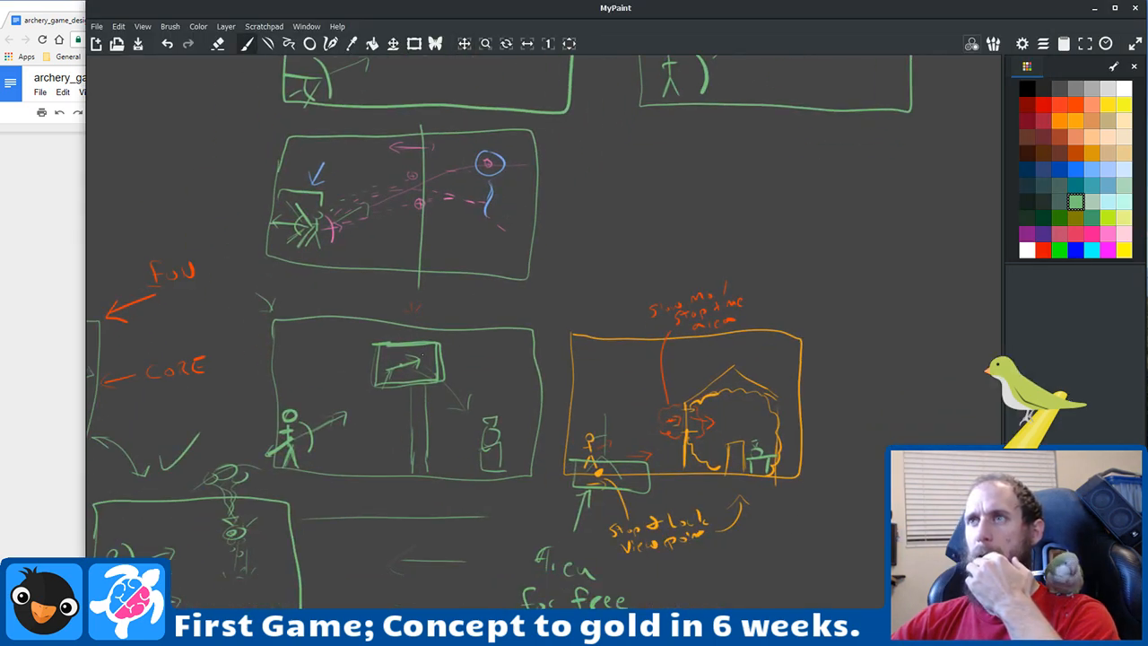
pyautogui.moveTo(421, 357); pyautogui.dragTo(713, 307)
pyautogui.click(44, 332)
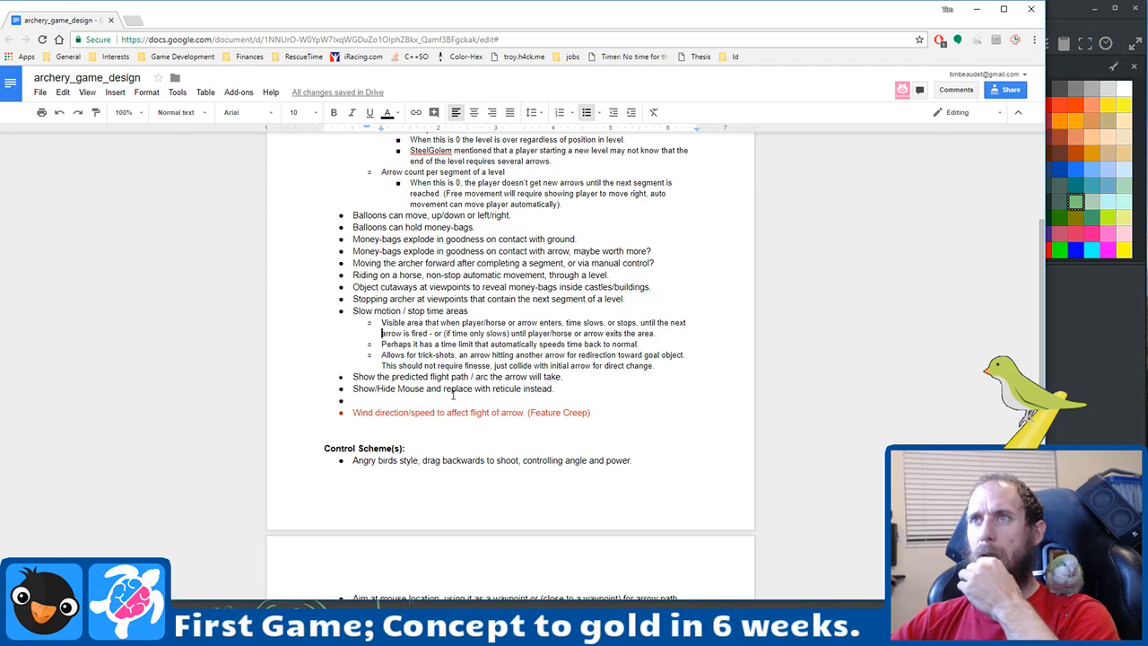
pyautogui.click(453, 396)
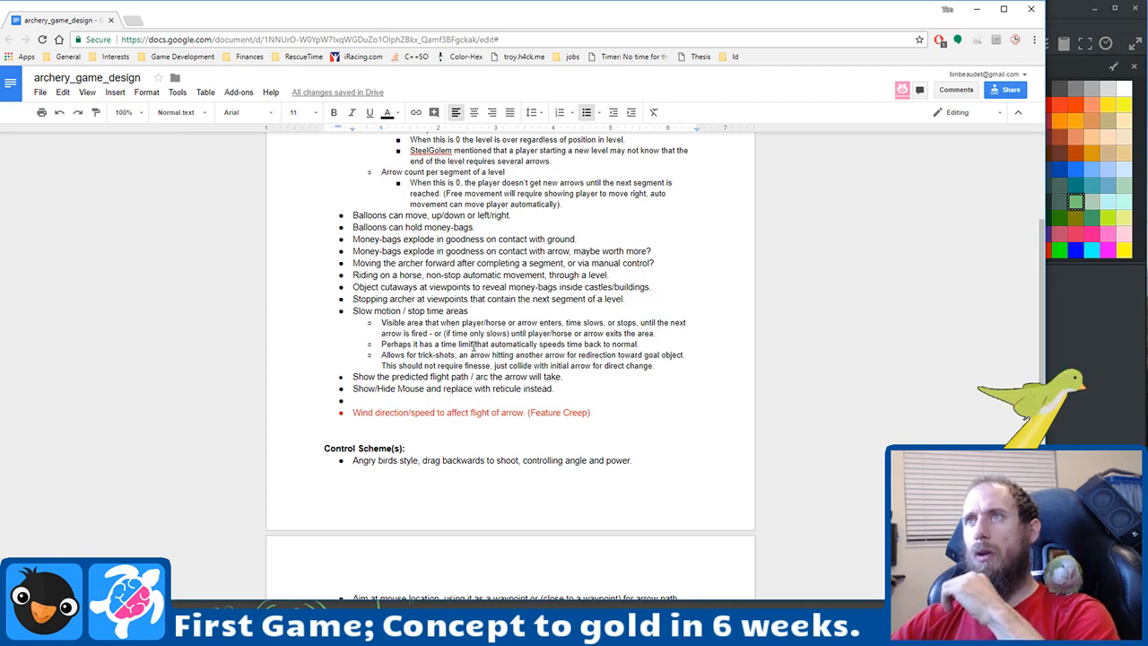
pyautogui.scroll(2, 426, 323)
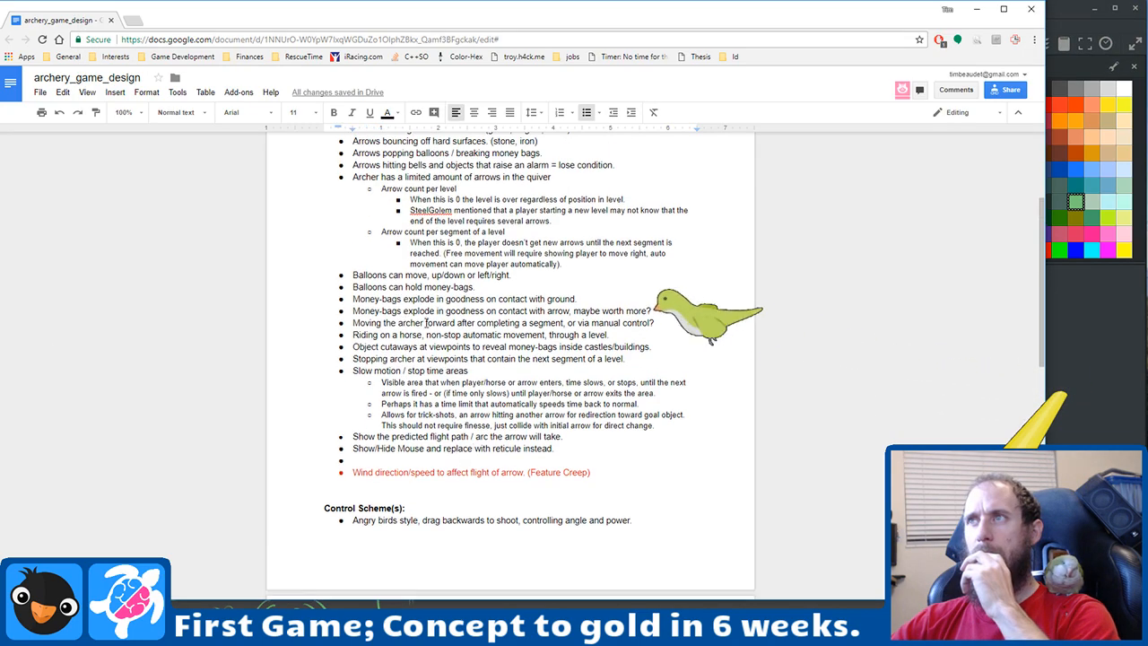
pyautogui.scroll(4, 426, 322)
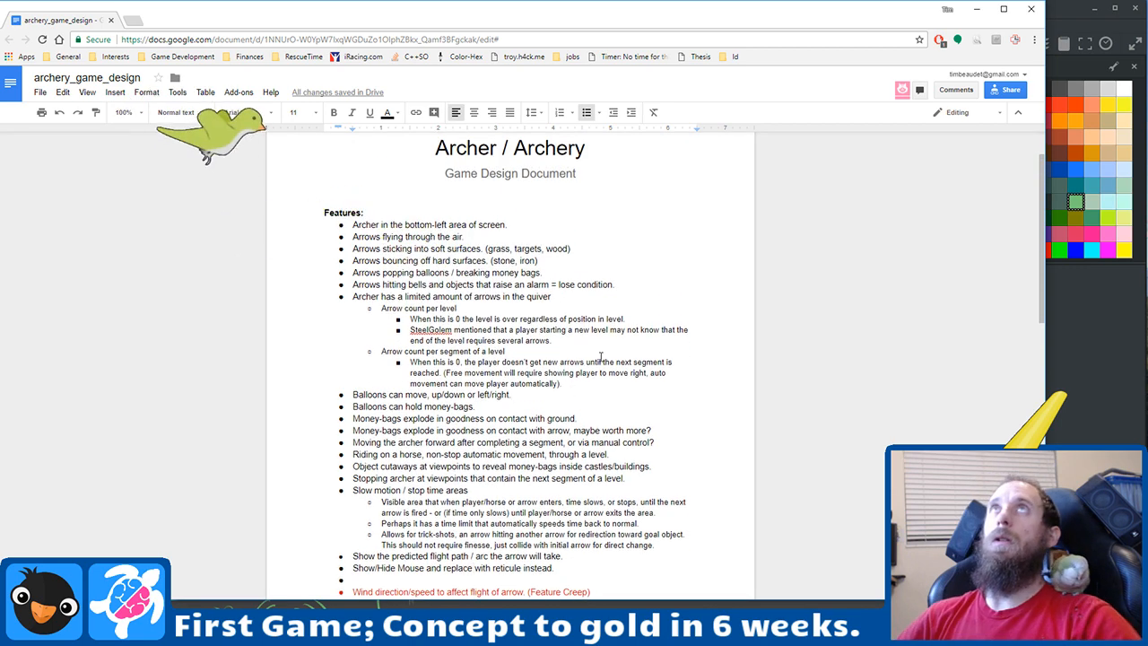
pyautogui.press('Return')
pyautogui.write('Sho')
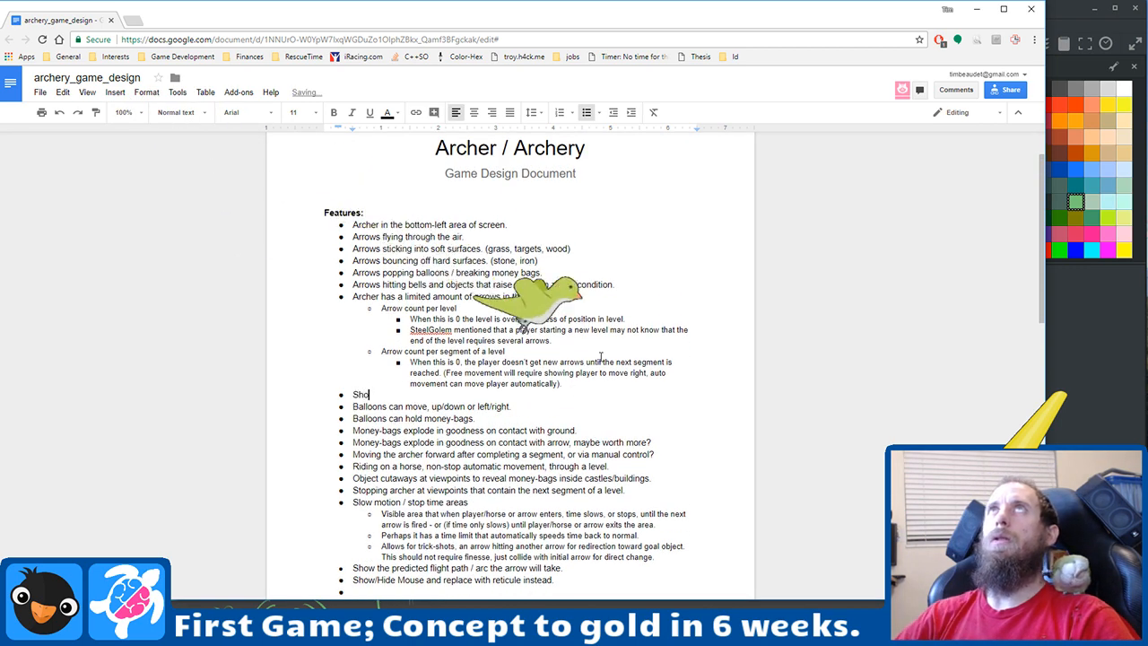
pyautogui.write('w the ar')
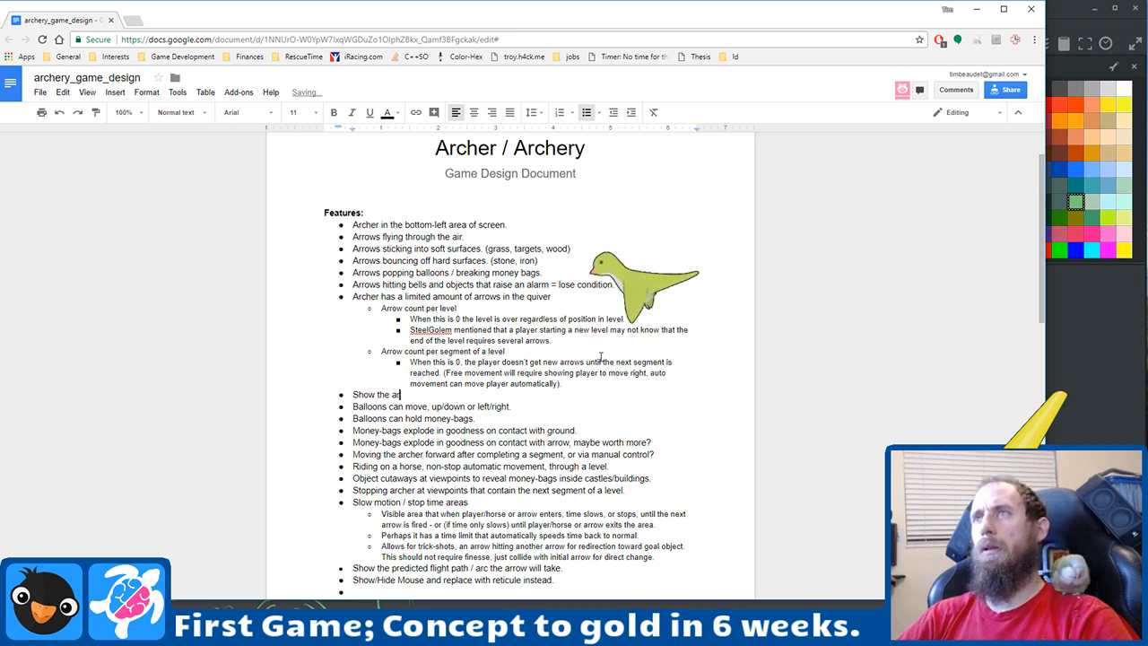
pyautogui.write('row count ')
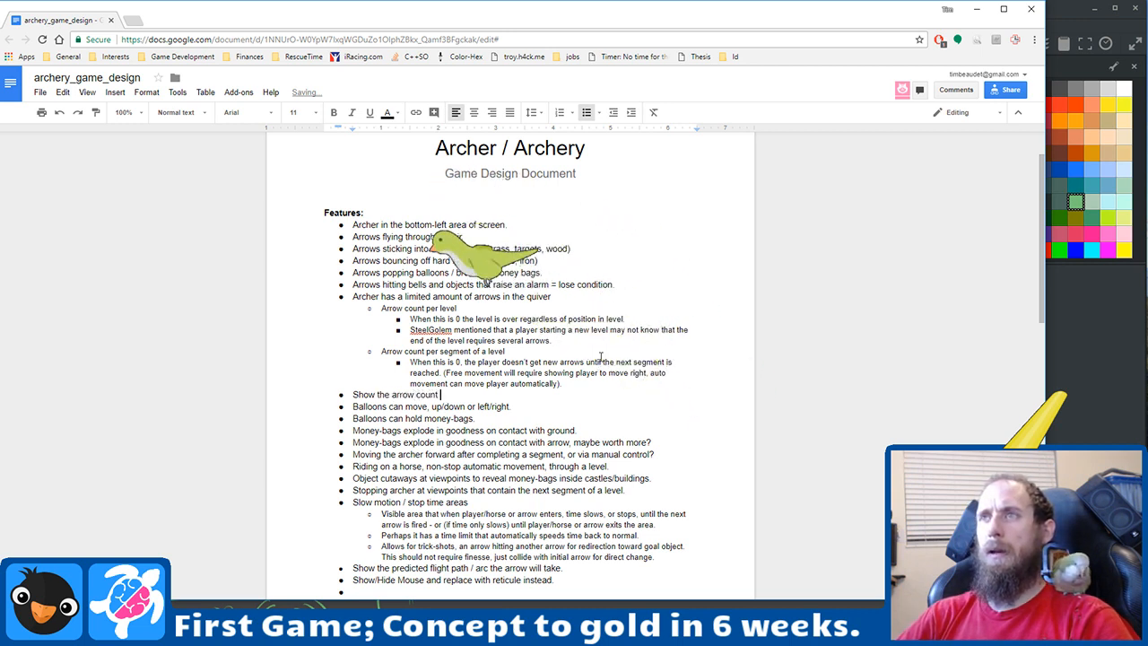
pyautogui.write('inside ')
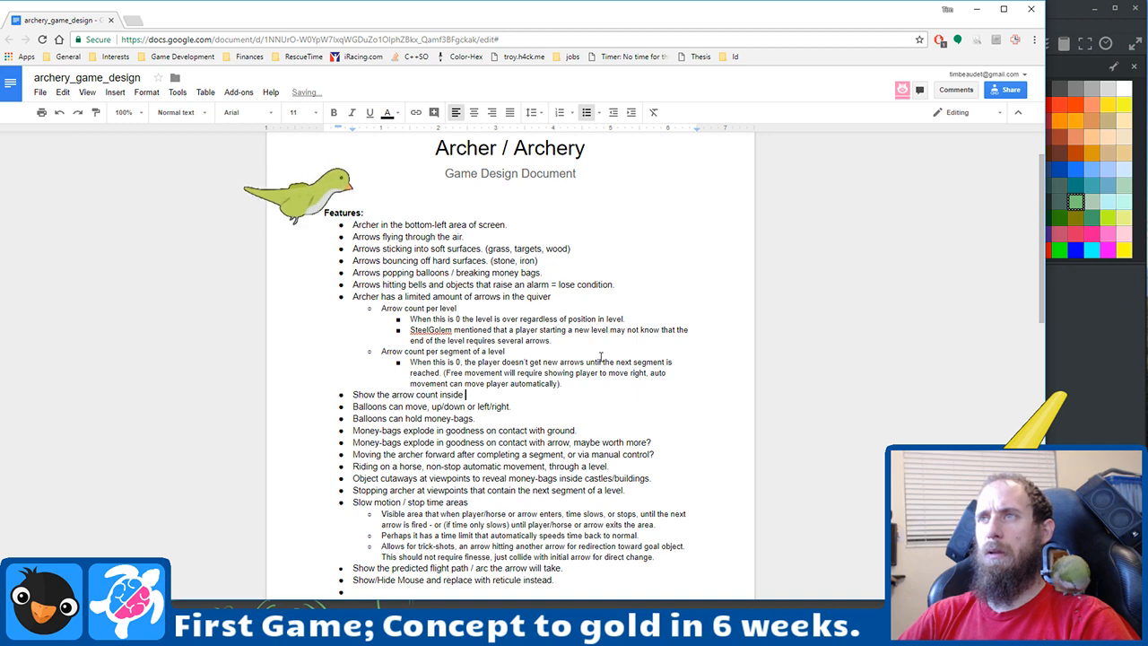
pyautogui.write('quiver.')
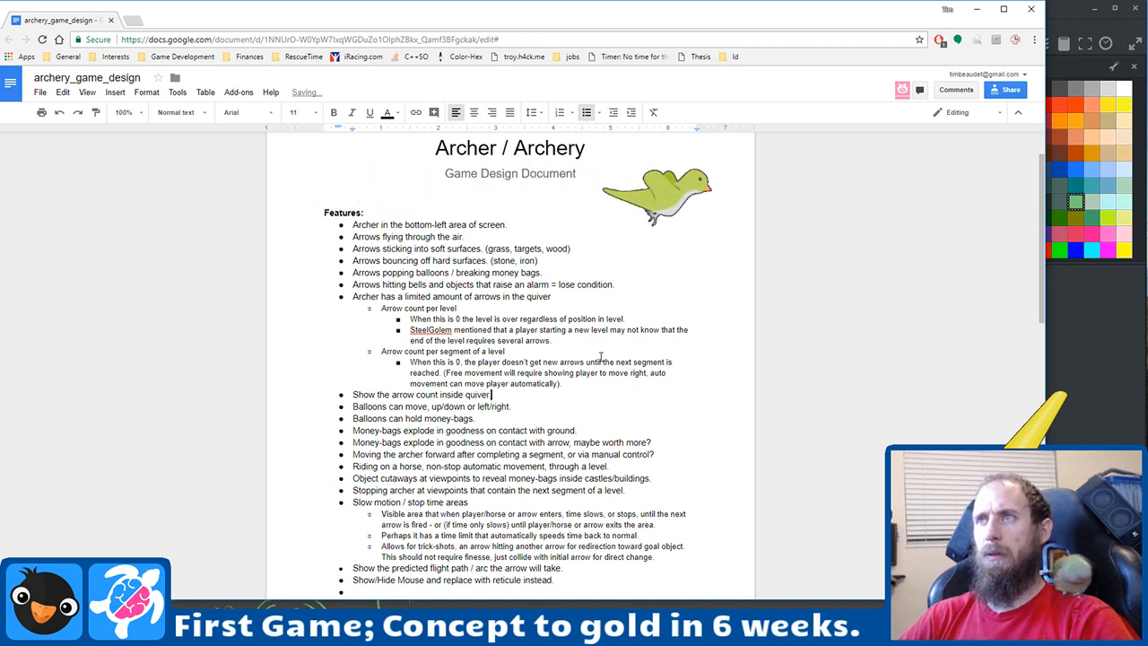
pyautogui.hotkey('shift', 'Home')
pyautogui.press('BackSpace')
pyautogui.press('BackSpace')
pyautogui.press('BackSpace')
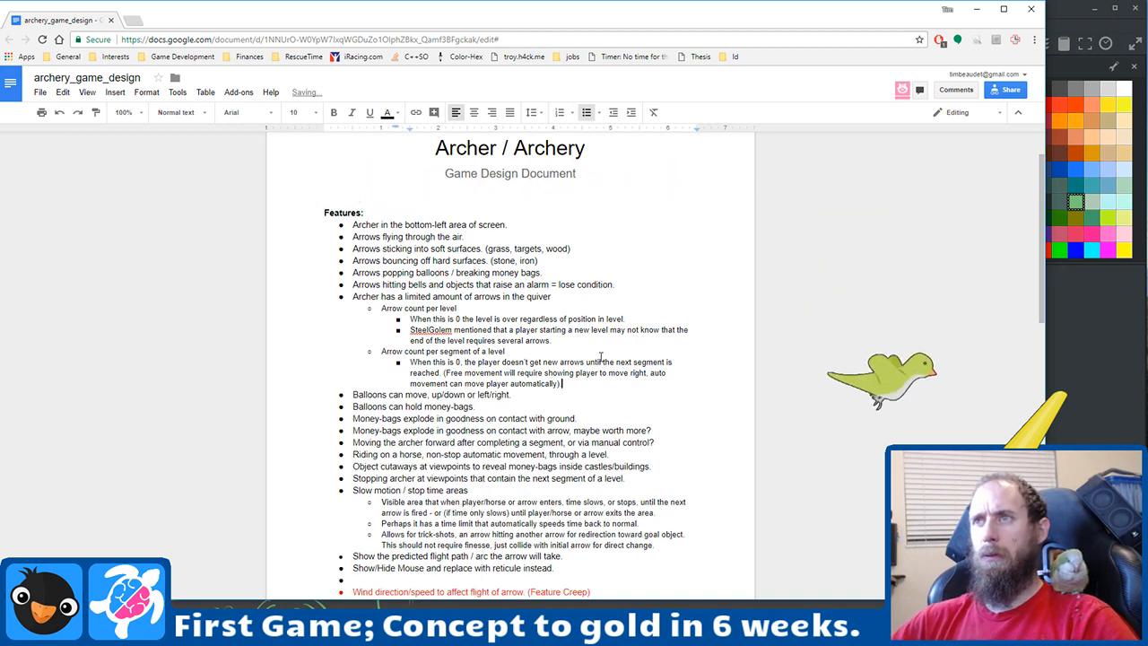
# Step: Fill the empty bullet below the reticule feature with "Show the arrow count inside quiver."
pyautogui.scroll(-1, 600, 357)
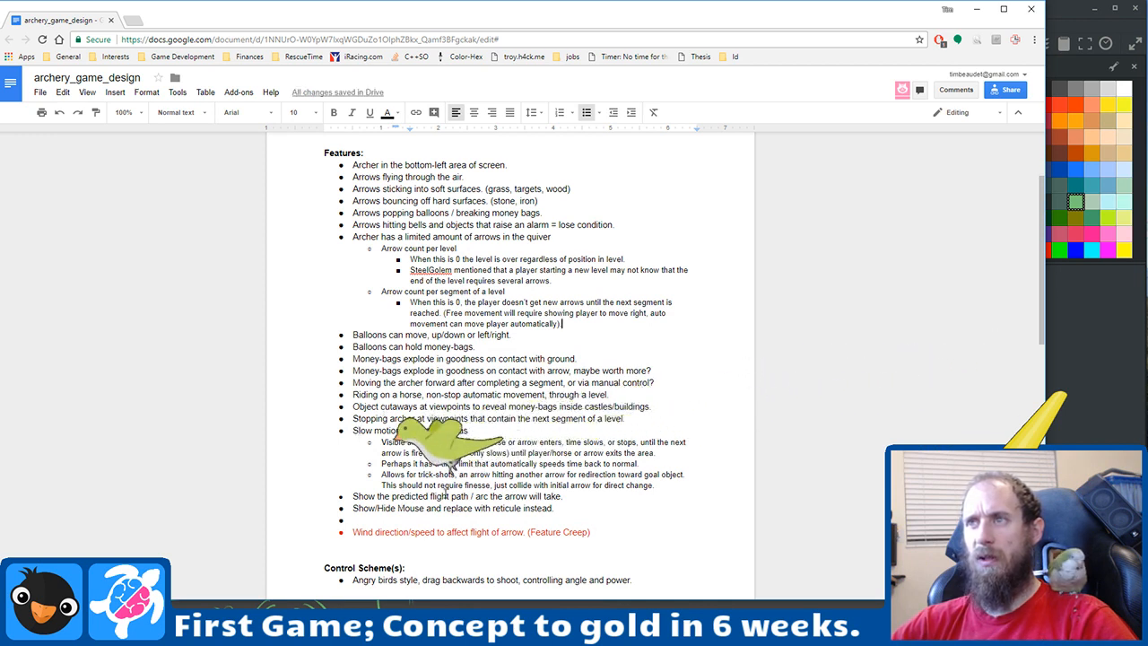
pyautogui.click(559, 514)
pyautogui.press('Down')
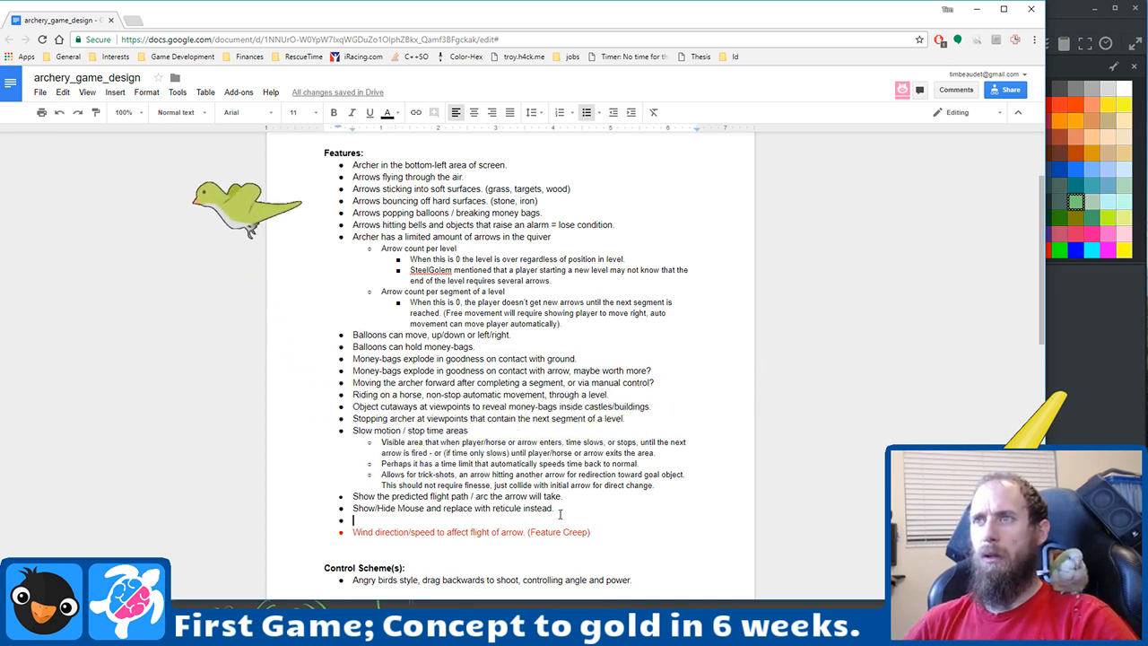
pyautogui.write('Show the arrow count inside quiver.')
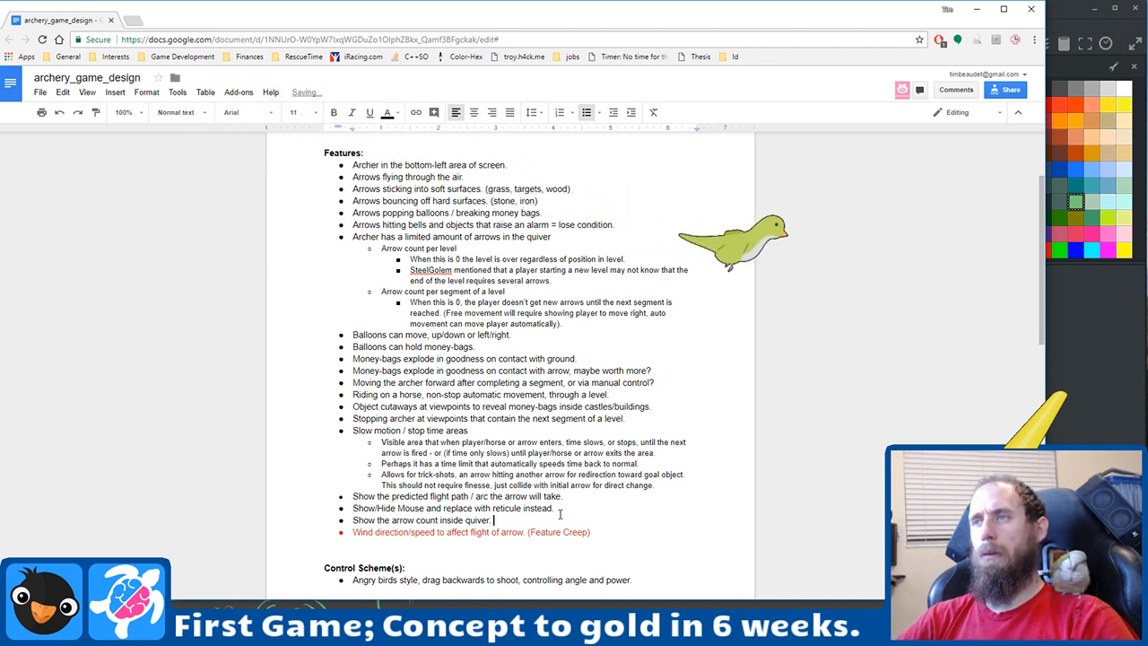
# Step: Add a bullet reading "Show the alarm level" below the arrow count feature, removing the trial wording after it
pyautogui.press('Return')
pyautogui.write('Show the ')
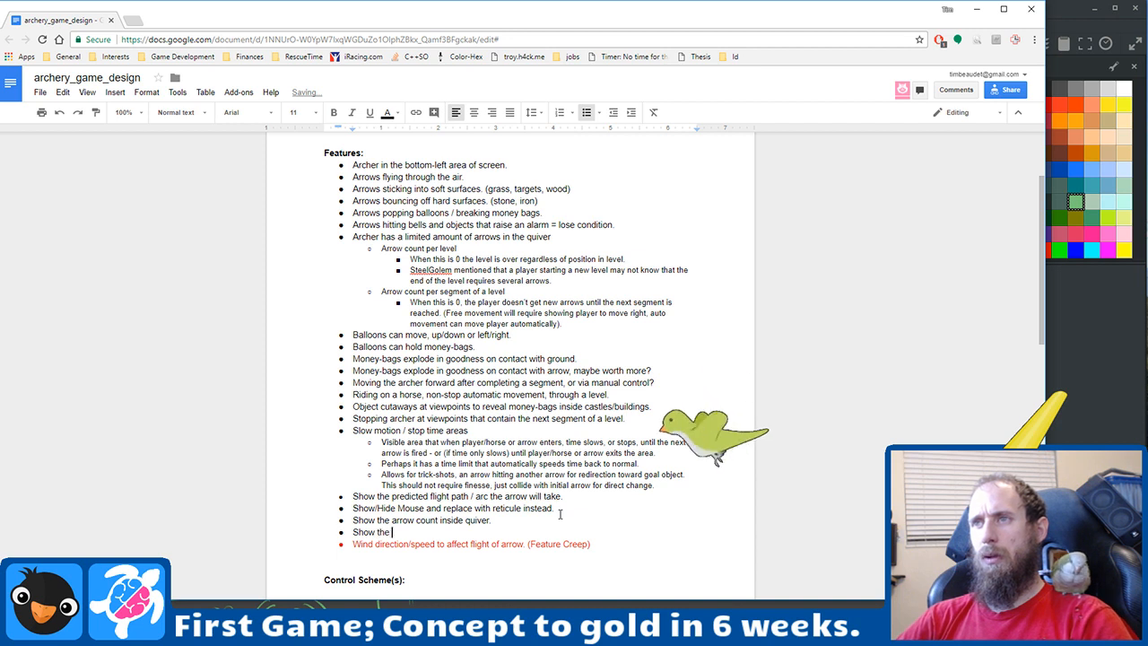
pyautogui.write('alarm le')
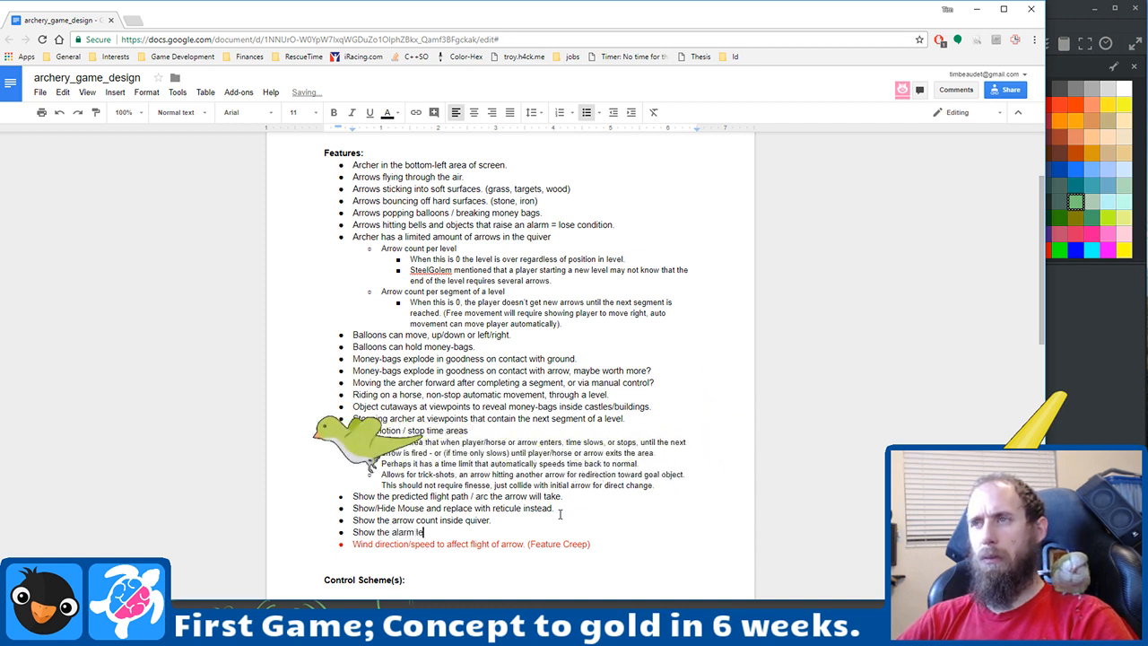
pyautogui.write('vel')
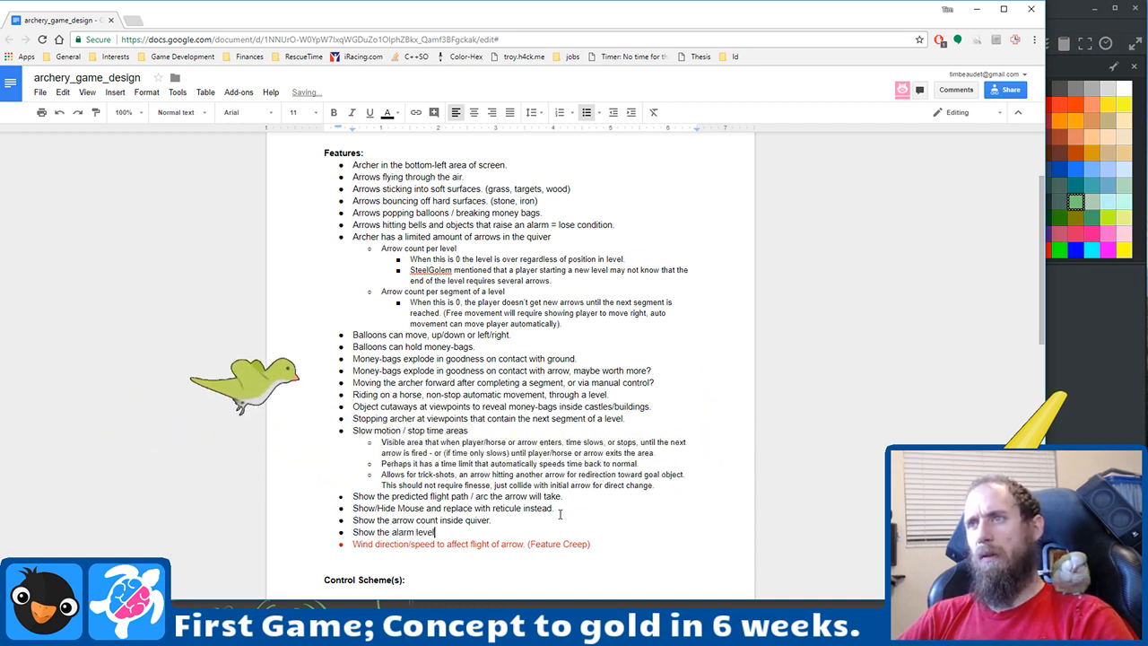
pyautogui.write(' of the')
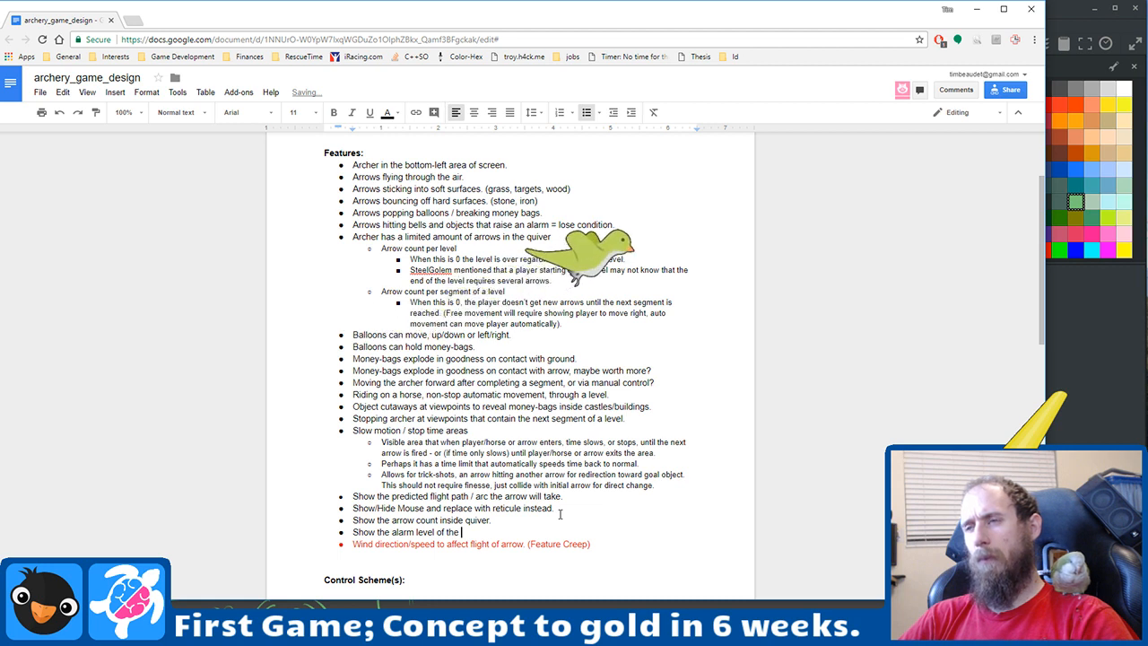
pyautogui.hotkey('ctrl', 'shift', 'Left')
pyautogui.hotkey('ctrl', 'shift', 'Left')
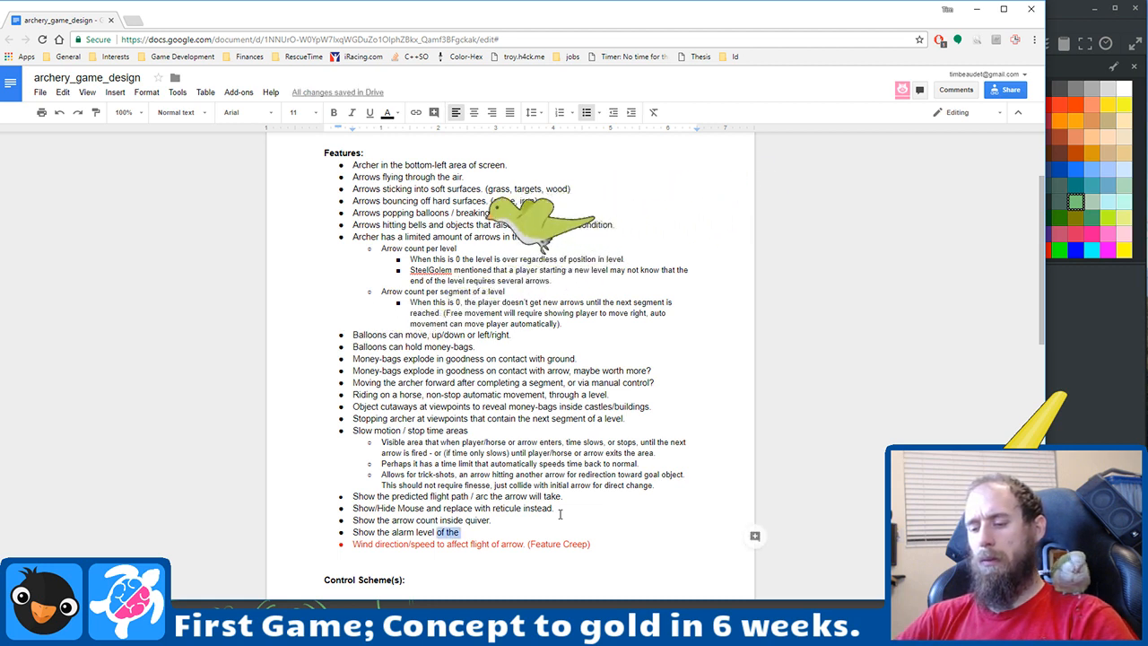
pyautogui.write('that')
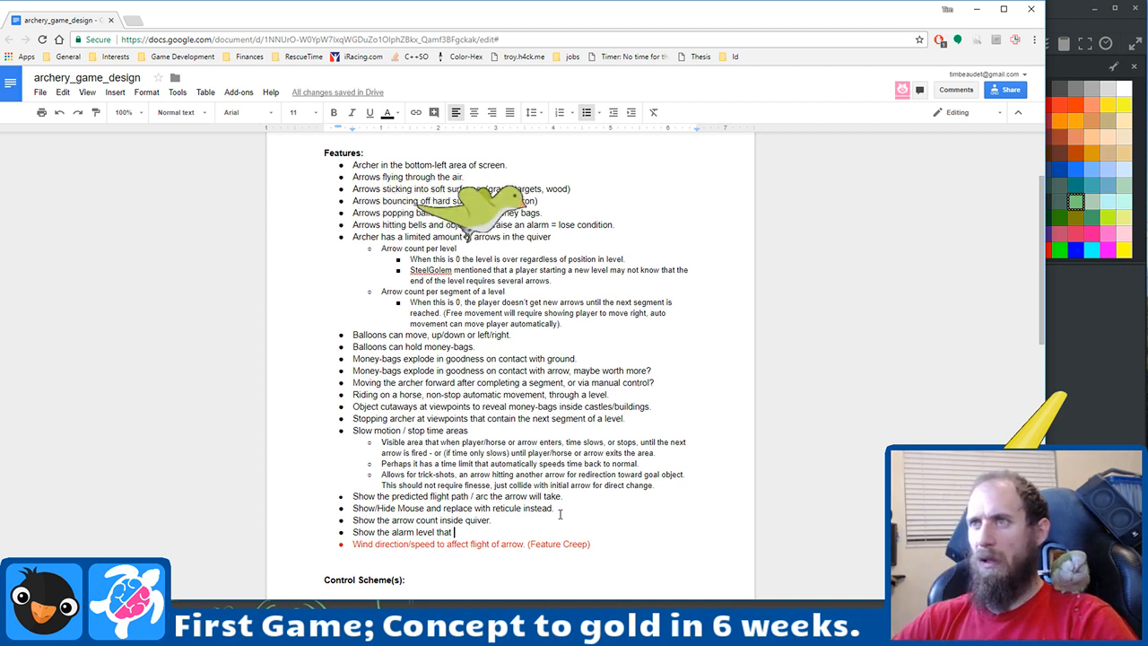
pyautogui.hotkey('ctrl', 'shift', 'Left')
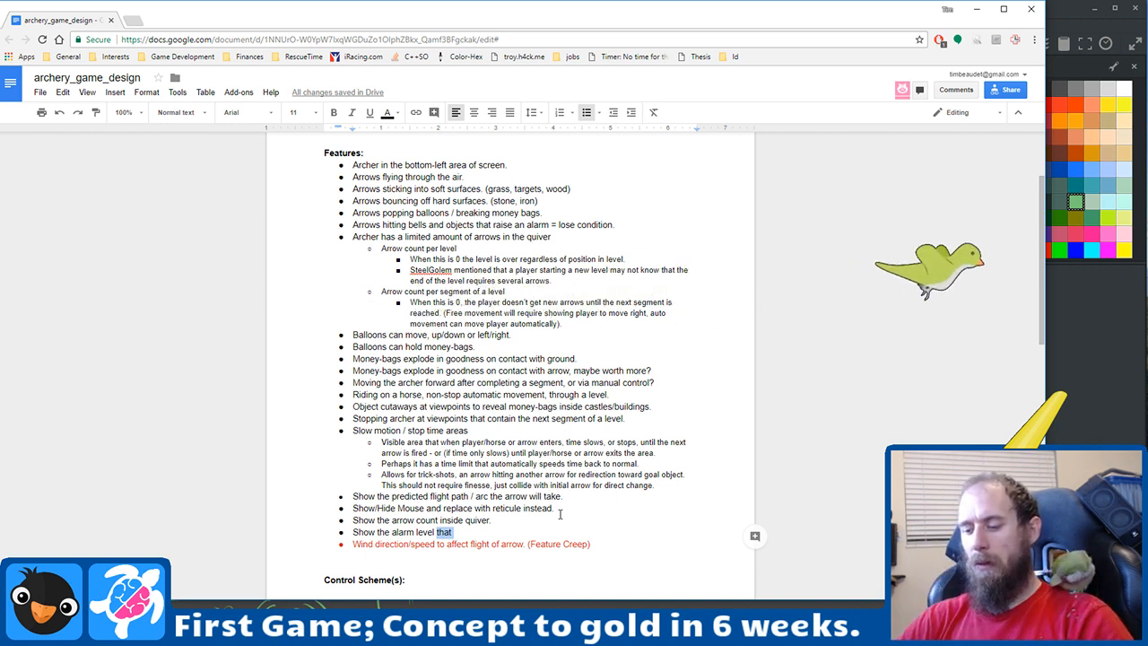
pyautogui.write('of the')
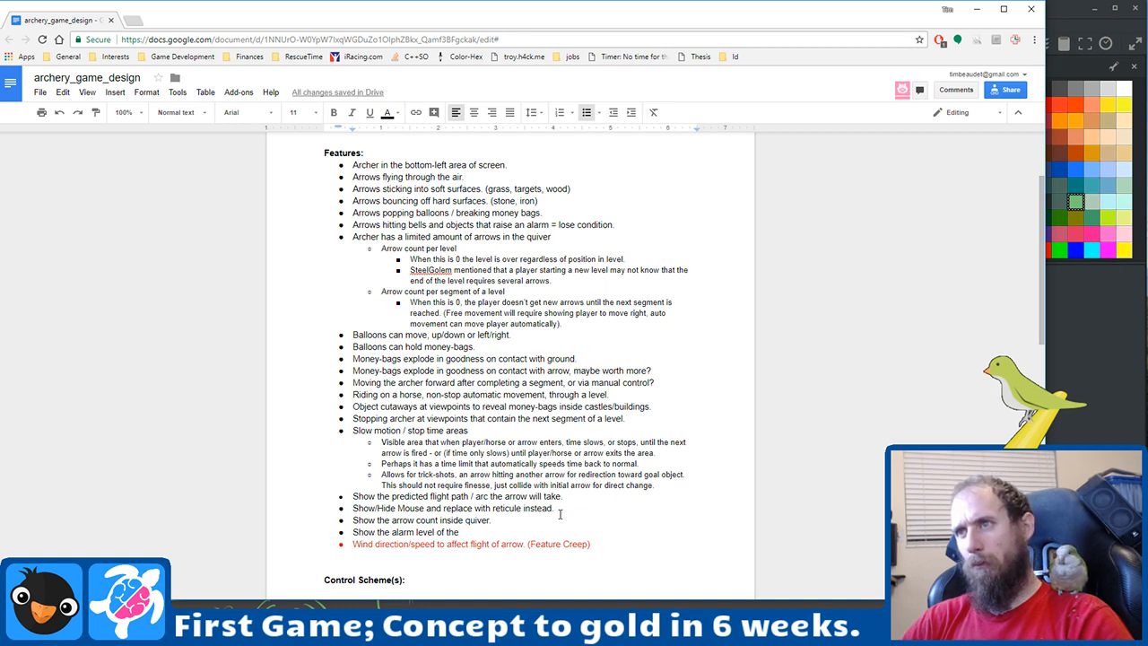
pyautogui.hotkey('ctrl', 'shift', 'Left')
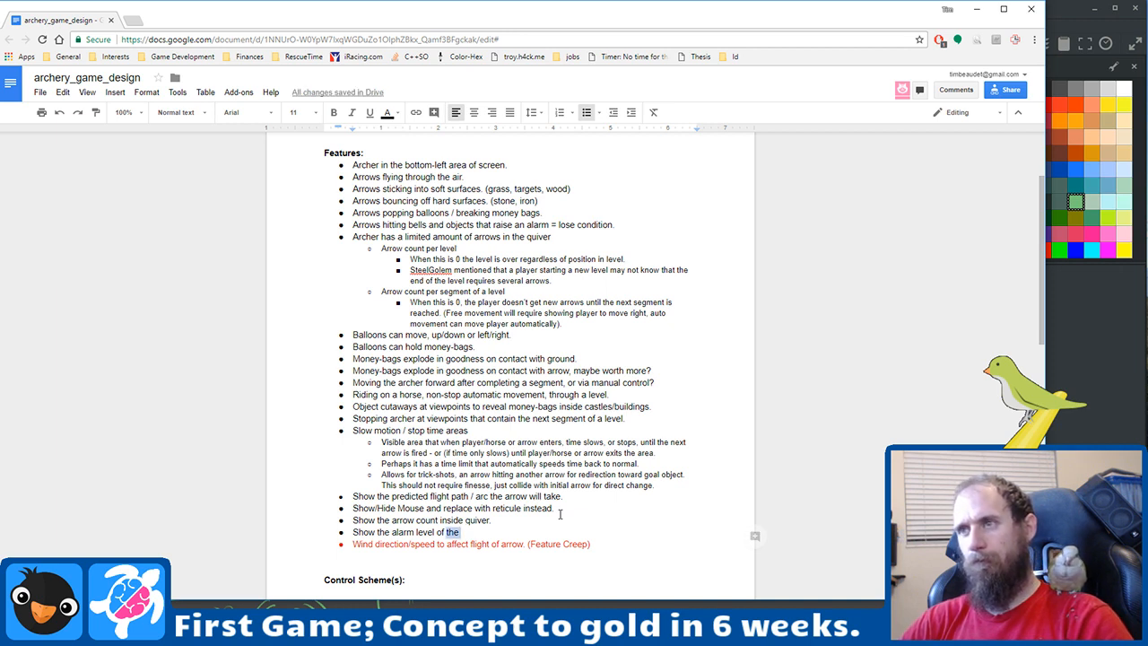
pyautogui.hotkey('ctrl', 'shift', 'Left')
pyautogui.press('BackSpace')
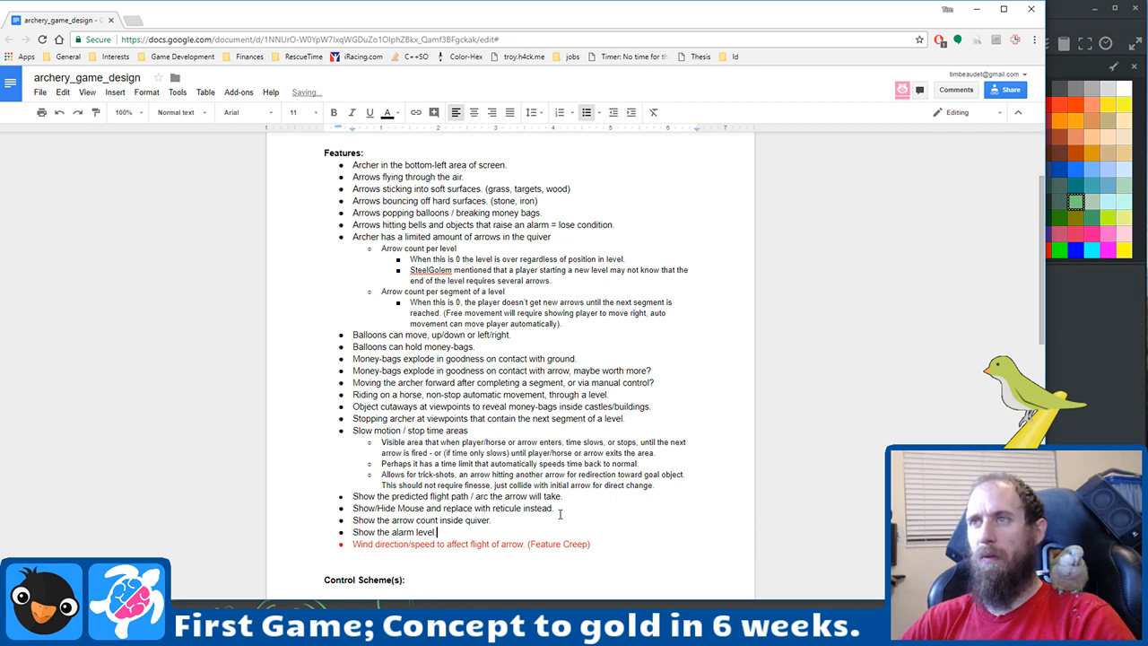
# Step: Complete the alarm level bullet so that it reads "Show the alarm level. (if not single shot)"
pyautogui.write('. (if not 1 and')
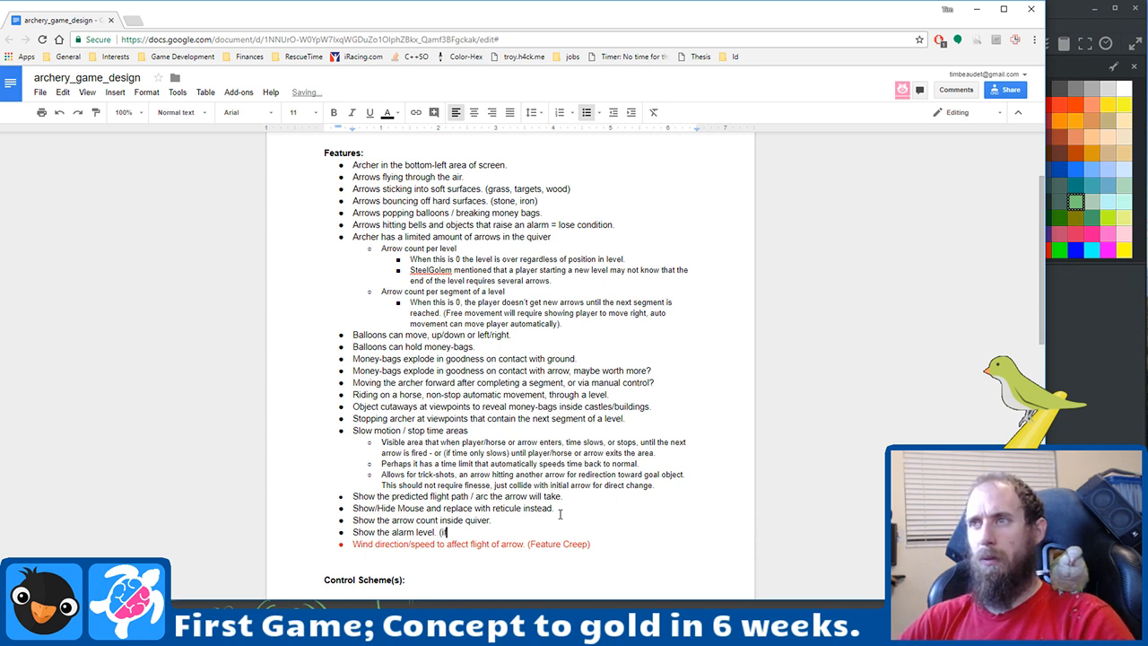
pyautogui.hotkey('ctrl', 'shift', 'Left')
pyautogui.hotkey('ctrl', 'shift', 'Left')
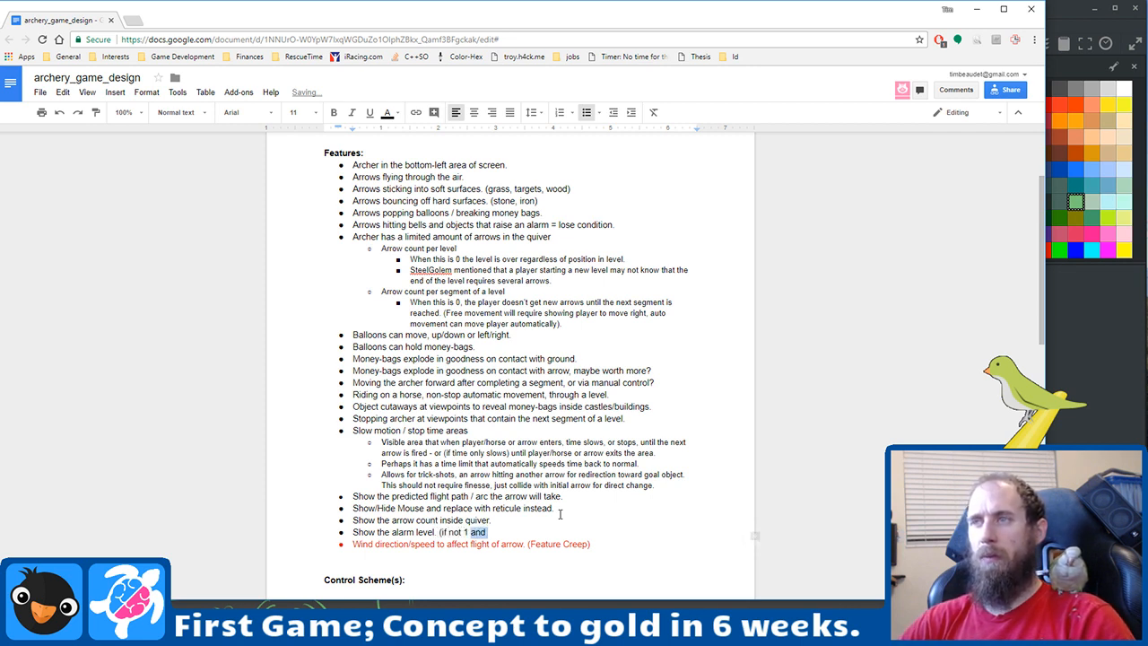
pyautogui.write('single')
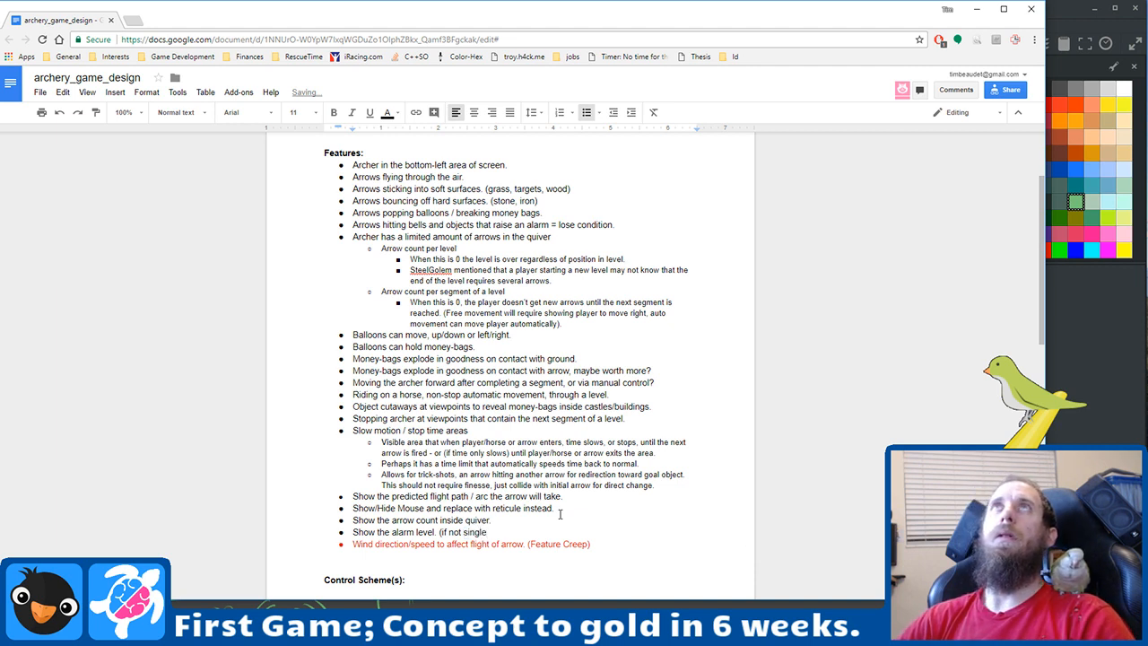
pyautogui.write(' shot')
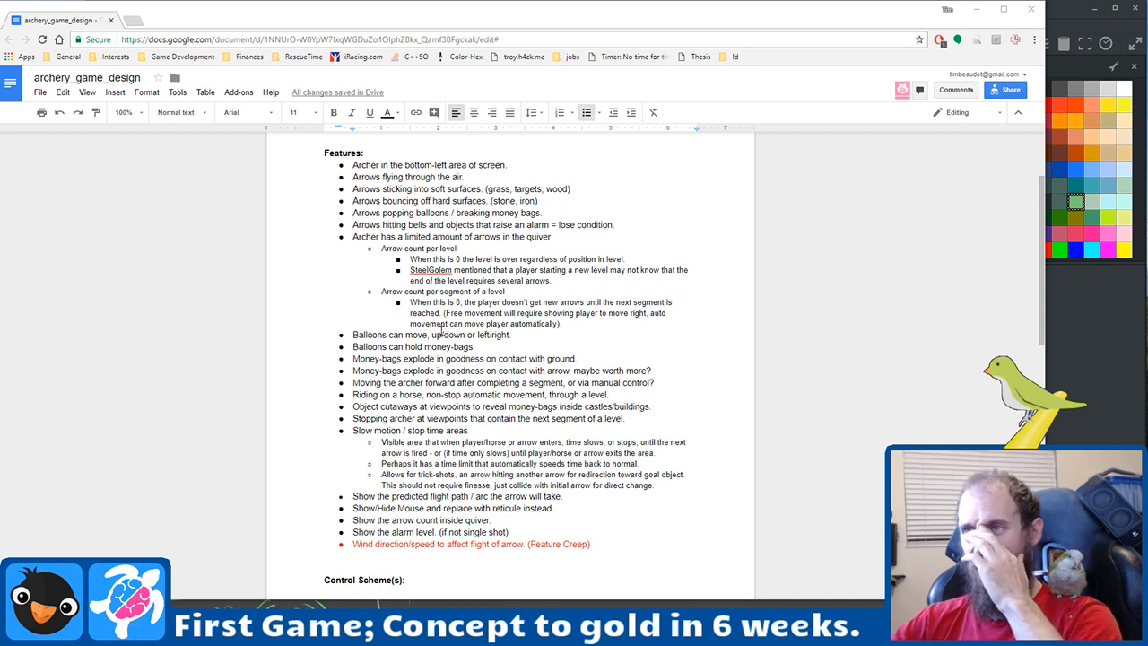
# Step: Review the sections after the Features list, focusing on the two win conditions for balloons and money-bags
pyautogui.scroll(-5, 433, 289)
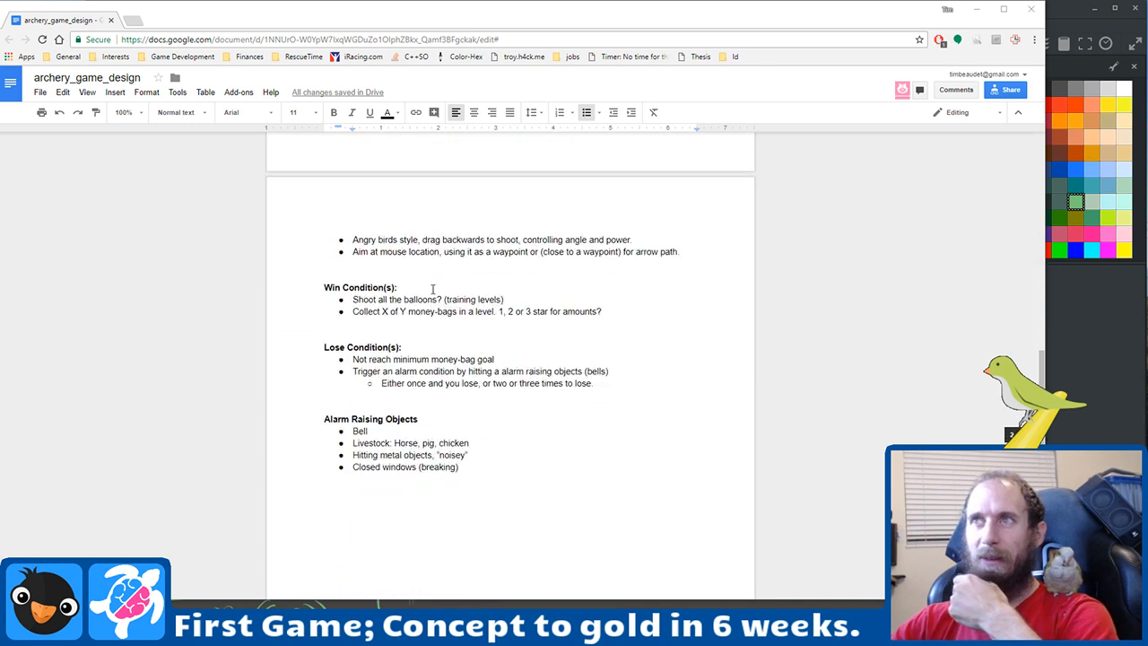
pyautogui.scroll(-1, 432, 289)
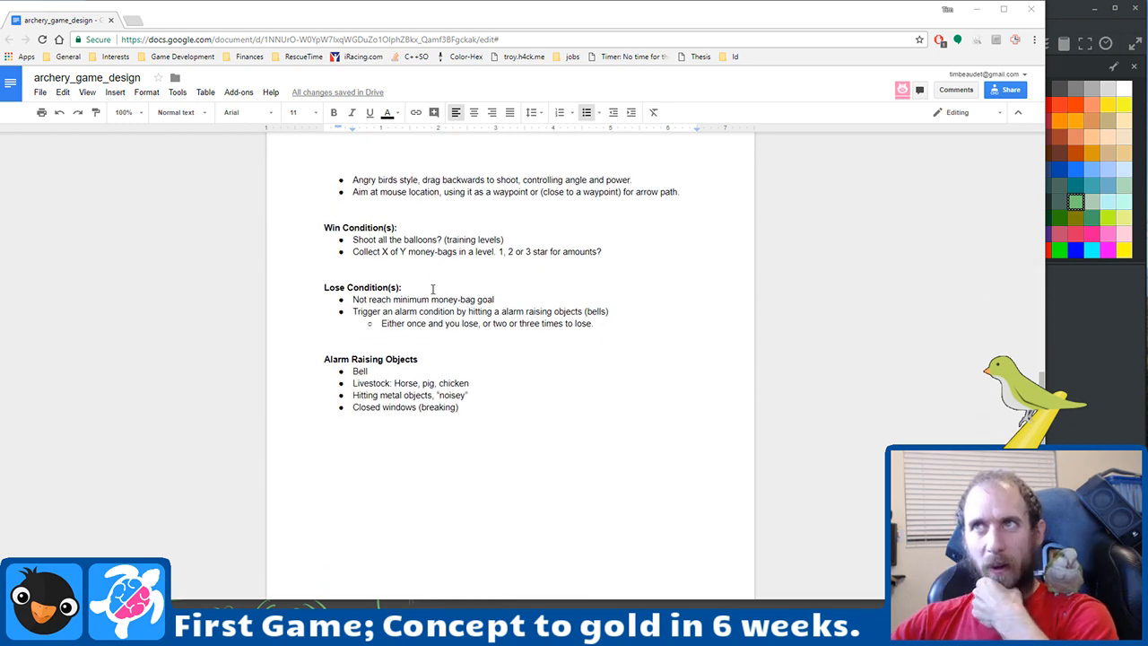
pyautogui.scroll(-3, 470, 364)
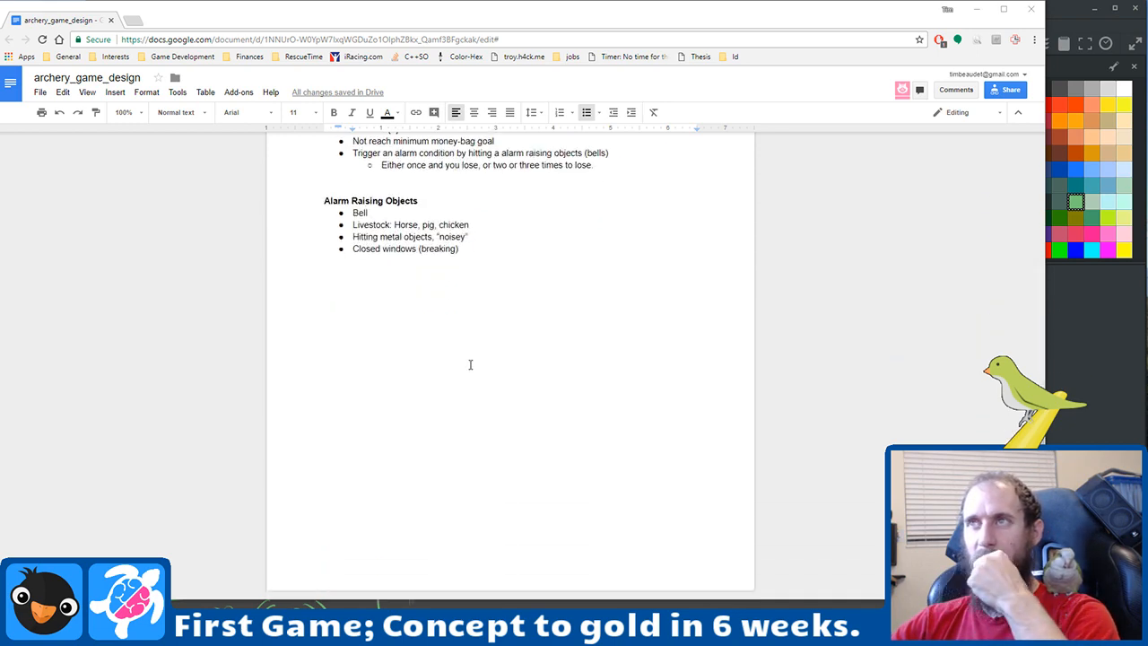
pyautogui.scroll(5, 470, 364)
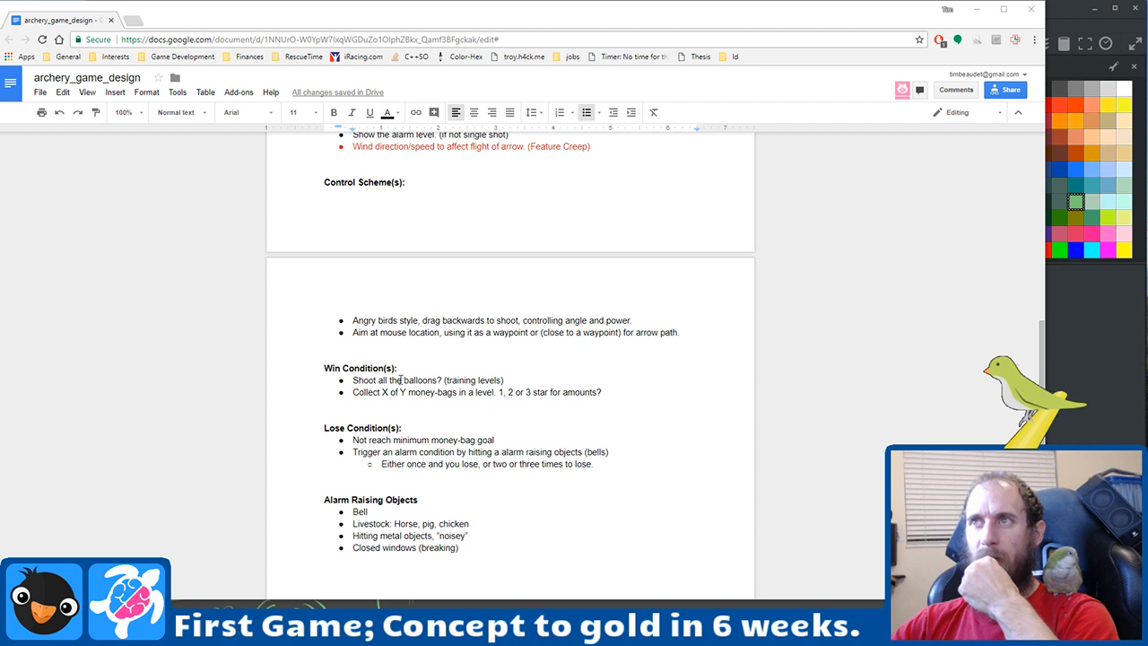
pyautogui.click(505, 380)
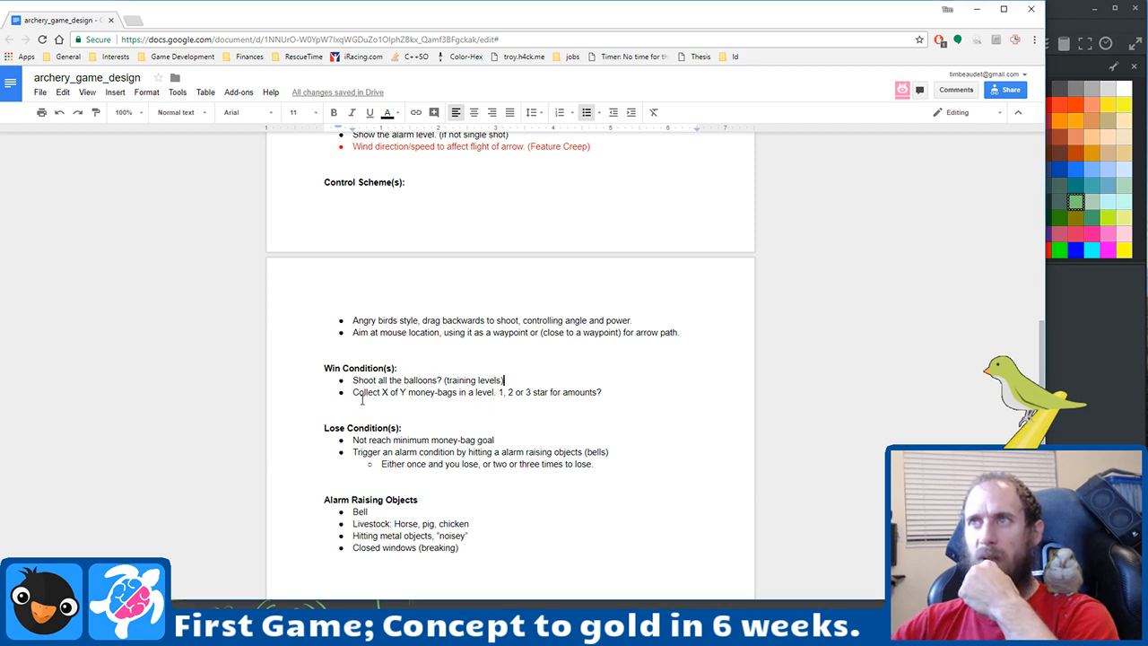
pyautogui.moveTo(358, 392); pyautogui.dragTo(561, 392)
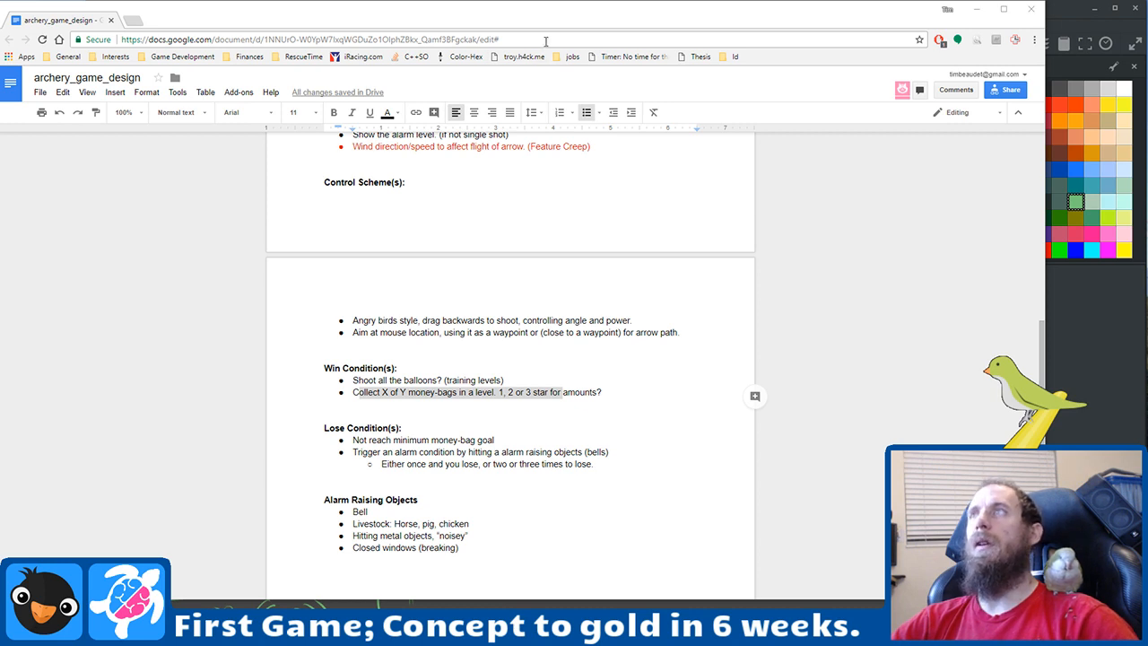
# Step: Copy the document's shareable link with "Anyone with the link can comment" access and close the sharing settings
pyautogui.click(871, 124)
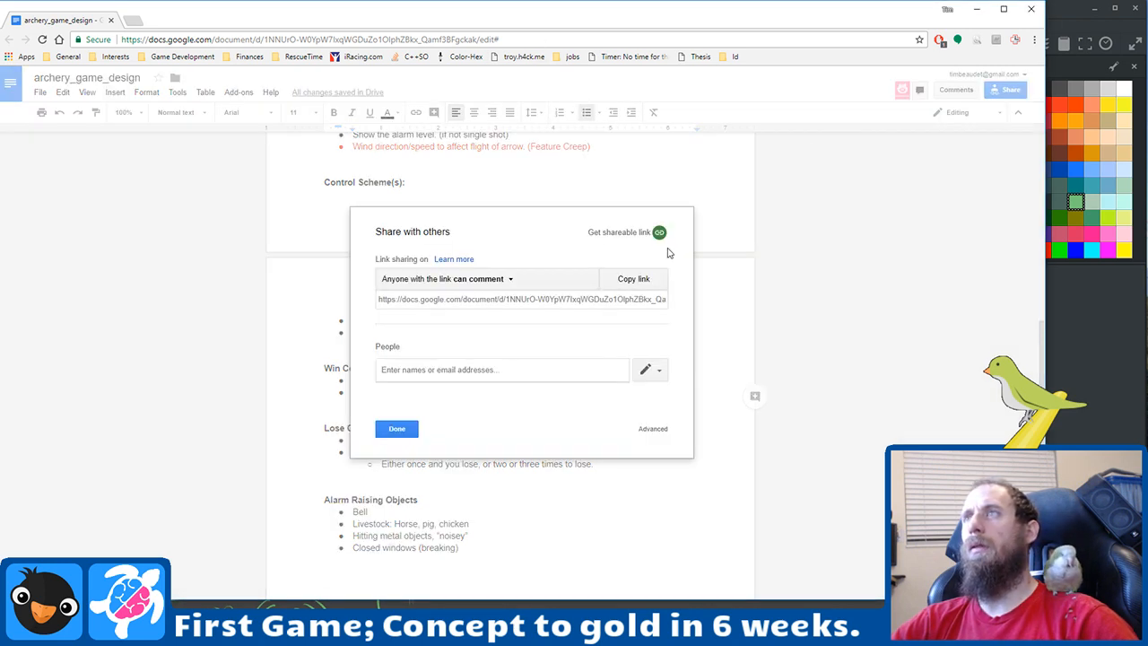
pyautogui.click(661, 280)
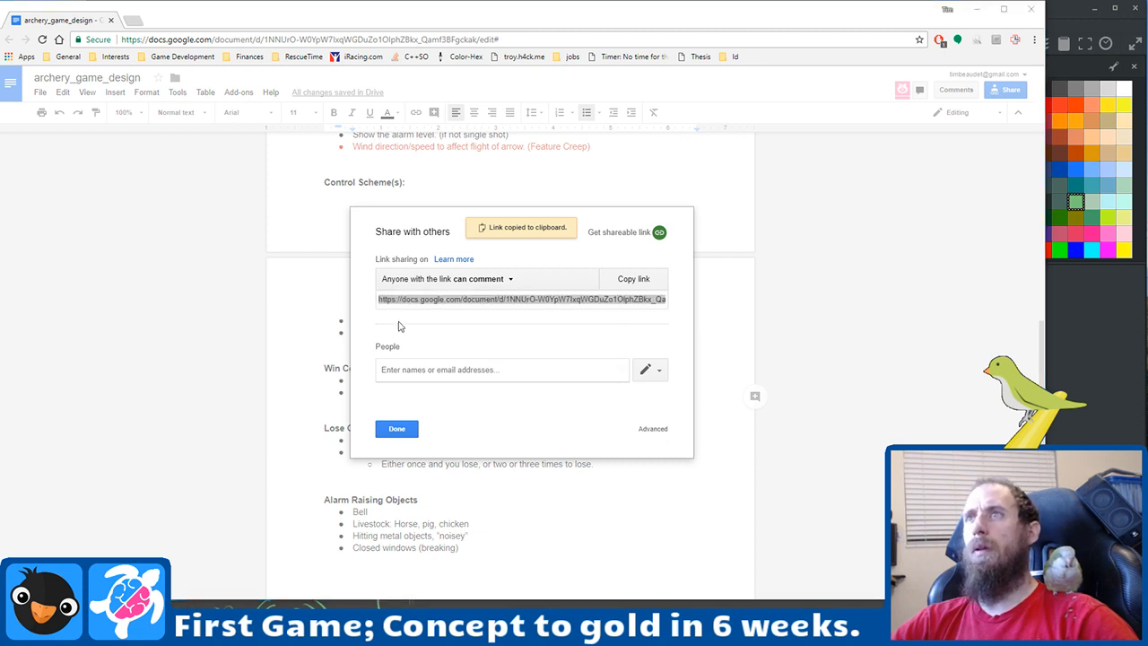
pyautogui.click(842, 306)
pyautogui.press('Escape')
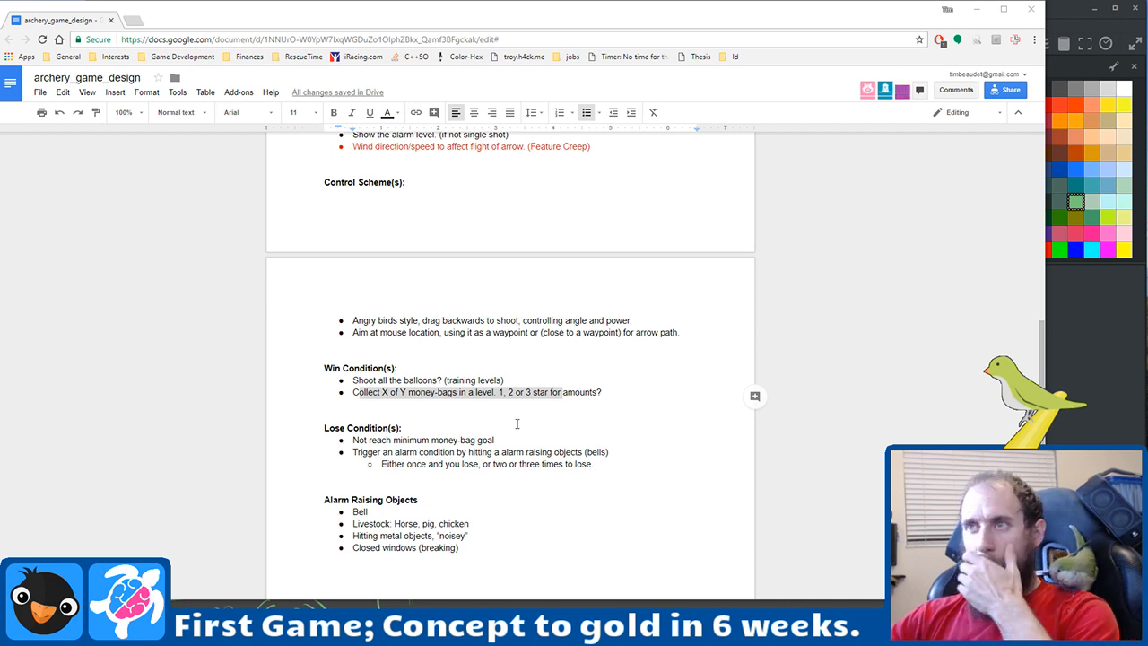
# Step: Review the whole design document, from the Features list through control schemes, win and lose conditions to the alarm raising objects
pyautogui.scroll(-3, 604, 345)
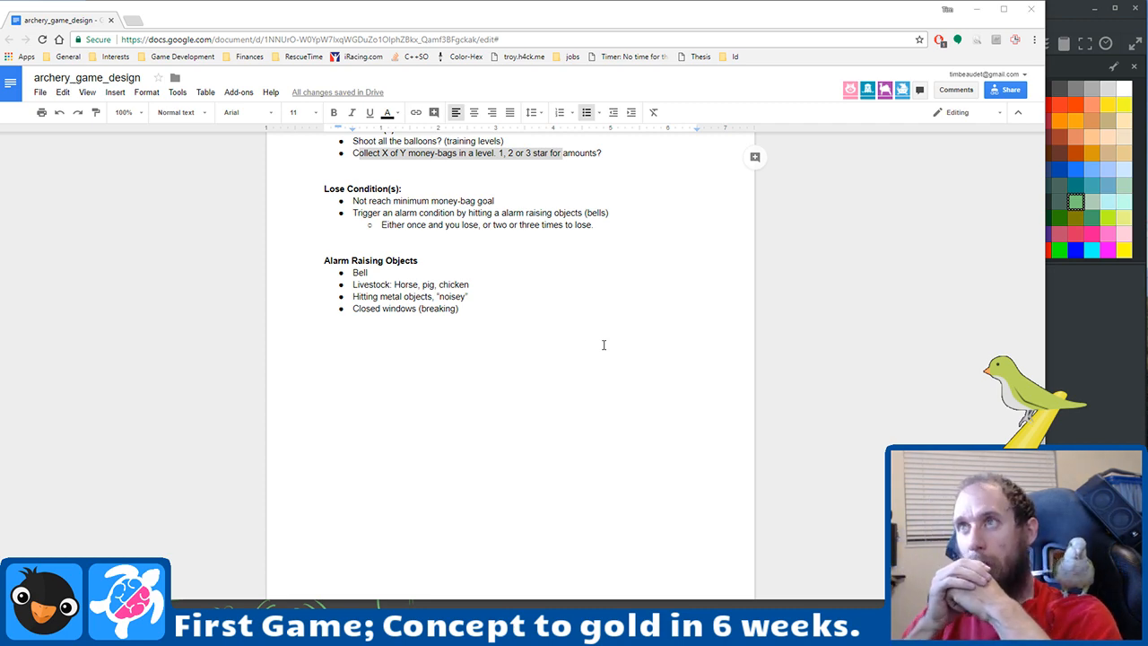
pyautogui.scroll(3, 604, 344)
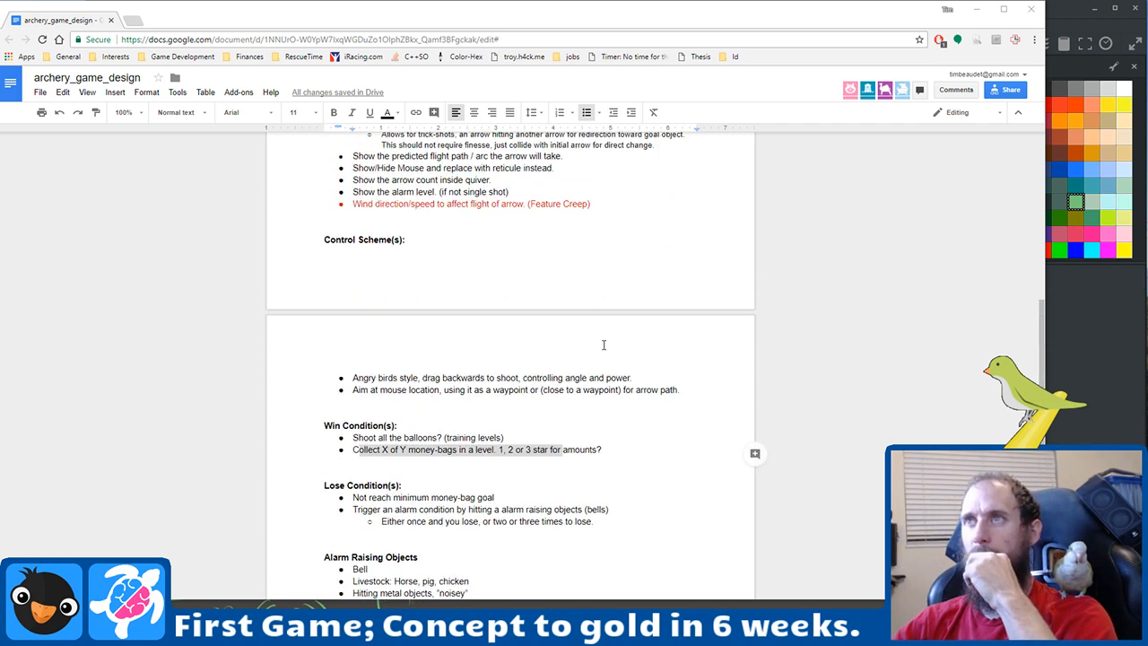
pyautogui.scroll(5, 618, 394)
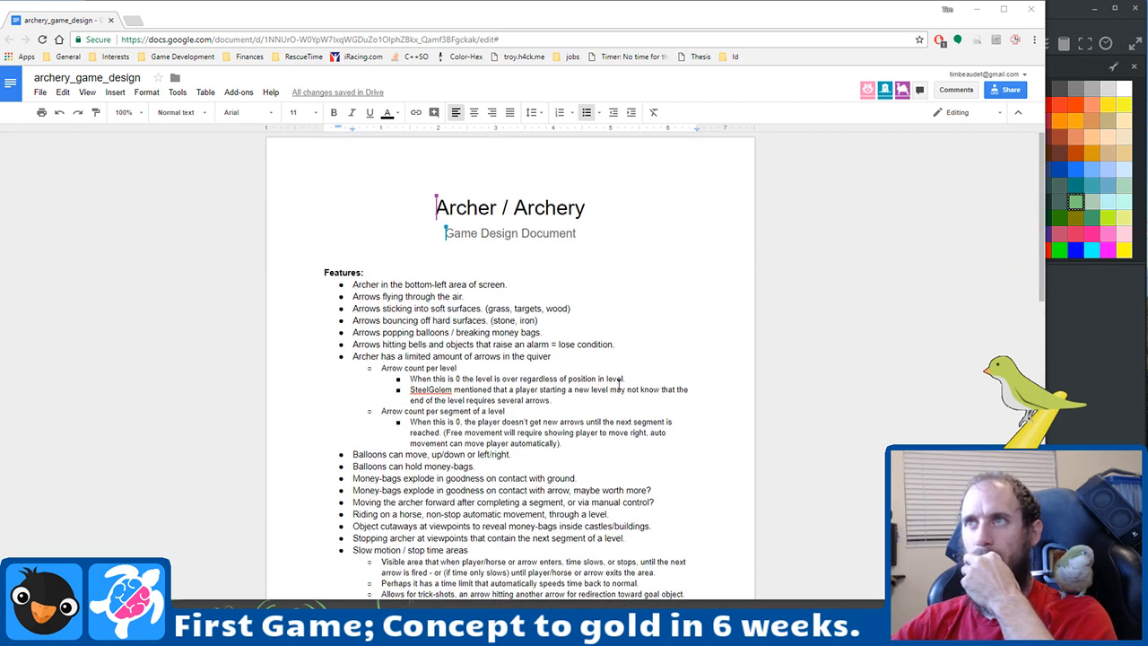
pyautogui.scroll(-1, 448, 373)
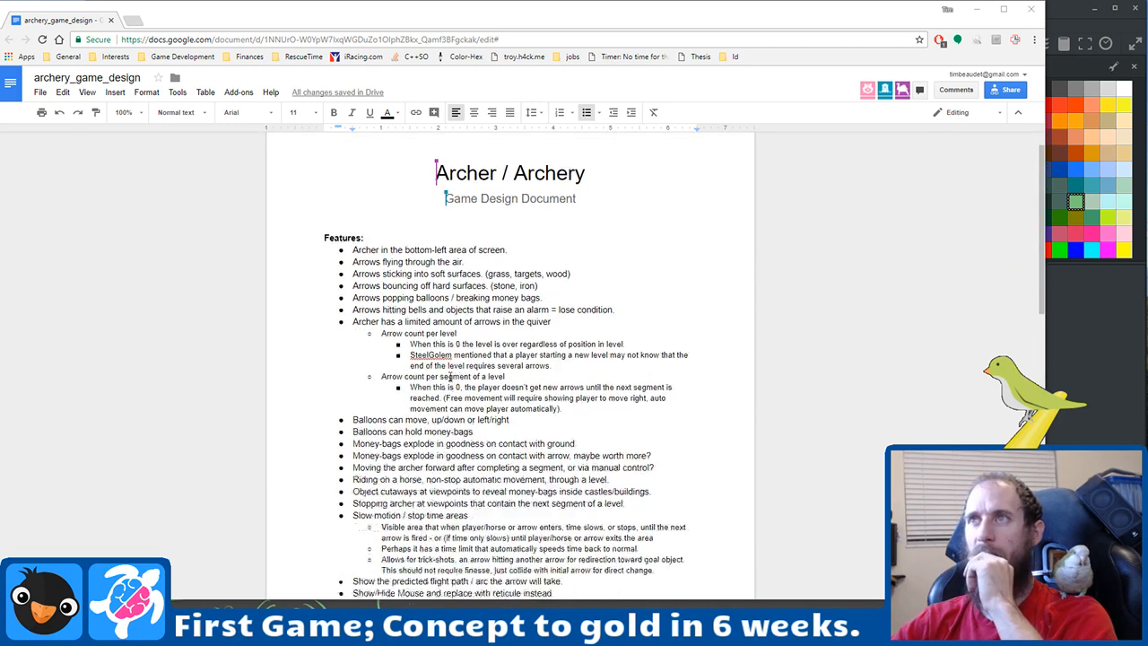
pyautogui.scroll(-2, 448, 377)
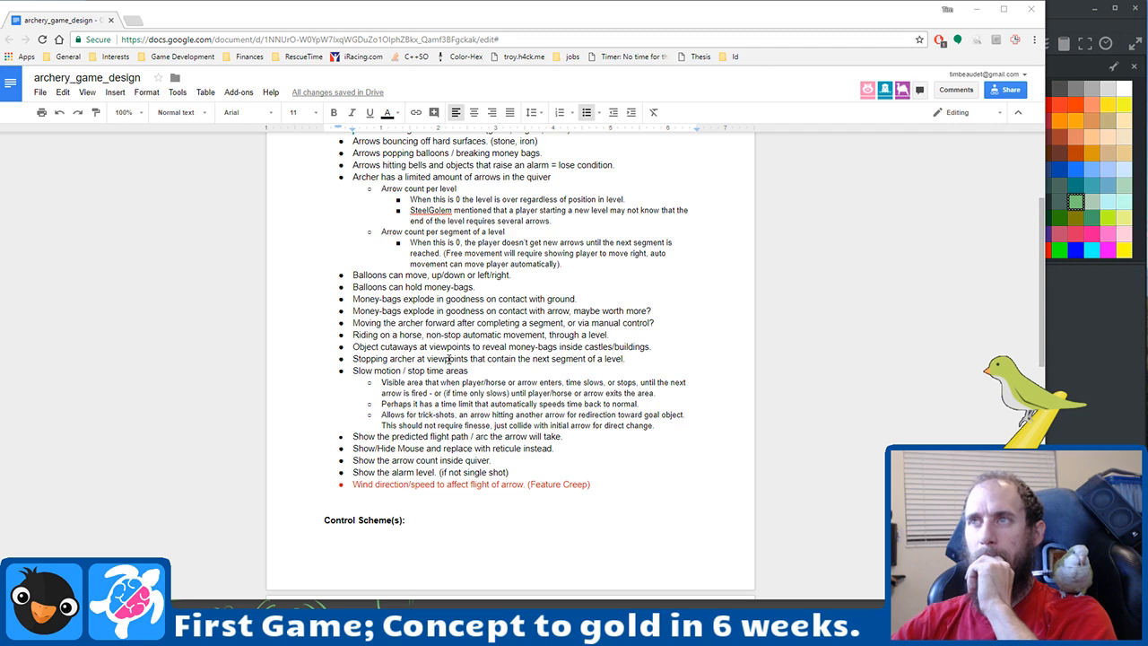
pyautogui.scroll(-2, 477, 424)
pyautogui.scroll(-5, 477, 424)
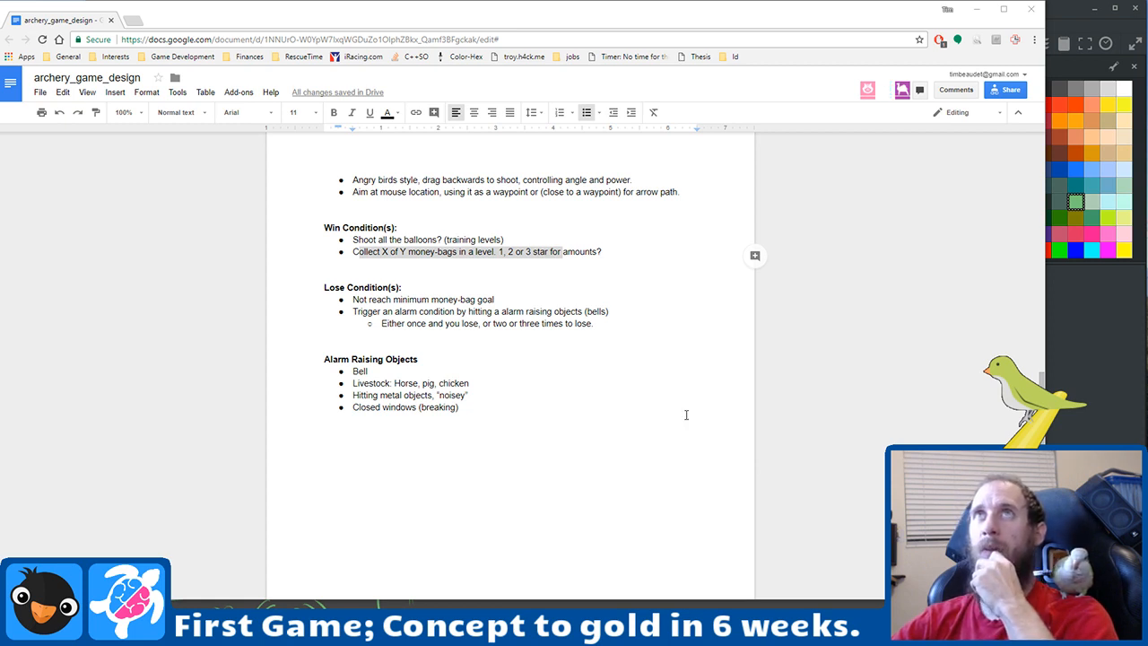
pyautogui.scroll(3, 686, 414)
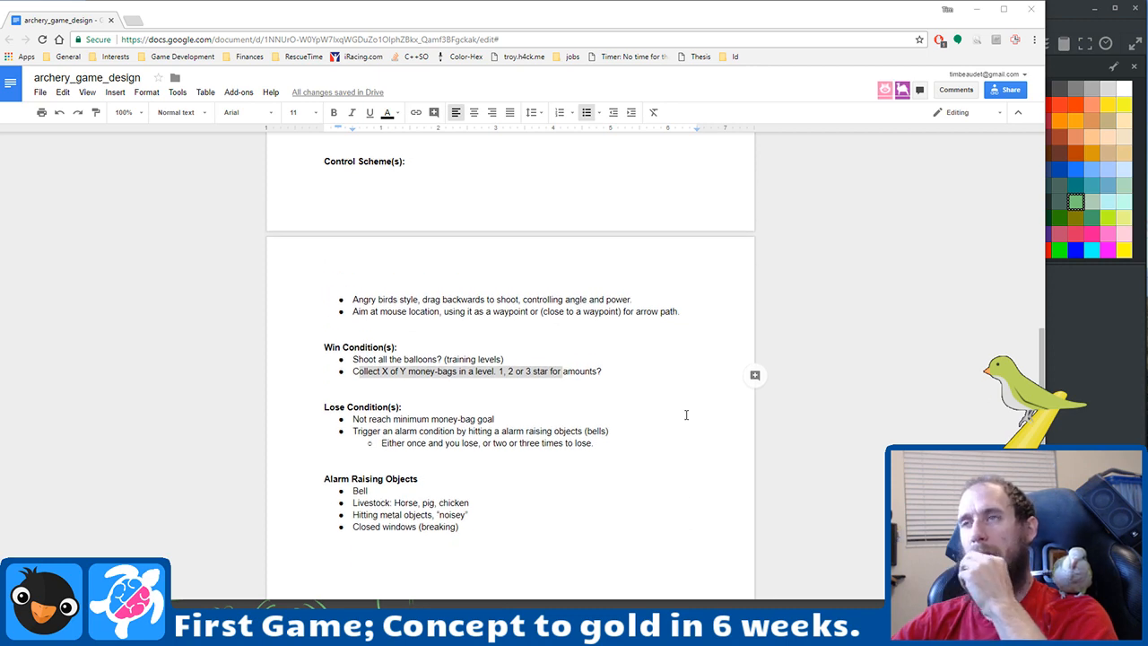
pyautogui.scroll(1, 686, 414)
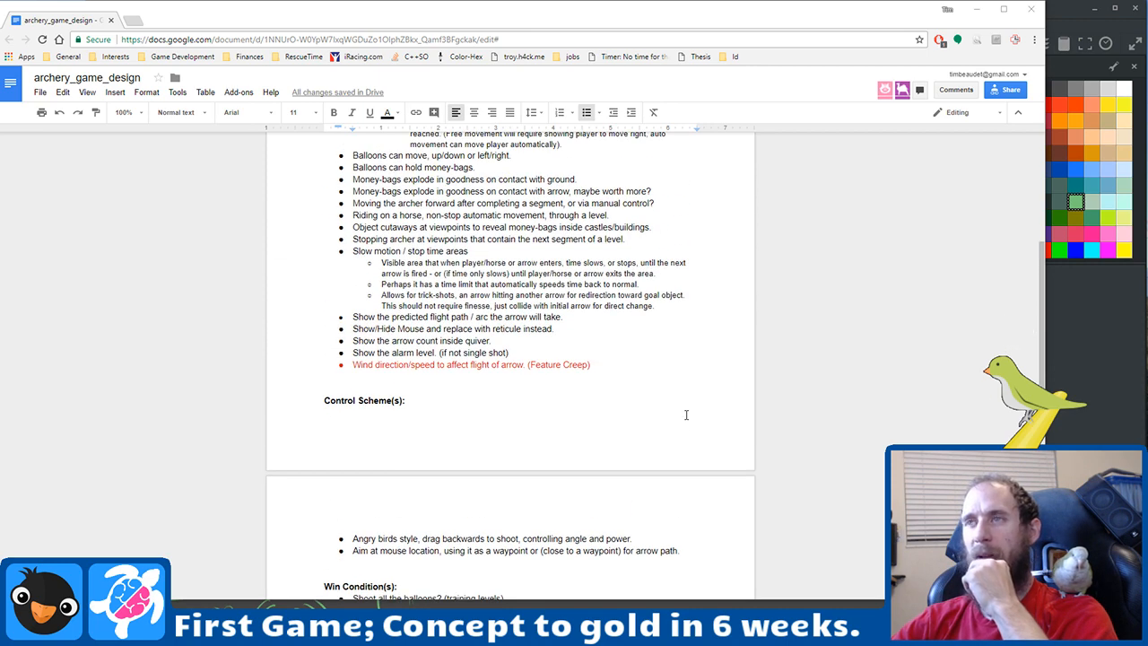
pyautogui.scroll(3, 557, 459)
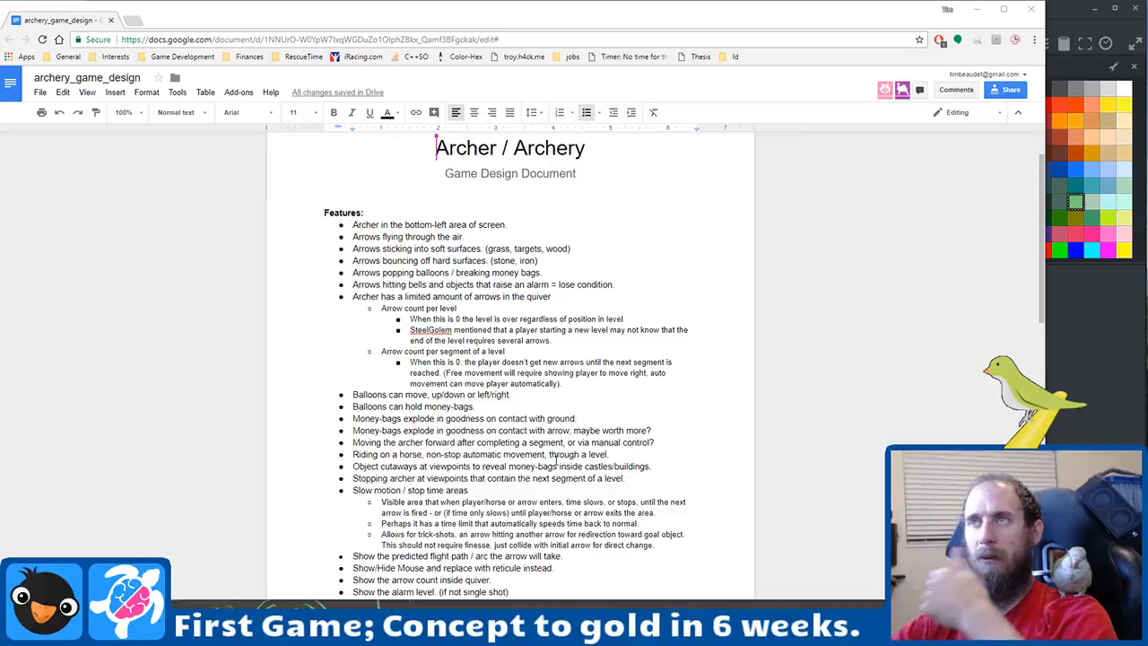
pyautogui.scroll(-4, 557, 459)
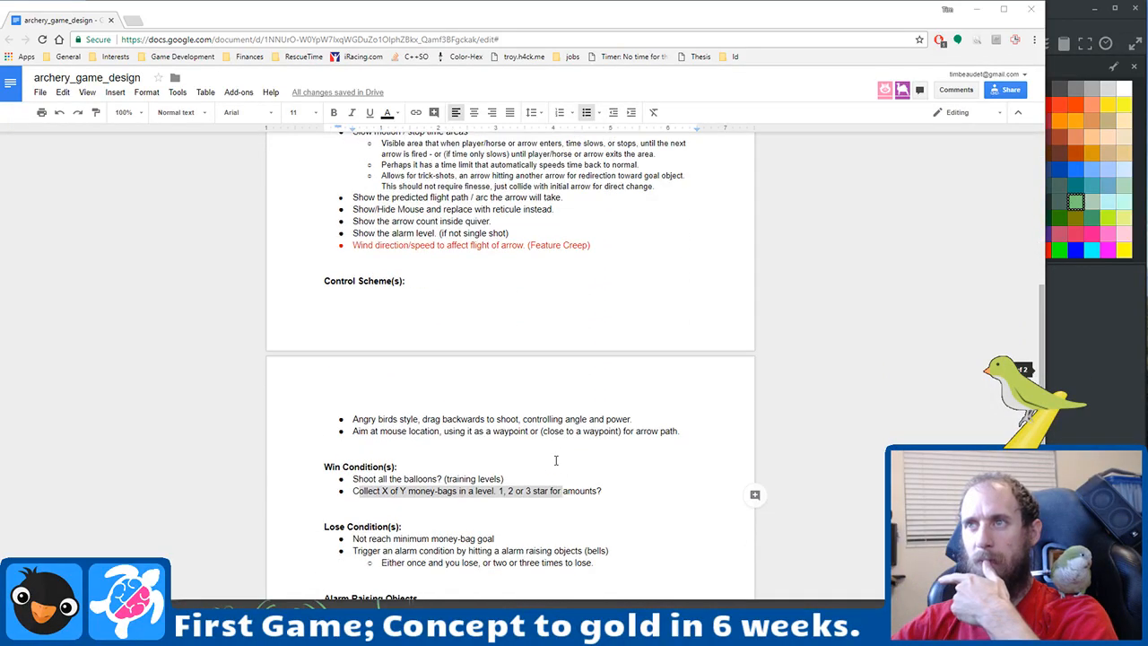
pyautogui.scroll(-1, 556, 460)
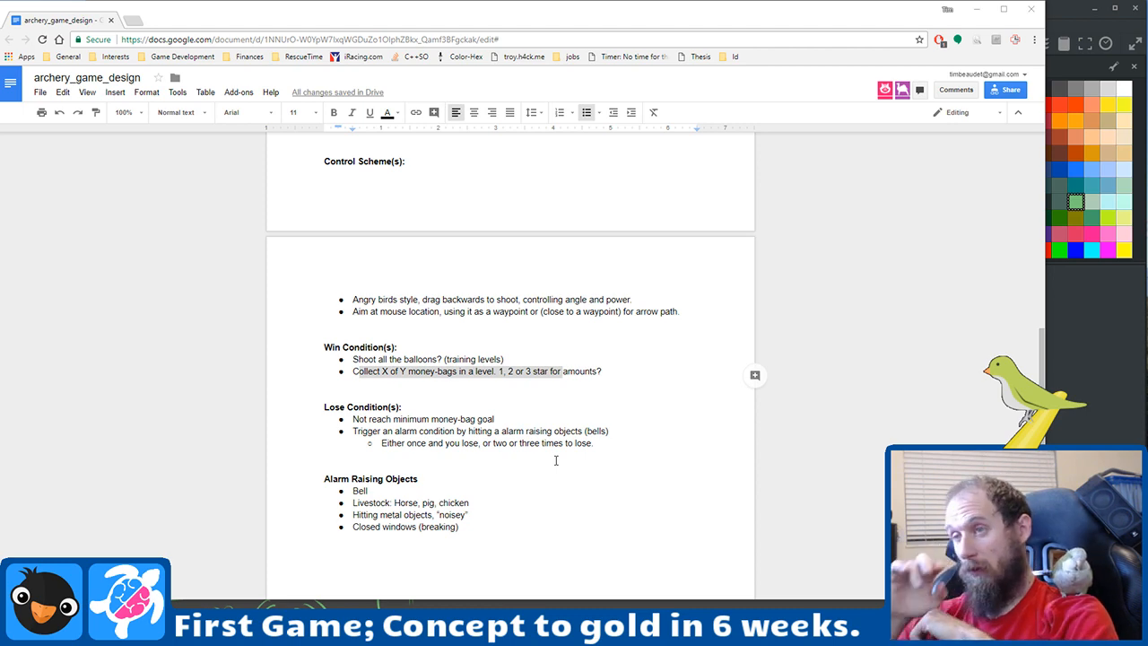
pyautogui.scroll(5, 556, 460)
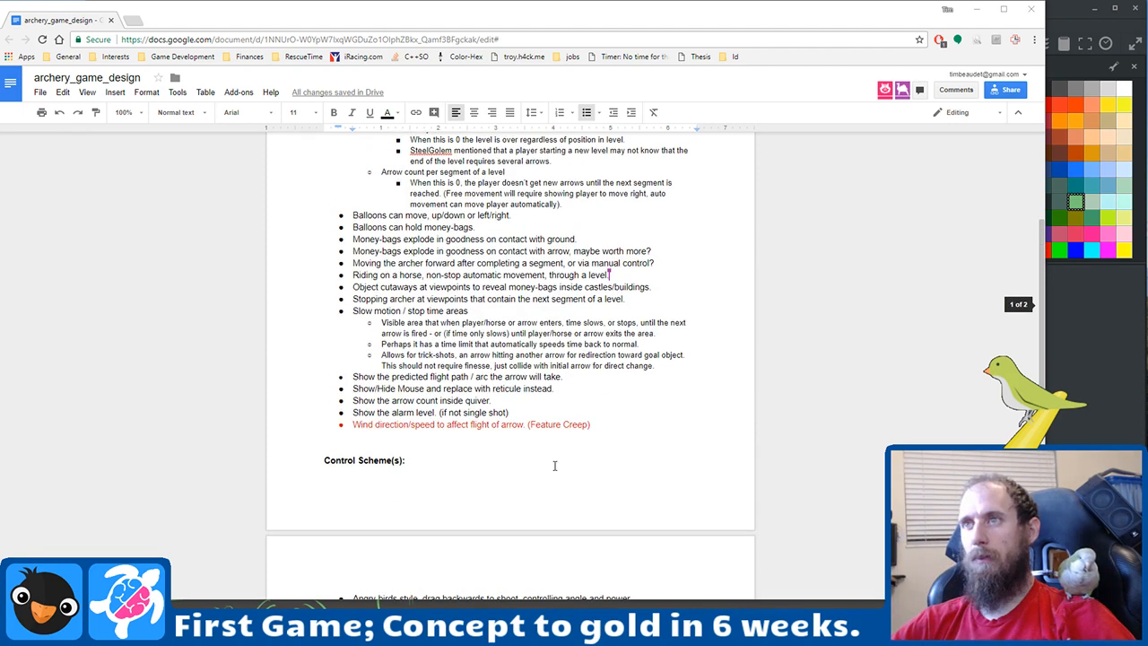
# Step: Insert a page break before the Control Scheme(s) heading and add the heading "Other Game Requirements:" in the space before it
pyautogui.click(554, 466)
pyautogui.press('Home')
pyautogui.hotkey('ctrl', 'Return')
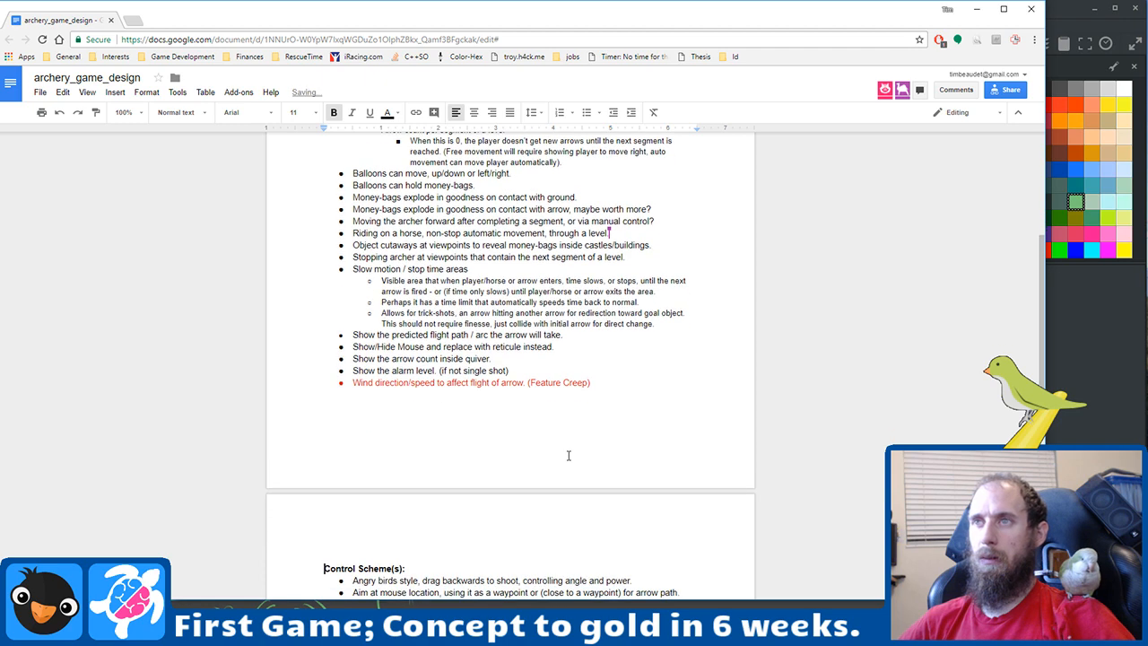
pyautogui.press('Up')
pyautogui.write('Other ')
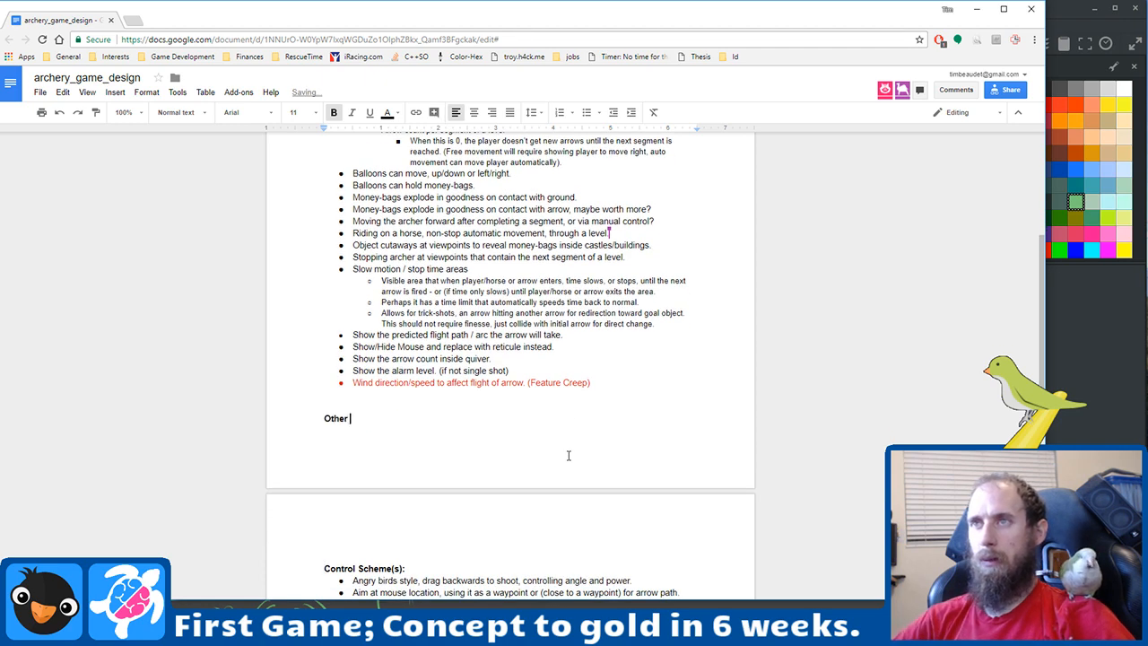
pyautogui.write('Game Re')
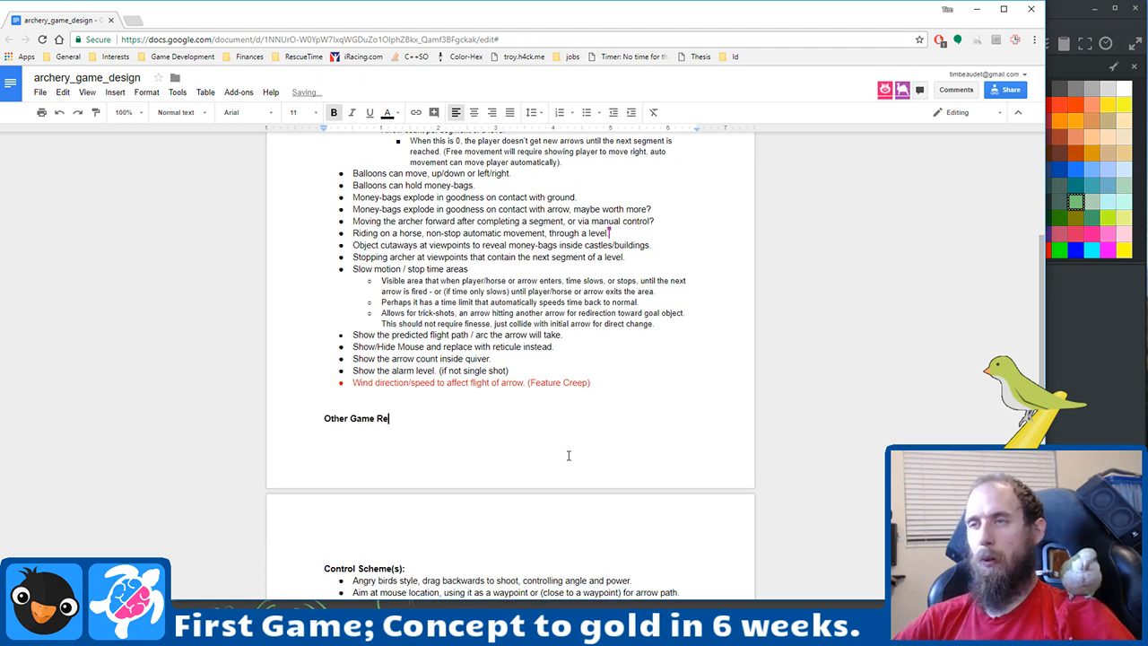
pyautogui.write('quirements:')
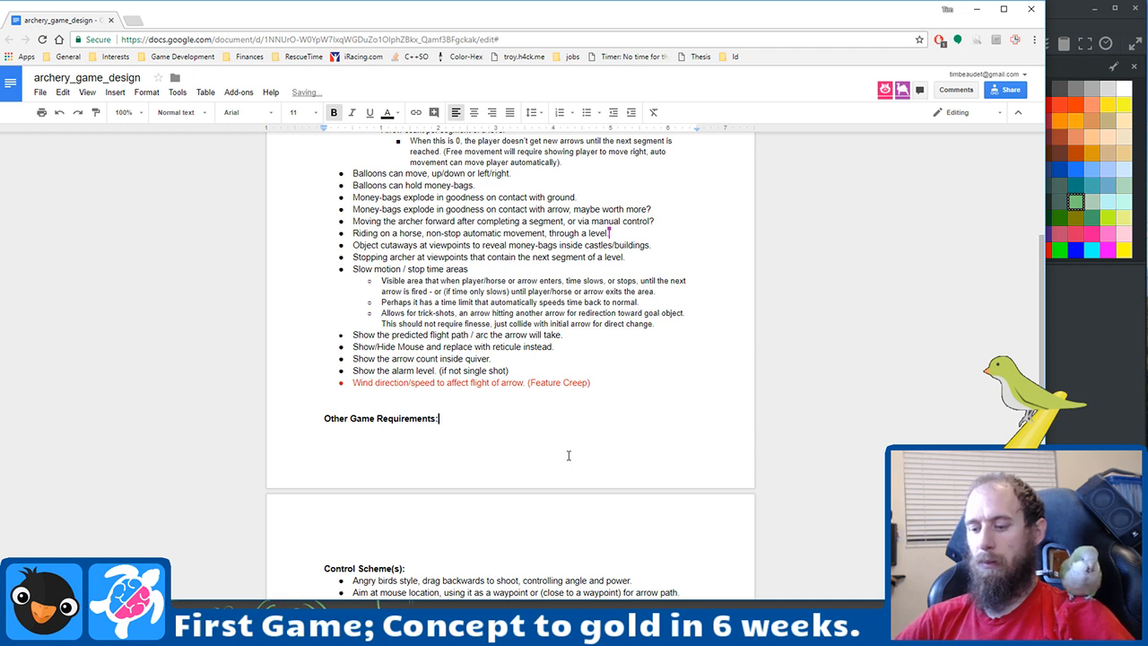
# Step: Add a bulleted item "Title screen / starting screen" directly before the Control Scheme(s) heading
pyautogui.press('Down')
pyautogui.press('Return')
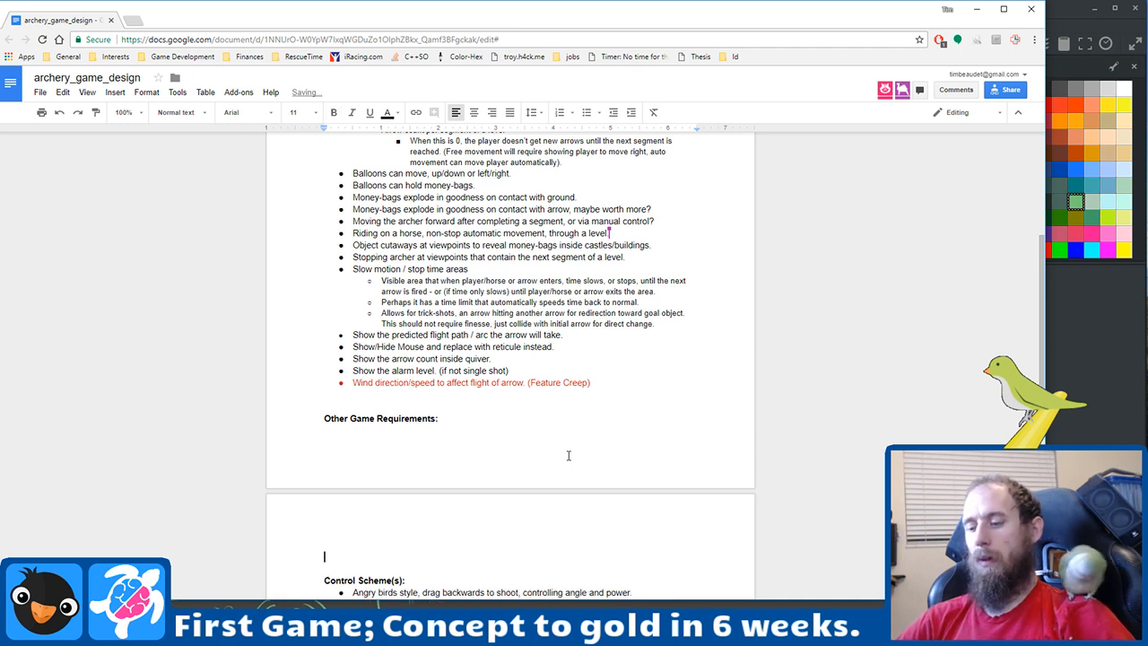
pyautogui.hotkey('ctrl', 'shift', '8')
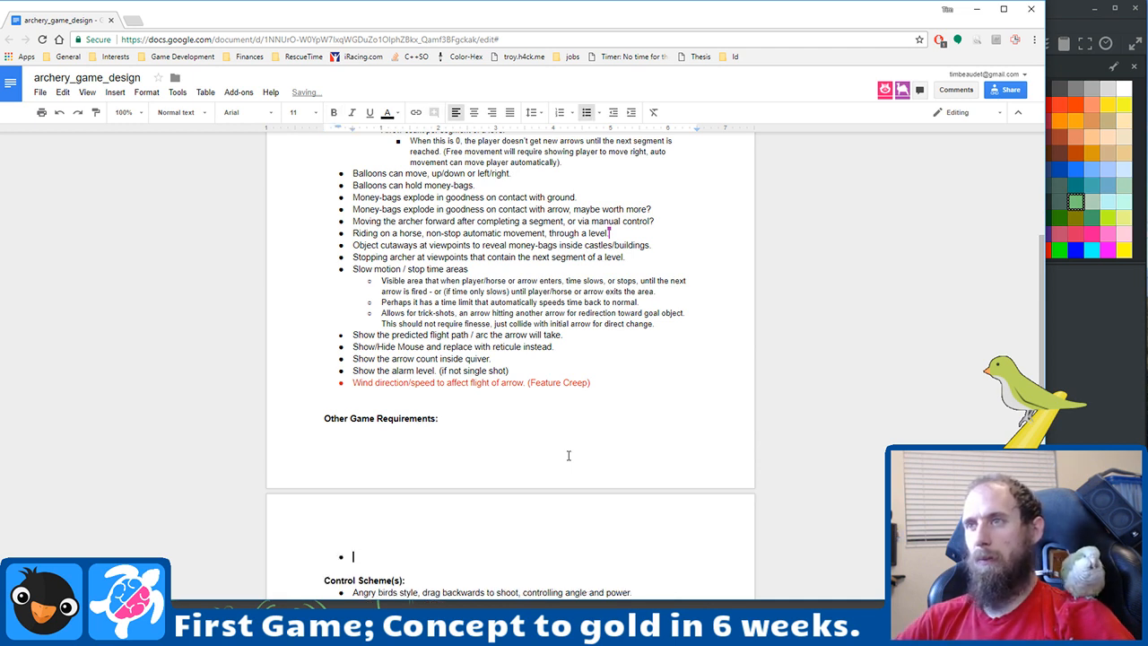
pyautogui.write('W')
pyautogui.press('BackSpace')
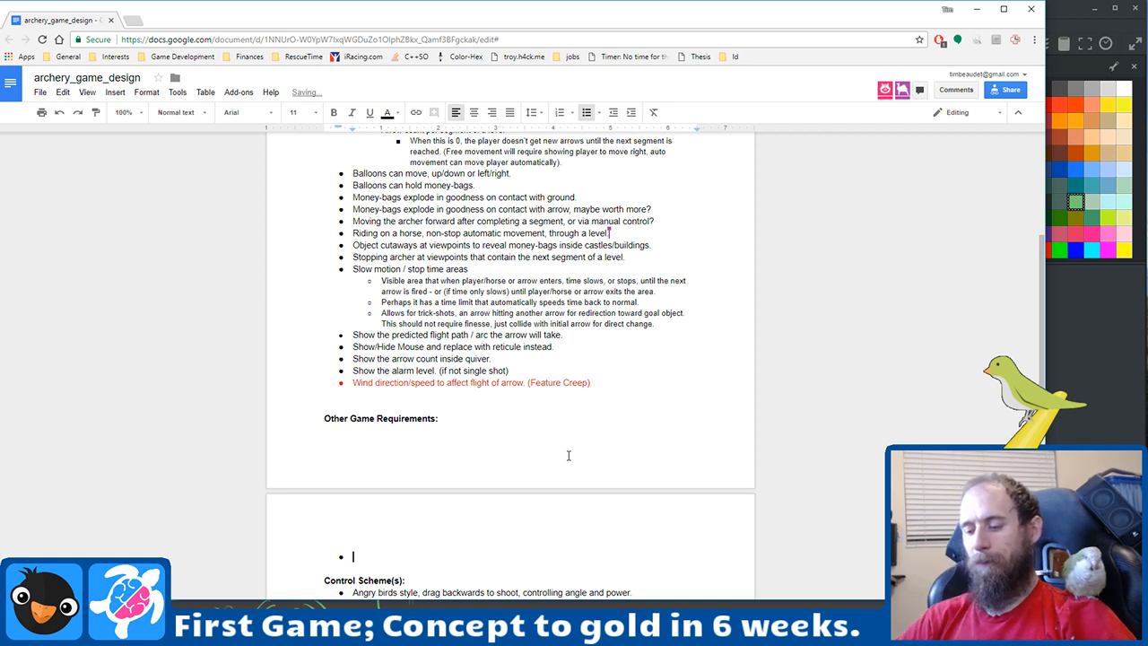
pyautogui.write('Title scre')
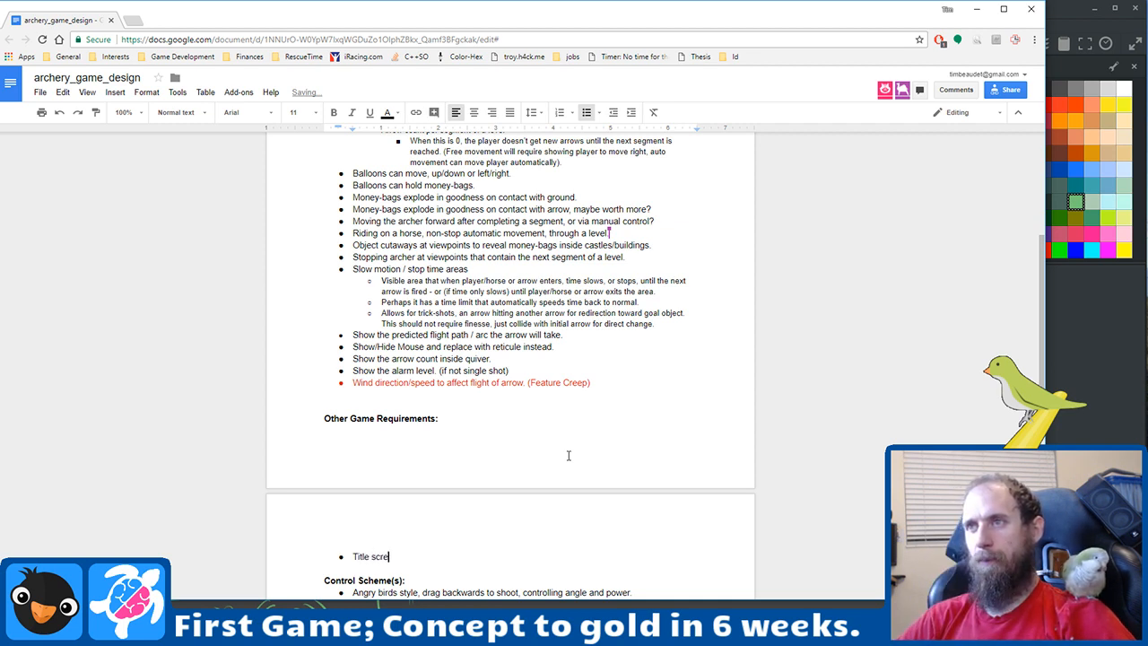
pyautogui.write('en / start')
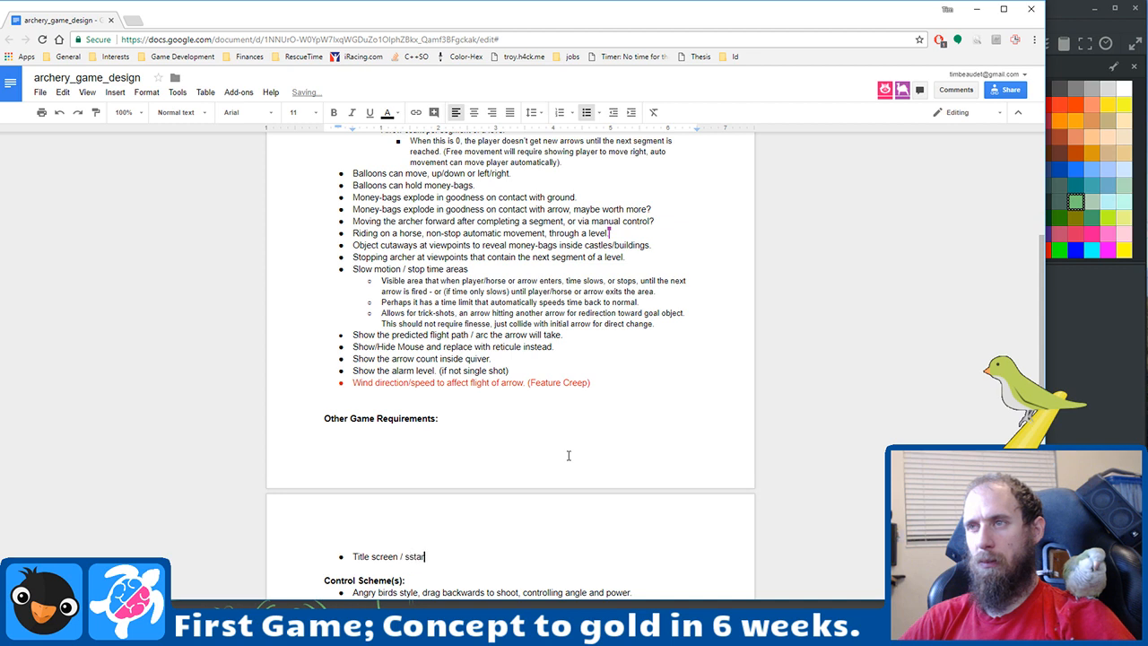
pyautogui.hotkey('ctrl', 'shift', 'Left')
pyautogui.press('Right')
pyautogui.write('ing scre')
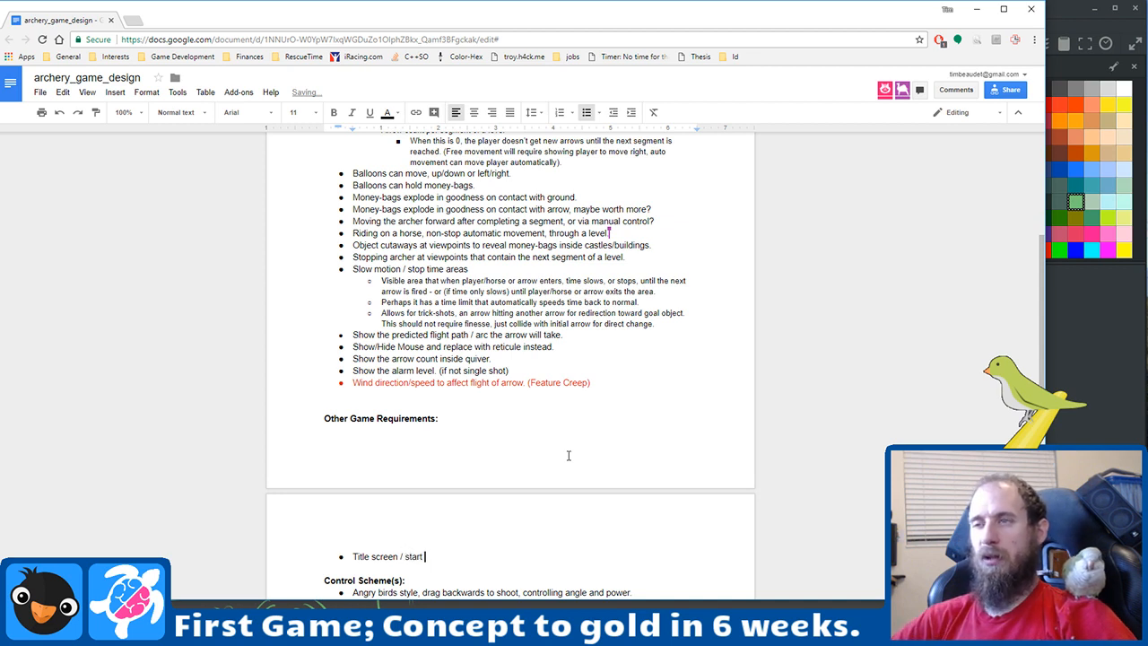
pyautogui.write('en')
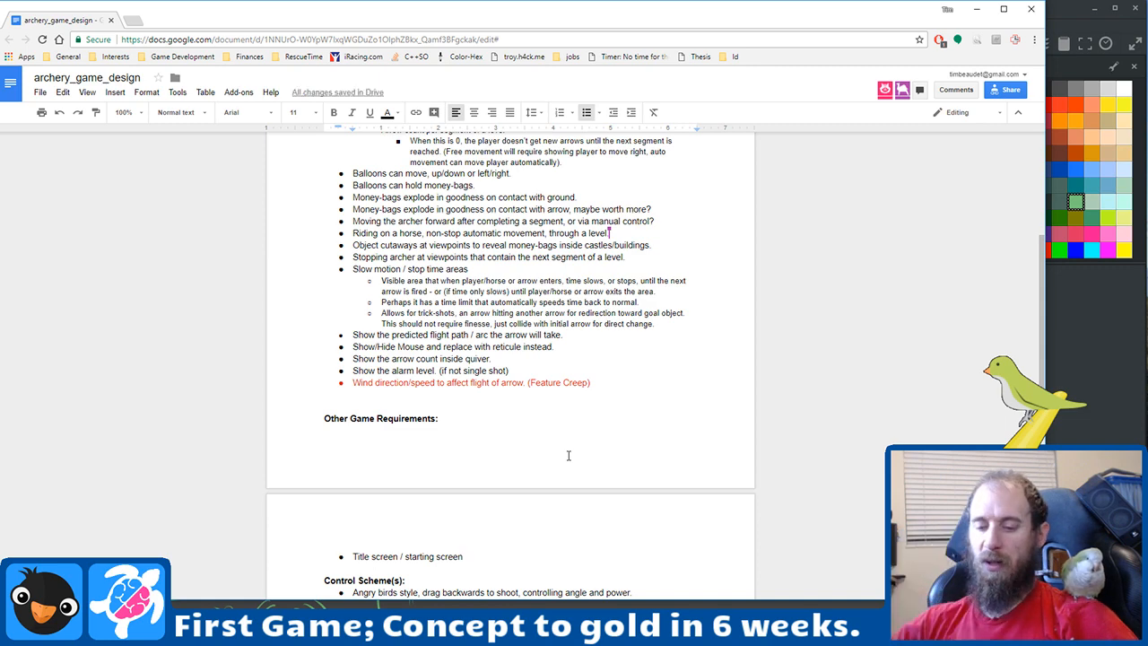
# Step: Switch to MyPaint and draw a large orange screen frame in the empty canvas area above the "Must Be Fun" sketch
pyautogui.click(1126, 401)
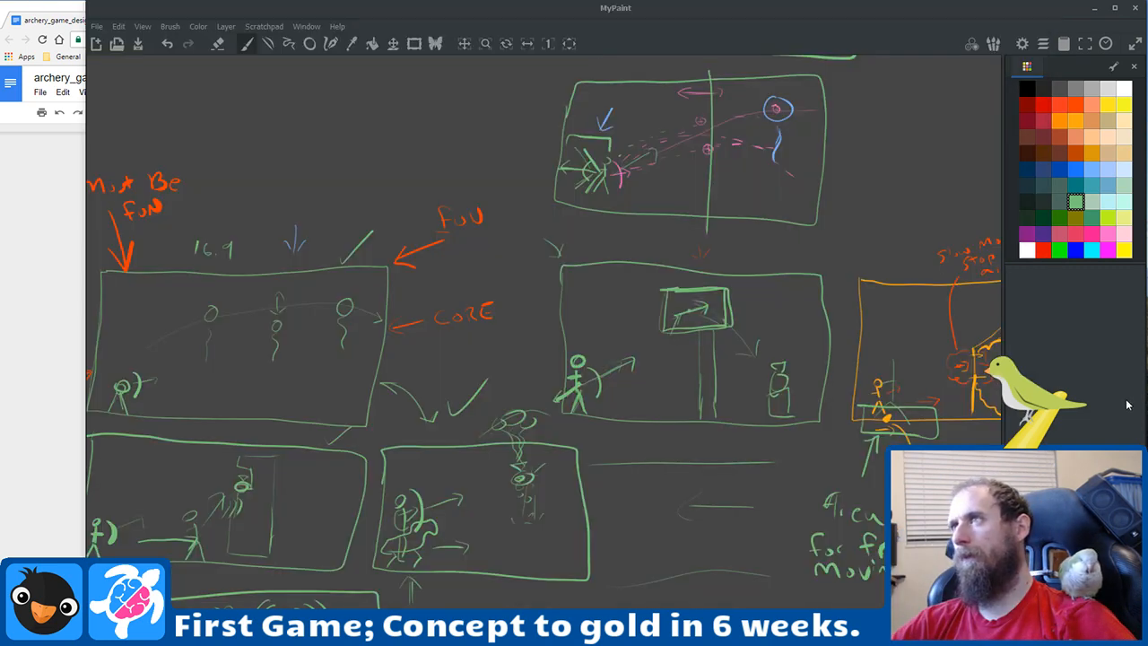
pyautogui.moveTo(429, 267); pyautogui.dragTo(702, 565)
pyautogui.moveTo(472, 266); pyautogui.dragTo(682, 298)
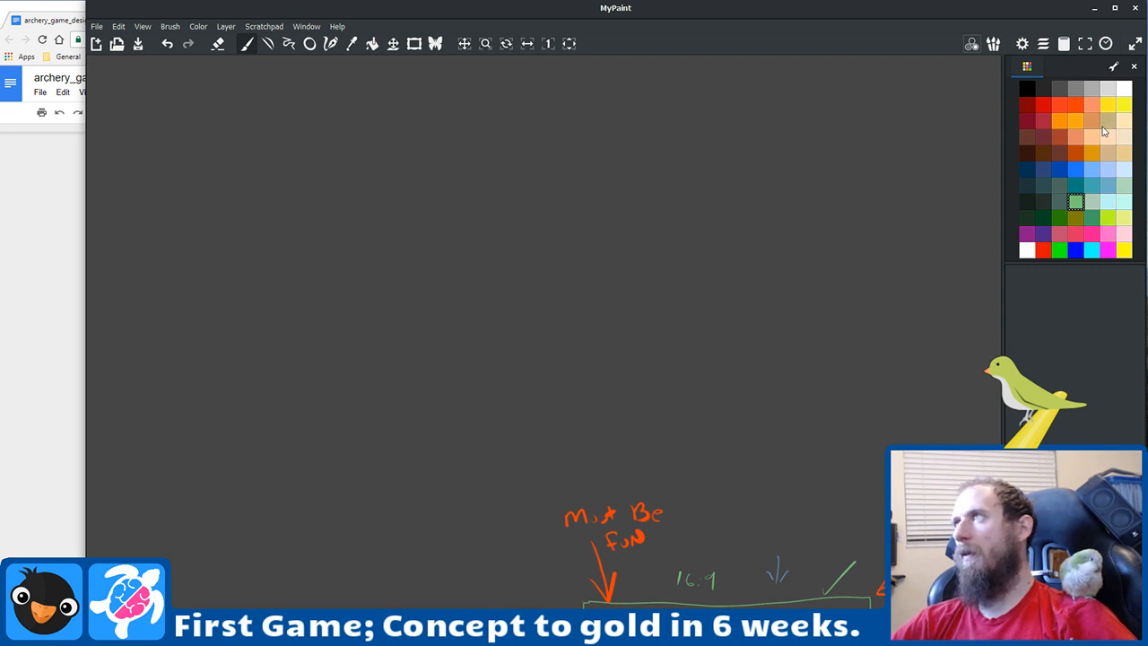
pyautogui.click(1074, 123)
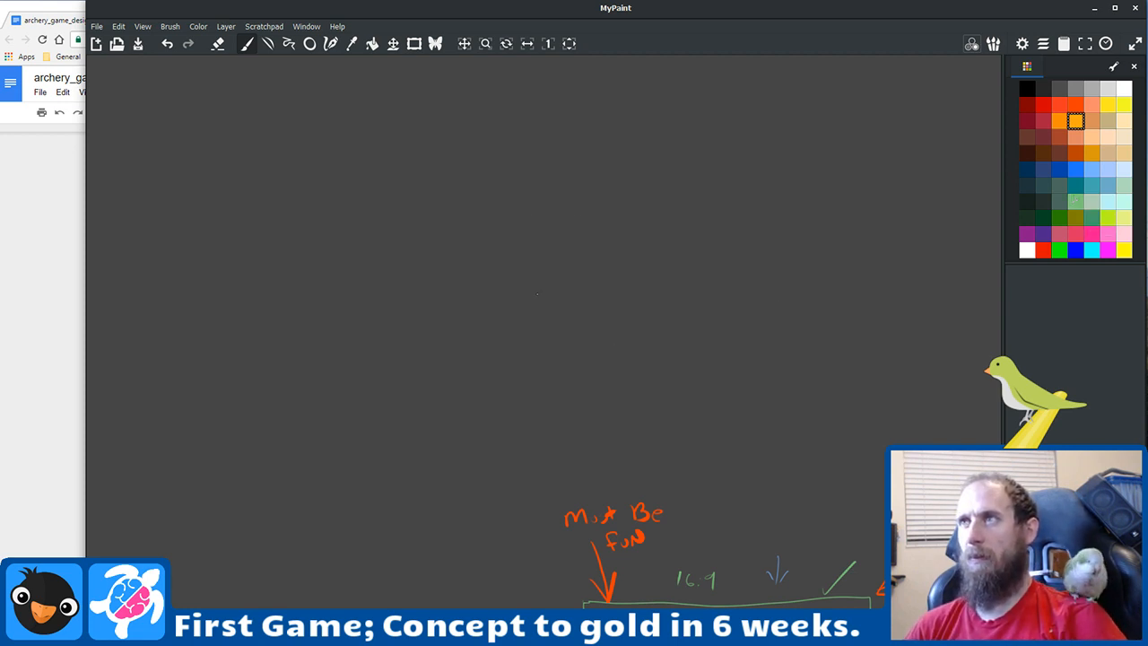
pyautogui.moveTo(473, 224)
pyautogui.mouseDown()
pyautogui.moveTo(468, 380)
pyautogui.moveTo(531, 439)
pyautogui.moveTo(810, 420)
pyautogui.moveTo(868, 337)
pyautogui.mouseUp()
pyautogui.moveTo(872, 295)
pyautogui.mouseDown()
pyautogui.moveTo(854, 205)
pyautogui.moveTo(514, 212)
pyautogui.moveTo(475, 215)
pyautogui.moveTo(472, 231)
pyautogui.mouseUp()
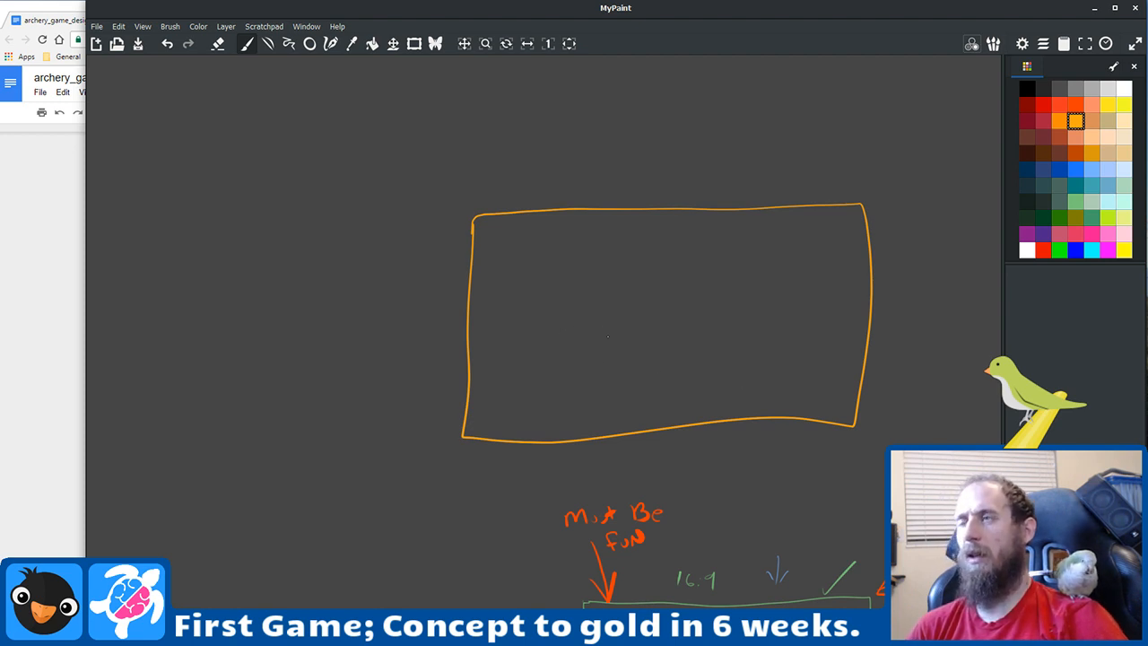
# Step: Handwrite the label "Title Screen" in orange above the new frame
pyautogui.moveTo(544, 168)
pyautogui.mouseDown()
pyautogui.moveTo(545, 190)
pyautogui.moveTo(554, 164)
pyautogui.moveTo(569, 186)
pyautogui.moveTo(593, 191)
pyautogui.moveTo(615, 171)
pyautogui.moveTo(619, 190)
pyautogui.moveTo(681, 178)
pyautogui.mouseUp()
pyautogui.moveTo(687, 179)
pyautogui.mouseDown()
pyautogui.moveTo(695, 174)
pyautogui.moveTo(695, 186)
pyautogui.mouseUp()
pyautogui.moveTo(705, 179); pyautogui.dragTo(735, 185)
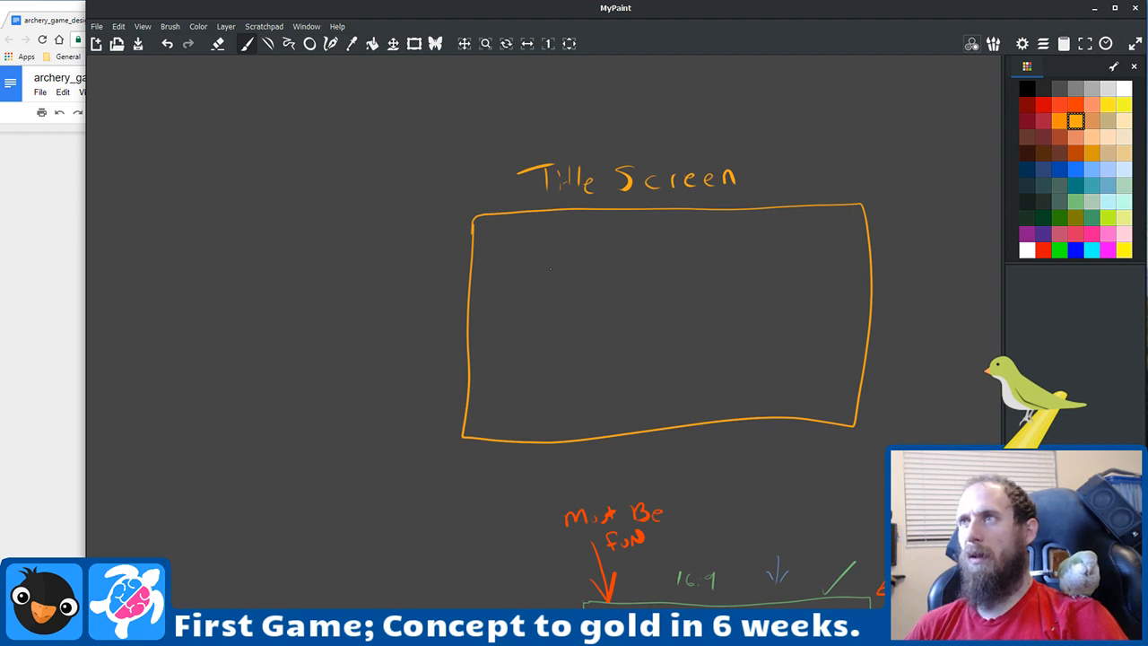
pyautogui.moveTo(540, 250)
pyautogui.mouseDown()
pyautogui.moveTo(548, 285)
pyautogui.moveTo(567, 276)
pyautogui.mouseUp()
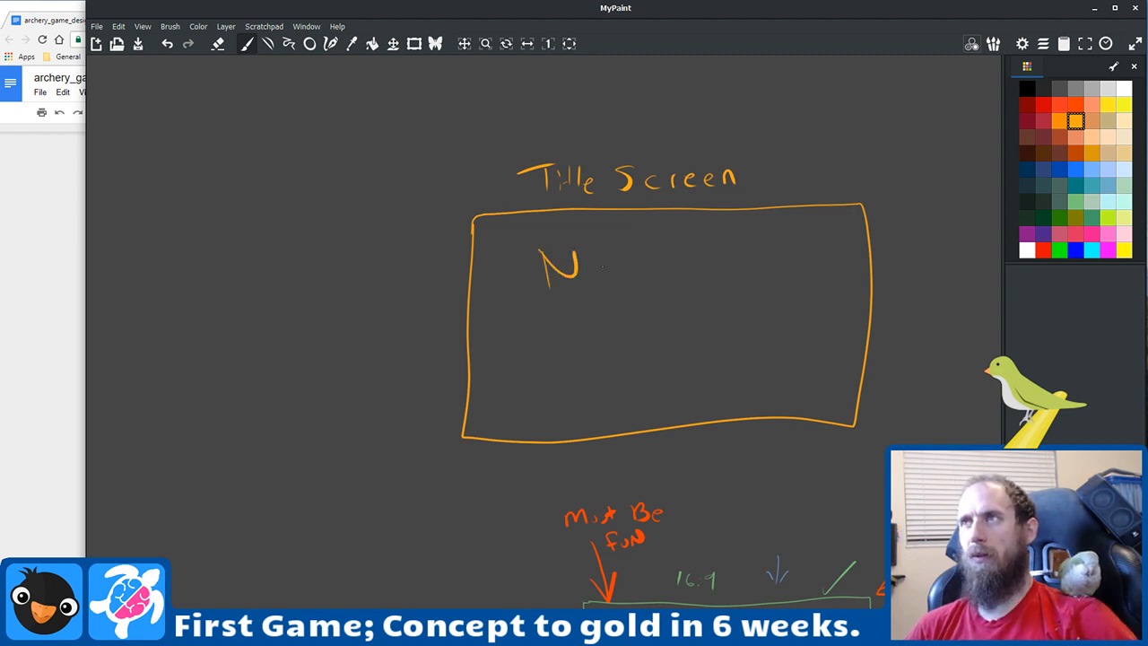
pyautogui.hotkey('ctrl', 'z')
pyautogui.moveTo(540, 241)
pyautogui.mouseDown()
pyautogui.moveTo(531, 276)
pyautogui.moveTo(556, 274)
pyautogui.moveTo(547, 259)
pyautogui.moveTo(590, 248)
pyautogui.mouseUp()
pyautogui.hotkey('ctrl', 'z')
pyautogui.hotkey('ctrl', 'z')
pyautogui.hotkey('ctrl', 'z')
pyautogui.hotkey('ctrl', 'z')
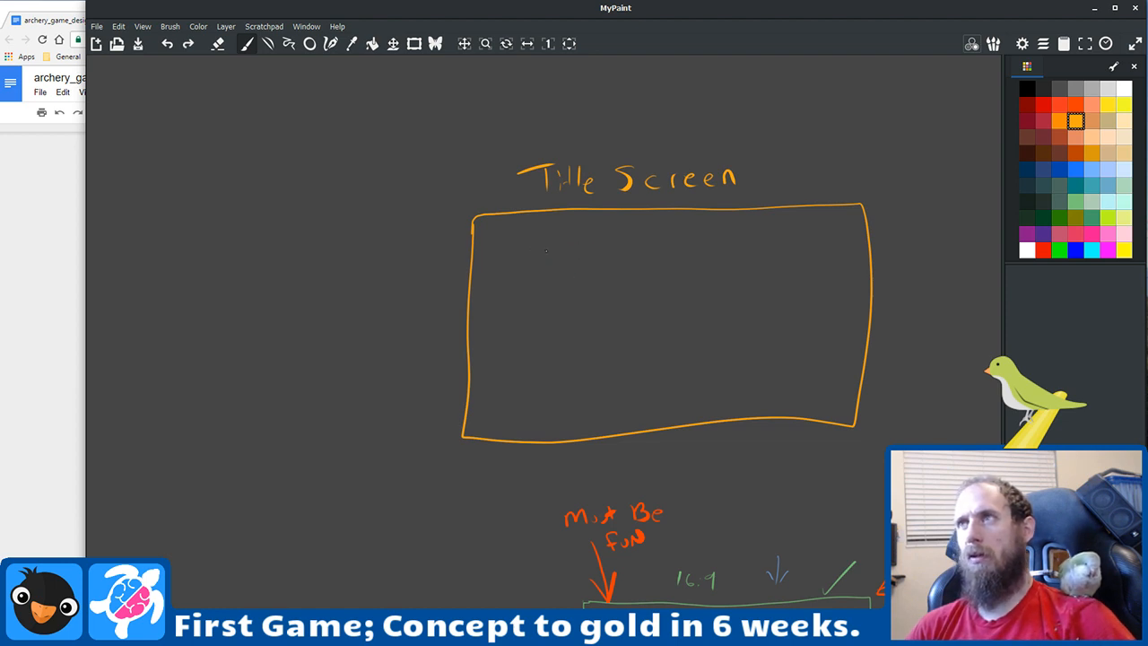
pyautogui.moveTo(547, 238); pyautogui.dragTo(531, 274)
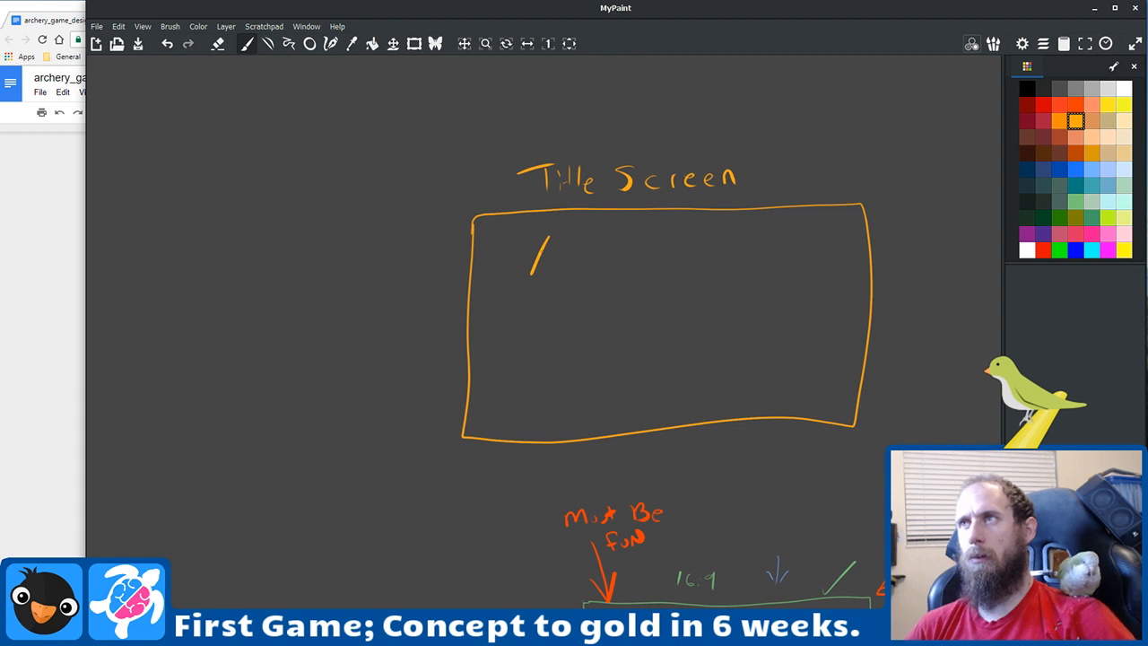
pyautogui.hotkey('ctrl', 'z')
# Step: Letter the game title "ARCHER" in thick orange capitals across the upper part of the title screen frame
pyautogui.moveTo(545, 234); pyautogui.dragTo(533, 279)
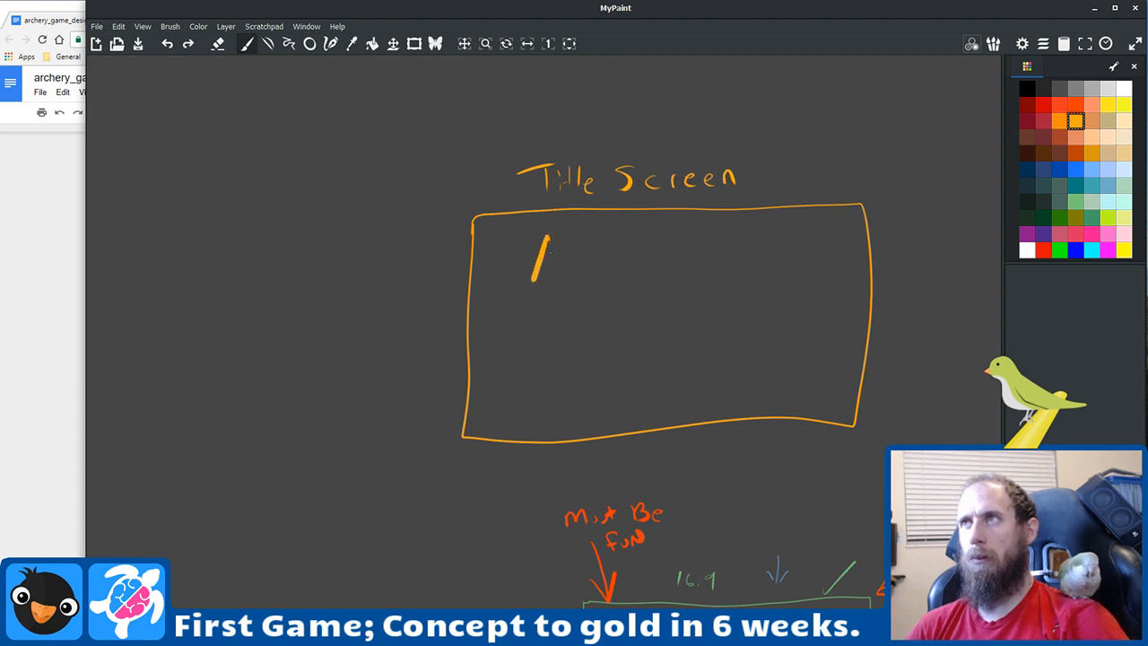
pyautogui.moveTo(548, 237)
pyautogui.mouseDown()
pyautogui.moveTo(560, 284)
pyautogui.moveTo(590, 256)
pyautogui.moveTo(616, 275)
pyautogui.moveTo(668, 275)
pyautogui.moveTo(672, 242)
pyautogui.moveTo(686, 265)
pyautogui.moveTo(718, 274)
pyautogui.mouseUp()
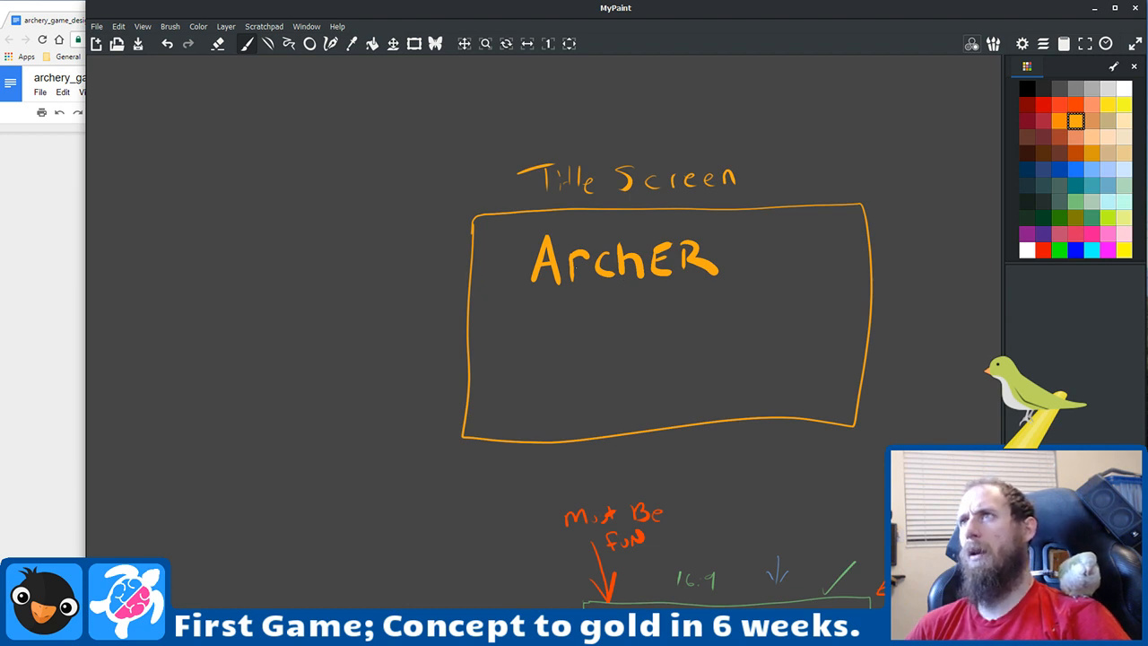
pyautogui.moveTo(572, 260); pyautogui.dragTo(595, 285)
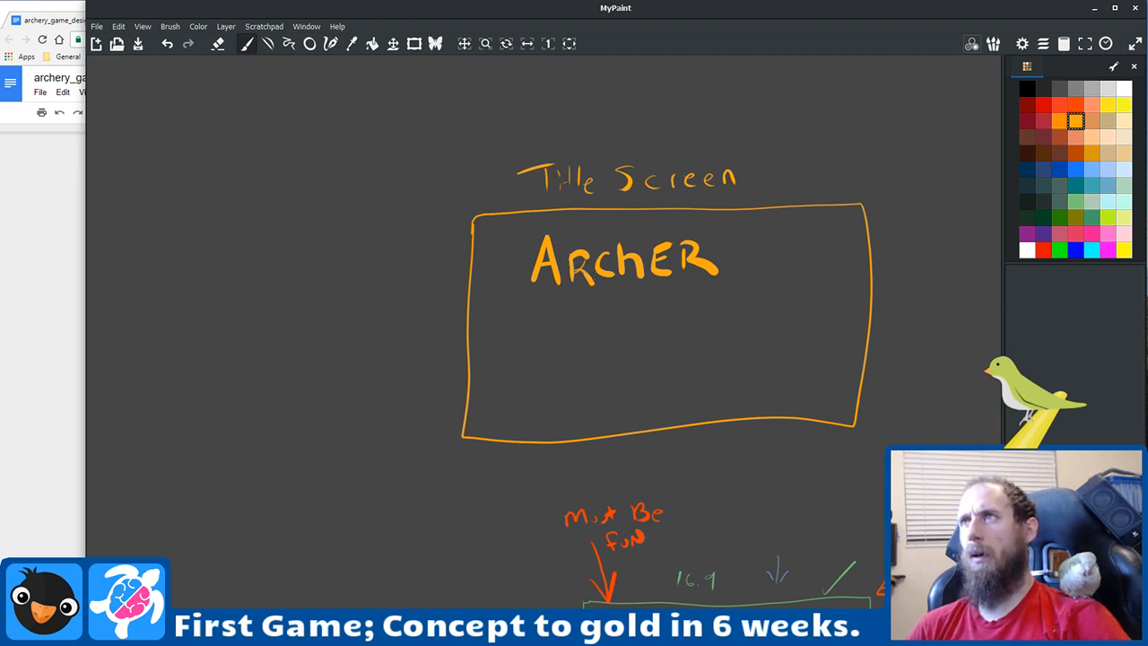
pyautogui.moveTo(643, 235); pyautogui.dragTo(640, 255)
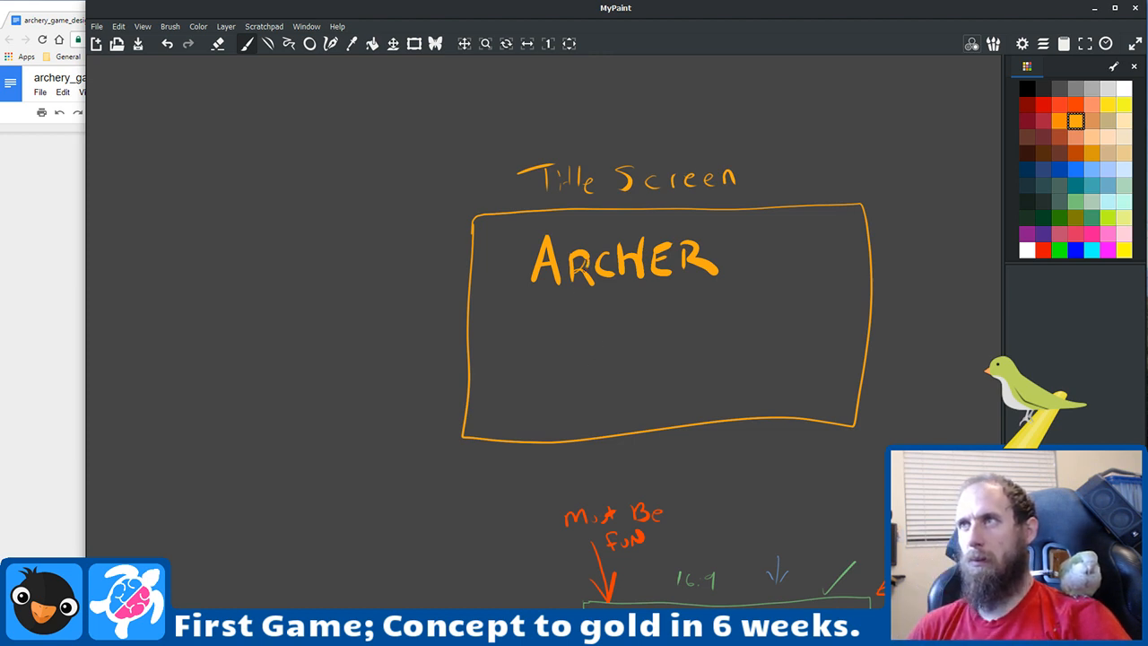
pyautogui.hotkey('ctrl', 'z')
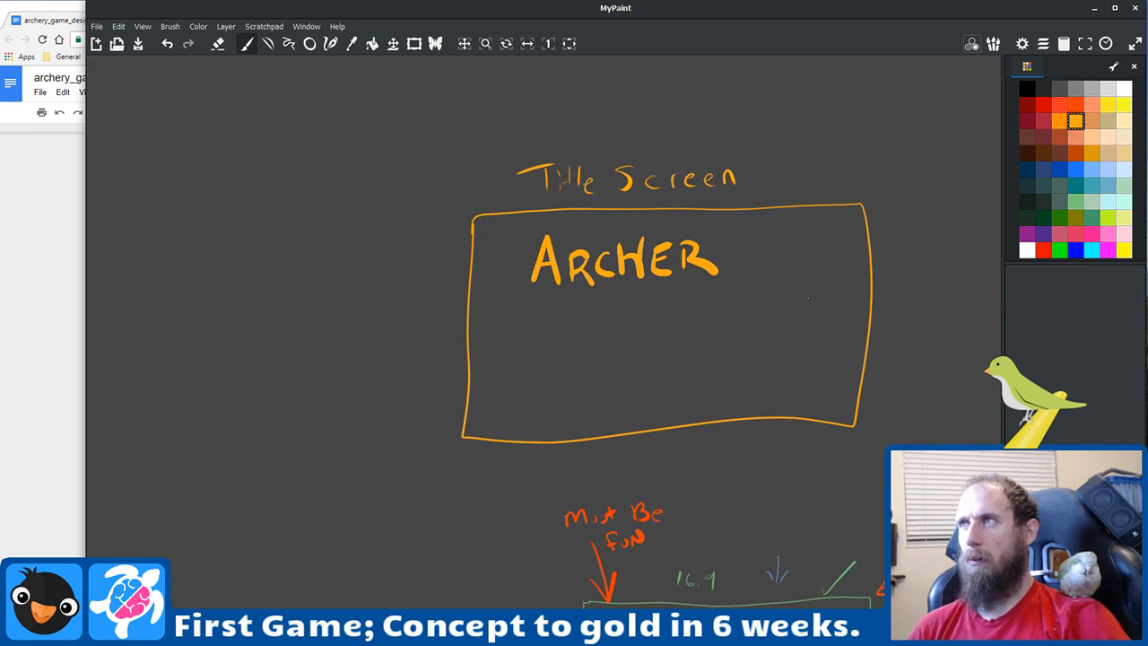
# Step: Sketch a money-bag hanging from three balloons beside the ARCHER title, near the frame's right edge
pyautogui.moveTo(804, 301)
pyautogui.mouseDown()
pyautogui.moveTo(819, 290)
pyautogui.moveTo(796, 313)
pyautogui.moveTo(819, 303)
pyautogui.mouseUp()
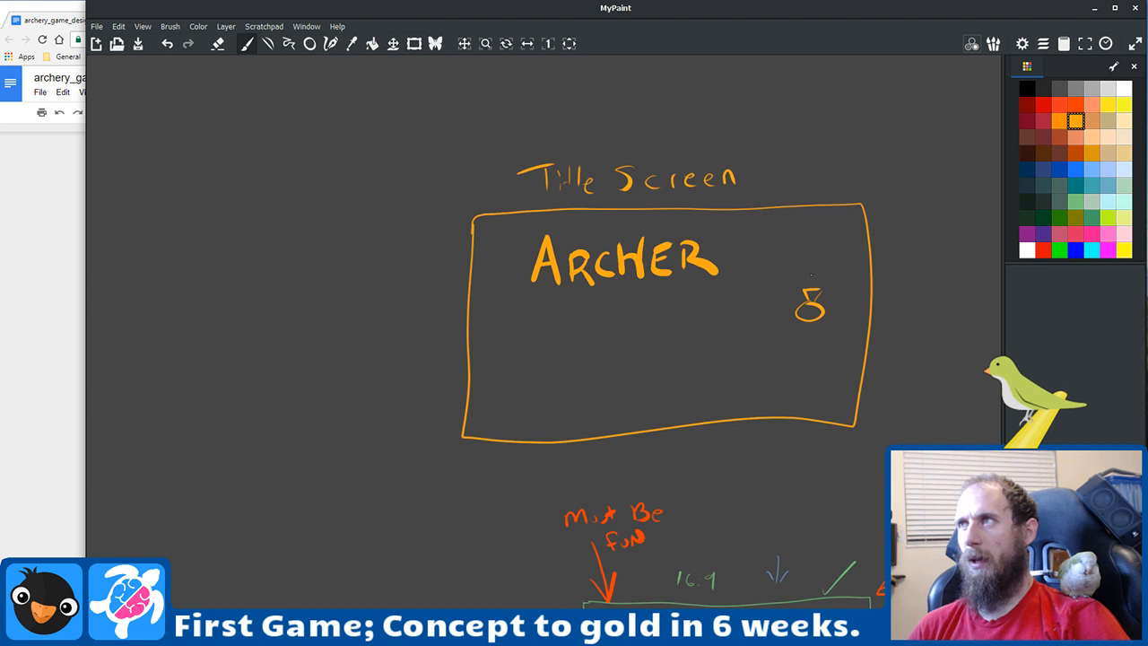
pyautogui.moveTo(811, 285)
pyautogui.mouseDown()
pyautogui.moveTo(816, 247)
pyautogui.moveTo(804, 238)
pyautogui.mouseUp()
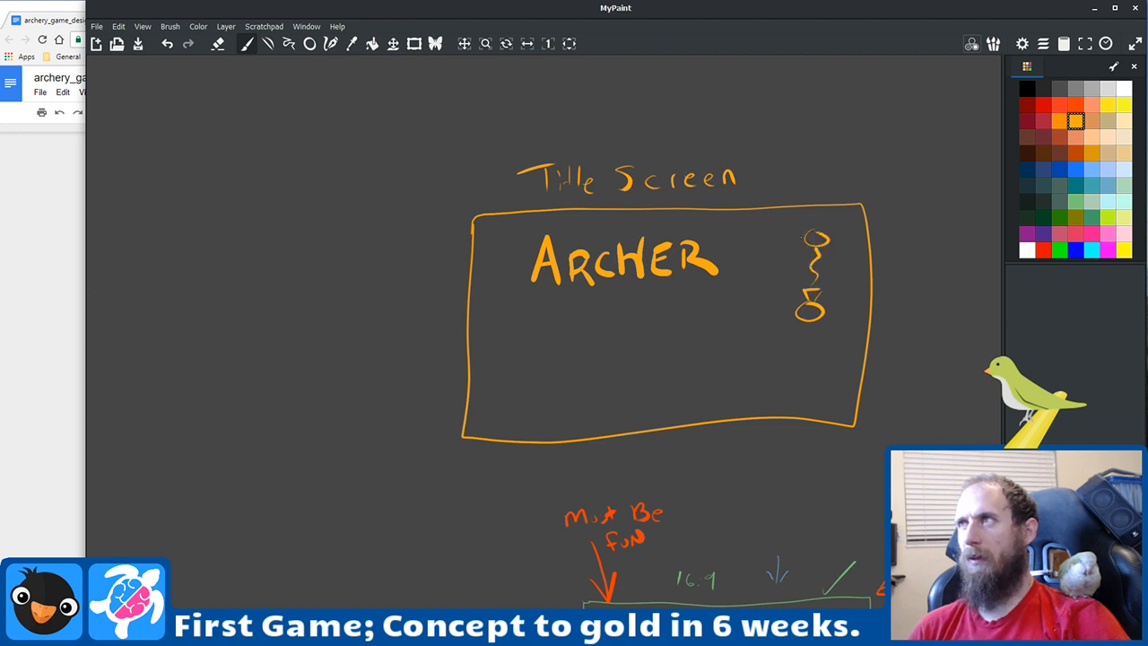
pyautogui.moveTo(809, 283)
pyautogui.mouseDown()
pyautogui.moveTo(786, 238)
pyautogui.moveTo(833, 264)
pyautogui.moveTo(841, 237)
pyautogui.mouseUp()
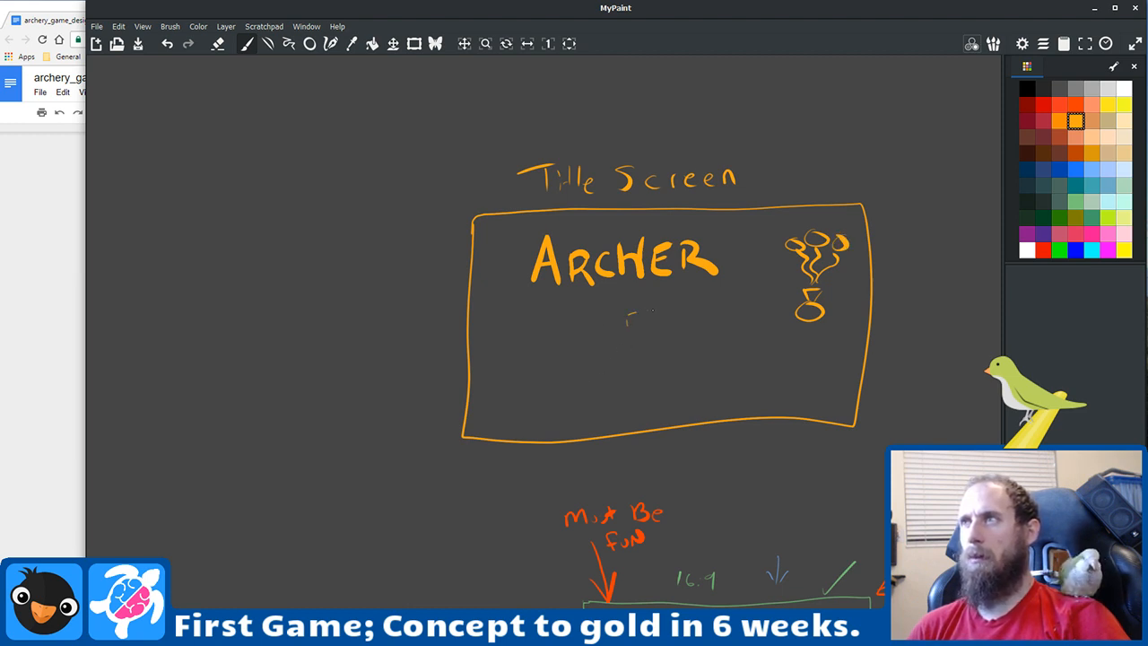
# Step: Draw a dashed button outline below the ARCHER title and write "Play" inside it
pyautogui.moveTo(686, 309)
pyautogui.mouseDown()
pyautogui.moveTo(712, 325)
pyautogui.moveTo(689, 345)
pyautogui.mouseUp()
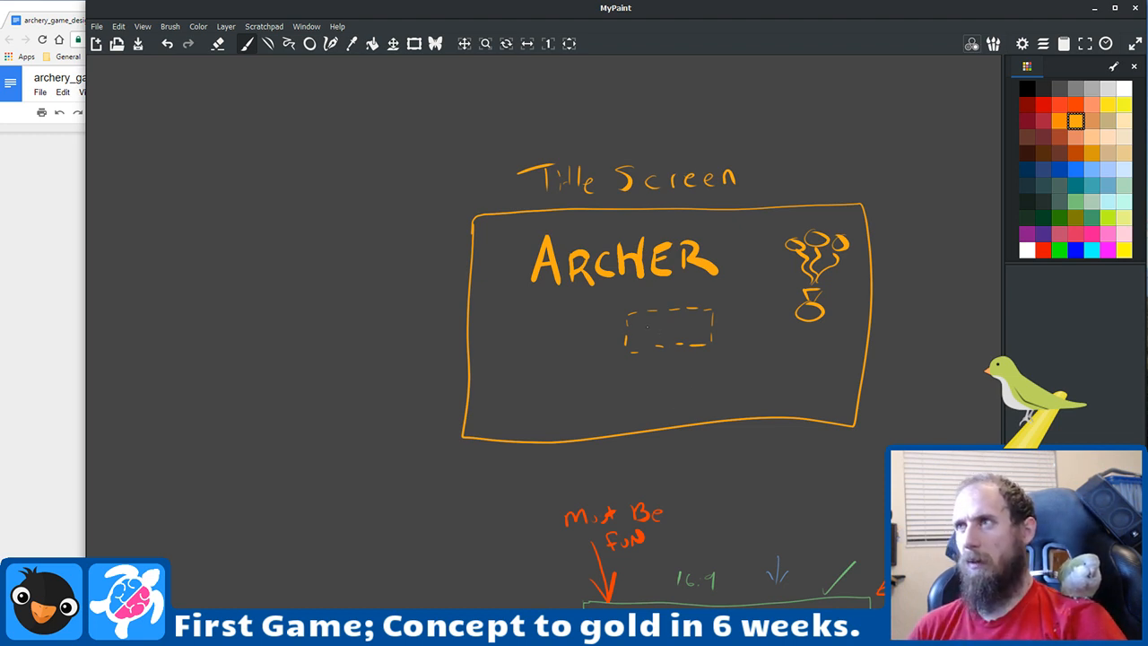
pyautogui.moveTo(654, 323)
pyautogui.mouseDown()
pyautogui.moveTo(647, 342)
pyautogui.moveTo(650, 329)
pyautogui.moveTo(689, 348)
pyautogui.mouseUp()
pyautogui.hotkey('ctrl', 'z')
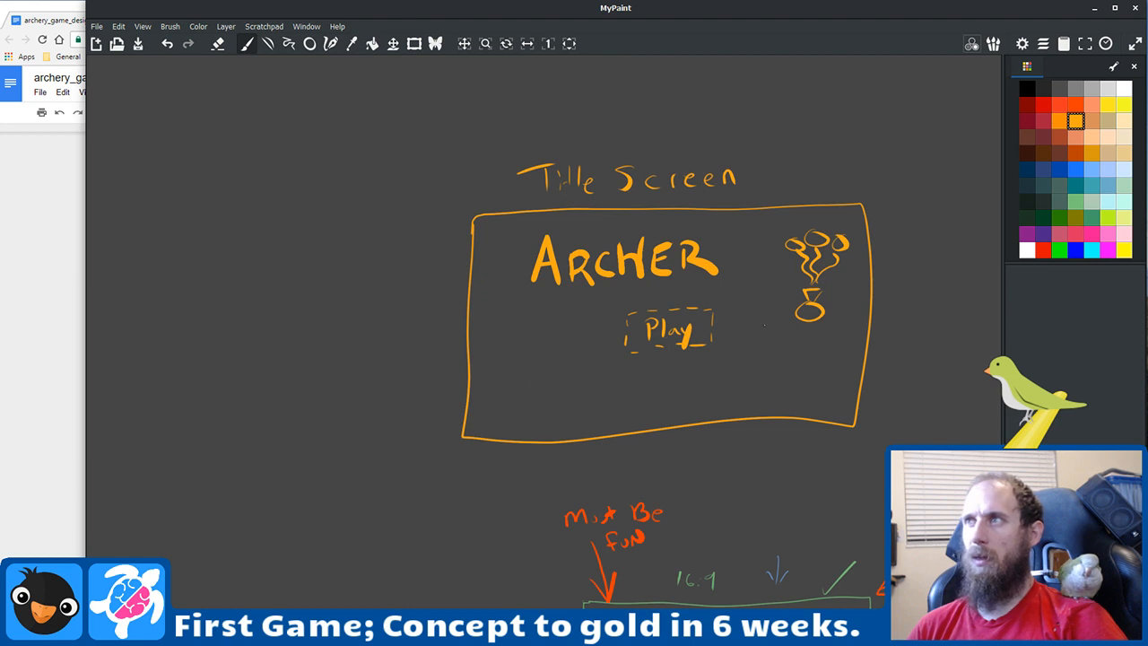
# Step: Sketch a stick-figure archer with a bow and a tilted target along the frame's base, plus an arrow's flight path to the money-bag
pyautogui.moveTo(488, 407)
pyautogui.mouseDown()
pyautogui.moveTo(505, 436)
pyautogui.moveTo(497, 378)
pyautogui.mouseUp()
pyautogui.moveTo(484, 391)
pyautogui.mouseDown()
pyautogui.moveTo(498, 388)
pyautogui.moveTo(500, 361)
pyautogui.mouseUp()
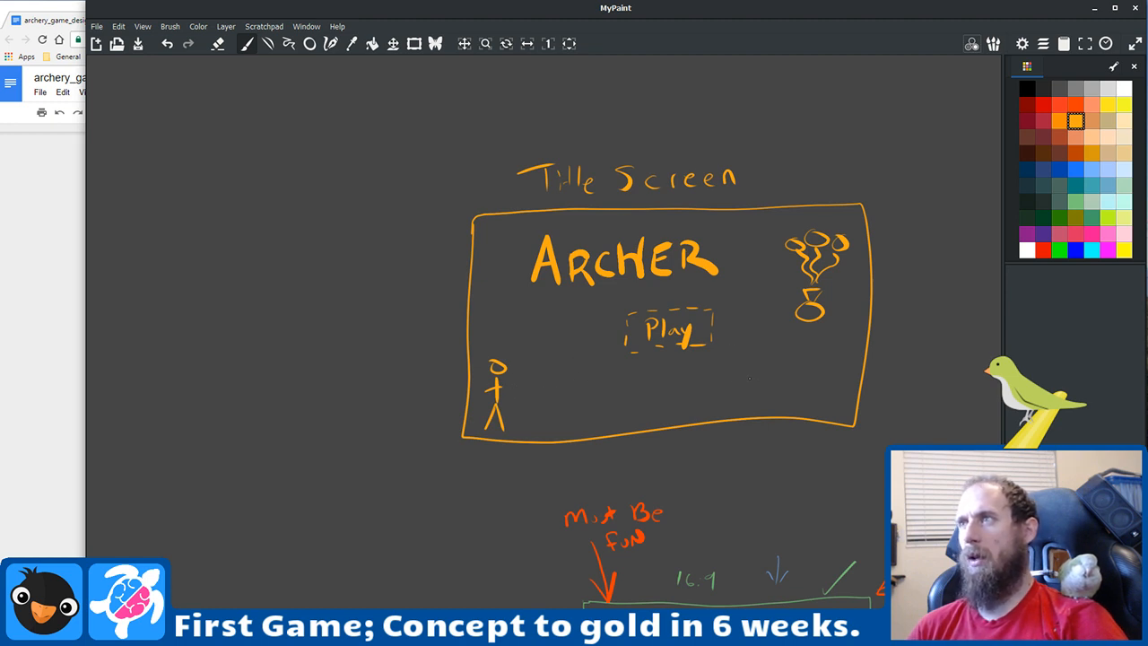
pyautogui.moveTo(754, 370)
pyautogui.mouseDown()
pyautogui.moveTo(730, 406)
pyautogui.moveTo(752, 403)
pyautogui.moveTo(764, 372)
pyautogui.moveTo(755, 417)
pyautogui.mouseUp()
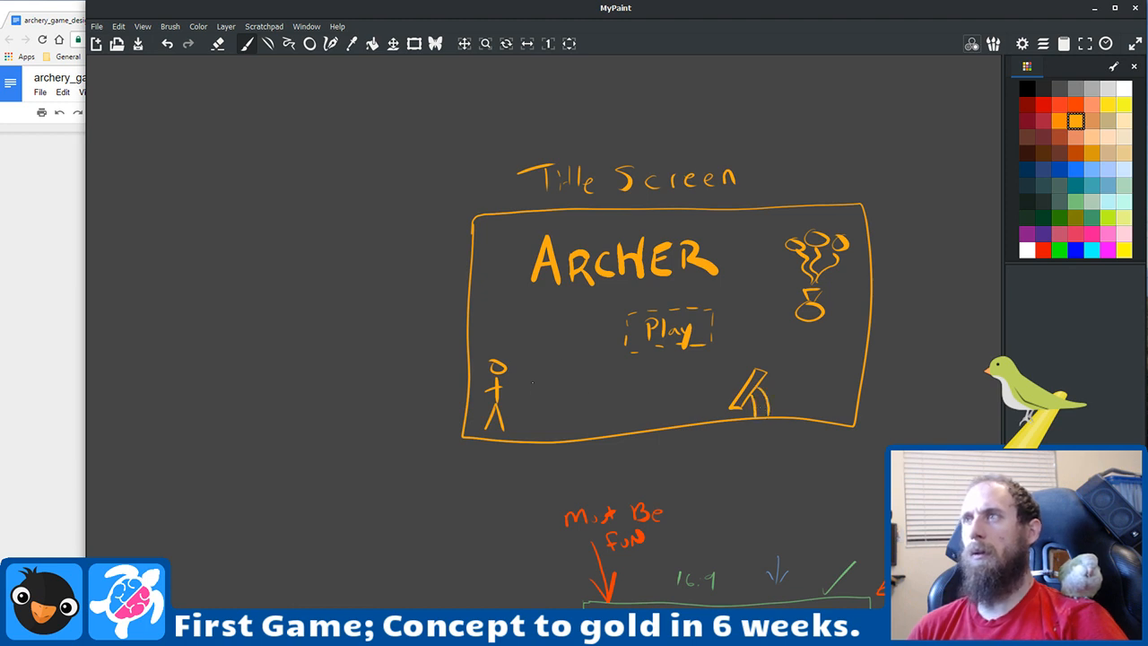
pyautogui.click(681, 320)
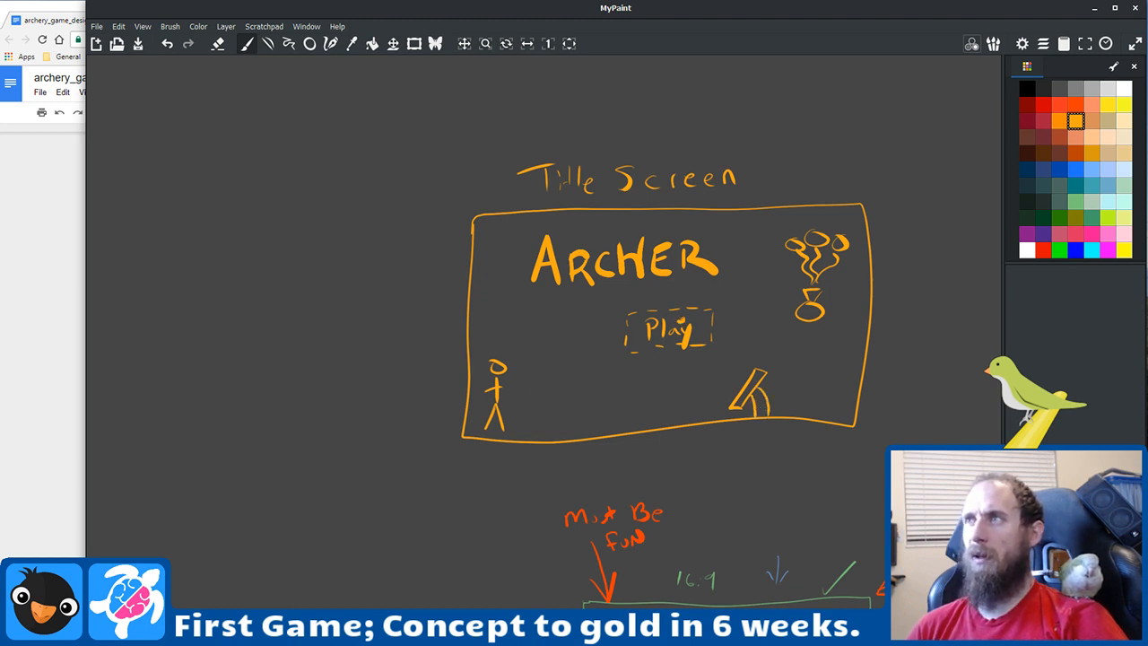
pyautogui.moveTo(515, 367)
pyautogui.mouseDown()
pyautogui.moveTo(522, 409)
pyautogui.moveTo(634, 351)
pyautogui.moveTo(791, 309)
pyautogui.moveTo(785, 317)
pyautogui.mouseUp()
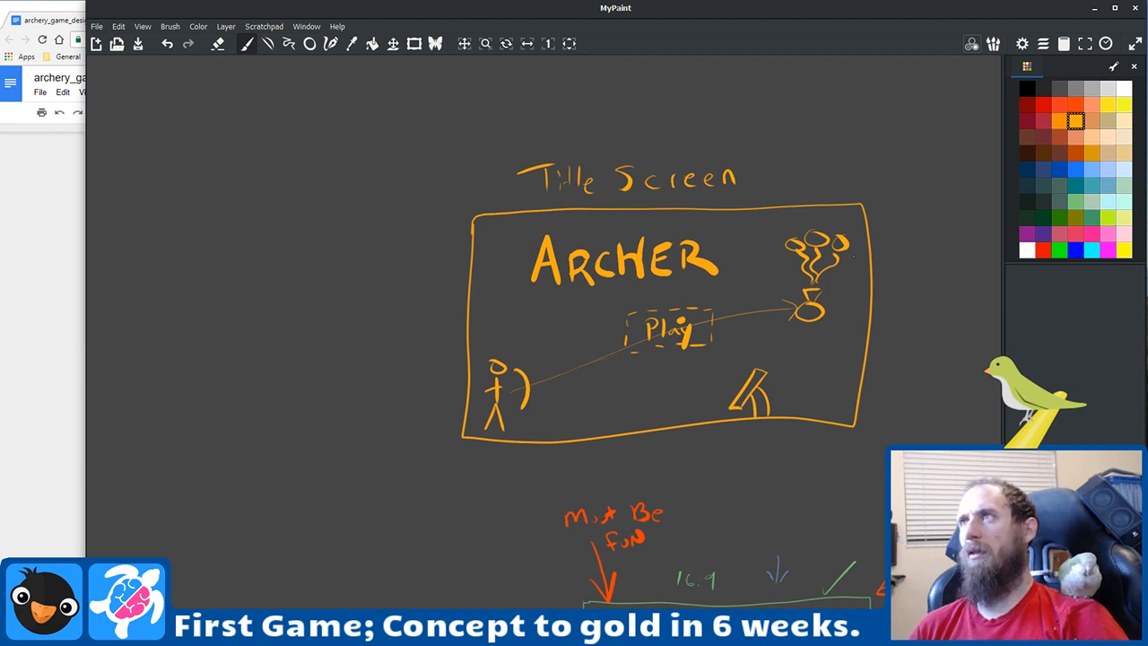
# Step: Draw a curved arrow from the title screen frame's lower-left corner out into the empty canvas
pyautogui.moveTo(881, 293)
pyautogui.mouseDown()
pyautogui.moveTo(540, 330)
pyautogui.moveTo(845, 231)
pyautogui.moveTo(759, 281)
pyautogui.moveTo(648, 392)
pyautogui.moveTo(589, 394)
pyautogui.moveTo(828, 220)
pyautogui.mouseUp()
pyautogui.moveTo(576, 363); pyautogui.dragTo(729, 338)
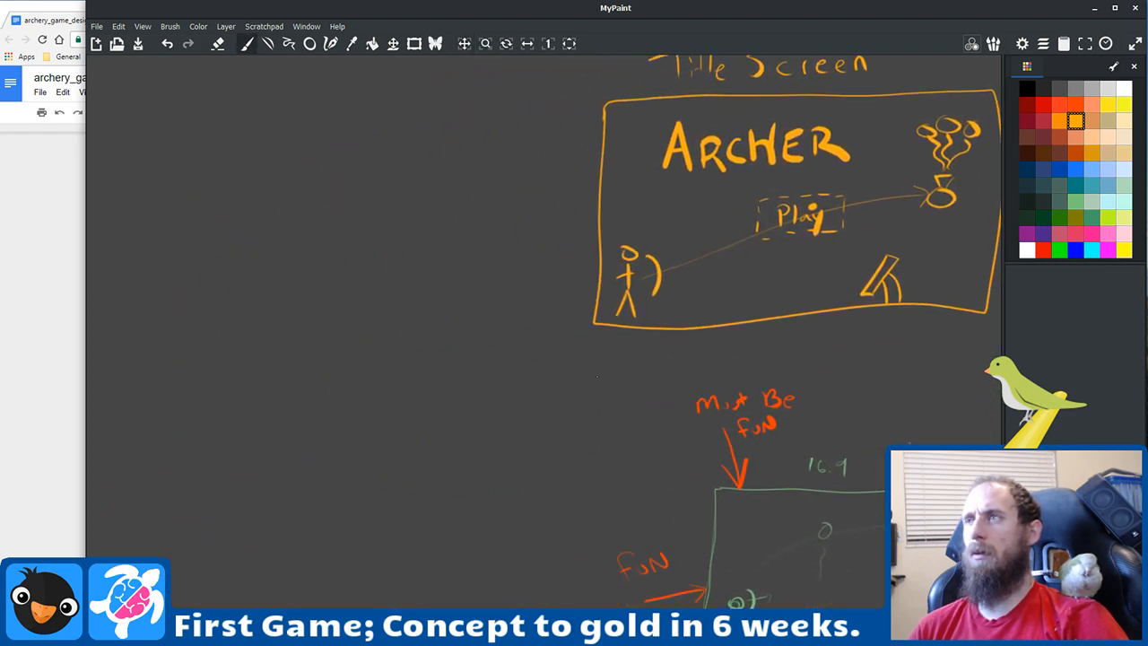
pyautogui.moveTo(603, 339)
pyautogui.mouseDown()
pyautogui.moveTo(527, 381)
pyautogui.moveTo(511, 376)
pyautogui.mouseUp()
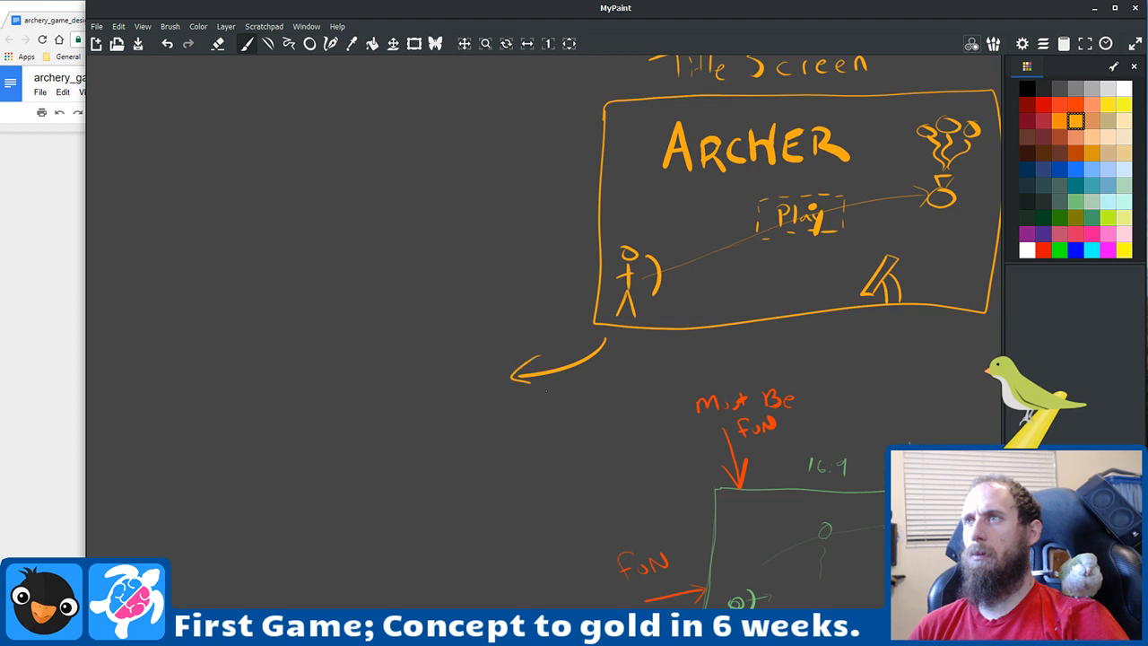
# Step: Draw a rectangular frame in the empty canvas near the curved arrow's tip and write "Level Select" above it
pyautogui.moveTo(362, 368)
pyautogui.mouseDown()
pyautogui.moveTo(681, 412)
pyautogui.moveTo(626, 400)
pyautogui.mouseUp()
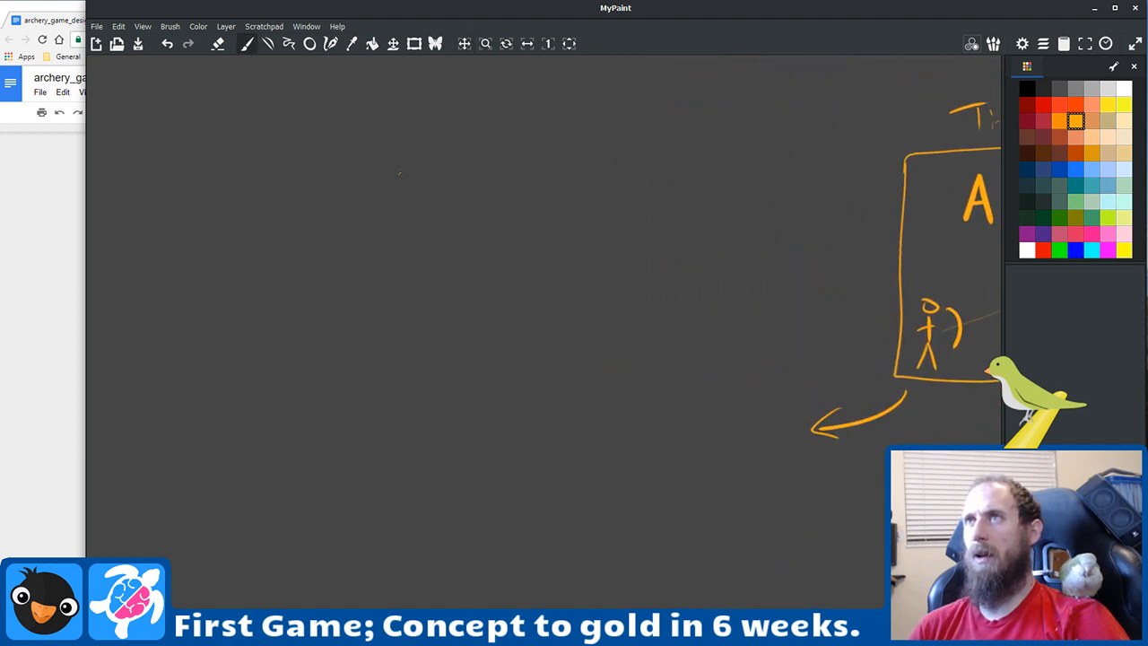
pyautogui.moveTo(400, 173)
pyautogui.mouseDown()
pyautogui.moveTo(381, 386)
pyautogui.moveTo(394, 400)
pyautogui.moveTo(803, 396)
pyautogui.moveTo(811, 167)
pyautogui.moveTo(394, 178)
pyautogui.mouseUp()
pyautogui.moveTo(518, 245); pyautogui.dragTo(513, 450)
pyautogui.moveTo(460, 299)
pyautogui.mouseDown()
pyautogui.moveTo(479, 328)
pyautogui.moveTo(524, 314)
pyautogui.moveTo(548, 329)
pyautogui.mouseUp()
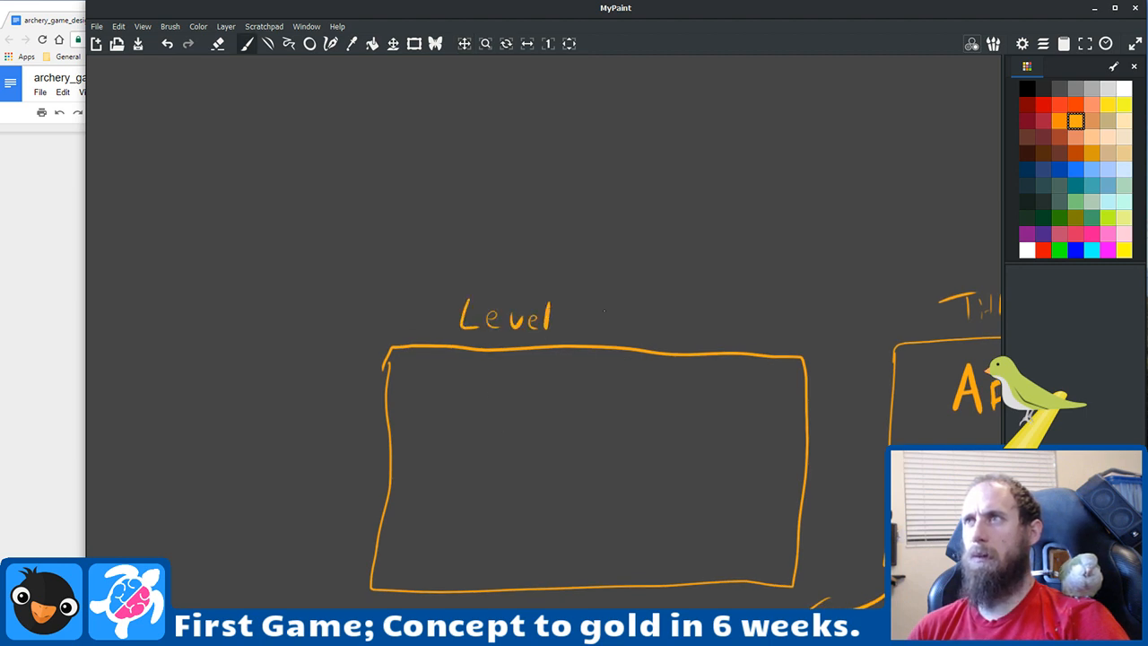
pyautogui.moveTo(606, 305)
pyautogui.mouseDown()
pyautogui.moveTo(593, 329)
pyautogui.moveTo(676, 333)
pyautogui.mouseUp()
pyautogui.moveTo(696, 303)
pyautogui.mouseDown()
pyautogui.moveTo(697, 333)
pyautogui.moveTo(712, 312)
pyautogui.mouseUp()
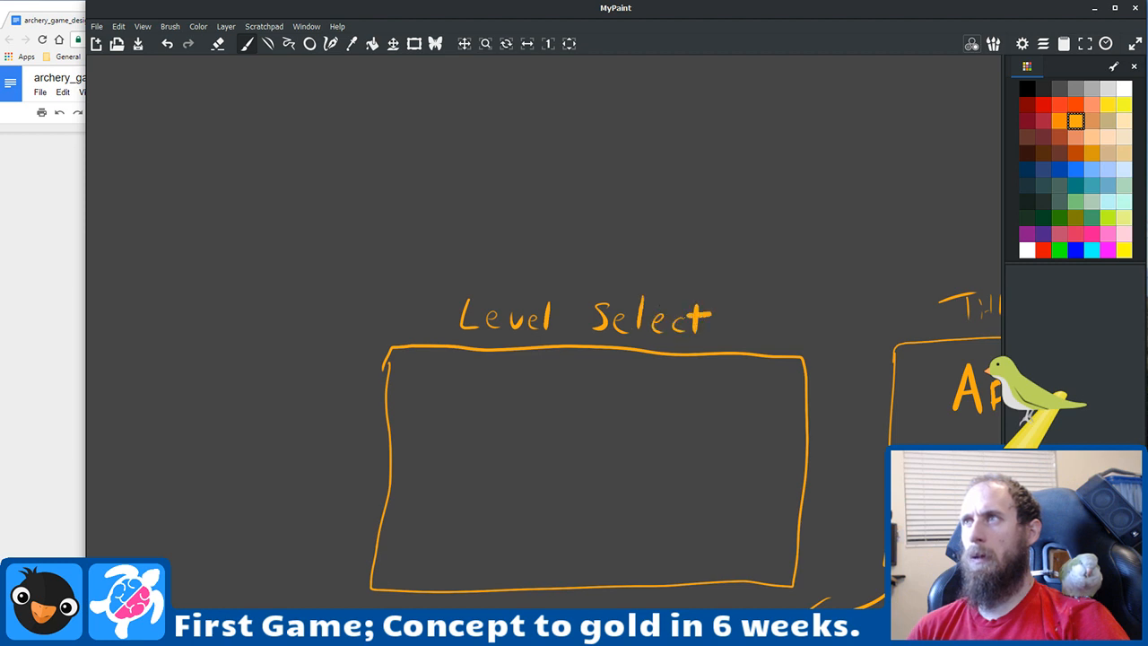
# Step: Sketch a map inside the Level Select frame with a walled area, a column of peaks, and a winding path to a castle
pyautogui.moveTo(545, 461); pyautogui.dragTo(573, 414)
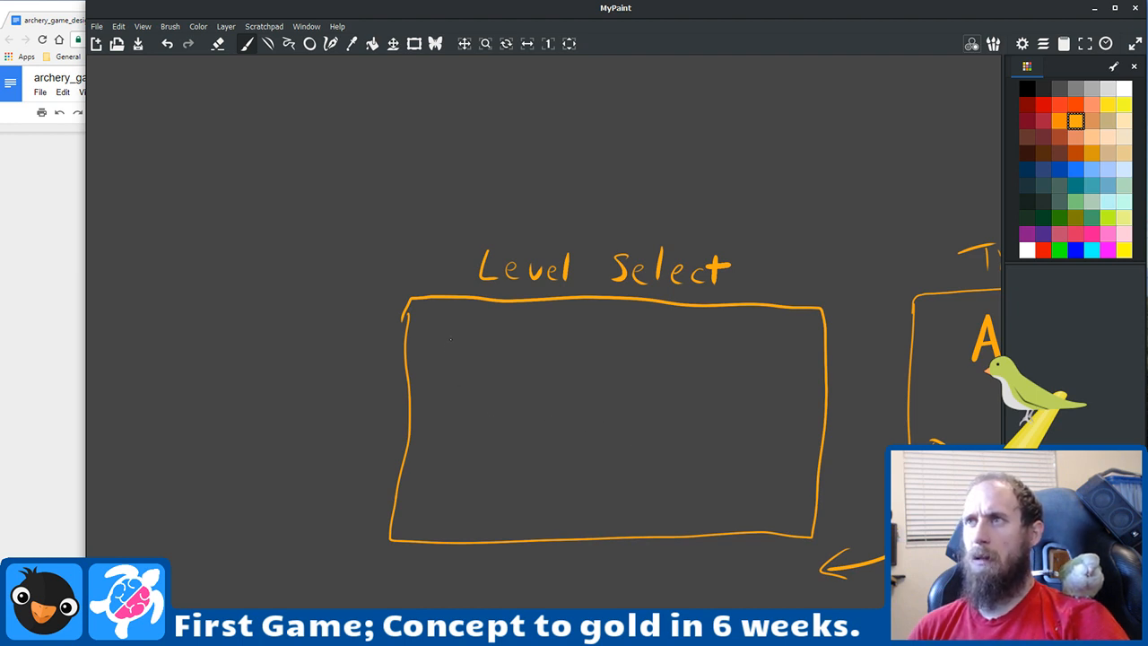
pyautogui.moveTo(447, 330)
pyautogui.mouseDown()
pyautogui.moveTo(435, 344)
pyautogui.moveTo(459, 380)
pyautogui.moveTo(502, 364)
pyautogui.moveTo(479, 324)
pyautogui.moveTo(452, 326)
pyautogui.mouseUp()
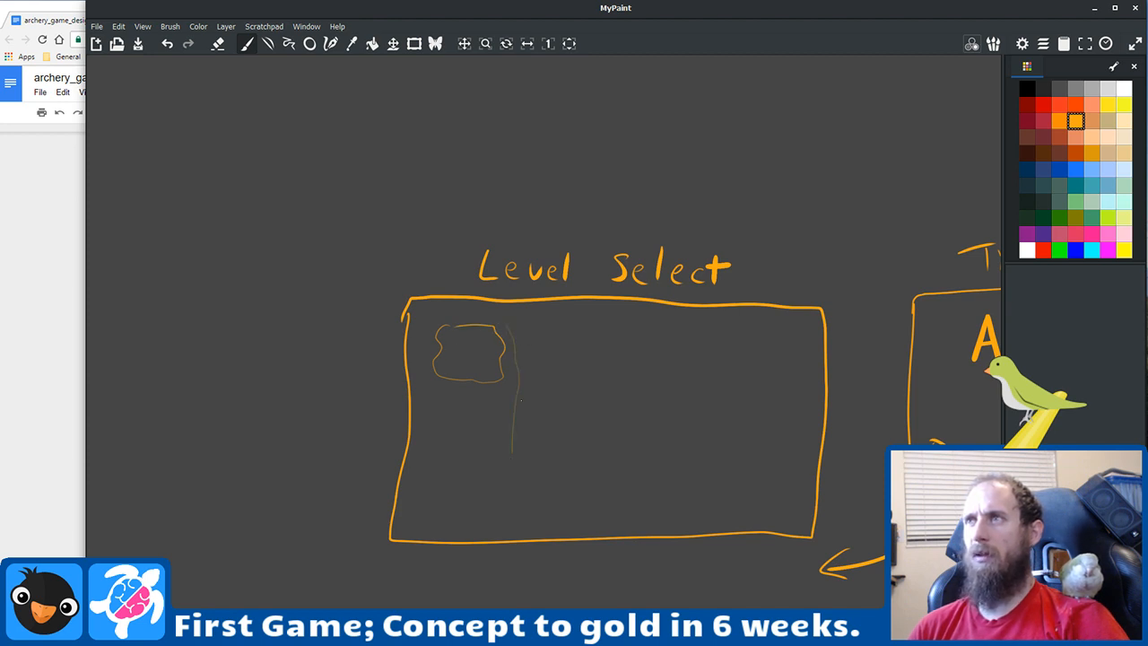
pyautogui.moveTo(512, 437)
pyautogui.mouseDown()
pyautogui.moveTo(511, 477)
pyautogui.moveTo(482, 497)
pyautogui.mouseUp()
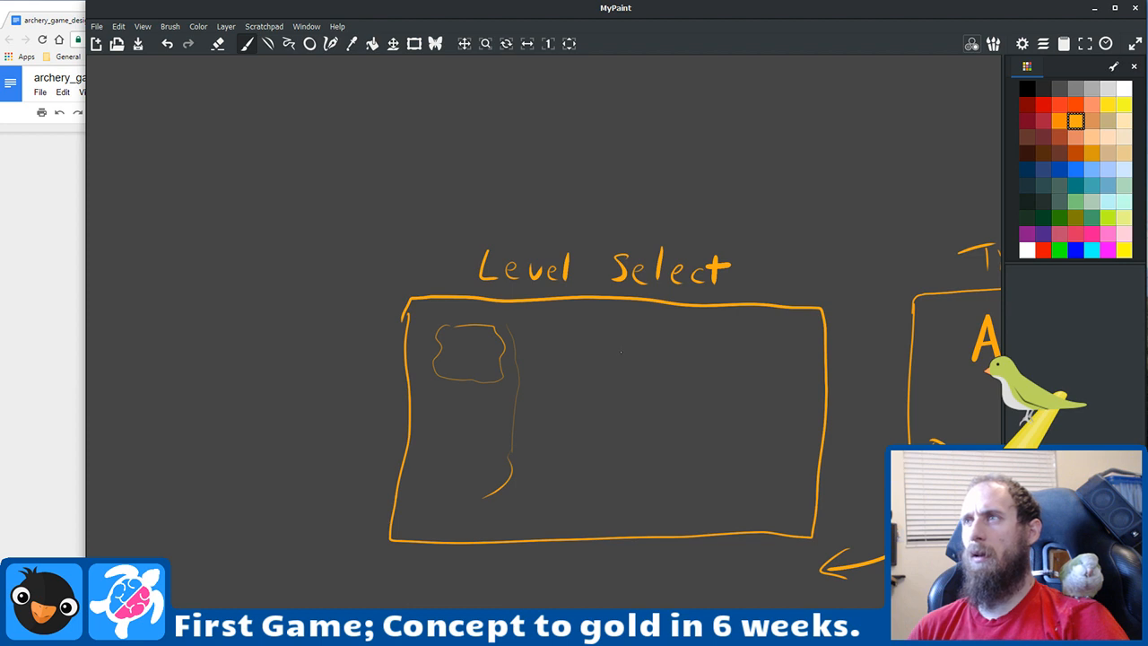
pyautogui.moveTo(615, 363)
pyautogui.mouseDown()
pyautogui.moveTo(603, 447)
pyautogui.moveTo(623, 454)
pyautogui.moveTo(619, 482)
pyautogui.mouseUp()
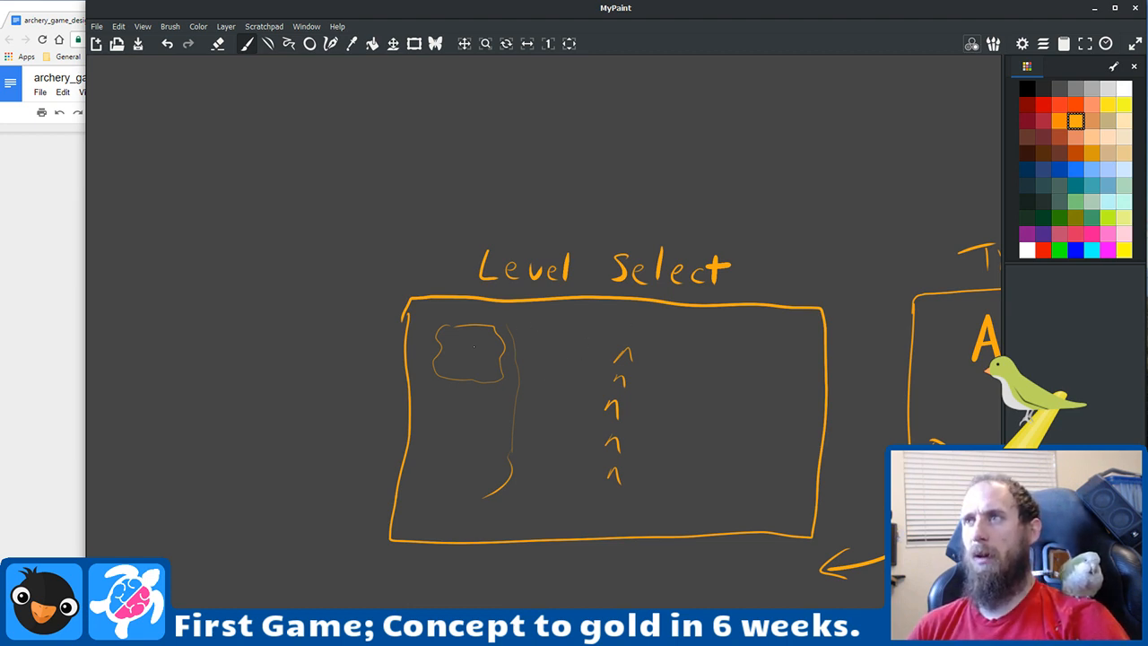
pyautogui.moveTo(481, 341)
pyautogui.mouseDown()
pyautogui.moveTo(555, 408)
pyautogui.moveTo(612, 381)
pyautogui.moveTo(680, 376)
pyautogui.moveTo(779, 419)
pyautogui.moveTo(789, 363)
pyautogui.moveTo(736, 363)
pyautogui.moveTo(768, 341)
pyautogui.moveTo(783, 366)
pyautogui.mouseUp()
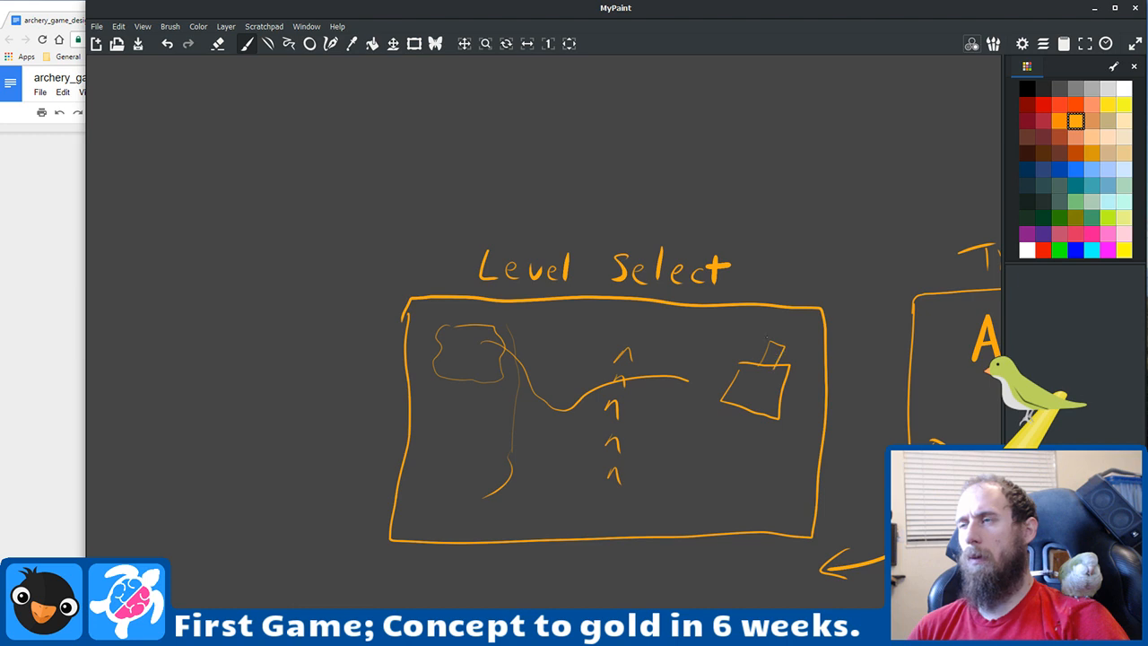
pyautogui.moveTo(692, 380)
pyautogui.mouseDown()
pyautogui.moveTo(709, 411)
pyautogui.moveTo(743, 412)
pyautogui.mouseUp()
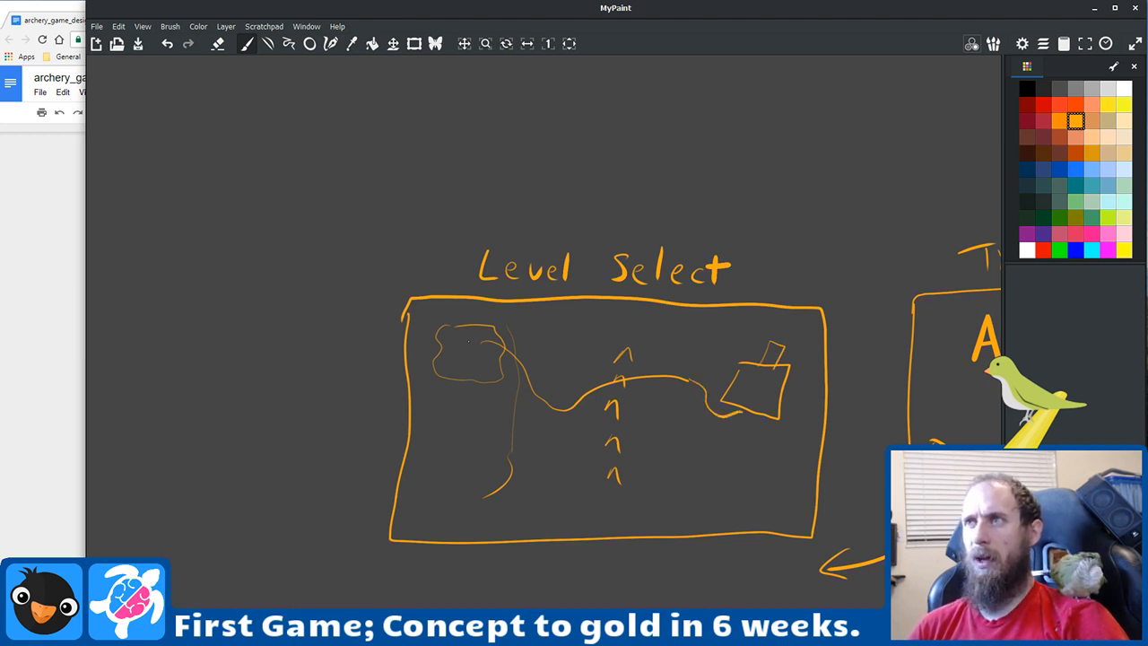
# Step: Mark four round level markers along the map's winding path, from the walled area to the castle
pyautogui.moveTo(468, 341)
pyautogui.mouseDown()
pyautogui.moveTo(483, 349)
pyautogui.moveTo(465, 342)
pyautogui.moveTo(472, 350)
pyautogui.mouseUp()
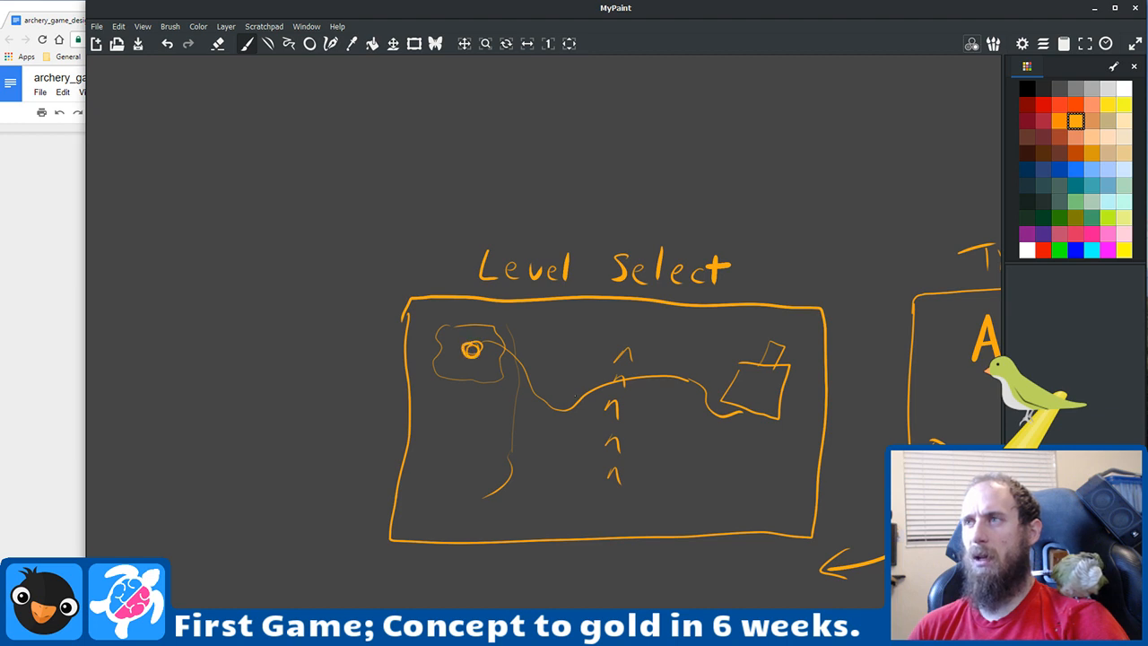
pyautogui.moveTo(561, 410); pyautogui.dragTo(558, 417)
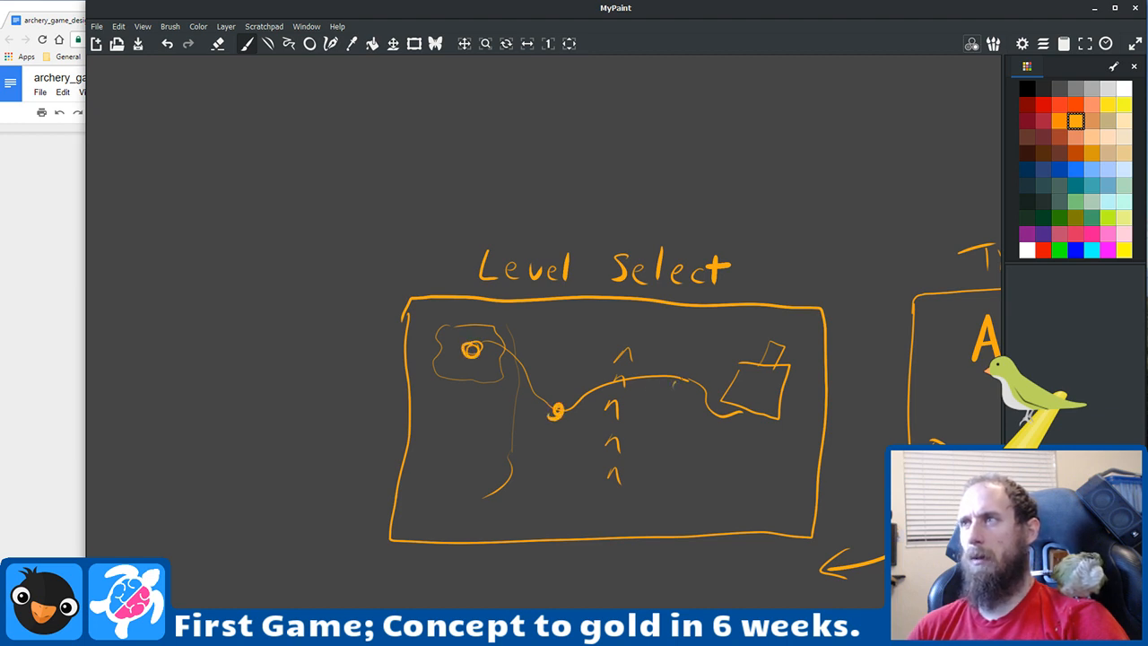
pyautogui.moveTo(674, 382); pyautogui.dragTo(674, 384)
pyautogui.moveTo(743, 422); pyautogui.dragTo(744, 422)
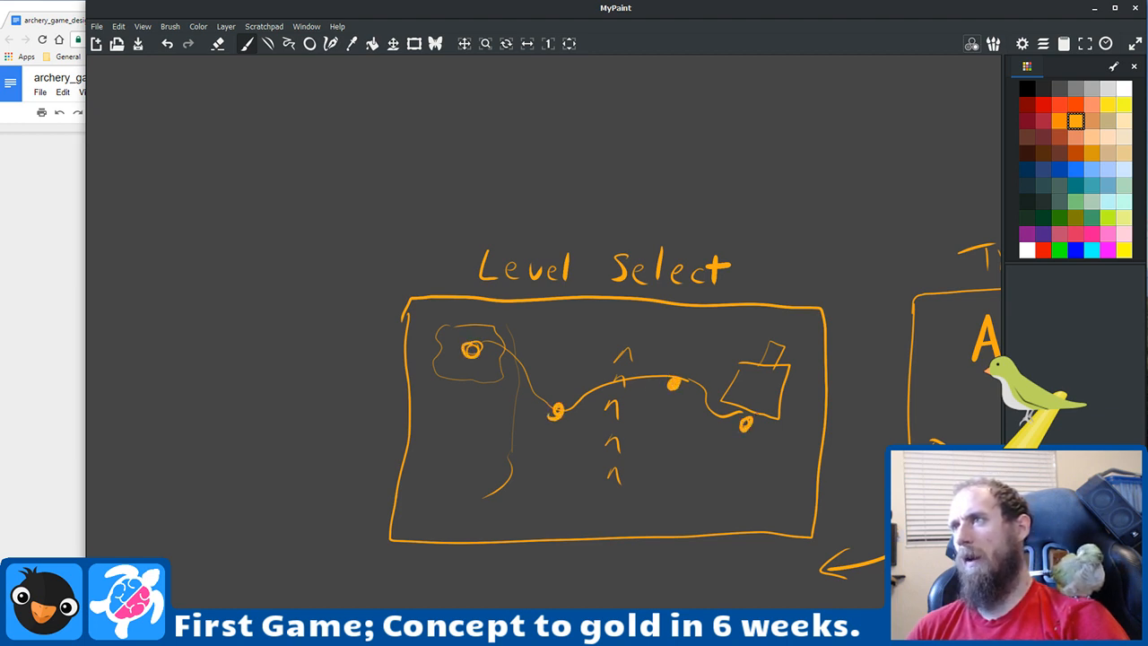
# Step: Draw small rating boxes beneath the first, second and last level markers, containing three, two and one dots respectively
pyautogui.moveTo(445, 364)
pyautogui.mouseDown()
pyautogui.moveTo(470, 375)
pyautogui.moveTo(500, 362)
pyautogui.moveTo(436, 362)
pyautogui.moveTo(486, 369)
pyautogui.mouseUp()
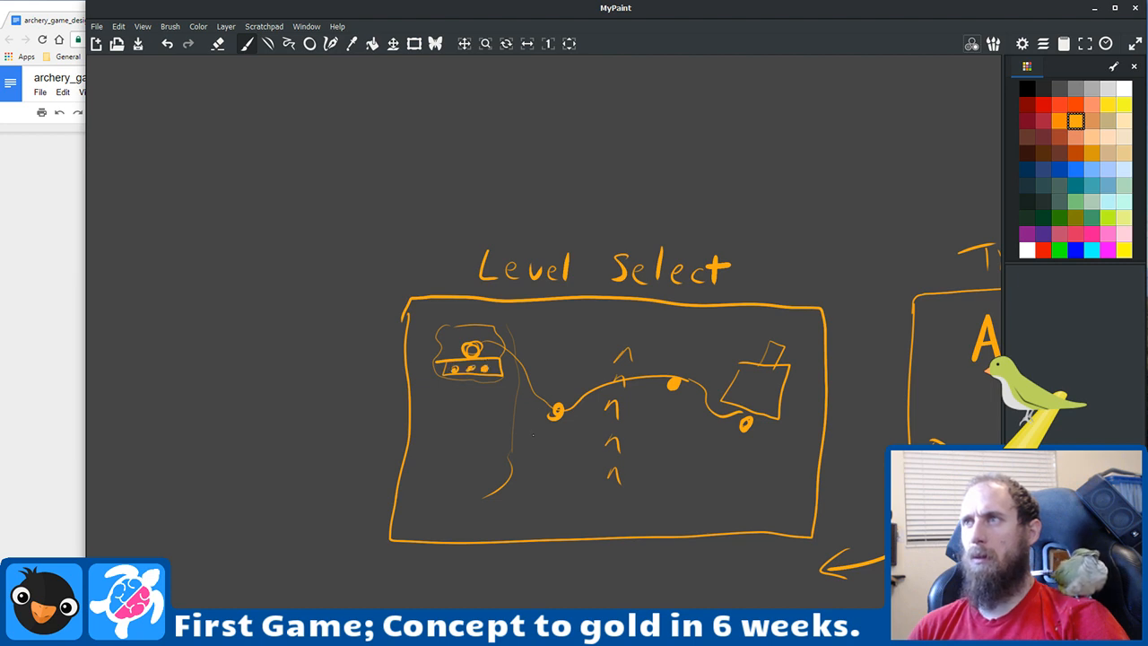
pyautogui.moveTo(533, 434)
pyautogui.mouseDown()
pyautogui.moveTo(587, 445)
pyautogui.moveTo(529, 425)
pyautogui.moveTo(560, 438)
pyautogui.mouseUp()
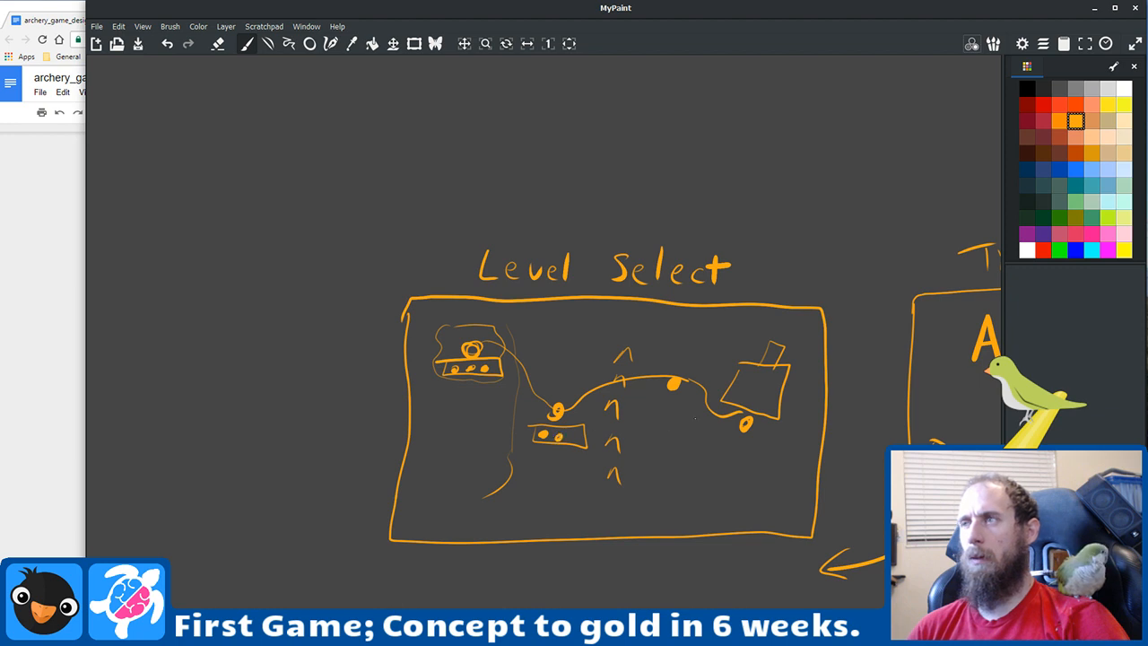
pyautogui.moveTo(731, 444)
pyautogui.mouseDown()
pyautogui.moveTo(778, 457)
pyautogui.moveTo(734, 437)
pyautogui.moveTo(742, 445)
pyautogui.mouseUp()
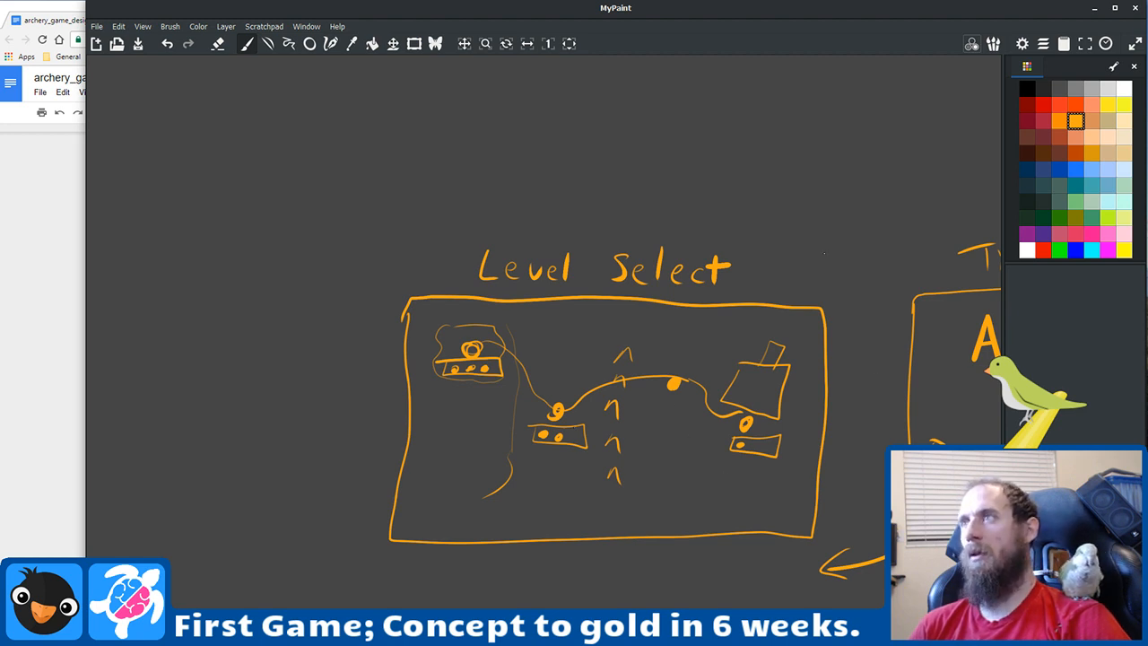
# Step: Draw a straight upward arrow from the title screen frame's upper-left corner into the empty canvas
pyautogui.moveTo(829, 258)
pyautogui.mouseDown()
pyautogui.moveTo(597, 271)
pyautogui.moveTo(567, 355)
pyautogui.mouseUp()
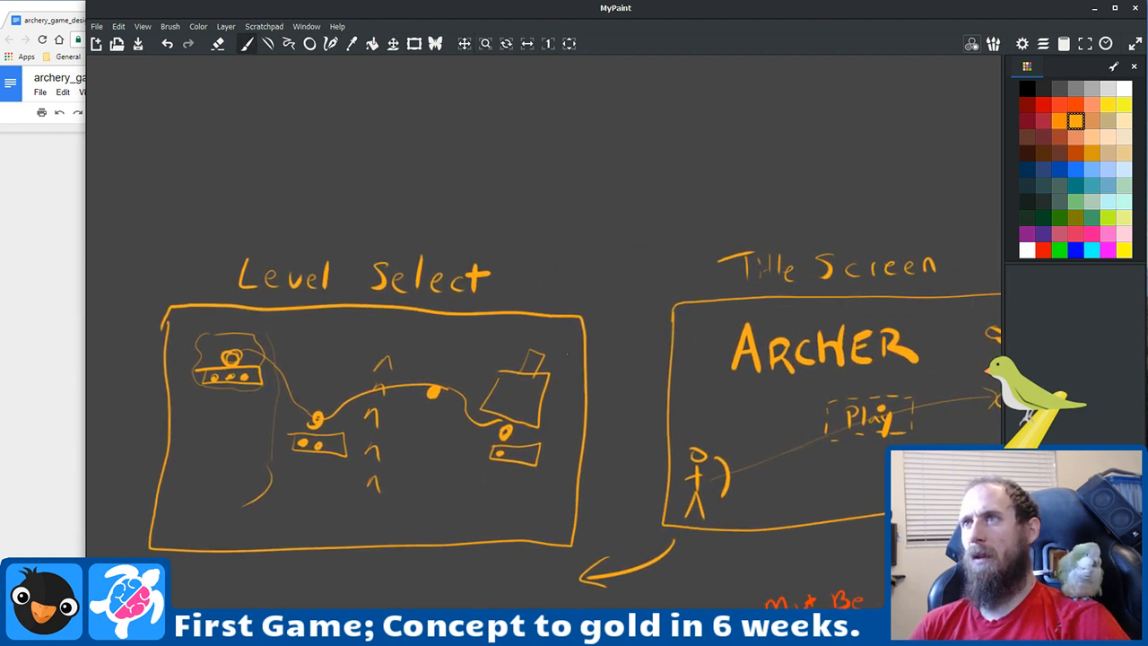
pyautogui.moveTo(558, 461)
pyautogui.mouseDown()
pyautogui.moveTo(499, 385)
pyautogui.moveTo(457, 401)
pyautogui.mouseUp()
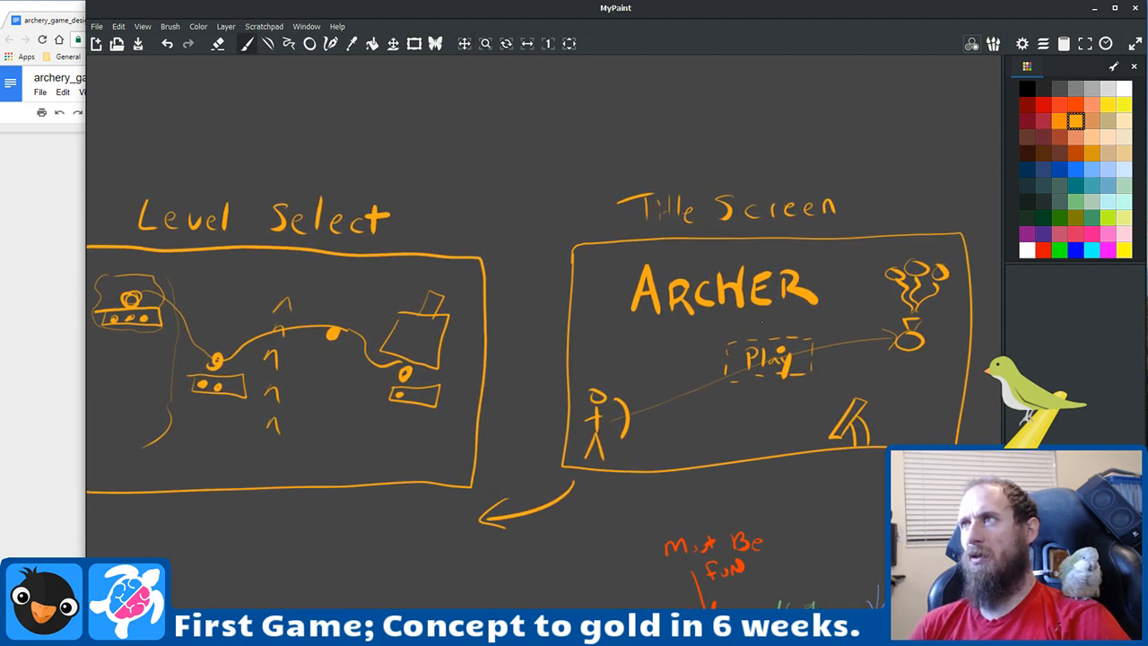
pyautogui.moveTo(722, 413); pyautogui.dragTo(517, 431)
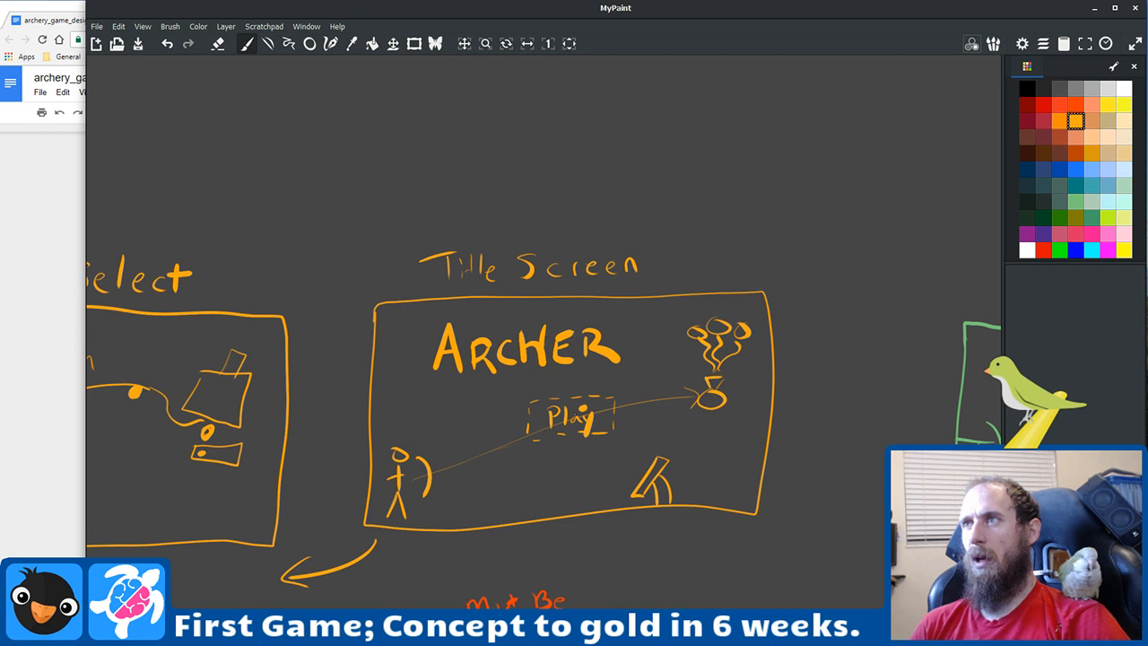
pyautogui.moveTo(361, 386); pyautogui.dragTo(591, 358)
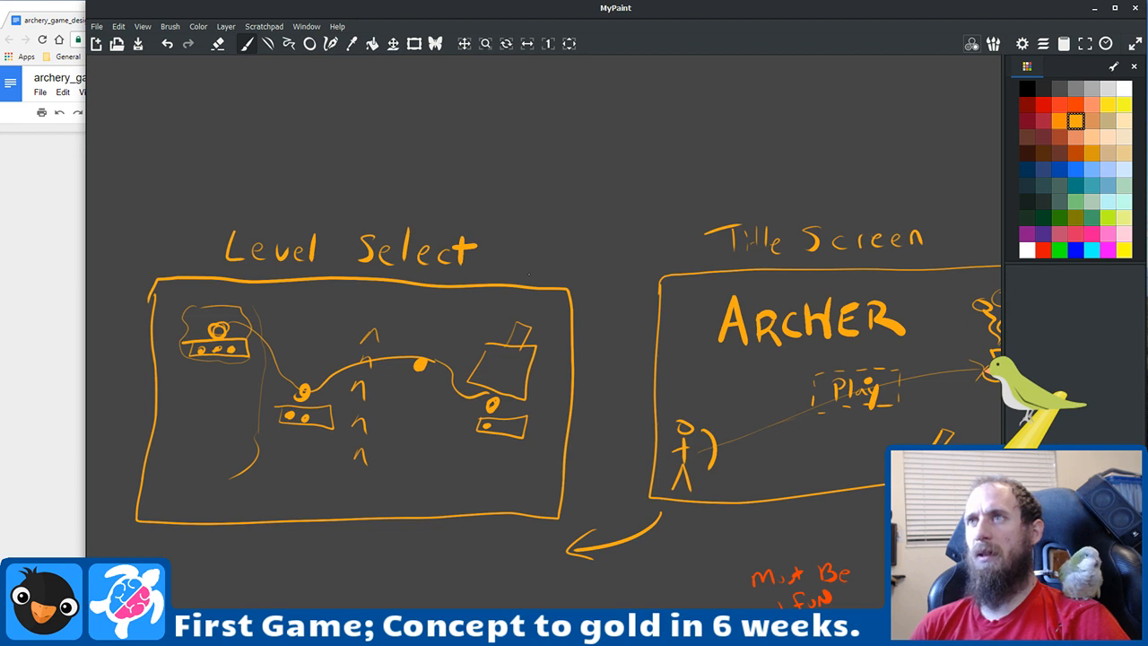
pyautogui.moveTo(598, 332)
pyautogui.mouseDown()
pyautogui.moveTo(568, 398)
pyautogui.moveTo(432, 473)
pyautogui.moveTo(469, 400)
pyautogui.moveTo(468, 379)
pyautogui.moveTo(484, 386)
pyautogui.mouseUp()
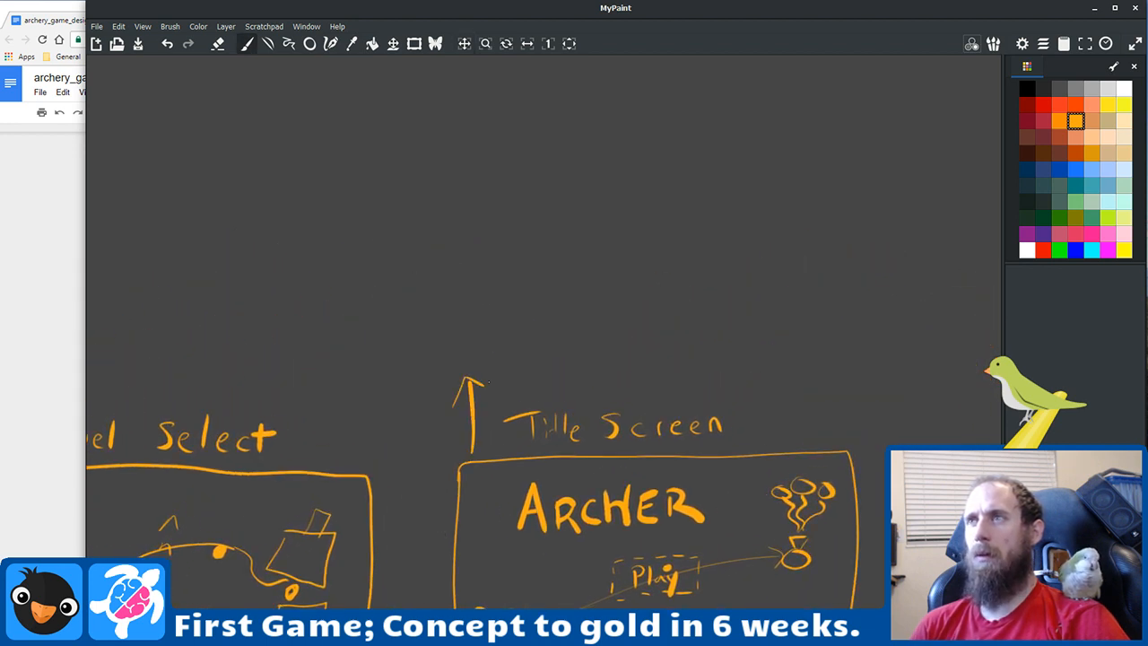
# Step: Draw a large frame above the upward arrow and write "First Level" over it
pyautogui.moveTo(394, 183)
pyautogui.mouseDown()
pyautogui.moveTo(394, 302)
pyautogui.moveTo(773, 316)
pyautogui.moveTo(781, 177)
pyautogui.moveTo(752, 93)
pyautogui.moveTo(409, 91)
pyautogui.moveTo(390, 201)
pyautogui.mouseUp()
pyautogui.scroll(5, 474, 356)
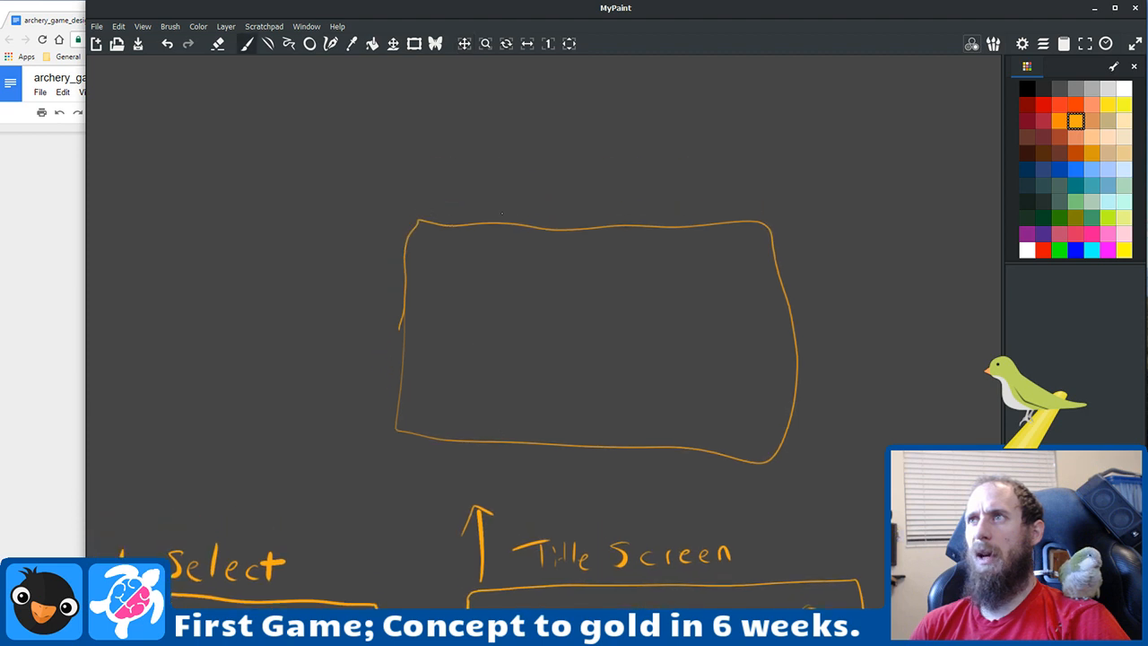
pyautogui.moveTo(560, 175)
pyautogui.mouseDown()
pyautogui.moveTo(543, 183)
pyautogui.moveTo(546, 208)
pyautogui.moveTo(612, 206)
pyautogui.mouseUp()
pyautogui.moveTo(604, 194); pyautogui.dragTo(625, 193)
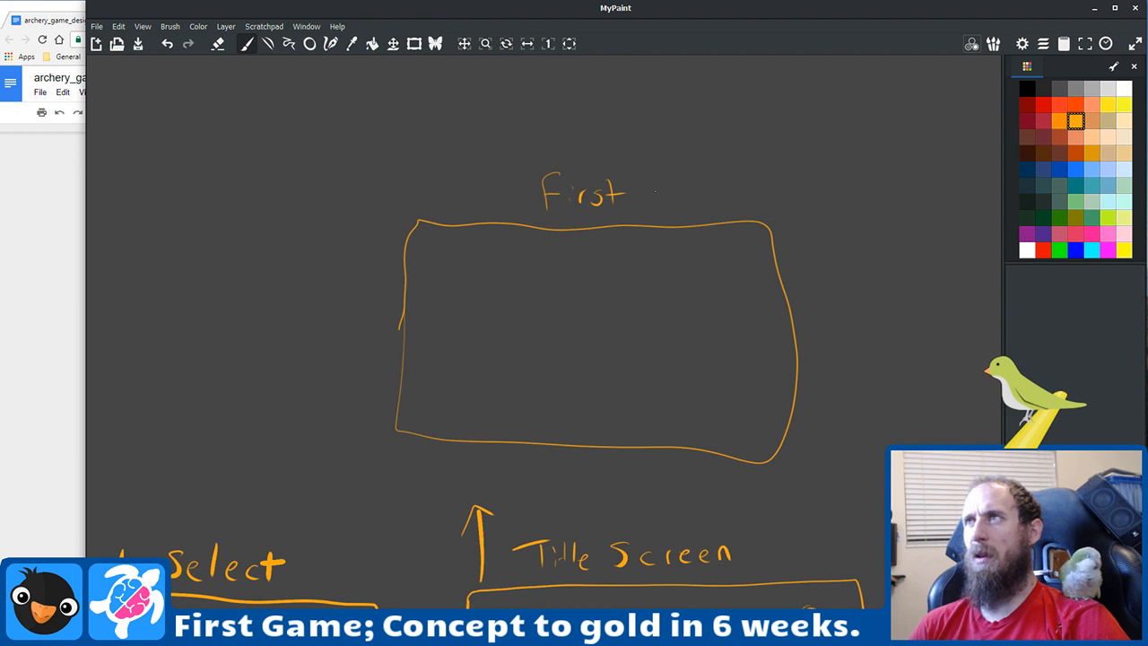
pyautogui.moveTo(656, 175)
pyautogui.mouseDown()
pyautogui.moveTo(656, 199)
pyautogui.moveTo(668, 199)
pyautogui.mouseUp()
pyautogui.moveTo(683, 189)
pyautogui.mouseDown()
pyautogui.moveTo(674, 192)
pyautogui.moveTo(687, 198)
pyautogui.moveTo(705, 182)
pyautogui.moveTo(726, 193)
pyautogui.mouseUp()
pyautogui.moveTo(733, 170); pyautogui.dragTo(732, 195)
# Step: Draw a curved arrow from the Level Select frame up toward the First Level frame
pyautogui.moveTo(642, 430)
pyautogui.mouseDown()
pyautogui.moveTo(728, 274)
pyautogui.moveTo(648, 305)
pyautogui.mouseUp()
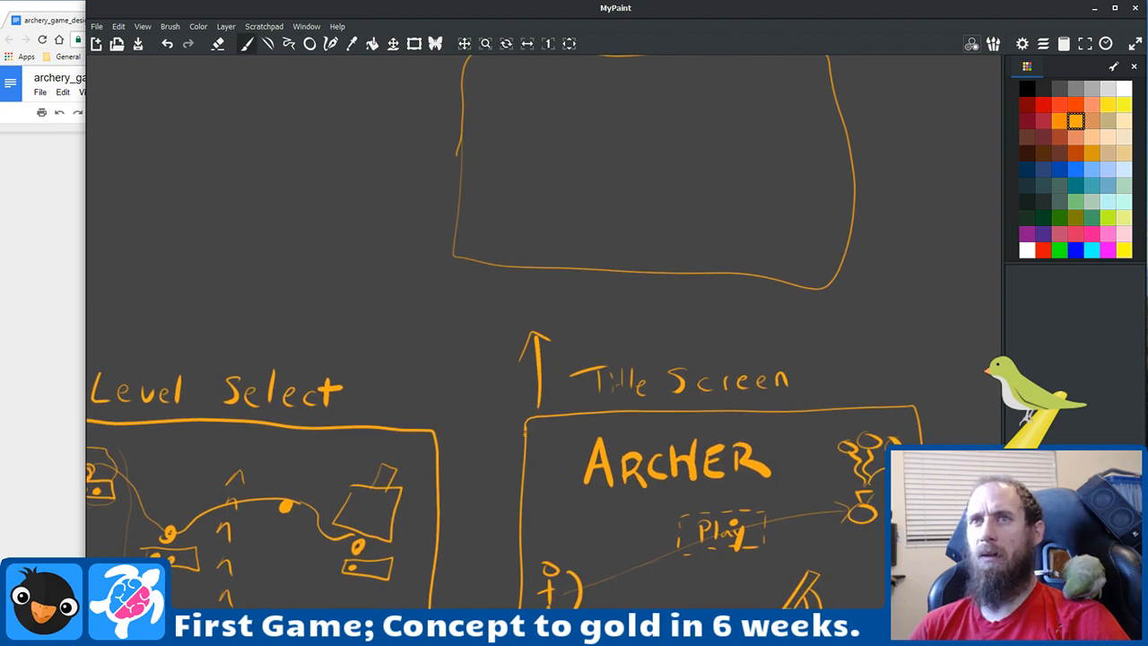
pyautogui.moveTo(490, 481); pyautogui.dragTo(673, 369)
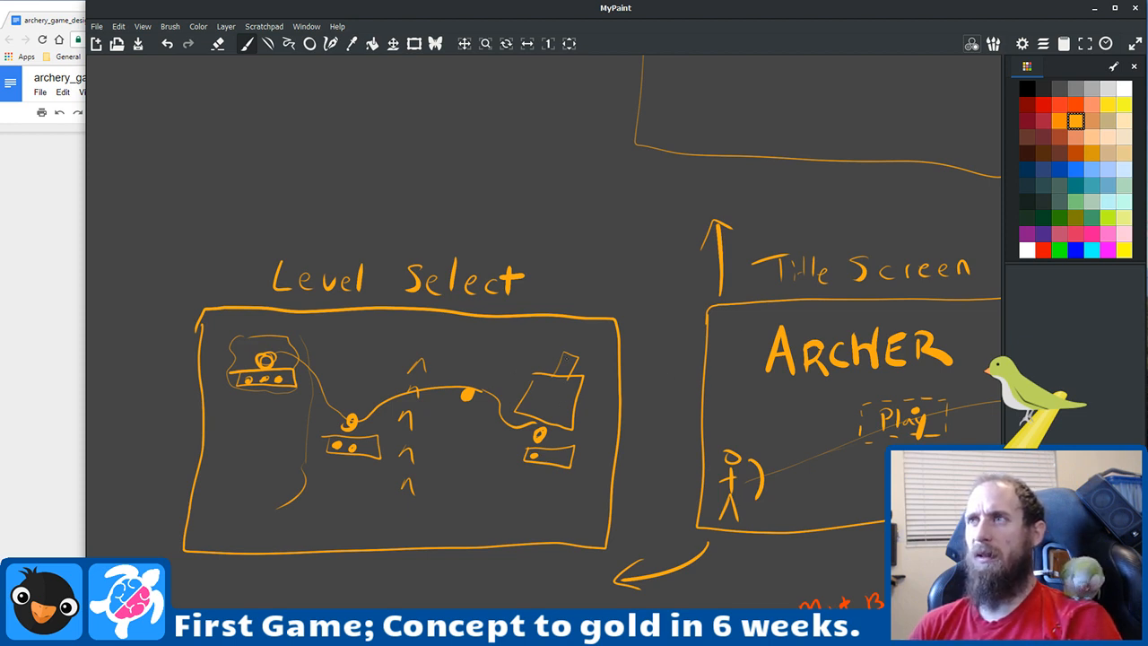
pyautogui.moveTo(558, 282)
pyautogui.mouseDown()
pyautogui.moveTo(500, 431)
pyautogui.moveTo(536, 355)
pyautogui.moveTo(541, 368)
pyautogui.mouseUp()
pyautogui.moveTo(708, 339); pyautogui.dragTo(499, 423)
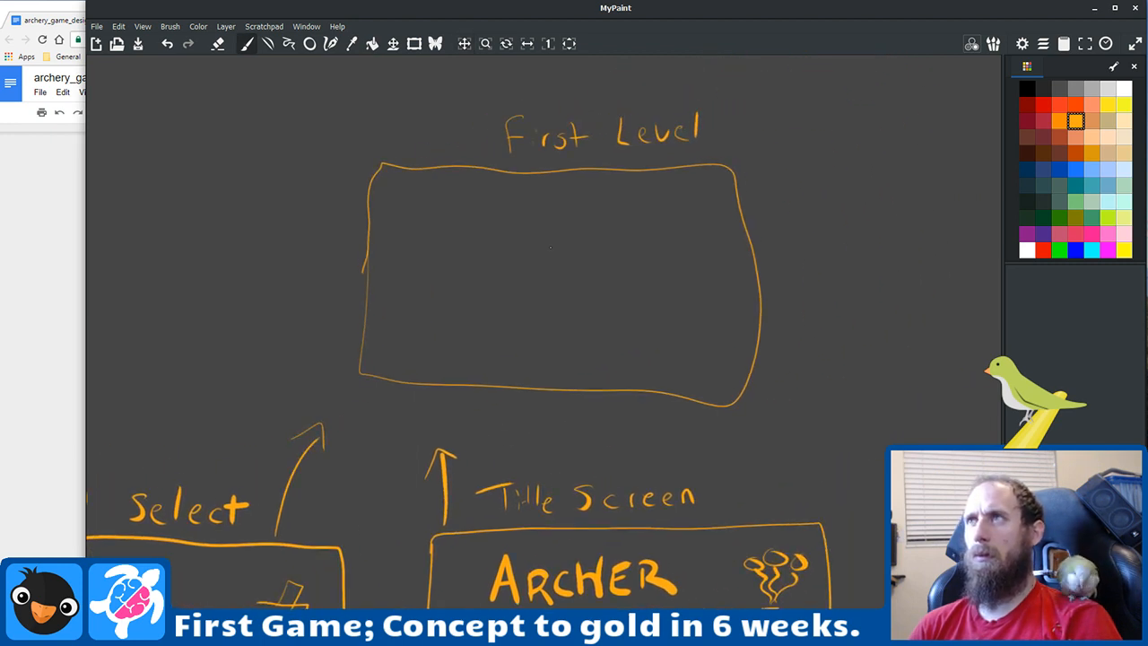
# Step: Write "Game Play" beneath the First Level frame and draw a left-pointing arrow inside its upper-right corner
pyautogui.moveTo(458, 388)
pyautogui.mouseDown()
pyautogui.moveTo(488, 415)
pyautogui.moveTo(506, 396)
pyautogui.moveTo(525, 414)
pyautogui.moveTo(555, 406)
pyautogui.moveTo(542, 390)
pyautogui.moveTo(559, 420)
pyautogui.moveTo(594, 429)
pyautogui.mouseUp()
pyautogui.moveTo(696, 449)
pyautogui.mouseDown()
pyautogui.moveTo(581, 401)
pyautogui.moveTo(422, 282)
pyautogui.moveTo(718, 453)
pyautogui.mouseUp()
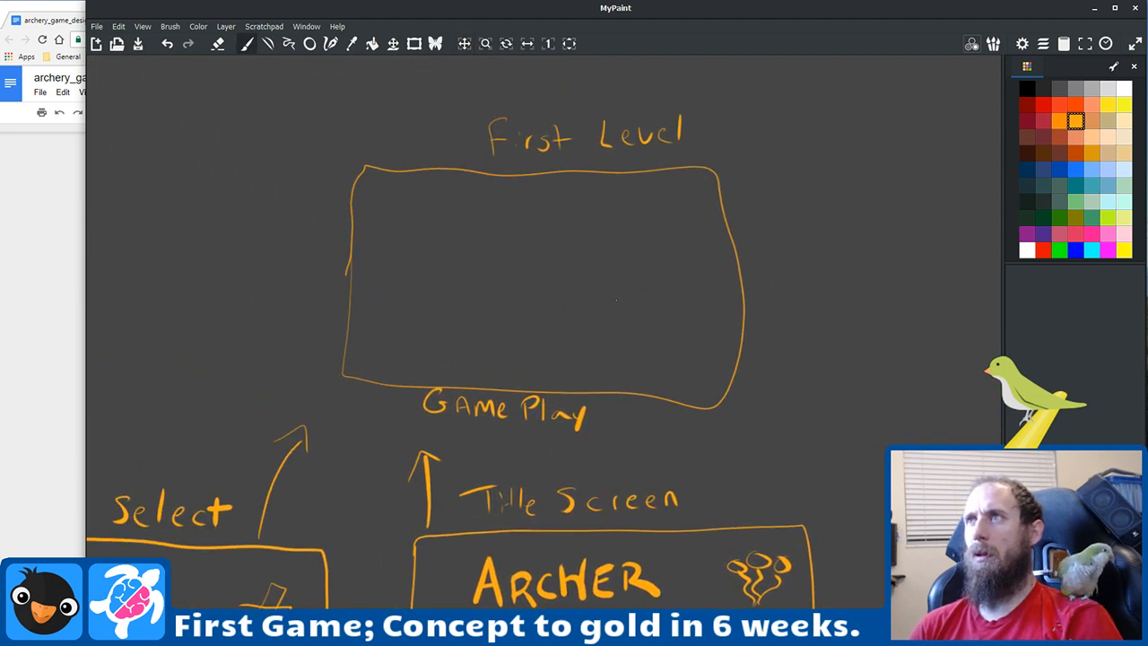
pyautogui.moveTo(601, 189)
pyautogui.mouseDown()
pyautogui.moveTo(582, 194)
pyautogui.moveTo(603, 204)
pyautogui.moveTo(669, 199)
pyautogui.mouseUp()
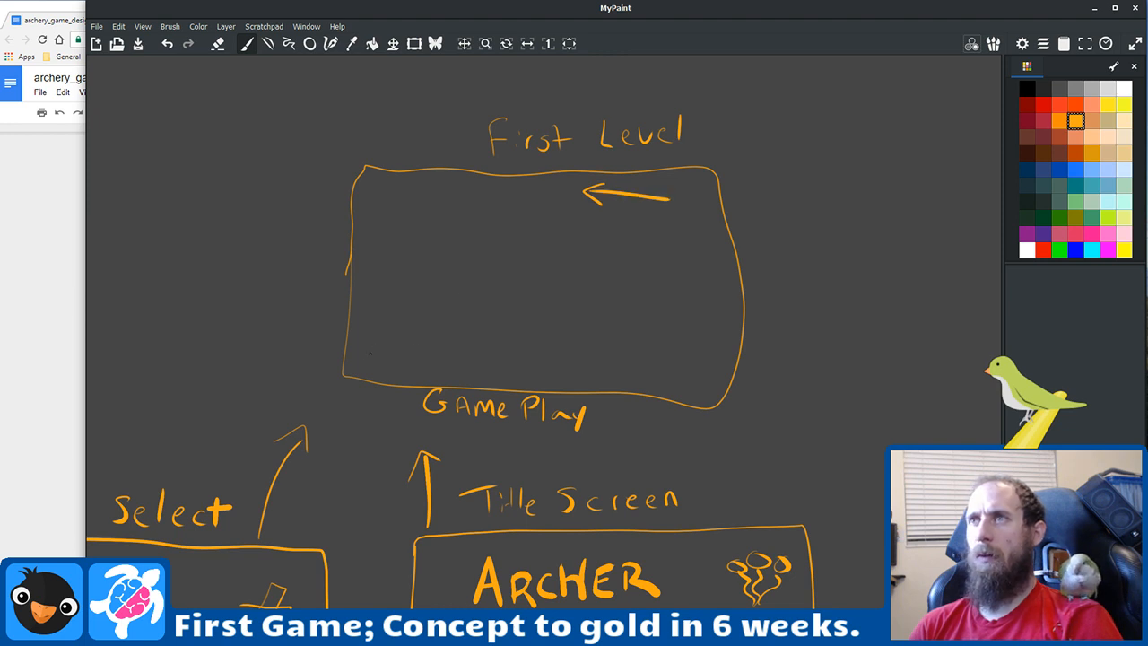
# Step: Sketch a stick-figure archer with a bow at the First Level frame's left and two money-bags on its right side
pyautogui.moveTo(378, 339)
pyautogui.mouseDown()
pyautogui.moveTo(365, 364)
pyautogui.moveTo(383, 366)
pyautogui.mouseUp()
pyautogui.moveTo(380, 311)
pyautogui.mouseDown()
pyautogui.moveTo(380, 337)
pyautogui.moveTo(384, 296)
pyautogui.moveTo(407, 356)
pyautogui.mouseUp()
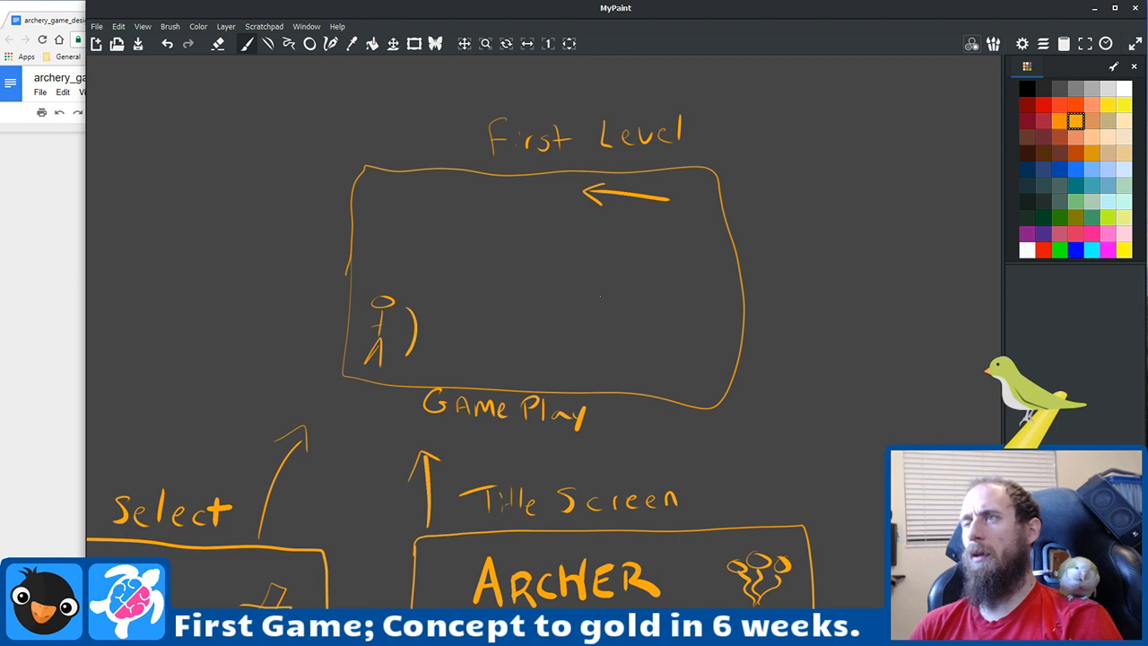
pyautogui.moveTo(590, 283)
pyautogui.mouseDown()
pyautogui.moveTo(609, 294)
pyautogui.moveTo(593, 283)
pyautogui.moveTo(606, 265)
pyautogui.mouseUp()
pyautogui.moveTo(664, 369)
pyautogui.mouseDown()
pyautogui.moveTo(698, 369)
pyautogui.moveTo(674, 333)
pyautogui.mouseUp()
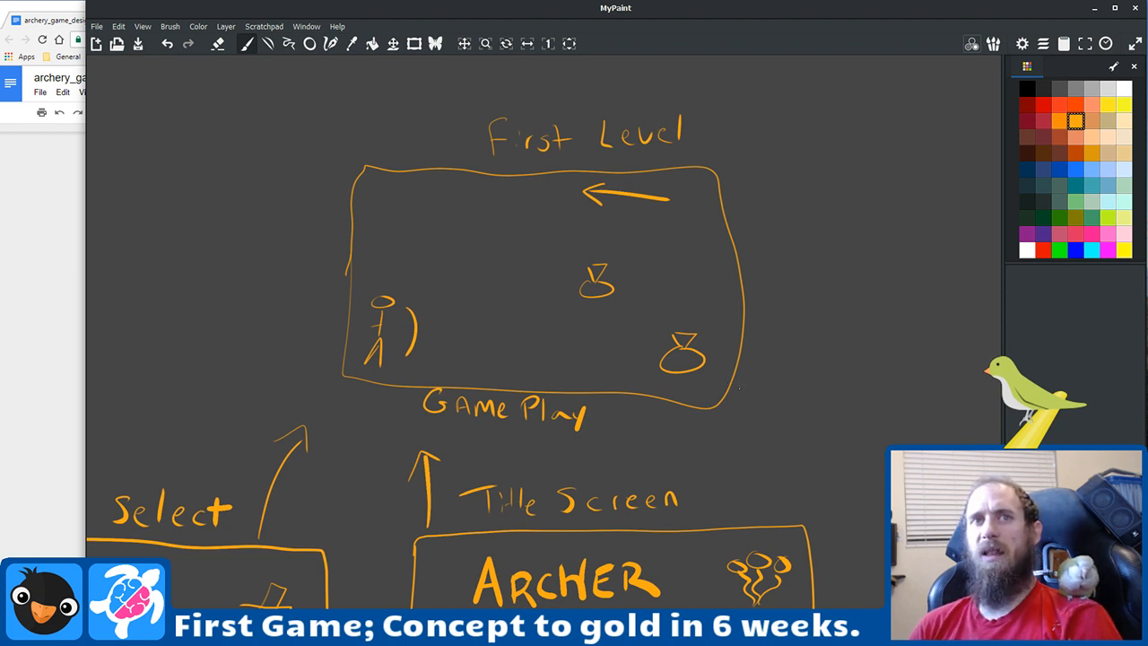
# Step: Write "5/8" with a "1" next to it beside the First Level frame's upper-right corner
pyautogui.moveTo(799, 473); pyautogui.dragTo(596, 280)
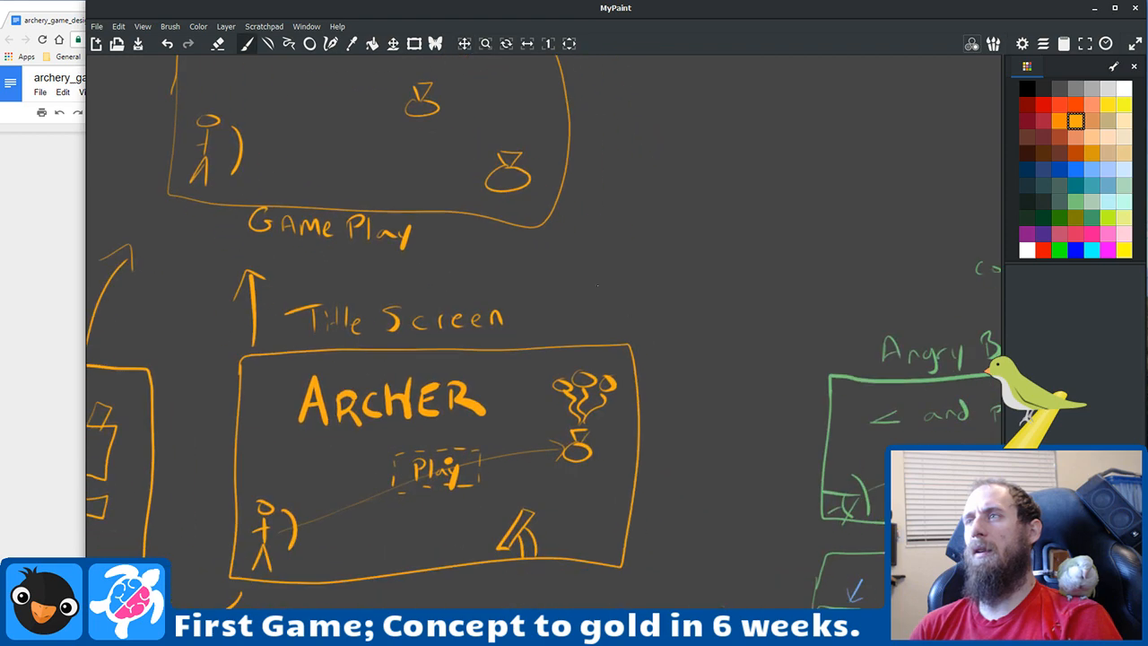
pyautogui.moveTo(726, 441)
pyautogui.mouseDown()
pyautogui.moveTo(623, 536)
pyautogui.moveTo(629, 414)
pyautogui.mouseUp()
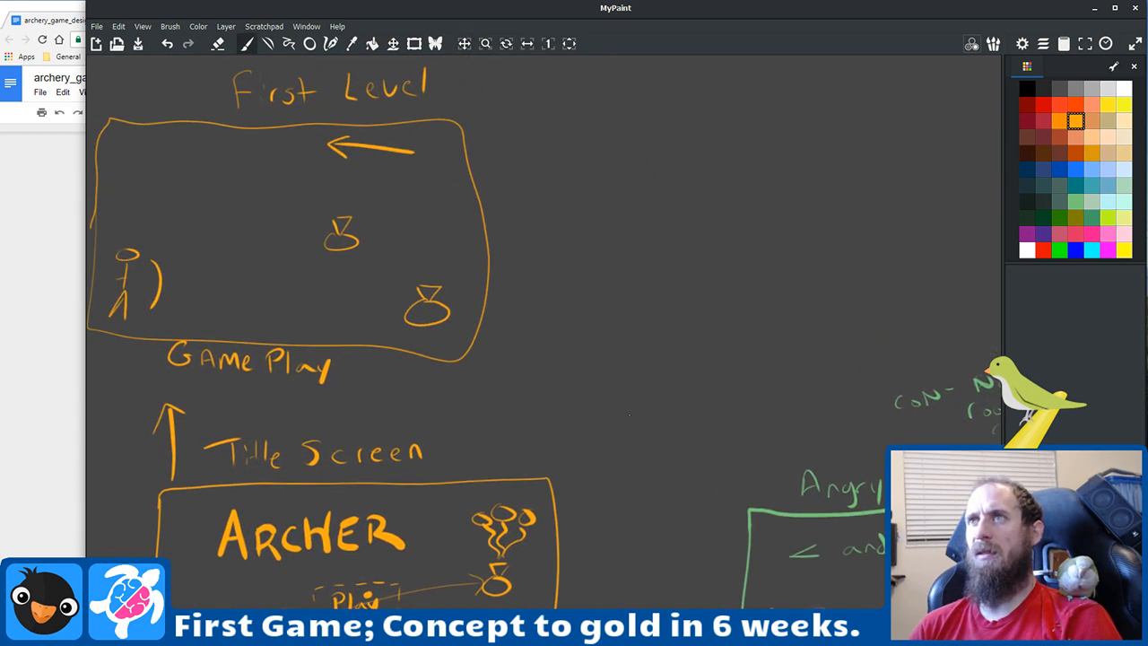
pyautogui.moveTo(528, 299); pyautogui.dragTo(491, 437)
pyautogui.moveTo(486, 270)
pyautogui.mouseDown()
pyautogui.moveTo(468, 274)
pyautogui.moveTo(463, 298)
pyautogui.mouseUp()
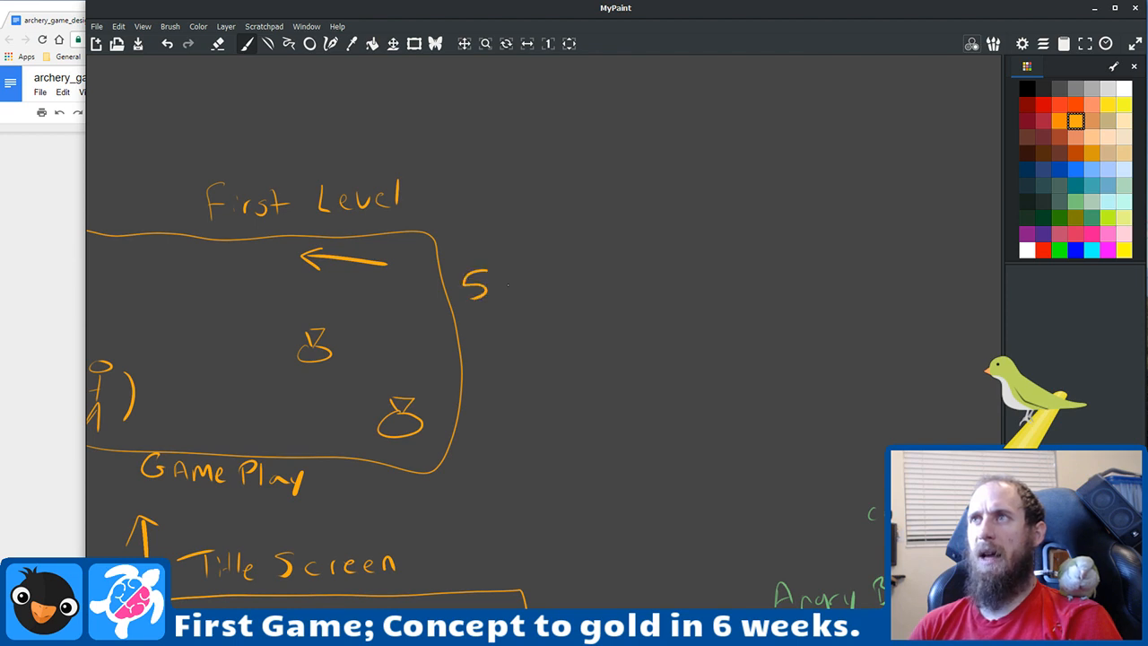
pyautogui.moveTo(513, 261); pyautogui.dragTo(501, 298)
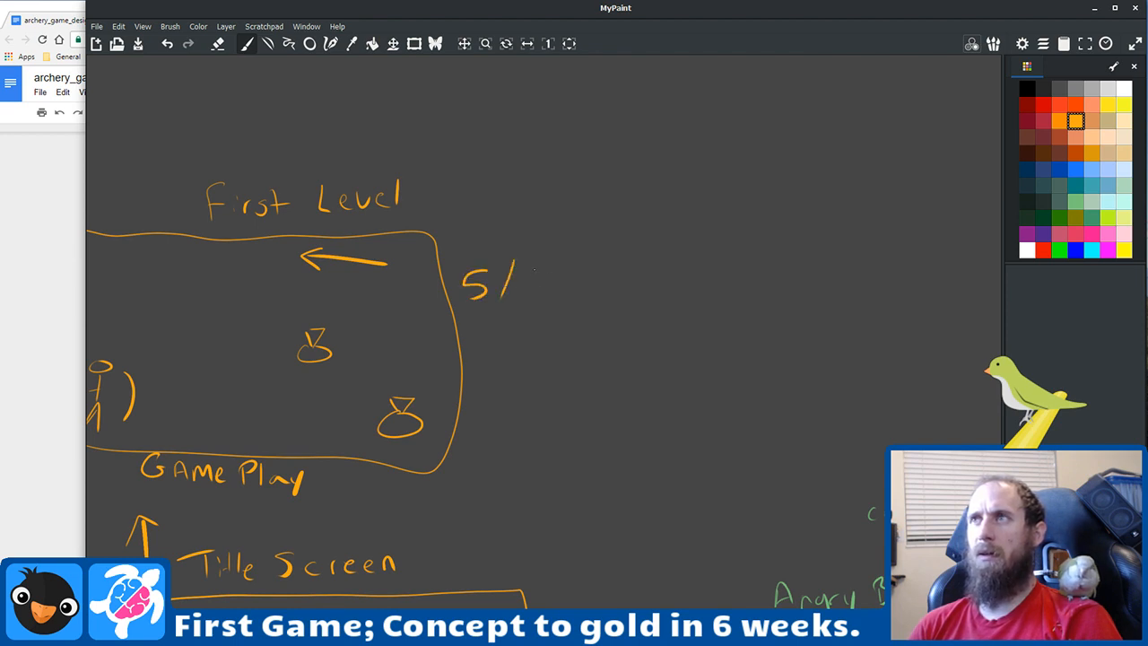
pyautogui.moveTo(542, 264)
pyautogui.mouseDown()
pyautogui.moveTo(531, 288)
pyautogui.moveTo(541, 260)
pyautogui.mouseUp()
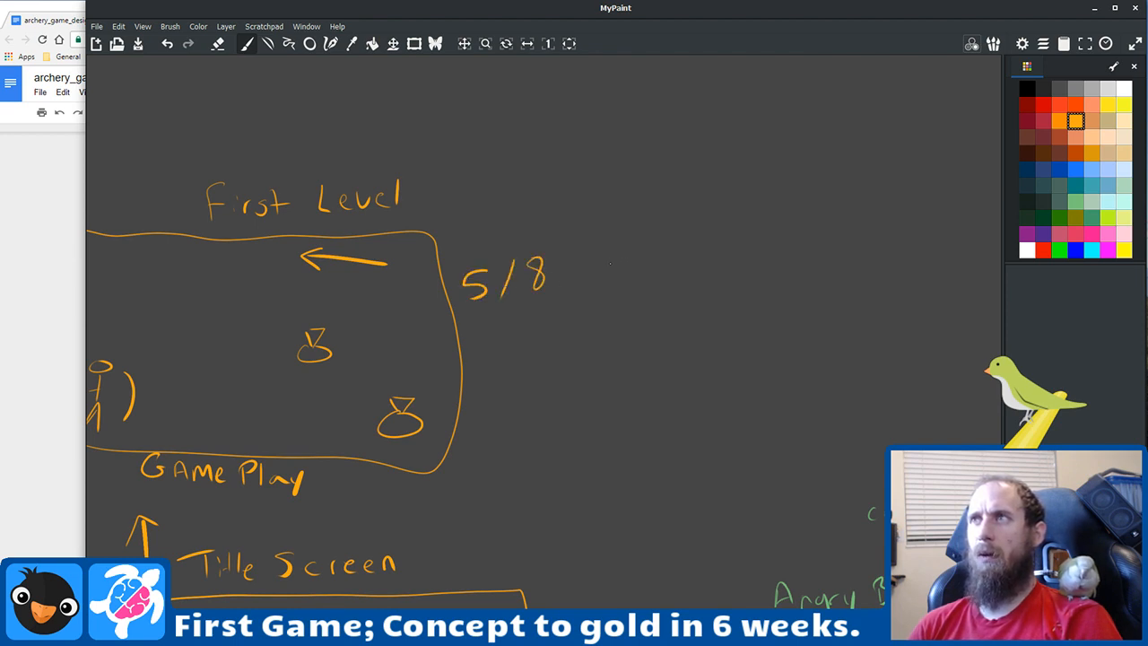
pyautogui.moveTo(610, 253); pyautogui.dragTo(611, 279)
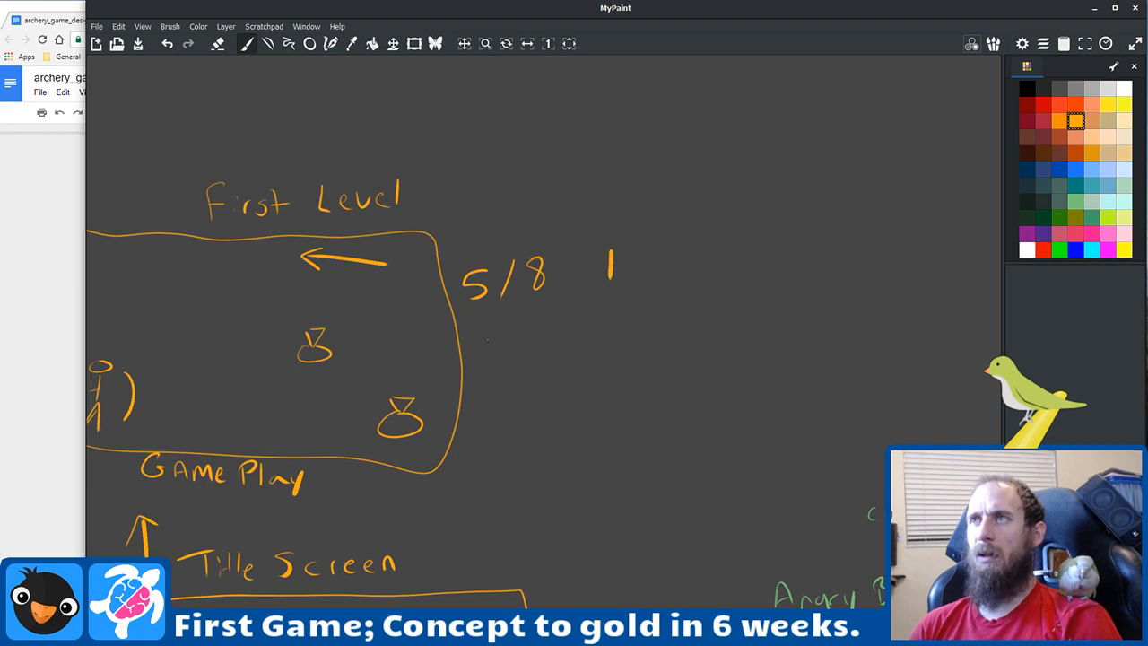
# Step: Add the rows "6/8" with "2" and "8/8" with "3" beneath the "5/8" row
pyautogui.moveTo(473, 327)
pyautogui.mouseDown()
pyautogui.moveTo(493, 339)
pyautogui.moveTo(484, 352)
pyautogui.mouseUp()
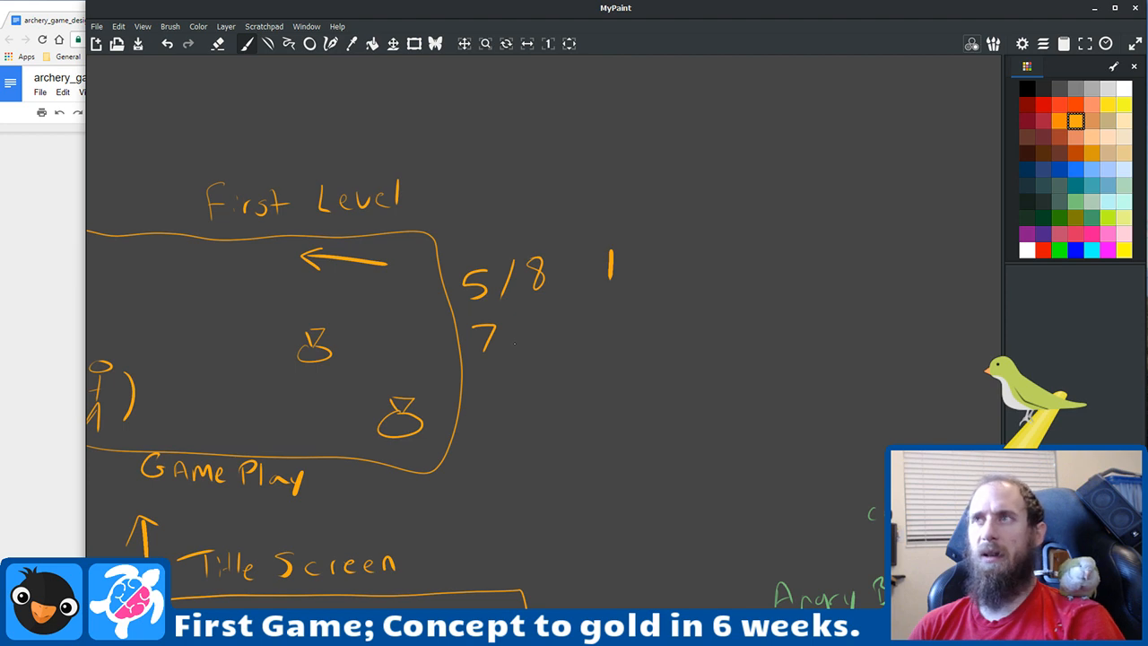
pyautogui.hotkey('ctrl', 'z')
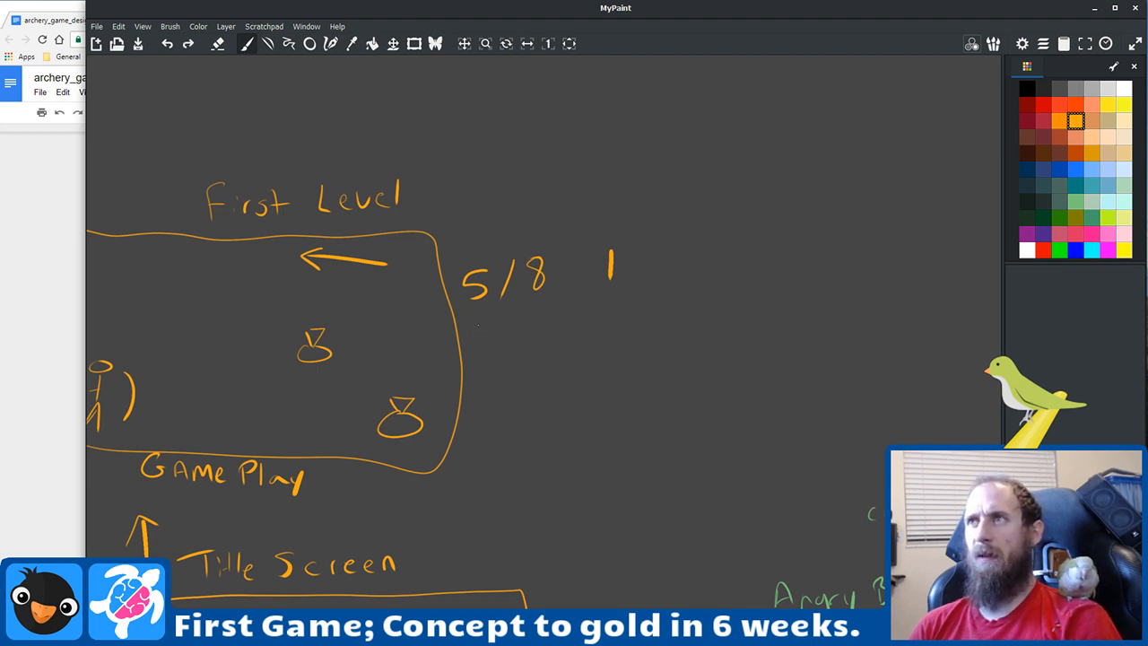
pyautogui.moveTo(489, 320)
pyautogui.mouseDown()
pyautogui.moveTo(470, 332)
pyautogui.moveTo(503, 347)
pyautogui.moveTo(528, 319)
pyautogui.mouseUp()
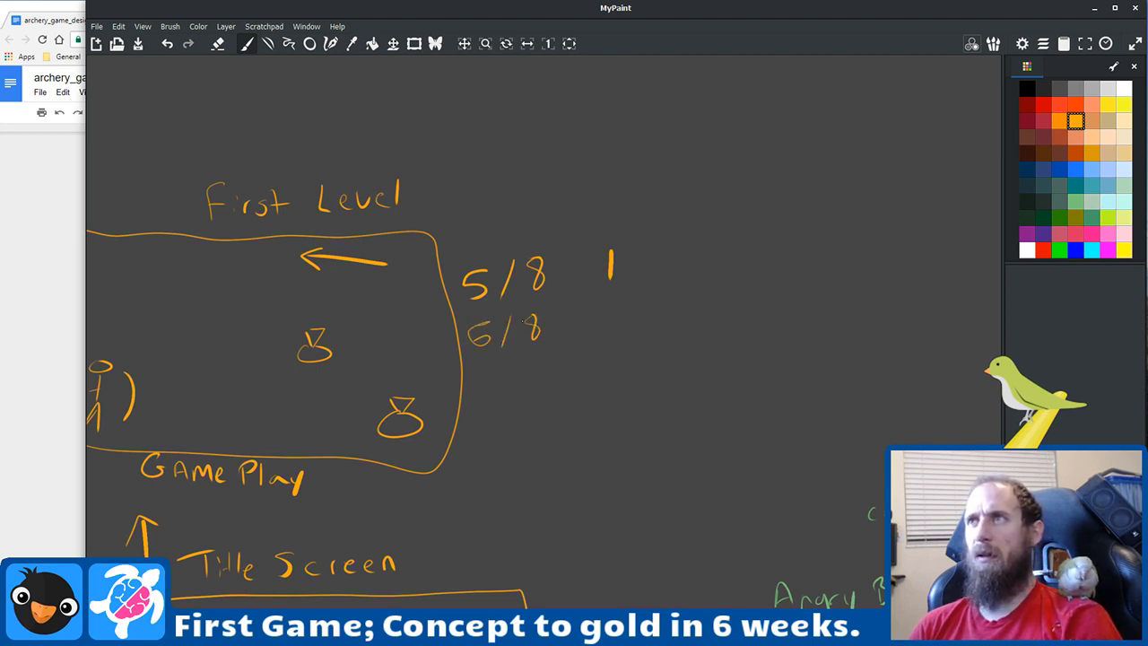
pyautogui.moveTo(608, 316); pyautogui.dragTo(620, 335)
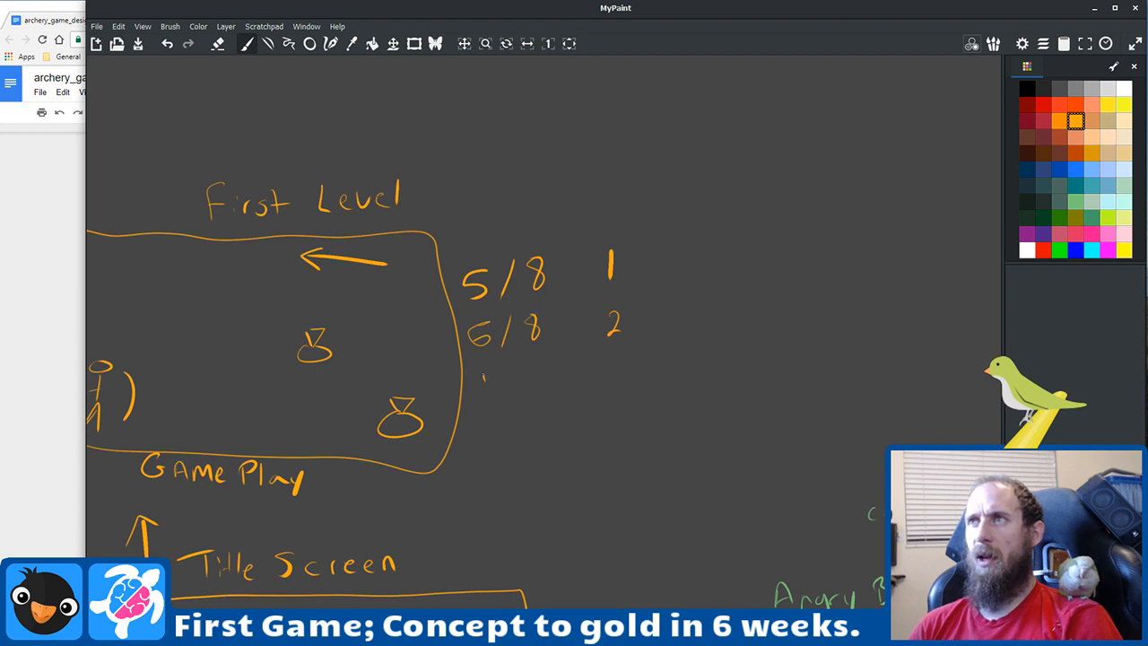
pyautogui.moveTo(484, 378); pyautogui.dragTo(503, 400)
pyautogui.moveTo(537, 371)
pyautogui.mouseDown()
pyautogui.moveTo(529, 384)
pyautogui.moveTo(537, 372)
pyautogui.mouseUp()
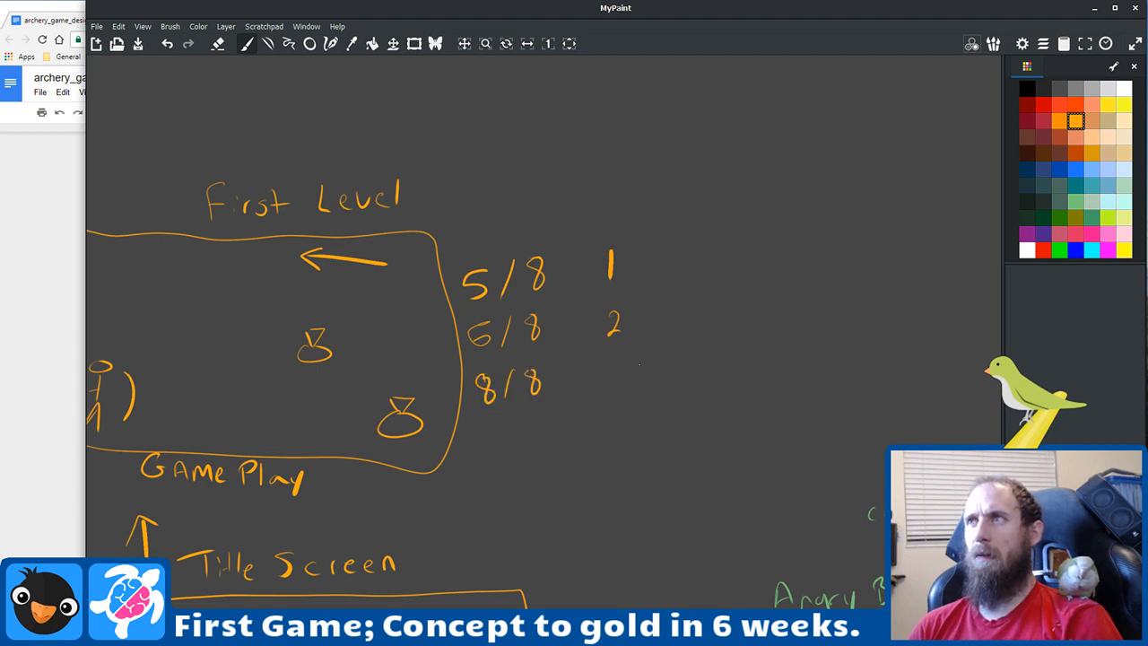
pyautogui.moveTo(613, 365); pyautogui.dragTo(617, 392)
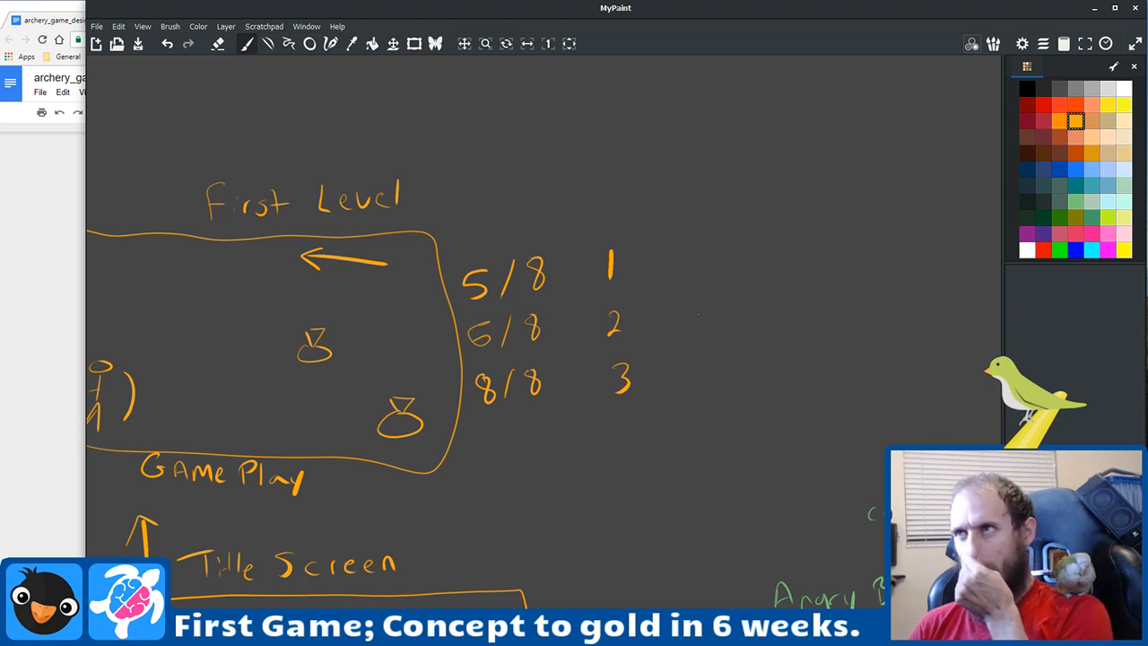
# Step: Undo all three handwritten score rows beside the First Level frame
pyautogui.hotkey('ctrl', 'z')
pyautogui.hotkey('ctrl', 'z')
pyautogui.hotkey('ctrl', 'z')
pyautogui.hotkey('ctrl', 'z')
pyautogui.hotkey('ctrl', 'z')
pyautogui.hotkey('ctrl', 'z')
pyautogui.hotkey('ctrl', 'z')
pyautogui.hotkey('ctrl', 'z')
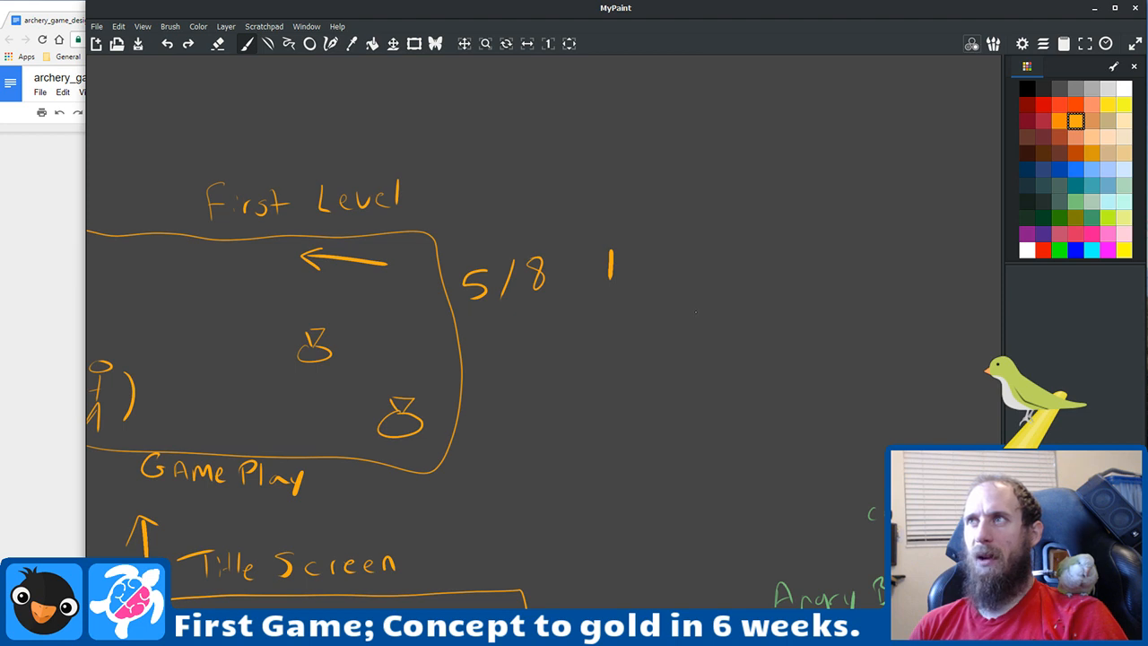
pyautogui.hotkey('ctrl', 'z')
pyautogui.hotkey('ctrl', 'z')
pyautogui.hotkey('ctrl', 'z')
pyautogui.hotkey('ctrl', 'z')
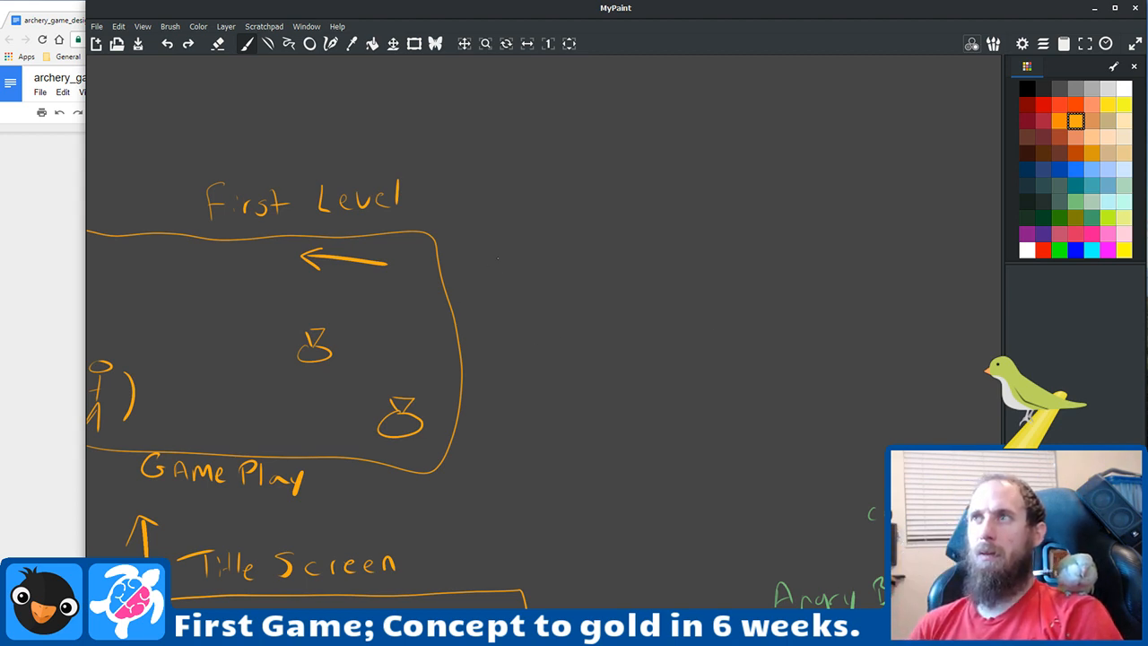
# Step: Write two rows beside the First Level frame: "5/8" with "1" and "5/8" with "2"
pyautogui.moveTo(493, 250)
pyautogui.mouseDown()
pyautogui.moveTo(479, 276)
pyautogui.moveTo(510, 278)
pyautogui.moveTo(537, 254)
pyautogui.mouseUp()
pyautogui.moveTo(624, 241); pyautogui.dragTo(621, 271)
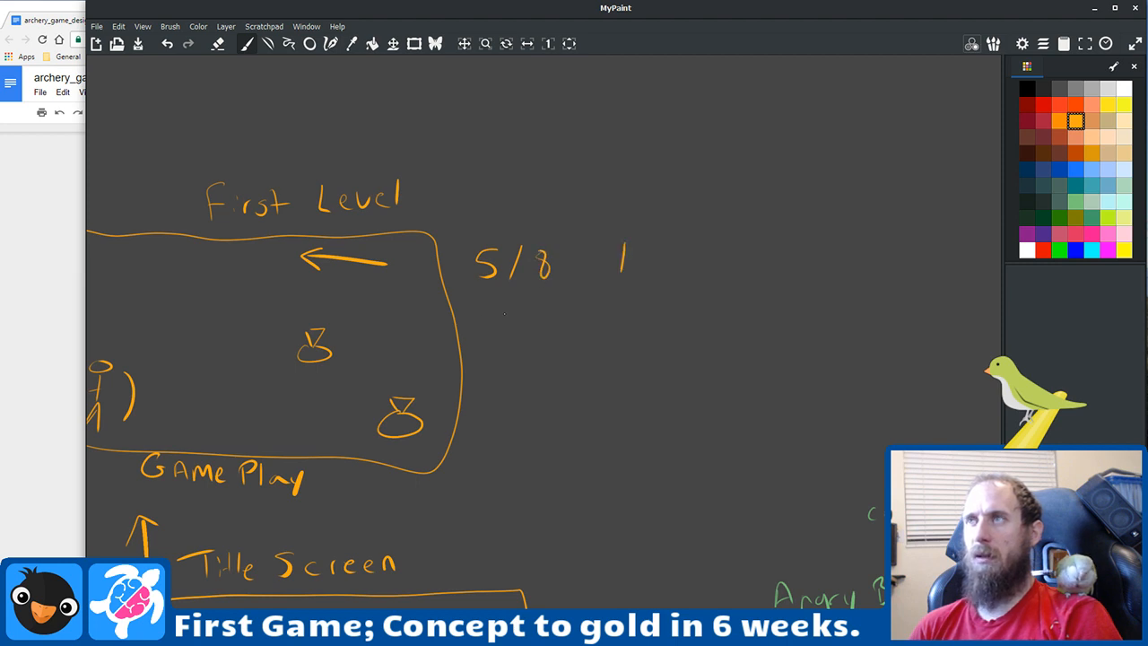
pyautogui.moveTo(508, 307); pyautogui.dragTo(497, 330)
pyautogui.moveTo(525, 306)
pyautogui.mouseDown()
pyautogui.moveTo(517, 333)
pyautogui.moveTo(541, 311)
pyautogui.mouseUp()
pyautogui.moveTo(634, 312); pyautogui.dragTo(634, 326)
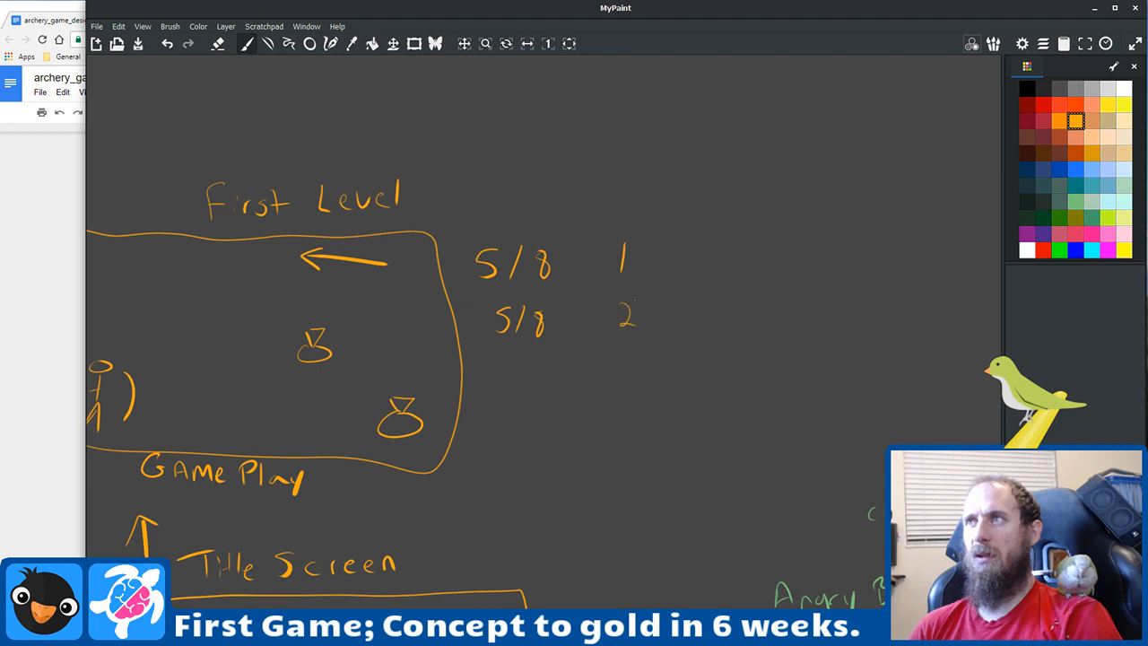
# Step: Undo both "5/8" rows and their numbers beside the First Level frame
pyautogui.hotkey('ctrl', 'z')
pyautogui.hotkey('ctrl', 'z')
pyautogui.hotkey('ctrl', 'z')
pyautogui.hotkey('ctrl', 'z')
pyautogui.hotkey('ctrl', 'z')
pyautogui.hotkey('ctrl', 'z')
pyautogui.hotkey('ctrl', 'z')
pyautogui.hotkey('ctrl', 'z')
pyautogui.hotkey('ctrl', 'z')
pyautogui.hotkey('ctrl', 'z')
pyautogui.hotkey('ctrl', 'z')
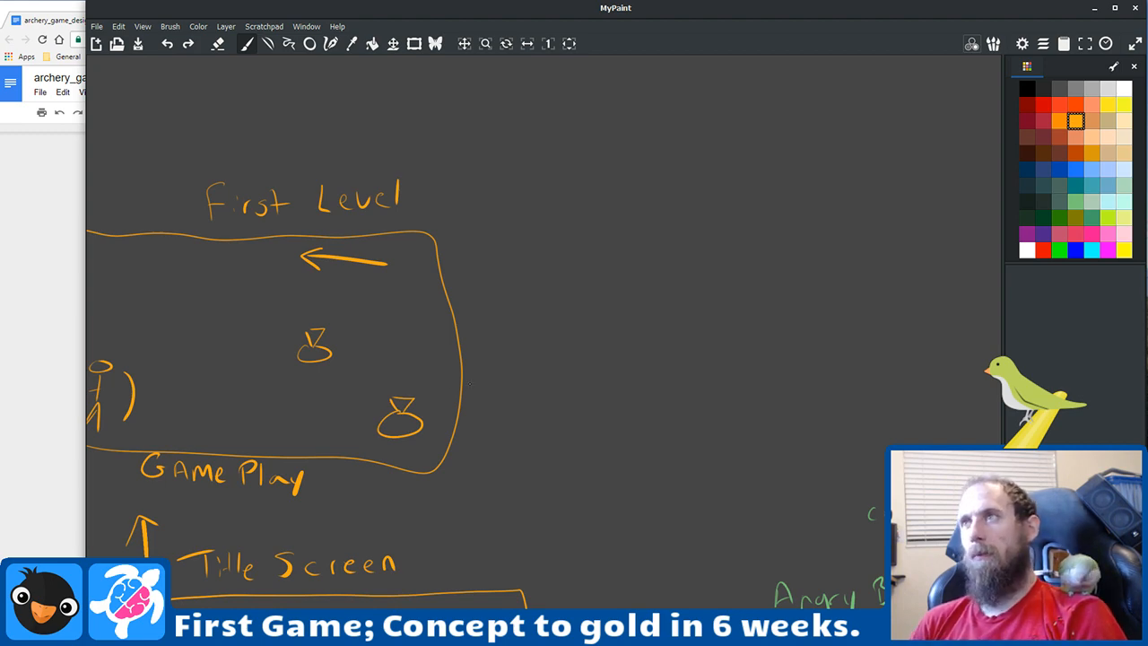
# Step: Review the Game Play, Level Select and Title Screen frames and the green Angry Birds-like control sketches
pyautogui.moveTo(382, 406); pyautogui.dragTo(750, 264)
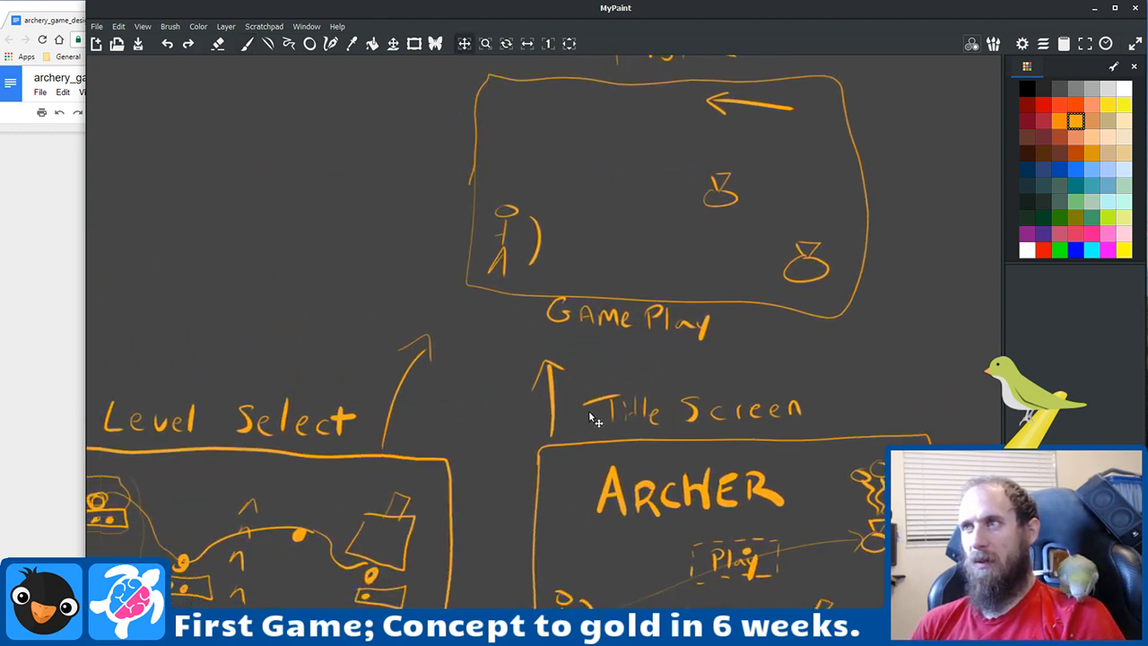
pyautogui.moveTo(595, 405)
pyautogui.mouseDown()
pyautogui.moveTo(753, 352)
pyautogui.moveTo(620, 466)
pyautogui.moveTo(613, 508)
pyautogui.moveTo(579, 302)
pyautogui.mouseUp()
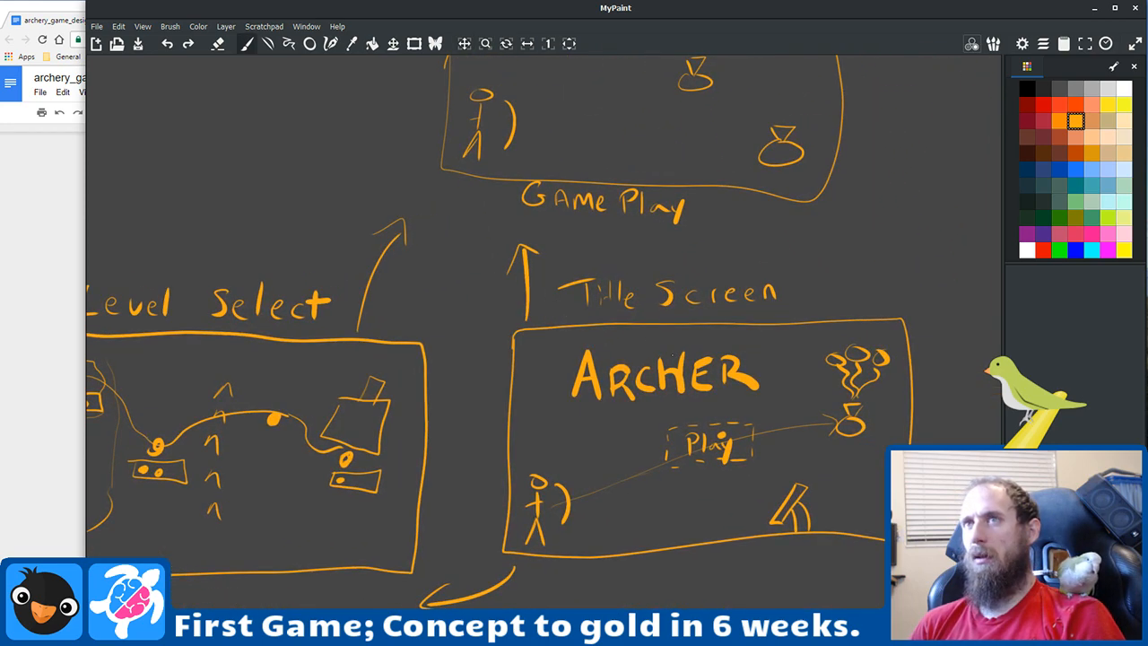
pyautogui.moveTo(674, 357)
pyautogui.mouseDown()
pyautogui.moveTo(585, 527)
pyautogui.moveTo(615, 510)
pyautogui.moveTo(654, 560)
pyautogui.moveTo(814, 304)
pyautogui.mouseUp()
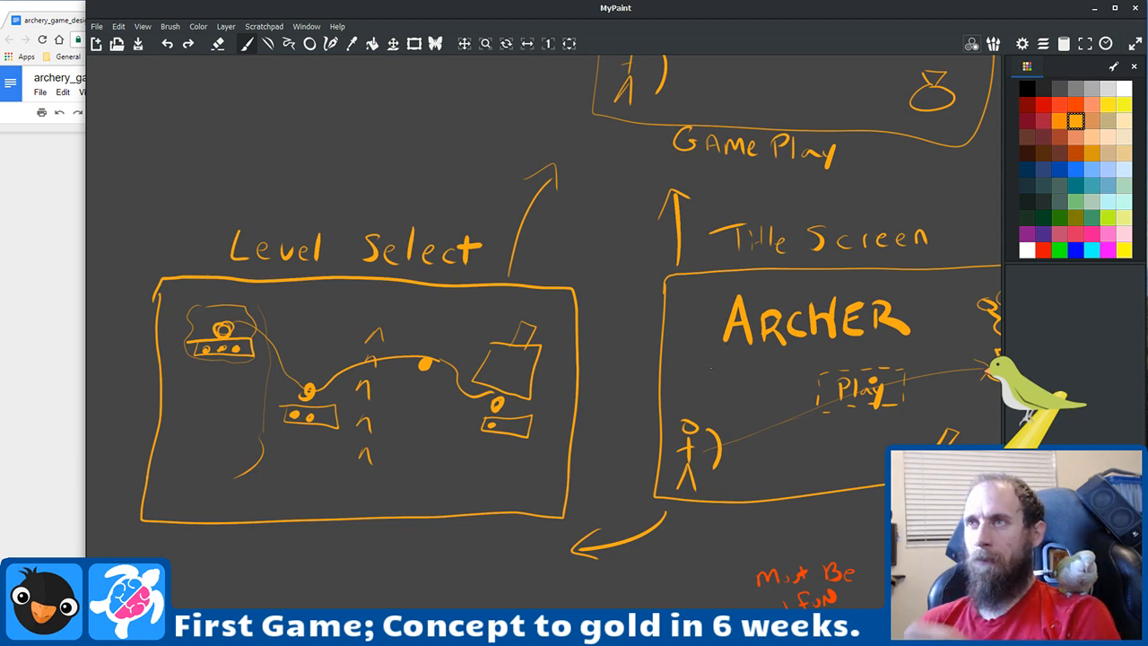
pyautogui.moveTo(806, 343)
pyautogui.mouseDown()
pyautogui.moveTo(687, 383)
pyautogui.moveTo(687, 403)
pyautogui.moveTo(489, 399)
pyautogui.mouseUp()
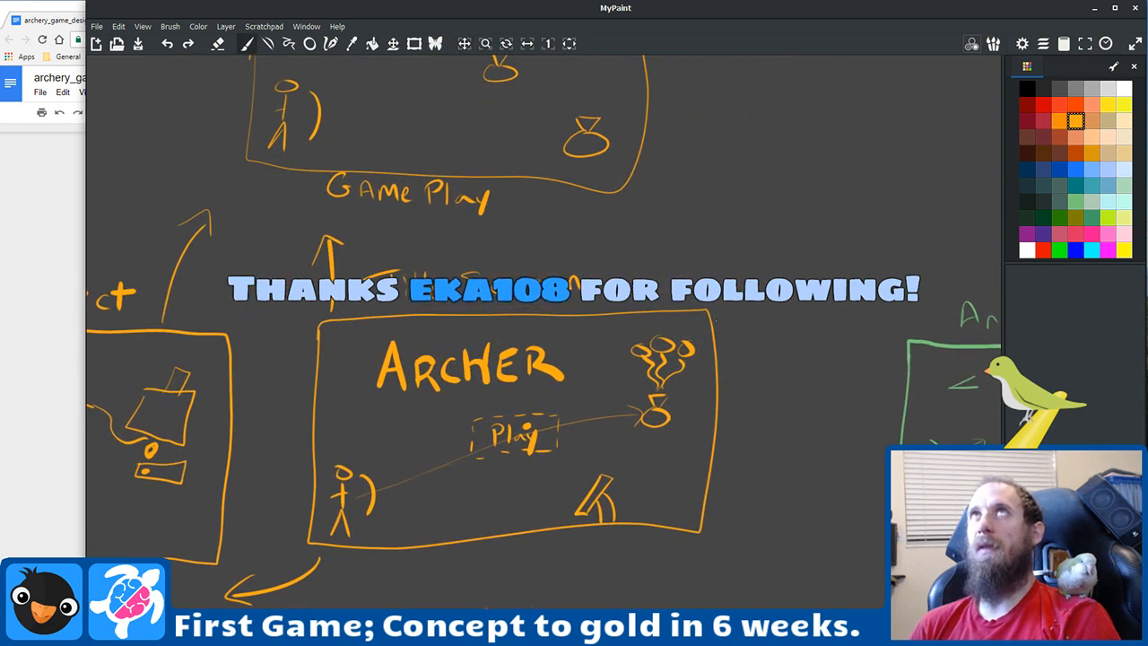
pyautogui.moveTo(769, 352); pyautogui.dragTo(674, 335)
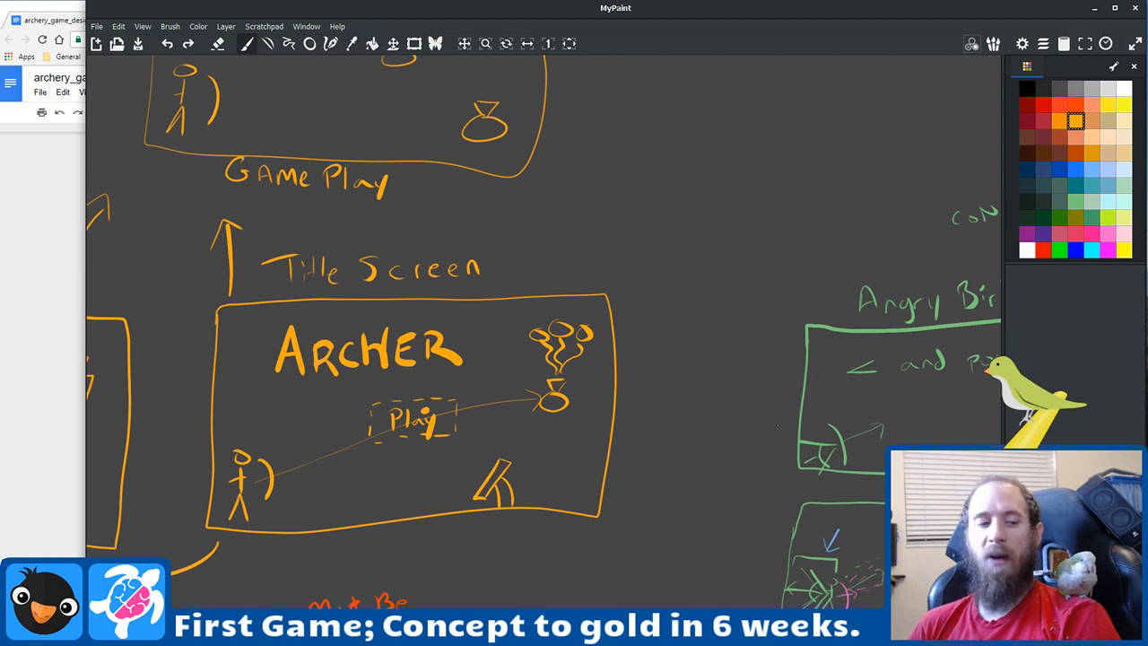
pyautogui.moveTo(786, 419)
pyautogui.mouseDown()
pyautogui.moveTo(775, 427)
pyautogui.moveTo(462, 383)
pyautogui.mouseUp()
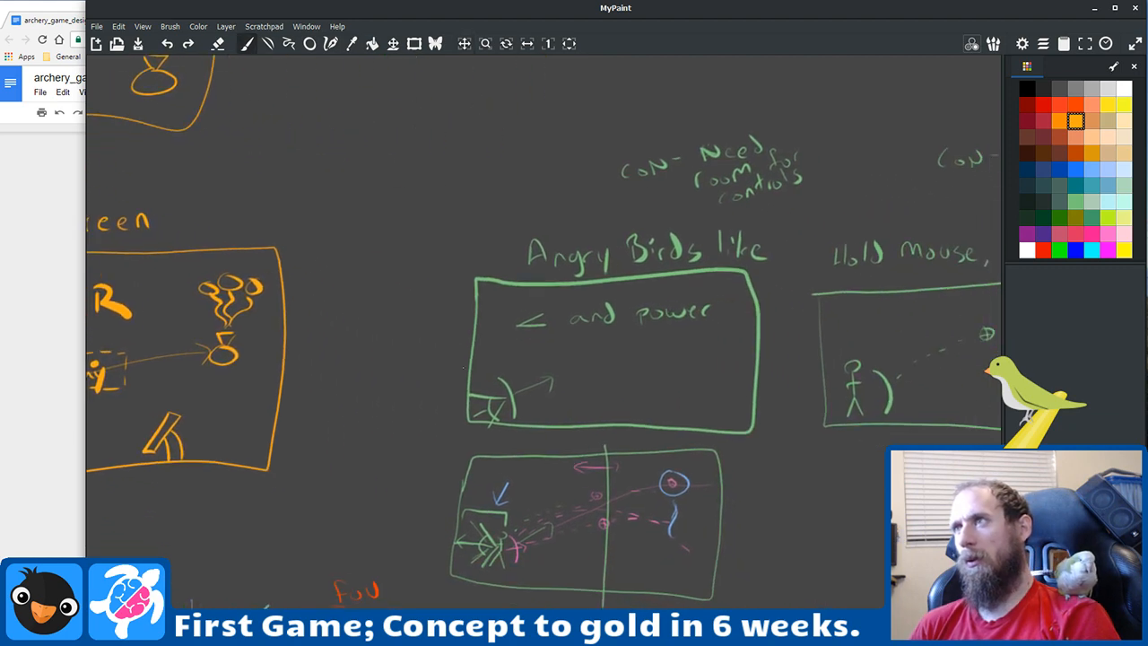
pyautogui.moveTo(708, 467); pyautogui.dragTo(605, 298)
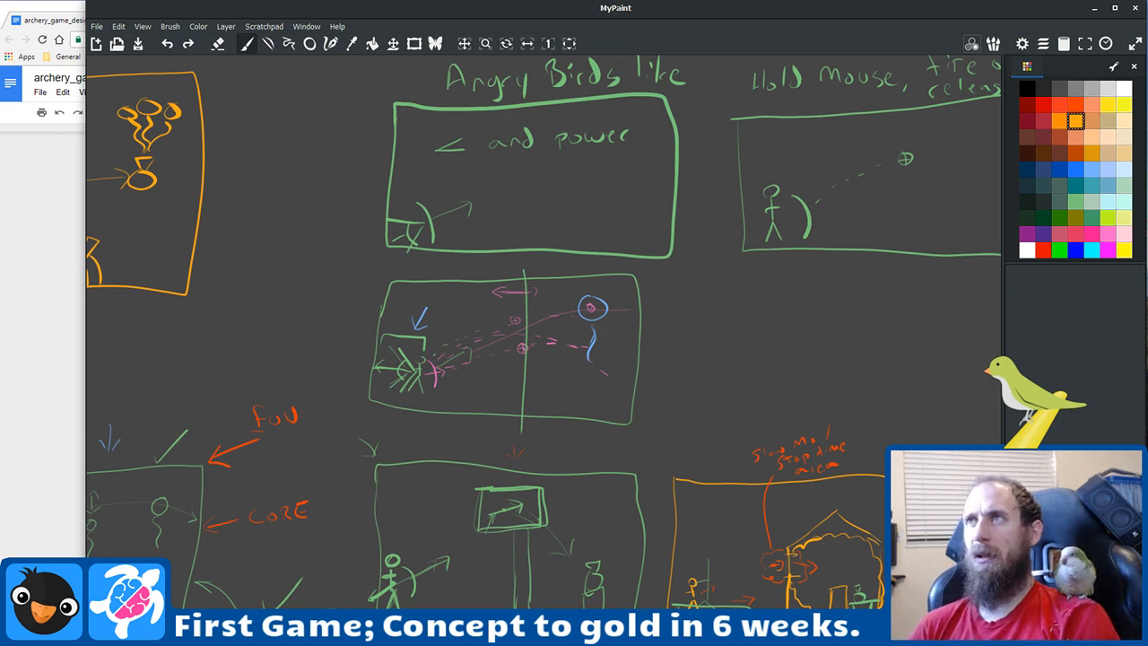
pyautogui.moveTo(370, 278); pyautogui.dragTo(779, 422)
pyautogui.moveTo(347, 210)
pyautogui.mouseDown()
pyautogui.moveTo(621, 328)
pyautogui.moveTo(650, 391)
pyautogui.mouseUp()
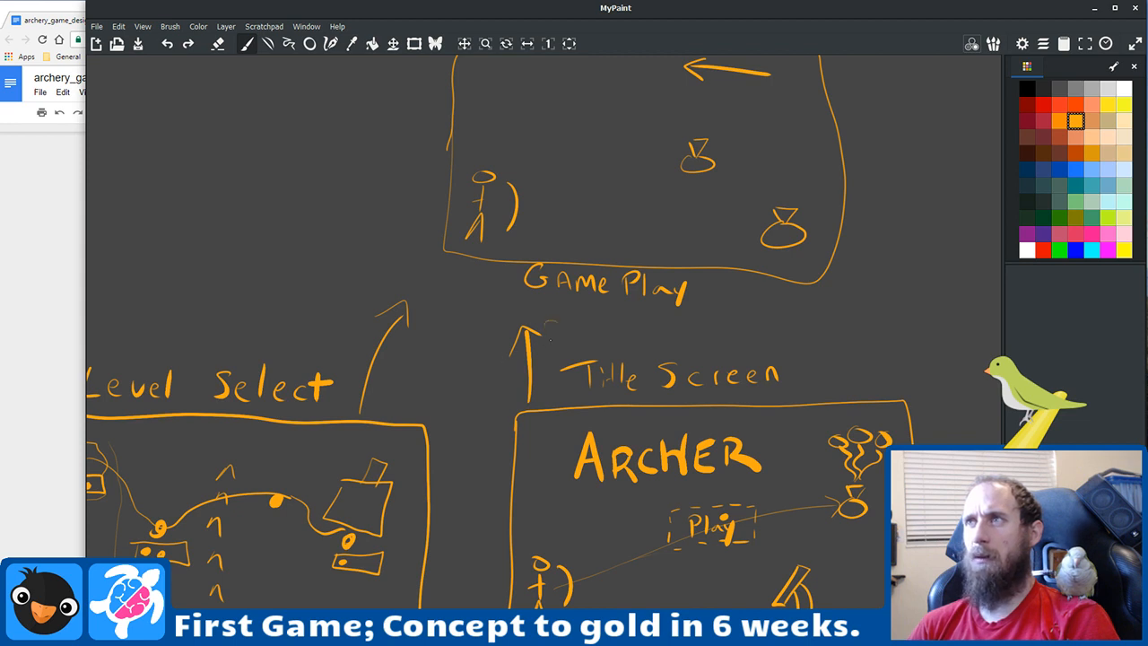
# Step: Write "first time?" beside the arrow from the Title Screen up to Game Play and underline it
pyautogui.moveTo(550, 324)
pyautogui.mouseDown()
pyautogui.moveTo(543, 344)
pyautogui.moveTo(584, 344)
pyautogui.mouseUp()
pyautogui.moveTo(588, 321)
pyautogui.mouseDown()
pyautogui.moveTo(589, 343)
pyautogui.moveTo(598, 330)
pyautogui.moveTo(617, 333)
pyautogui.mouseUp()
pyautogui.moveTo(610, 328); pyautogui.dragTo(676, 332)
pyautogui.click(679, 339)
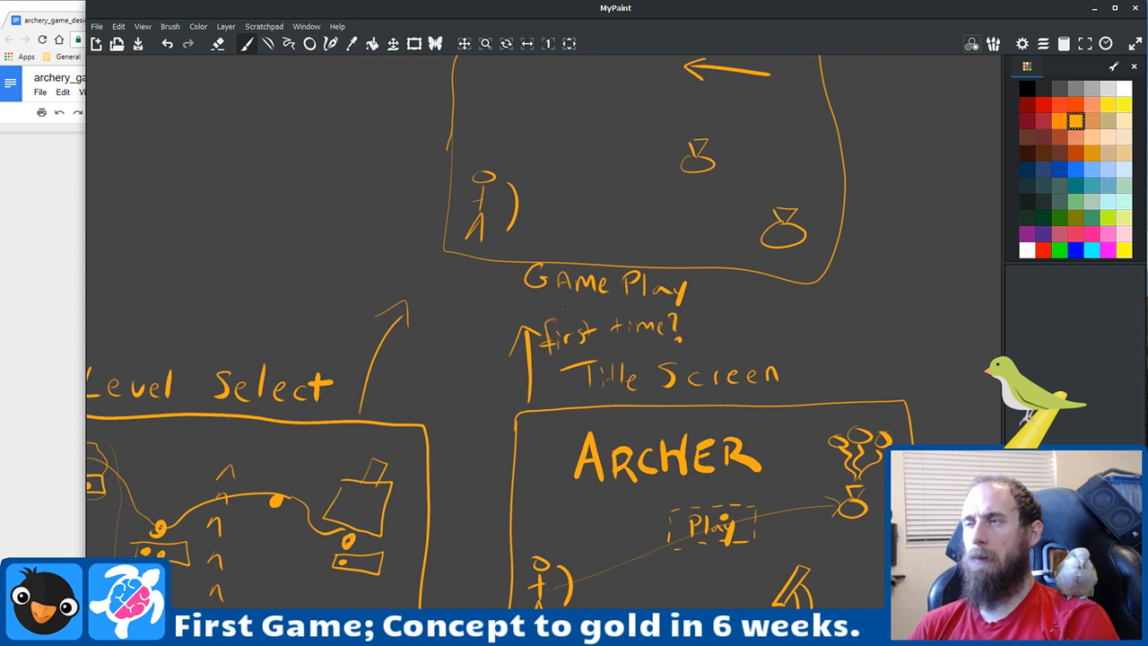
pyautogui.moveTo(613, 437); pyautogui.dragTo(663, 285)
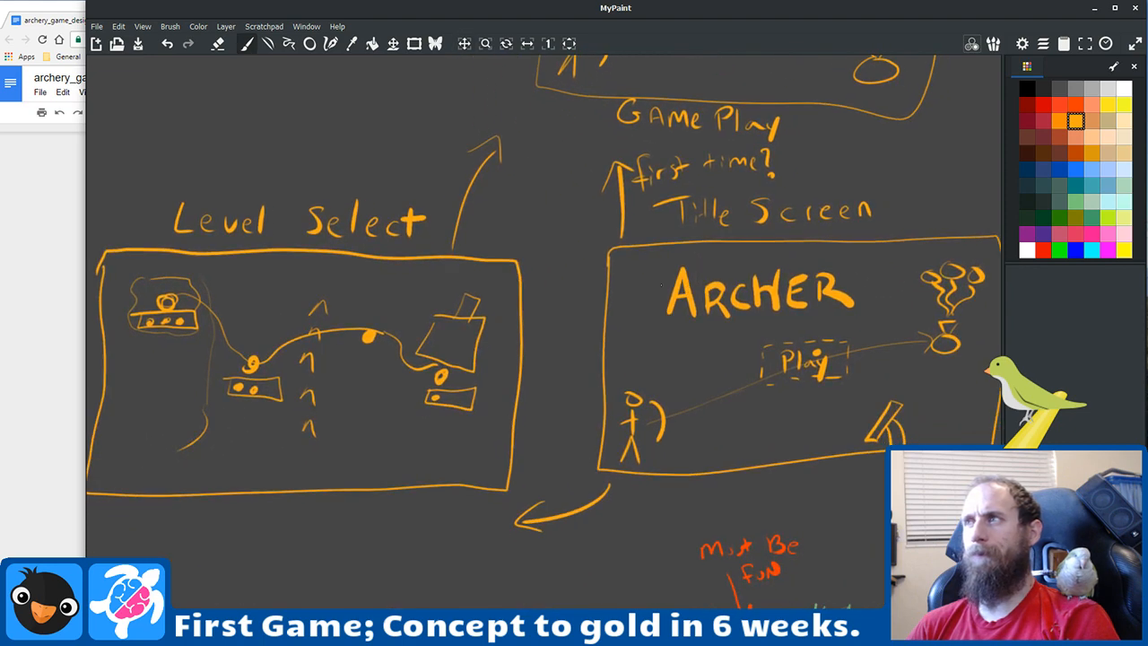
pyautogui.moveTo(658, 331); pyautogui.dragTo(621, 379)
pyautogui.moveTo(617, 236); pyautogui.dragTo(714, 219)
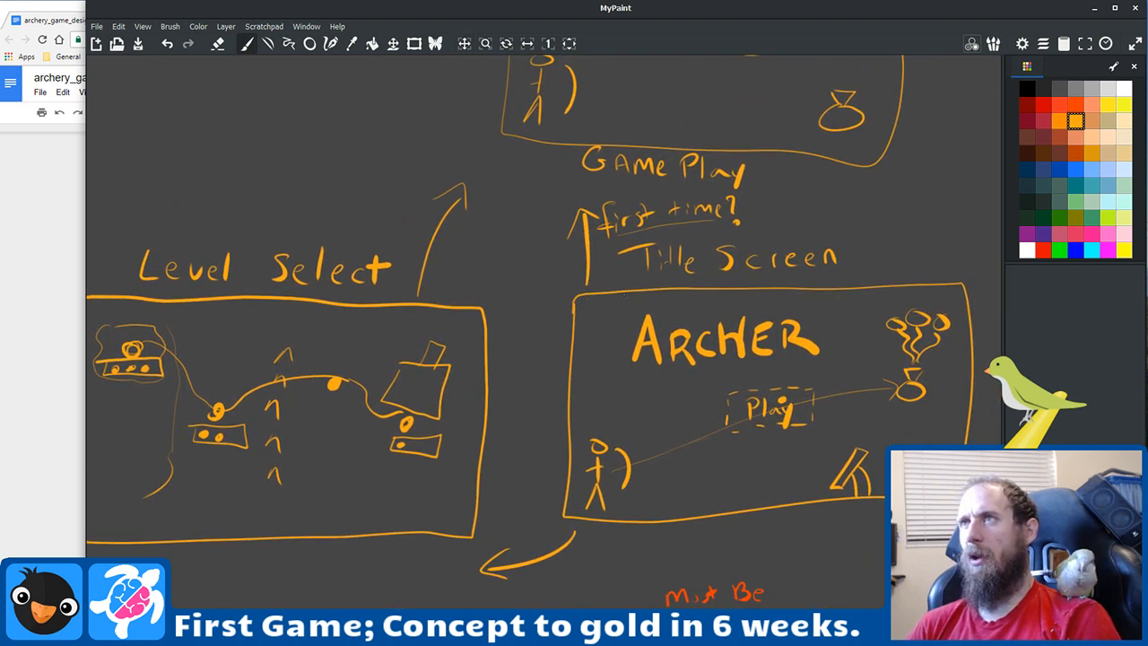
# Step: Detail the castle on the Level Select map with a barred arched gate, windows, a flag and a tower on each side
pyautogui.moveTo(493, 418); pyautogui.dragTo(641, 415)
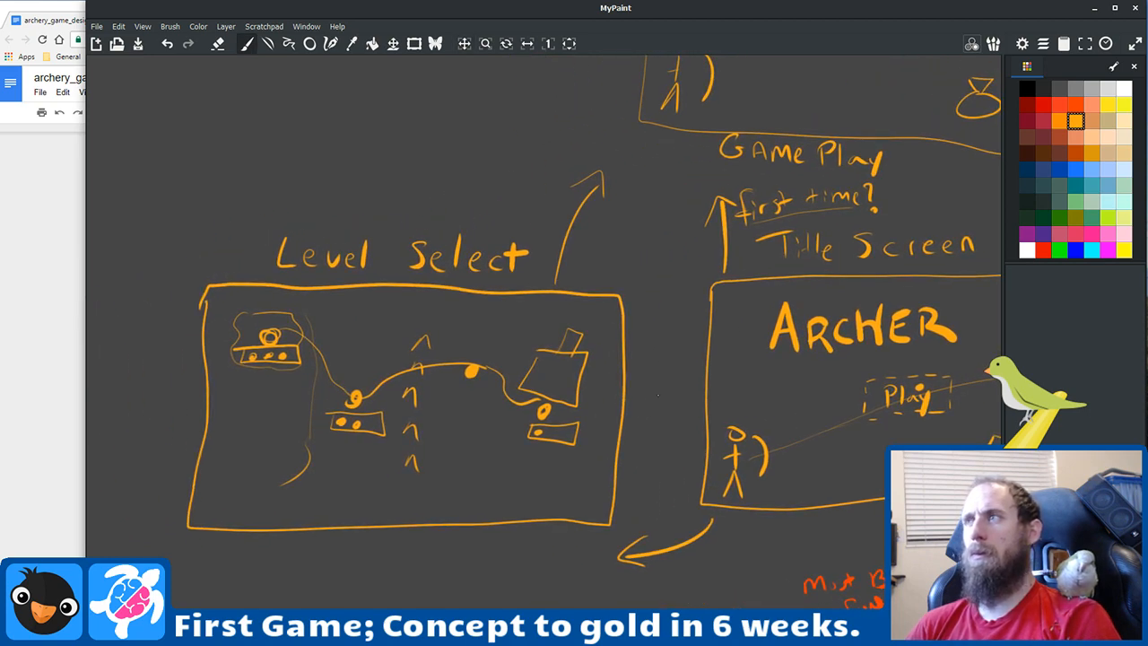
pyautogui.moveTo(723, 405); pyautogui.dragTo(527, 400)
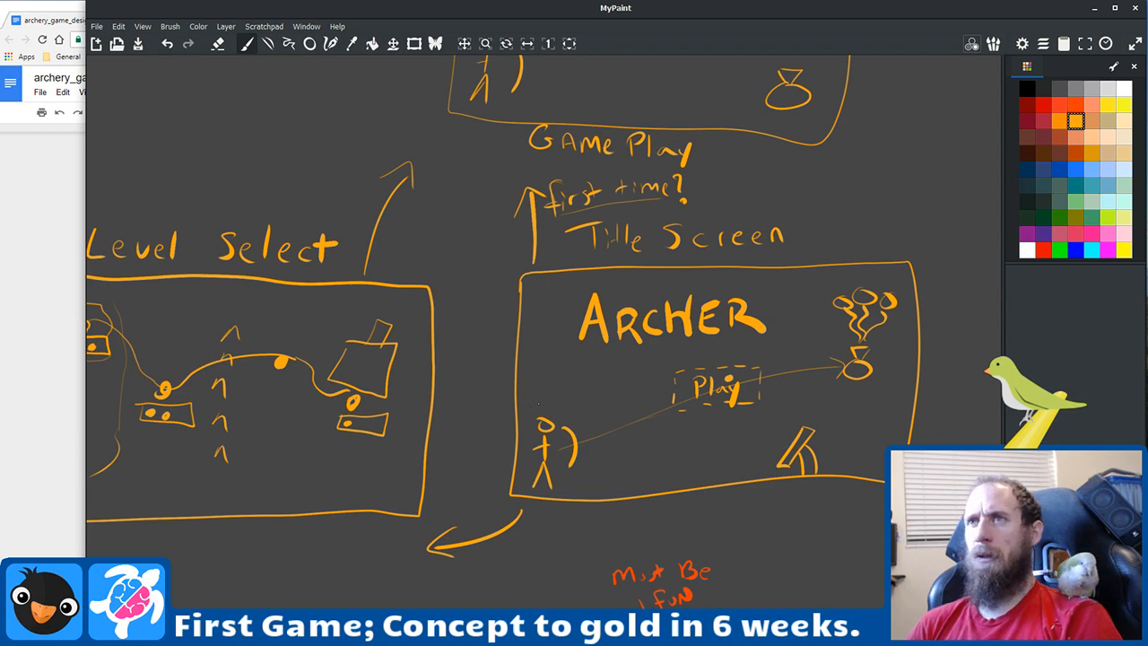
pyautogui.moveTo(538, 405); pyautogui.dragTo(634, 361)
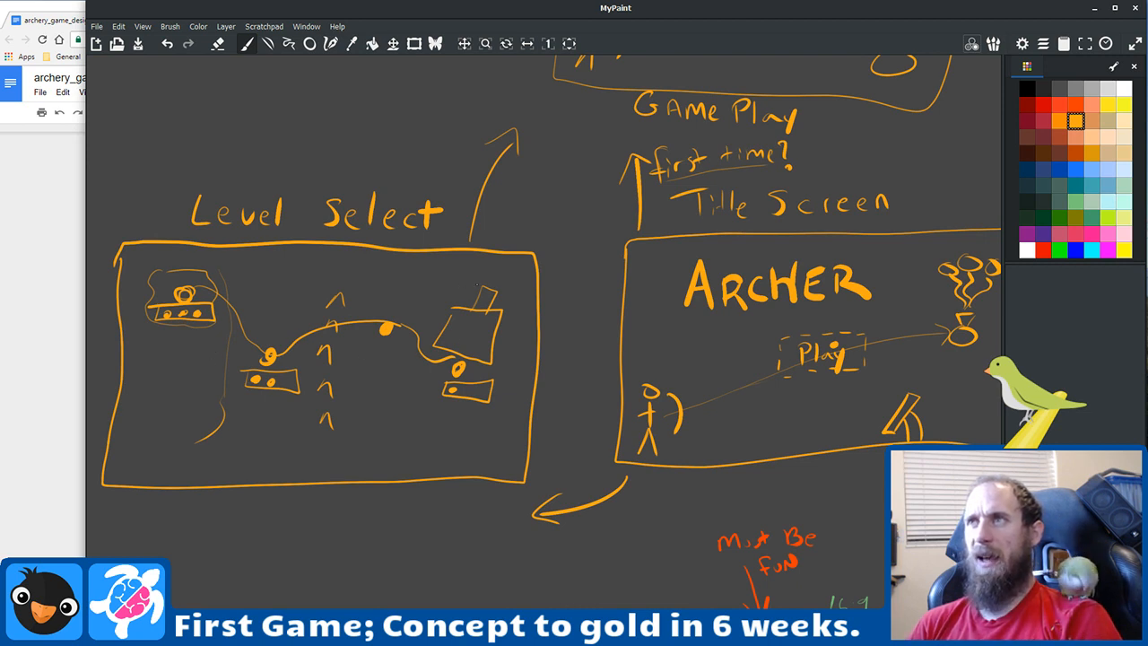
pyautogui.moveTo(453, 347)
pyautogui.mouseDown()
pyautogui.moveTo(478, 329)
pyautogui.moveTo(480, 355)
pyautogui.moveTo(463, 330)
pyautogui.mouseUp()
pyautogui.moveTo(467, 329)
pyautogui.mouseDown()
pyautogui.moveTo(476, 351)
pyautogui.moveTo(477, 335)
pyautogui.mouseUp()
pyautogui.moveTo(462, 348); pyautogui.dragTo(477, 345)
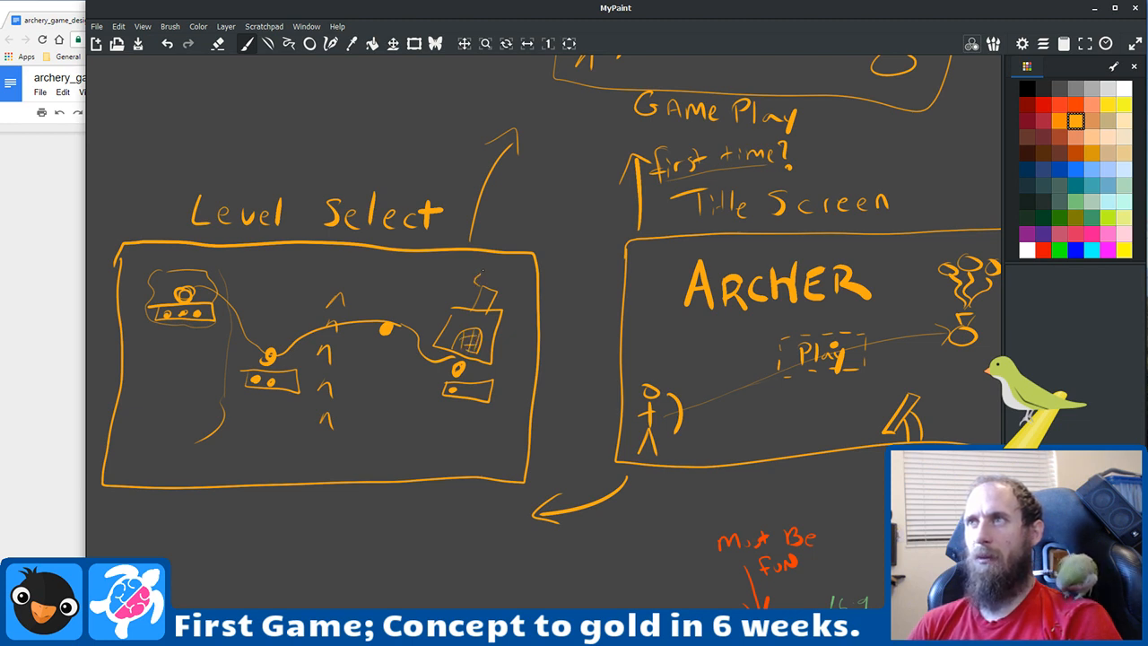
pyautogui.moveTo(481, 273)
pyautogui.mouseDown()
pyautogui.moveTo(496, 300)
pyautogui.moveTo(435, 344)
pyautogui.moveTo(459, 327)
pyautogui.mouseUp()
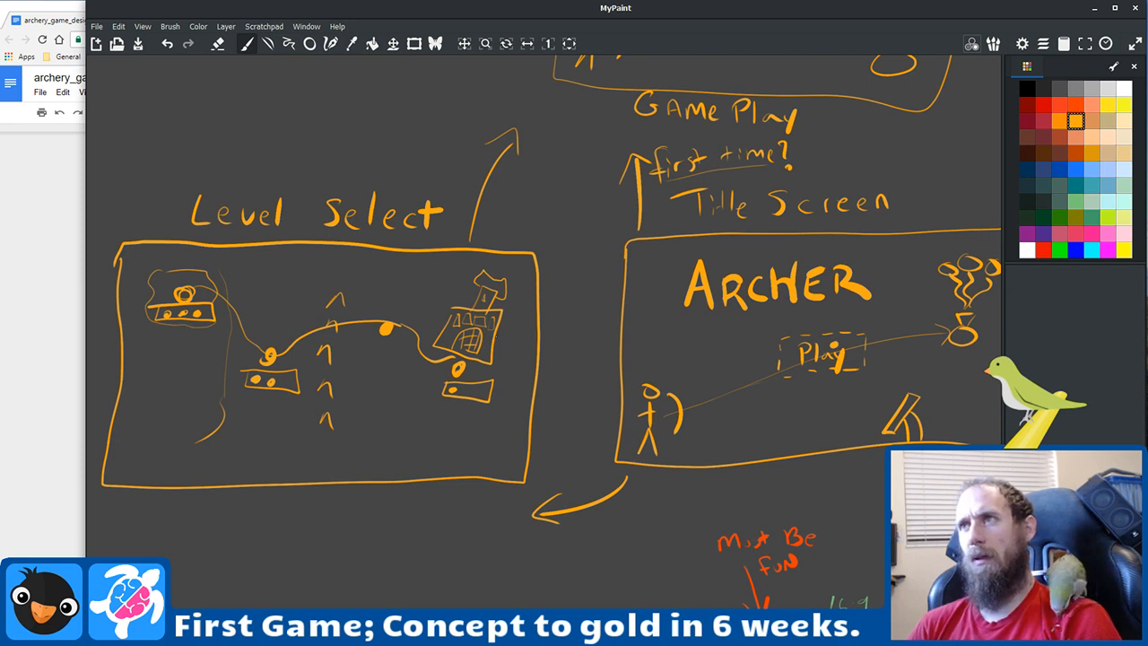
pyautogui.moveTo(502, 342)
pyautogui.mouseDown()
pyautogui.moveTo(526, 338)
pyautogui.moveTo(533, 370)
pyautogui.moveTo(499, 367)
pyautogui.mouseUp()
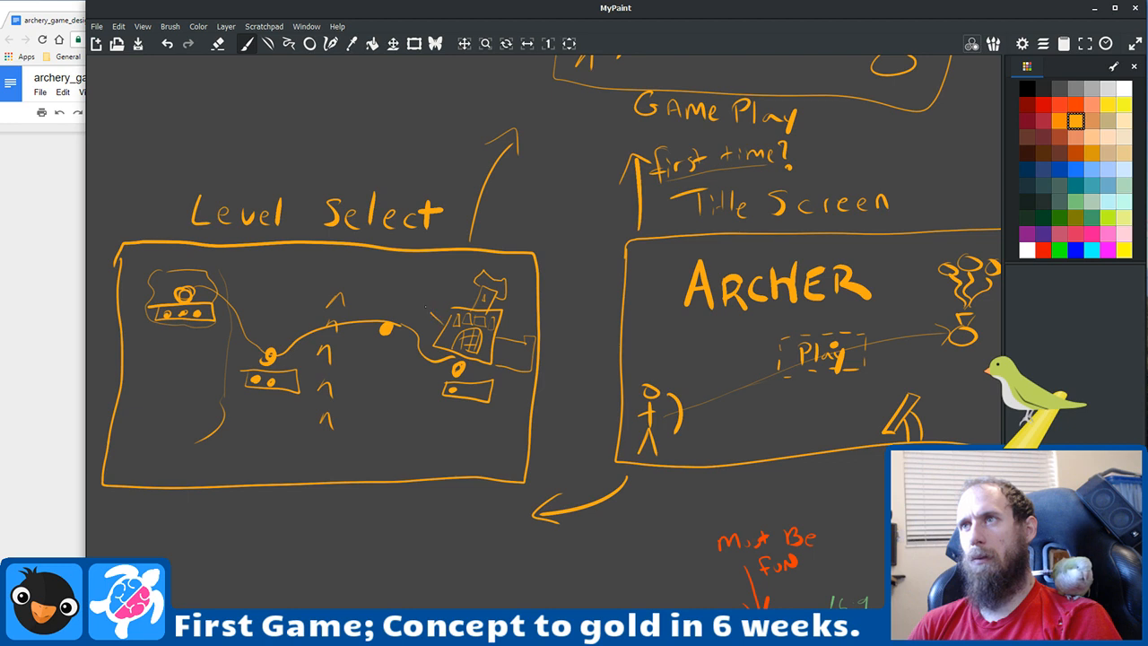
pyautogui.moveTo(416, 296)
pyautogui.mouseDown()
pyautogui.moveTo(408, 310)
pyautogui.moveTo(428, 339)
pyautogui.mouseUp()
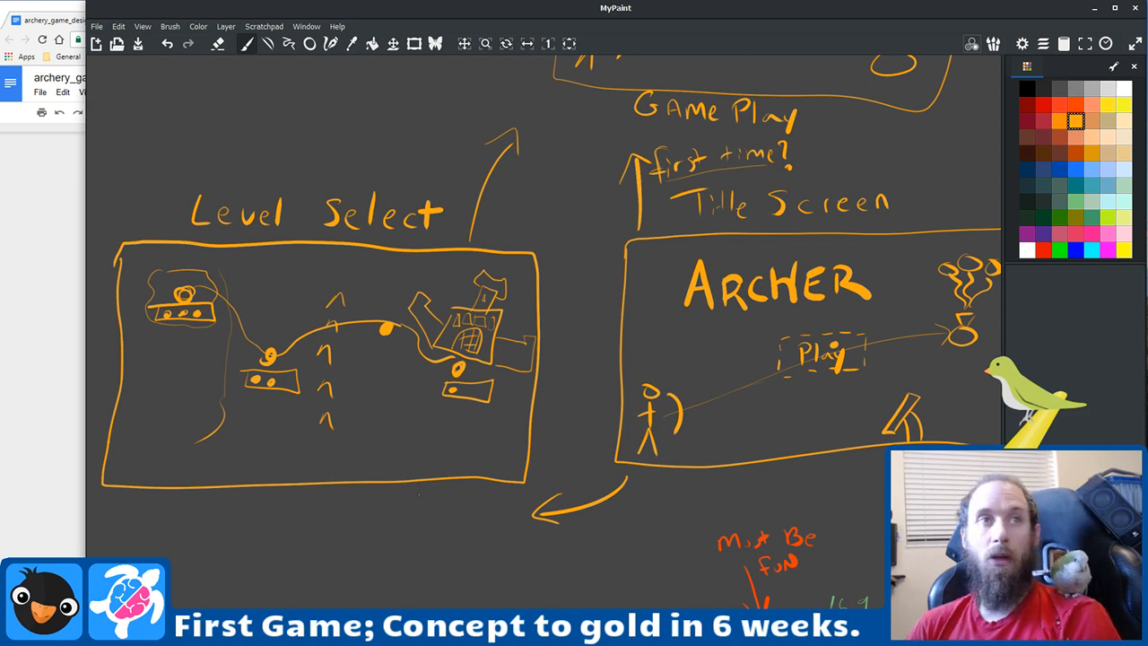
# Step: Draw two orange arrows pointing at the green core gameplay frame, one at its upper-left corner and one at its bottom edge
pyautogui.moveTo(482, 509)
pyautogui.mouseDown()
pyautogui.moveTo(602, 376)
pyautogui.moveTo(614, 300)
pyautogui.mouseUp()
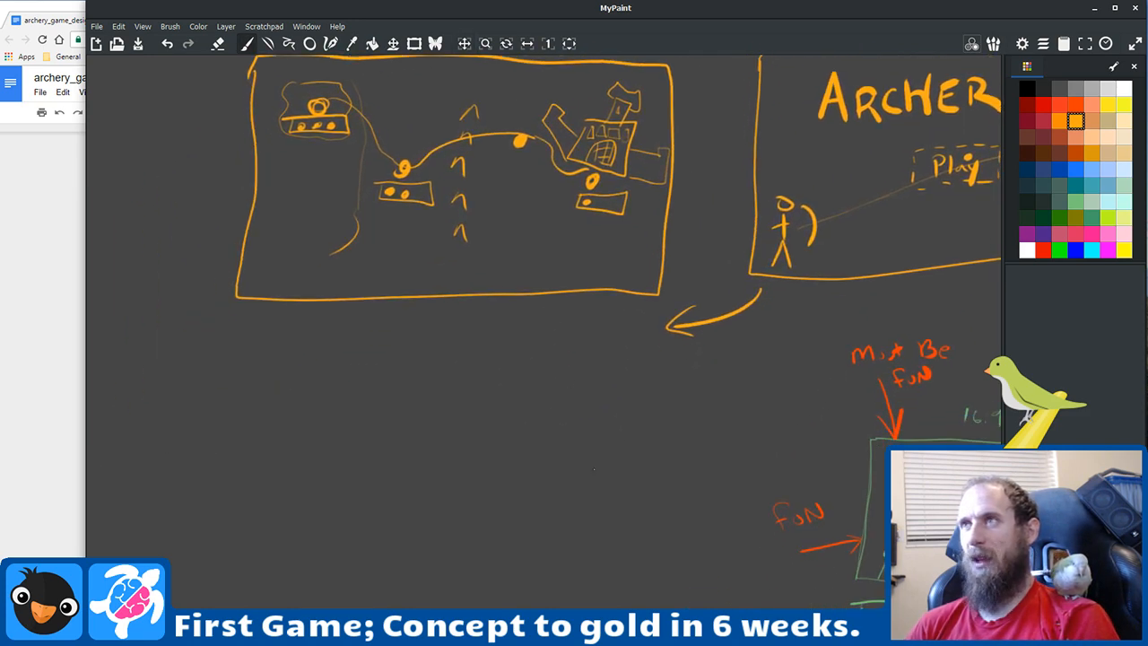
pyautogui.moveTo(588, 441); pyautogui.dragTo(473, 368)
pyautogui.moveTo(602, 489); pyautogui.dragTo(458, 392)
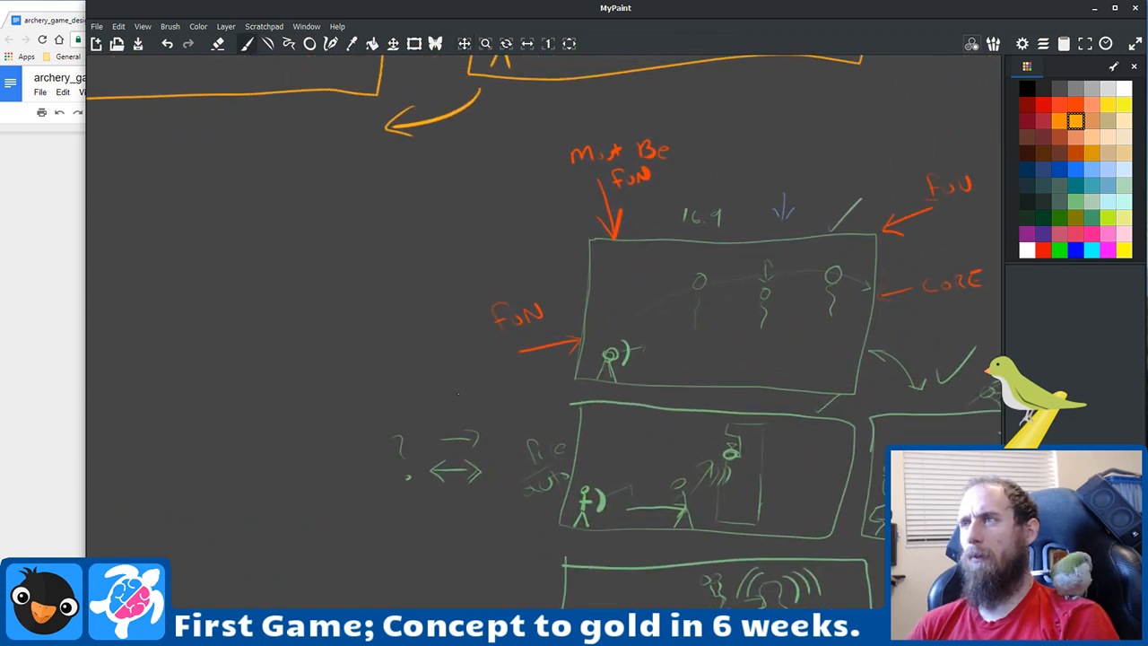
pyautogui.moveTo(557, 251); pyautogui.dragTo(597, 265)
pyautogui.moveTo(755, 400); pyautogui.dragTo(763, 376)
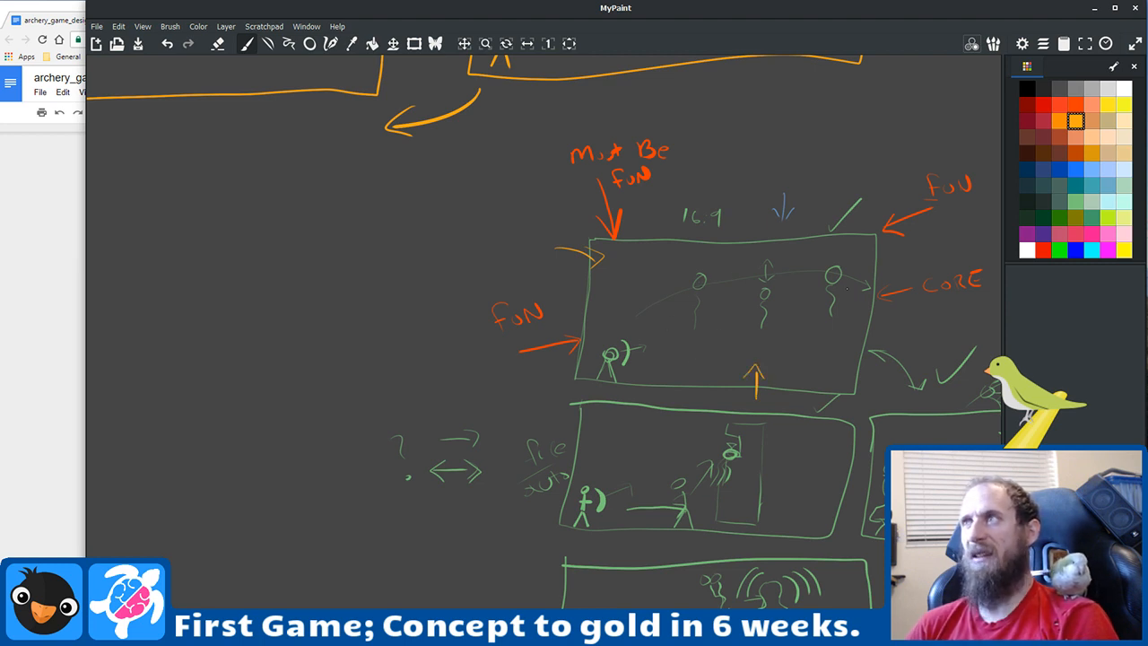
# Step: Sketch a winding path in the empty area below the Level Select frame, ending at a small castle with a tower
pyautogui.moveTo(755, 374); pyautogui.dragTo(540, 411)
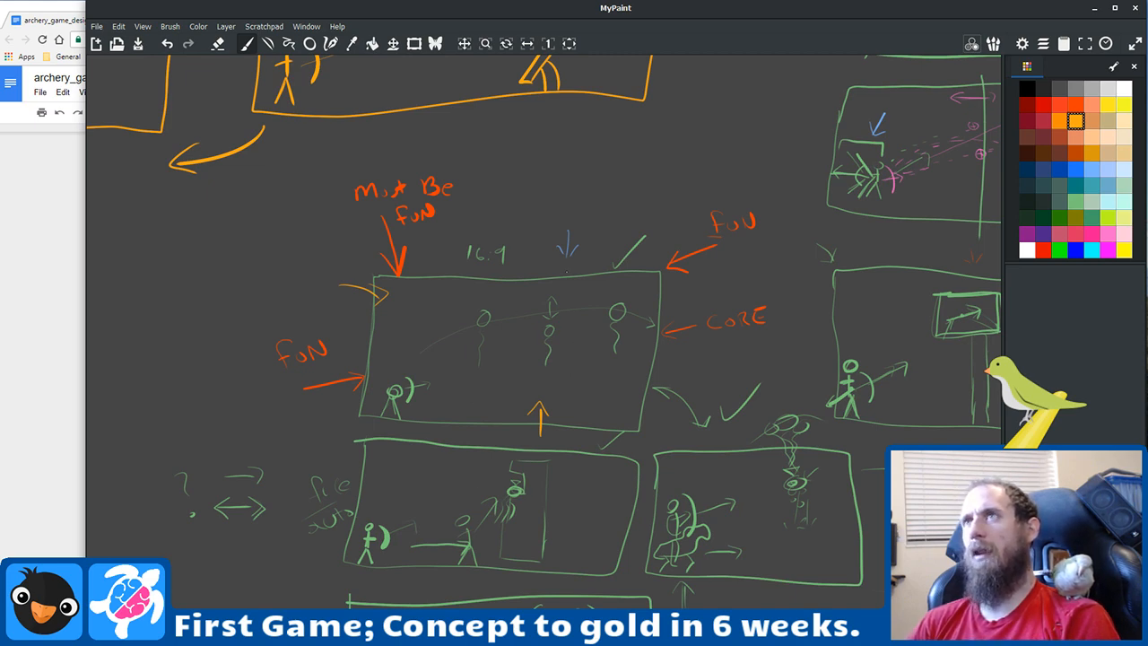
pyautogui.moveTo(657, 229); pyautogui.dragTo(552, 317)
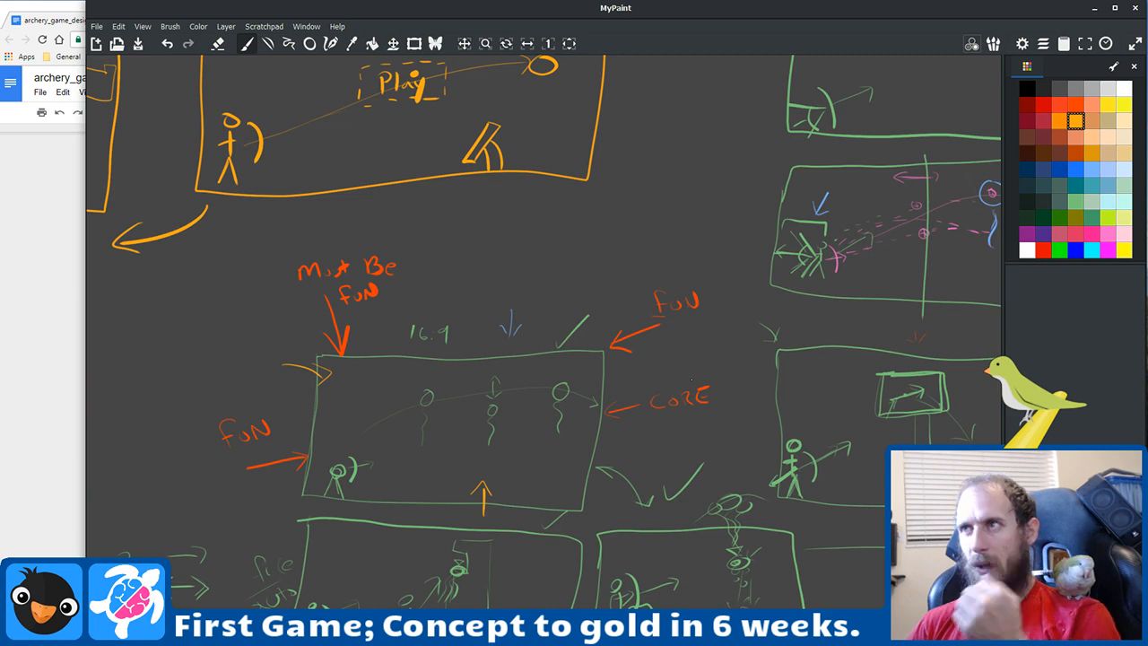
pyautogui.moveTo(403, 318)
pyautogui.mouseDown()
pyautogui.moveTo(671, 388)
pyautogui.moveTo(716, 413)
pyautogui.mouseUp()
pyautogui.moveTo(189, 250)
pyautogui.mouseDown()
pyautogui.moveTo(494, 335)
pyautogui.moveTo(511, 353)
pyautogui.moveTo(544, 477)
pyautogui.mouseUp()
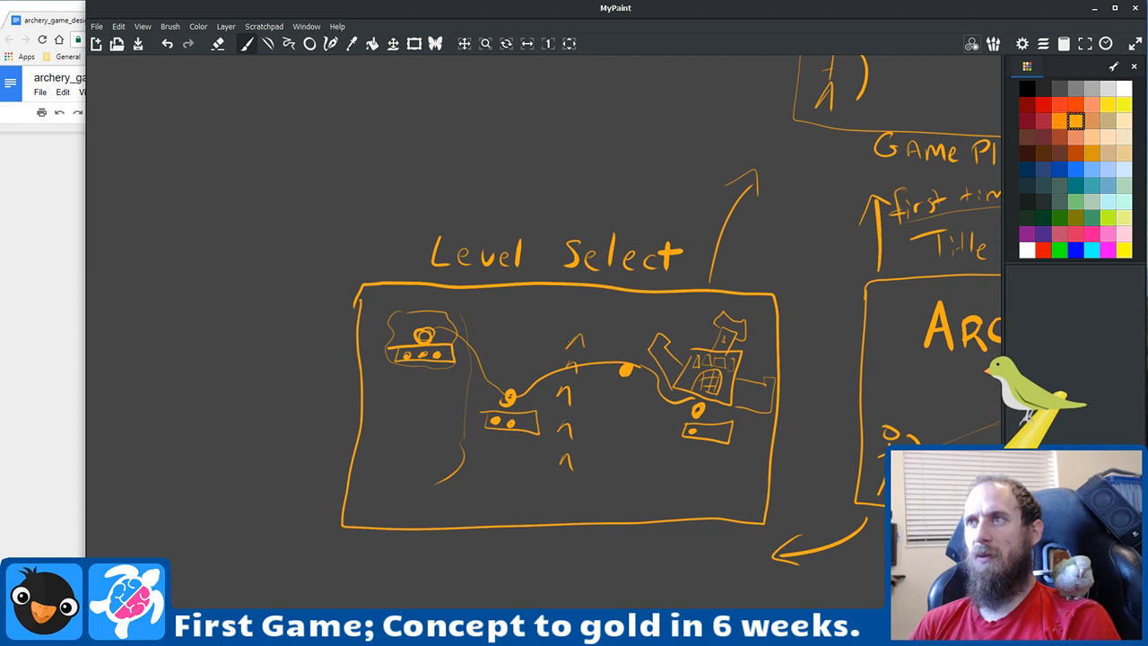
pyautogui.moveTo(542, 464); pyautogui.dragTo(633, 206)
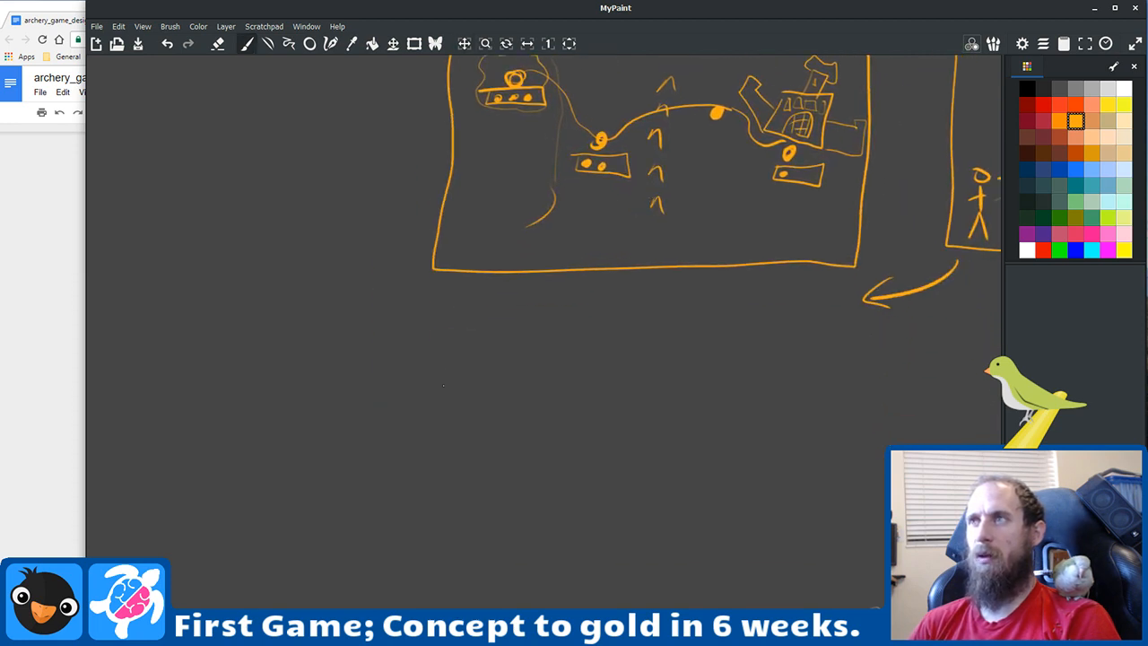
pyautogui.moveTo(439, 365)
pyautogui.mouseDown()
pyautogui.moveTo(577, 363)
pyautogui.moveTo(624, 395)
pyautogui.moveTo(583, 432)
pyautogui.moveTo(504, 448)
pyautogui.moveTo(513, 493)
pyautogui.moveTo(593, 479)
pyautogui.moveTo(679, 499)
pyautogui.moveTo(718, 436)
pyautogui.moveTo(651, 391)
pyautogui.moveTo(681, 367)
pyautogui.moveTo(765, 367)
pyautogui.moveTo(790, 427)
pyautogui.moveTo(791, 502)
pyautogui.moveTo(800, 492)
pyautogui.moveTo(781, 492)
pyautogui.moveTo(779, 466)
pyautogui.moveTo(762, 461)
pyautogui.moveTo(766, 485)
pyautogui.moveTo(749, 506)
pyautogui.moveTo(815, 512)
pyautogui.moveTo(825, 484)
pyautogui.mouseUp()
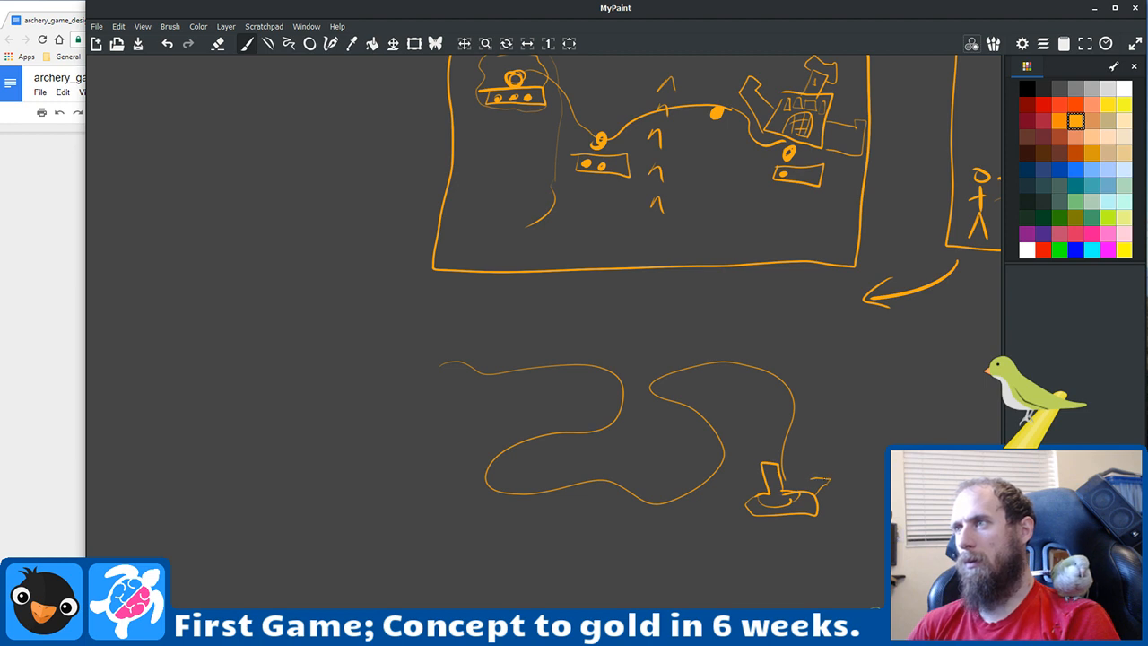
pyautogui.moveTo(830, 481)
pyautogui.mouseDown()
pyautogui.moveTo(832, 493)
pyautogui.moveTo(801, 507)
pyautogui.moveTo(755, 491)
pyautogui.mouseUp()
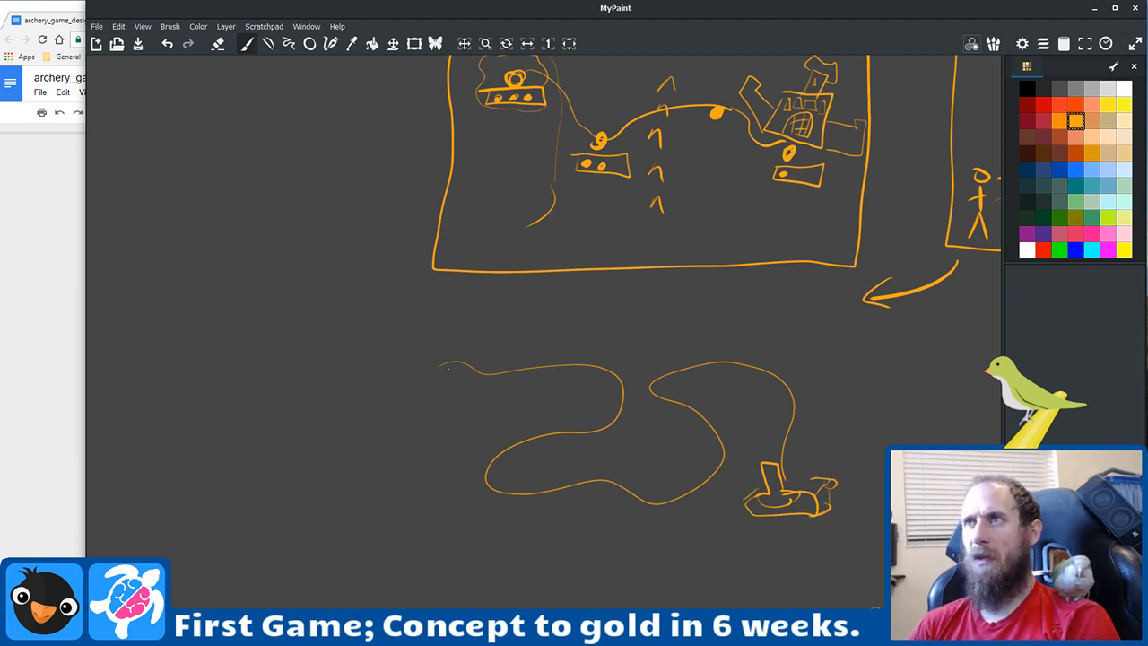
# Step: Mark the path's start and two stops with dots and sketch a small wheeled cart with a left-pointing arrow above it
pyautogui.moveTo(441, 358); pyautogui.dragTo(444, 359)
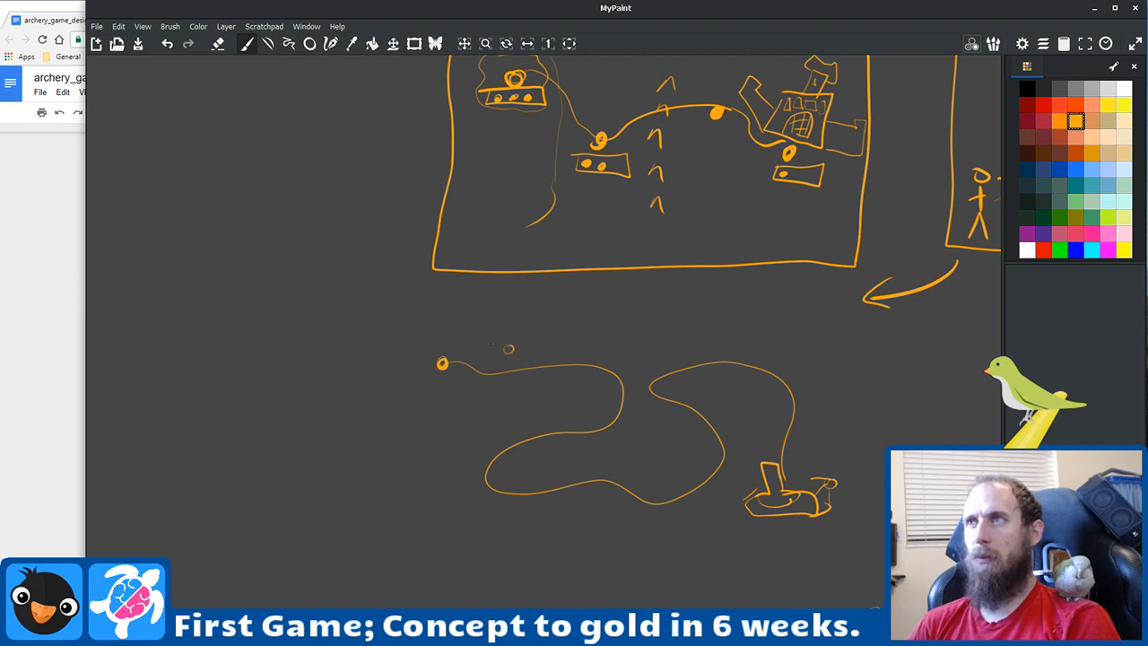
pyautogui.moveTo(494, 343); pyautogui.dragTo(511, 350)
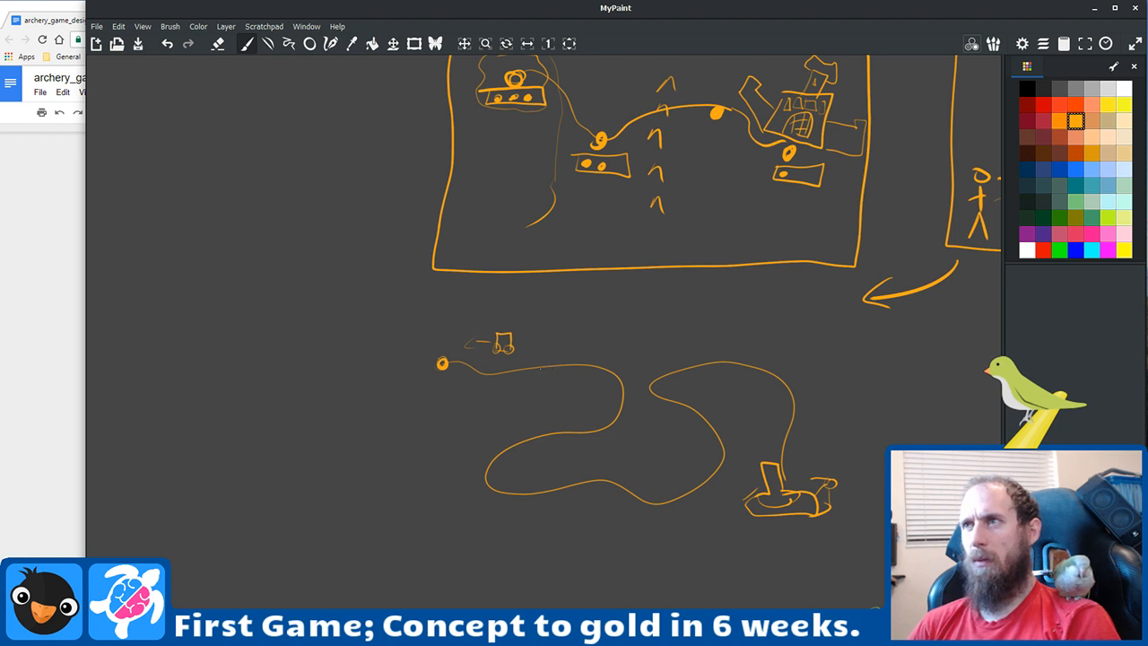
pyautogui.click(538, 369)
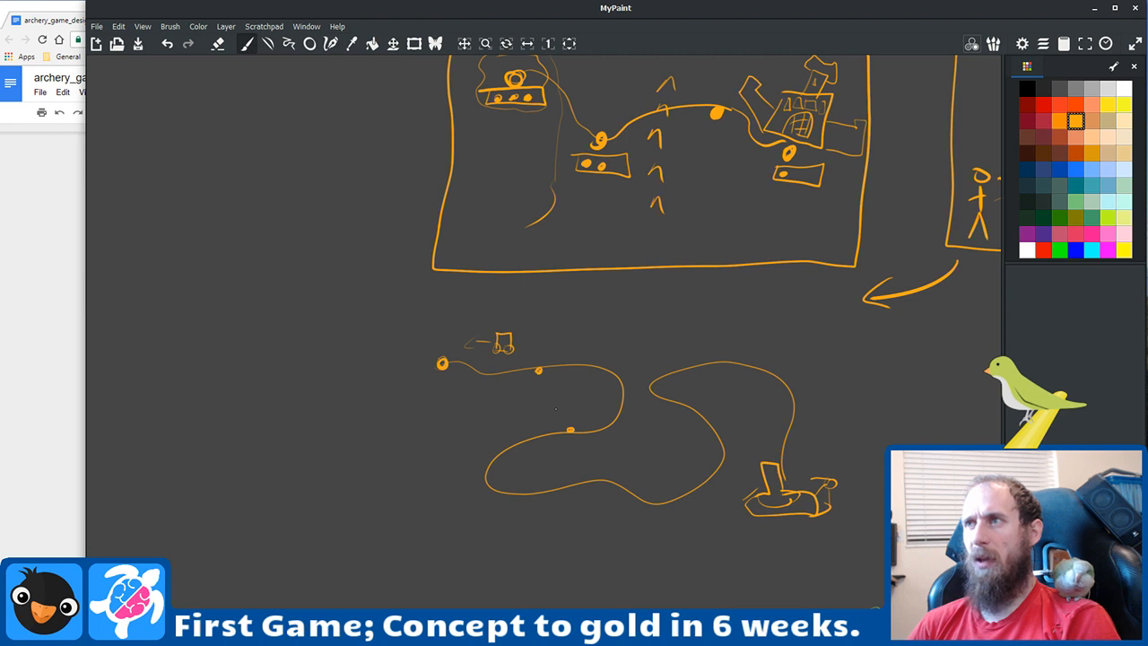
# Step: Sketch a small building with a square window above the second stop and a rounded figure beside it
pyautogui.moveTo(562, 417); pyautogui.dragTo(585, 406)
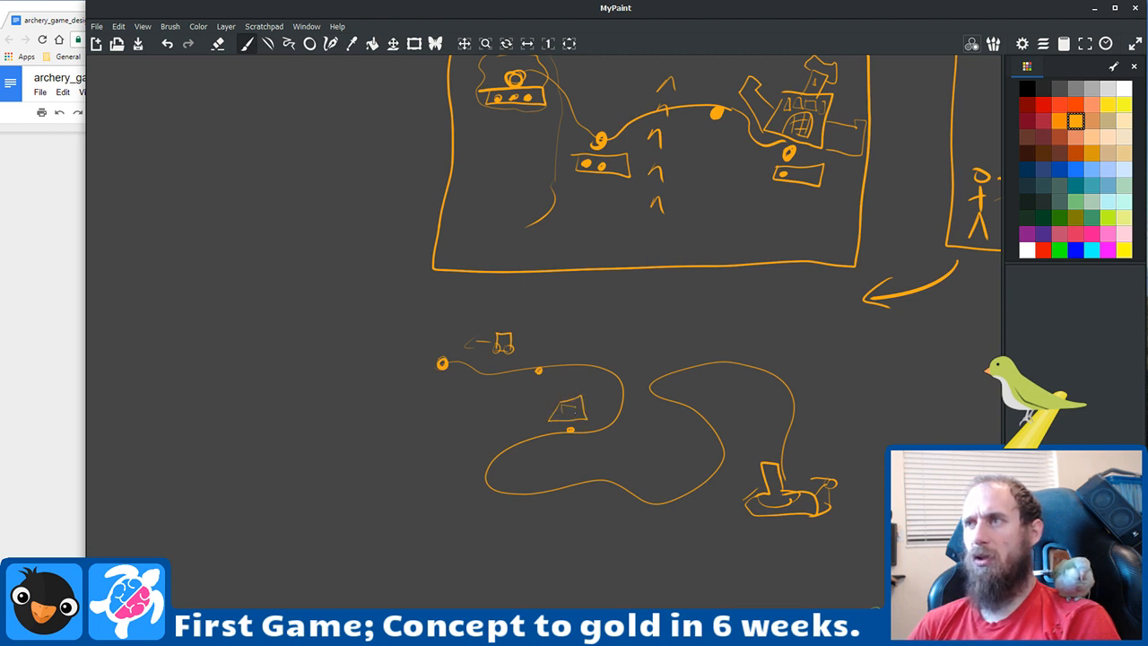
pyautogui.moveTo(565, 408); pyautogui.dragTo(575, 416)
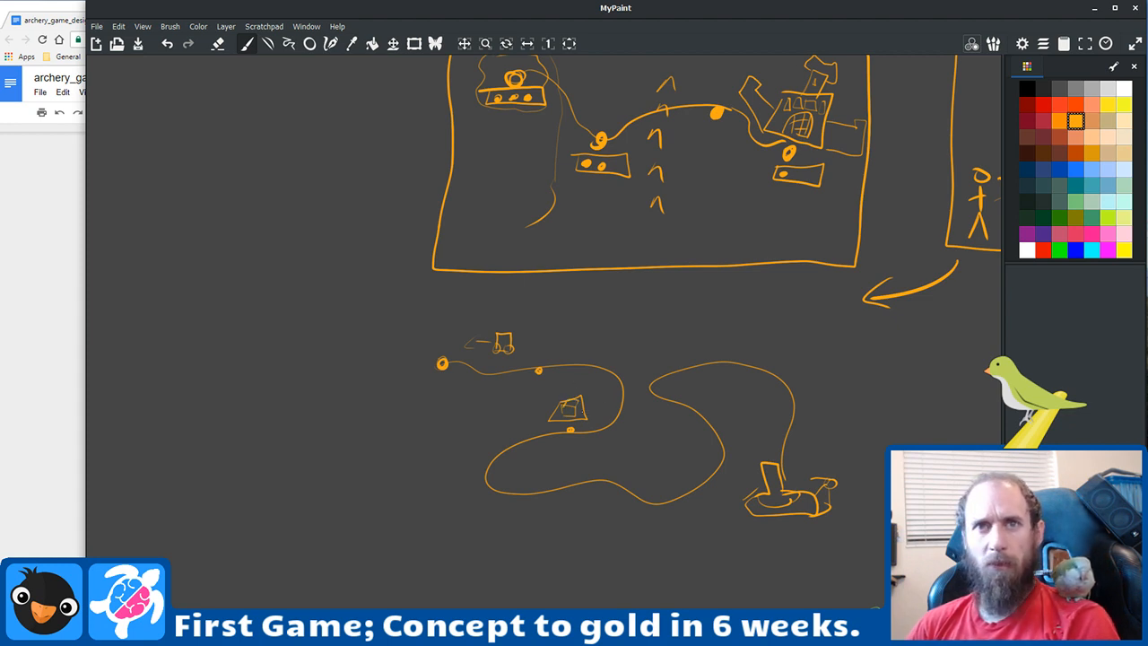
pyautogui.moveTo(530, 395)
pyautogui.mouseDown()
pyautogui.moveTo(523, 405)
pyautogui.moveTo(531, 395)
pyautogui.mouseUp()
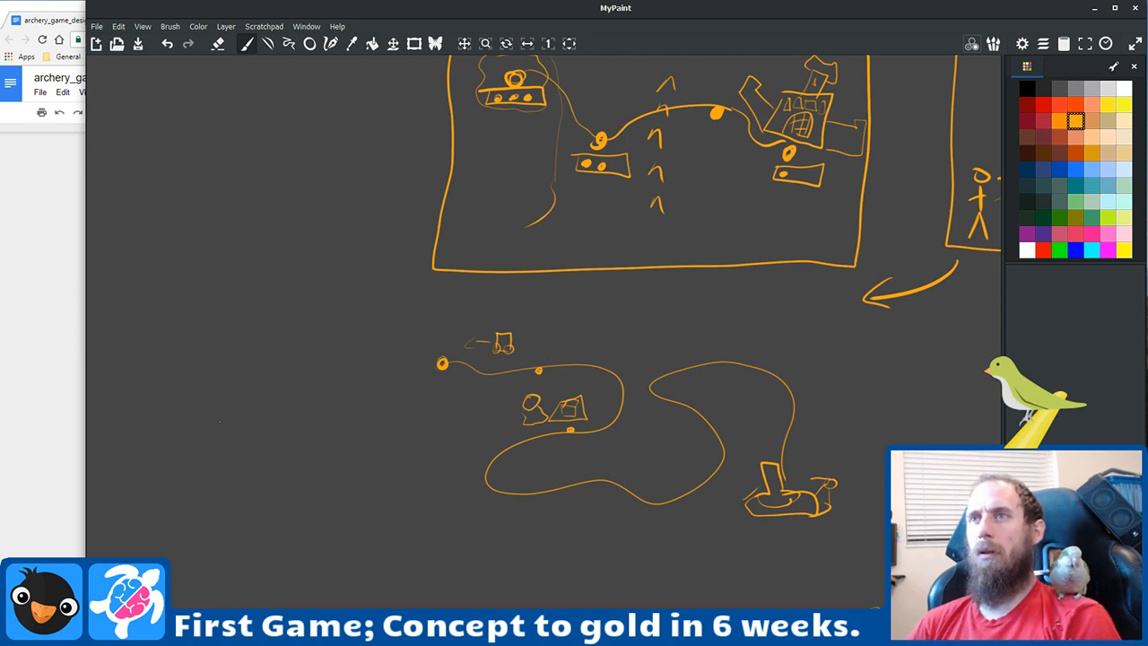
# Step: Write "3hr 21" in the space beside the winding path, with "126" beneath it
pyautogui.moveTo(231, 400); pyautogui.dragTo(230, 429)
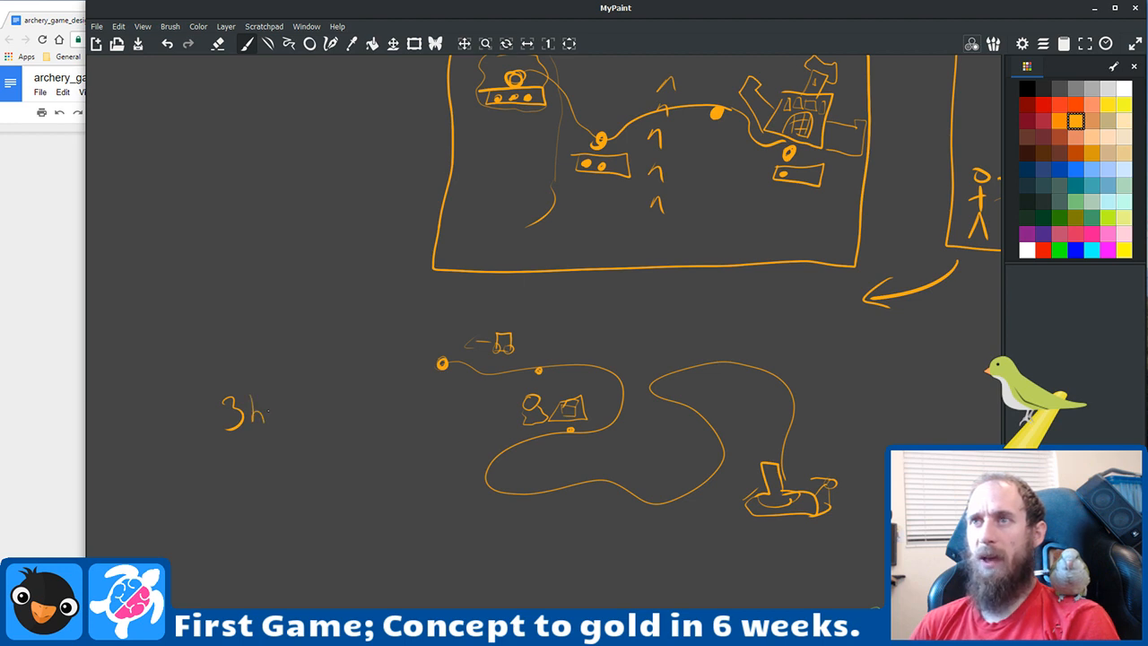
pyautogui.moveTo(266, 411); pyautogui.dragTo(278, 407)
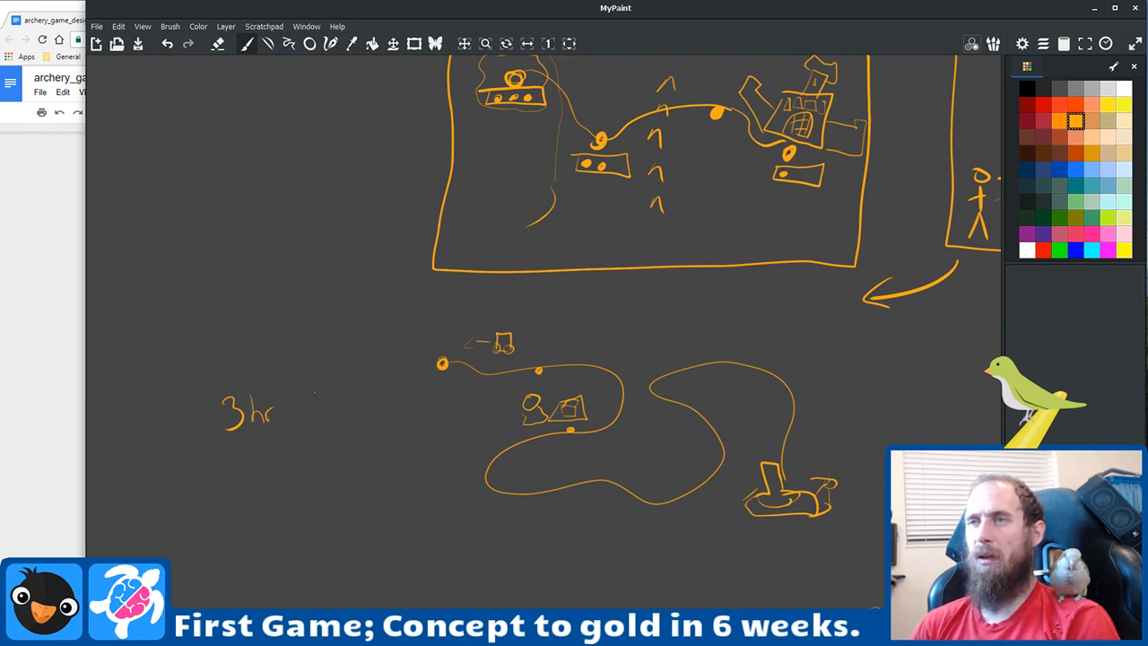
pyautogui.moveTo(317, 396); pyautogui.dragTo(344, 408)
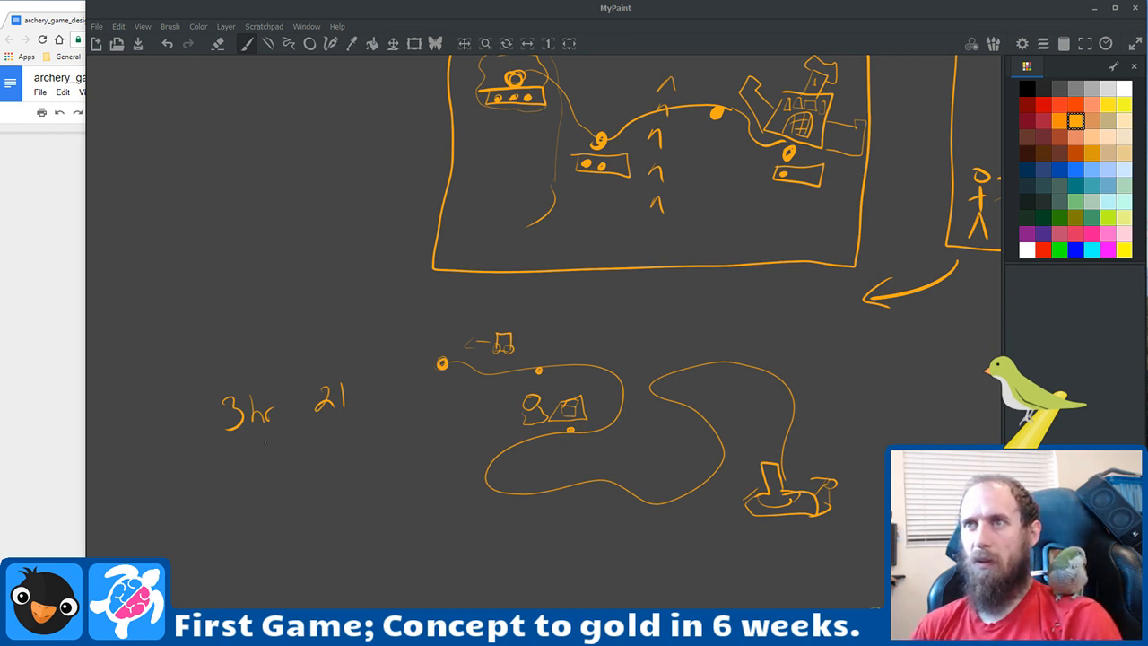
pyautogui.moveTo(262, 444)
pyautogui.mouseDown()
pyautogui.moveTo(268, 456)
pyautogui.moveTo(252, 463)
pyautogui.moveTo(289, 451)
pyautogui.mouseUp()
# Step: Write "8hr · 6" under the first time estimate and "180hrs" below it, underlined
pyautogui.moveTo(249, 499)
pyautogui.mouseDown()
pyautogui.moveTo(240, 521)
pyautogui.moveTo(252, 498)
pyautogui.moveTo(278, 520)
pyautogui.moveTo(286, 506)
pyautogui.mouseUp()
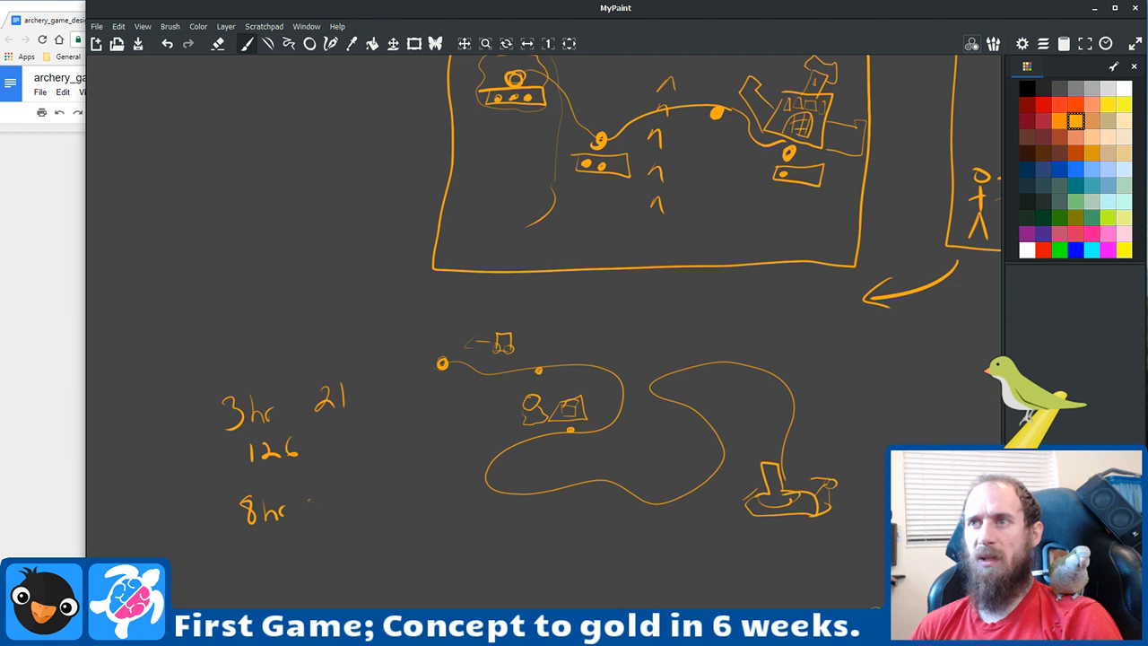
pyautogui.moveTo(344, 484); pyautogui.dragTo(342, 496)
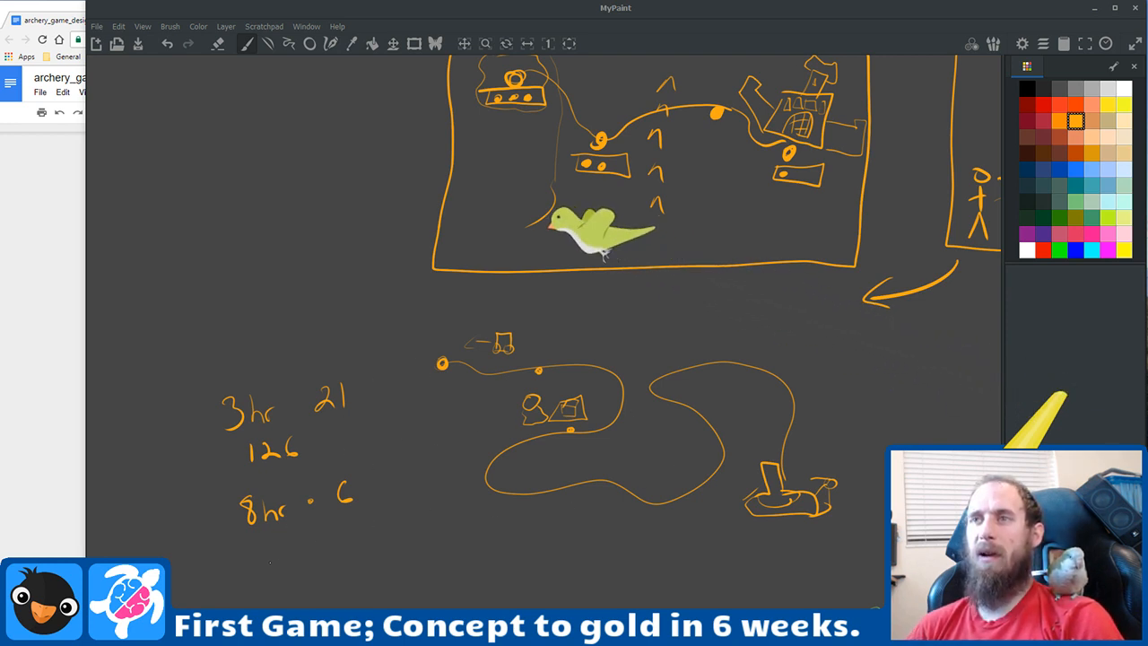
pyautogui.moveTo(288, 541)
pyautogui.mouseDown()
pyautogui.moveTo(288, 565)
pyautogui.moveTo(306, 550)
pyautogui.moveTo(316, 563)
pyautogui.moveTo(344, 551)
pyautogui.moveTo(366, 558)
pyautogui.moveTo(377, 544)
pyautogui.mouseUp()
pyautogui.moveTo(398, 541); pyautogui.dragTo(391, 561)
pyautogui.moveTo(293, 588); pyautogui.dragTo(380, 574)
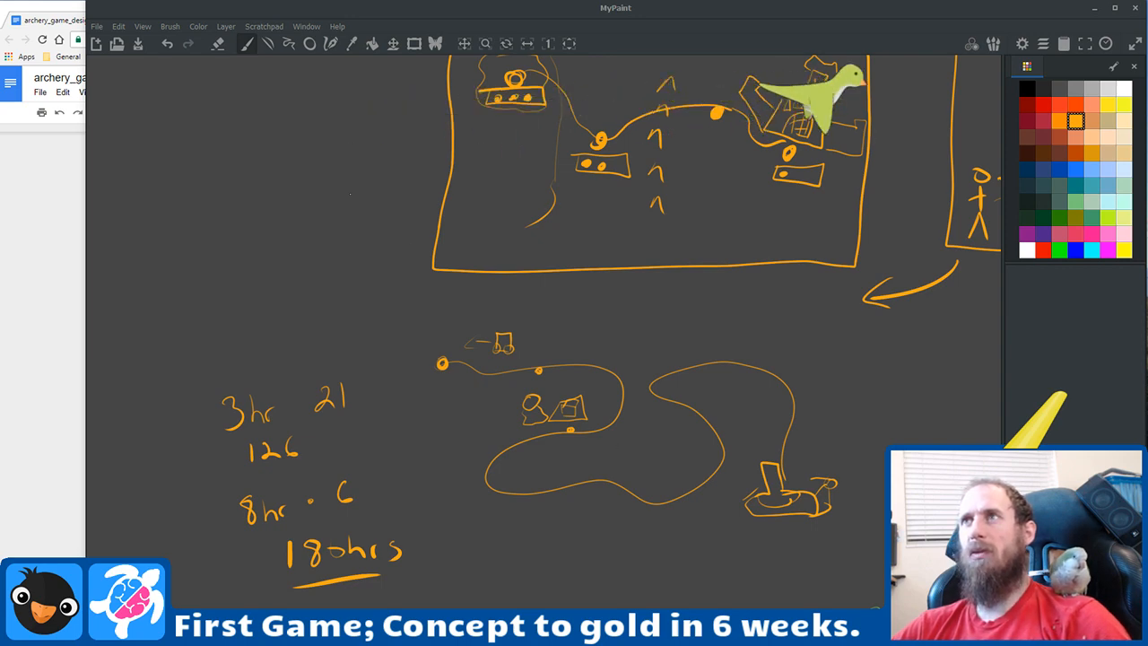
pyautogui.moveTo(0, 154); pyautogui.dragTo(786, 158)
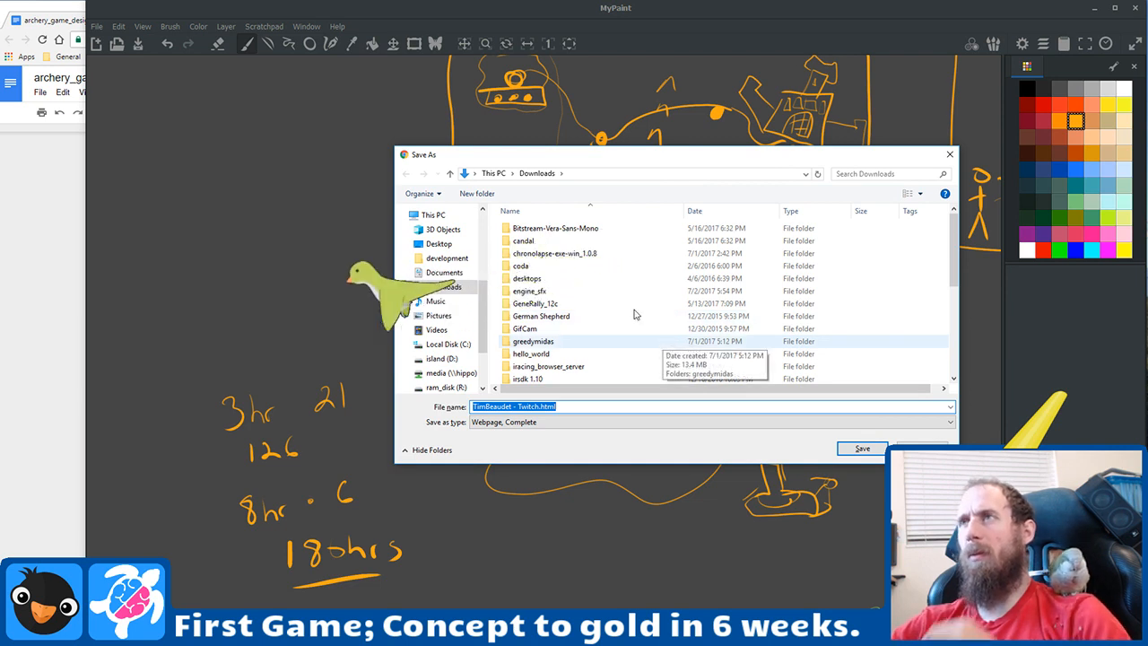
pyautogui.click(584, 174)
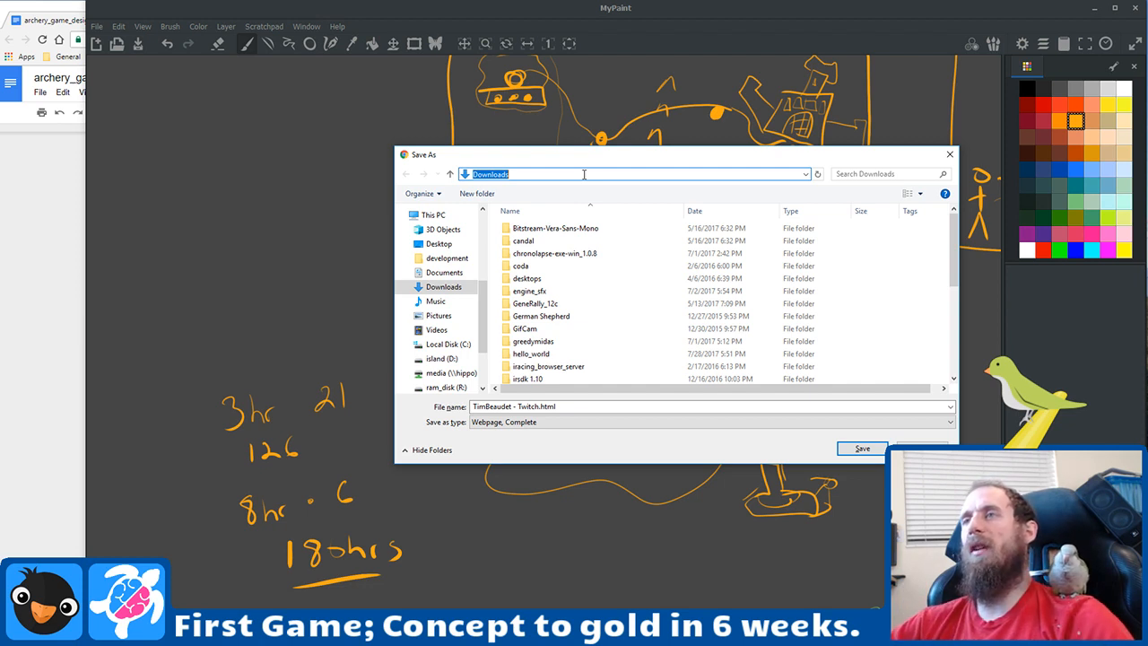
pyautogui.press('Escape')
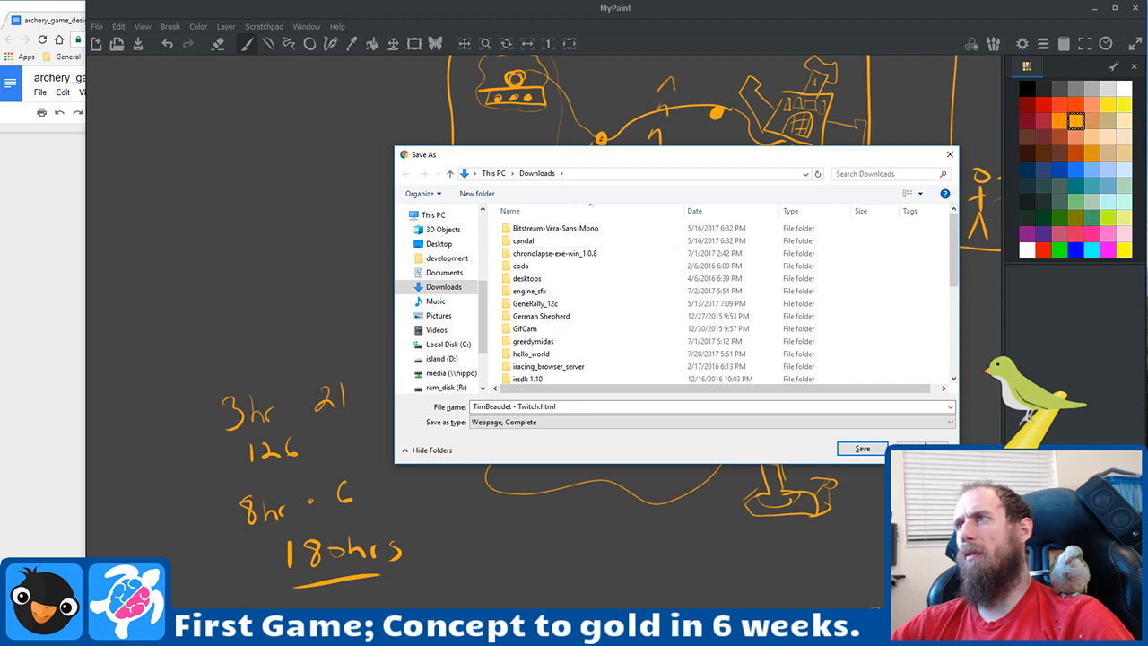
pyautogui.click(862, 448)
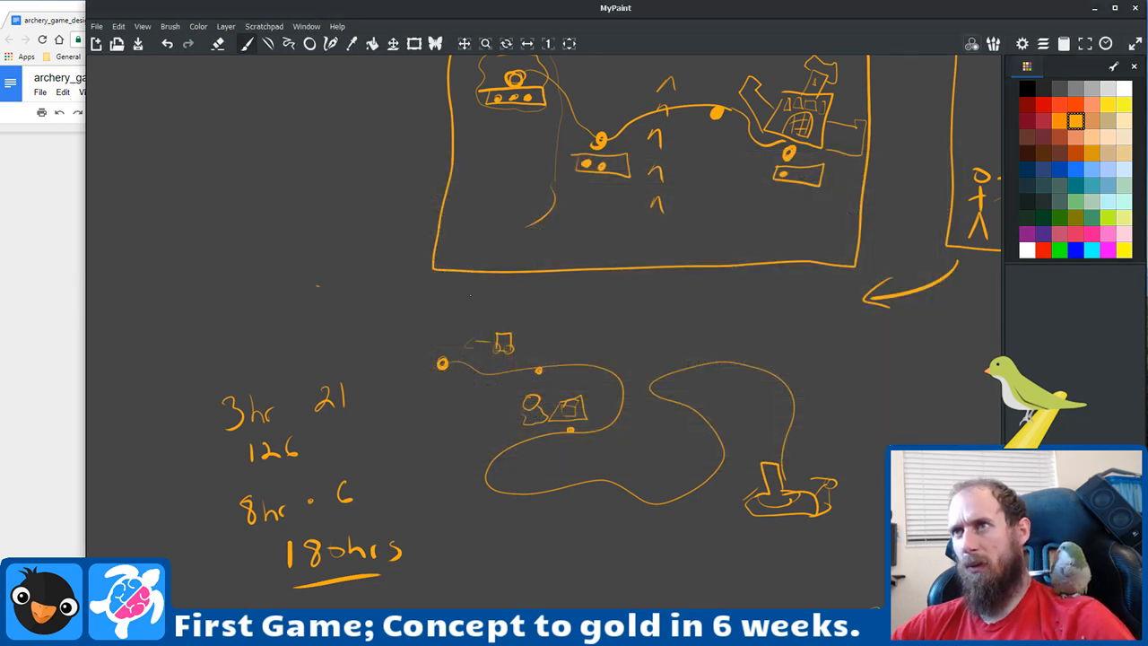
pyautogui.hotkey('ctrl', 'z')
# Step: Start saving the drawing and browse Local Disk (C:) and the development folder on the shelter (S:) drive for a location
pyautogui.hotkey('ctrl', 's')
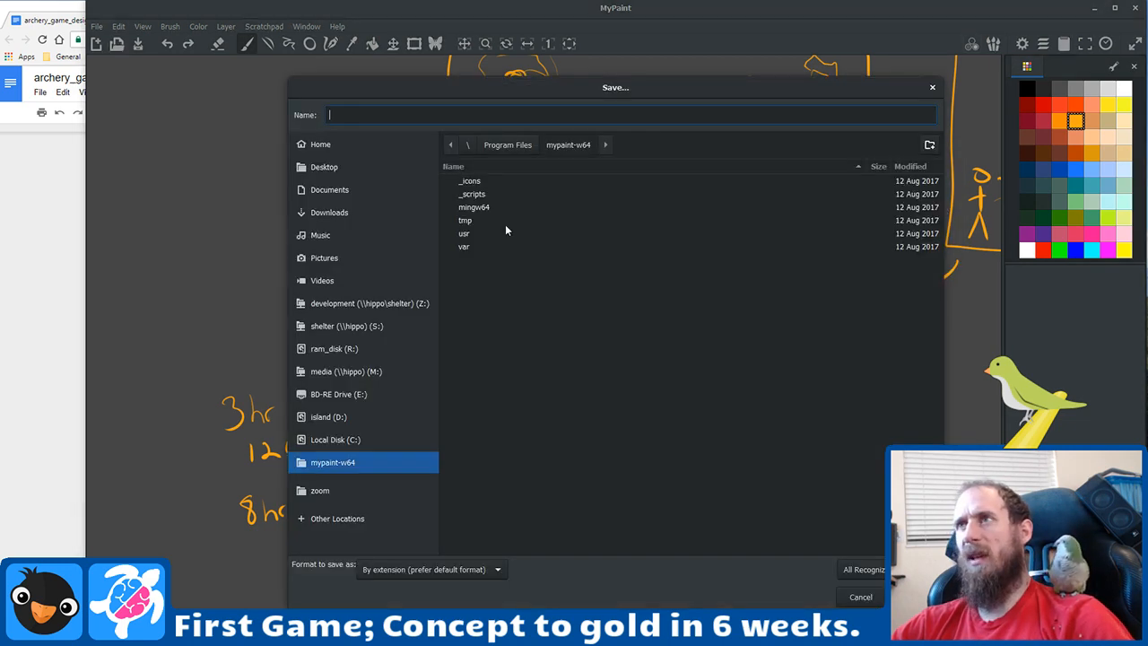
pyautogui.click(373, 439)
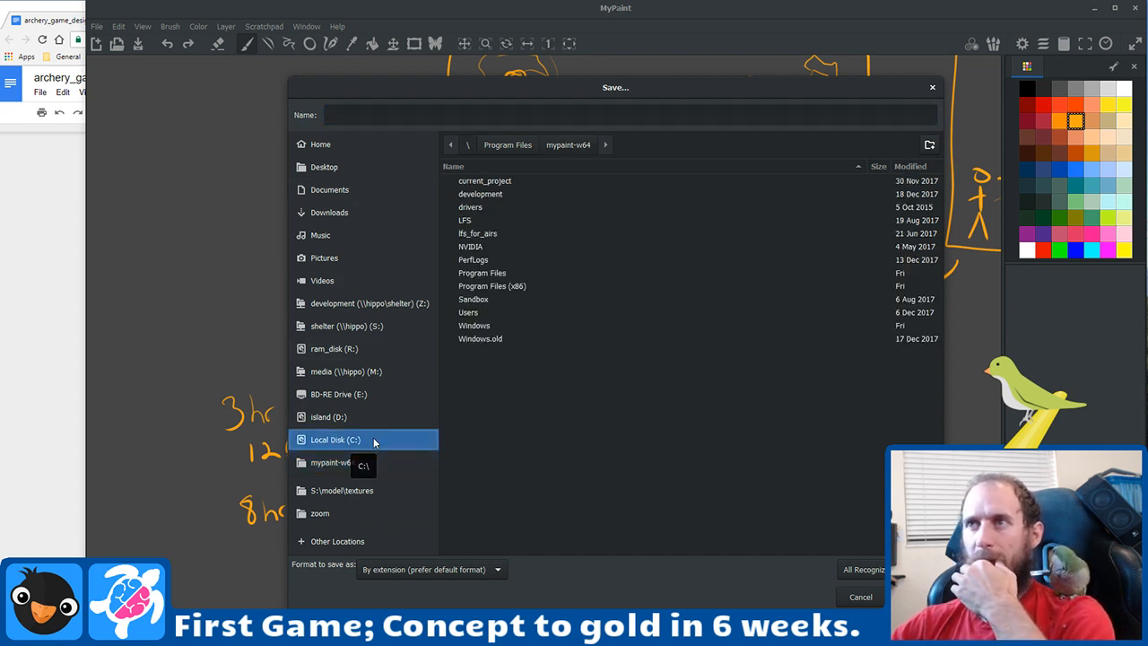
pyautogui.click(386, 327)
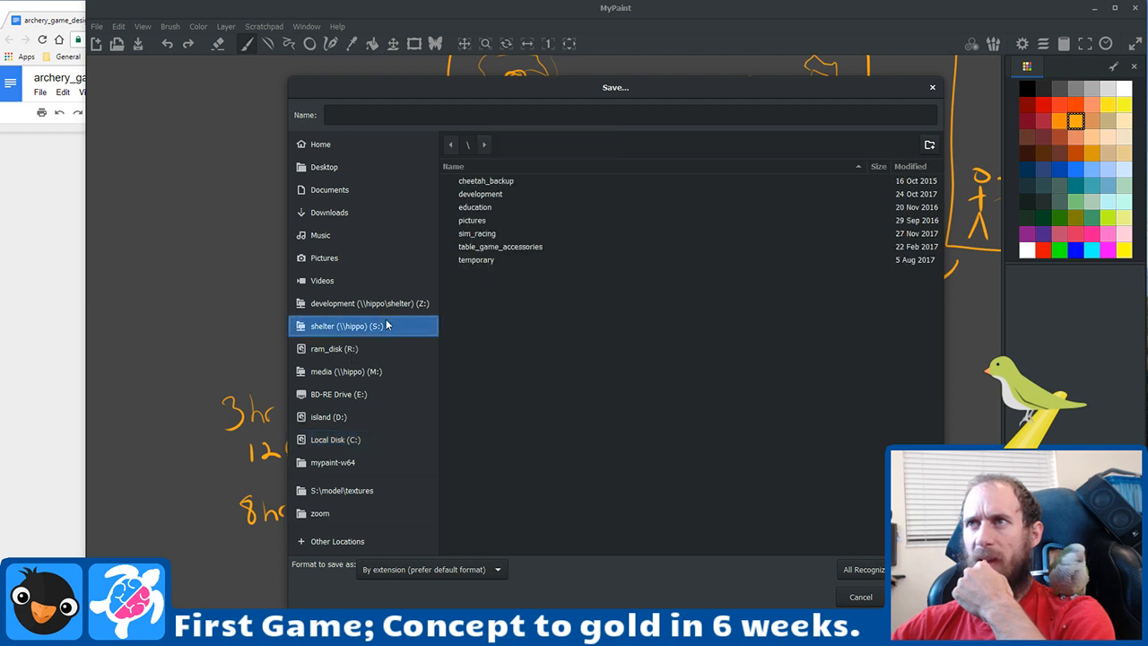
pyautogui.doubleClick(491, 196)
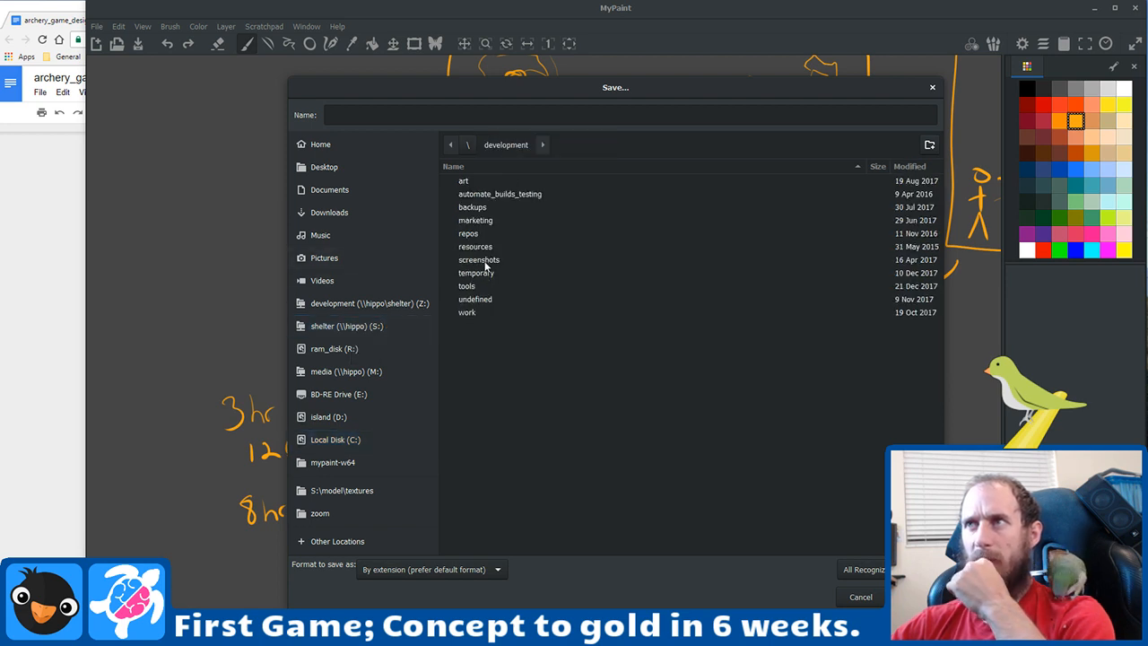
pyautogui.click(477, 222)
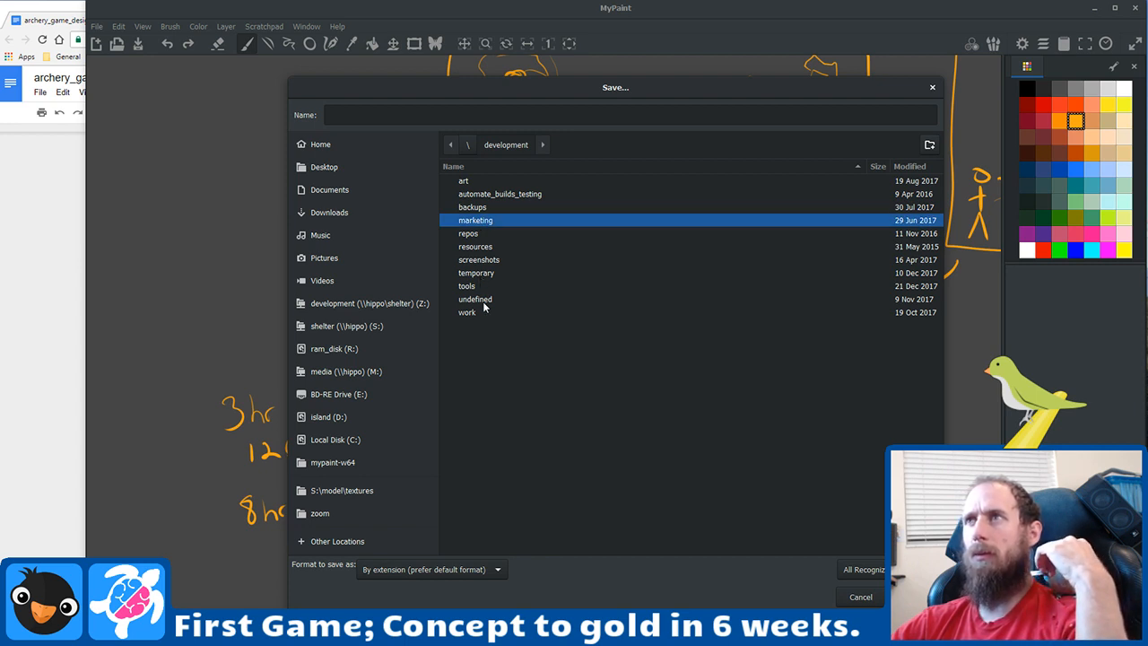
pyautogui.rightClick(527, 343)
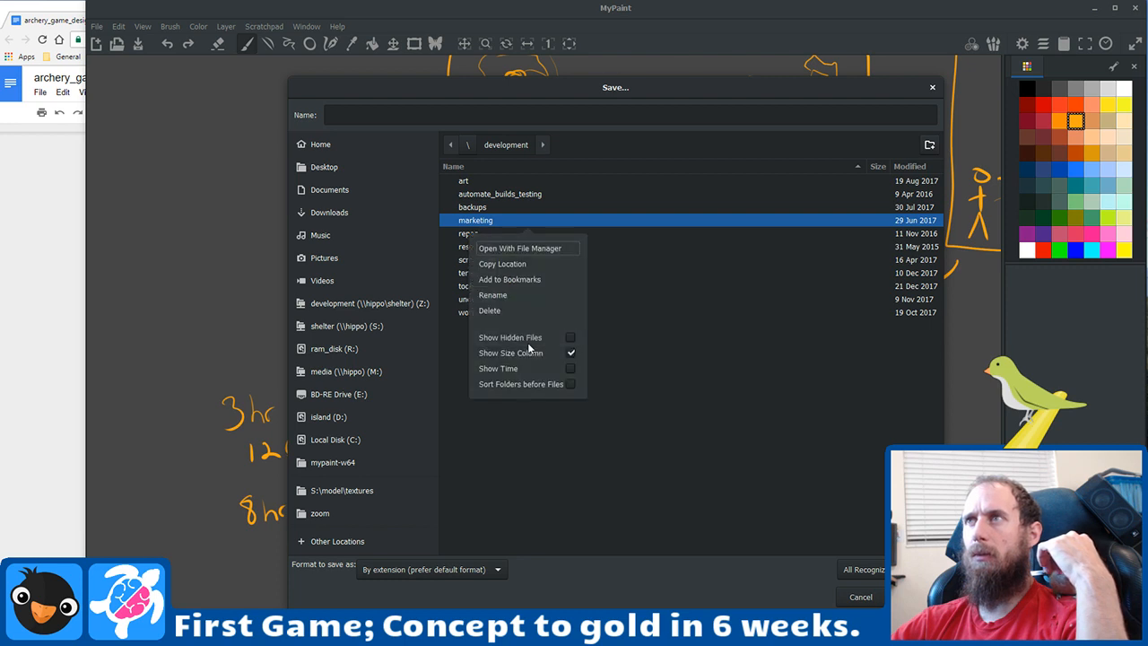
pyautogui.click(678, 297)
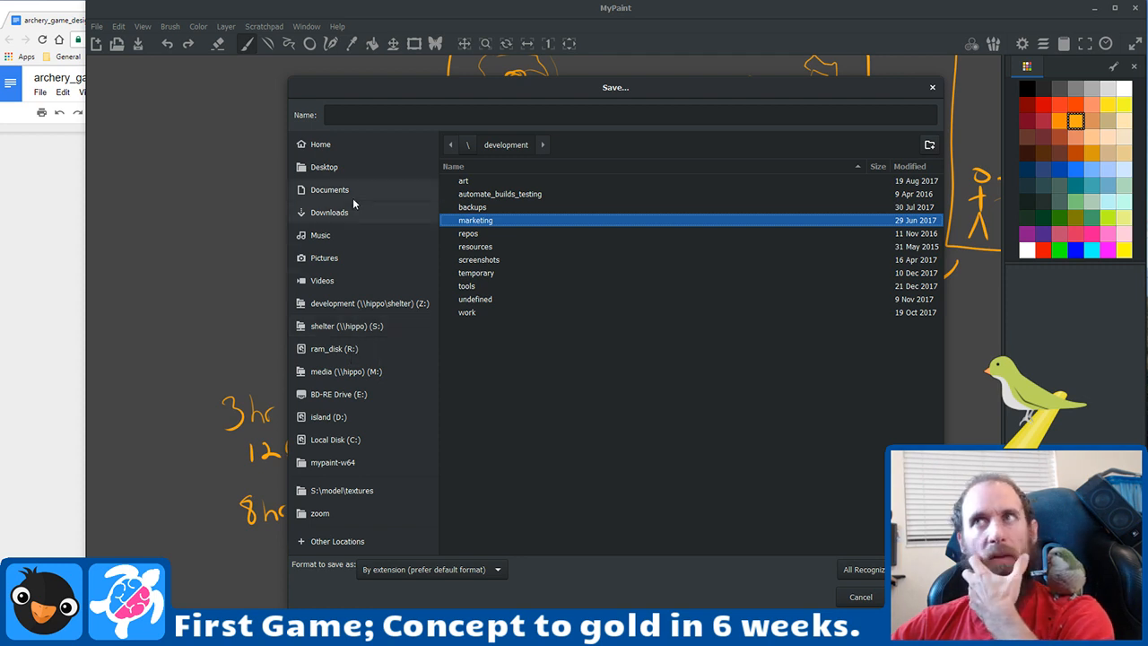
# Step: Create a folder named archer inside development\personal on Local Disk (C:) for the drawing
pyautogui.click(354, 438)
pyautogui.doubleClick(510, 195)
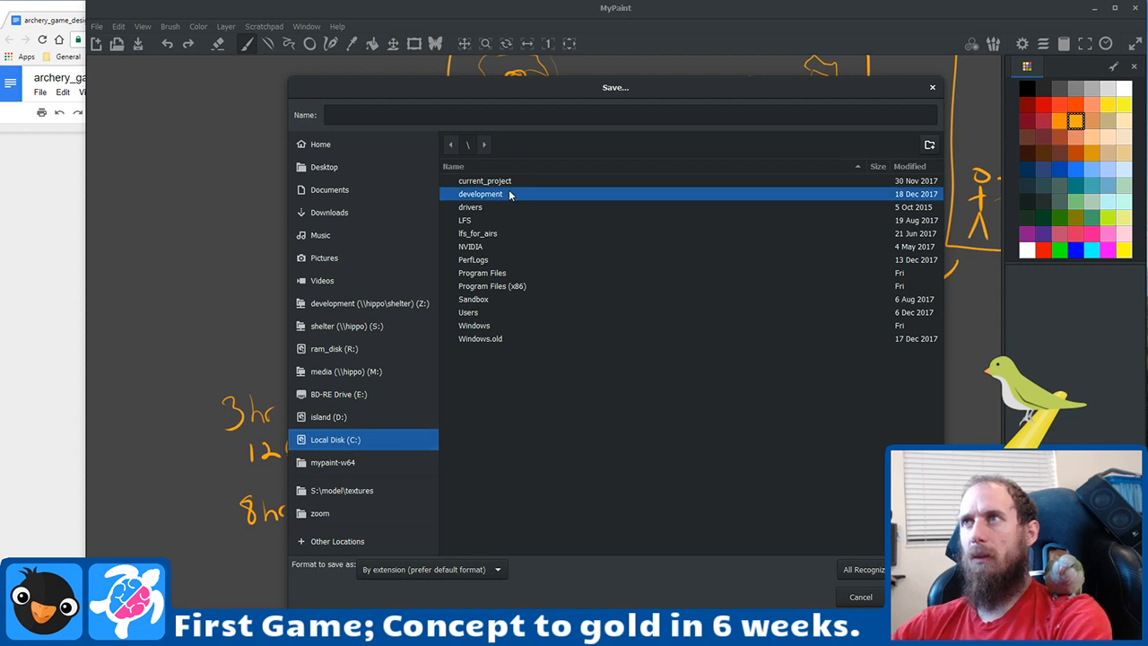
pyautogui.doubleClick(492, 257)
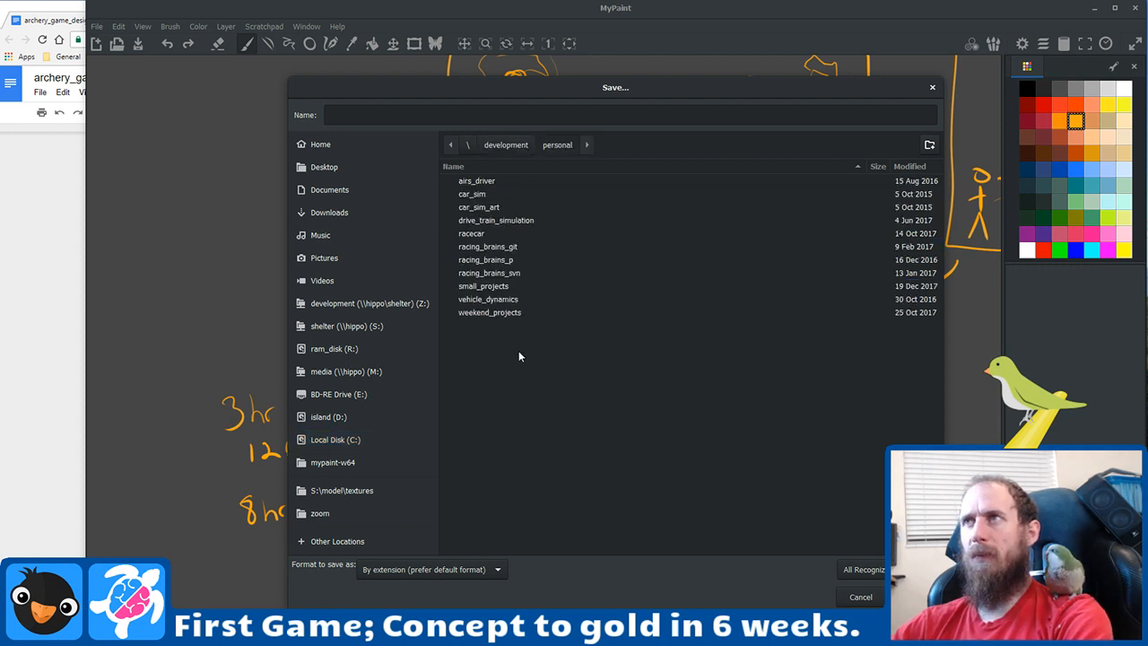
pyautogui.click(929, 145)
pyautogui.write('a')
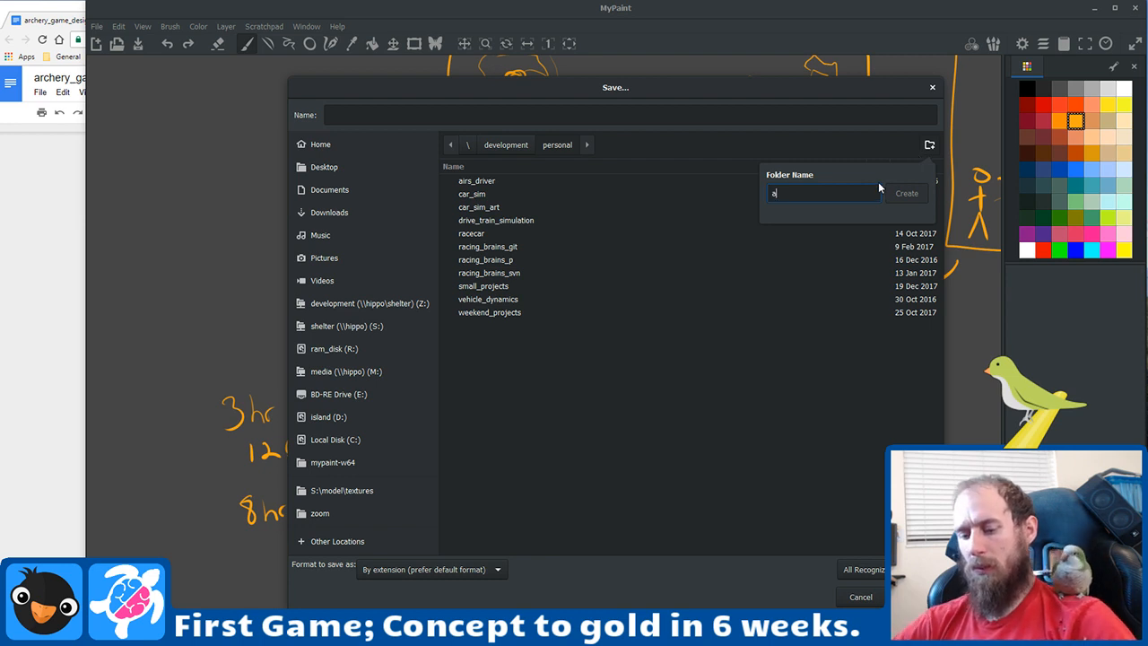
pyautogui.write('rcher')
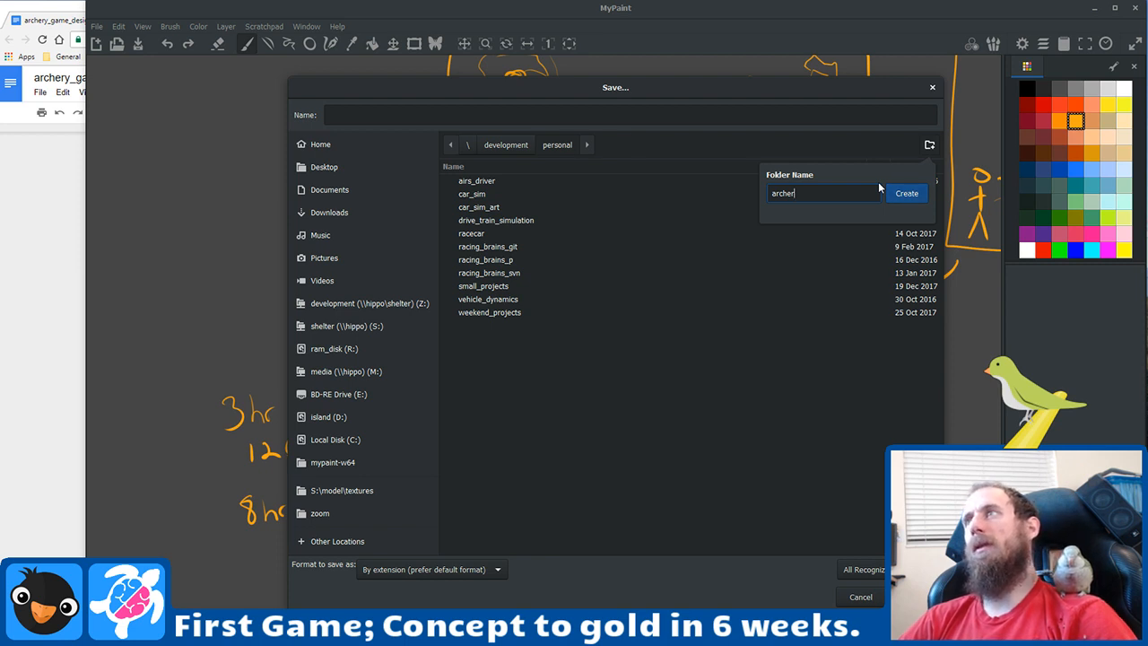
pyautogui.press('Return')
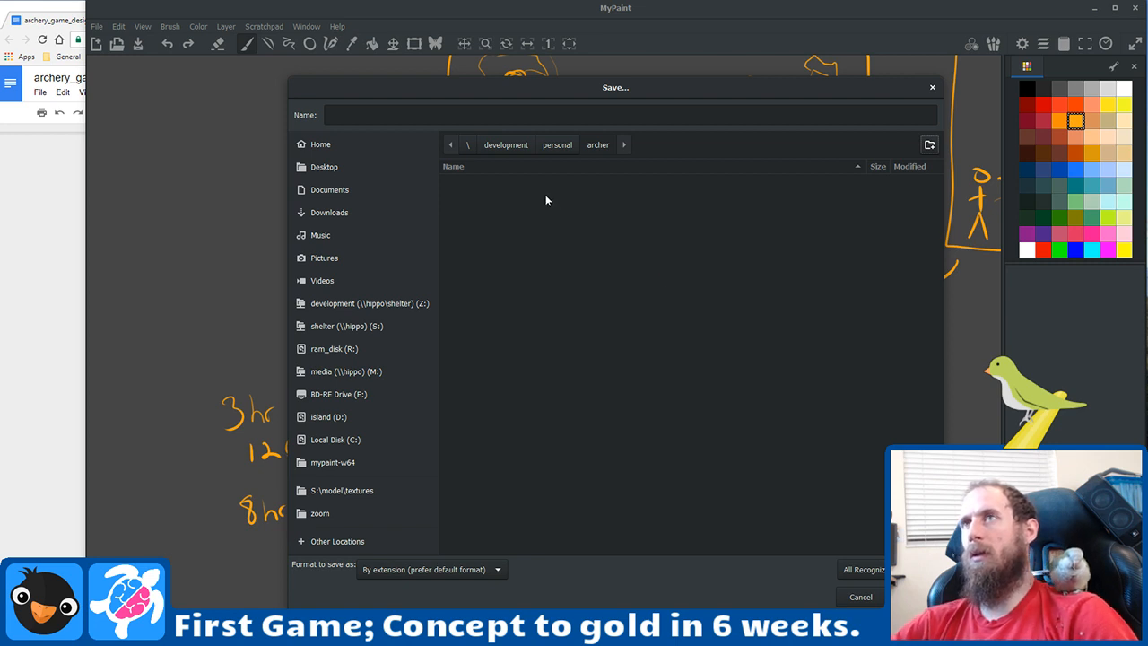
# Step: Save the drawing as archer_game_concepts in the archer folder
pyautogui.click(615, 257)
pyautogui.click(502, 114)
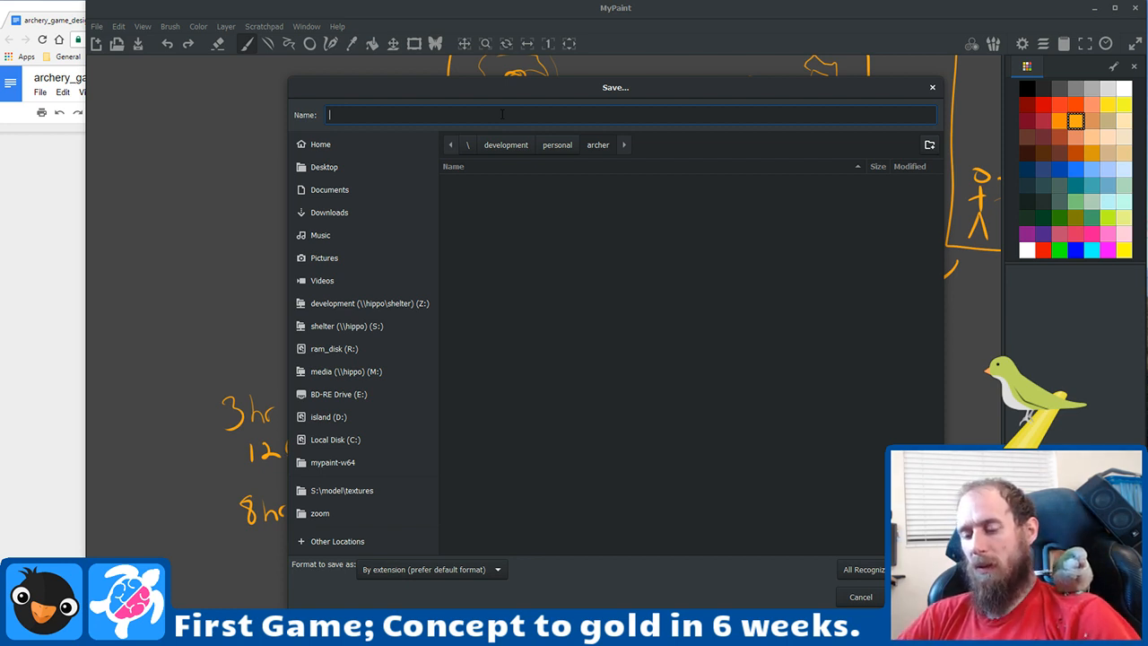
pyautogui.write('archer_')
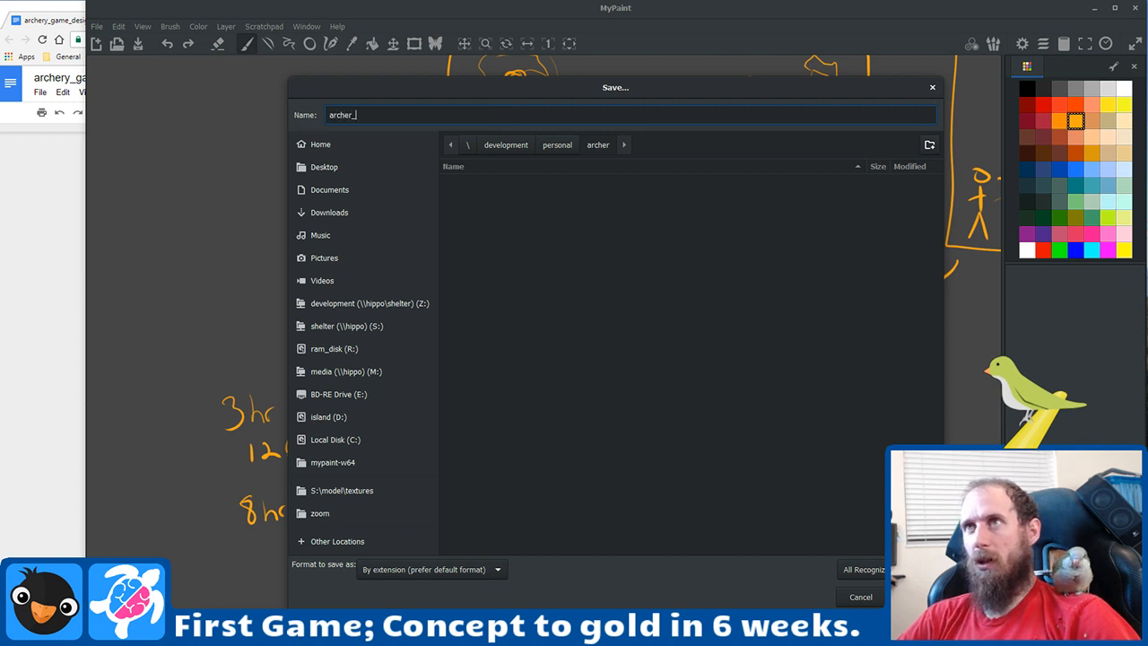
pyautogui.write('proof')
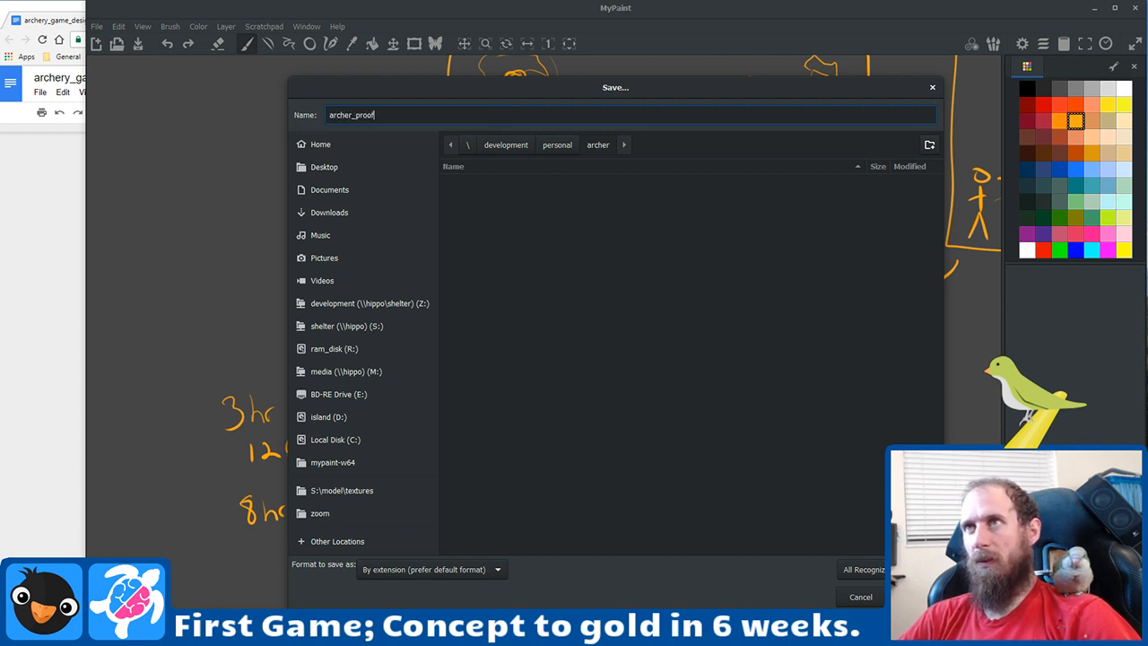
pyautogui.press('BackSpace')
pyautogui.press('BackSpace')
pyautogui.press('BackSpace')
pyautogui.press('BackSpace')
pyautogui.press('BackSpace')
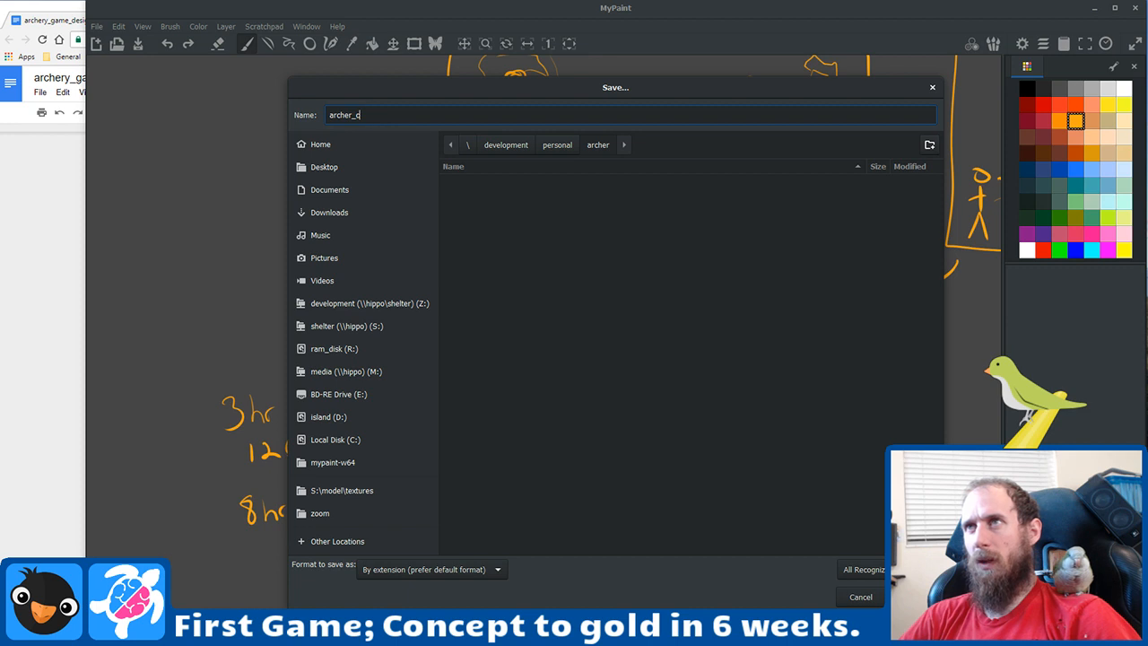
pyautogui.write('concepts')
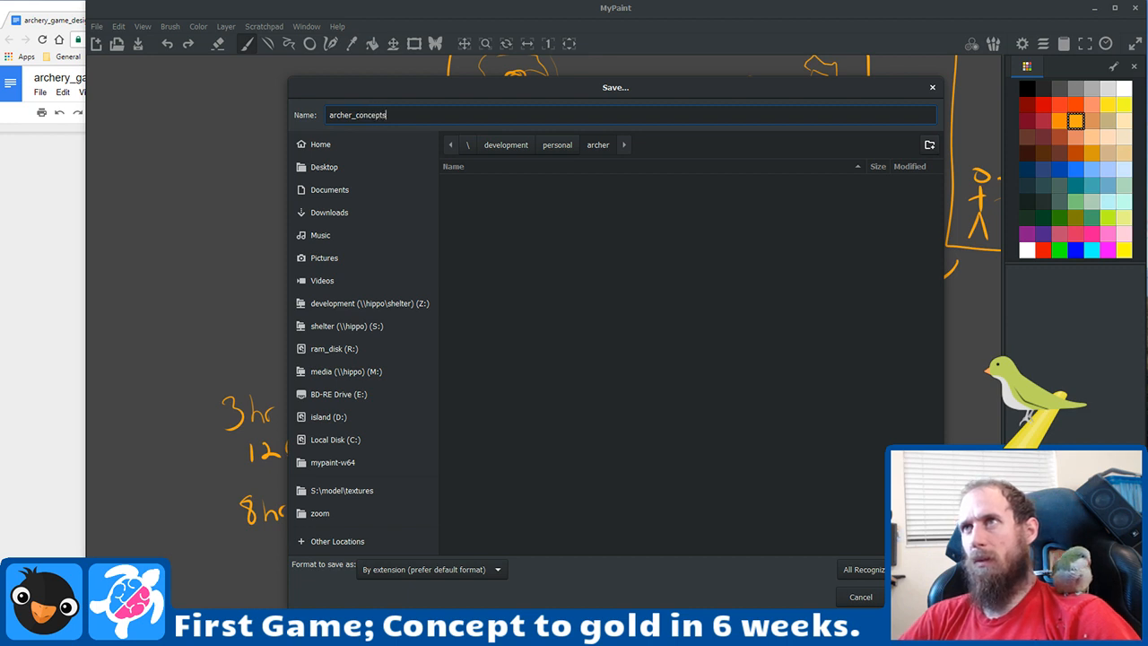
pyautogui.press('BackSpace')
pyautogui.press('BackSpace')
pyautogui.press('BackSpace')
pyautogui.press('BackSpace')
pyautogui.press('BackSpace')
pyautogui.press('BackSpace')
pyautogui.press('BackSpace')
pyautogui.write('game_')
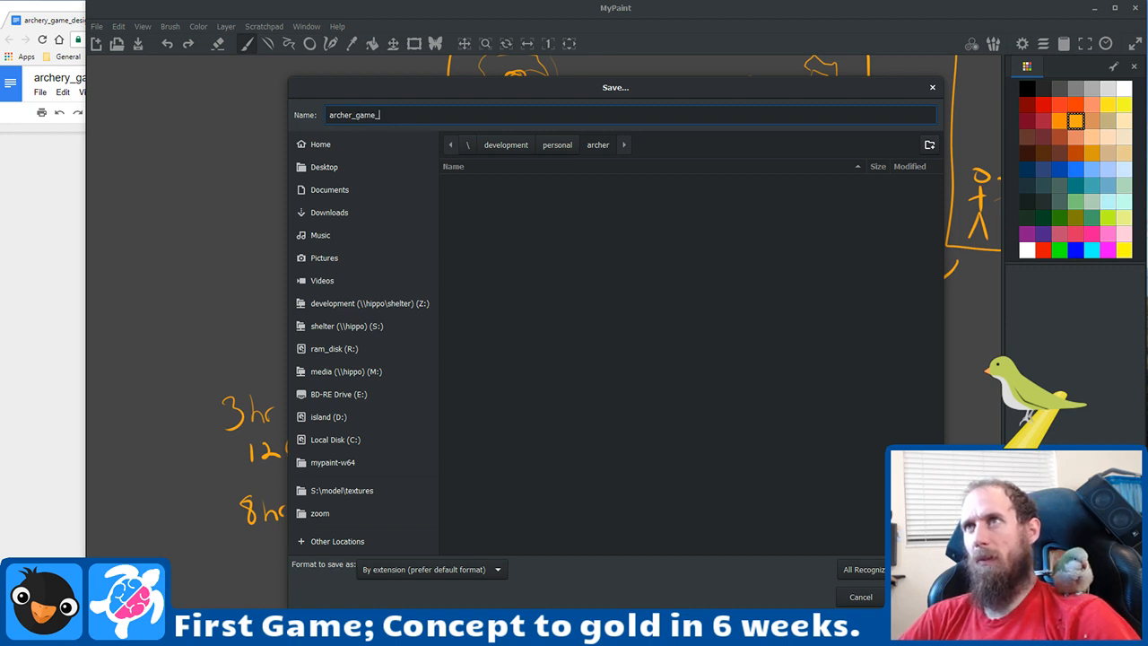
pyautogui.write('concepts')
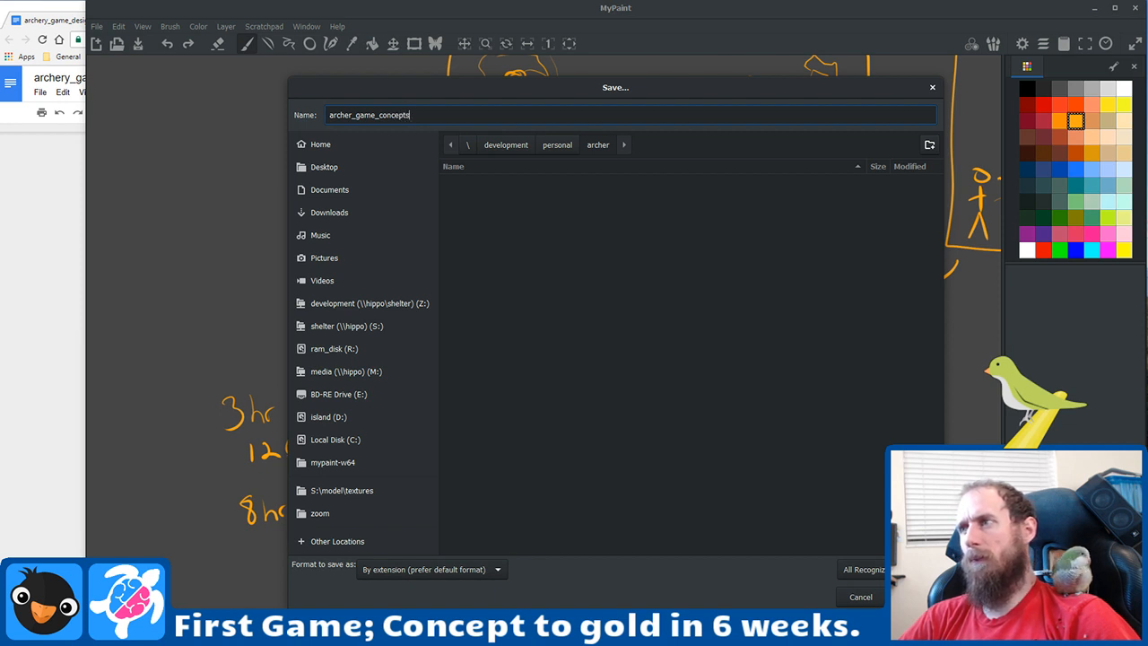
pyautogui.press('Return')
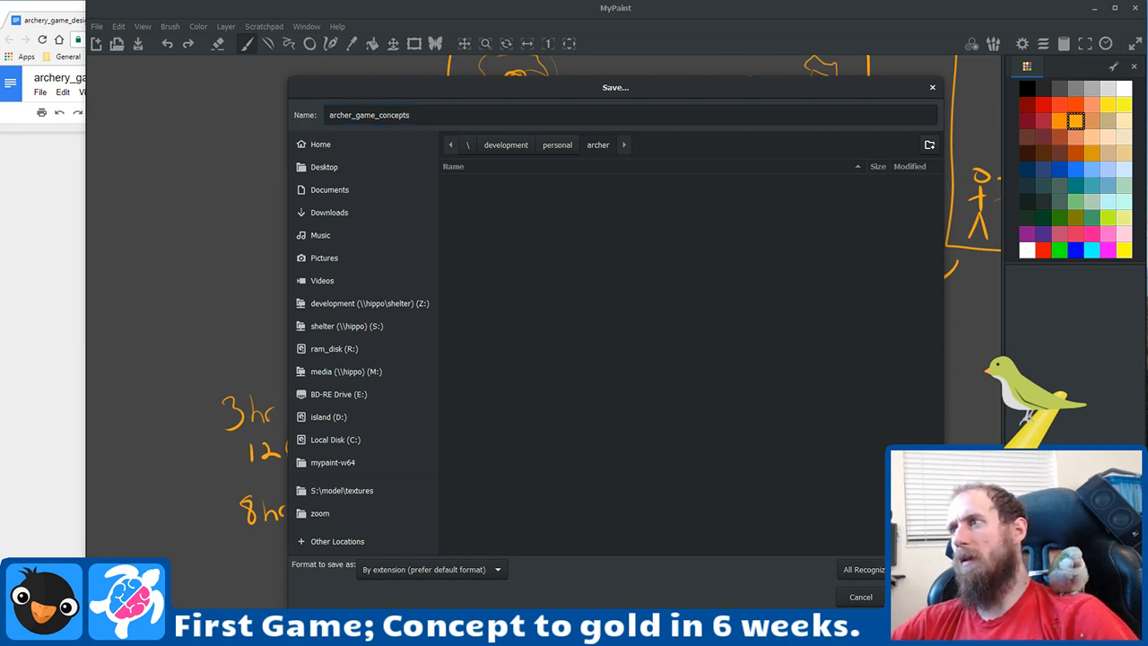
# Step: Frame the concept sketches around the "Must Be Fun" screen and capture the canvas area as a screenshot
pyautogui.scroll(-7, 611, 354)
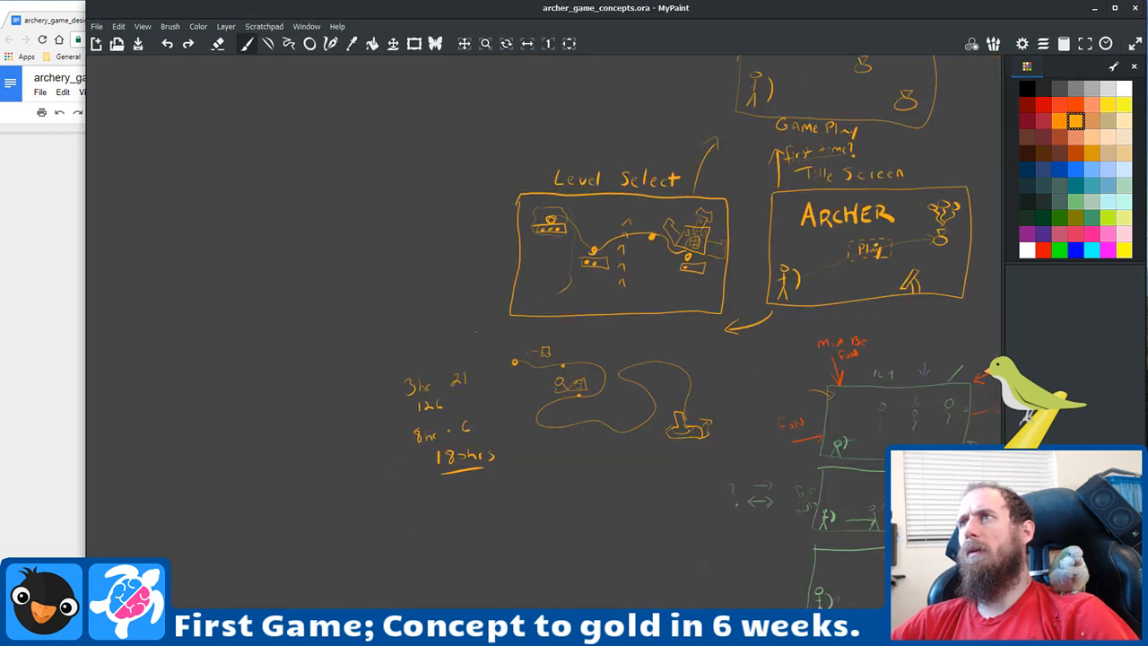
pyautogui.scroll(6, 598, 446)
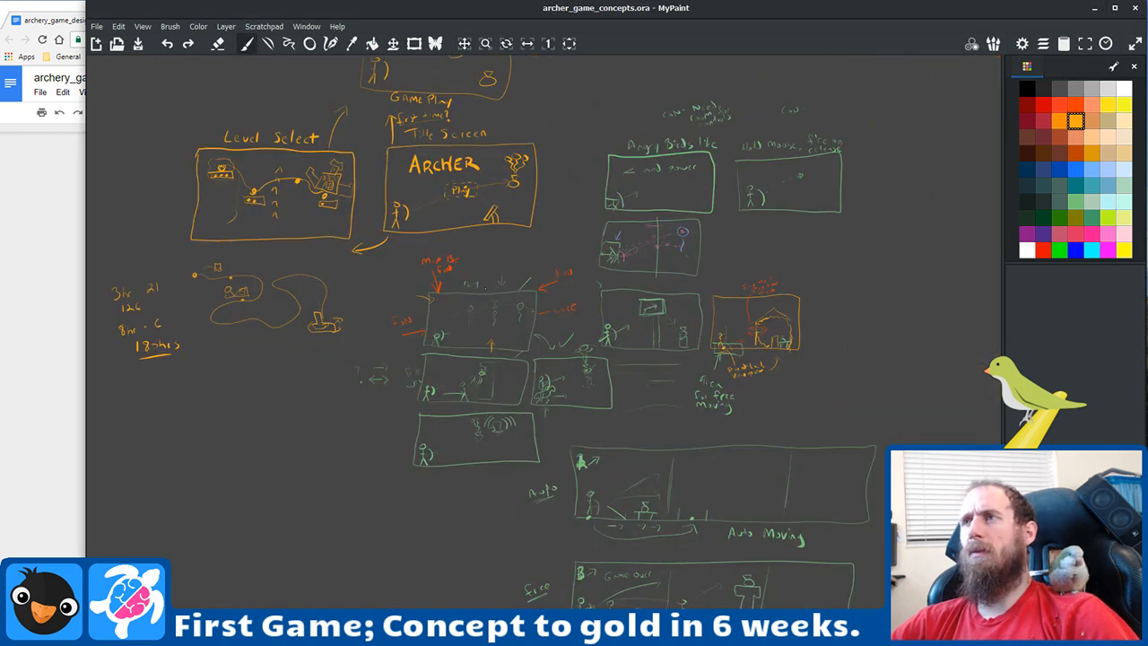
pyautogui.moveTo(598, 446)
pyautogui.mouseDown()
pyautogui.moveTo(528, 381)
pyautogui.moveTo(466, 357)
pyautogui.moveTo(499, 400)
pyautogui.moveTo(556, 435)
pyautogui.moveTo(605, 439)
pyautogui.mouseUp()
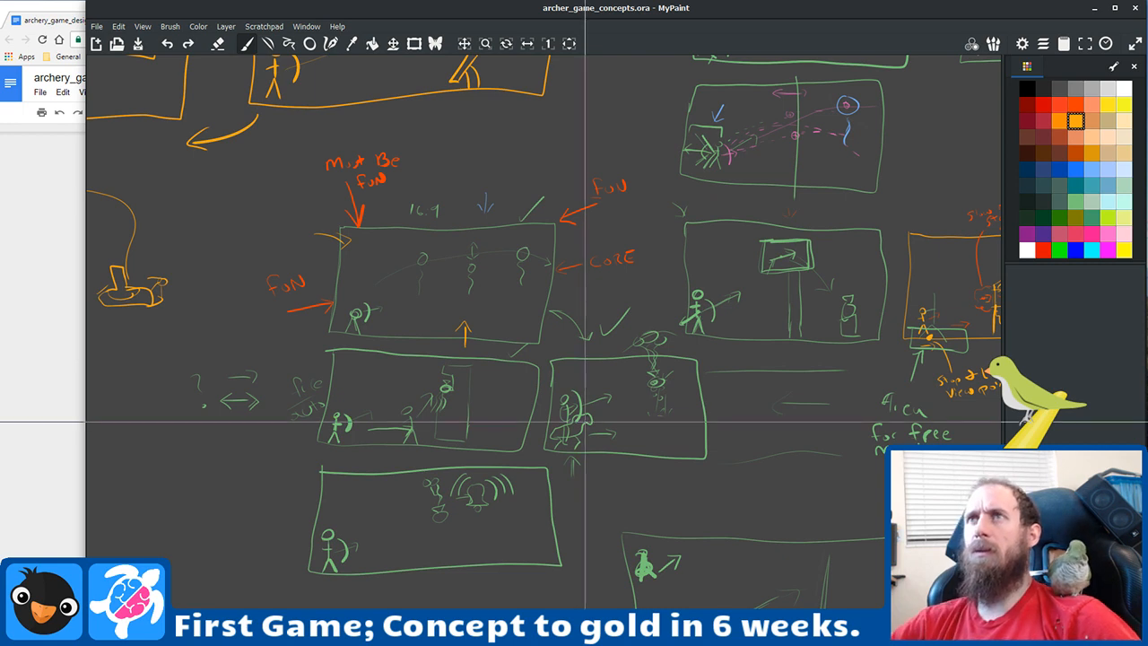
pyautogui.moveTo(105, 74); pyautogui.dragTo(1000, 606)
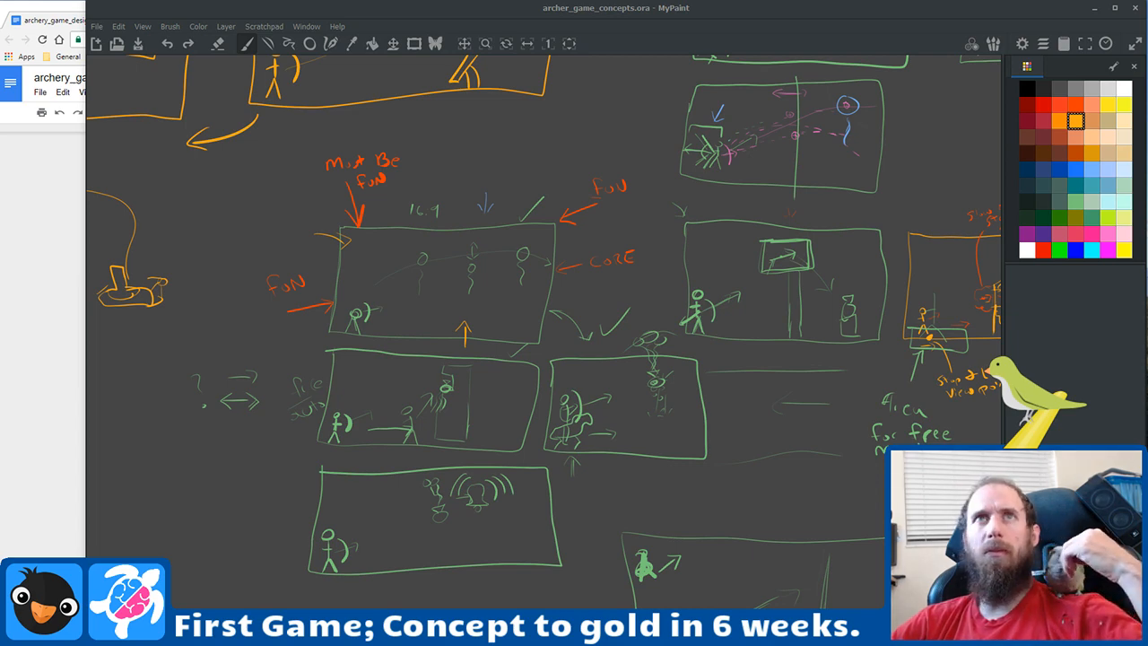
# Step: Switch to Twitter in the browser and attach the captured sketch image to a new tweet
pyautogui.click(77, 70)
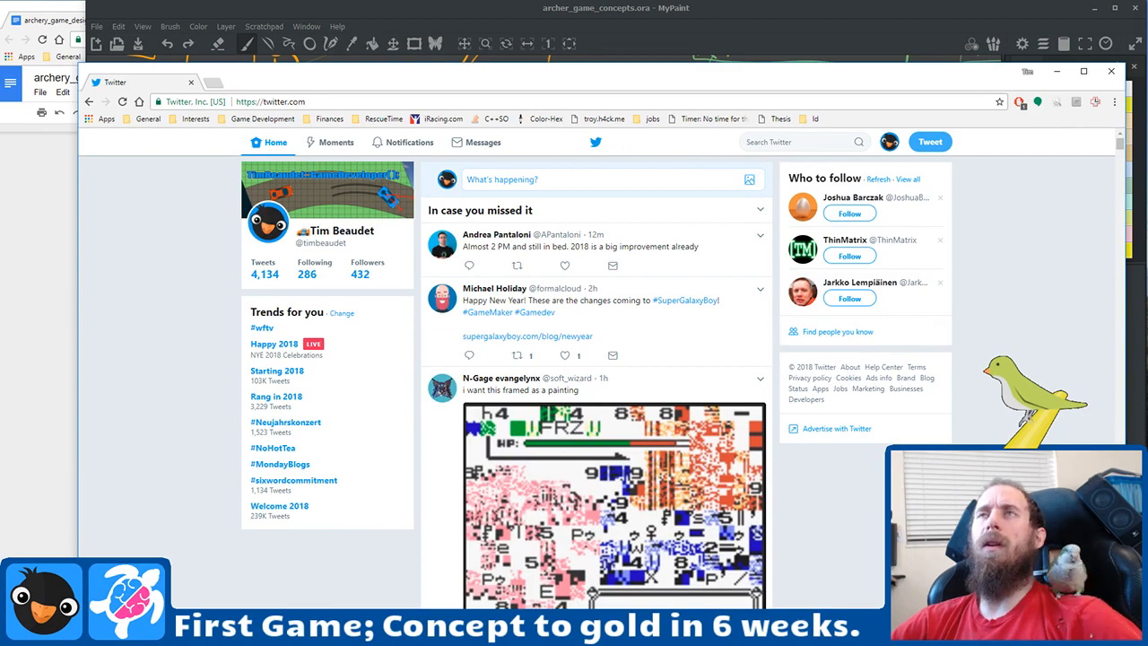
pyautogui.press('ctrl+super+Left')
pyautogui.press('ctrl+super+Left')
pyautogui.press('ctrl+super+Left')
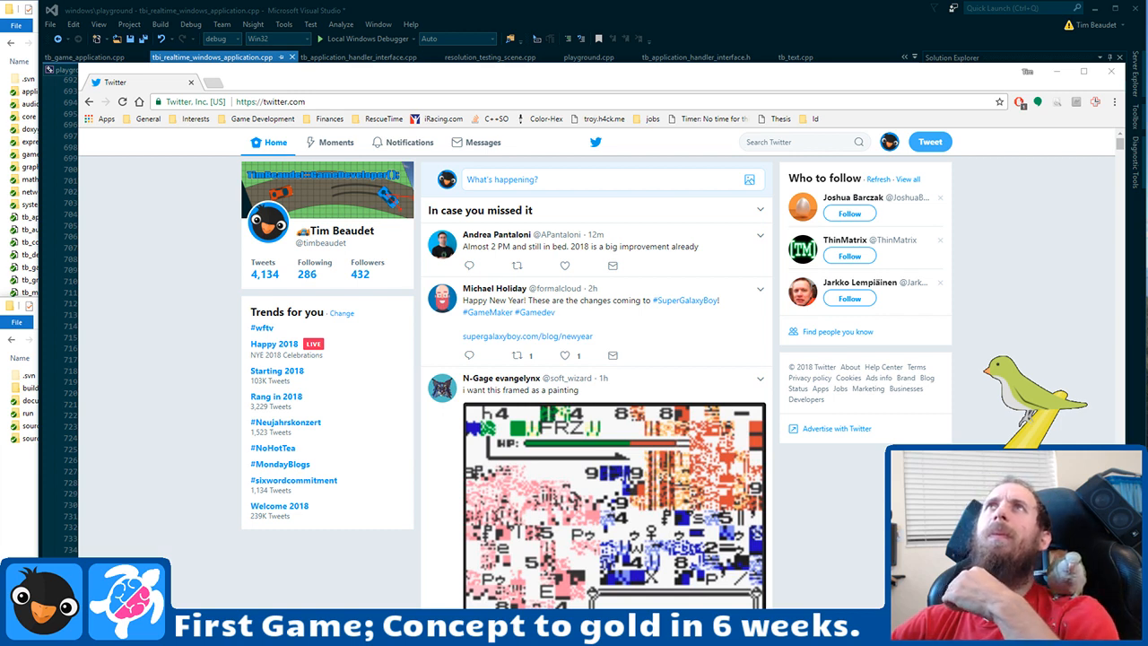
pyautogui.moveTo(395, 2); pyautogui.dragTo(571, 188)
pyautogui.click(560, 194)
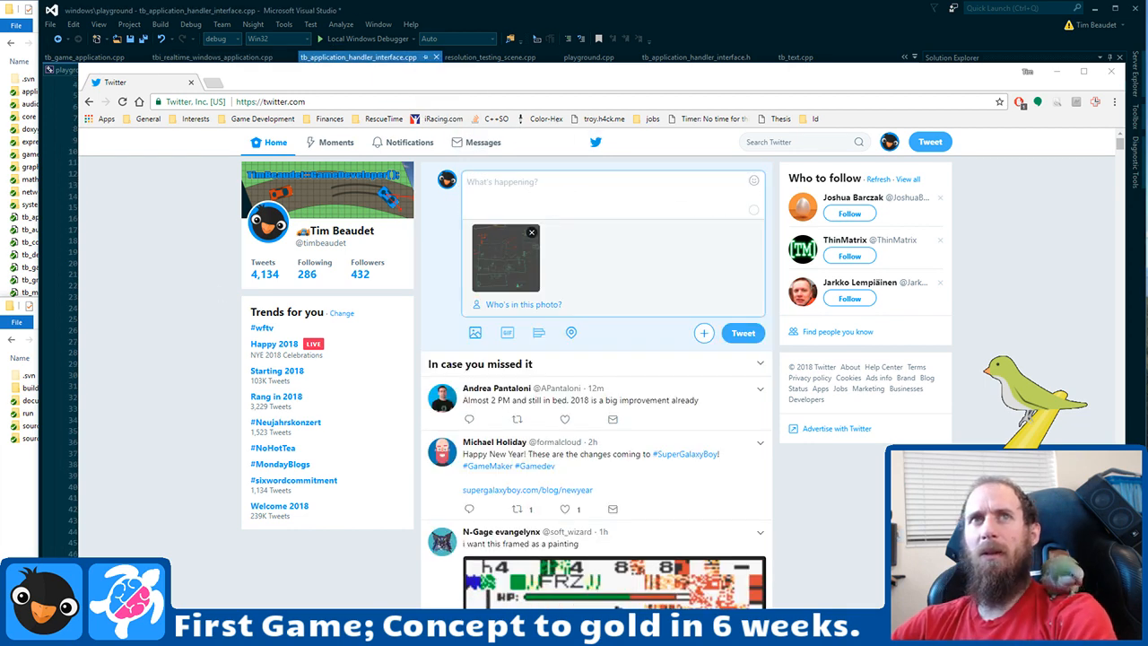
# Step: Start the tweet text with the hashtag #livestream and open an empty line above it
pyautogui.click(648, 199)
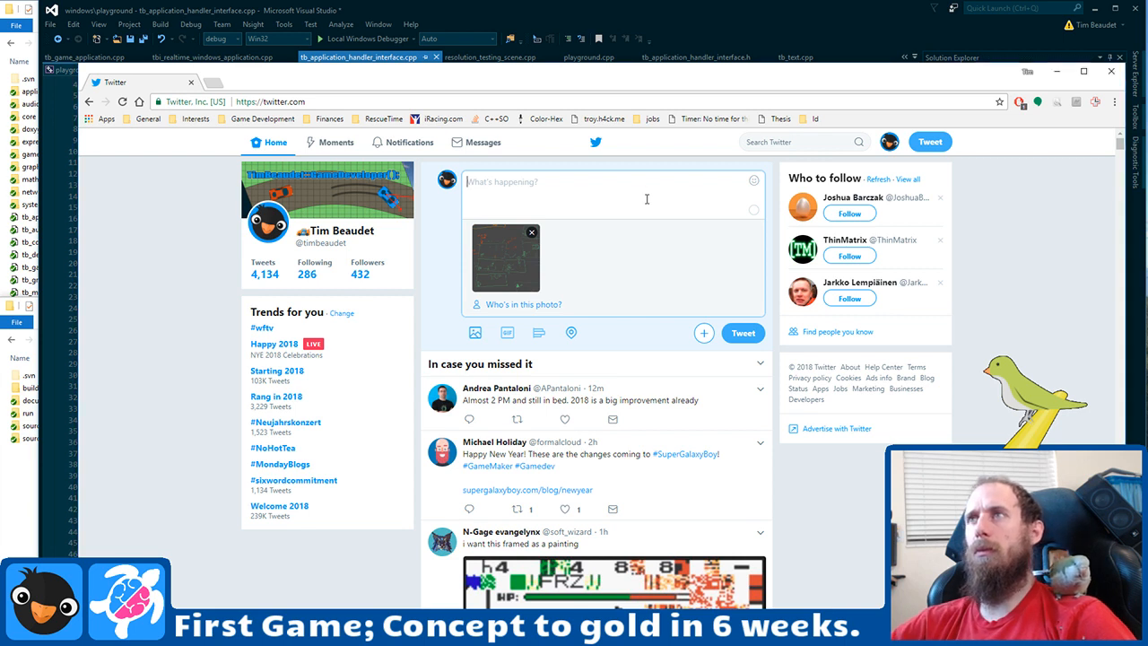
pyautogui.write('a')
pyautogui.press('BackSpace')
pyautogui.write('#')
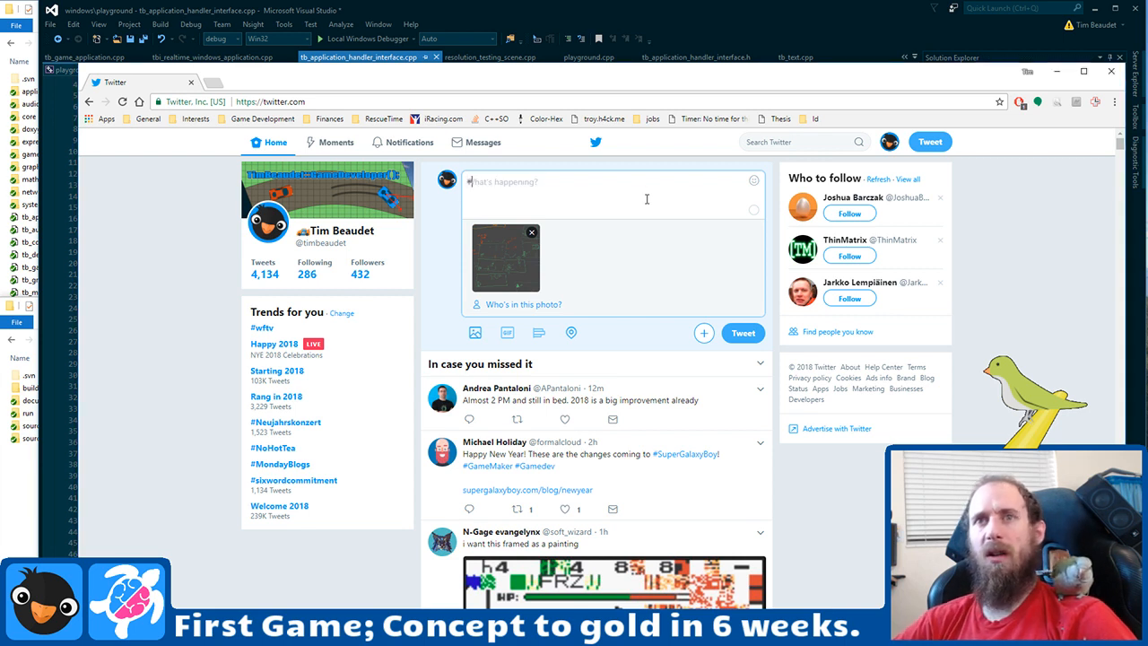
pyautogui.write('livestream')
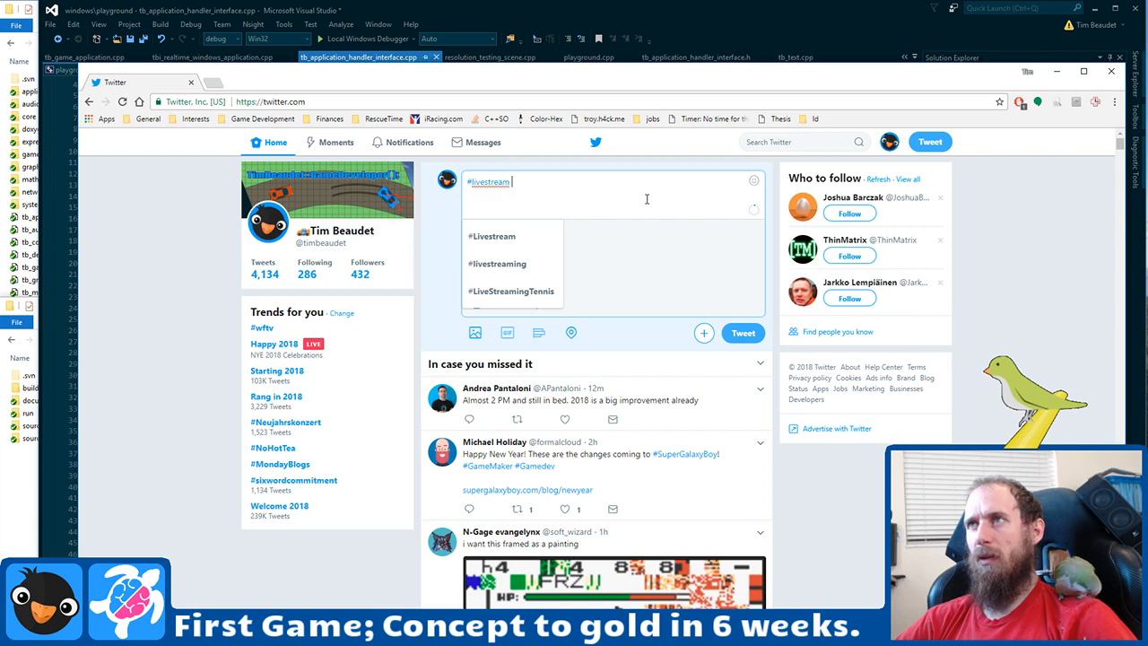
pyautogui.hotkey('ctrl', 'v')
pyautogui.press('Return')
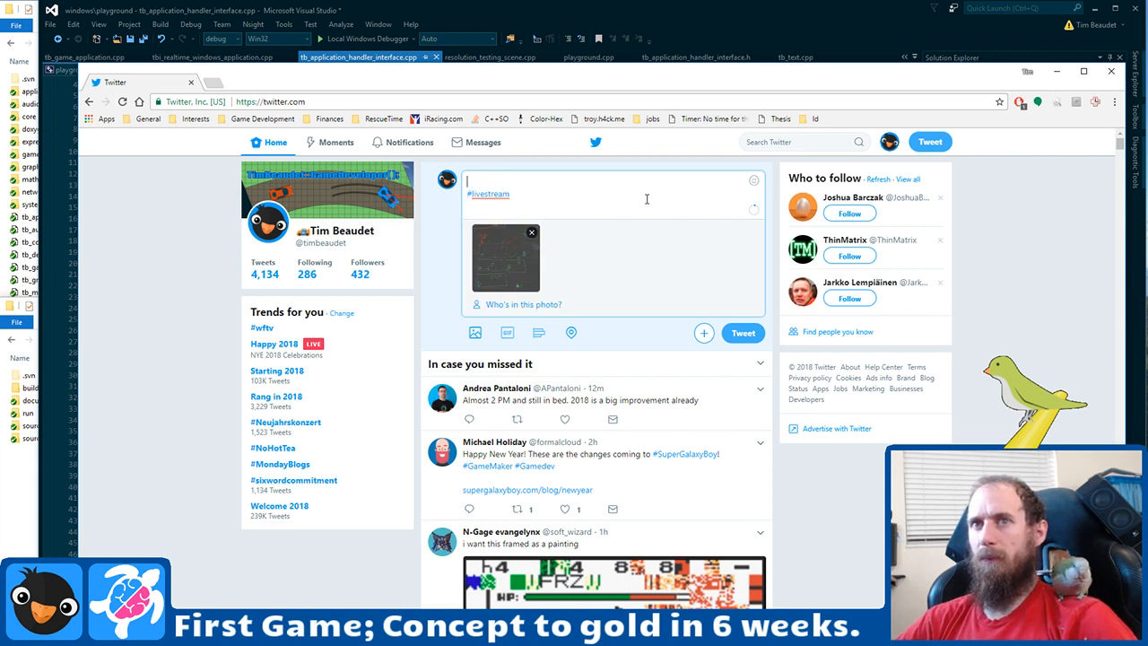
# Step: Write "Coming up with #indiegame concept" on the line above the #livestream hashtag
pyautogui.write('Coming up with')
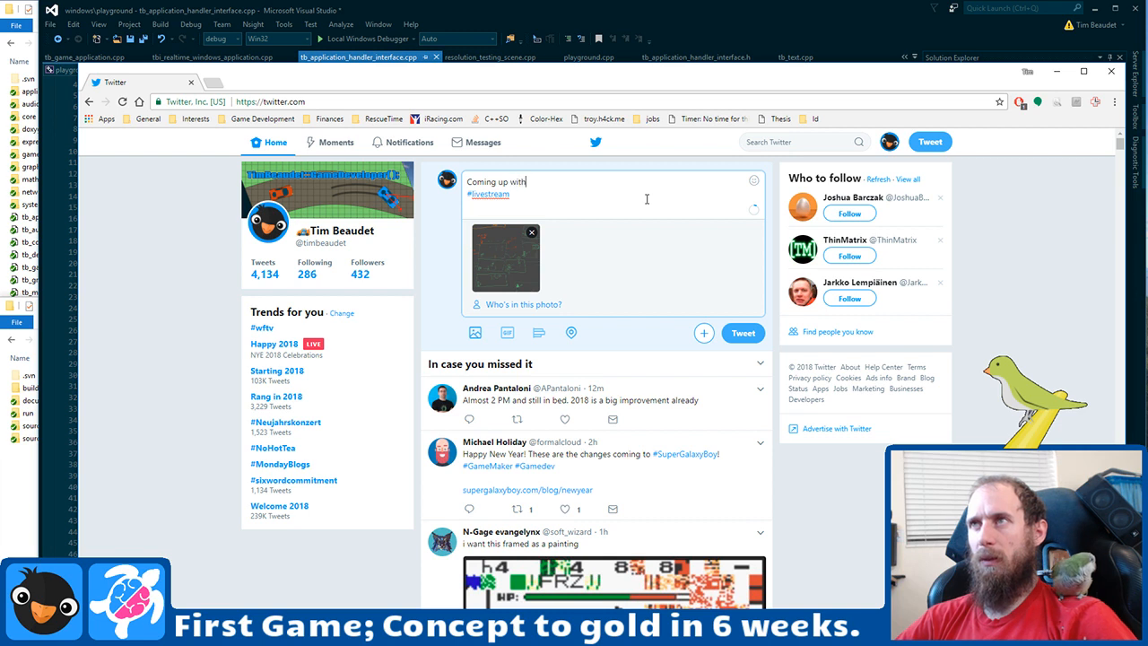
pyautogui.write(' concept')
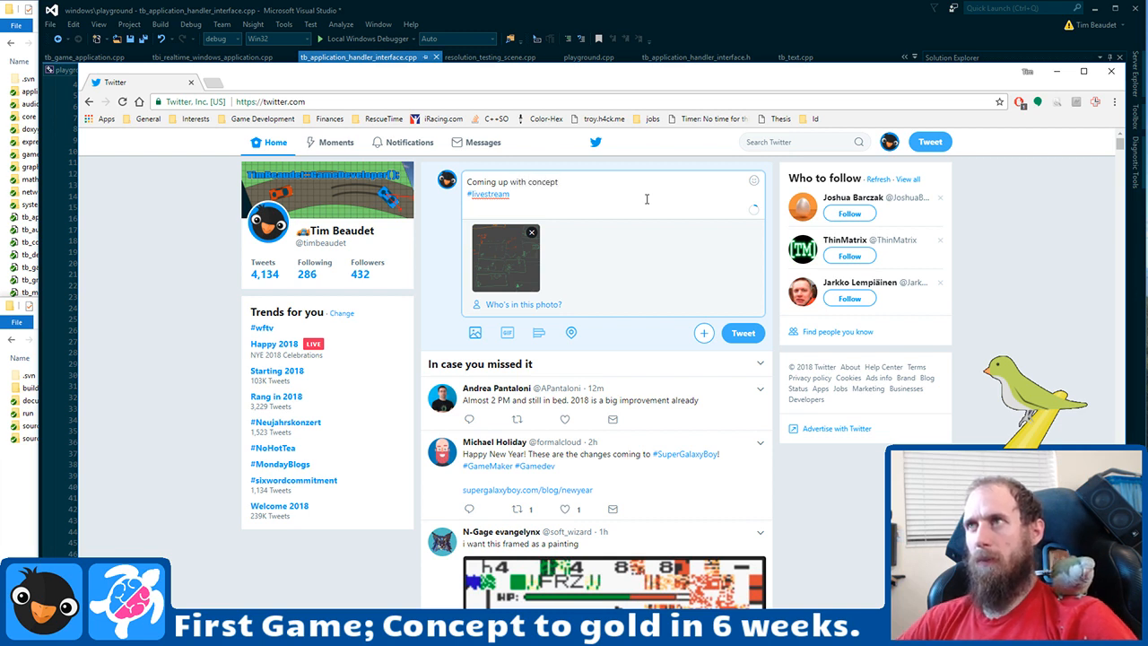
pyautogui.write('game to b')
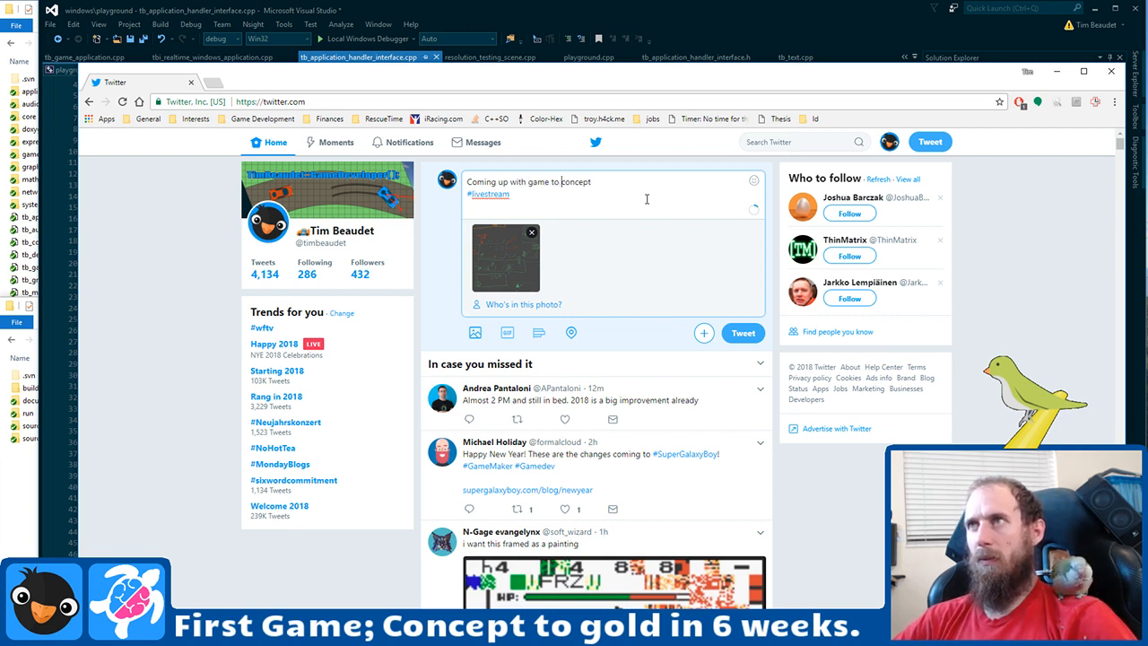
pyautogui.write('rgin')
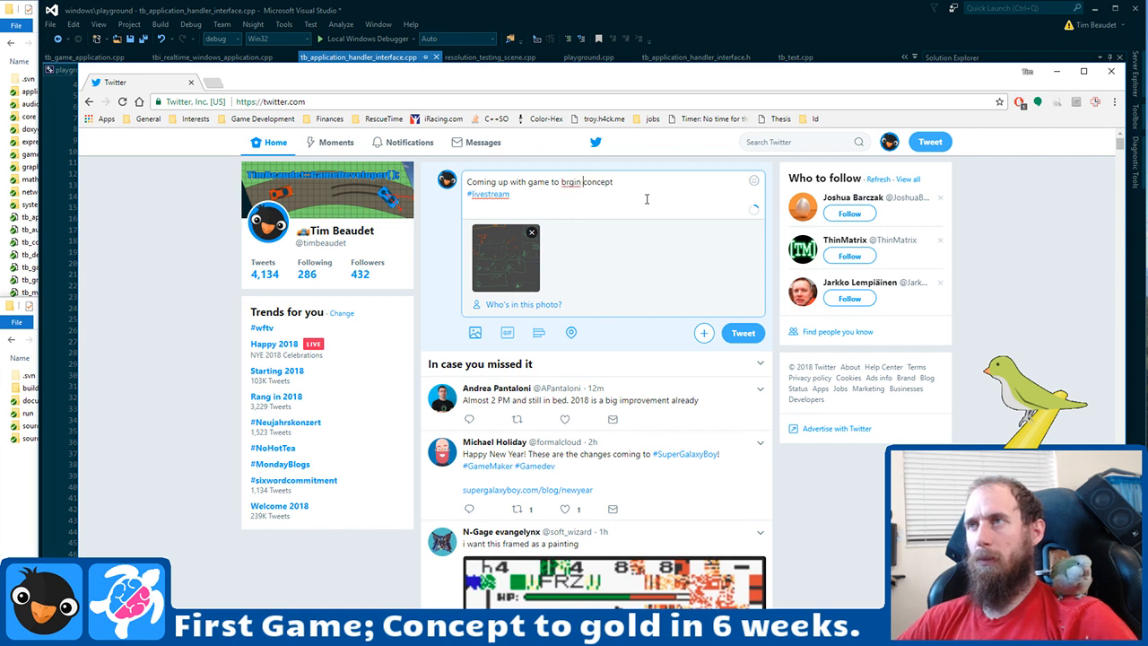
pyautogui.hotkey('shift', 'Home')
pyautogui.hotkey('ctrl', 'shift', 'Right')
pyautogui.hotkey('ctrl', 'shift', 'Right')
pyautogui.hotkey('ctrl', 'shift', 'Right')
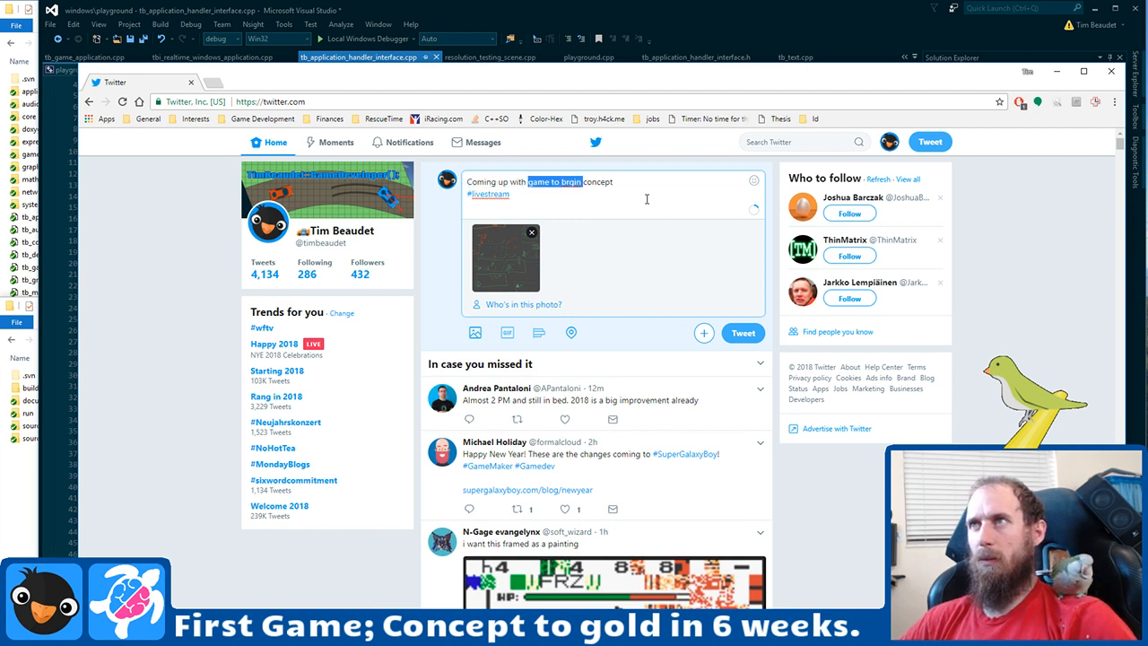
pyautogui.write('#indiegame')
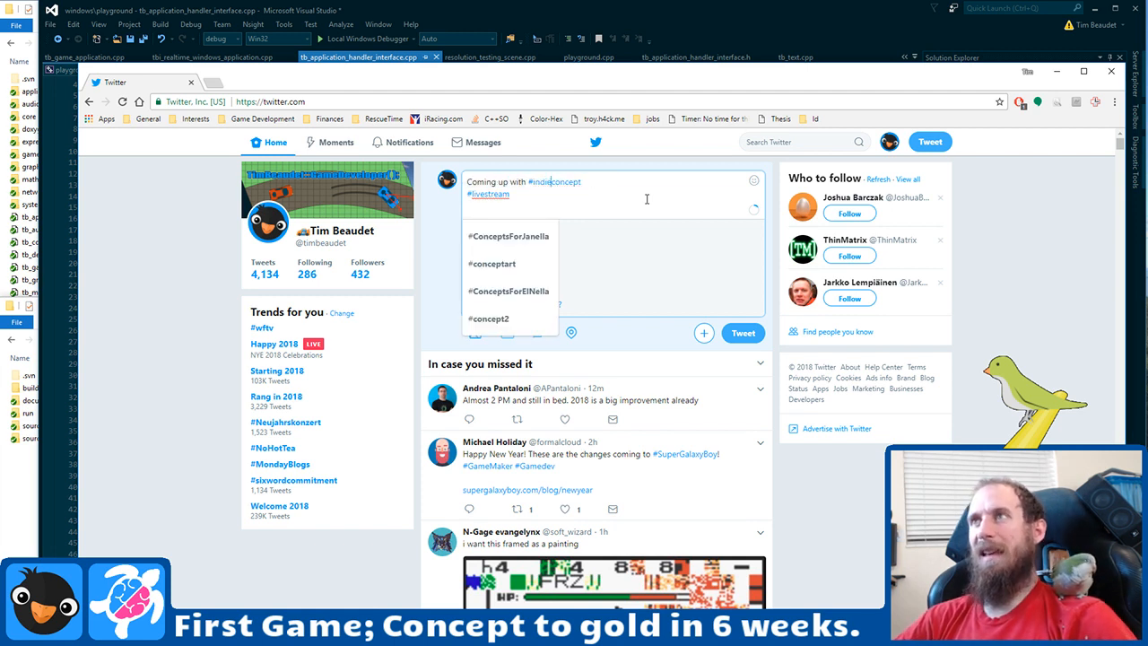
# Step: Extend the tweet's first line after #indiegame so it reads "to bring from concept to gold in 6 weeks."
pyautogui.write(' to br')
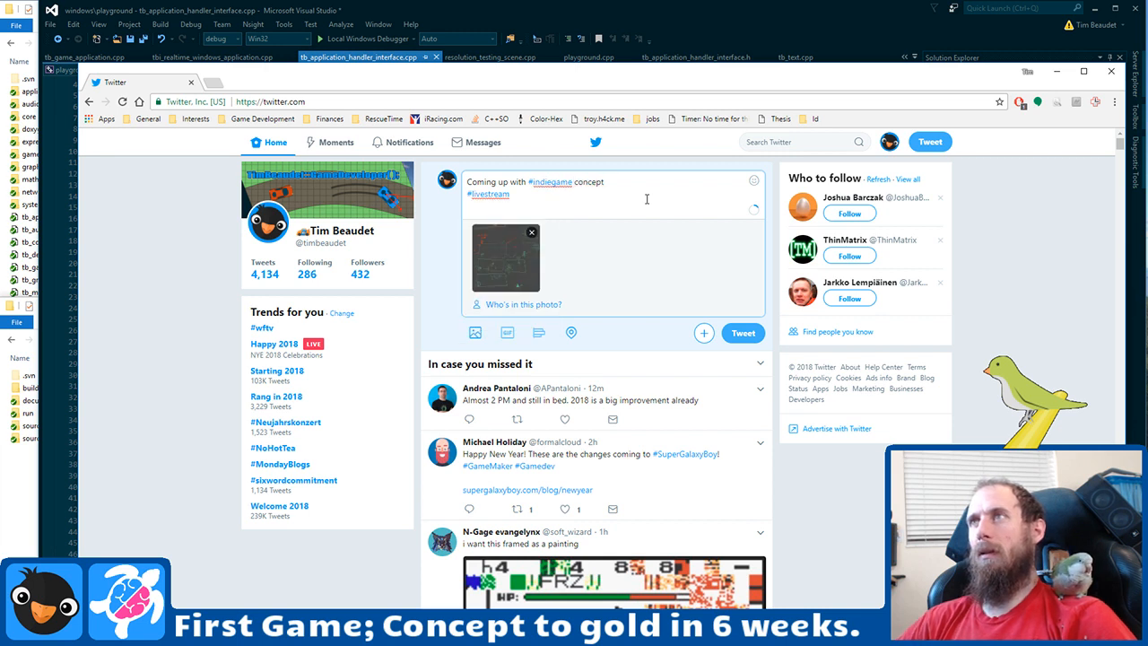
pyautogui.write('ing from concept')
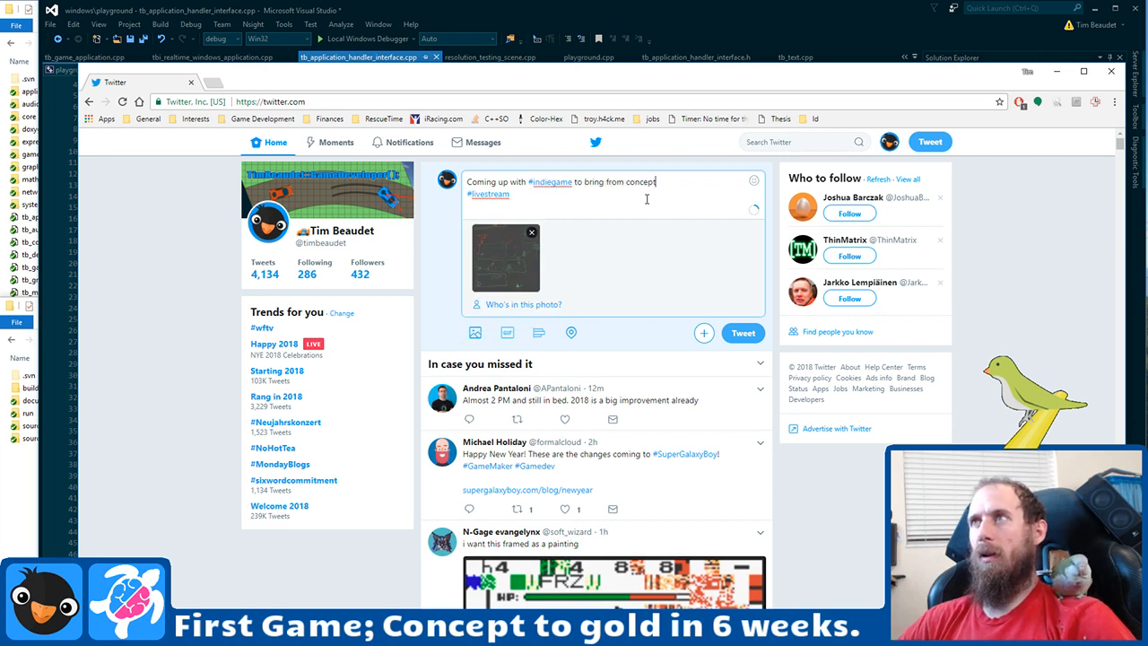
pyautogui.write(' to')
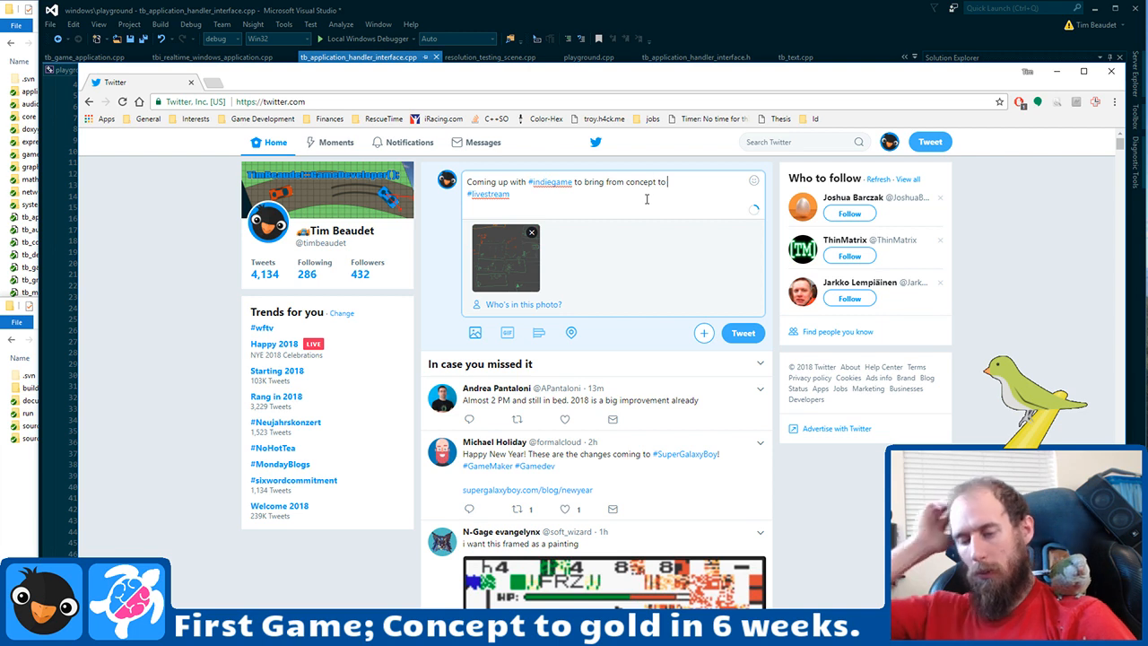
pyautogui.write(' gold in ')
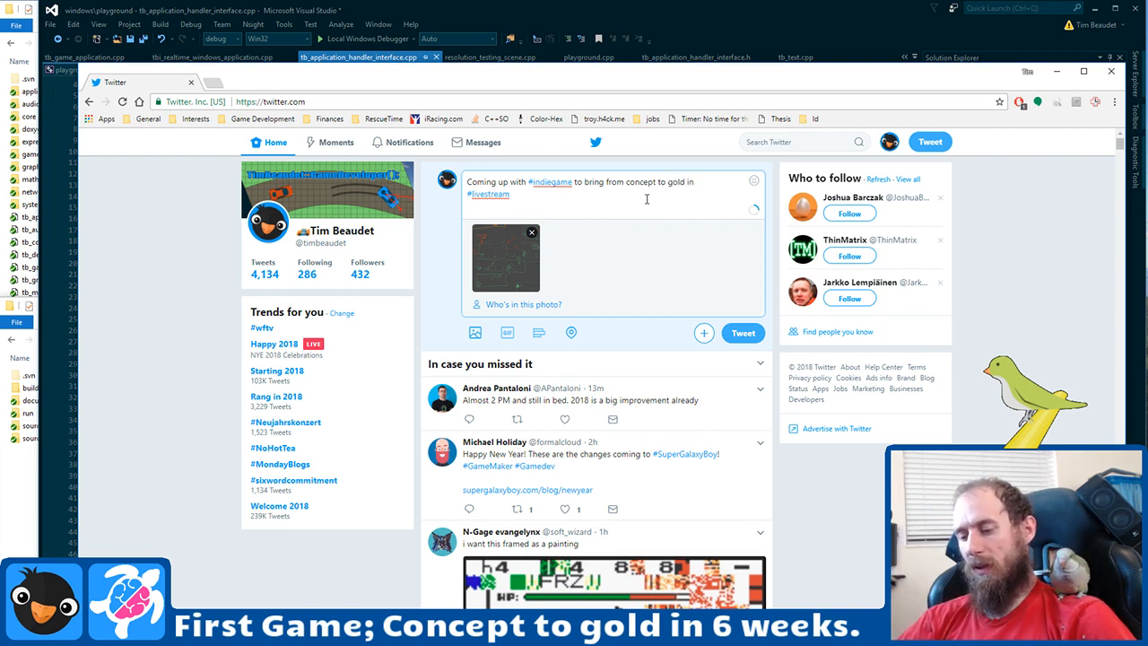
pyautogui.write('6 weeks.')
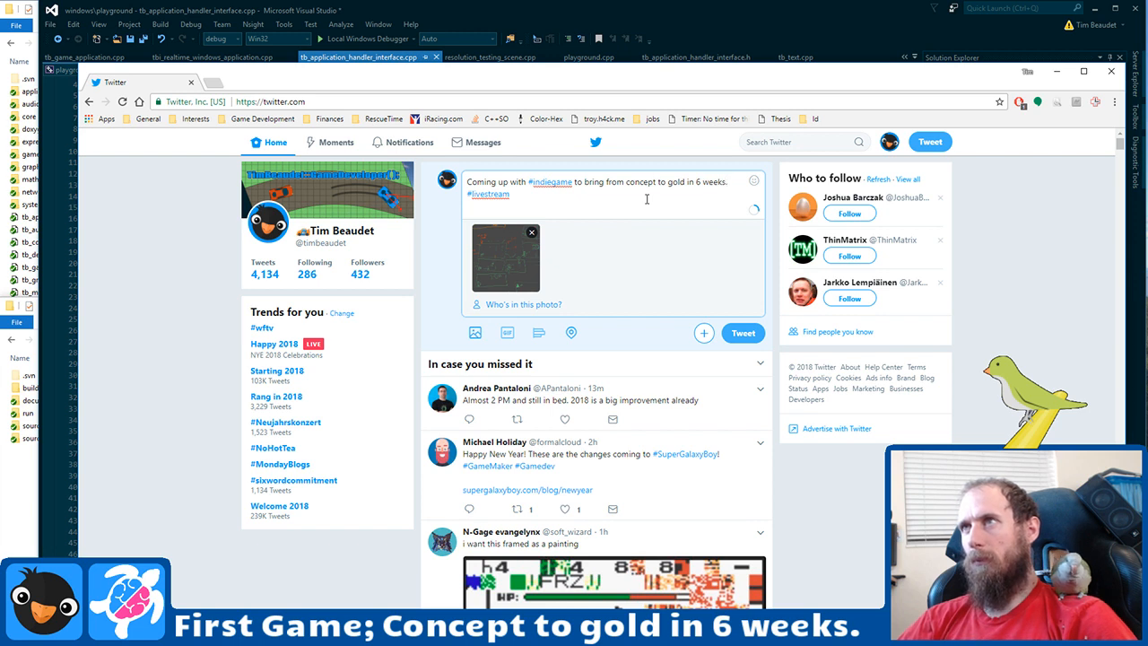
# Step: Add "at" and the full https address of the streamer's Twitch channel after the #livestream hashtag
pyautogui.write(' #livestream at ')
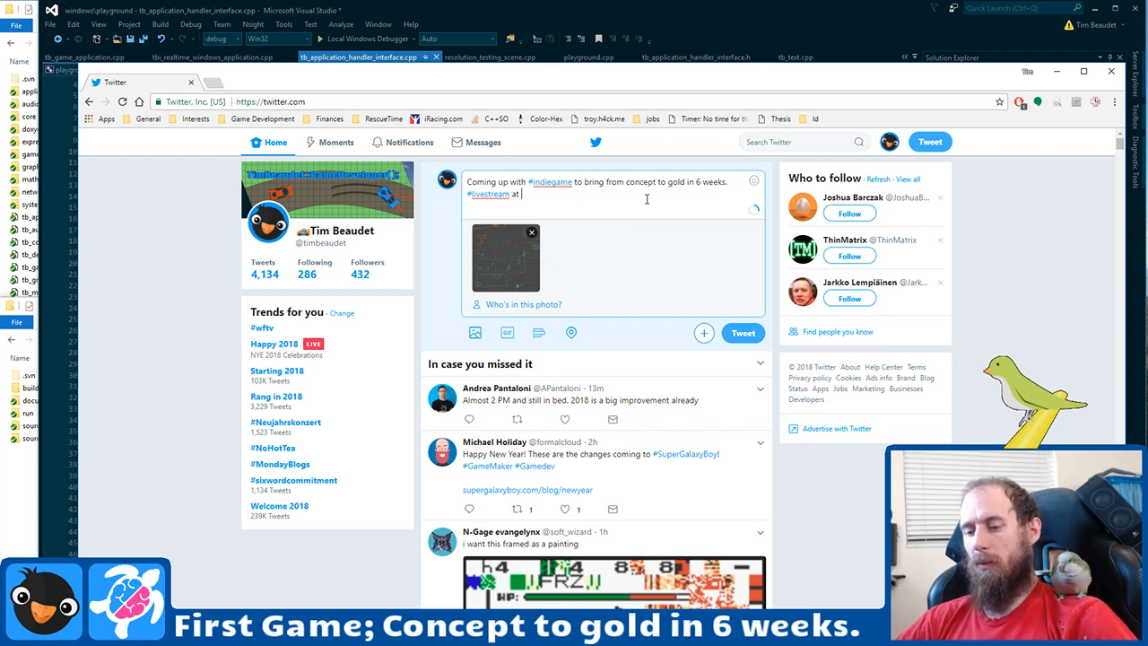
pyautogui.write('ht')
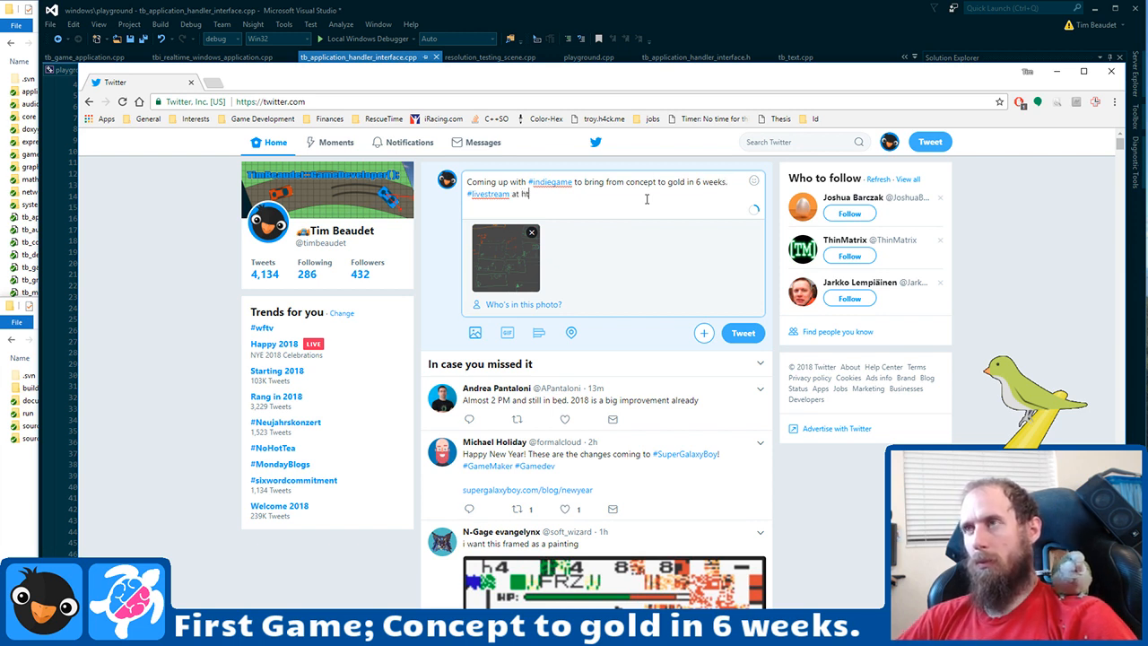
pyautogui.write('tps:/')
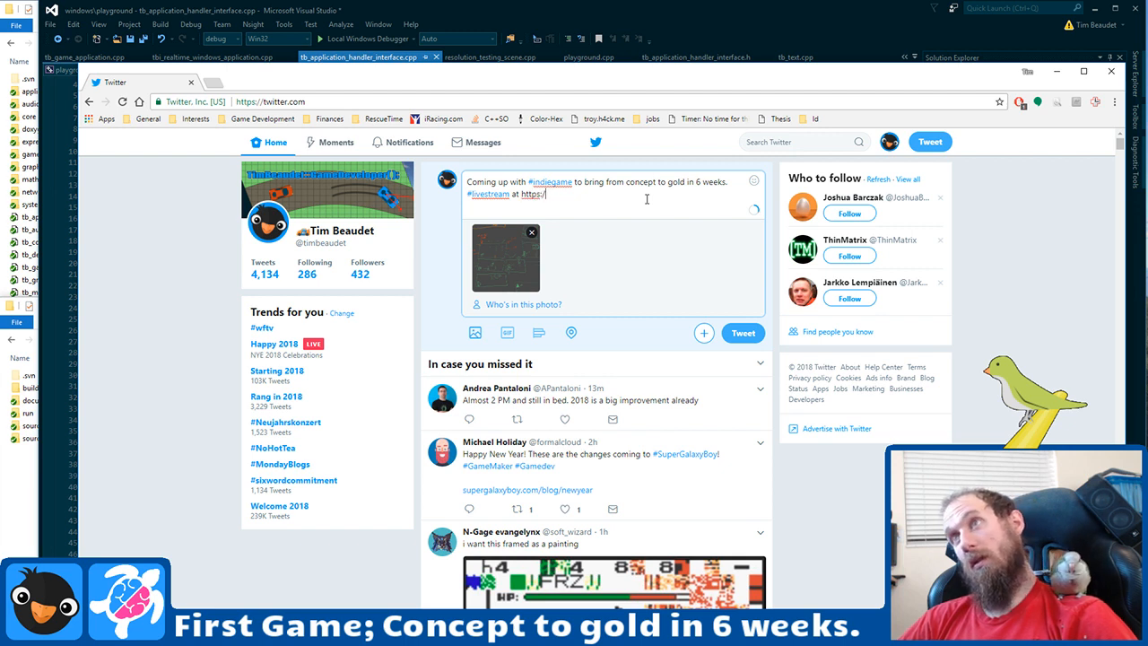
pyautogui.write('/www.twitch')
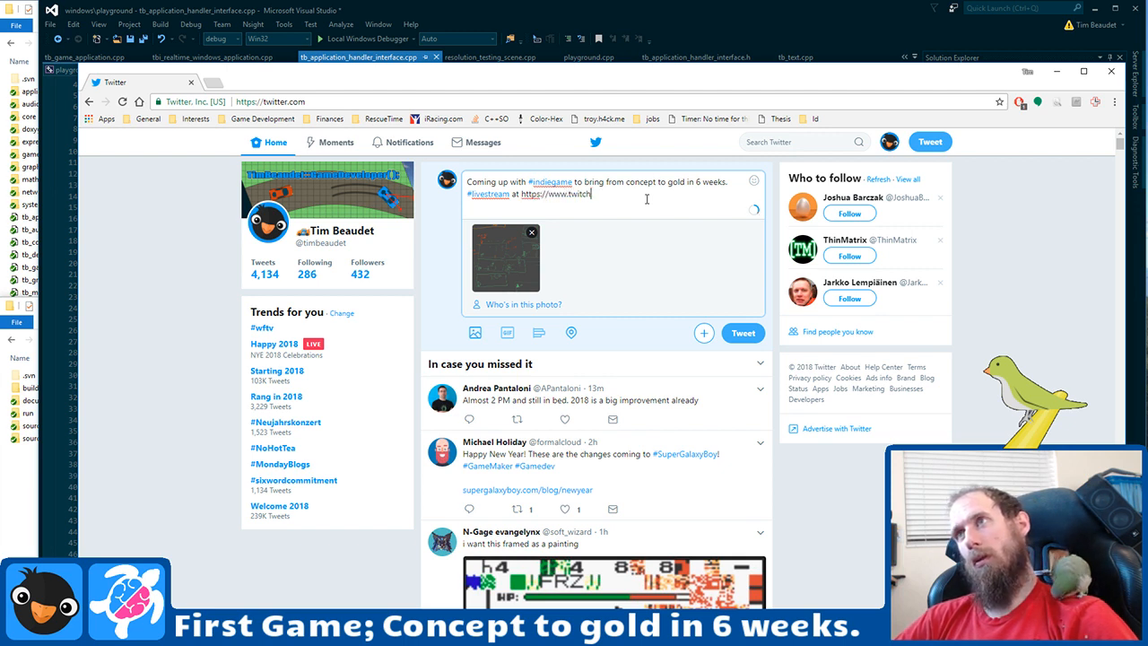
pyautogui.write('.tv/timbeaudet')
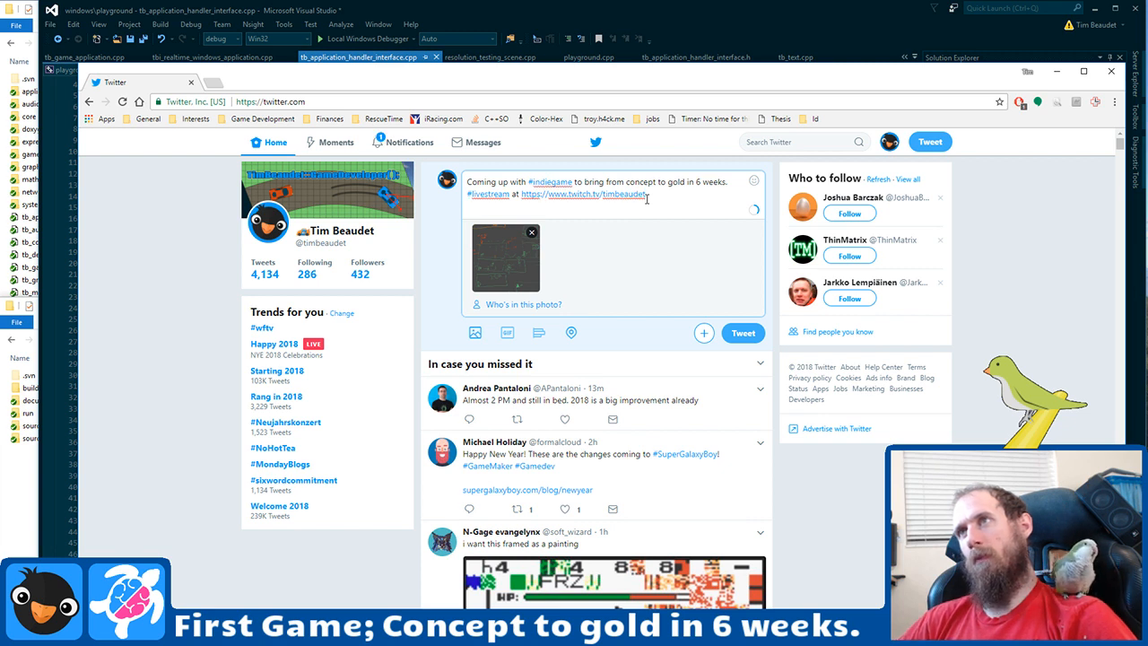
# Step: Add the closing line "Come join!" below the channel link and post the tweet with its attached picture
pyautogui.press('Return')
pyautogui.write('Come join!')
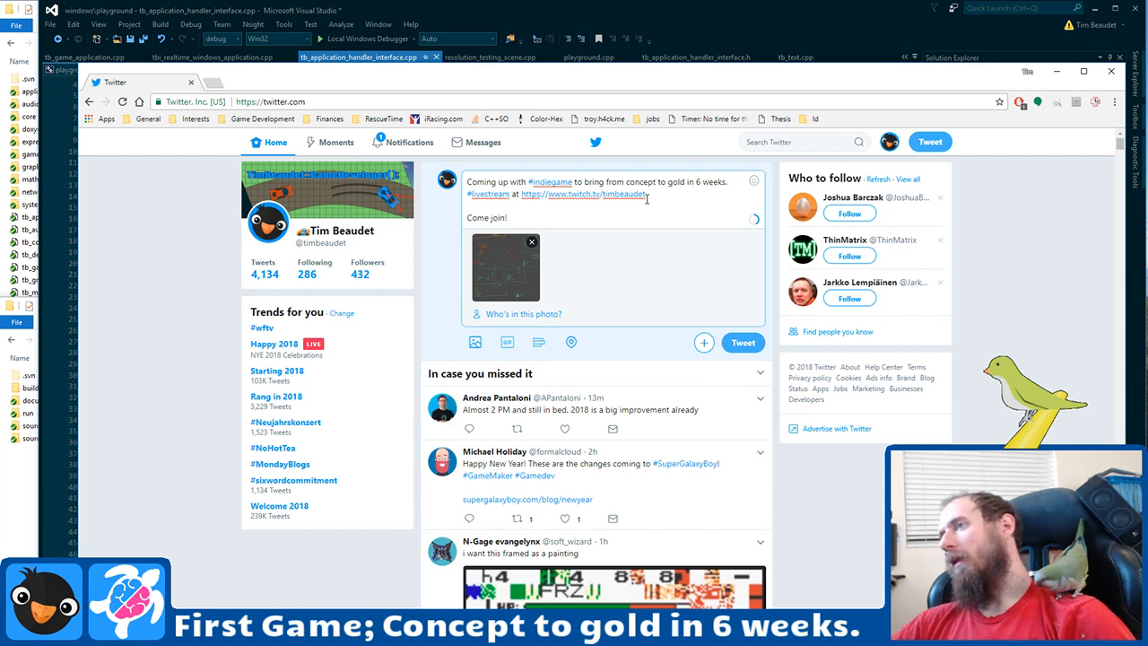
pyautogui.click(744, 343)
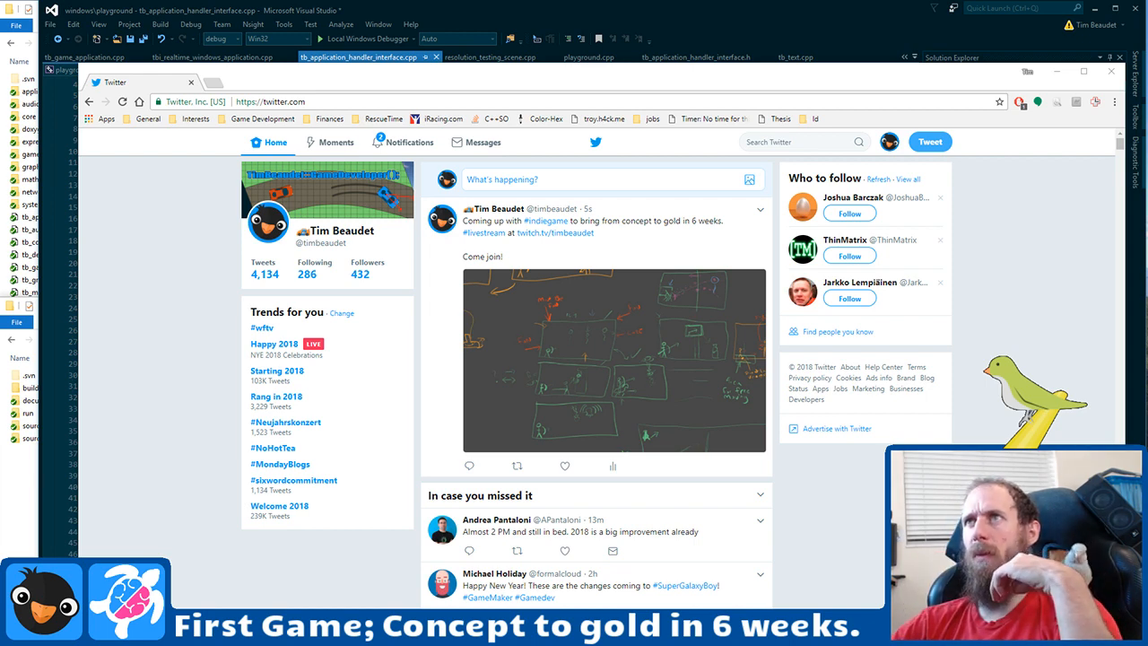
# Step: Close the Twitter page and return to the application handler source file in Visual Studio
pyautogui.click(176, 87)
pyautogui.click(191, 82)
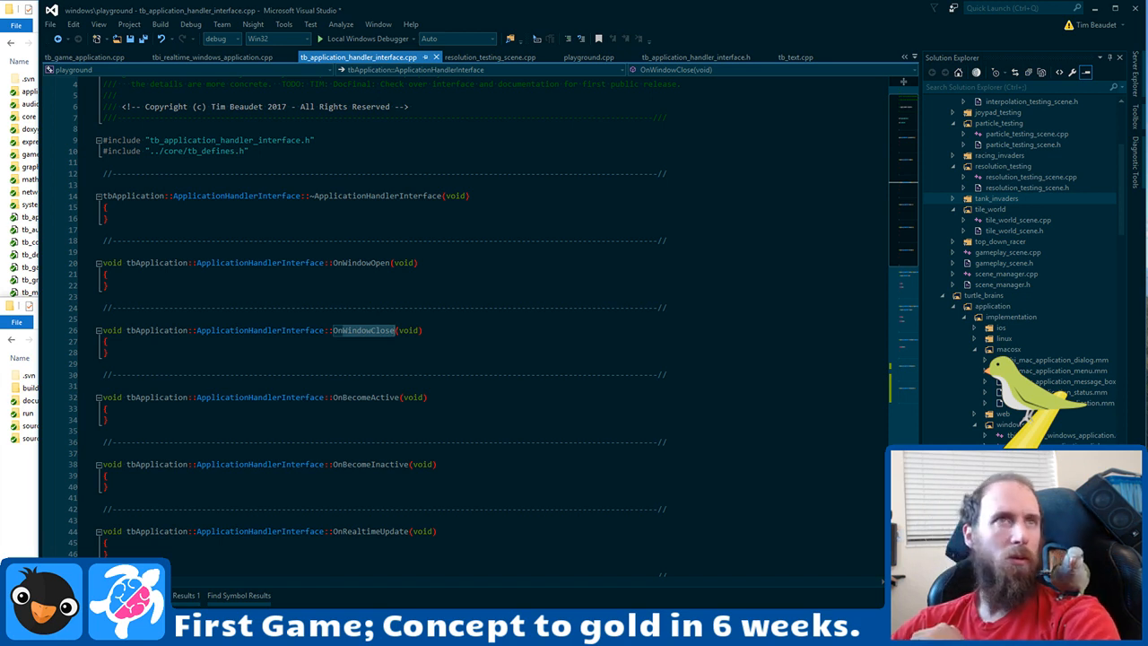
pyautogui.click(557, 346)
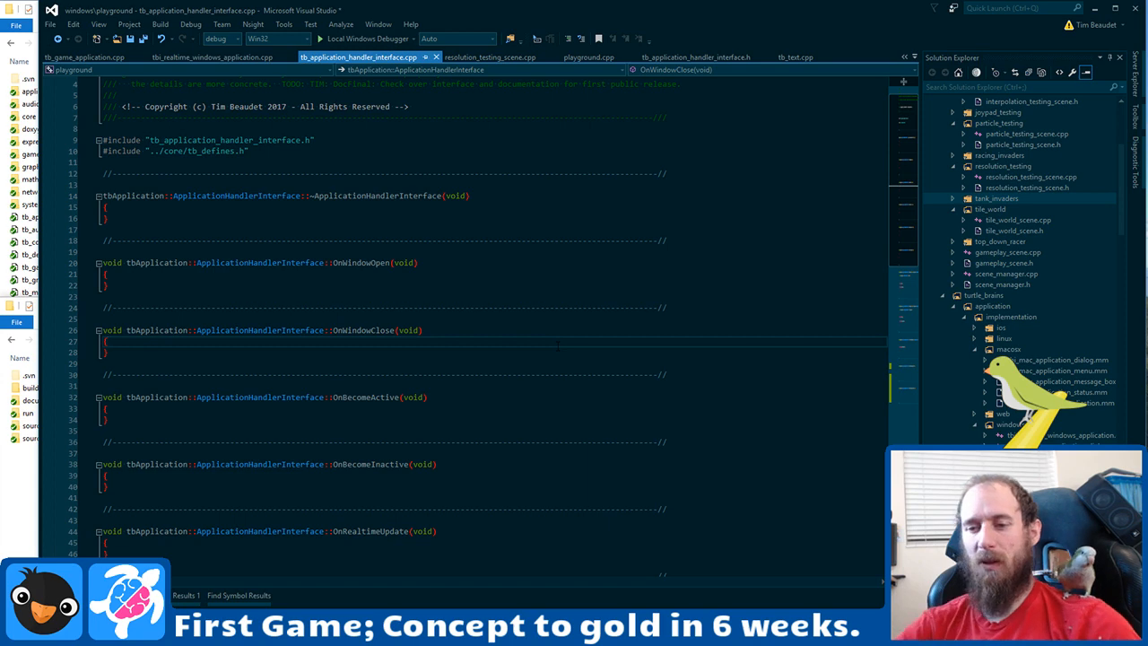
# Step: Switch to Visual Studio Code and add the task "Get some basic art concepts in the works" under "Prototype: January 7th 2018" in general.todo
pyautogui.press('ctrl+super+Right')
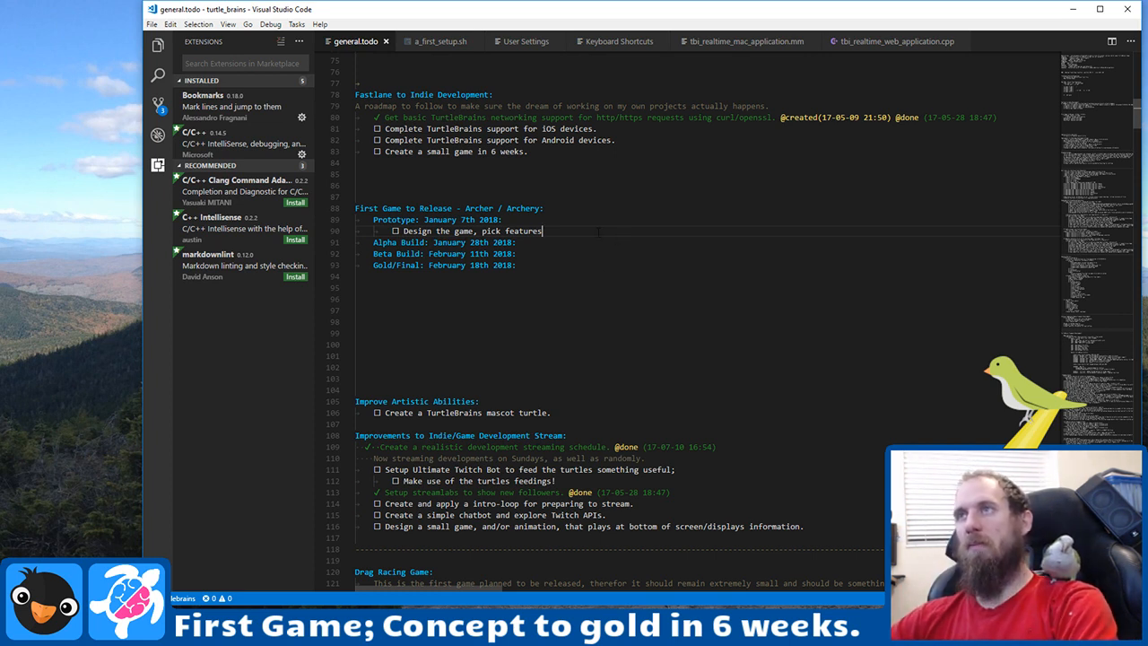
pyautogui.press('Return')
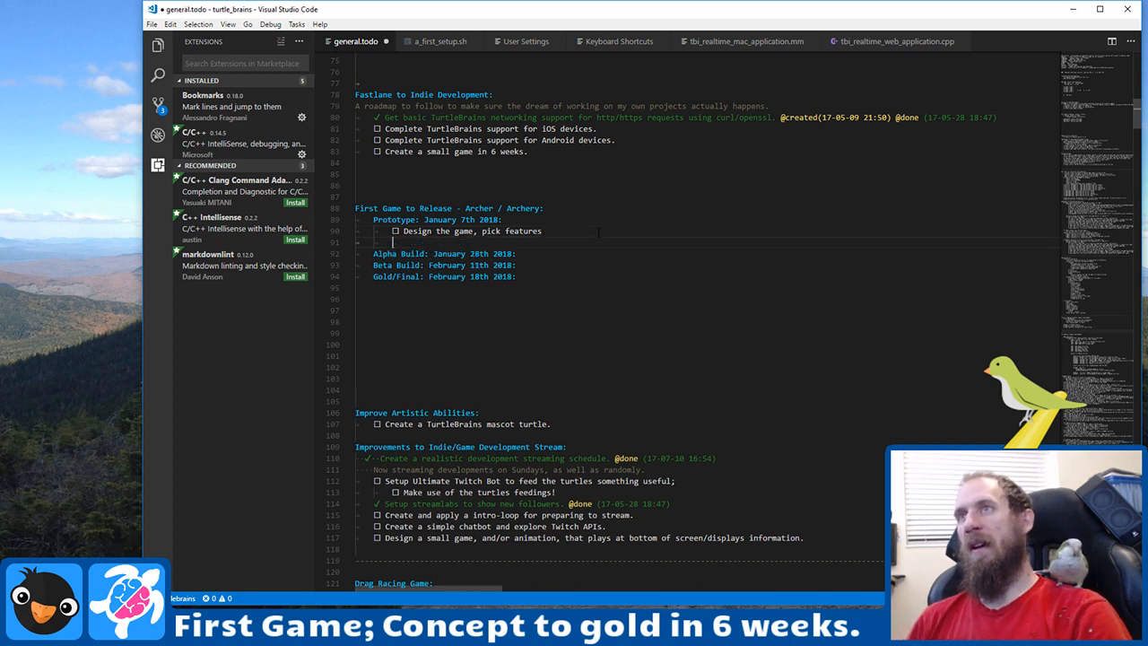
pyautogui.hotkey('ctrl', 'Return')
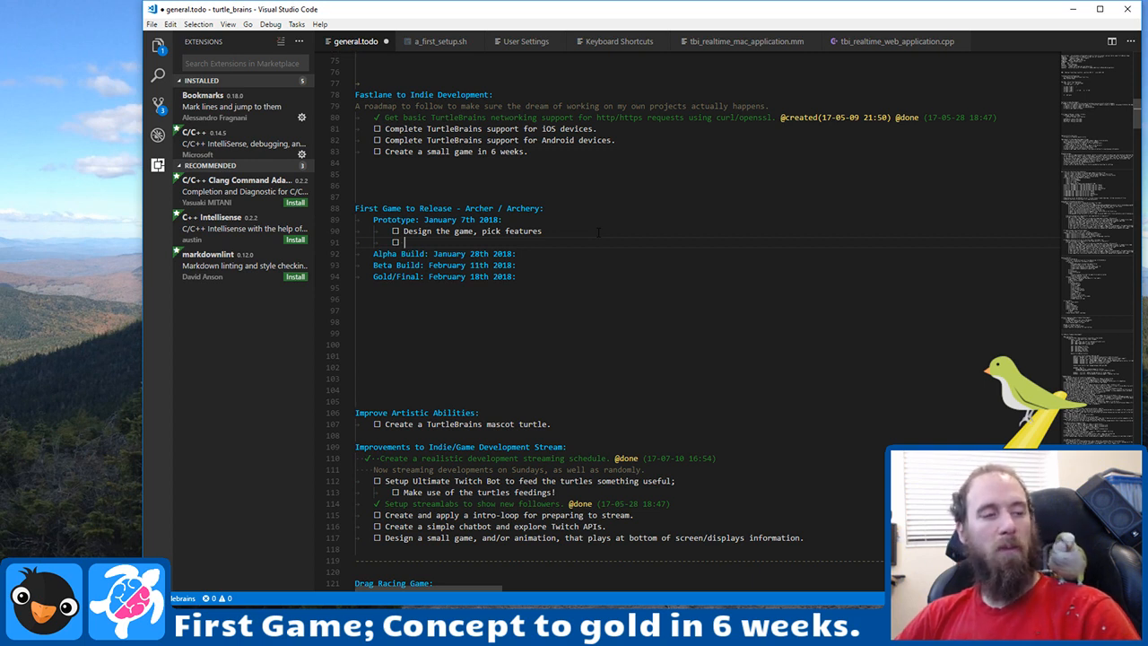
pyautogui.write('Get some back')
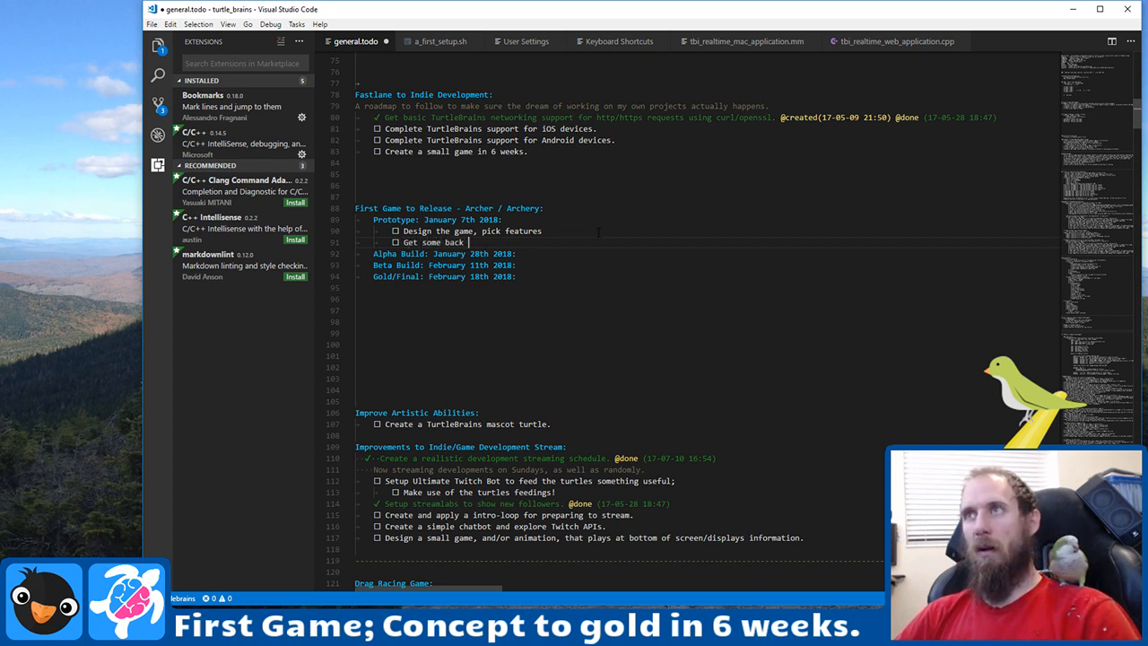
pyautogui.press('BackSpace')
pyautogui.press('BackSpace')
pyautogui.write('sic ')
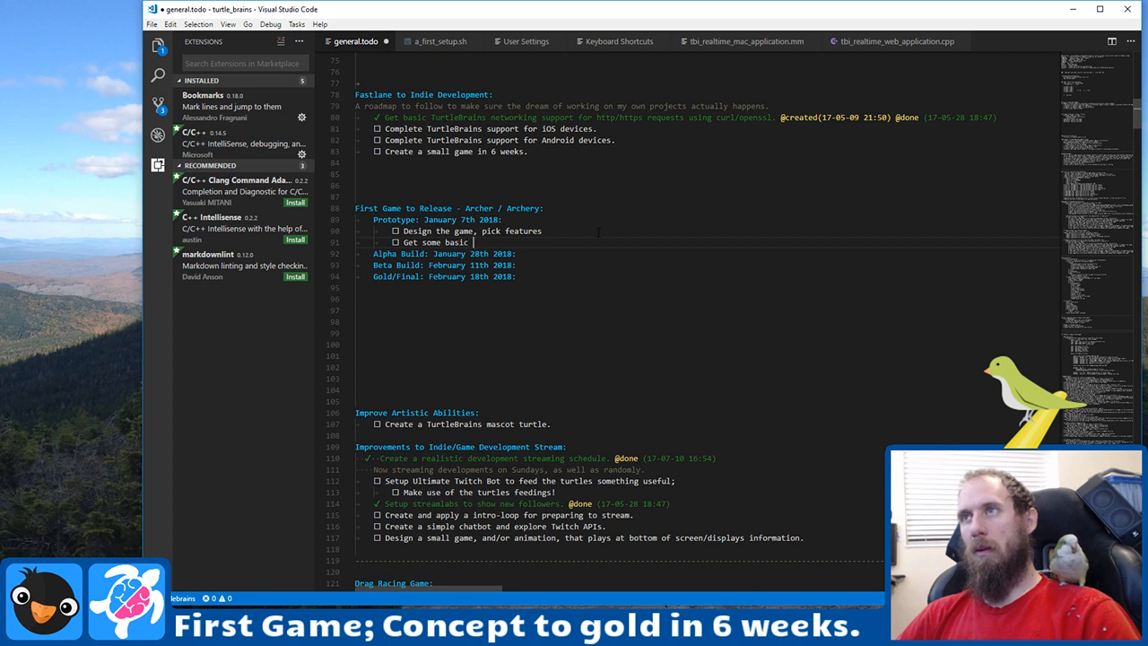
pyautogui.write('art concept')
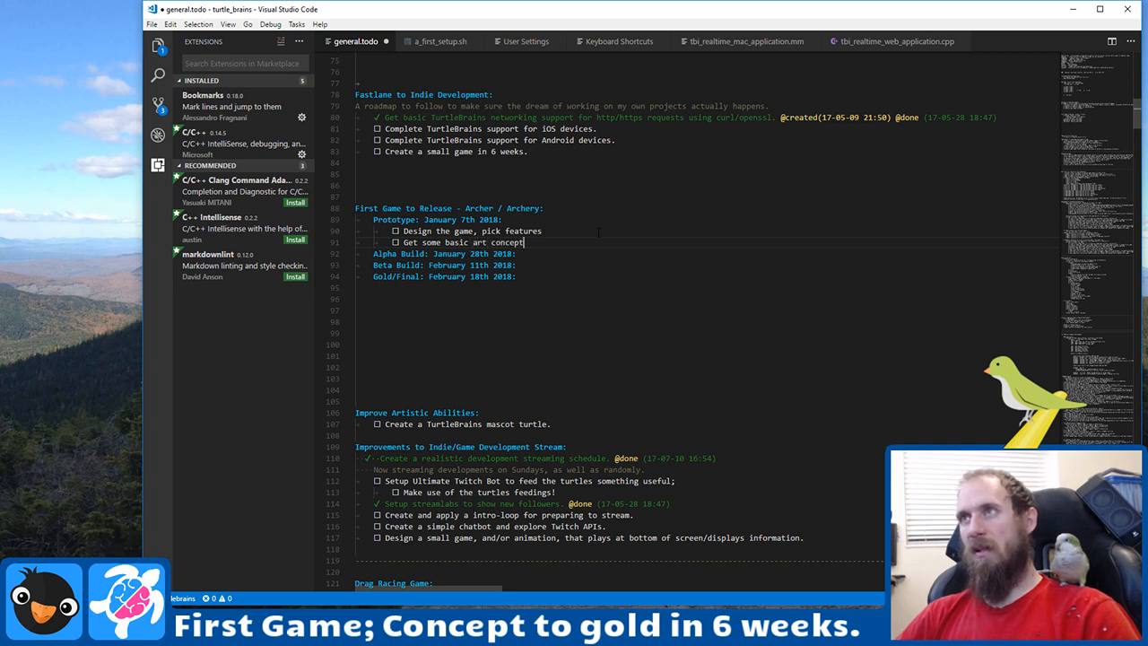
pyautogui.write('s in the works')
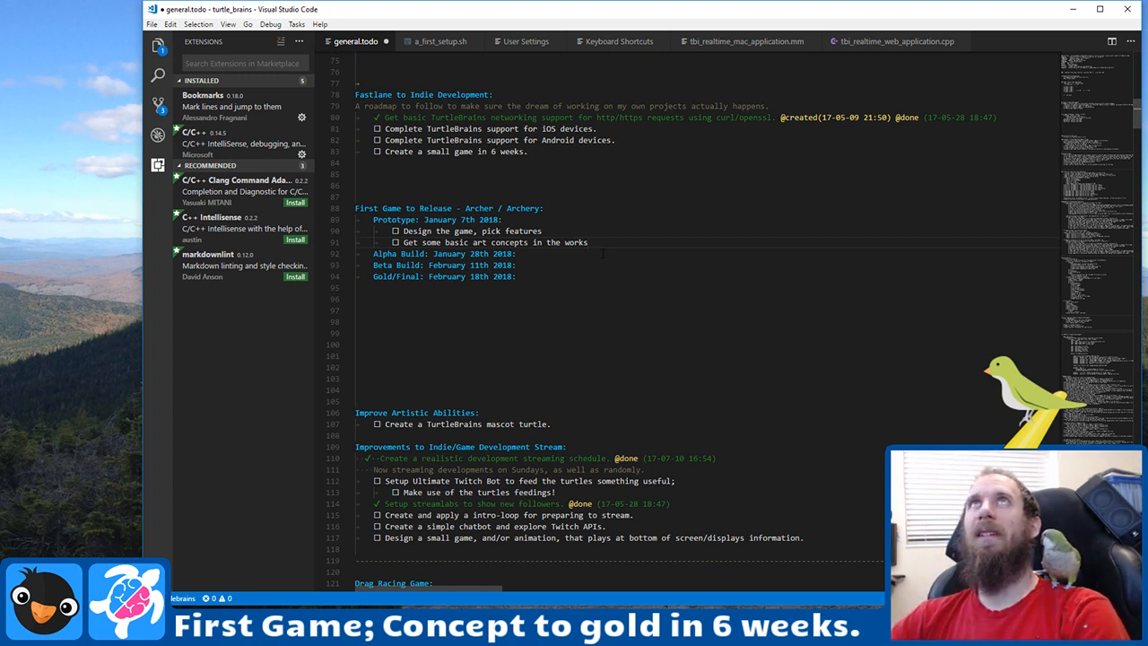
pyautogui.scroll(4, 657, 267)
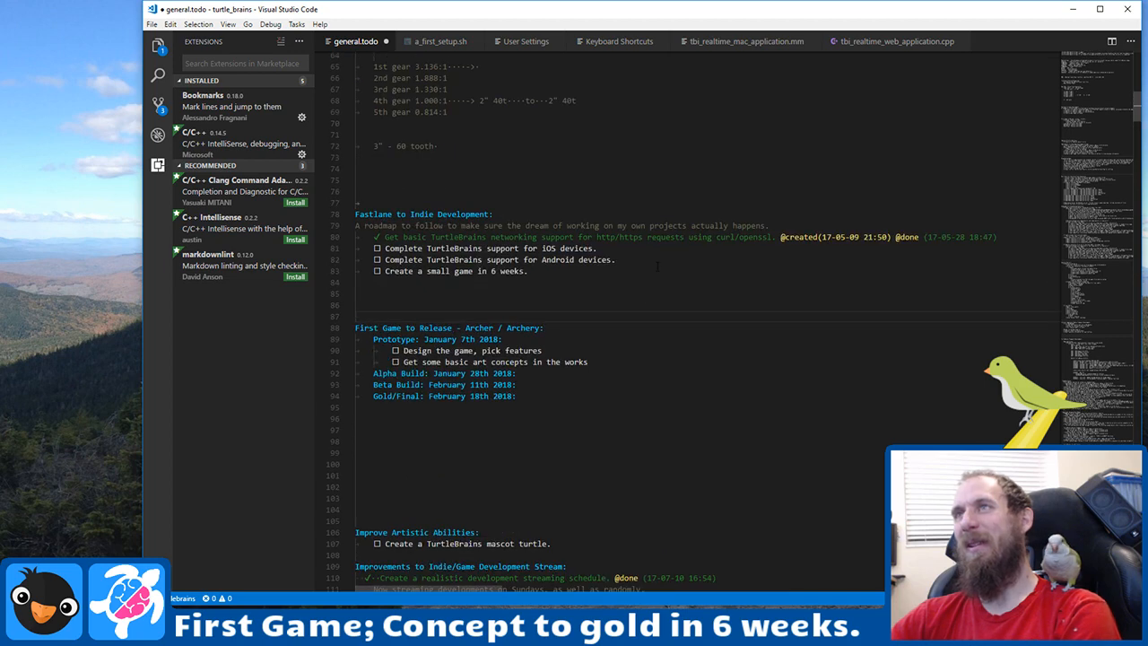
pyautogui.doubleClick(399, 271)
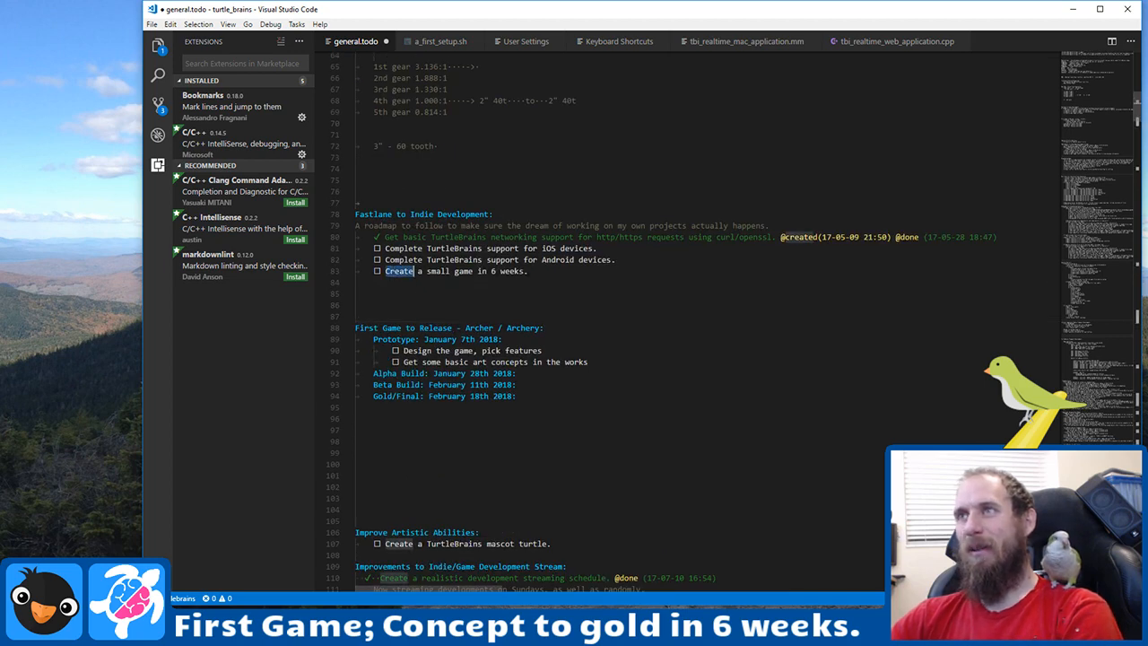
pyautogui.scroll(-1, 543, 301)
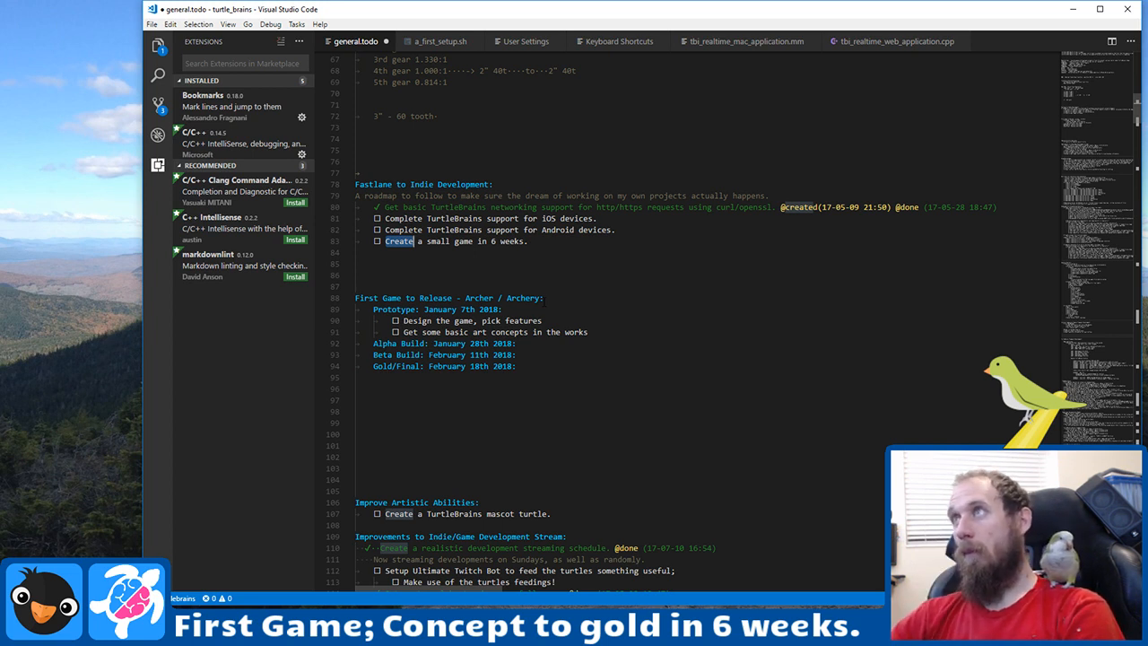
pyautogui.click(714, 310)
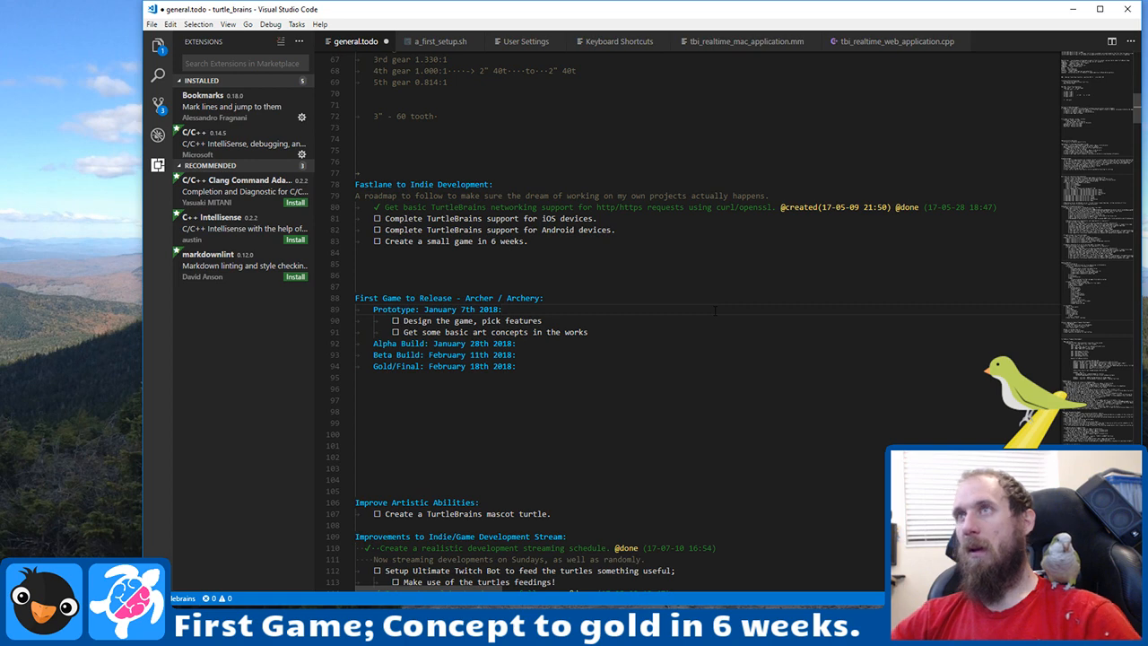
# Step: Save general.todo and switch to the archer_game_concepts.ora drawing in MyPaint
pyautogui.hotkey('ctrl', 's')
pyautogui.press('ctrl+super+Right')
pyautogui.press('ctrl+super+Right')
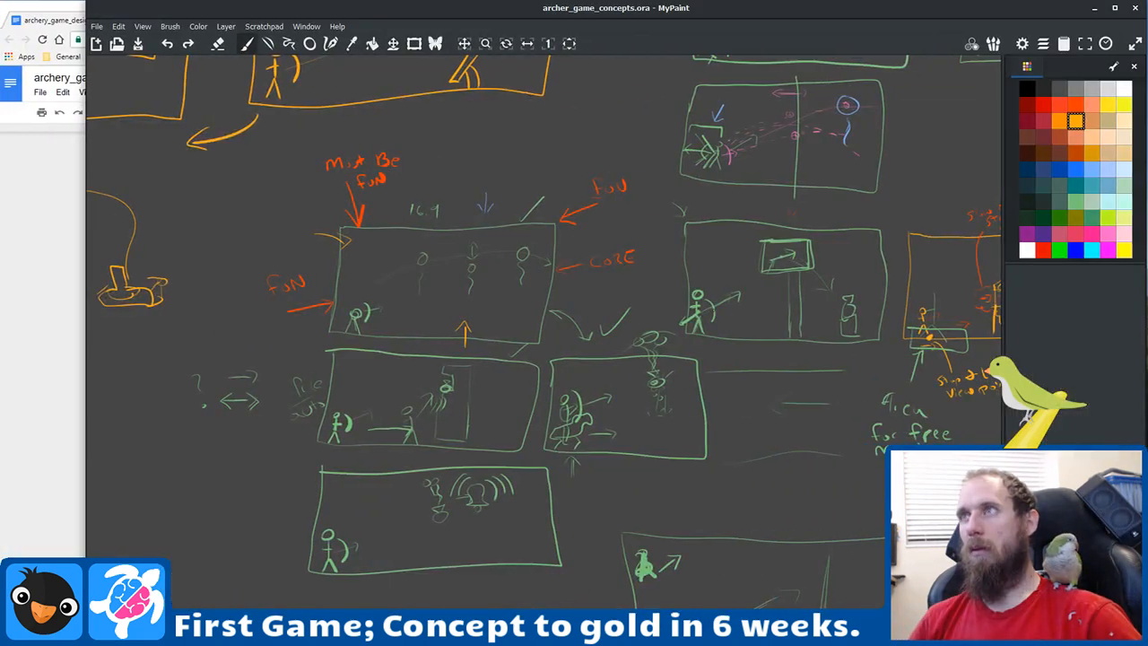
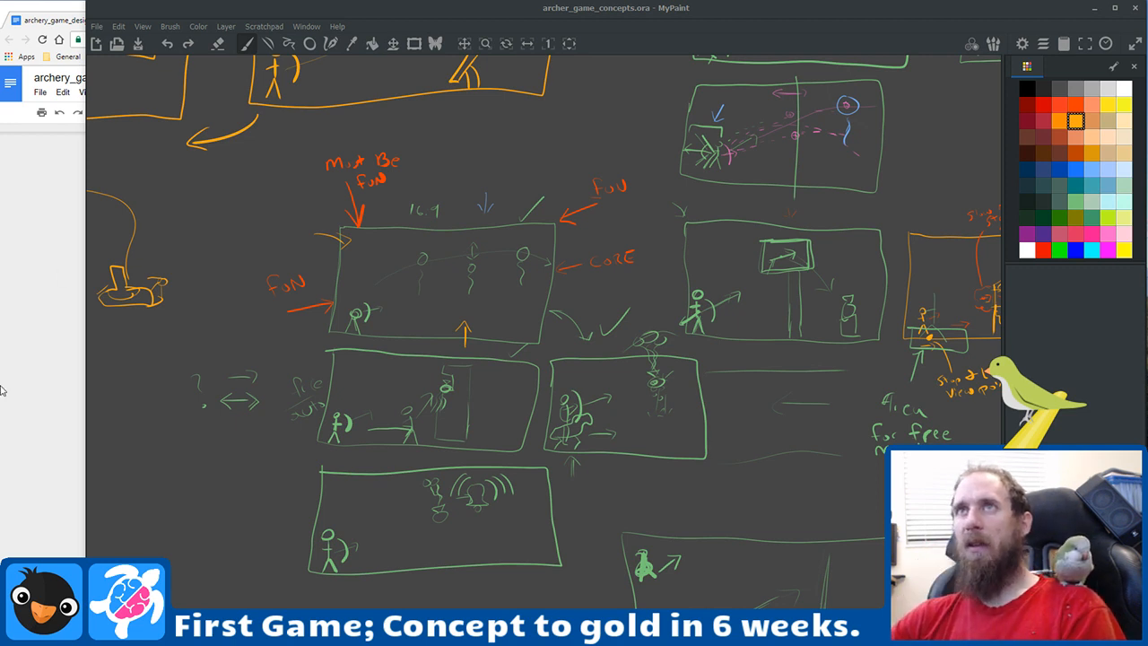
pyautogui.click(98, 27)
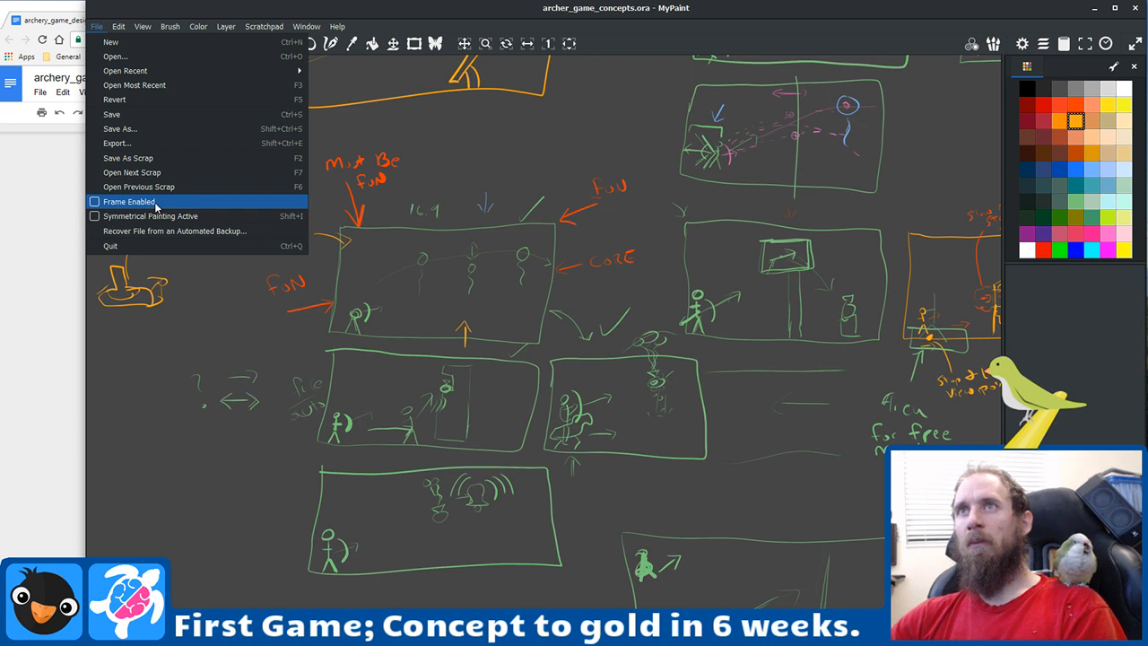
pyautogui.click(179, 146)
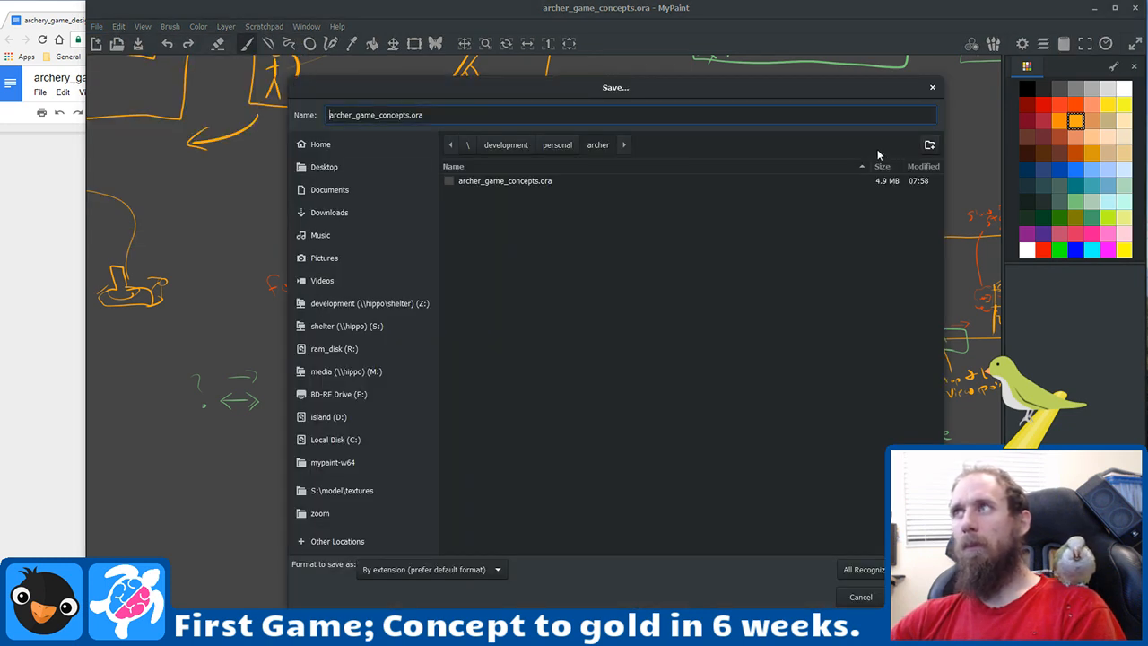
pyautogui.click(934, 90)
# Step: Show the tool options in MyPaint and search Google in Chrome for "mypaint specific canvas size"
pyautogui.click(1023, 45)
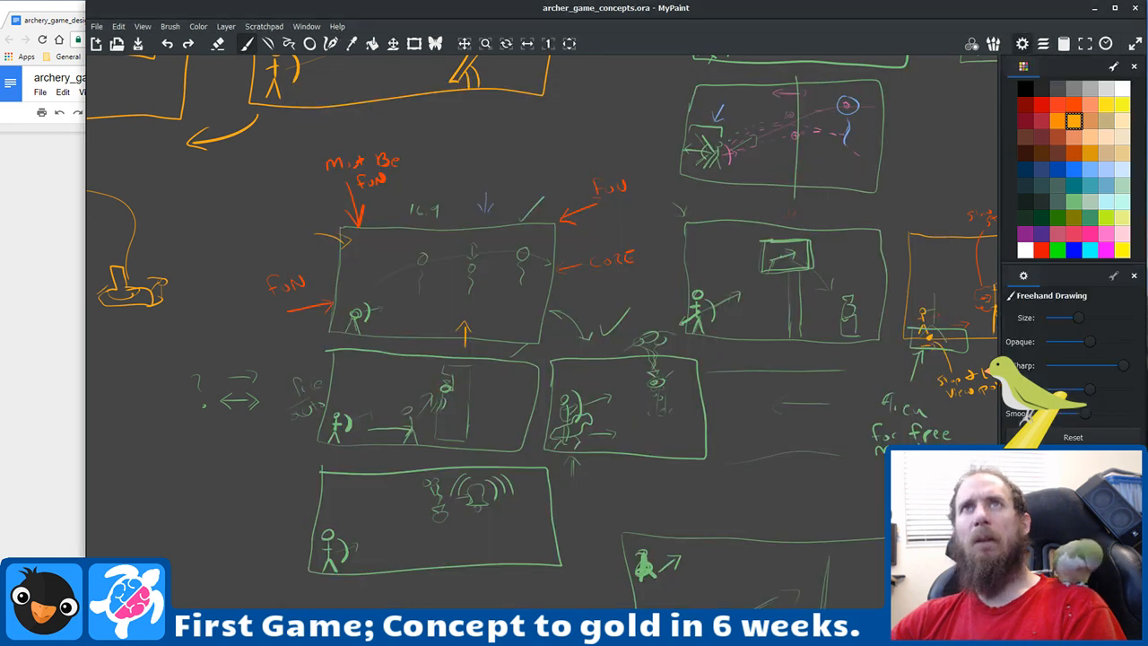
pyautogui.moveTo(1147, 54); pyautogui.dragTo(378, 11)
pyautogui.moveTo(0, 26); pyautogui.dragTo(26, 27)
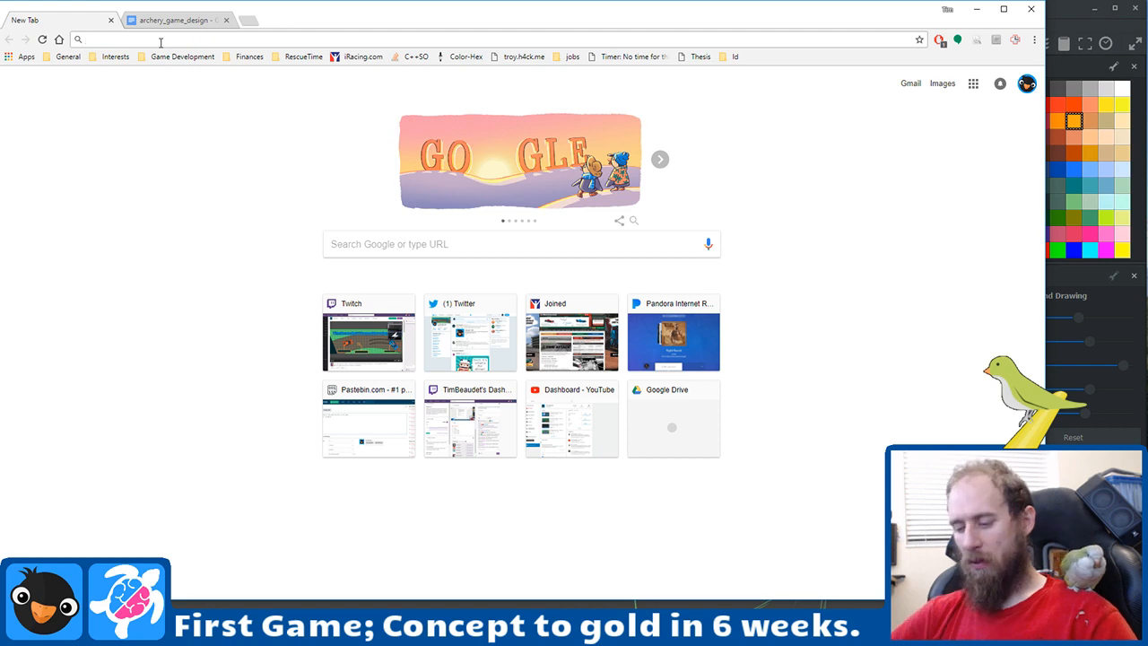
pyautogui.write('mypain')
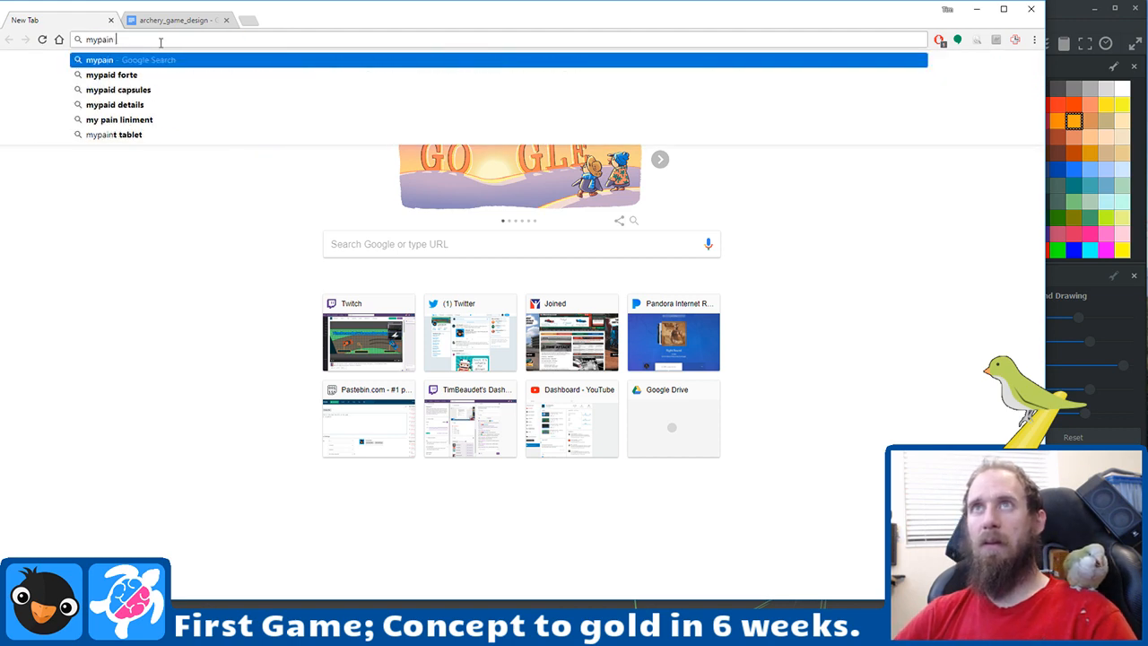
pyautogui.write('t spec')
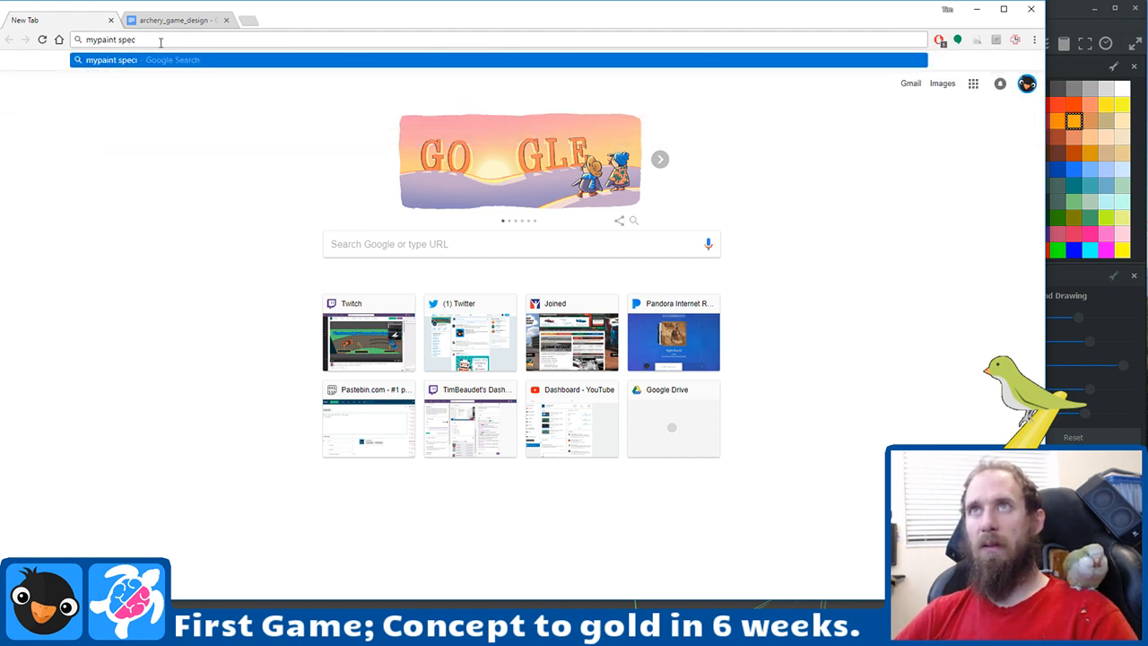
pyautogui.write('ific canva')
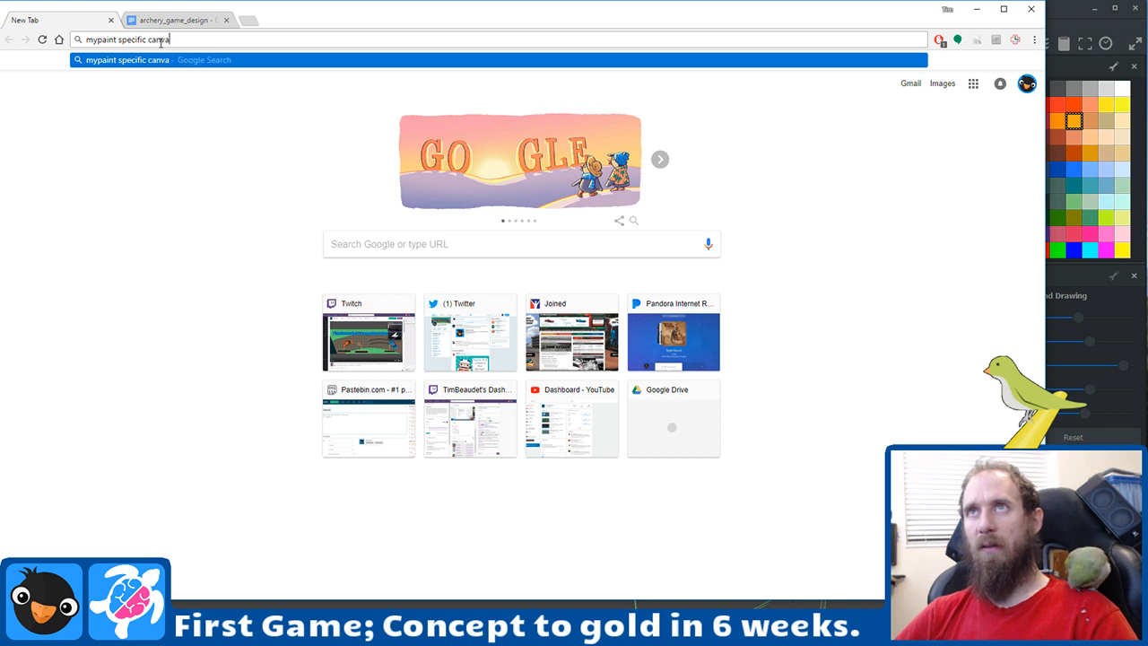
pyautogui.write('s size')
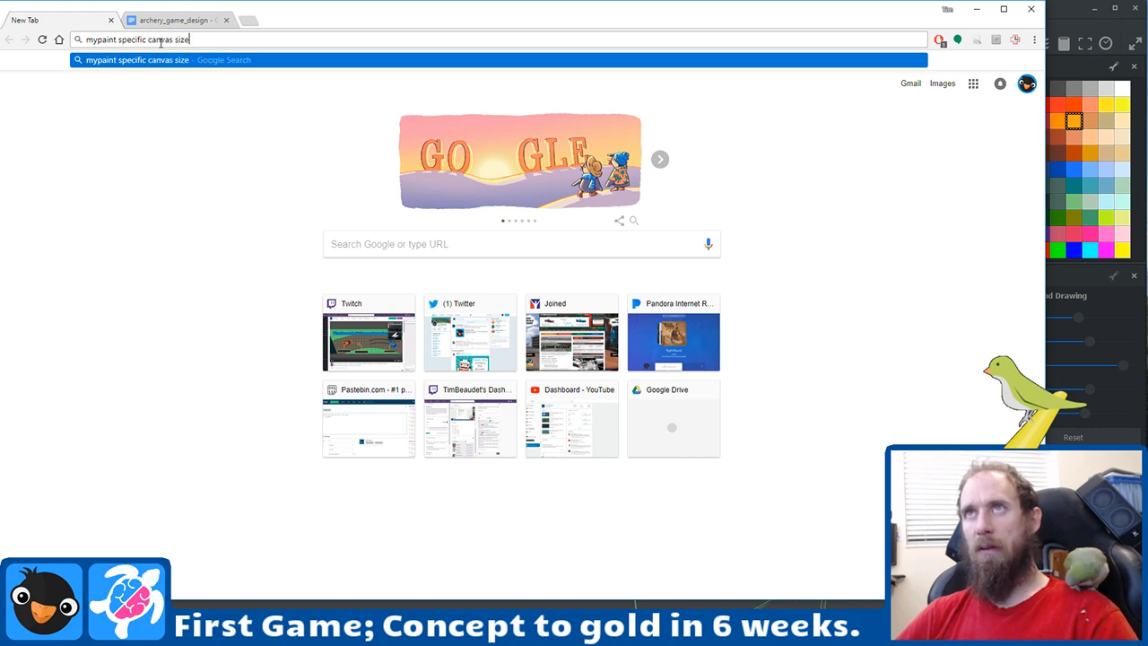
pyautogui.press('Return')
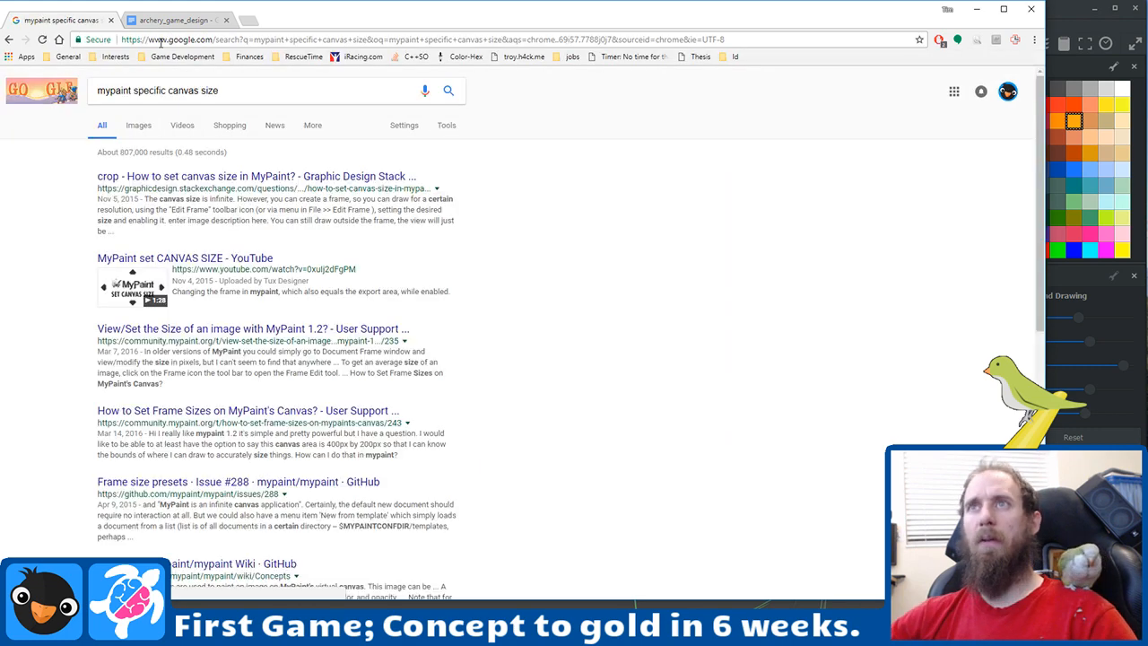
# Step: Read the Graphic Design Stack Exchange answer on setting MyPaint's canvas size, close the page and return to MyPaint
pyautogui.click(190, 179)
pyautogui.scroll(-4, 366, 363)
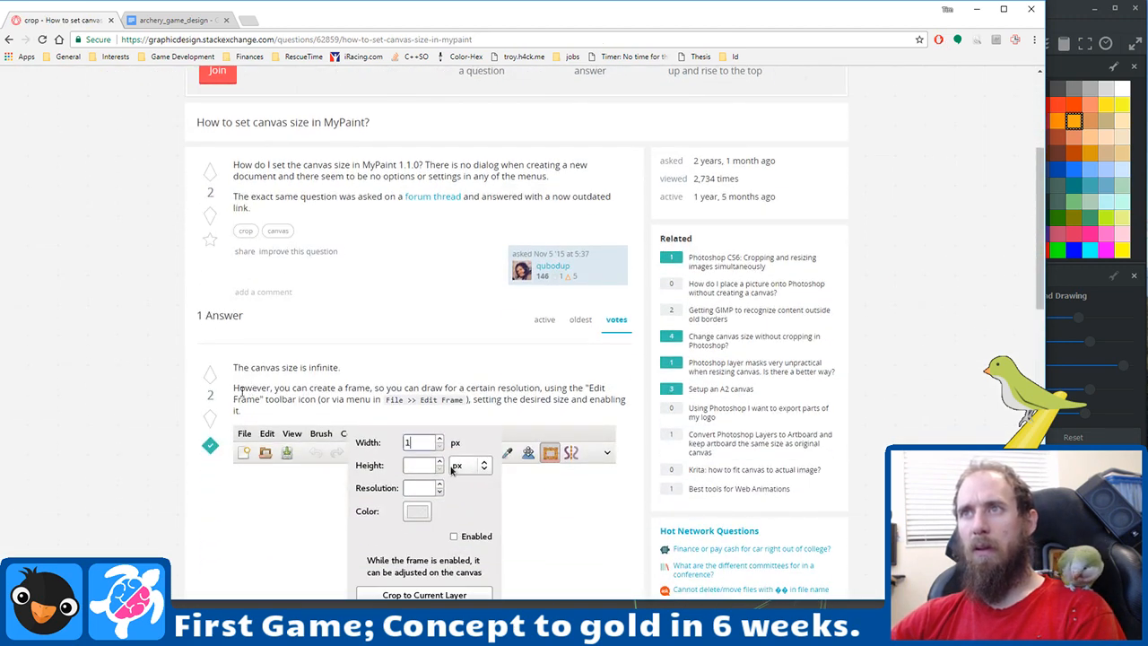
pyautogui.moveTo(241, 390); pyautogui.dragTo(381, 399)
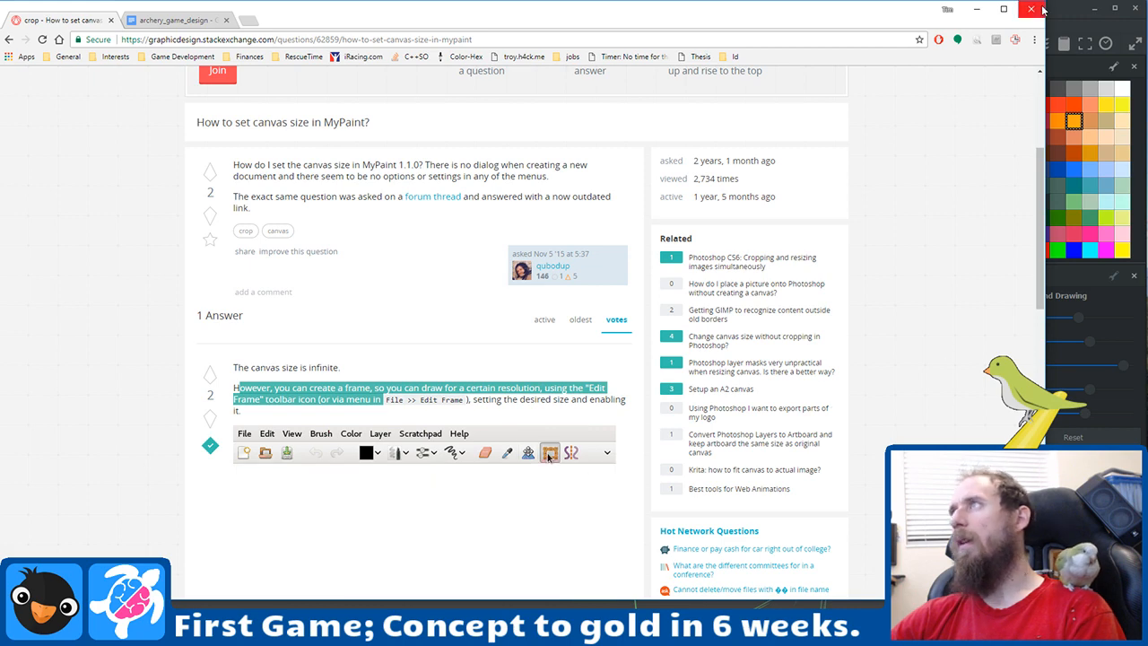
pyautogui.click(109, 21)
pyautogui.hotkey('alt', 'Tab')
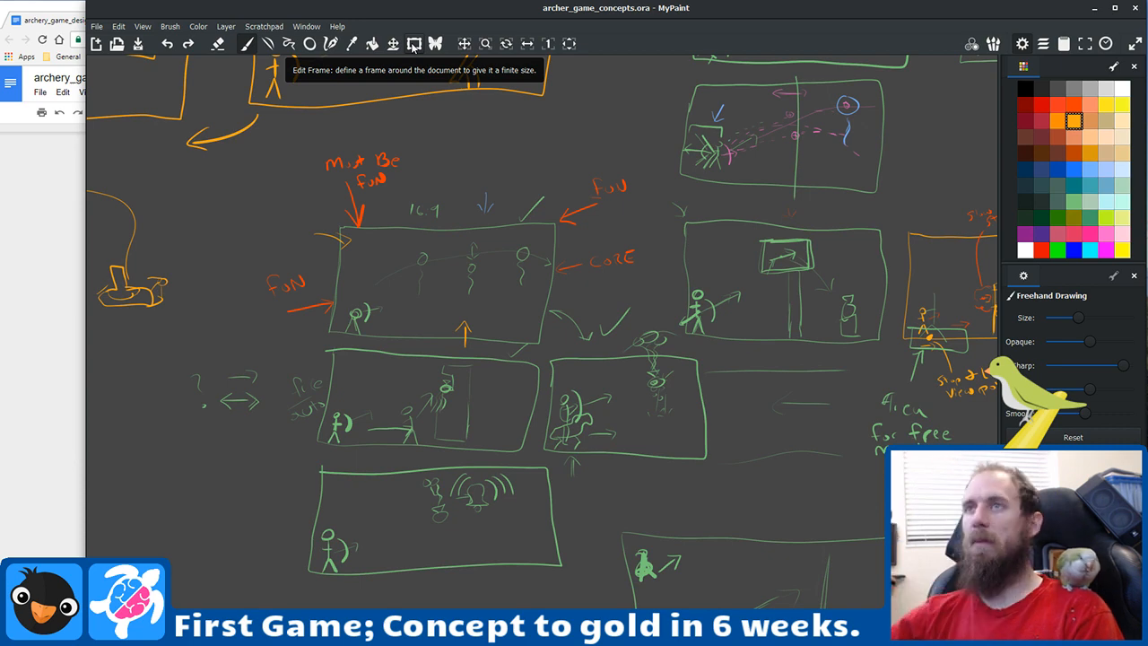
# Step: Enable a document frame with the Edit Frame tool over the empty canvas area below the 180hrs notes
pyautogui.click(464, 43)
pyautogui.moveTo(280, 351); pyautogui.dragTo(858, 222)
pyautogui.press('b')
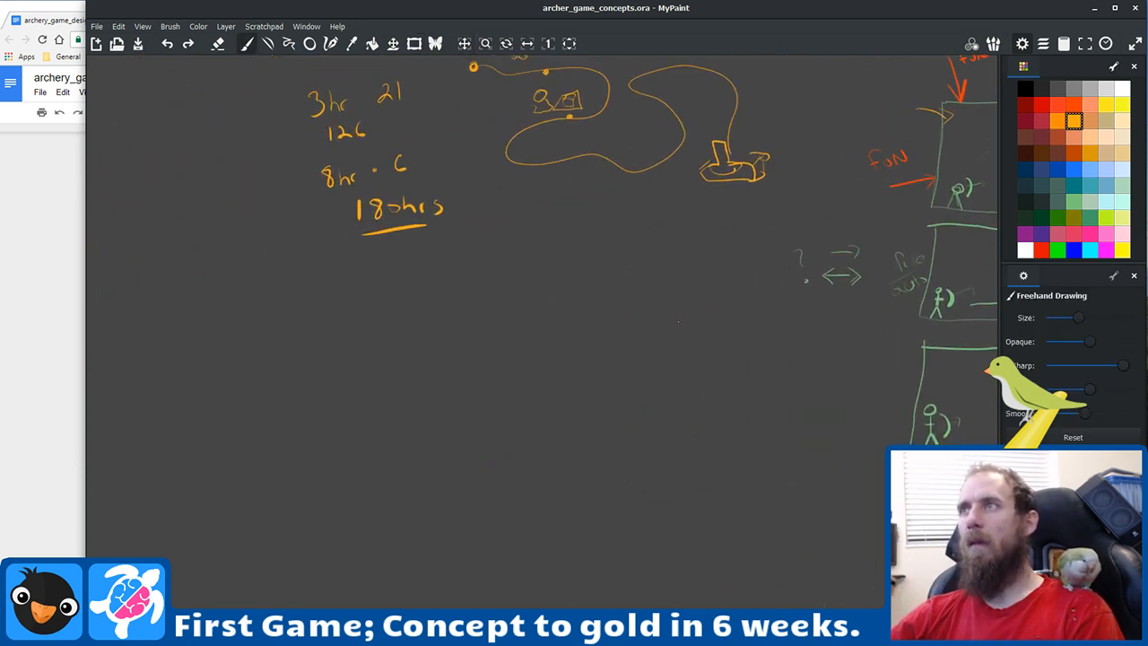
pyautogui.scroll(-3, 627, 182)
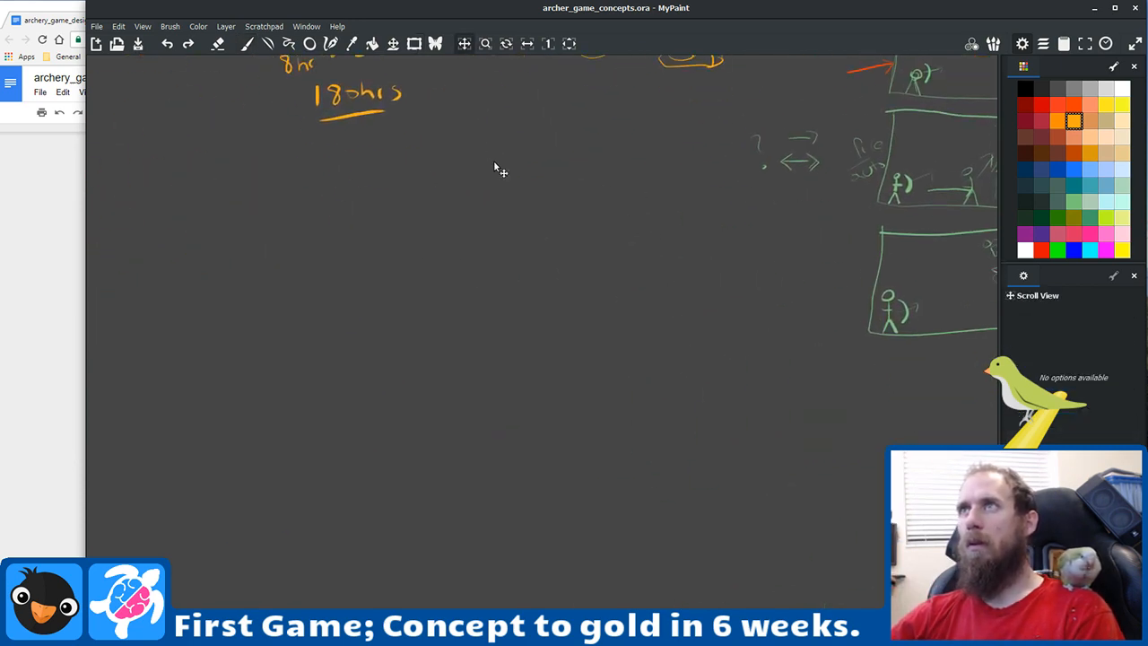
pyautogui.click(413, 43)
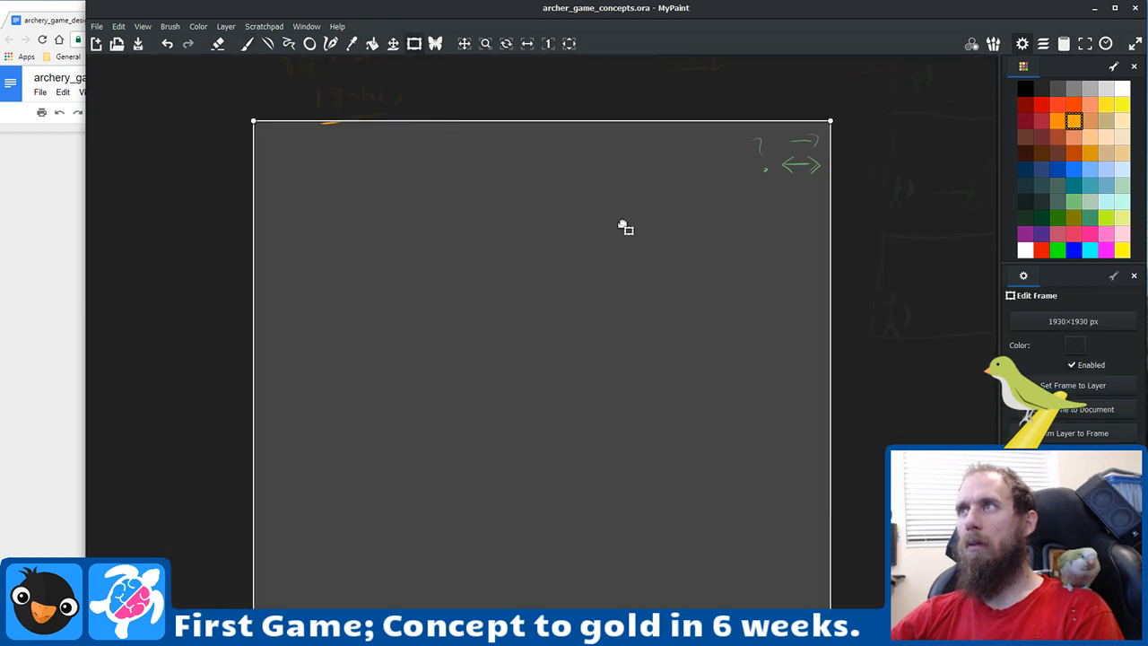
pyautogui.scroll(-2, 658, 248)
pyautogui.scroll(2, 658, 248)
pyautogui.scroll(-2, 657, 283)
pyautogui.moveTo(656, 283); pyautogui.dragTo(546, 389)
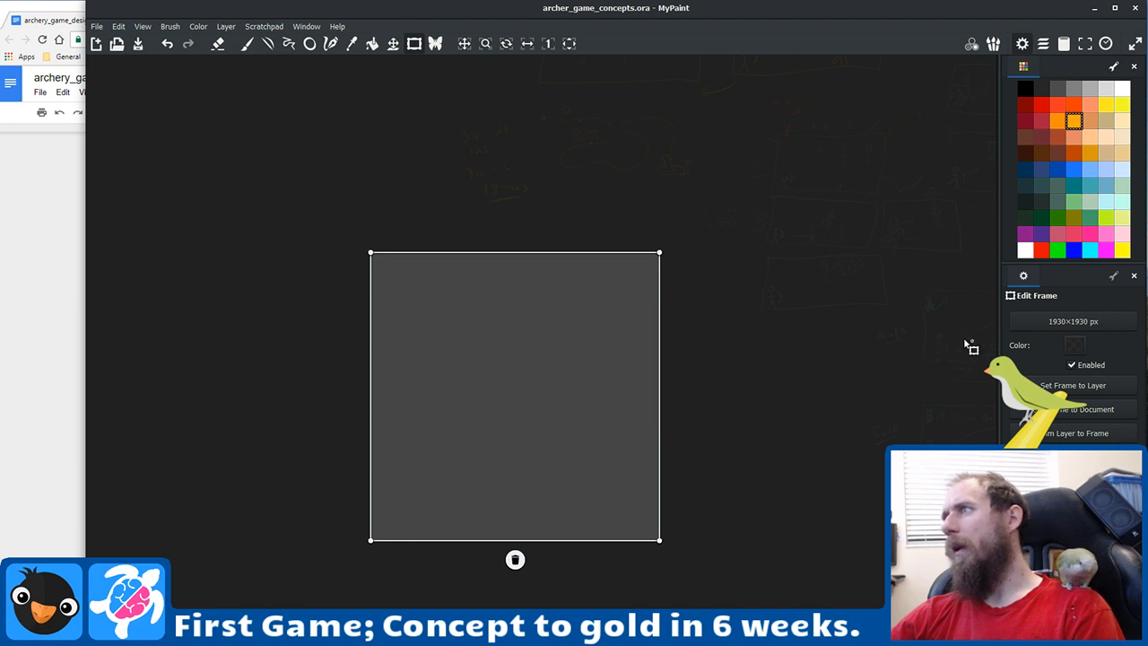
# Step: Set the frame dimensions to 1920 px wide by 1080 px high
pyautogui.click(1101, 323)
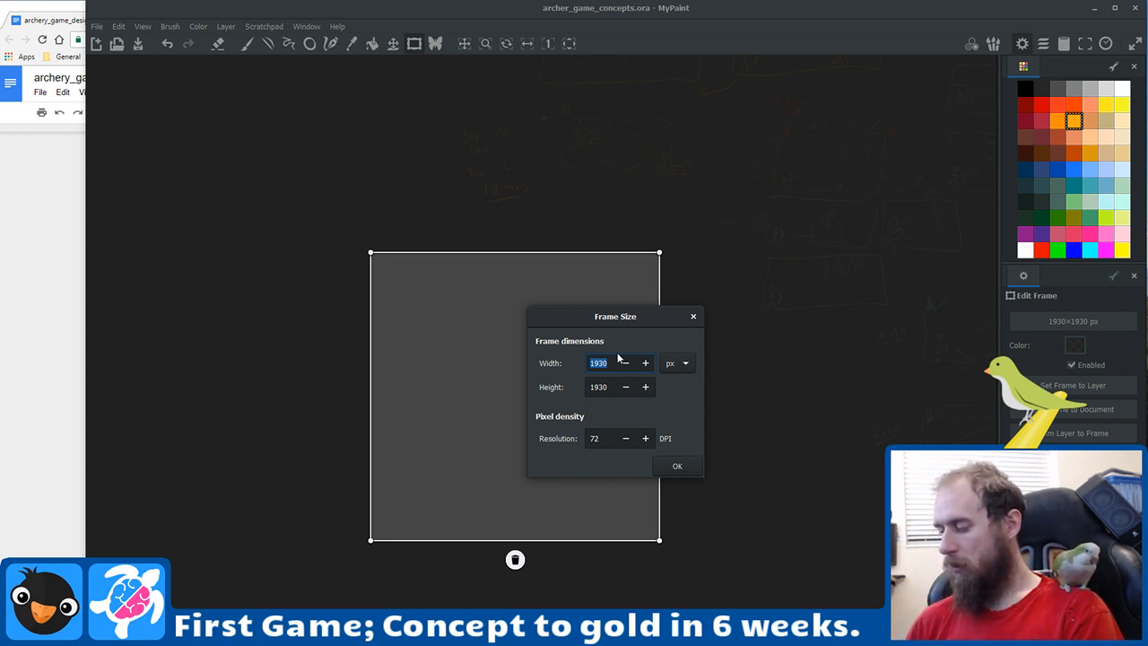
pyautogui.write('1280')
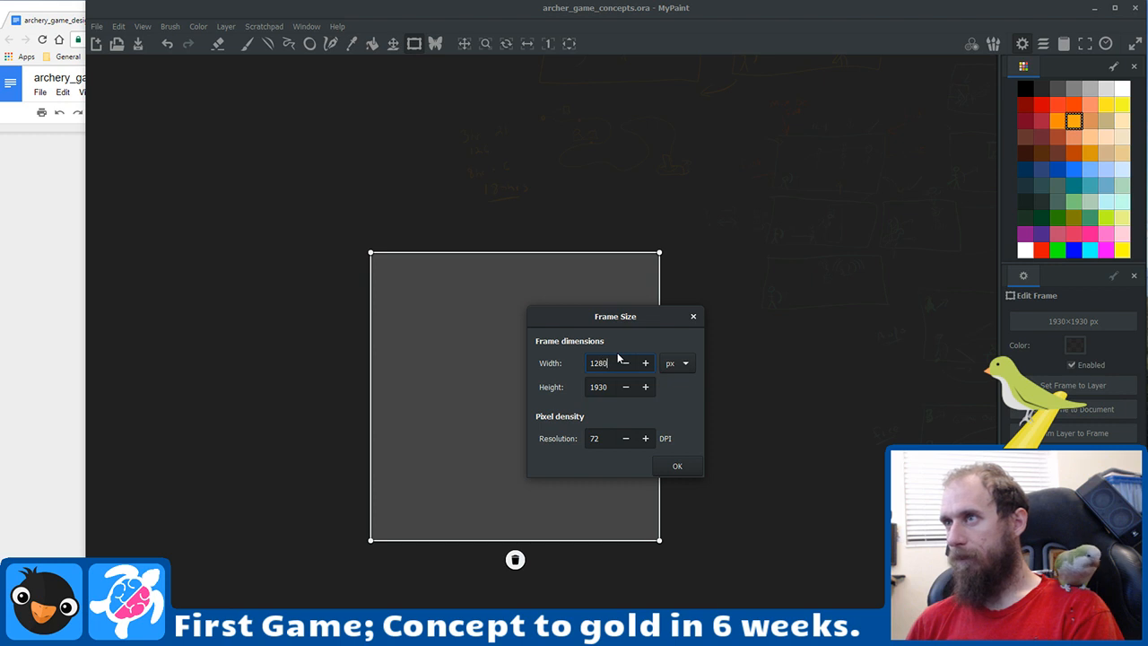
pyautogui.hotkey('ctrl', 'a')
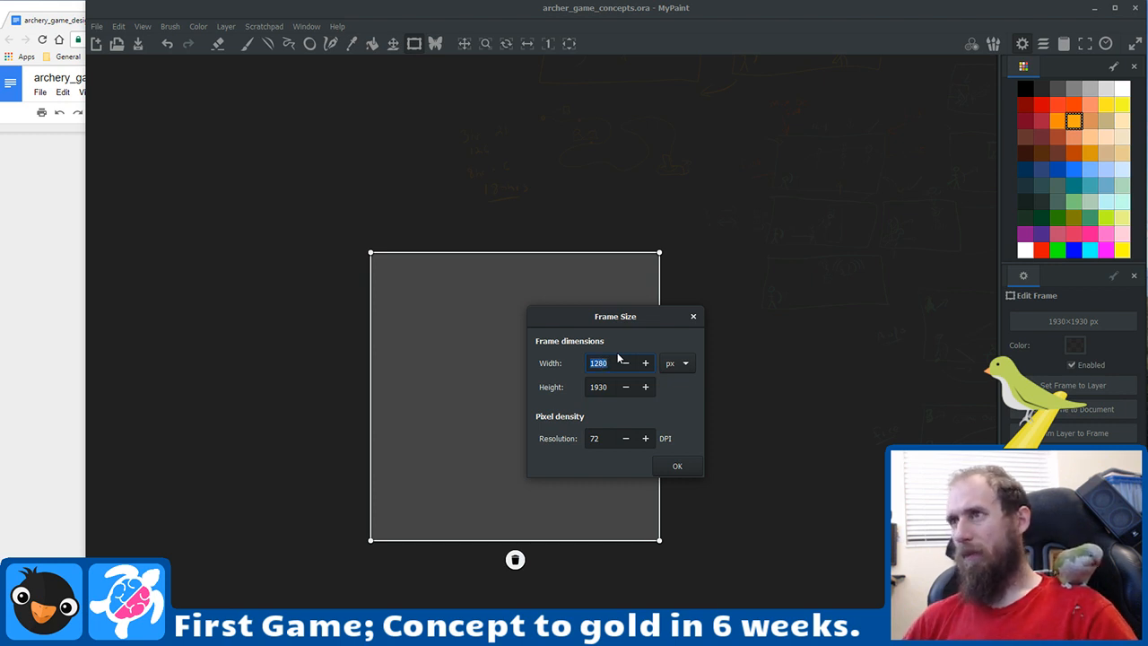
pyautogui.write('1920')
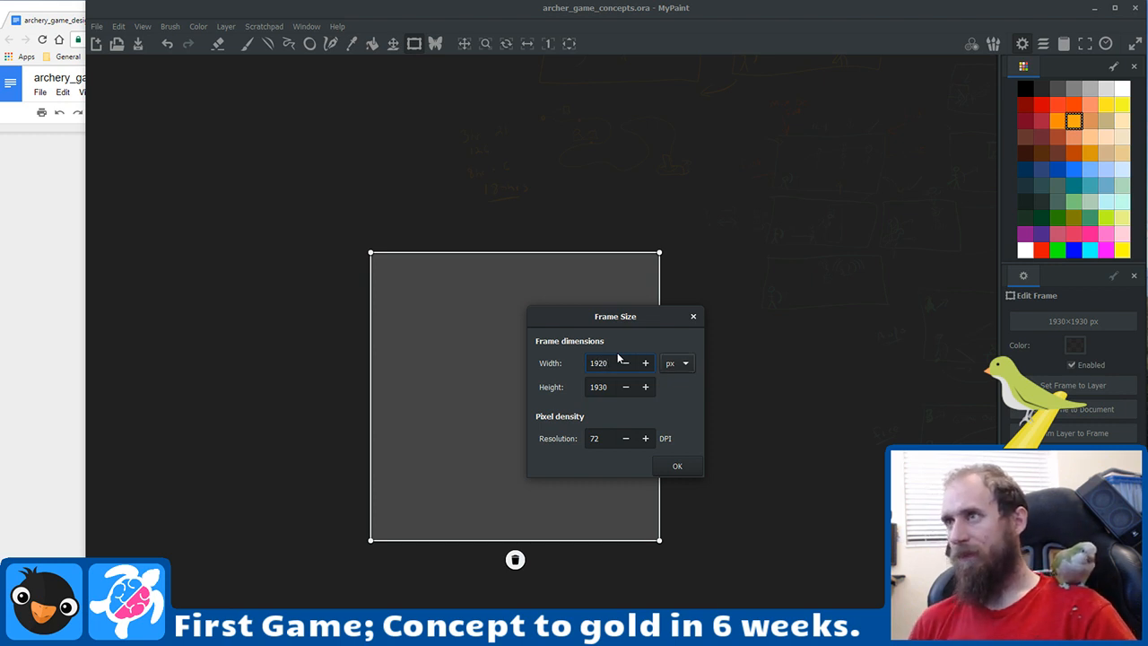
pyautogui.press('Tab')
pyautogui.write('1080')
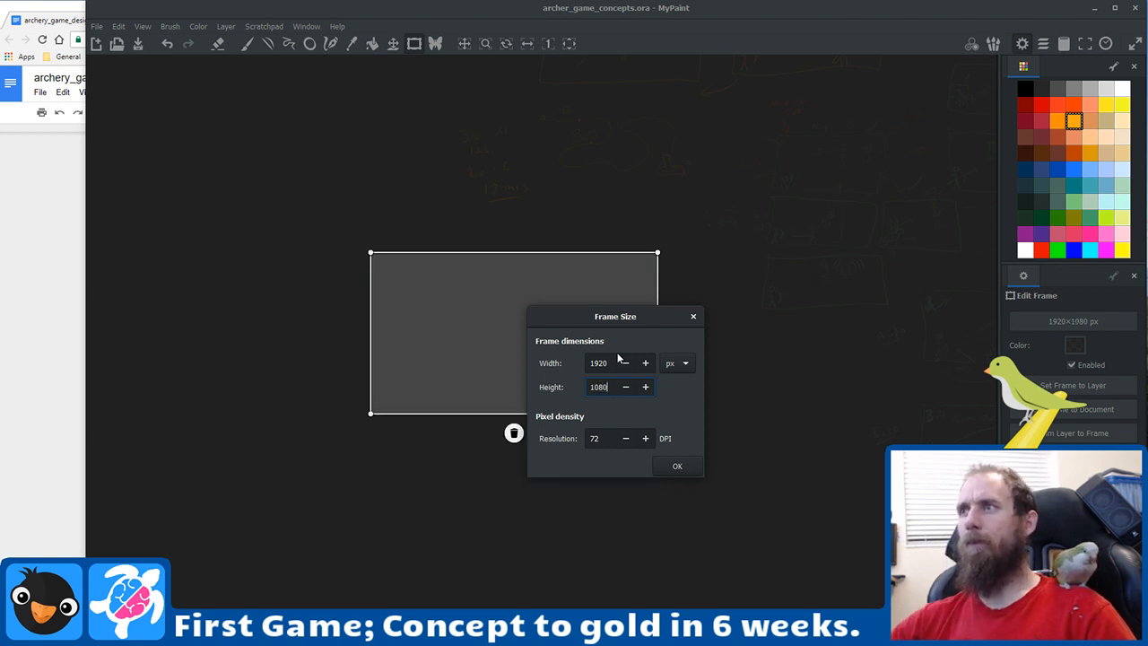
pyautogui.click(677, 465)
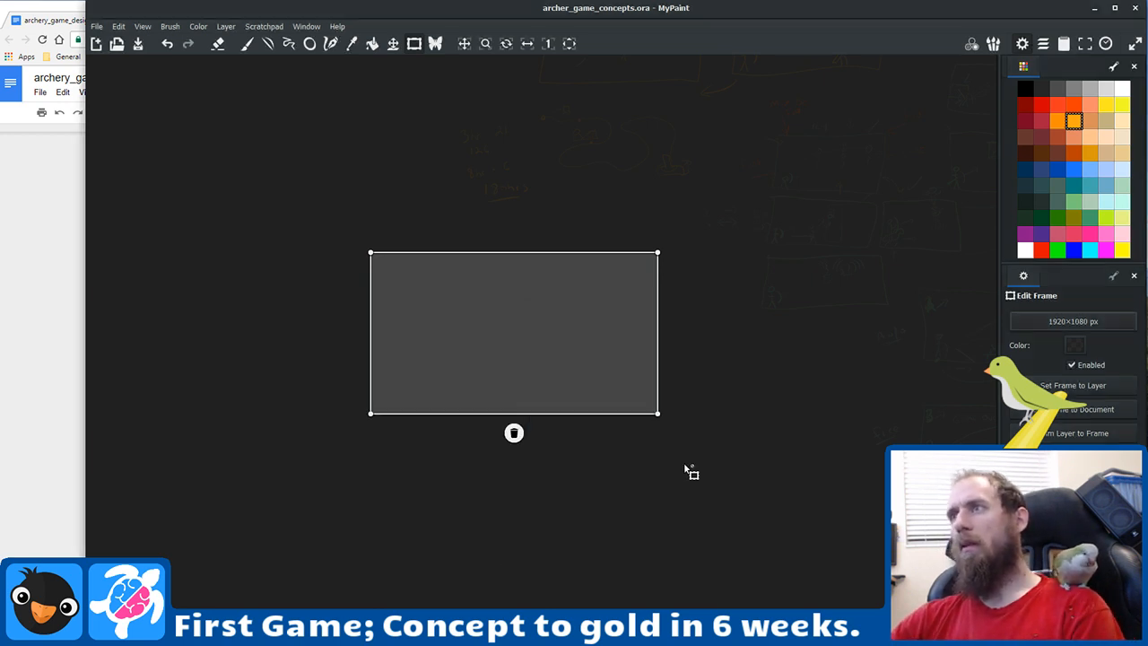
# Step: Try fitting the frame to the whole document, and undo the frame changes
pyautogui.scroll(3, 556, 351)
pyautogui.scroll(-1, 584, 338)
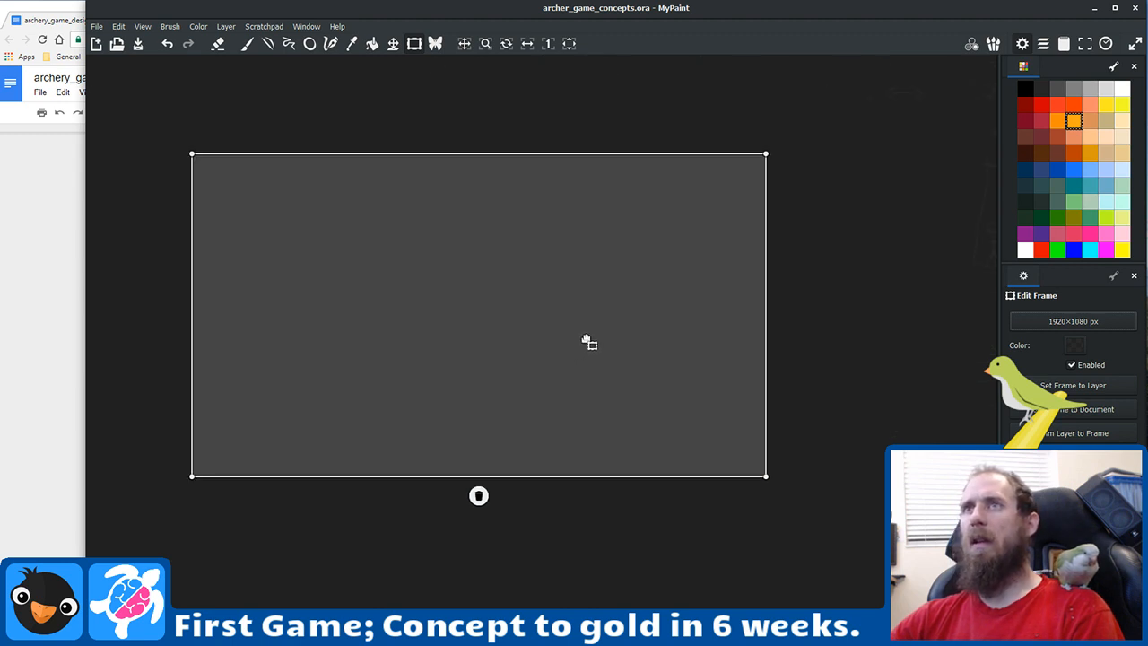
pyautogui.scroll(1, 563, 349)
pyautogui.scroll(-1, 562, 349)
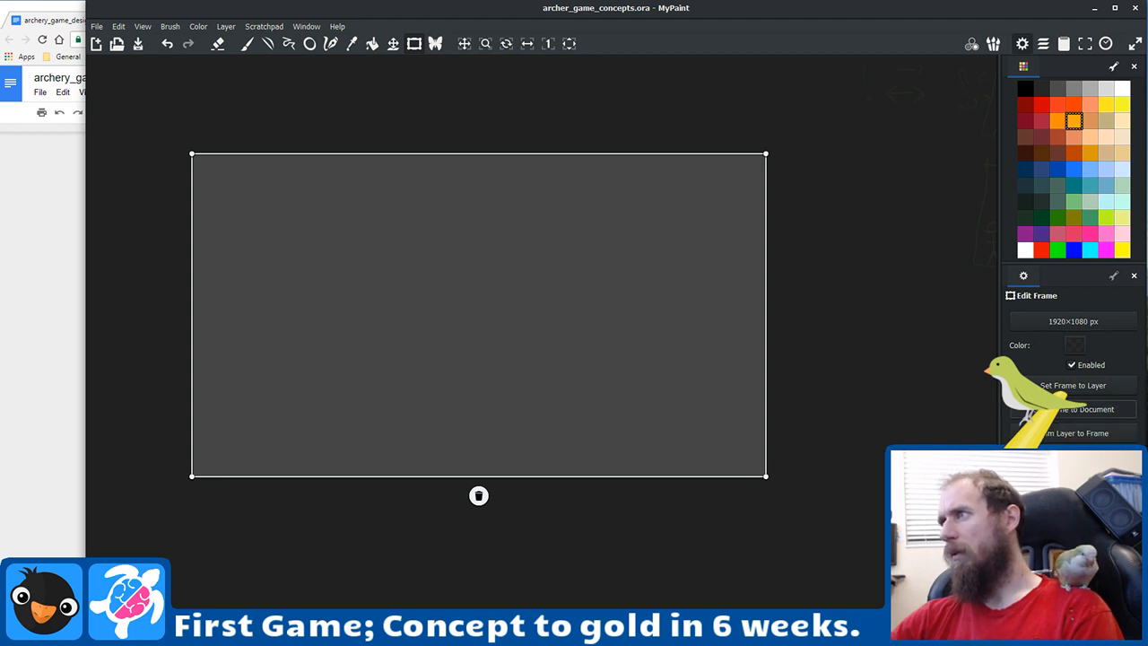
pyautogui.click(1027, 409)
pyautogui.scroll(-4, 692, 386)
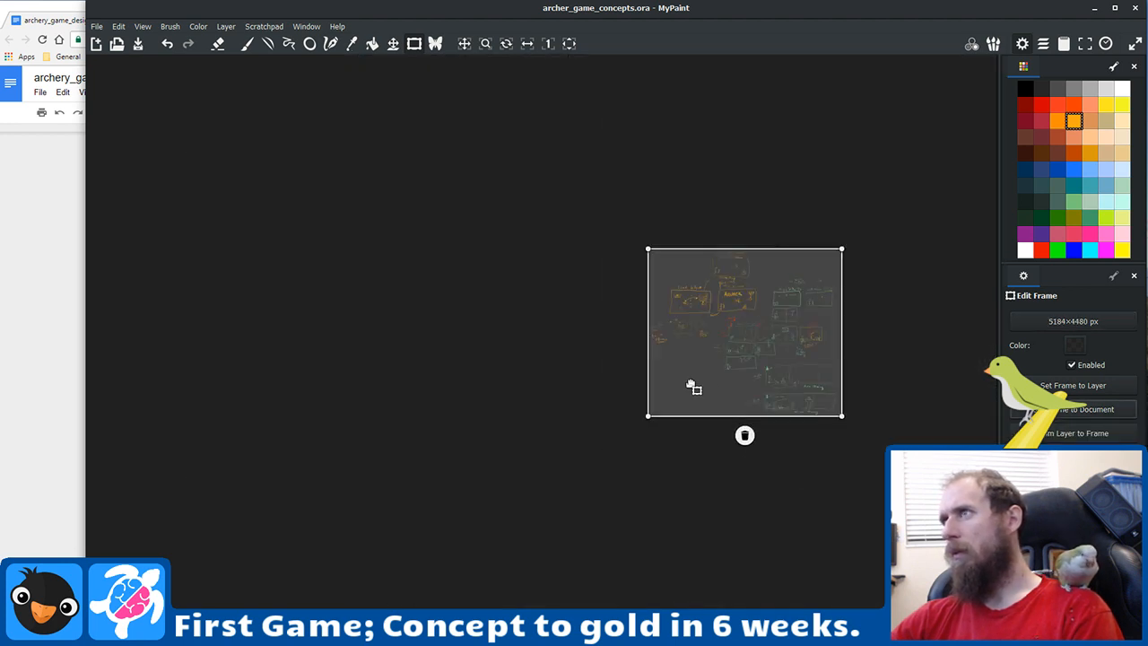
pyautogui.scroll(4, 692, 385)
pyautogui.hotkey('ctrl', 'z')
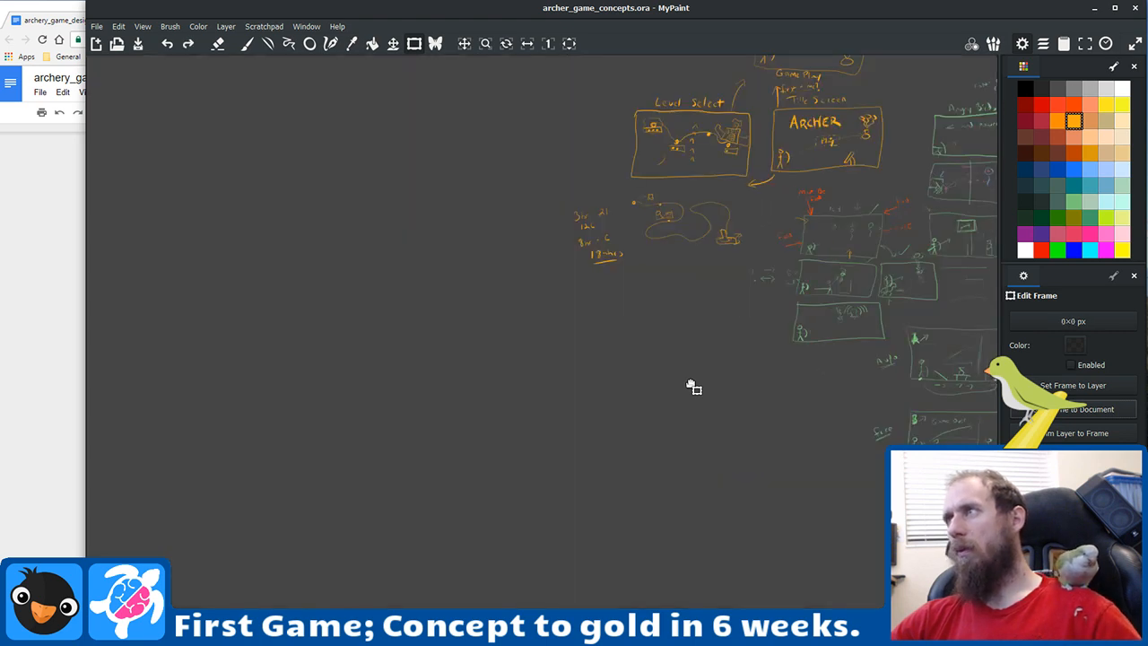
# Step: Show the layers and enable a new document frame over the concept sketches
pyautogui.scroll(-5, 692, 385)
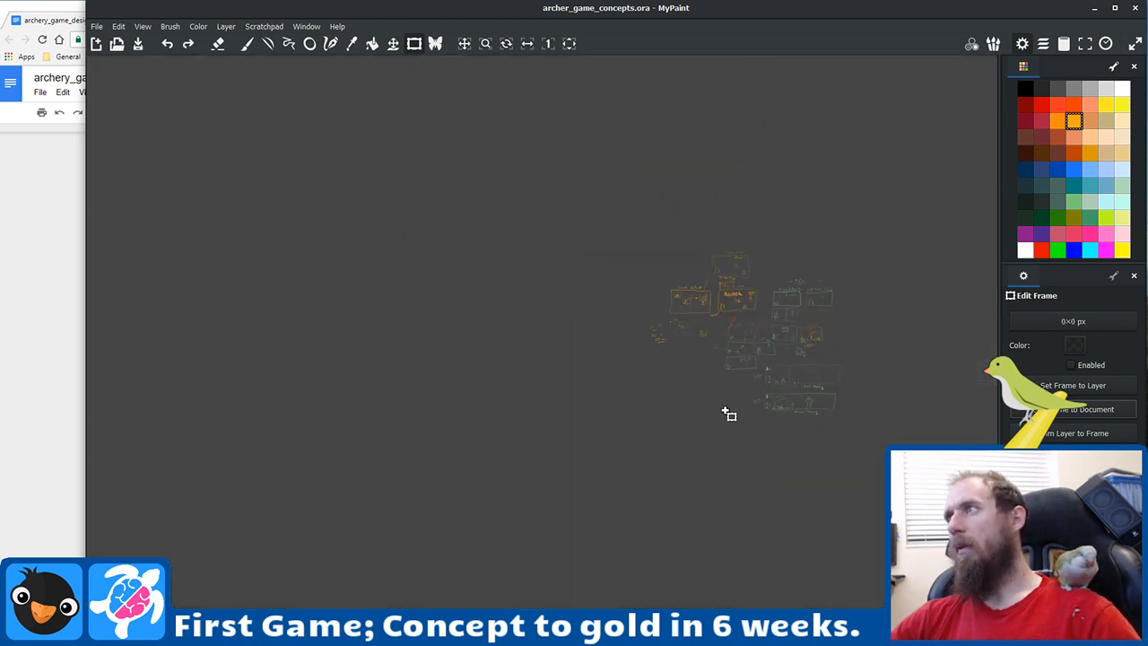
pyautogui.scroll(3, 945, 400)
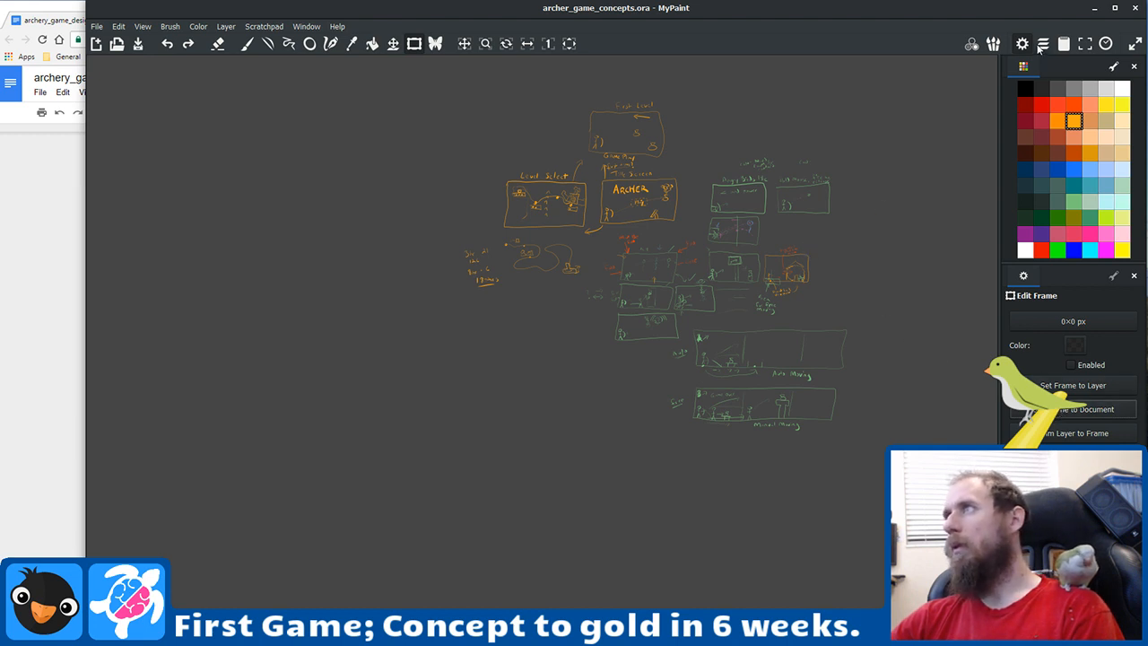
pyautogui.click(1040, 46)
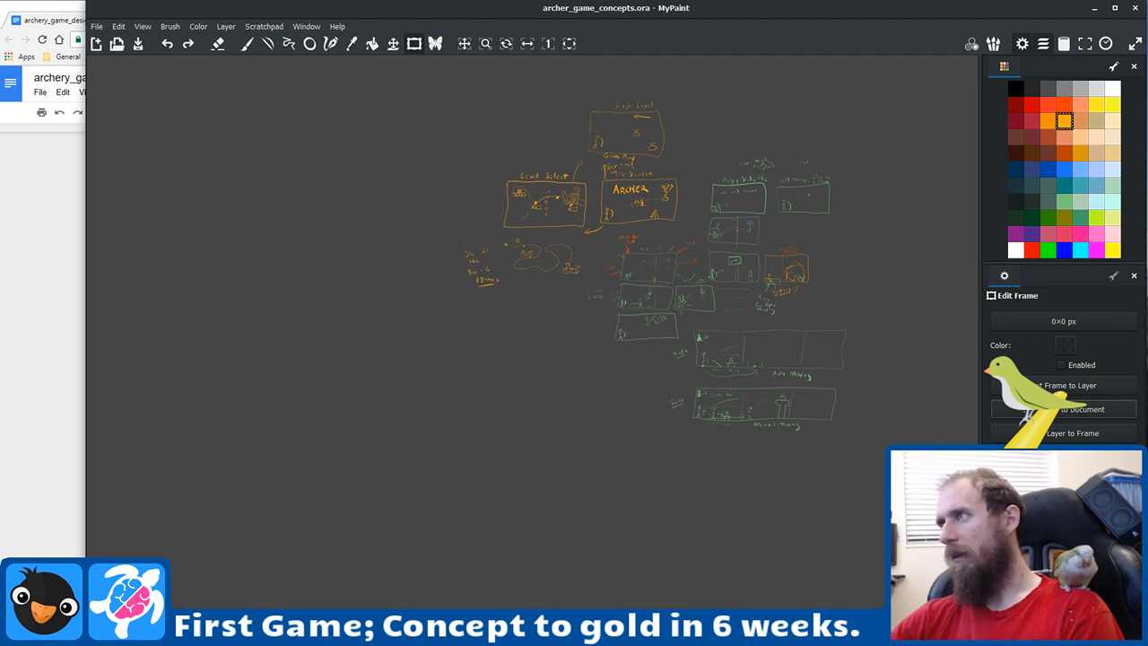
pyautogui.click(594, 522)
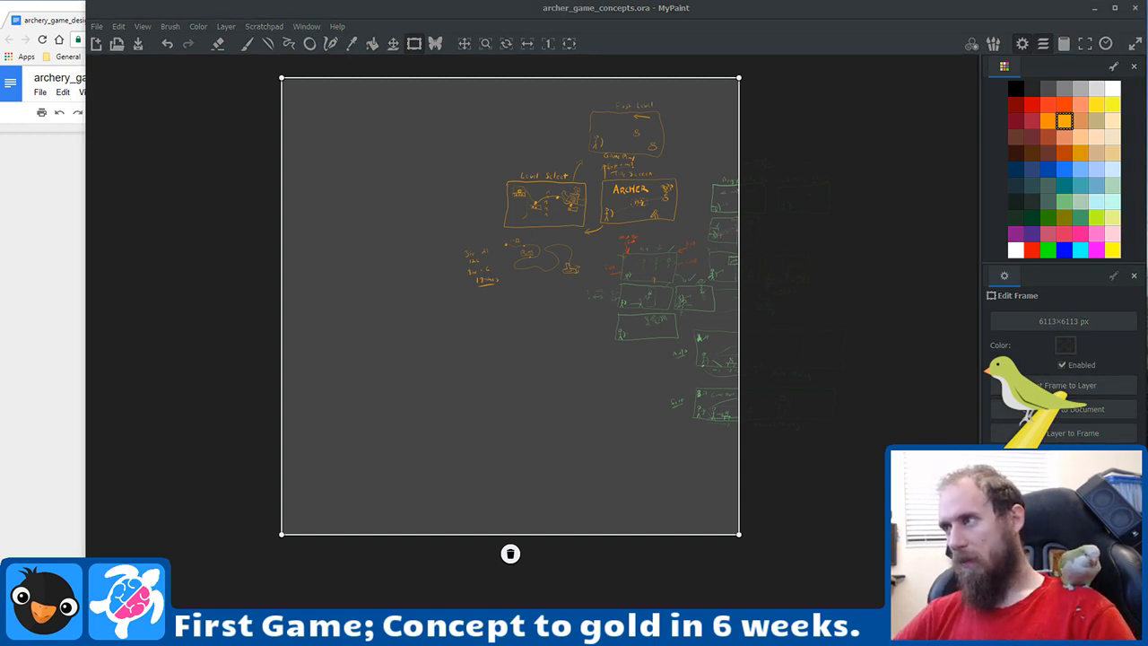
pyautogui.hotkey('alt', 'Tab')
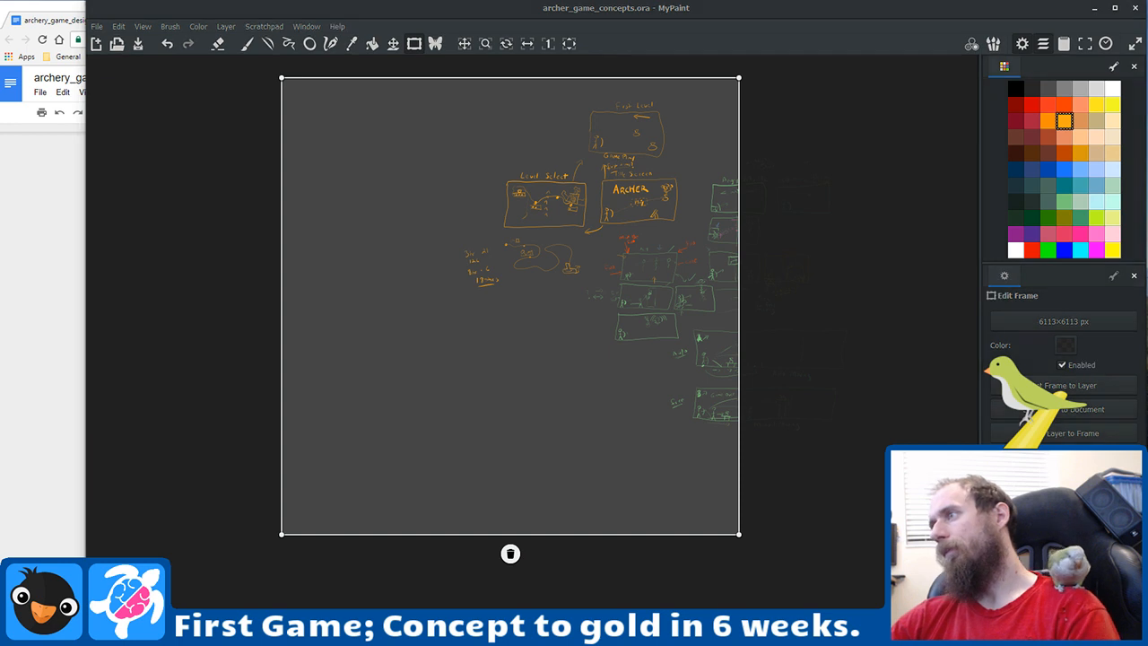
pyautogui.hotkey('alt', 'Tab')
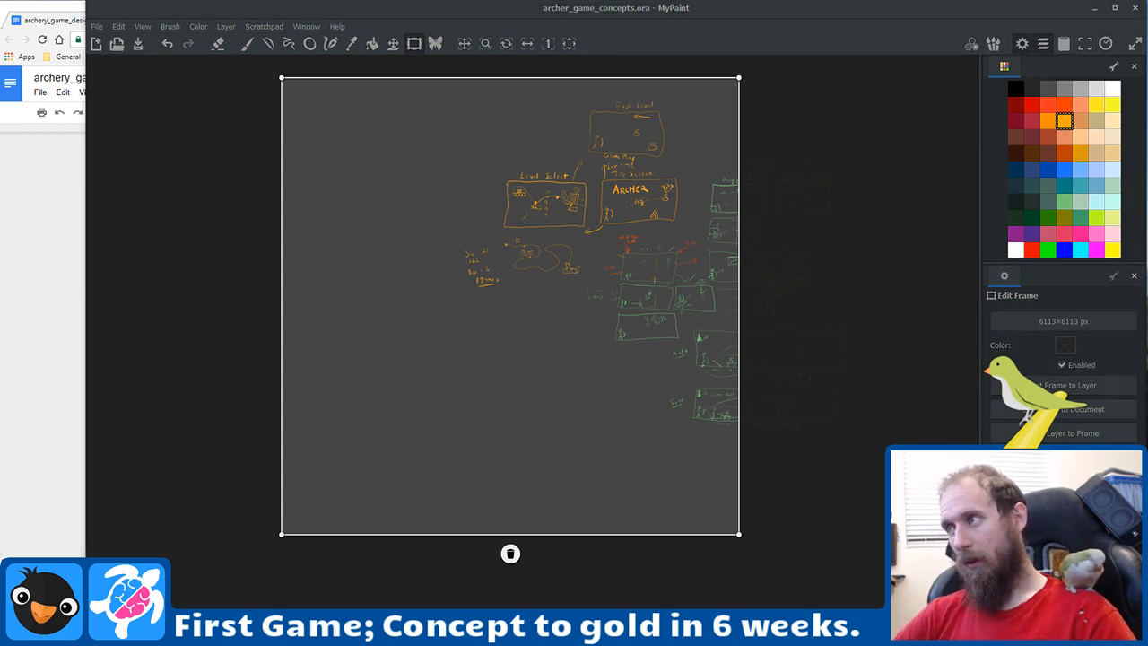
pyautogui.hotkey('alt', 'Tab')
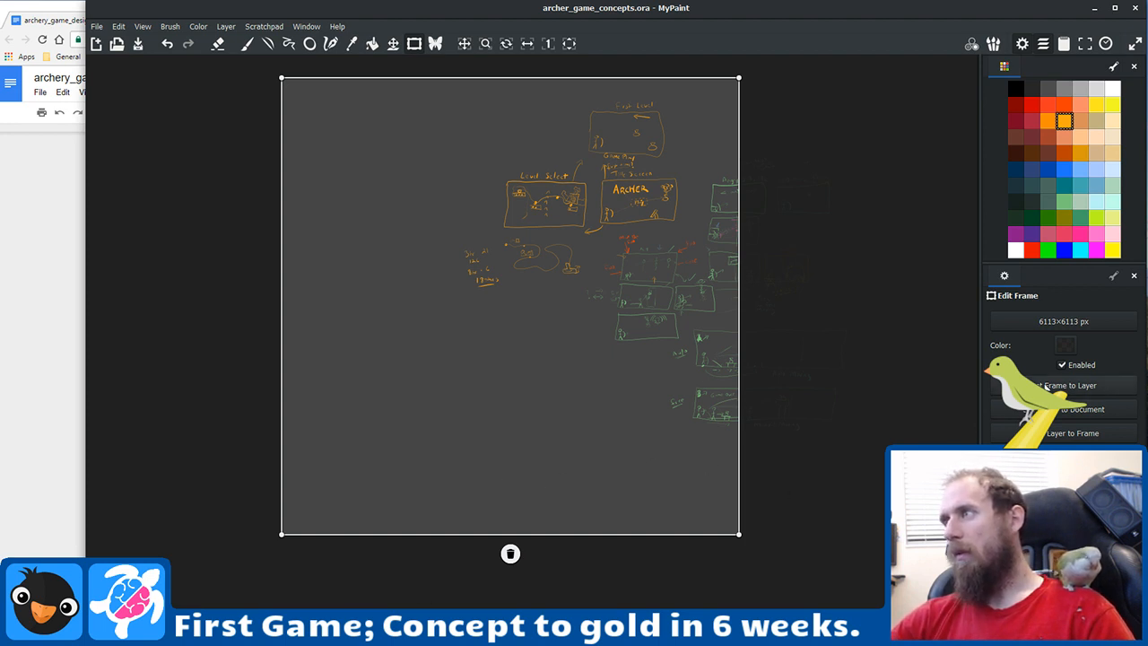
# Step: Set the new frame's dimensions to 1920 px wide by 1080 px high
pyautogui.click(1041, 322)
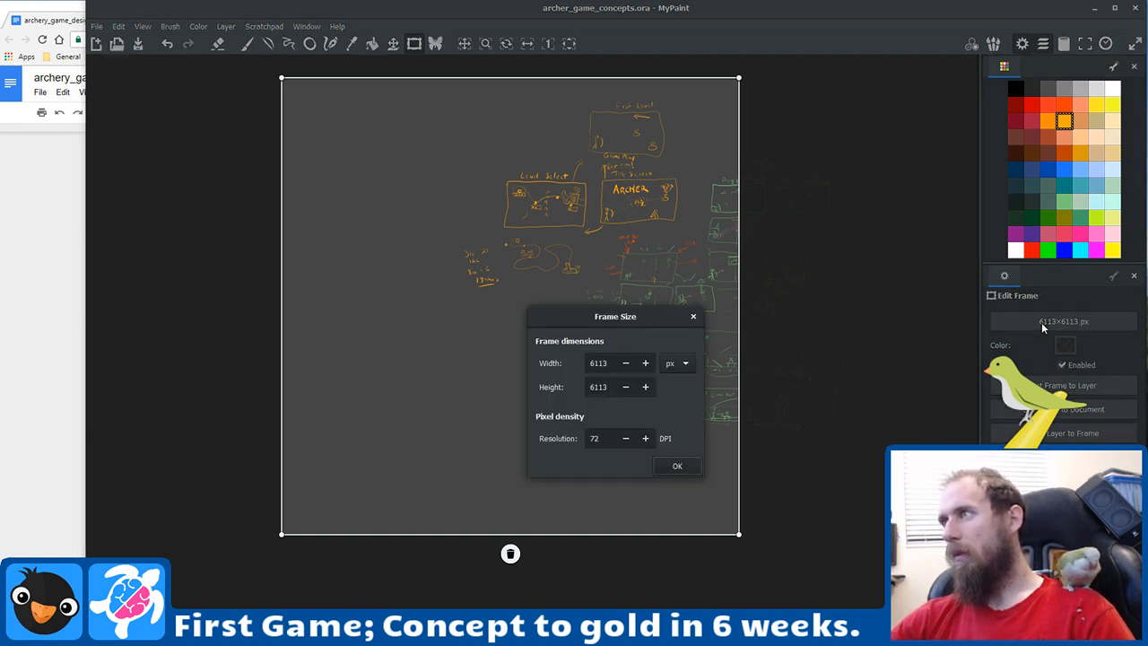
pyautogui.click(603, 362)
pyautogui.doubleClick(598, 362)
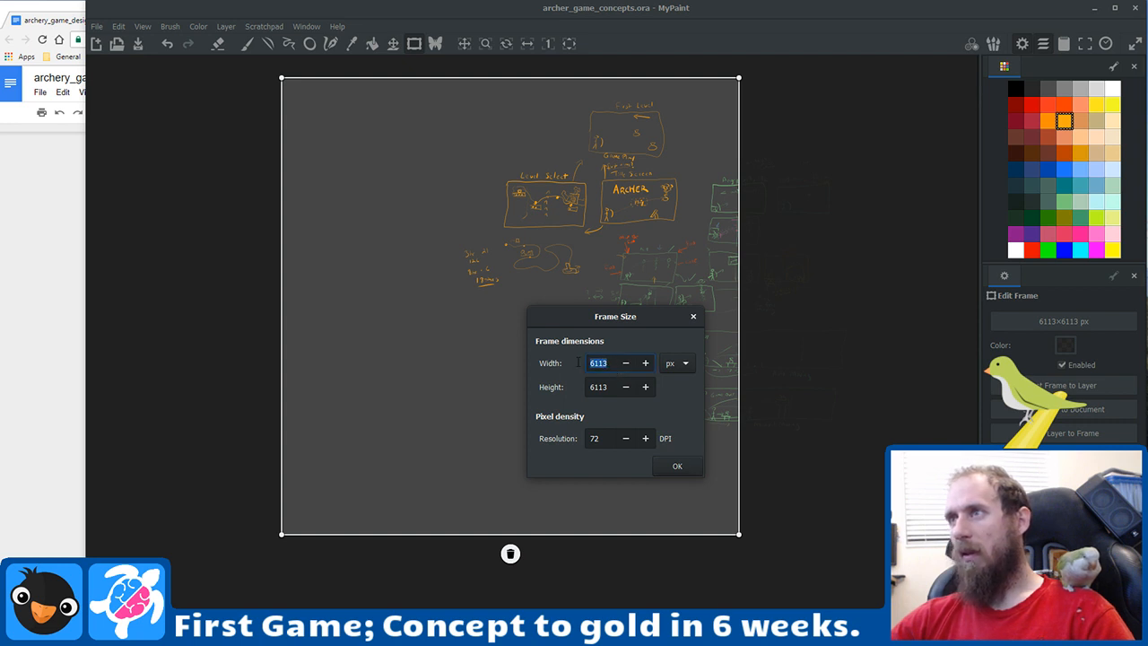
pyautogui.write('1920')
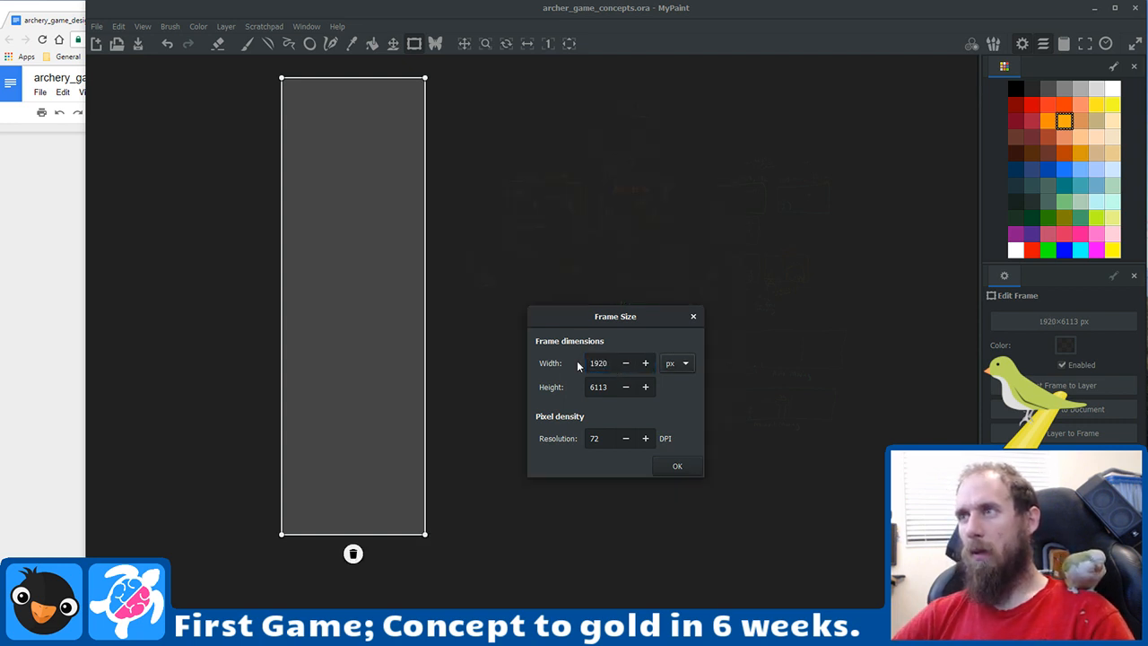
pyautogui.press('Tab')
pyautogui.write('10')
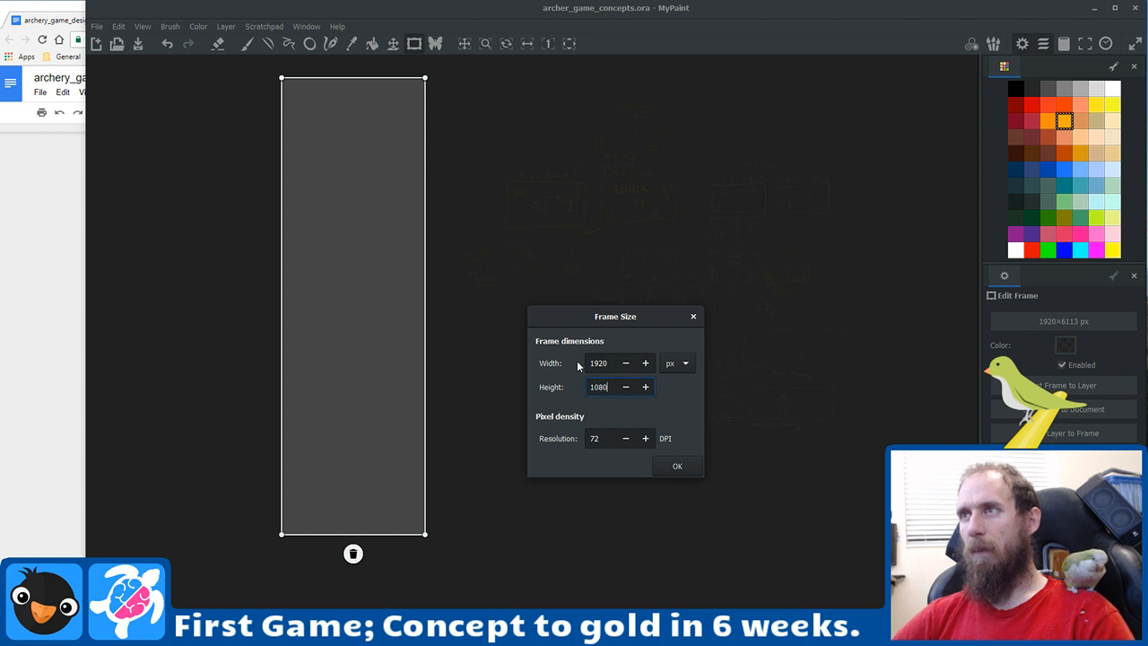
pyautogui.write('80')
# Step: Move the frame onto the empty canvas area below the concept sketches and close the frame size settings
pyautogui.click(384, 117)
pyautogui.moveTo(384, 117); pyautogui.dragTo(514, 420)
pyautogui.click(673, 467)
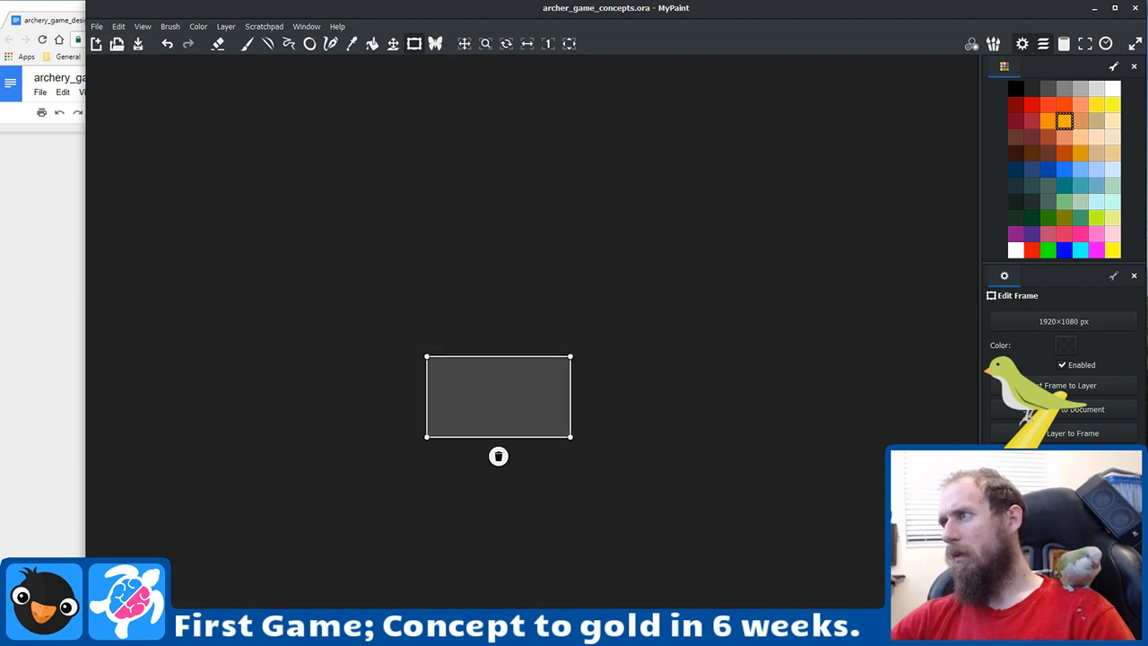
pyautogui.scroll(4, 427, 443)
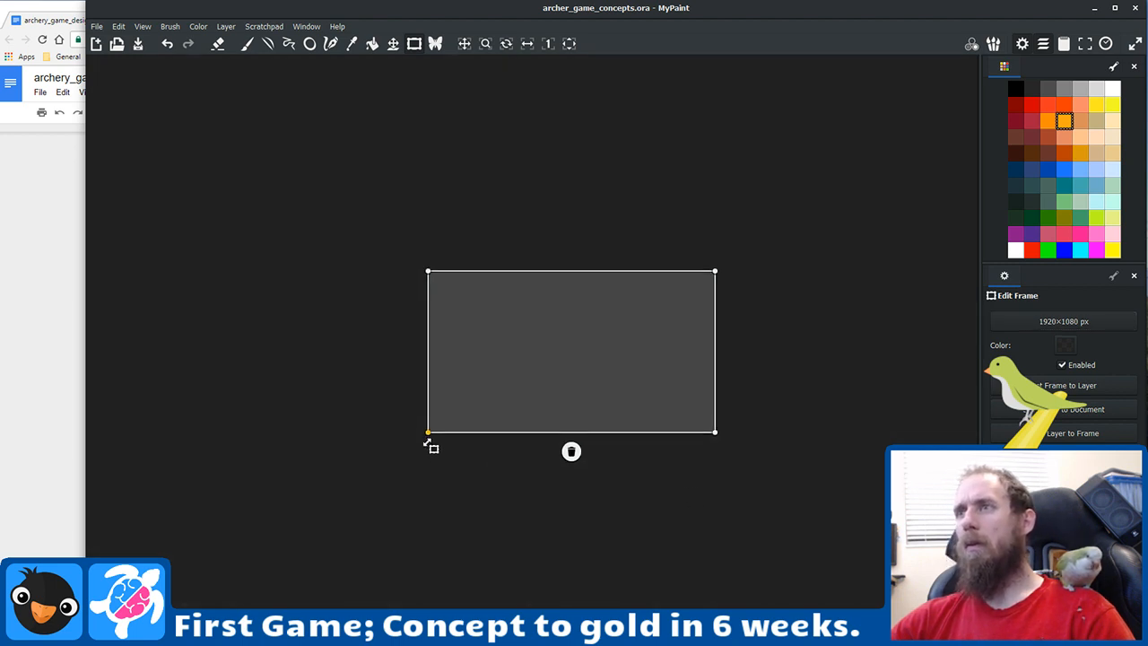
pyautogui.scroll(-2, 544, 449)
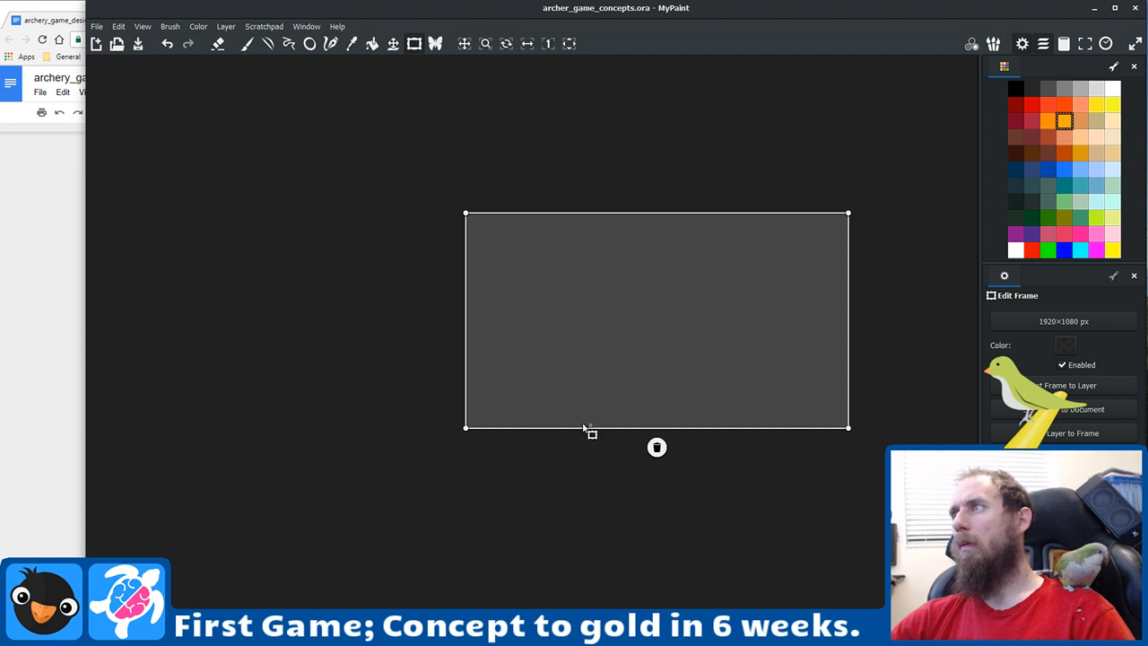
# Step: Hide the tool options and layers, add a vertical symmetry axis across the frame, and return to the Edit Frame tool
pyautogui.click(1134, 276)
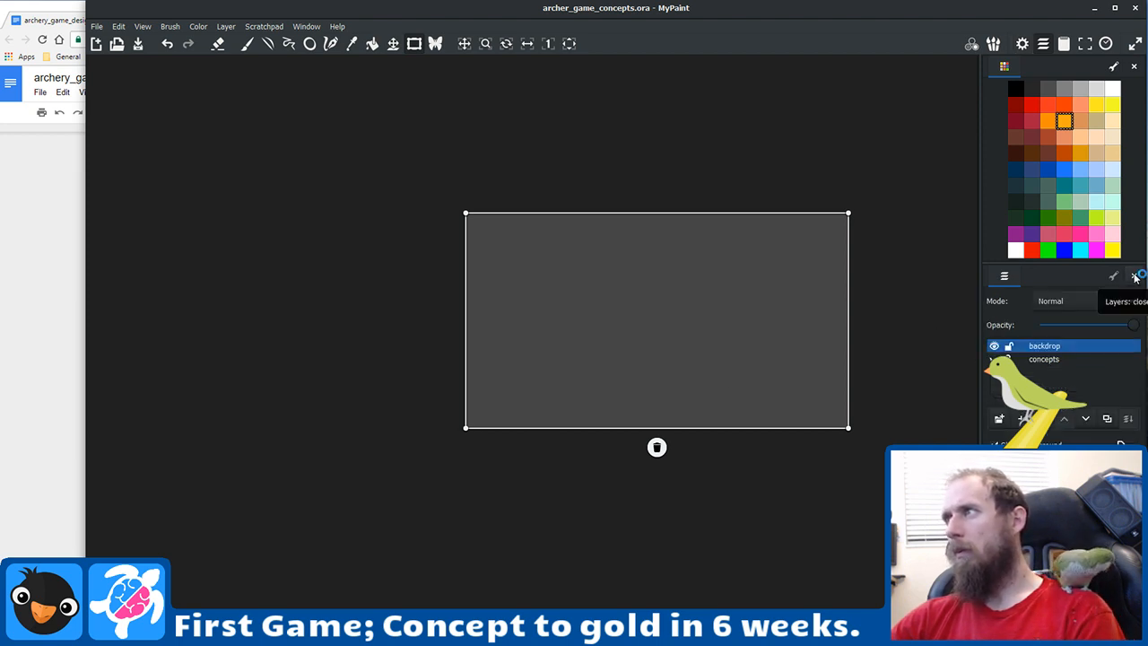
pyautogui.click(1134, 276)
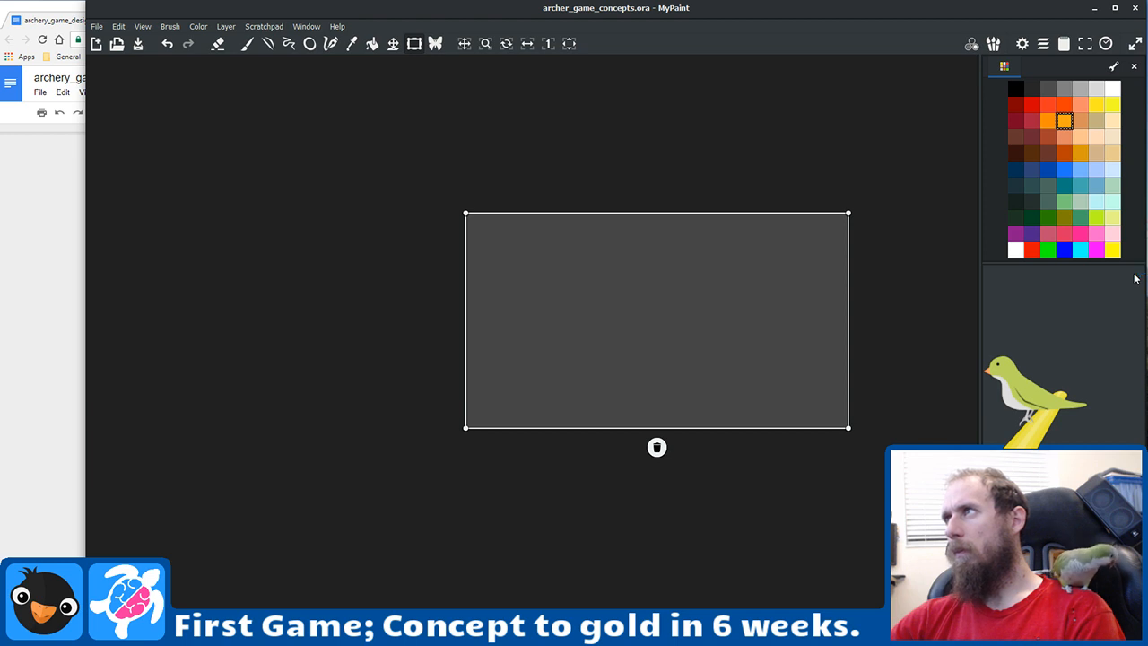
pyautogui.click(435, 43)
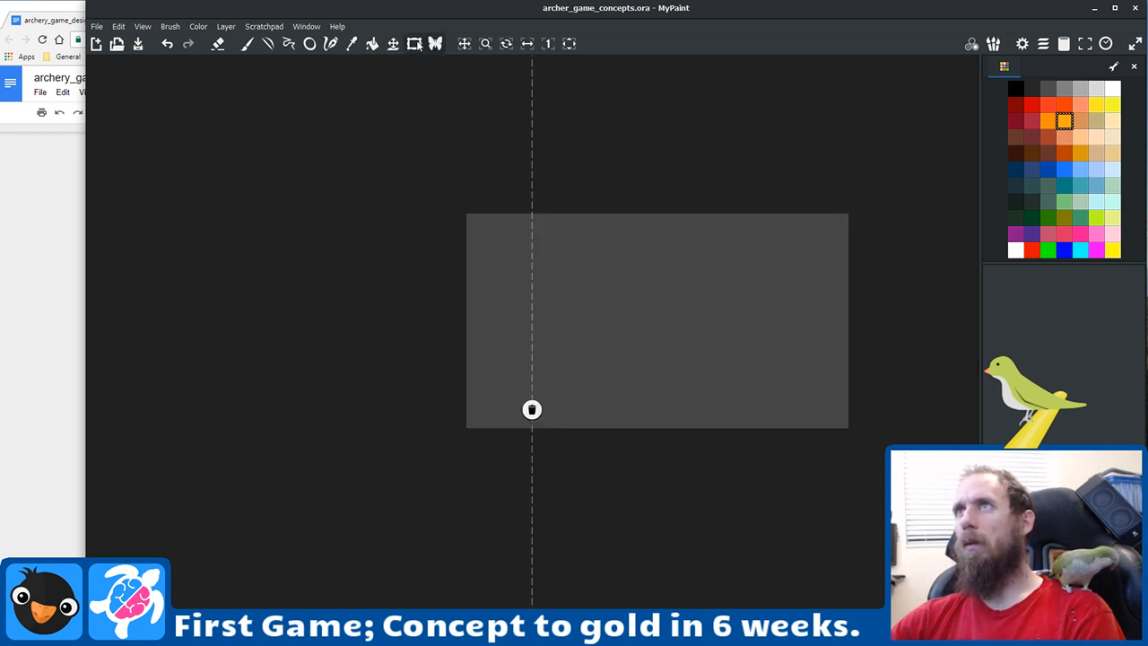
pyautogui.click(415, 43)
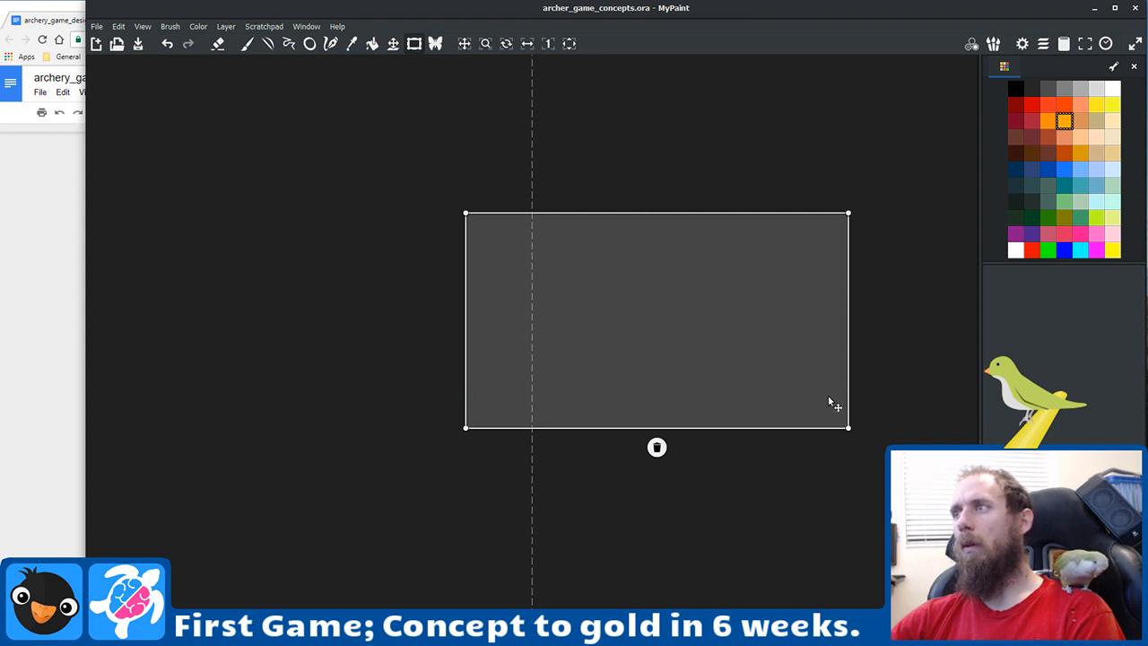
# Step: Show the layers again and correct the frame's height to 1080 px after nudging its upper edge
pyautogui.click(1063, 45)
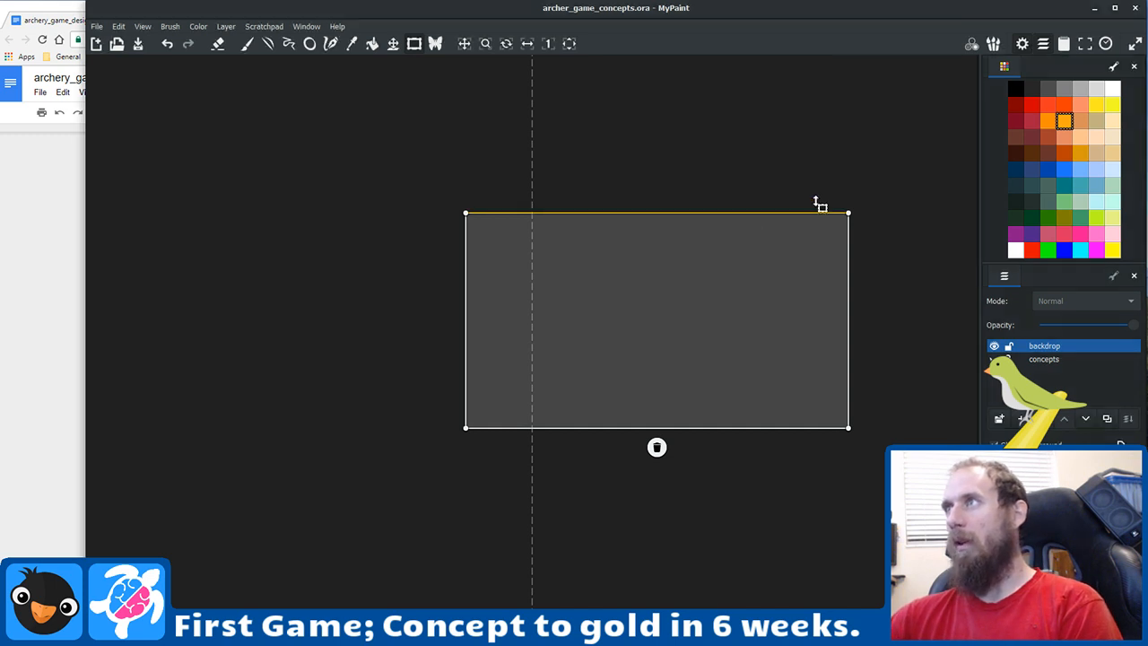
pyautogui.moveTo(816, 212)
pyautogui.mouseDown()
pyautogui.moveTo(816, 197)
pyautogui.moveTo(816, 228)
pyautogui.moveTo(817, 215)
pyautogui.mouseUp()
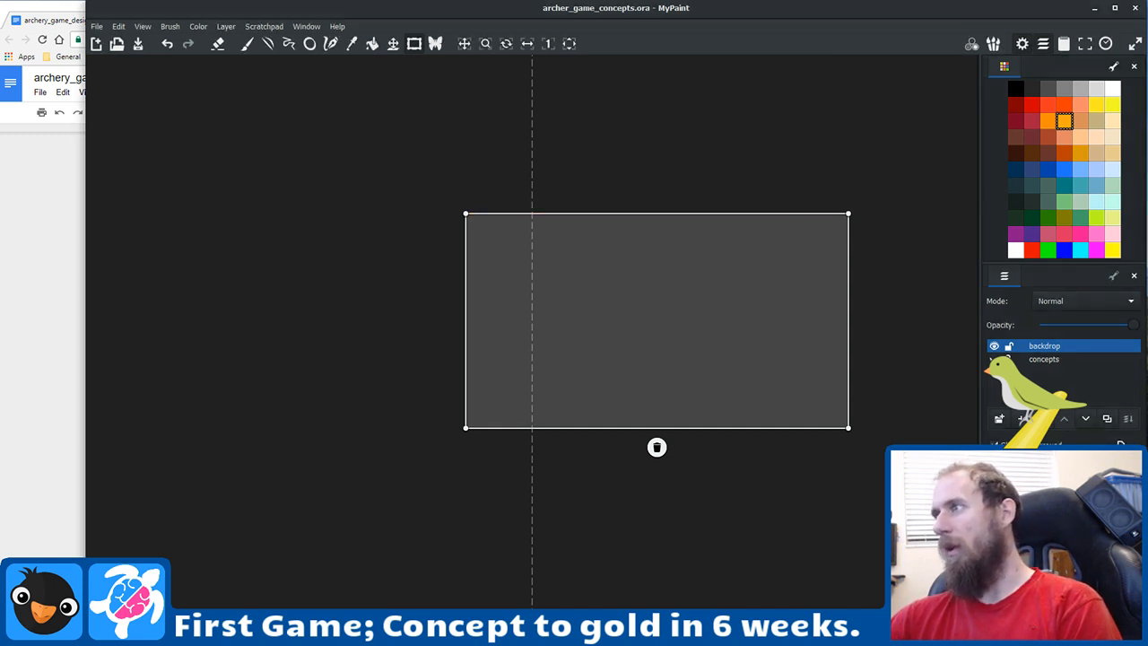
pyautogui.click(615, 390)
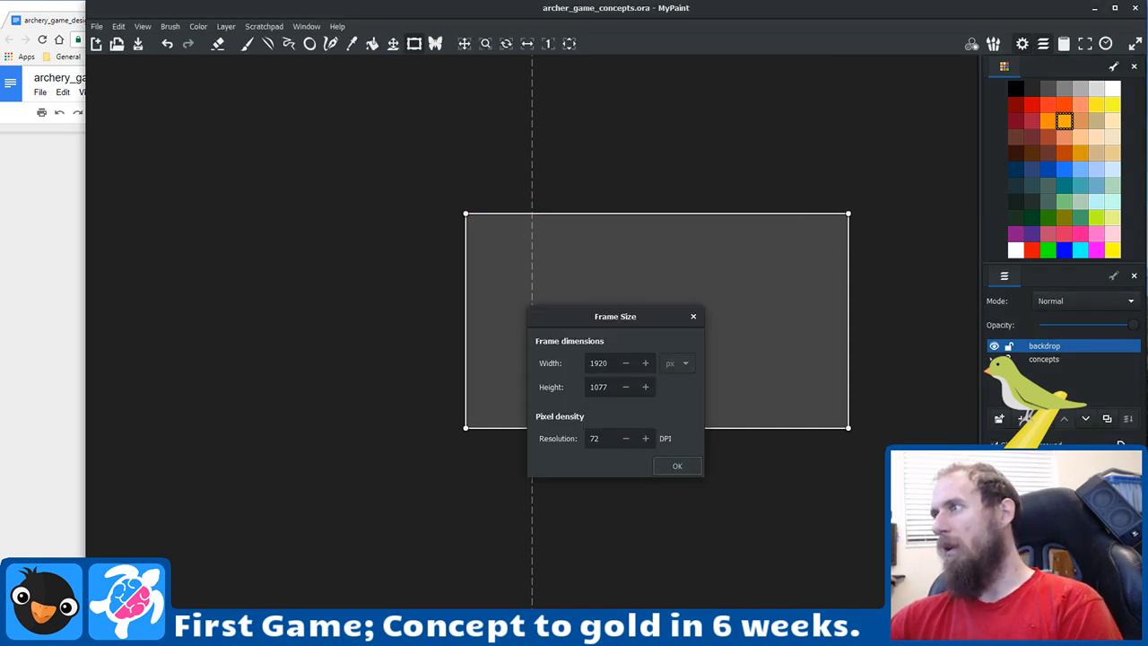
pyautogui.click(605, 387)
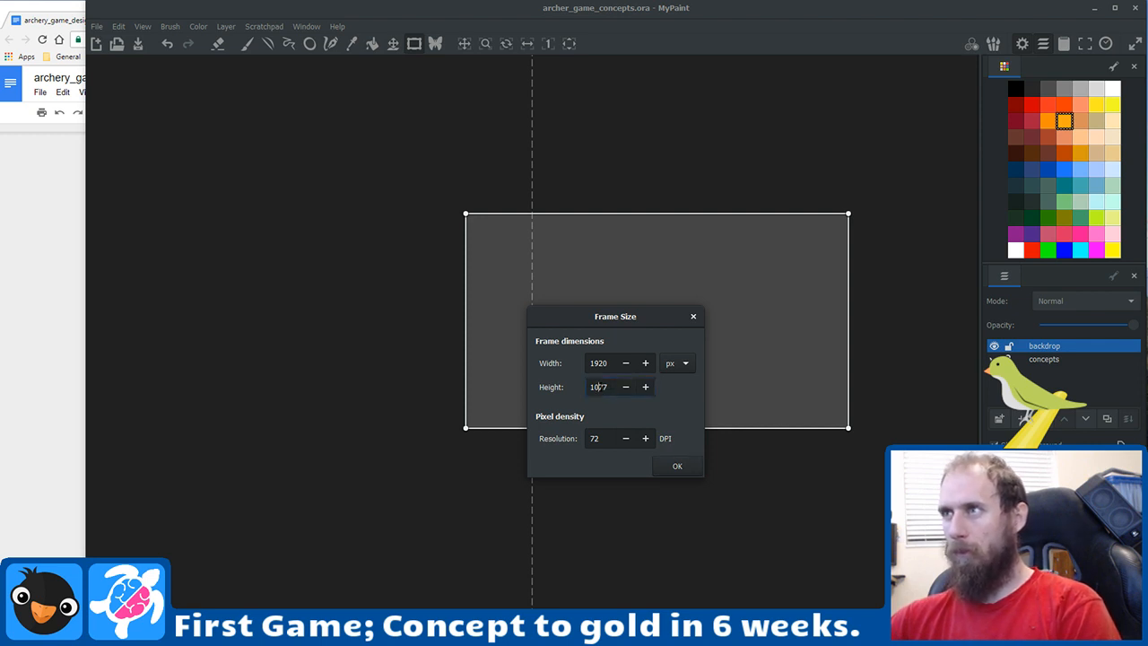
pyautogui.press('BackSpace')
pyautogui.press('BackSpace')
pyautogui.write('80')
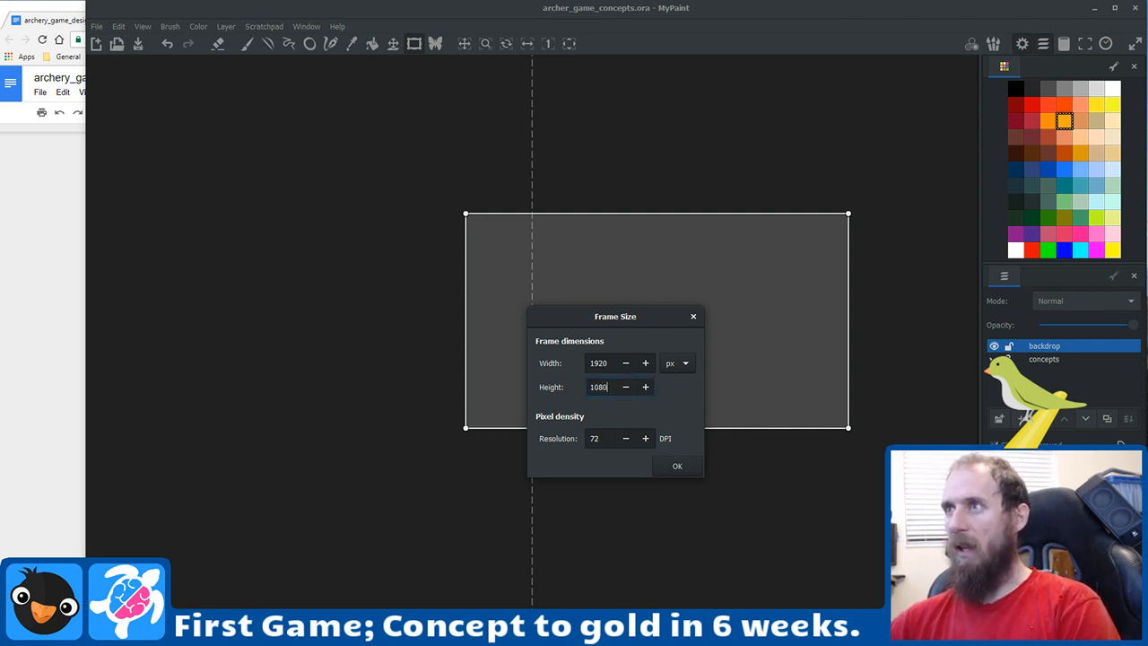
pyautogui.click(679, 468)
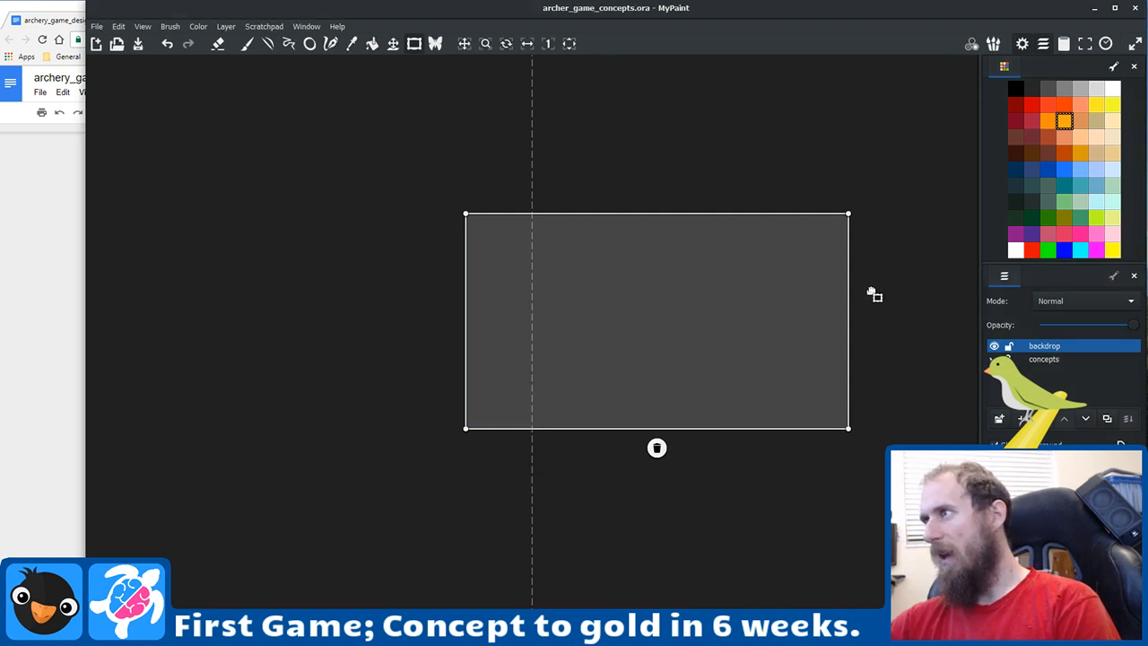
# Step: Try the symmetry painting by sketching a mirrored orange face and loose strokes inside the frame with the freehand brush
pyautogui.scroll(4, 674, 301)
pyautogui.scroll(-2, 674, 301)
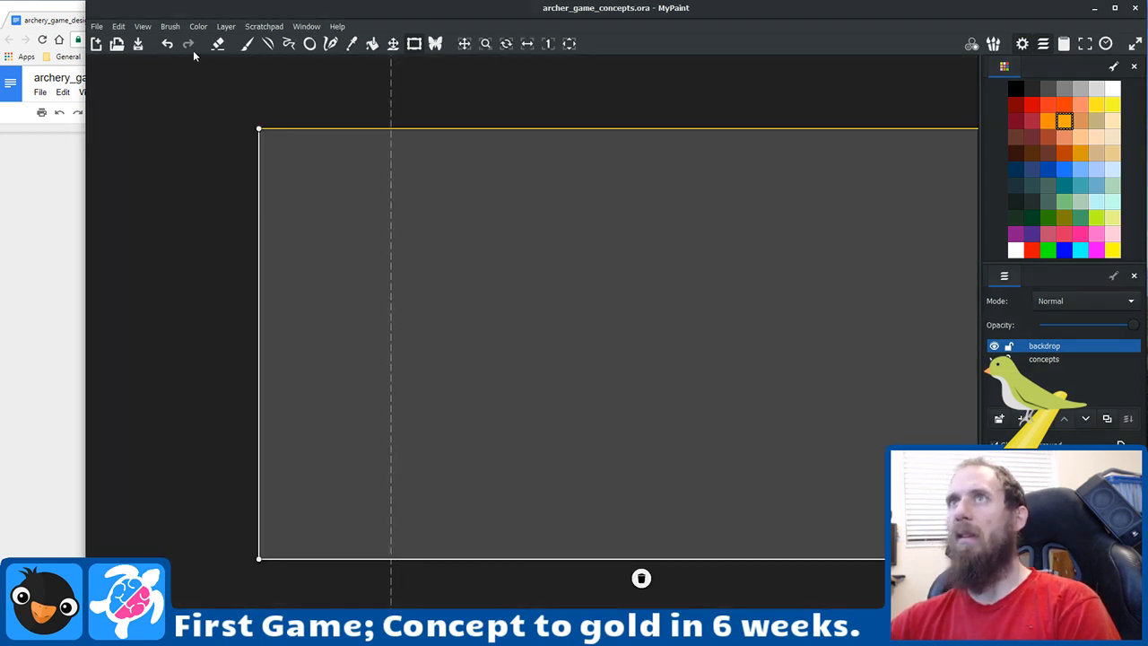
pyautogui.click(247, 43)
pyautogui.moveTo(440, 247); pyautogui.dragTo(523, 294)
pyautogui.moveTo(563, 240)
pyautogui.mouseDown()
pyautogui.moveTo(704, 170)
pyautogui.moveTo(722, 263)
pyautogui.moveTo(626, 300)
pyautogui.mouseUp()
pyautogui.scroll(-4, 511, 315)
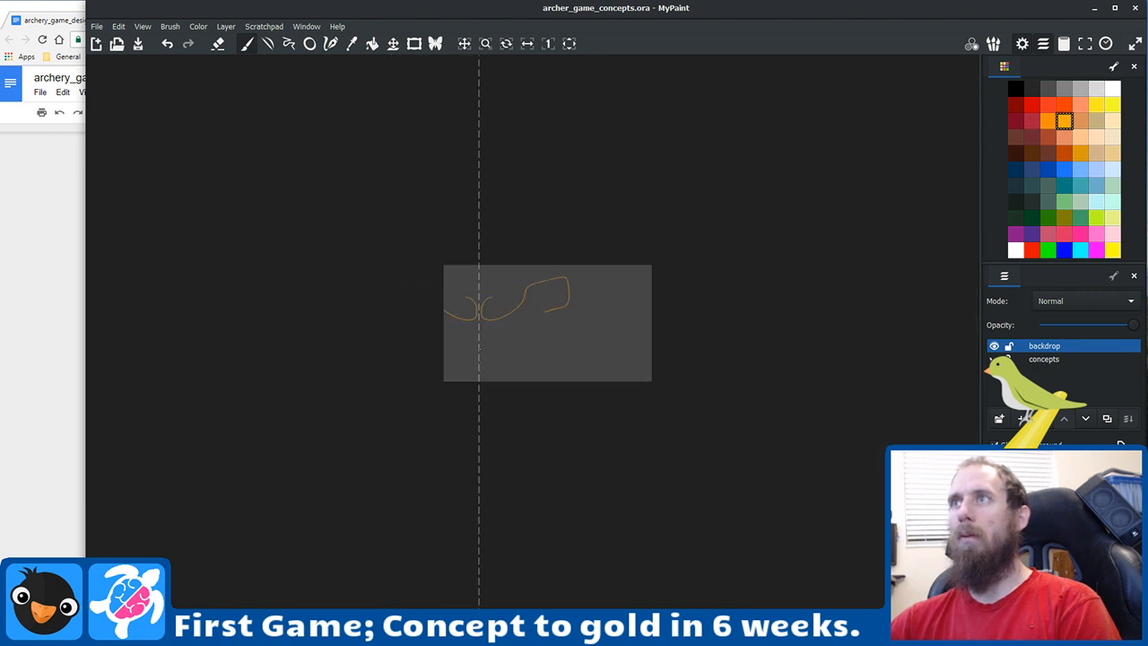
pyautogui.moveTo(479, 347)
pyautogui.mouseDown()
pyautogui.moveTo(533, 357)
pyautogui.moveTo(498, 333)
pyautogui.mouseUp()
pyautogui.moveTo(479, 265); pyautogui.dragTo(502, 323)
pyautogui.scroll(2, 479, 245)
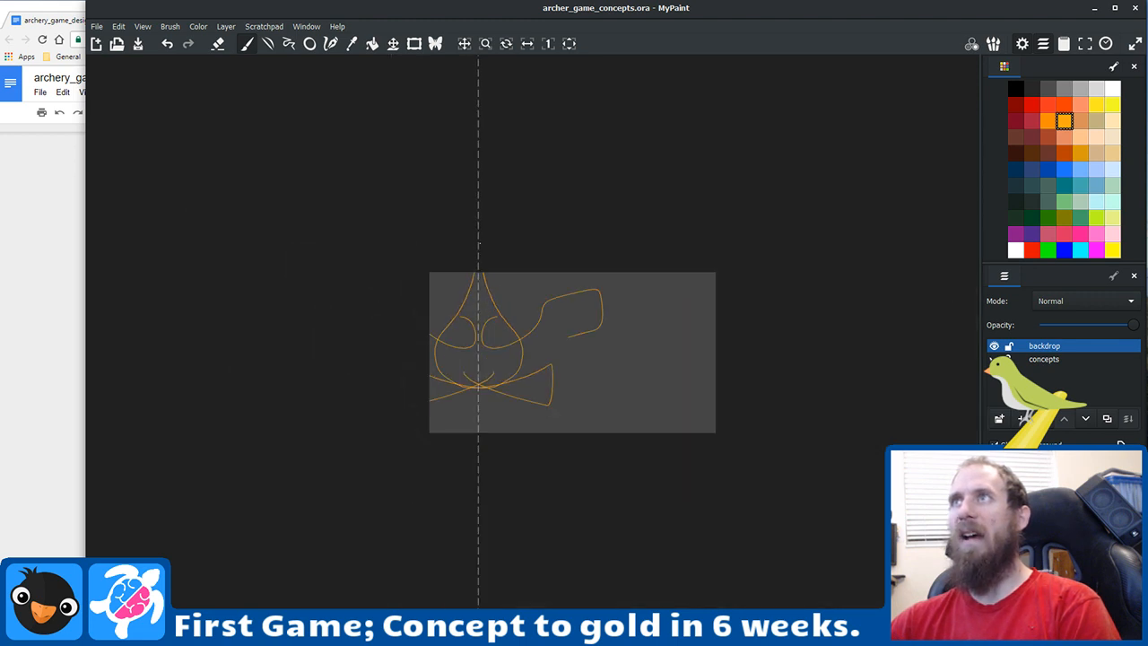
# Step: Undo the mirrored face sketch while keeping the 1920 by 1080 px frame below the concepts
pyautogui.scroll(-2, 478, 244)
pyautogui.hotkey('ctrl', 'z')
pyautogui.hotkey('ctrl', 'z')
pyautogui.hotkey('ctrl', 'z')
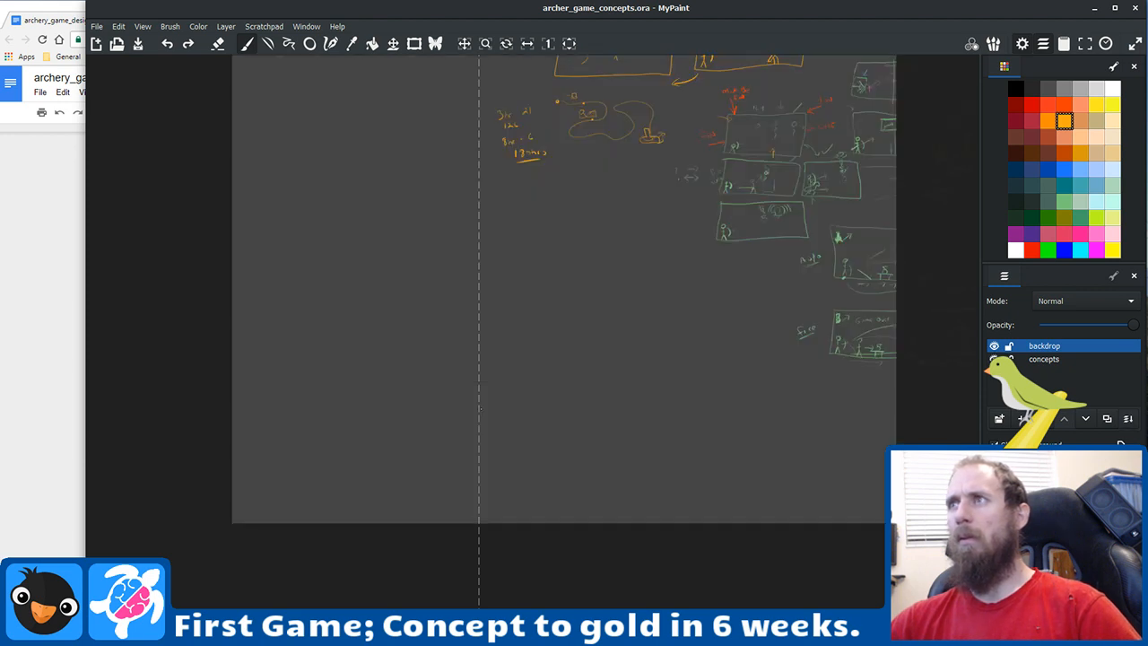
pyautogui.scroll(3, 467, 203)
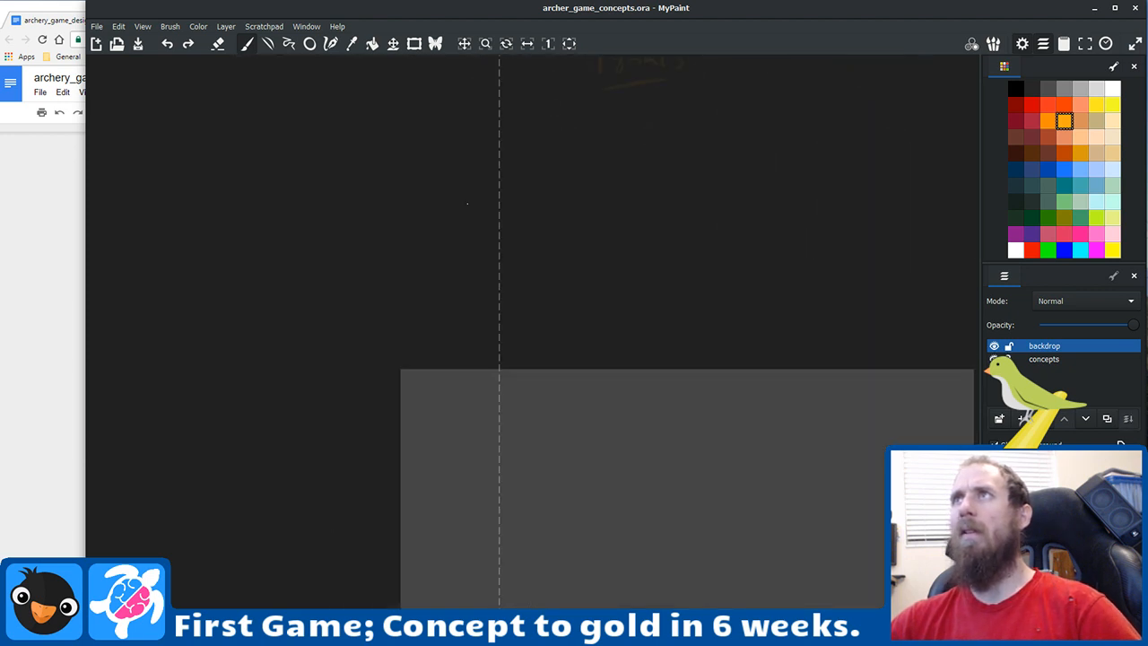
pyautogui.scroll(-2, 467, 204)
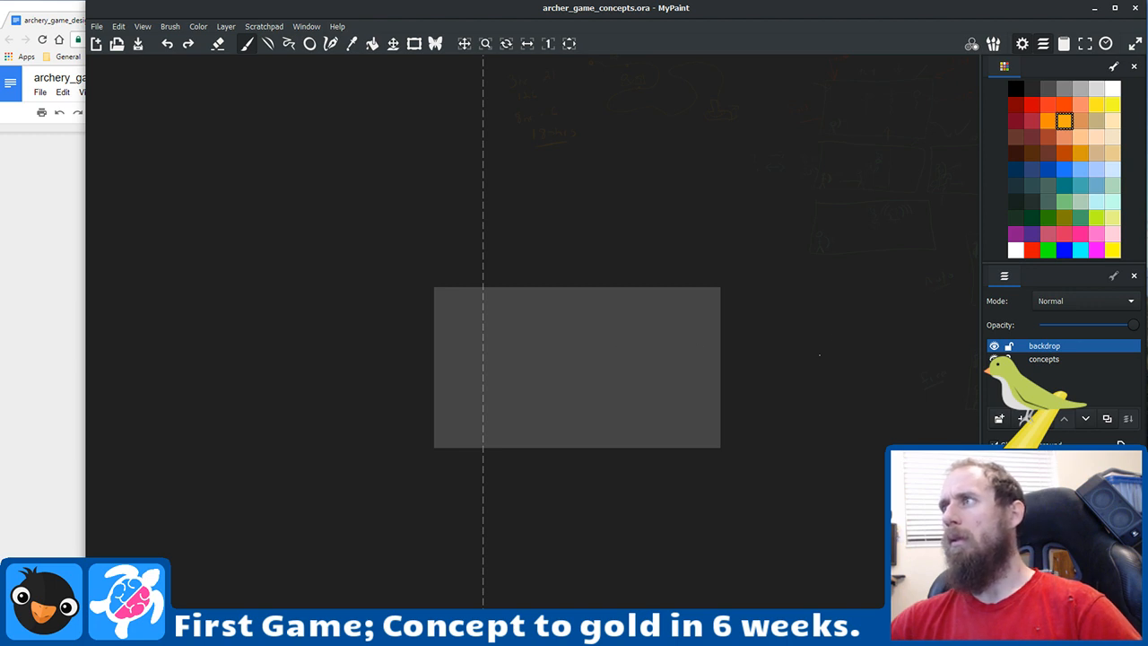
# Step: Try two more mirrored orange strokes near the symmetry axis inside the frame, and undo both
pyautogui.moveTo(504, 379); pyautogui.dragTo(555, 369)
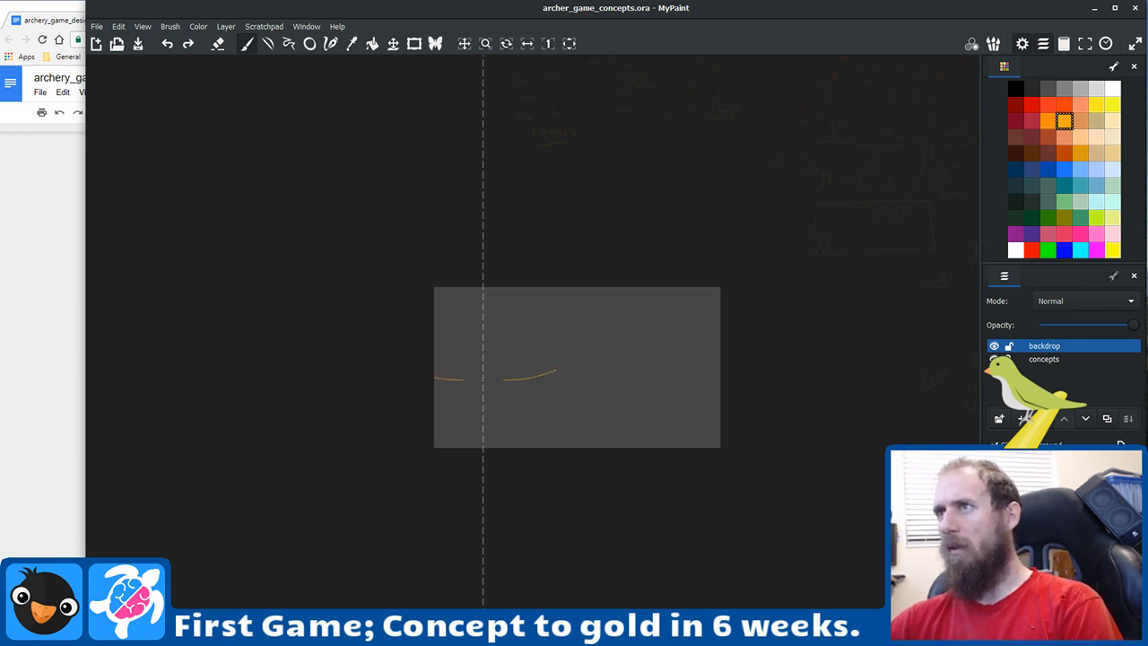
pyautogui.moveTo(484, 380); pyautogui.dragTo(535, 347)
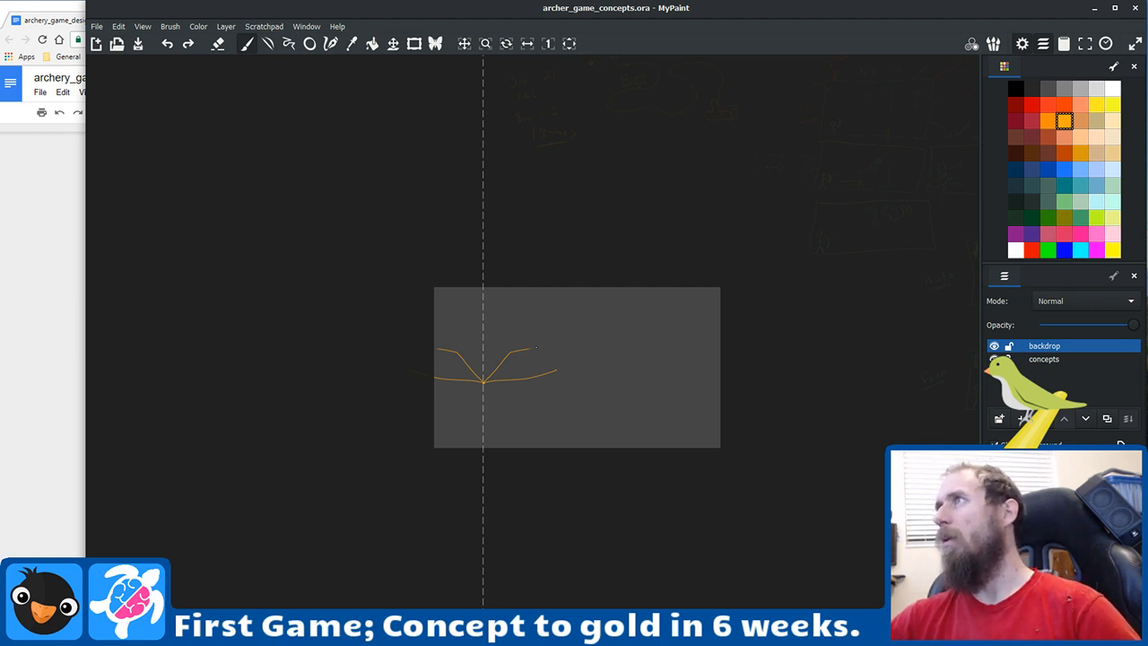
pyautogui.hotkey('ctrl', 'z')
pyautogui.hotkey('ctrl', 'z')
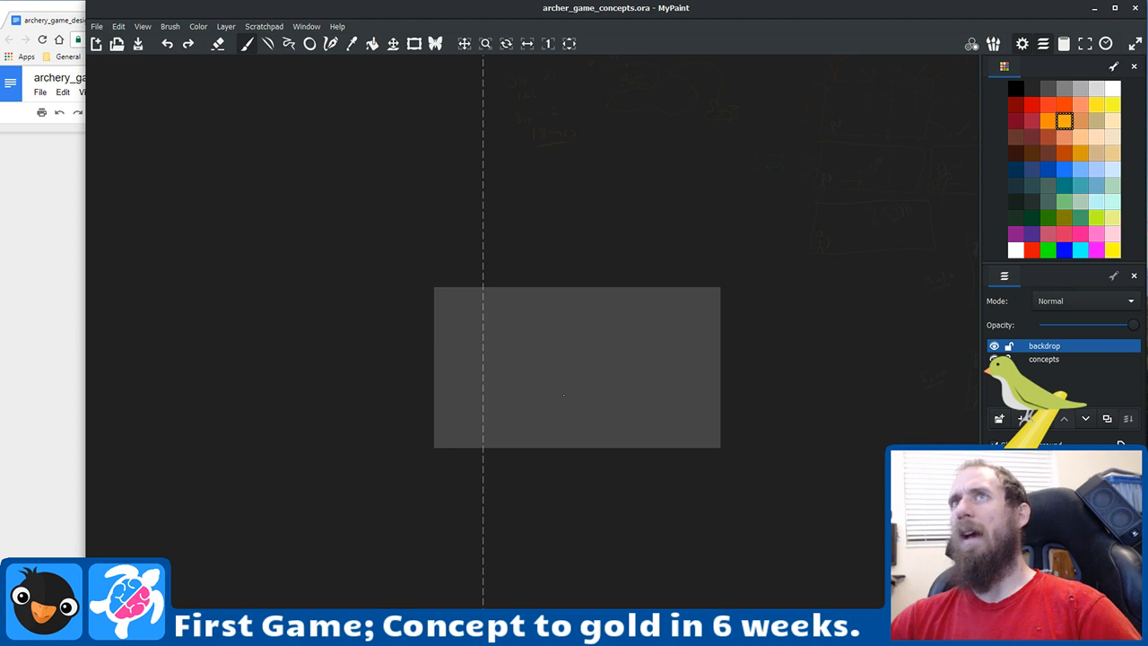
# Step: Switch to Chrome and search the web for "remove symetry ruler mypaint" in a new tab
pyautogui.click(40, 195)
pyautogui.hotkey('ctrl', 't')
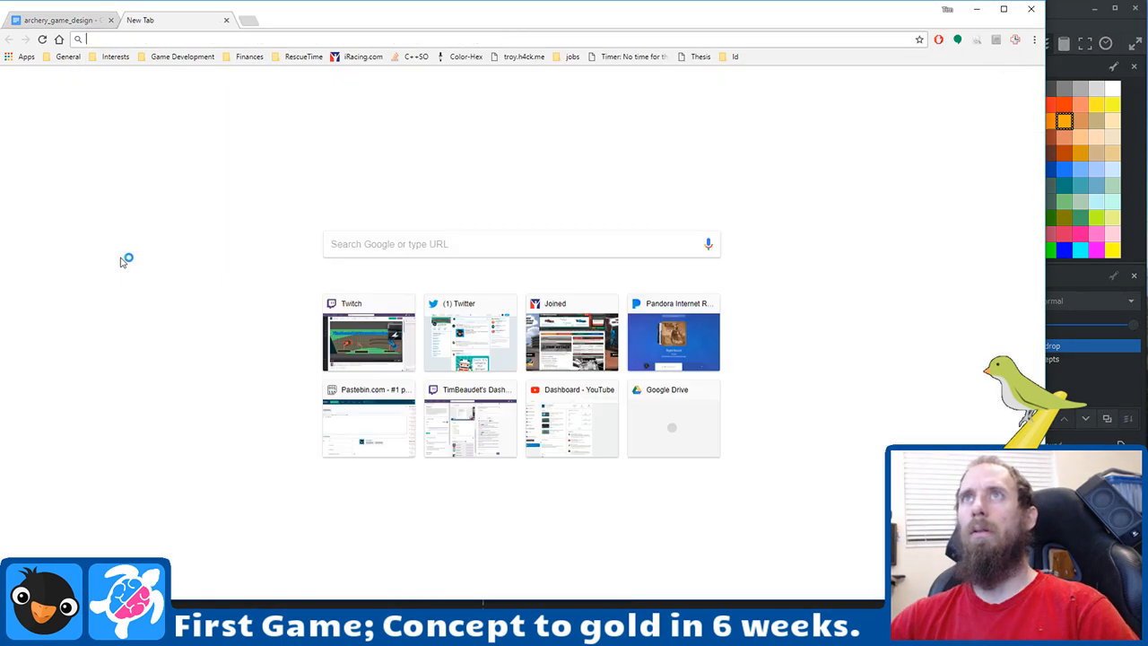
pyautogui.write('remove sy')
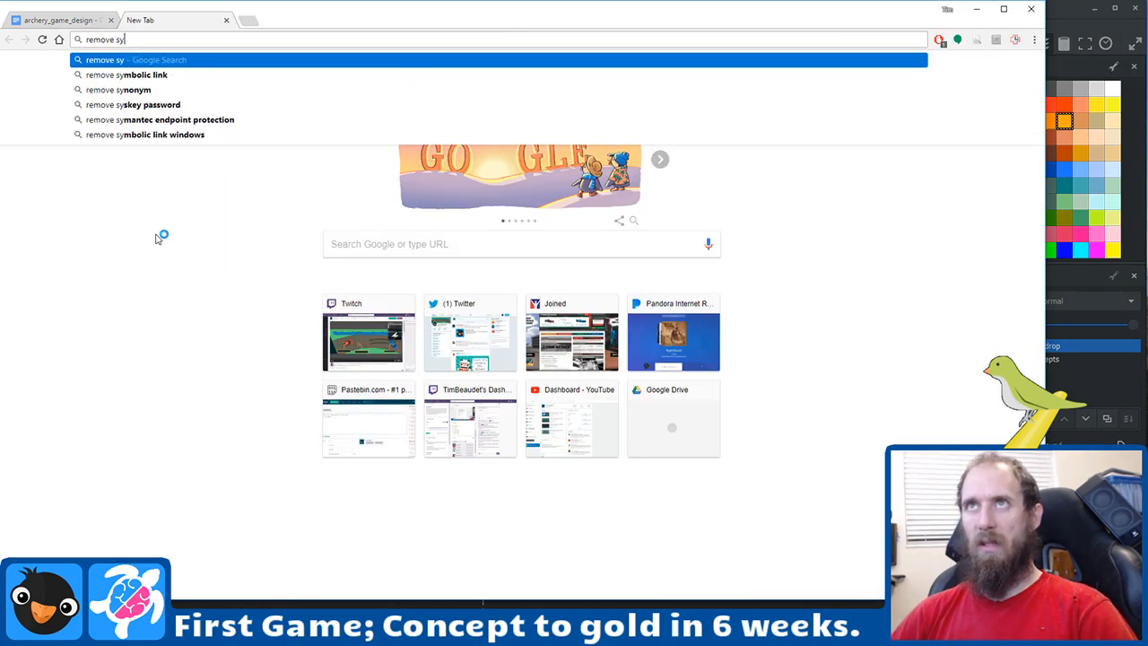
pyautogui.write('m')
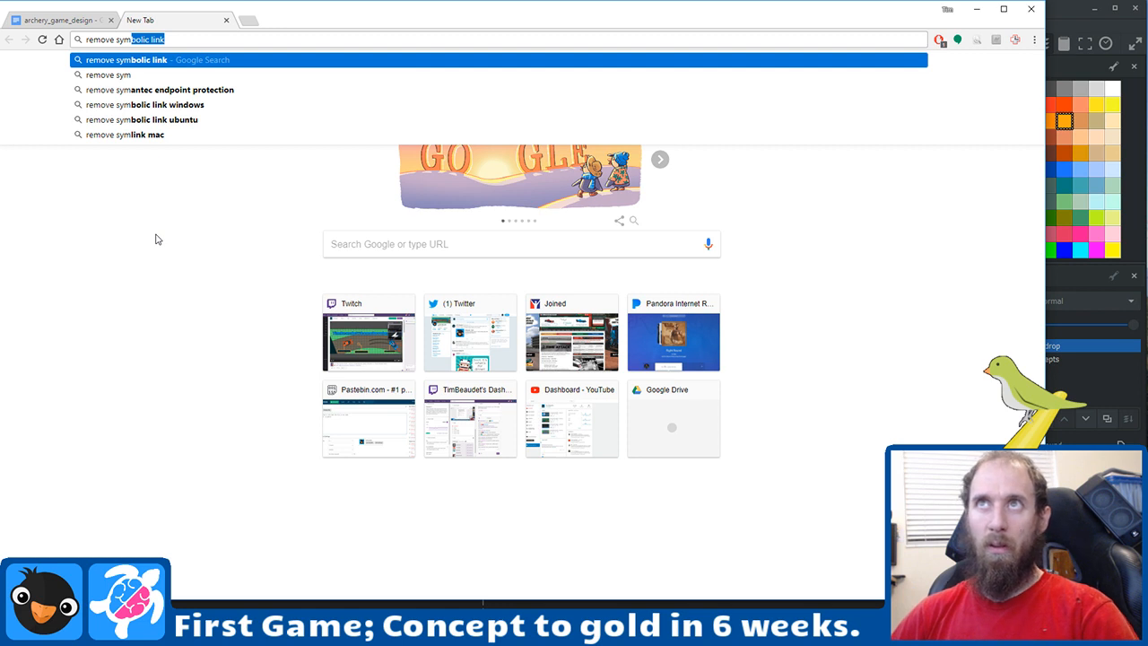
pyautogui.write('etry rule')
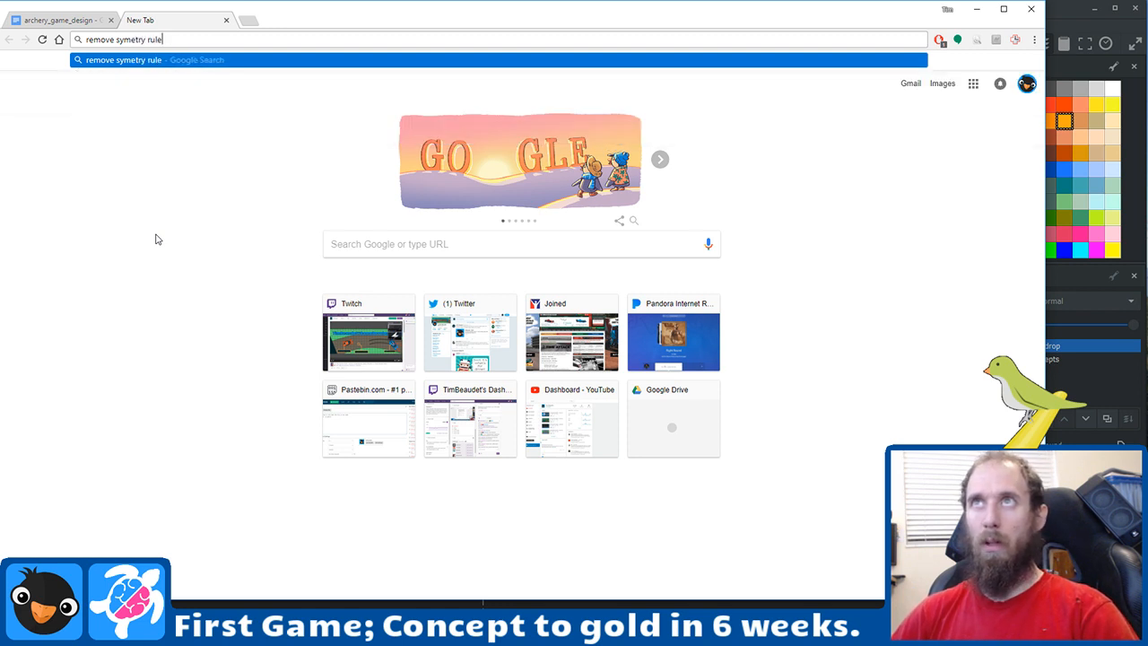
pyautogui.write('r mypaint')
pyautogui.press('Return')
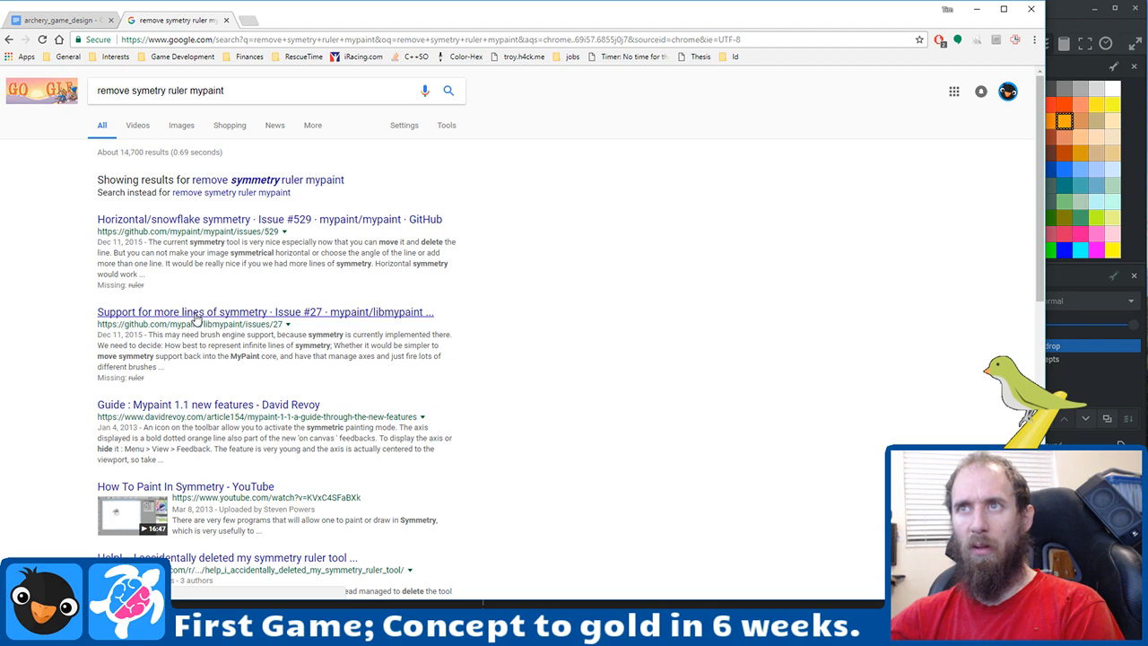
# Step: Open MyPaint's GitHub issue #529 on horizontal/snowflake symmetry and read it for how to delete the symmetry line
pyautogui.click(216, 221)
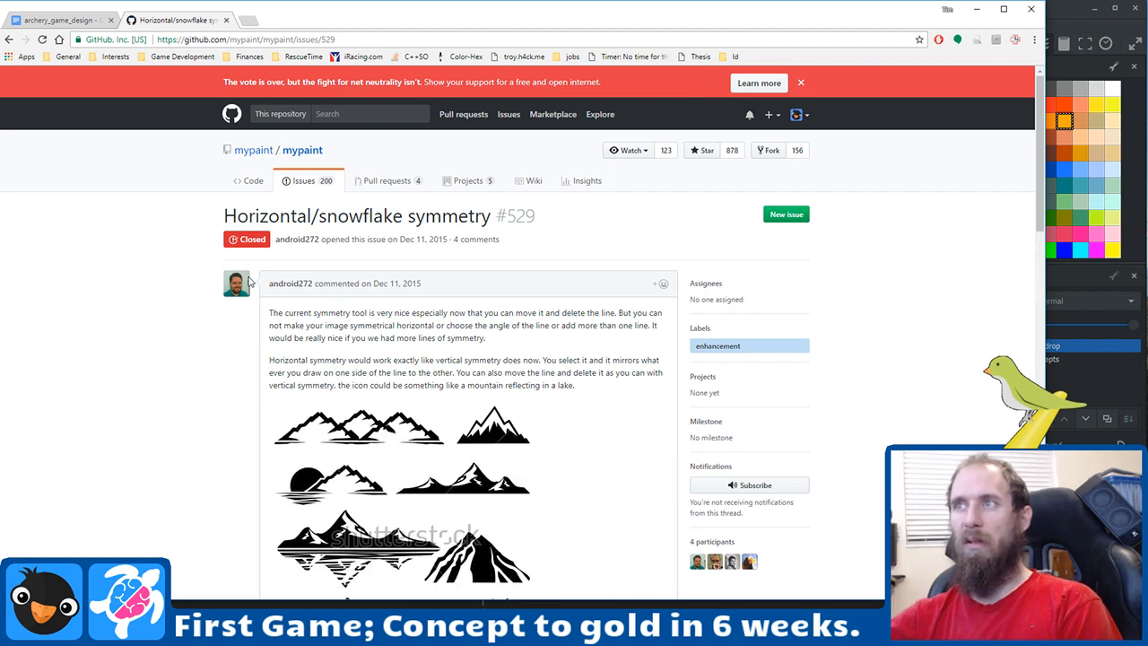
pyautogui.scroll(-2, 397, 327)
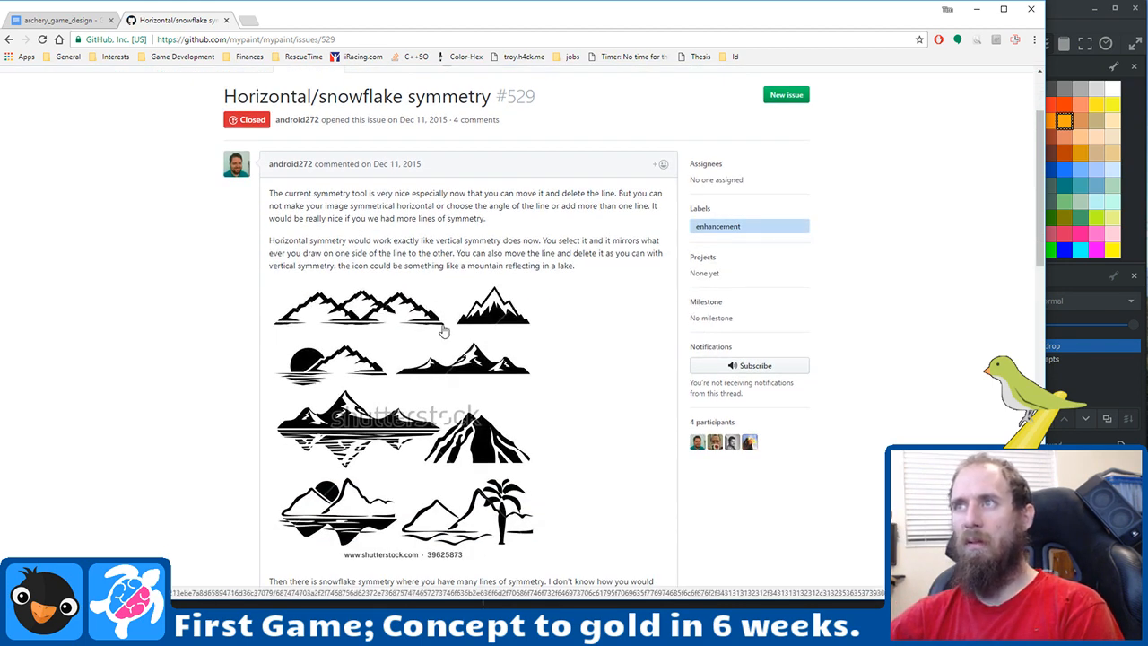
pyautogui.scroll(-4, 443, 332)
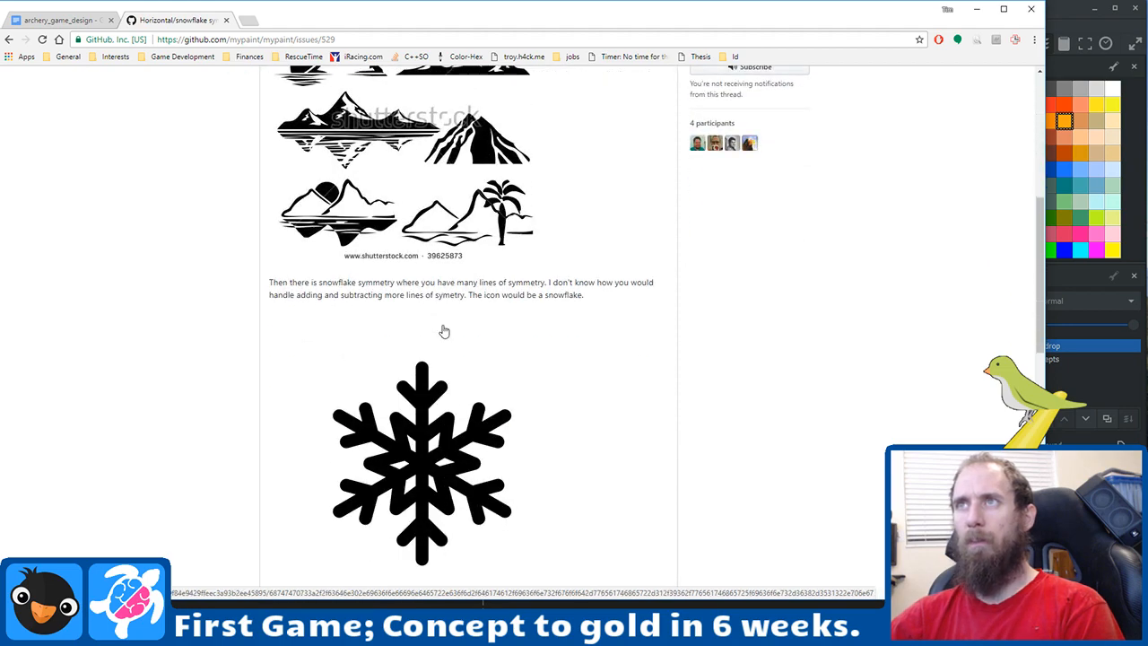
pyautogui.scroll(7, 443, 331)
pyautogui.scroll(-6, 443, 331)
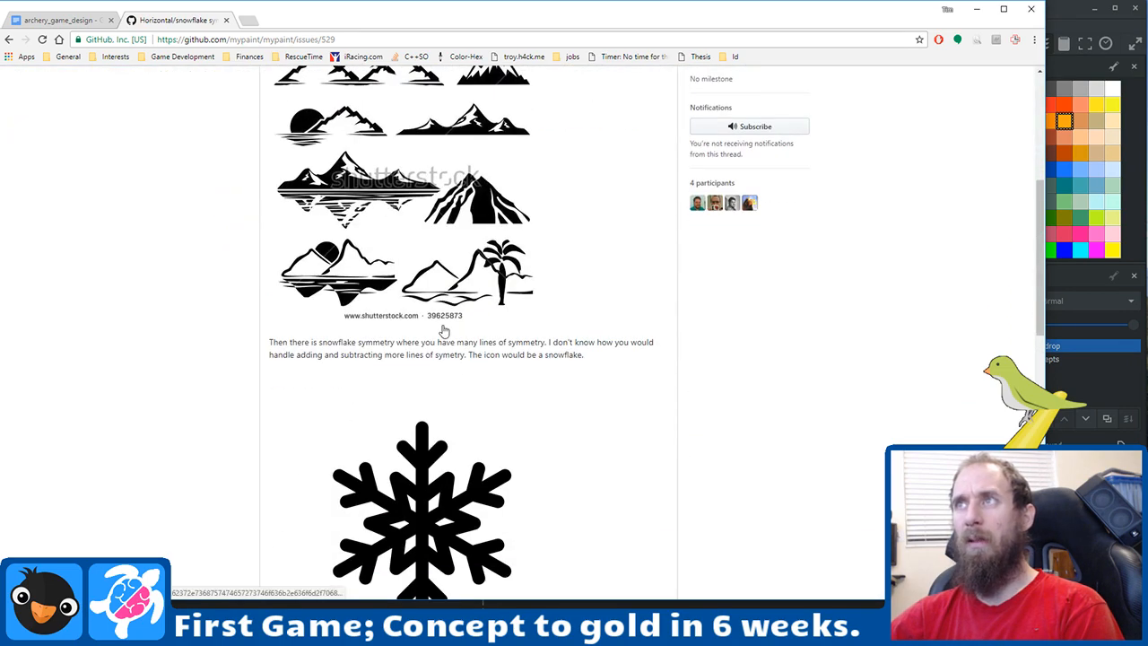
# Step: Read the rest of GitHub issue #529 for a way to remove the symmetry line, and return to the search results
pyautogui.scroll(2, 443, 331)
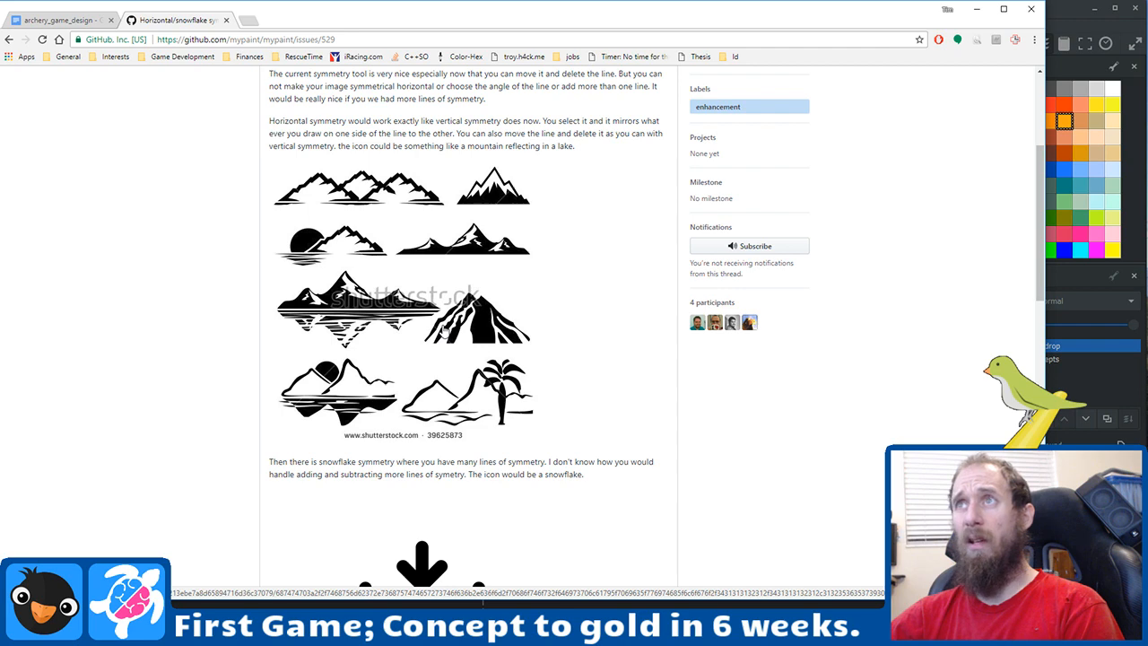
pyautogui.scroll(-5, 443, 331)
pyautogui.scroll(-3, 442, 331)
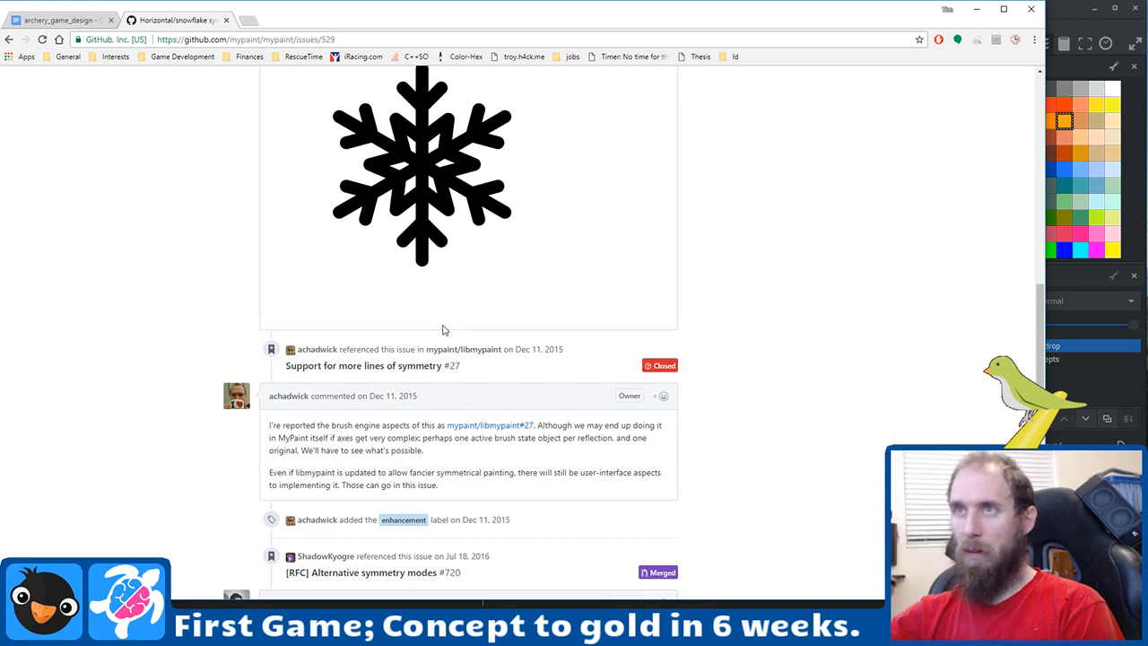
pyautogui.scroll(-8, 443, 330)
pyautogui.hotkey('alt', 'Left')
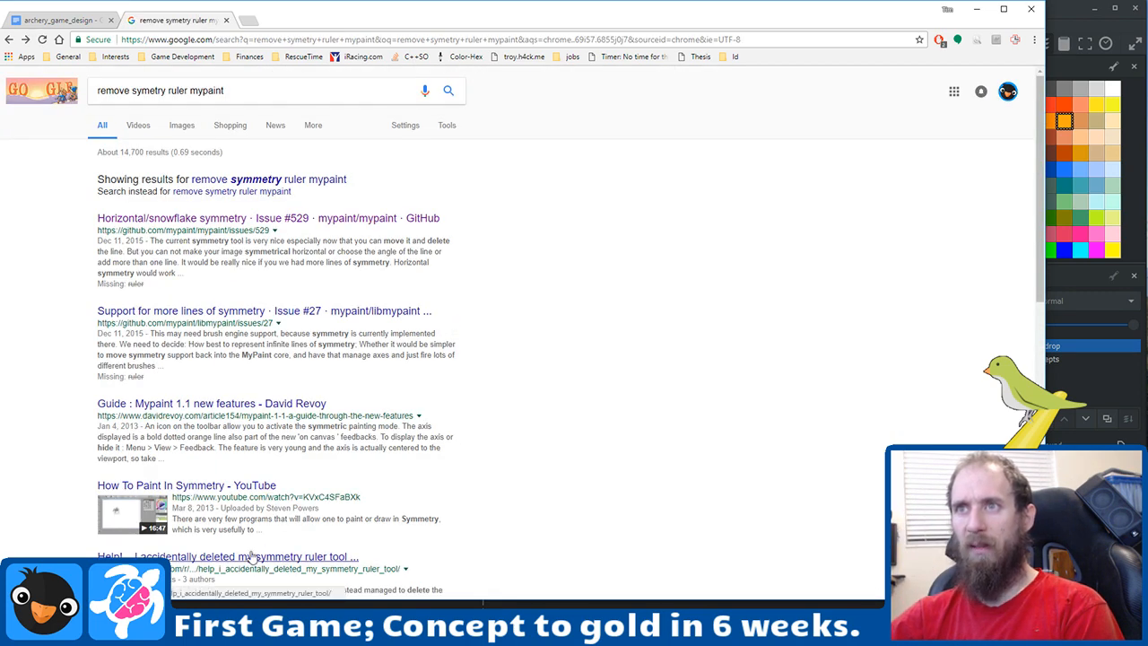
# Step: Open the Reddit thread about an accidentally deleted symmetry ruler tool, read the suggested fix, and return to the search results
pyautogui.scroll(-1, 255, 529)
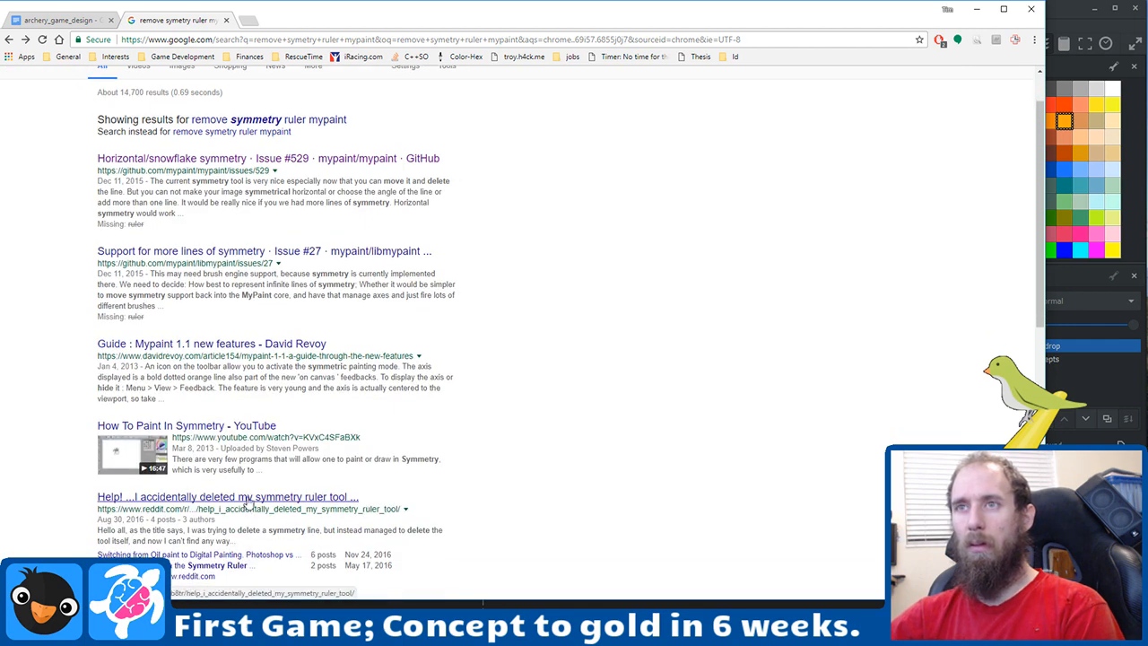
pyautogui.scroll(-1, 248, 502)
pyautogui.scroll(-2, 249, 500)
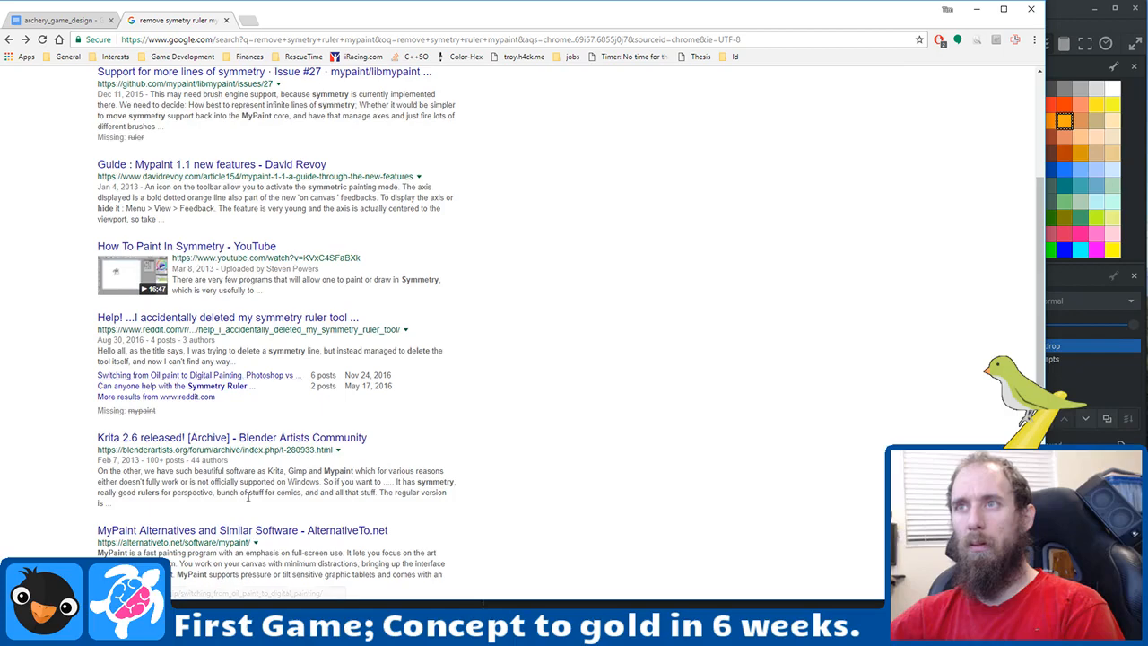
pyautogui.click(277, 321)
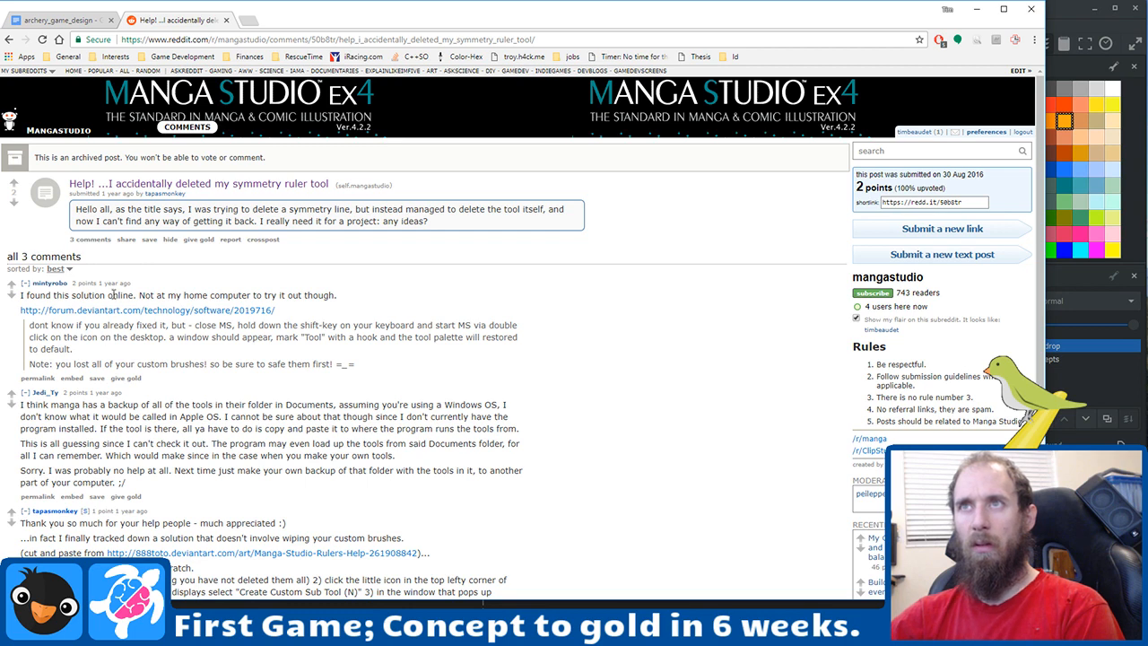
pyautogui.moveTo(54, 326); pyautogui.dragTo(201, 352)
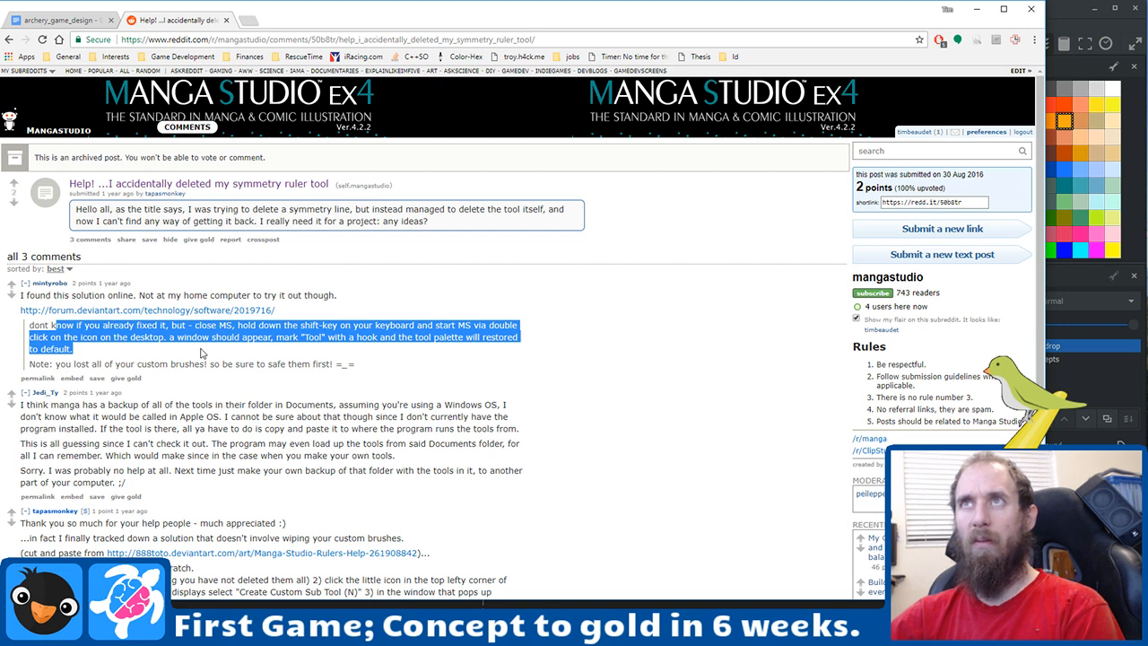
pyautogui.hotkey('alt', 'Left')
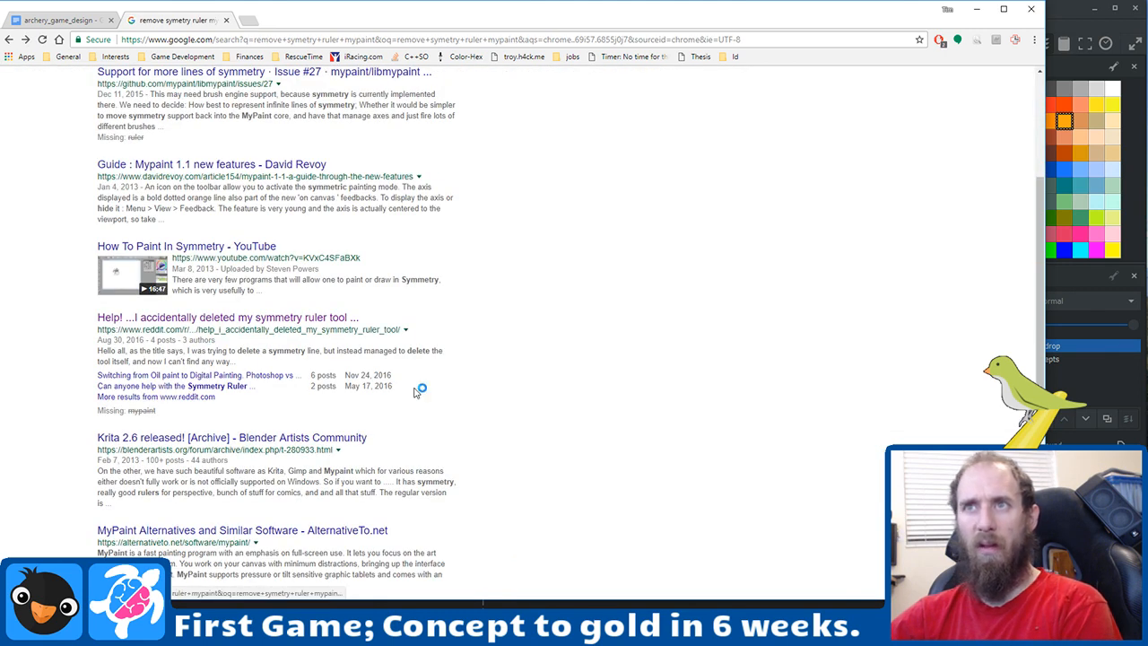
# Step: Look through the remaining search results for advice on removing MyPaint's symmetry ruler
pyautogui.scroll(-2, 415, 392)
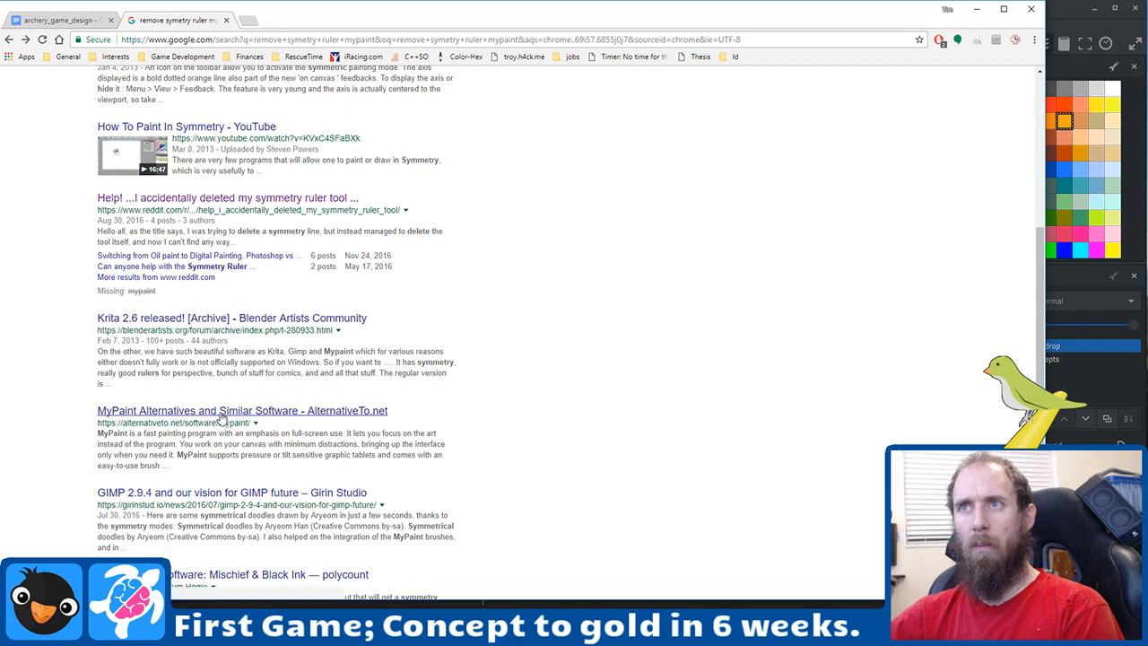
pyautogui.scroll(-2, 431, 427)
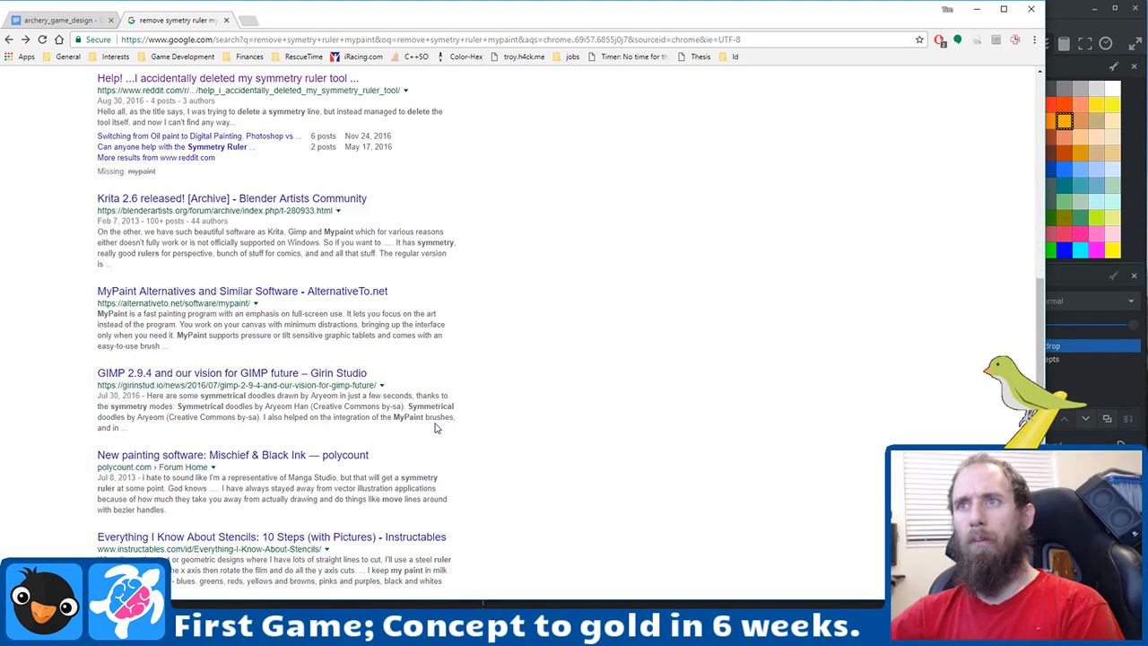
pyautogui.scroll(5, 434, 428)
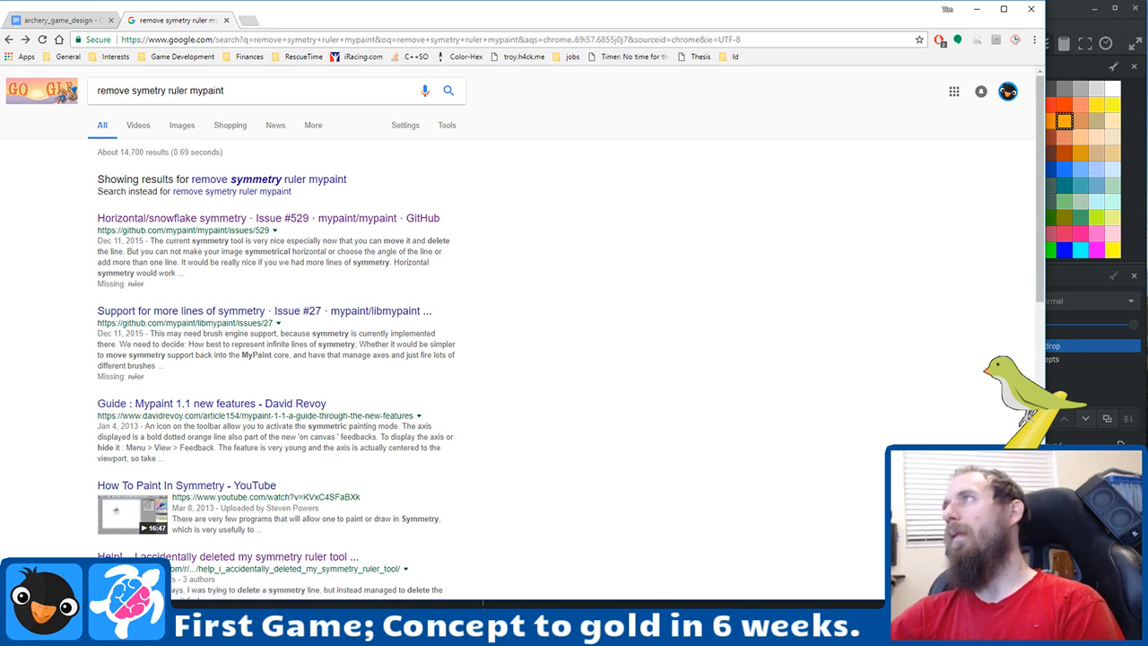
# Step: Switch back to MyPaint and try the original-zoom, fit-to-view and horizontal flip view commands on the frame, restoring the flipped view
pyautogui.click(1054, 17)
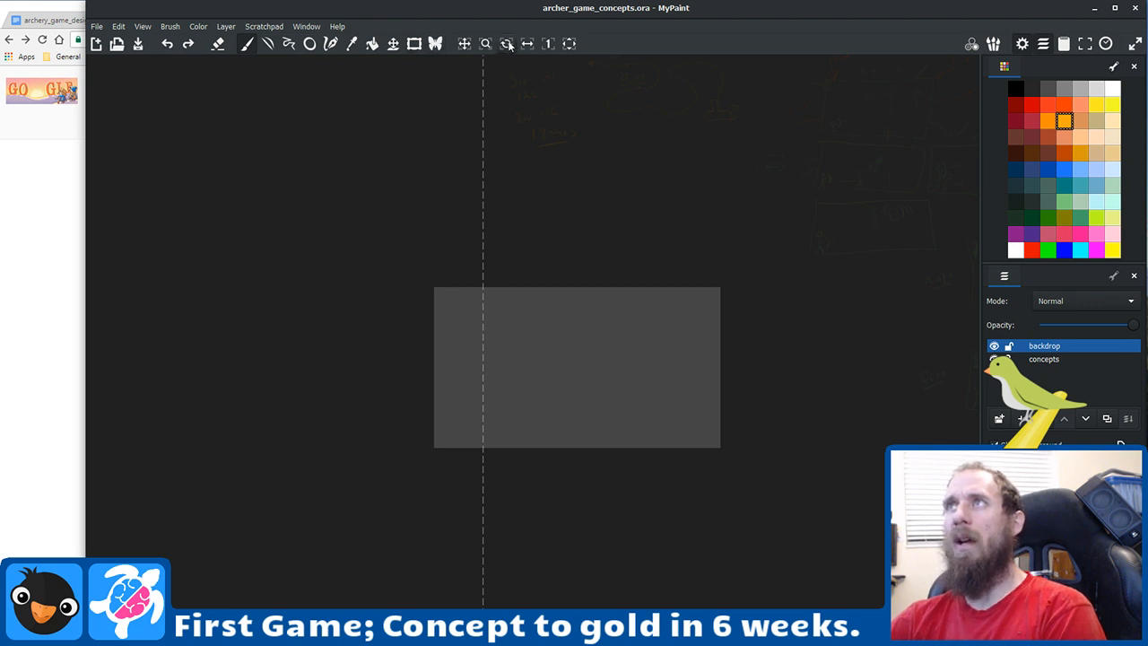
pyautogui.click(548, 44)
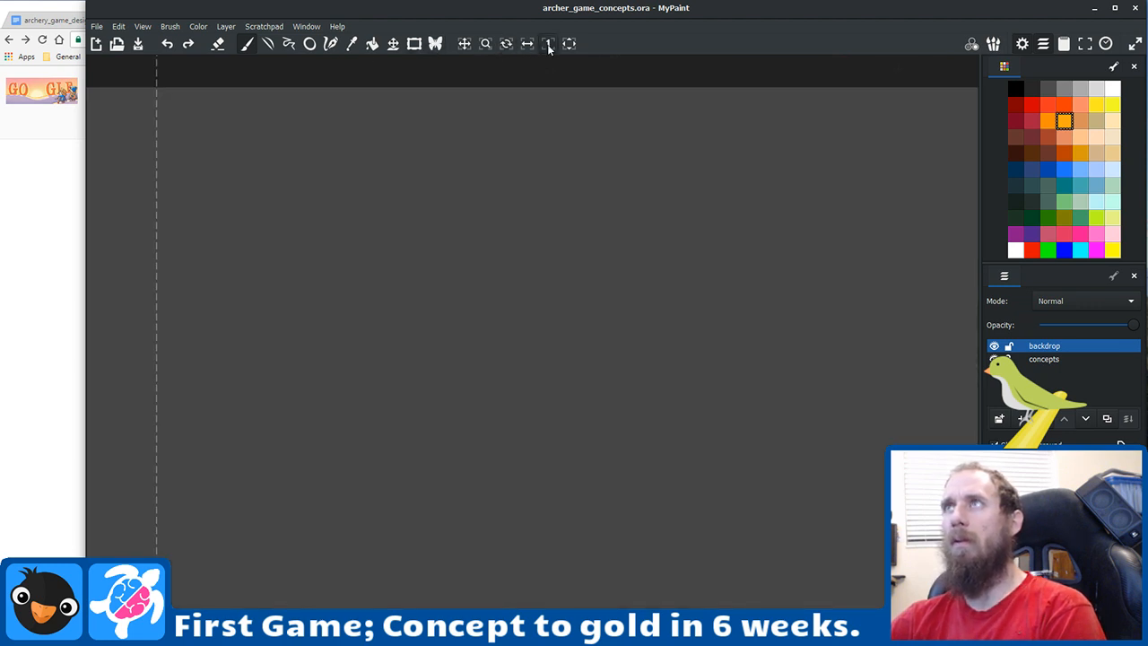
pyautogui.click(570, 45)
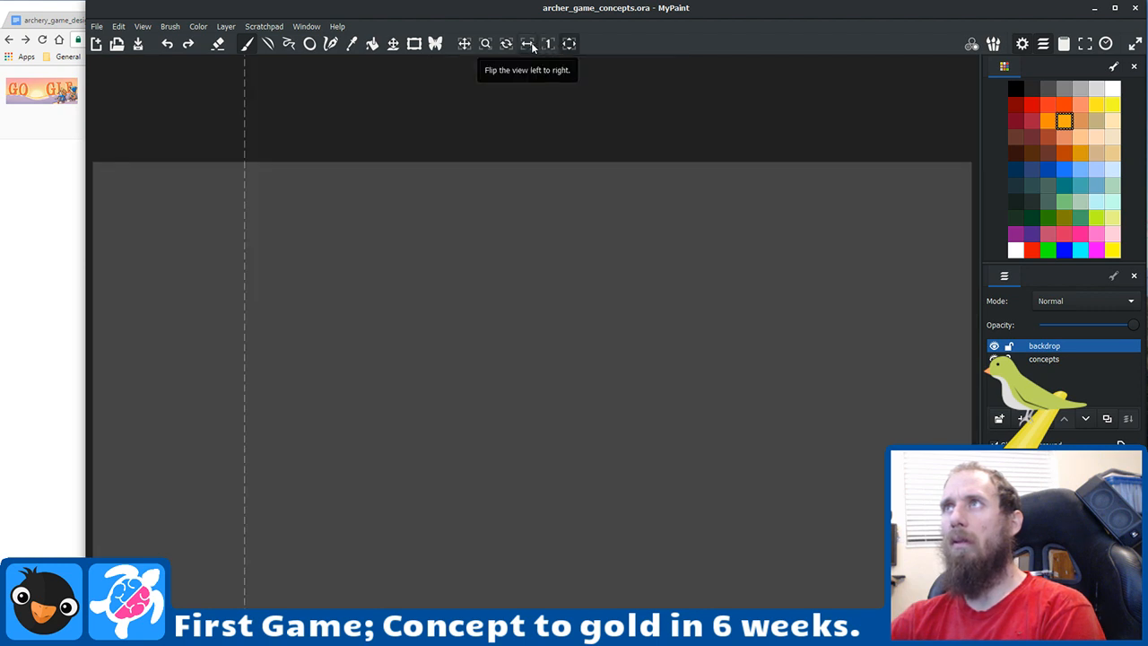
pyautogui.click(547, 45)
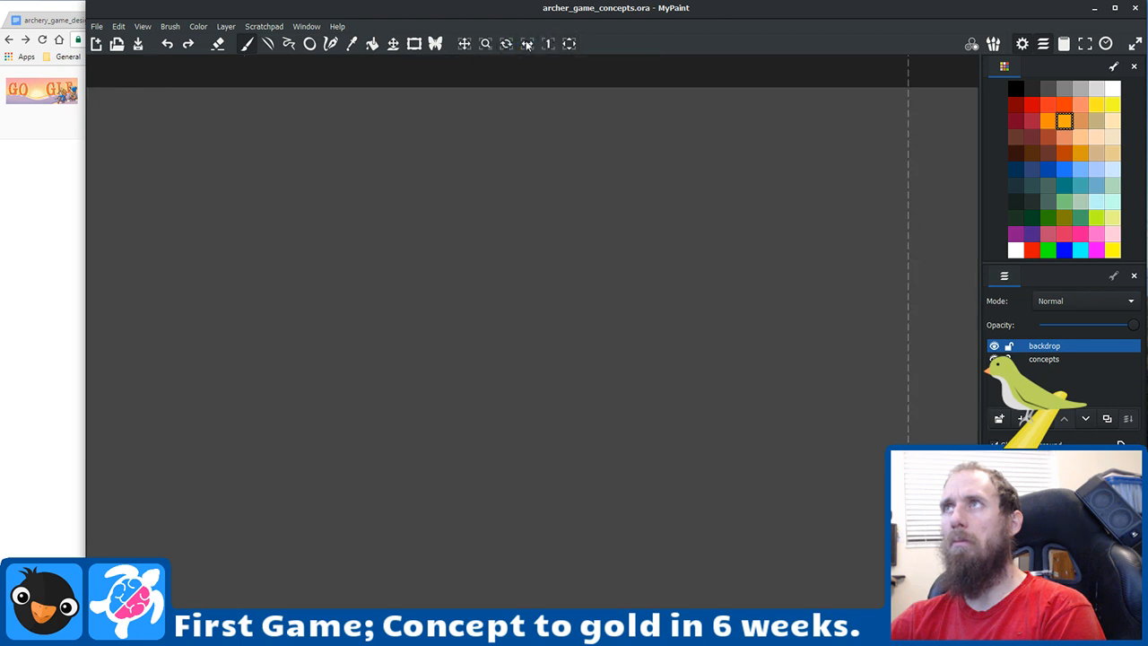
pyautogui.scroll(-6, 593, 169)
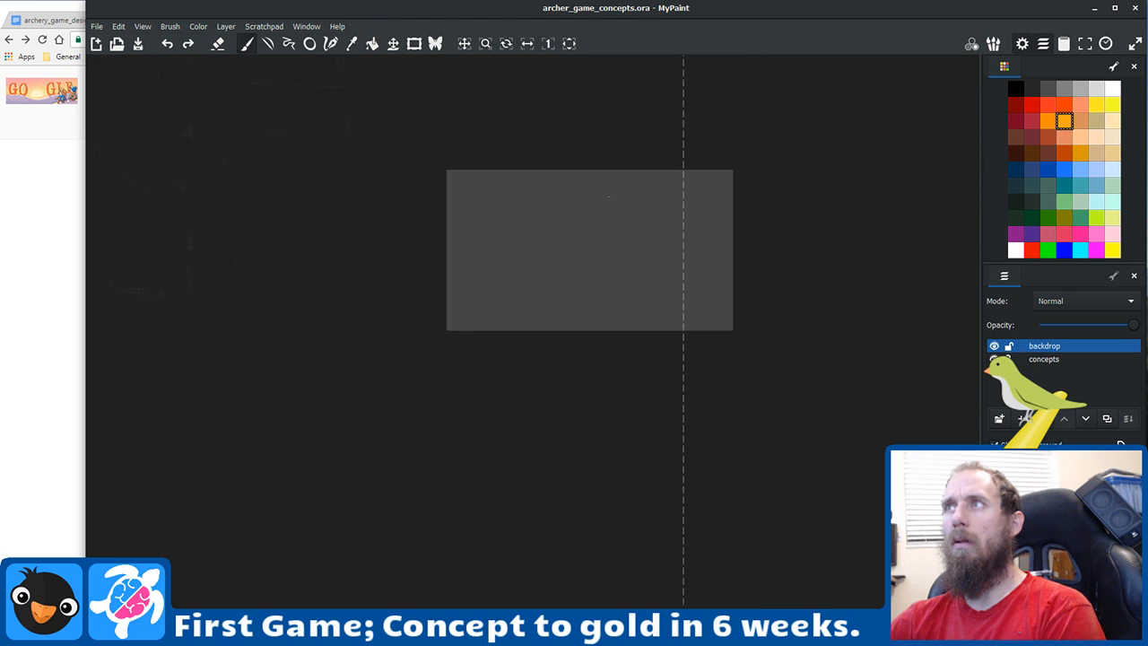
pyautogui.click(527, 45)
pyautogui.scroll(-6, 597, 359)
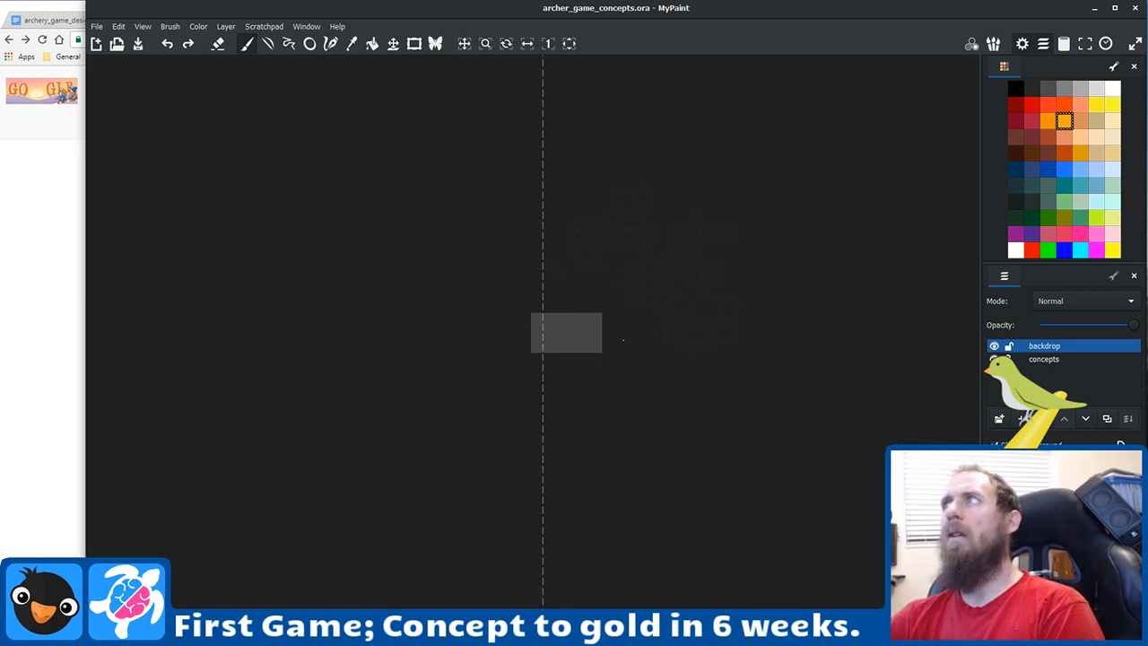
pyautogui.scroll(2, 824, 280)
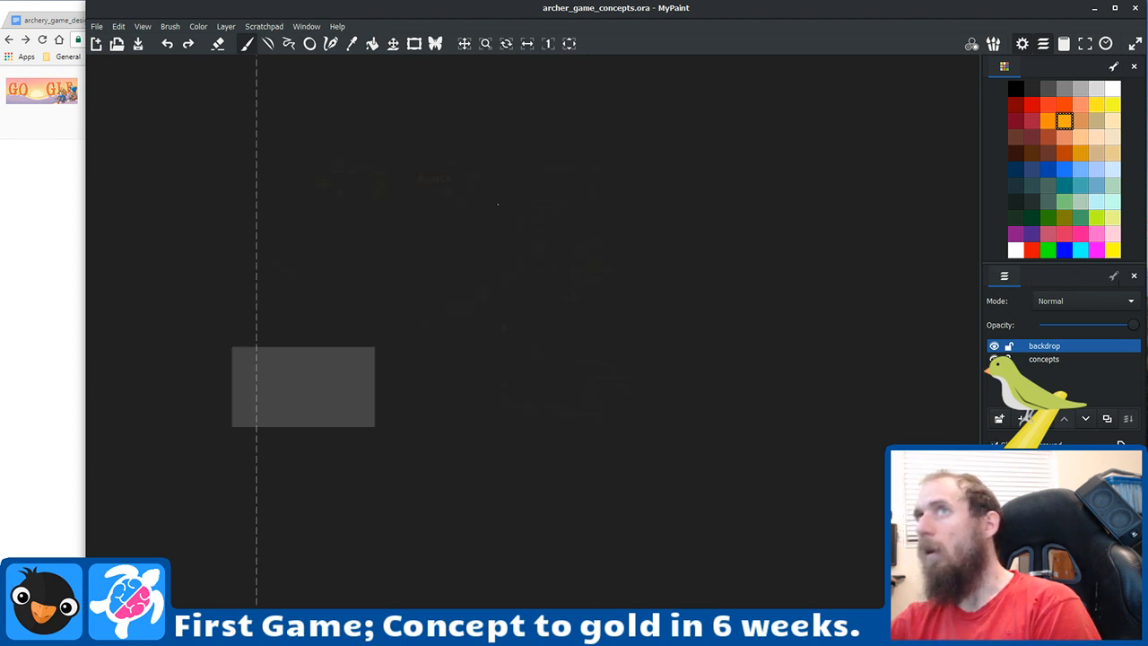
# Step: Edit the painting symmetry and delete the vertical symmetry axis that crosses the frame
pyautogui.click(142, 26)
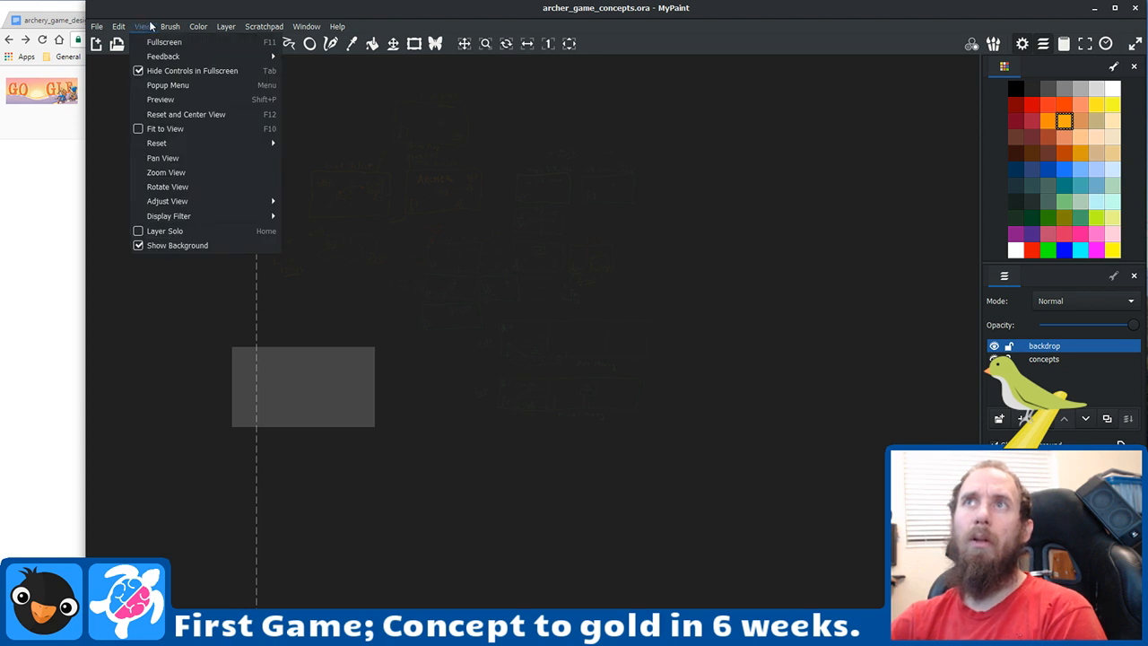
pyautogui.moveTo(115, 28)
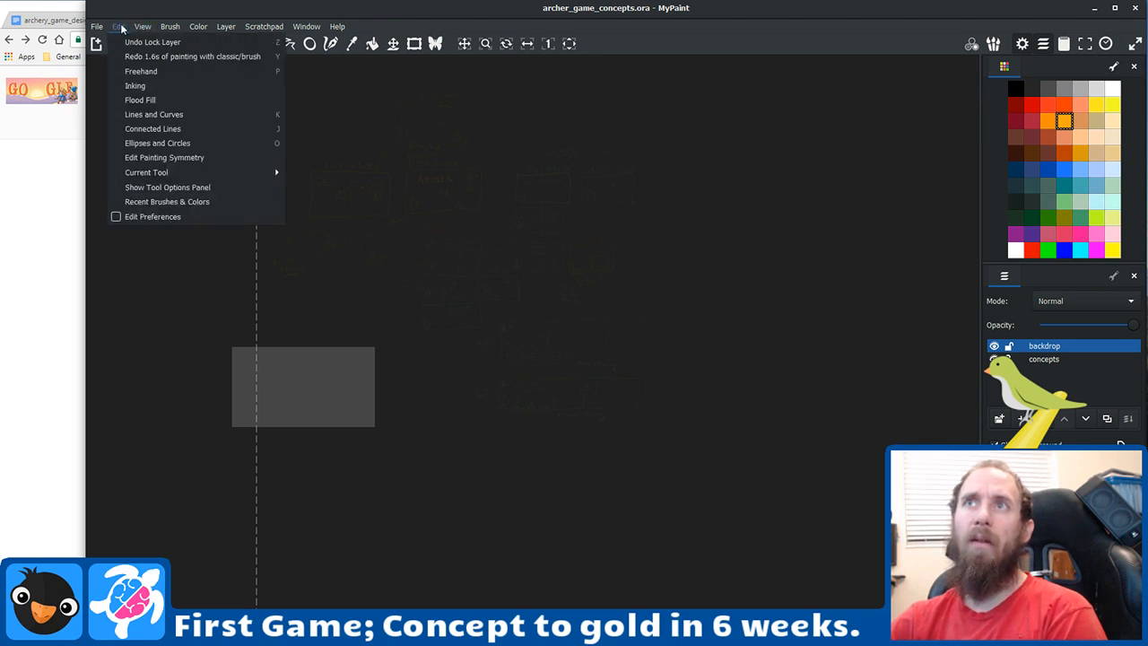
pyautogui.click(173, 157)
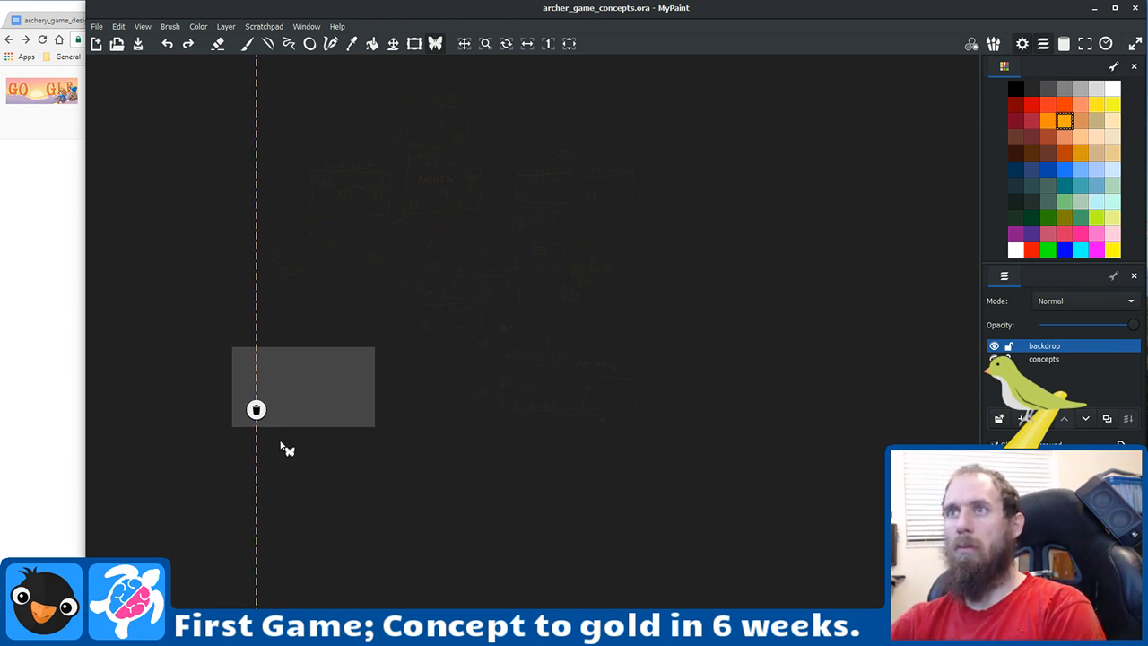
pyautogui.click(258, 411)
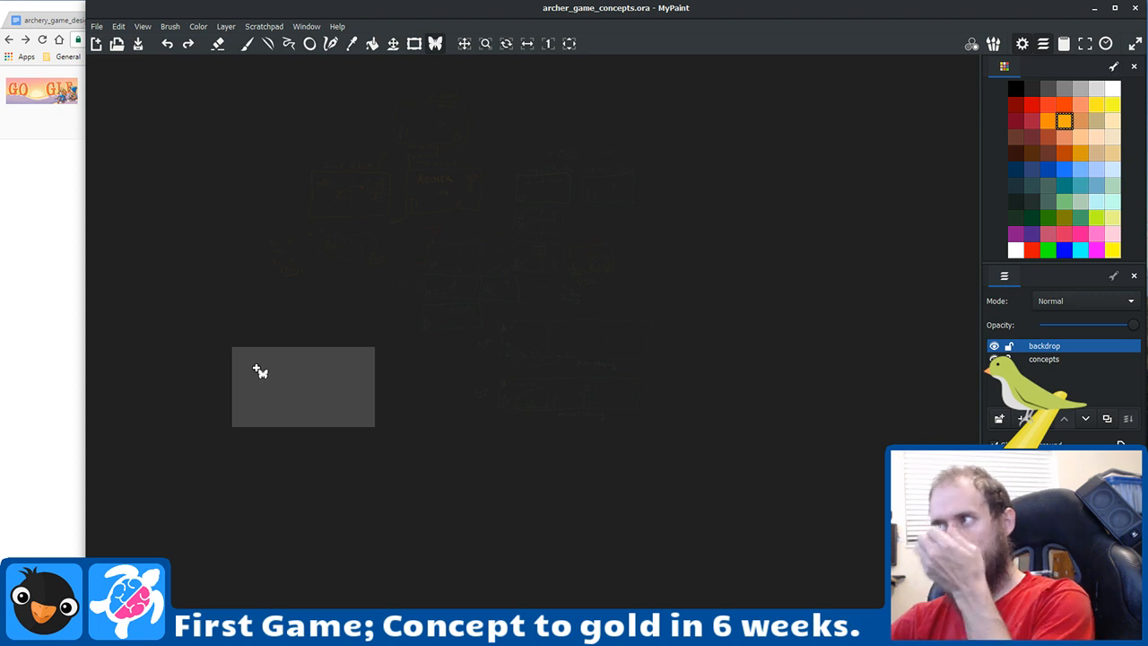
# Step: Try placing a new symmetry axis inside the frame and another beside it, deleting each one
pyautogui.click(267, 380)
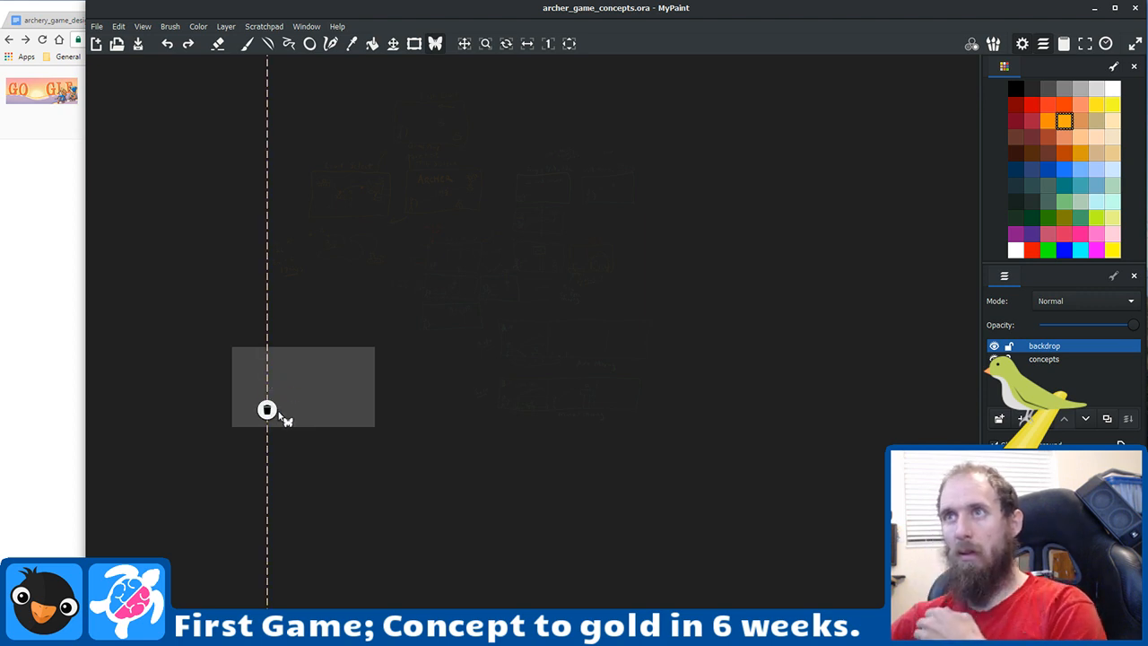
pyautogui.click(266, 409)
pyautogui.click(420, 448)
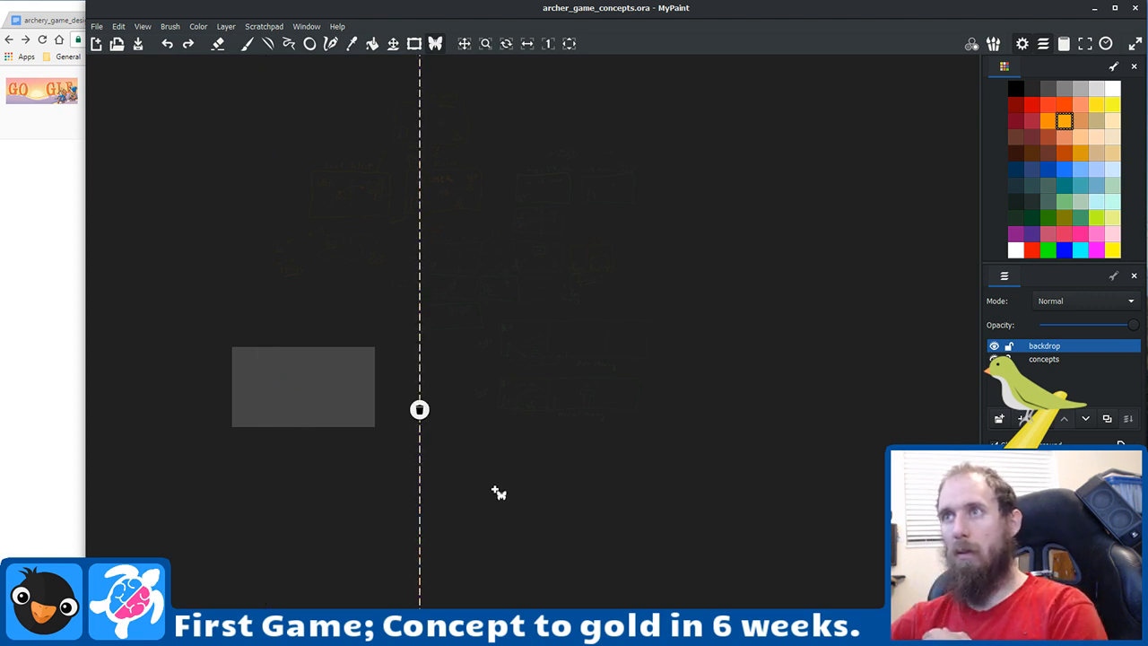
pyautogui.click(419, 409)
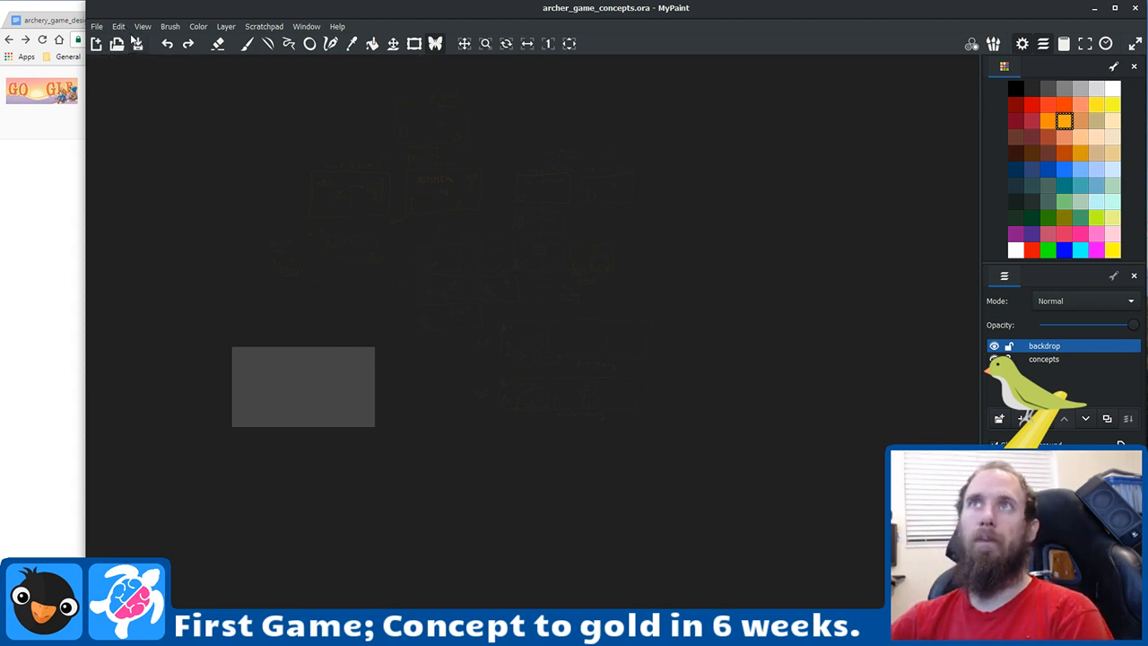
# Step: Draw a closed, scalloped bush outline in dark green with the freehand brush inside the frame on the backdrop layer
pyautogui.click(246, 44)
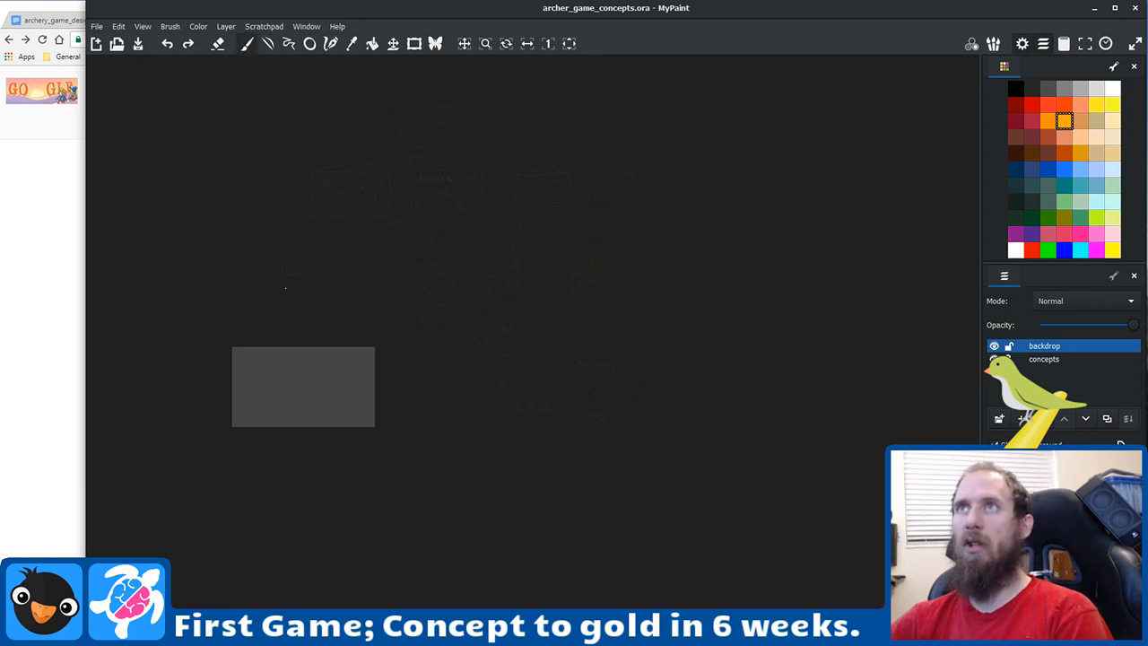
pyautogui.scroll(5, 278, 300)
pyautogui.moveTo(362, 433)
pyautogui.mouseDown()
pyautogui.moveTo(385, 427)
pyautogui.moveTo(523, 215)
pyautogui.moveTo(556, 194)
pyautogui.mouseUp()
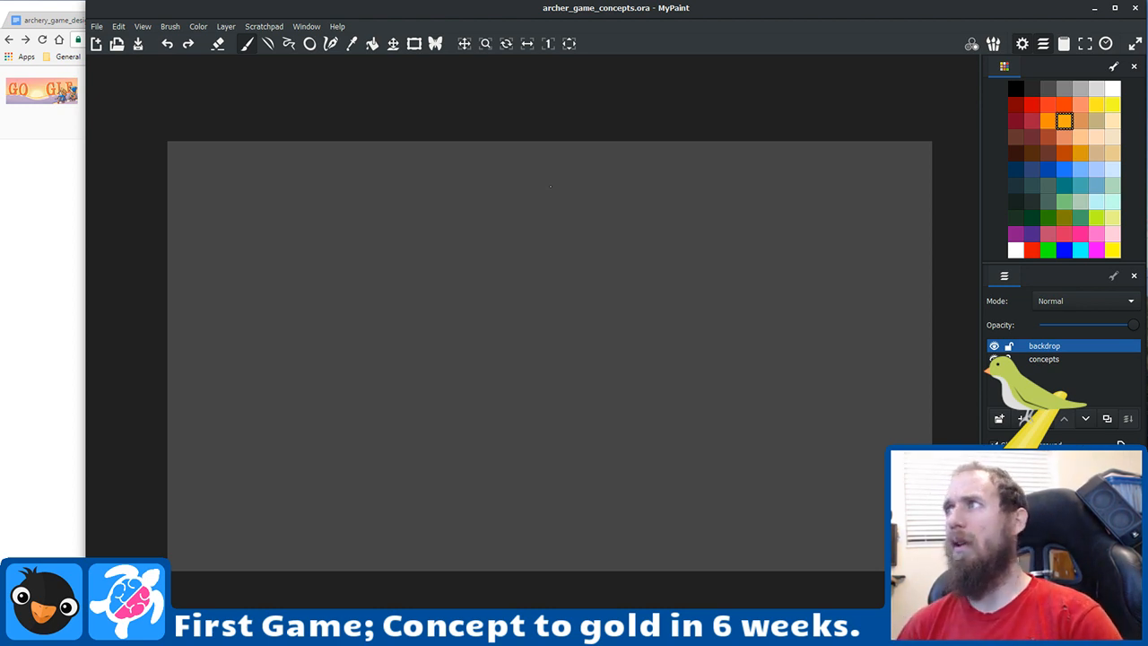
pyautogui.click(1031, 216)
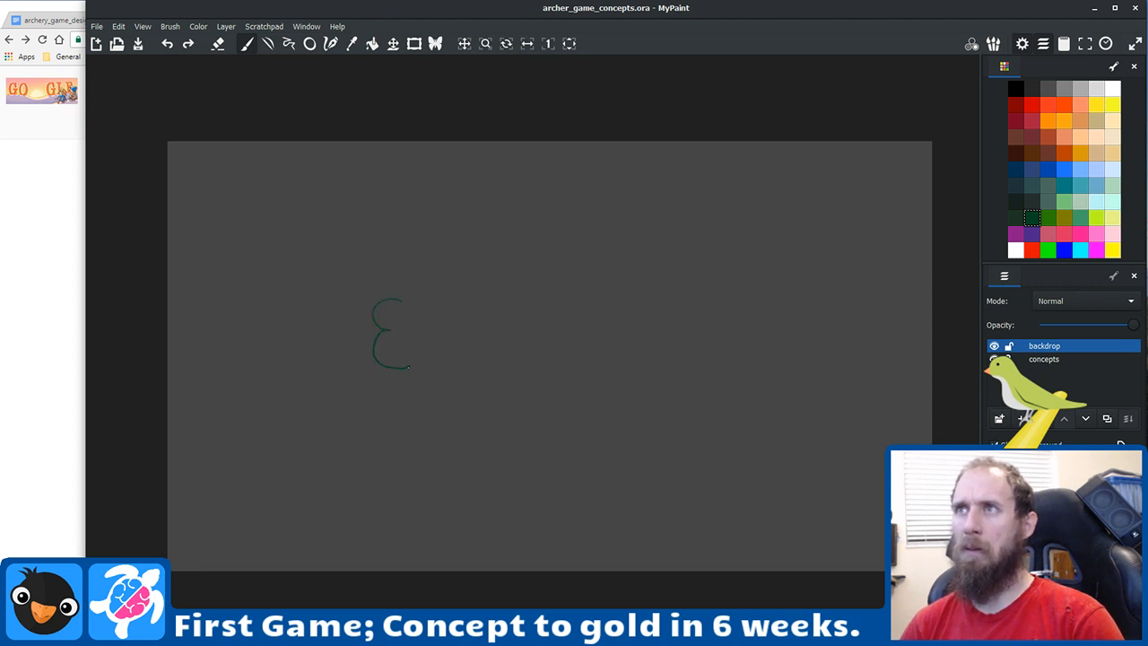
pyautogui.moveTo(475, 350)
pyautogui.mouseDown()
pyautogui.moveTo(480, 305)
pyautogui.moveTo(453, 276)
pyautogui.moveTo(414, 268)
pyautogui.moveTo(388, 283)
pyautogui.mouseUp()
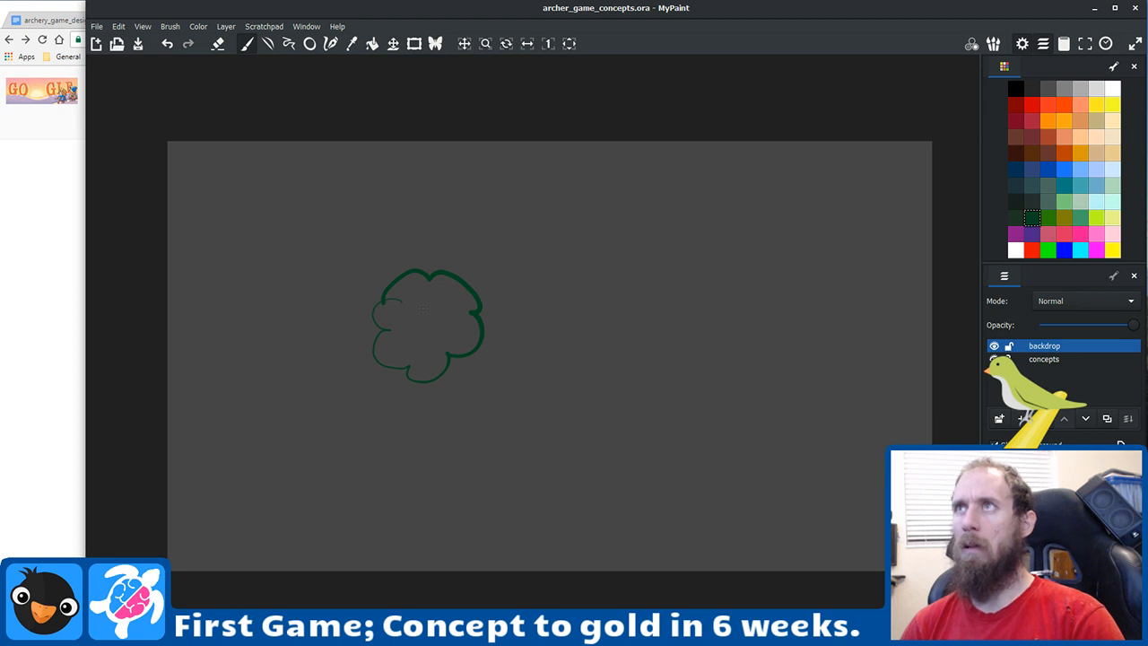
# Step: Flood fill the inside of the bush outline with the same dark green
pyautogui.click(368, 48)
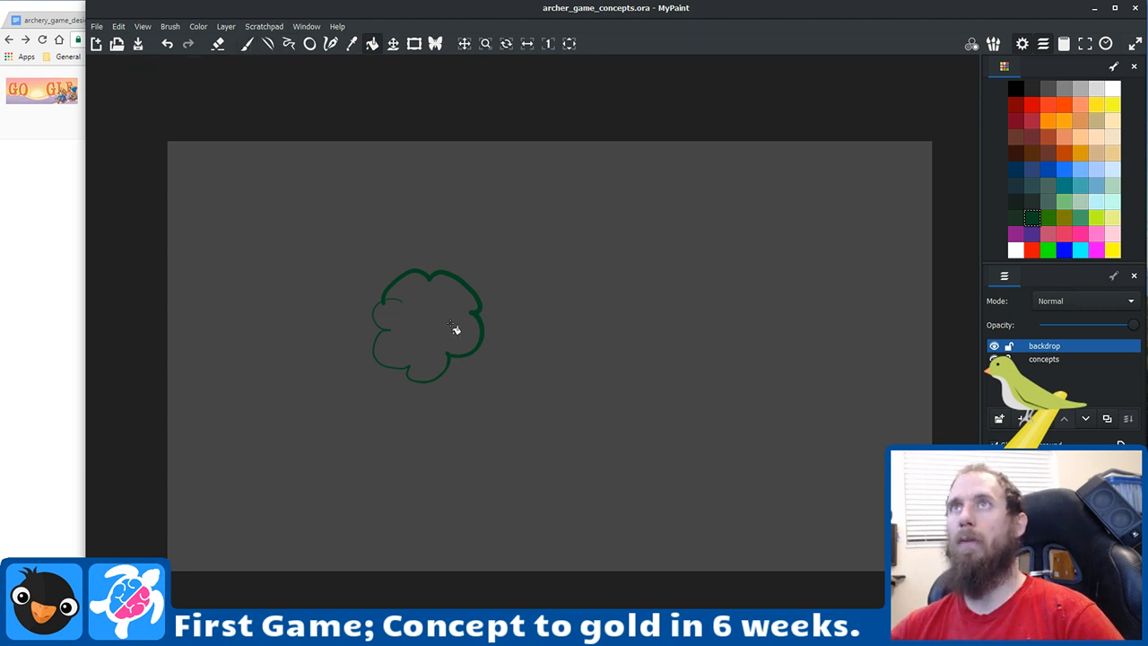
pyautogui.click(171, 28)
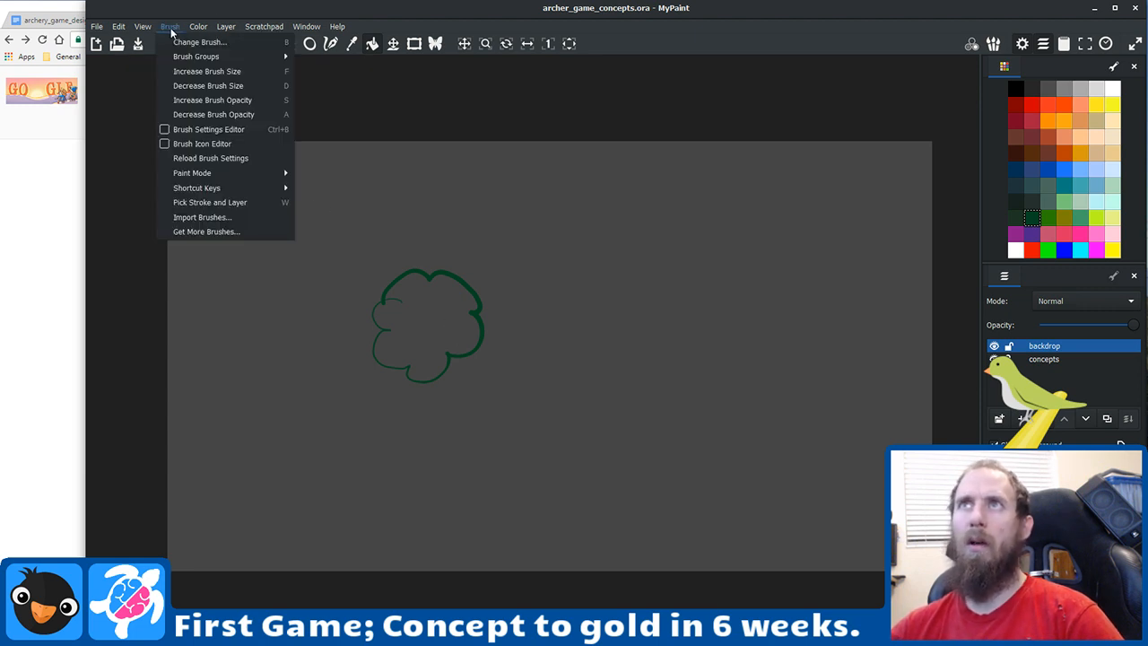
pyautogui.moveTo(211, 56)
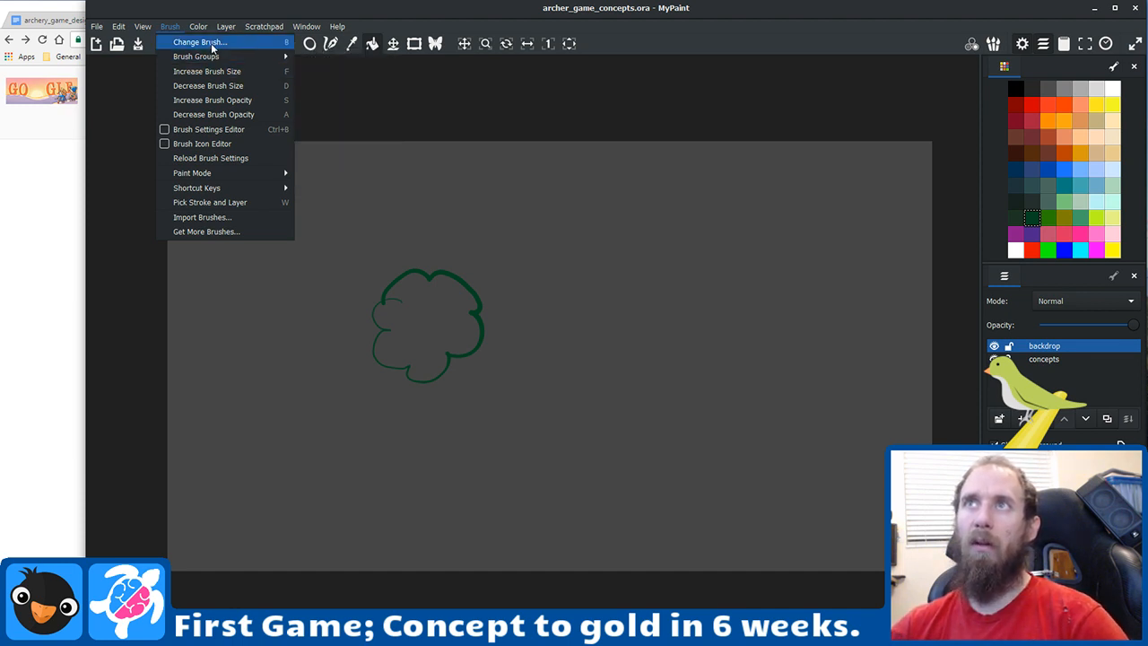
pyautogui.moveTo(127, 28)
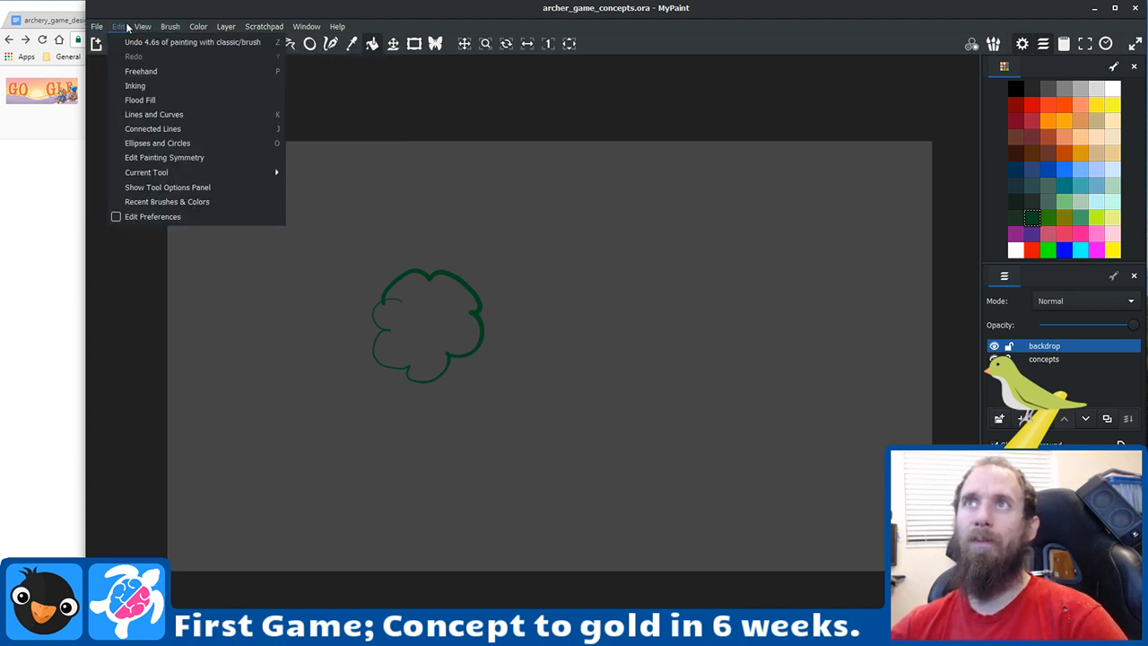
pyautogui.click(433, 327)
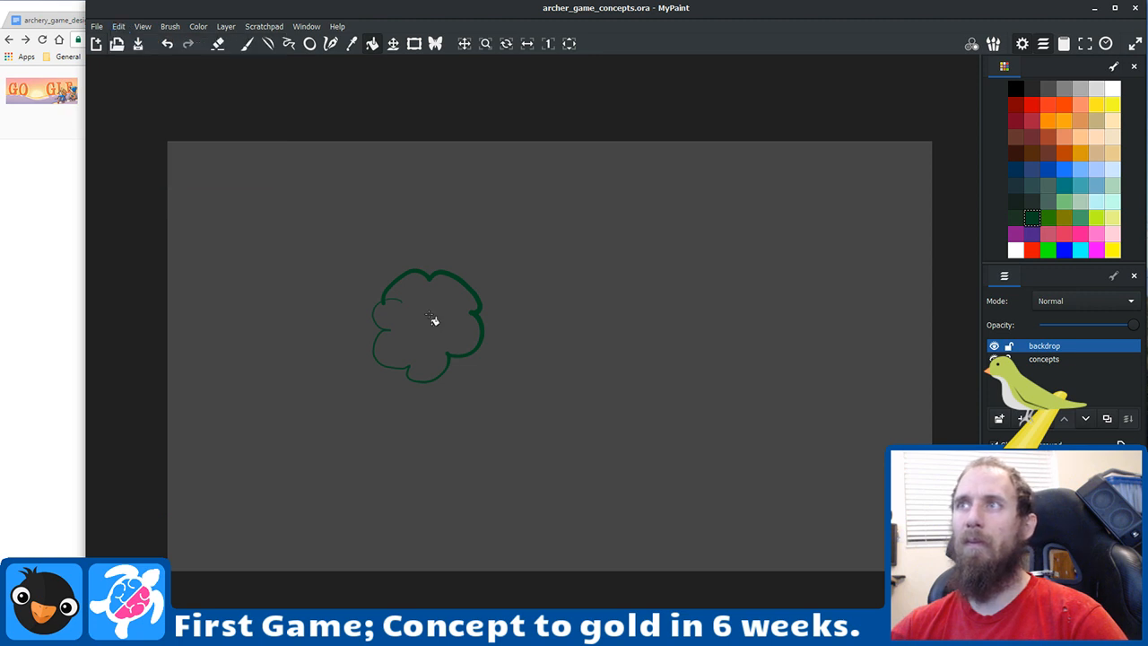
pyautogui.click(451, 311)
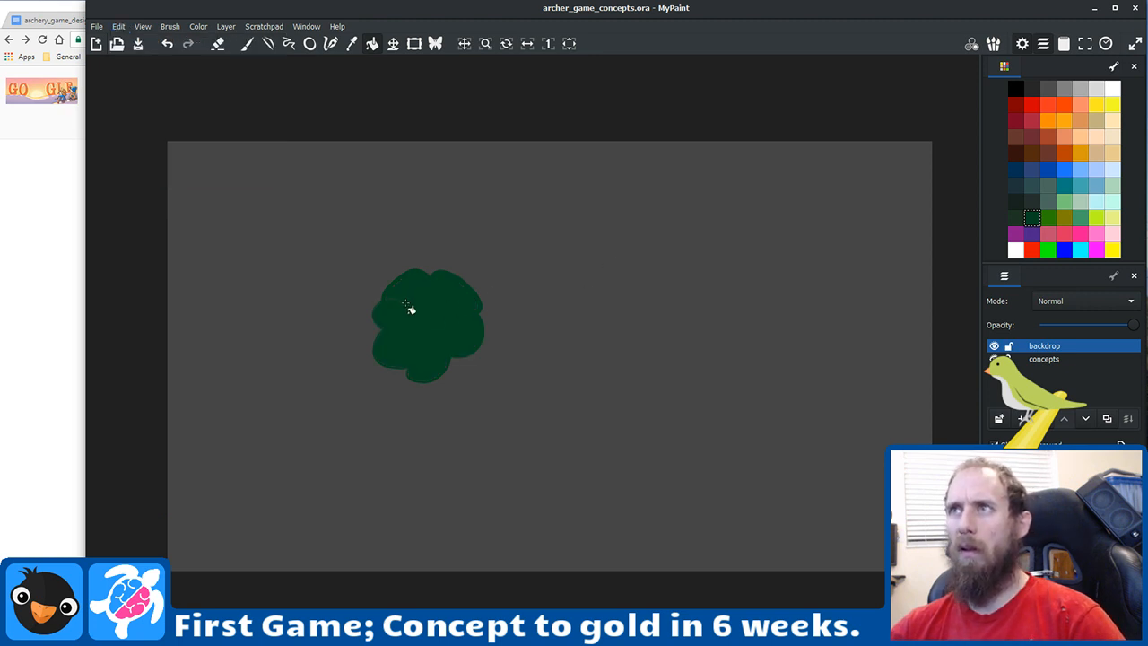
# Step: Inspect the bush's fill edges up close, undo the fill and clear the backdrop layer
pyautogui.scroll(5, 435, 307)
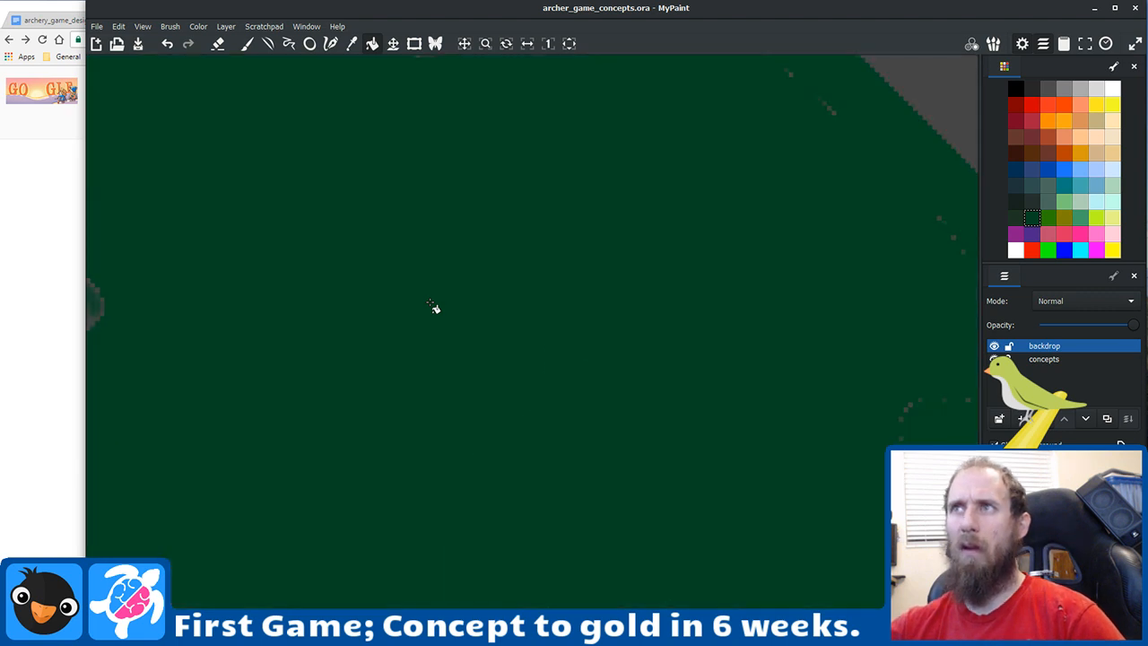
pyautogui.scroll(-2, 435, 307)
pyautogui.scroll(-1, 412, 329)
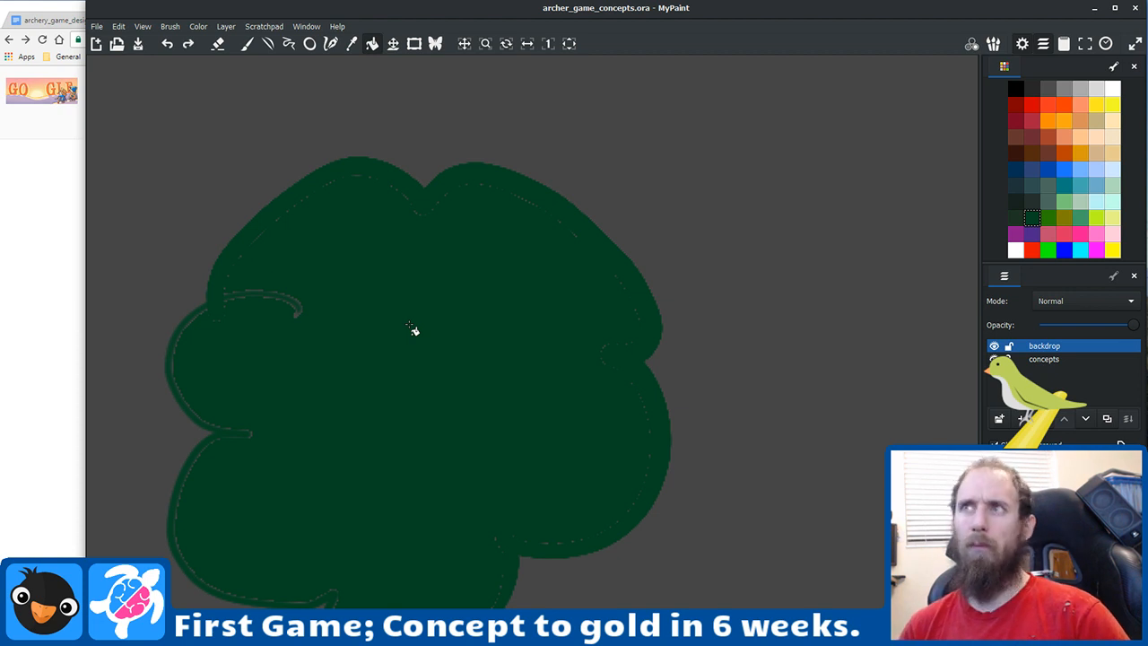
pyautogui.hotkey('ctrl', 'z')
pyautogui.press('Delete')
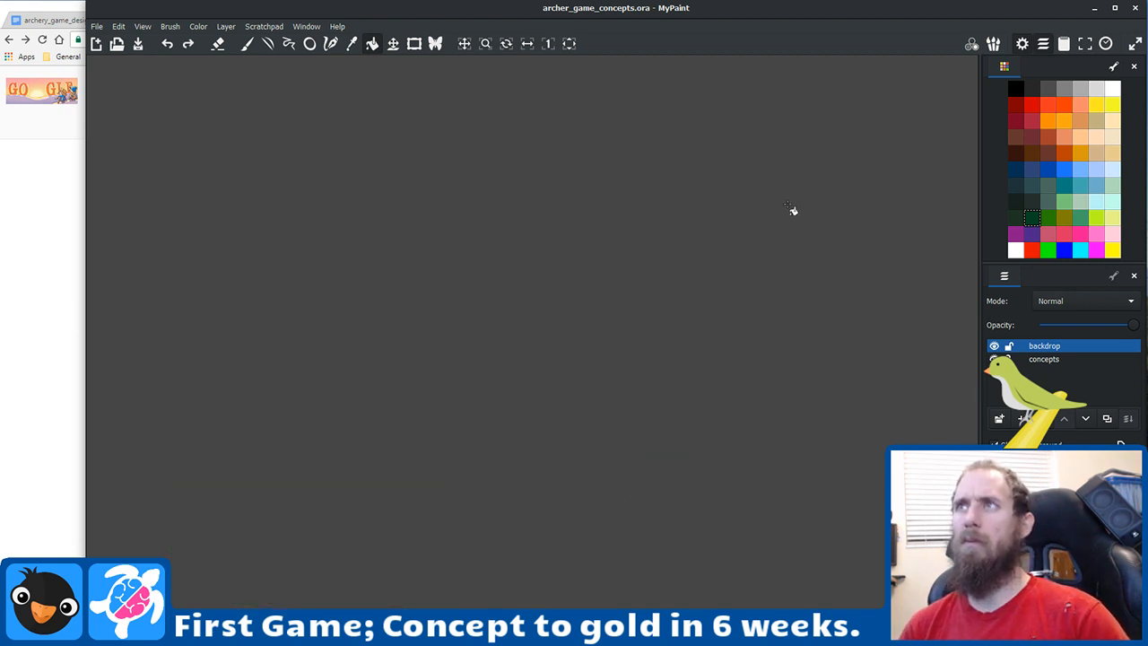
# Step: Paint a solid dark green tree crown with rounded, scalloped edges on the backdrop layer using the freehand brush
pyautogui.click(247, 44)
pyautogui.moveTo(307, 289)
pyautogui.mouseDown()
pyautogui.moveTo(311, 243)
pyautogui.moveTo(387, 181)
pyautogui.moveTo(479, 222)
pyautogui.moveTo(571, 237)
pyautogui.moveTo(618, 336)
pyautogui.moveTo(580, 383)
pyautogui.moveTo(607, 435)
pyautogui.moveTo(498, 504)
pyautogui.moveTo(425, 488)
pyautogui.moveTo(357, 526)
pyautogui.moveTo(247, 465)
pyautogui.moveTo(256, 426)
pyautogui.moveTo(240, 374)
pyautogui.moveTo(378, 210)
pyautogui.moveTo(444, 215)
pyautogui.moveTo(424, 203)
pyautogui.moveTo(379, 205)
pyautogui.moveTo(325, 245)
pyautogui.moveTo(372, 204)
pyautogui.moveTo(310, 262)
pyautogui.moveTo(378, 206)
pyautogui.moveTo(424, 202)
pyautogui.moveTo(376, 201)
pyautogui.moveTo(435, 201)
pyautogui.moveTo(493, 271)
pyautogui.moveTo(465, 241)
pyautogui.moveTo(539, 249)
pyautogui.moveTo(543, 261)
pyautogui.moveTo(537, 236)
pyautogui.moveTo(587, 285)
pyautogui.moveTo(578, 353)
pyautogui.moveTo(581, 321)
pyautogui.moveTo(593, 349)
pyautogui.moveTo(563, 374)
pyautogui.moveTo(598, 324)
pyautogui.moveTo(602, 342)
pyautogui.moveTo(575, 347)
pyautogui.moveTo(543, 294)
pyautogui.moveTo(546, 305)
pyautogui.moveTo(457, 258)
pyautogui.moveTo(520, 390)
pyautogui.moveTo(422, 245)
pyautogui.moveTo(422, 312)
pyautogui.moveTo(384, 274)
pyautogui.moveTo(327, 330)
pyautogui.moveTo(377, 232)
pyautogui.moveTo(285, 331)
pyautogui.moveTo(263, 379)
pyautogui.moveTo(267, 426)
pyautogui.moveTo(300, 460)
pyautogui.moveTo(273, 465)
pyautogui.moveTo(301, 496)
pyautogui.moveTo(370, 502)
pyautogui.moveTo(452, 460)
pyautogui.moveTo(478, 480)
pyautogui.moveTo(538, 464)
pyautogui.moveTo(570, 438)
pyautogui.moveTo(585, 393)
pyautogui.moveTo(541, 385)
pyautogui.moveTo(543, 423)
pyautogui.moveTo(526, 390)
pyautogui.moveTo(476, 396)
pyautogui.moveTo(443, 384)
pyautogui.moveTo(425, 356)
pyautogui.moveTo(380, 473)
pyautogui.moveTo(374, 391)
pyautogui.moveTo(351, 350)
pyautogui.moveTo(364, 340)
pyautogui.moveTo(293, 397)
pyautogui.mouseUp()
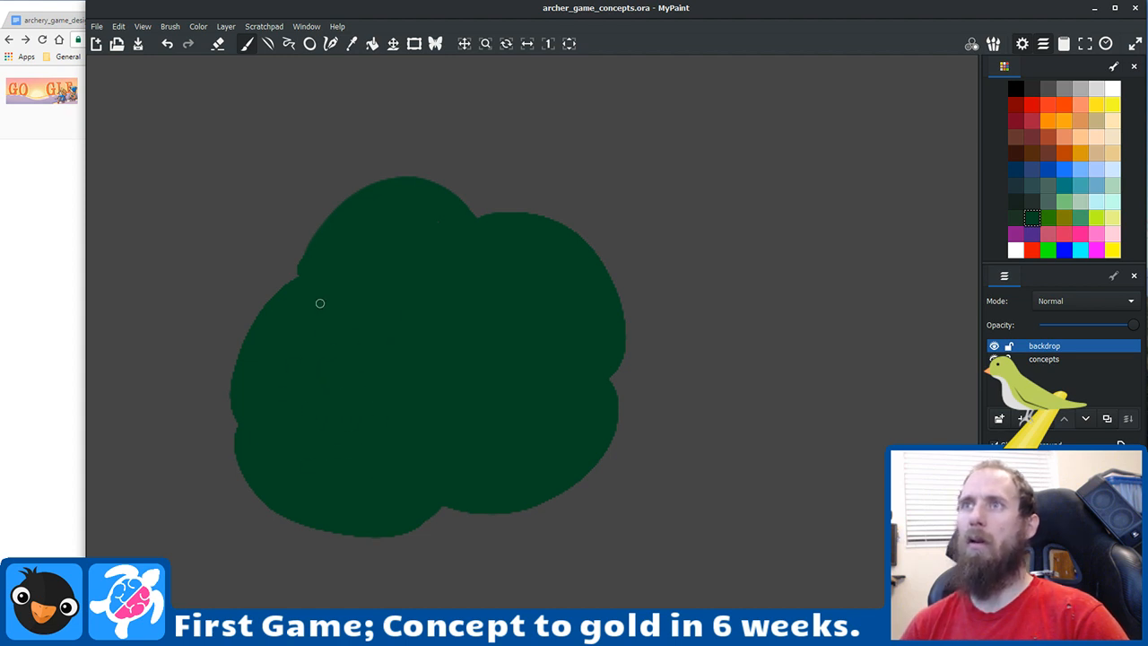
pyautogui.moveTo(319, 303)
pyautogui.mouseDown()
pyautogui.moveTo(275, 290)
pyautogui.moveTo(239, 353)
pyautogui.moveTo(291, 417)
pyautogui.moveTo(269, 414)
pyautogui.moveTo(277, 289)
pyautogui.mouseUp()
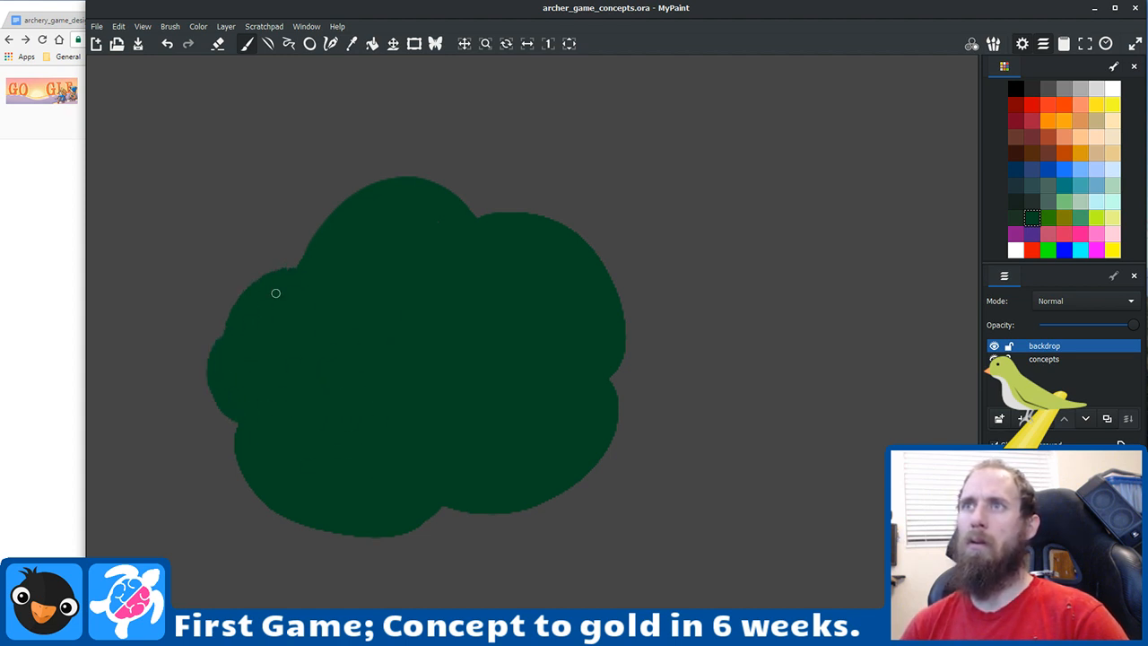
pyautogui.moveTo(239, 367)
pyautogui.mouseDown()
pyautogui.moveTo(270, 294)
pyautogui.moveTo(309, 275)
pyautogui.moveTo(362, 212)
pyautogui.mouseUp()
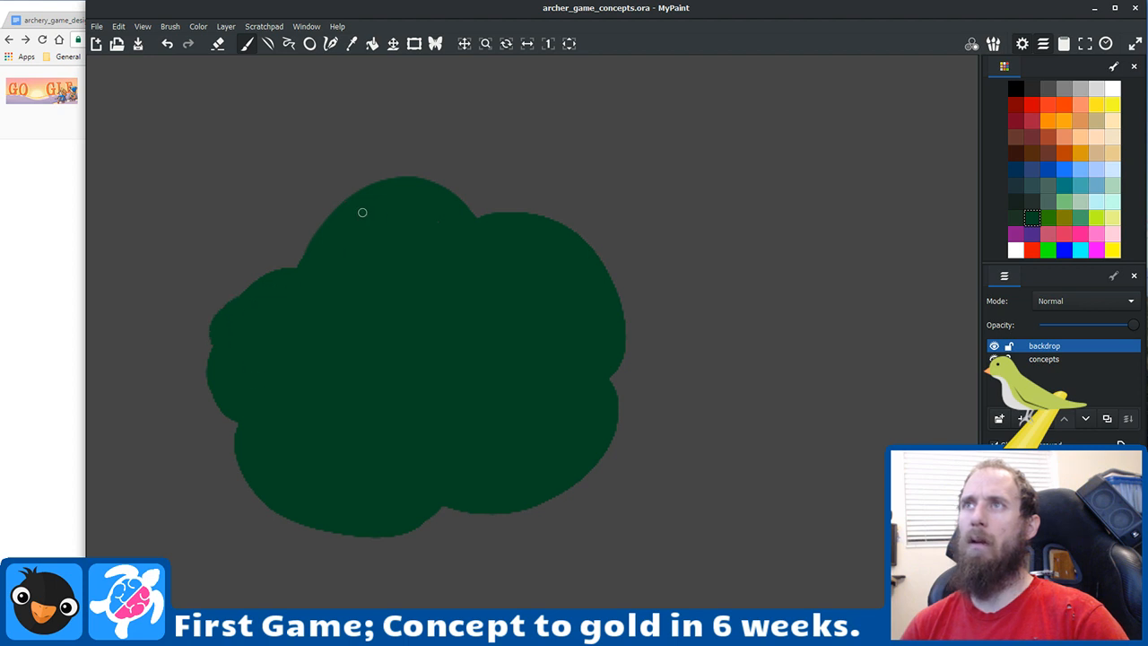
pyautogui.moveTo(453, 223); pyautogui.dragTo(501, 258)
pyautogui.moveTo(557, 289)
pyautogui.mouseDown()
pyautogui.moveTo(611, 293)
pyautogui.moveTo(581, 315)
pyautogui.mouseUp()
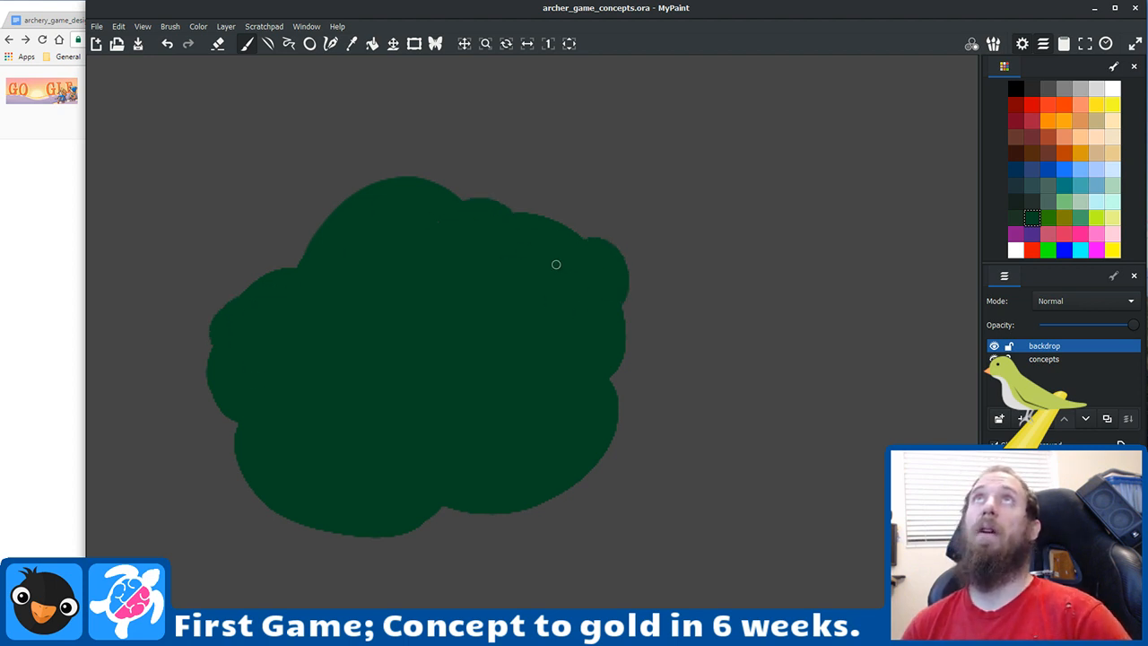
# Step: Paint a solid dark brown trunk beneath the crown, flaring out to a wide, rounded base
pyautogui.scroll(-2, 556, 265)
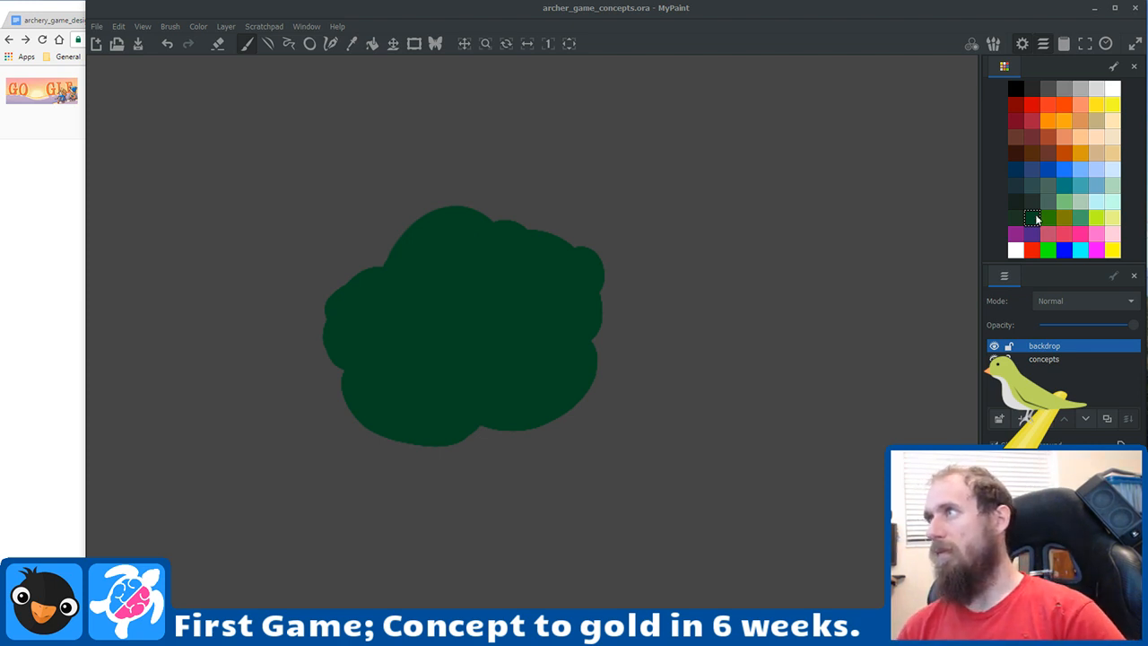
pyautogui.click(1032, 154)
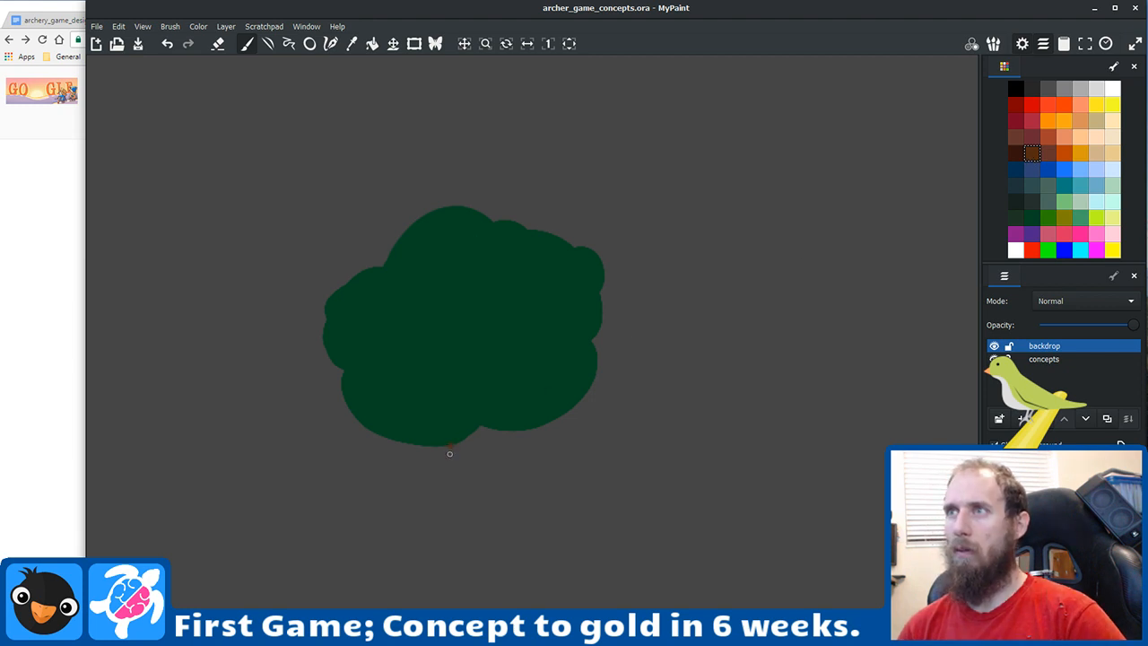
pyautogui.moveTo(452, 446)
pyautogui.mouseDown()
pyautogui.moveTo(417, 569)
pyautogui.moveTo(387, 608)
pyautogui.mouseUp()
pyautogui.moveTo(506, 434)
pyautogui.mouseDown()
pyautogui.moveTo(509, 529)
pyautogui.moveTo(547, 605)
pyautogui.mouseUp()
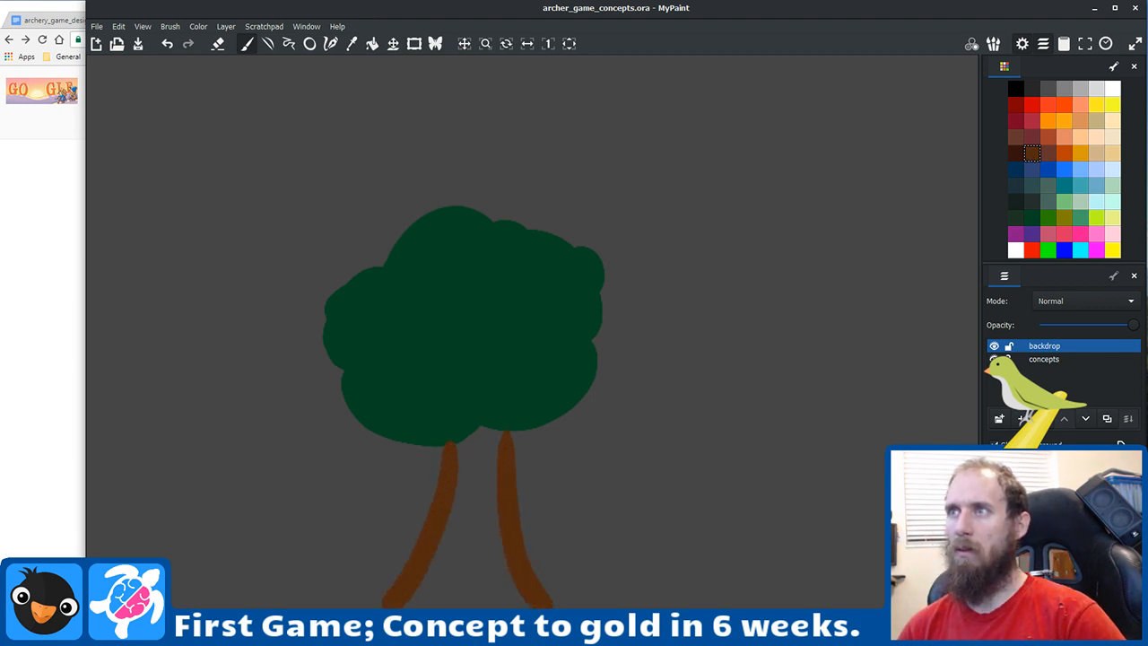
pyautogui.moveTo(500, 437)
pyautogui.mouseDown()
pyautogui.moveTo(450, 455)
pyautogui.moveTo(505, 433)
pyautogui.moveTo(490, 510)
pyautogui.moveTo(495, 434)
pyautogui.moveTo(497, 506)
pyautogui.moveTo(513, 564)
pyautogui.moveTo(497, 480)
pyautogui.moveTo(531, 600)
pyautogui.moveTo(492, 502)
pyautogui.mouseUp()
pyautogui.moveTo(443, 591)
pyautogui.mouseDown()
pyautogui.moveTo(479, 456)
pyautogui.moveTo(478, 527)
pyautogui.mouseUp()
pyautogui.moveTo(449, 477)
pyautogui.mouseDown()
pyautogui.moveTo(488, 444)
pyautogui.moveTo(451, 531)
pyautogui.moveTo(465, 493)
pyautogui.moveTo(479, 607)
pyautogui.moveTo(478, 498)
pyautogui.moveTo(500, 603)
pyautogui.moveTo(484, 501)
pyautogui.moveTo(506, 585)
pyautogui.moveTo(469, 545)
pyautogui.mouseUp()
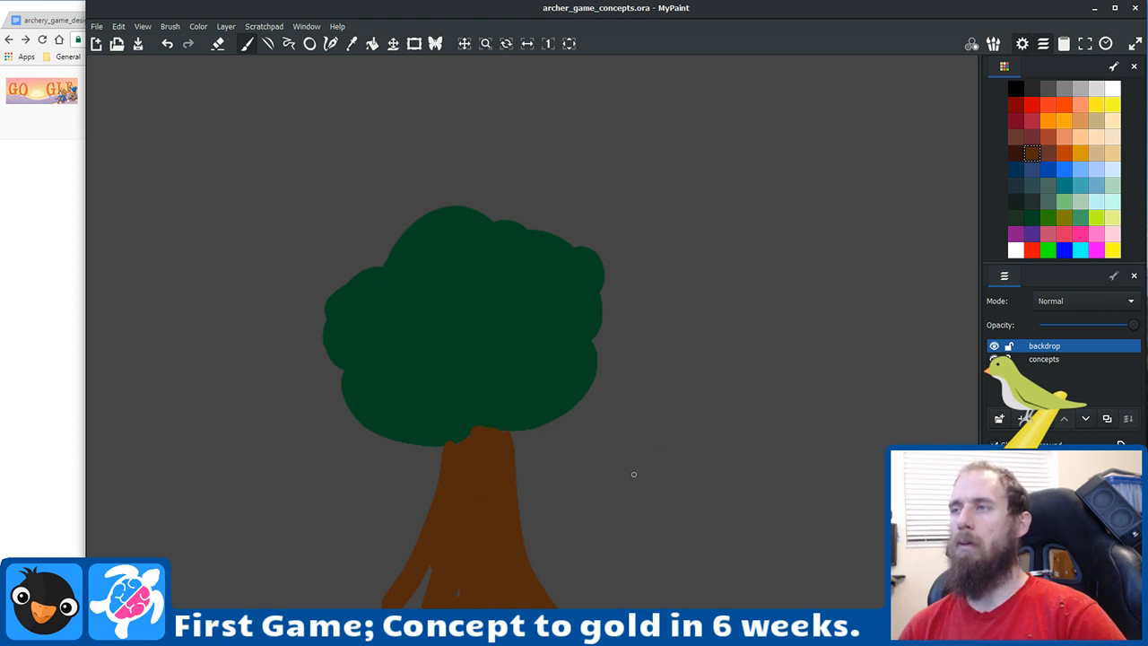
pyautogui.moveTo(634, 472); pyautogui.dragTo(759, 276)
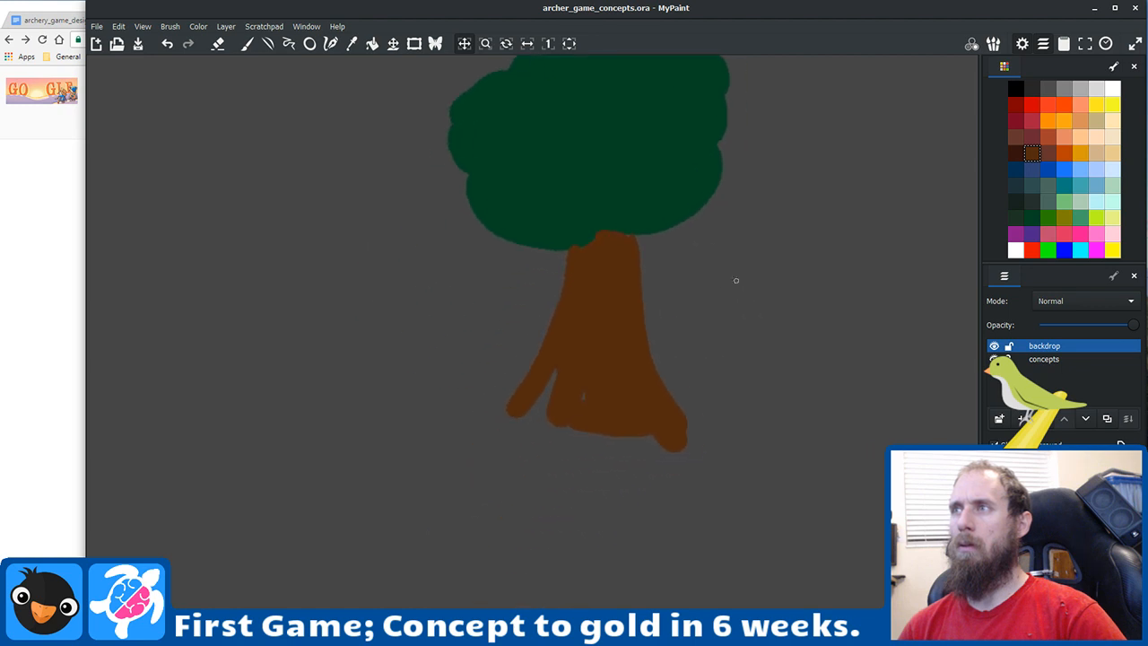
pyautogui.moveTo(555, 361)
pyautogui.mouseDown()
pyautogui.moveTo(519, 419)
pyautogui.moveTo(555, 385)
pyautogui.moveTo(563, 399)
pyautogui.moveTo(544, 415)
pyautogui.moveTo(585, 379)
pyautogui.moveTo(580, 422)
pyautogui.moveTo(563, 411)
pyautogui.moveTo(521, 434)
pyautogui.moveTo(562, 405)
pyautogui.moveTo(516, 437)
pyautogui.moveTo(556, 406)
pyautogui.moveTo(536, 397)
pyautogui.moveTo(566, 397)
pyautogui.moveTo(566, 434)
pyautogui.moveTo(628, 460)
pyautogui.moveTo(552, 437)
pyautogui.moveTo(638, 435)
pyautogui.mouseUp()
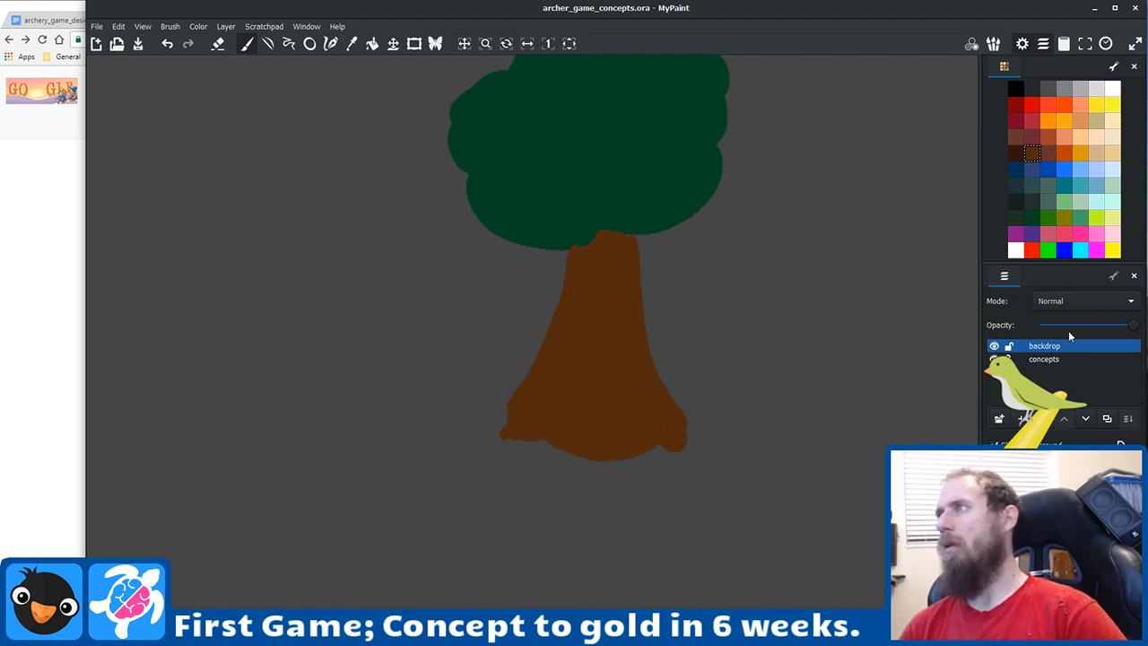
# Step: Try a bright orange-brown bark line down the tree trunk
pyautogui.click(1065, 153)
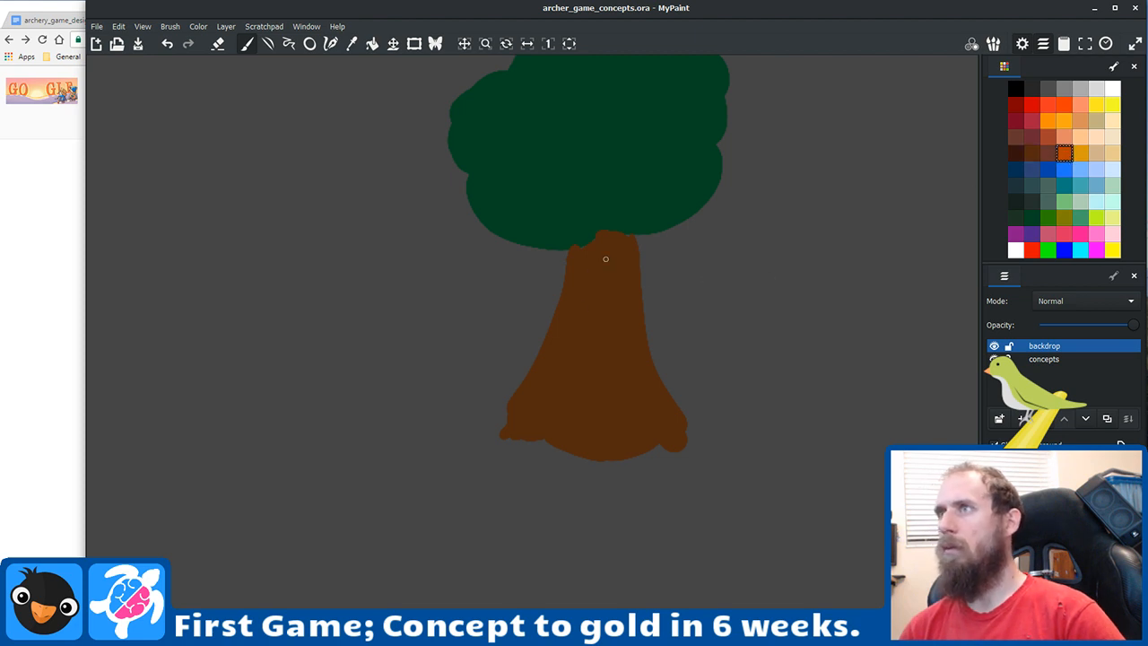
pyautogui.moveTo(605, 258); pyautogui.dragTo(576, 339)
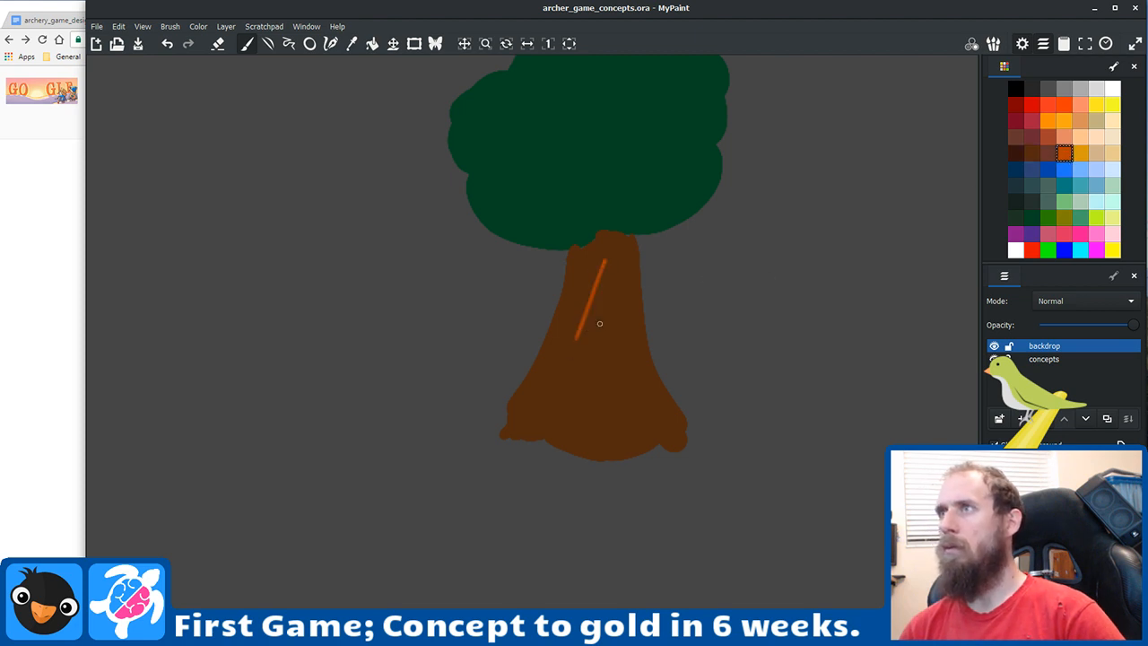
pyautogui.hotkey('ctrl', 'z')
pyautogui.click(1033, 153)
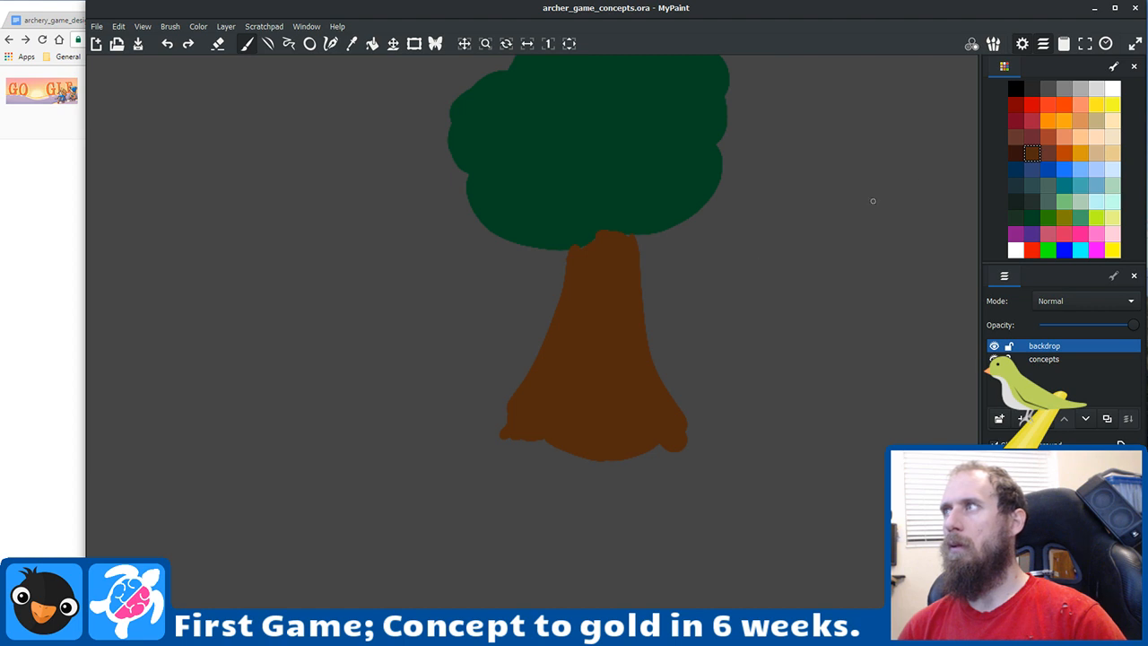
# Step: Add thin near-black bark lines along the length of the trunk, undoing the strokes that come out too heavy
pyautogui.click(1032, 89)
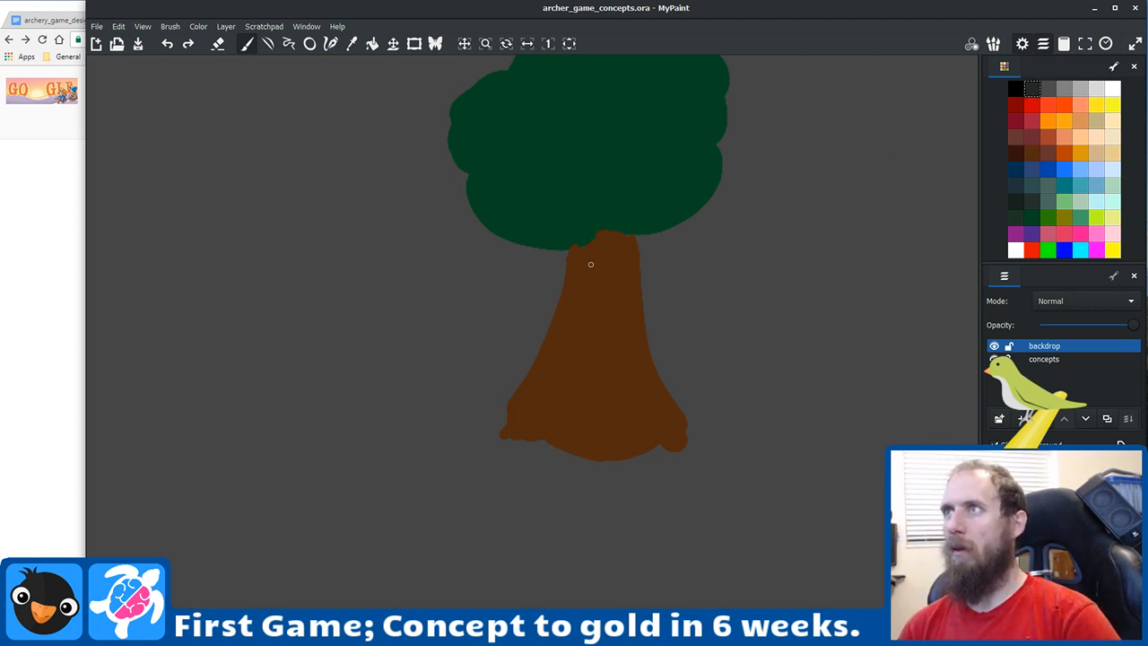
pyautogui.moveTo(586, 302)
pyautogui.mouseDown()
pyautogui.moveTo(557, 390)
pyautogui.moveTo(530, 429)
pyautogui.moveTo(585, 325)
pyautogui.moveTo(572, 403)
pyautogui.moveTo(565, 410)
pyautogui.moveTo(600, 290)
pyautogui.moveTo(584, 374)
pyautogui.mouseUp()
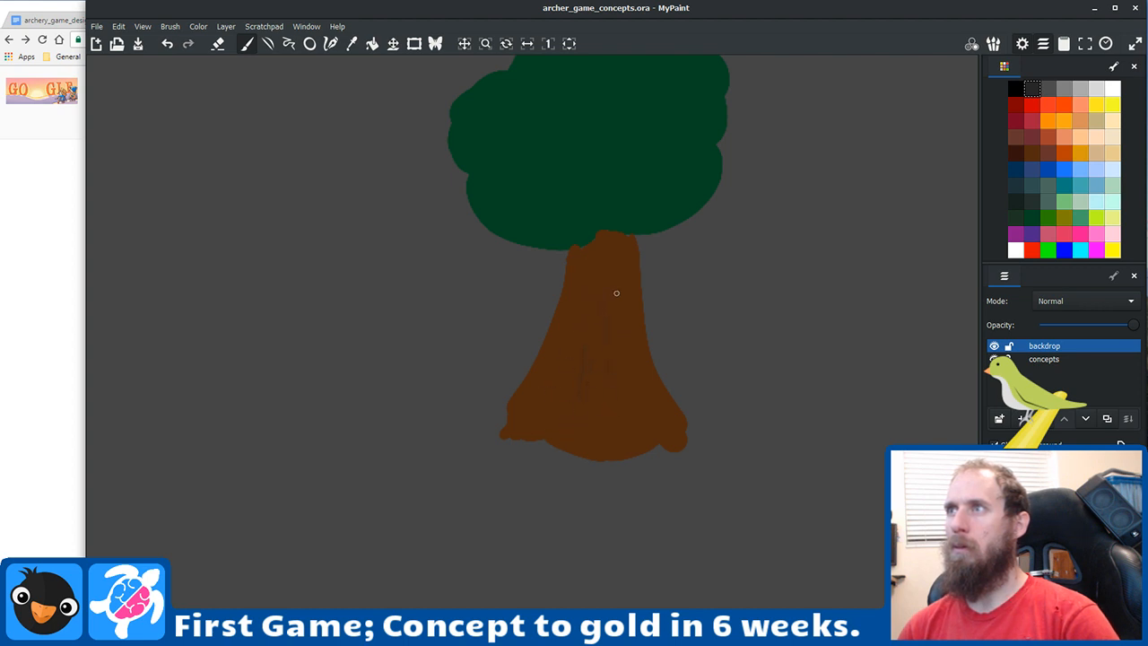
pyautogui.moveTo(616, 292); pyautogui.dragTo(624, 375)
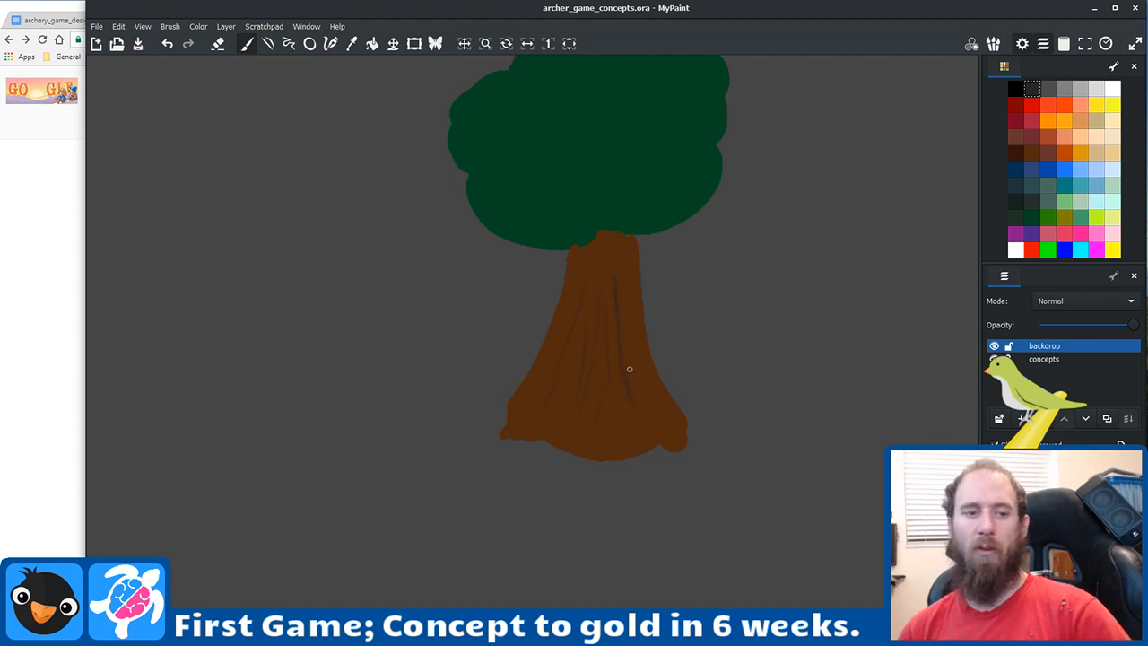
pyautogui.hotkey('ctrl', 'z')
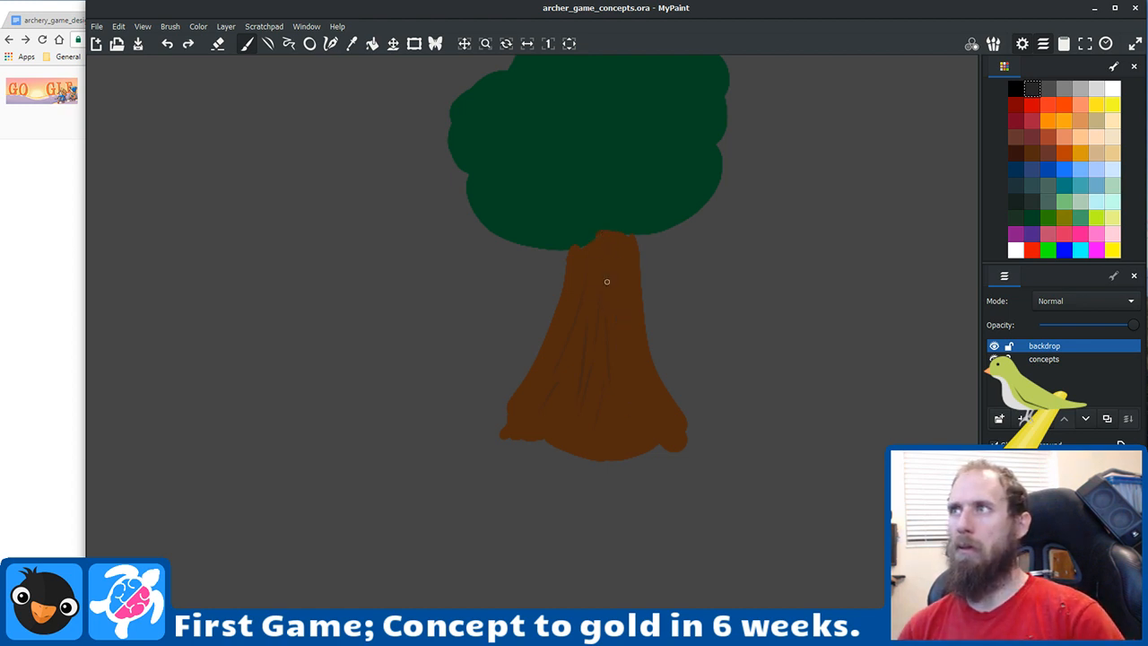
pyautogui.moveTo(624, 250); pyautogui.dragTo(645, 391)
pyautogui.hotkey('ctrl', 'z')
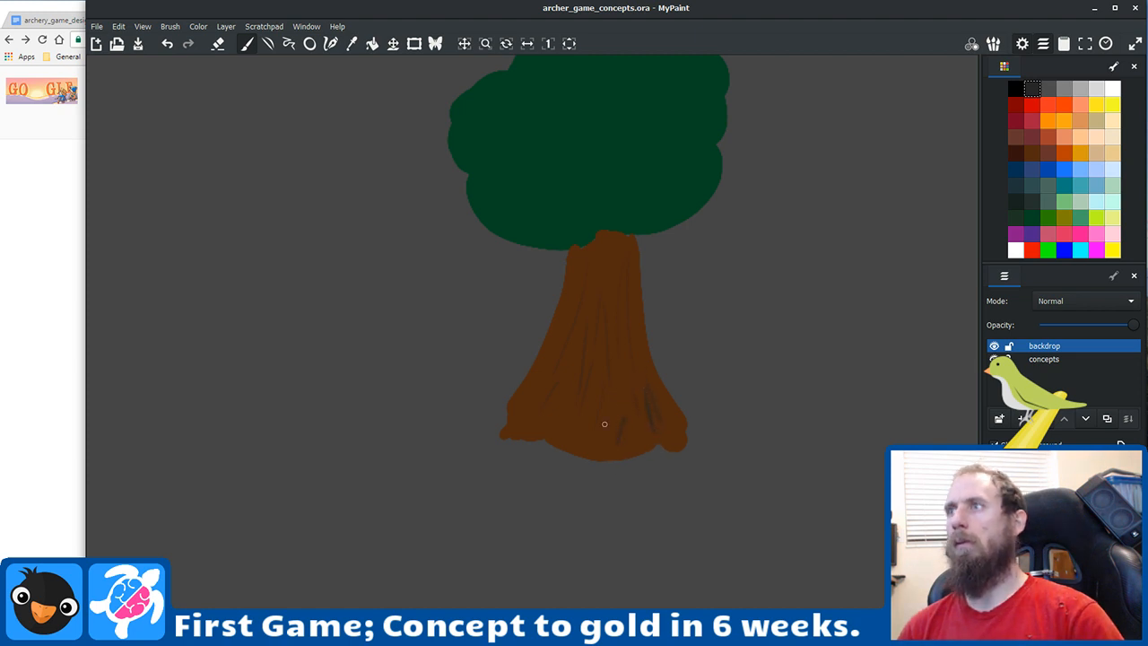
# Step: Try a long diagonal near-black stroke across the whole tree and undo it
pyautogui.press('space')
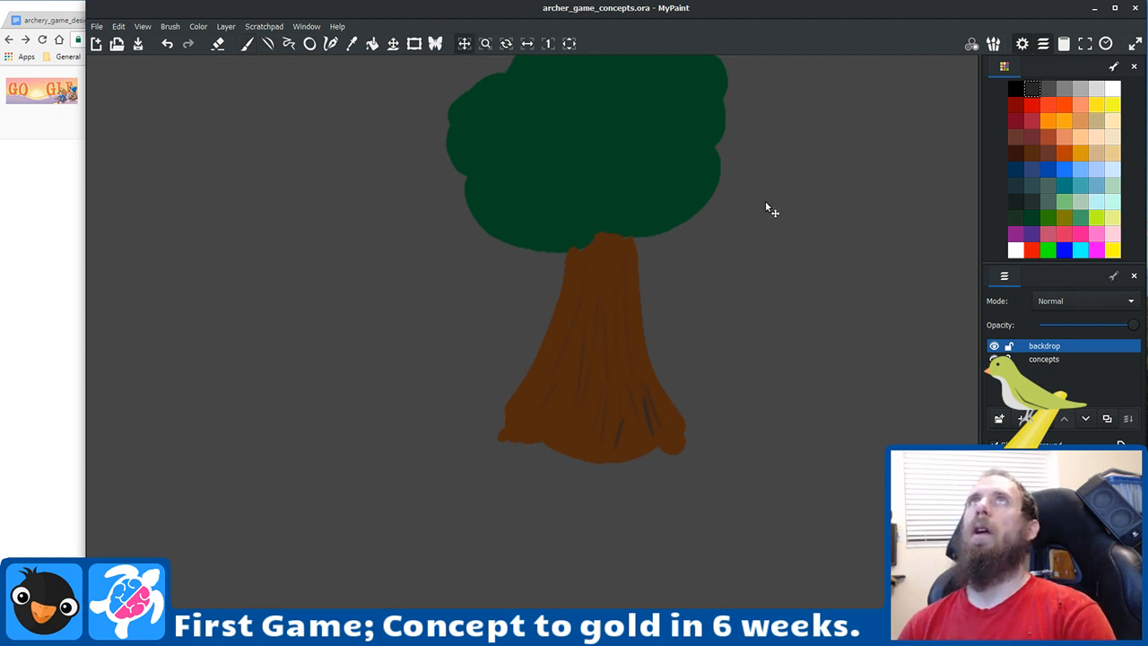
pyautogui.moveTo(767, 209)
pyautogui.mouseDown()
pyautogui.moveTo(680, 311)
pyautogui.moveTo(697, 344)
pyautogui.mouseUp()
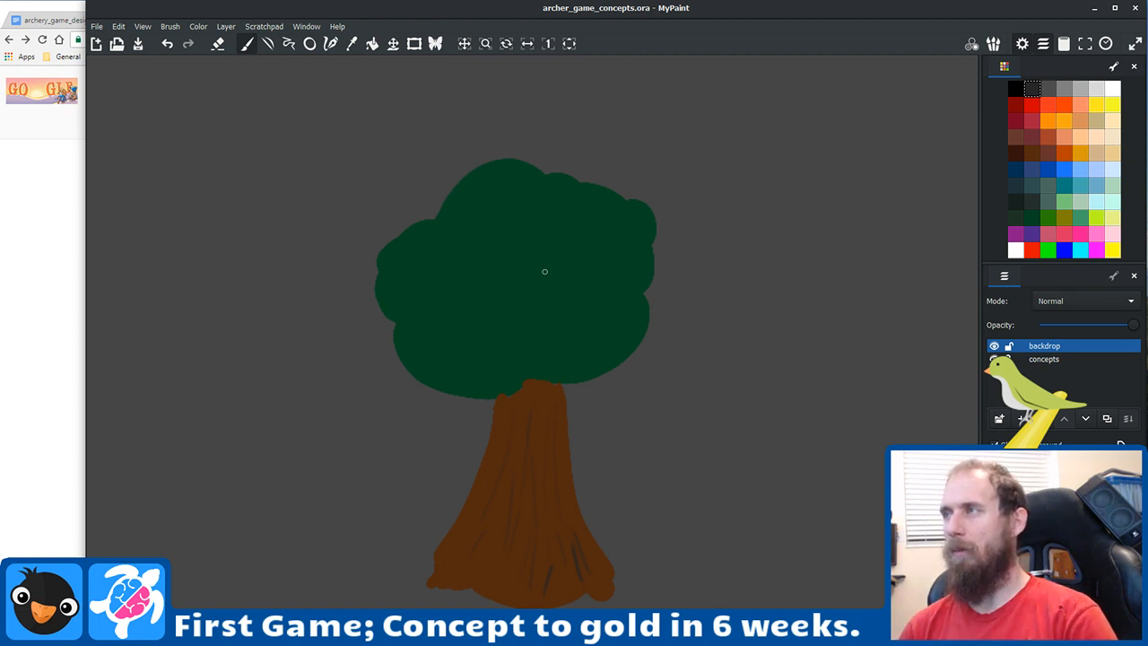
pyautogui.scroll(-4, 544, 271)
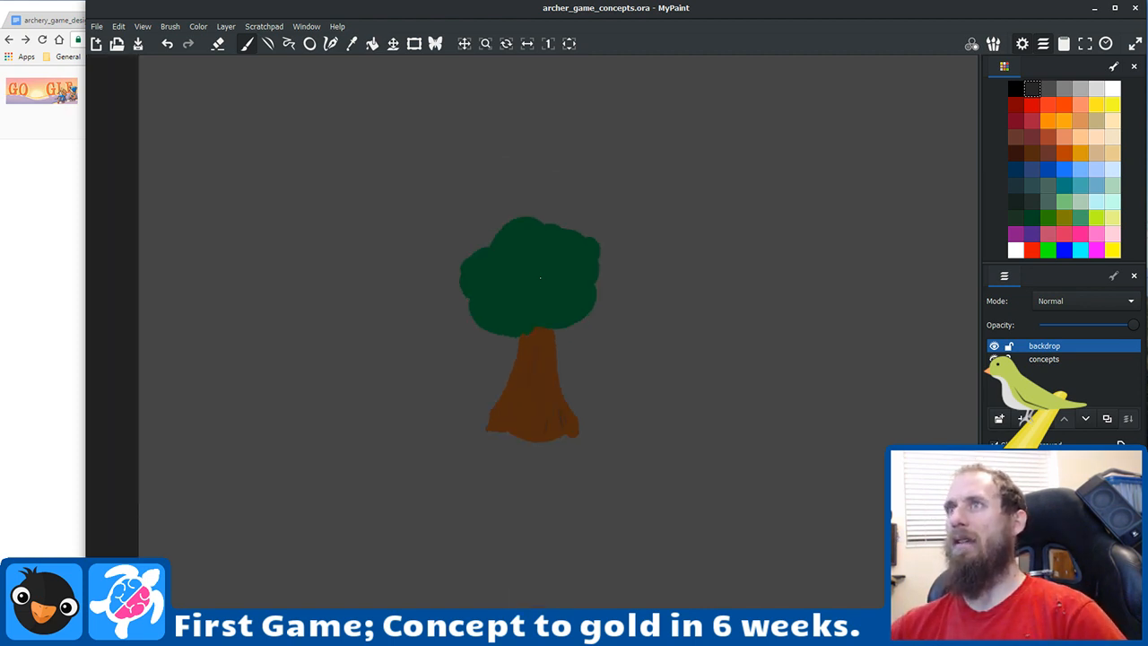
pyautogui.scroll(1, 549, 306)
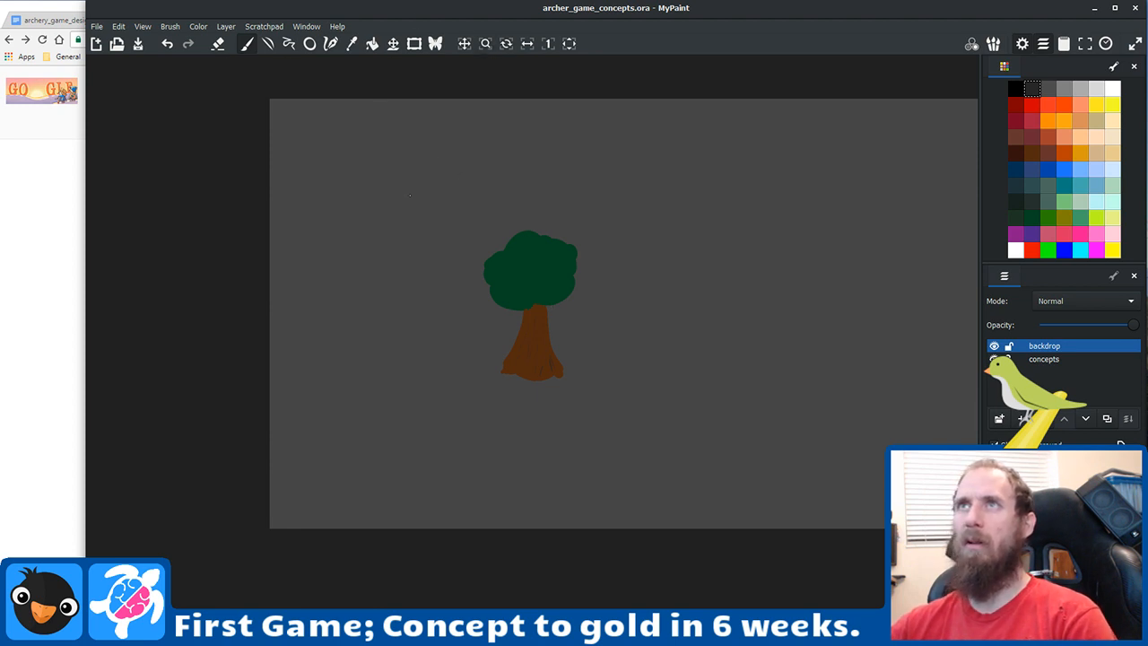
pyautogui.moveTo(464, 204); pyautogui.dragTo(615, 414)
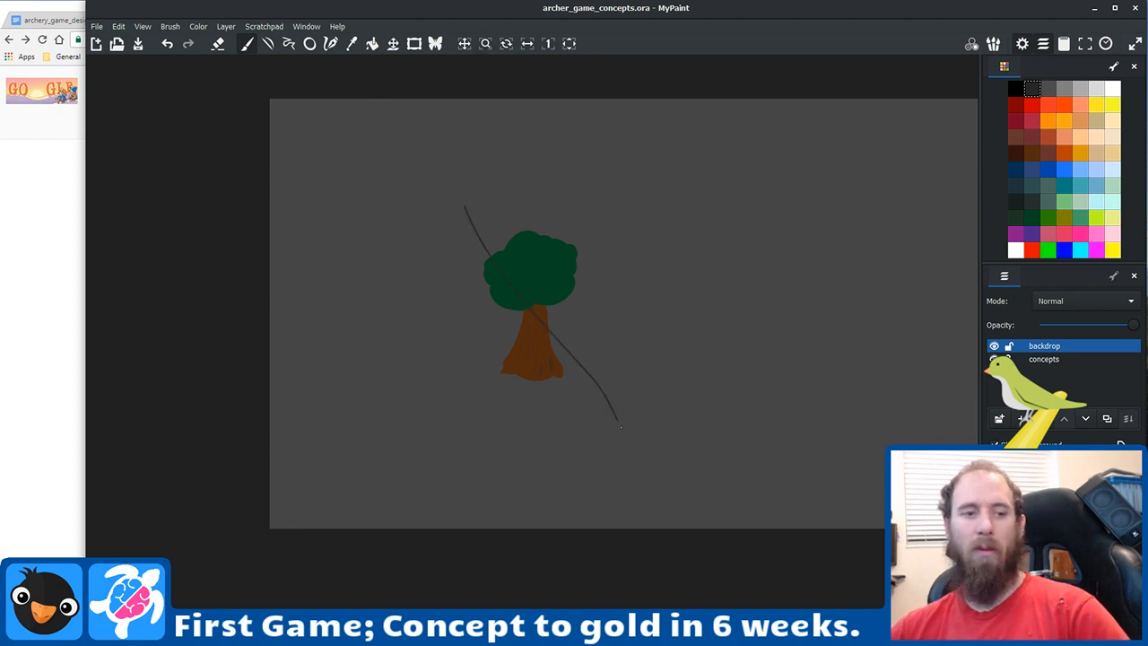
pyautogui.hotkey('ctrl', 'z')
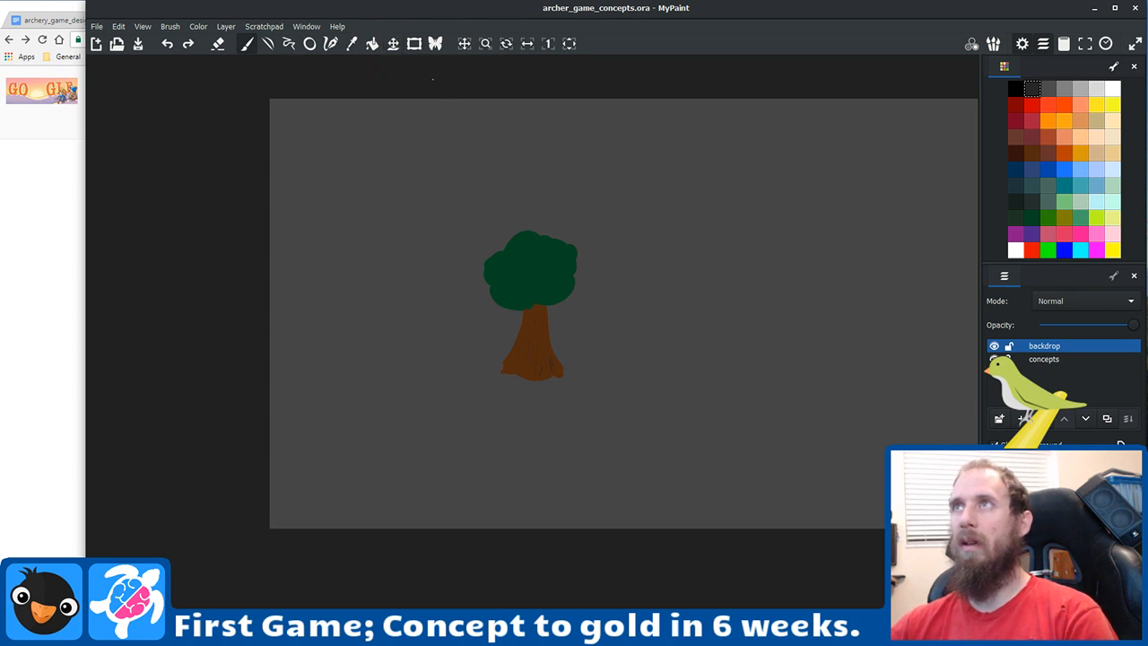
# Step: Reposition the document frame so that the tree sits near its centre
pyautogui.click(415, 43)
pyautogui.moveTo(594, 194); pyautogui.dragTo(356, 159)
pyautogui.scroll(3, 447, 273)
pyautogui.scroll(-3, 447, 273)
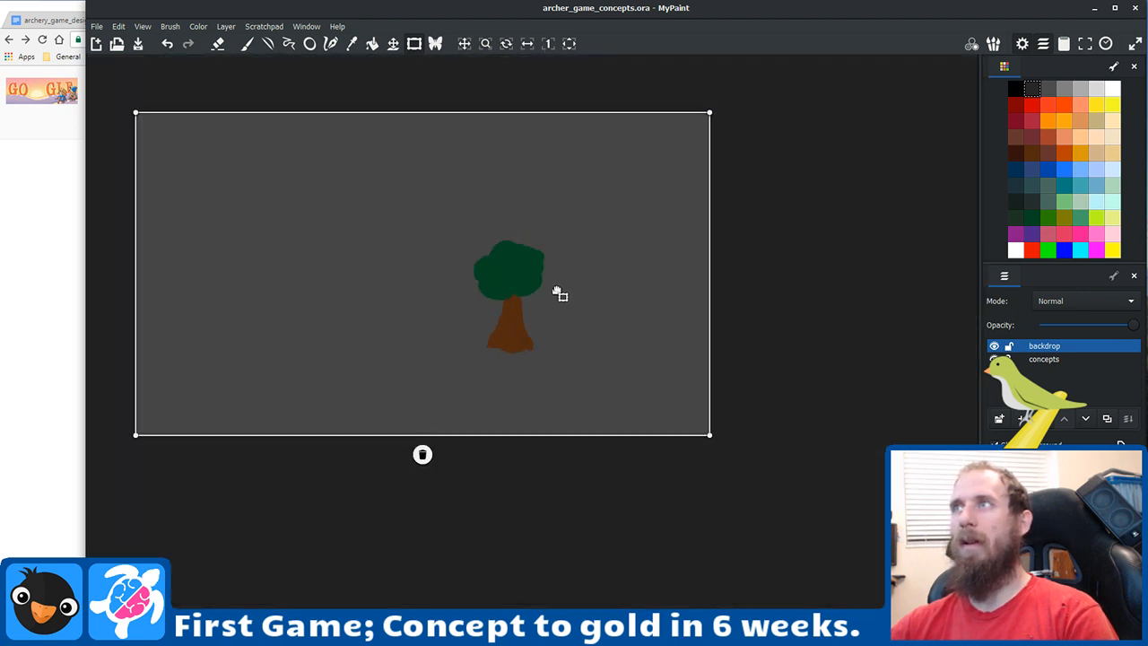
pyautogui.moveTo(624, 296); pyautogui.dragTo(716, 302)
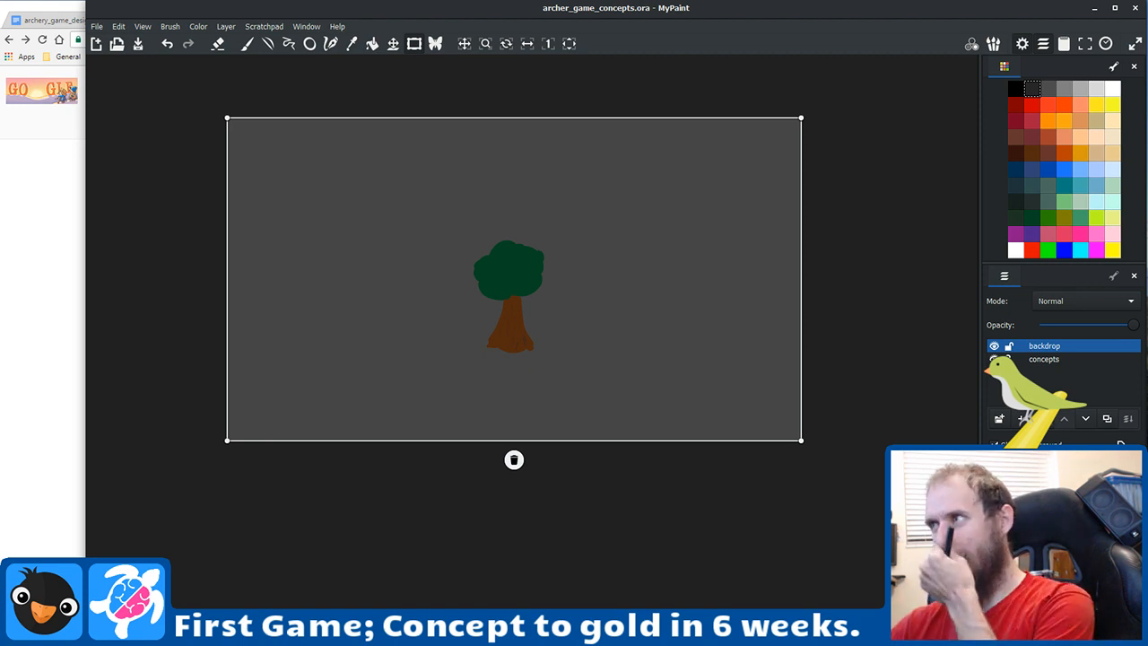
# Step: Add a new layer above backdrop and name it mountains
pyautogui.click(1001, 421)
pyautogui.doubleClick(1042, 346)
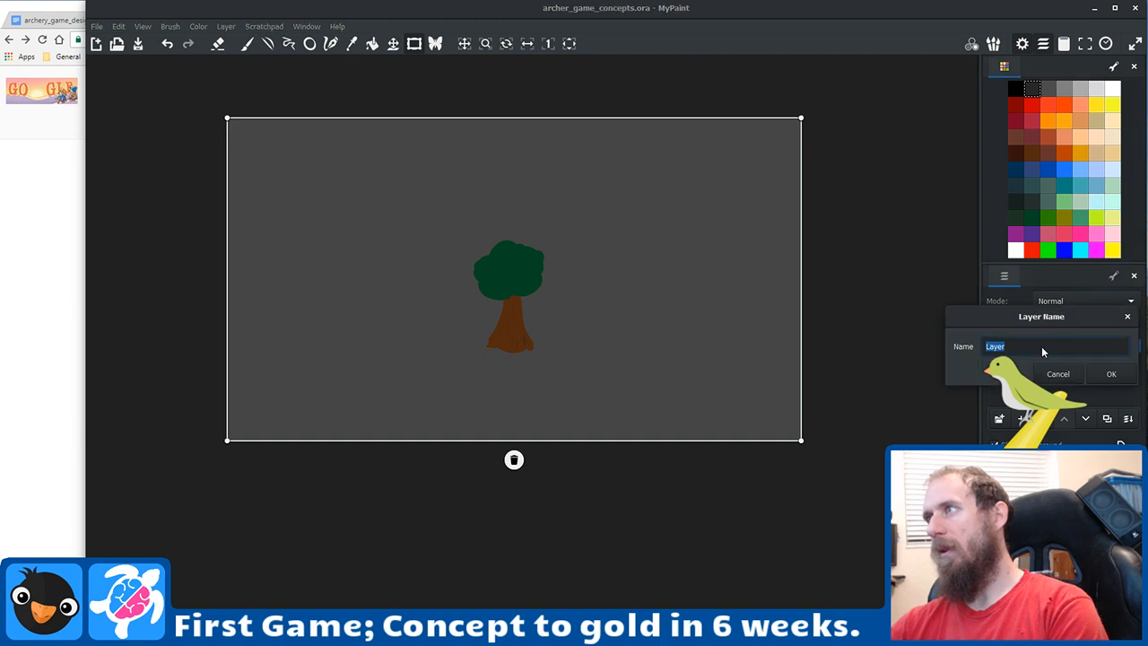
pyautogui.write('mountains')
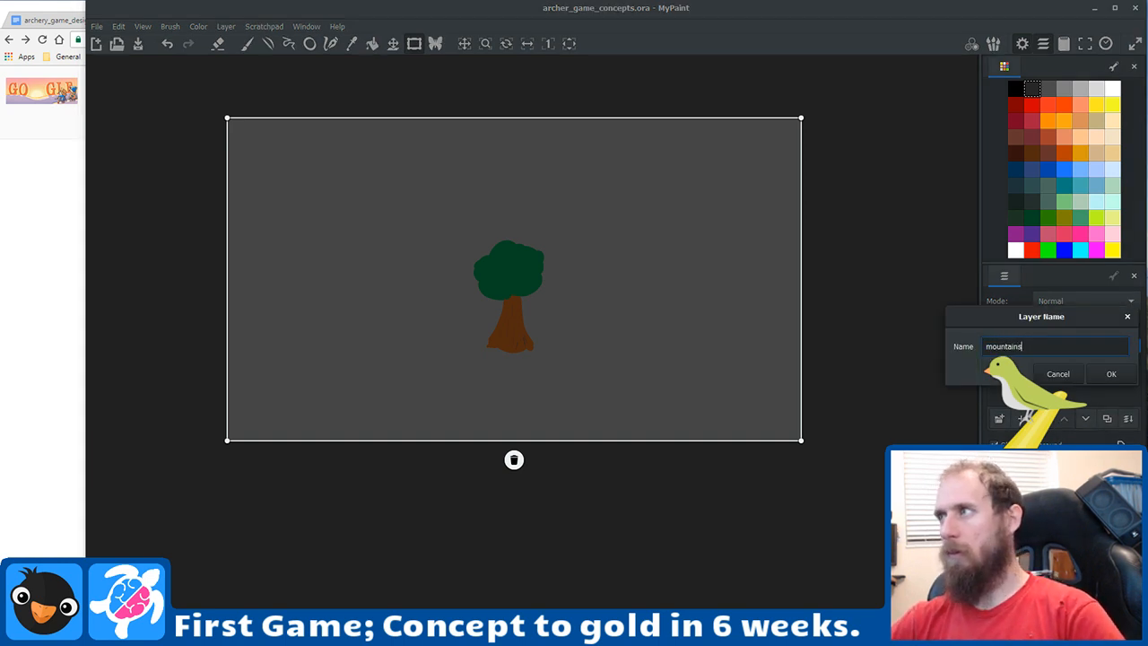
pyautogui.press('Return')
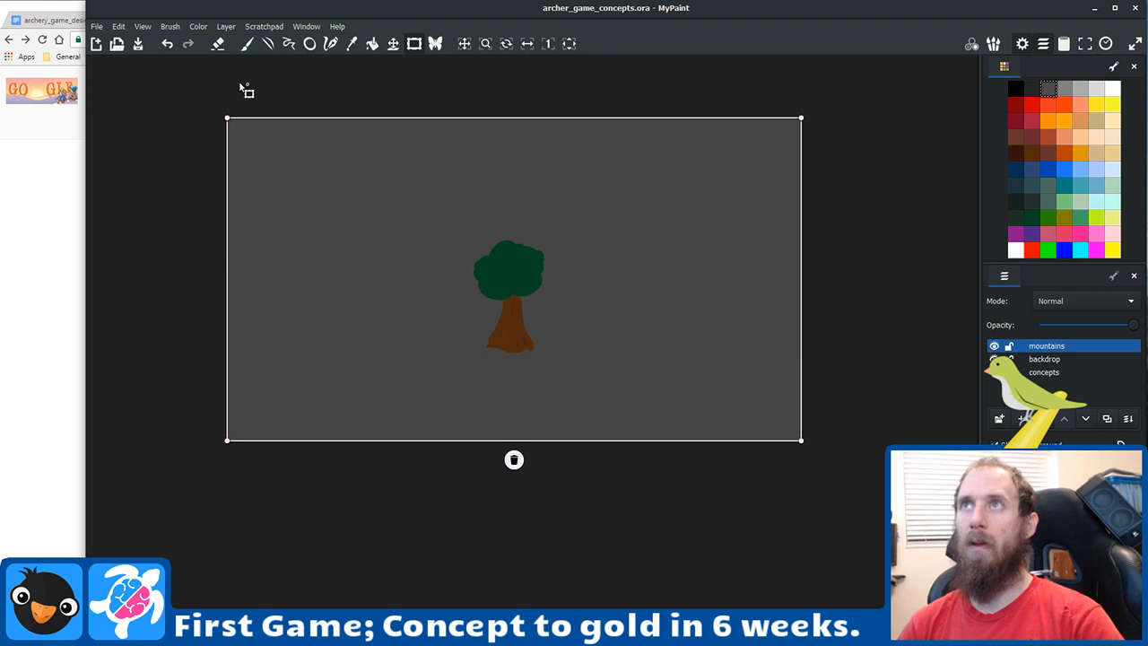
# Step: Draw a jagged grey mountain ridge across the frame on the mountains layer and close the outline around the outside of the frame's lower part
pyautogui.click(247, 44)
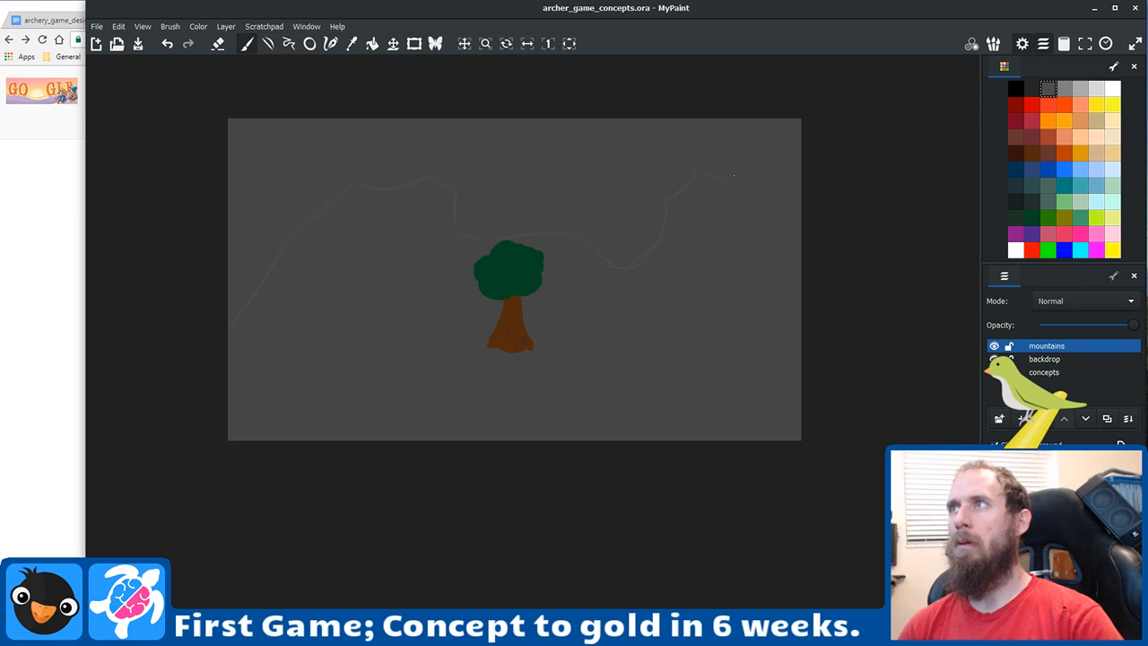
pyautogui.moveTo(756, 186); pyautogui.dragTo(763, 225)
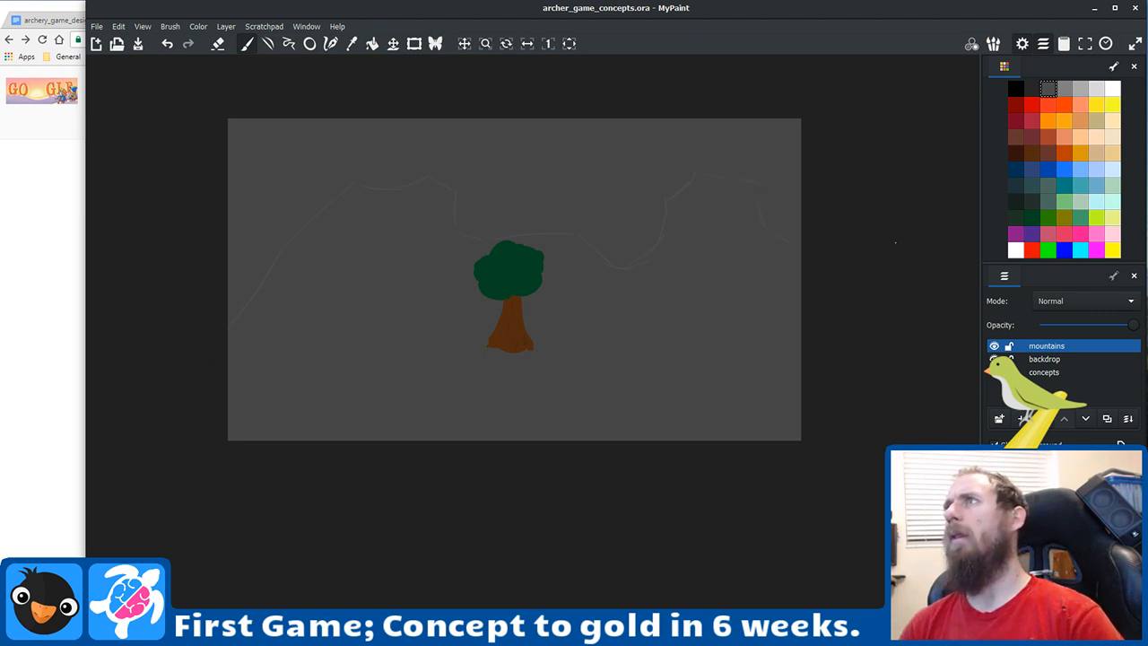
pyautogui.moveTo(763, 224)
pyautogui.mouseDown()
pyautogui.moveTo(796, 241)
pyautogui.moveTo(826, 312)
pyautogui.mouseUp()
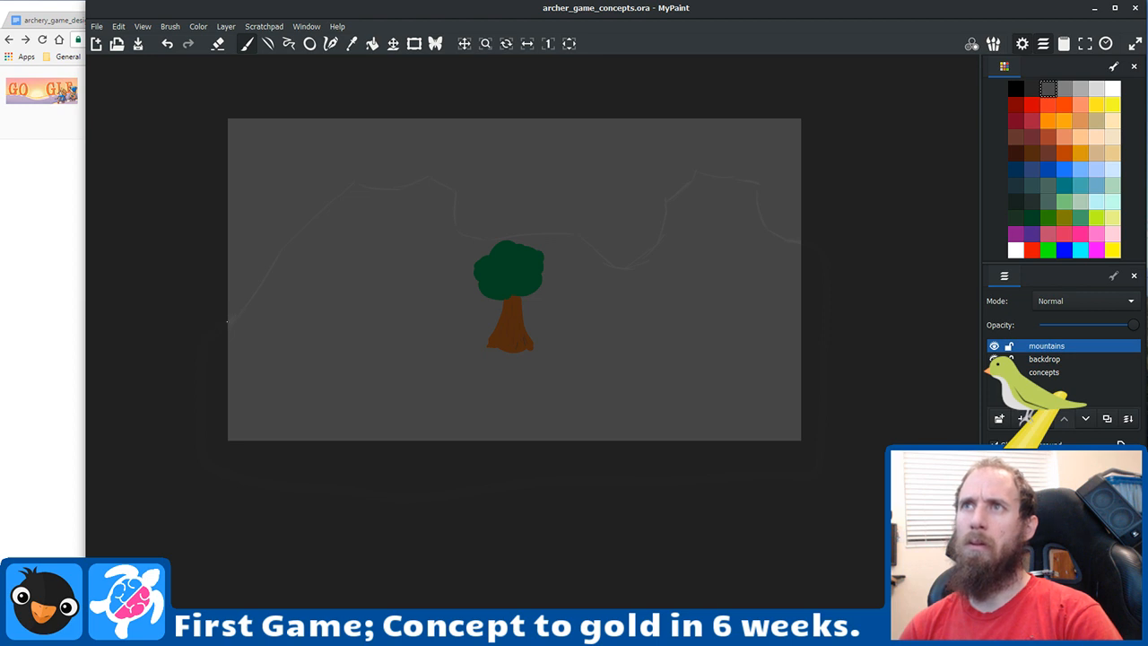
# Step: Try to flood-fill the mountain area below the ridge with grey, and undo each fill
pyautogui.click(371, 43)
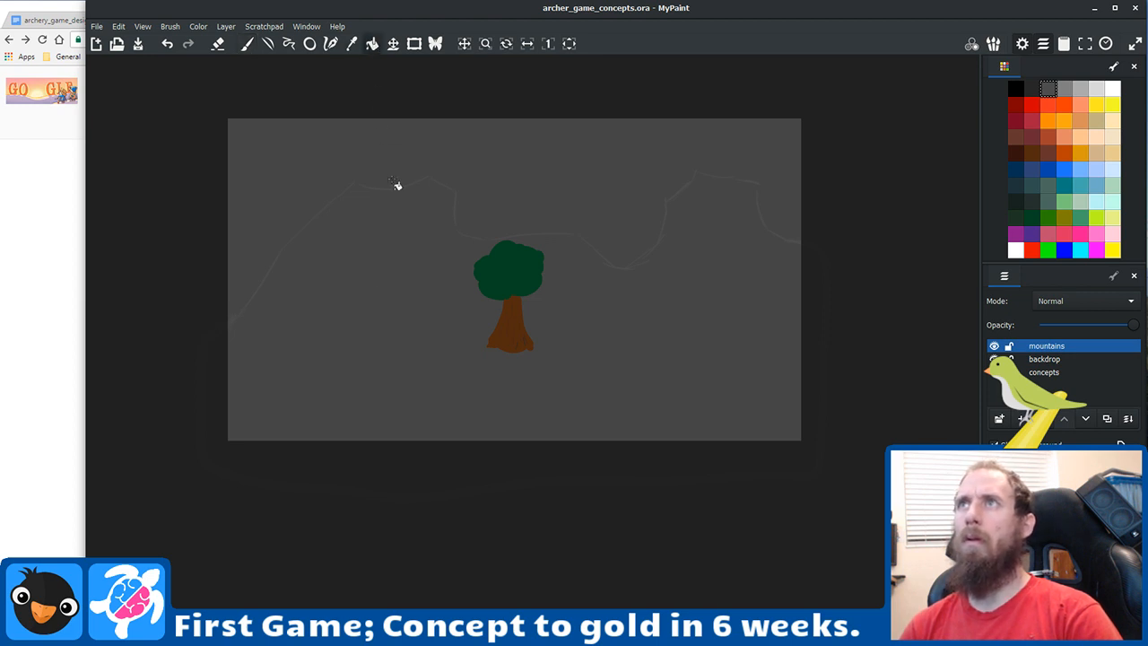
pyautogui.click(418, 306)
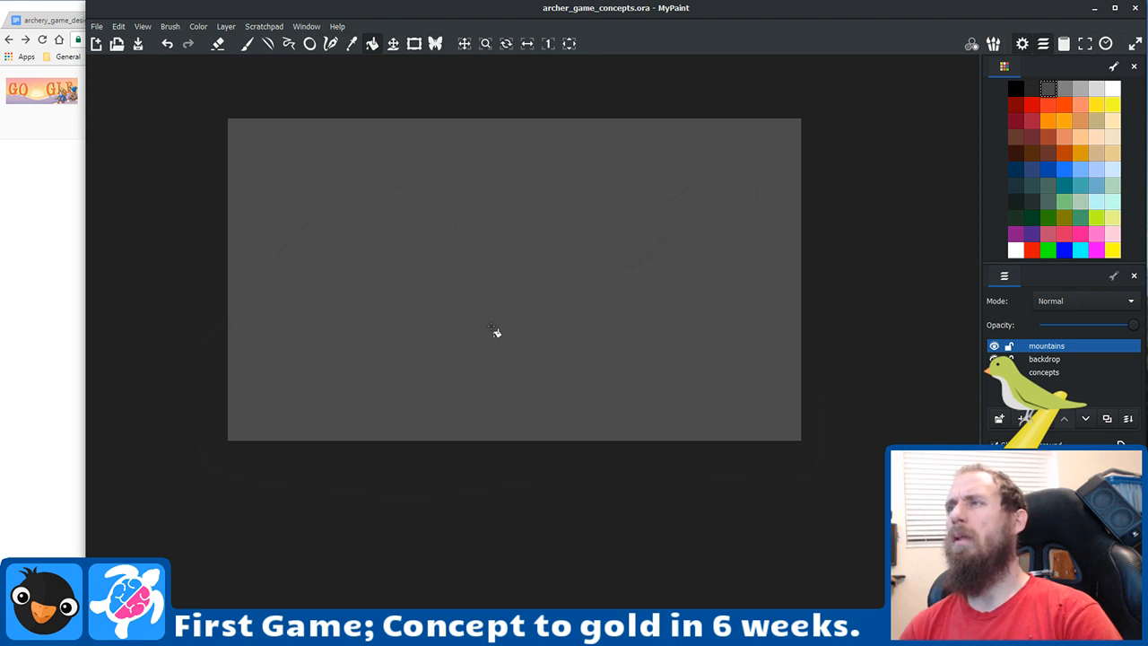
pyautogui.hotkey('ctrl', 'z')
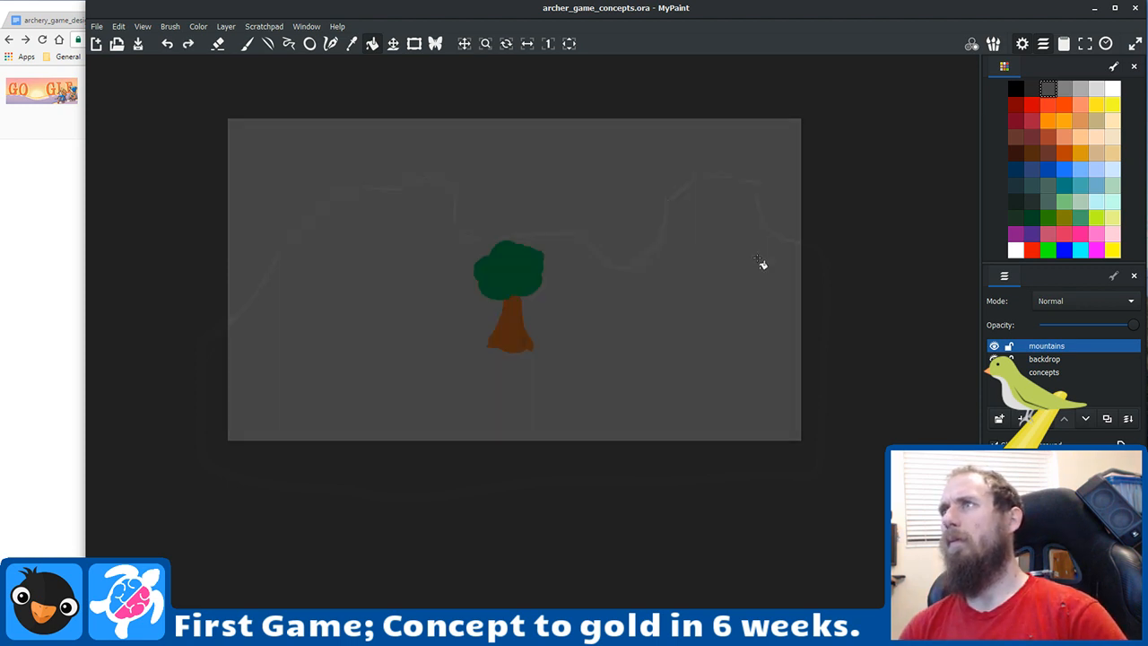
pyautogui.click(730, 315)
pyautogui.hotkey('ctrl', 'z')
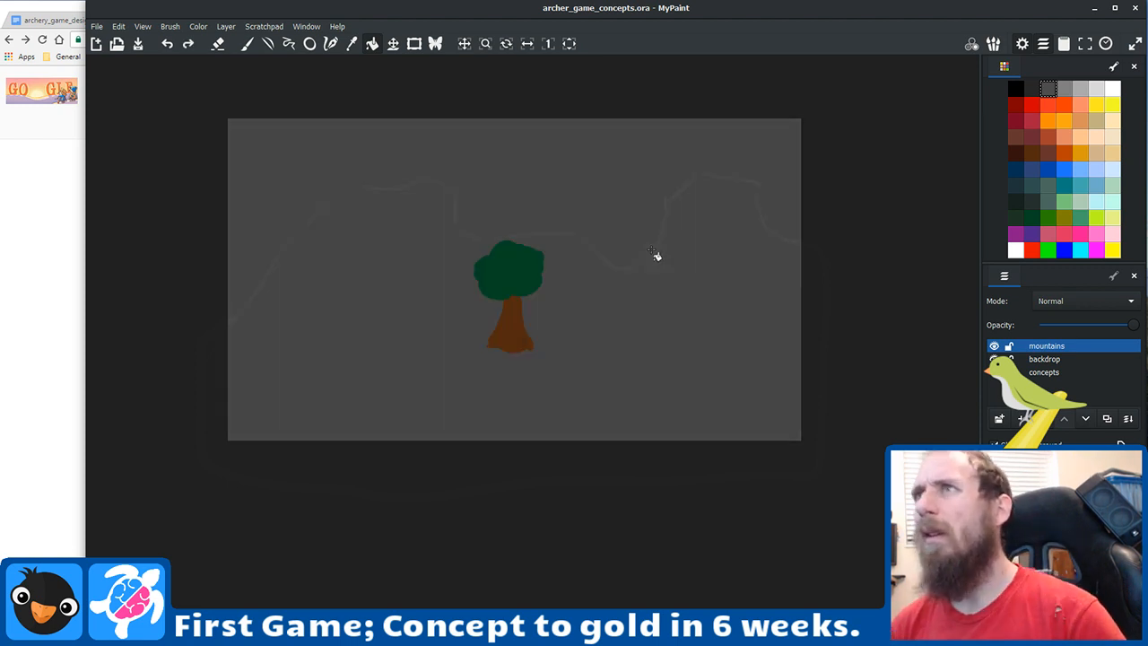
# Step: Thicken the mountain ridge outline in grey and flood-fill the area below it, touching up the ridge's edge near the tree
pyautogui.click(246, 47)
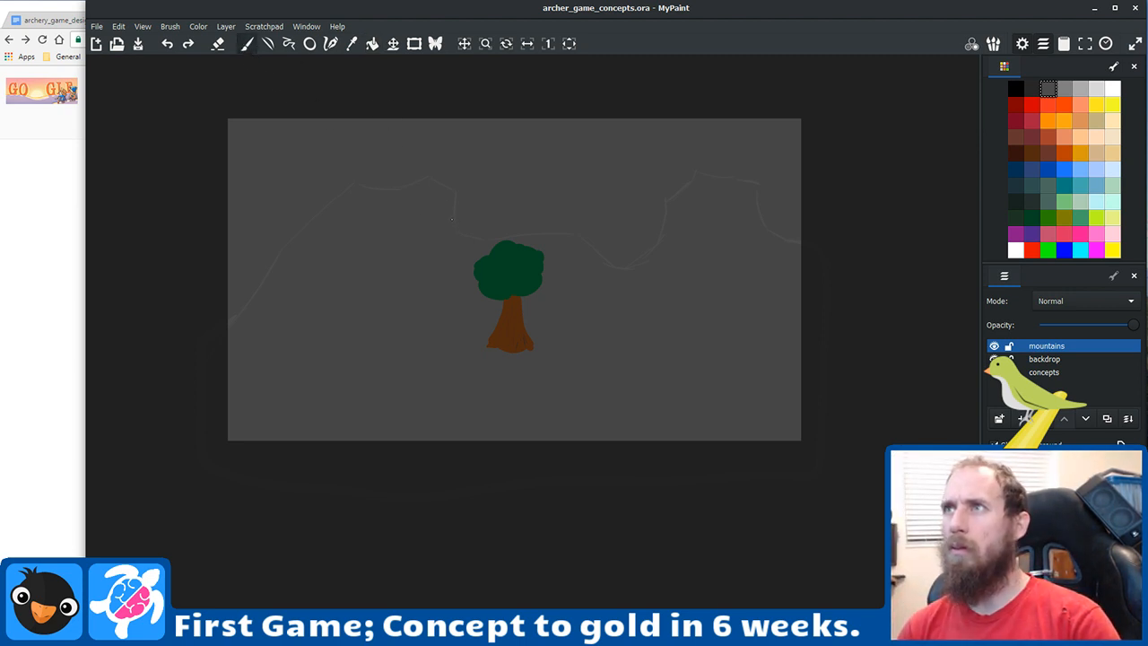
pyautogui.moveTo(499, 244); pyautogui.dragTo(536, 246)
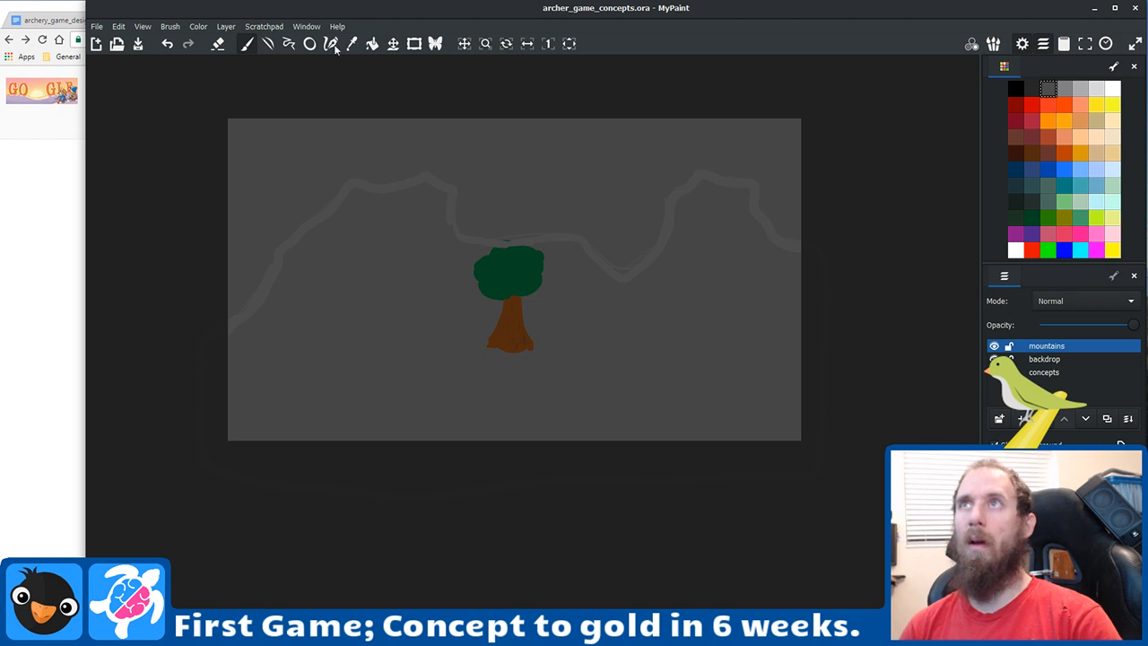
pyautogui.click(371, 43)
pyautogui.click(368, 273)
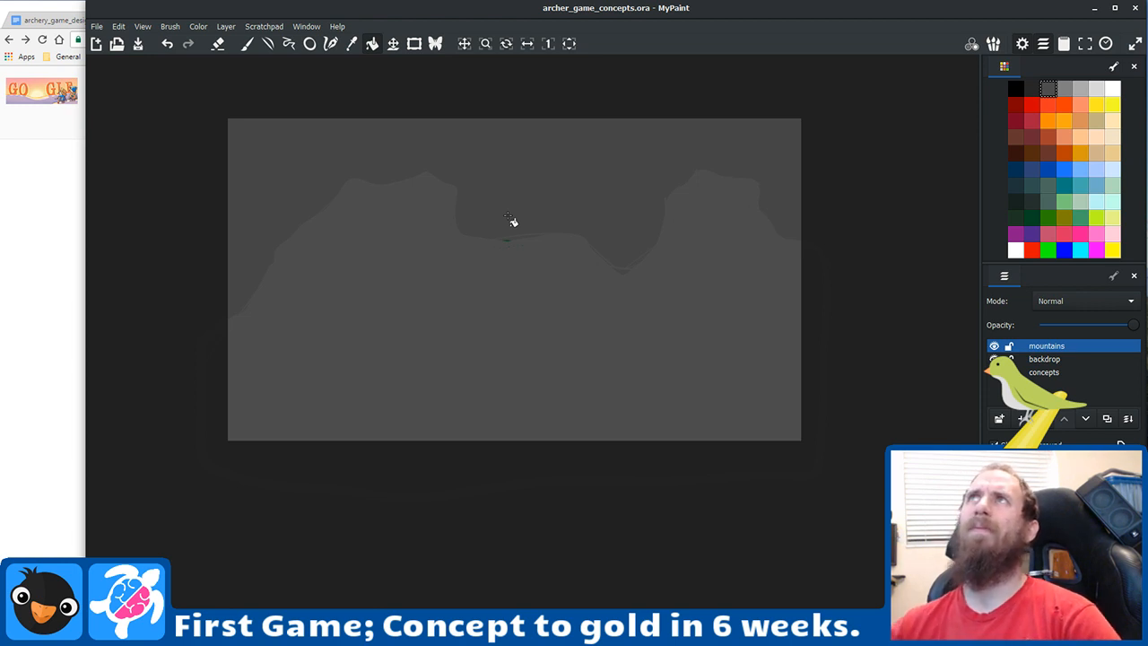
pyautogui.click(246, 43)
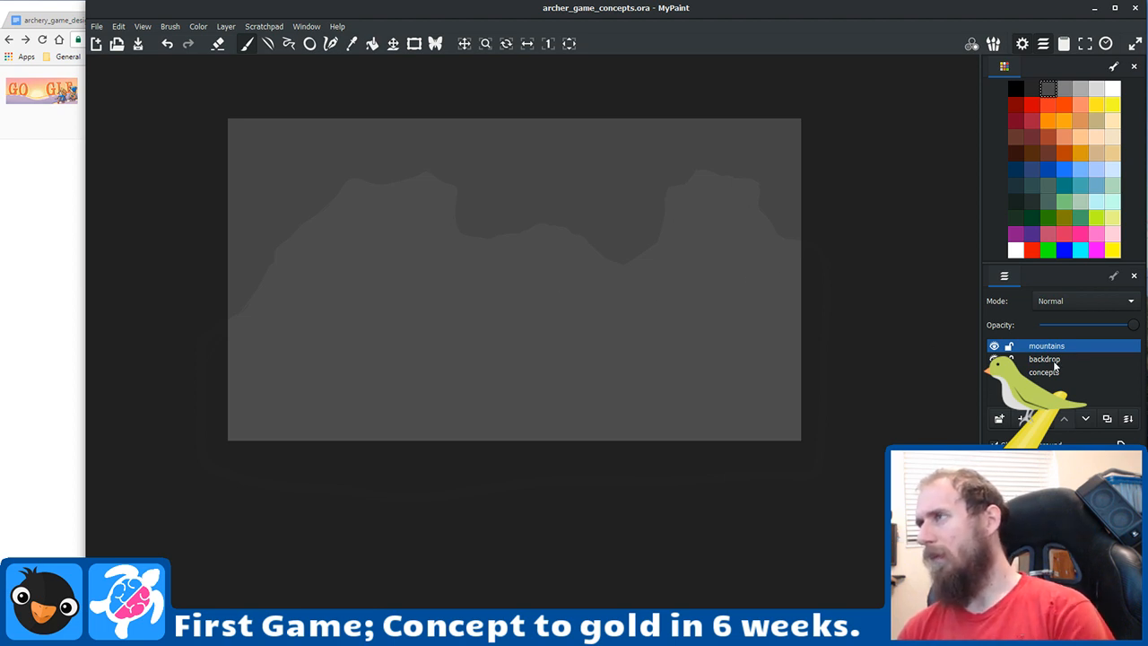
# Step: Move the mountains layer below backdrop and add a new layer directly above mountains
pyautogui.click(1083, 418)
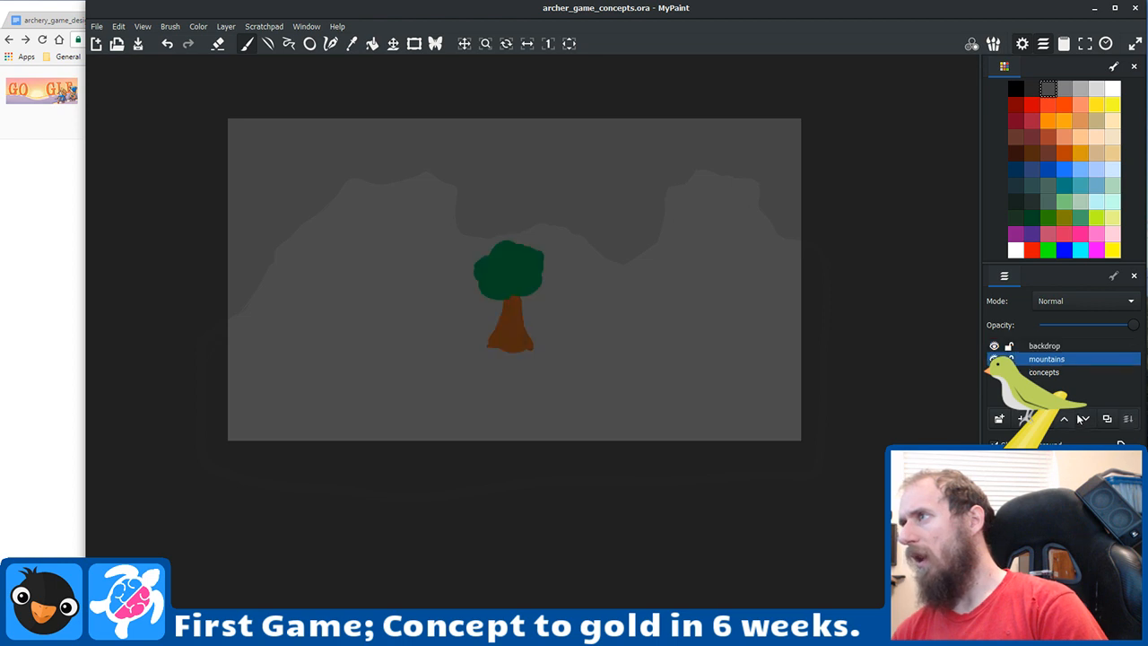
pyautogui.click(1020, 420)
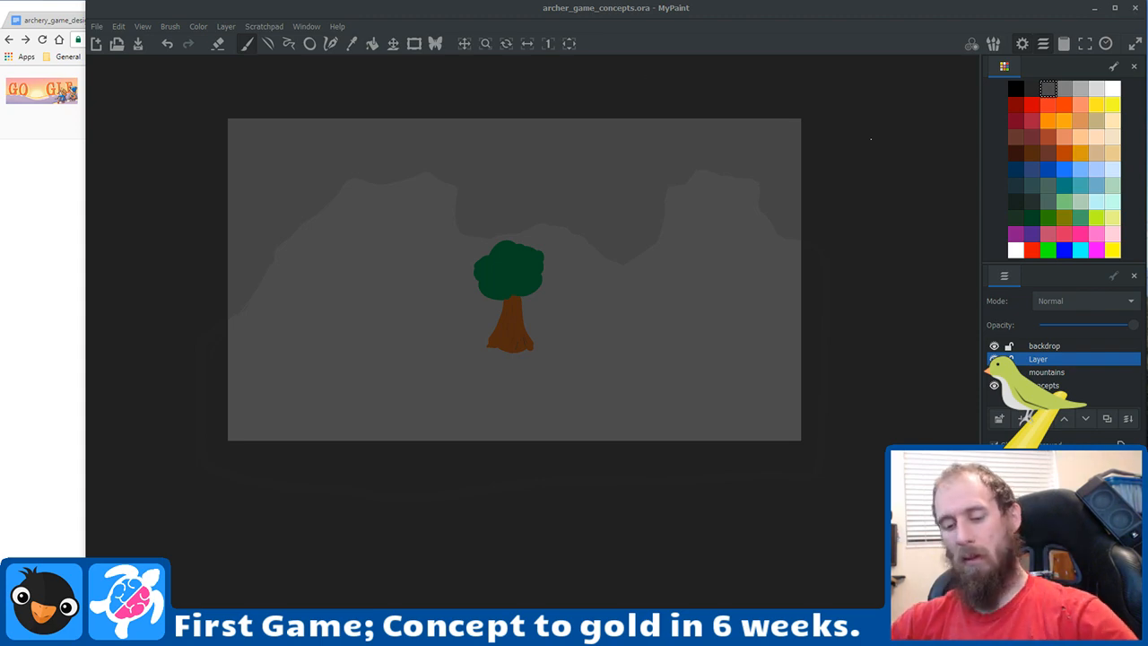
# Step: Open Task Manager and examine the running processes and their resource use
pyautogui.hotkey('ctrl', 'shift', 'Escape')
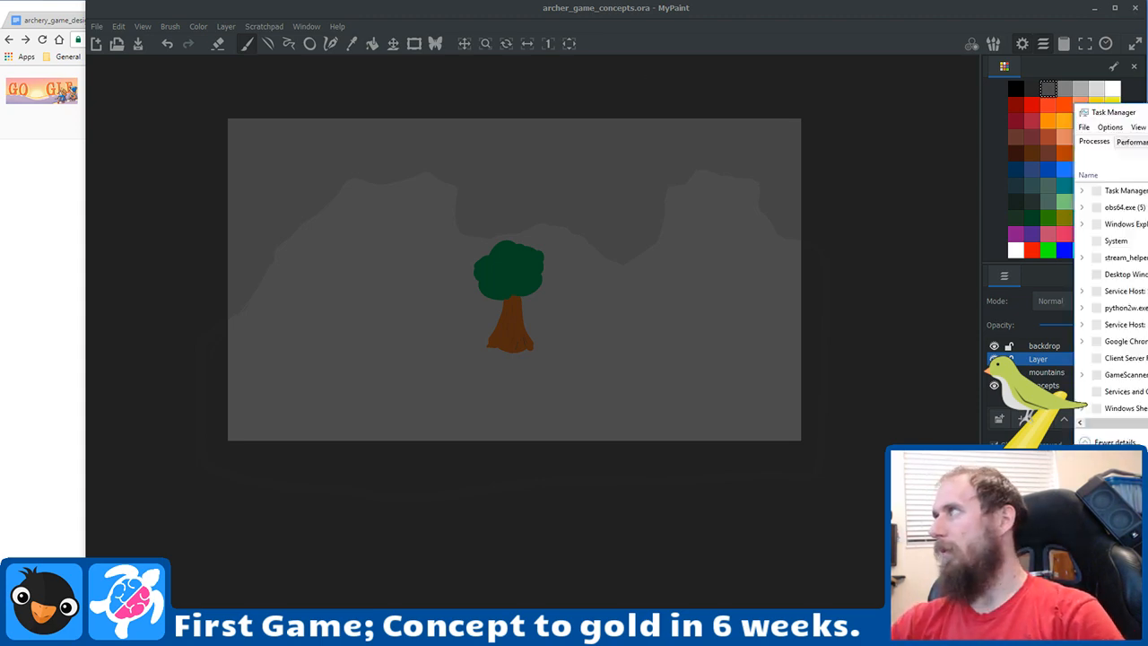
pyautogui.click(413, 334)
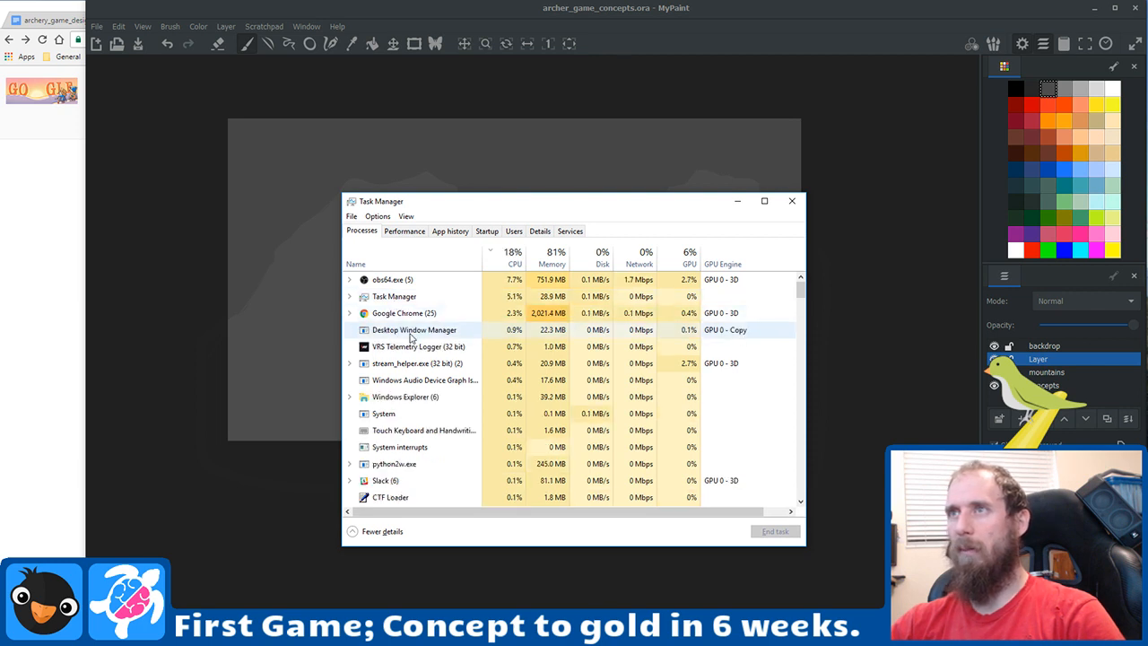
pyautogui.scroll(-3, 411, 334)
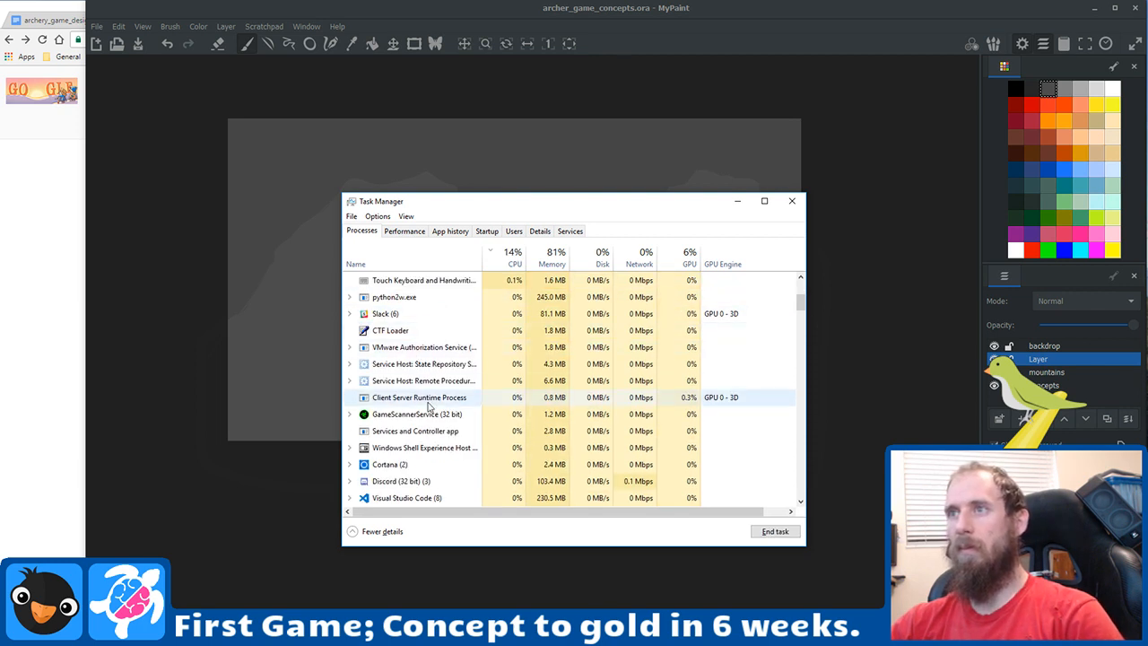
pyautogui.scroll(-2, 422, 394)
pyautogui.scroll(-12, 427, 406)
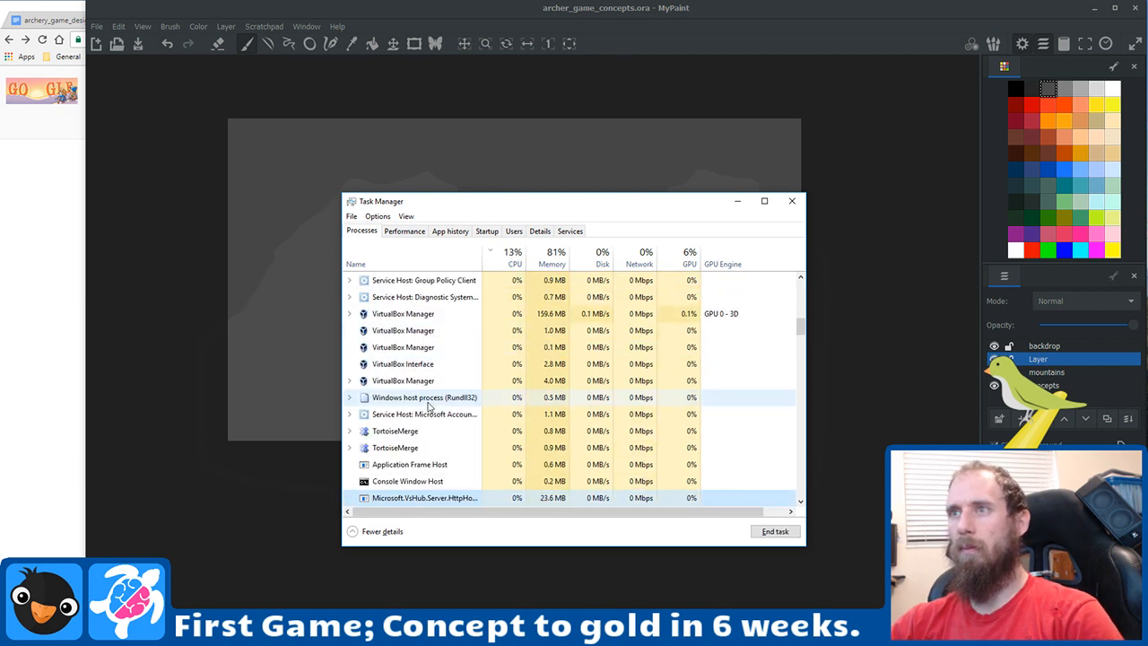
pyautogui.scroll(6, 427, 406)
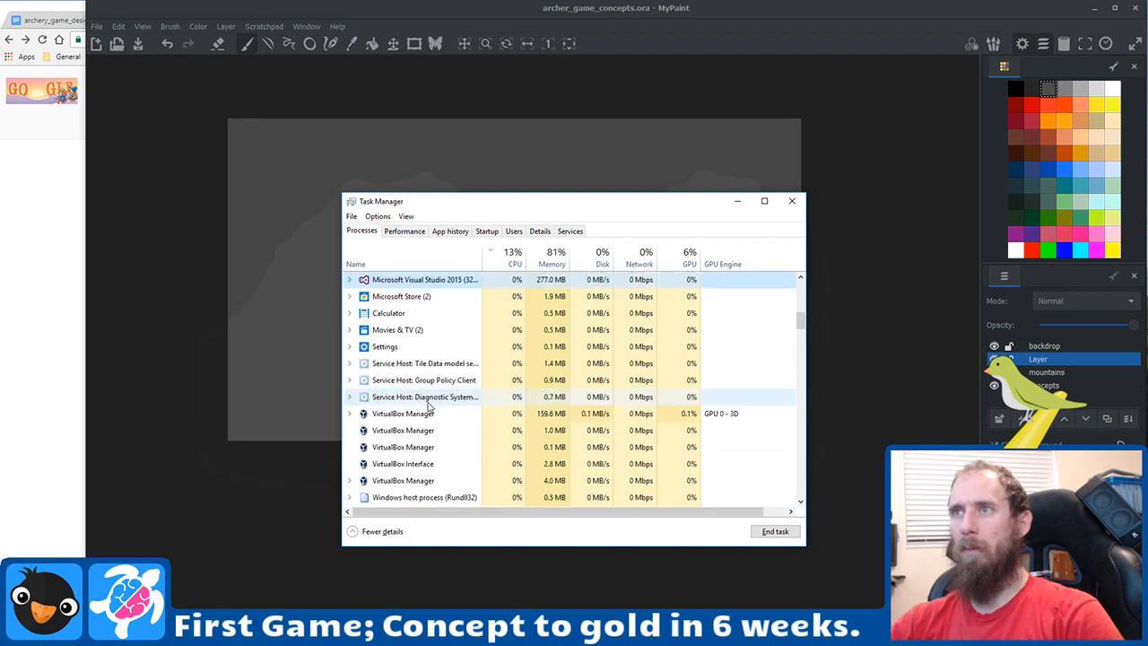
pyautogui.scroll(-2, 448, 403)
pyautogui.scroll(4, 451, 404)
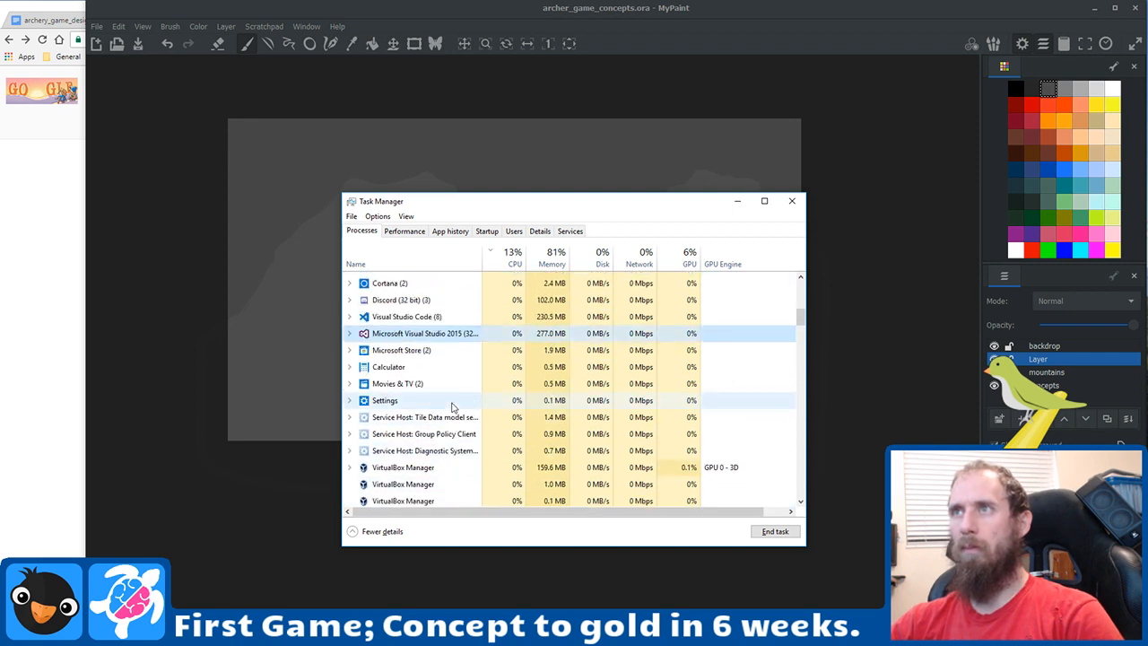
pyautogui.click(449, 231)
pyautogui.click(404, 231)
pyautogui.click(363, 231)
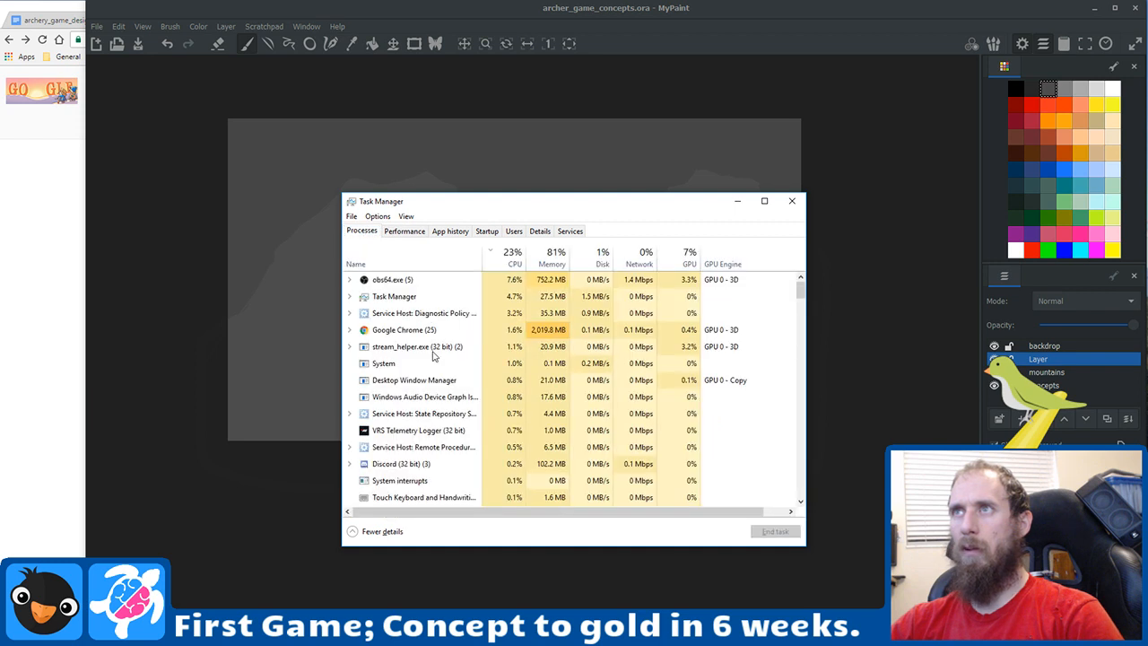
# Step: Reduce Task Manager to its compact view, look through the running applications and close it
pyautogui.click(378, 529)
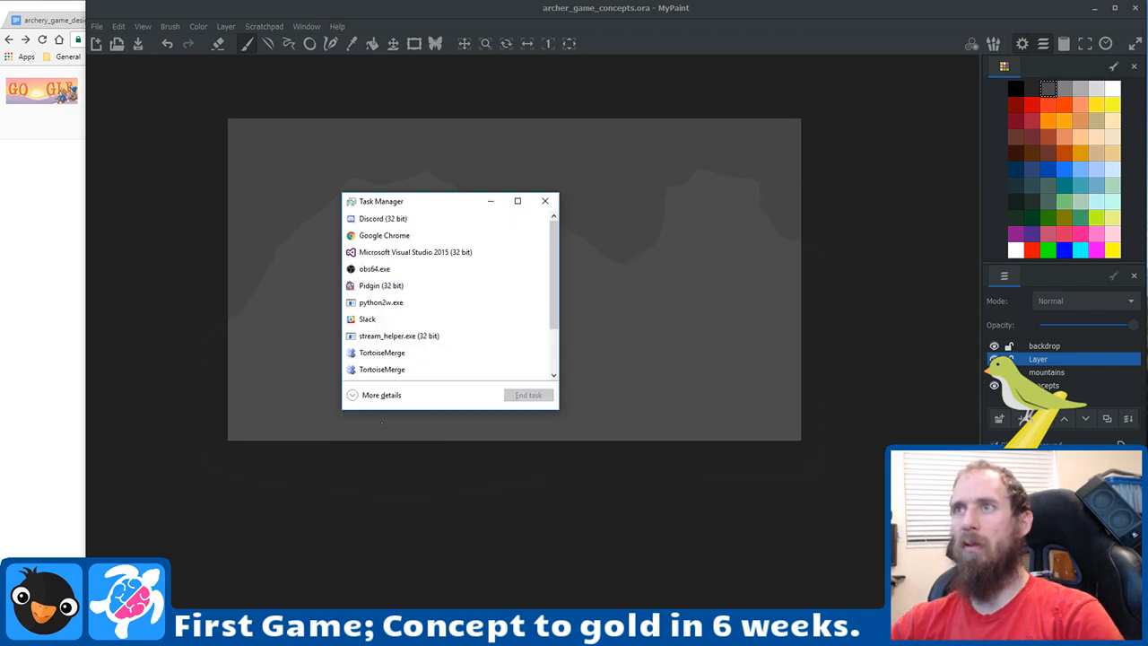
pyautogui.click(404, 368)
pyautogui.scroll(-2, 484, 332)
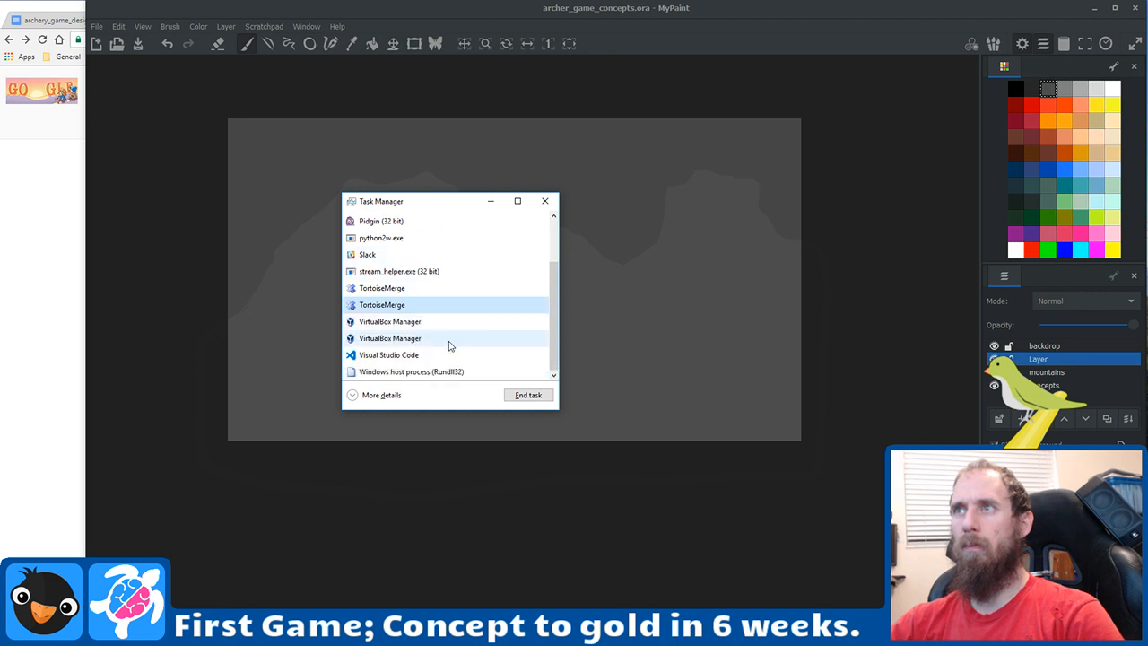
pyautogui.scroll(2, 441, 299)
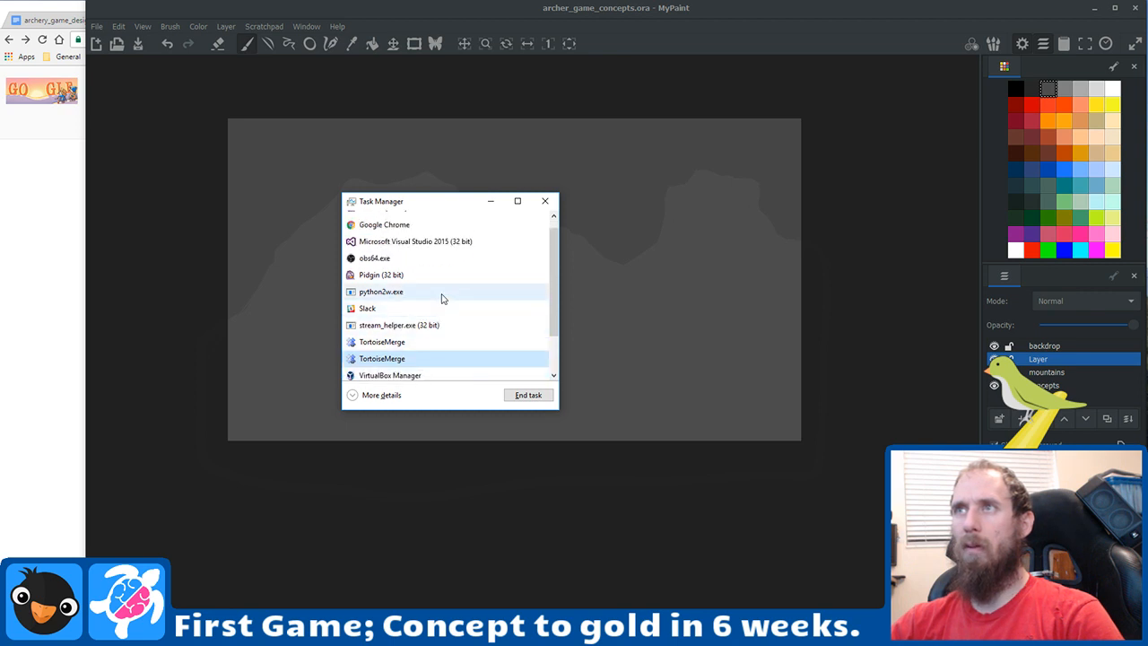
pyautogui.scroll(-2, 441, 298)
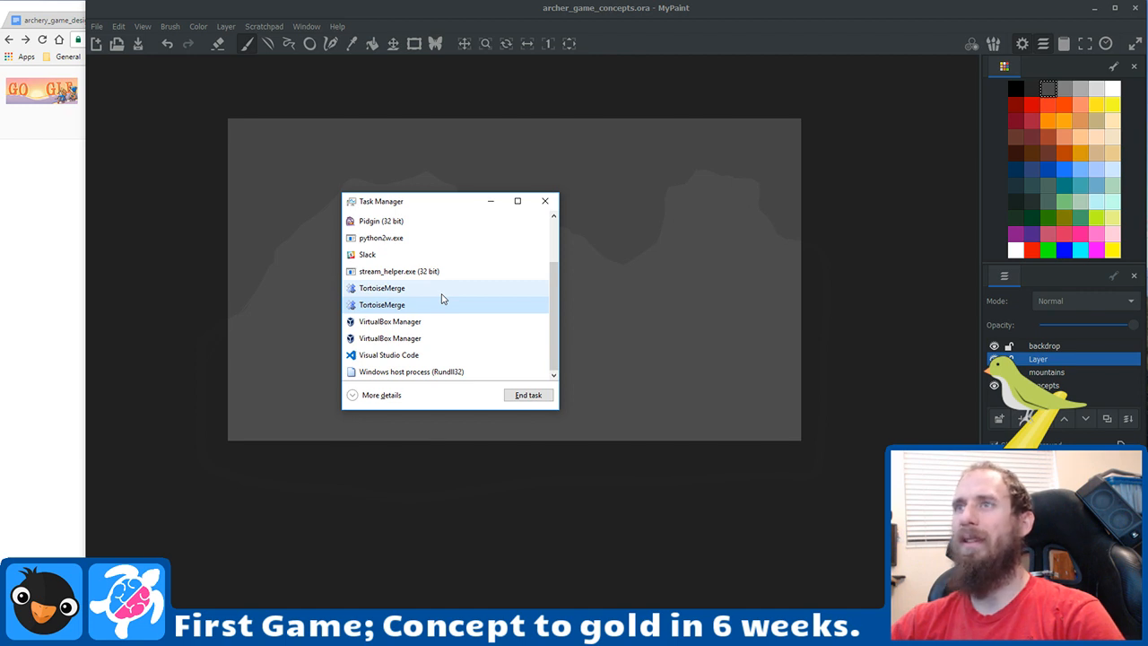
pyautogui.scroll(2, 441, 299)
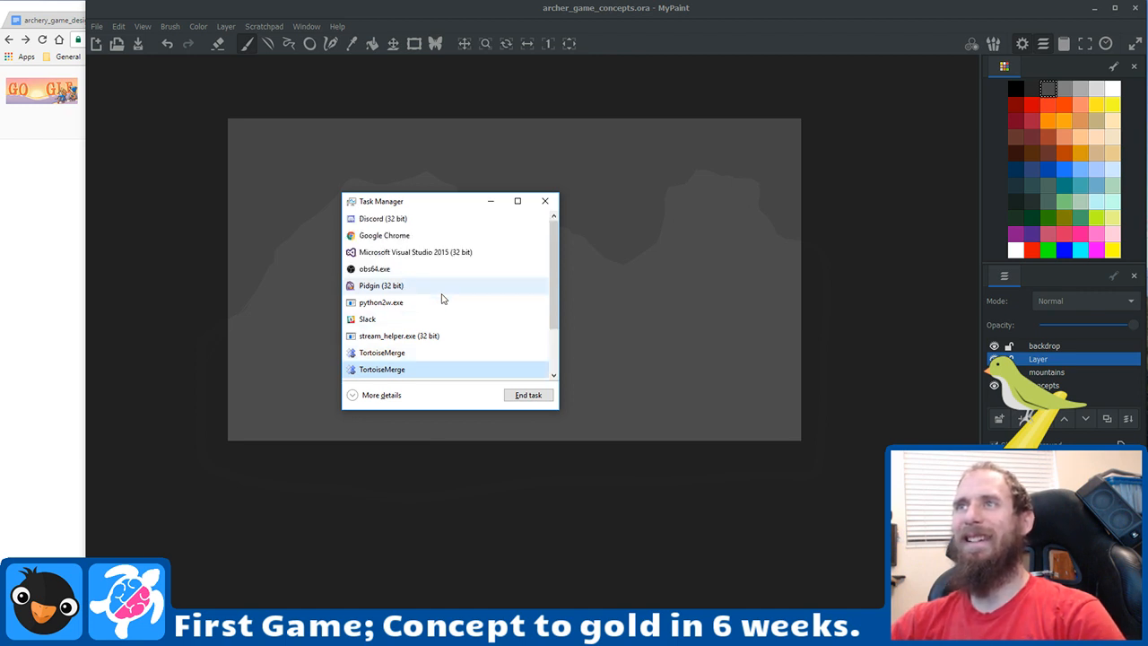
pyautogui.press('Escape')
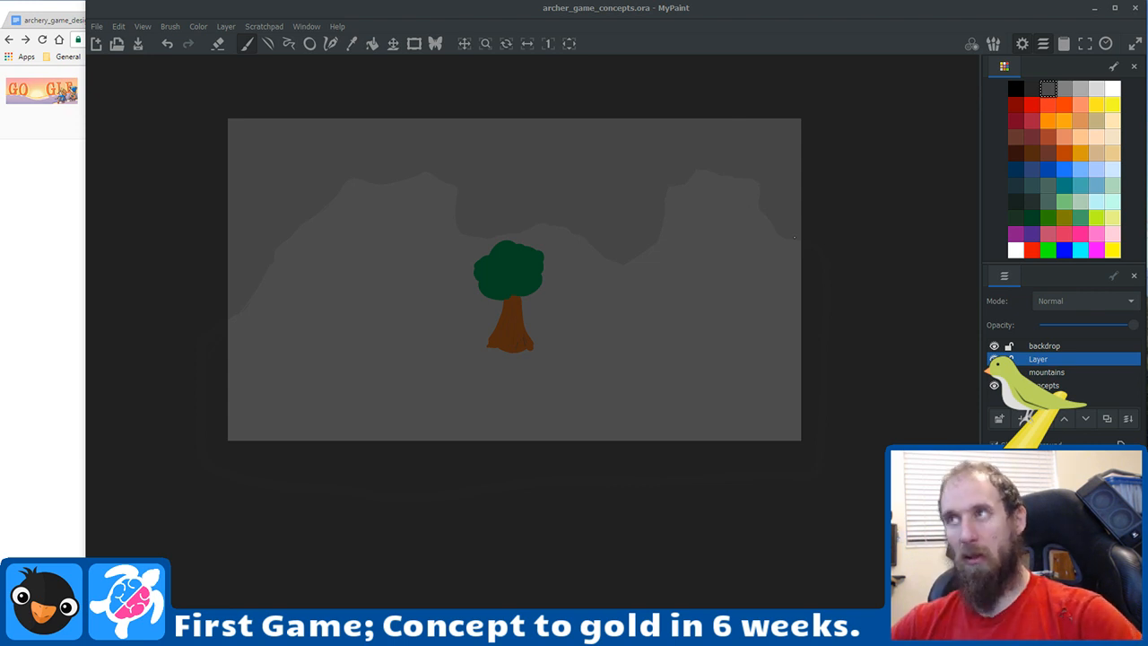
# Step: Reopen Task Manager and end the first TortoiseMerge task in the applications list
pyautogui.hotkey('ctrl', 'shift', 'Escape')
pyautogui.scroll(-2, 457, 252)
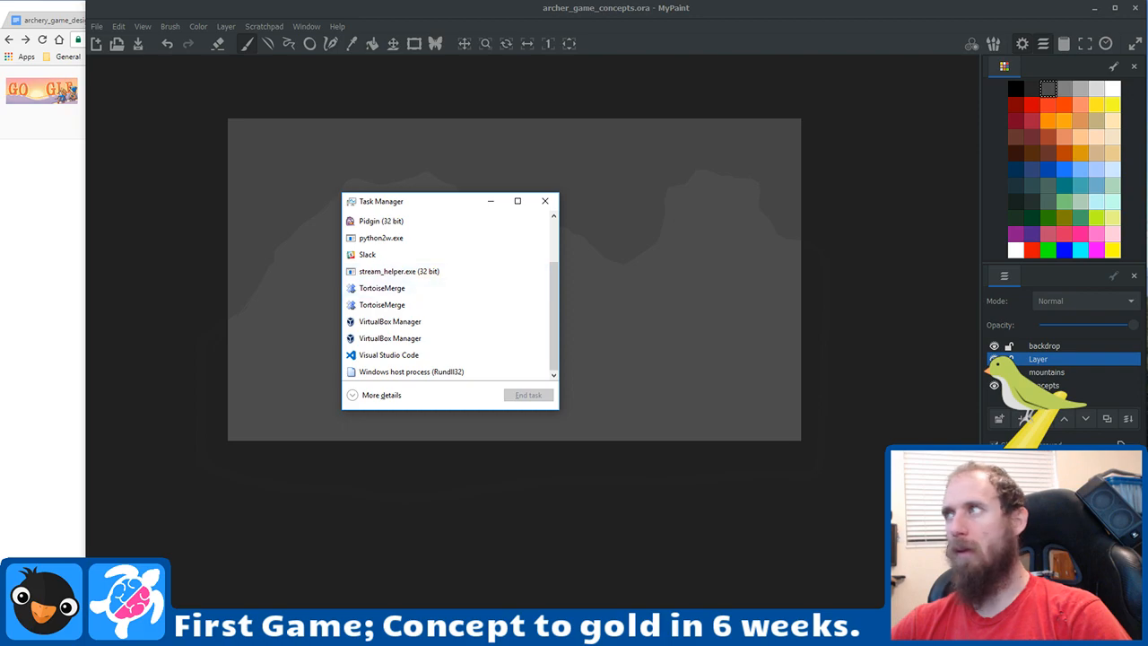
pyautogui.click(376, 292)
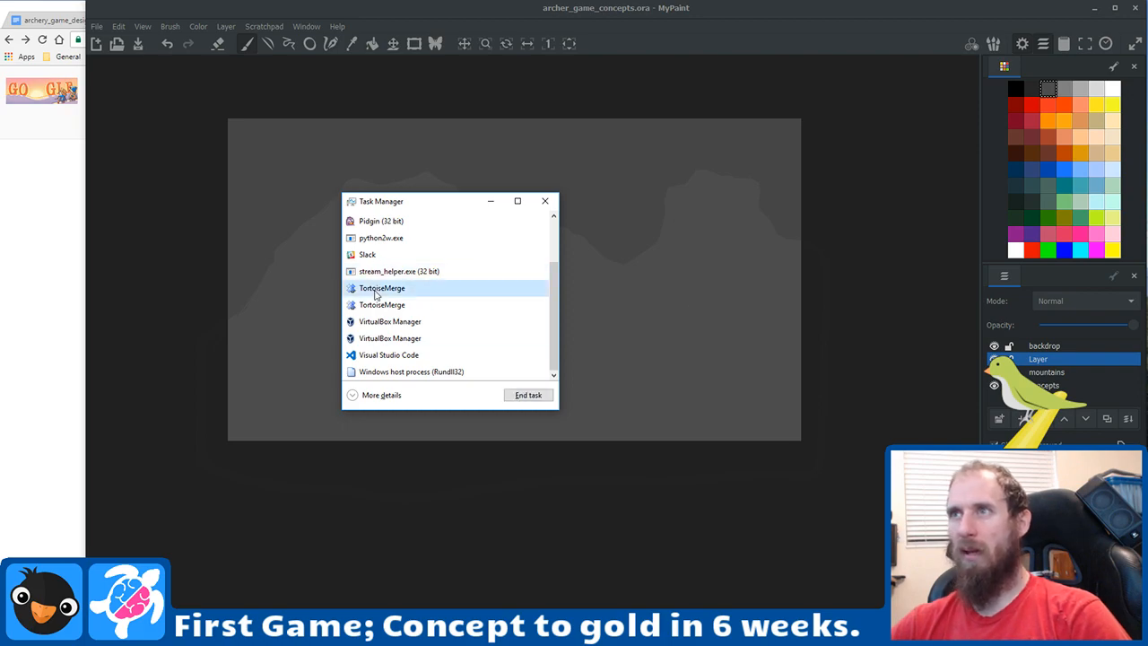
pyautogui.click(528, 394)
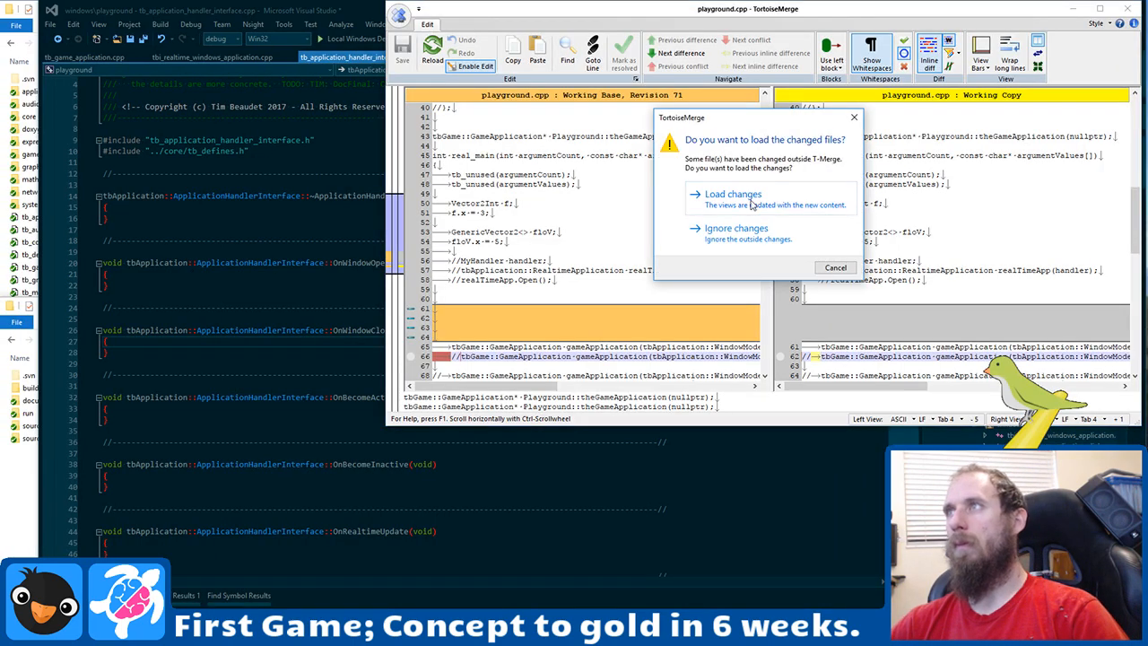
# Step: Load the outside file changes in TortoiseMerge's playground.cpp and scene_manager.cpp comparisons, dismissing the dialogs that follow
pyautogui.click(752, 204)
pyautogui.click(843, 252)
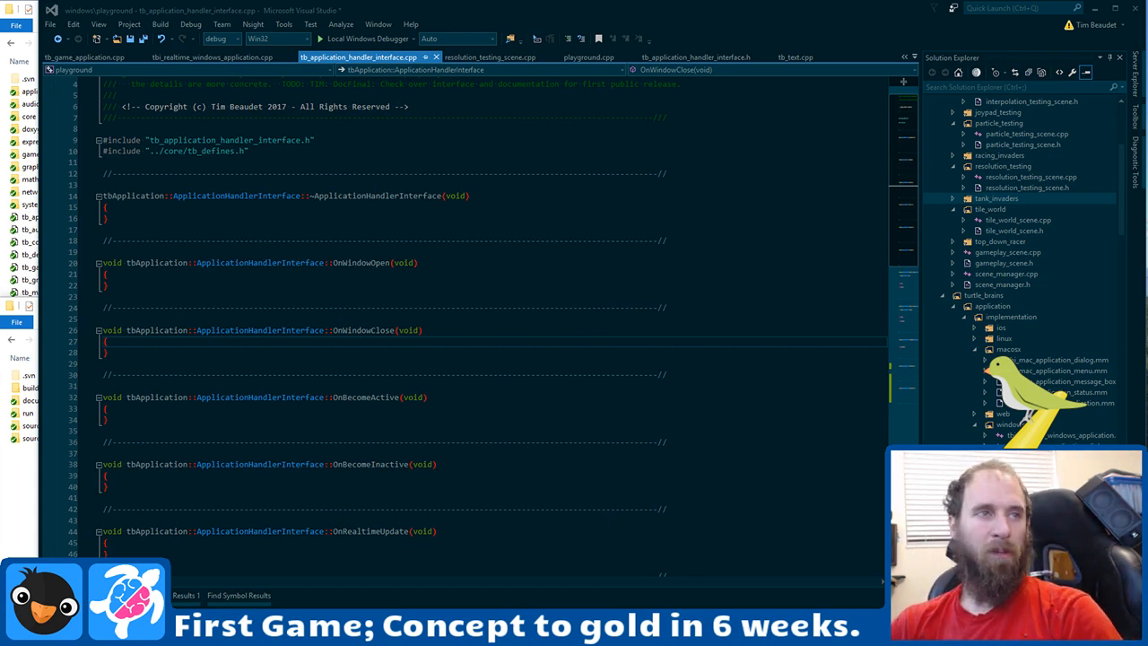
pyautogui.hotkey('alt', 'Tab')
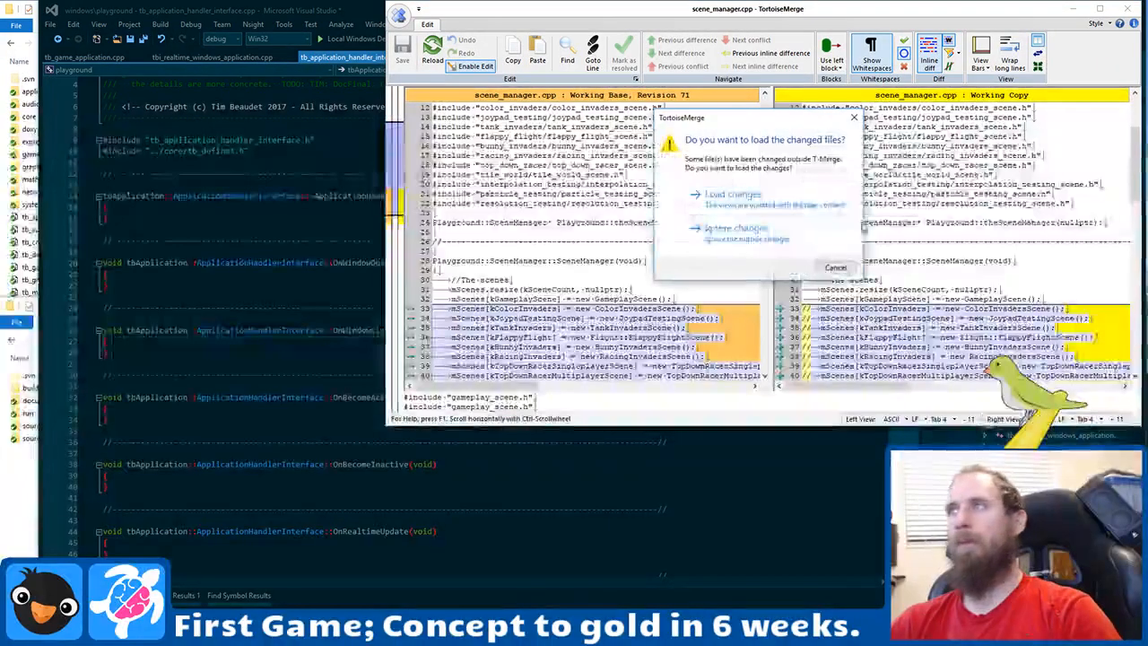
pyautogui.click(807, 206)
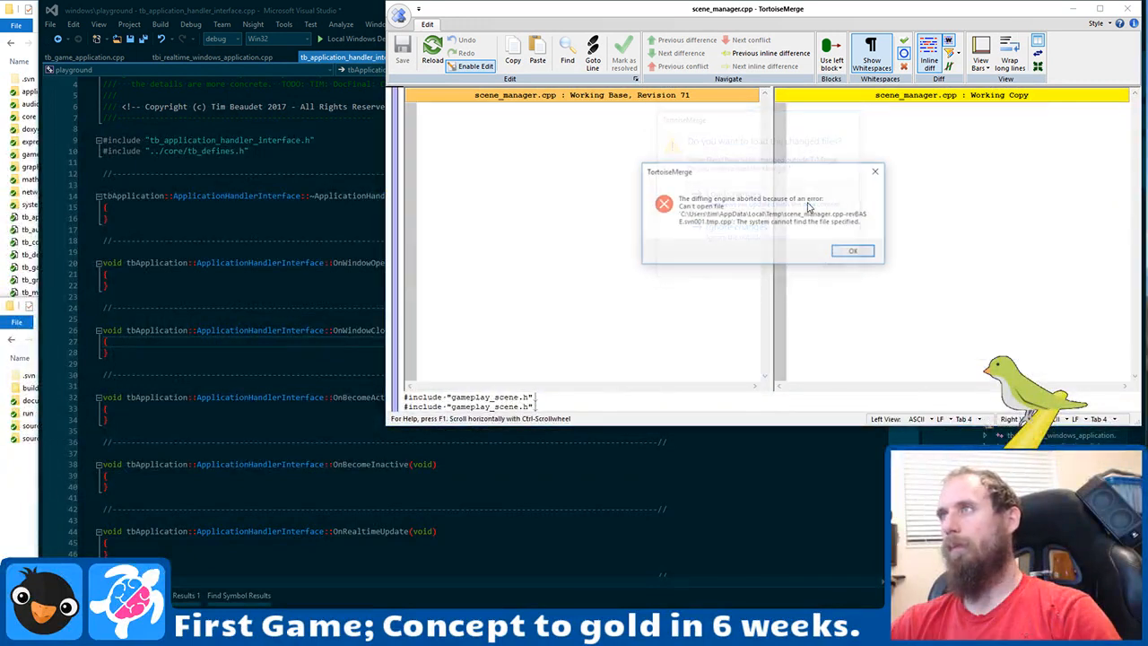
pyautogui.click(854, 252)
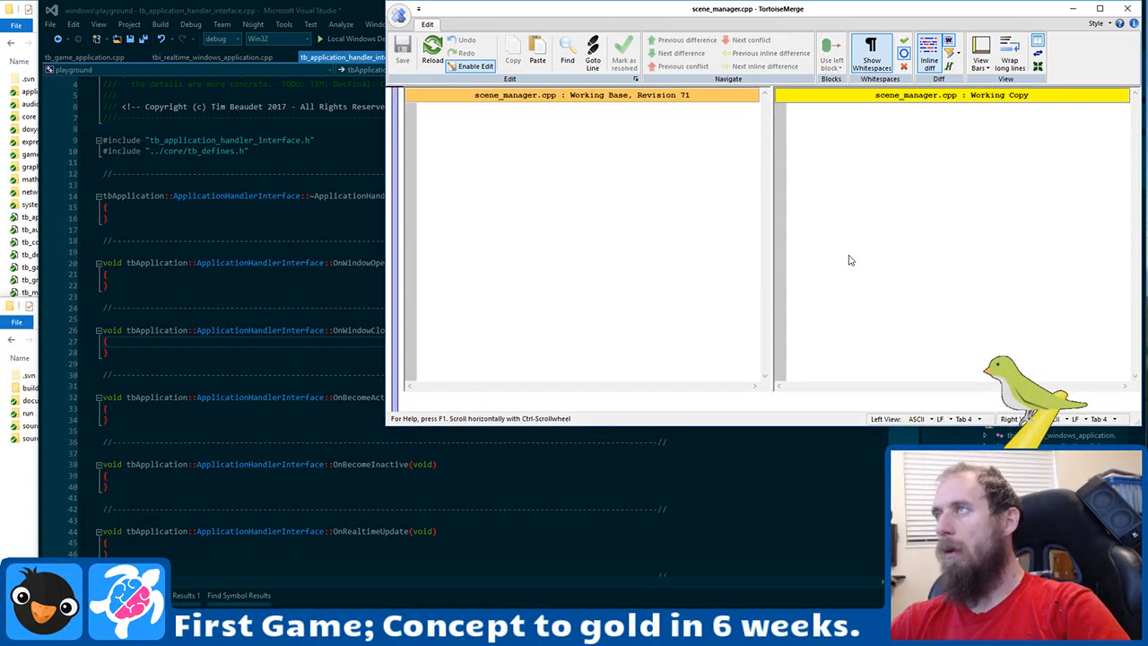
# Step: Switch to Inkscape and draw a blue, slightly tall ellipse above and right of the page's centre in the new document
pyautogui.hotkey('alt', 'Tab')
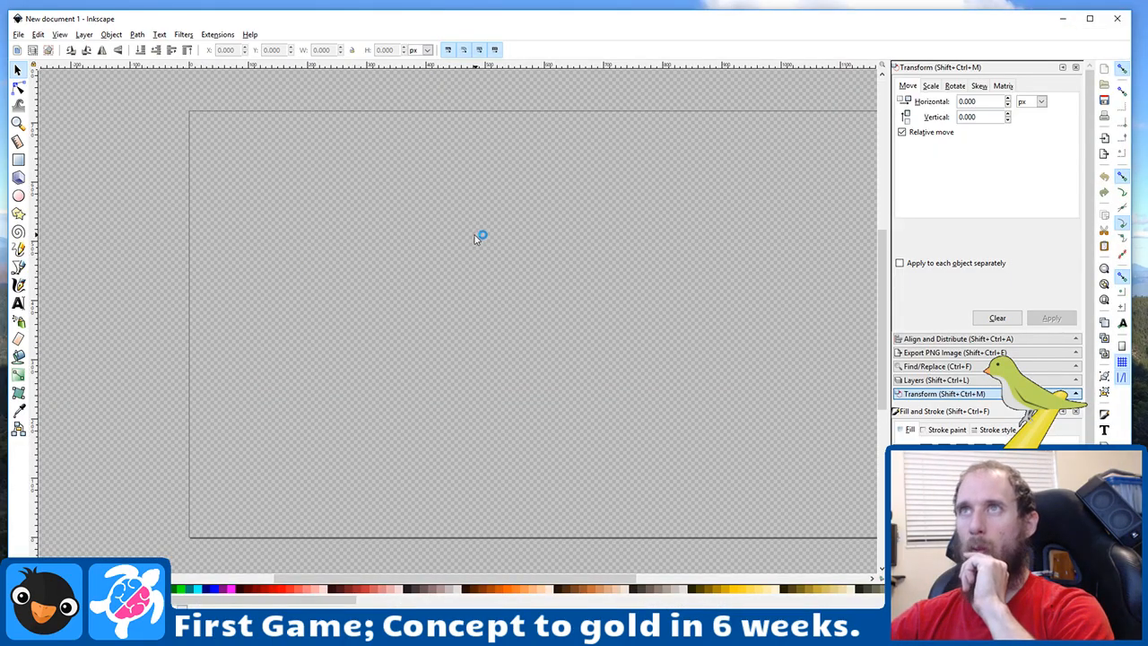
pyautogui.moveTo(391, 579); pyautogui.dragTo(428, 587)
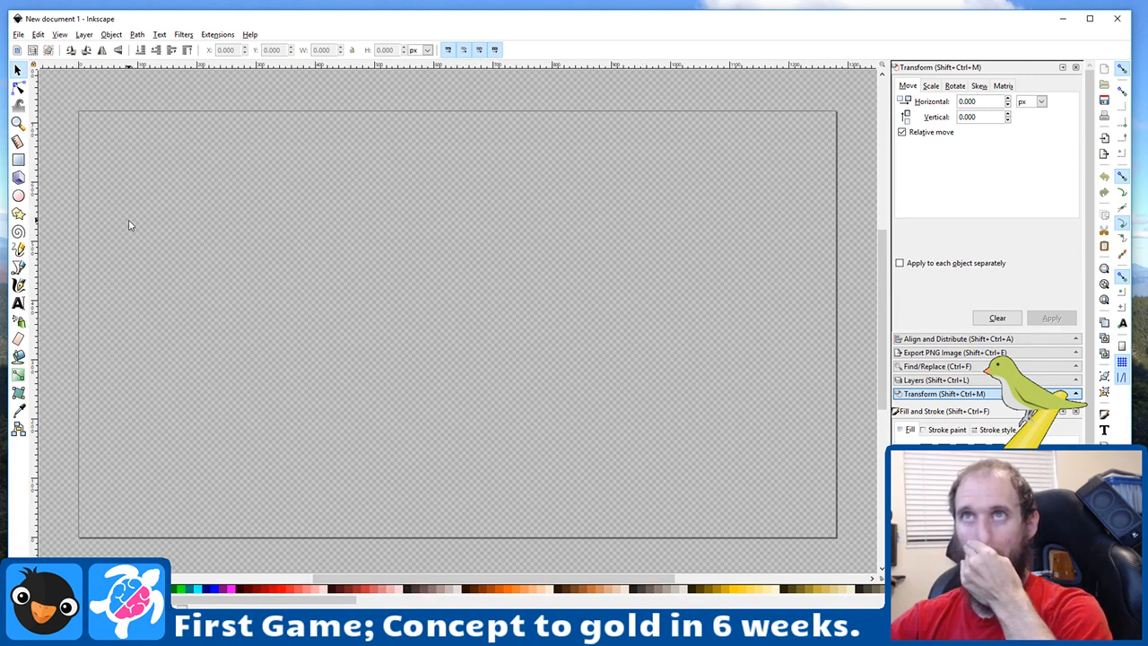
pyautogui.click(18, 196)
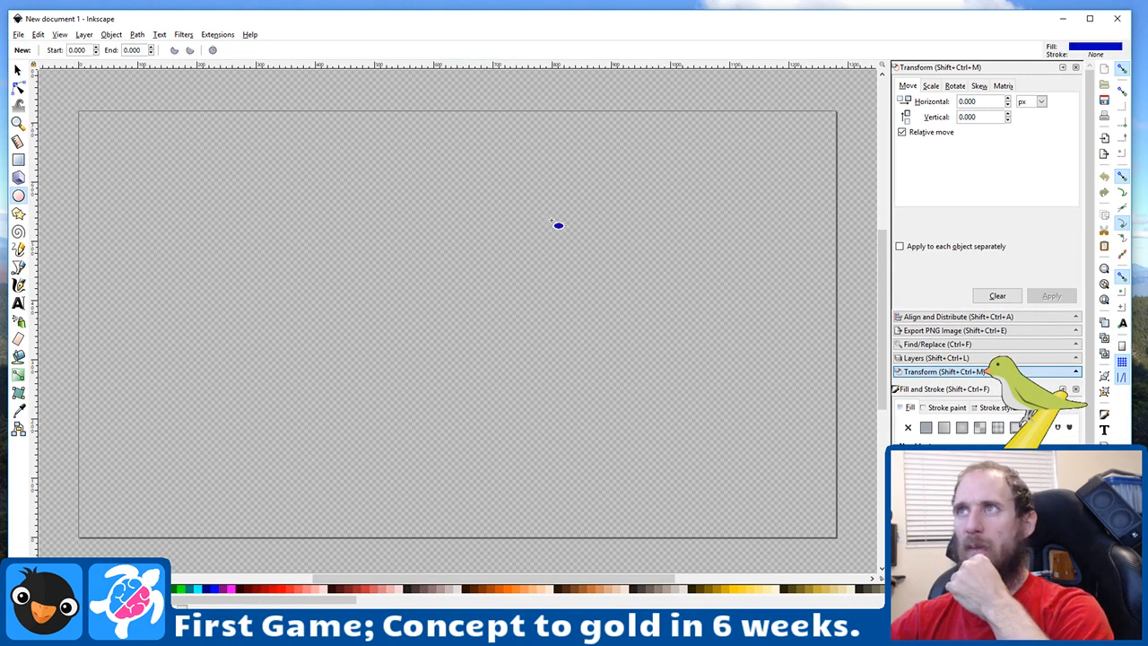
pyautogui.moveTo(526, 212); pyautogui.dragTo(595, 291)
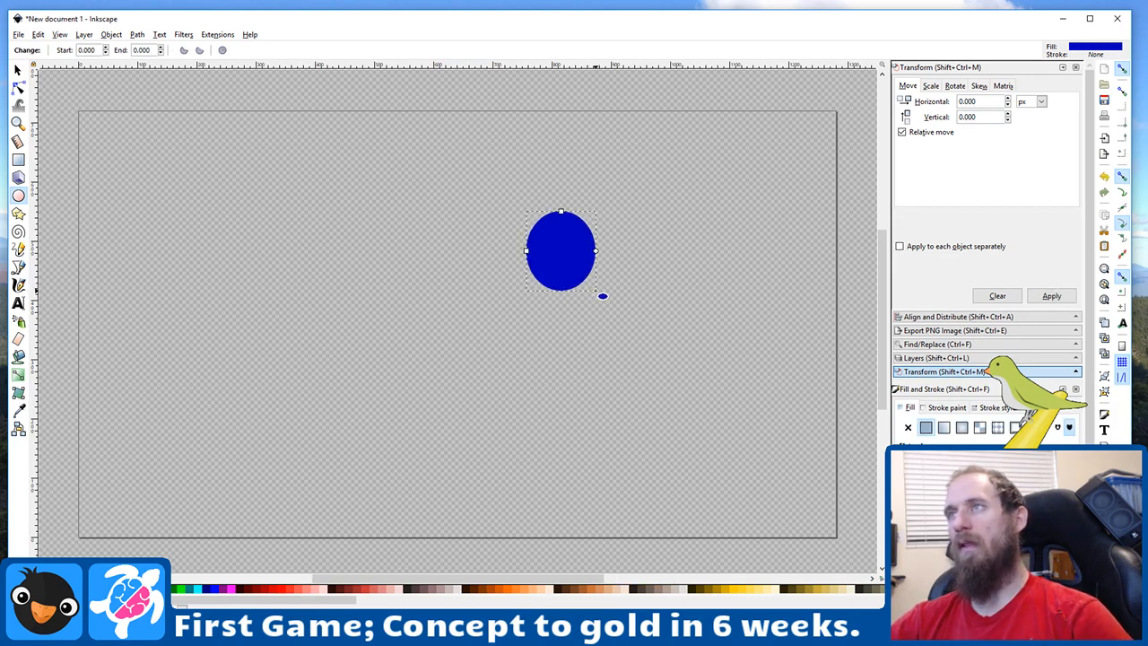
pyautogui.scroll(1, 679, 243)
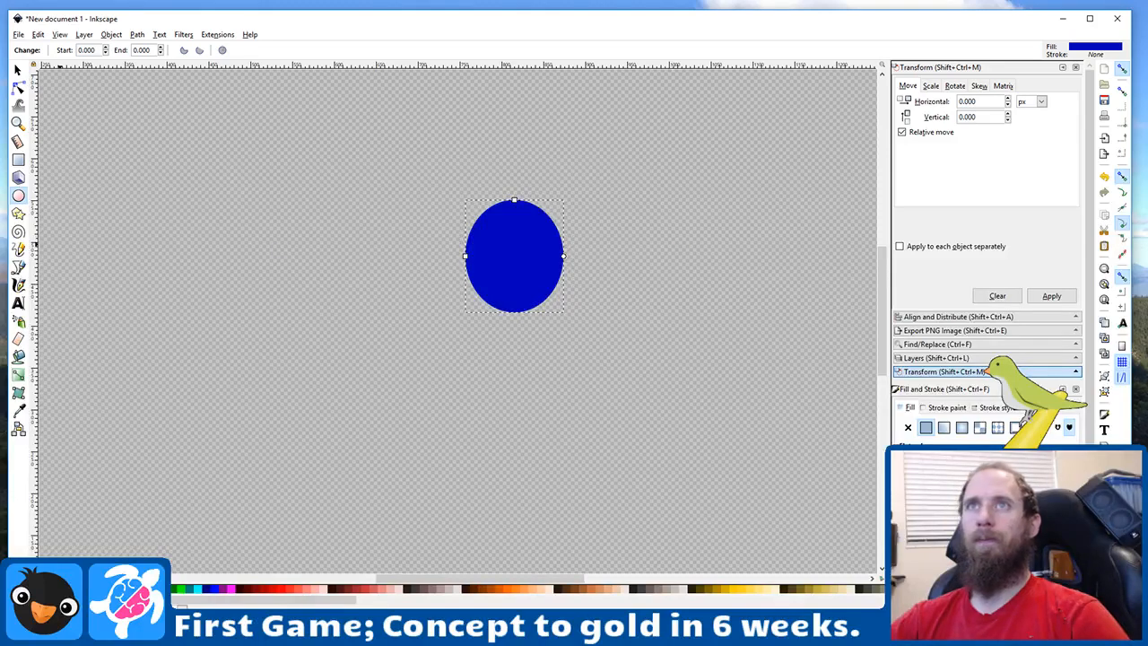
pyautogui.click(17, 231)
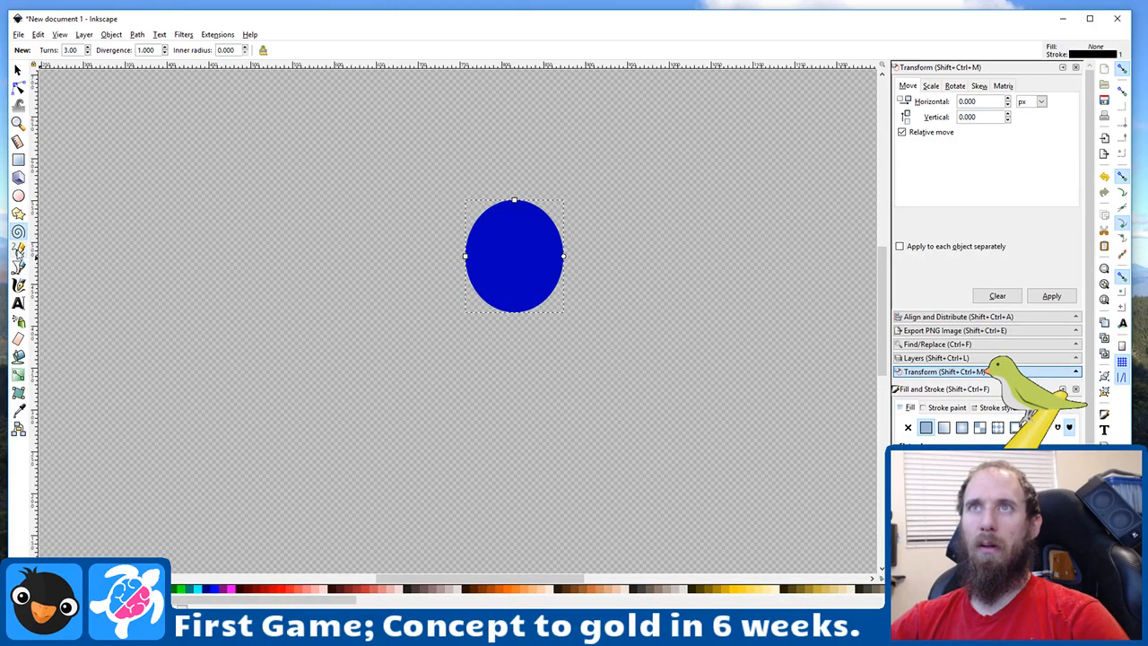
pyautogui.click(18, 250)
pyautogui.moveTo(511, 307)
pyautogui.mouseDown()
pyautogui.moveTo(512, 339)
pyautogui.moveTo(483, 388)
pyautogui.moveTo(484, 431)
pyautogui.moveTo(517, 463)
pyautogui.mouseUp()
pyautogui.hotkey('ctrl', 'z')
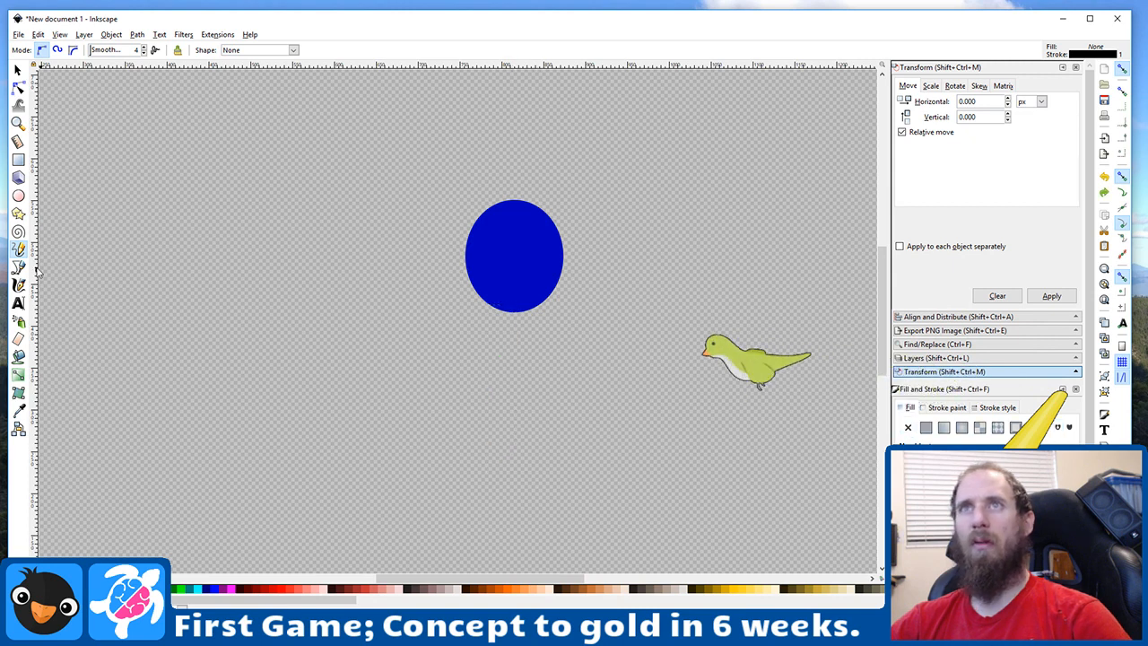
# Step: Draw a straight, nearly vertical Bezier line hanging down from the bottom of the blue ellipse as a balloon string
pyautogui.click(18, 267)
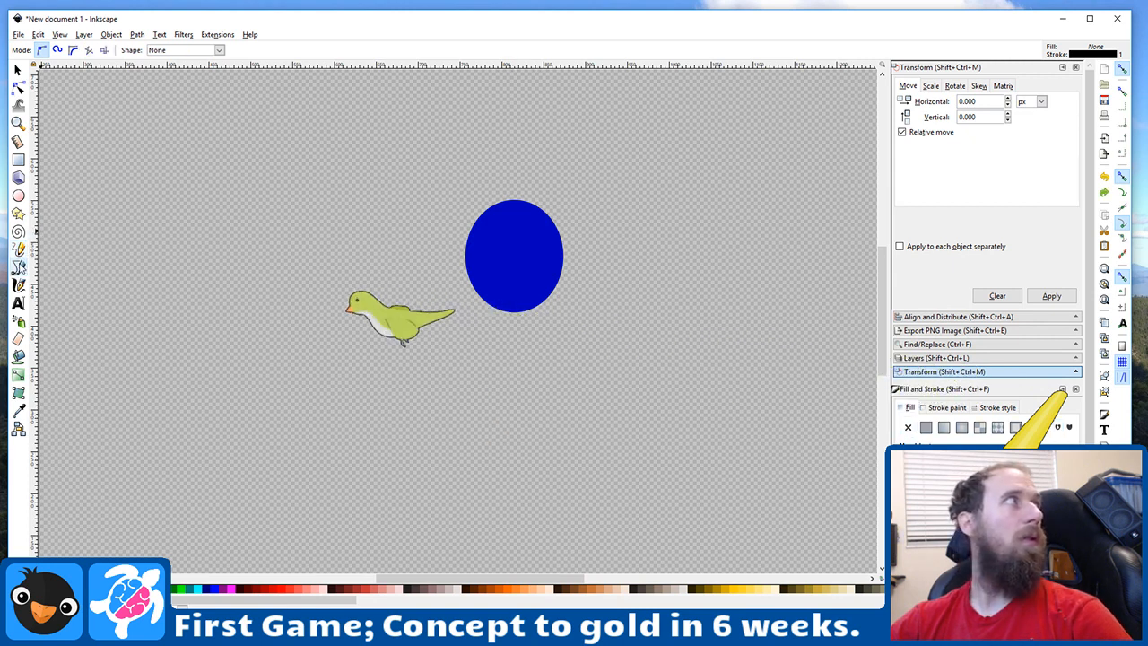
pyautogui.click(511, 308)
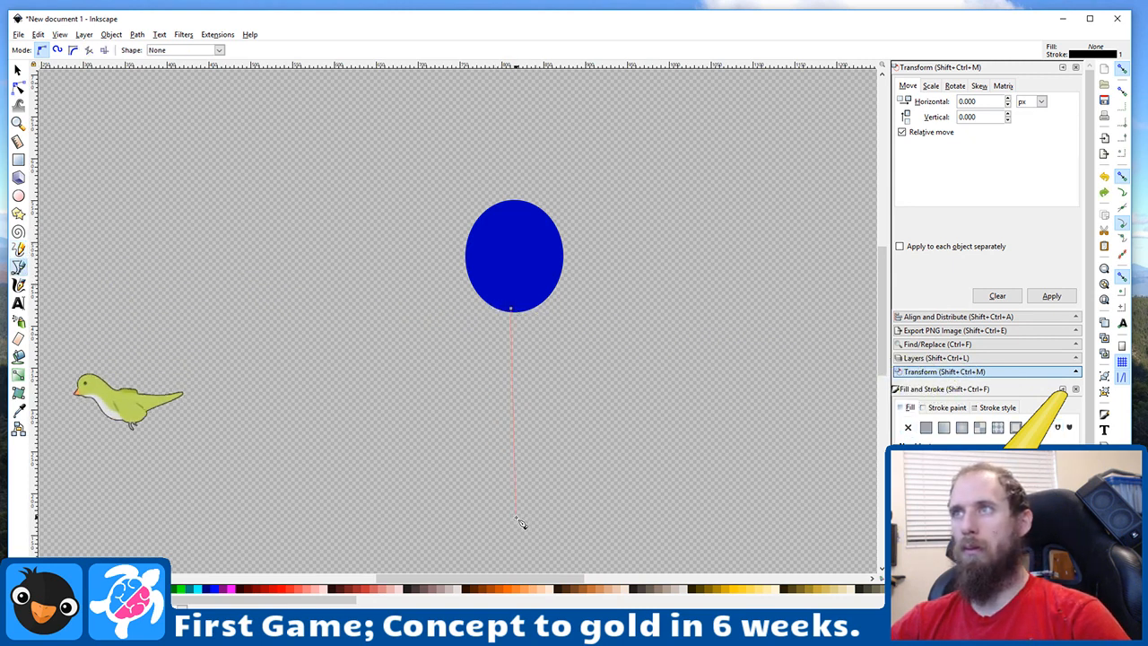
pyautogui.scroll(-3, 517, 516)
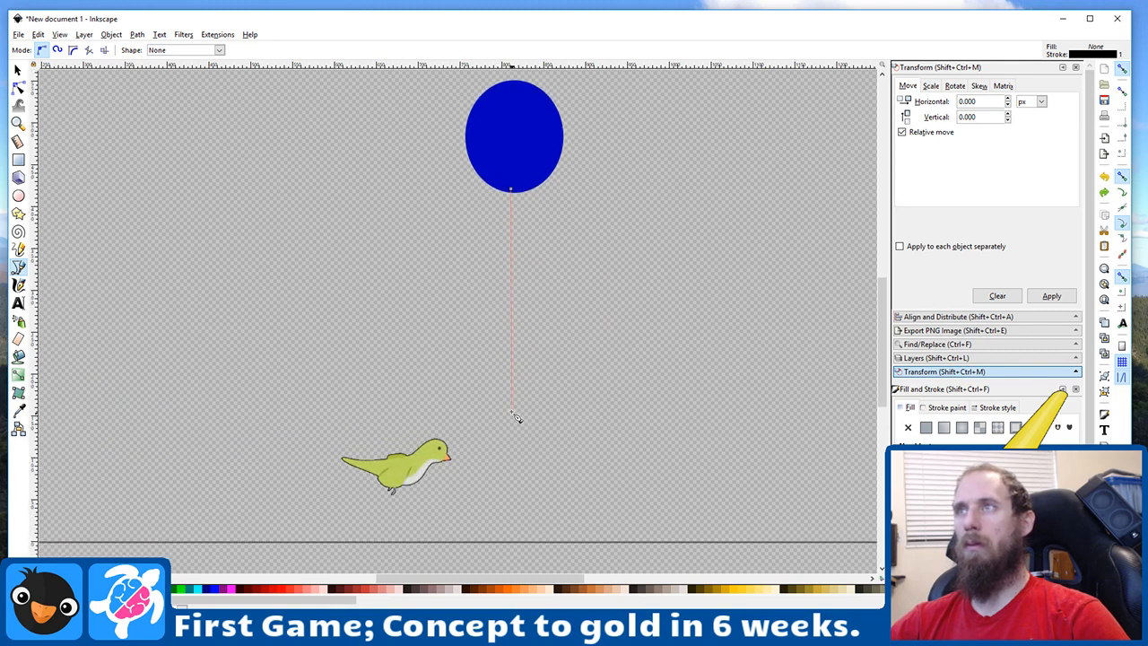
pyautogui.doubleClick(508, 398)
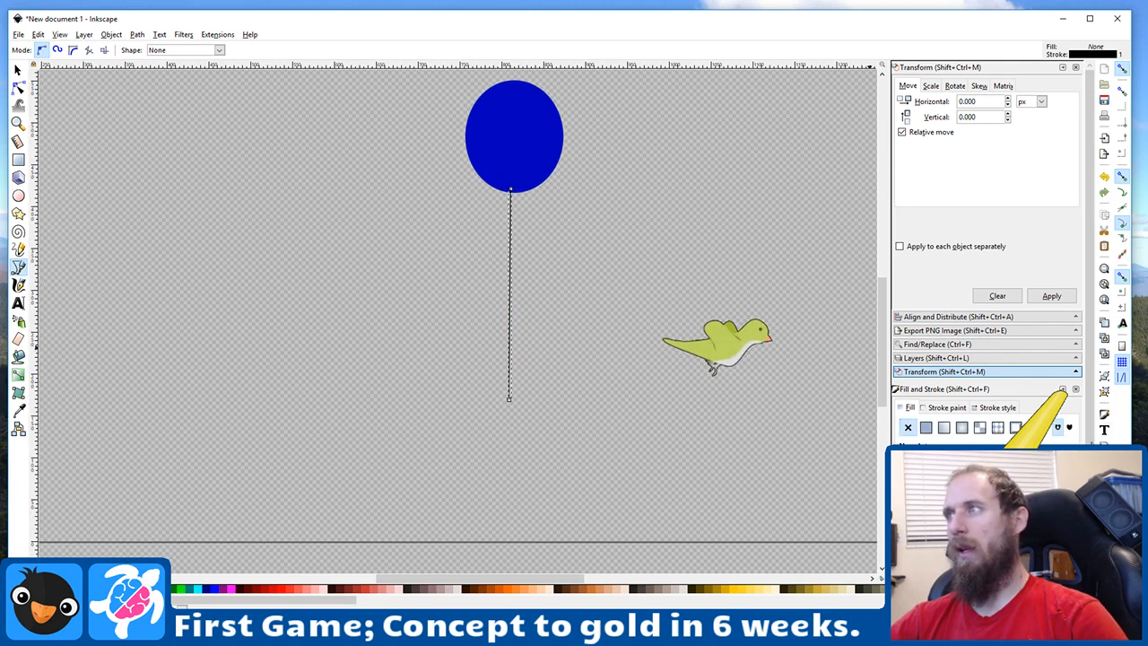
# Step: Set the balloon string's stroke width to 6 px
pyautogui.click(995, 407)
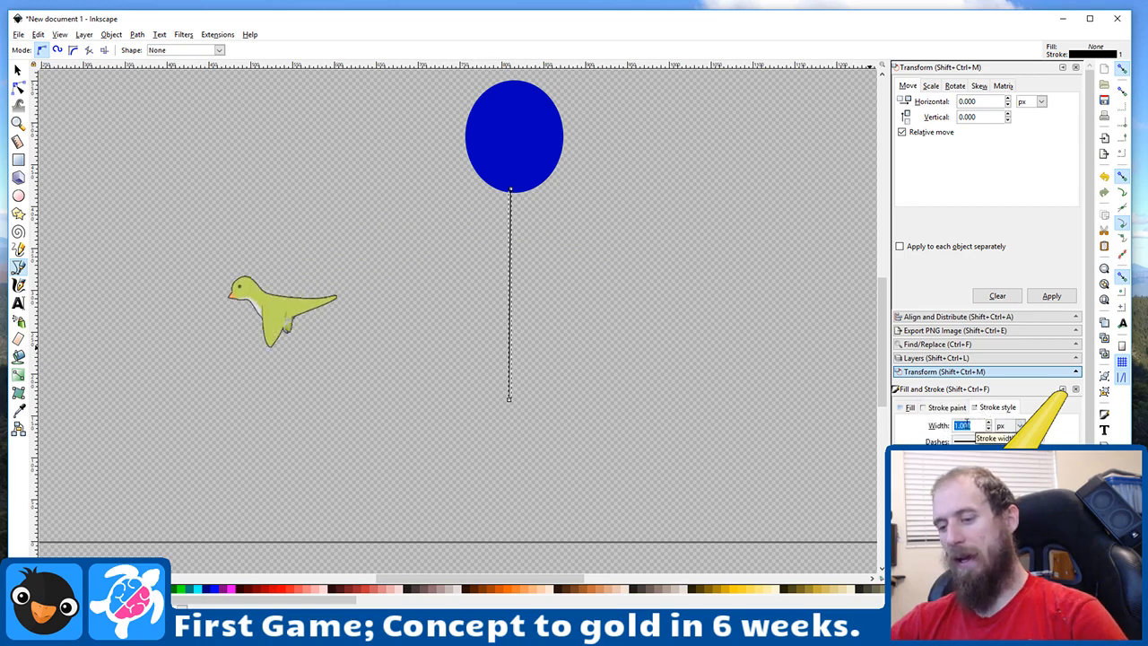
pyautogui.write('4')
pyautogui.press('Return')
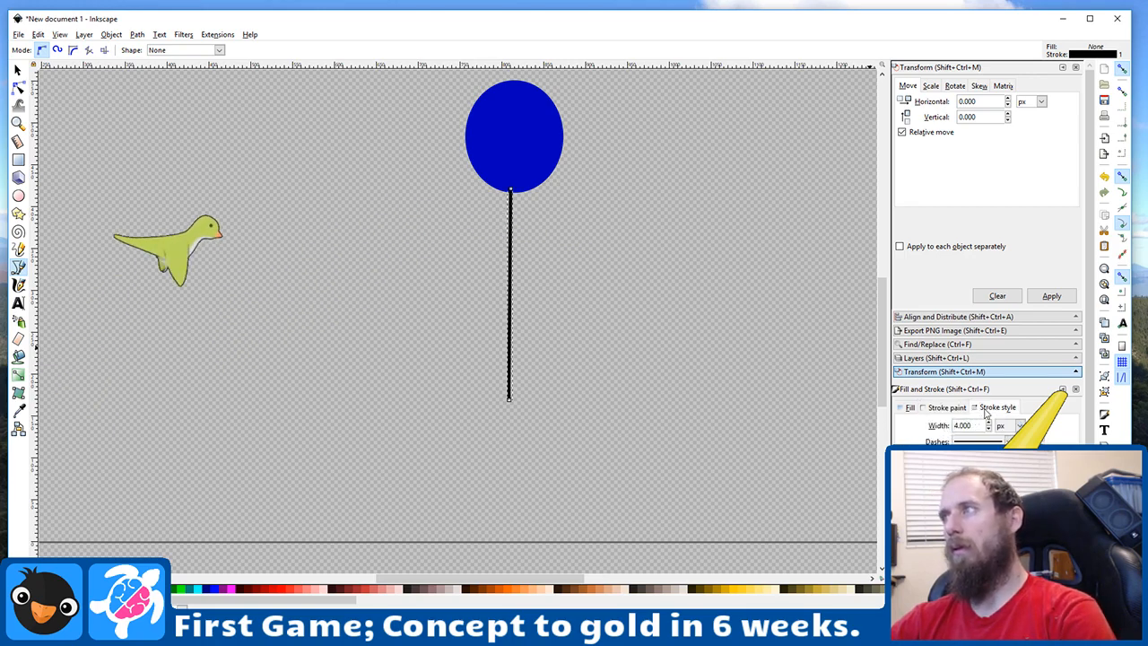
pyautogui.tripleClick(969, 425)
pyautogui.write('6')
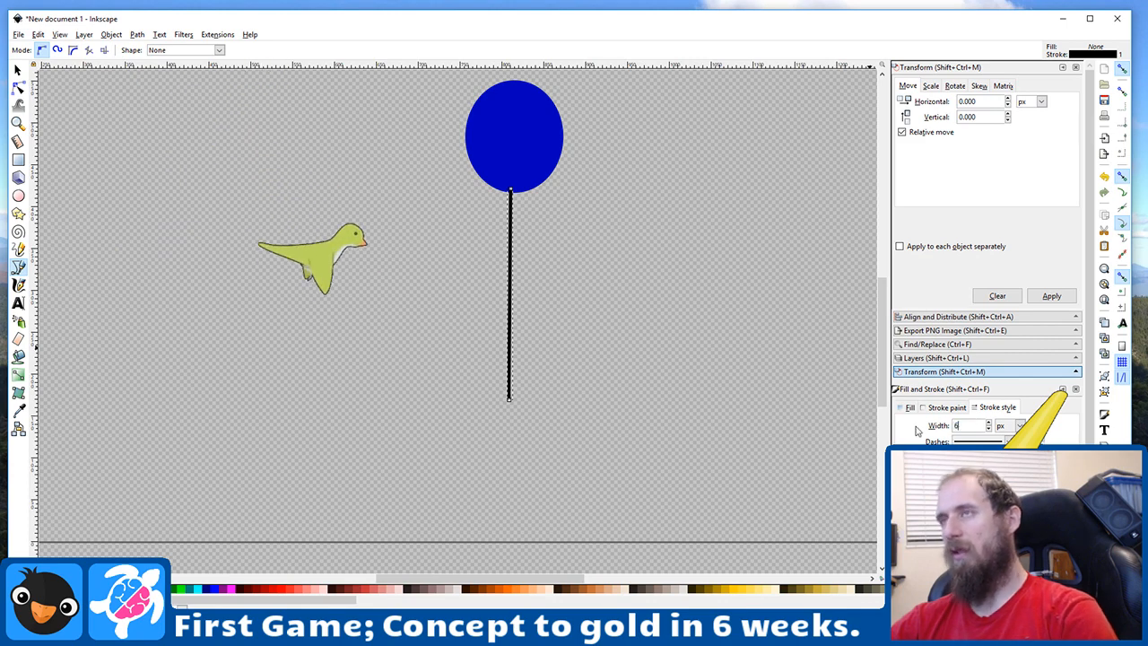
pyautogui.press('Return')
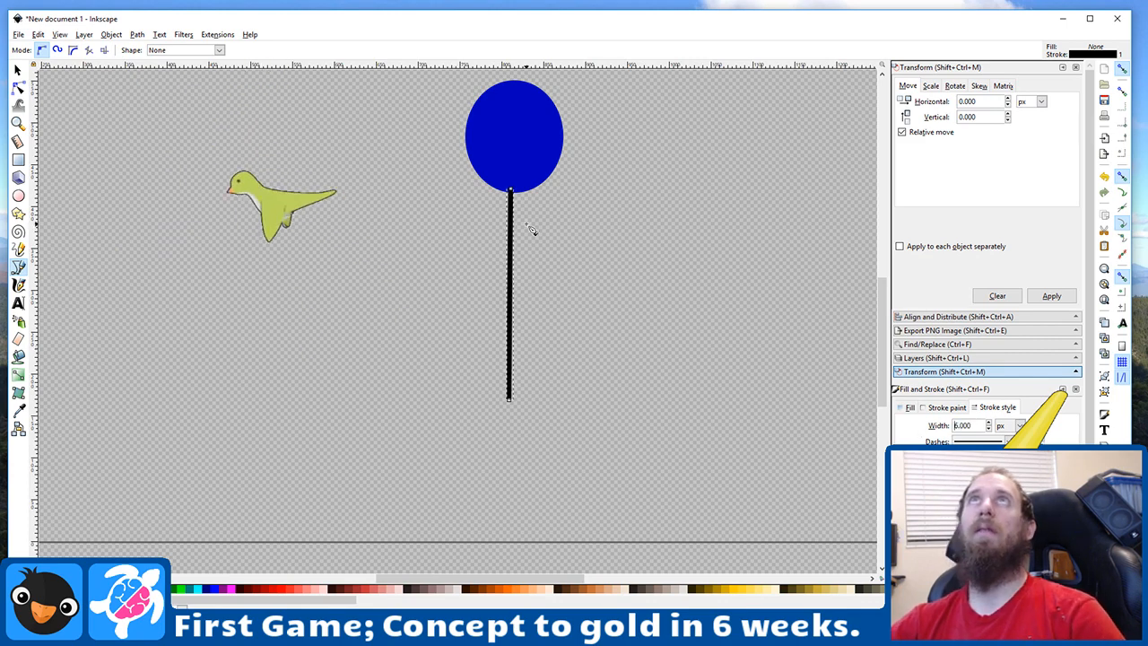
# Step: Bend the balloon string into a gentle S-curve by bowing its upper part right and its lower part left, then deselect it
pyautogui.press('n')
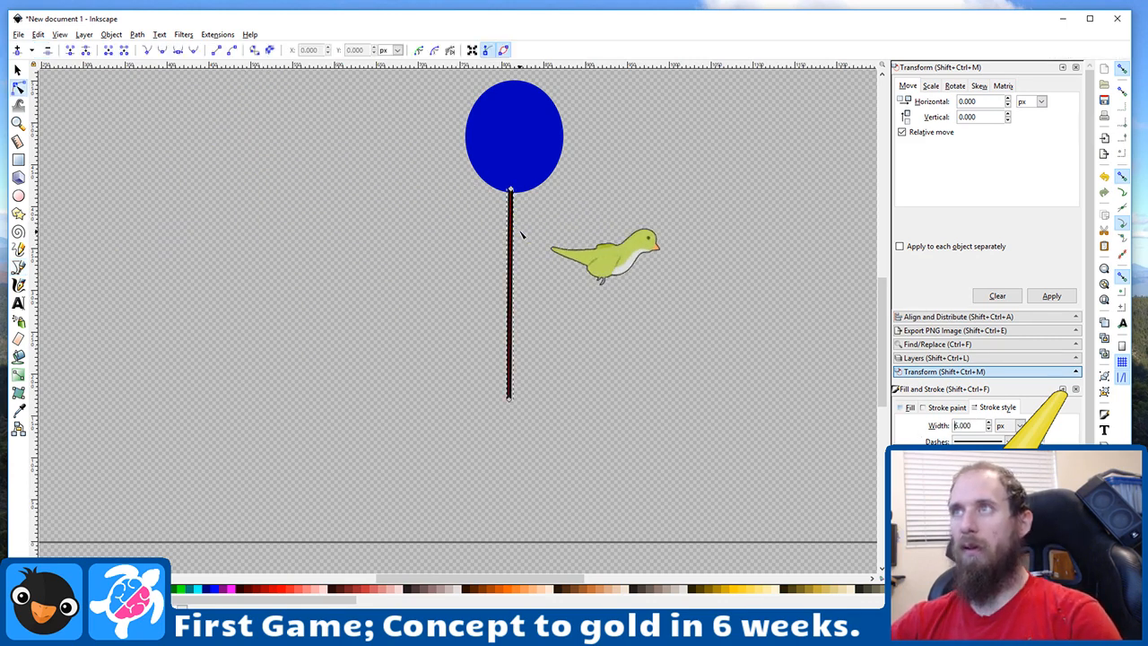
pyautogui.moveTo(514, 239); pyautogui.dragTo(541, 253)
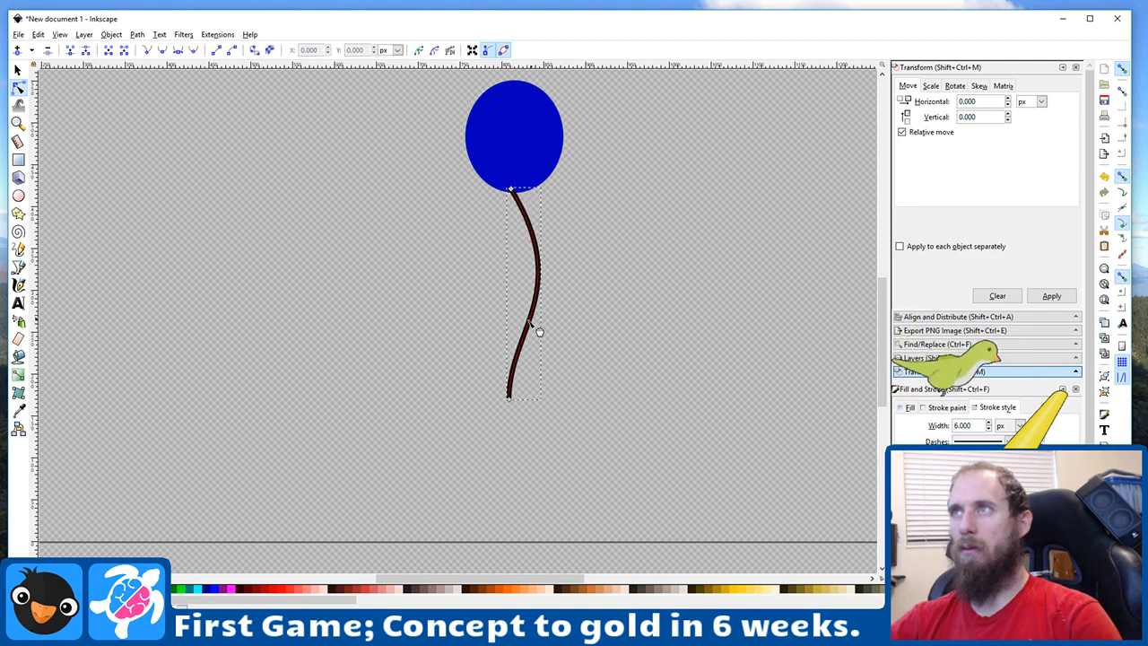
pyautogui.moveTo(530, 341)
pyautogui.mouseDown()
pyautogui.moveTo(505, 356)
pyautogui.moveTo(512, 334)
pyautogui.mouseUp()
pyautogui.press('Escape')
pyautogui.scroll(3, 568, 223)
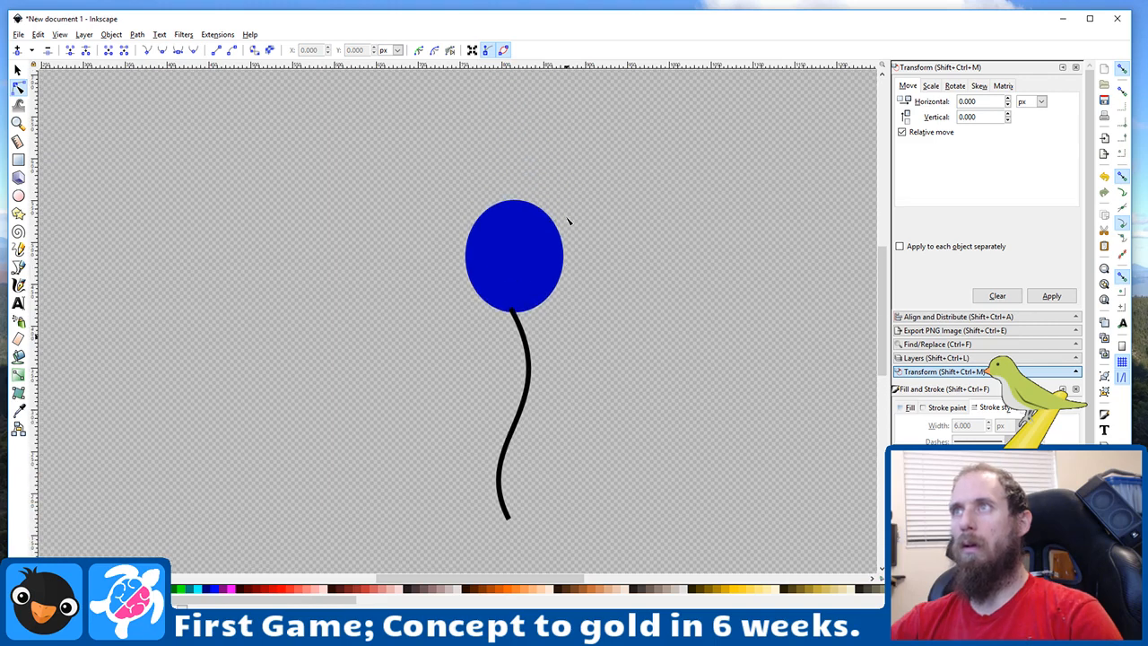
# Step: Draw a small closed four-point diamond with the Bezier tool in the upper-left part of the balloon
pyautogui.click(535, 270)
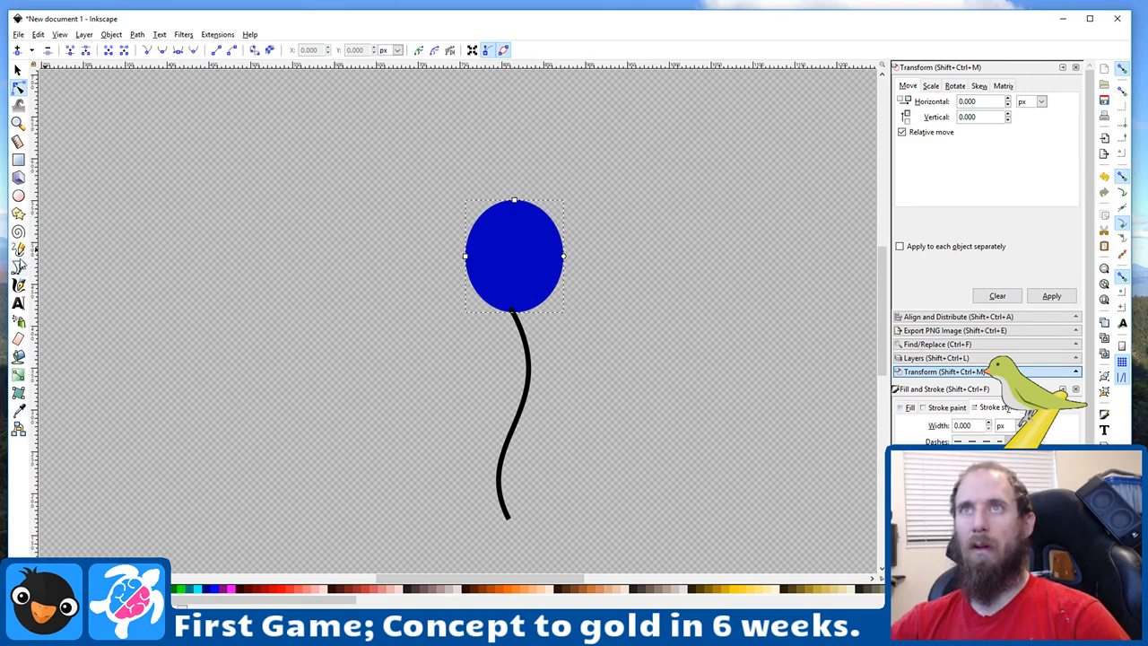
pyautogui.click(18, 267)
pyautogui.click(489, 237)
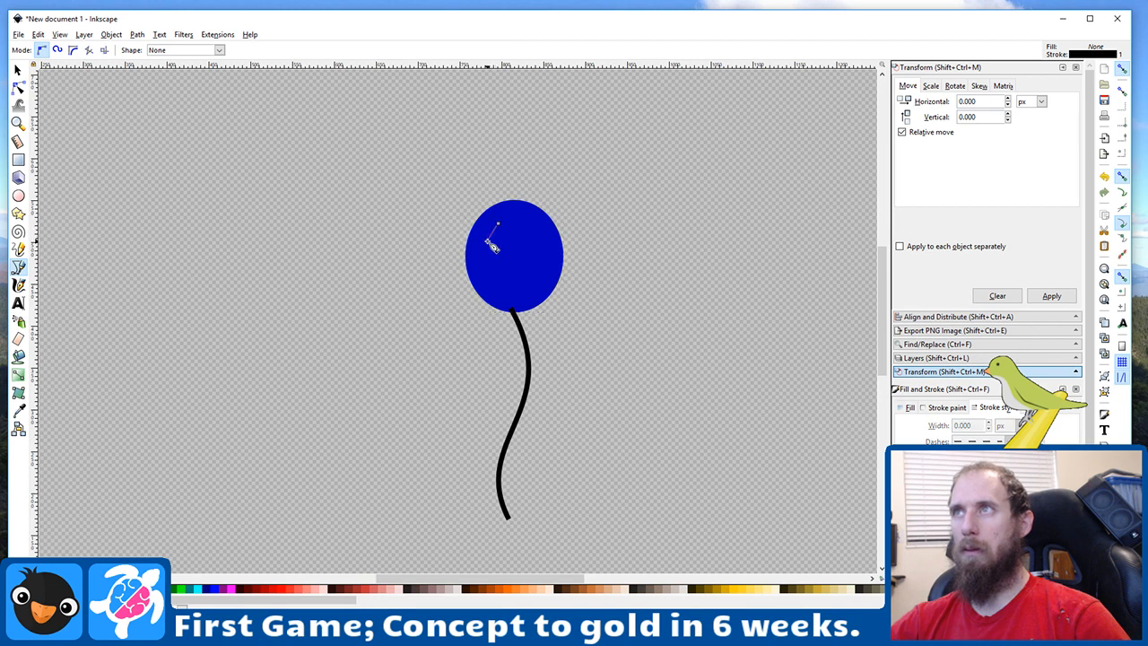
pyautogui.click(496, 251)
pyautogui.click(508, 238)
pyautogui.click(498, 224)
pyautogui.click(499, 225)
# Step: Give the small diamond on the balloon a flat, very pale blue fill
pyautogui.click(910, 408)
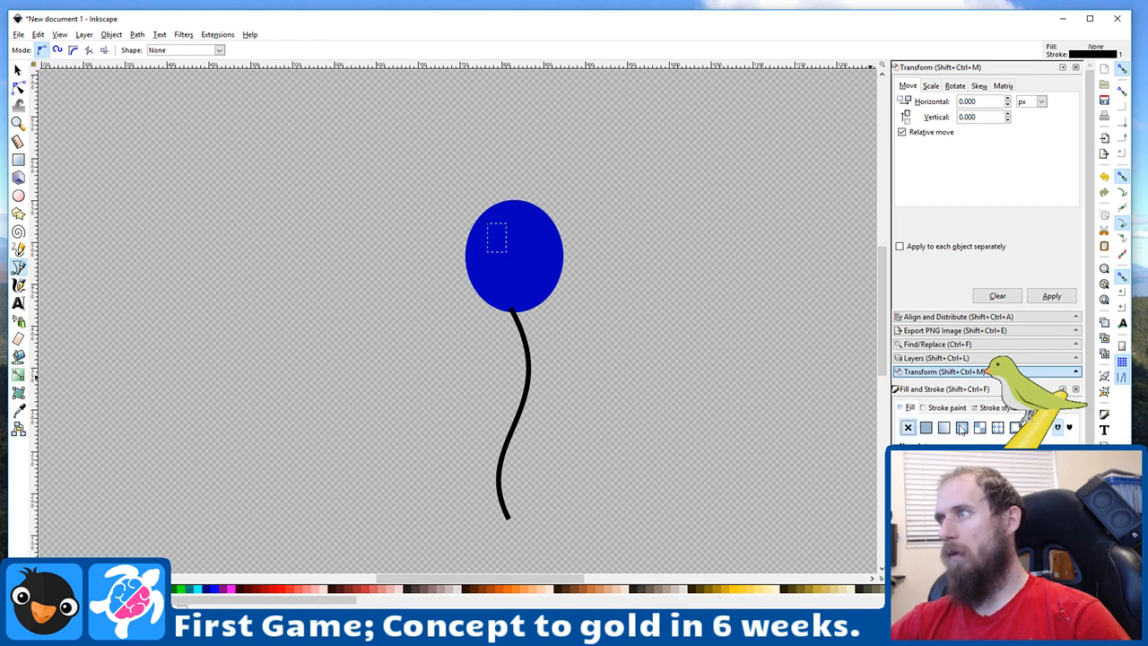
pyautogui.click(928, 428)
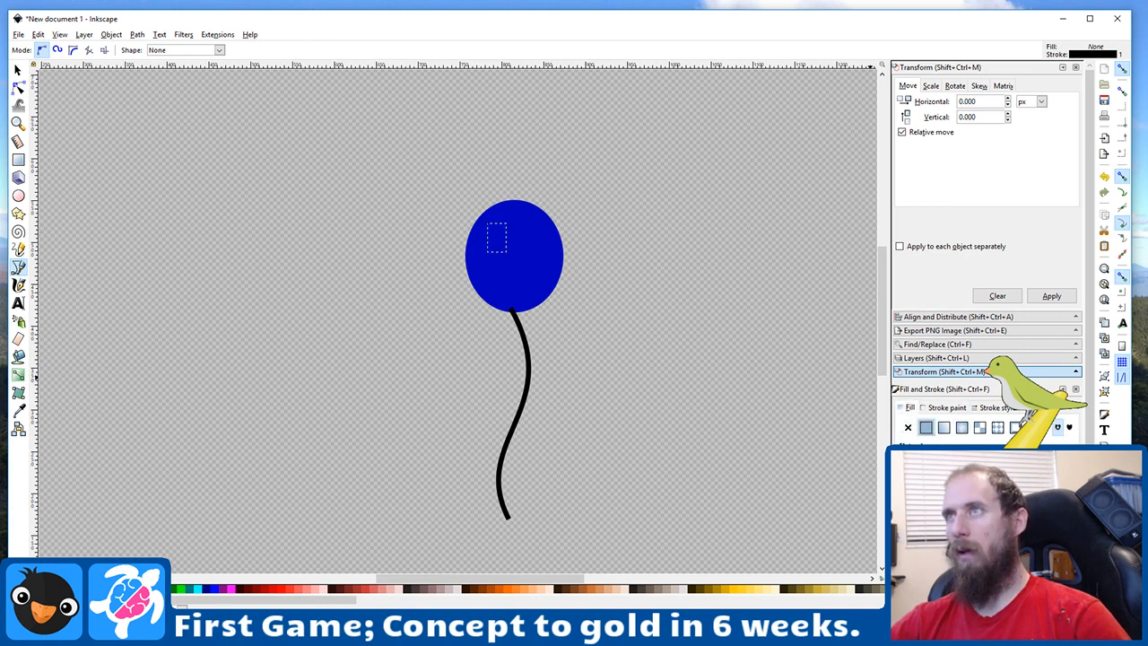
pyautogui.click(1011, 530)
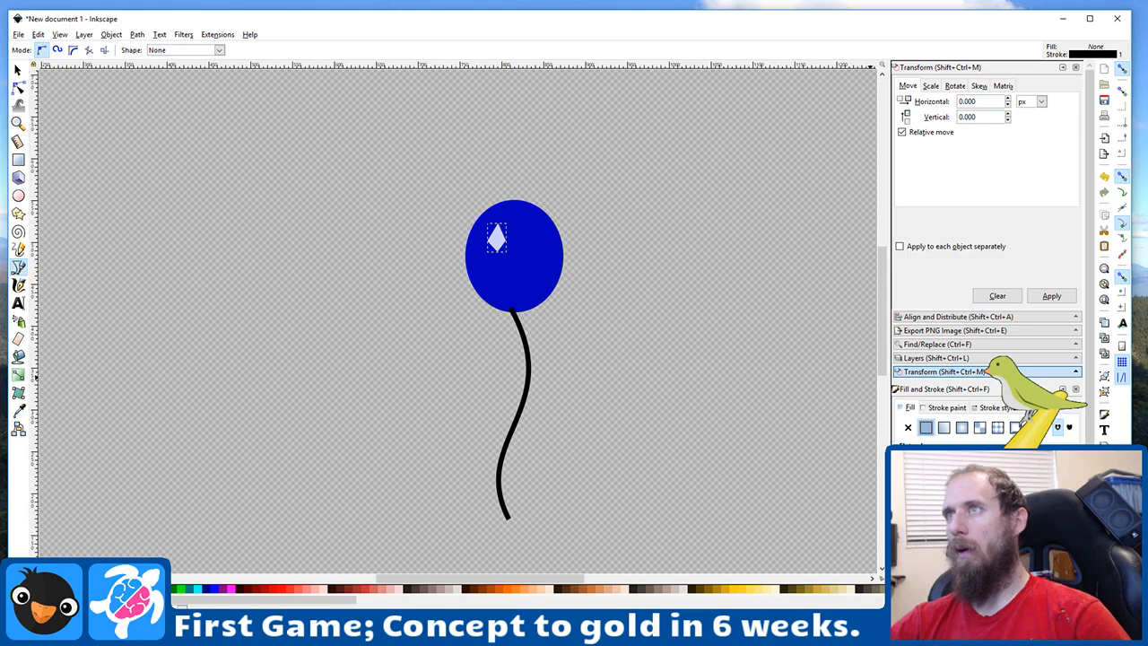
# Step: Curve the diamond's edges inward by editing its path, shaping it into a four-pointed sparkle
pyautogui.scroll(3, 559, 274)
pyautogui.scroll(-2, 558, 274)
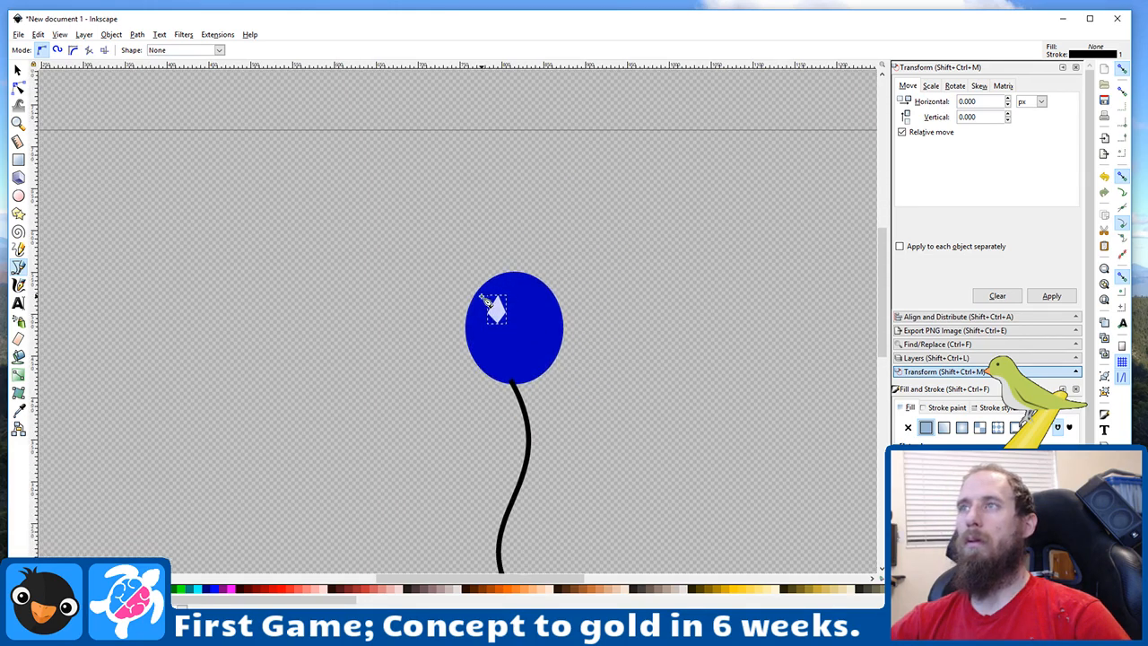
pyautogui.keyDown('ctrl'); pyautogui.scroll(6, 502, 305); pyautogui.keyUp('ctrl')
pyautogui.keyDown('ctrl'); pyautogui.scroll(-2, 756, 378); pyautogui.keyUp('ctrl')
pyautogui.keyDown('shift'); pyautogui.hscroll(4, 678, 340); pyautogui.keyUp('shift')
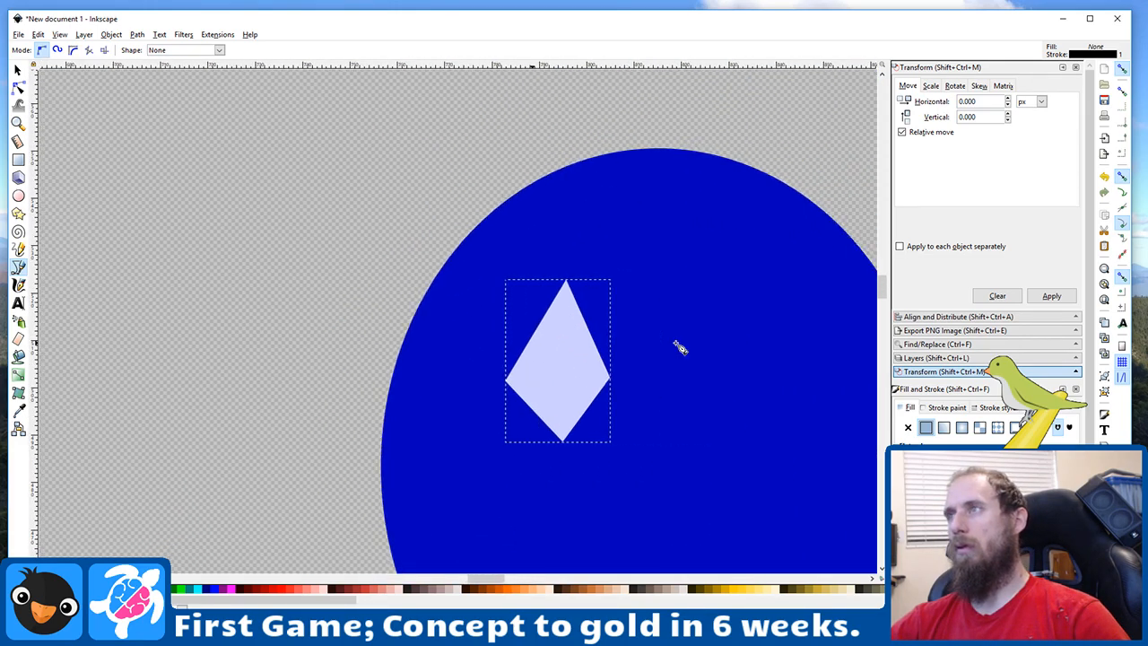
pyautogui.press('n')
pyautogui.moveTo(551, 341); pyautogui.dragTo(445, 341)
pyautogui.moveTo(484, 399); pyautogui.dragTo(505, 384)
pyautogui.moveTo(516, 444); pyautogui.dragTo(525, 400)
pyautogui.scroll(-5, 681, 366)
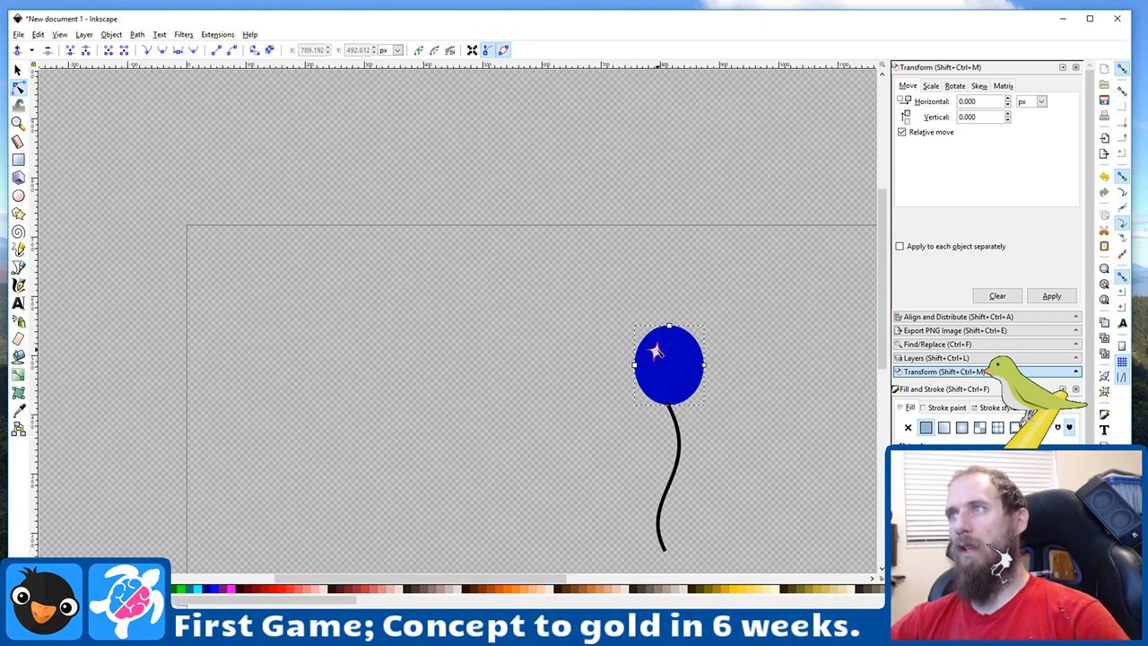
# Step: Nudge the sparkle slightly up and left on the balloon to about X 779.3, Y 494.6 px, and deselect it
pyautogui.press('s')
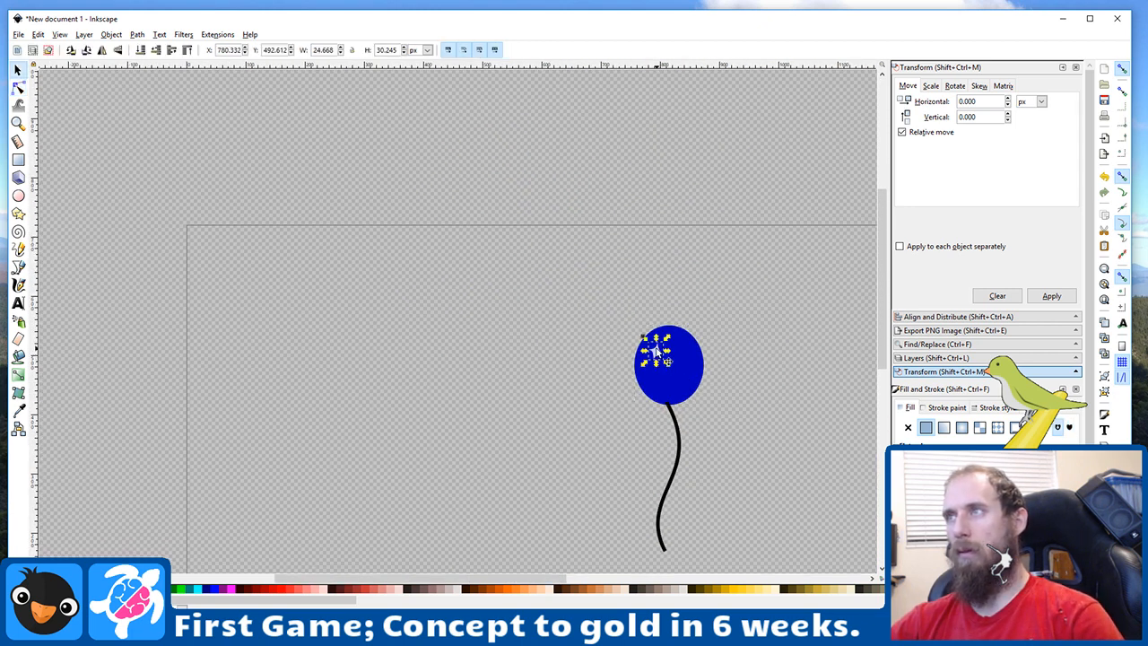
pyautogui.moveTo(654, 353); pyautogui.dragTo(653, 352)
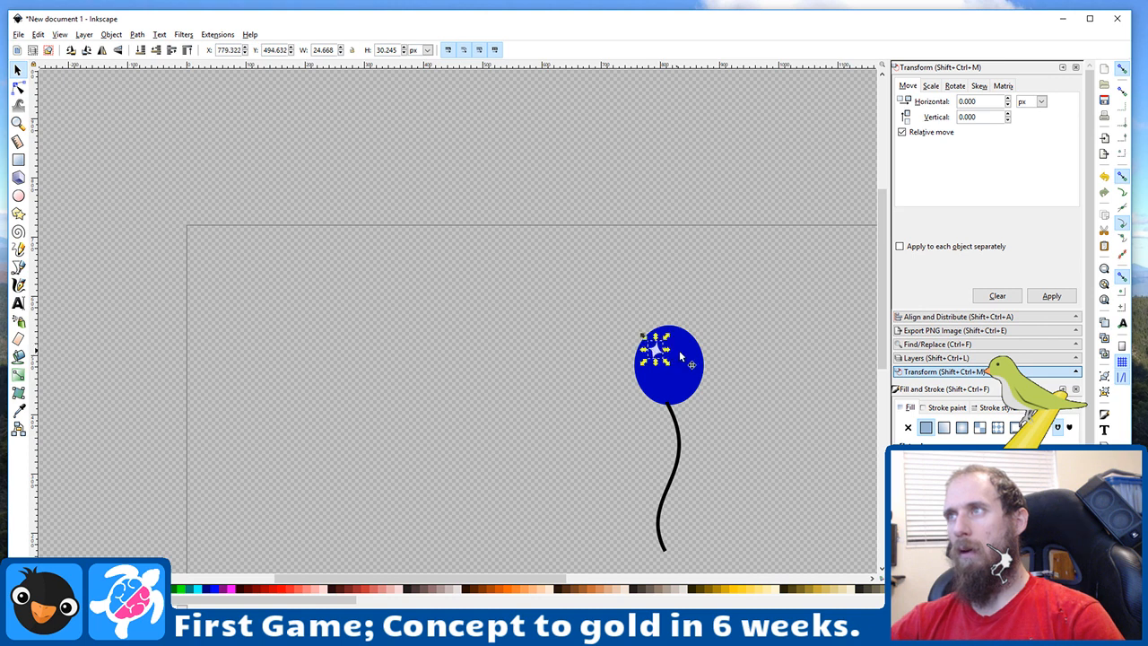
pyautogui.click(737, 357)
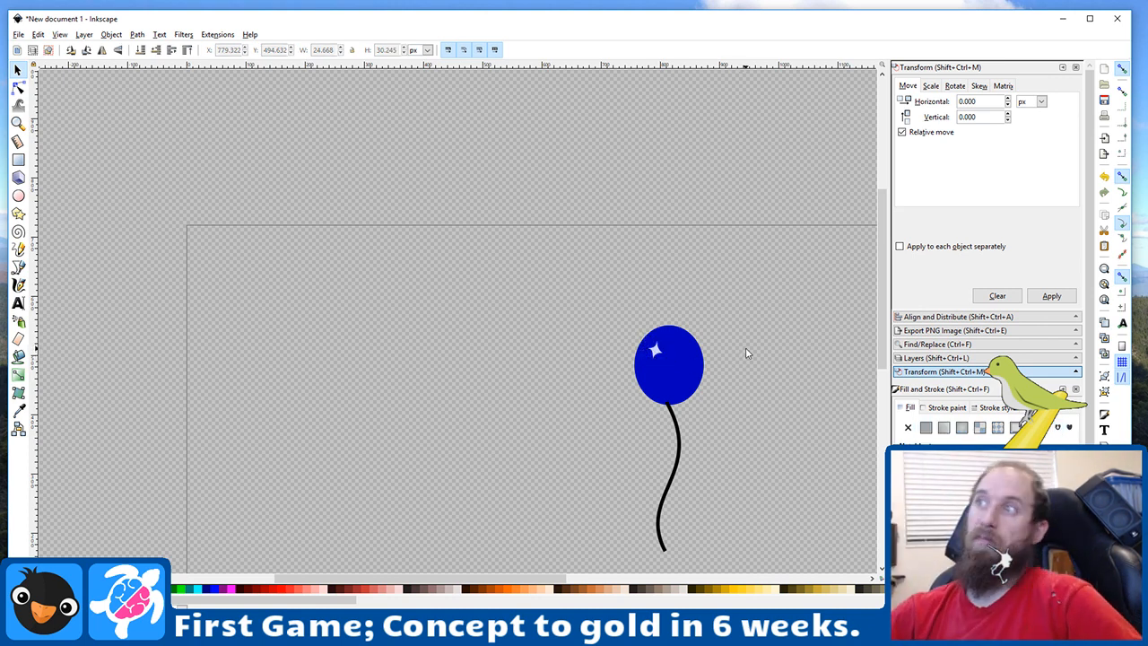
# Step: Set the document's custom page size to 1920 by 1080 px and close the document properties
pyautogui.scroll(-2, 712, 362)
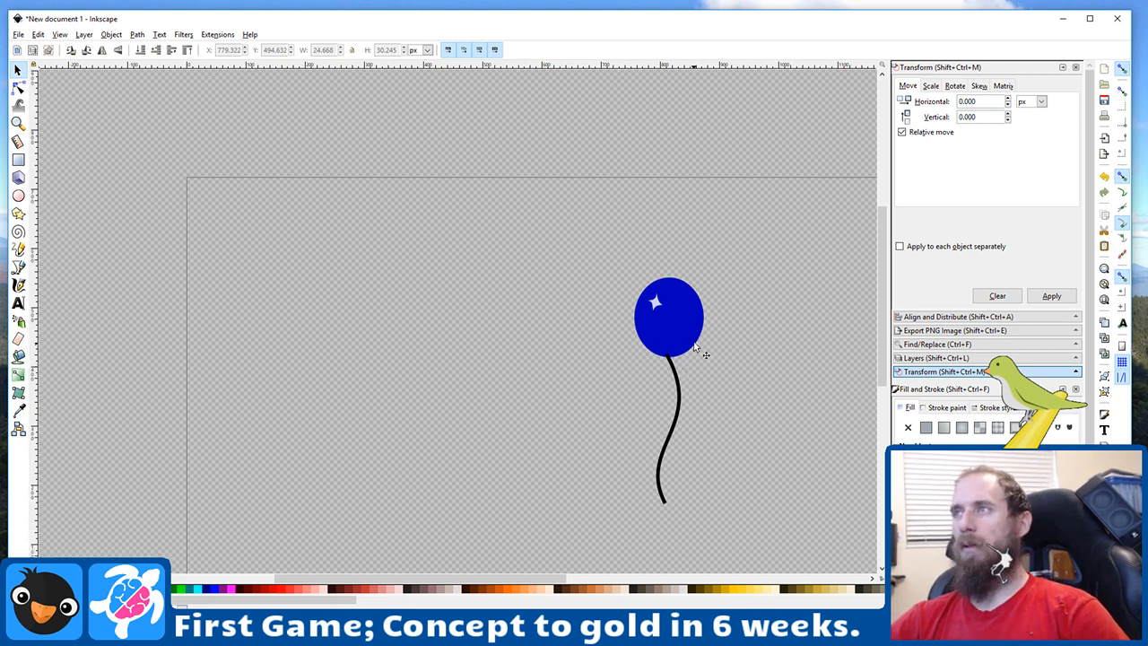
pyautogui.scroll(-2, 404, 359)
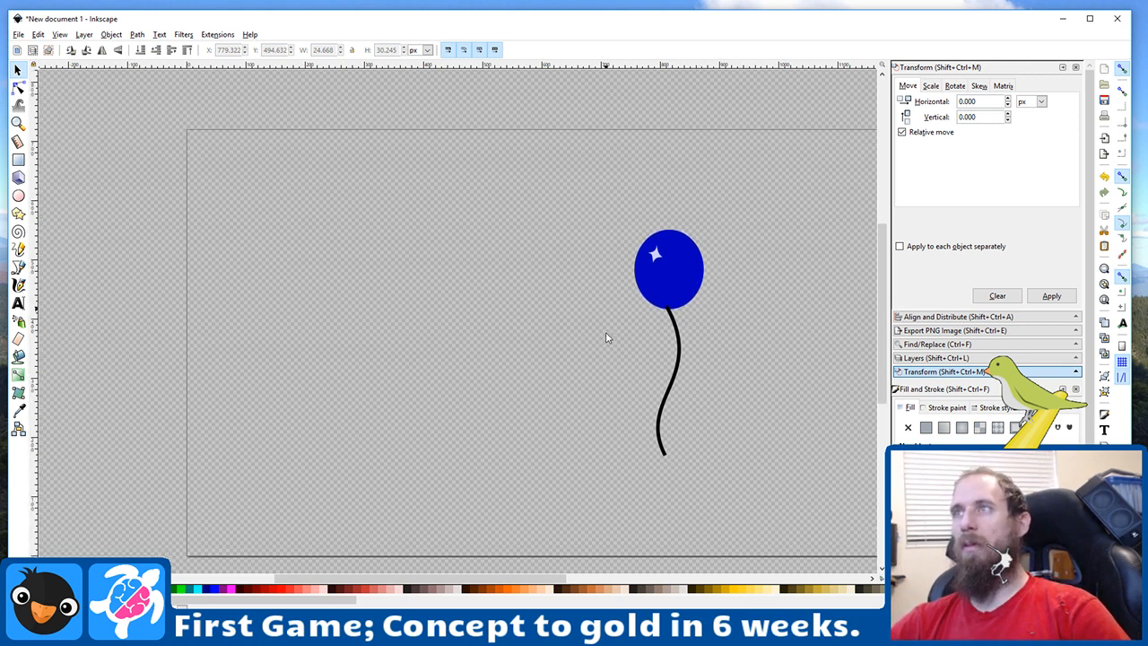
pyautogui.scroll(-2, 608, 333)
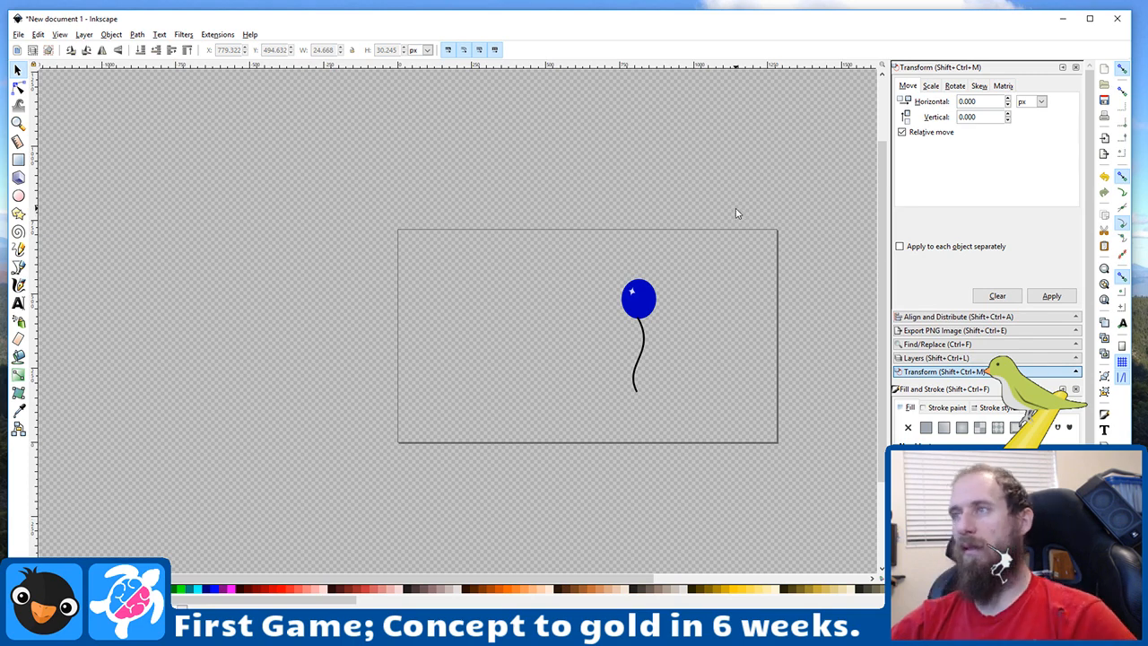
pyautogui.hotkey('ctrl', 'shift', 'd')
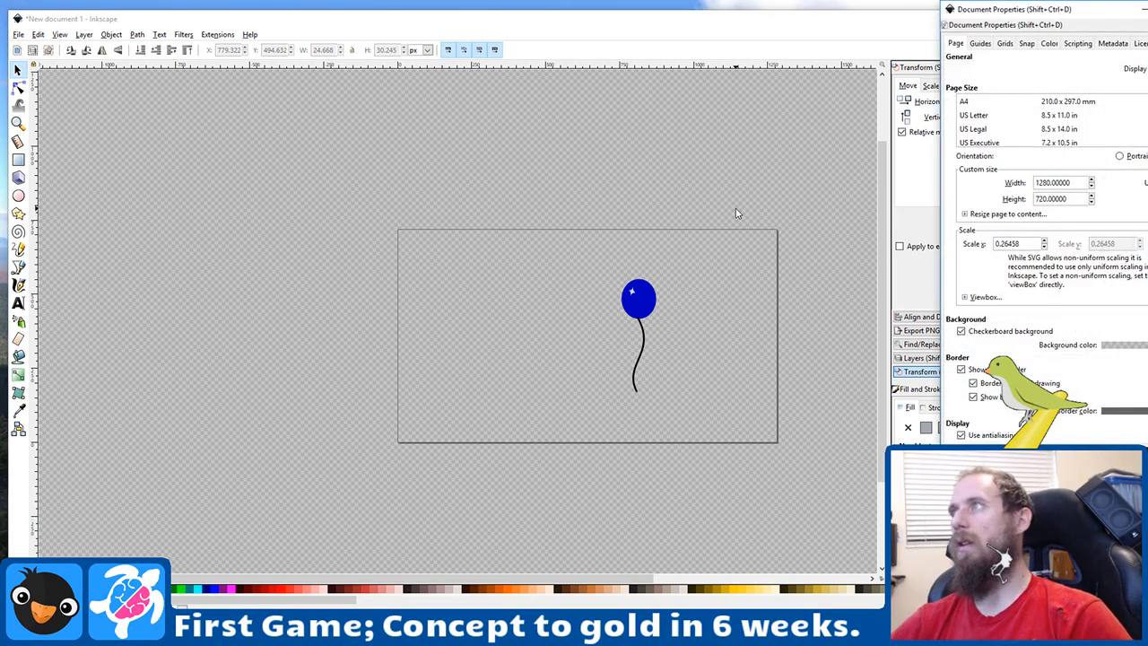
pyautogui.moveTo(1085, 17); pyautogui.dragTo(853, 104)
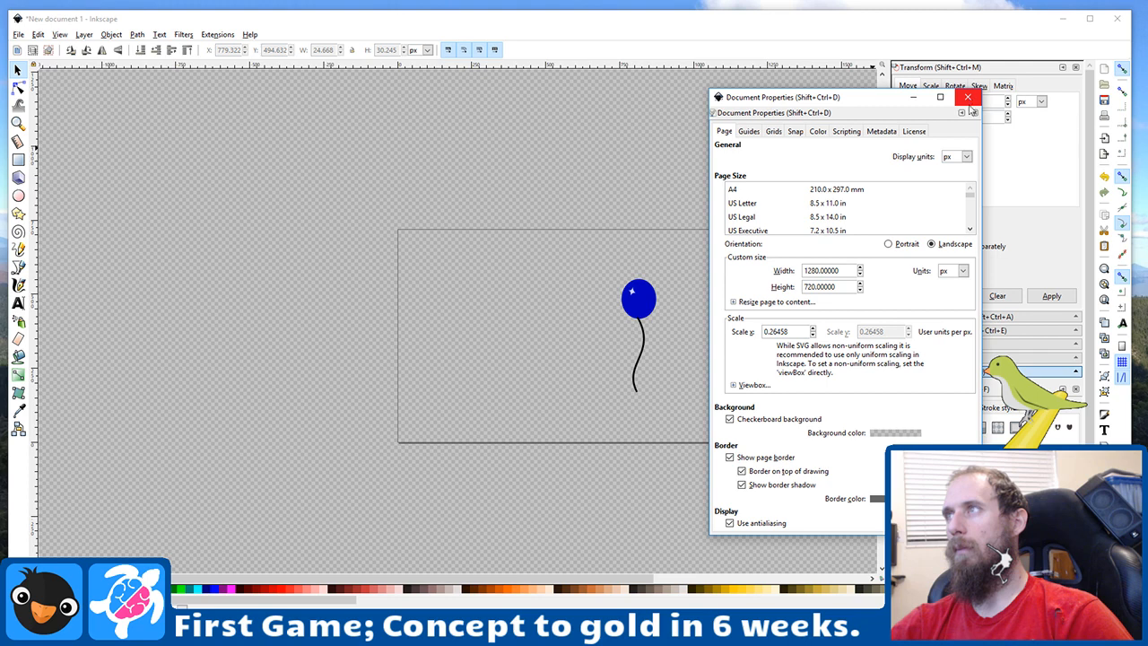
pyautogui.moveTo(848, 270); pyautogui.dragTo(739, 276)
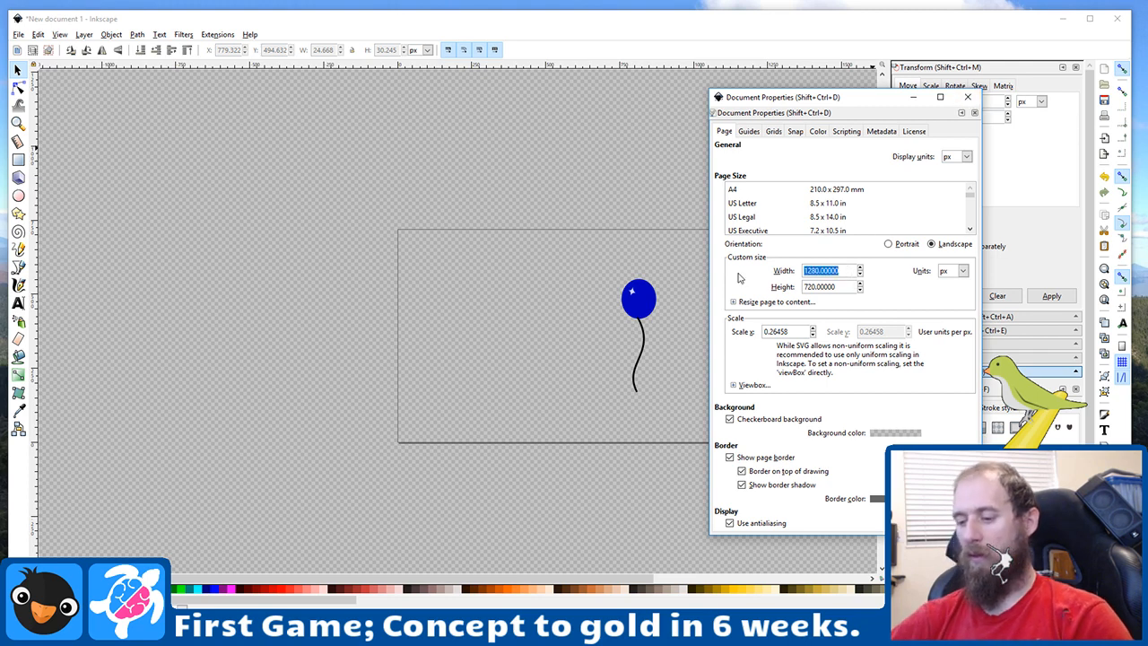
pyautogui.write('1020')
pyautogui.press('Tab')
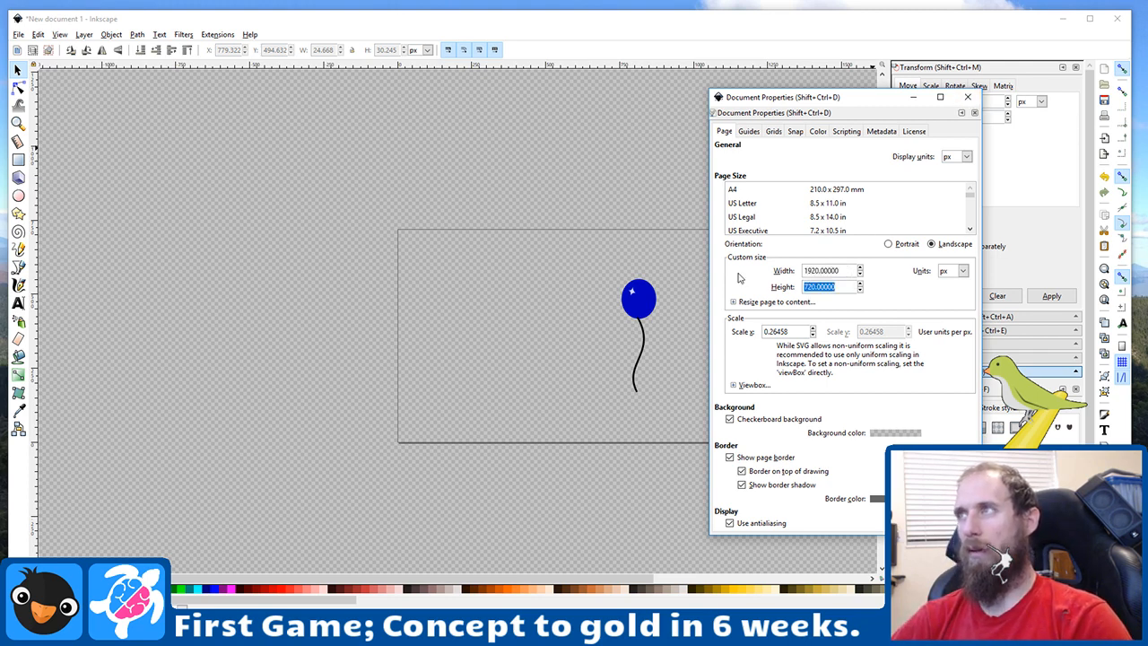
pyautogui.write('1080')
pyautogui.press('Return')
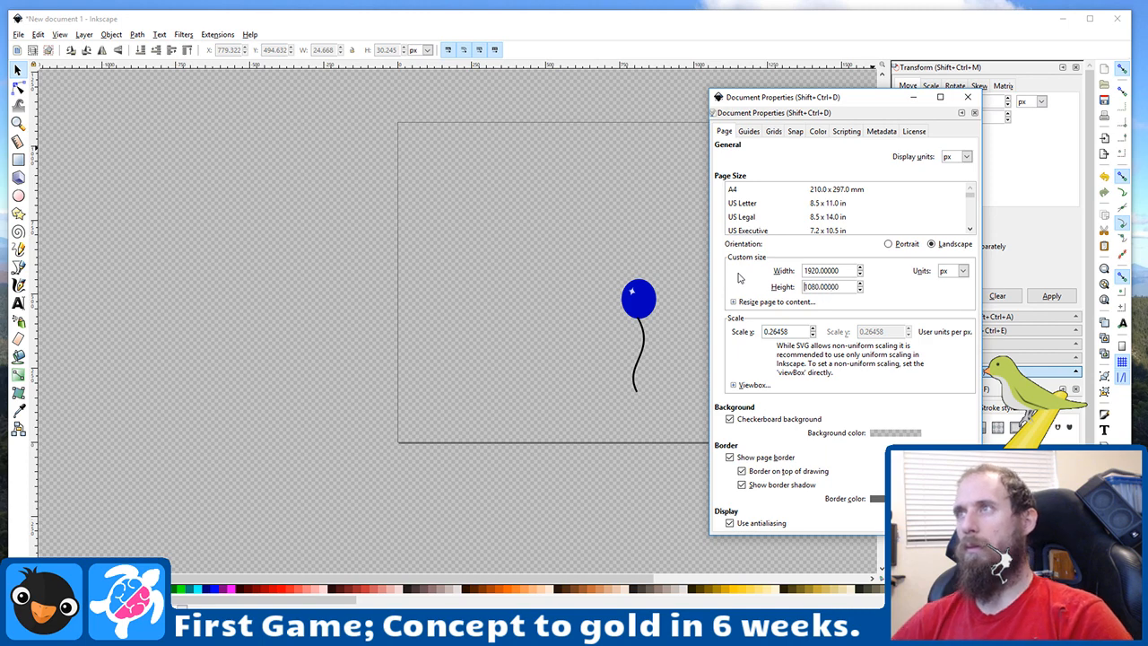
pyautogui.click(967, 97)
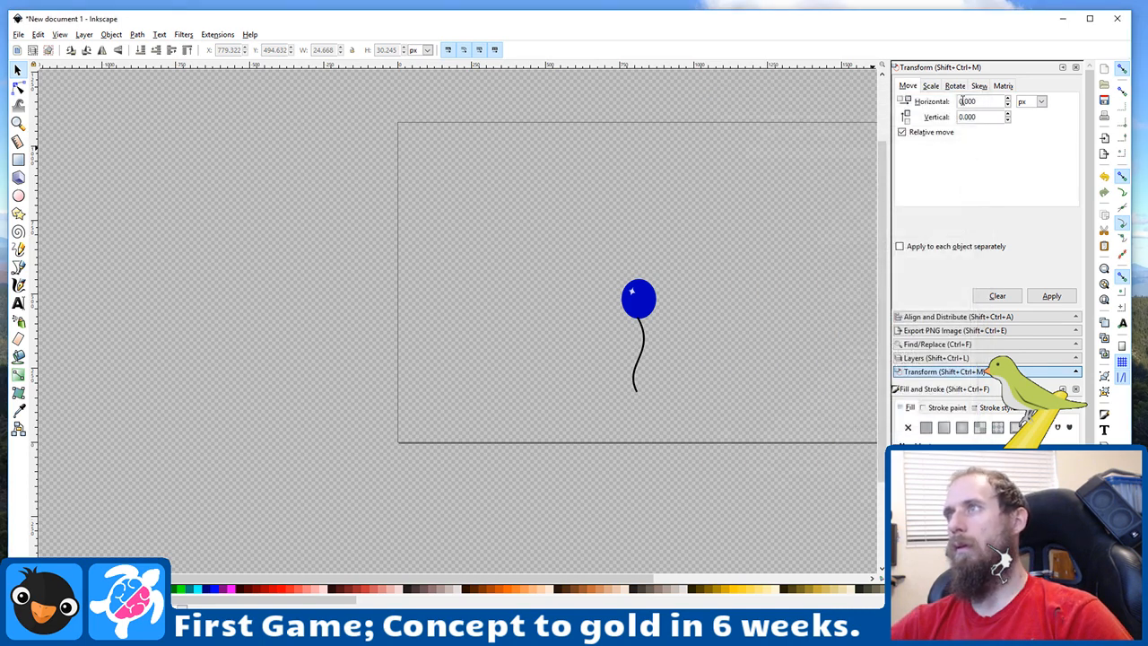
# Step: Group the sparkle, the blue balloon and its string into one object
pyautogui.hscroll(1, 491, 319)
pyautogui.hscroll(-6, 491, 318)
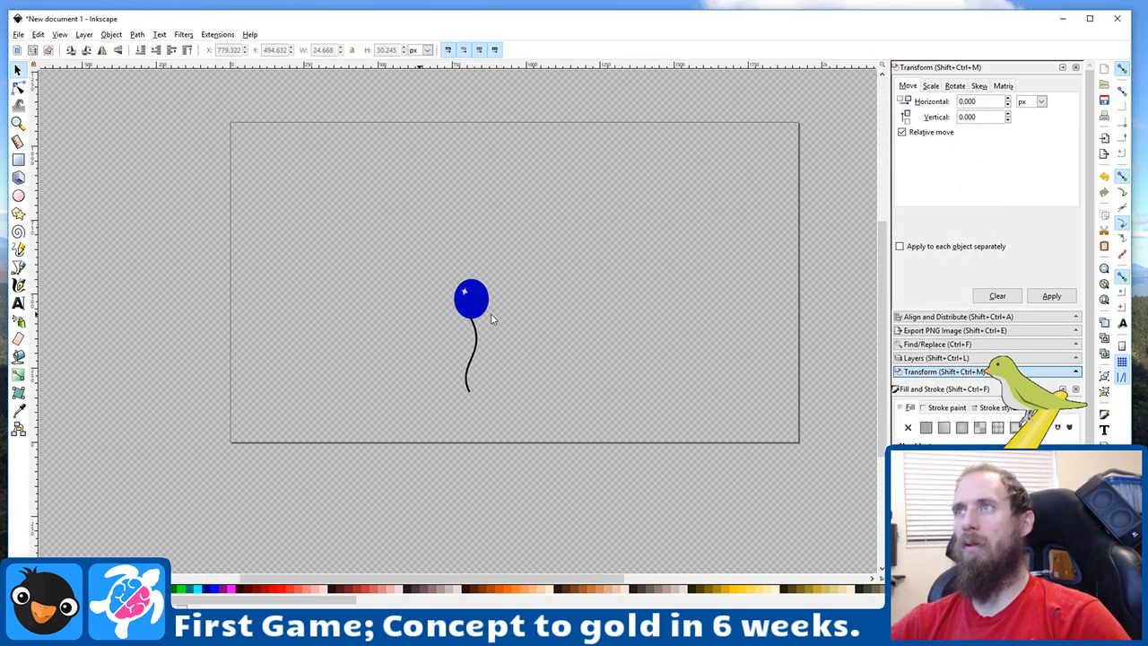
pyautogui.click(477, 306)
pyautogui.scroll(3, 475, 310)
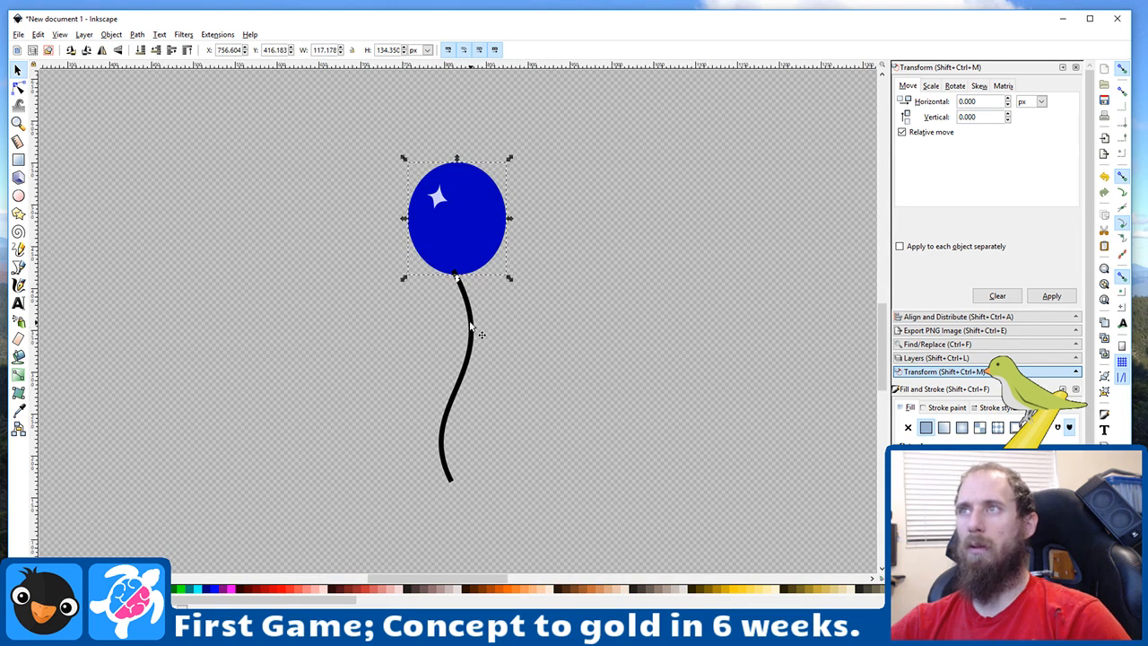
pyautogui.press('Escape')
pyautogui.click(436, 201)
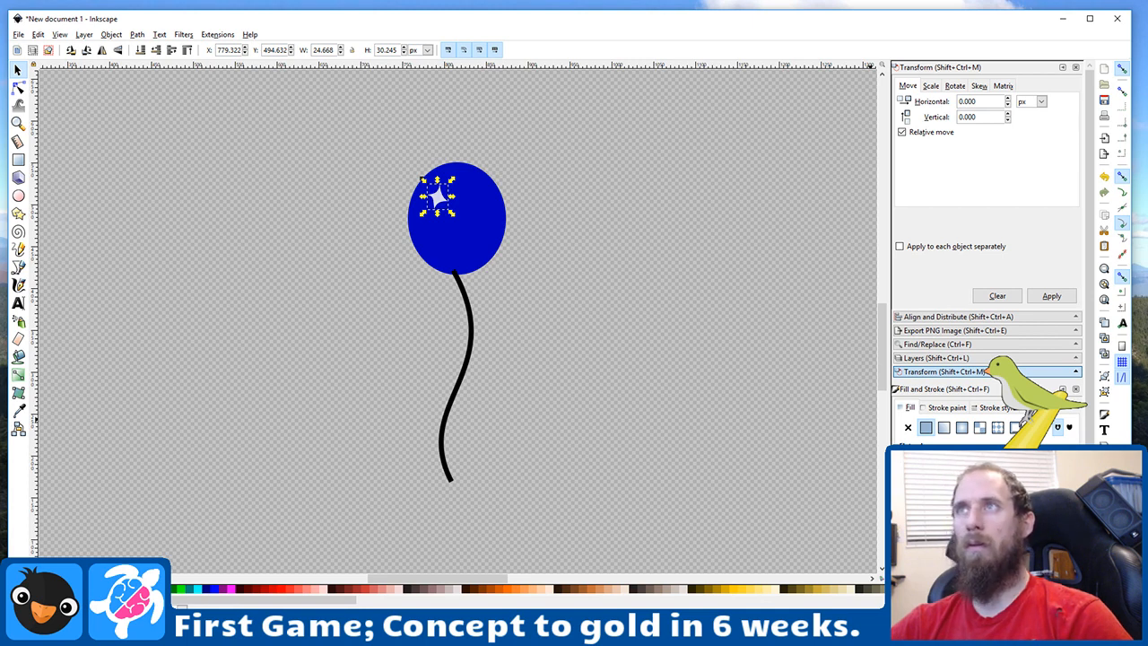
pyautogui.click(506, 248)
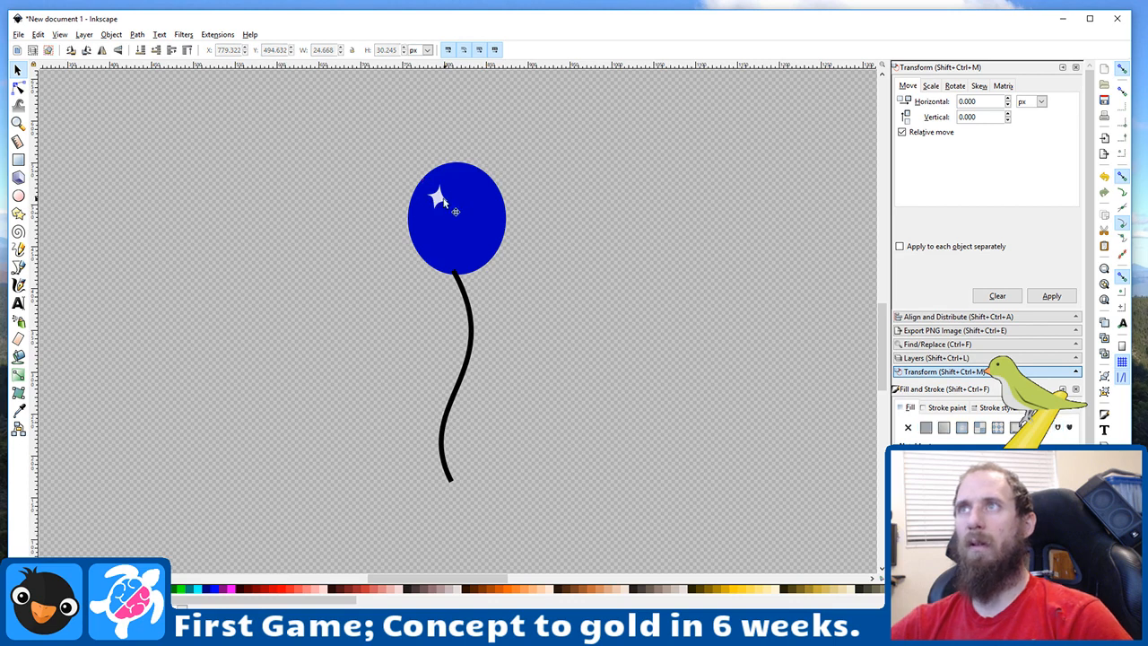
pyautogui.click(441, 202)
pyautogui.keyDown('shift'); pyautogui.click(465, 234); pyautogui.keyUp('shift')
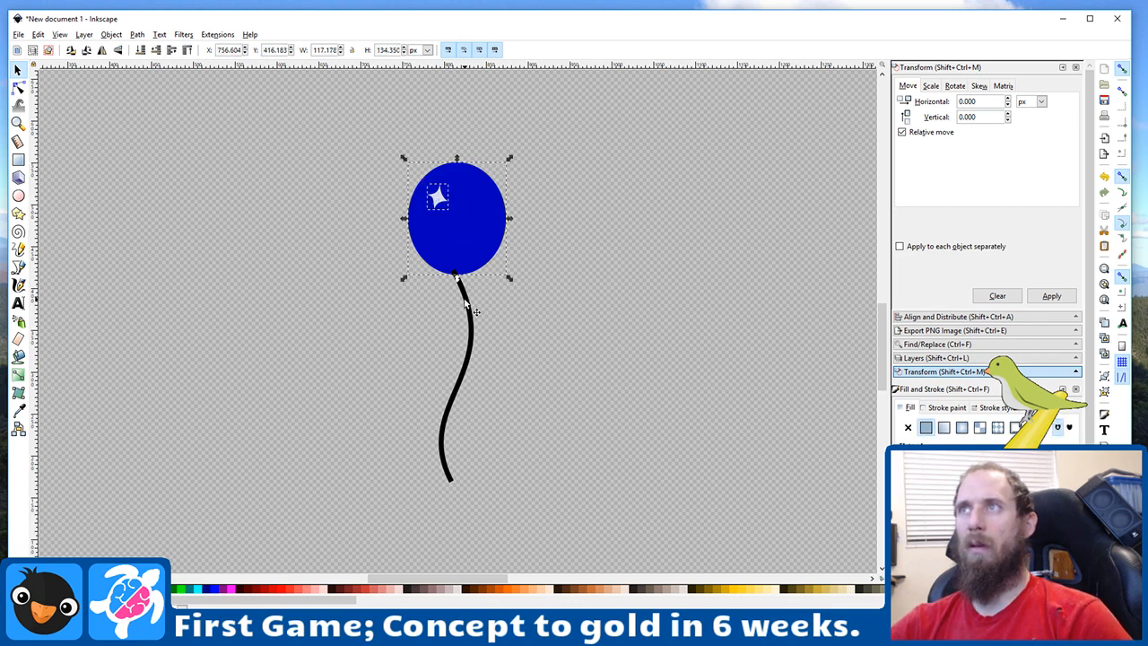
pyautogui.keyDown('shift'); pyautogui.click(465, 305); pyautogui.keyUp('shift')
pyautogui.hotkey('ctrl', 'g')
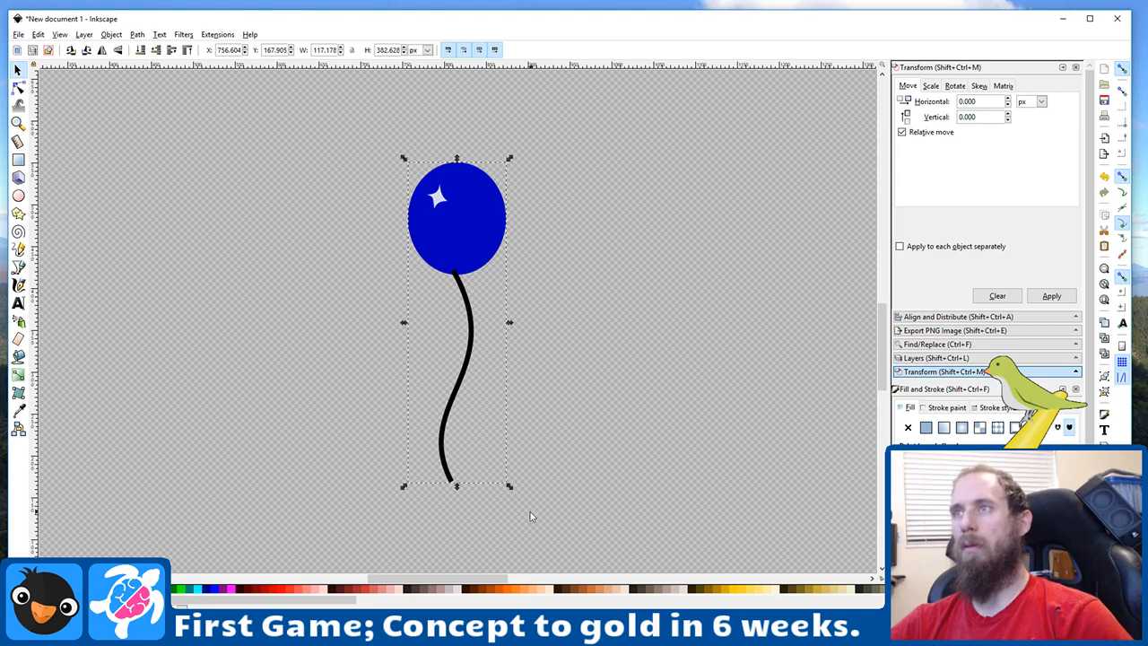
# Step: Scale the balloon group down to about 40.4 by 131.9 px and move it to about X 1488, Y 398 px
pyautogui.moveTo(511, 488); pyautogui.dragTo(516, 282)
pyautogui.keyDown('ctrl'); pyautogui.scroll(-5, 518, 282); pyautogui.keyUp('ctrl')
pyautogui.keyDown('ctrl'); pyautogui.scroll(3, 583, 348); pyautogui.keyUp('ctrl')
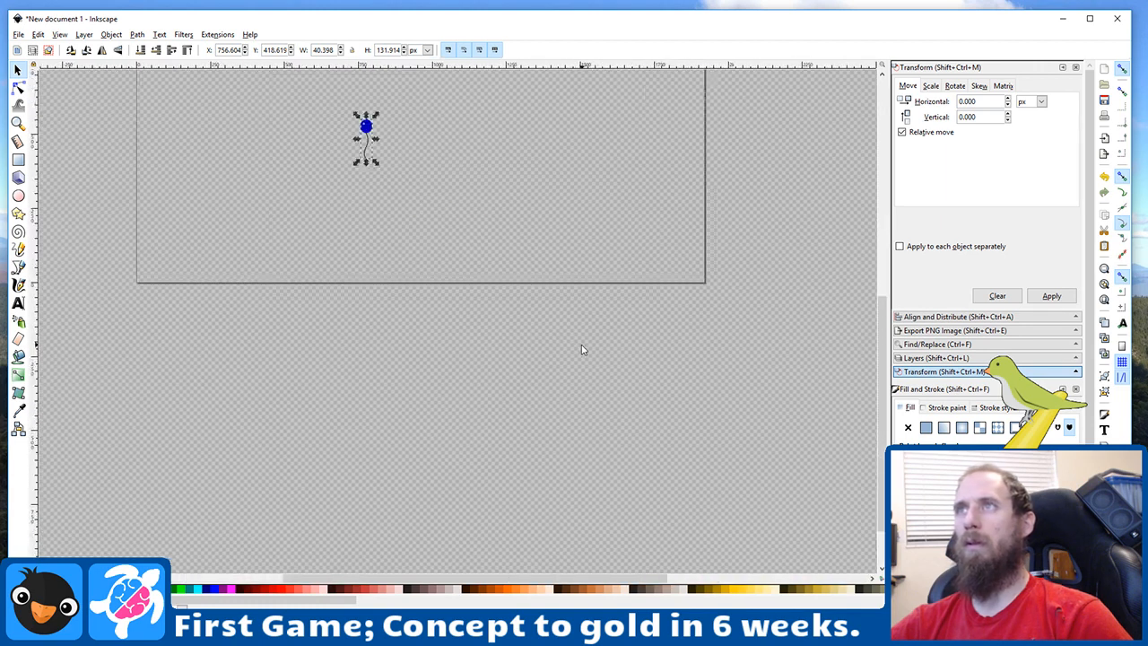
pyautogui.scroll(3, 494, 348)
pyautogui.scroll(1, 494, 349)
pyautogui.moveTo(374, 259); pyautogui.dragTo(595, 265)
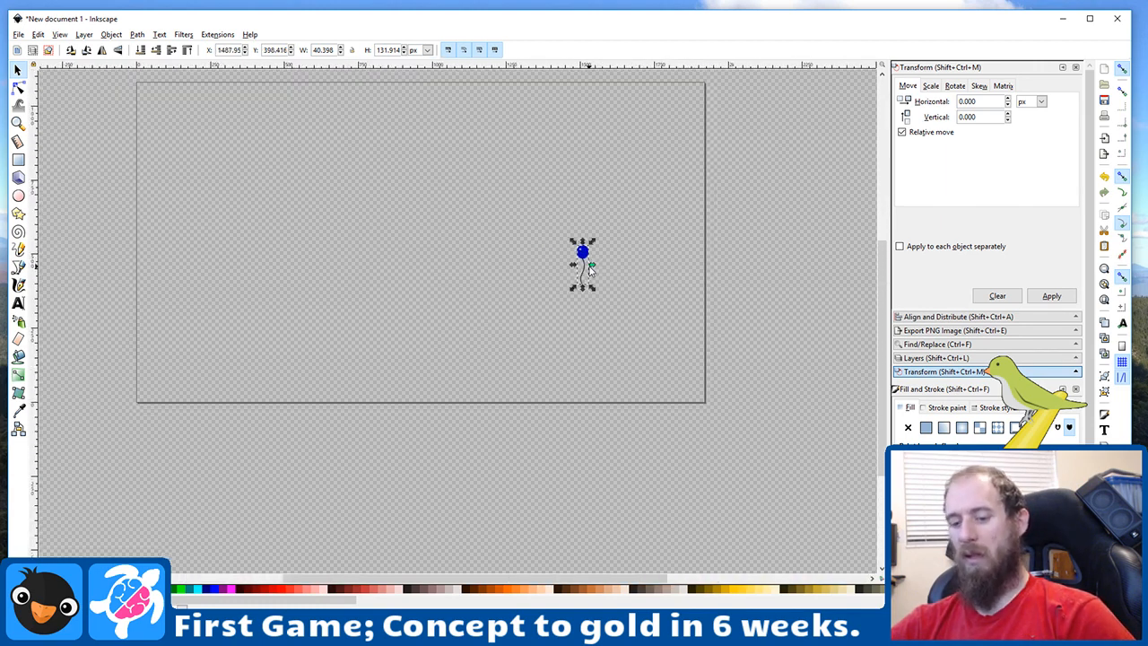
# Step: Duplicate the balloon three times and spread the copies leftward at varied heights, the leftmost at about X 793, Y 305 px
pyautogui.hotkey('ctrl', 'd')
pyautogui.moveTo(582, 253); pyautogui.dragTo(377, 285)
pyautogui.hotkey('ctrl', 'd')
pyautogui.hotkey('ctrl', 'd')
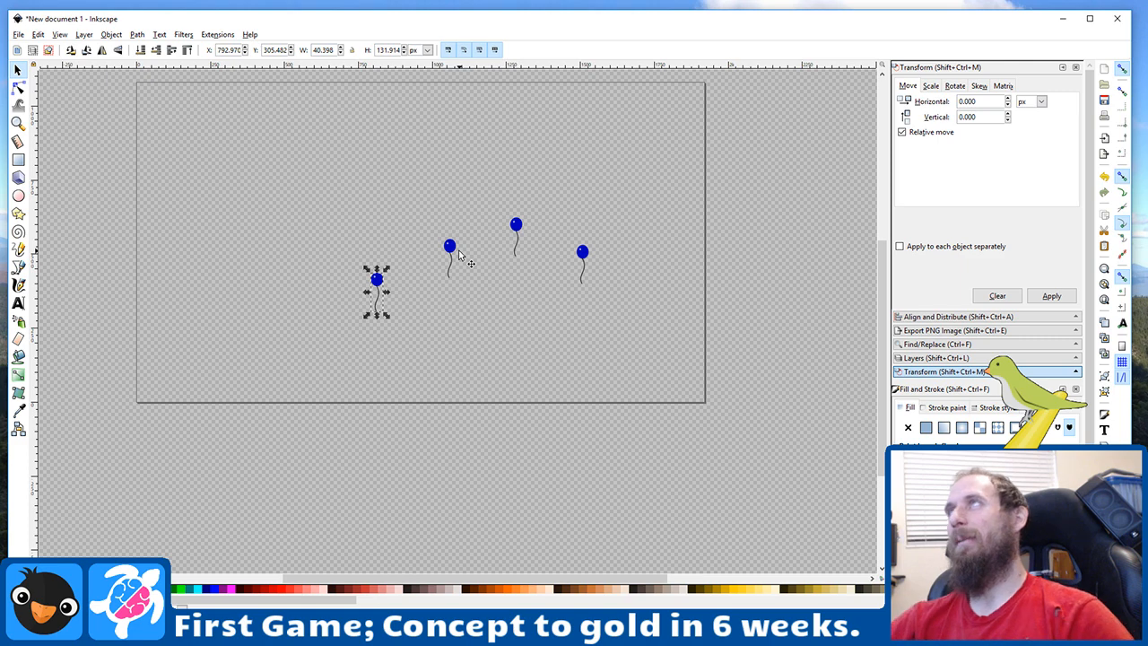
# Step: Draw a background rectangle about 2236 by 1275 px that extends past all edges of the page
pyautogui.scroll(2, 493, 253)
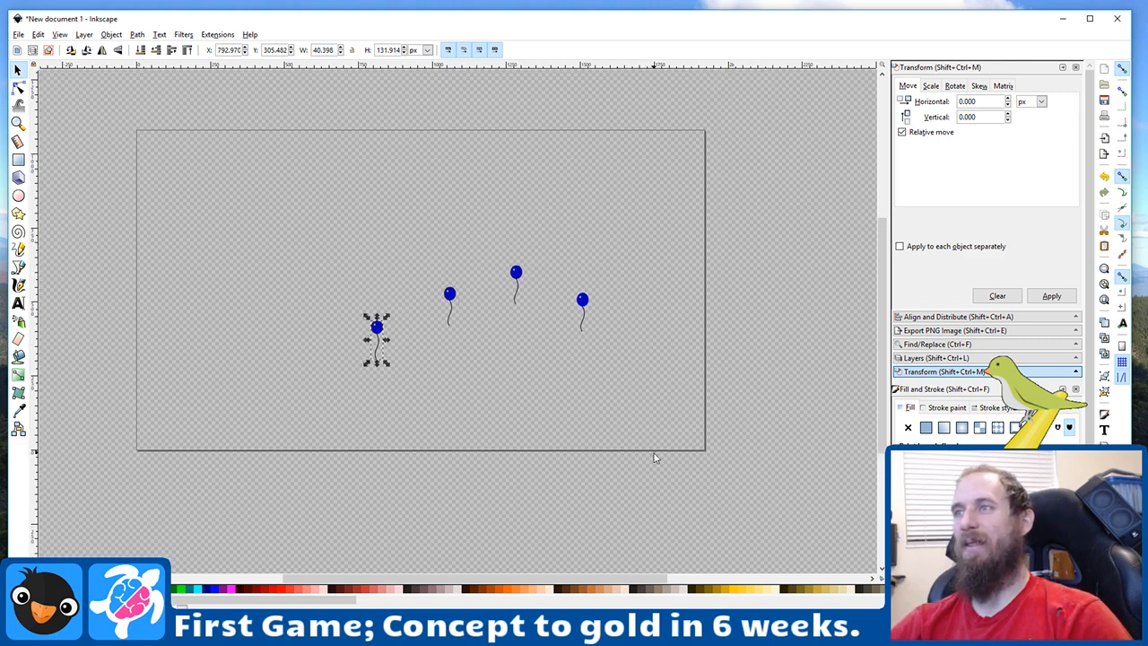
pyautogui.scroll(1, 653, 457)
pyautogui.hscroll(-3, 653, 457)
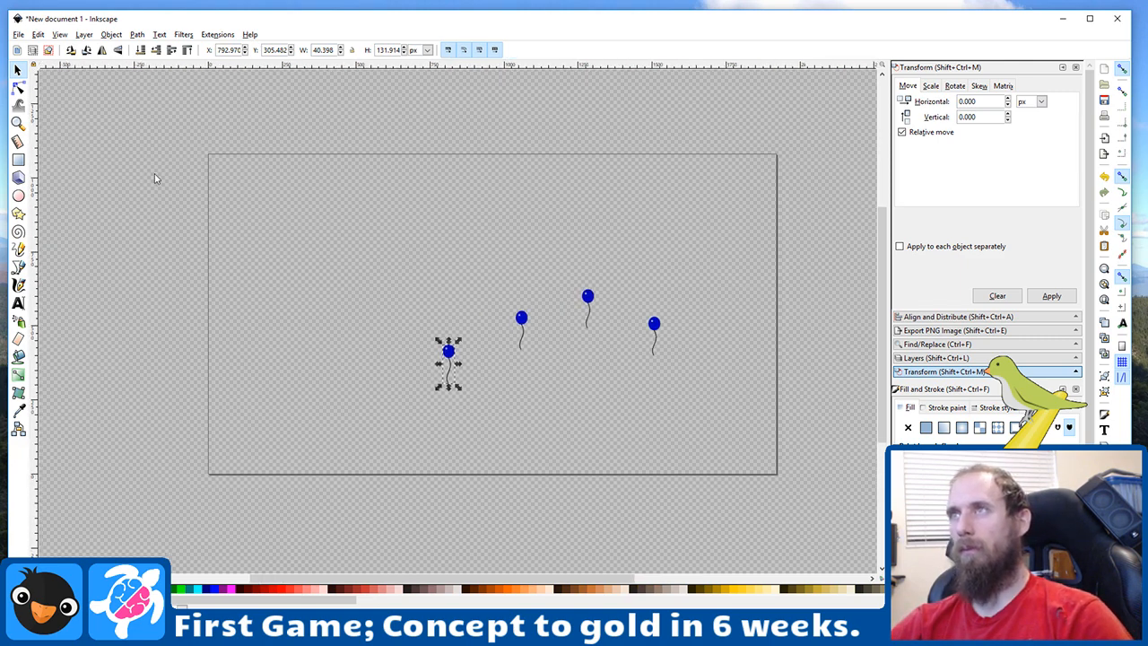
pyautogui.click(18, 160)
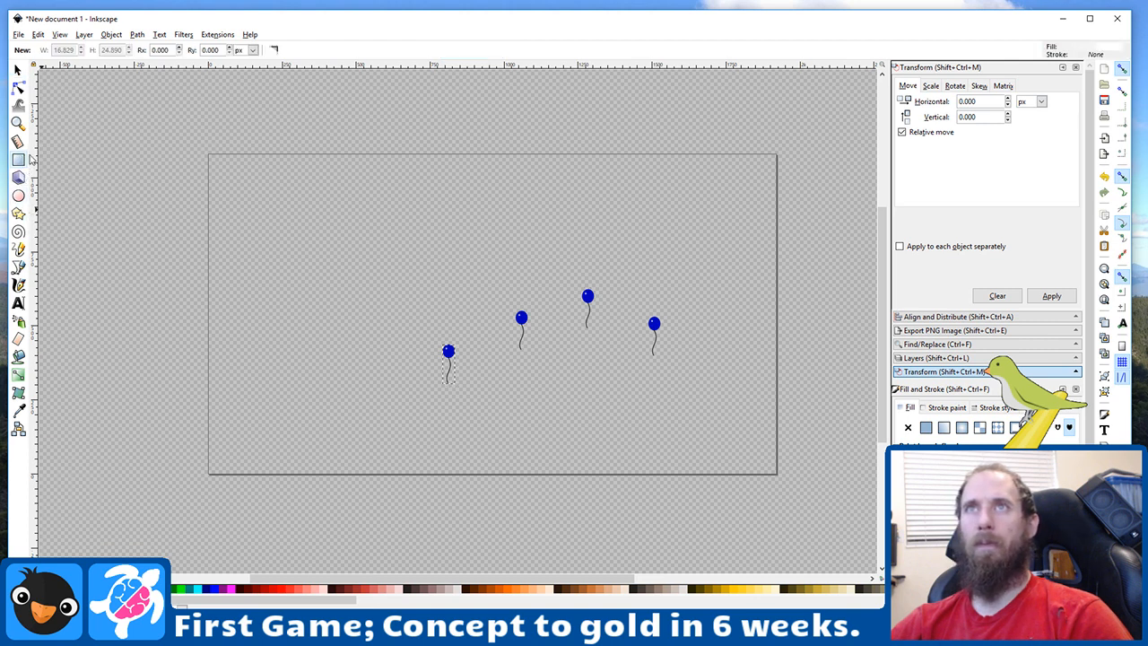
pyautogui.moveTo(164, 128); pyautogui.dragTo(826, 504)
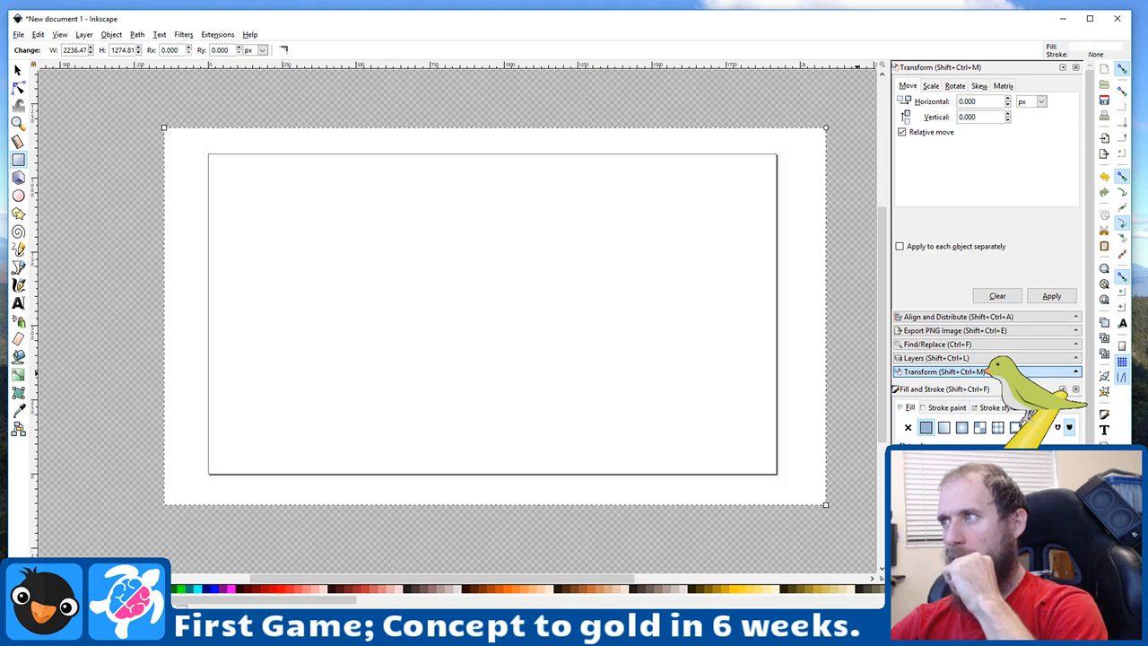
# Step: Give the background rectangle a flat dark navy fill and lower it behind the balloons
pyautogui.moveTo(1029, 511); pyautogui.dragTo(1000, 496)
pyautogui.moveTo(915, 479); pyautogui.dragTo(993, 479)
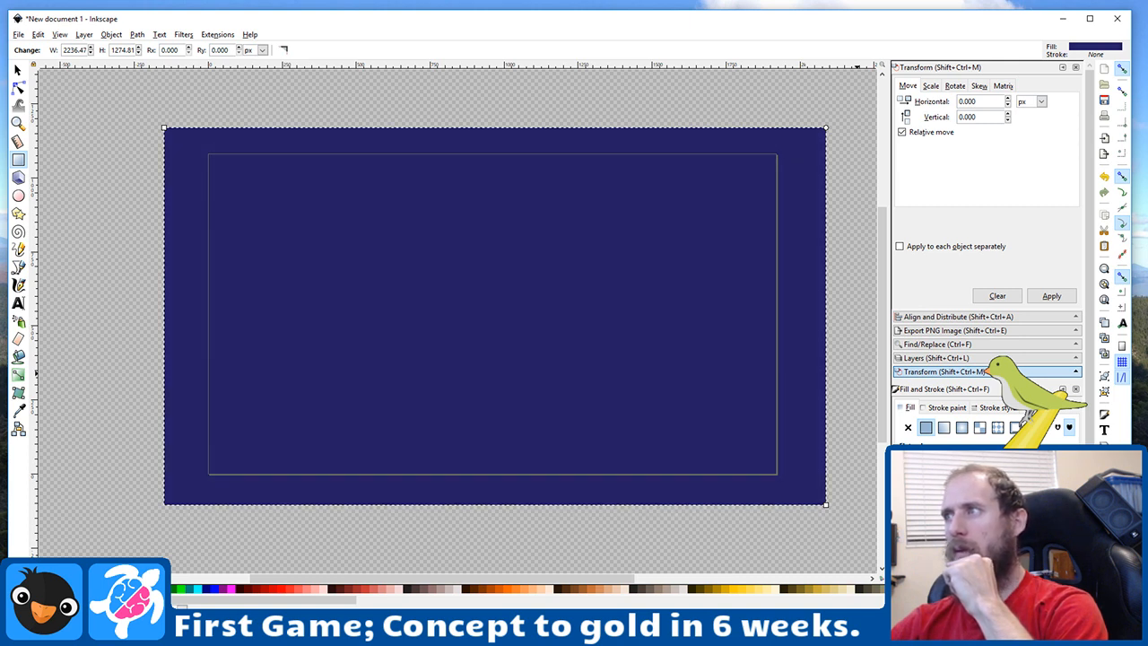
pyautogui.moveTo(941, 512); pyautogui.dragTo(928, 512)
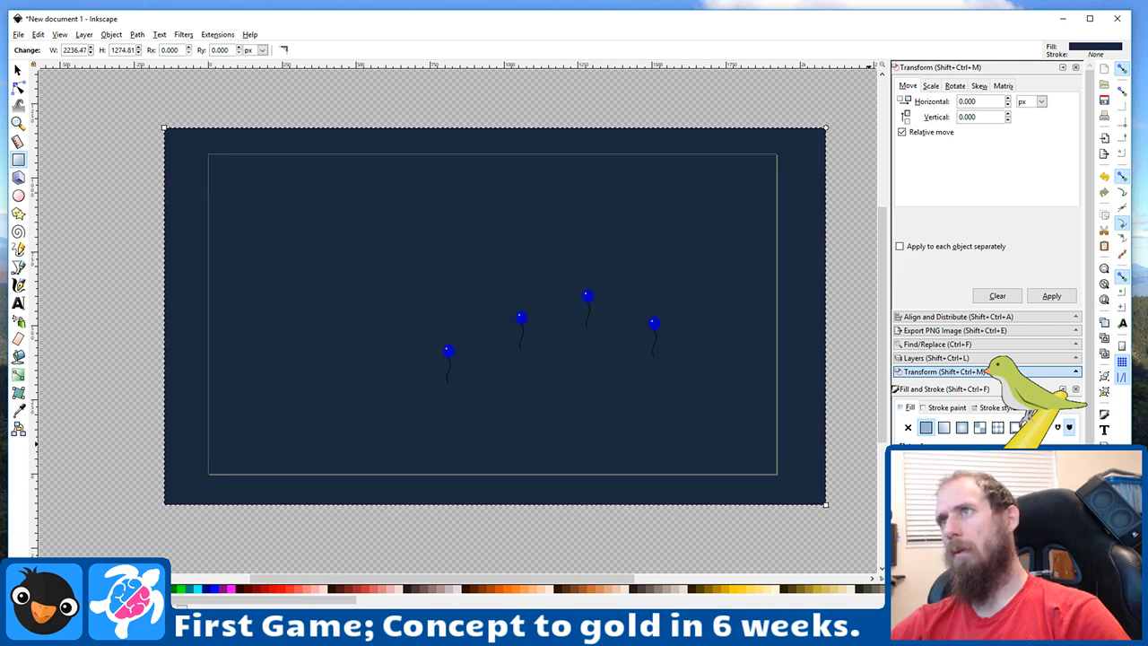
pyautogui.scroll(-2, 502, 310)
pyautogui.scroll(3, 508, 316)
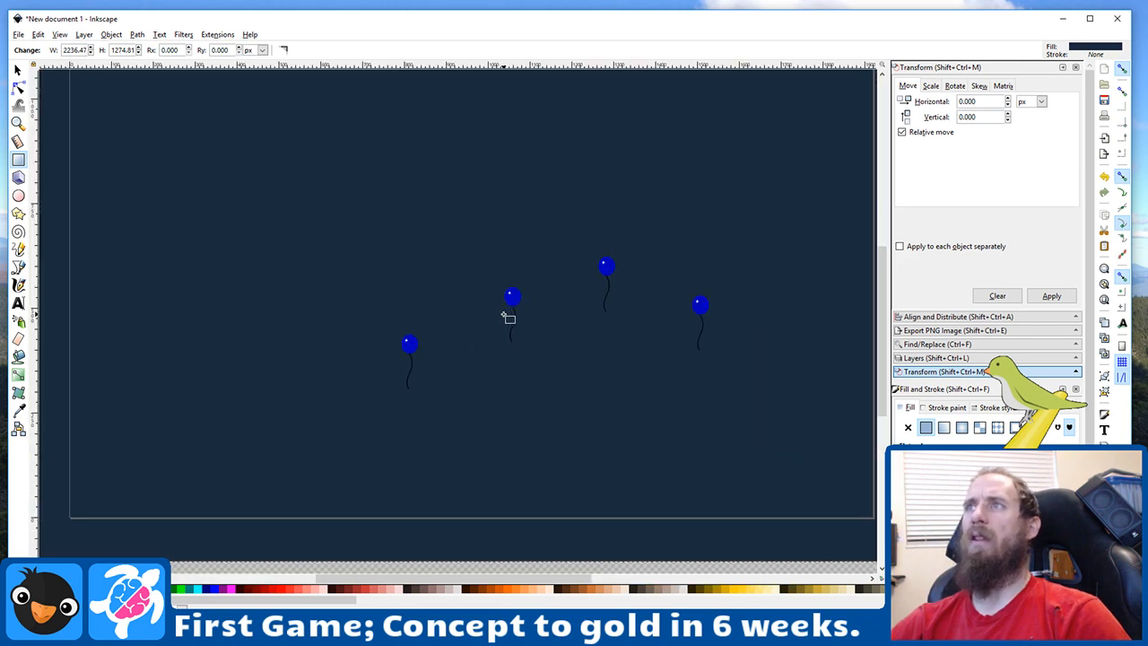
pyautogui.scroll(-1, 507, 316)
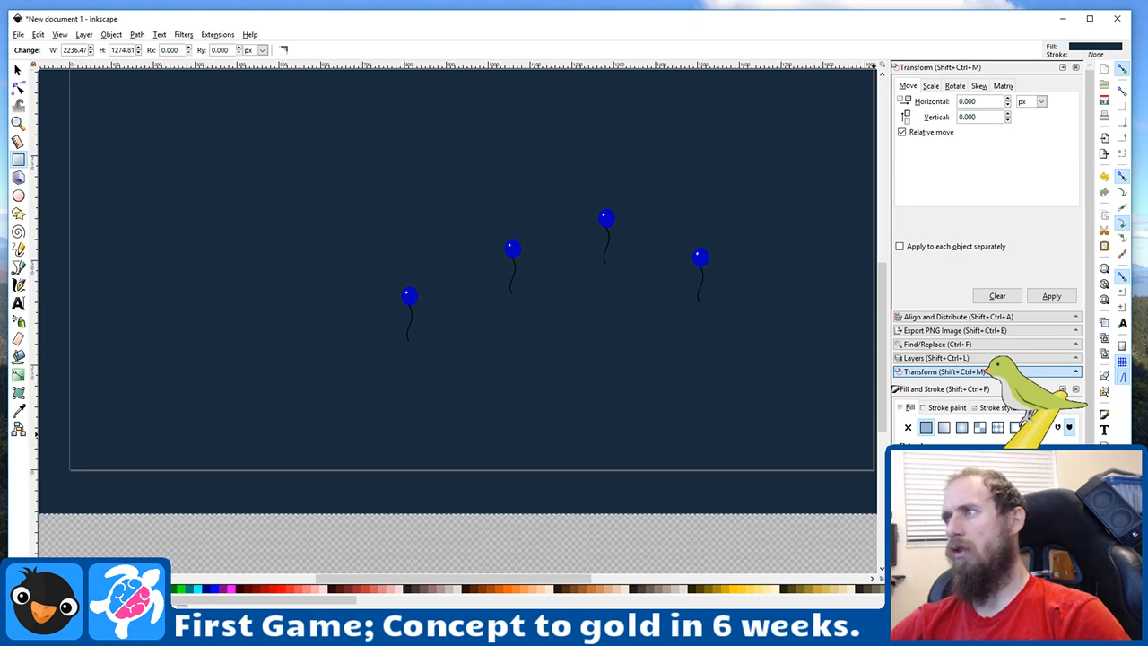
pyautogui.moveTo(983, 481); pyautogui.dragTo(990, 481)
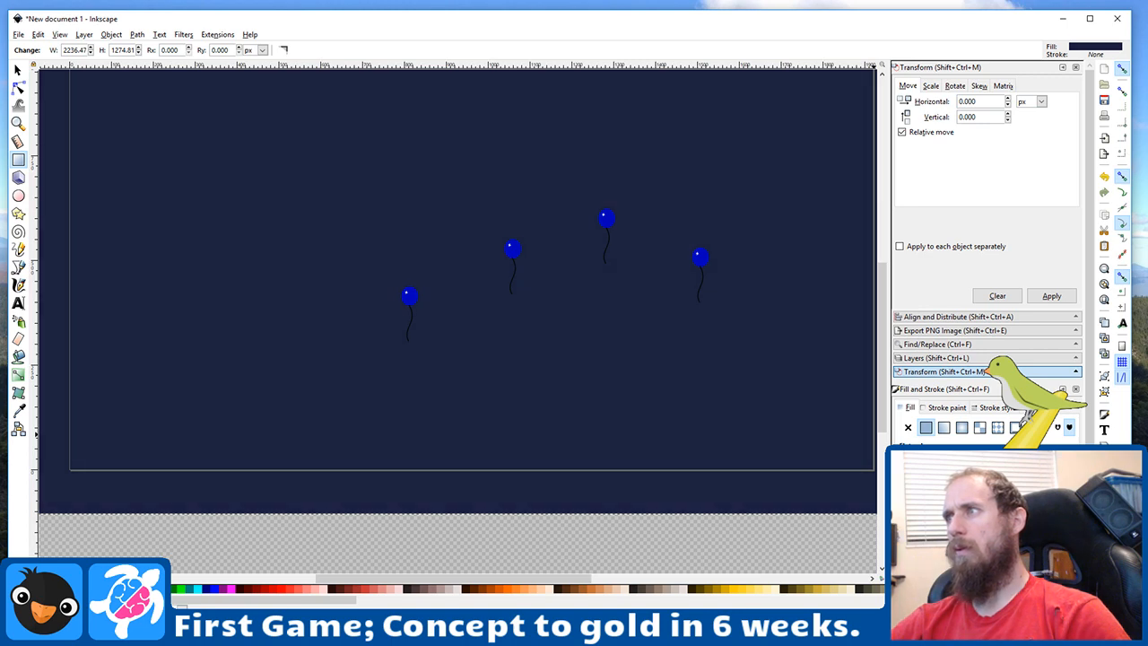
pyautogui.keyDown('ctrl'); pyautogui.scroll(-1, 538, 302); pyautogui.keyUp('ctrl')
pyautogui.keyDown('ctrl'); pyautogui.scroll(1, 566, 313); pyautogui.keyUp('ctrl')
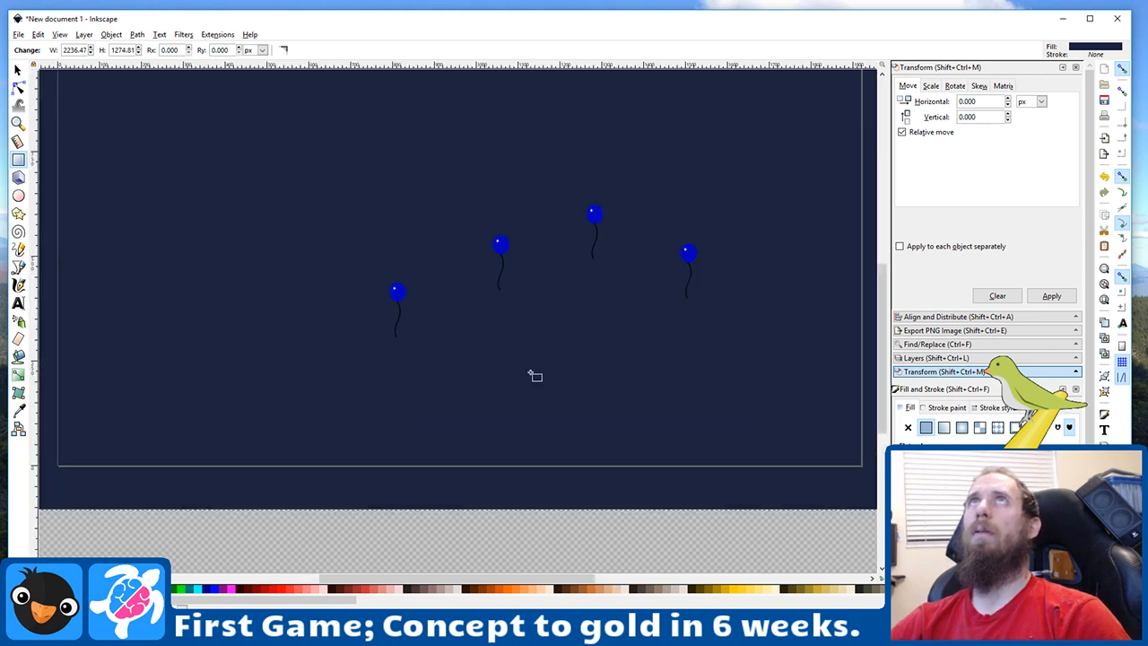
# Step: Recolour the leftmost balloon's body red inside its group and copy its fill colour
pyautogui.scroll(1, 534, 375)
pyautogui.click(400, 340)
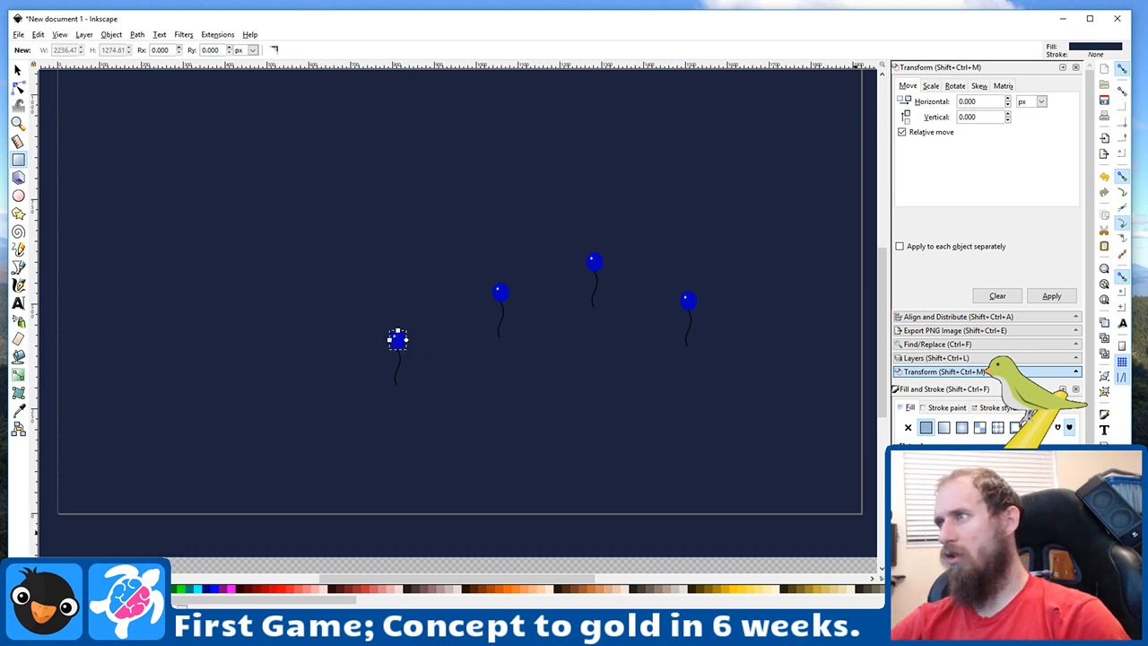
pyautogui.click(986, 528)
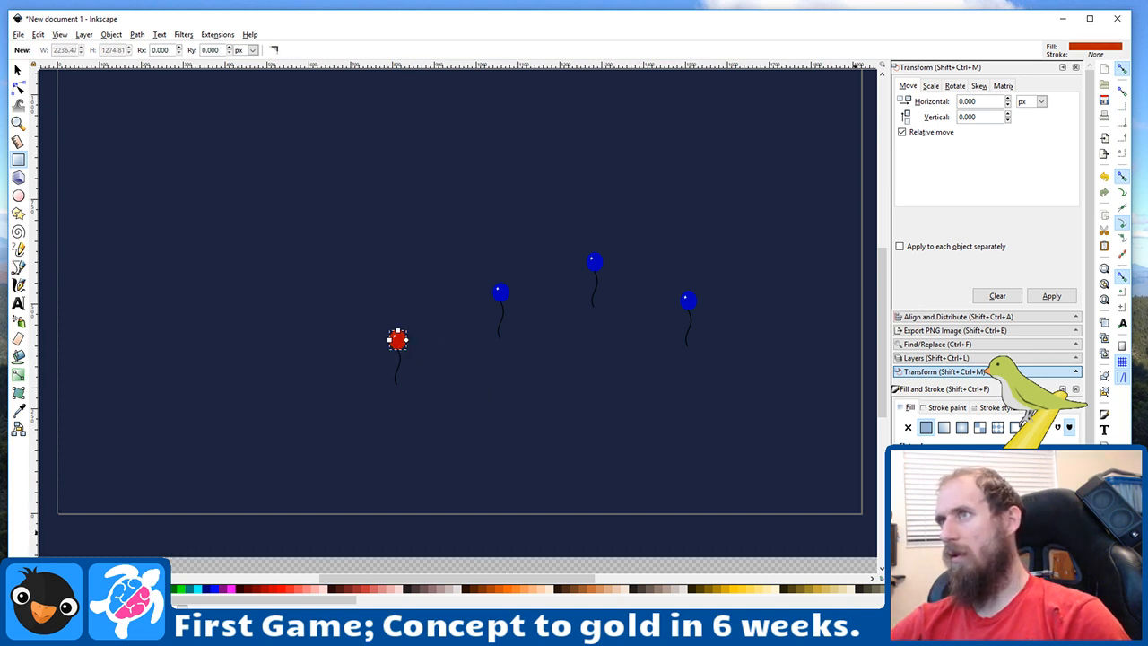
pyautogui.click(502, 296)
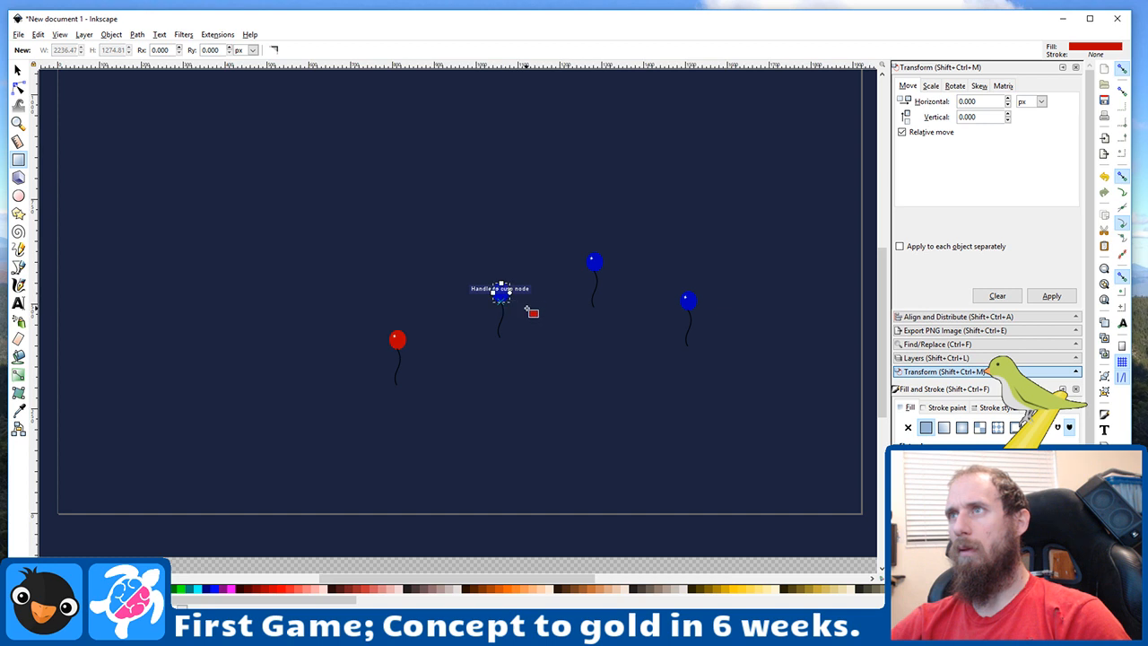
pyautogui.click(400, 340)
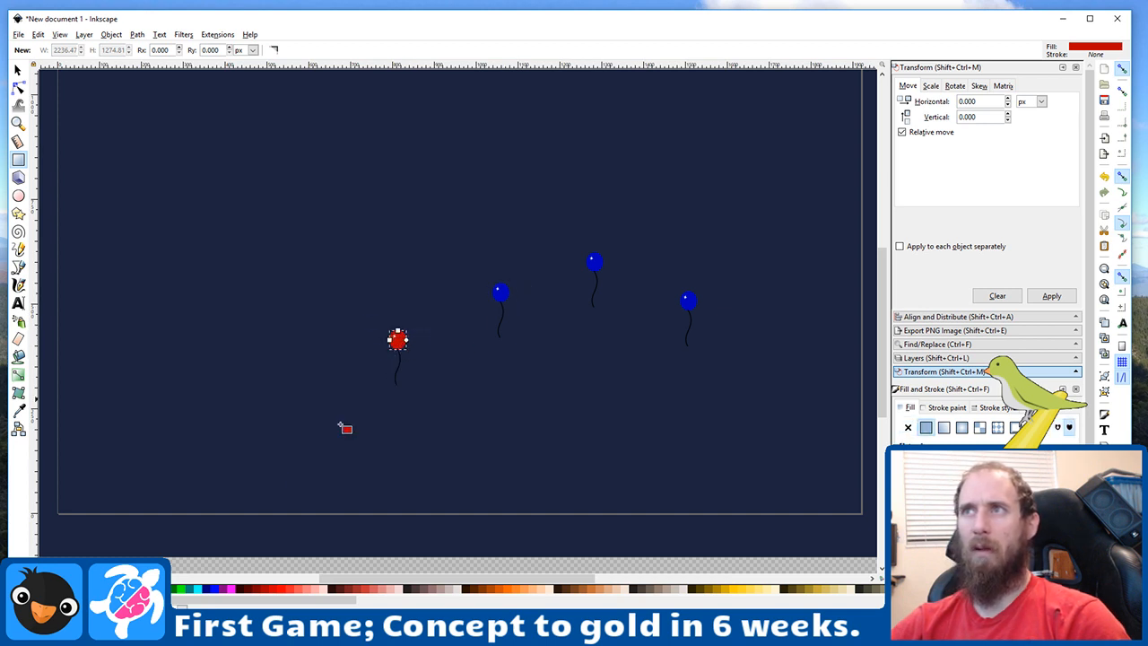
pyautogui.rightClick(55, 612)
pyautogui.click(102, 544)
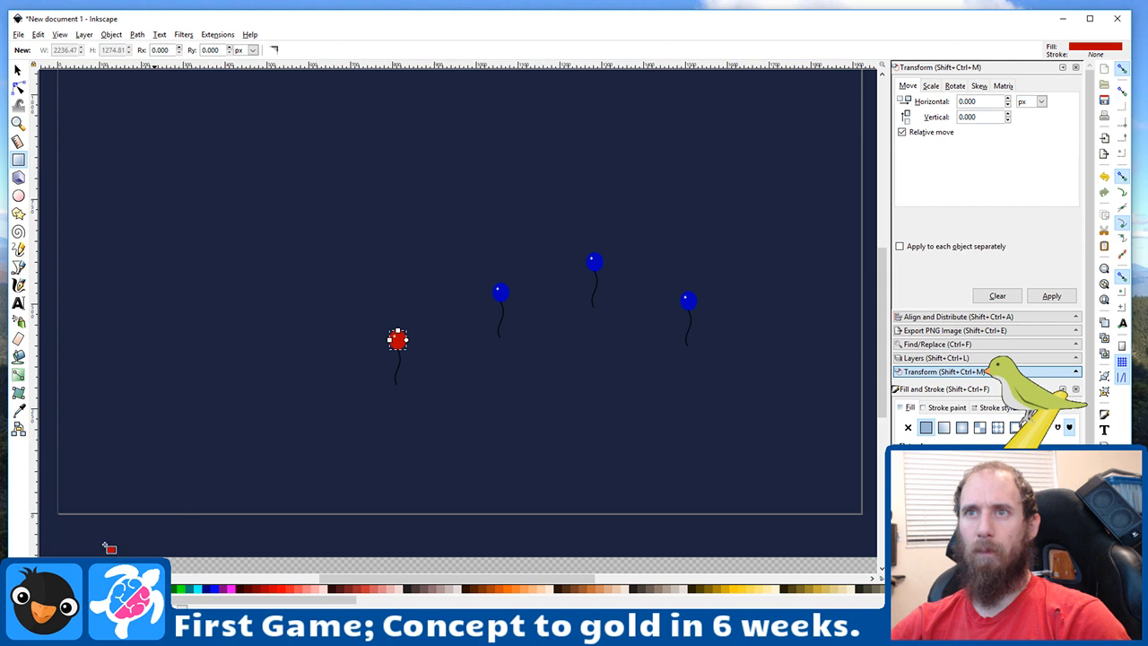
# Step: Paste the copied red fill onto the bodies of the three remaining blue balloons and deselect them
pyautogui.click(502, 295)
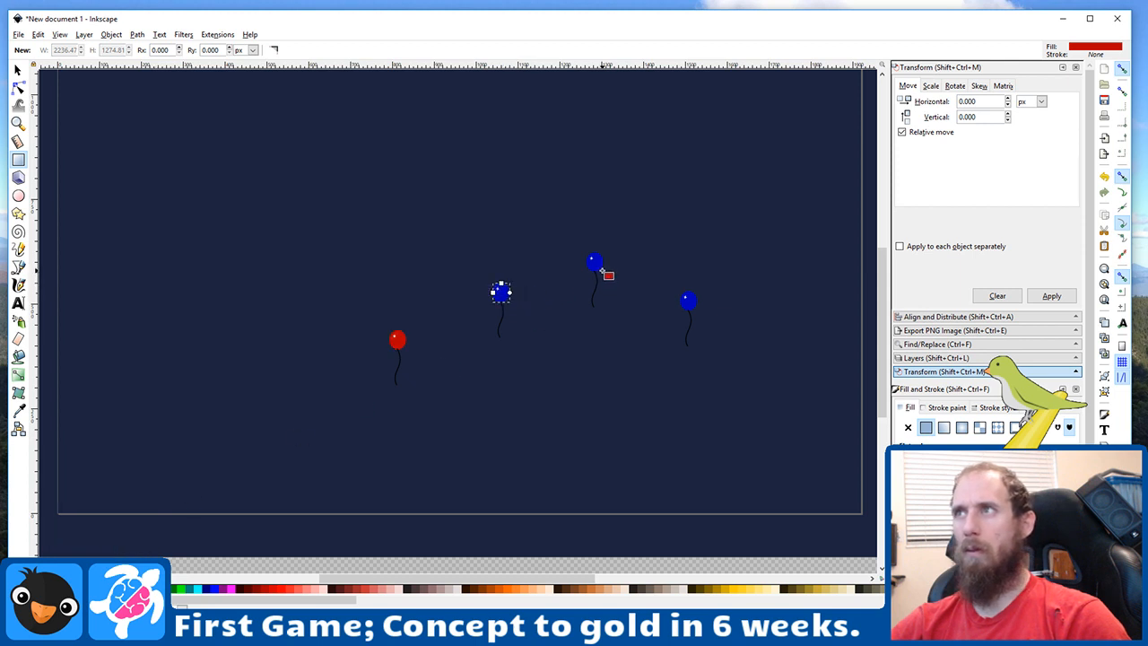
pyautogui.keyDown('shift'); pyautogui.click(599, 267); pyautogui.keyUp('shift')
pyautogui.keyDown('shift'); pyautogui.click(691, 305); pyautogui.keyUp('shift')
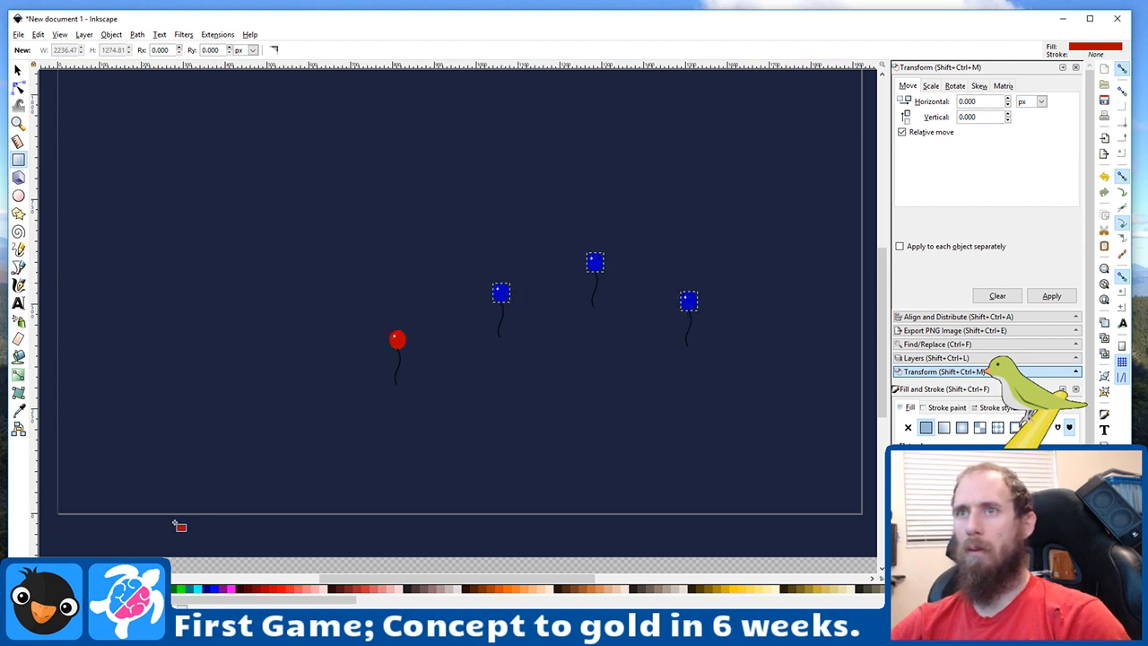
pyautogui.rightClick(55, 612)
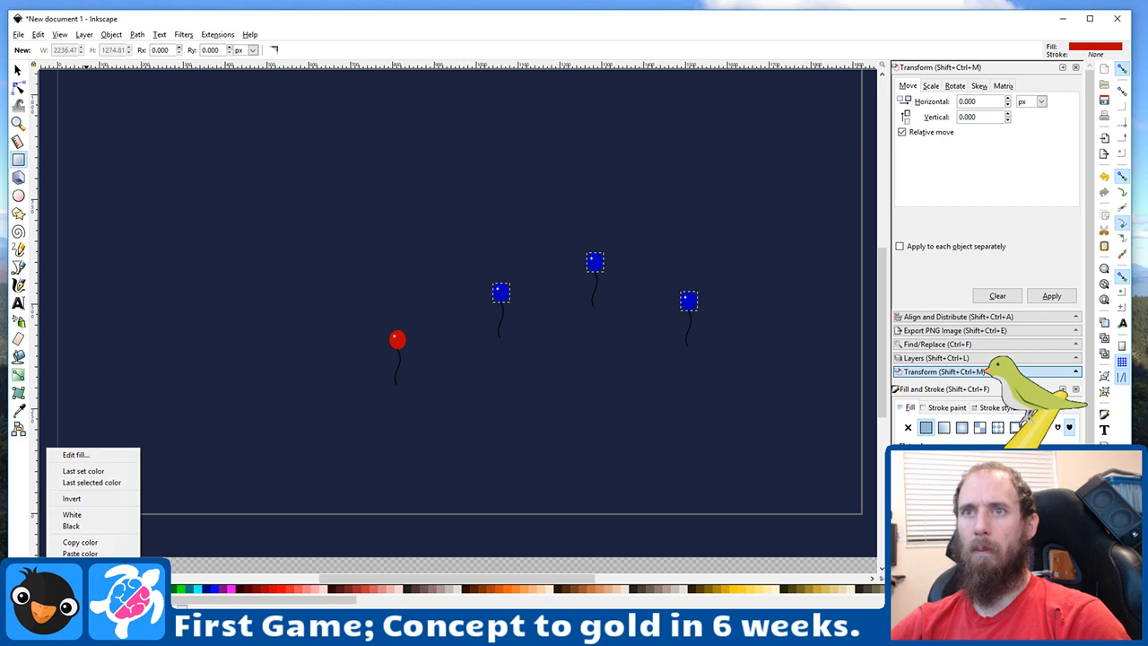
pyautogui.click(83, 552)
pyautogui.scroll(-2, 666, 391)
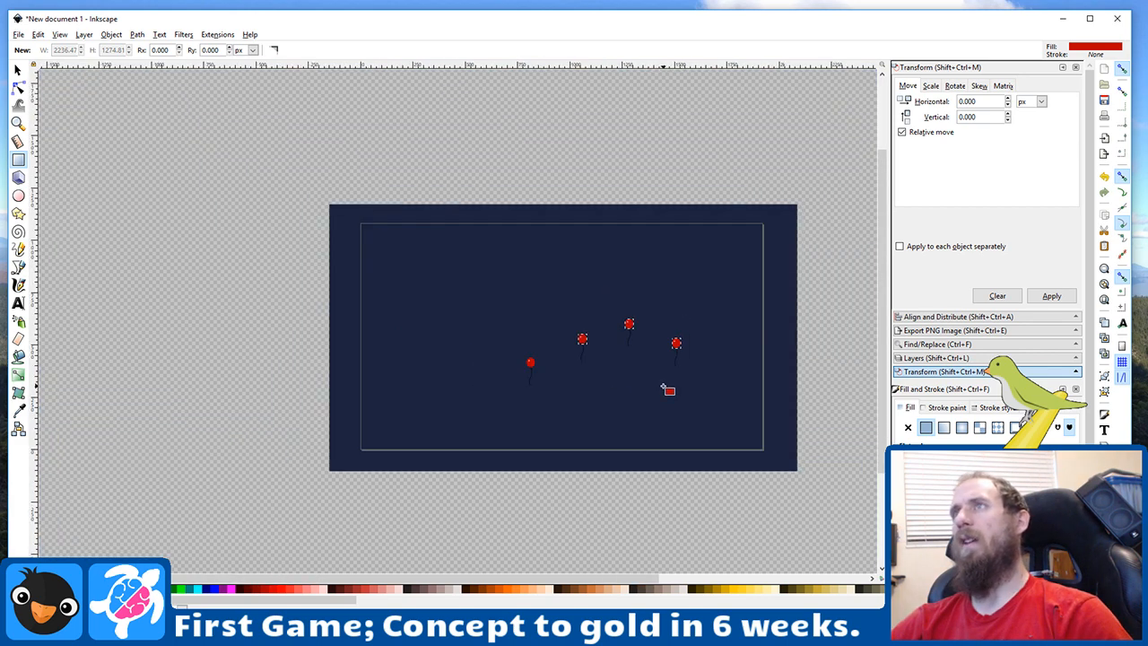
pyautogui.press('Escape')
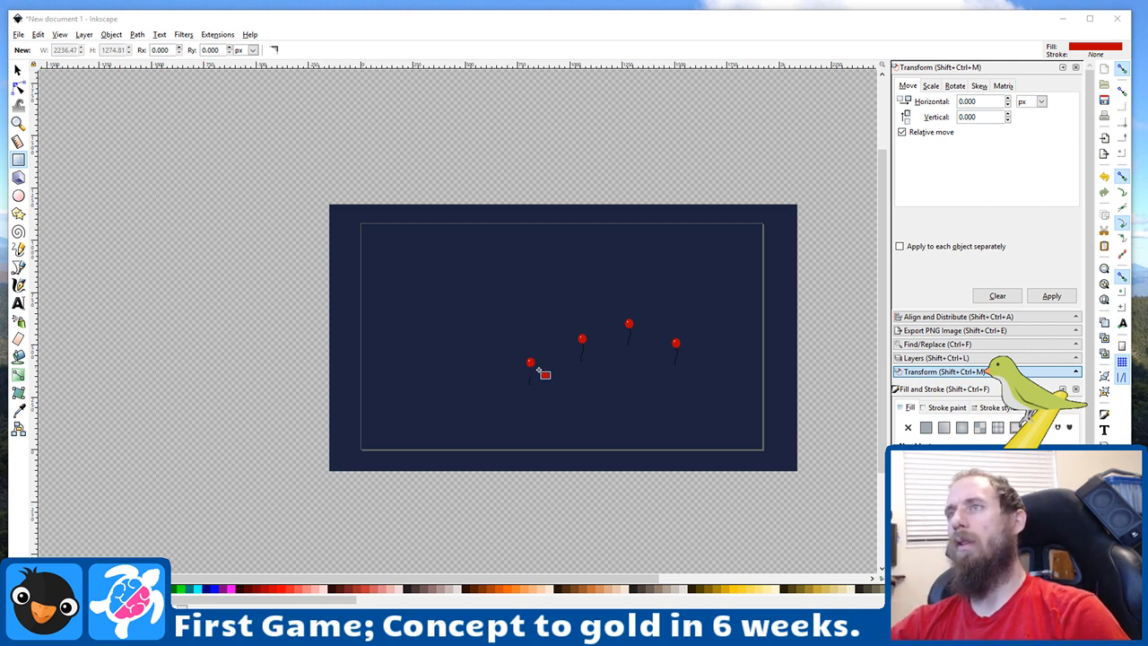
# Step: Draw a closed mountain silhouette with the Bezier tool, its jagged ridge crossing the whole page and its base below the background's lower edge
pyautogui.keyDown('ctrl'); pyautogui.scroll(2, 436, 414); pyautogui.keyUp('ctrl')
pyautogui.hscroll(4, 557, 349)
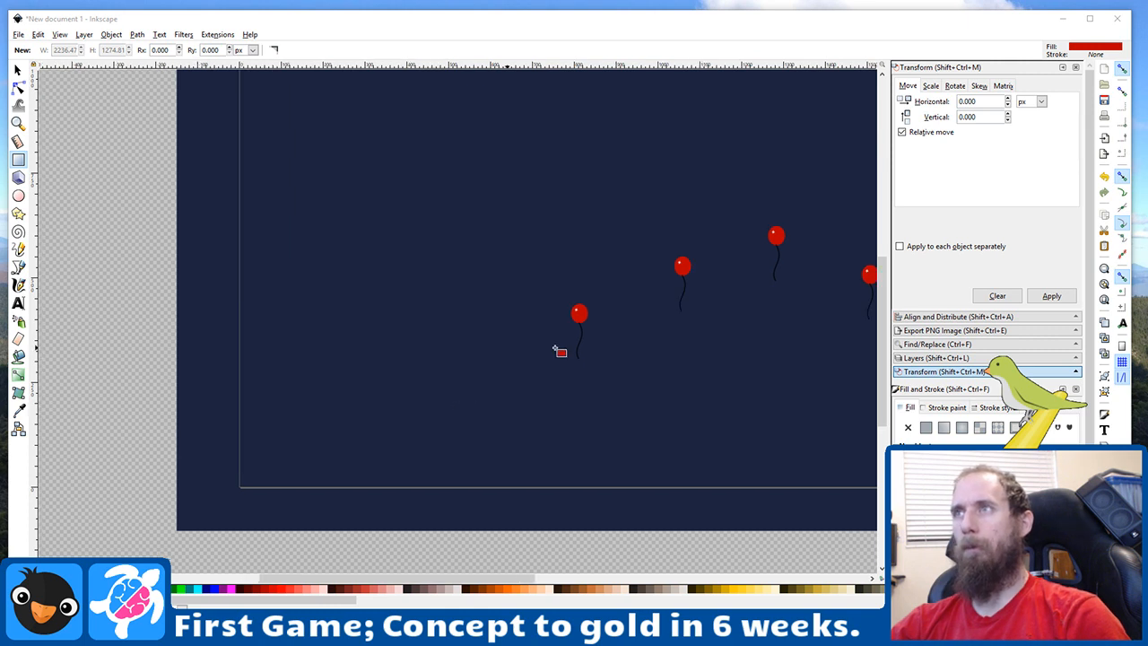
pyautogui.keyDown('ctrl'); pyautogui.scroll(-1, 558, 349); pyautogui.keyUp('ctrl')
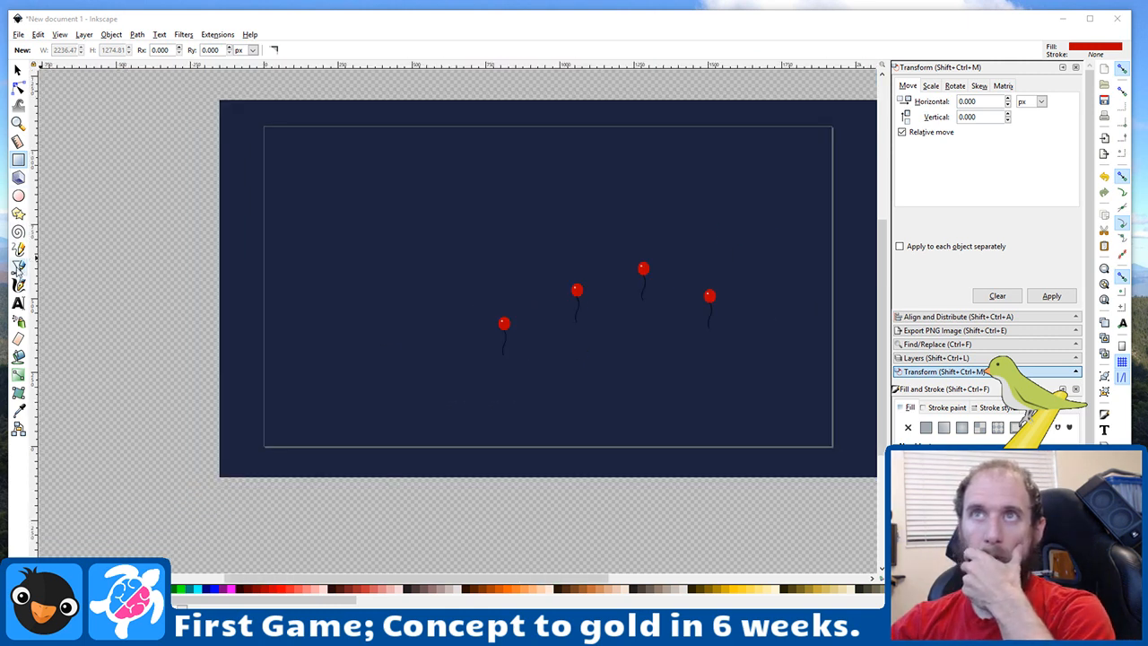
pyautogui.click(18, 267)
pyautogui.click(248, 361)
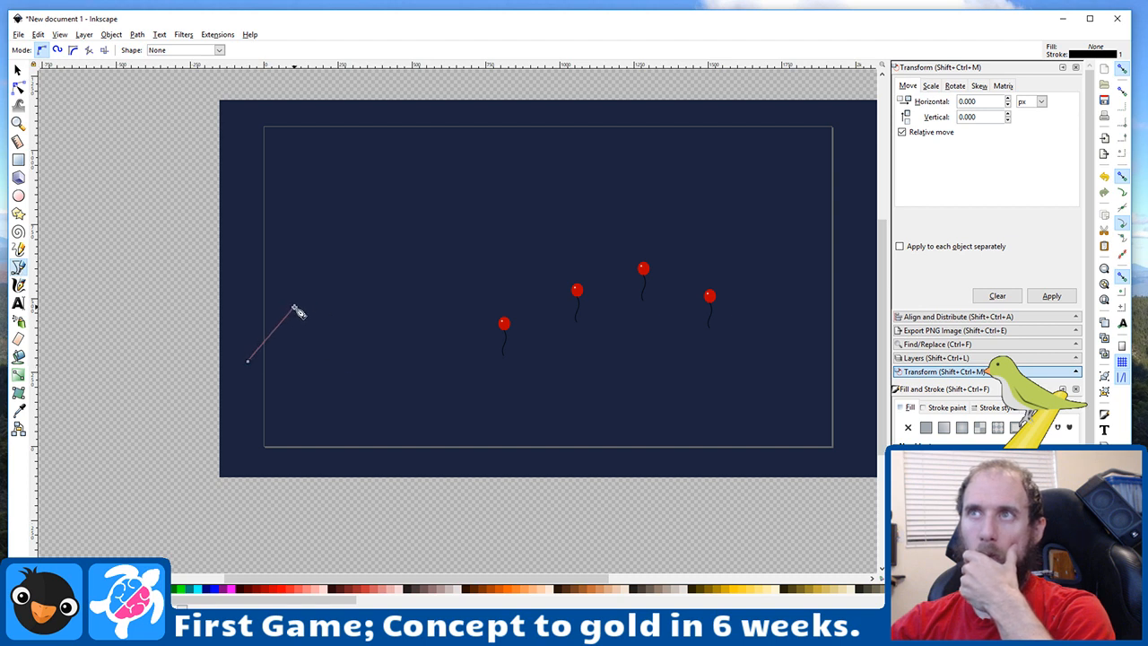
pyautogui.click(294, 307)
pyautogui.click(337, 291)
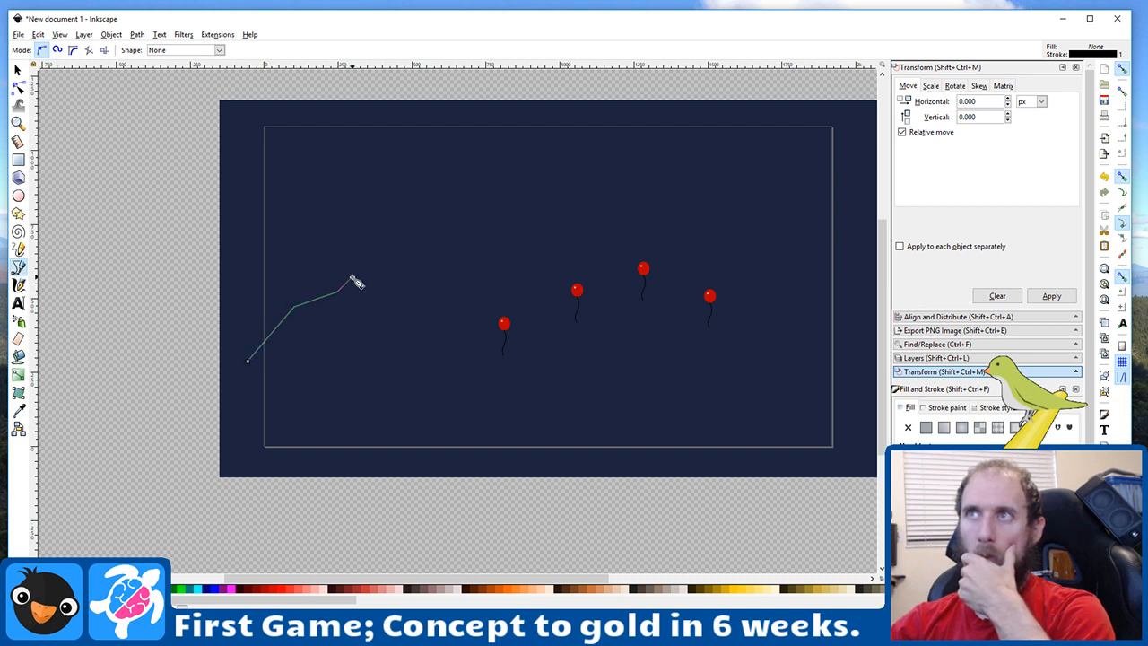
pyautogui.click(353, 277)
pyautogui.click(388, 303)
pyautogui.click(400, 336)
pyautogui.click(432, 338)
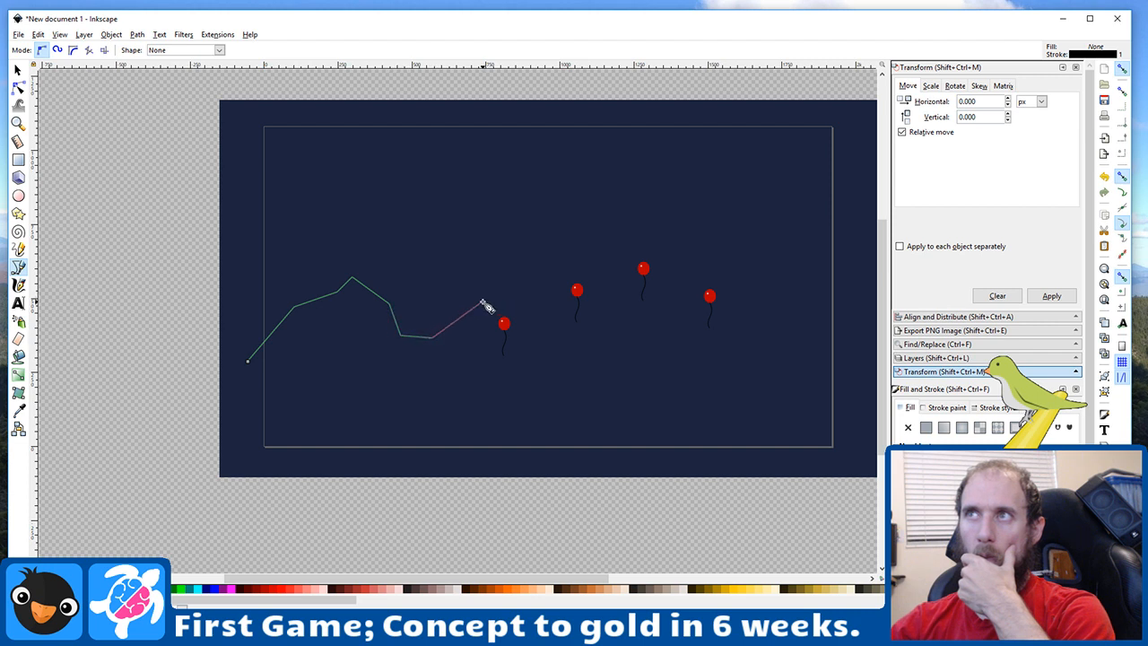
pyautogui.click(476, 309)
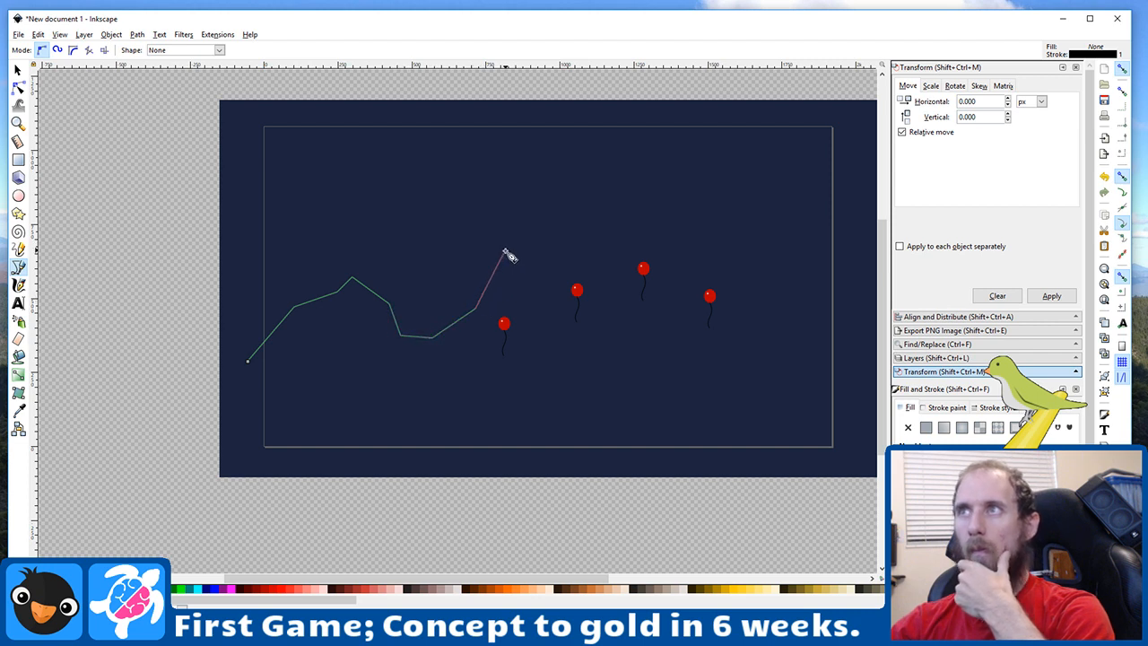
pyautogui.click(509, 260)
pyautogui.click(539, 257)
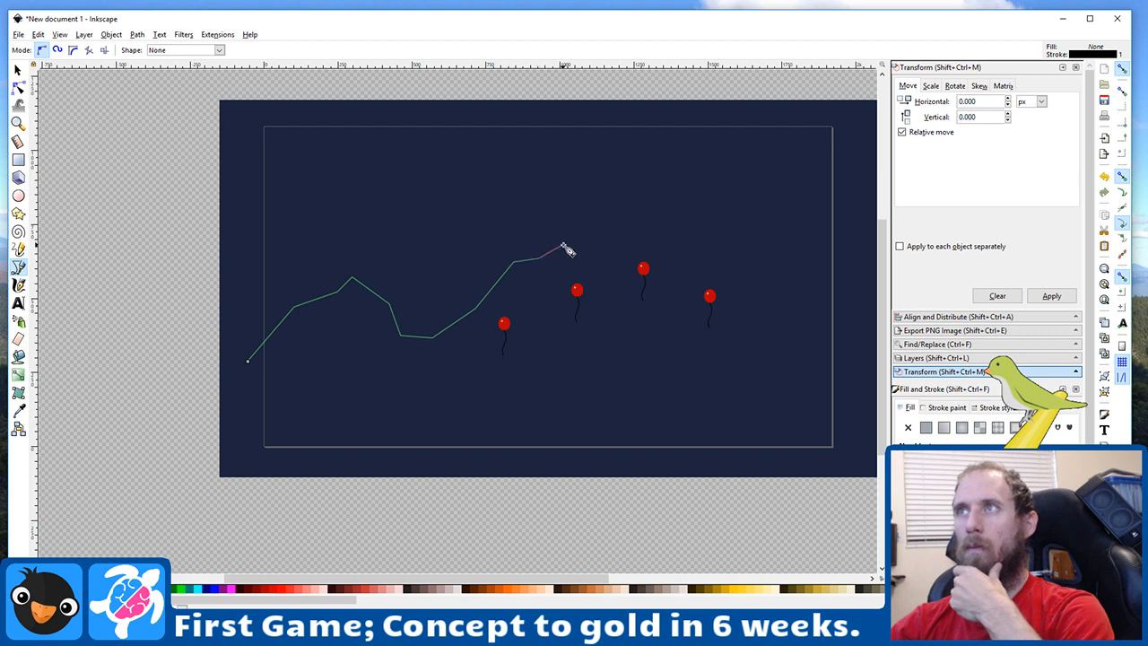
pyautogui.click(563, 244)
pyautogui.click(607, 251)
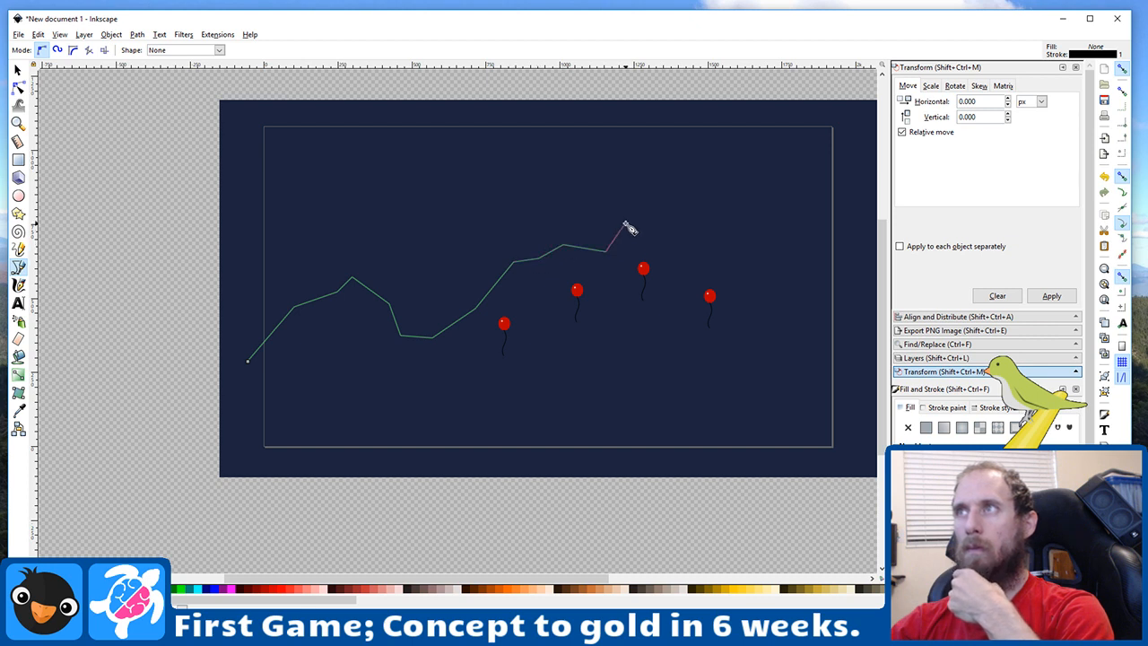
pyautogui.click(629, 223)
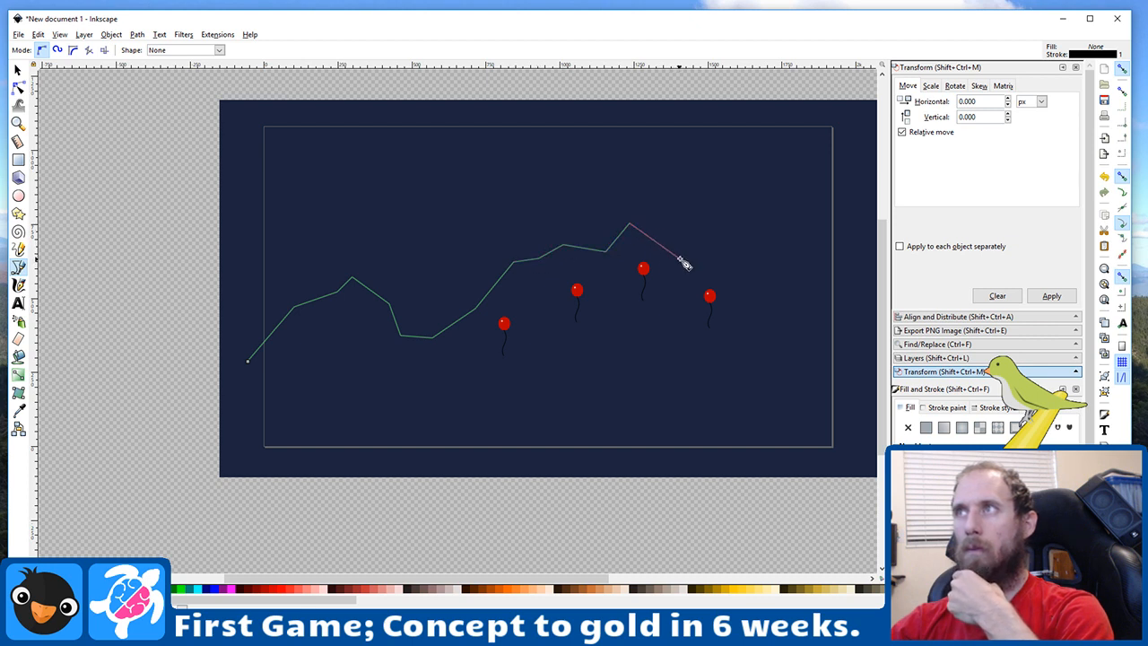
pyautogui.click(652, 229)
pyautogui.click(670, 251)
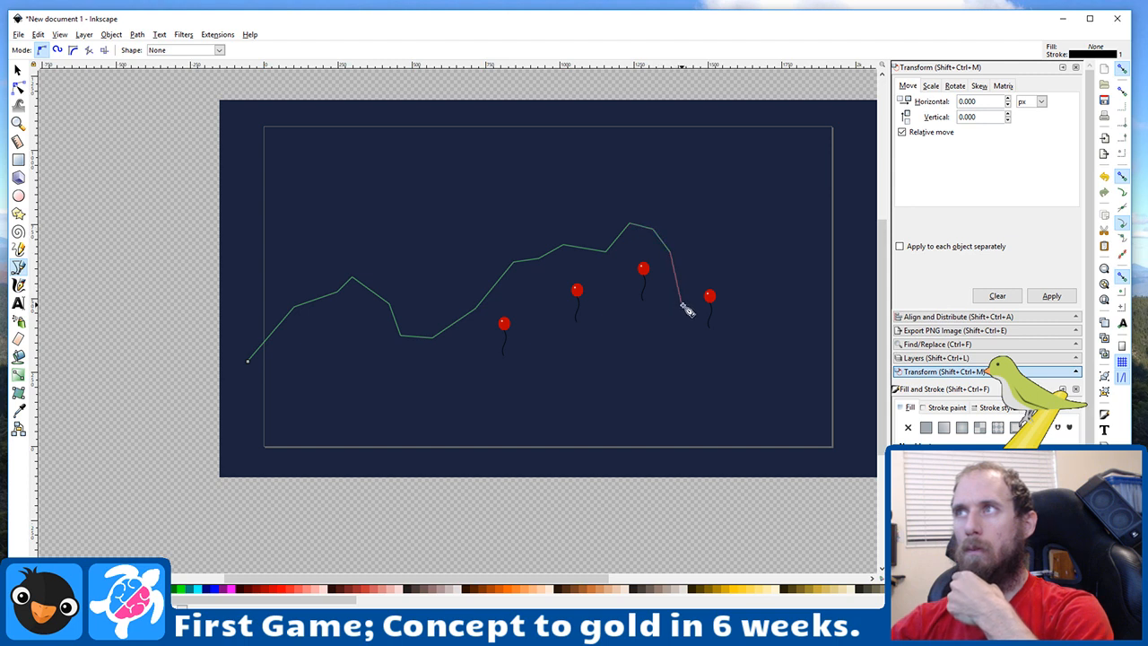
pyautogui.click(692, 321)
pyautogui.click(720, 348)
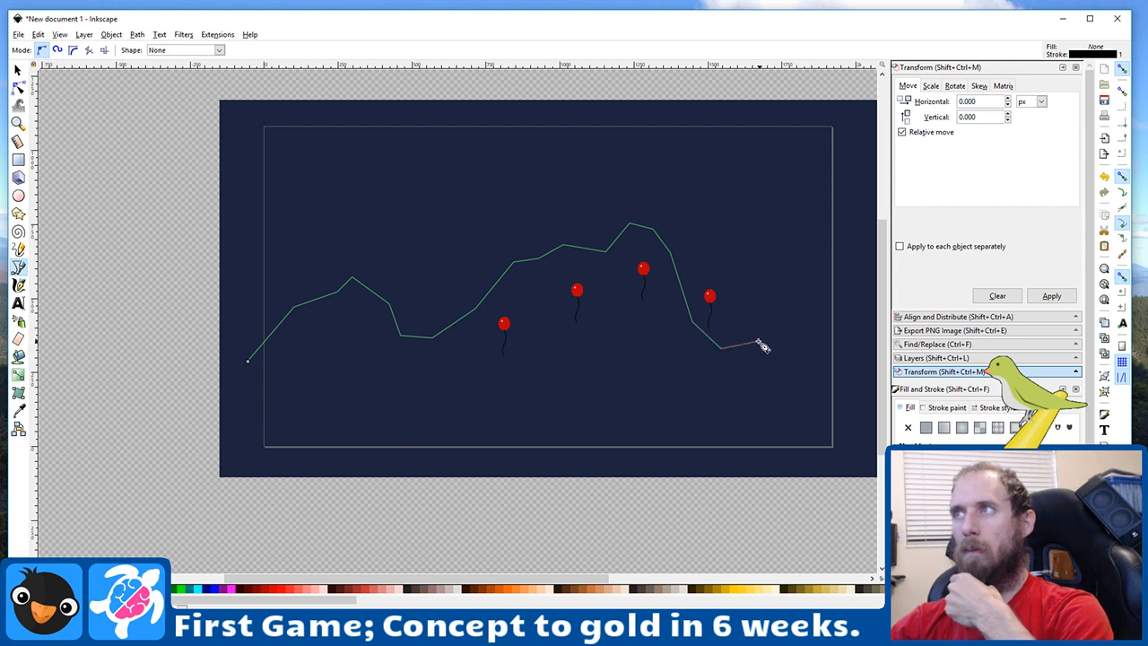
pyautogui.click(747, 343)
pyautogui.click(778, 348)
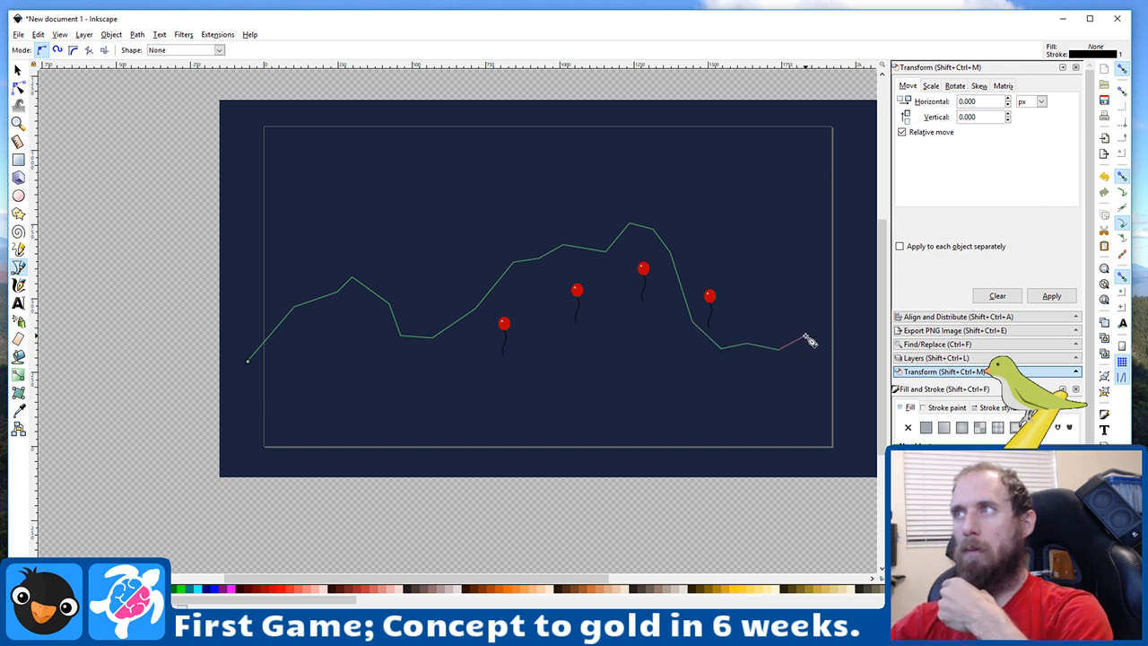
pyautogui.click(804, 329)
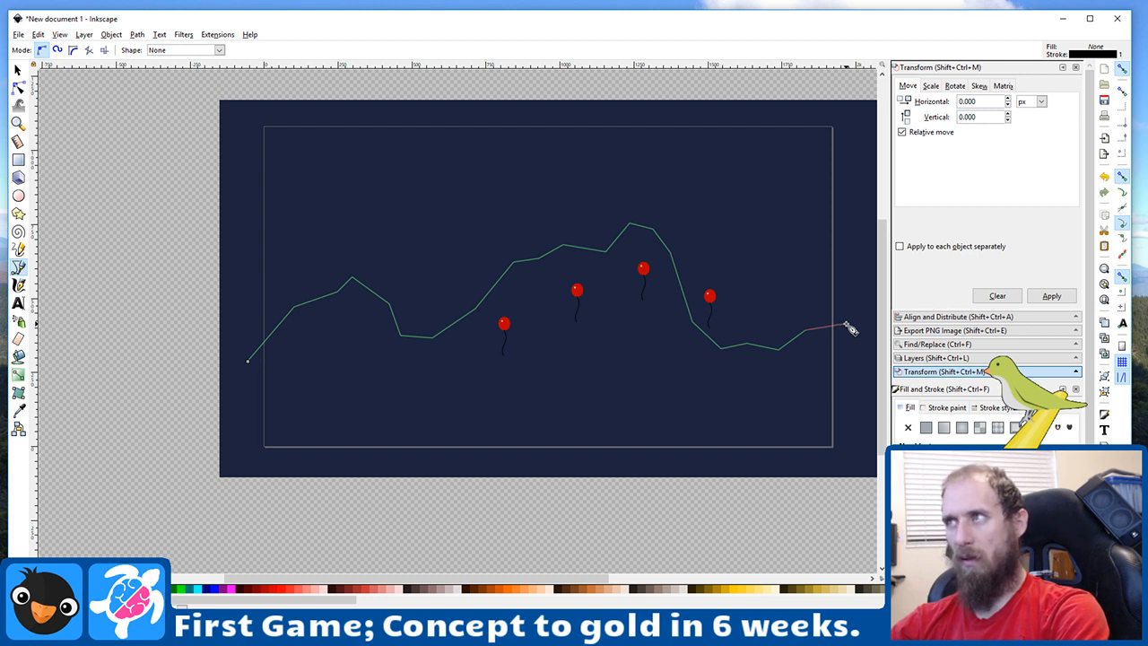
pyautogui.click(853, 321)
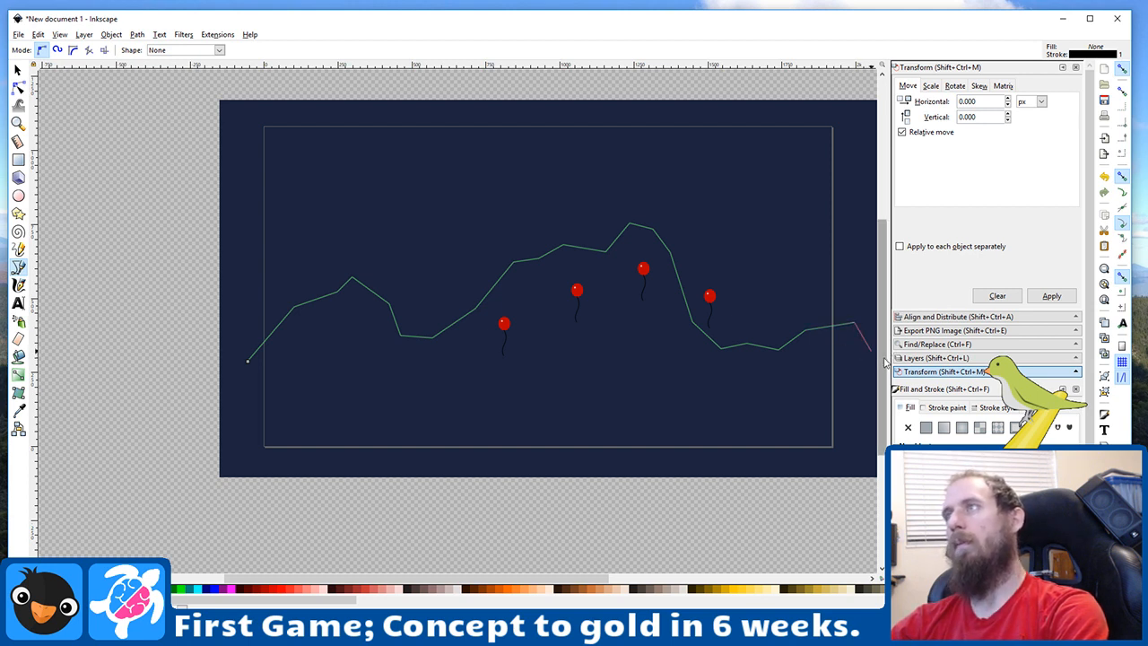
pyautogui.click(861, 529)
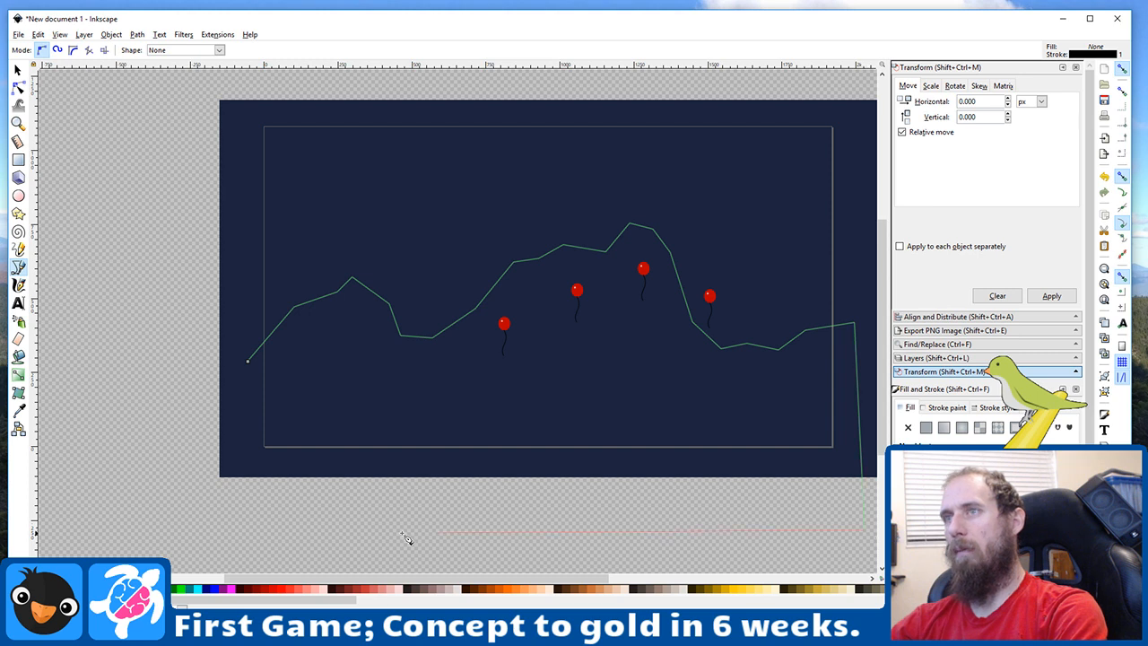
pyautogui.click(192, 520)
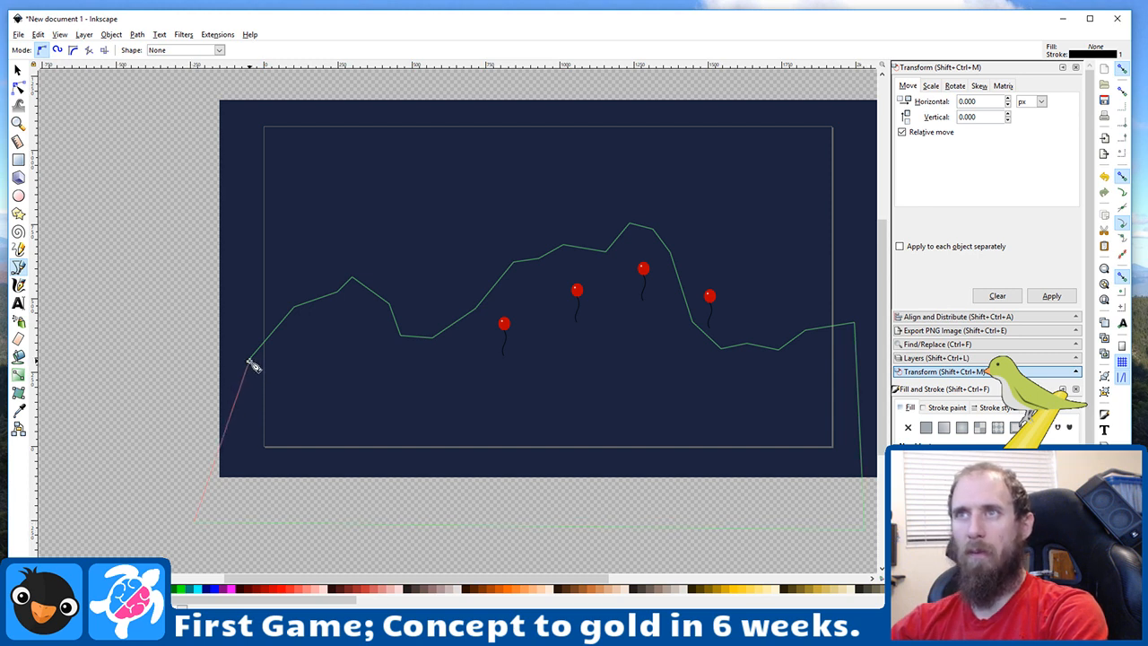
pyautogui.click(249, 361)
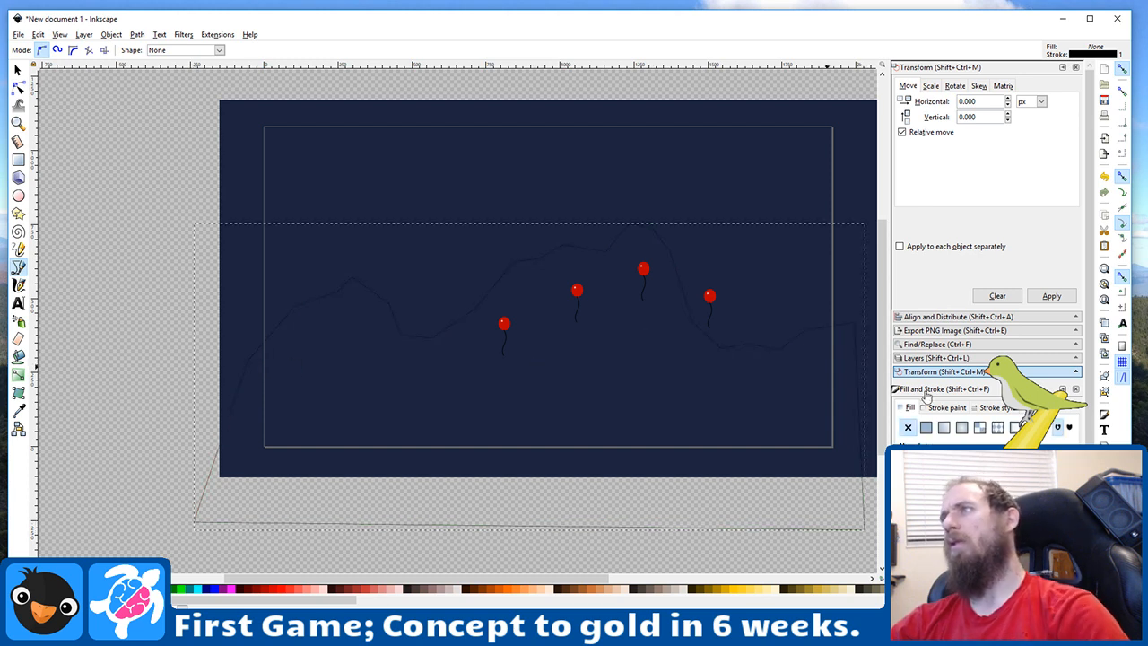
# Step: Remove the mountain shape's stroke and give it a flat brownish-grey fill
pyautogui.click(908, 425)
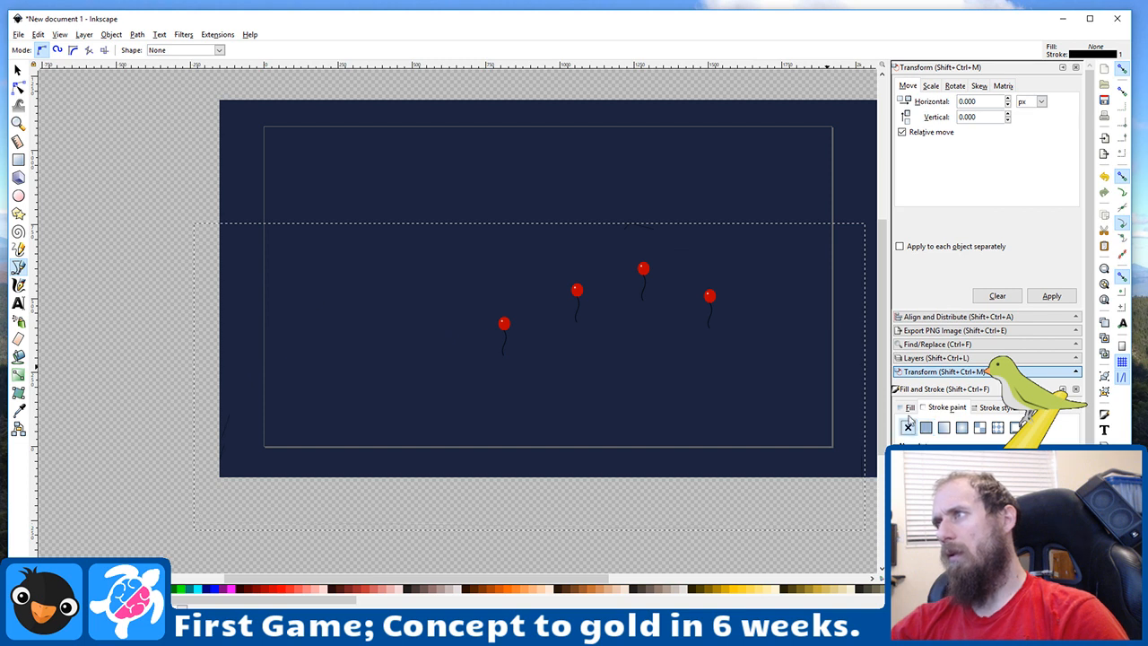
pyautogui.click(925, 427)
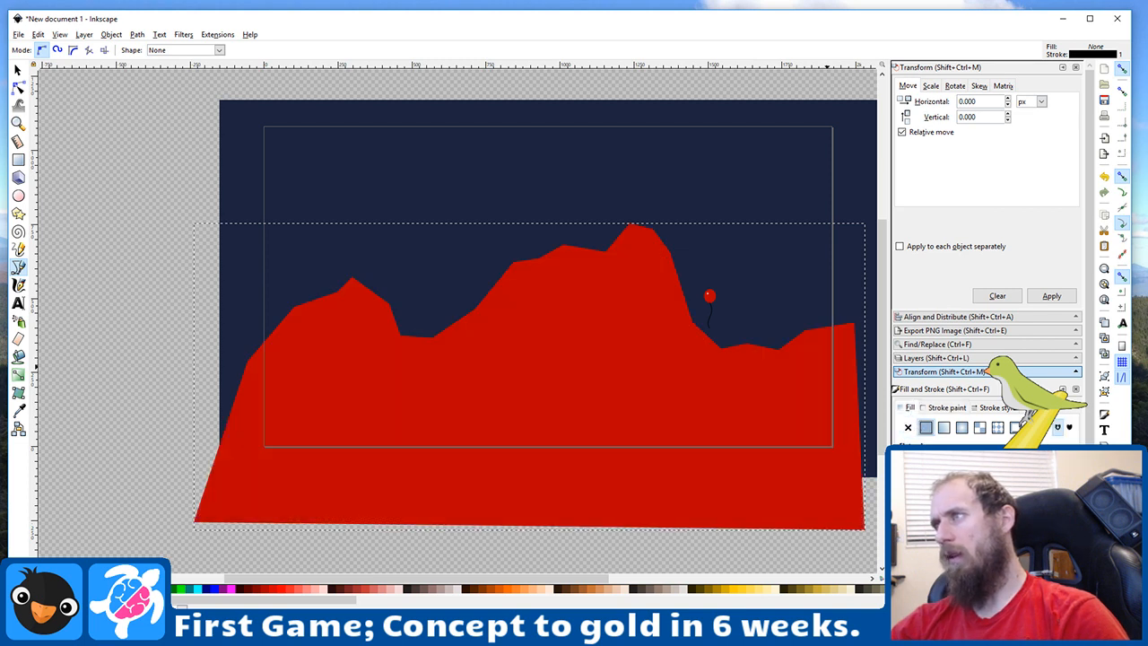
pyautogui.click(929, 492)
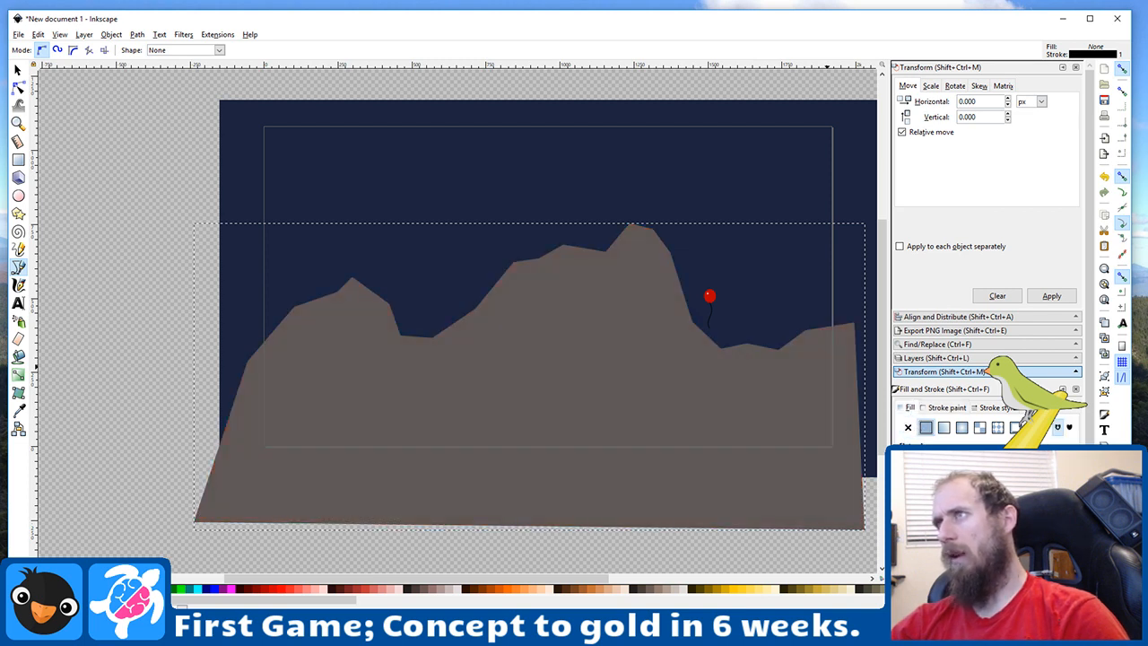
# Step: Lower the mountain behind the four balloons and darken its fill to a dark neutral grey
pyautogui.hotkey('ctrl', 'v')
pyautogui.hotkey('ctrl', 'v')
pyautogui.hotkey('ctrl', 'v')
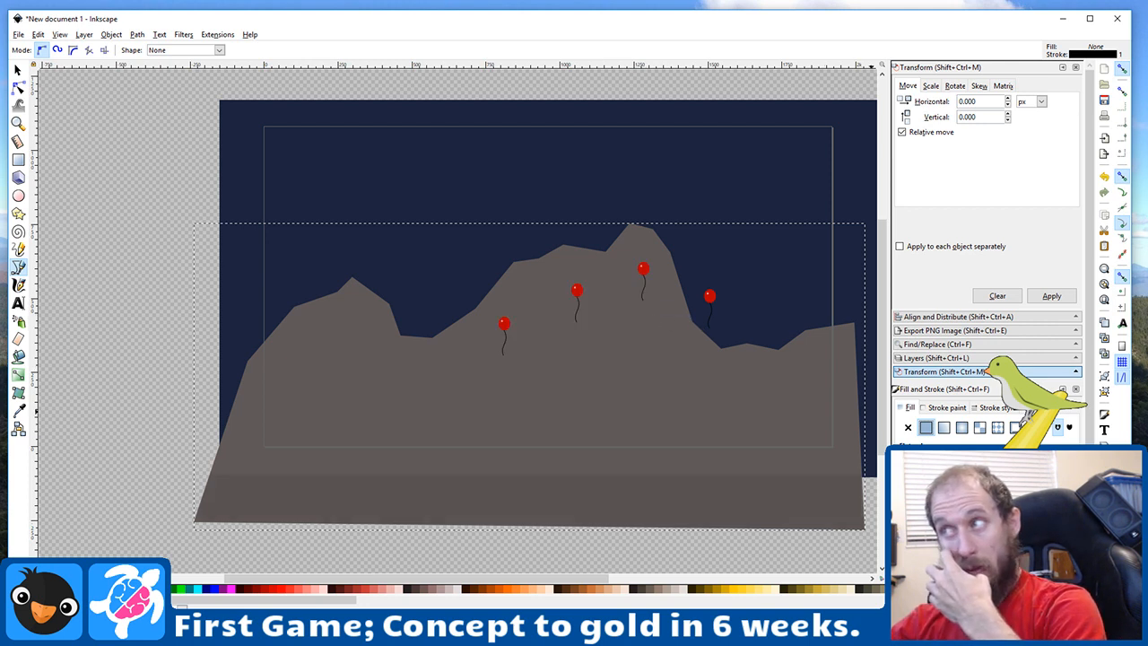
pyautogui.moveTo(957, 515); pyautogui.dragTo(944, 515)
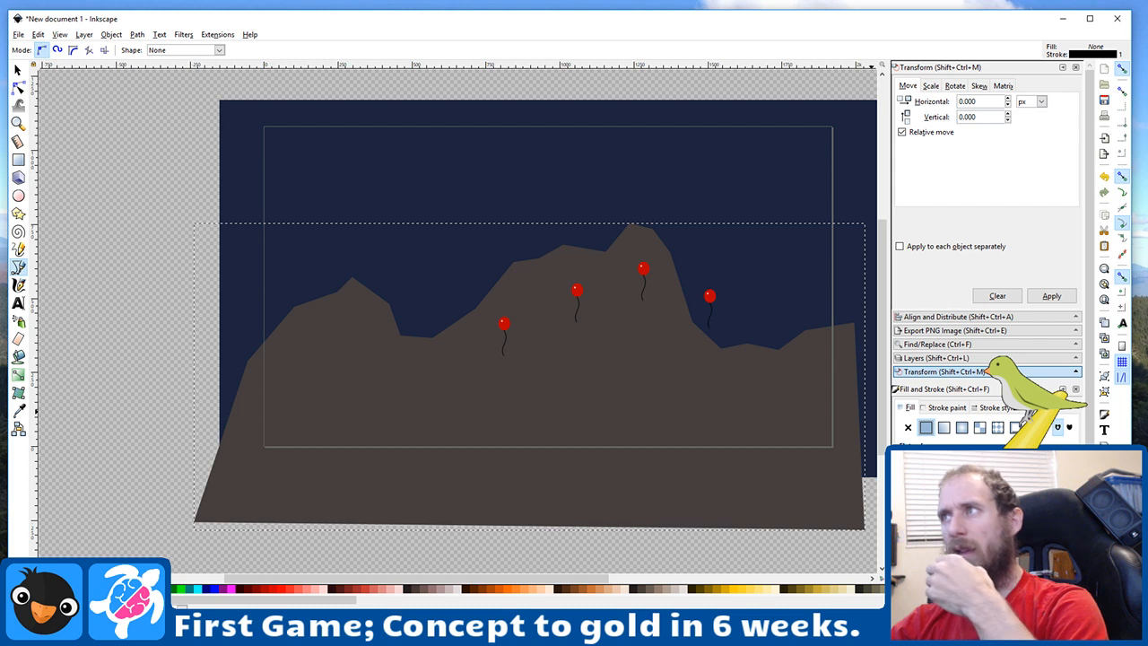
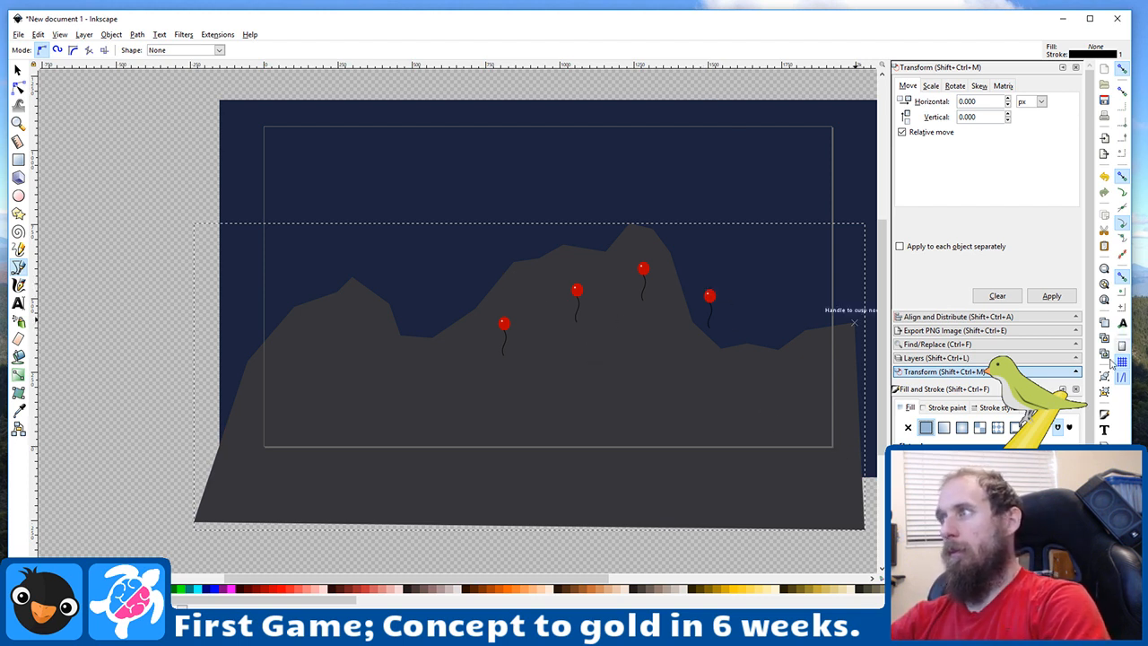
pyautogui.scroll(2, 613, 254)
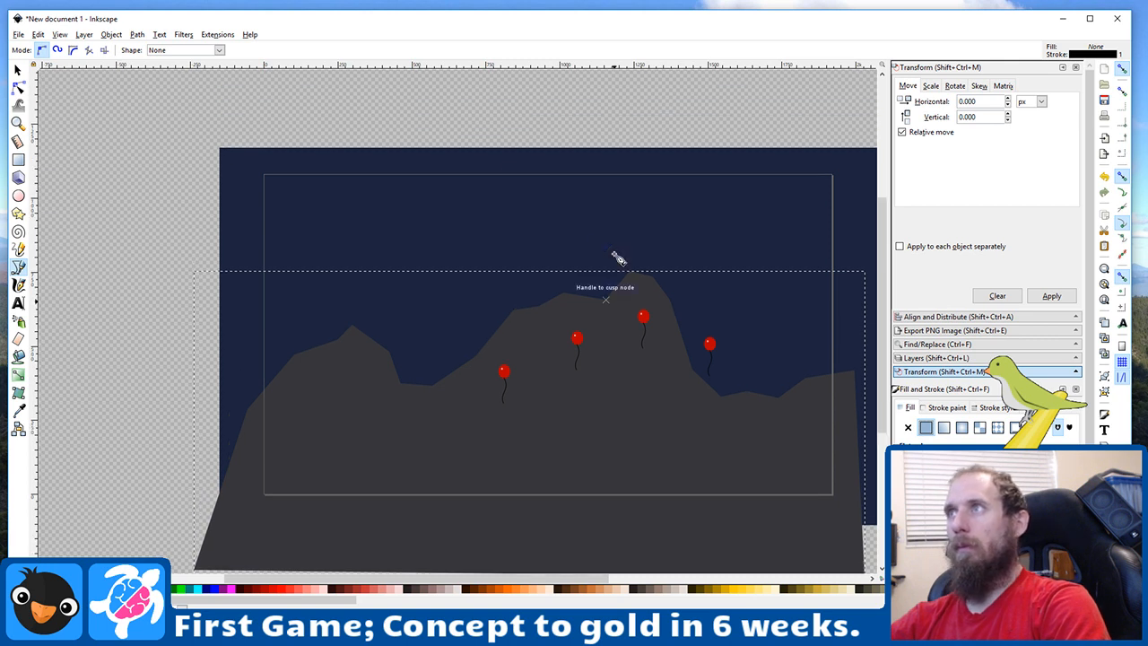
pyautogui.scroll(-2, 614, 256)
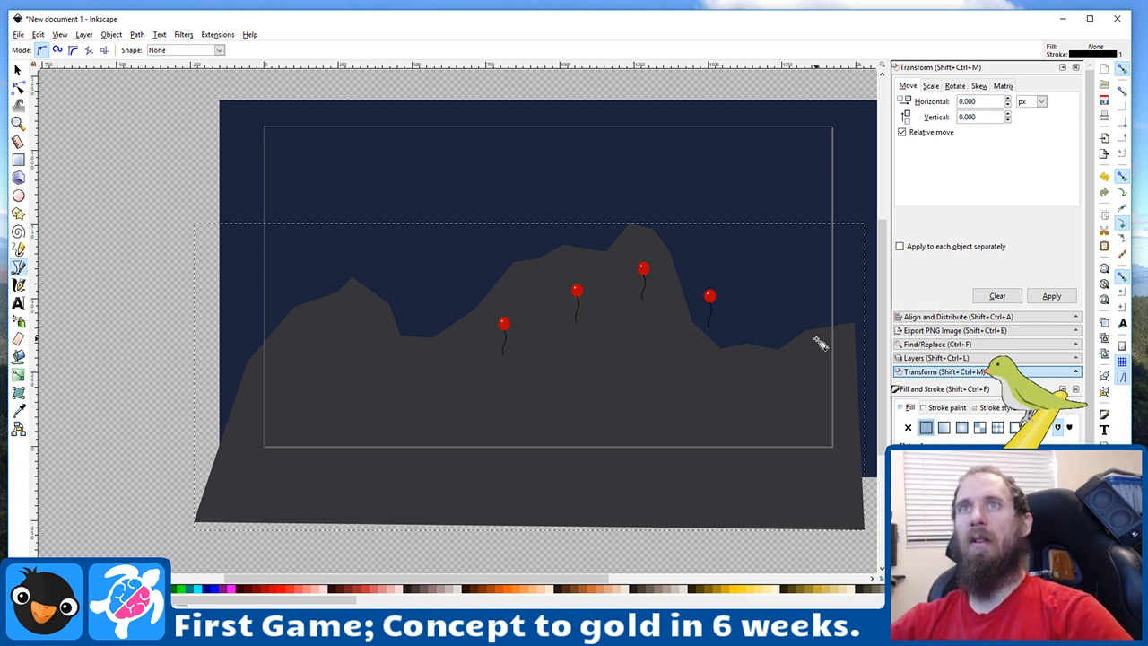
# Step: Start saving the drawing and browse to the archer folder within development and personal on the local disk
pyautogui.hotkey('ctrl', 's')
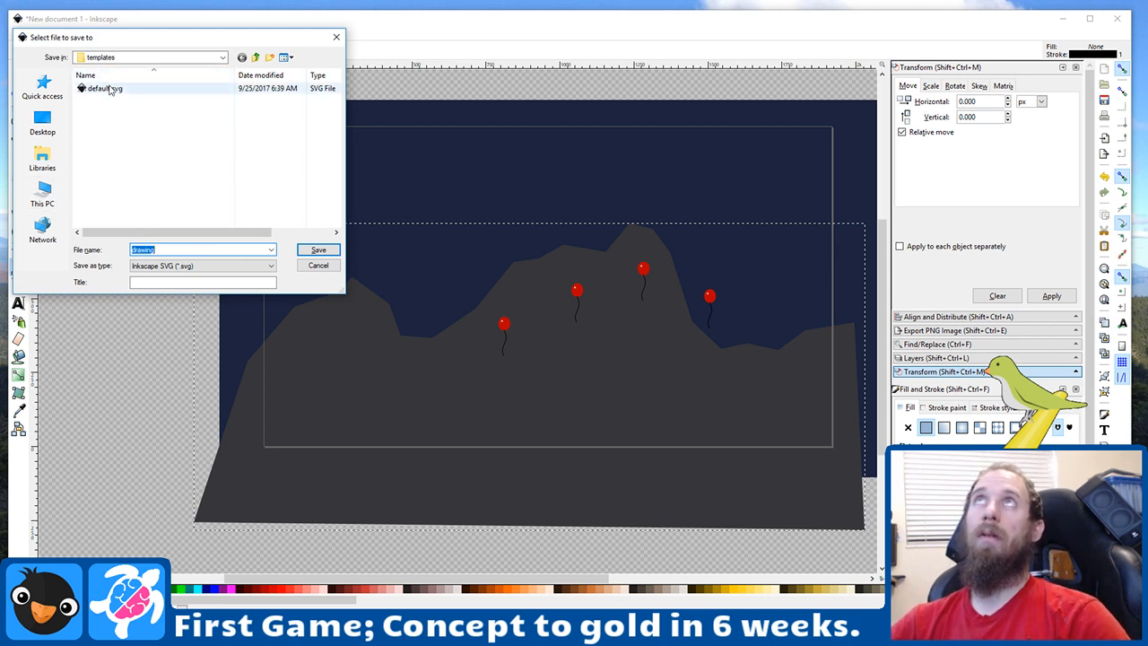
pyautogui.click(42, 193)
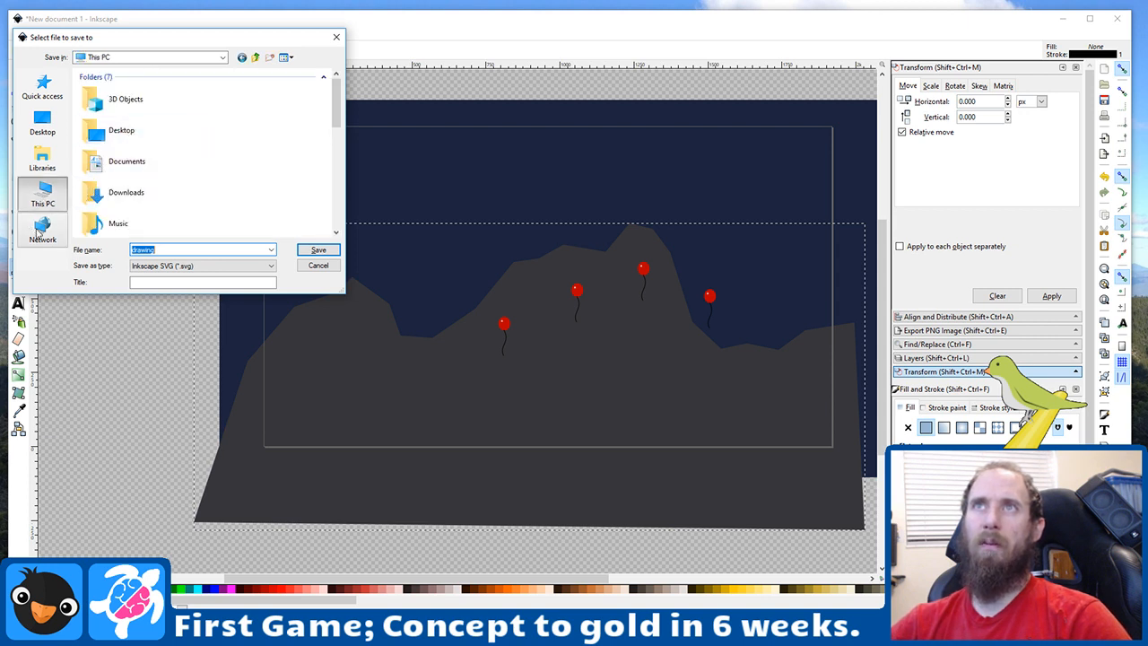
pyautogui.scroll(-10, 135, 180)
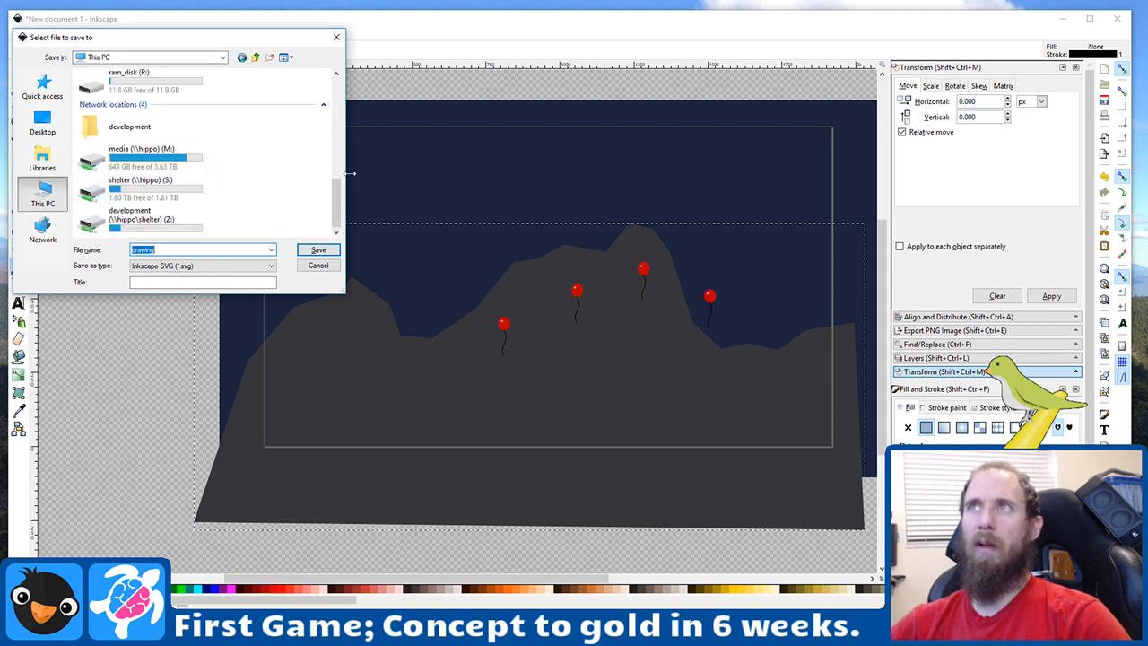
pyautogui.moveTo(351, 174); pyautogui.dragTo(549, 192)
pyautogui.doubleClick(134, 112)
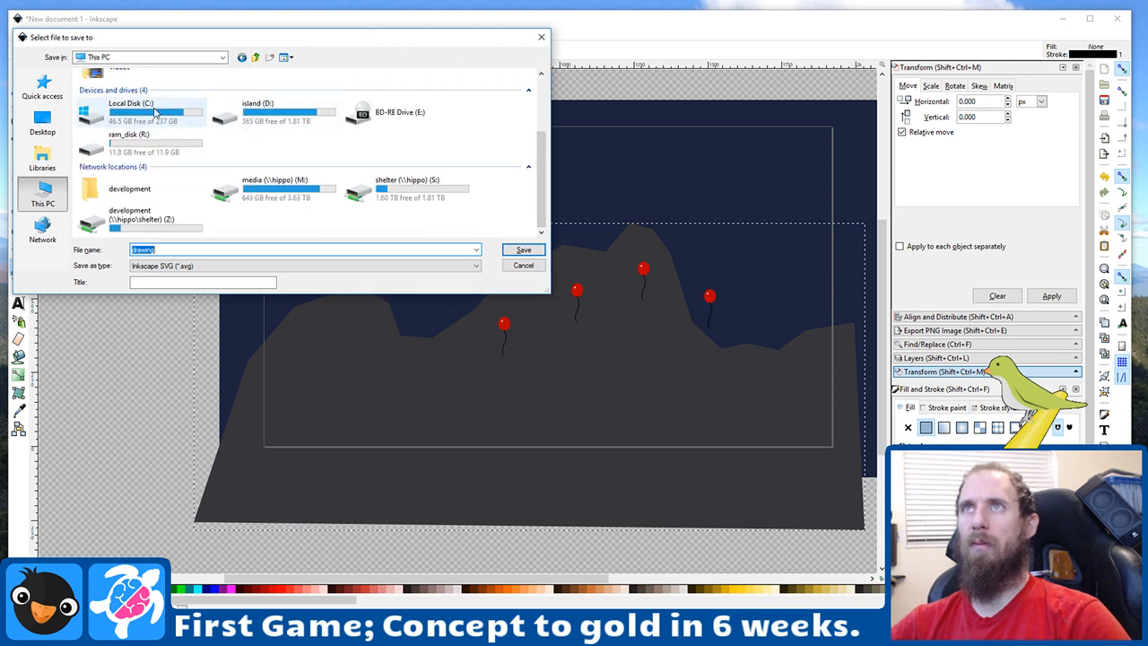
pyautogui.doubleClick(149, 115)
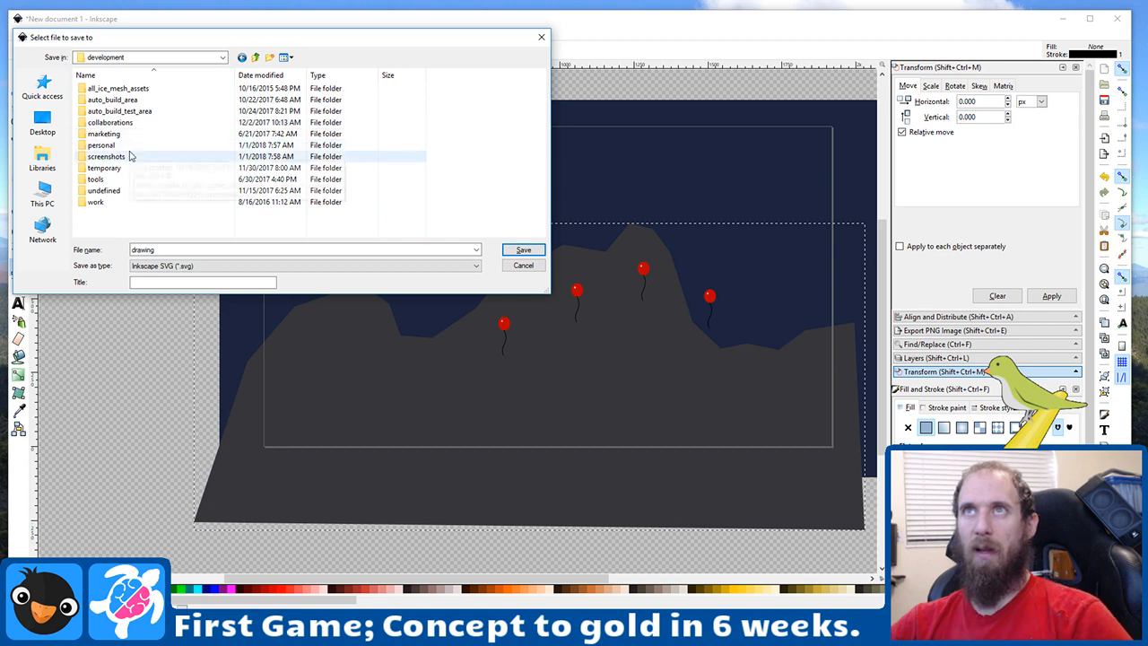
pyautogui.doubleClick(128, 145)
pyautogui.doubleClick(127, 101)
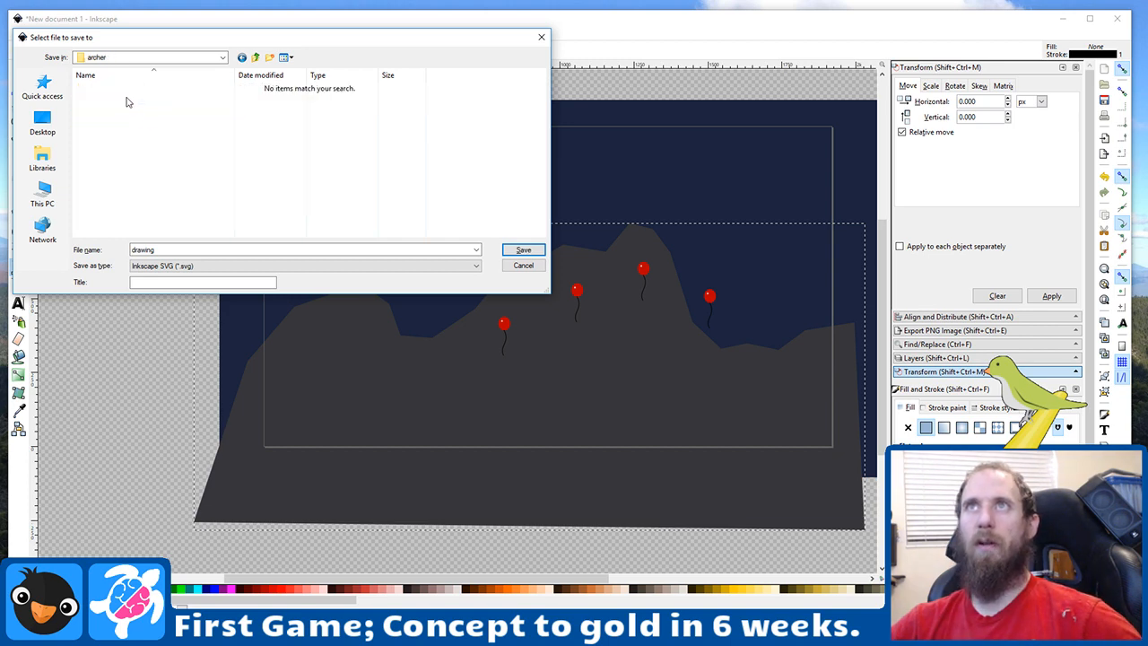
# Step: Save the drawing in the archer folder as concept_art in Inkscape SVG format
pyautogui.click(249, 250)
pyautogui.click(259, 266)
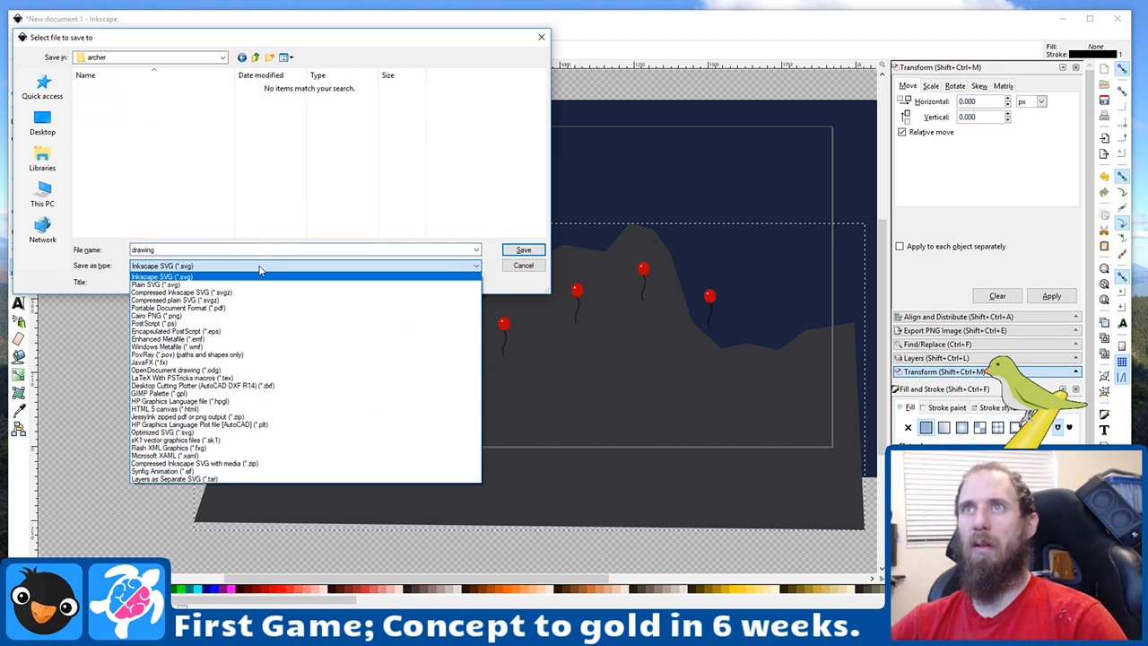
pyautogui.click(259, 266)
pyautogui.click(257, 249)
pyautogui.write('co')
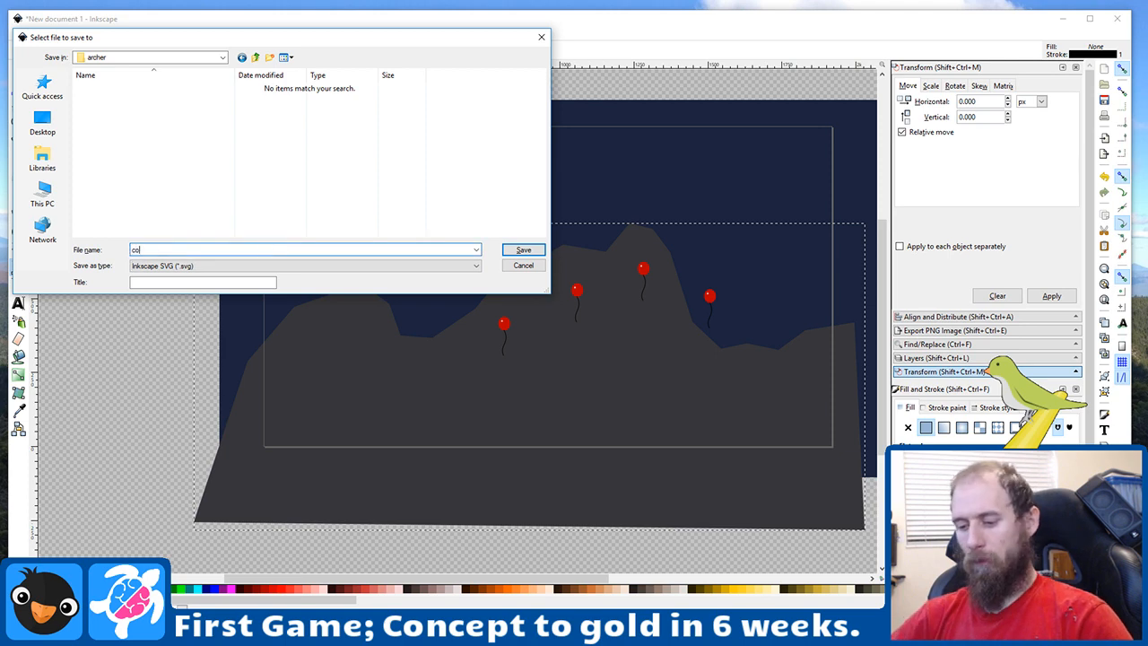
pyautogui.write('ncept_art')
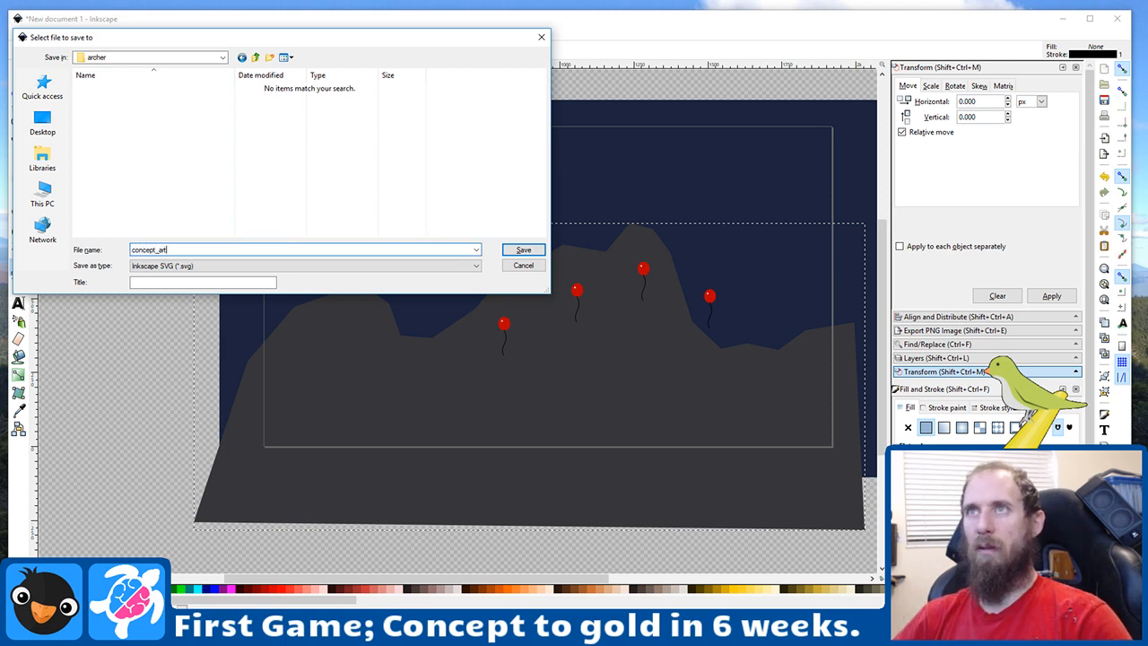
pyautogui.press('Return')
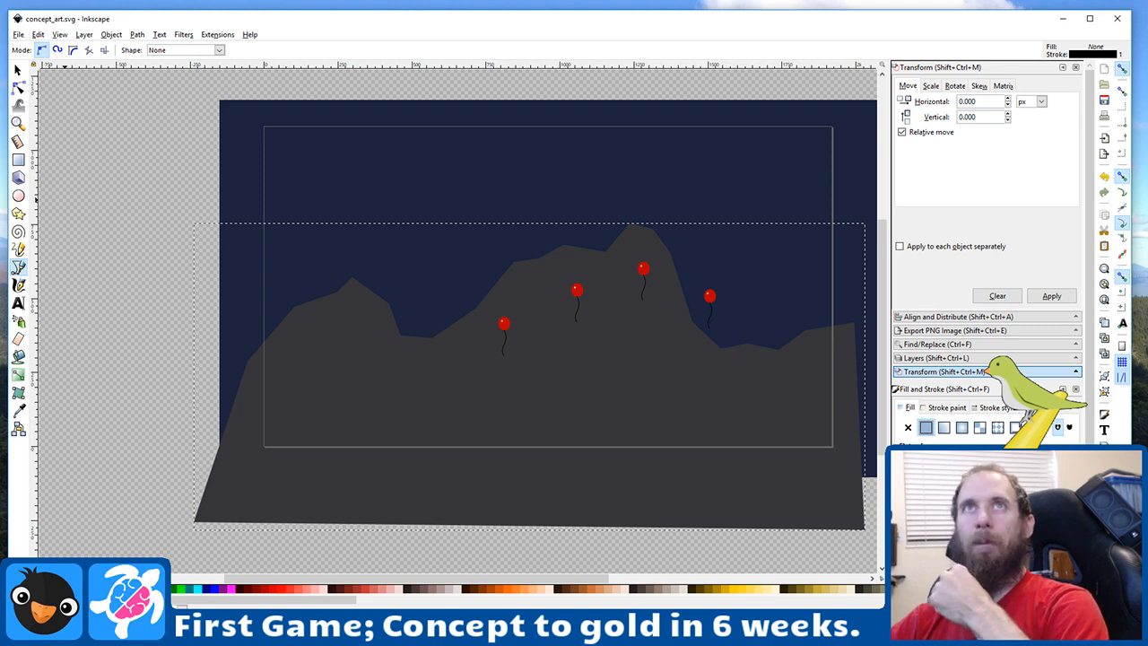
# Step: Switch to Chrome, search Google for archer and show the image results
pyautogui.moveTo(1147, 80); pyautogui.dragTo(186, 63)
pyautogui.click(372, 77)
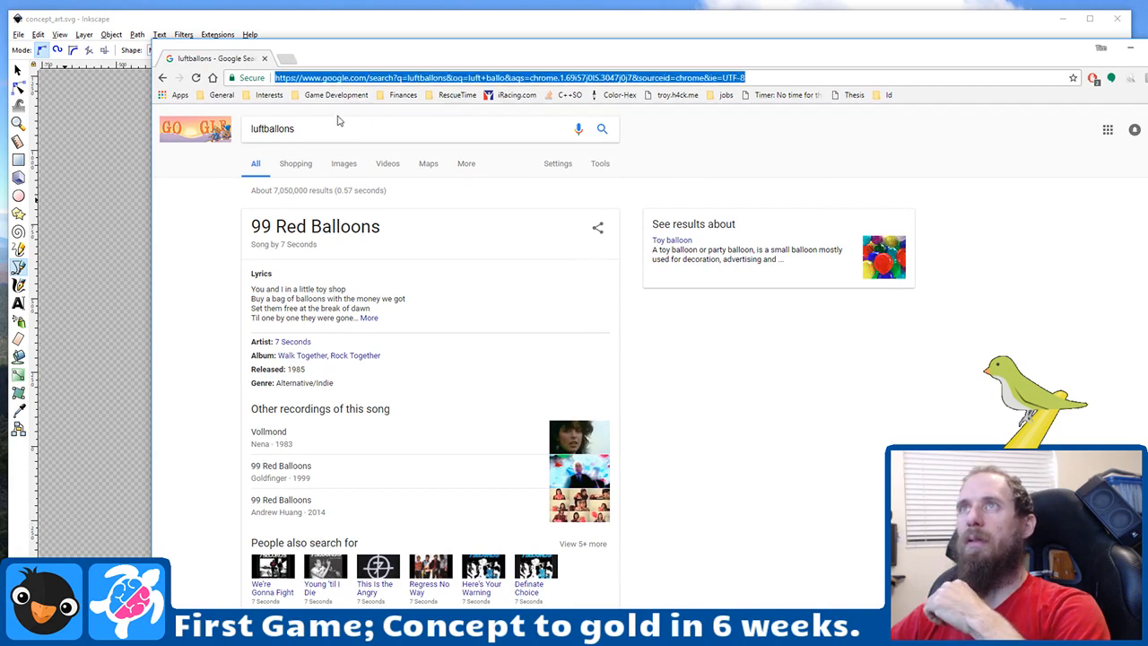
pyautogui.click(331, 126)
pyautogui.hotkey('ctrl', 'a')
pyautogui.write('archer')
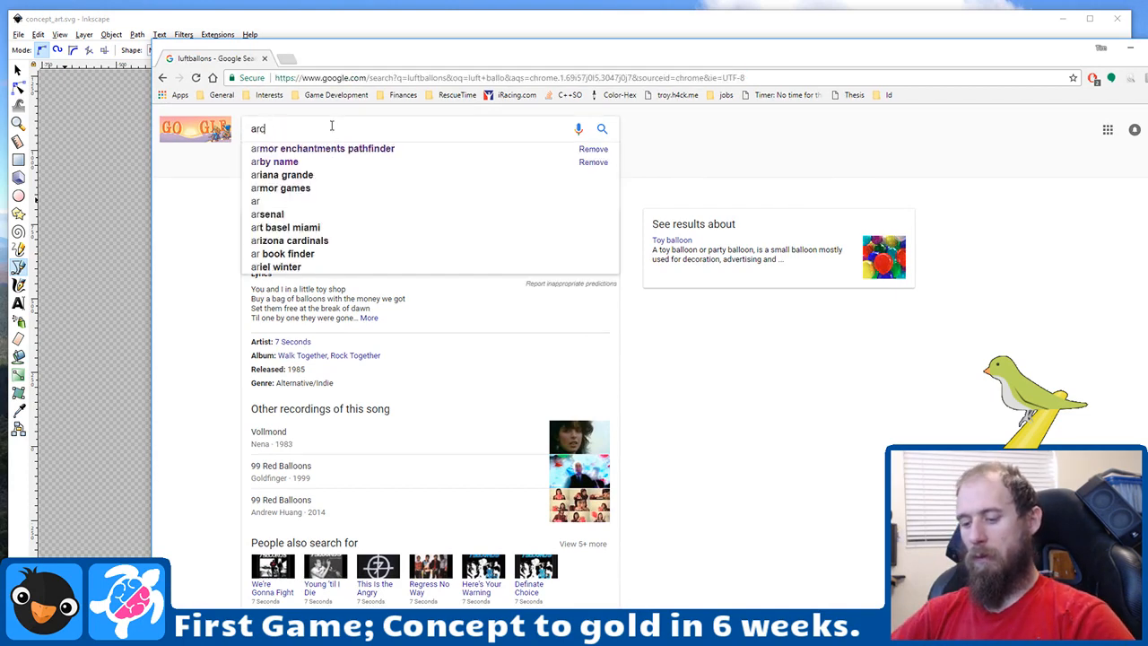
pyautogui.press('Return')
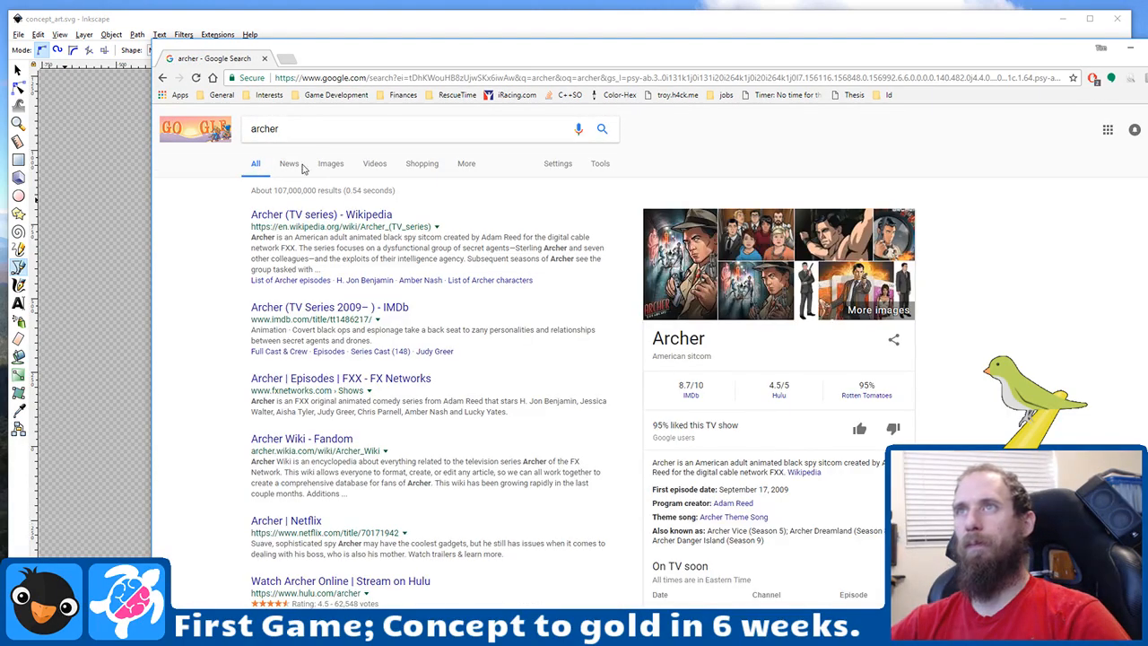
pyautogui.click(331, 164)
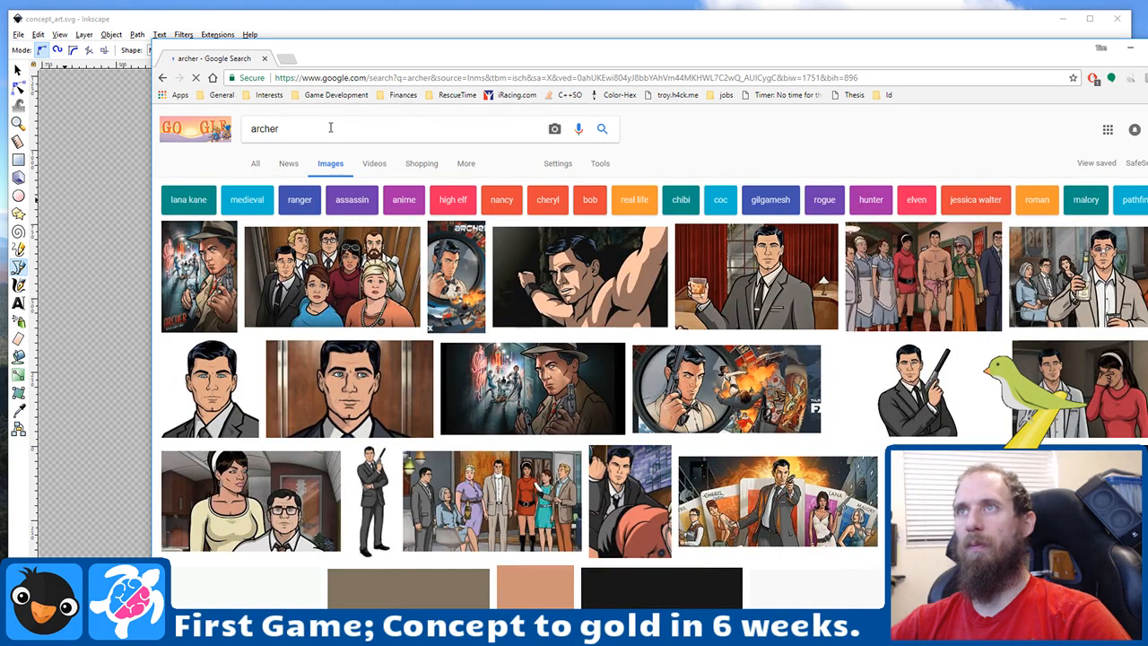
# Step: Change the image search to archery and refine it to archery vector art
pyautogui.click(330, 129)
pyautogui.write('y')
pyautogui.press('Return')
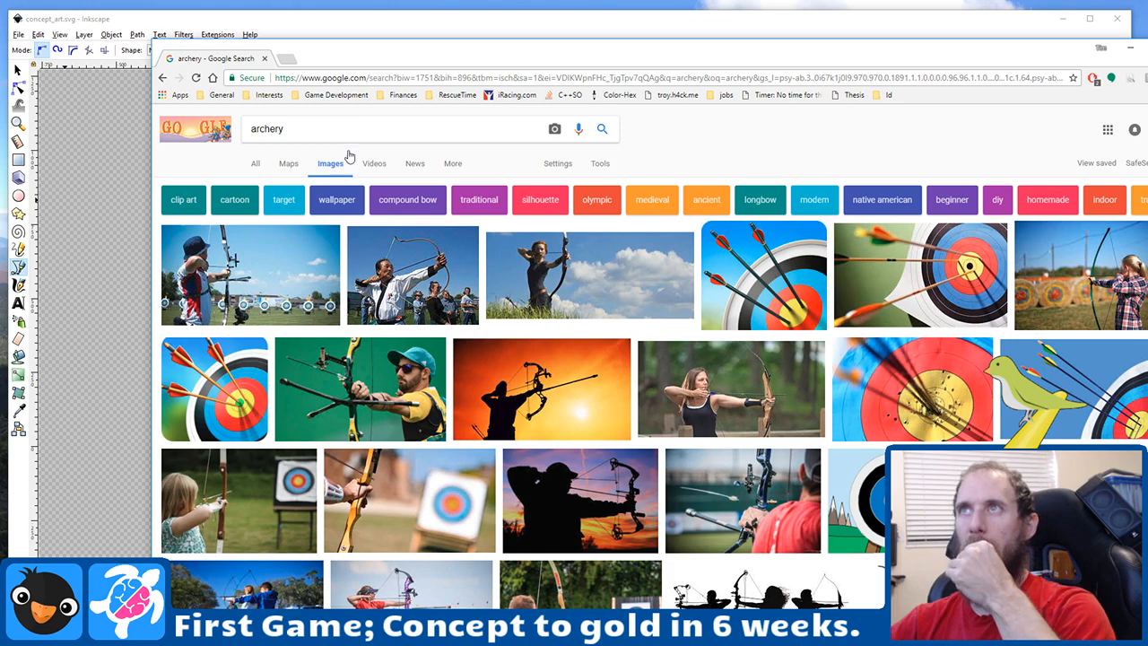
pyautogui.write('vecto')
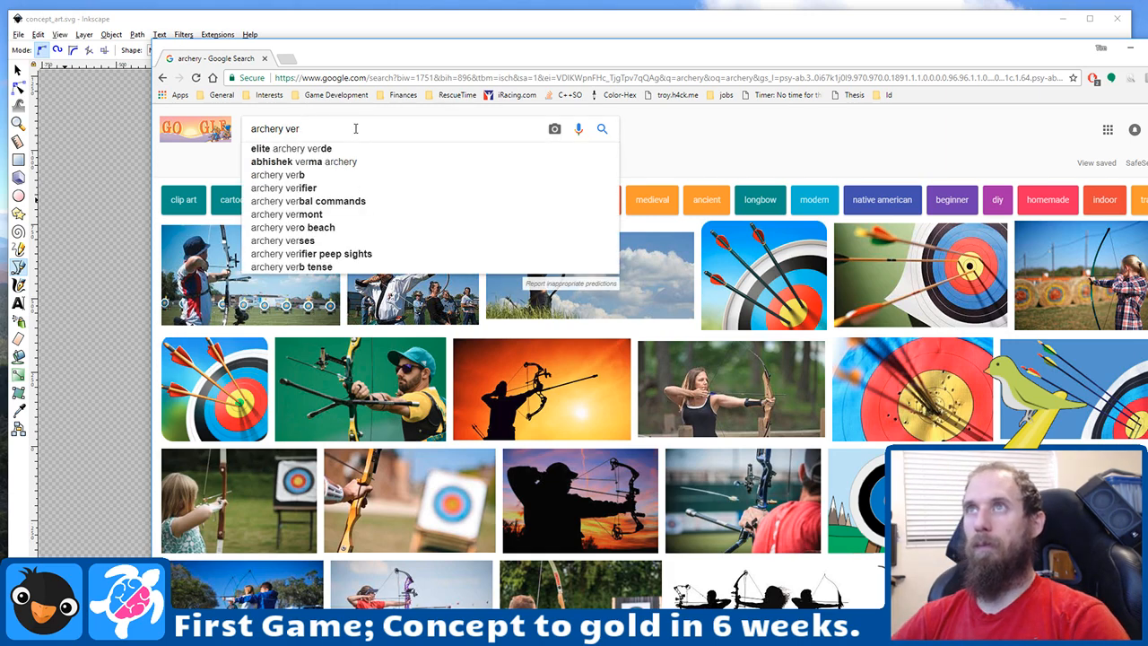
pyautogui.write('r art')
pyautogui.press('Return')
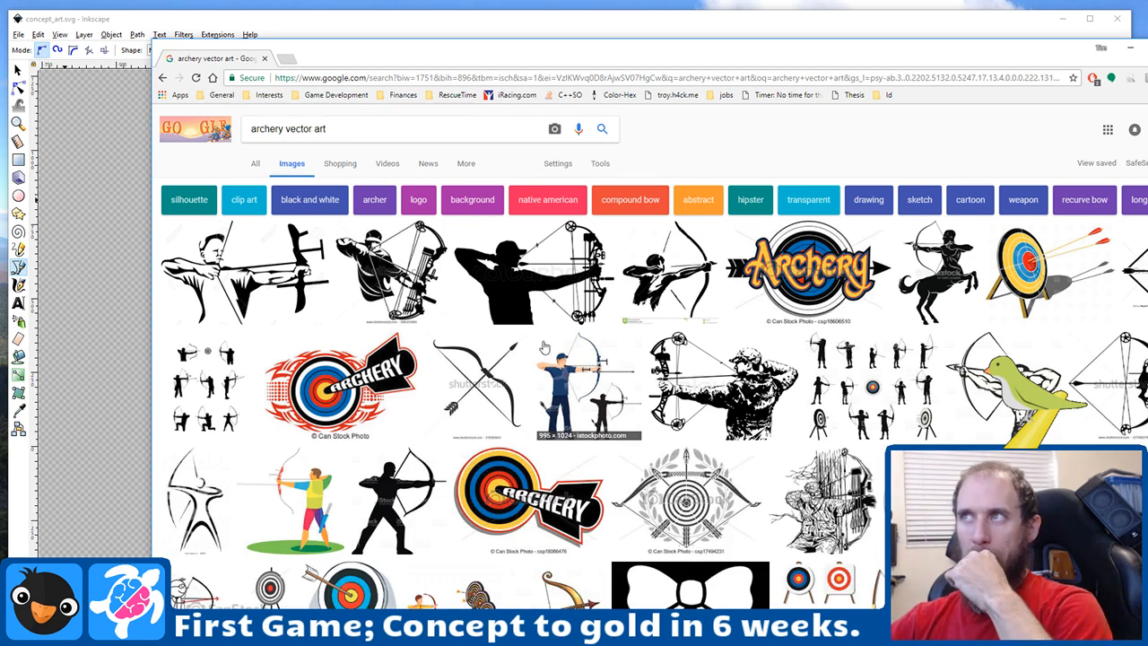
# Step: Look through the archery vector results and preview the businessman archer and the cartoon boy archer images
pyautogui.scroll(-1, 551, 352)
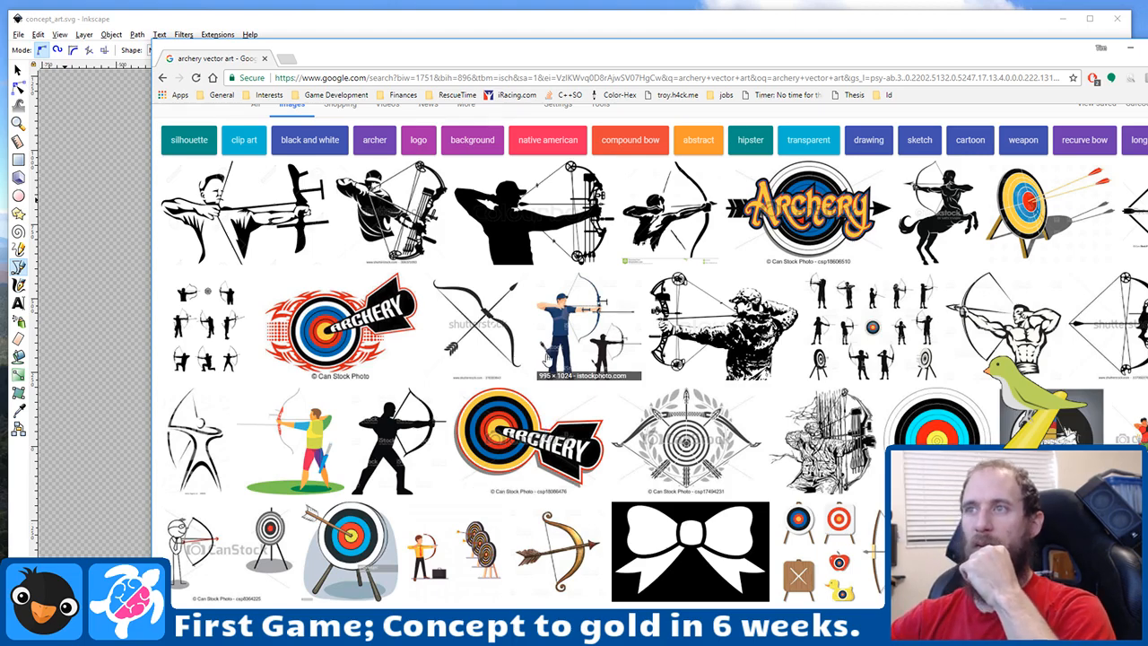
pyautogui.scroll(-1, 448, 493)
pyautogui.click(433, 495)
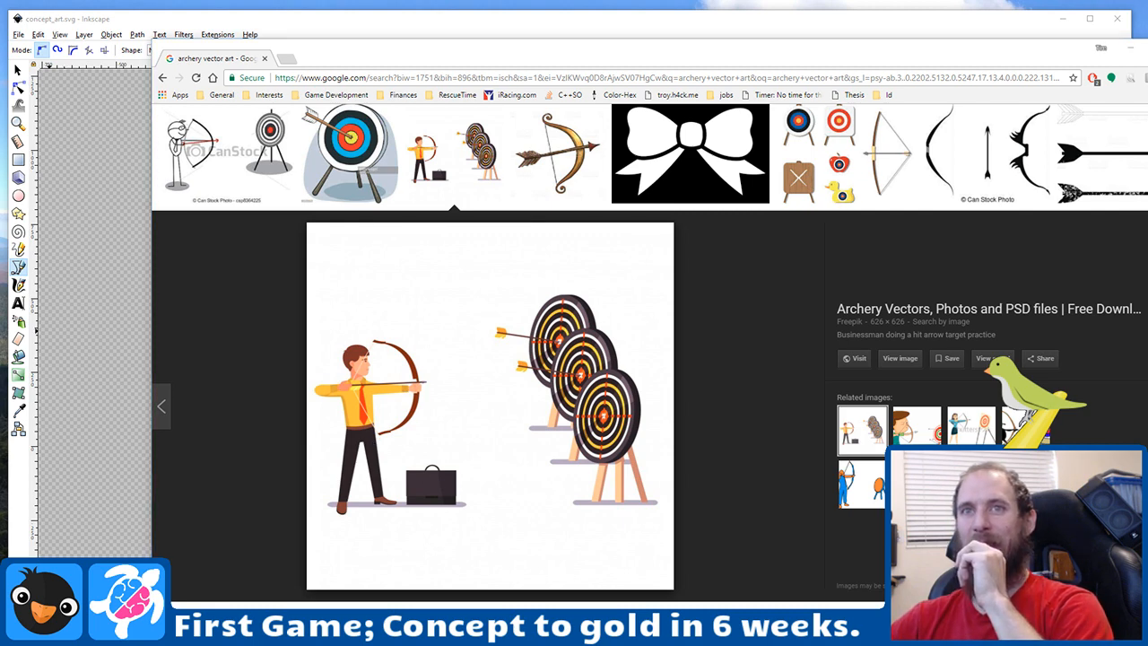
pyautogui.scroll(-3, 386, 255)
pyautogui.scroll(-1, 395, 235)
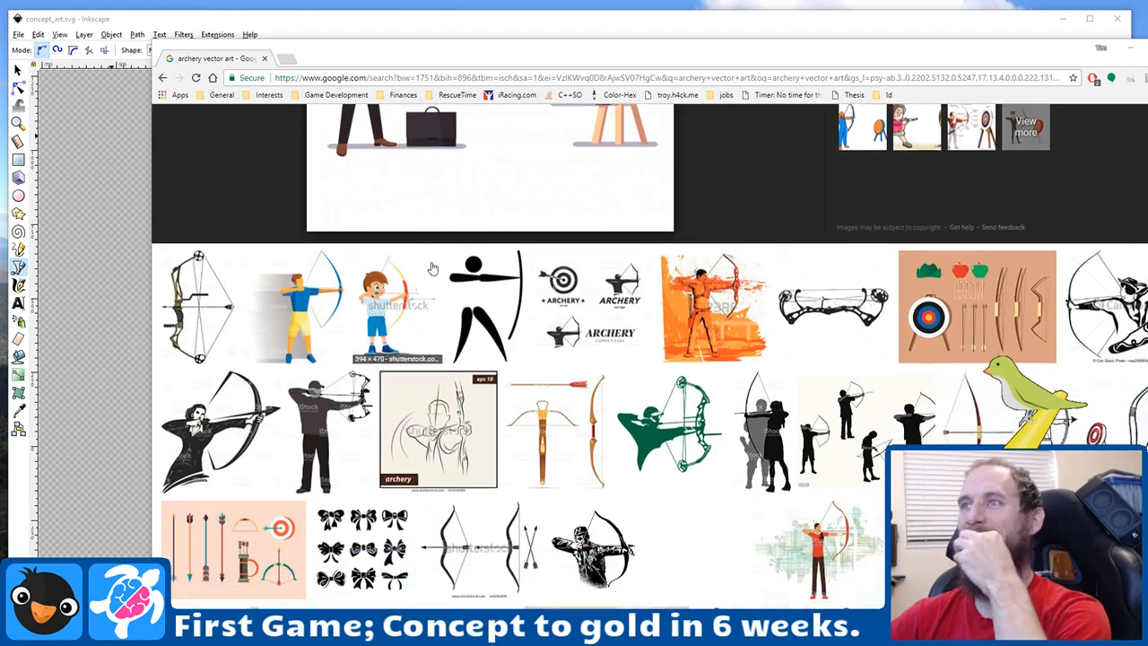
pyautogui.click(375, 296)
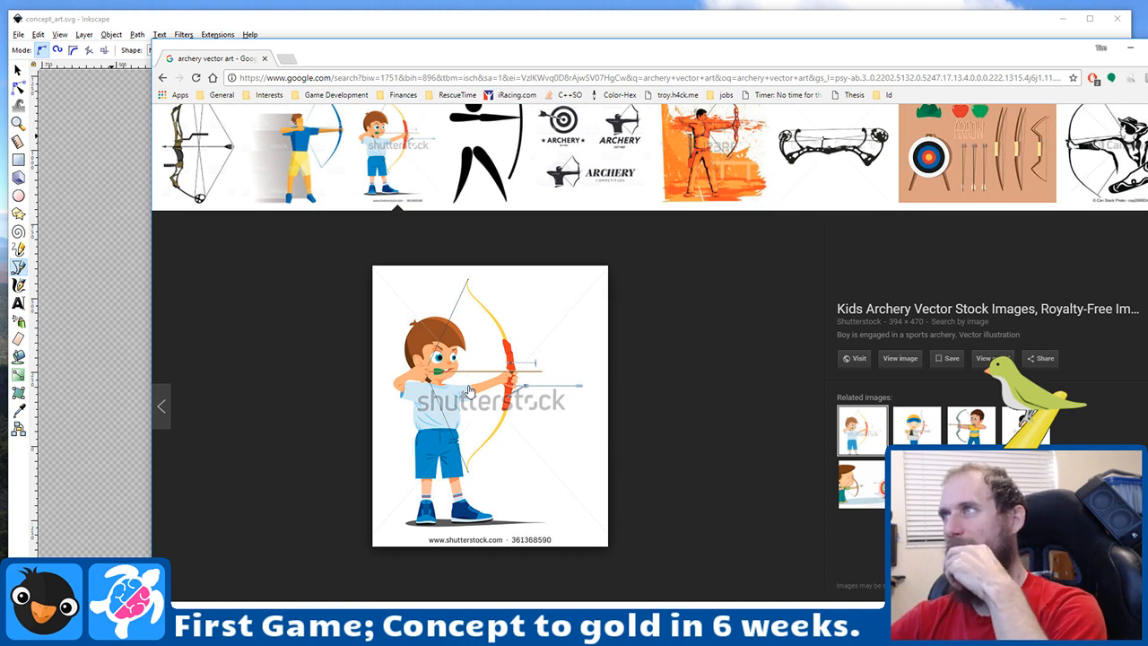
# Step: Examine the boy archer preview and the surrounding archery results for character and bow reference ideas
pyautogui.scroll(2, 468, 392)
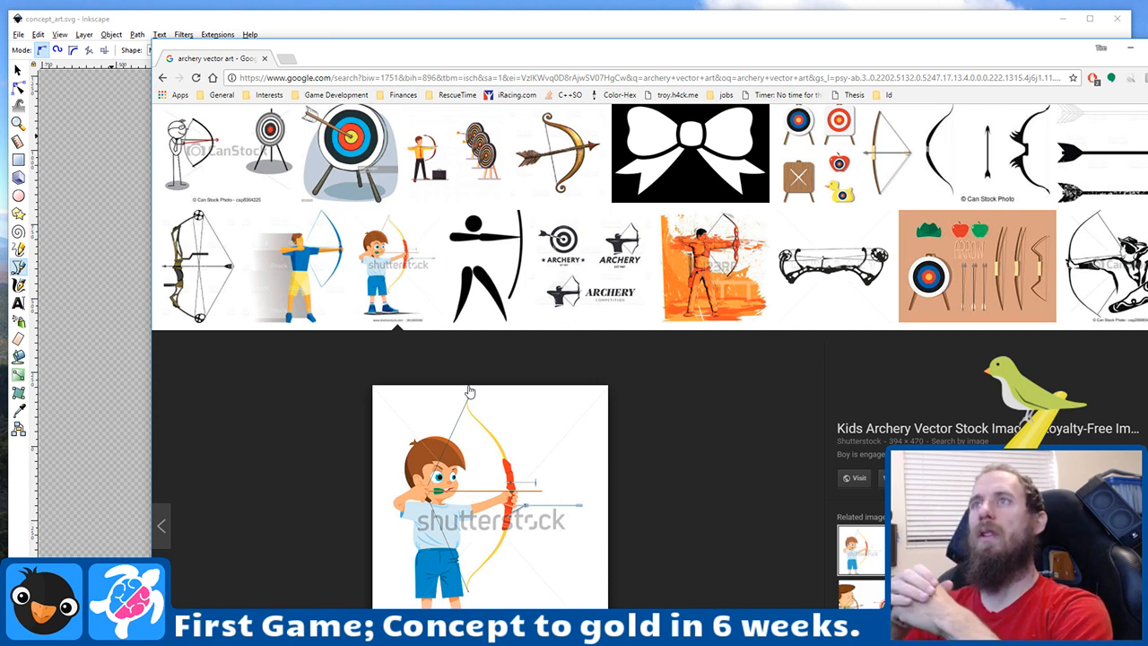
pyautogui.scroll(-3, 469, 392)
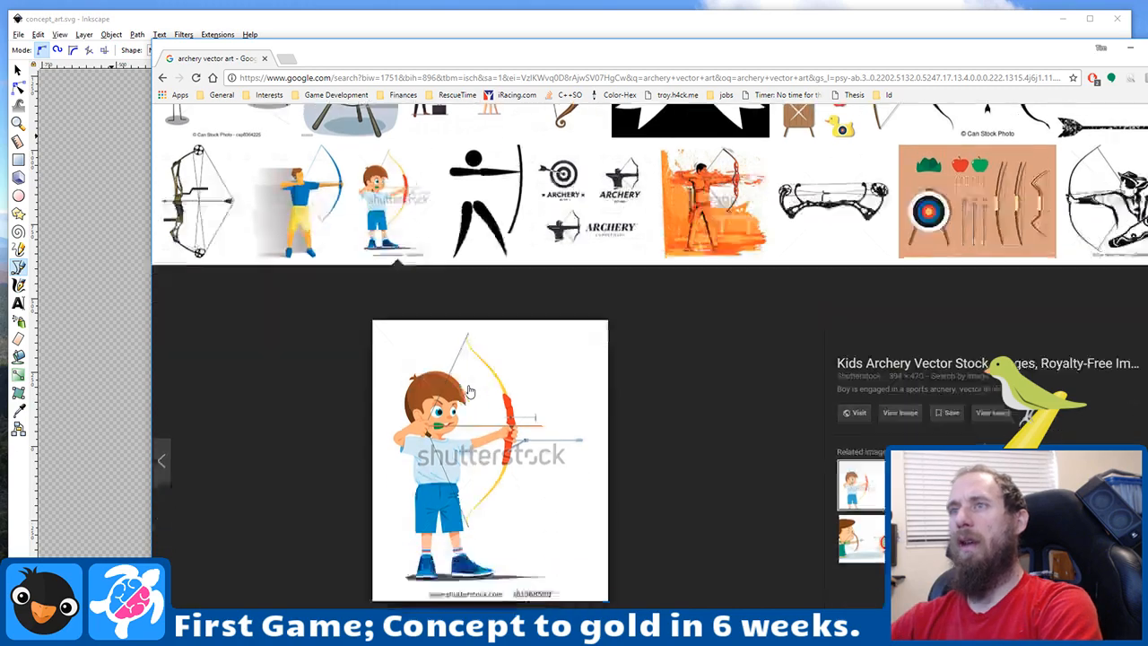
pyautogui.scroll(-2, 572, 383)
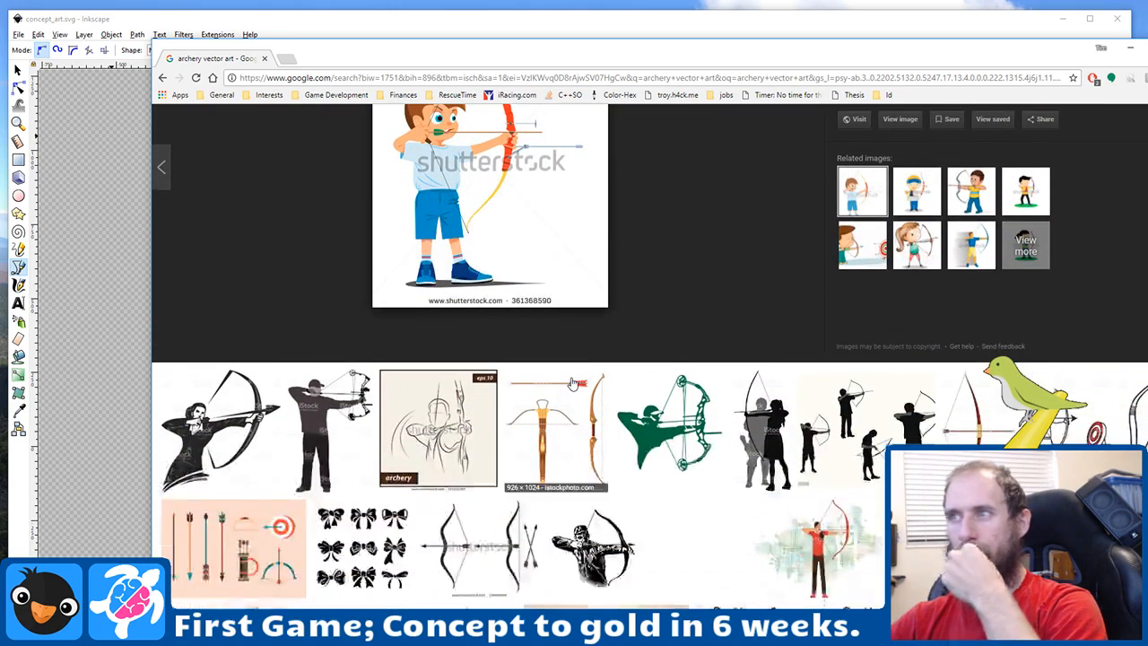
pyautogui.scroll(1, 572, 383)
pyautogui.scroll(-3, 572, 384)
pyautogui.scroll(-3, 571, 383)
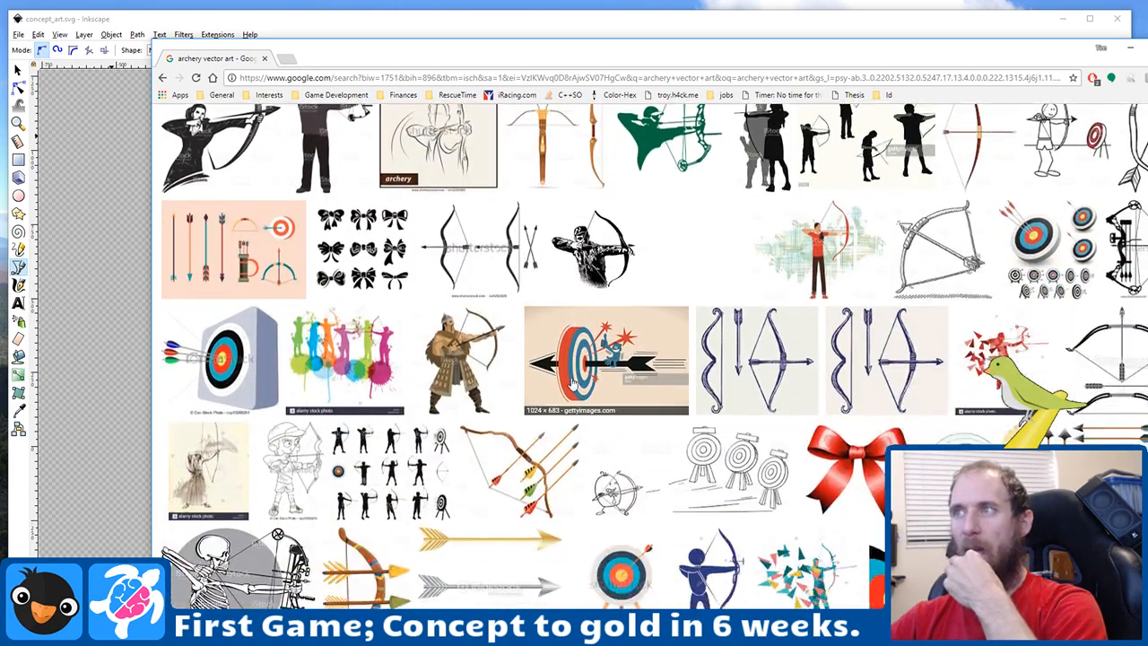
pyautogui.scroll(1, 572, 384)
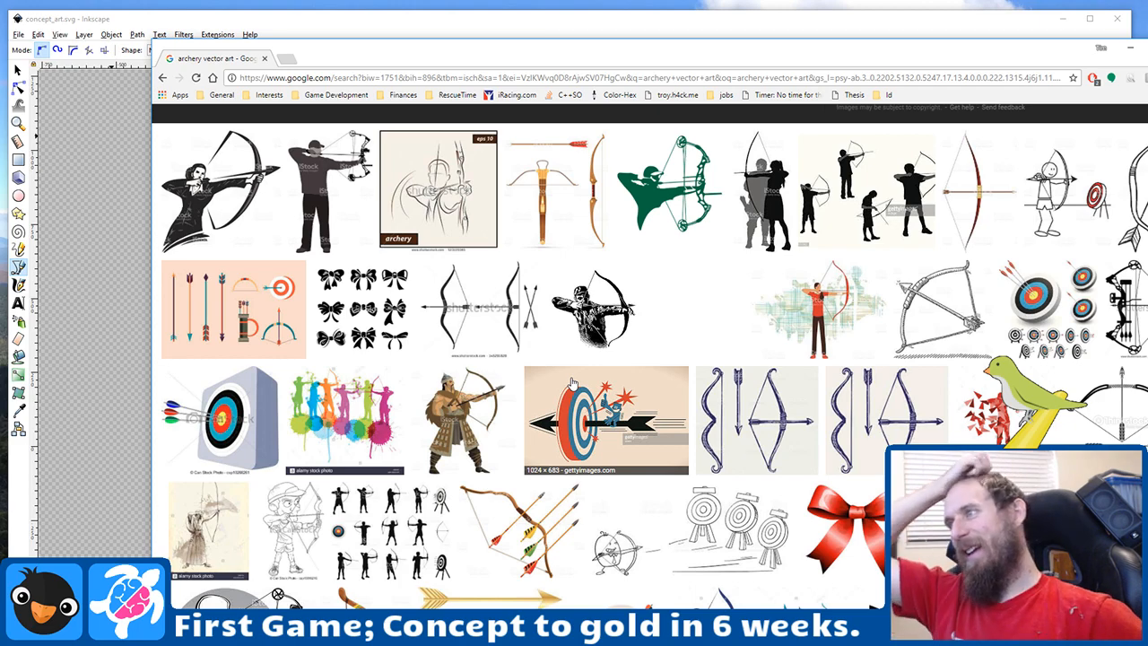
pyautogui.scroll(-2, 571, 383)
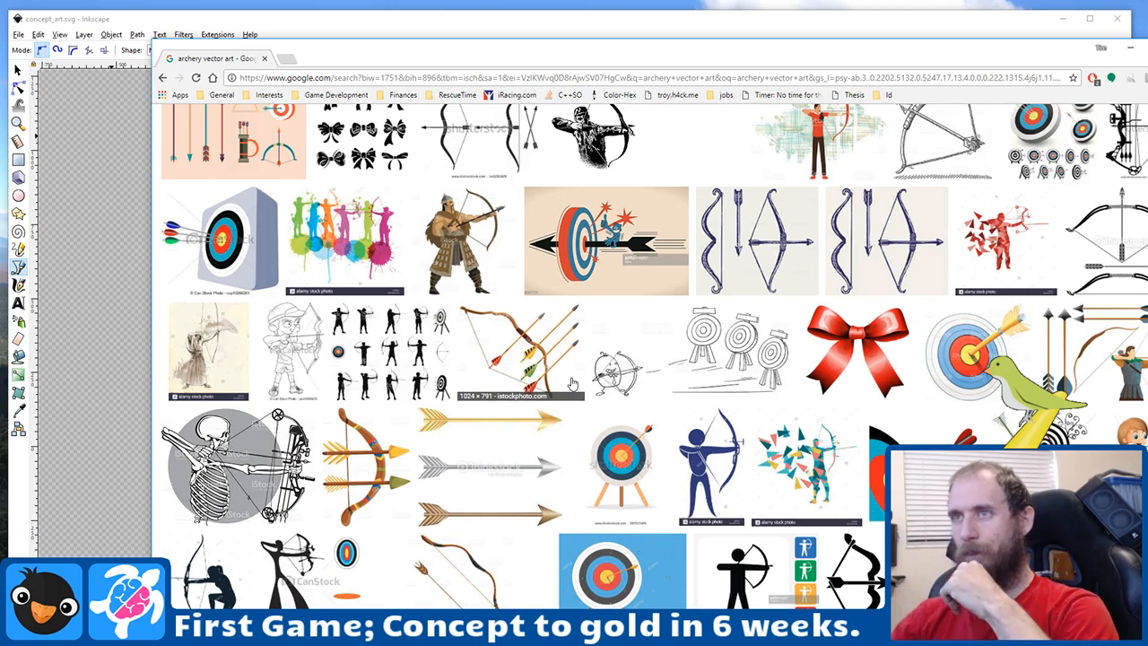
pyautogui.scroll(6, 571, 383)
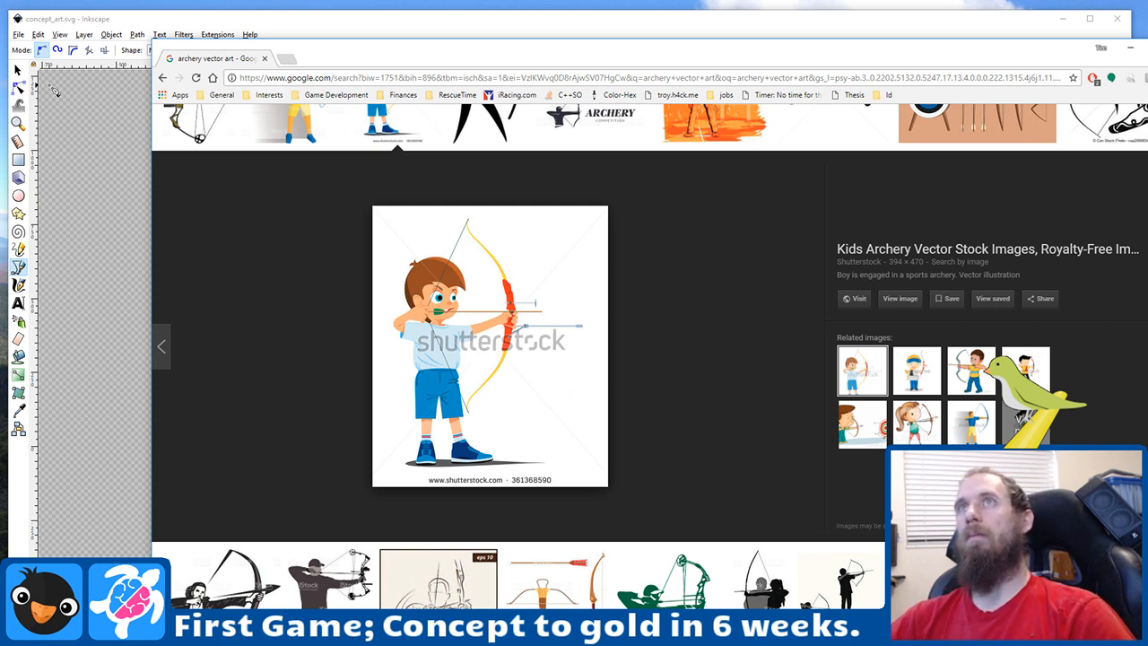
# Step: Narrow the browser window so part of the drawing shows beside it, and return to the start of the archery results
pyautogui.moveTo(148, 105); pyautogui.dragTo(508, 127)
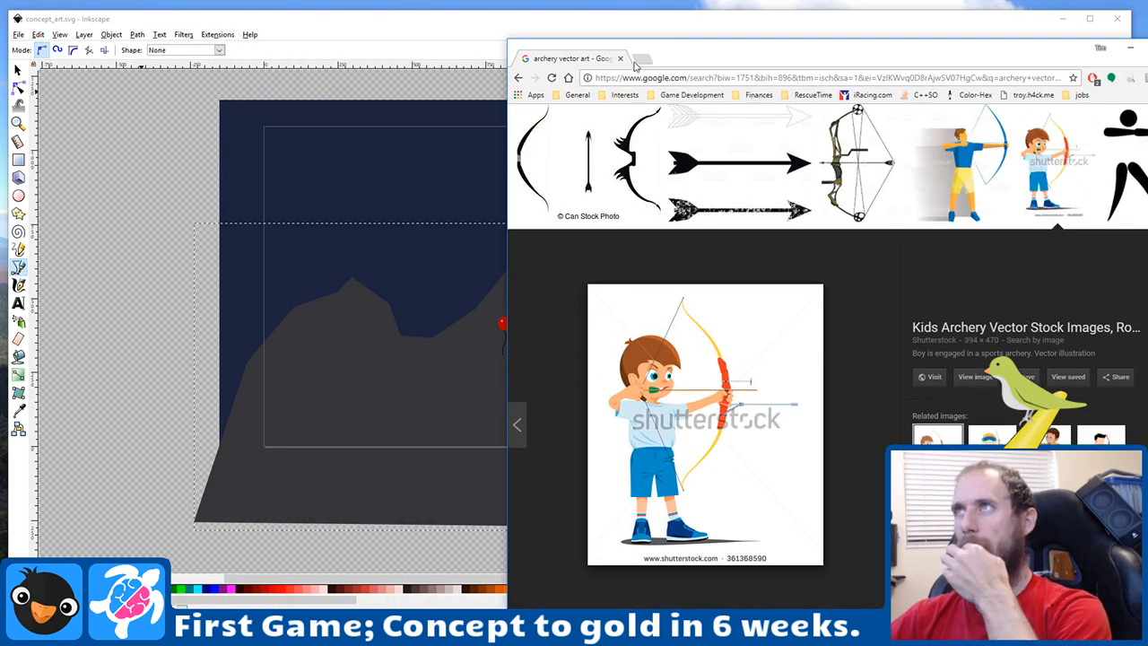
pyautogui.scroll(4, 660, 160)
pyautogui.scroll(5, 660, 159)
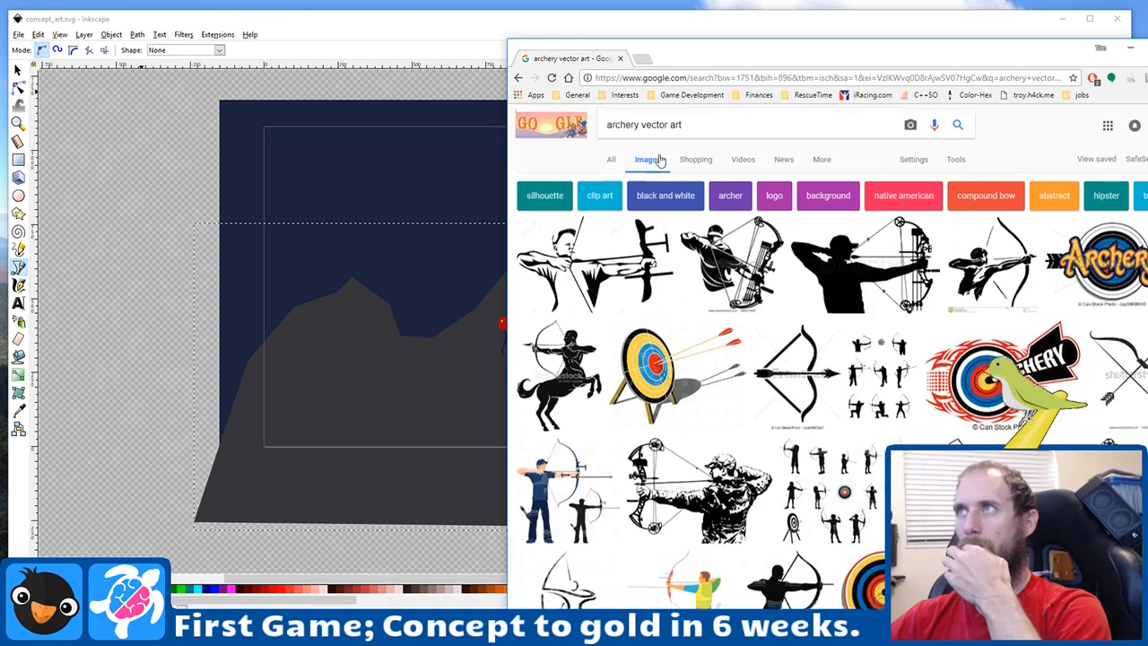
pyautogui.scroll(-1, 660, 159)
# Step: Search for monkey archer vector in a new browser tab and show the image results
pyautogui.click(641, 59)
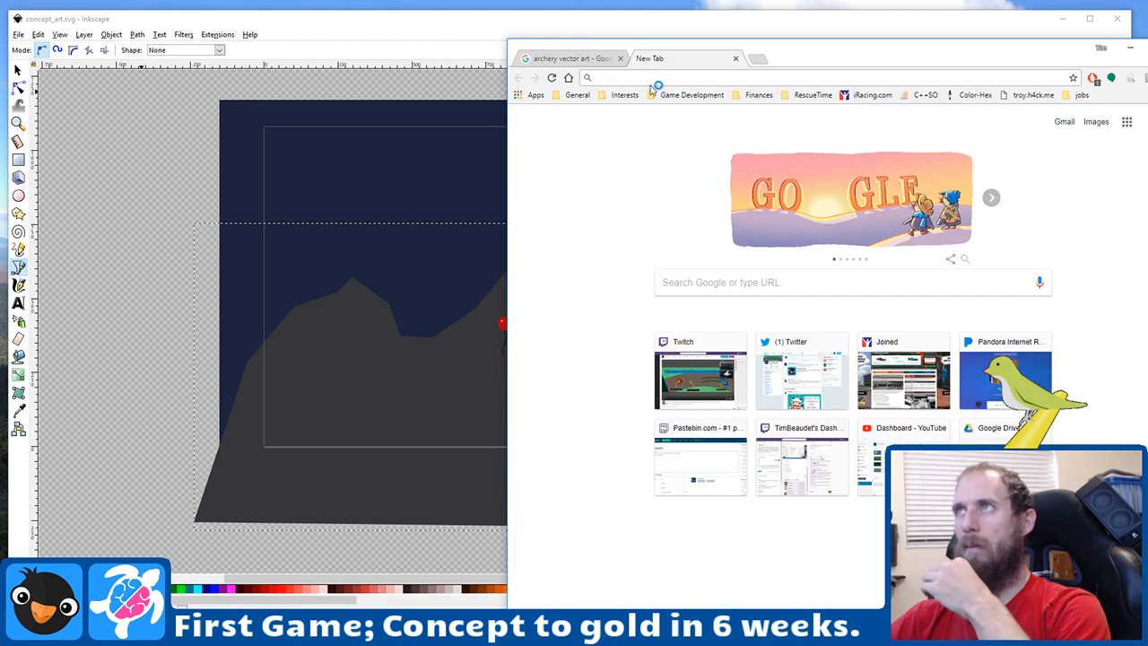
pyautogui.write('monkey')
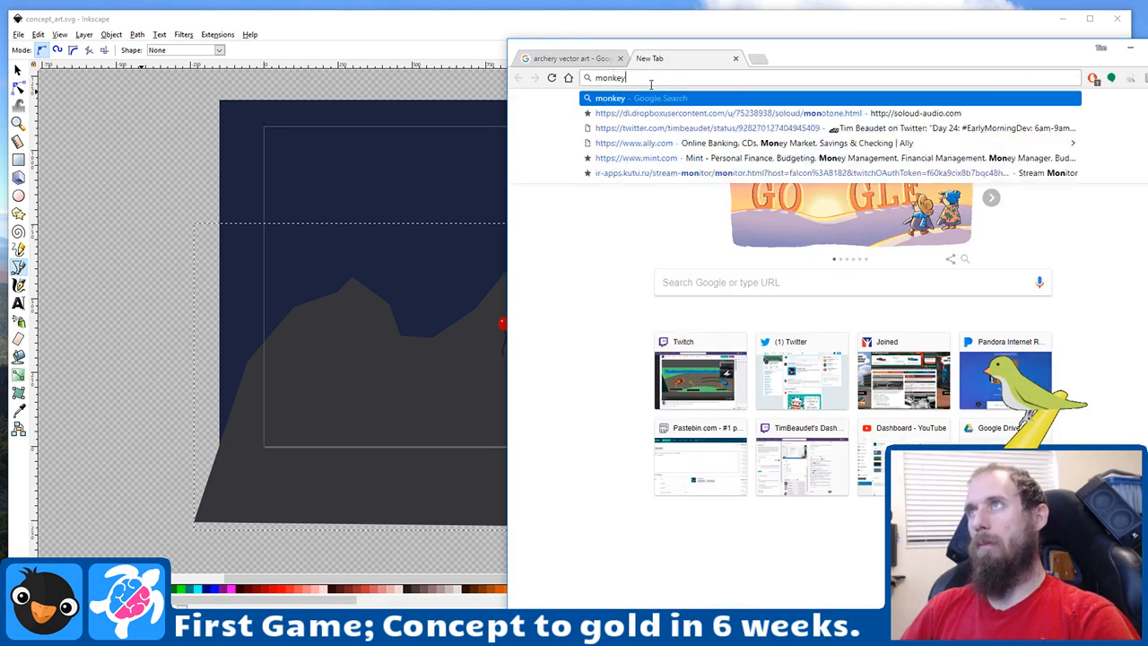
pyautogui.write(' archer vectpr')
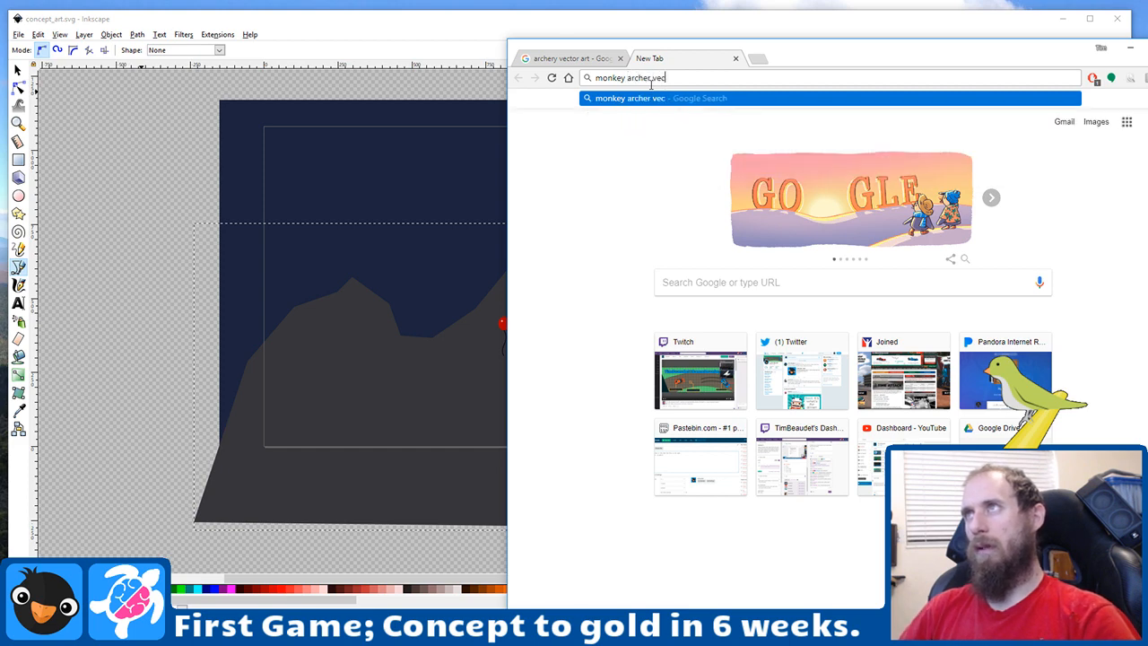
pyautogui.press('BackSpace')
pyautogui.press('BackSpace')
pyautogui.write('or')
pyautogui.press('Return')
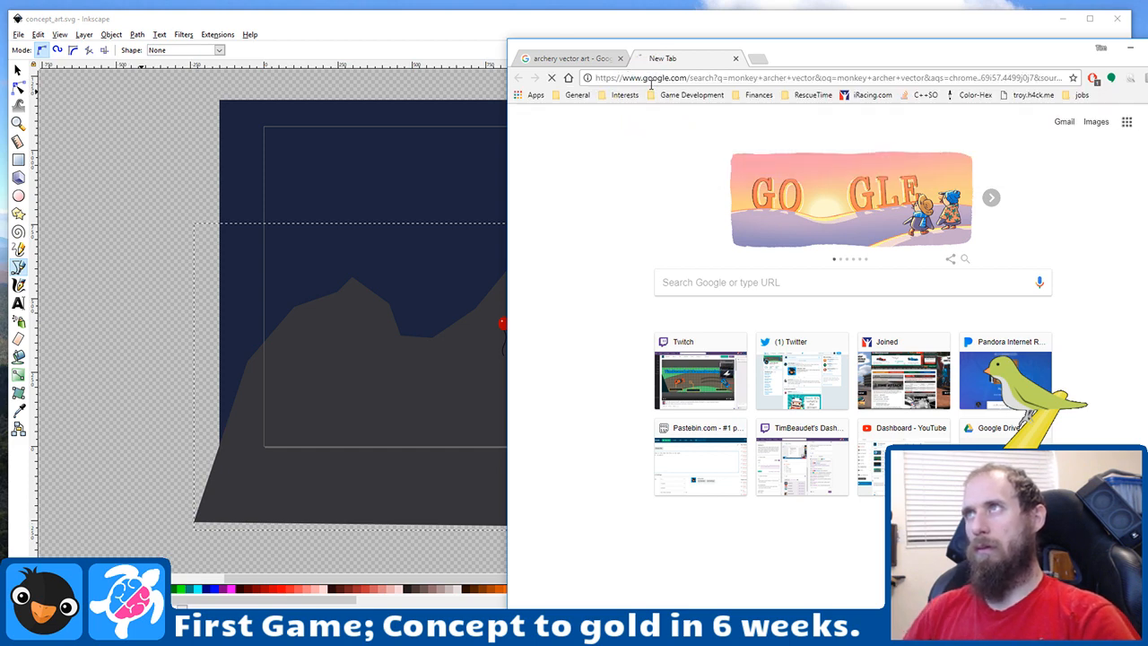
pyautogui.click(650, 164)
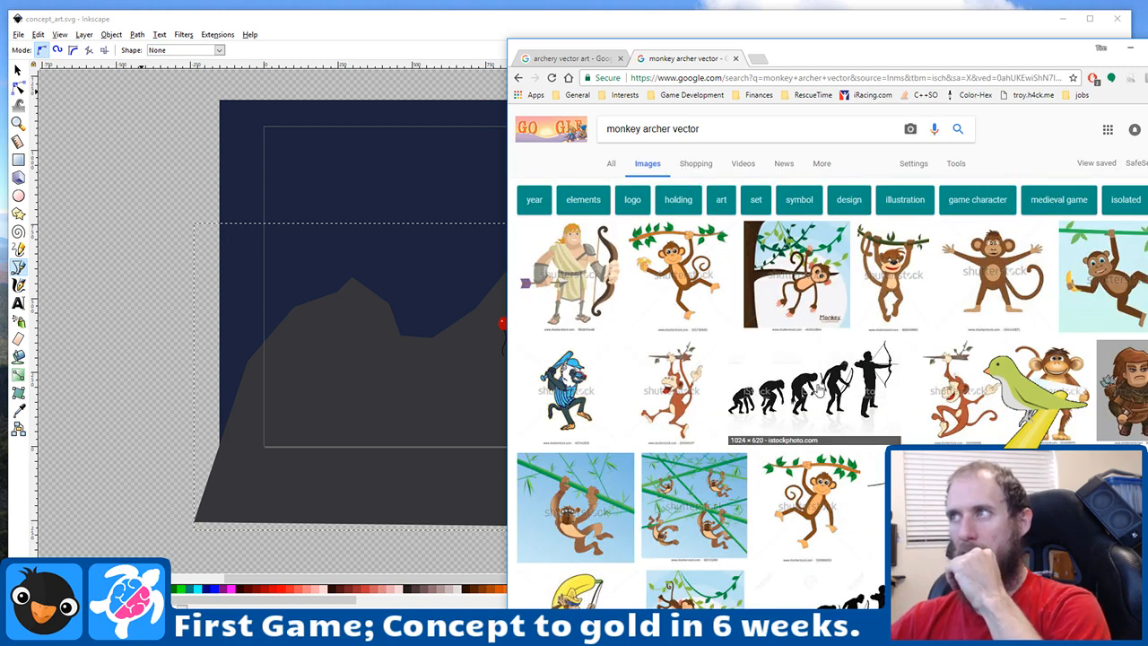
# Step: Examine the monkey archer vector images for a usable character reference
pyautogui.scroll(-2, 825, 484)
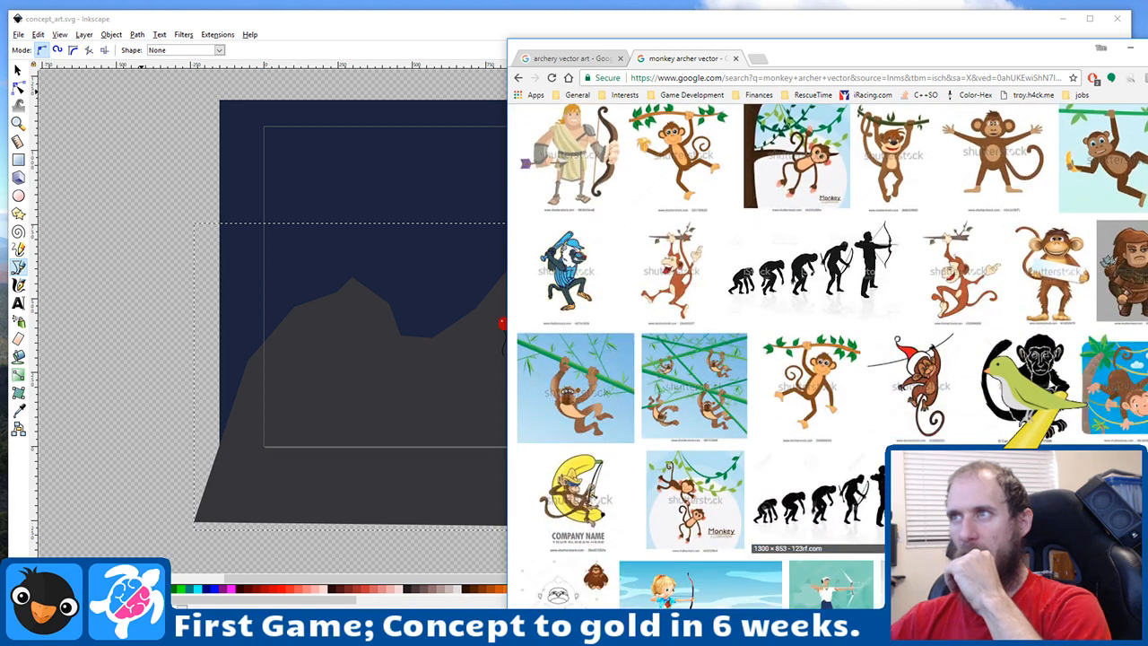
pyautogui.scroll(2, 825, 503)
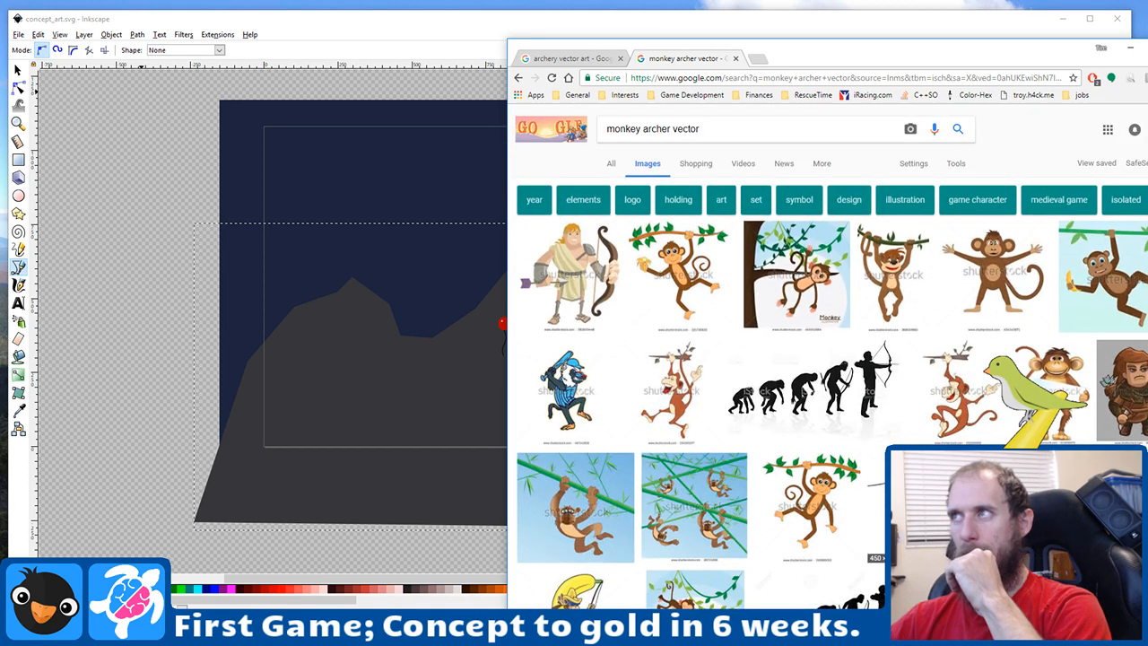
pyautogui.scroll(-2, 861, 502)
pyautogui.scroll(-4, 860, 502)
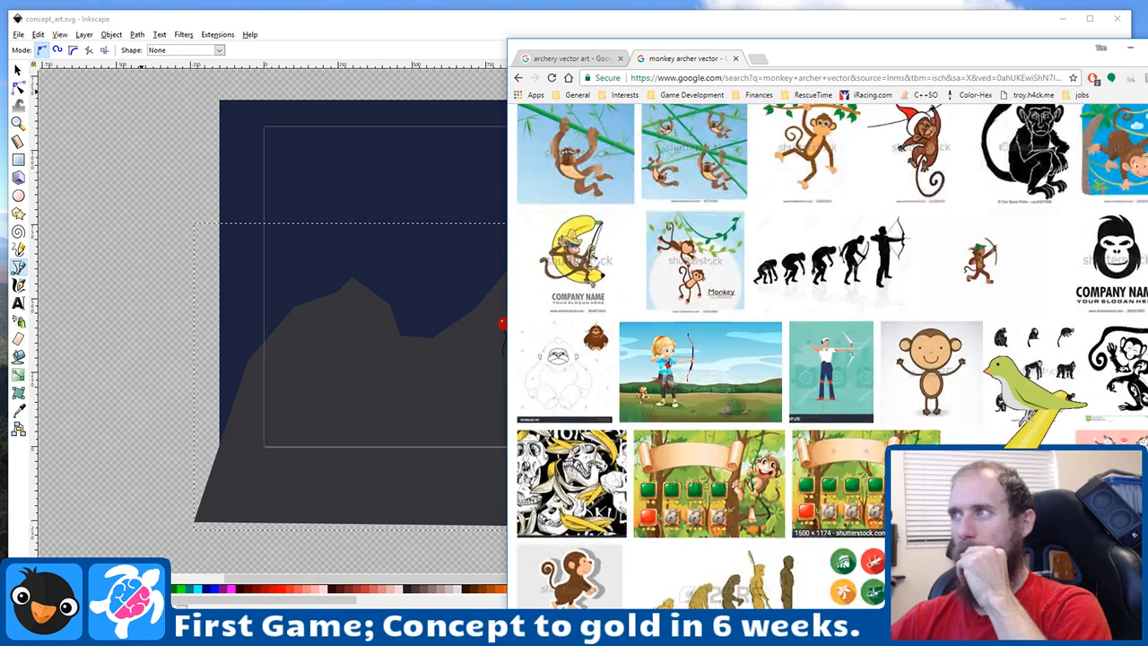
pyautogui.scroll(-3, 861, 502)
pyautogui.scroll(8, 860, 502)
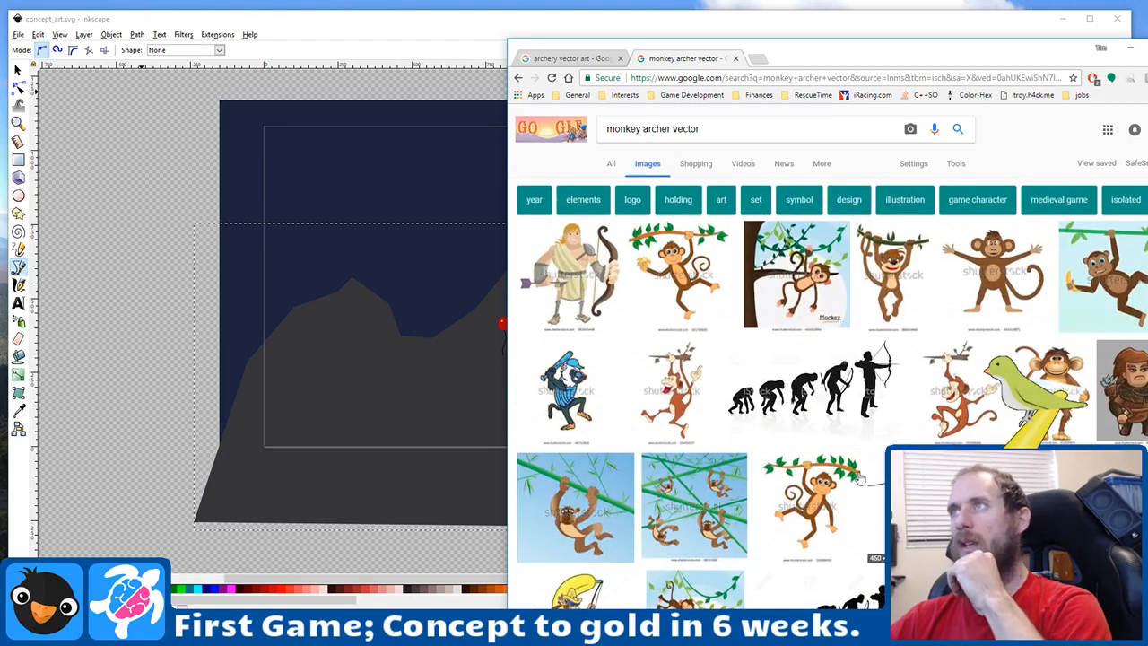
# Step: Change the image search to monkey sideview vector and look through the results for side-view poses
pyautogui.doubleClick(654, 129)
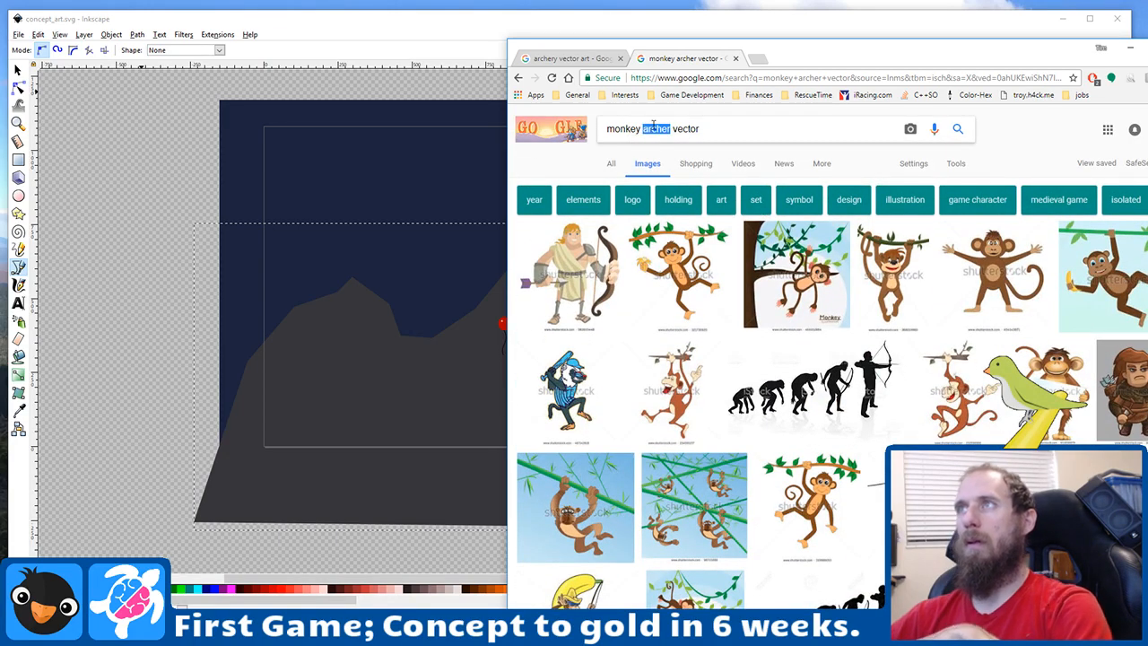
pyautogui.write('sidevi')
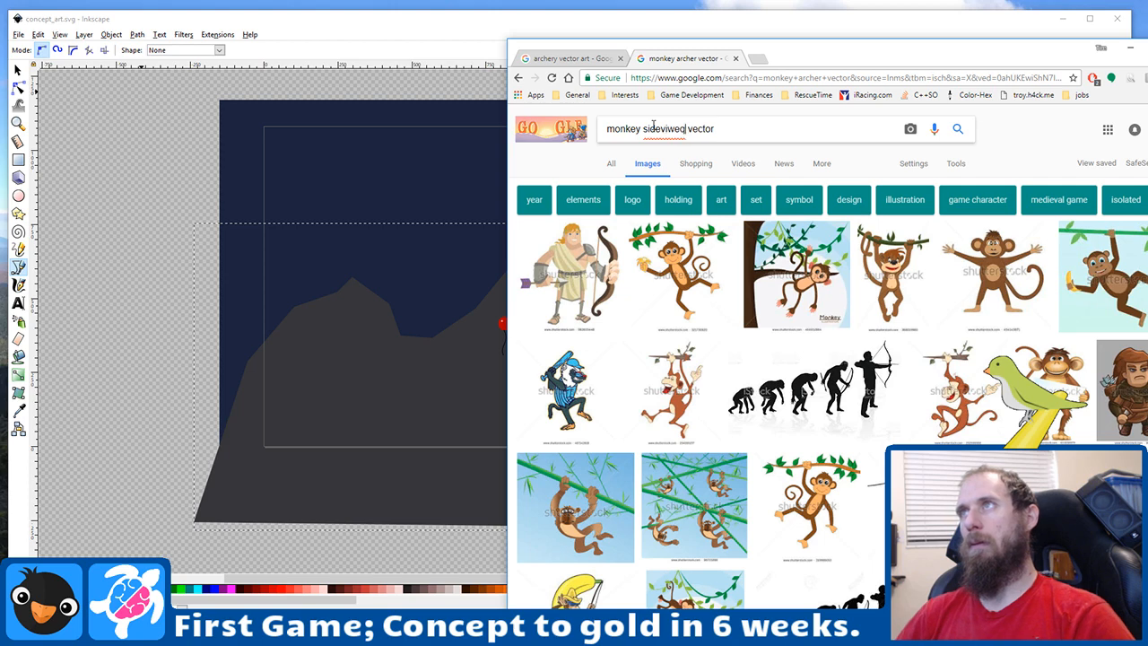
pyautogui.write('ew')
pyautogui.press('Return')
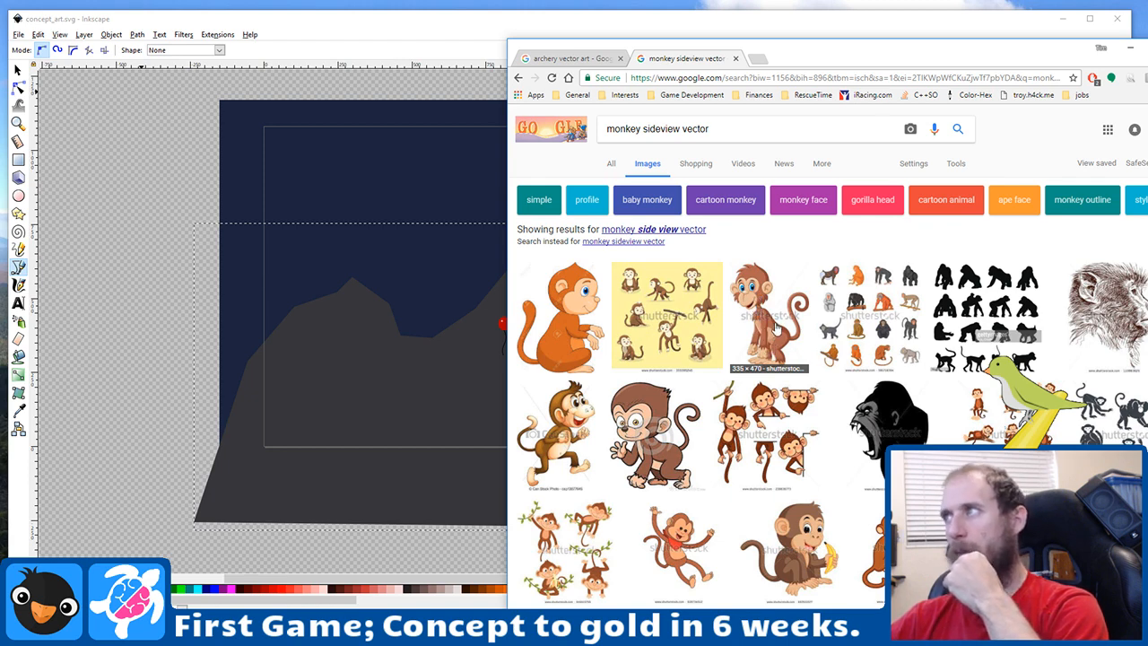
pyautogui.scroll(-2, 771, 332)
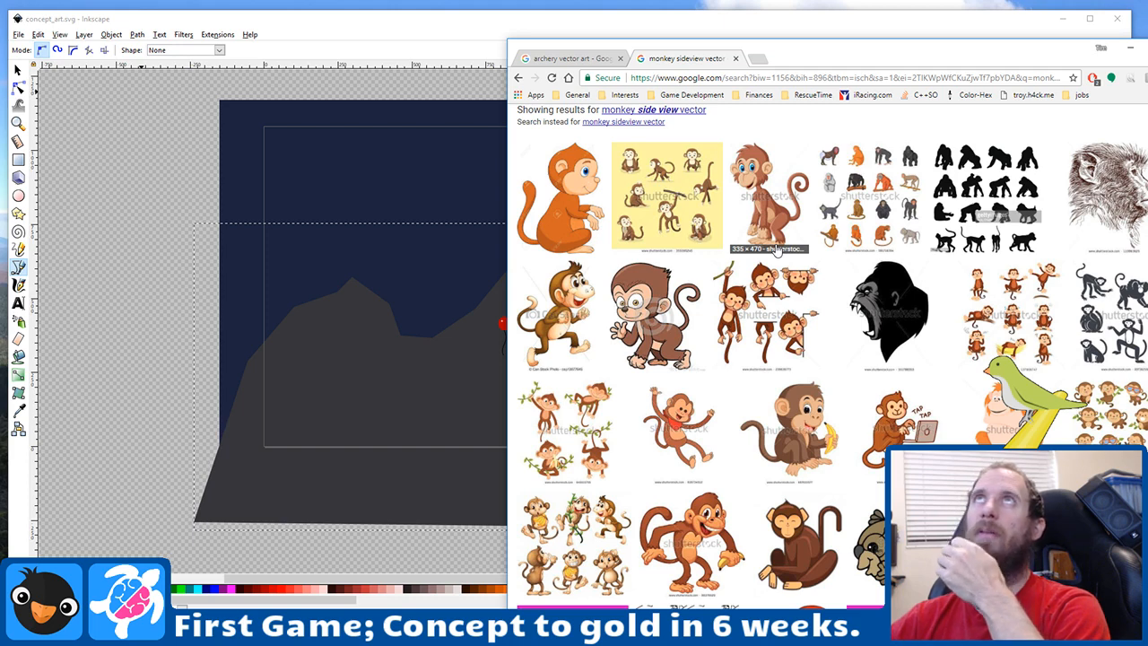
pyautogui.scroll(-3, 776, 250)
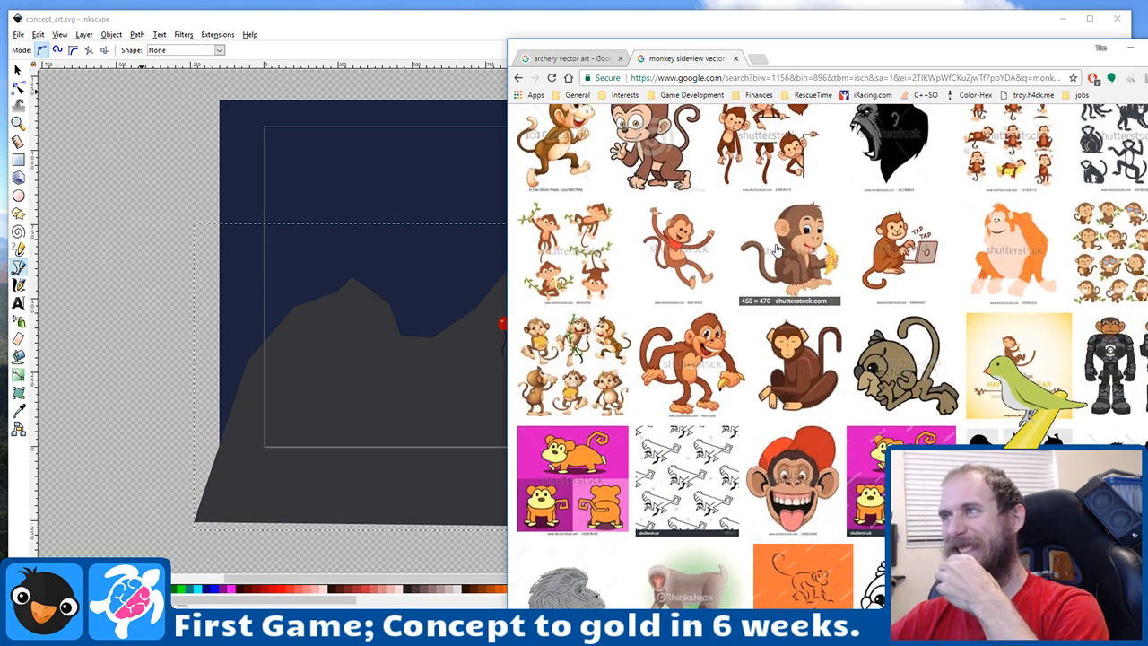
pyautogui.scroll(-3, 970, 271)
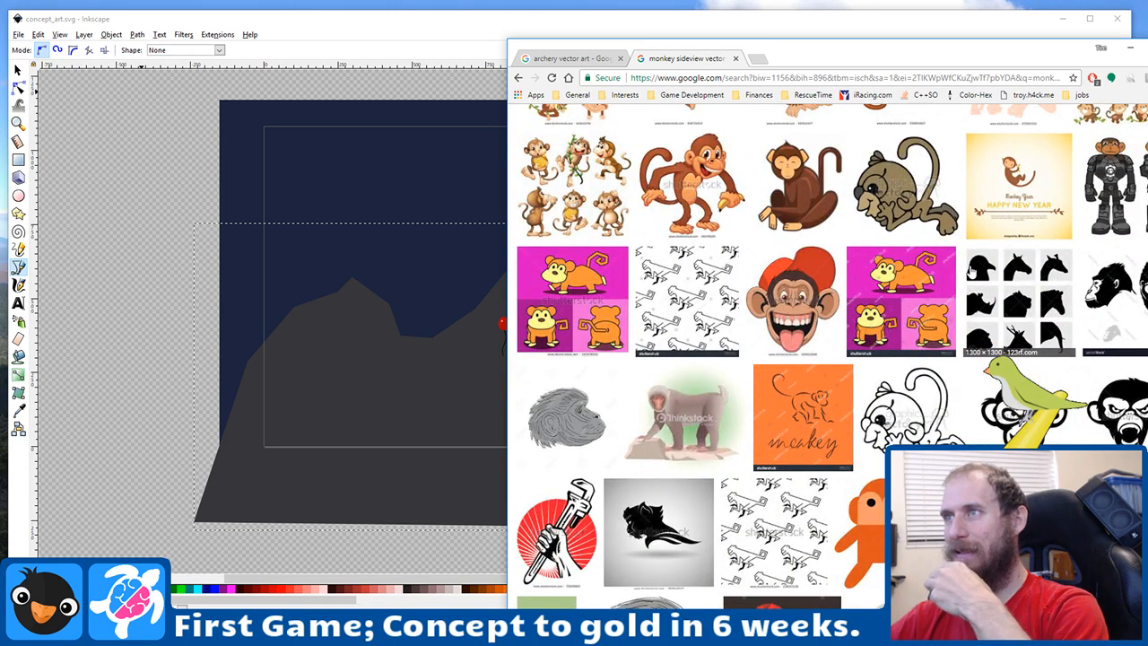
# Step: Look further down the monkey sideview vector image results for side-view poses
pyautogui.scroll(-3, 970, 272)
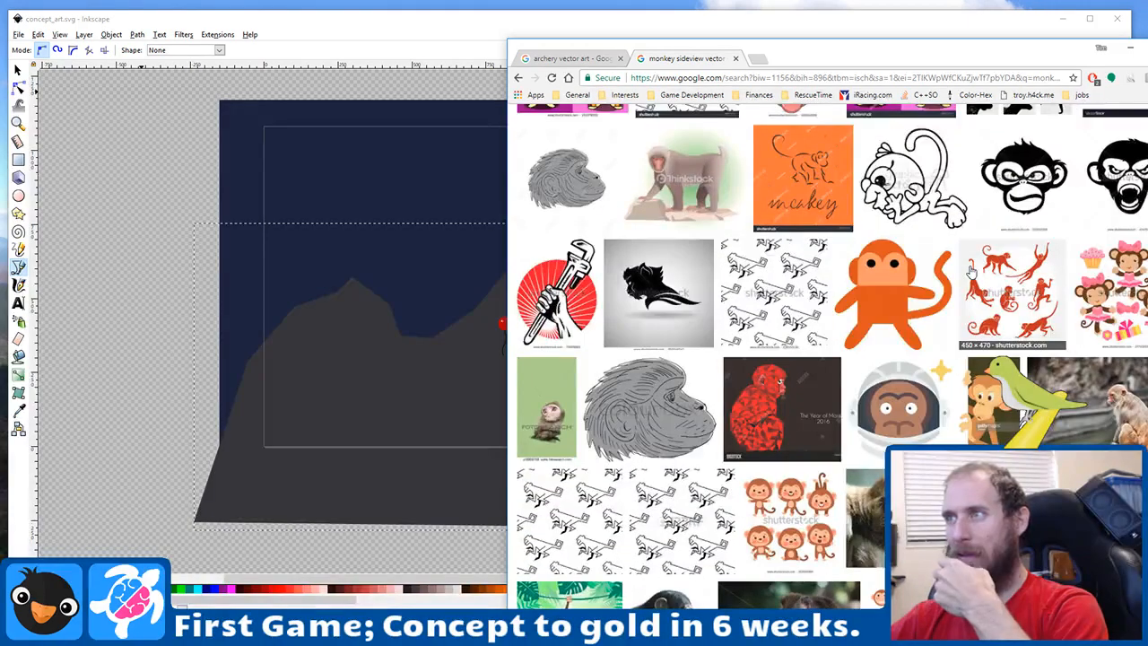
pyautogui.scroll(-2, 971, 272)
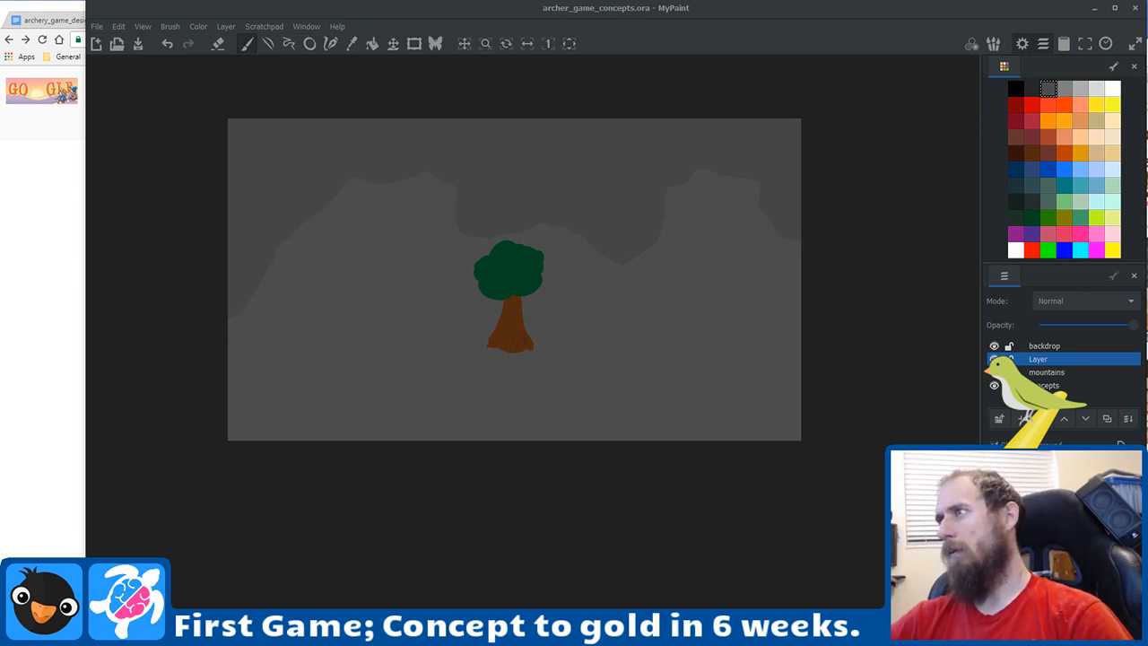
# Step: Switch to archer_game_concepts.ora in MyPaint, select the backdrop layer and look for the earlier game sketches outside the framed tree scene
pyautogui.click(1045, 347)
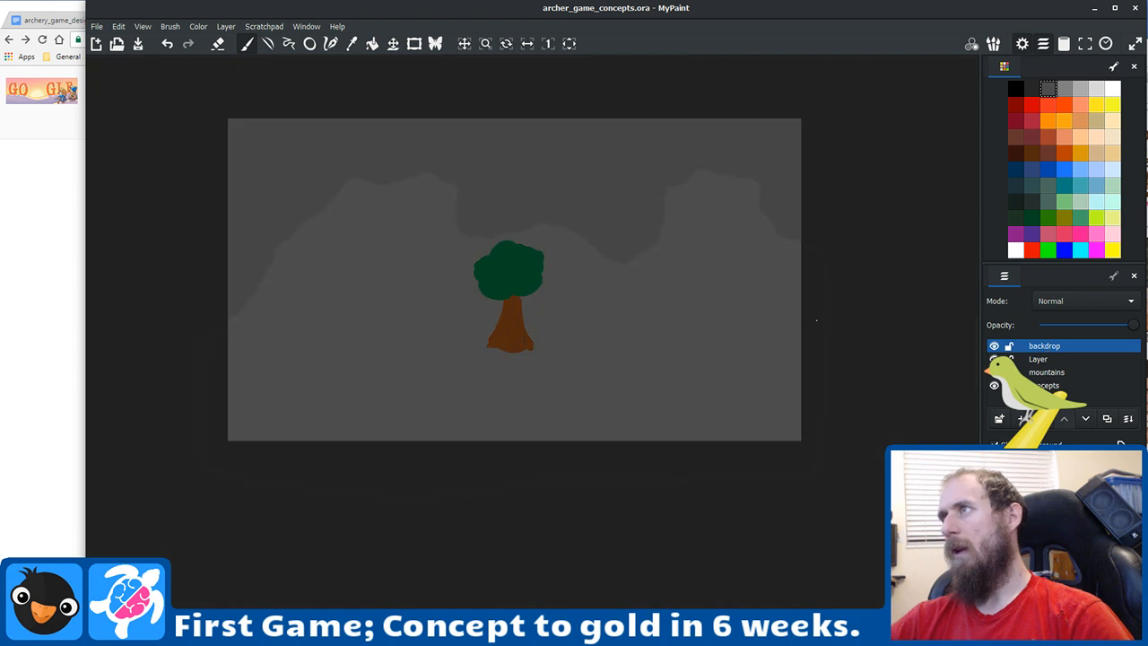
pyautogui.scroll(-2, 816, 319)
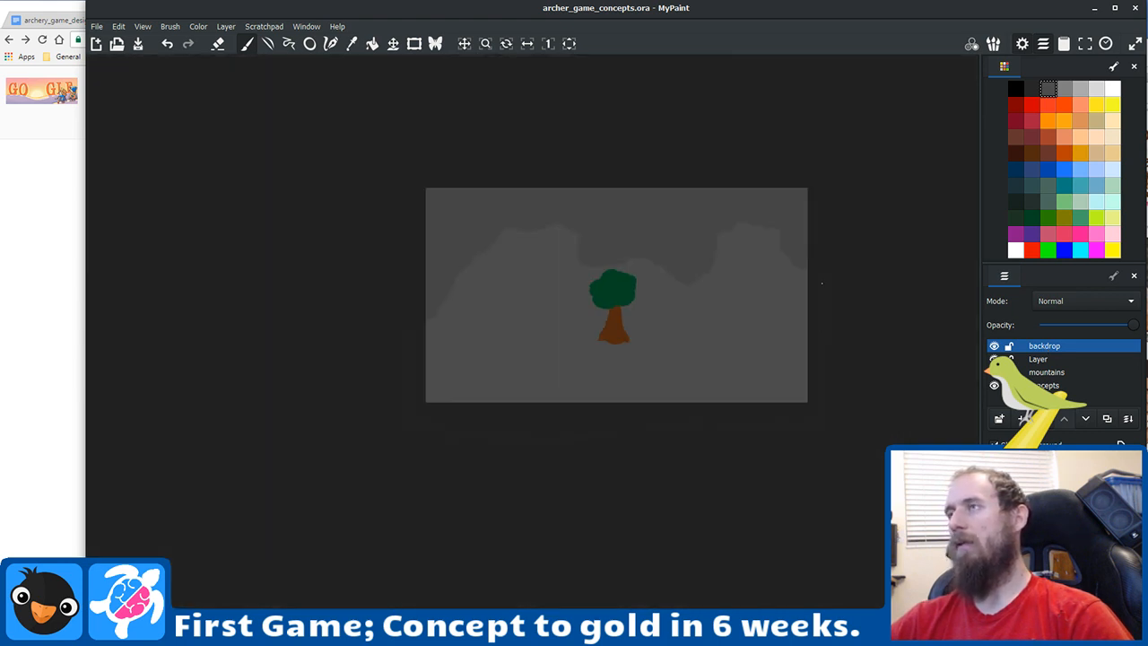
pyautogui.scroll(3, 821, 284)
pyautogui.scroll(-2, 821, 284)
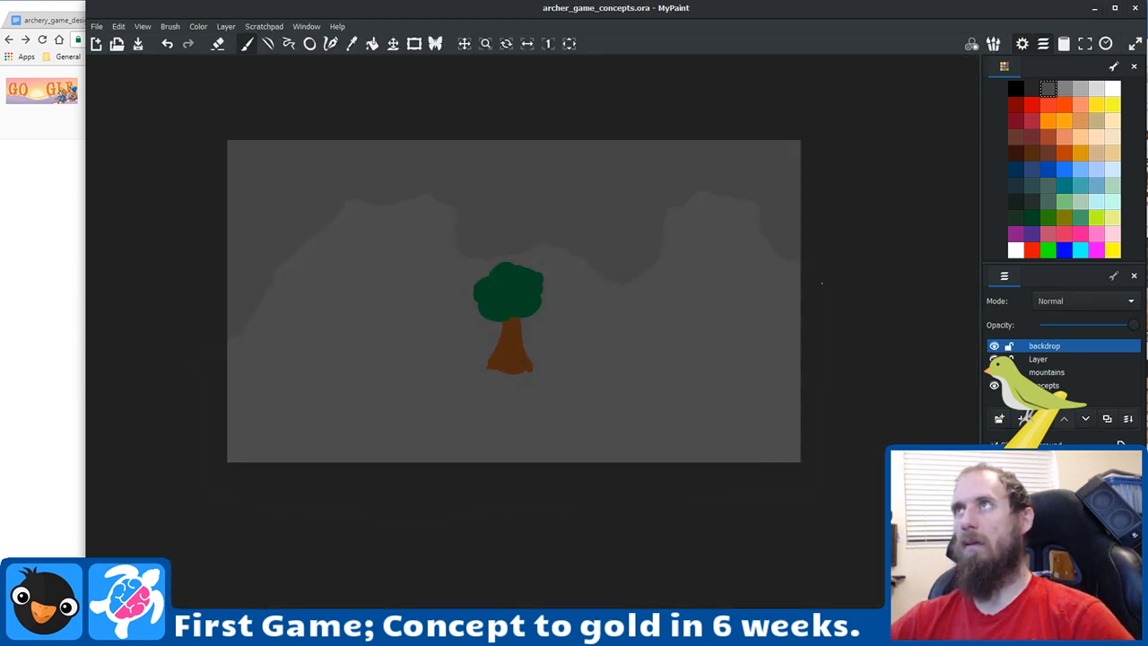
pyautogui.press('Down')
pyautogui.press('Down')
pyautogui.press('Down')
pyautogui.press('Up')
pyautogui.press('Up')
pyautogui.press('Up')
pyautogui.press('Up')
pyautogui.press('Up')
pyautogui.press('Up')
pyautogui.press('Up')
pyautogui.press('Up')
pyautogui.press('Up')
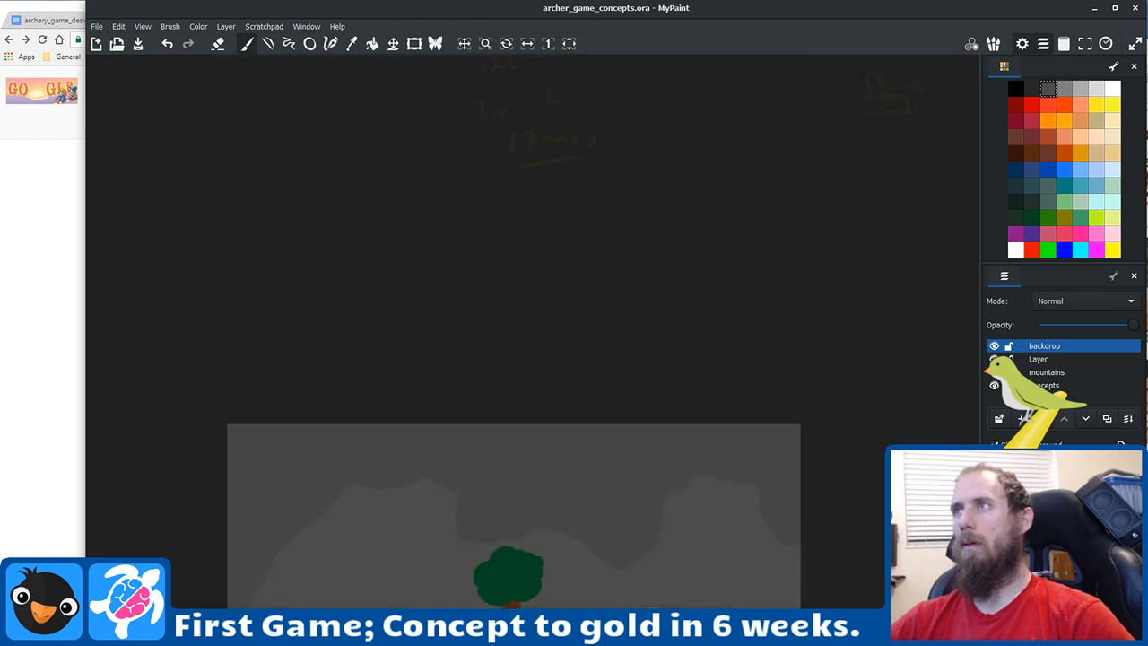
pyautogui.scroll(-3, 821, 283)
pyautogui.press('Down')
pyautogui.press('Down')
pyautogui.press('Up')
pyautogui.press('Up')
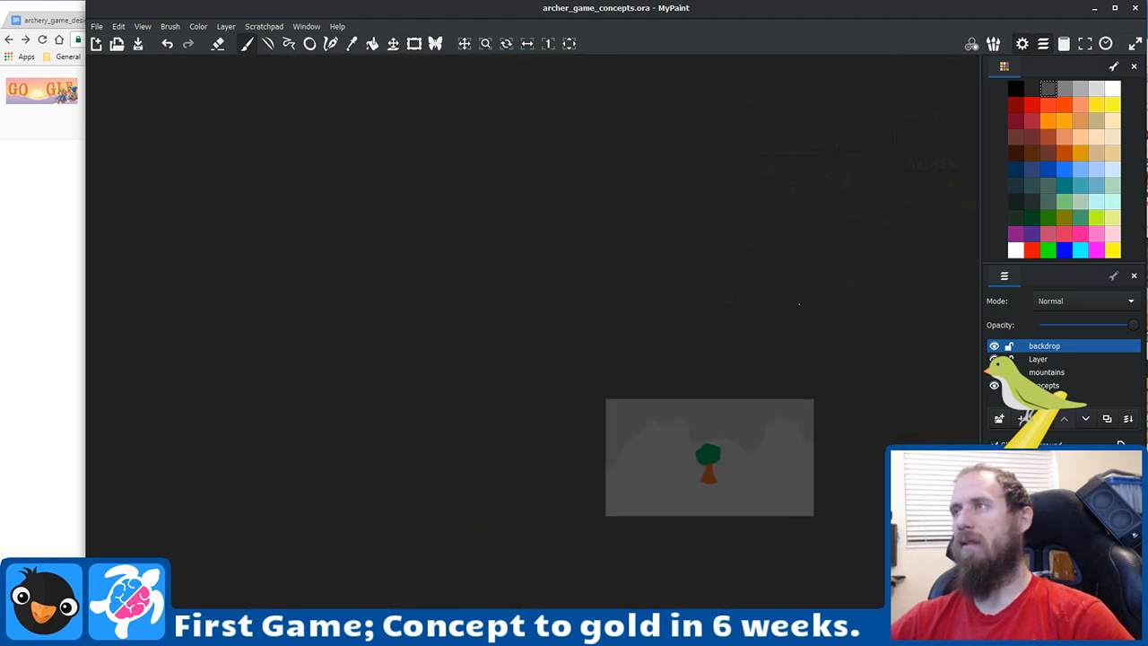
pyautogui.scroll(1, 740, 366)
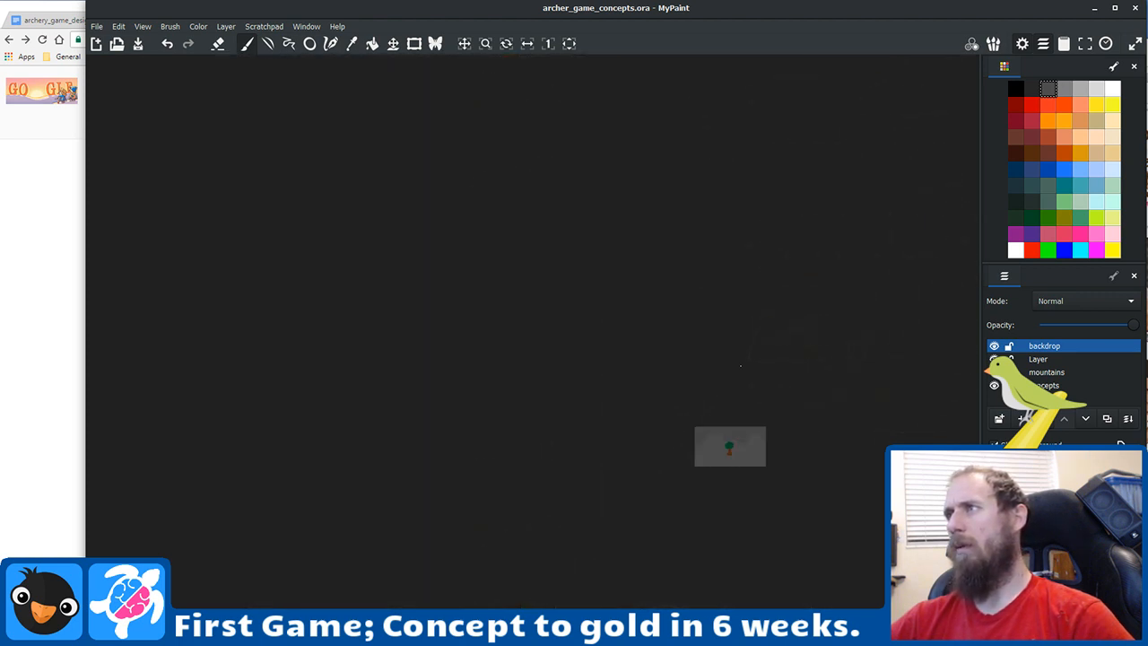
# Step: Bring the dimmed concept sketches into view and remove the document frame around the tree scene
pyautogui.moveTo(768, 412)
pyautogui.mouseDown()
pyautogui.moveTo(228, 385)
pyautogui.moveTo(206, 295)
pyautogui.mouseUp()
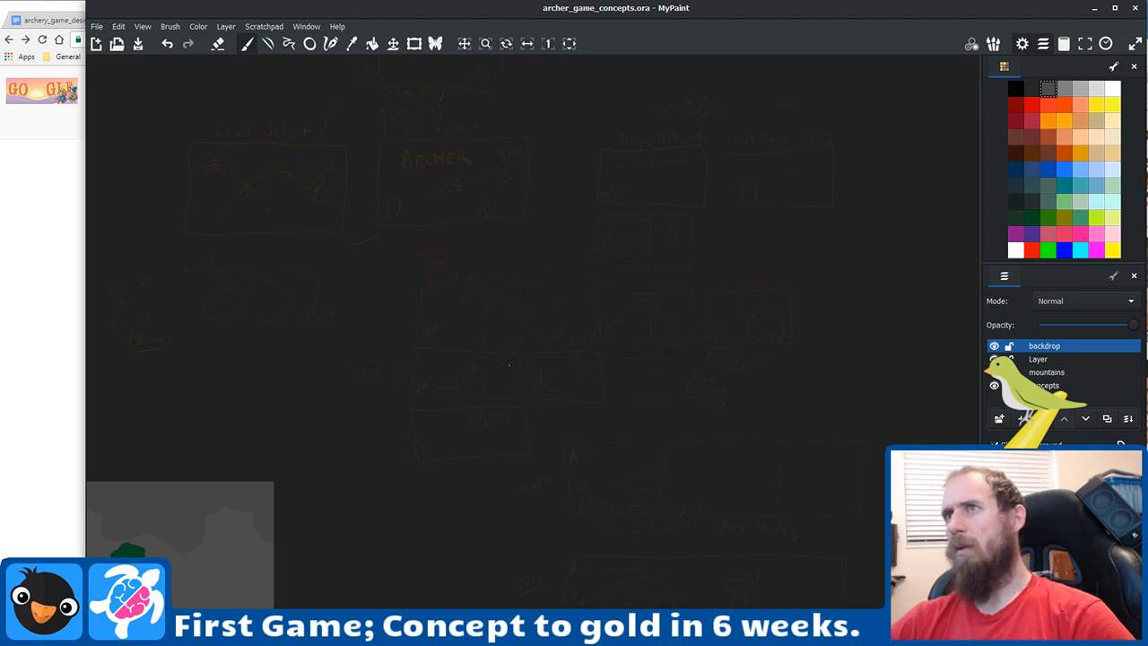
pyautogui.moveTo(260, 445)
pyautogui.mouseDown()
pyautogui.moveTo(622, 274)
pyautogui.moveTo(592, 347)
pyautogui.moveTo(330, 496)
pyautogui.mouseUp()
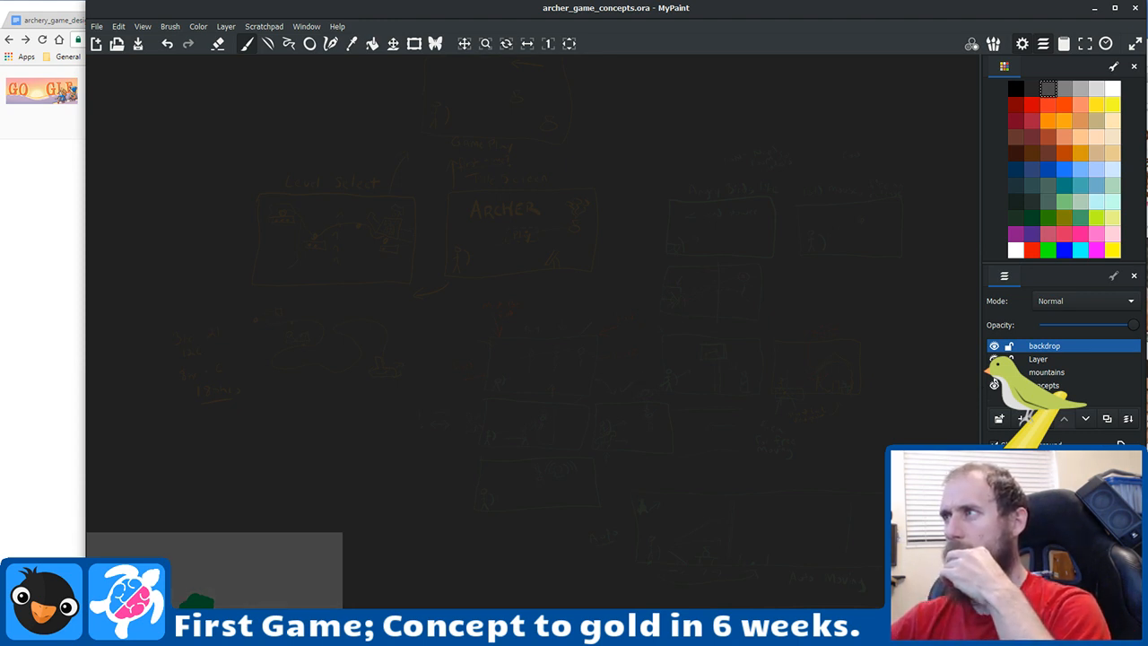
pyautogui.scroll(2, 637, 354)
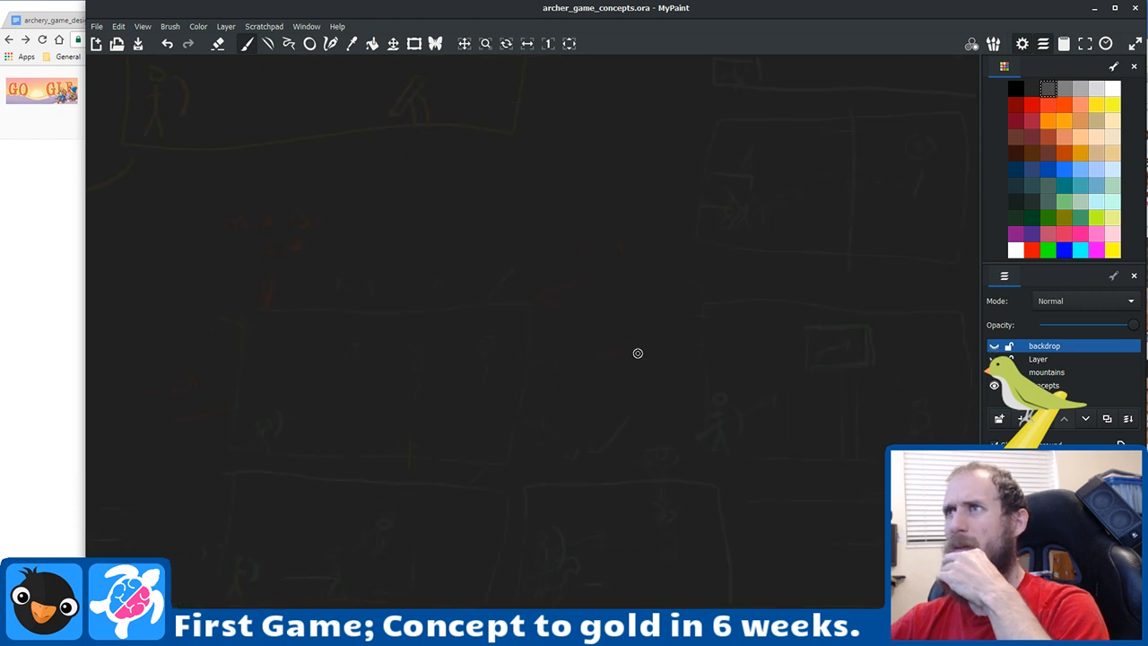
pyautogui.scroll(4, 637, 353)
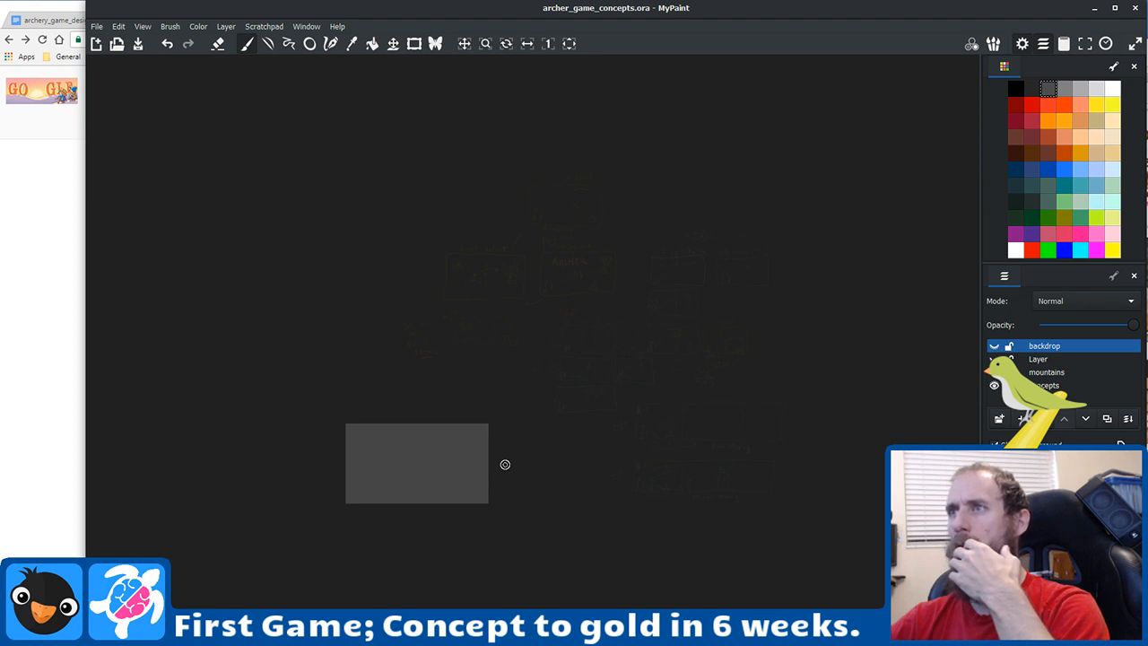
pyautogui.click(415, 44)
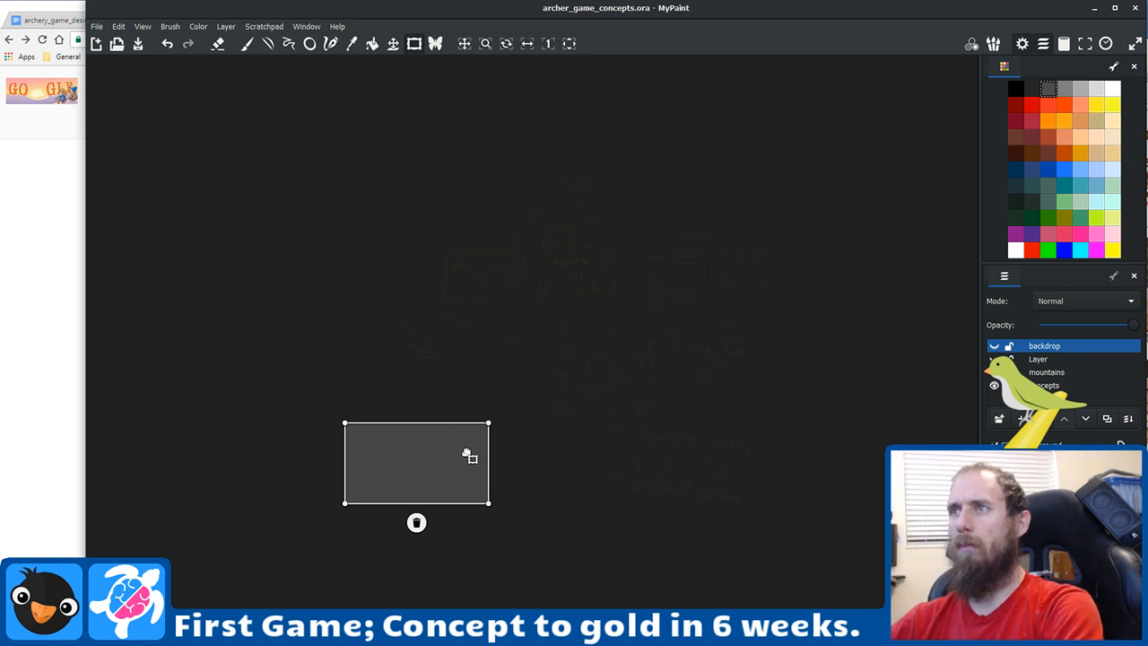
pyautogui.click(418, 524)
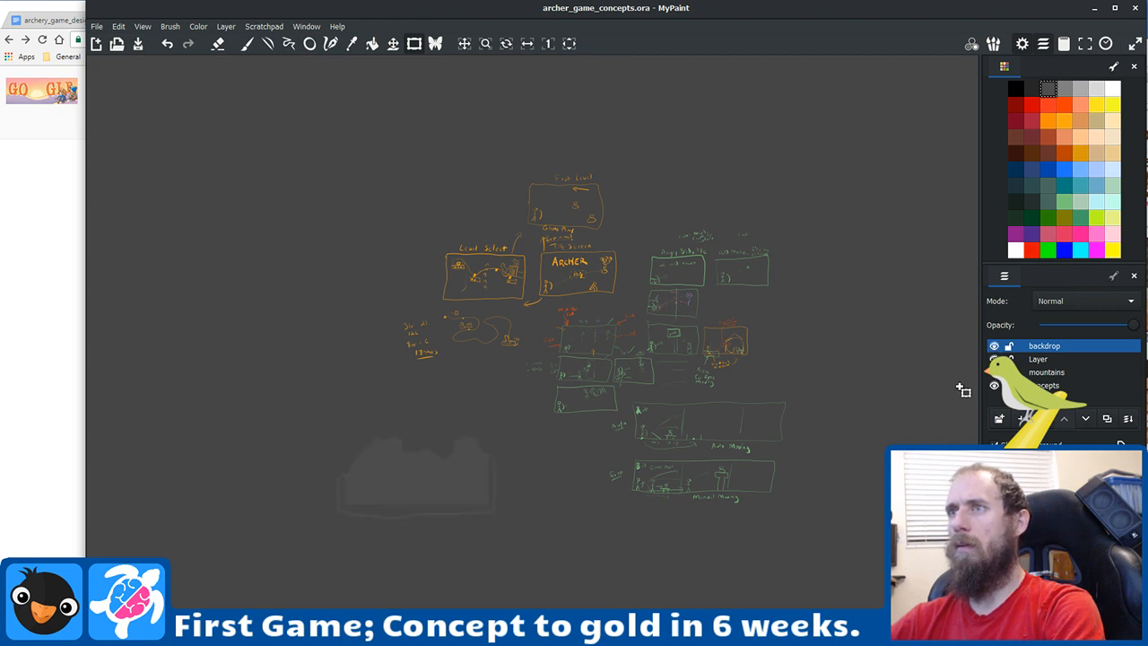
# Step: Examine the level select and winding path sketches up close, and switch back to the monkey image results in Chrome
pyautogui.scroll(2, 655, 391)
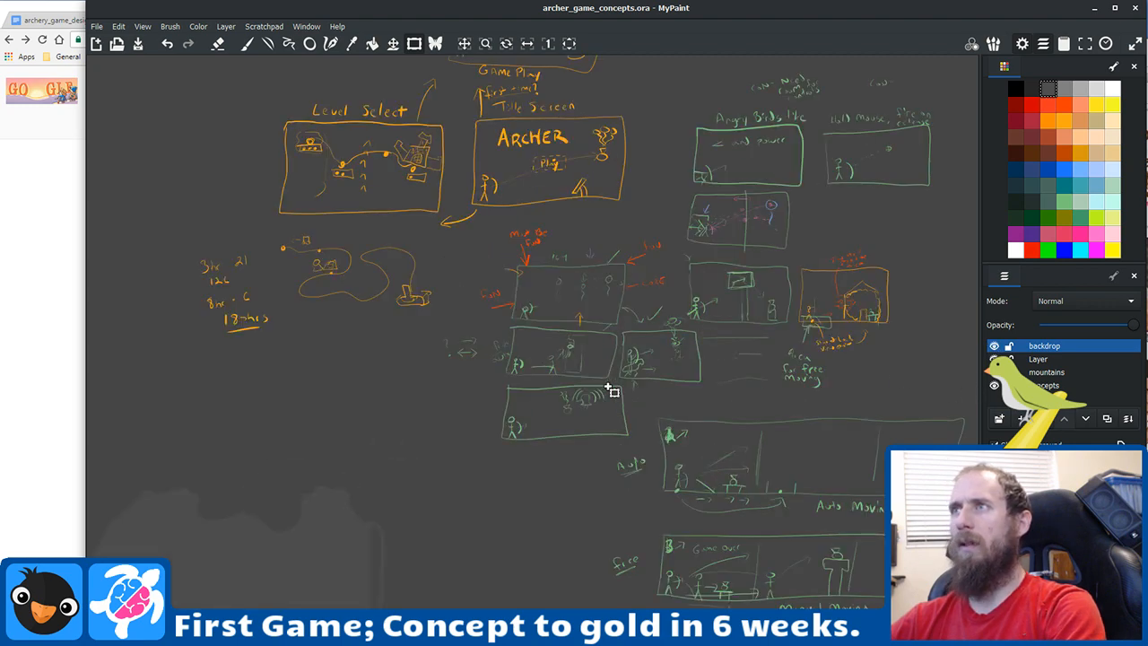
pyautogui.scroll(3, 484, 395)
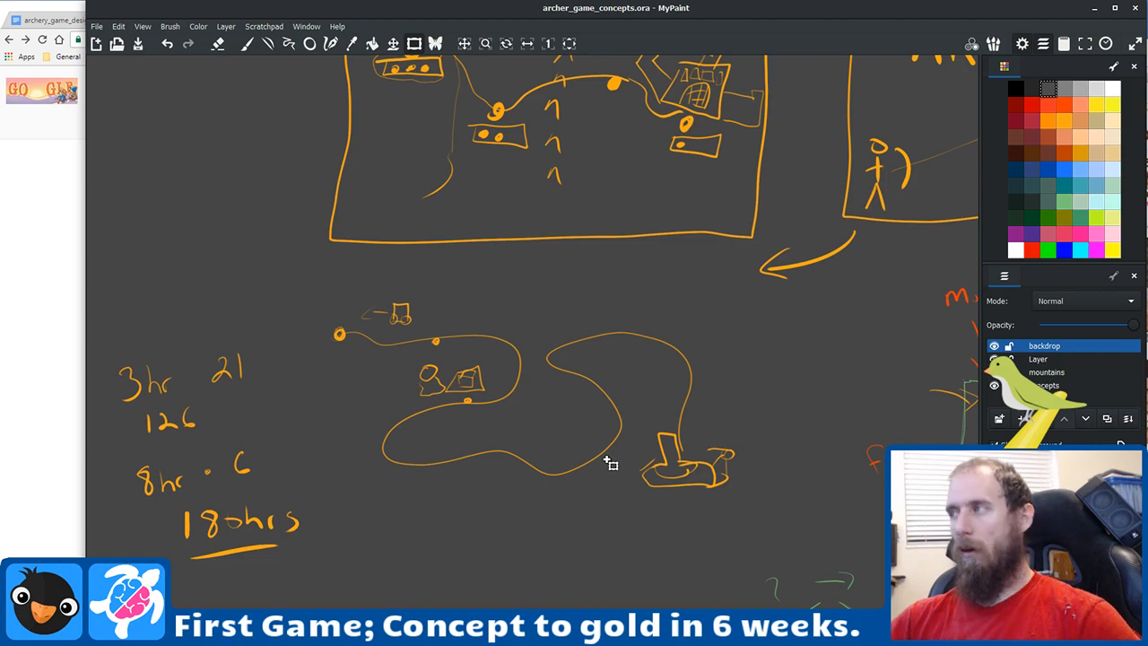
pyautogui.hotkey('alt', 'Tab')
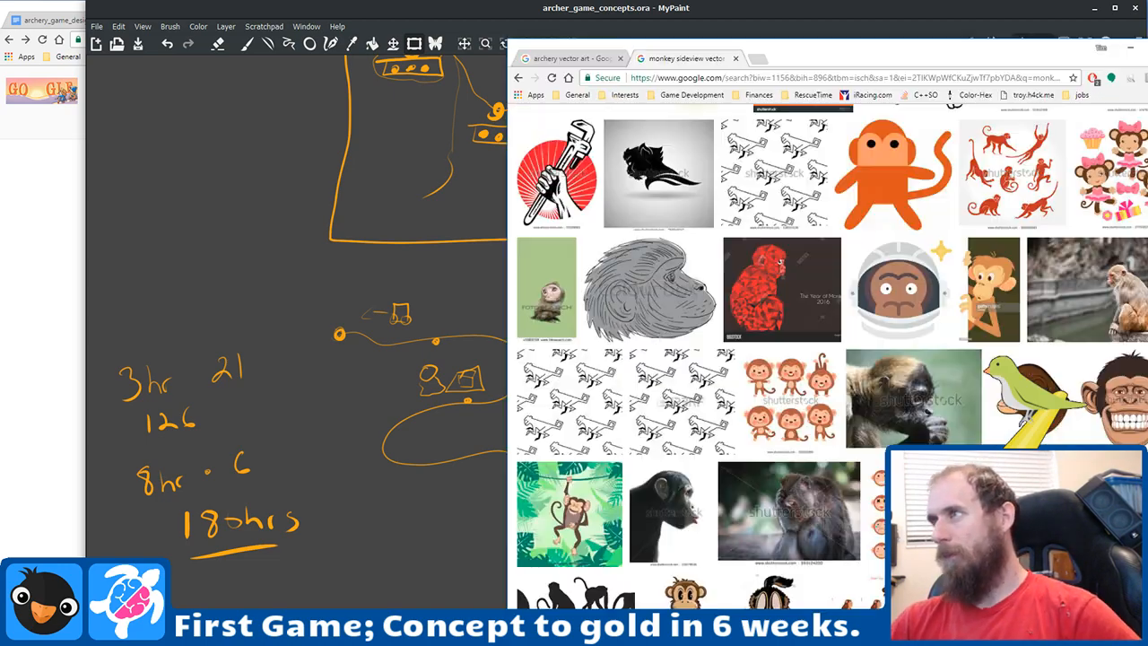
# Step: Look through the monkey side-view image results and open the cartoon boy archer from the archery vector art results
pyautogui.scroll(-2, 778, 417)
pyautogui.scroll(2, 778, 417)
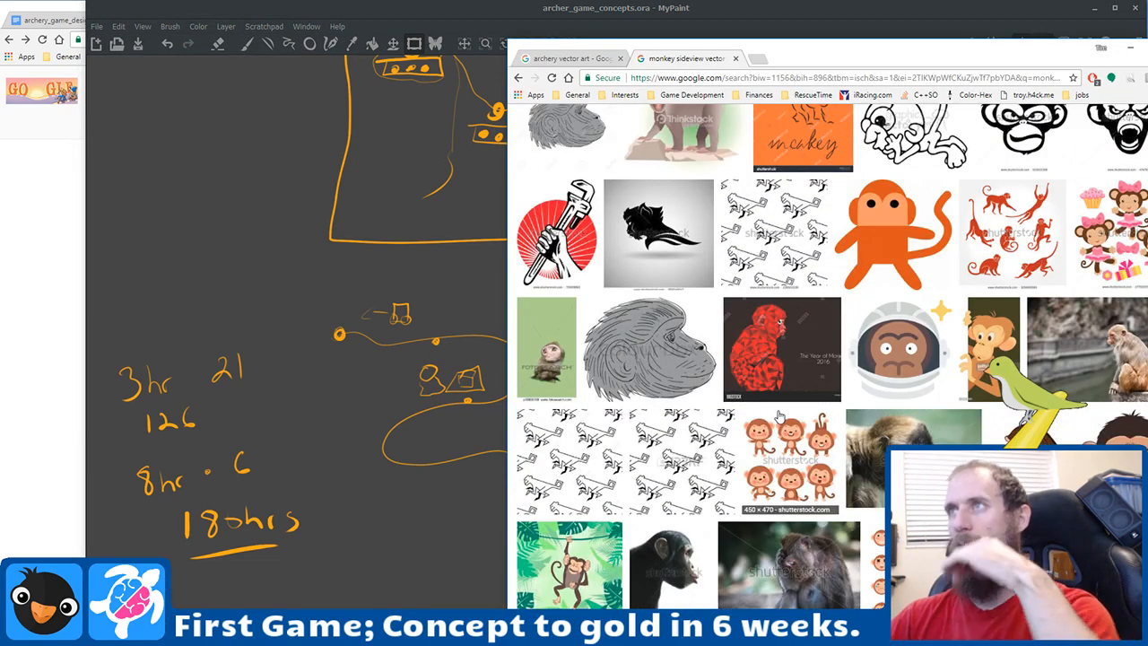
pyautogui.scroll(5, 782, 404)
pyautogui.scroll(3, 788, 383)
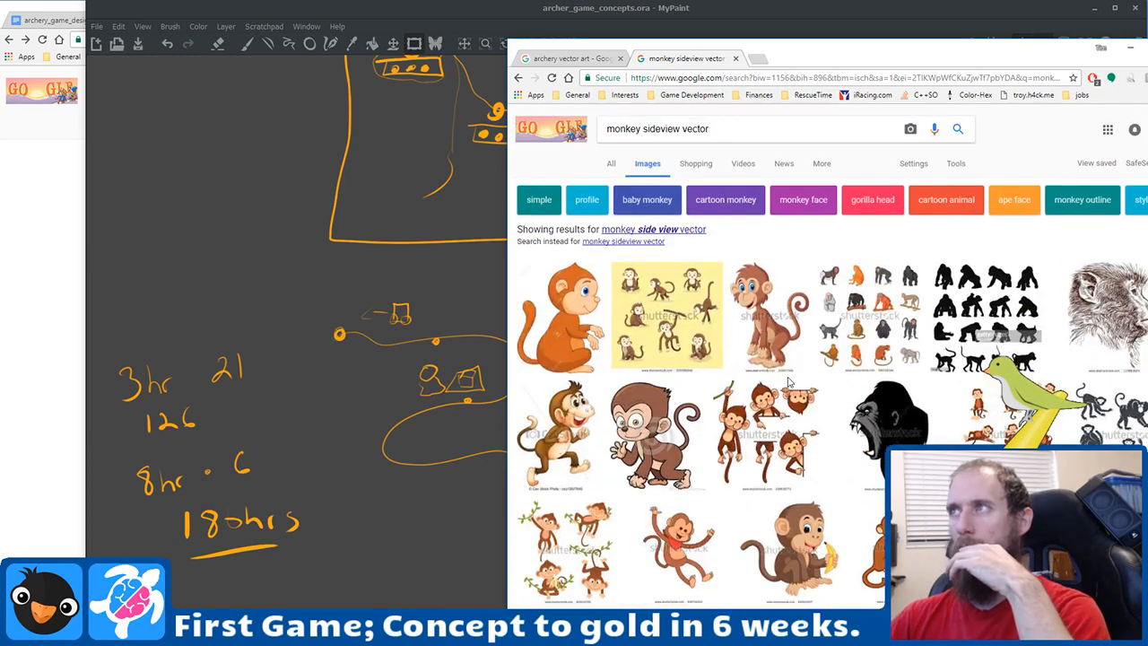
pyautogui.click(574, 58)
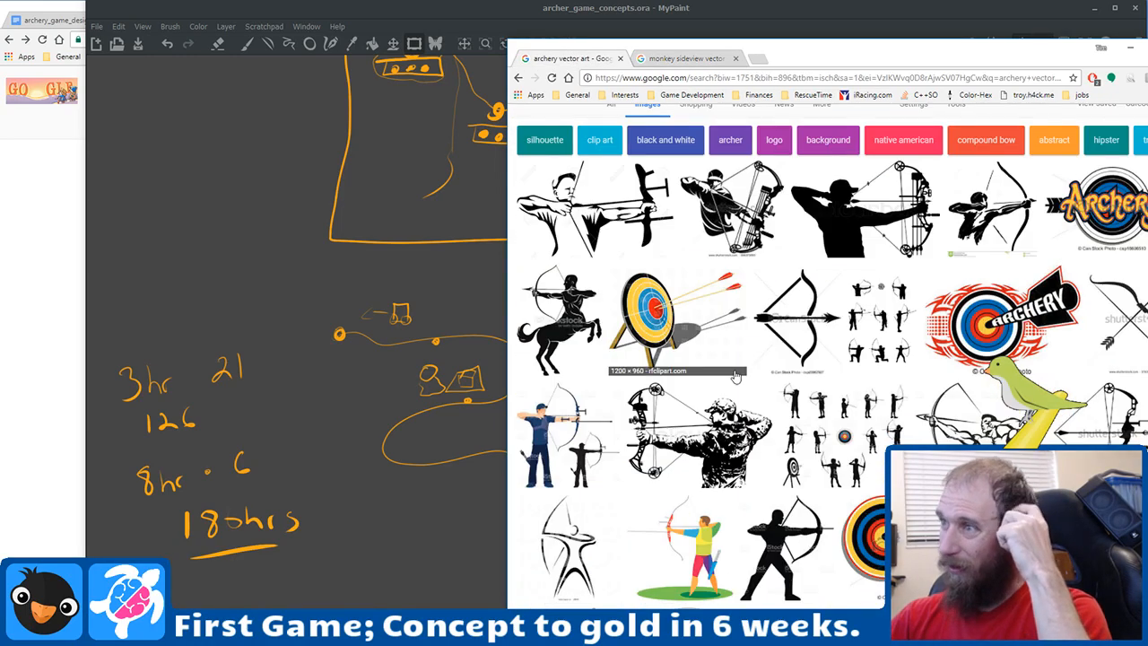
pyautogui.scroll(-5, 728, 350)
pyautogui.click(733, 369)
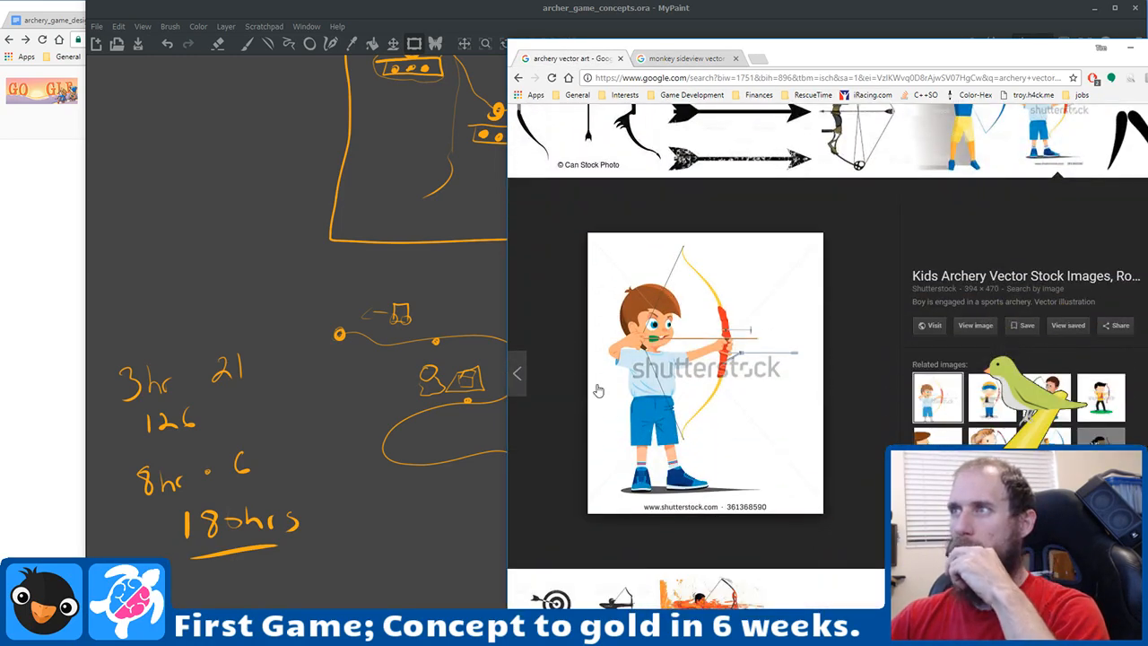
# Step: Compare the related cartoon archer images and bring up the clipart of a boy aiming at a target
pyautogui.press('Right')
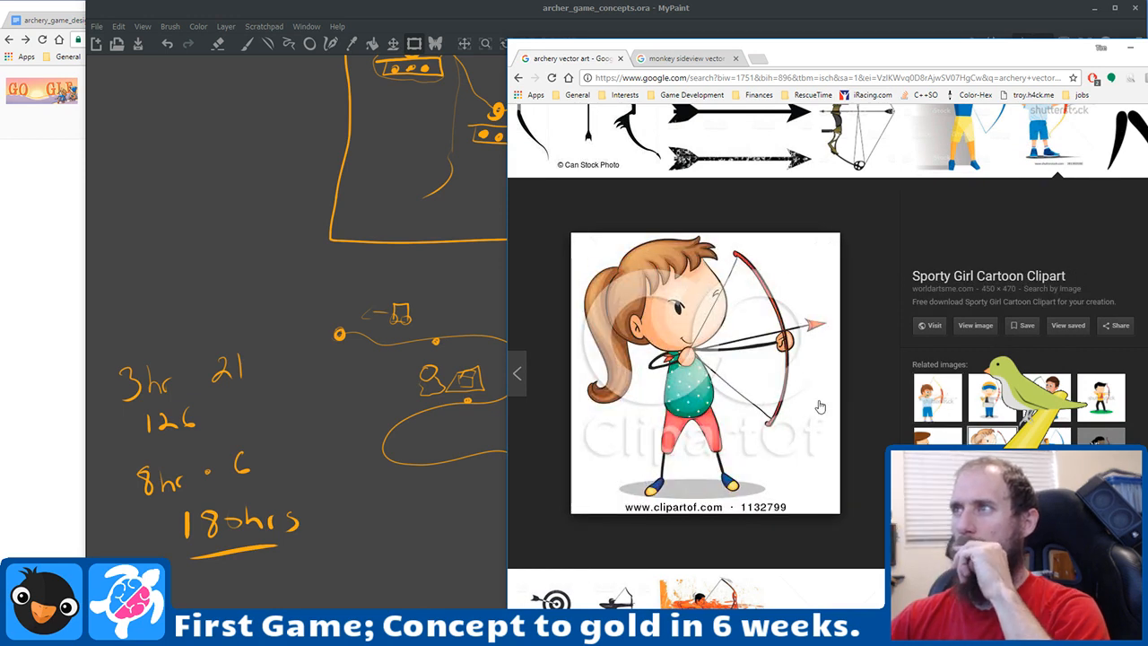
pyautogui.click(1031, 380)
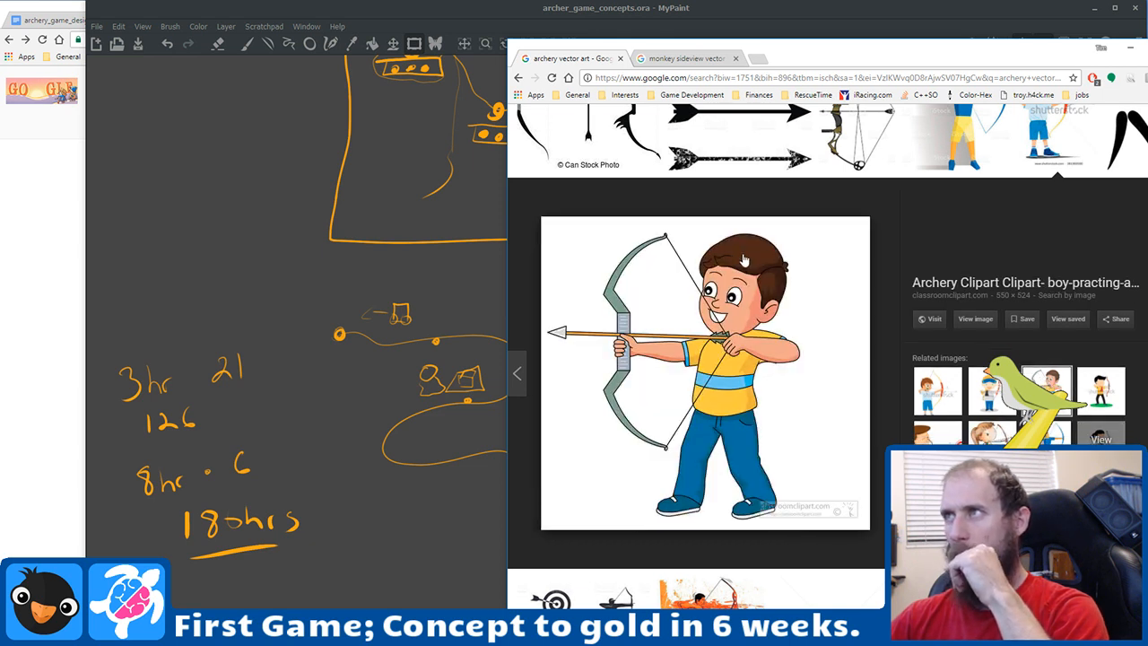
pyautogui.click(993, 397)
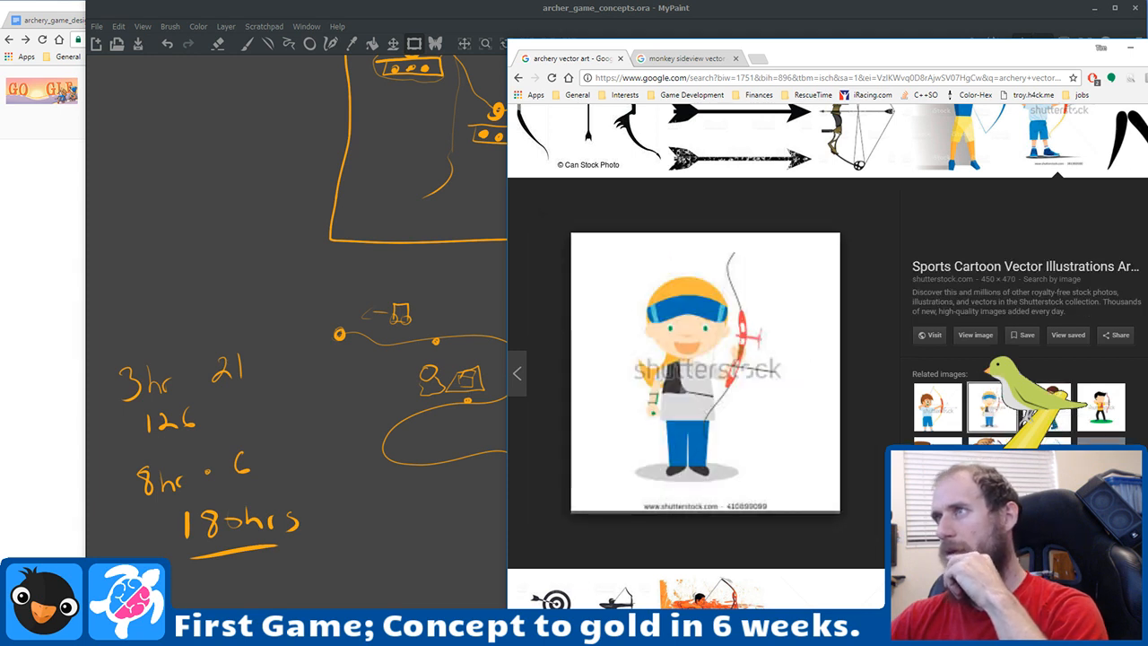
pyautogui.click(1046, 408)
pyautogui.click(1067, 433)
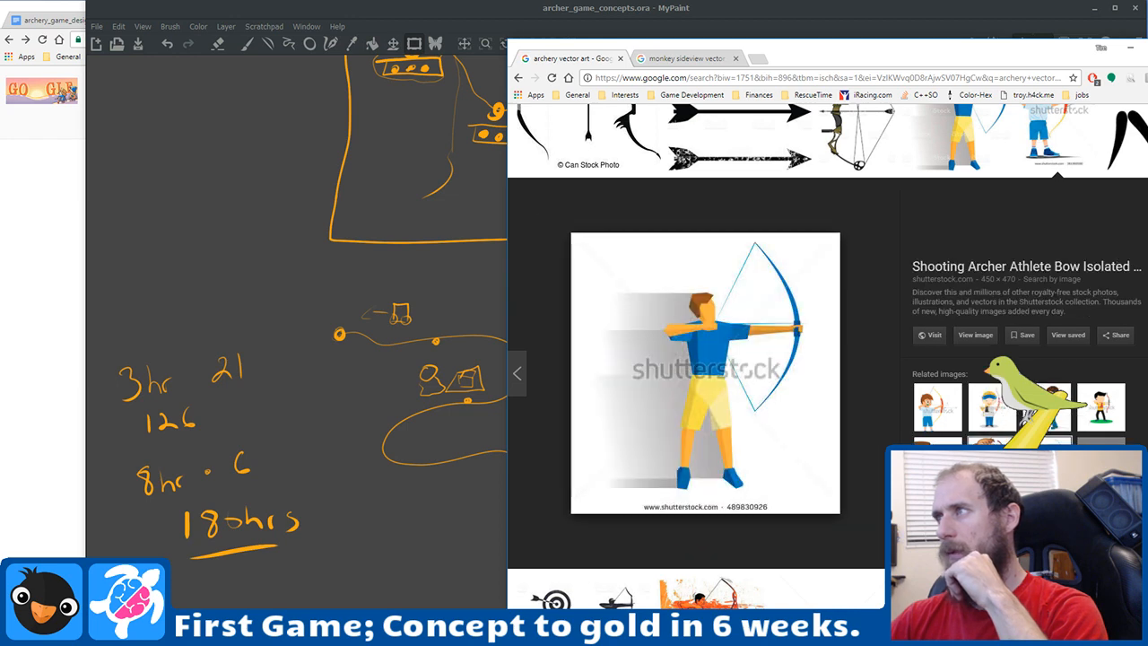
pyautogui.click(1067, 428)
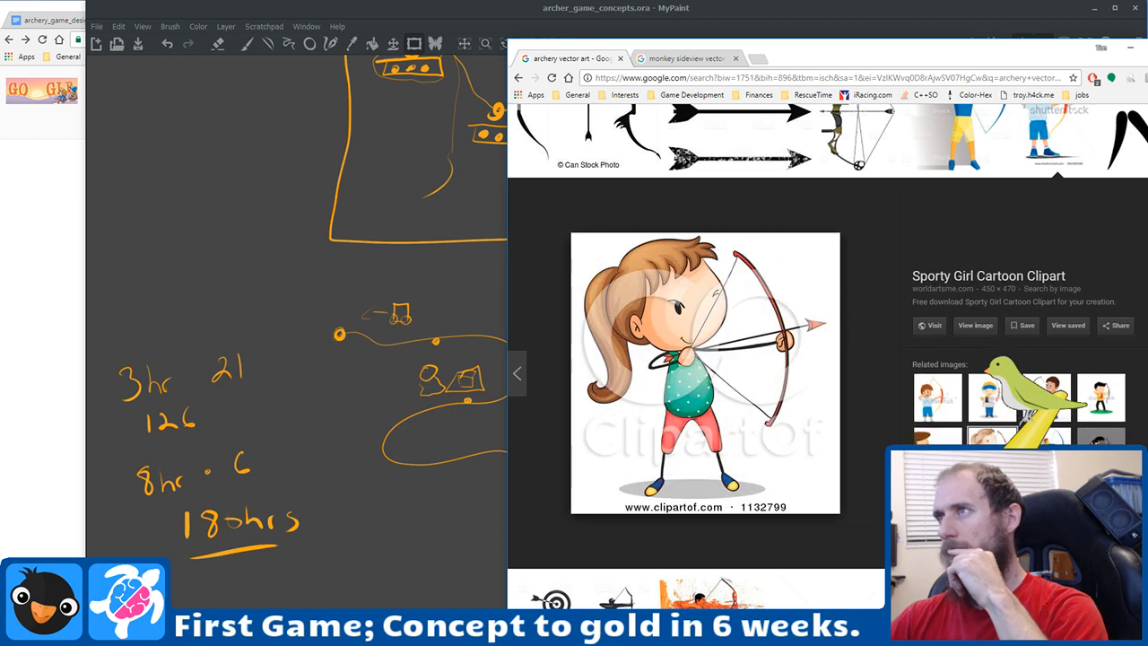
pyautogui.click(1047, 394)
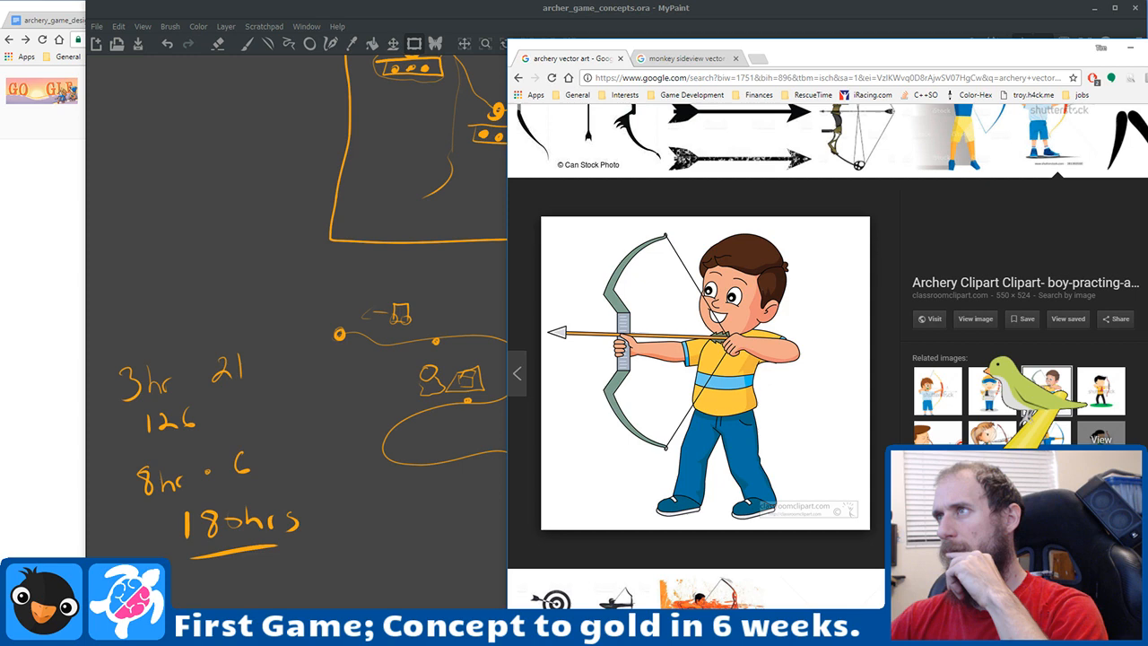
pyautogui.click(992, 433)
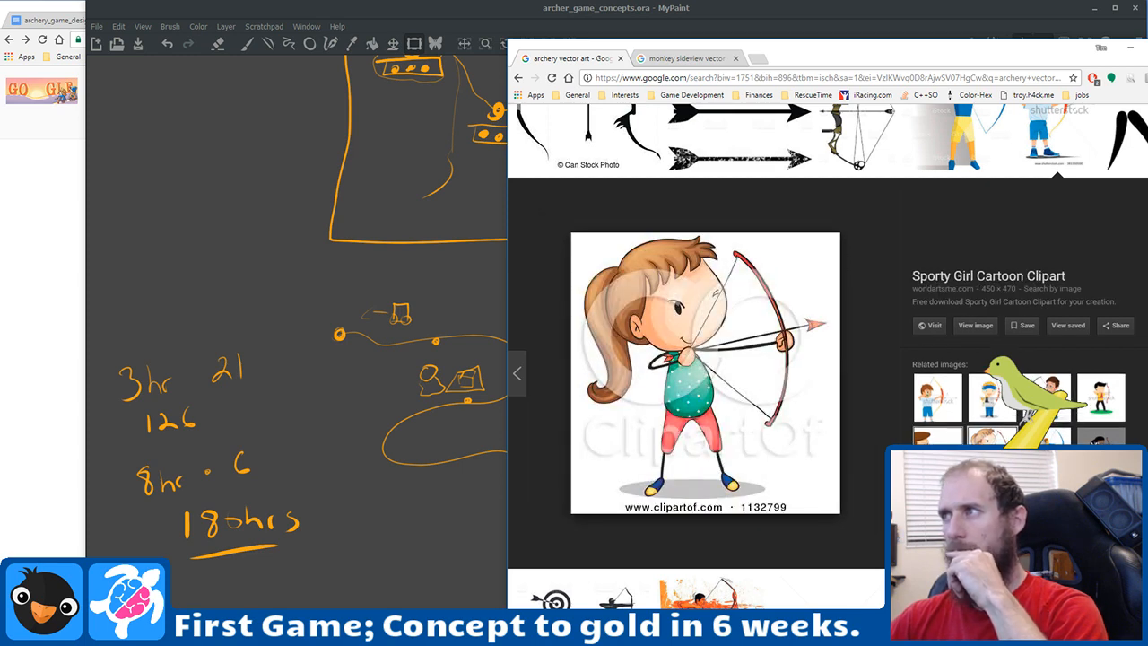
pyautogui.click(937, 434)
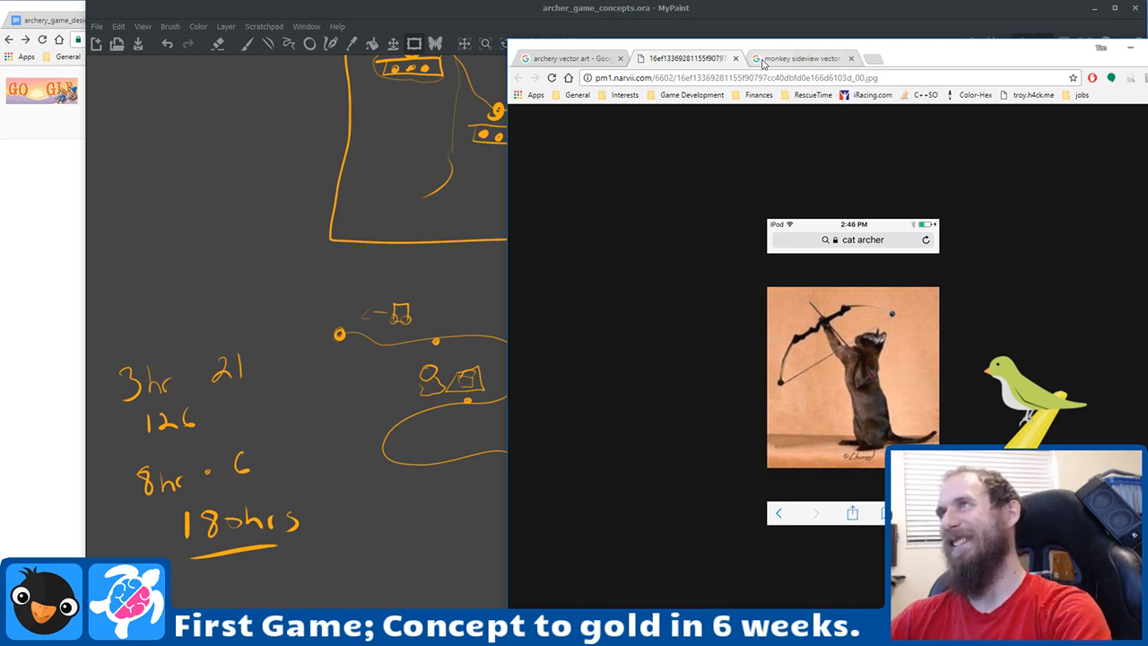
# Step: Close the cat archer picture and move the reference image window aside to uncover the concept sketch
pyautogui.click(735, 59)
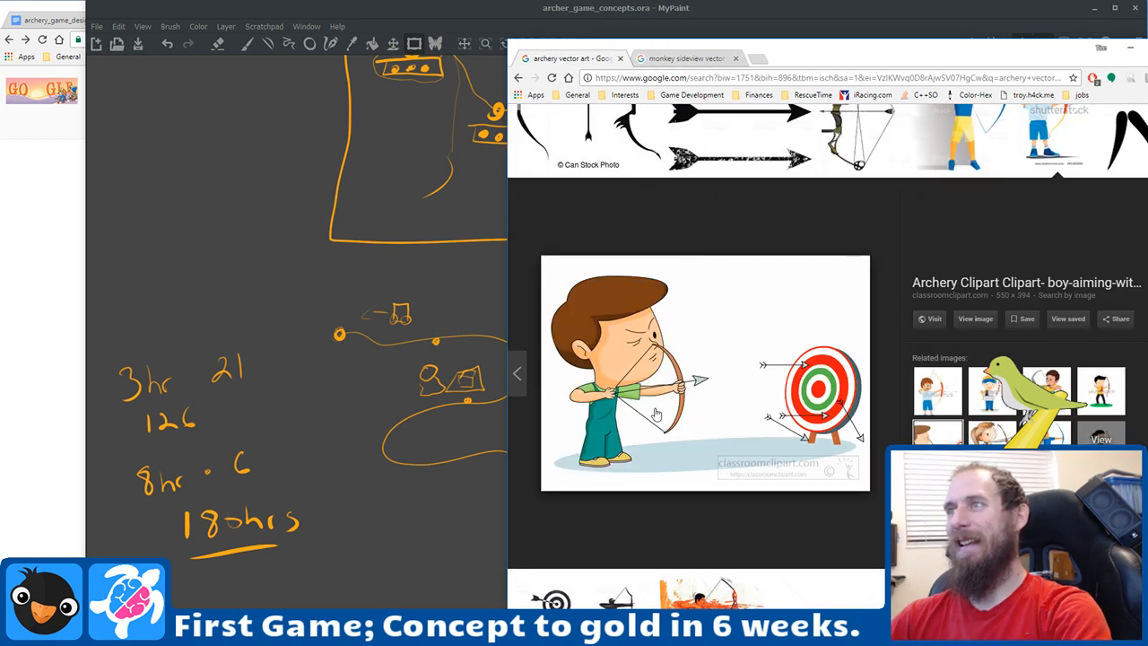
pyautogui.moveTo(846, 50); pyautogui.dragTo(1139, 46)
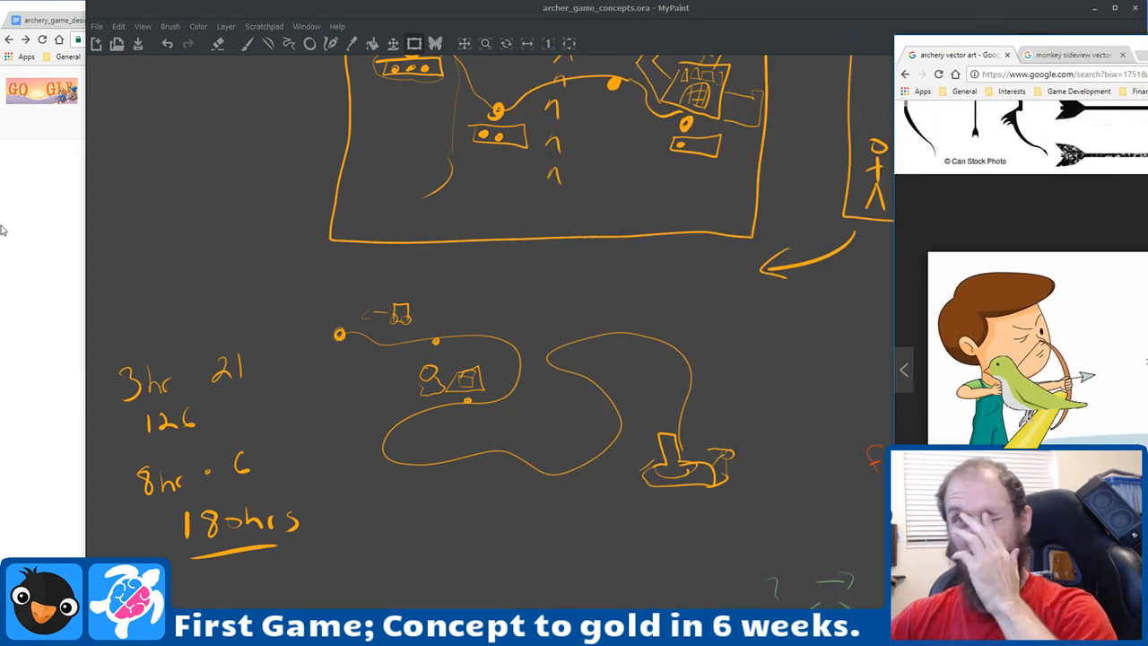
# Step: Bring the archery_game_design document forward, closing the symmetry ruler search page, and look over its feature list
pyautogui.click(40, 289)
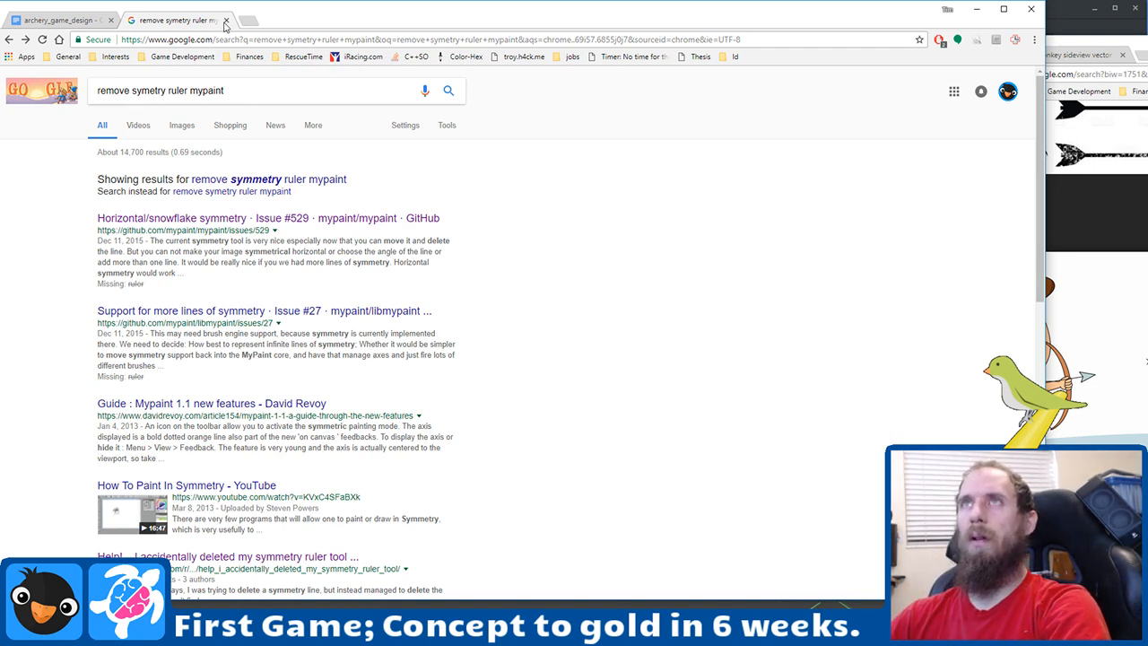
pyautogui.click(226, 20)
pyautogui.scroll(-3, 513, 411)
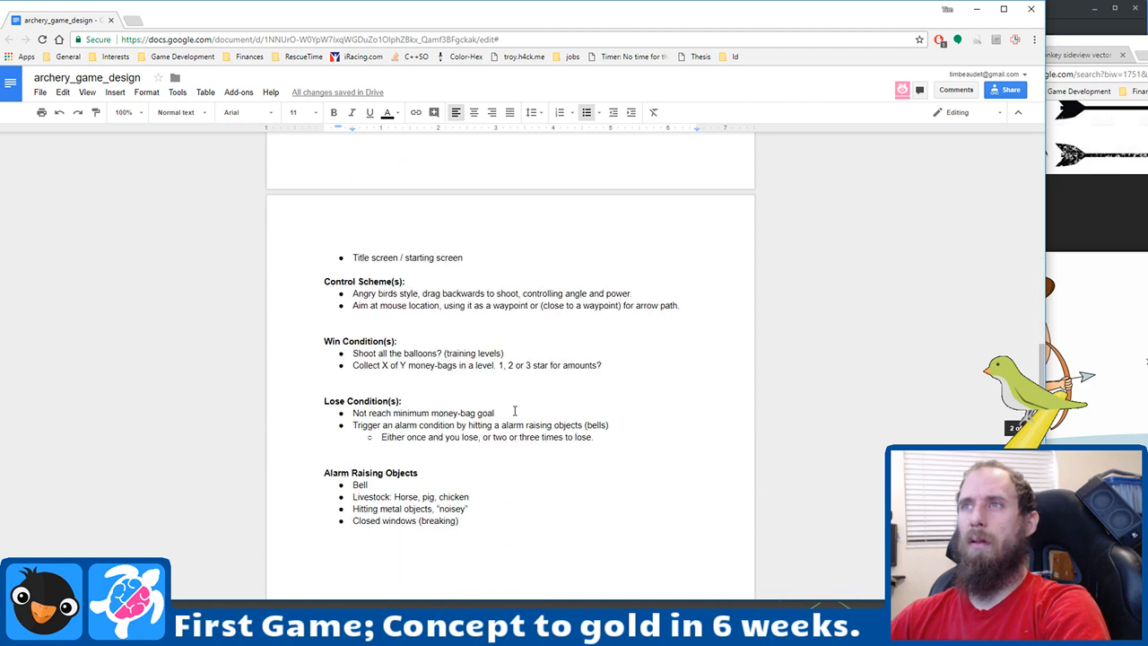
pyautogui.scroll(6, 514, 411)
pyautogui.scroll(-2, 383, 346)
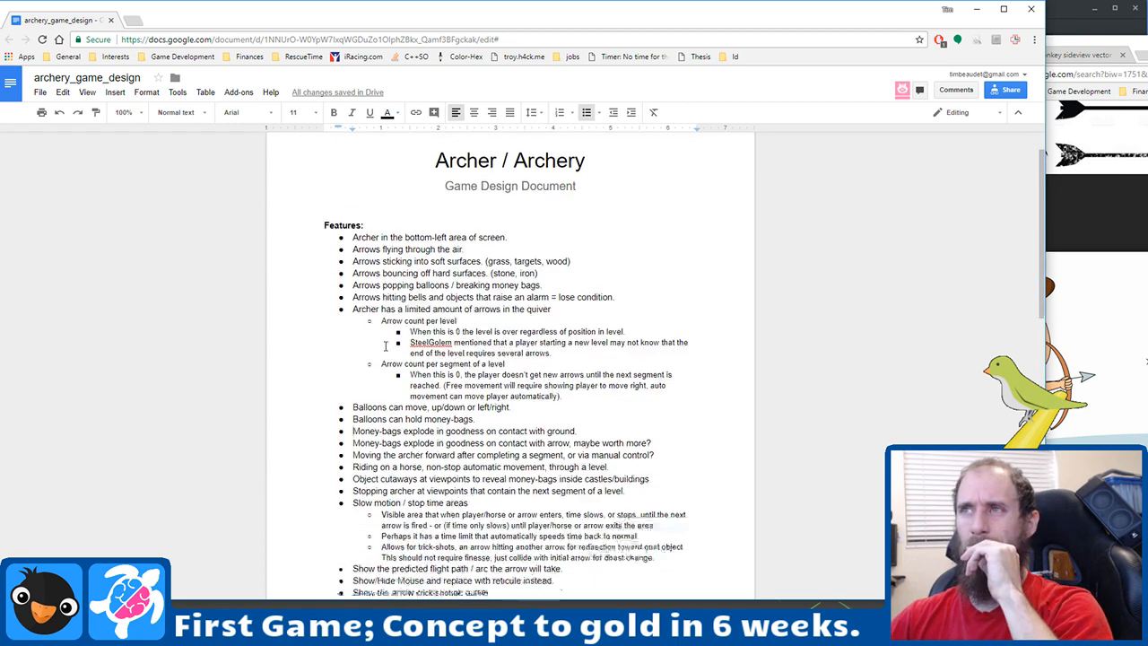
# Step: Copy the design document's shareable link with comment access and close the sharing dialog
pyautogui.click(420, 41)
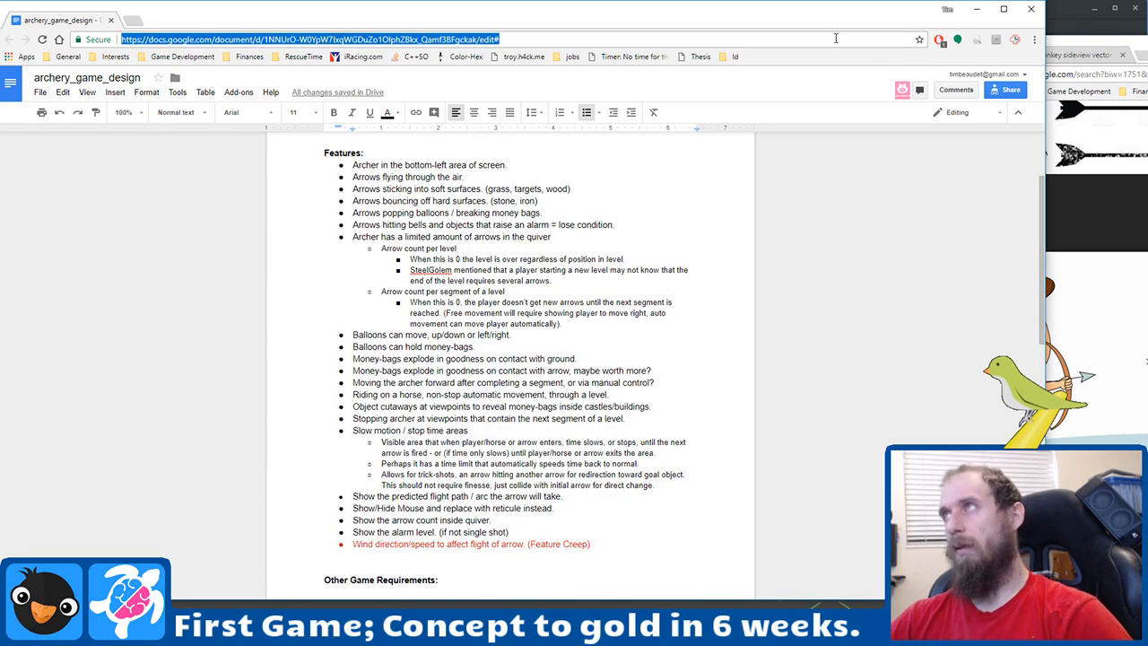
pyautogui.click(1005, 89)
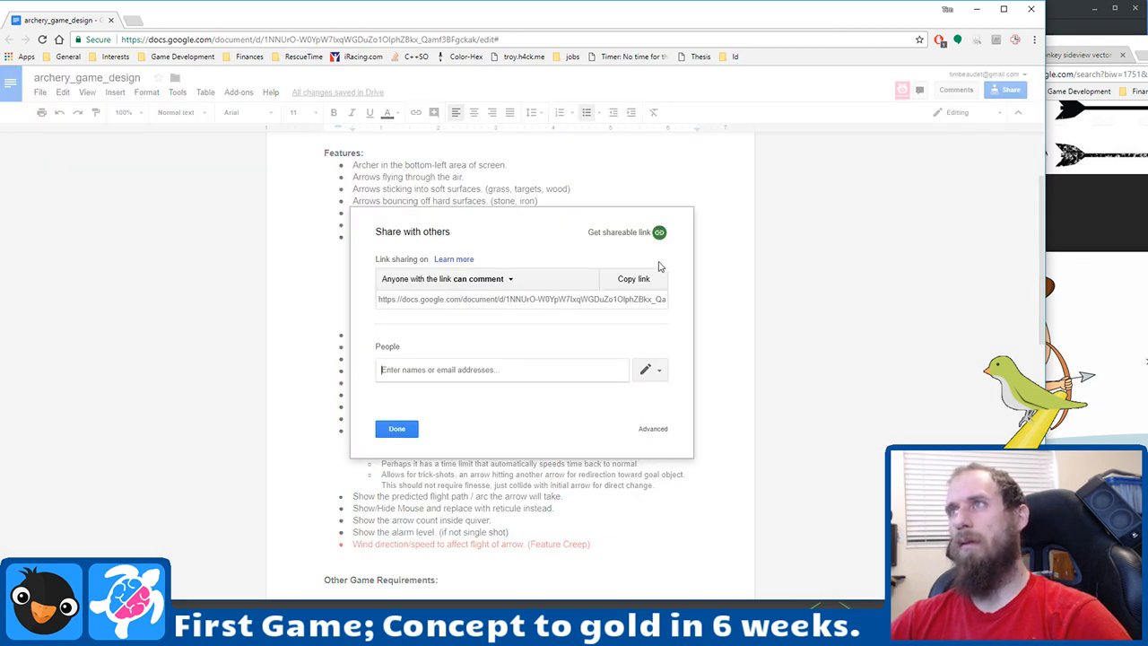
pyautogui.click(627, 278)
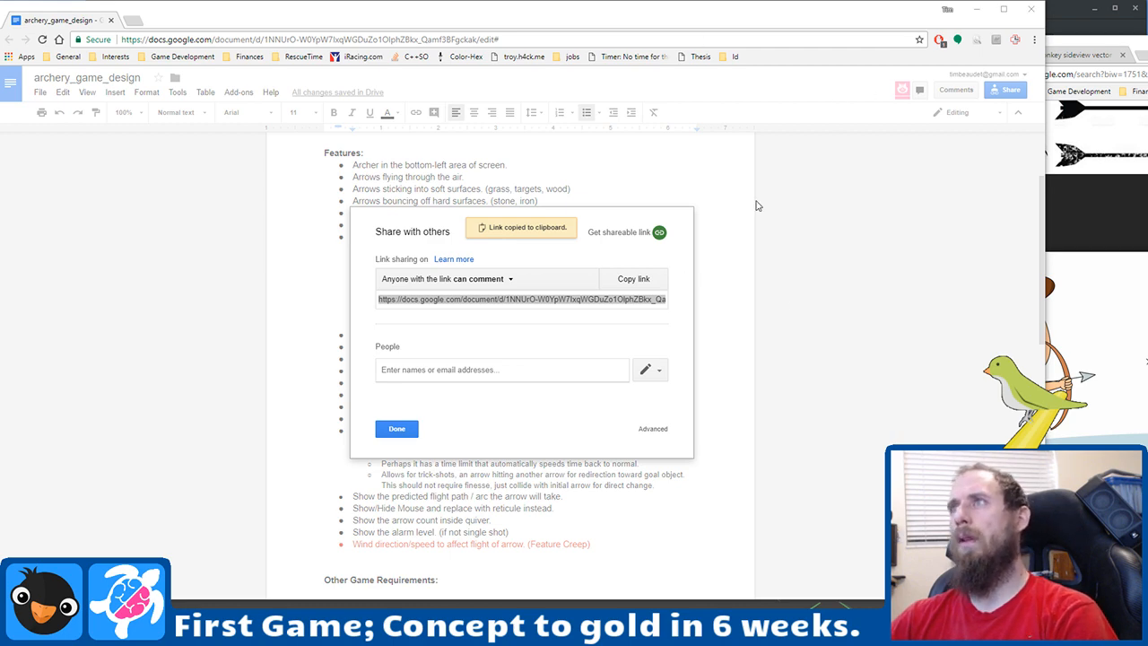
pyautogui.hotkey('alt', 'Tab')
pyautogui.click(395, 427)
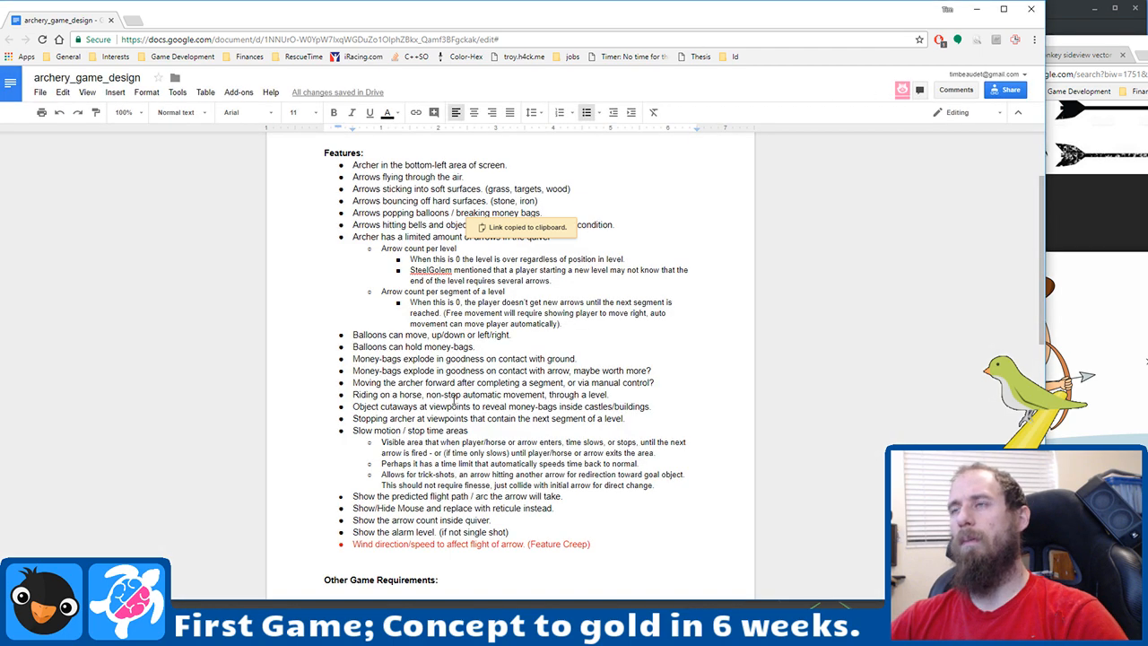
# Step: Review the design document and start a new paragraph with "F" between the Game Design Document subtitle and Features
pyautogui.scroll(-5, 659, 403)
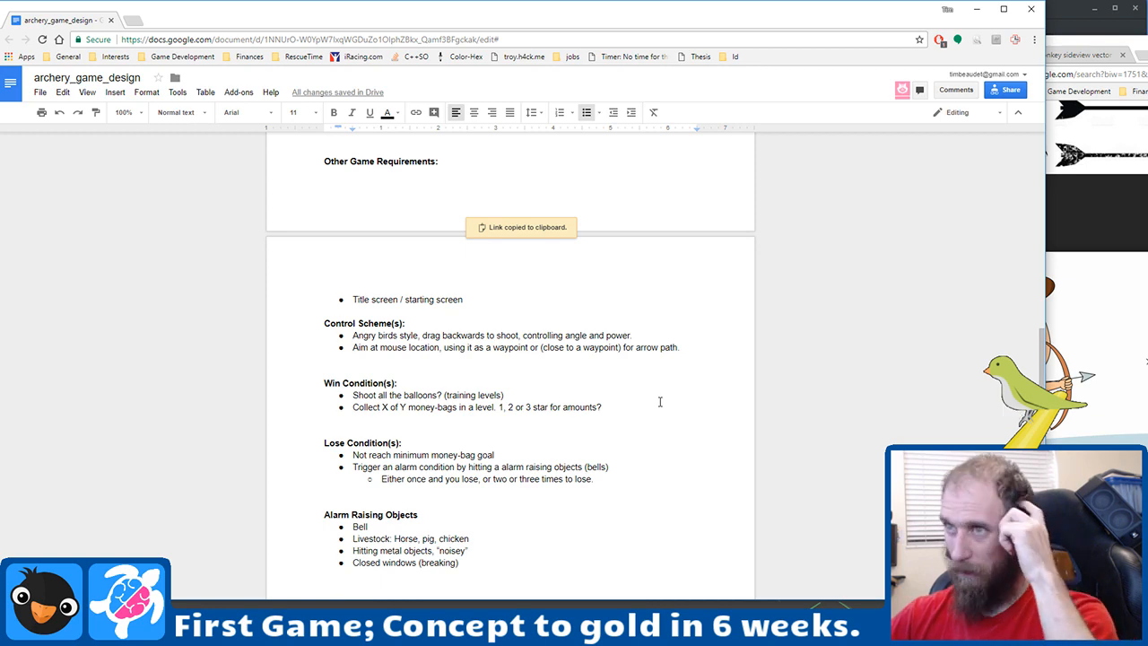
pyautogui.scroll(-3, 660, 402)
pyautogui.scroll(10, 660, 402)
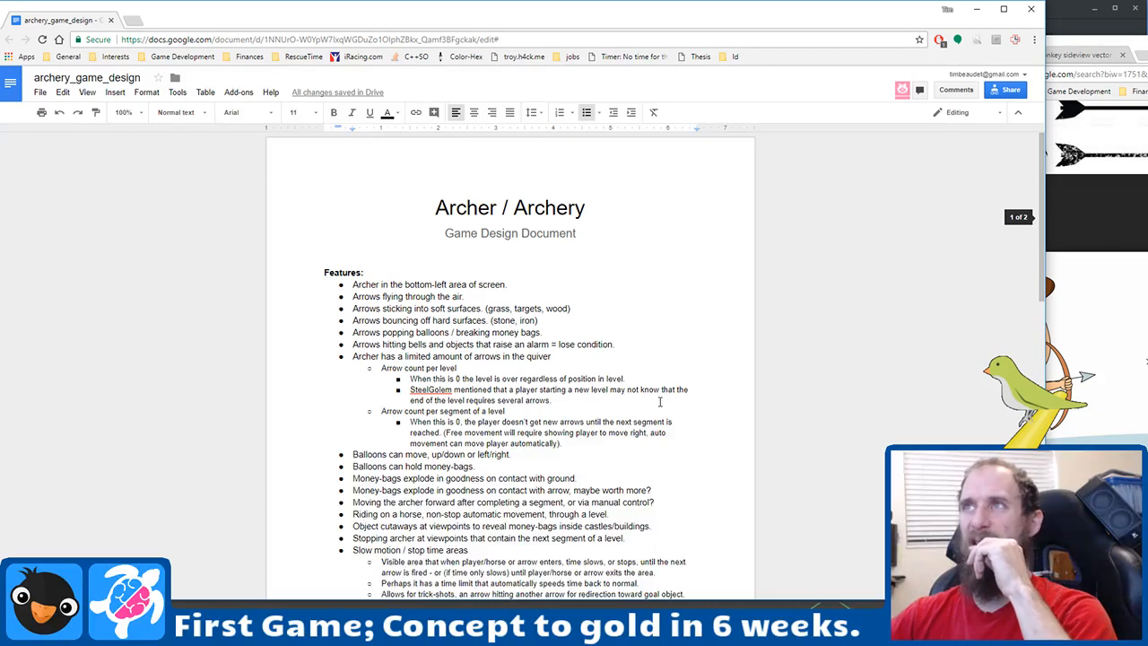
pyautogui.click(641, 257)
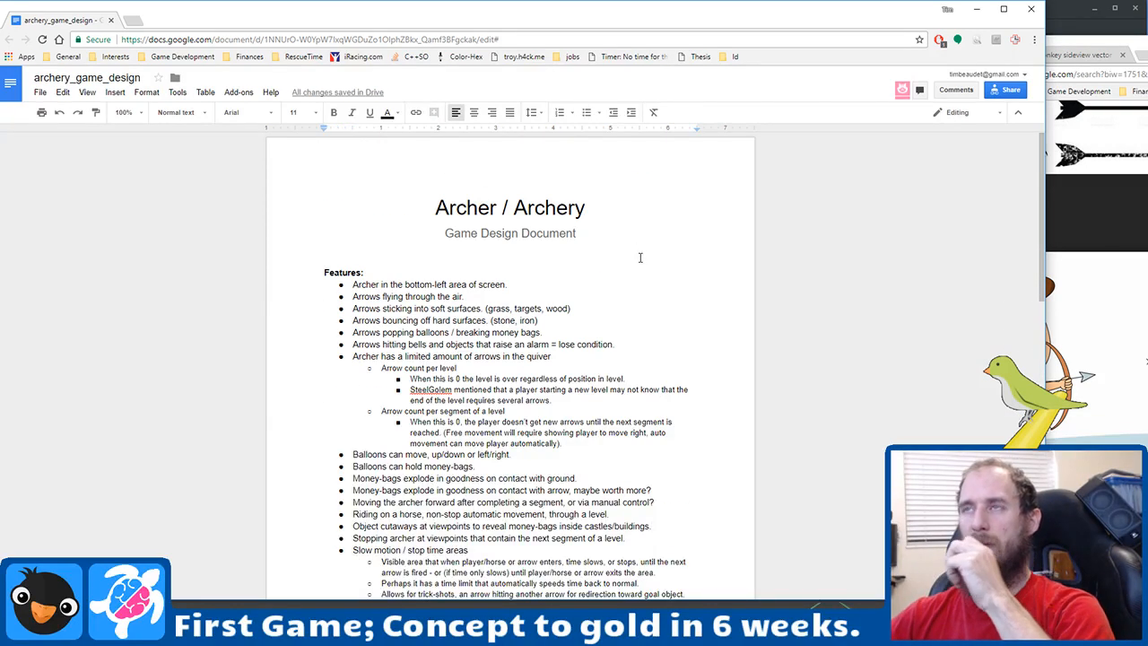
pyautogui.press('Return')
pyautogui.write('F')
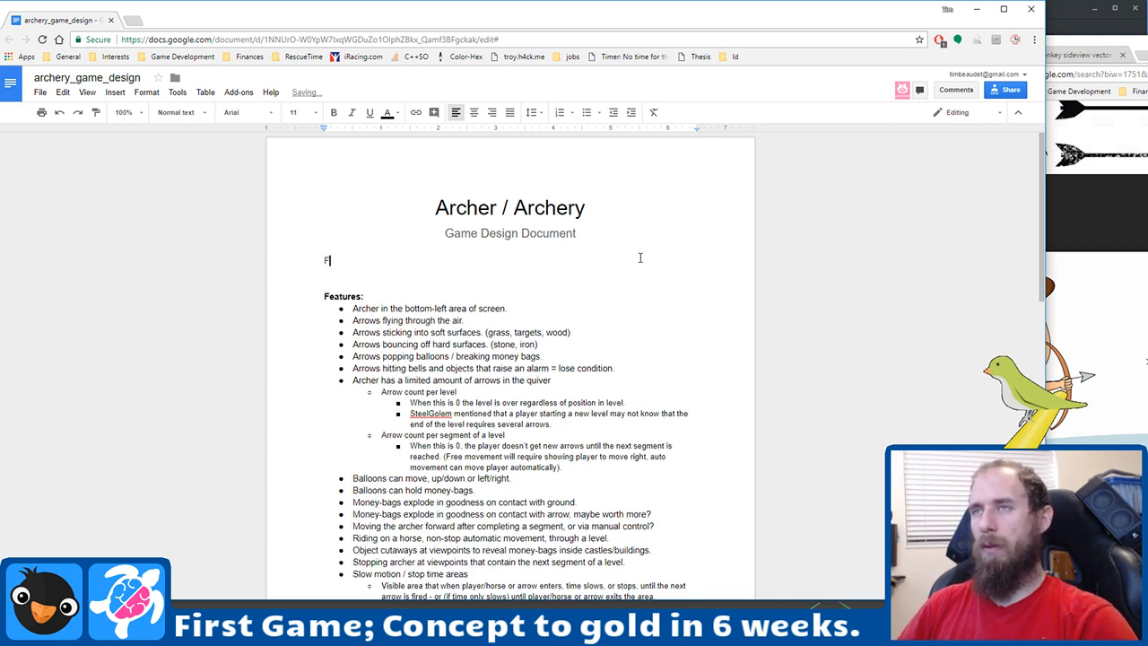
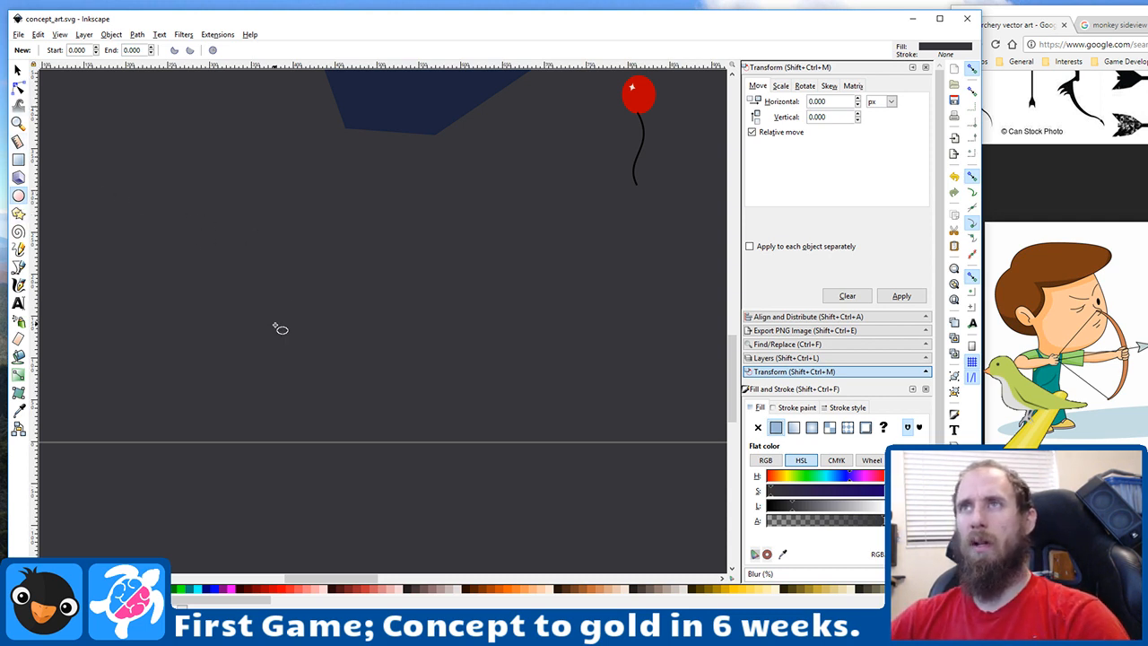
# Step: Draw an upright ellipse in the empty area of concept_art.svg and fill it with a light tan colour
pyautogui.moveTo(191, 216); pyautogui.dragTo(275, 325)
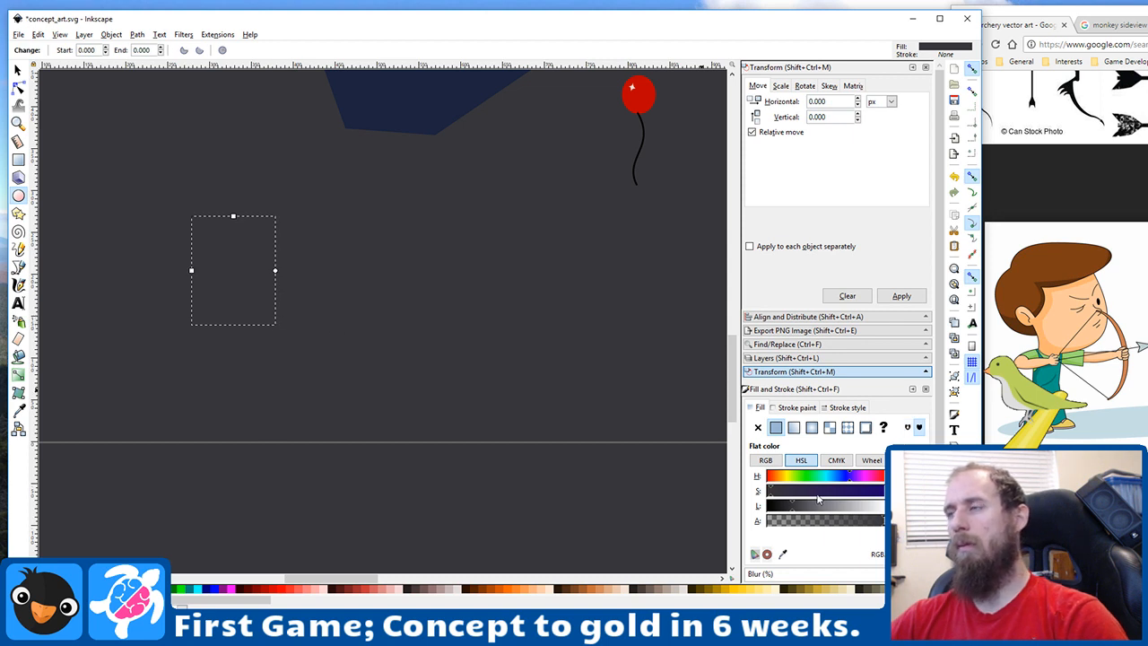
pyautogui.moveTo(821, 508); pyautogui.dragTo(858, 505)
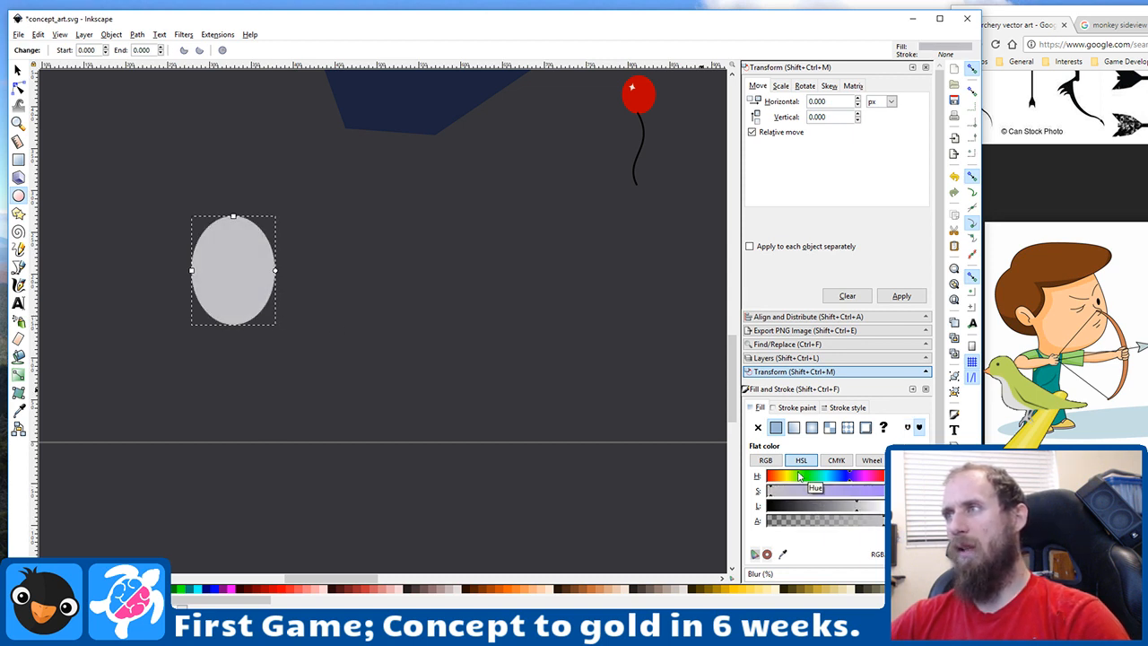
pyautogui.moveTo(799, 476); pyautogui.dragTo(792, 477)
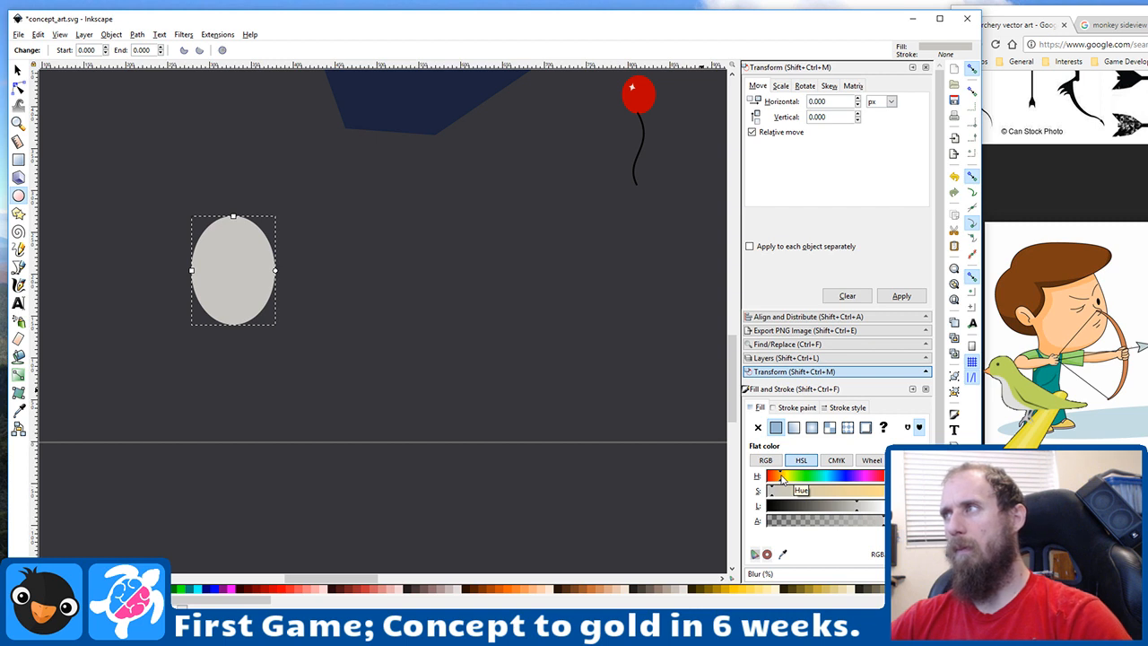
pyautogui.click(829, 491)
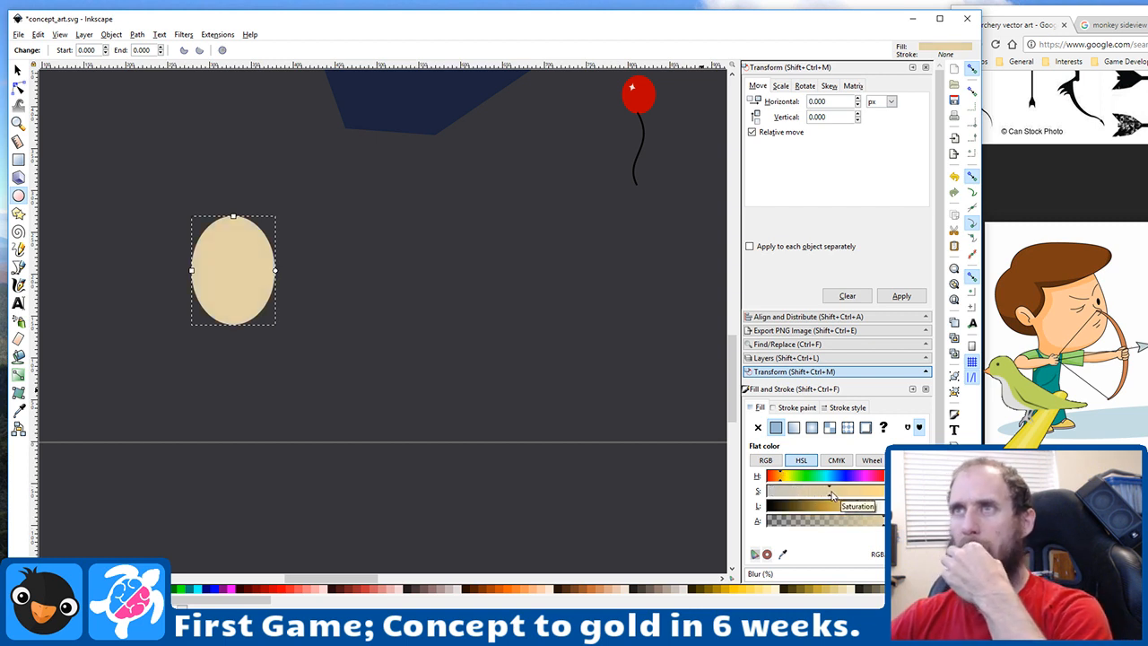
# Step: Fine-tune the ellipse's fill saturation and lightness to a warmer golden skin tone
pyautogui.moveTo(830, 492); pyautogui.dragTo(827, 492)
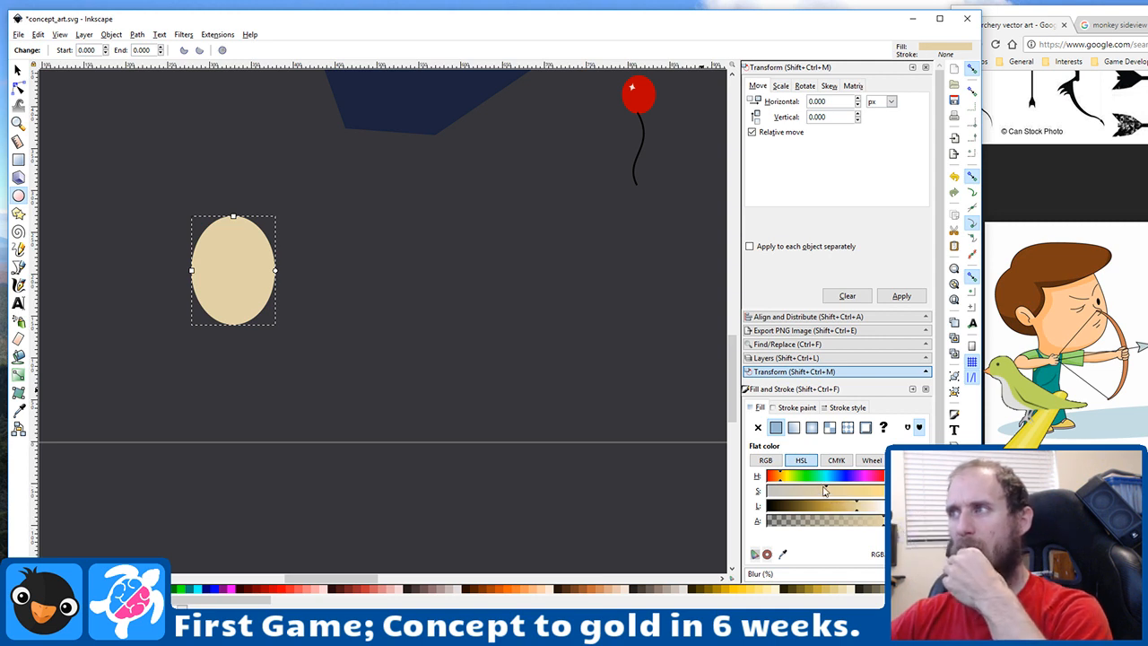
pyautogui.moveTo(824, 490); pyautogui.dragTo(839, 492)
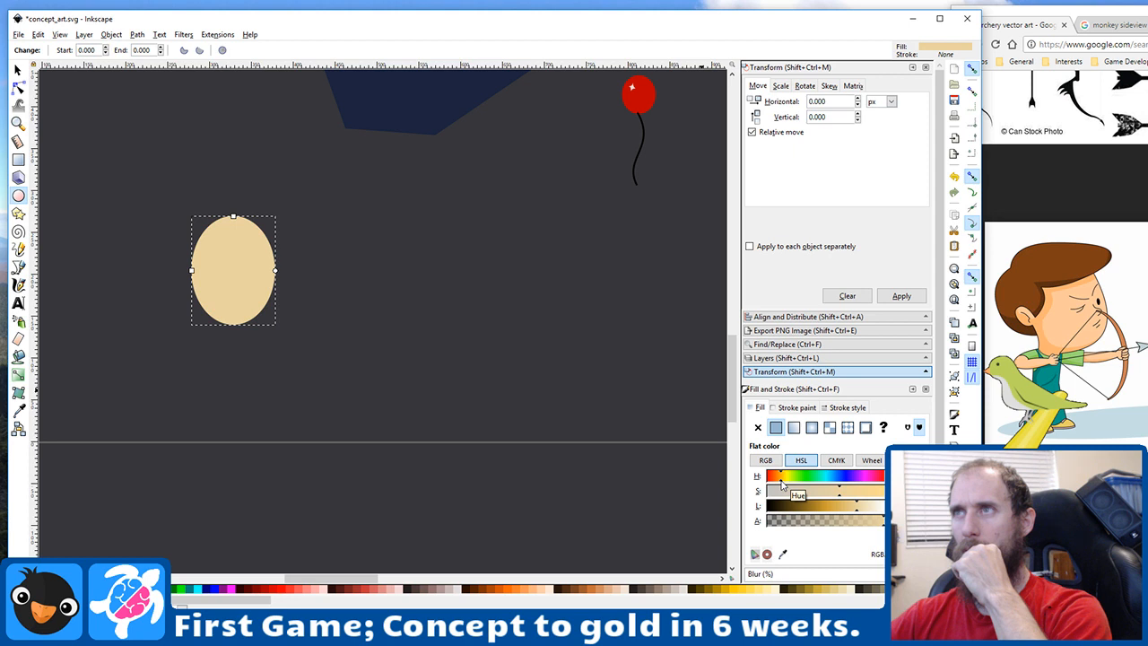
pyautogui.moveTo(854, 508)
pyautogui.mouseDown()
pyautogui.moveTo(842, 507)
pyautogui.moveTo(854, 507)
pyautogui.mouseUp()
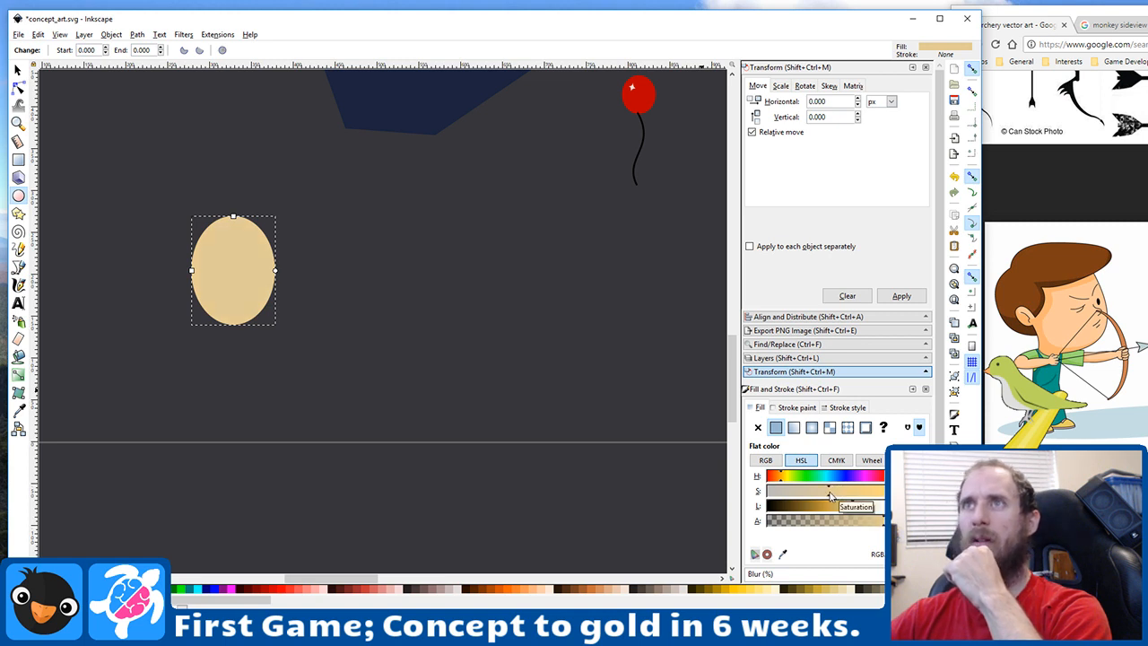
pyautogui.moveTo(830, 496); pyautogui.dragTo(852, 499)
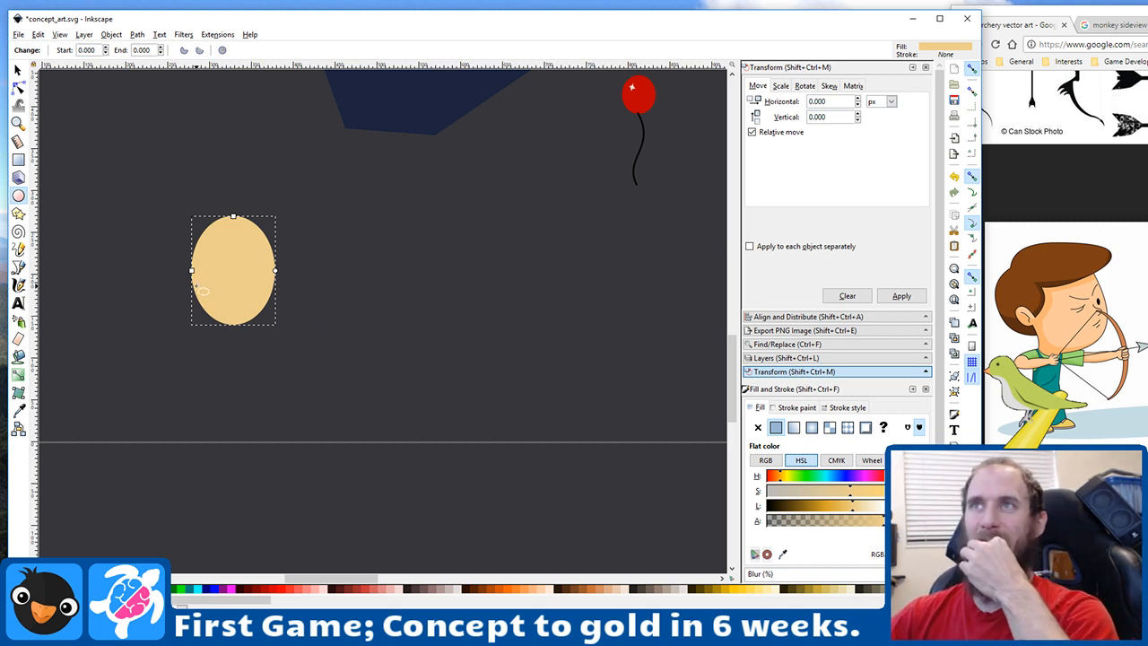
pyautogui.scroll(4, 206, 276)
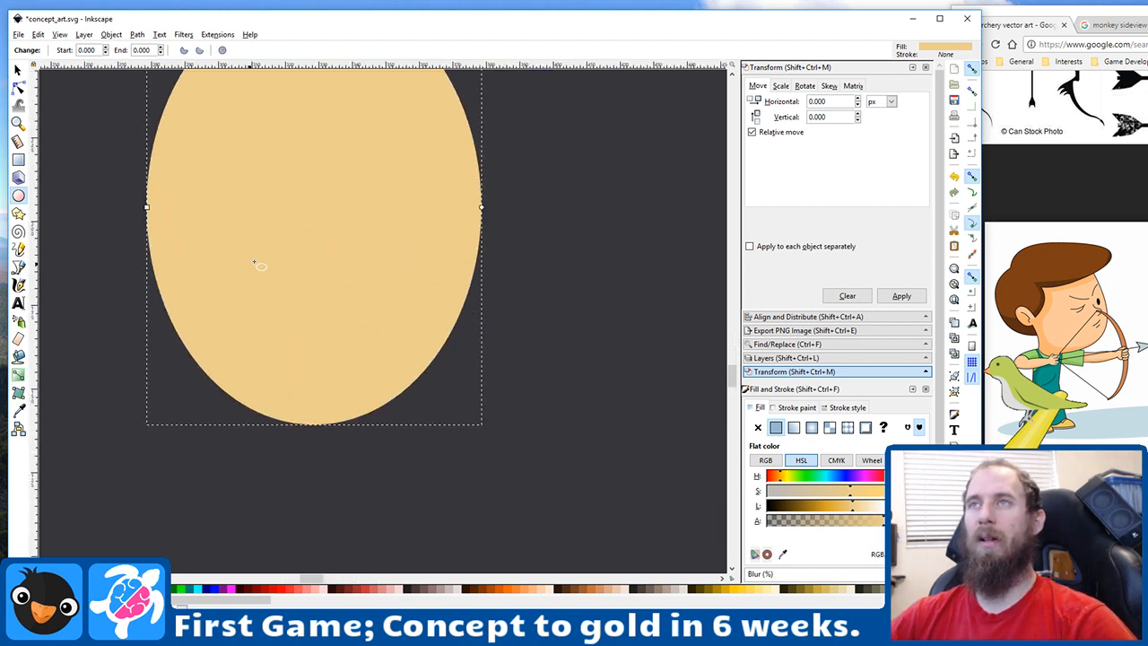
# Step: Give the tan ellipse a flat black outline with a stroke width of 2 px
pyautogui.scroll(-1, 260, 258)
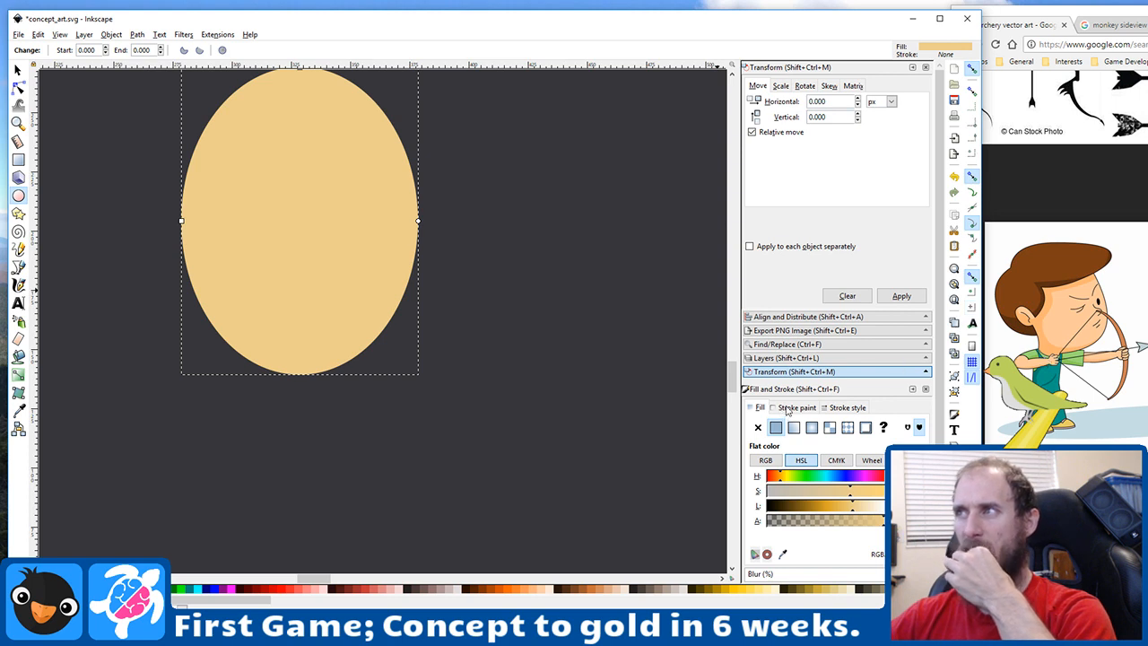
pyautogui.click(787, 408)
pyautogui.click(775, 428)
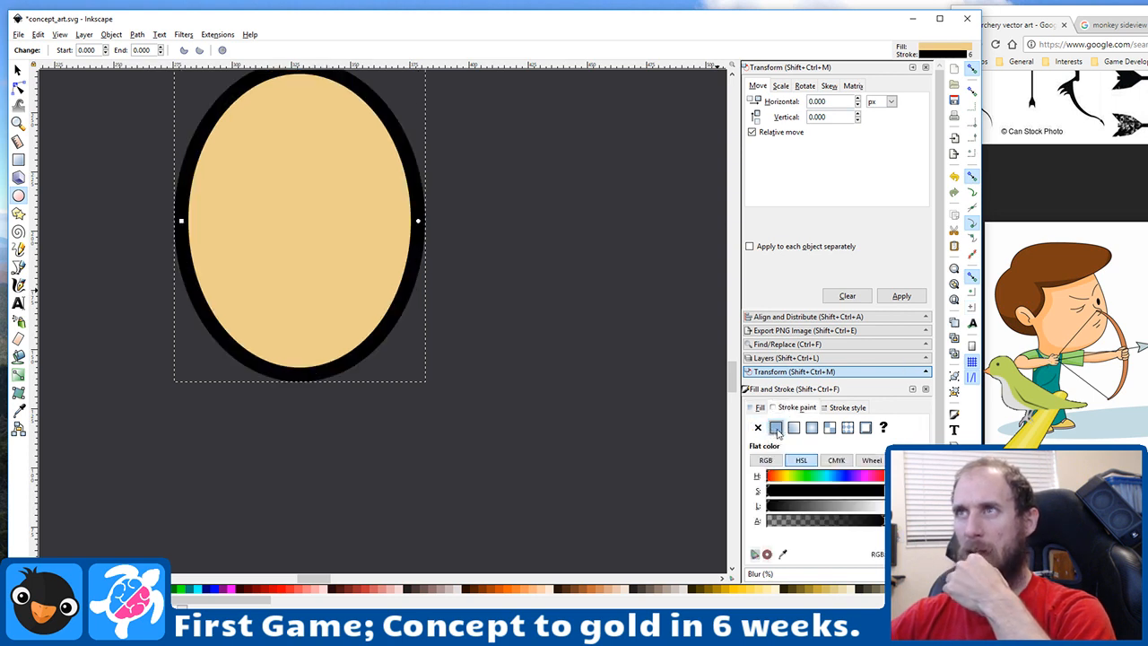
pyautogui.click(834, 408)
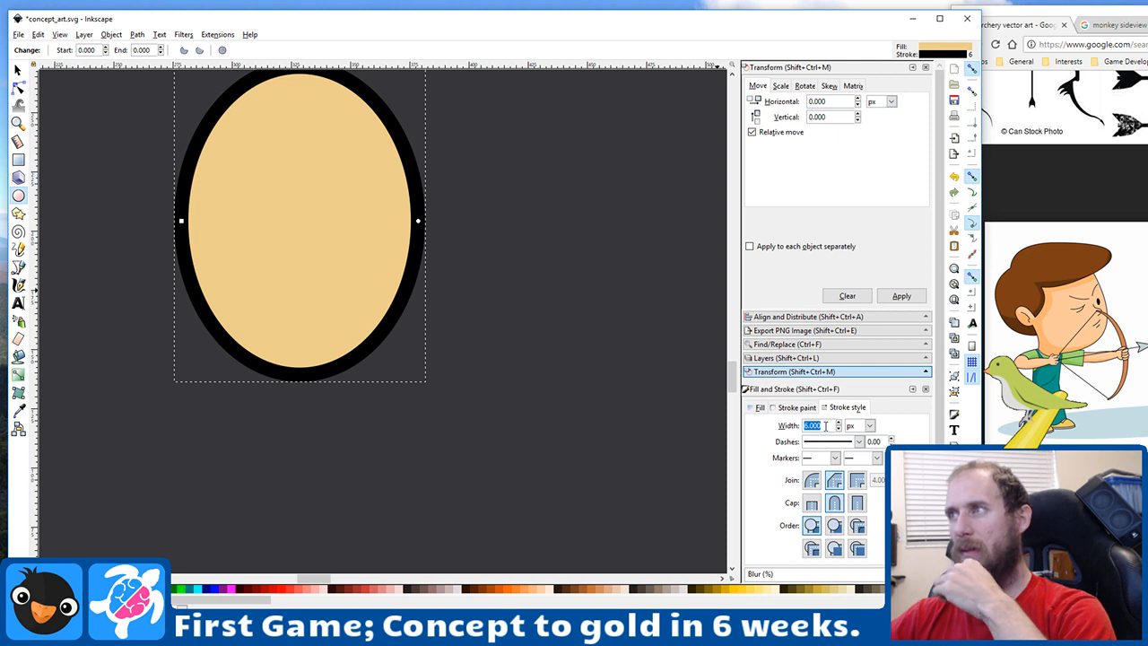
pyautogui.write('2')
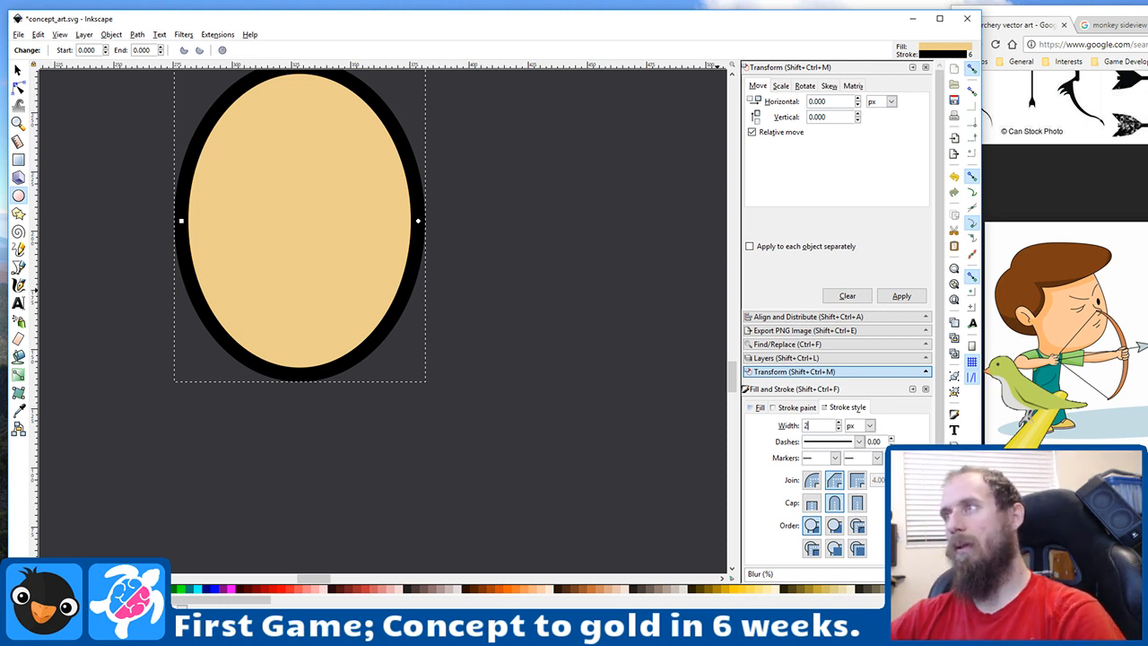
pyautogui.press('Return')
pyautogui.scroll(3, 494, 233)
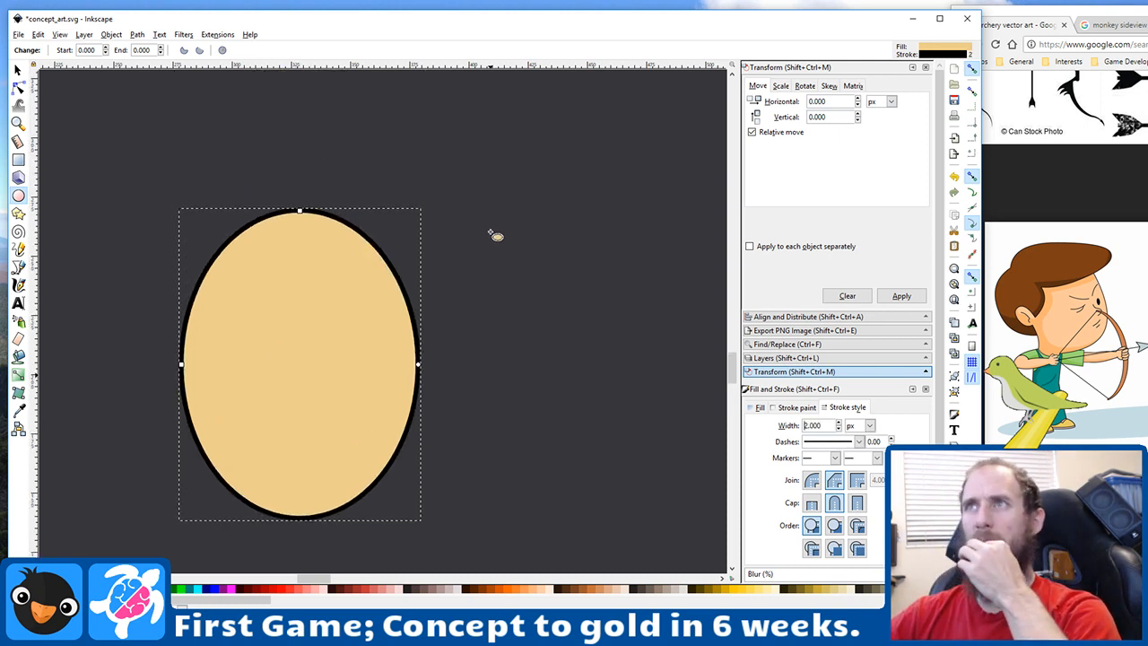
# Step: Convert the ellipse to a path and move its left node outward to widen that side of the head
pyautogui.scroll(-1, 494, 233)
pyautogui.click(136, 33)
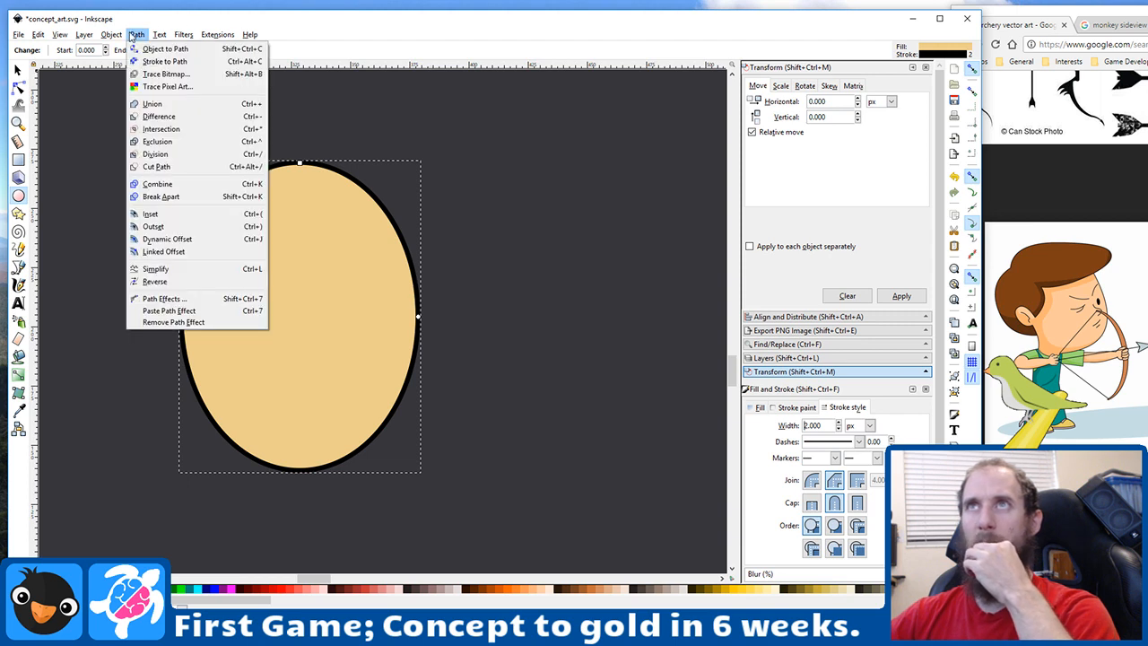
pyautogui.click(148, 57)
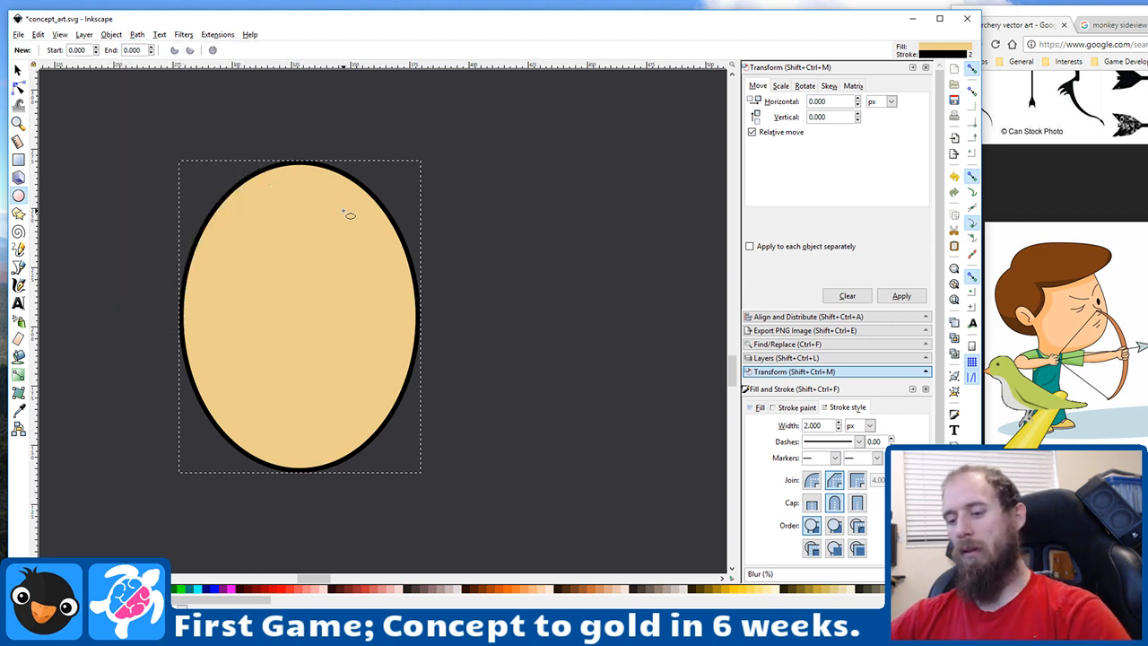
pyautogui.press('s')
pyautogui.press('n')
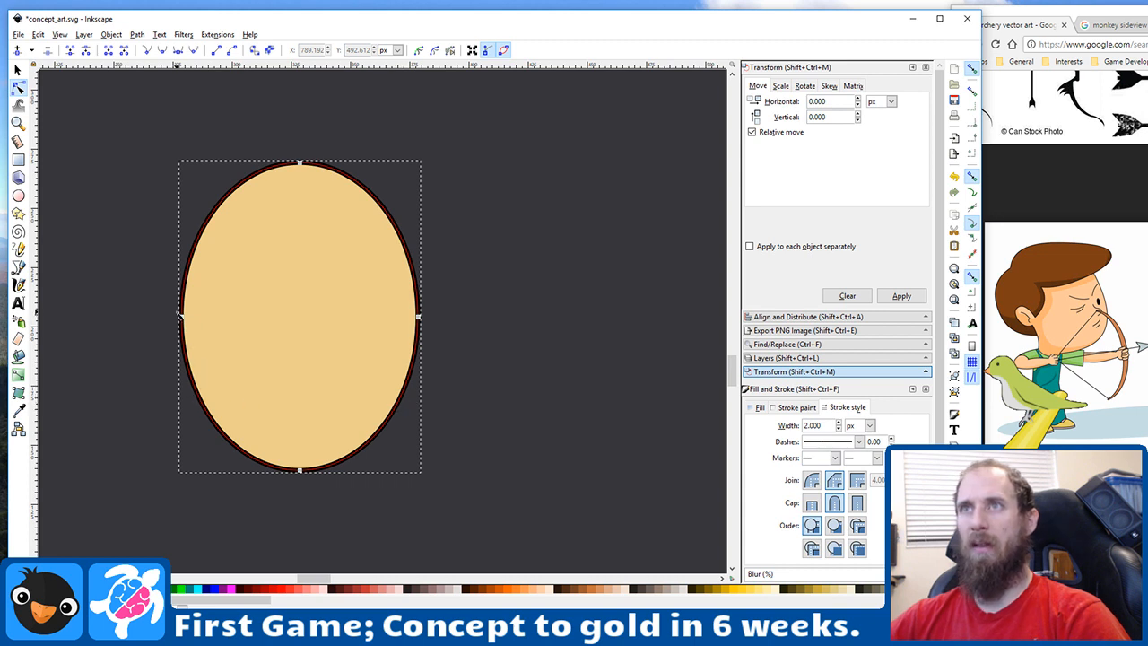
pyautogui.moveTo(182, 320); pyautogui.dragTo(143, 316)
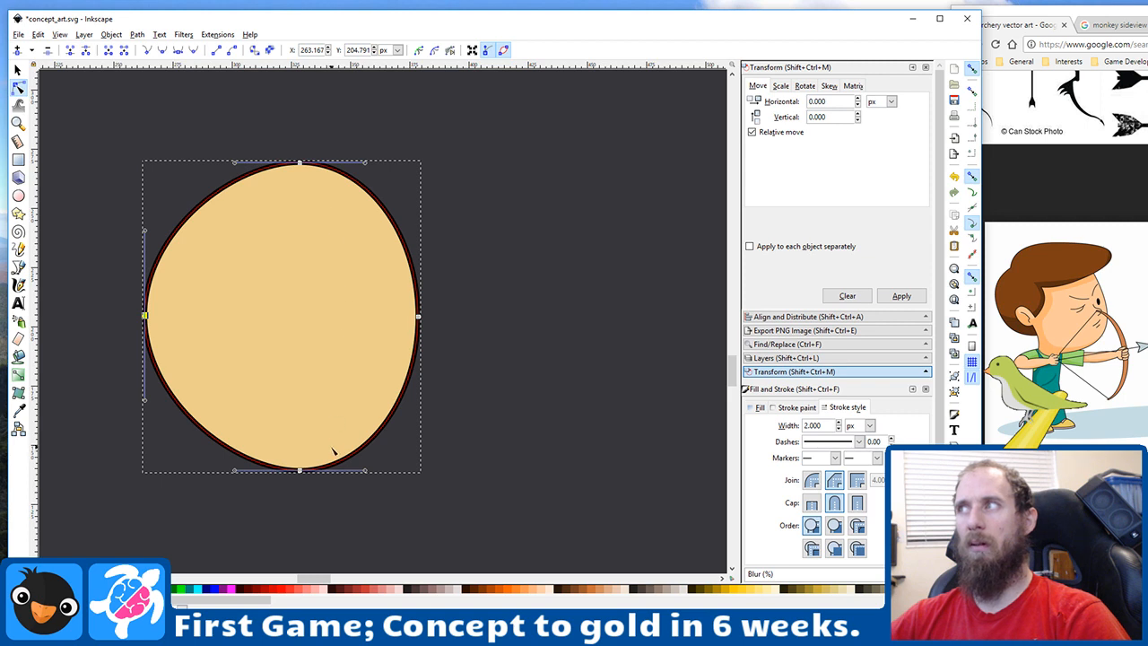
# Step: Extend the bottom node's left curve handle to fill out the lower-left part of the head shape
pyautogui.click(215, 475)
pyautogui.click(300, 473)
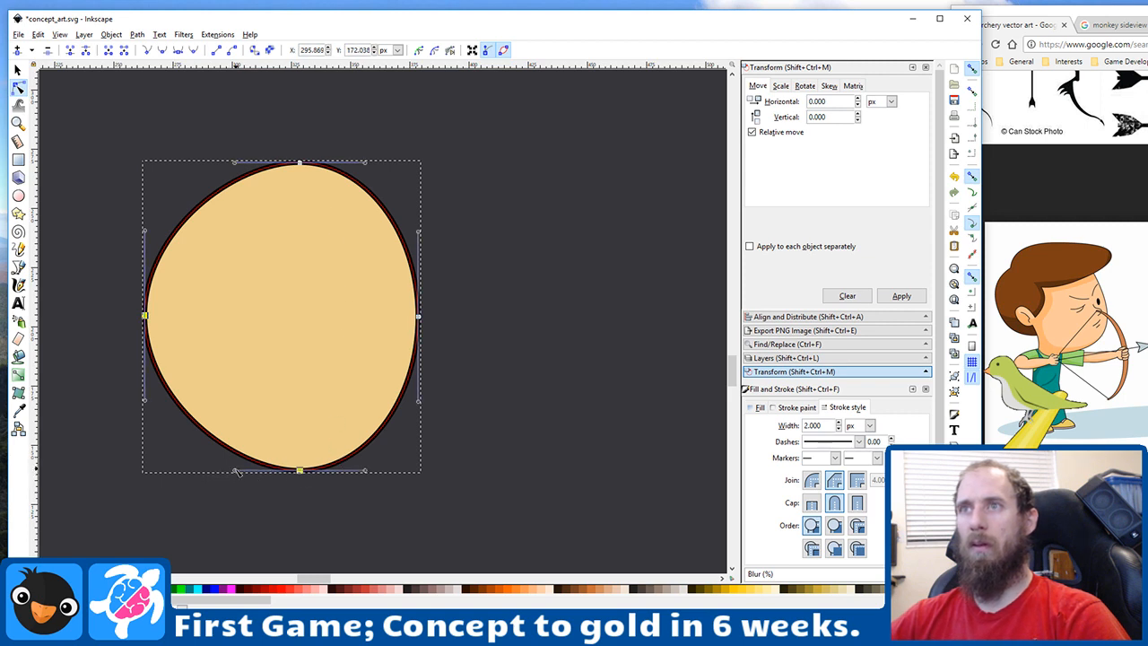
pyautogui.moveTo(236, 471); pyautogui.dragTo(151, 465)
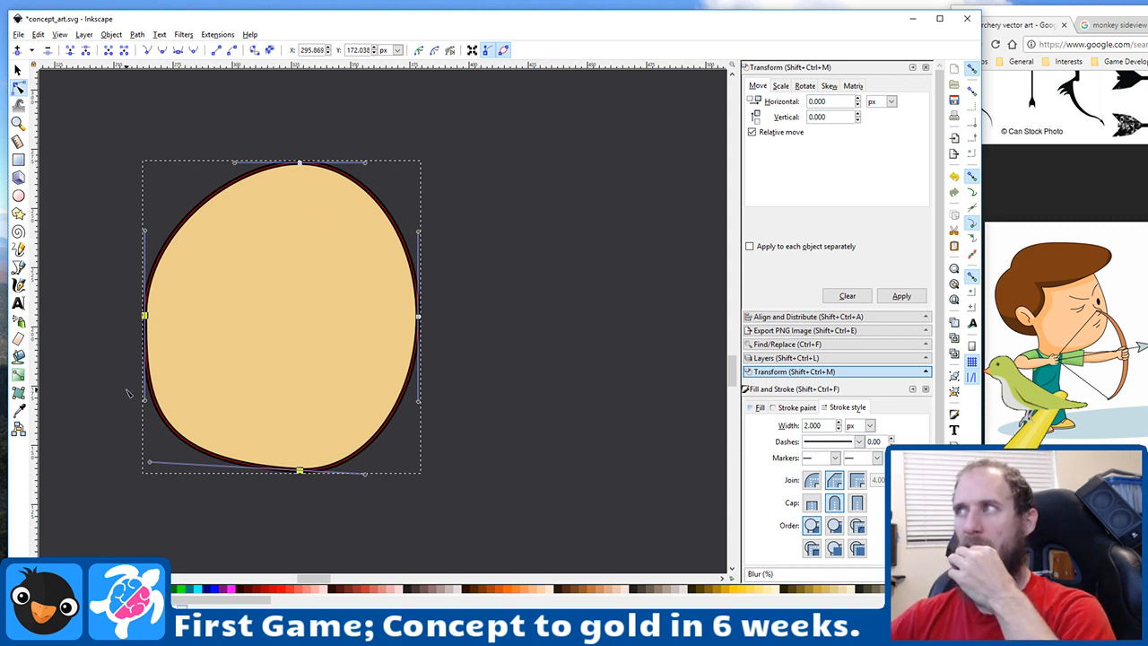
# Step: Draw a small circle as the eye near the right edge of the head
pyautogui.scroll(-1, 315, 408)
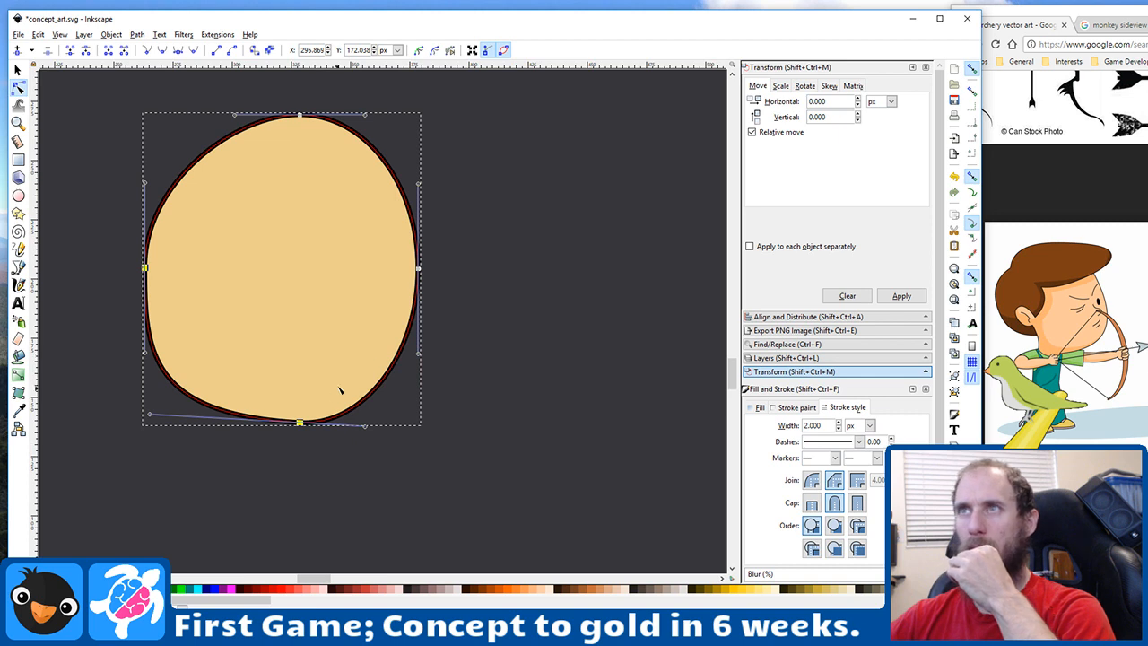
pyautogui.click(19, 197)
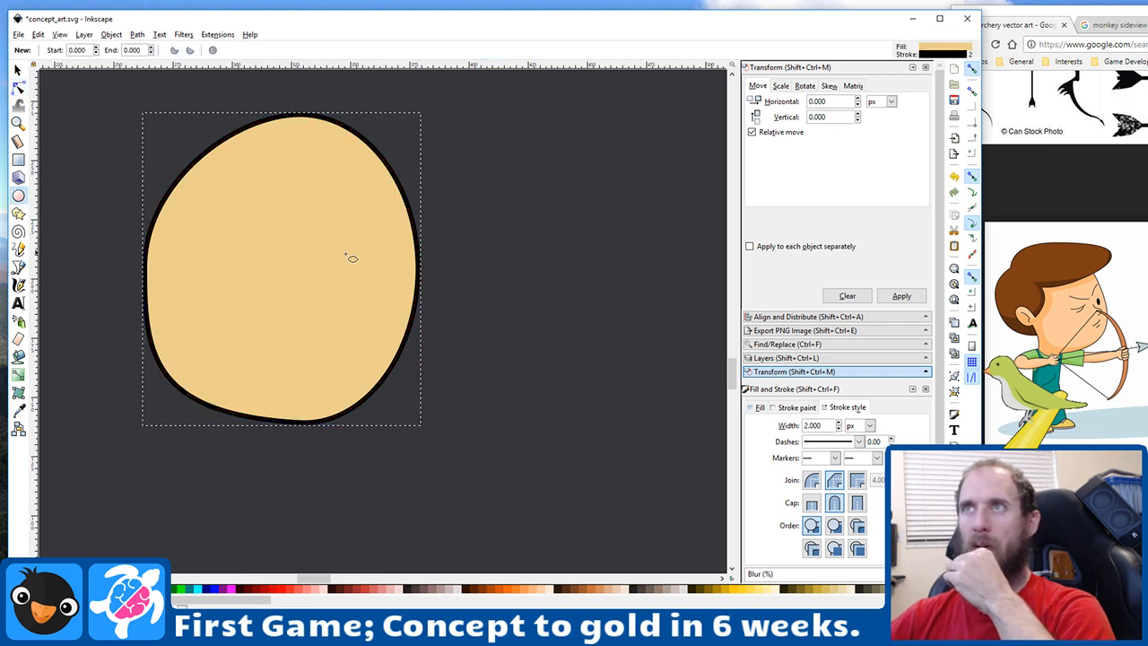
pyautogui.moveTo(366, 236); pyautogui.dragTo(392, 261)
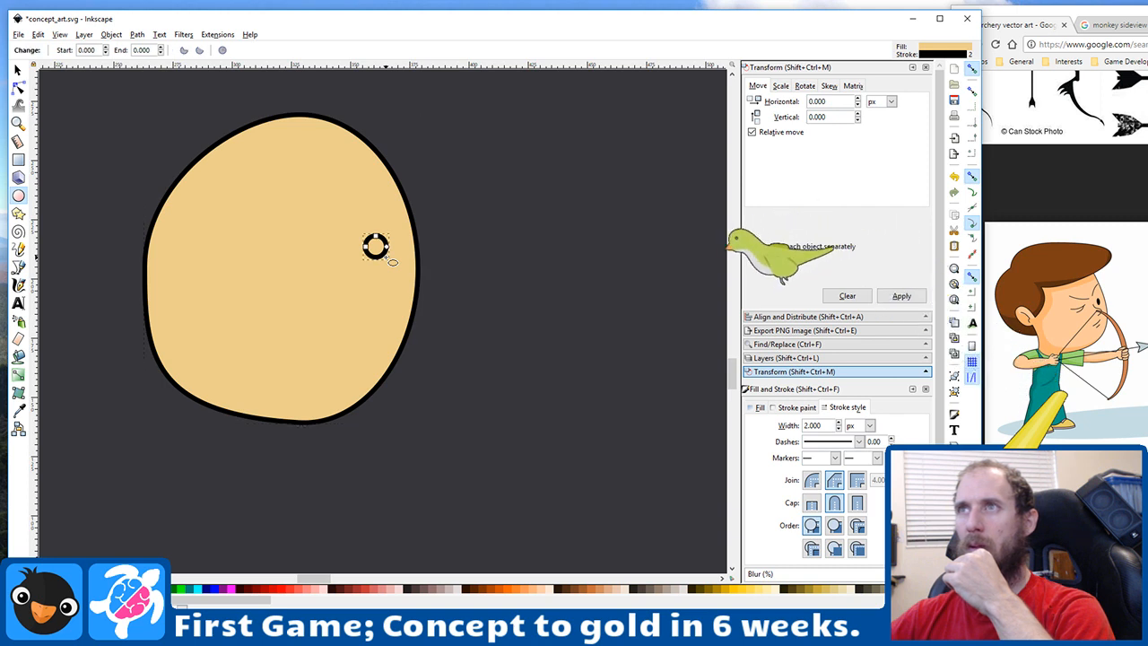
pyautogui.click(18, 252)
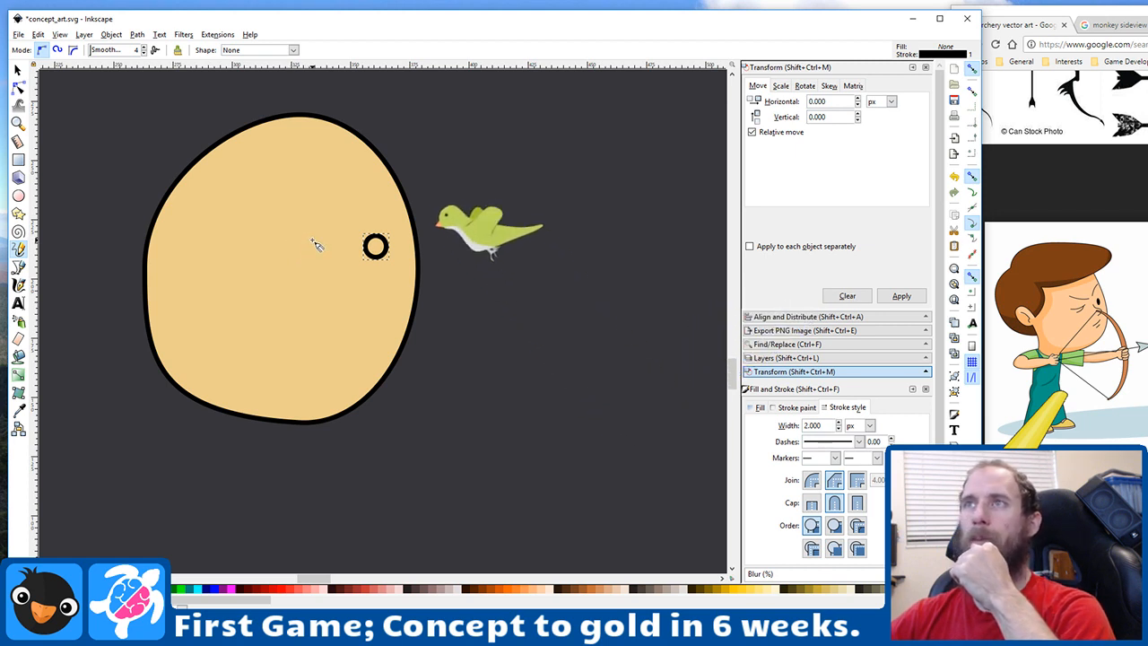
pyautogui.moveTo(334, 242); pyautogui.dragTo(342, 282)
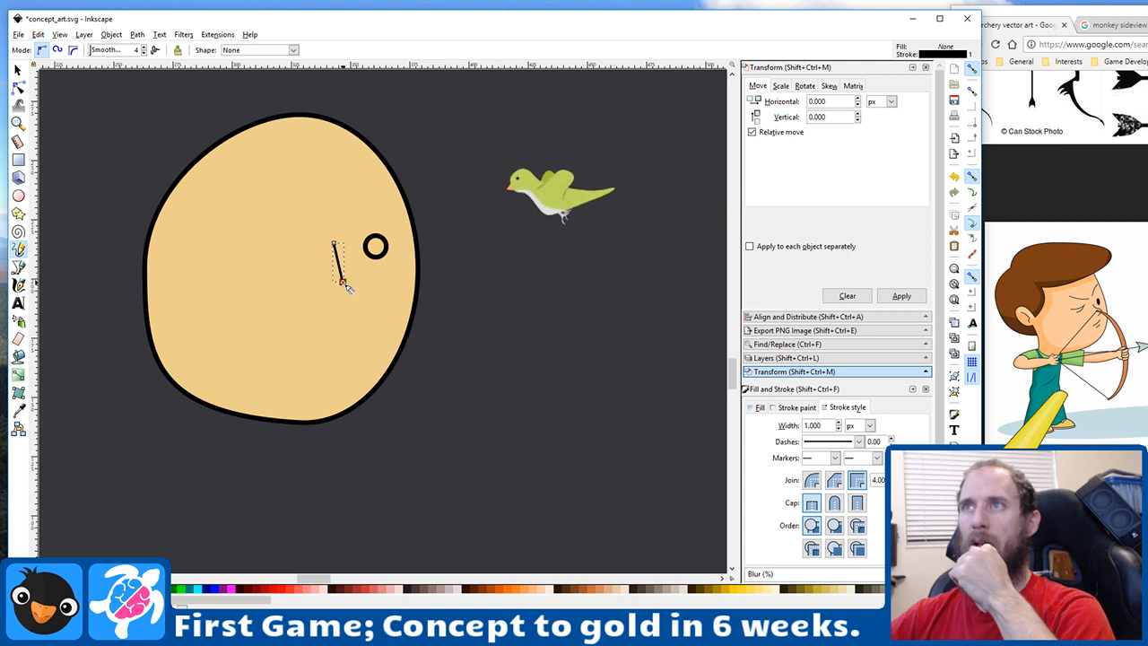
pyautogui.moveTo(342, 282); pyautogui.dragTo(372, 290)
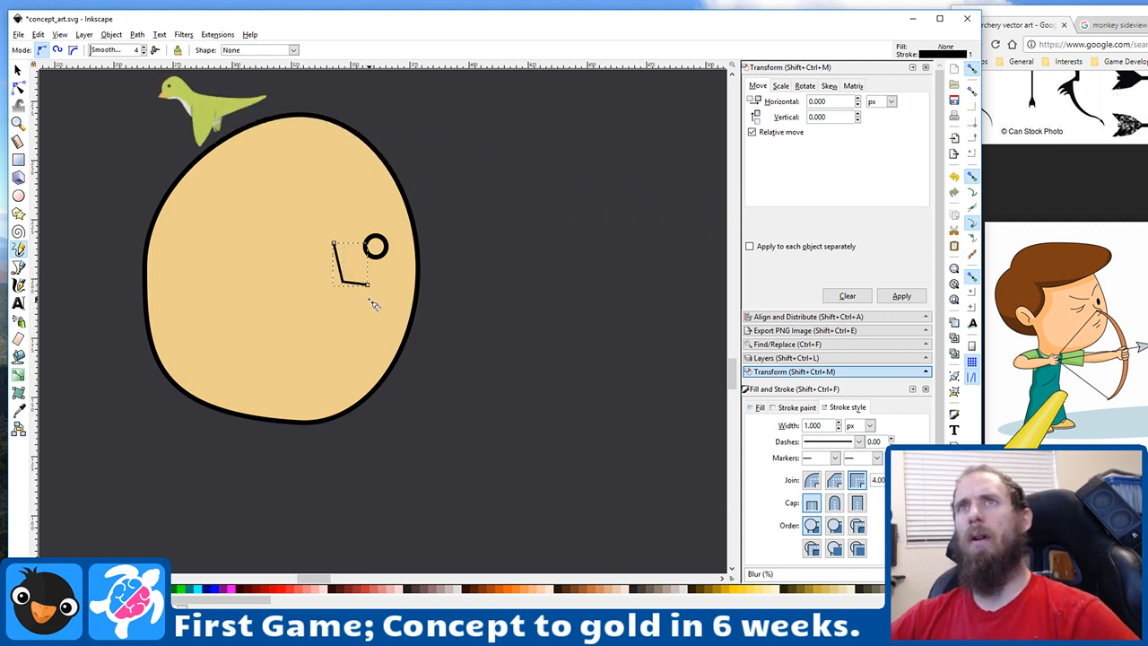
pyautogui.hotkey('ctrl', 'z')
pyautogui.hotkey('ctrl', 'z')
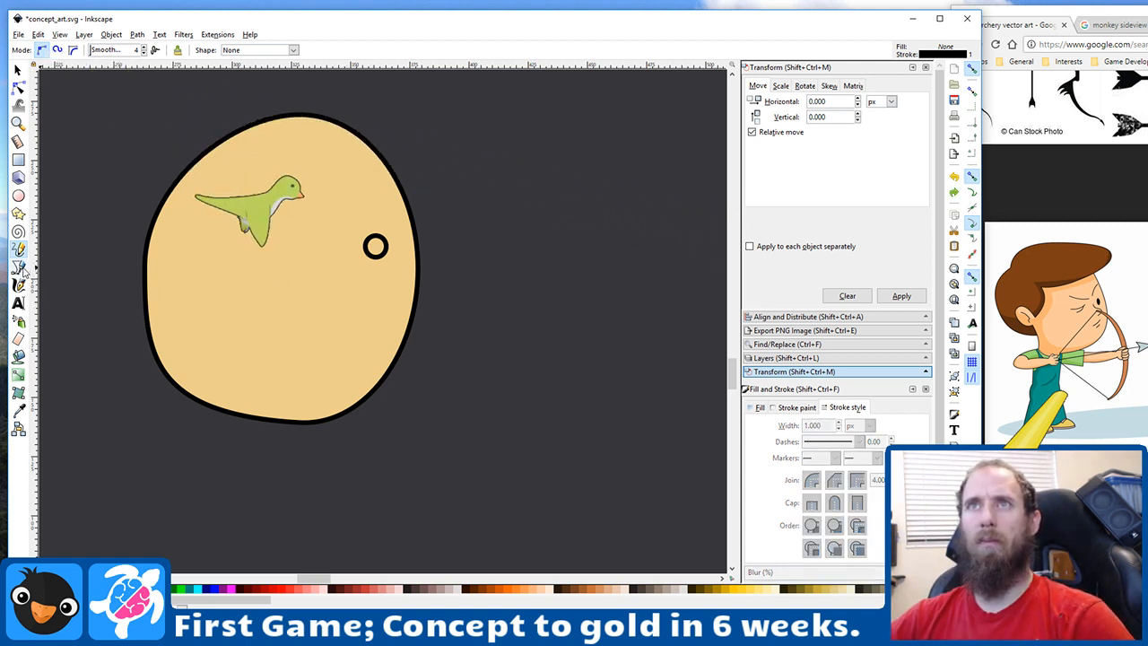
# Step: Draw an open two-segment Bezier line just below the eye, slanting down to the right and ending in a short downward segment
pyautogui.click(18, 266)
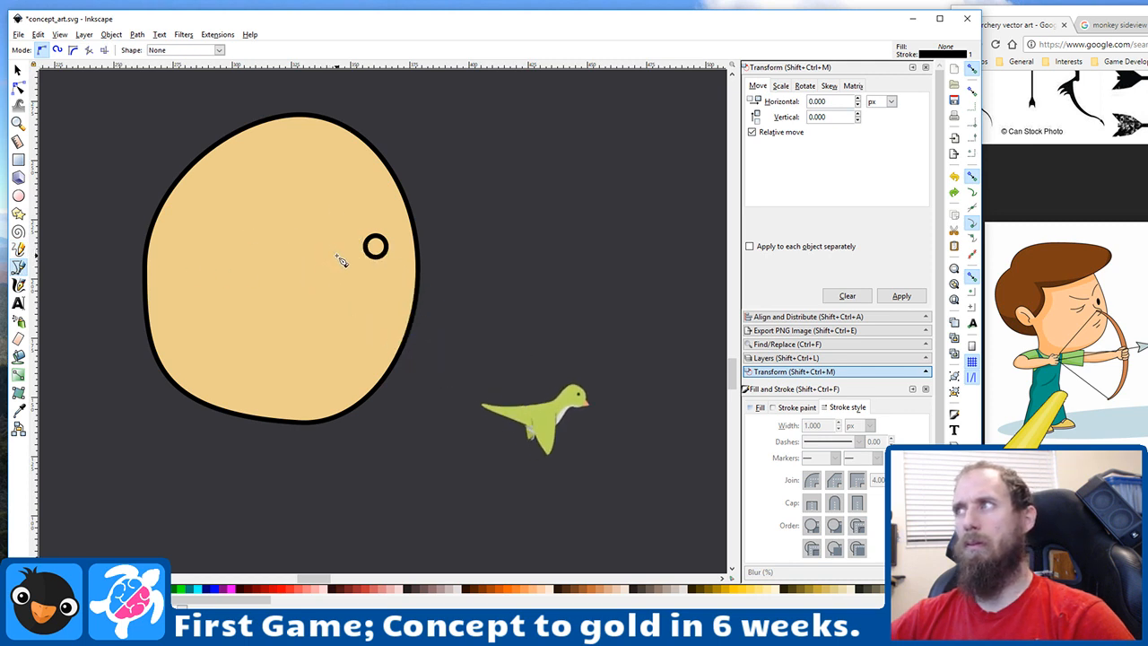
pyautogui.click(344, 254)
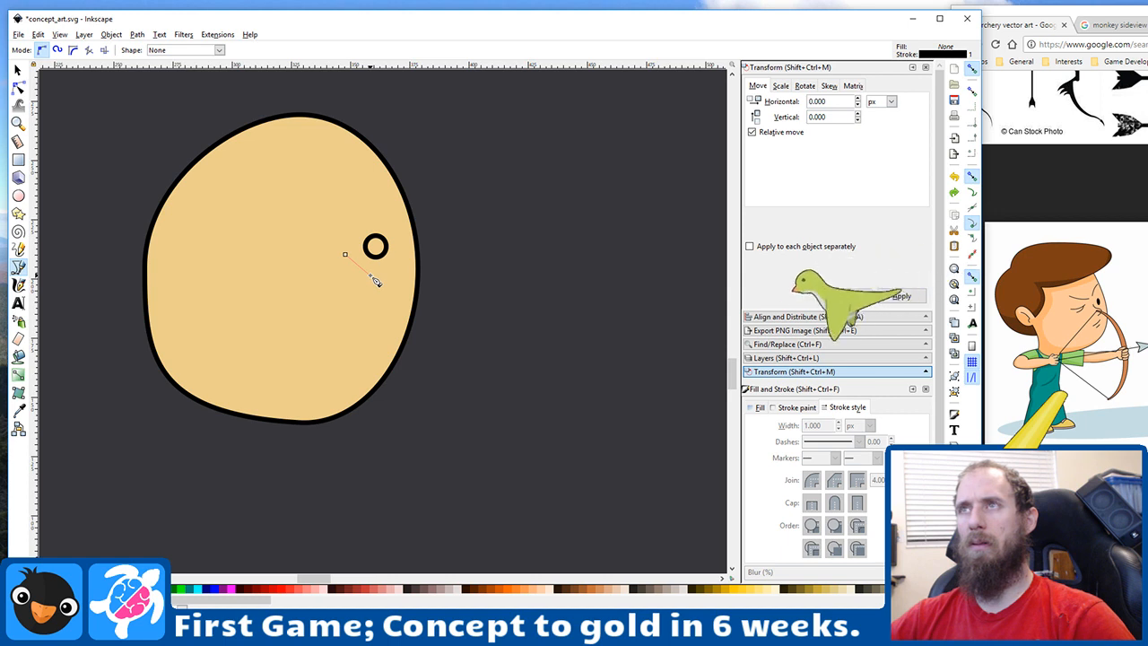
pyautogui.click(368, 296)
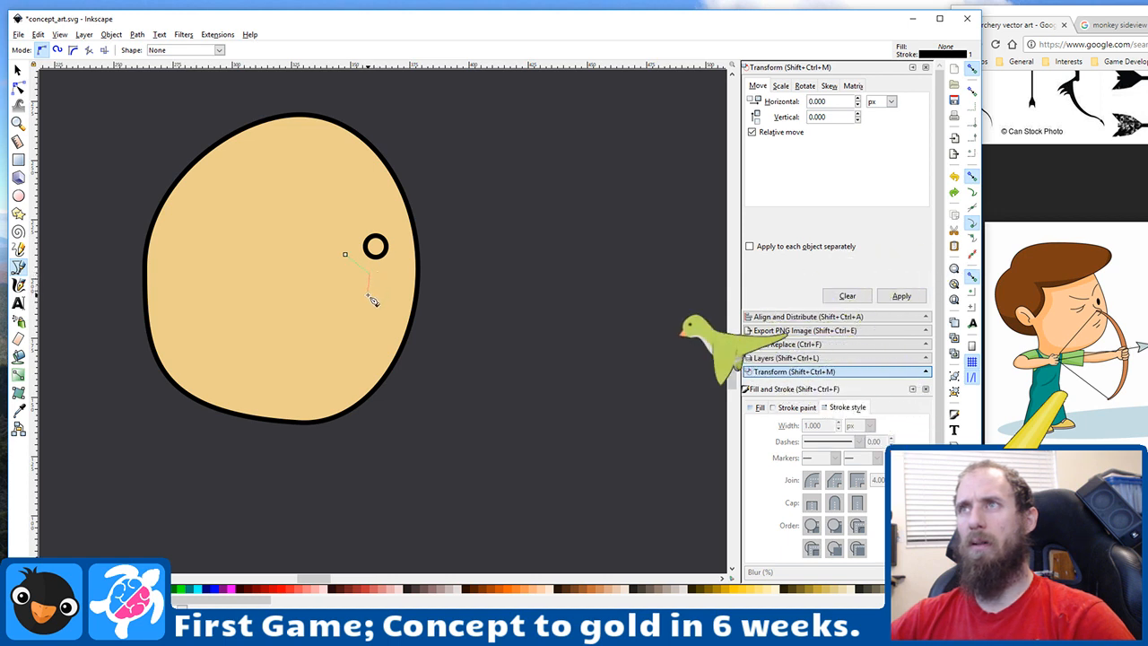
pyautogui.press('Return')
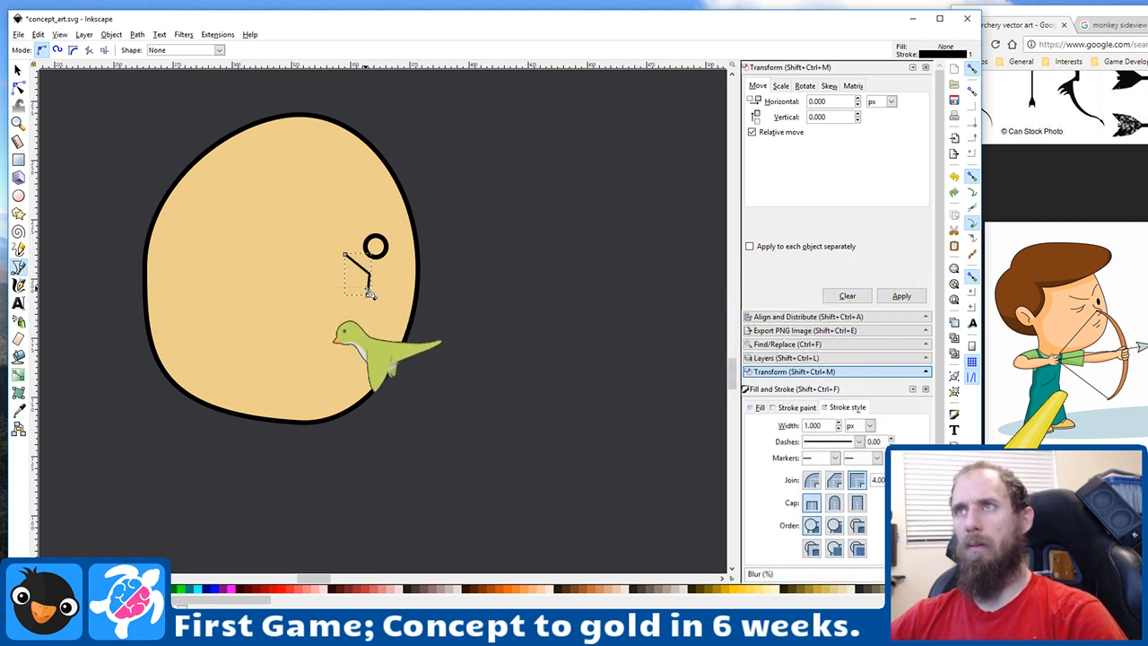
# Step: Smooth the middle node of the line below the eye and move it down and to the right to form a rounded bend
pyautogui.press('n')
pyautogui.keyDown('ctrl'); pyautogui.scroll(6, 371, 295); pyautogui.keyUp('ctrl')
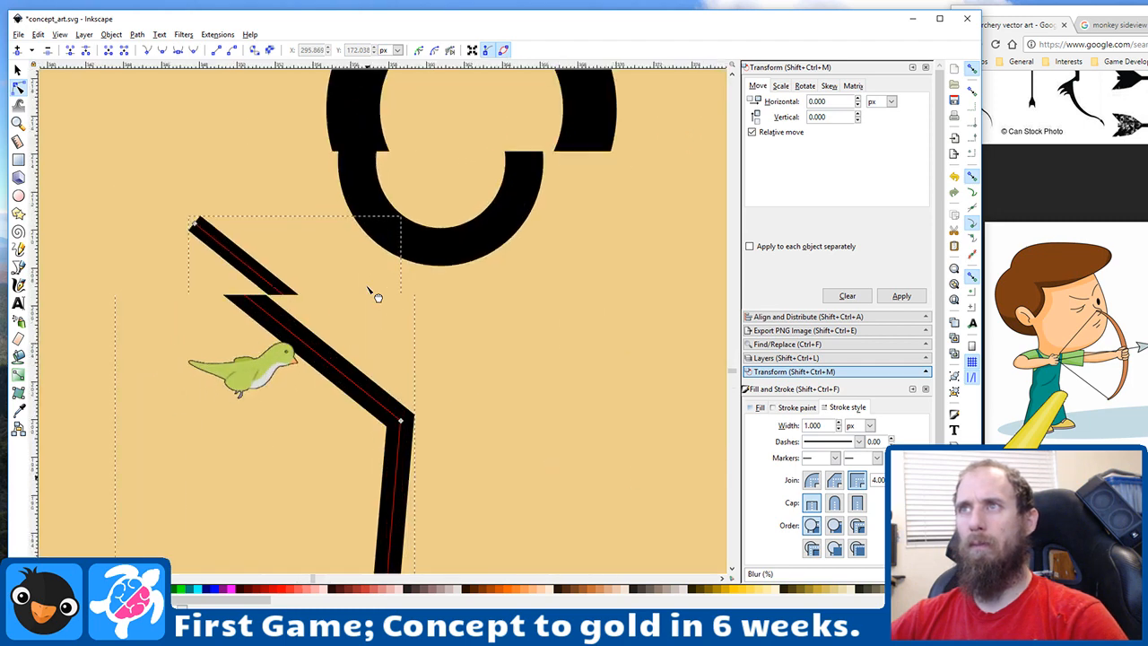
pyautogui.keyDown('ctrl'); pyautogui.scroll(-2, 326, 314); pyautogui.keyUp('ctrl')
pyautogui.click(378, 333)
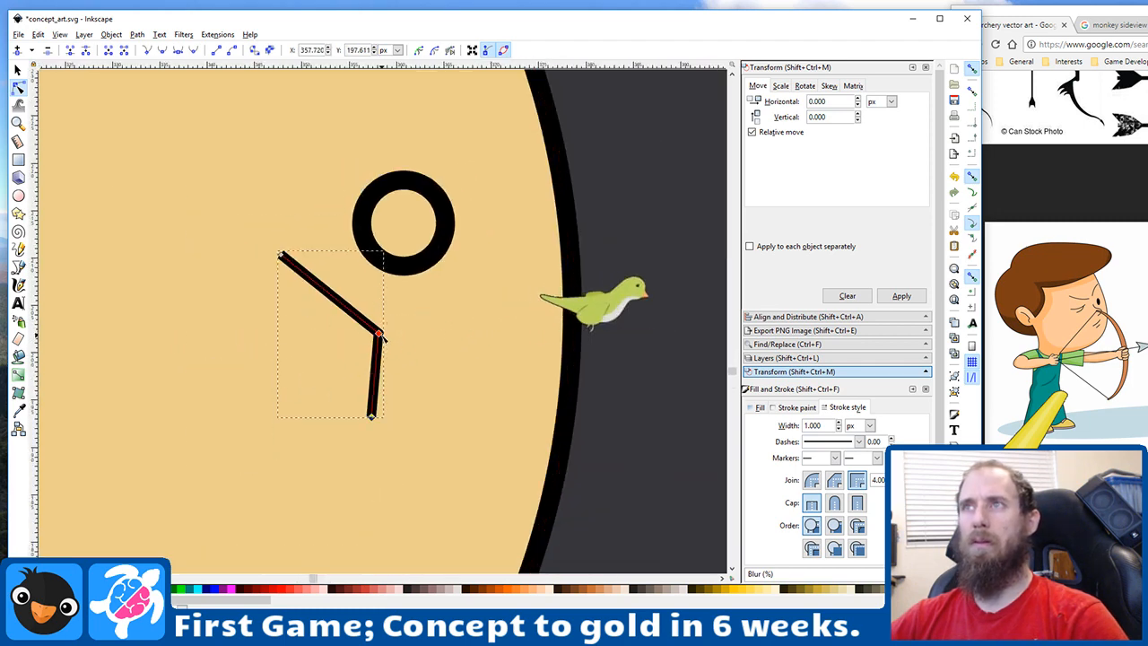
pyautogui.moveTo(384, 328); pyautogui.dragTo(381, 335)
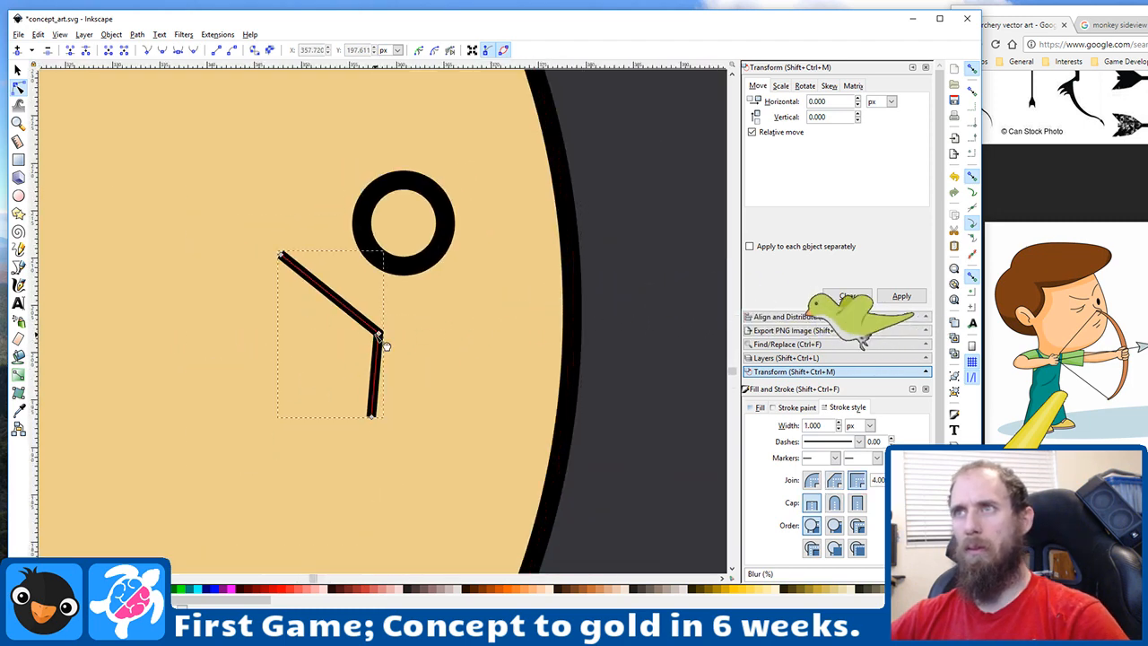
pyautogui.click(379, 333)
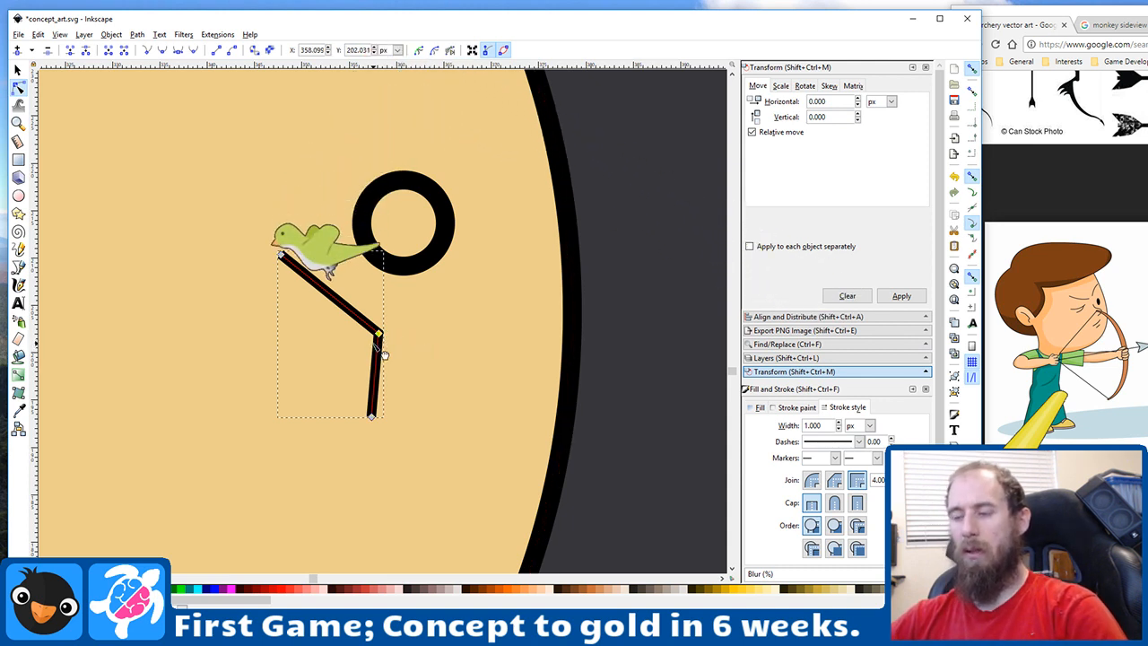
pyautogui.hotkey('shift', 'y')
pyautogui.moveTo(380, 335); pyautogui.dragTo(413, 353)
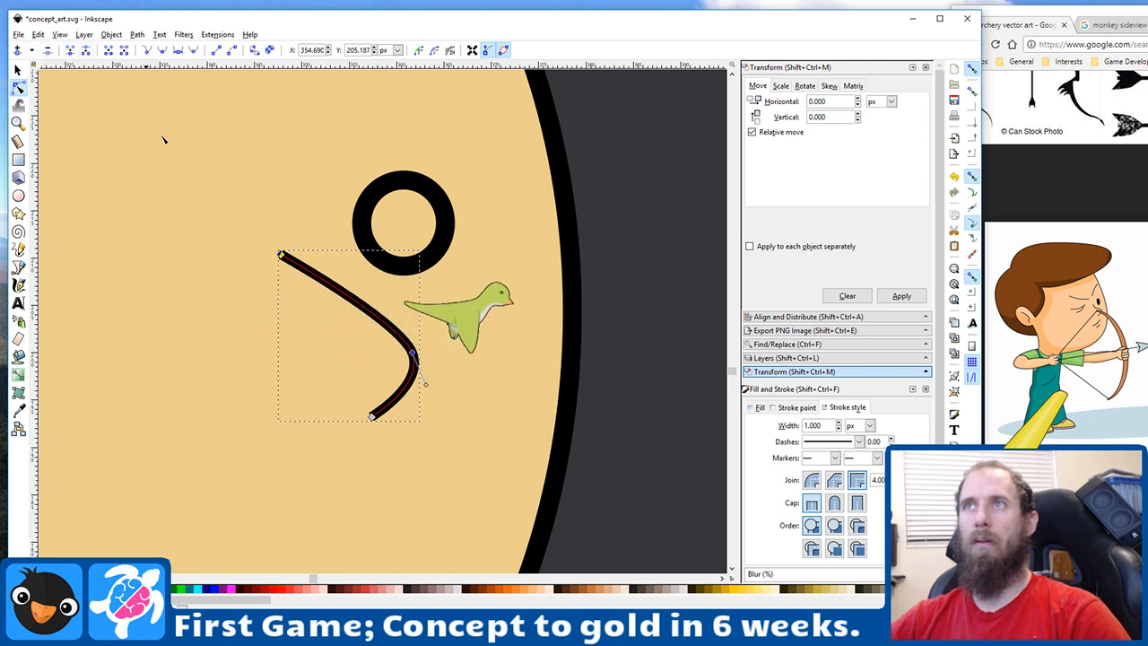
# Step: Insert a node in the upper segment of the line below the eye and move it down and right to bend the line
pyautogui.hotkey('ctrl', 'z')
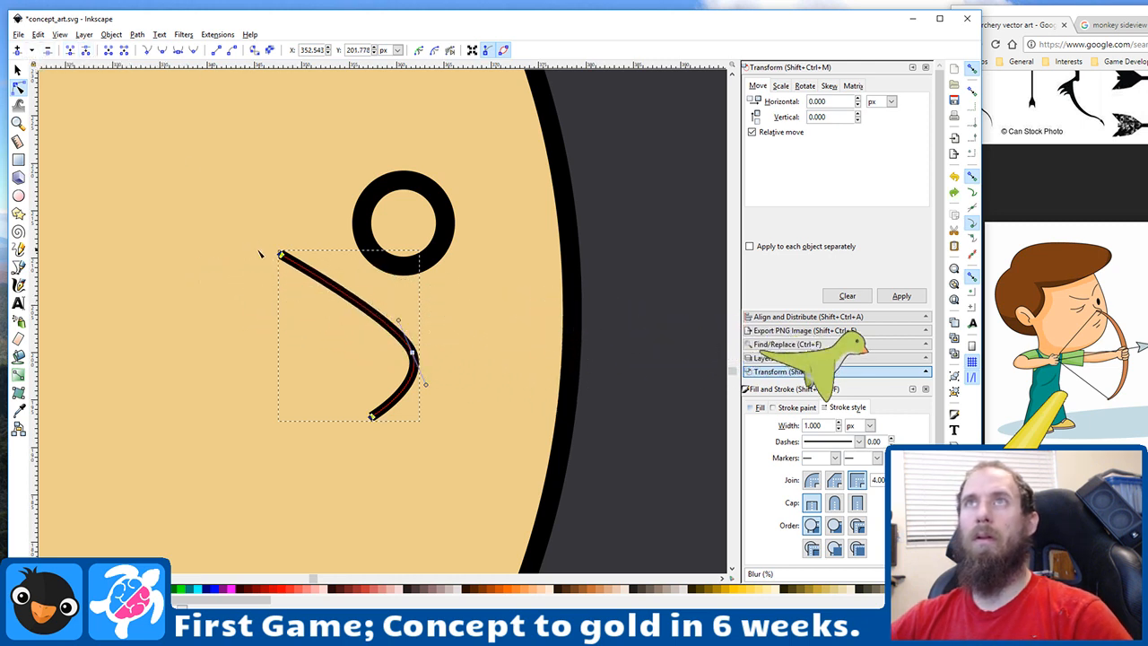
pyautogui.click(438, 349)
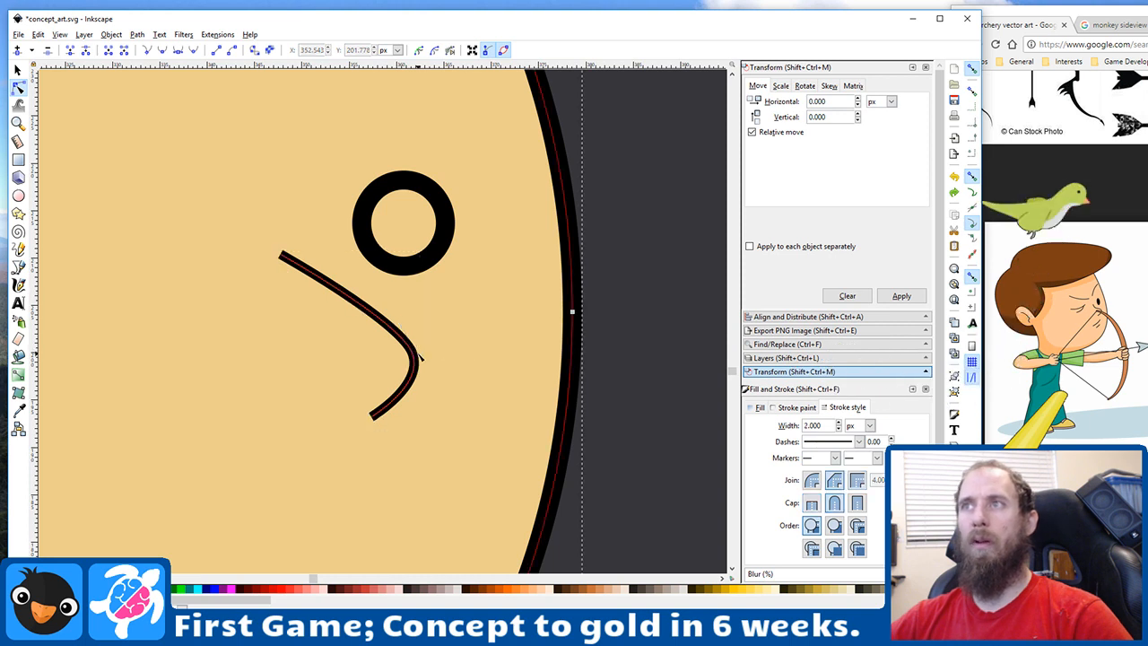
pyautogui.click(416, 356)
pyautogui.click(415, 357)
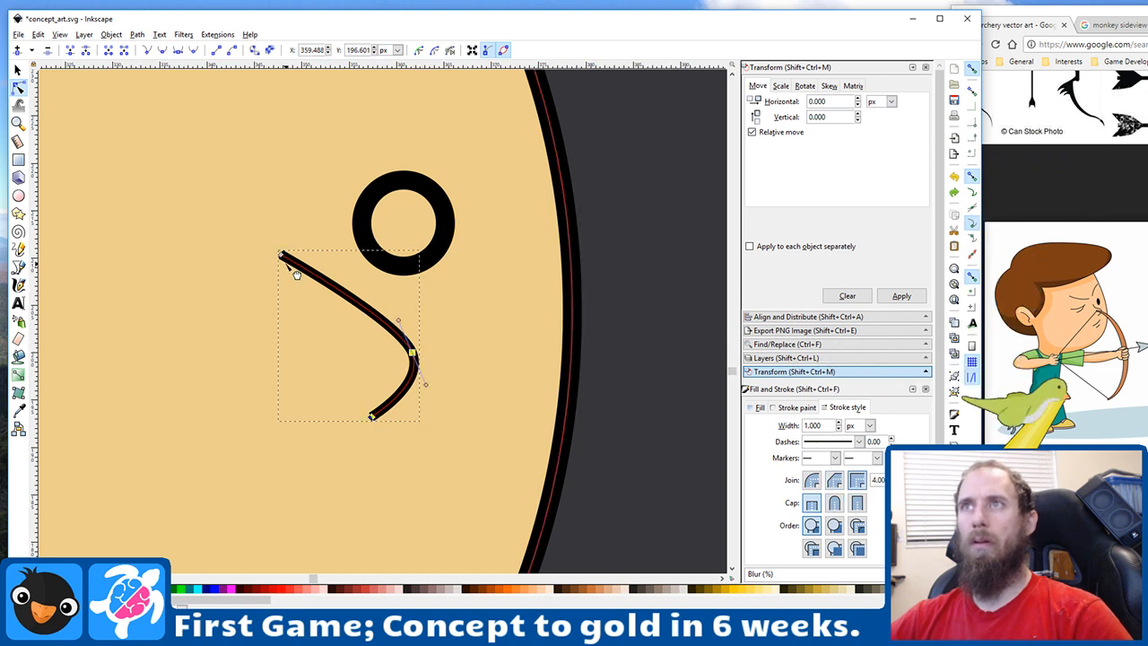
pyautogui.click(308, 328)
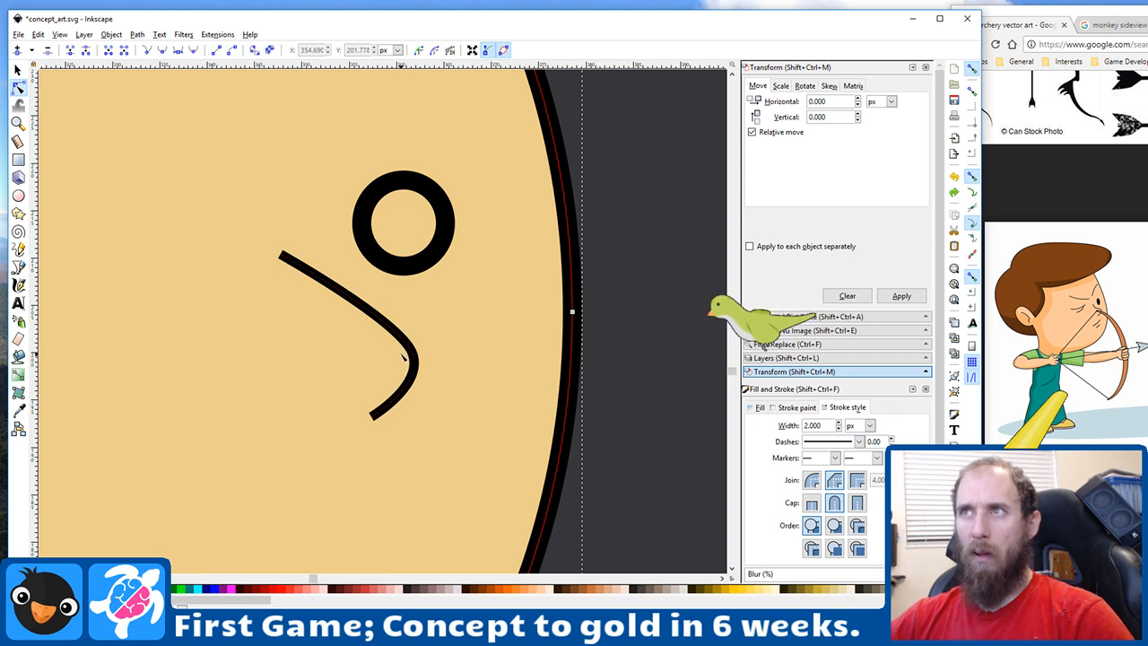
pyautogui.click(415, 356)
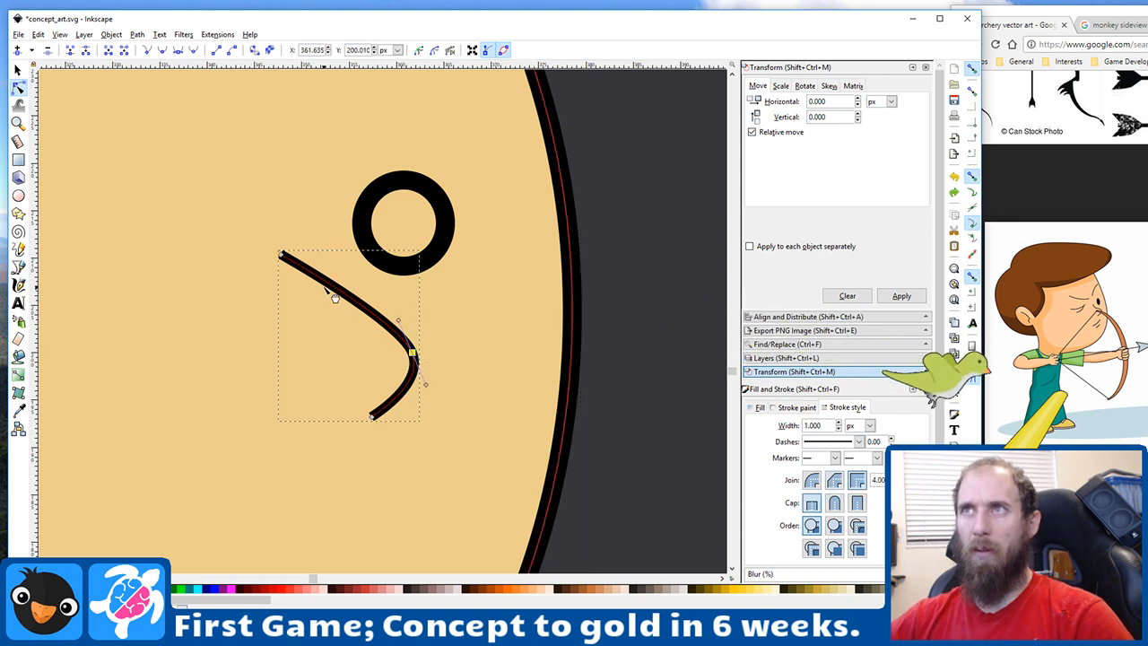
pyautogui.keyDown('shift'); pyautogui.click(282, 256); pyautogui.keyUp('shift')
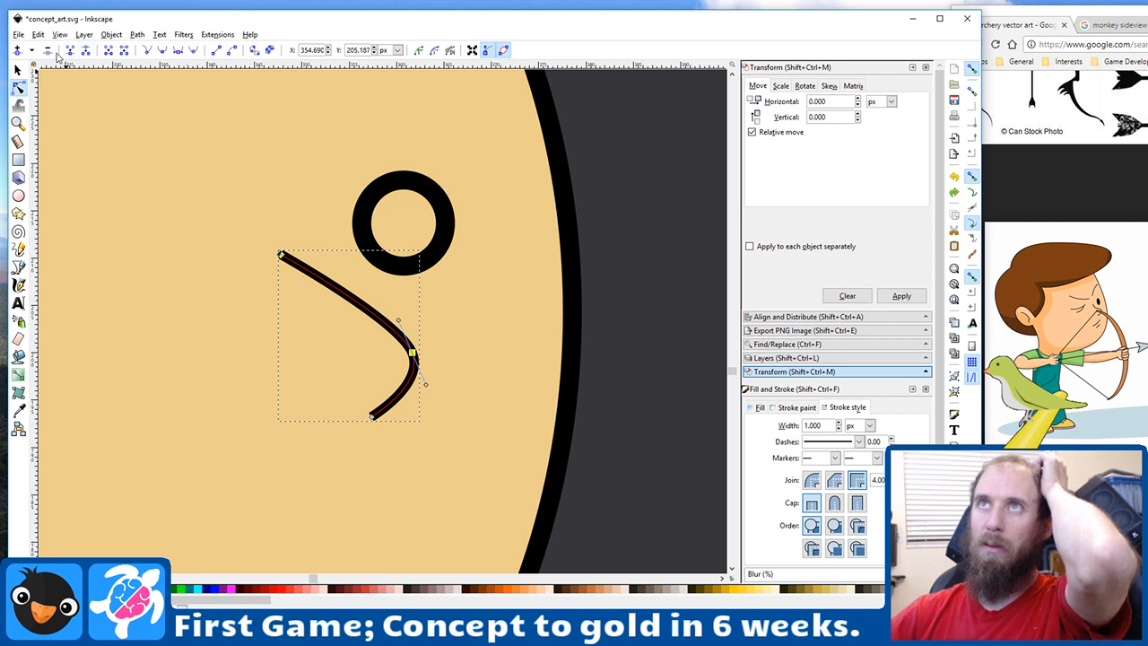
pyautogui.click(17, 51)
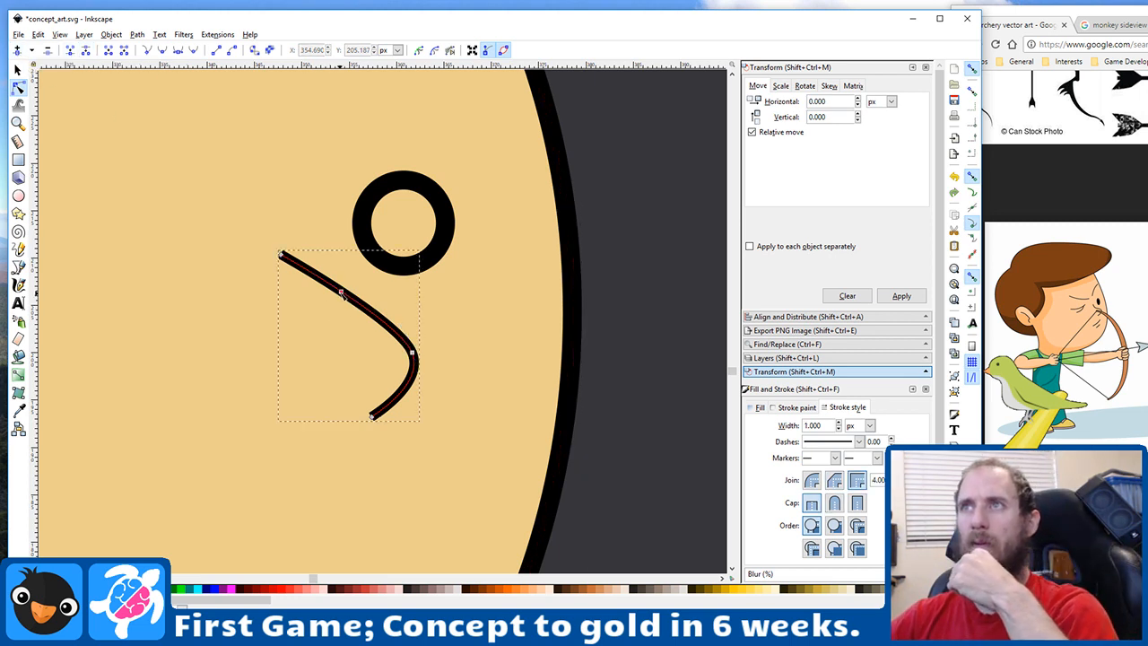
pyautogui.moveTo(340, 291); pyautogui.dragTo(411, 330)
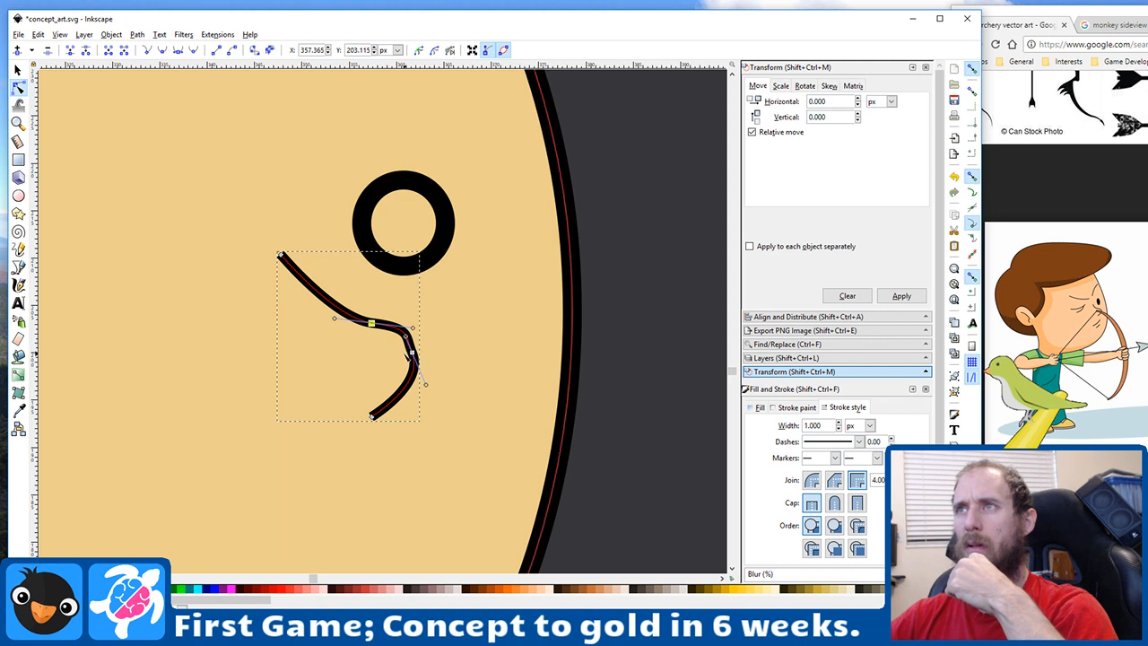
# Step: Move the lower node of the nose line outward and adjust the curve handles to form a fuller, rounded nose tip
pyautogui.moveTo(407, 337); pyautogui.dragTo(414, 335)
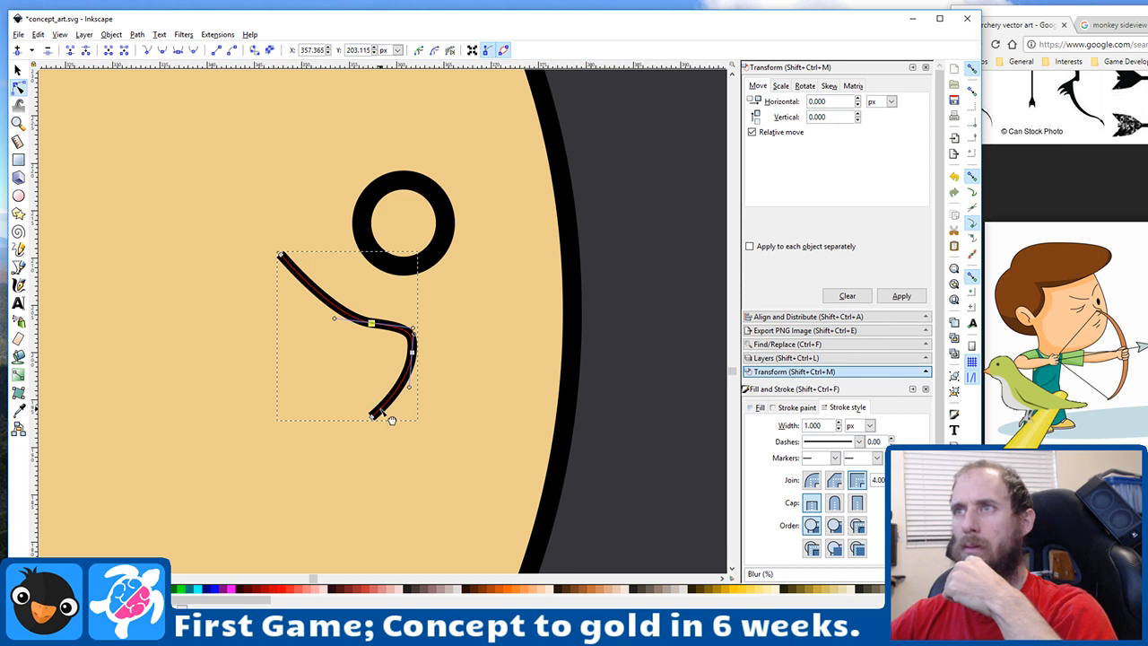
pyautogui.moveTo(413, 355); pyautogui.dragTo(428, 369)
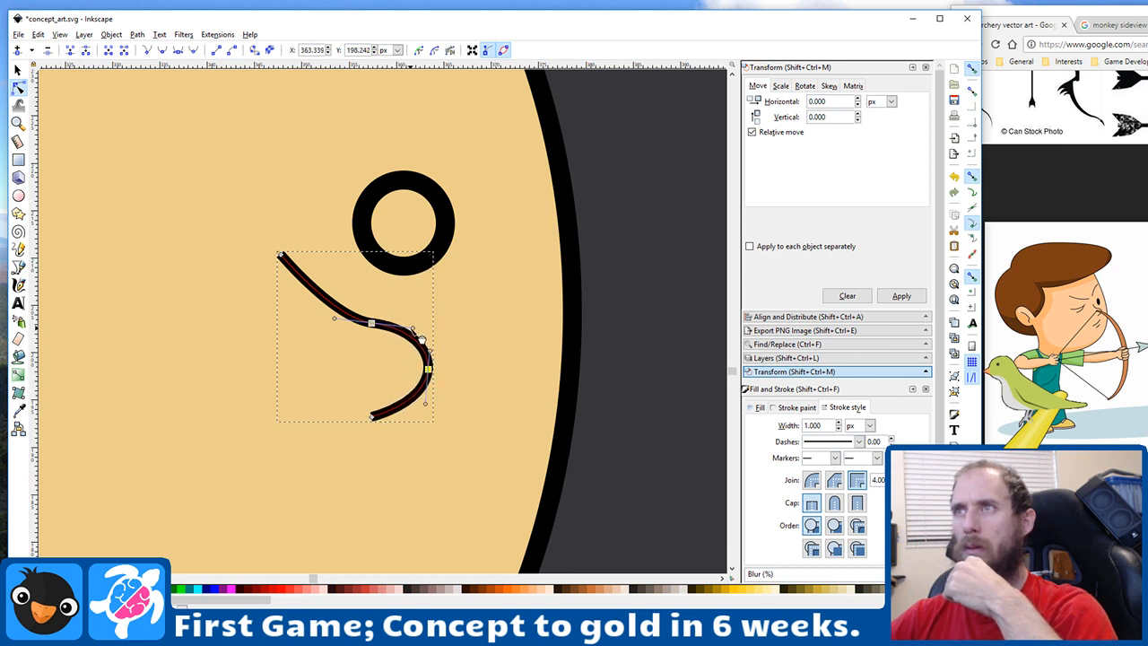
pyautogui.moveTo(413, 330); pyautogui.dragTo(430, 351)
pyautogui.click(495, 340)
pyautogui.scroll(-1, 497, 340)
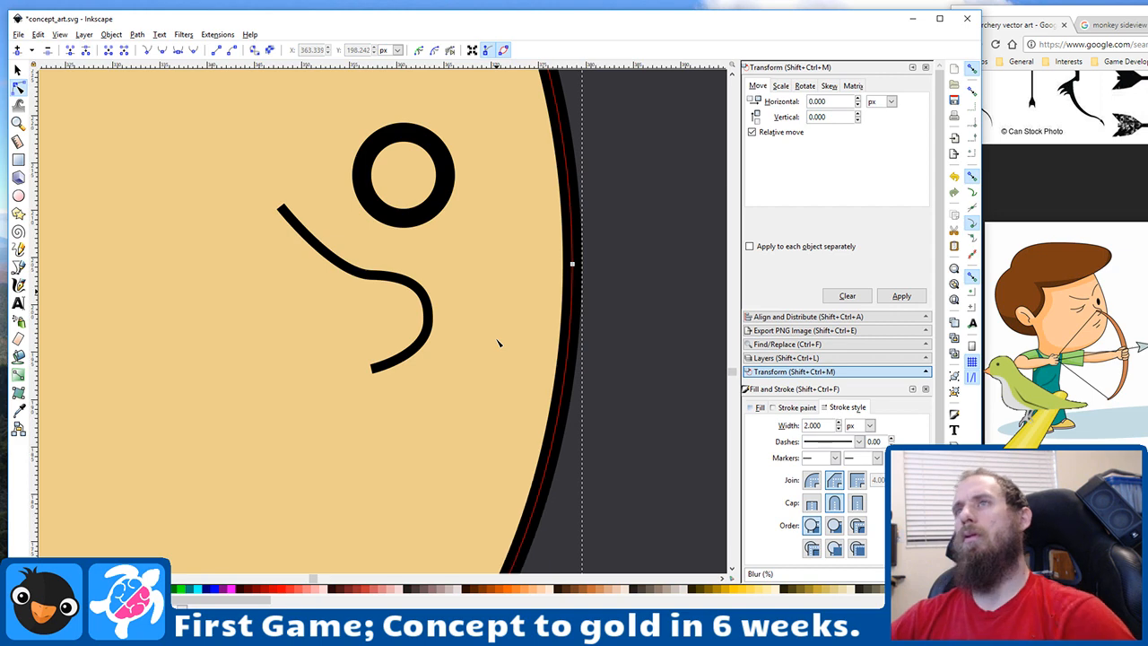
pyautogui.scroll(-6, 498, 343)
pyautogui.scroll(2, 498, 343)
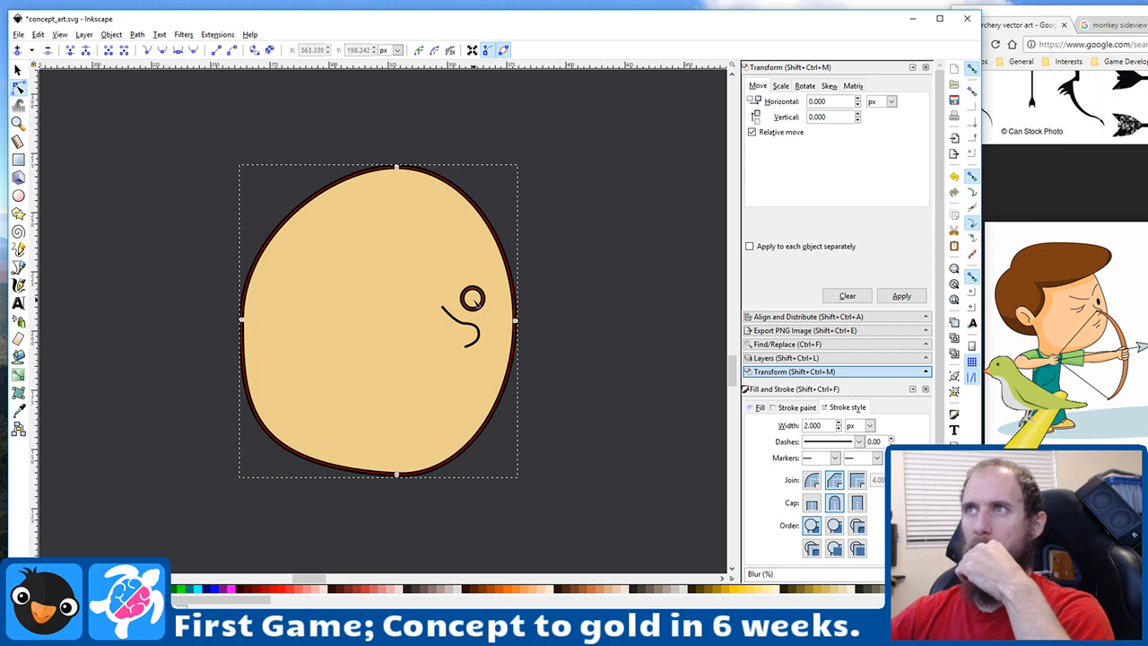
# Step: Squeeze the eye circle into a narrow ellipse about 6.7 px wide and rotate it slightly counterclockwise
pyautogui.click(482, 300)
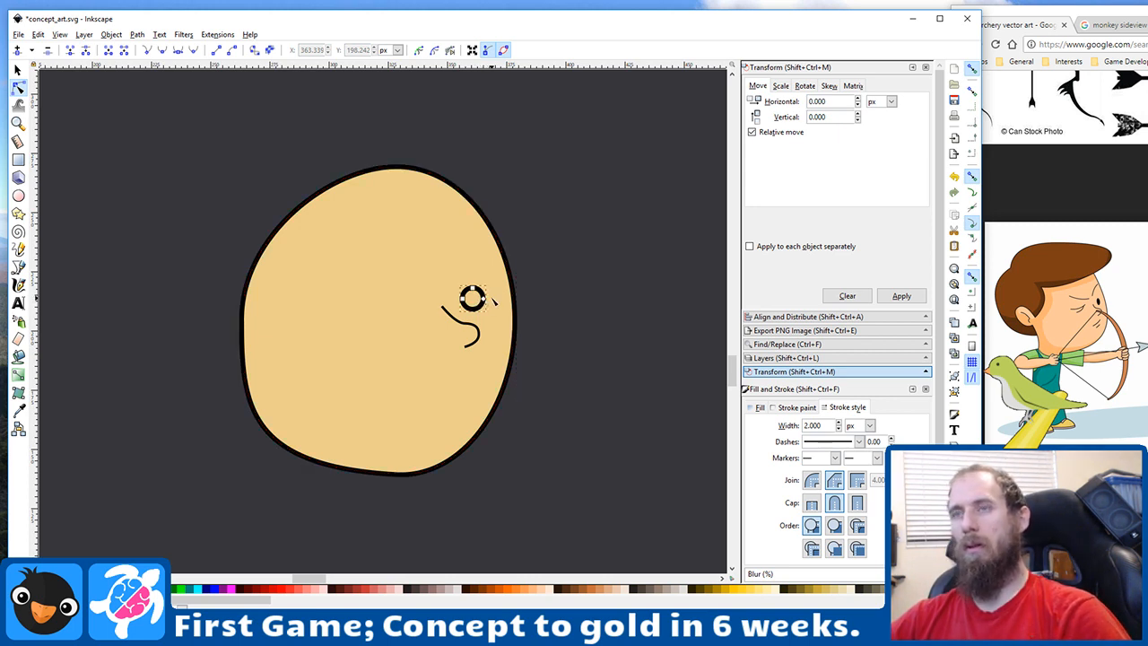
pyautogui.scroll(3, 492, 301)
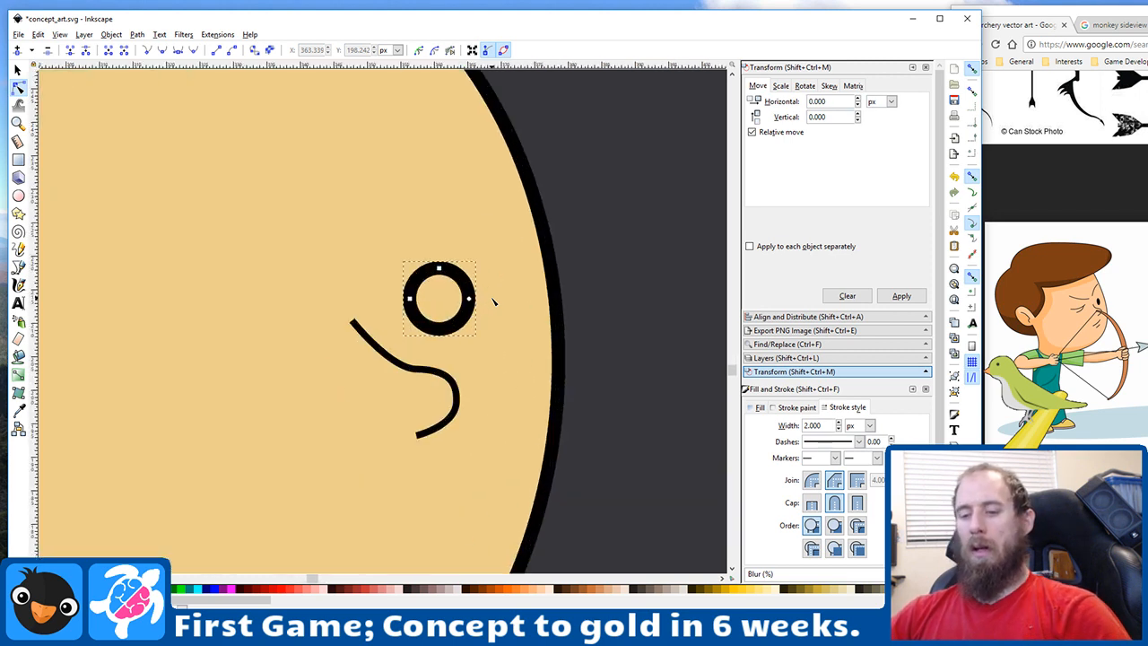
pyautogui.press('s')
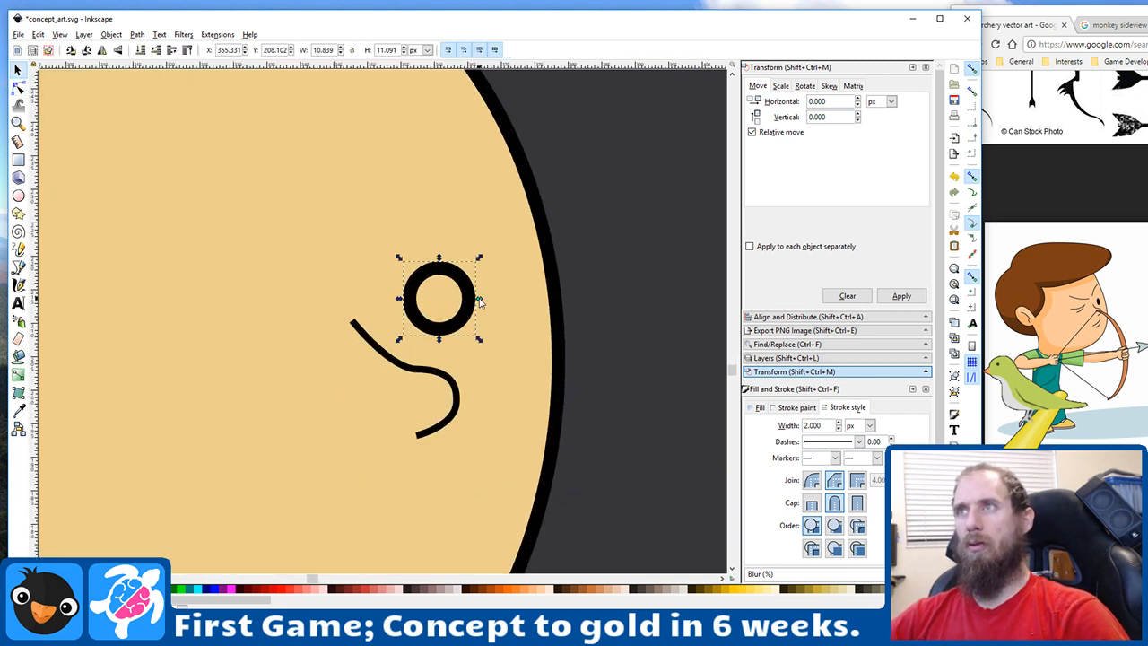
pyautogui.moveTo(480, 303); pyautogui.dragTo(452, 305)
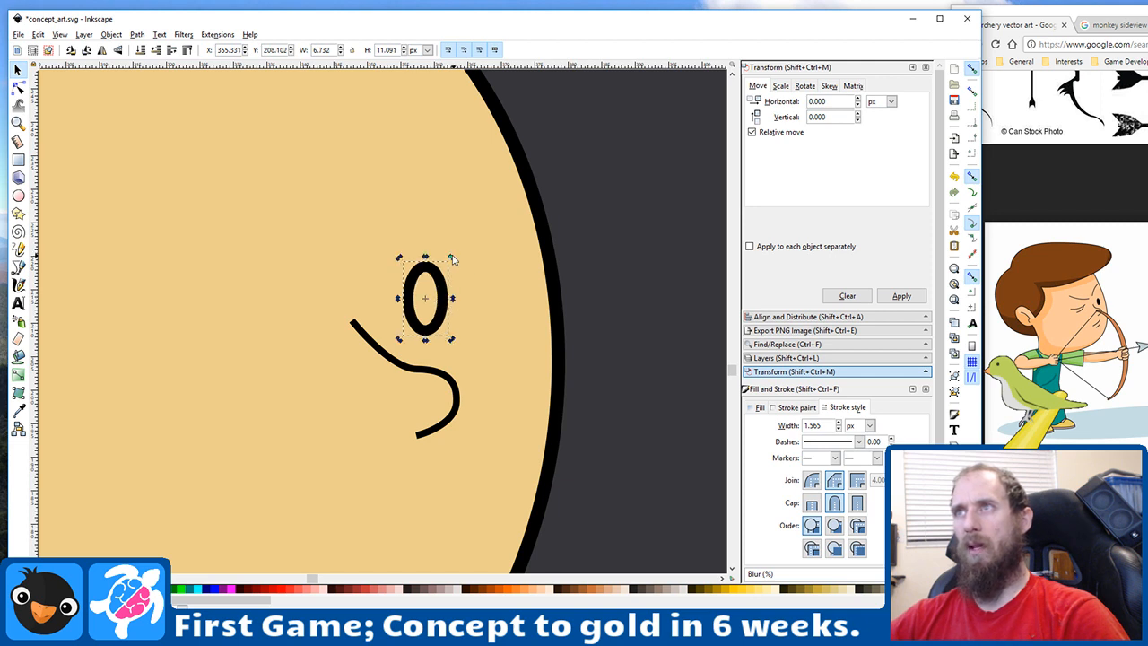
pyautogui.moveTo(453, 259); pyautogui.dragTo(447, 256)
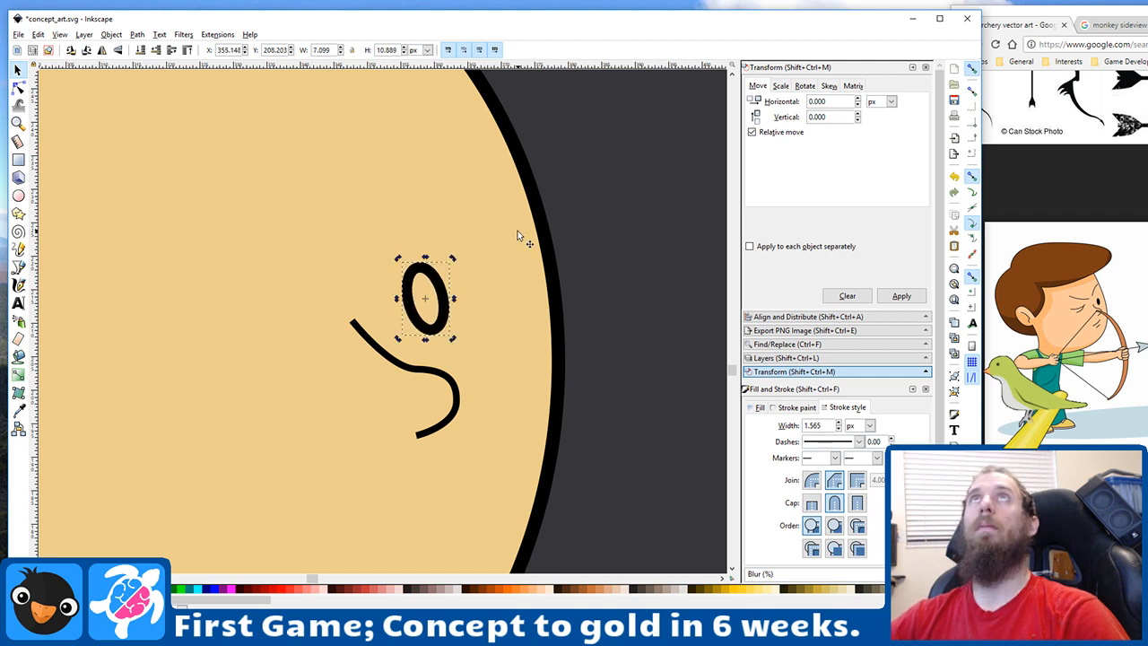
pyautogui.click(518, 231)
pyautogui.scroll(-4, 480, 278)
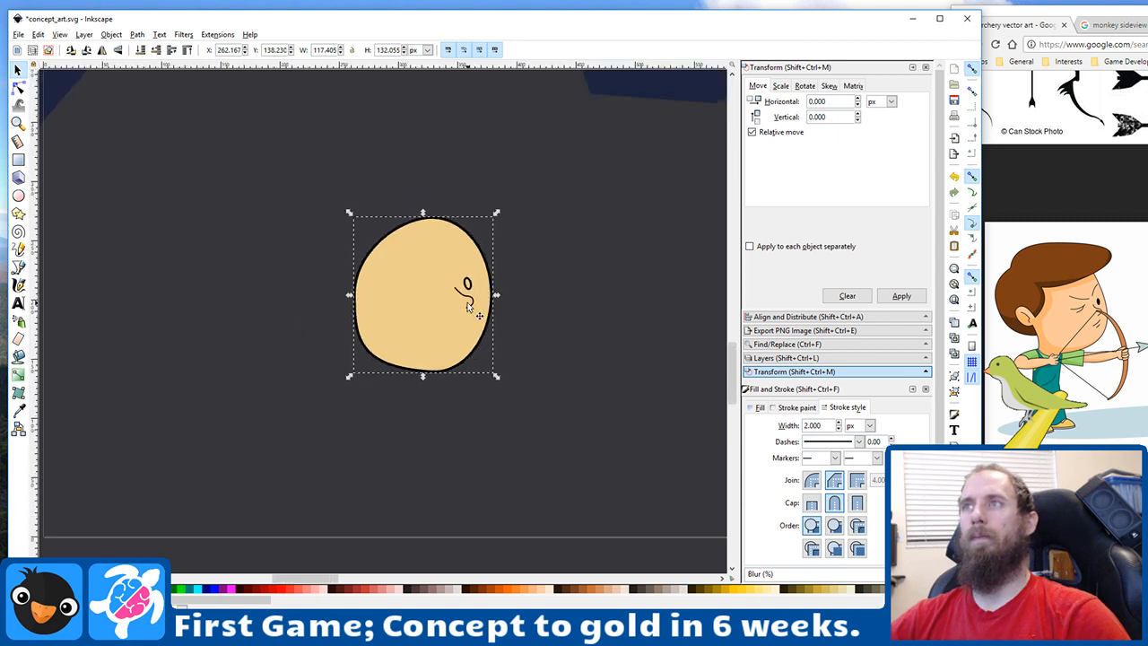
# Step: Duplicate the eye, place the copy on the other side of the nose and scale it to about 9.4 by 14.5 px
pyautogui.click(468, 288)
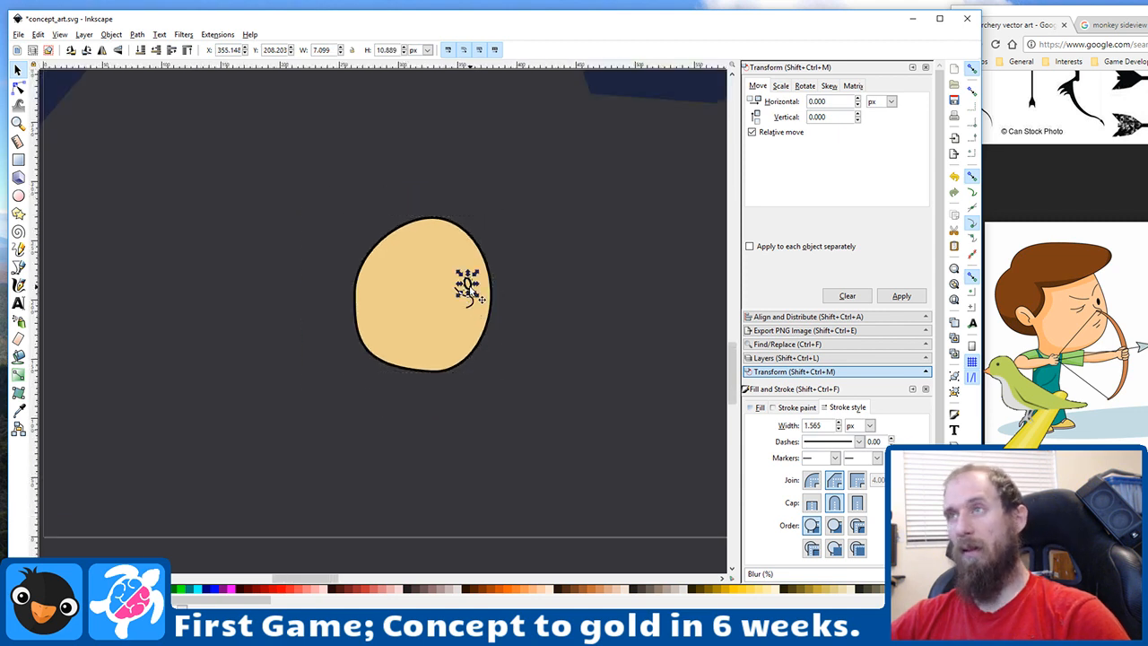
pyautogui.hotkey('ctrl', 'd')
pyautogui.moveTo(466, 288); pyautogui.dragTo(450, 310)
pyautogui.scroll(6, 451, 310)
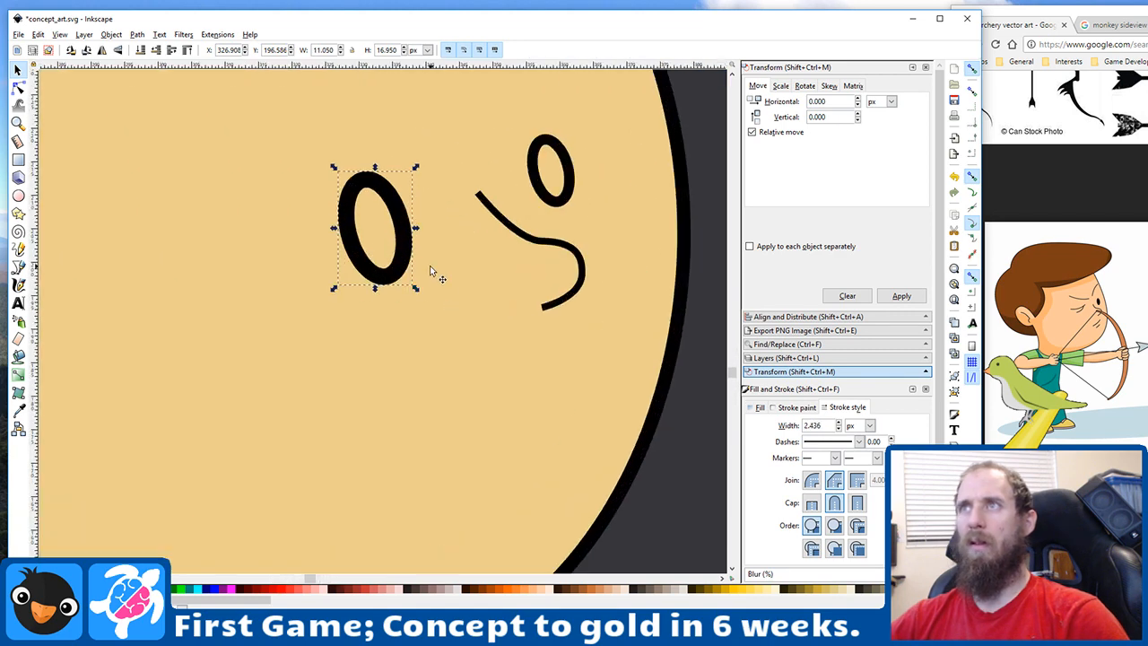
pyautogui.click(397, 264)
pyautogui.moveTo(397, 264); pyautogui.dragTo(417, 310)
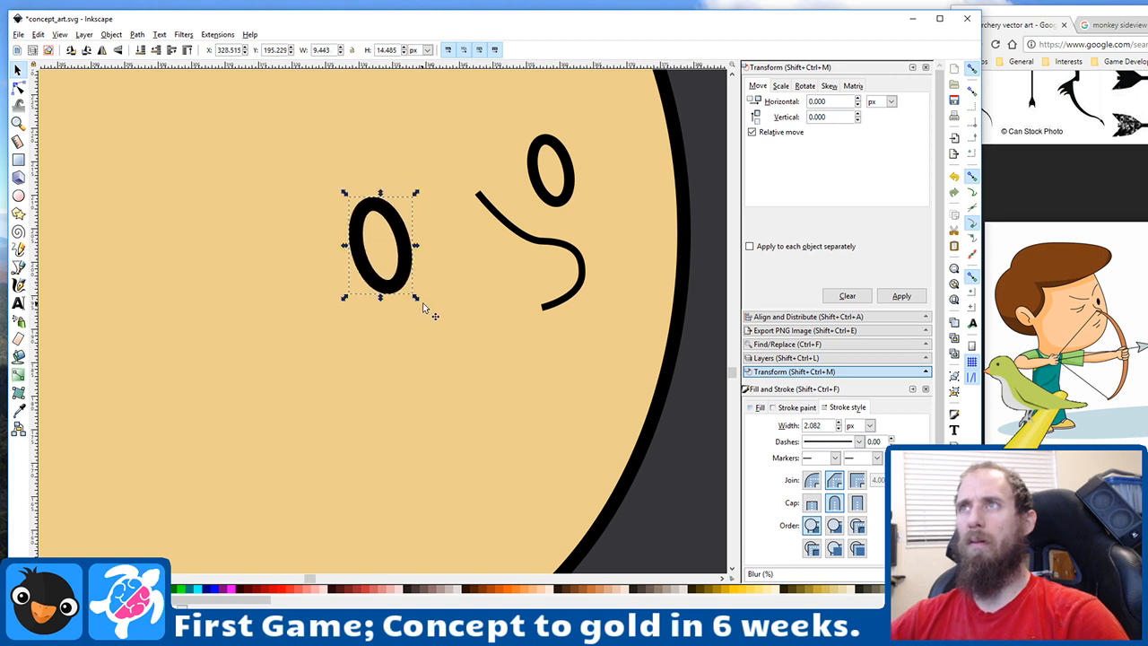
pyautogui.scroll(-7, 424, 305)
pyautogui.click(452, 350)
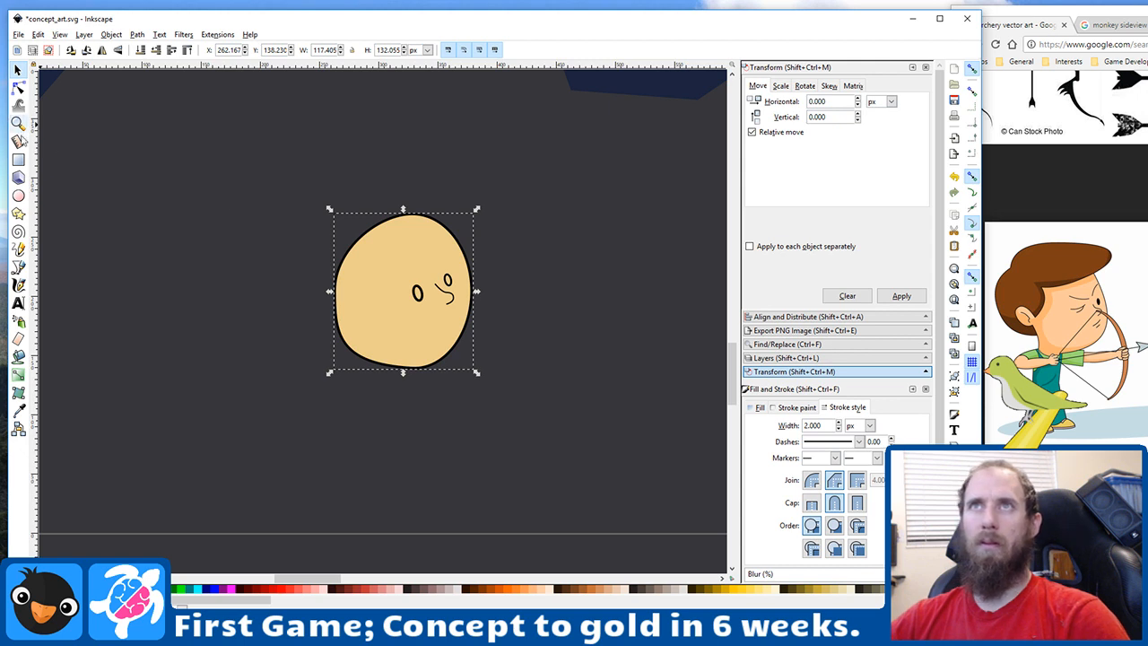
# Step: Draw two straight Bezier lines as eyebrows, a nearly horizontal one above the larger eye and a steep one above the smaller eye
pyautogui.click(18, 249)
pyautogui.click(18, 267)
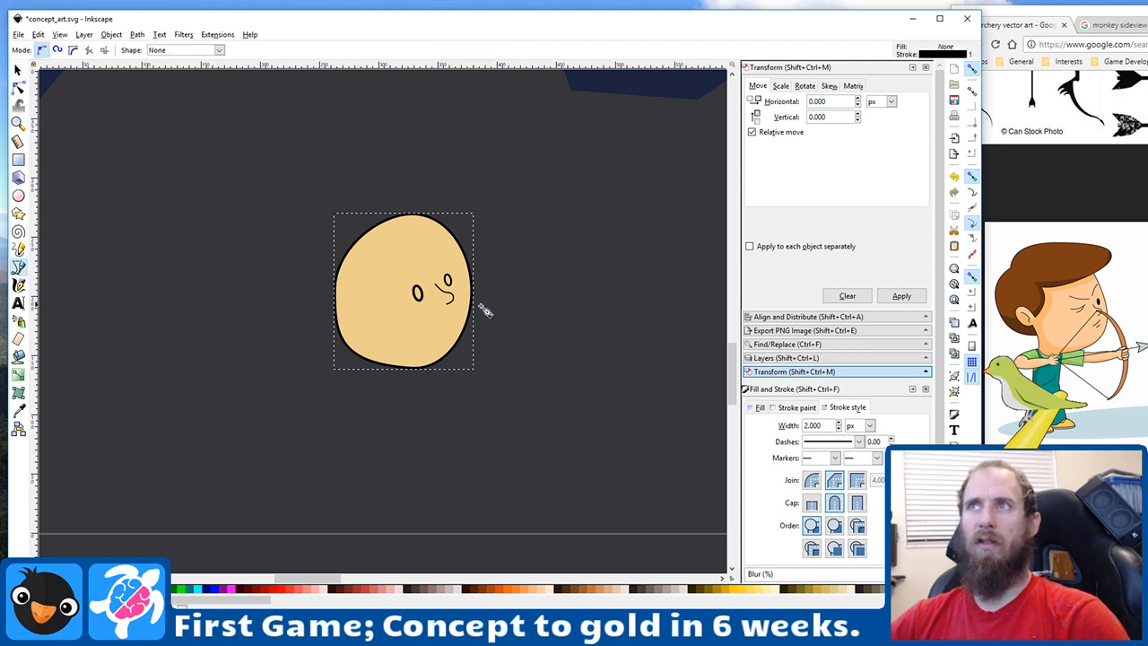
pyautogui.click(392, 272)
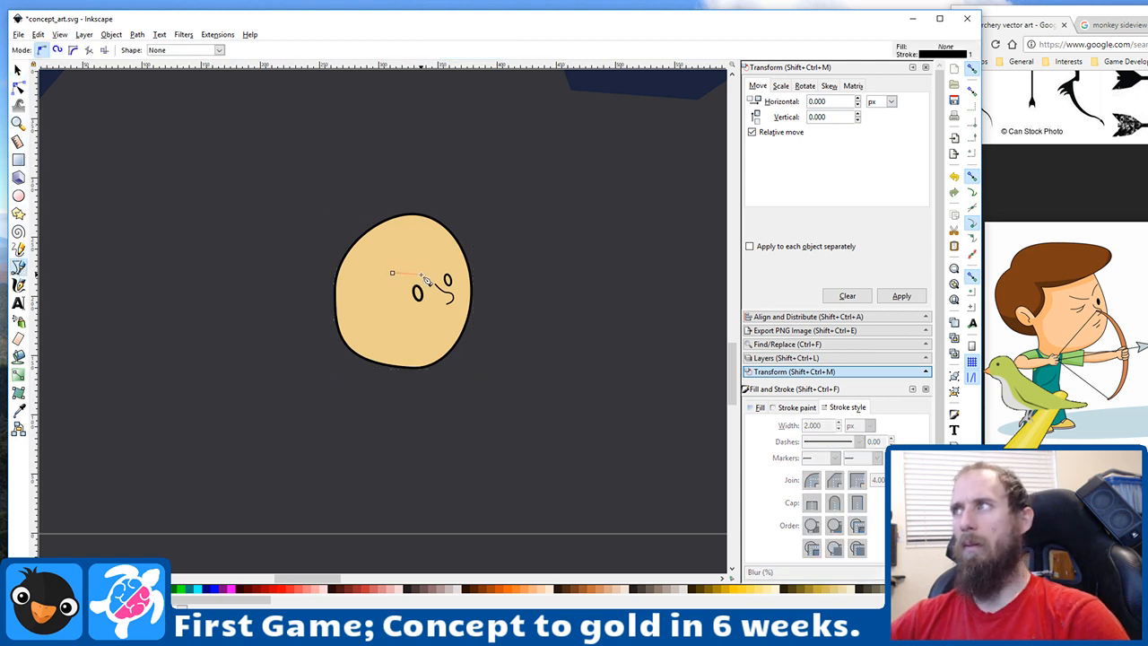
pyautogui.click(420, 274)
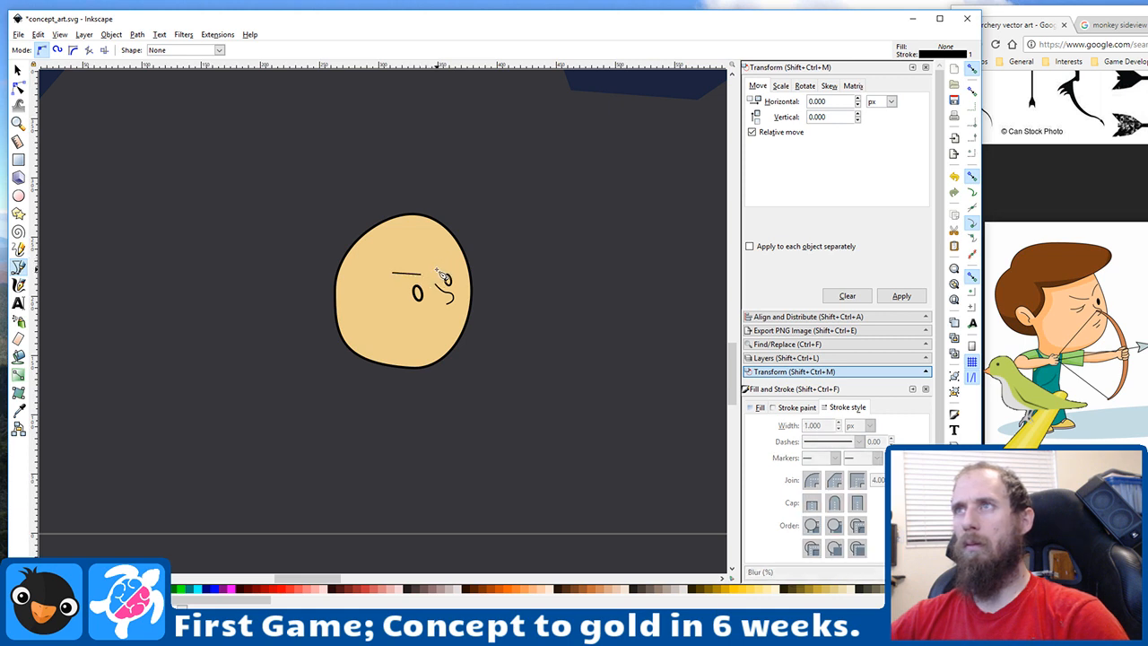
pyautogui.click(437, 270)
pyautogui.doubleClick(445, 253)
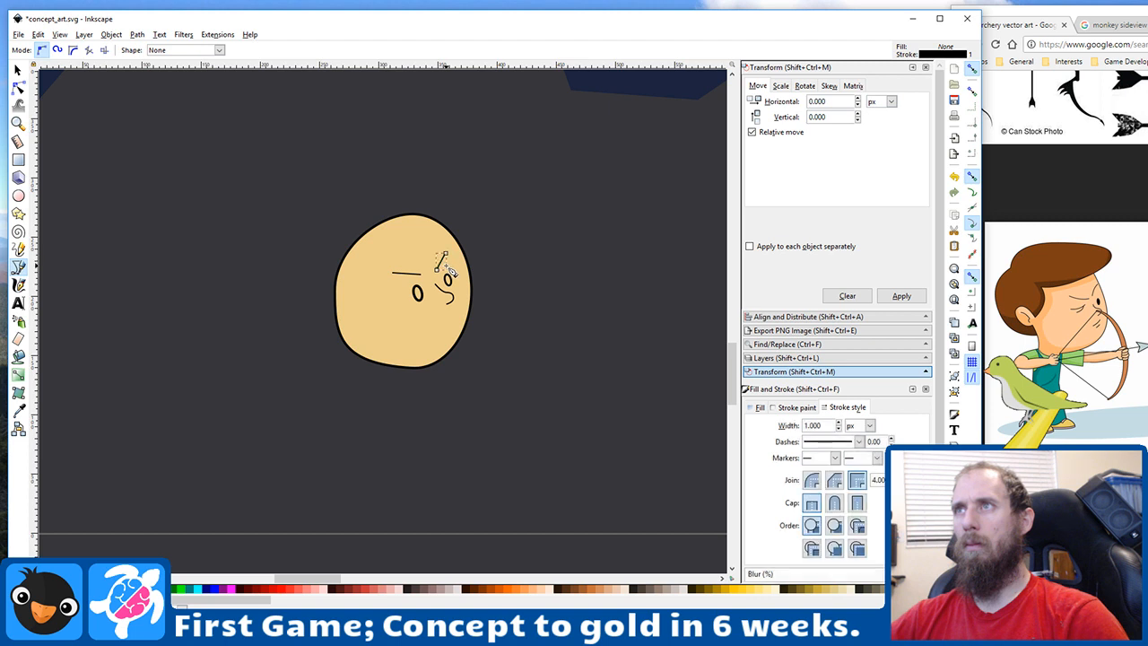
# Step: Bend the steep eyebrow into an upward arch and the nearly horizontal eyebrow into a shallow downward curve
pyautogui.scroll(4, 444, 255)
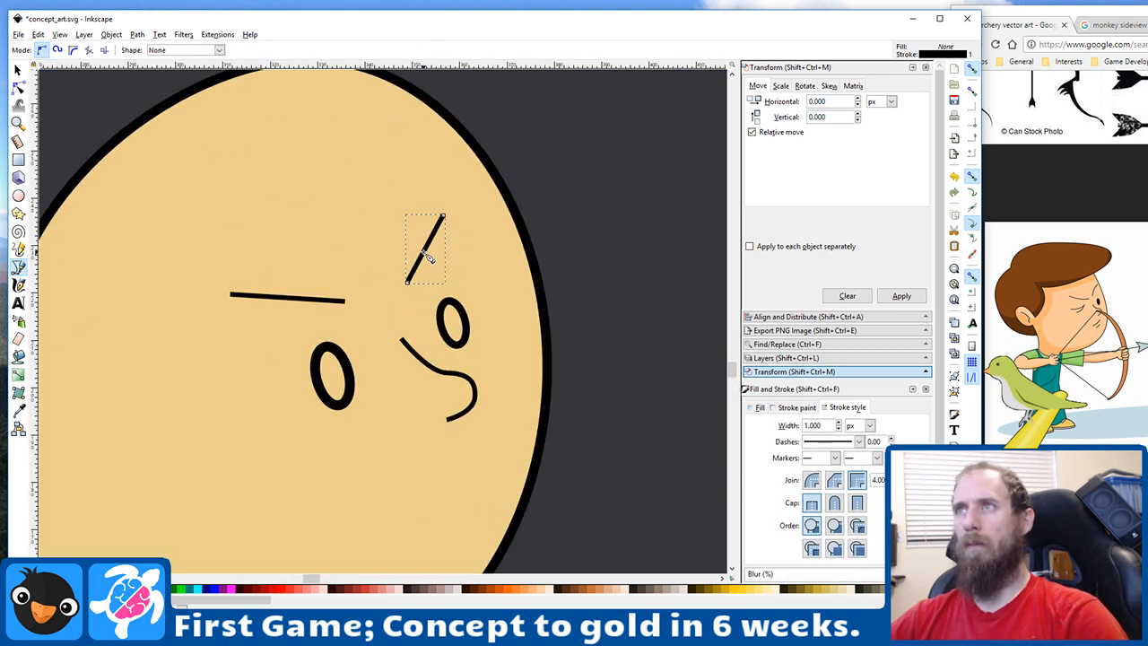
pyautogui.press('n')
pyautogui.moveTo(439, 259); pyautogui.dragTo(425, 249)
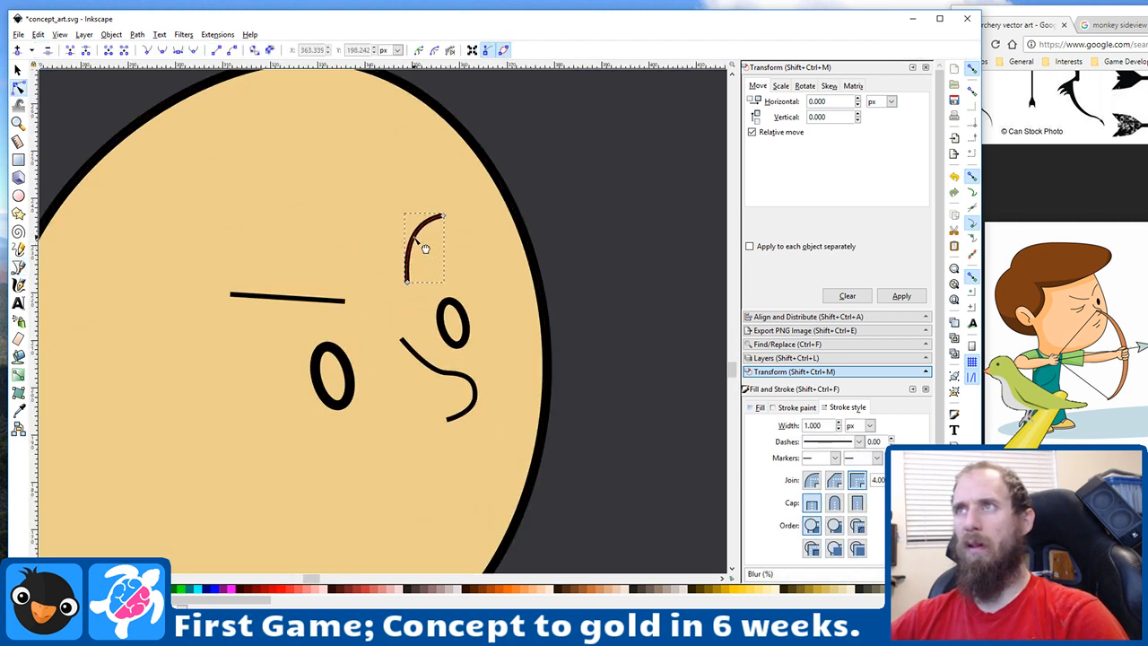
pyautogui.click(266, 300)
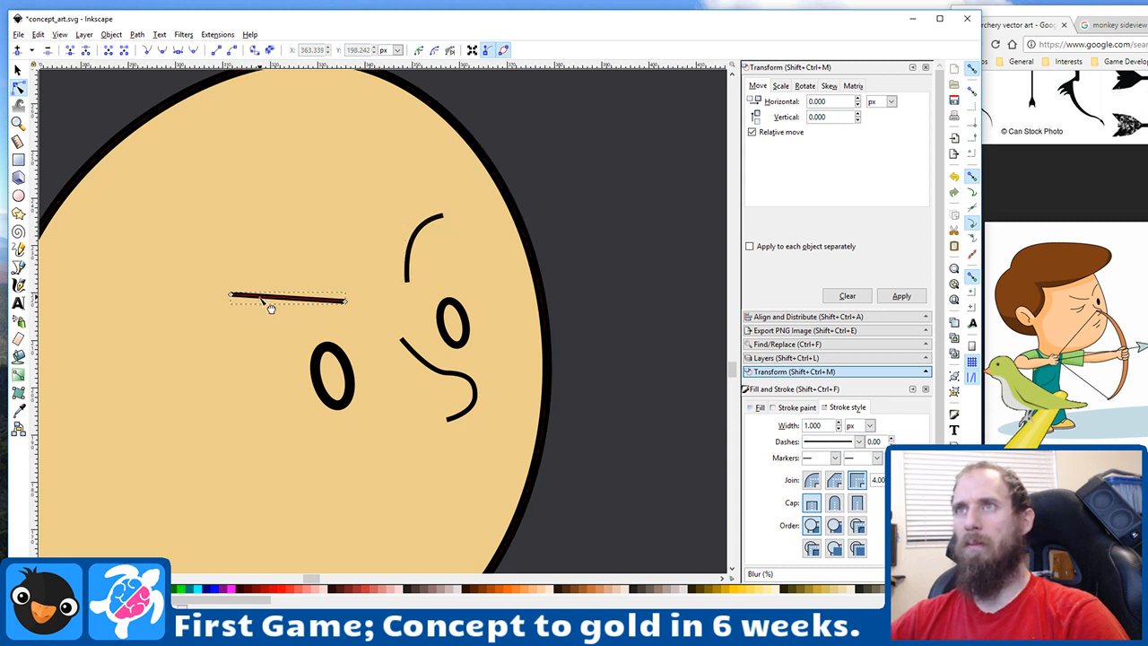
pyautogui.moveTo(270, 307); pyautogui.dragTo(275, 313)
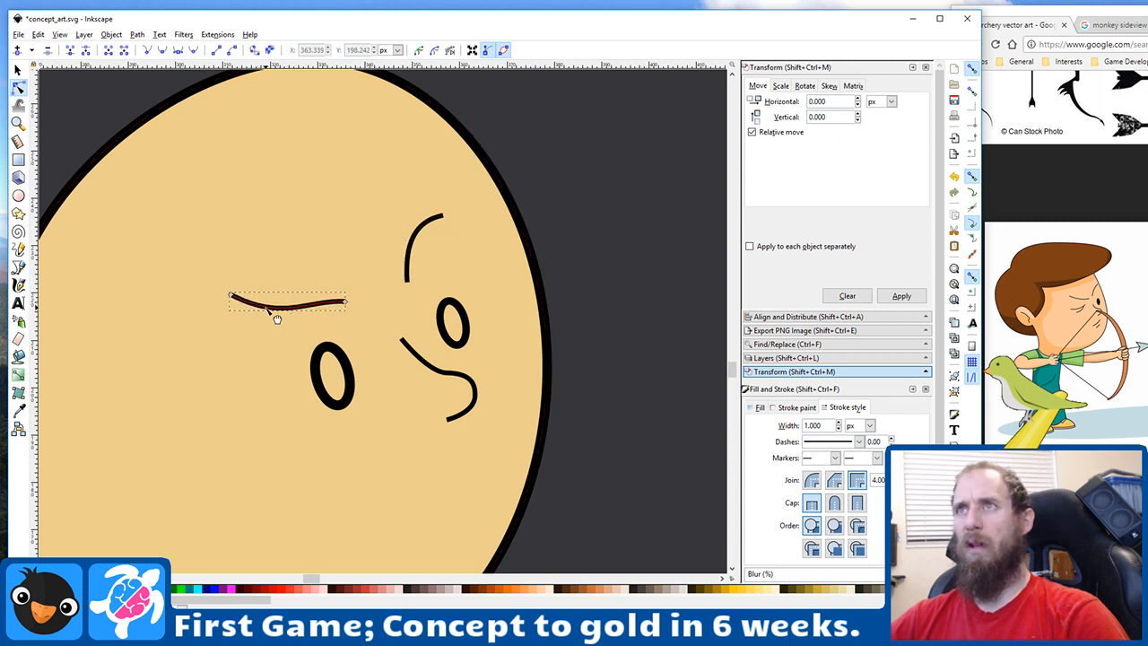
pyautogui.click(308, 240)
pyautogui.scroll(-4, 359, 319)
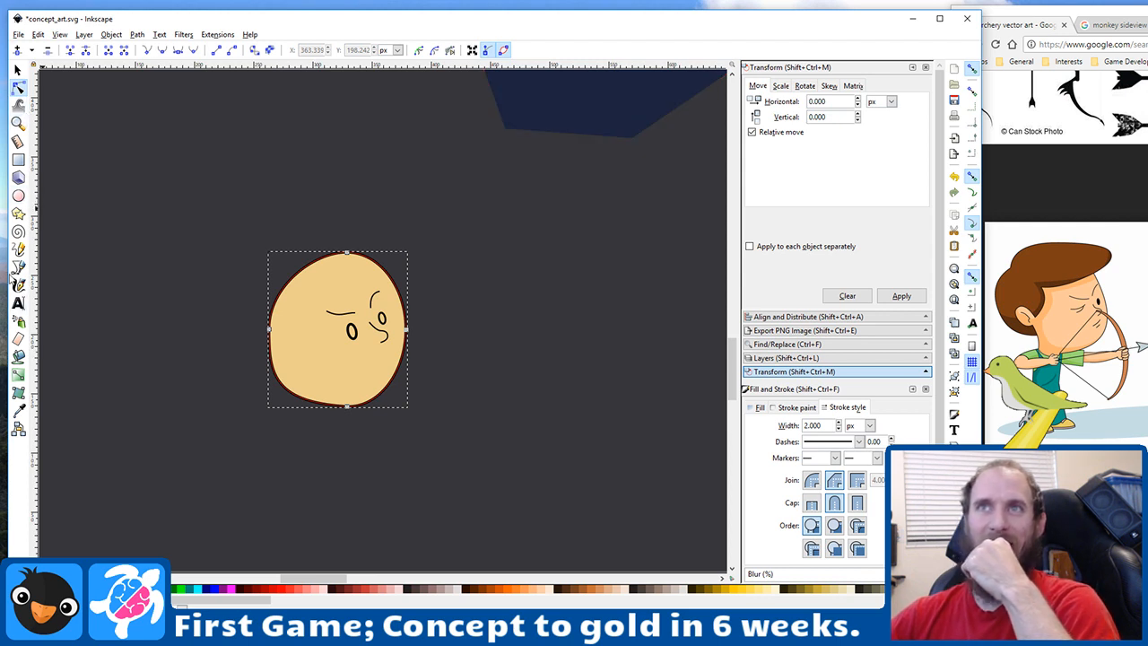
# Step: Draw a closed, straight-sided Bezier hair outline across the forehead, over the top of the head and down its back
pyautogui.click(18, 266)
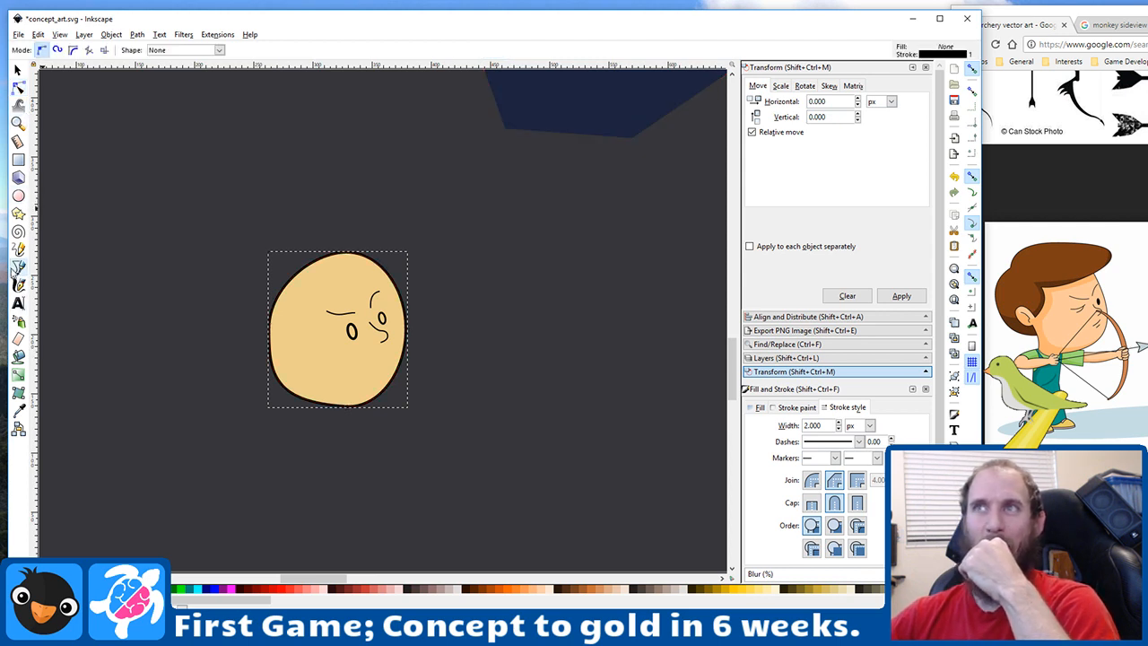
pyautogui.click(298, 300)
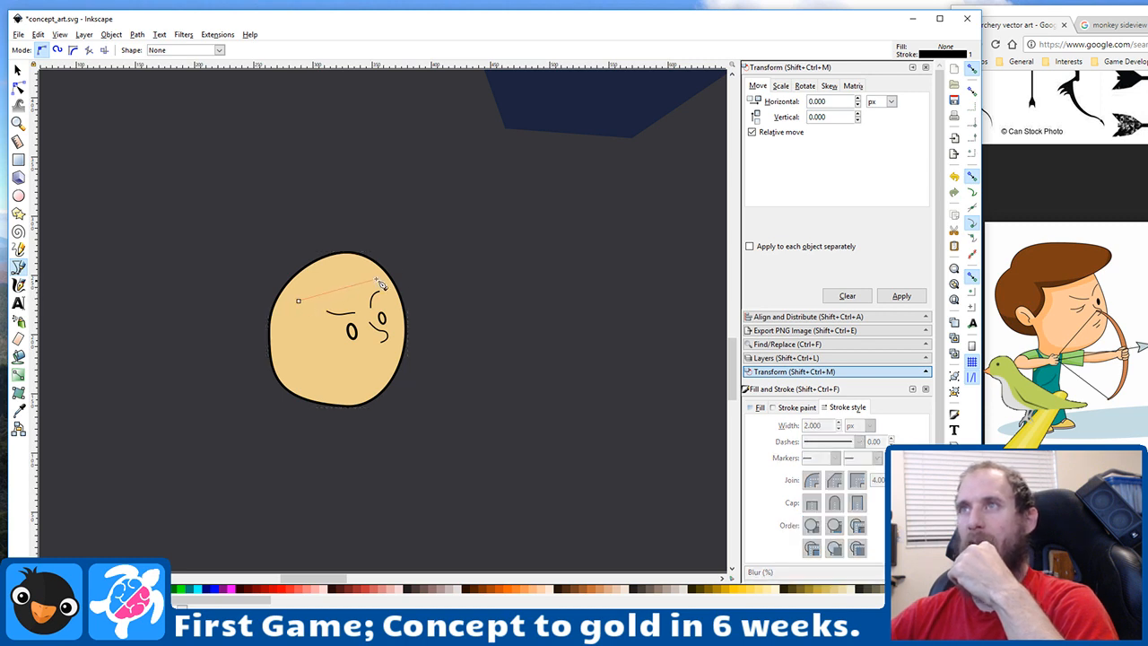
pyautogui.click(409, 271)
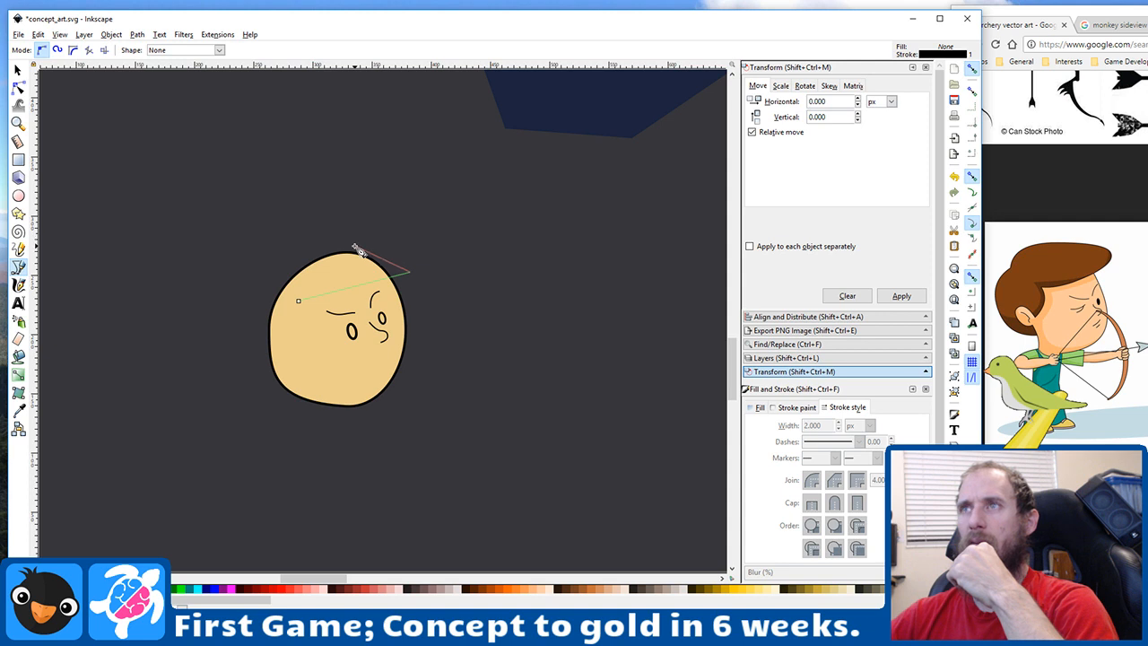
pyautogui.click(355, 246)
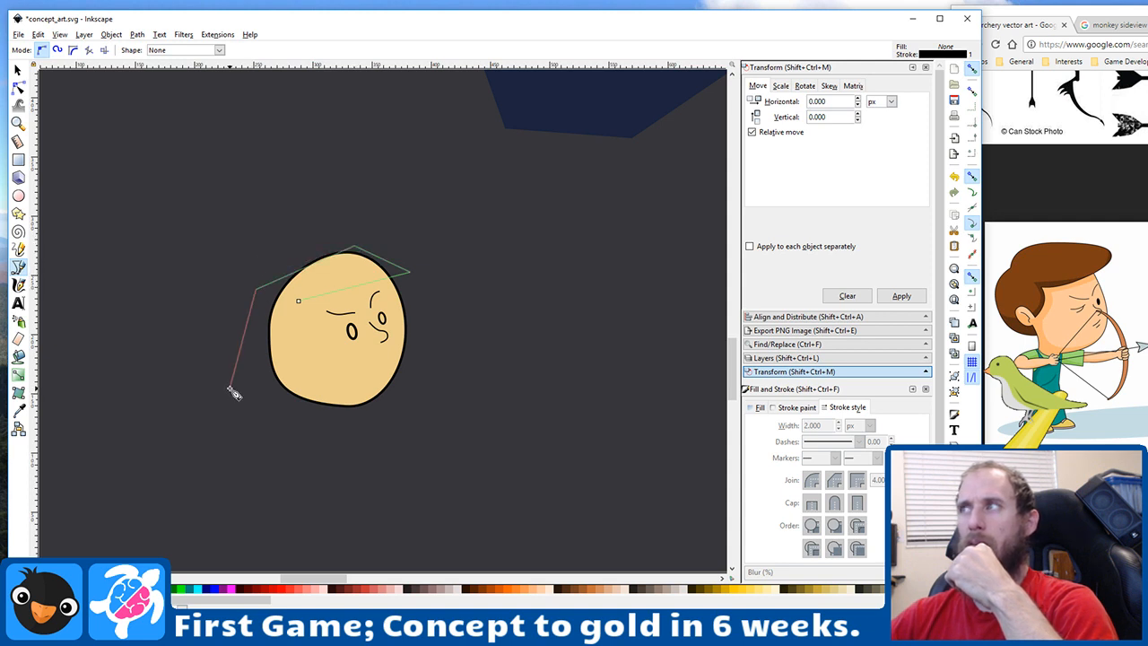
pyautogui.click(285, 377)
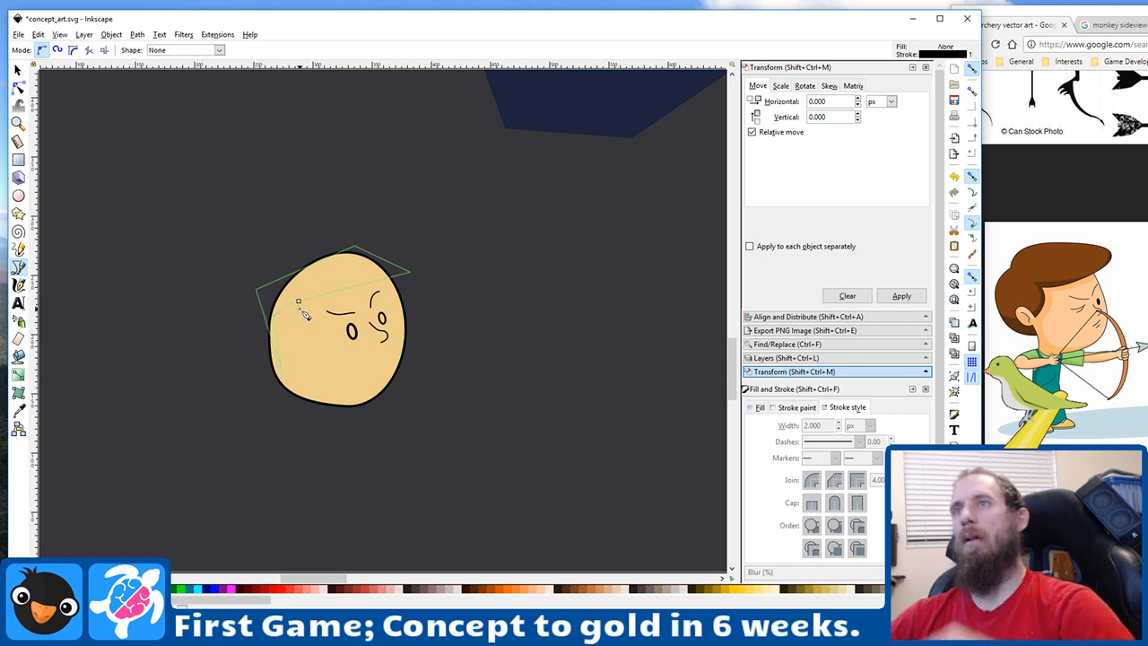
pyautogui.click(299, 303)
# Step: Join the two neighbouring nodes at the start of the hair outline on the forehead into a single node
pyautogui.scroll(5, 299, 329)
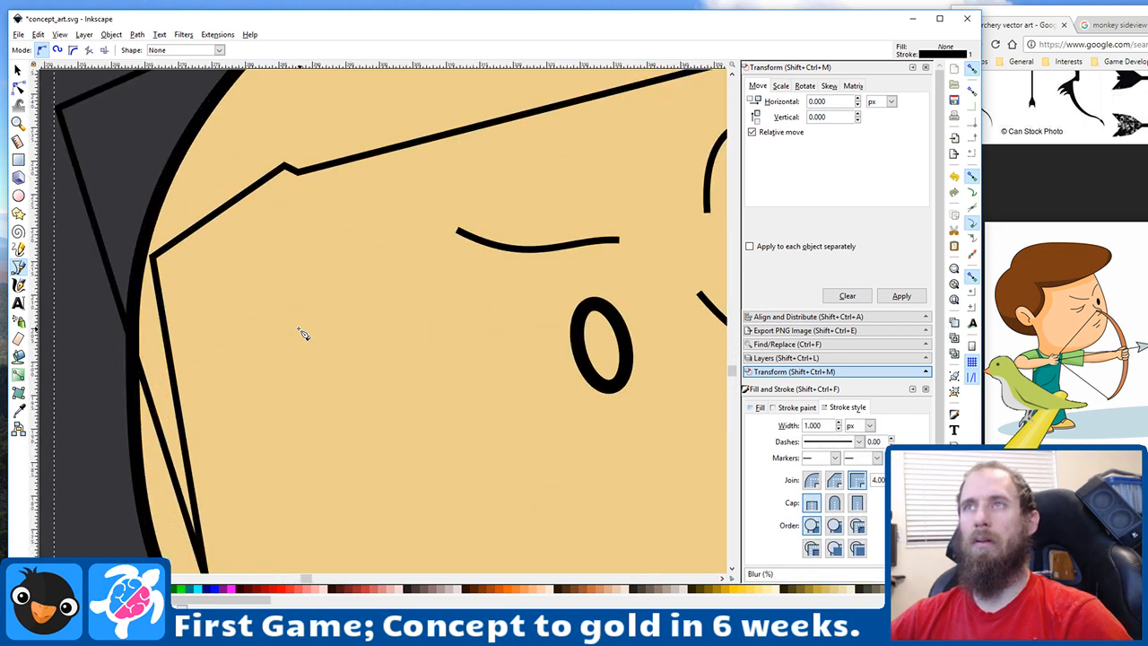
pyautogui.press('s')
pyautogui.press('n')
pyautogui.click(285, 168)
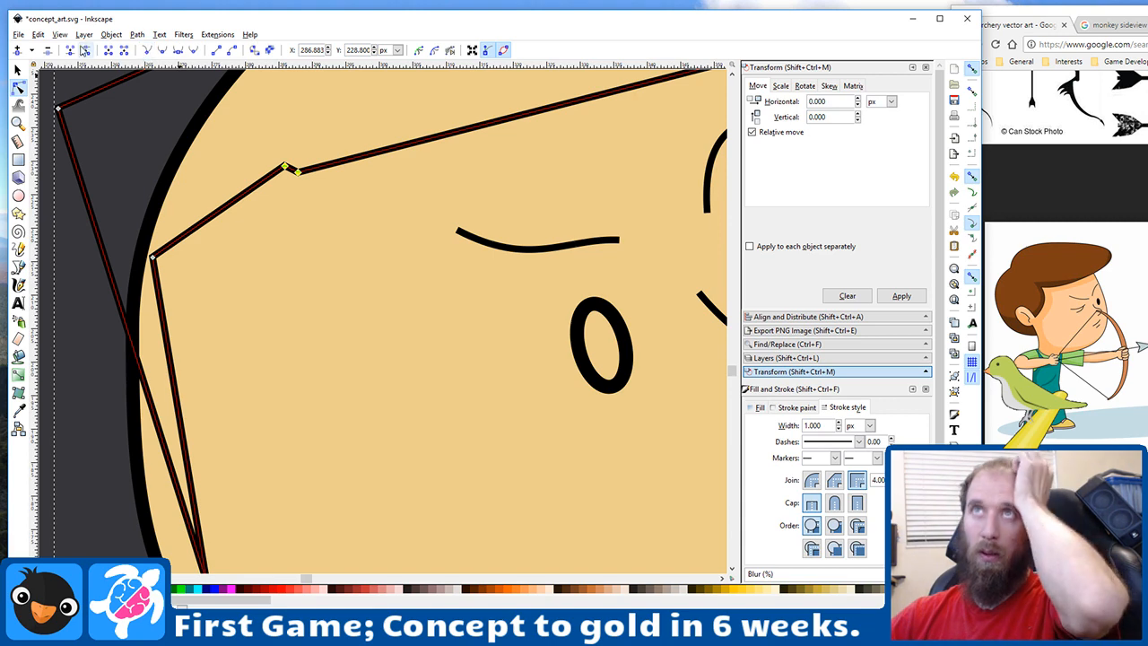
pyautogui.click(72, 50)
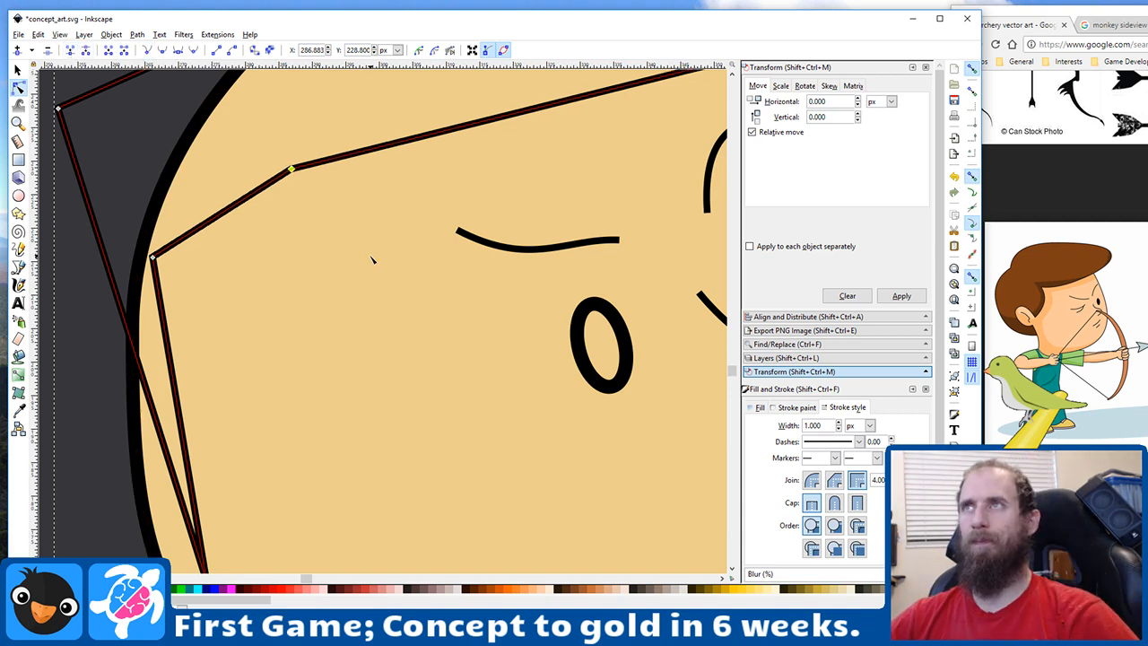
# Step: Smooth all nodes of the hair outline into curves and shift the outline slightly toward the back of the head
pyautogui.scroll(-5, 374, 257)
pyautogui.scroll(3, 383, 262)
pyautogui.press('a')
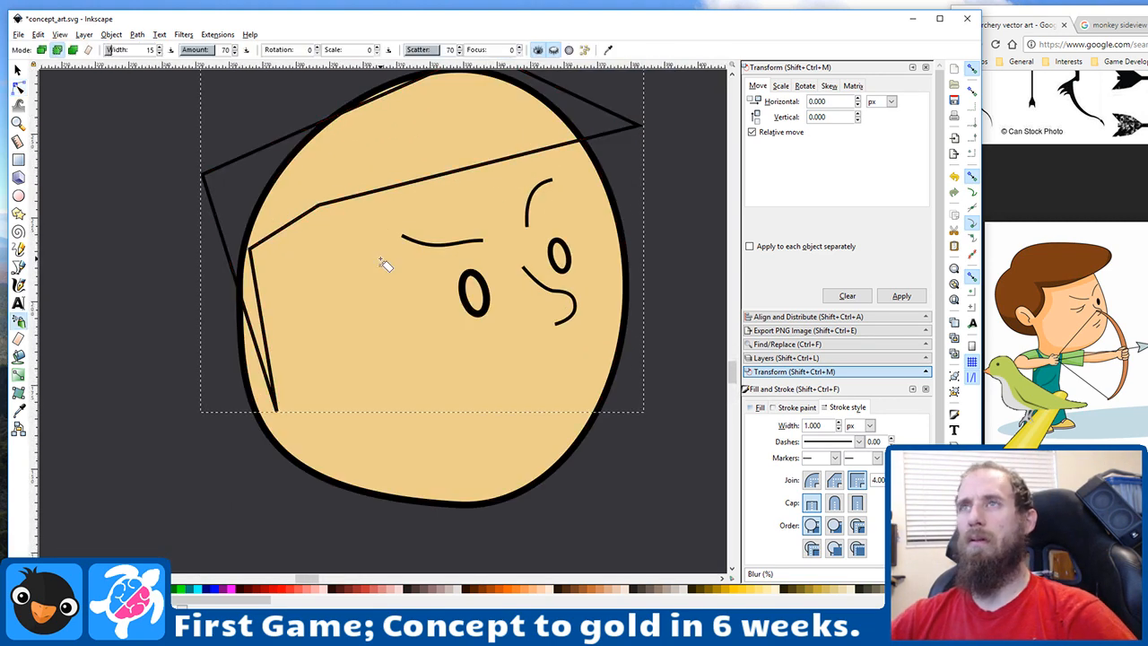
pyautogui.press('s')
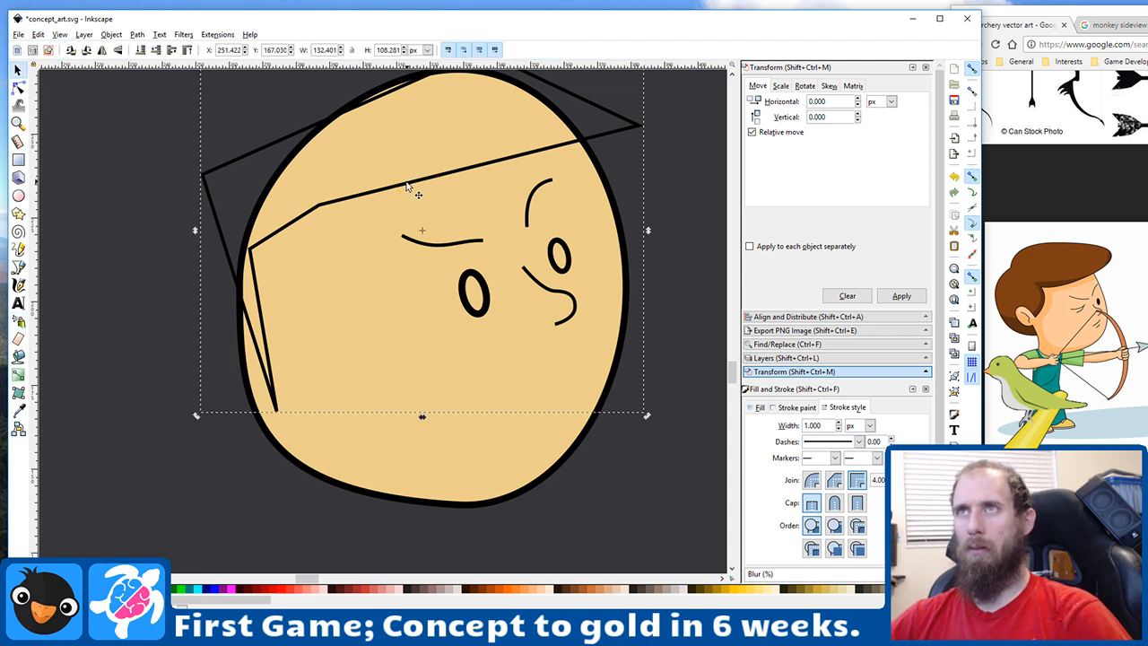
pyautogui.press('n')
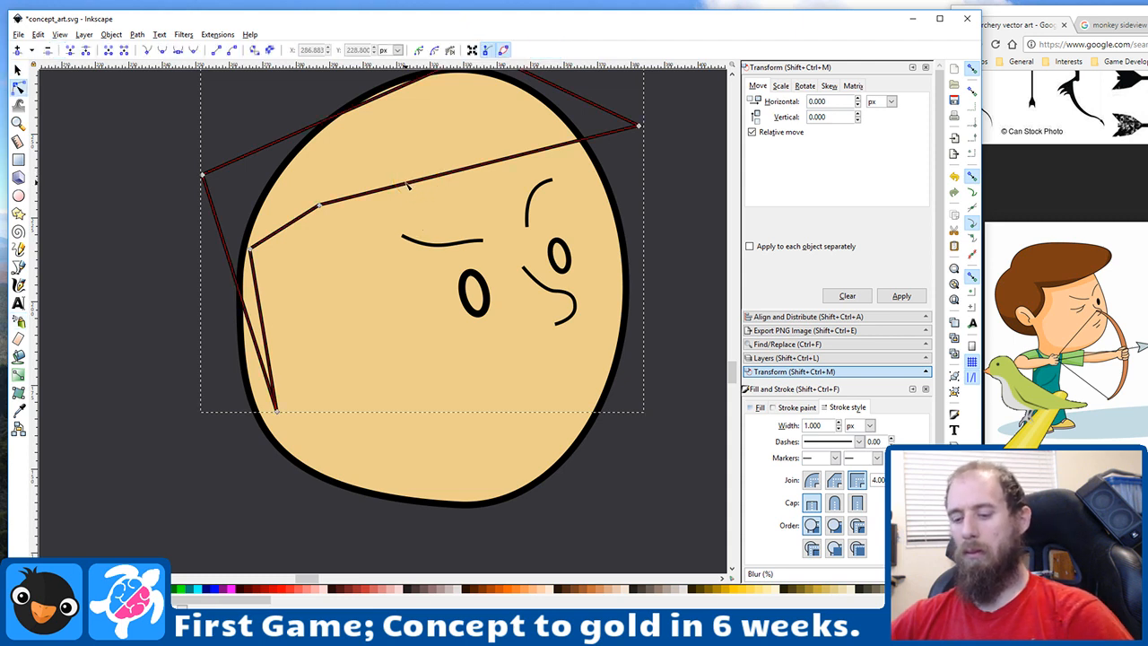
pyautogui.hotkey('ctrl', 'a')
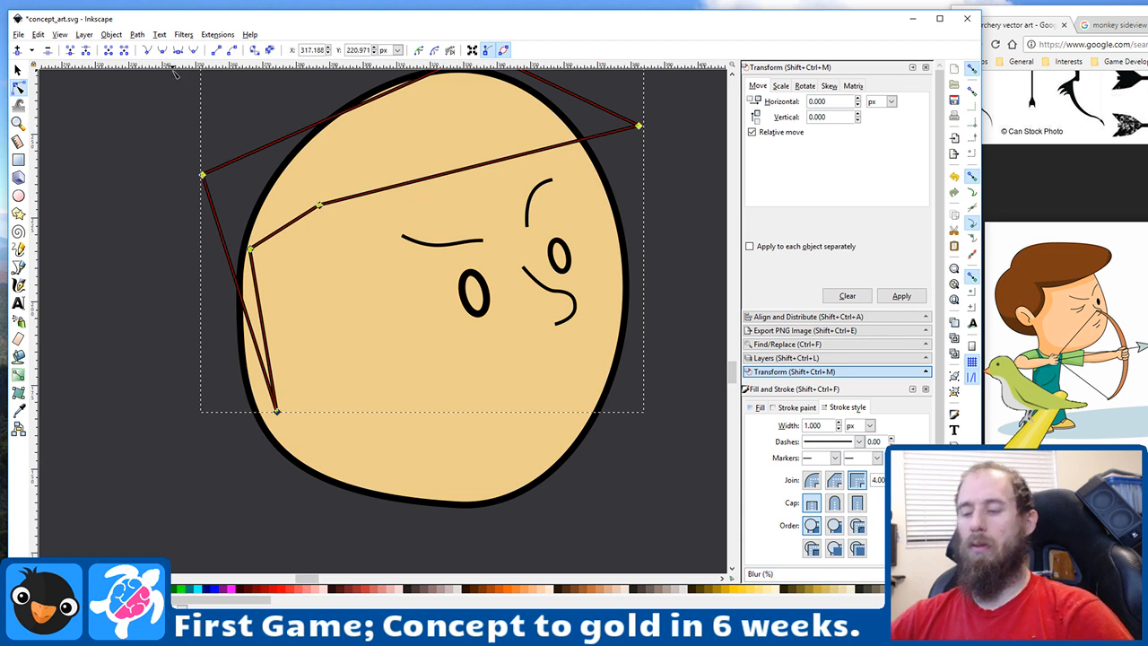
pyautogui.hotkey('shift', 's')
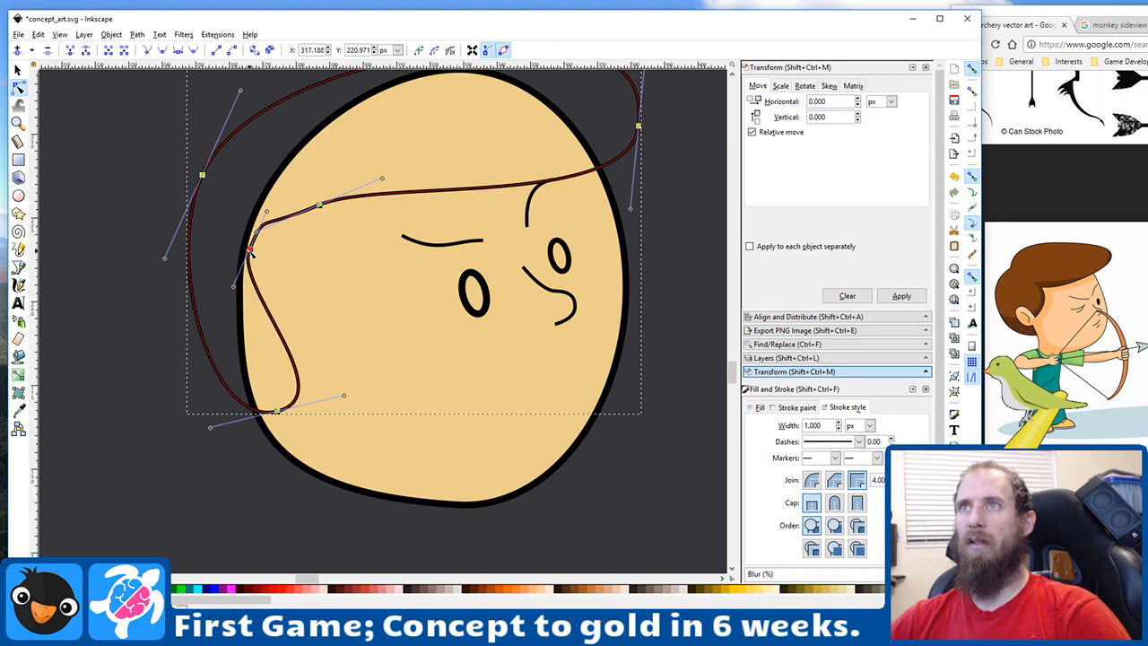
pyautogui.moveTo(250, 252)
pyautogui.mouseDown()
pyautogui.moveTo(266, 263)
pyautogui.moveTo(234, 245)
pyautogui.mouseUp()
pyautogui.click(355, 305)
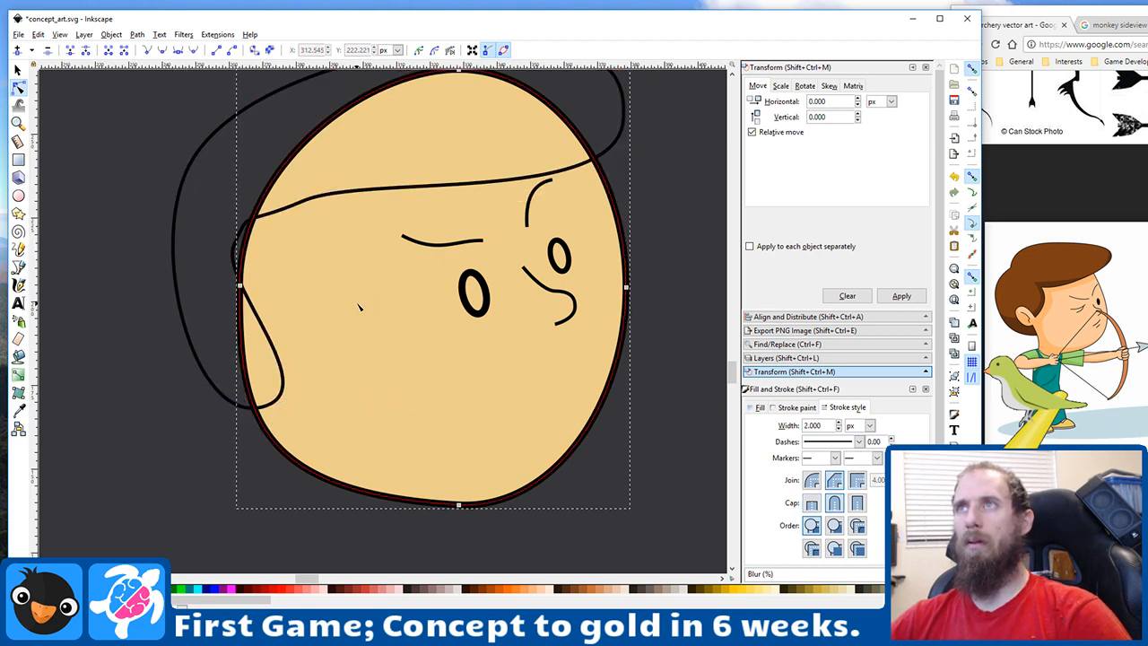
pyautogui.scroll(-2, 359, 308)
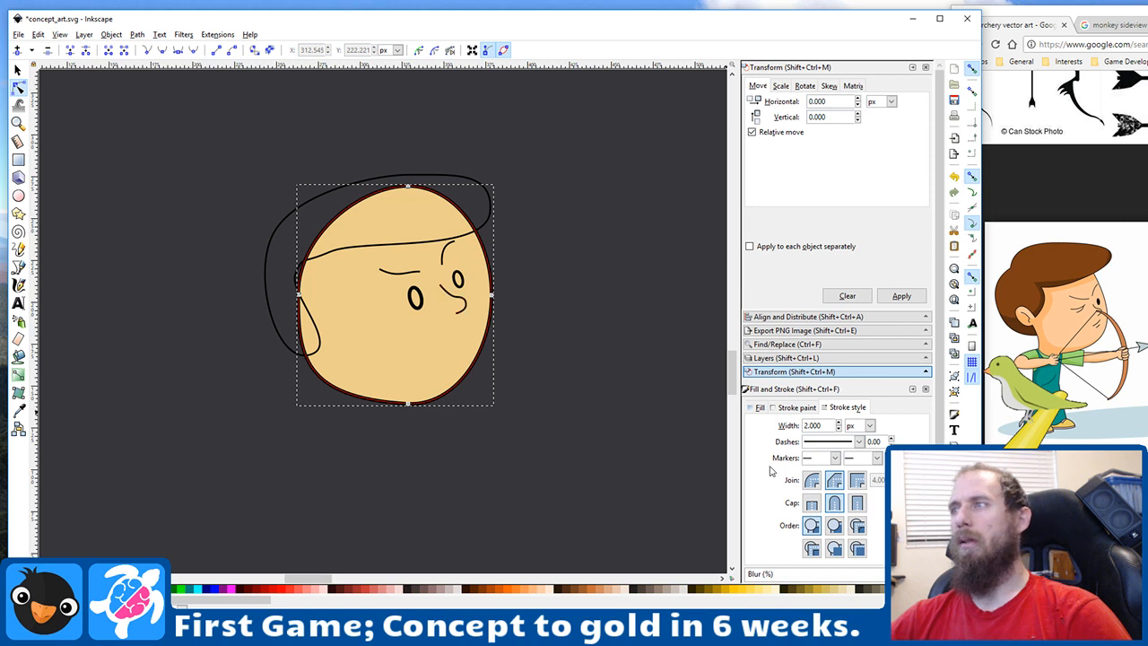
pyautogui.click(759, 408)
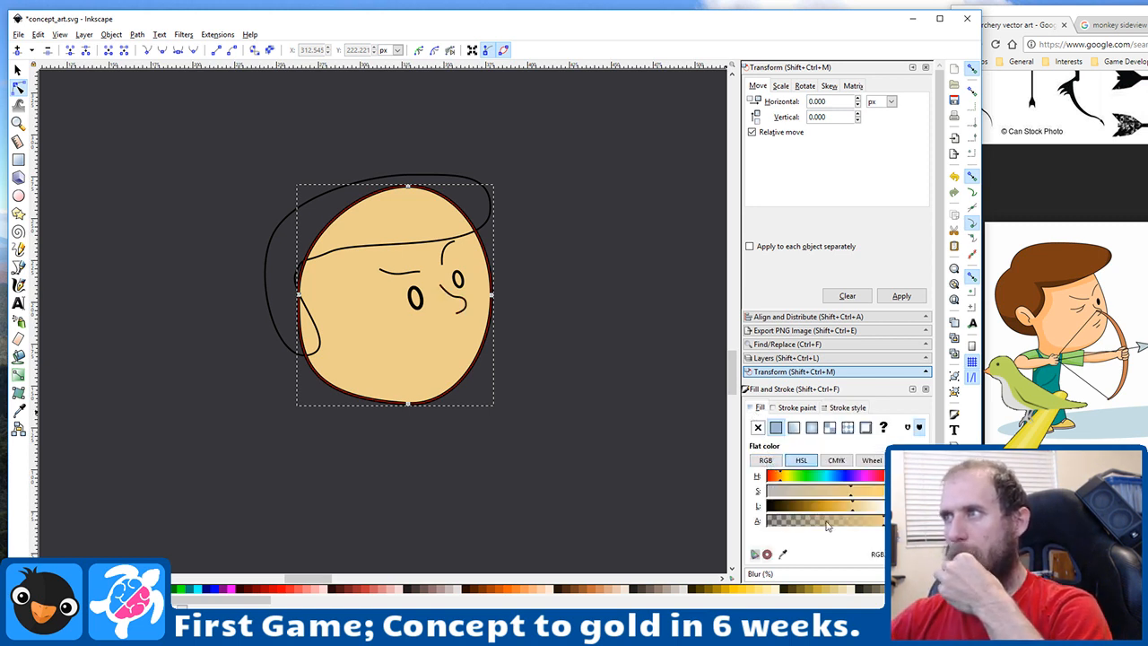
pyautogui.moveTo(829, 507); pyautogui.dragTo(803, 509)
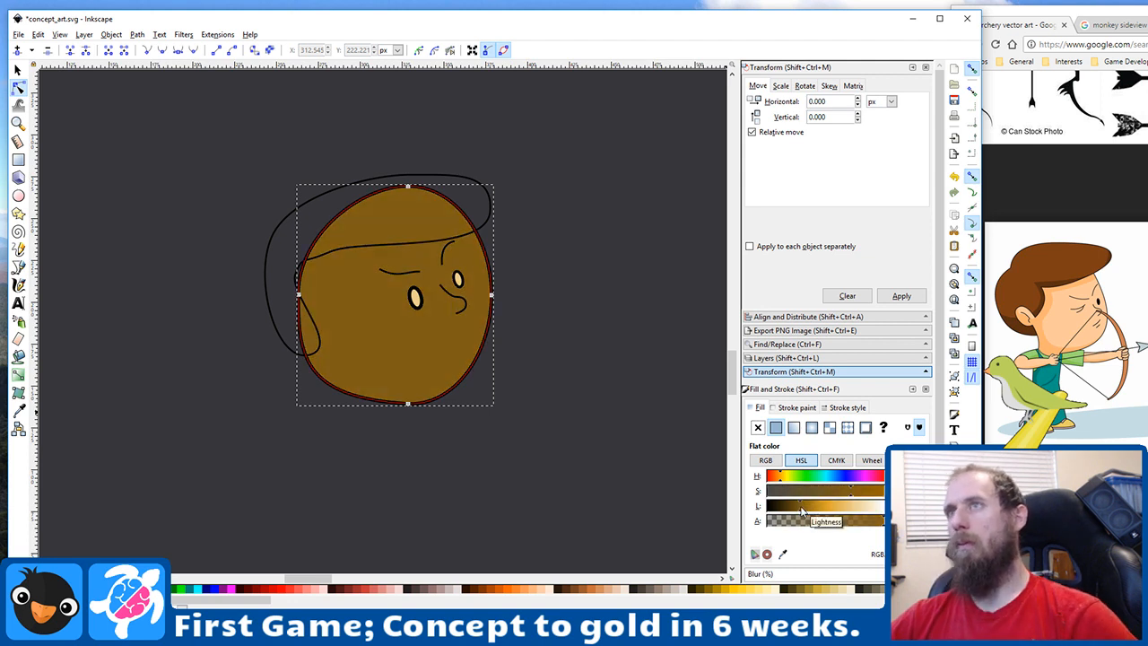
pyautogui.hotkey('ctrl', 'z')
# Step: Give the hair shape a flat fill and adjust its lightness and hue to a dark reddish brown
pyautogui.click(460, 178)
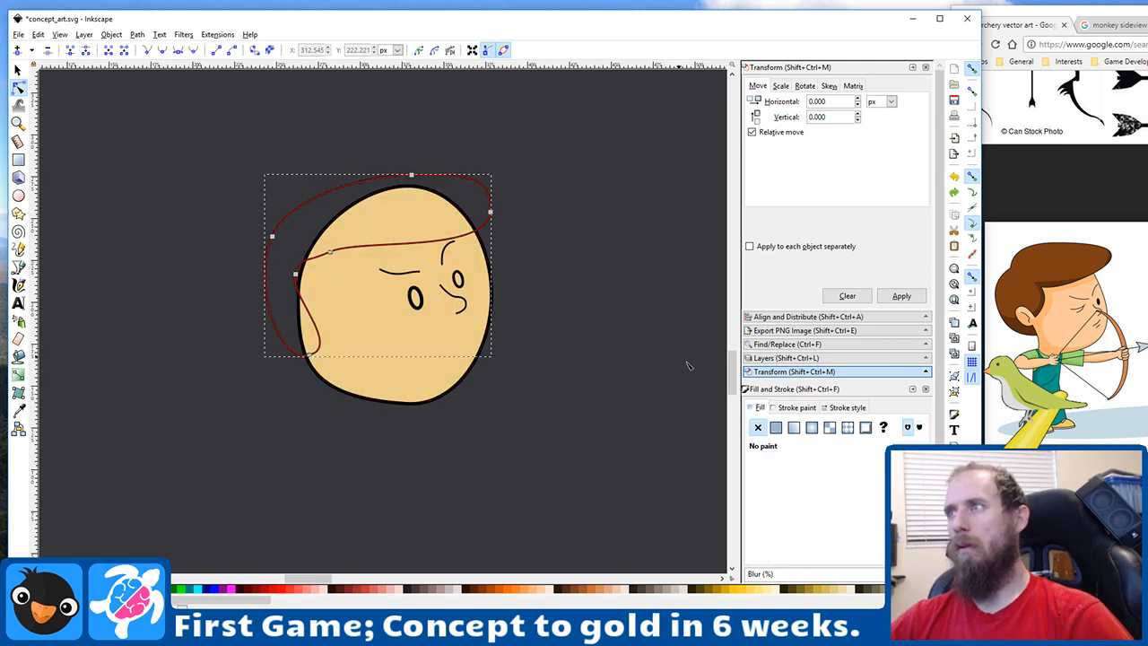
pyautogui.click(776, 427)
pyautogui.moveTo(851, 508); pyautogui.dragTo(801, 509)
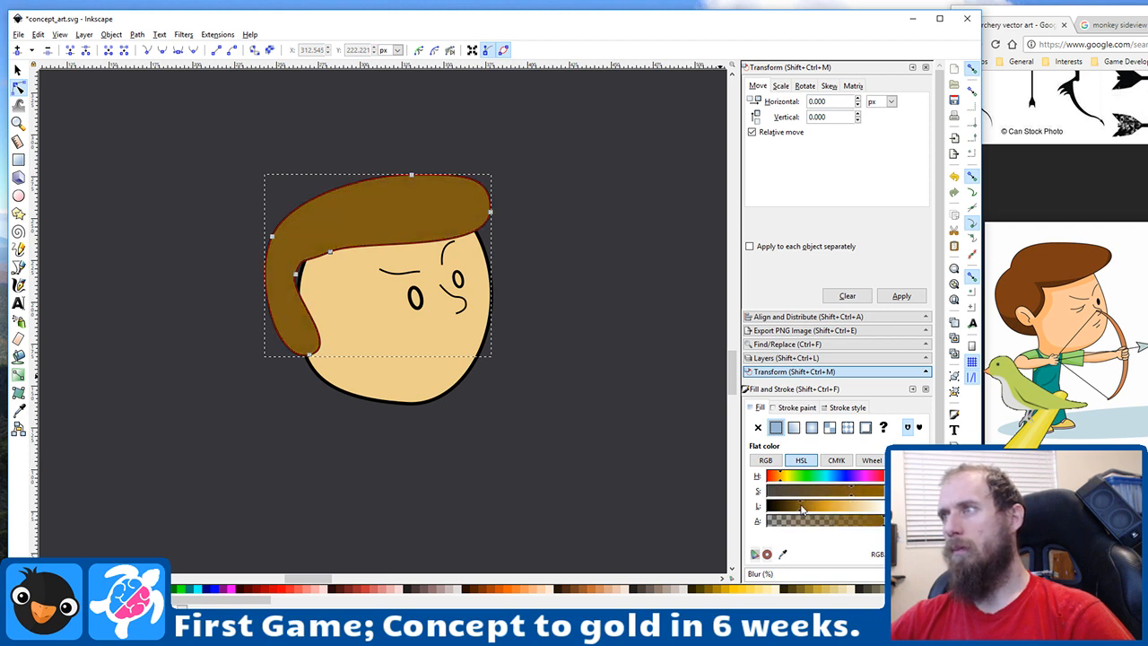
pyautogui.moveTo(781, 484); pyautogui.dragTo(778, 484)
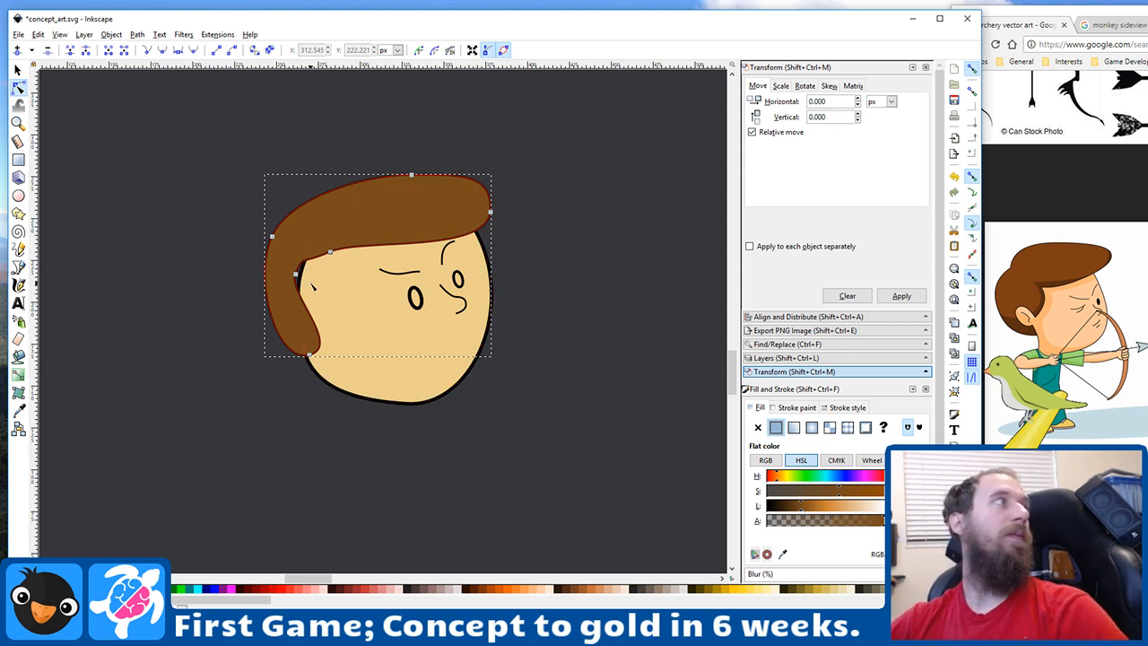
# Step: Delete the hair's inner node at the back edge of the face and round out the lower side lock
pyautogui.keyDown('ctrl'); pyautogui.scroll(4, 314, 286); pyautogui.keyUp('ctrl')
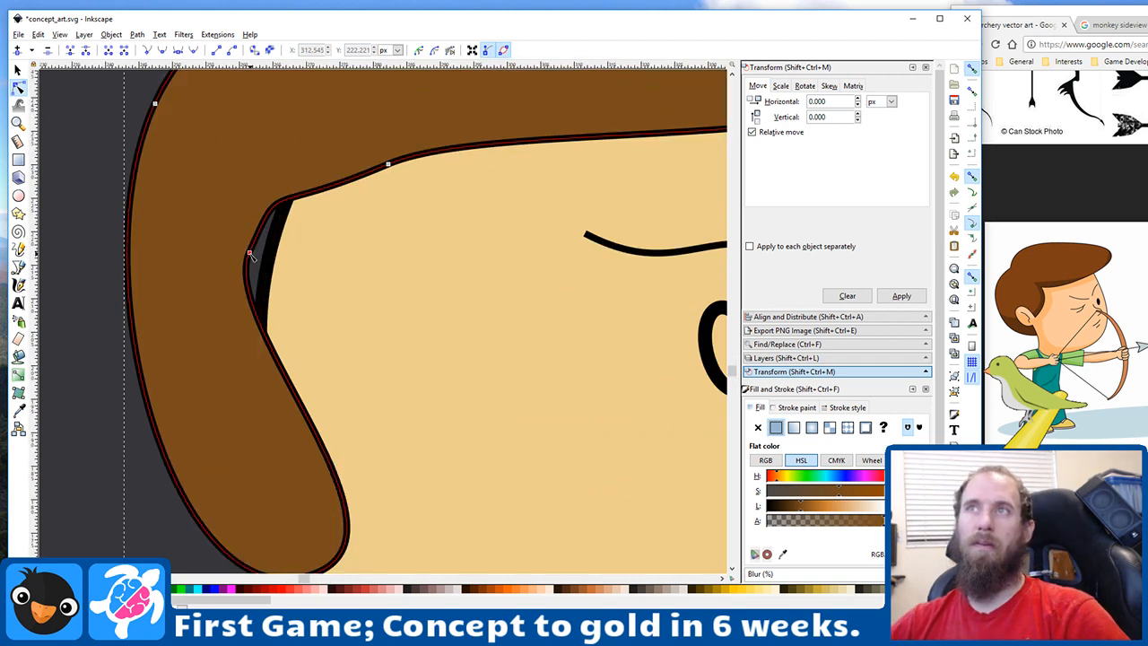
pyautogui.moveTo(249, 253); pyautogui.dragTo(412, 315)
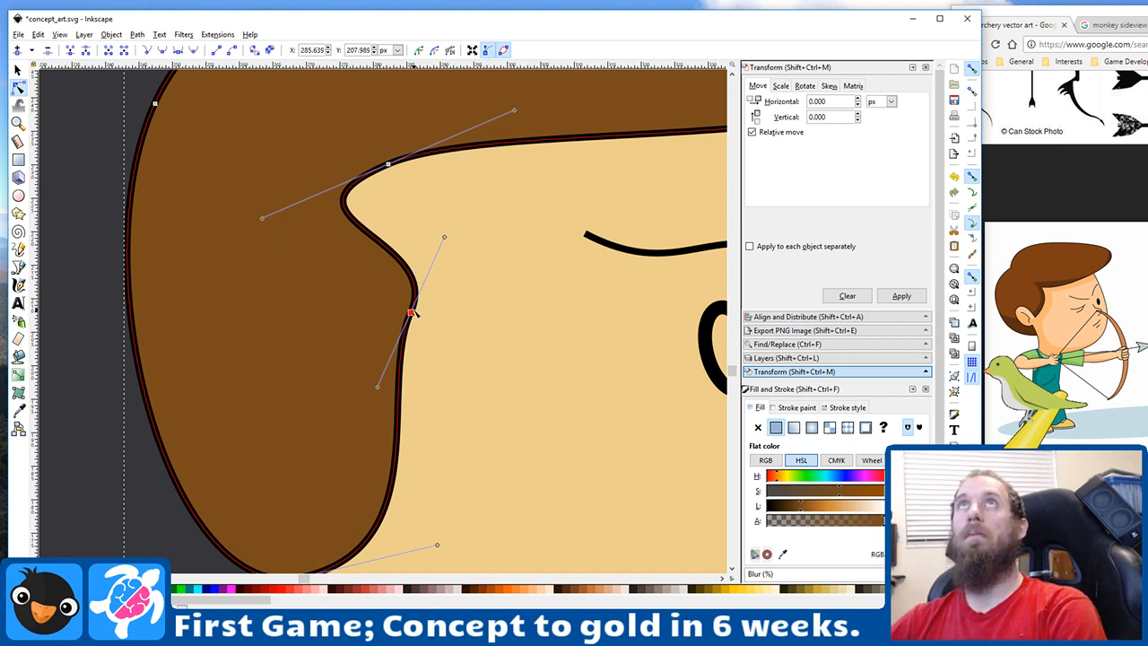
pyautogui.press('Delete')
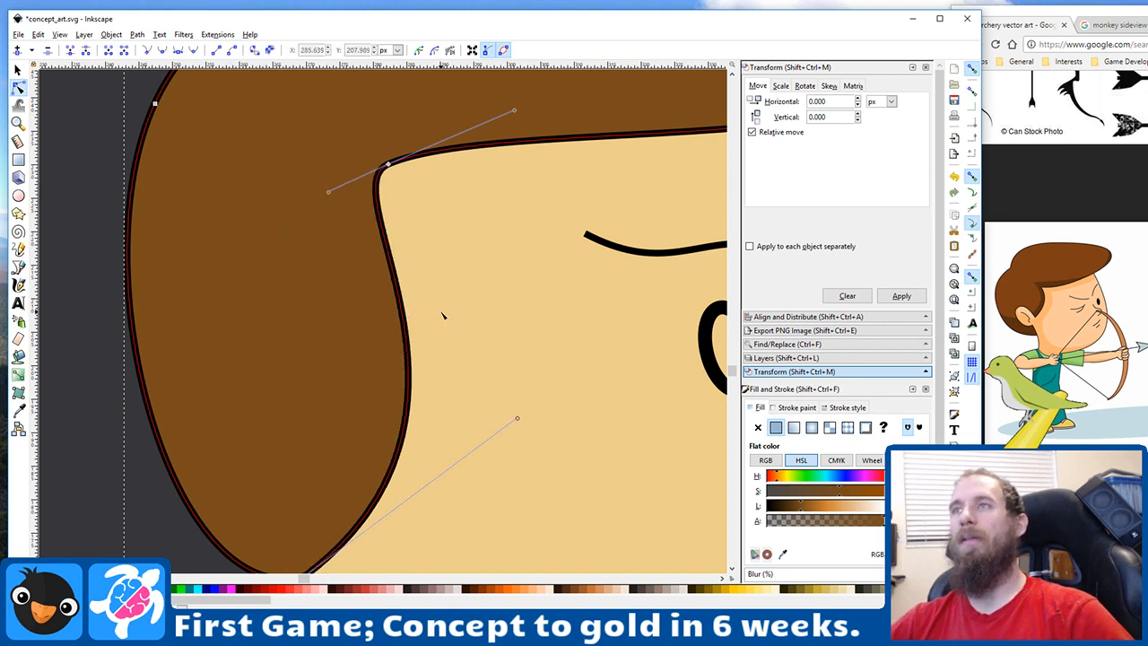
pyautogui.scroll(-5, 442, 314)
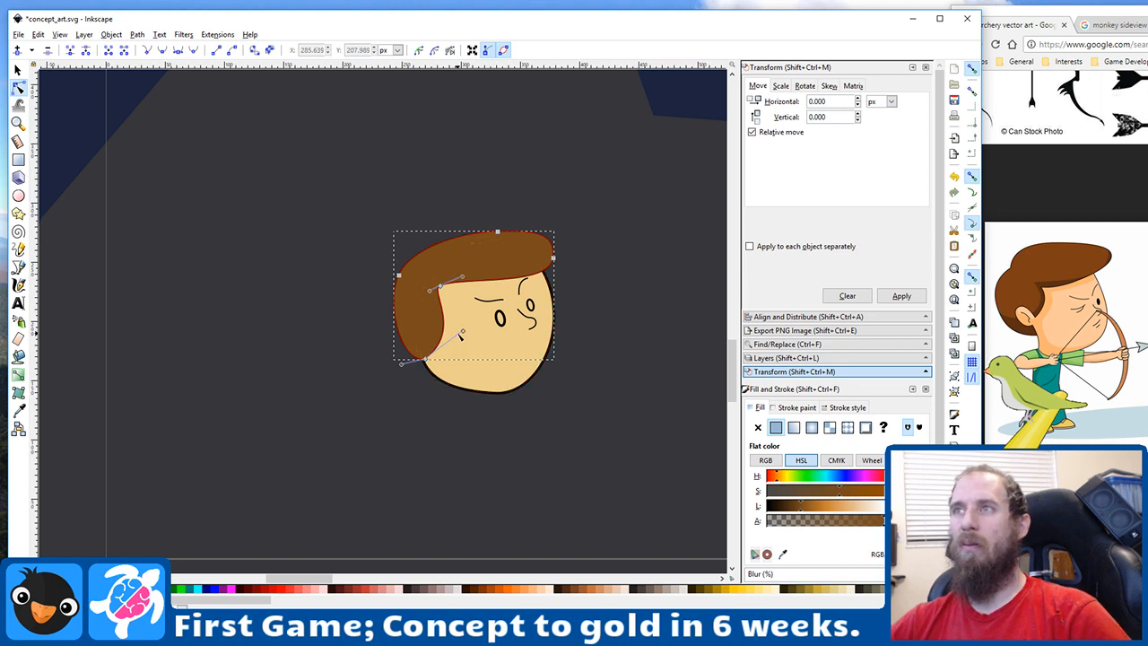
pyautogui.moveTo(462, 334); pyautogui.dragTo(478, 359)
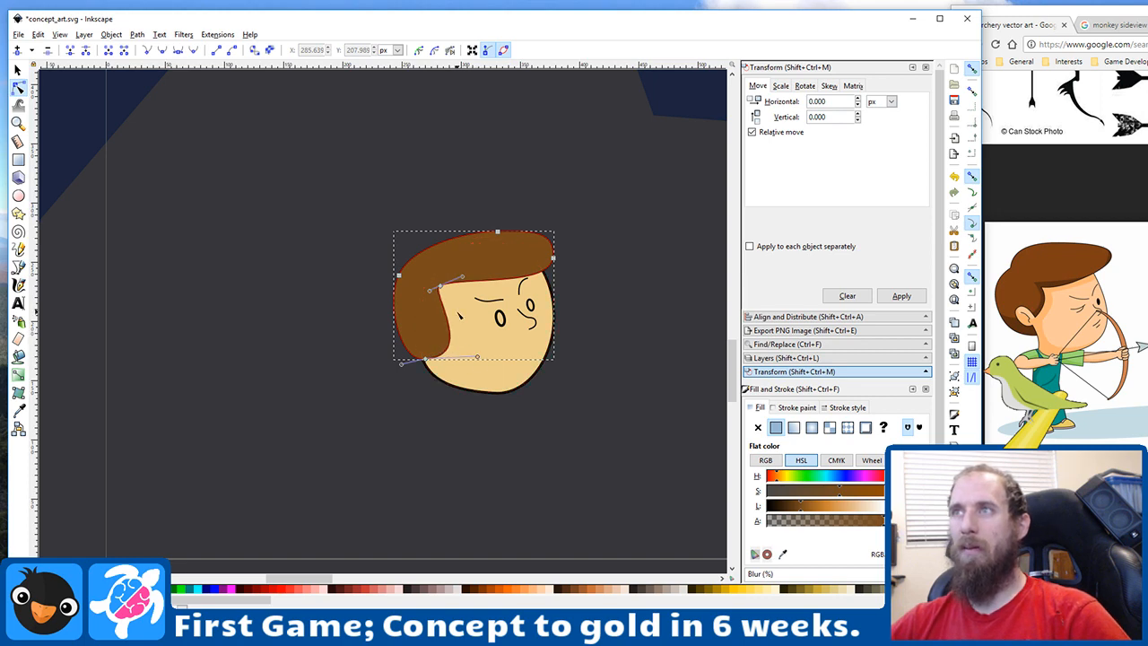
# Step: Turn the hair's inner node at the temple into a sharp corner and move it down toward the eyebrow
pyautogui.scroll(4, 455, 310)
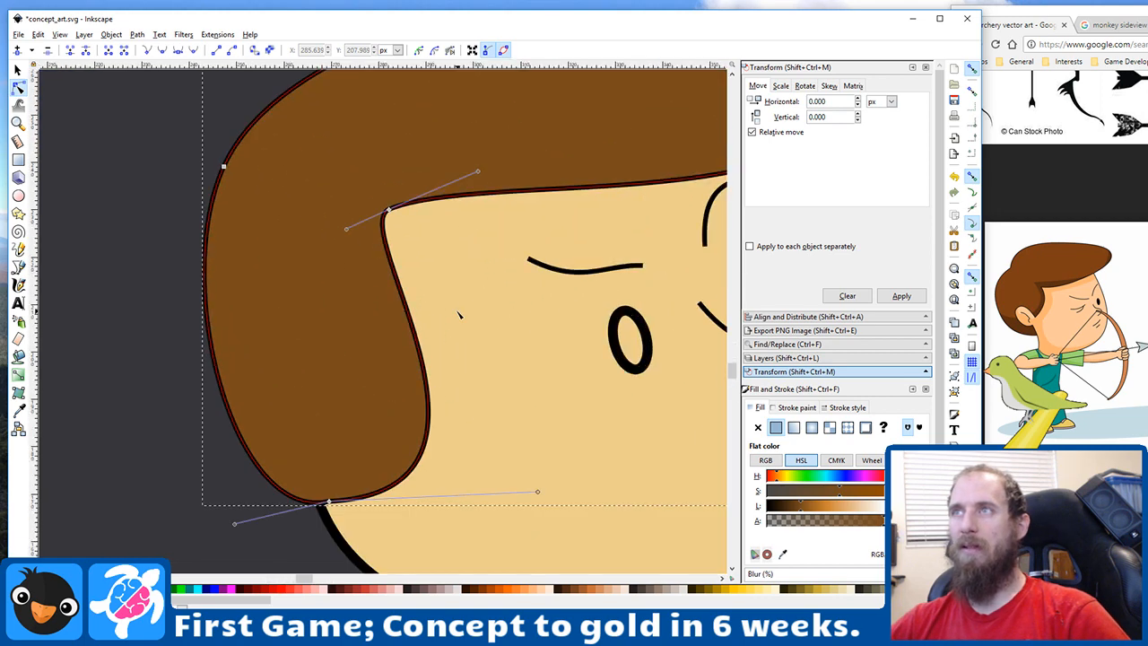
pyautogui.click(389, 214)
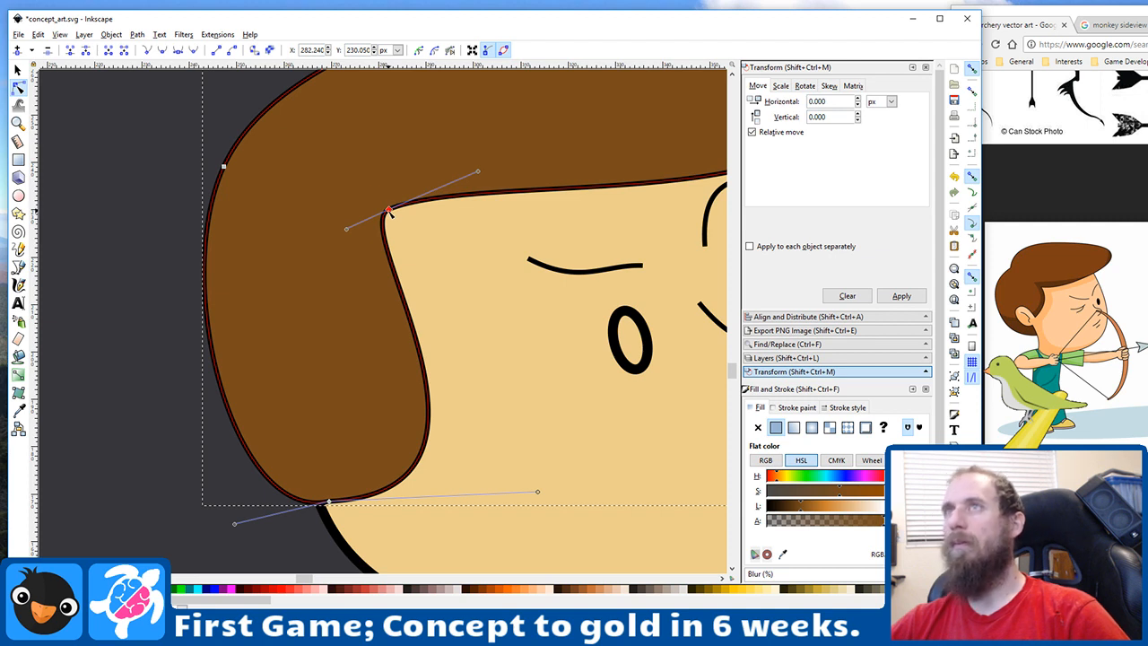
pyautogui.click(148, 49)
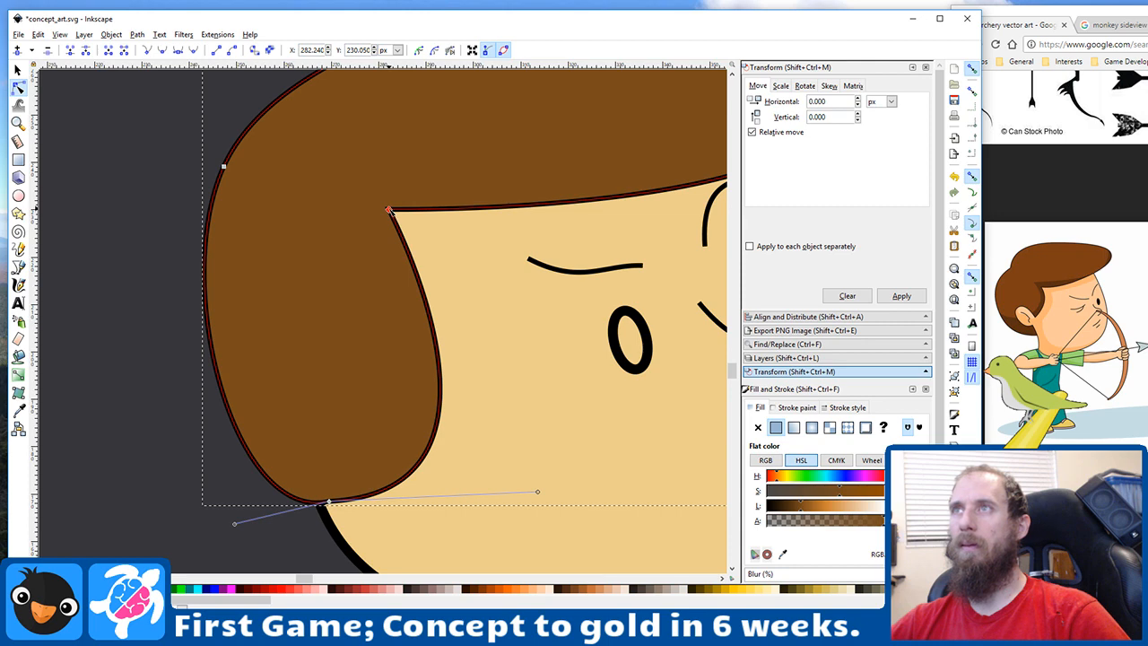
pyautogui.moveTo(389, 212); pyautogui.dragTo(421, 236)
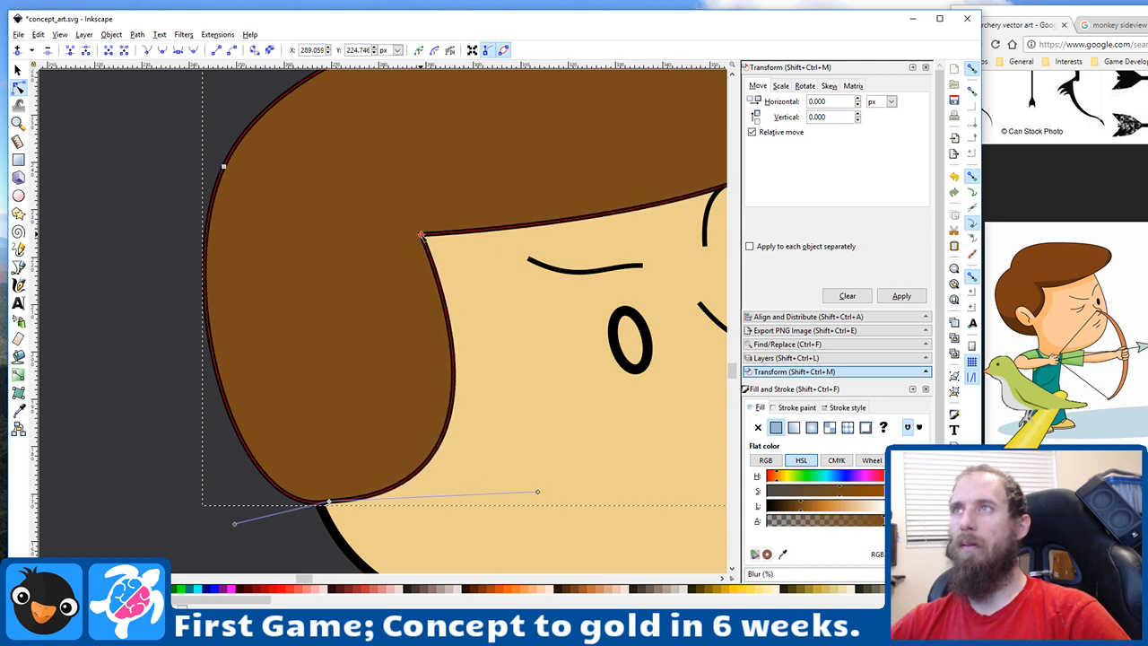
# Step: Bulge the side lock's front edge toward the face and arch the fringe's lower edge upward from the temple corner
pyautogui.scroll(-2, 591, 235)
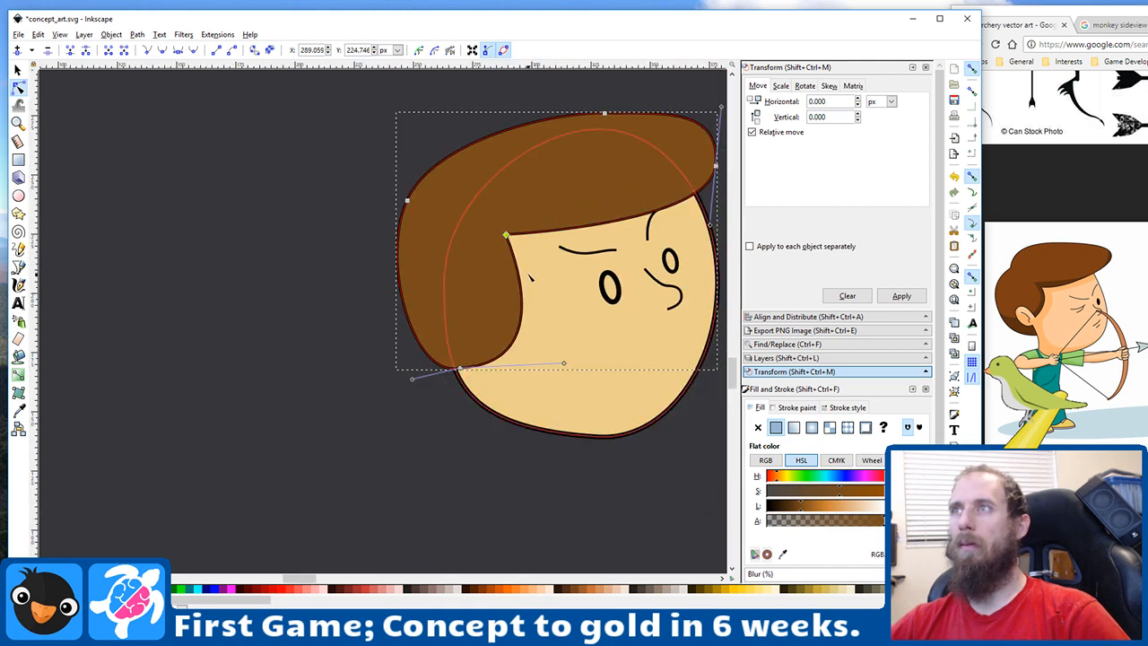
pyautogui.moveTo(527, 278); pyautogui.dragTo(539, 281)
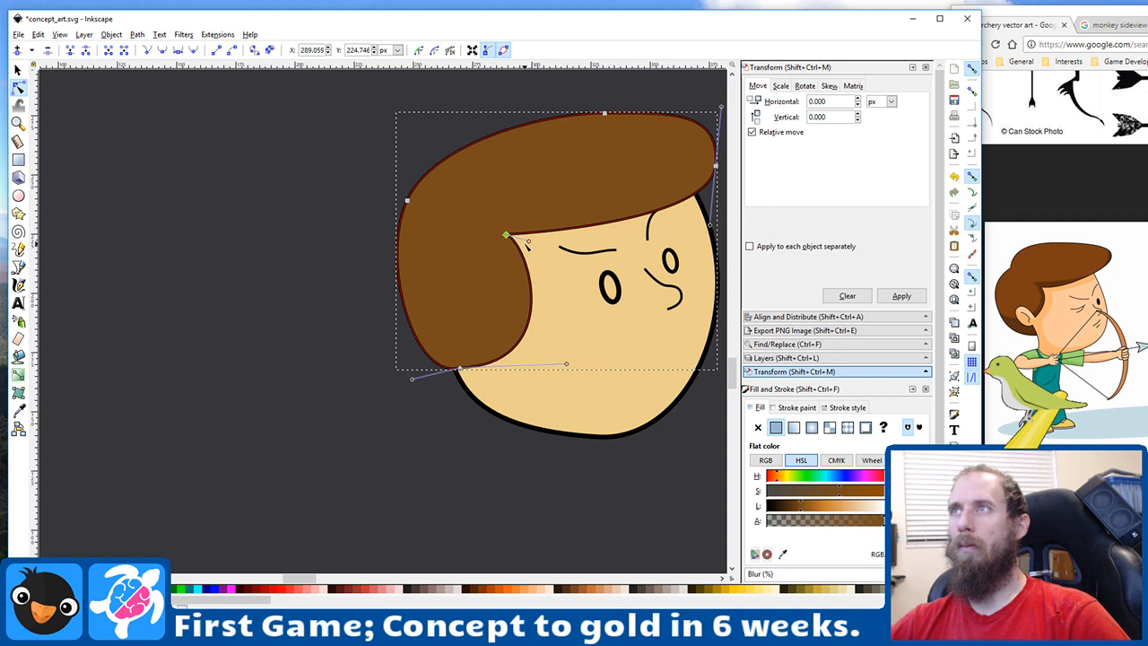
pyautogui.moveTo(529, 240); pyautogui.dragTo(599, 195)
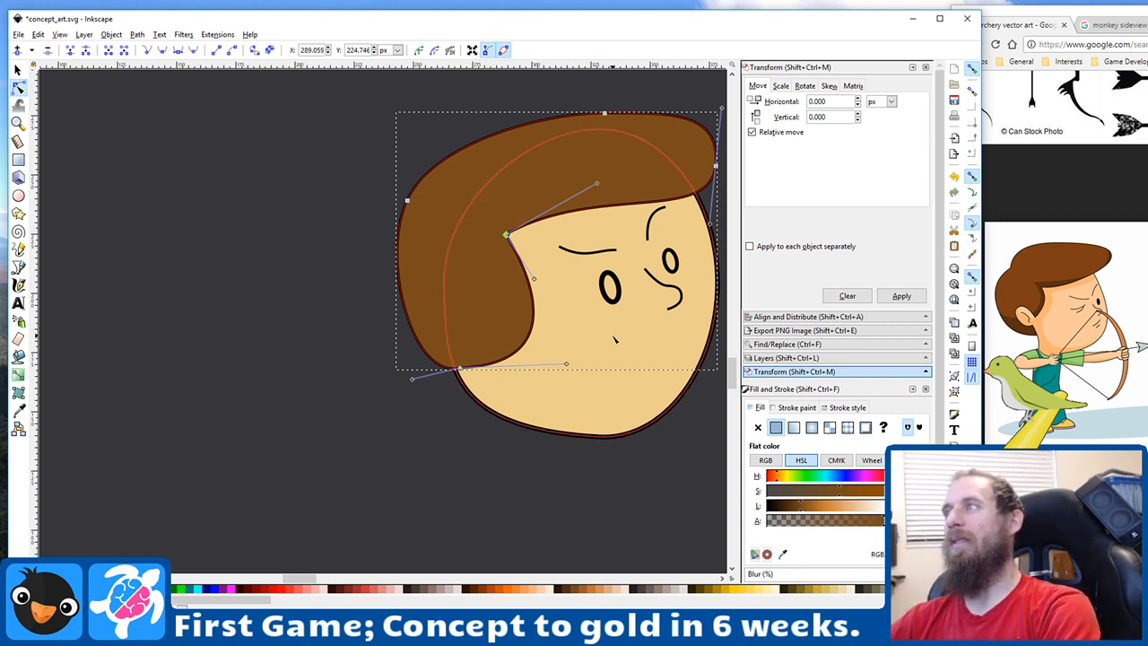
# Step: Shift the hair's temple corner and lowest node up and back together, and move the lowest node further back
pyautogui.scroll(2, 495, 371)
pyautogui.scroll(-2, 492, 368)
pyautogui.scroll(-2, 491, 369)
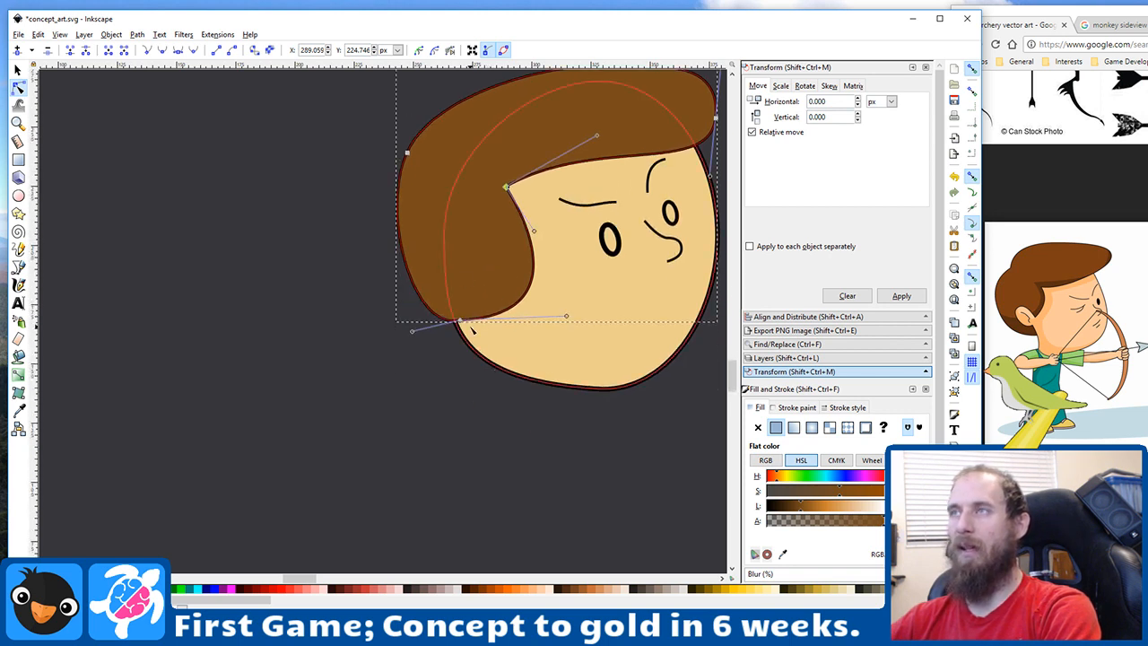
pyautogui.click(534, 306)
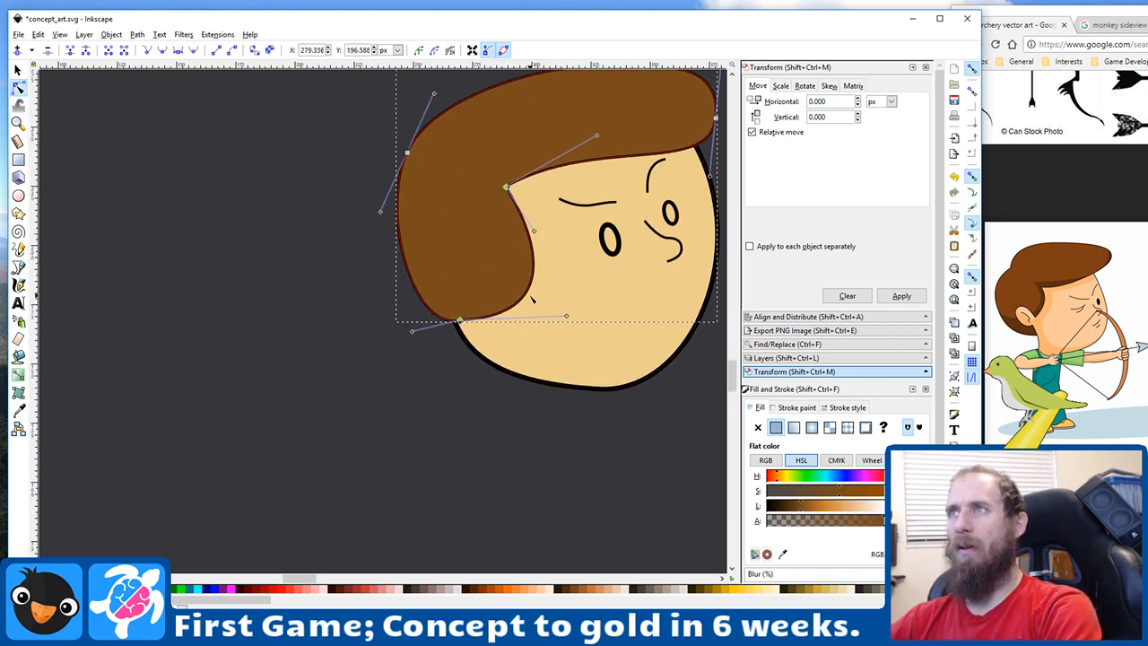
pyautogui.moveTo(461, 323); pyautogui.dragTo(446, 312)
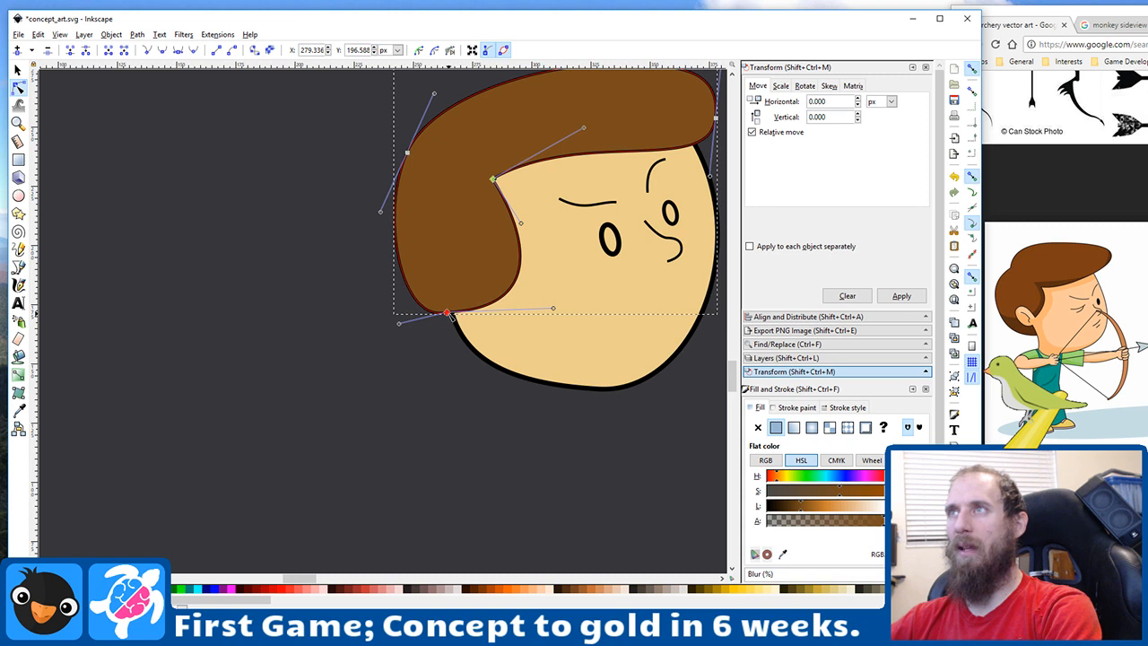
pyautogui.click(489, 313)
pyautogui.click(445, 311)
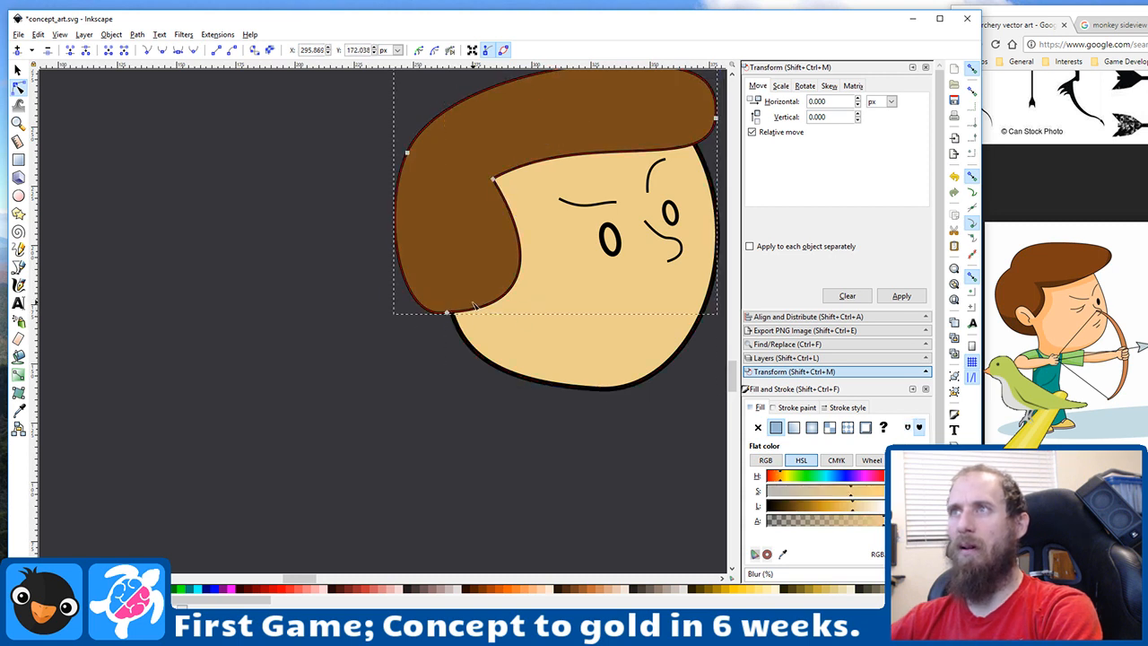
pyautogui.click(446, 313)
pyautogui.moveTo(448, 314)
pyautogui.mouseDown()
pyautogui.moveTo(451, 330)
pyautogui.moveTo(420, 305)
pyautogui.moveTo(429, 308)
pyautogui.mouseUp()
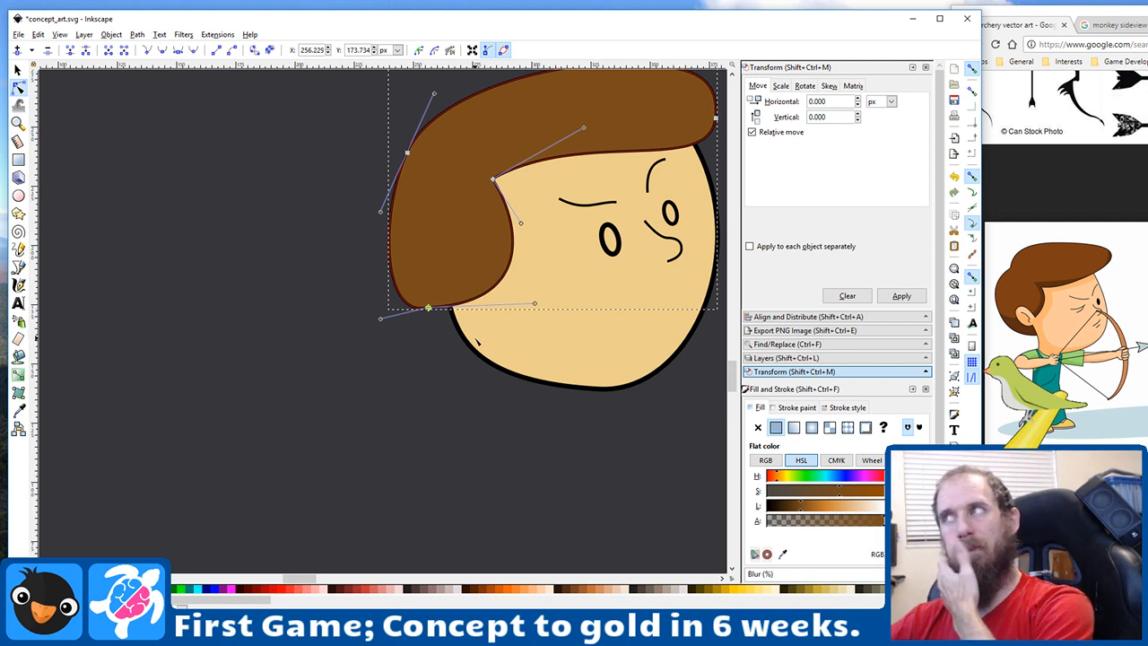
# Step: Reshape the face outline into a near-vertical back of the jaw with a rounded lower corner, and lower the chin node
pyautogui.click(478, 340)
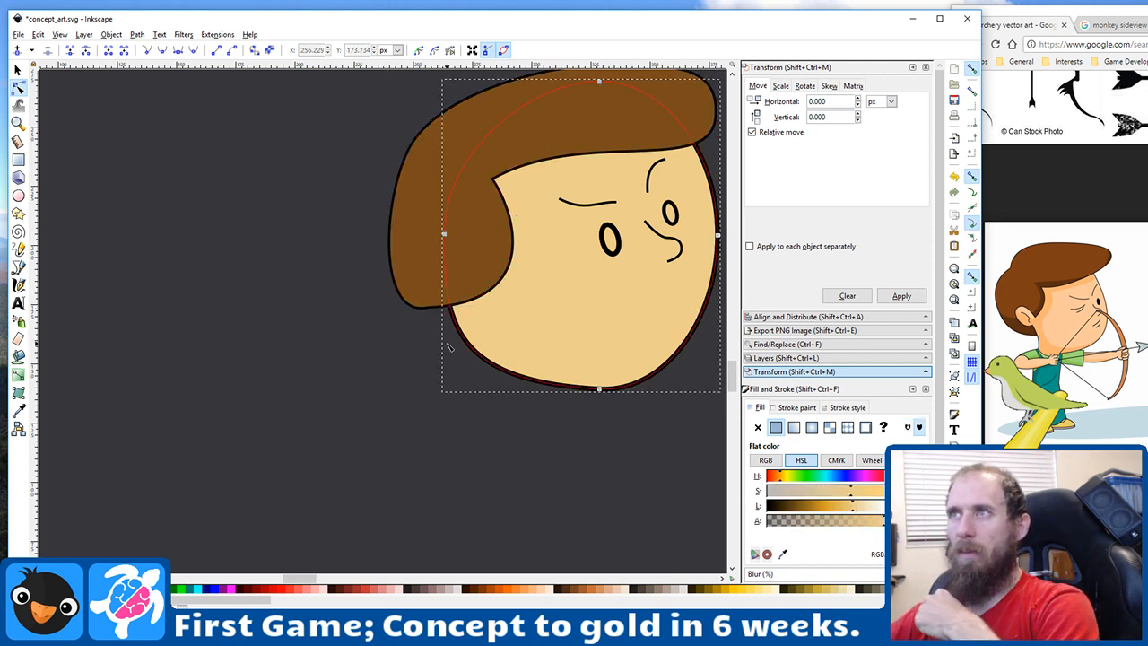
pyautogui.moveTo(459, 338); pyautogui.dragTo(517, 344)
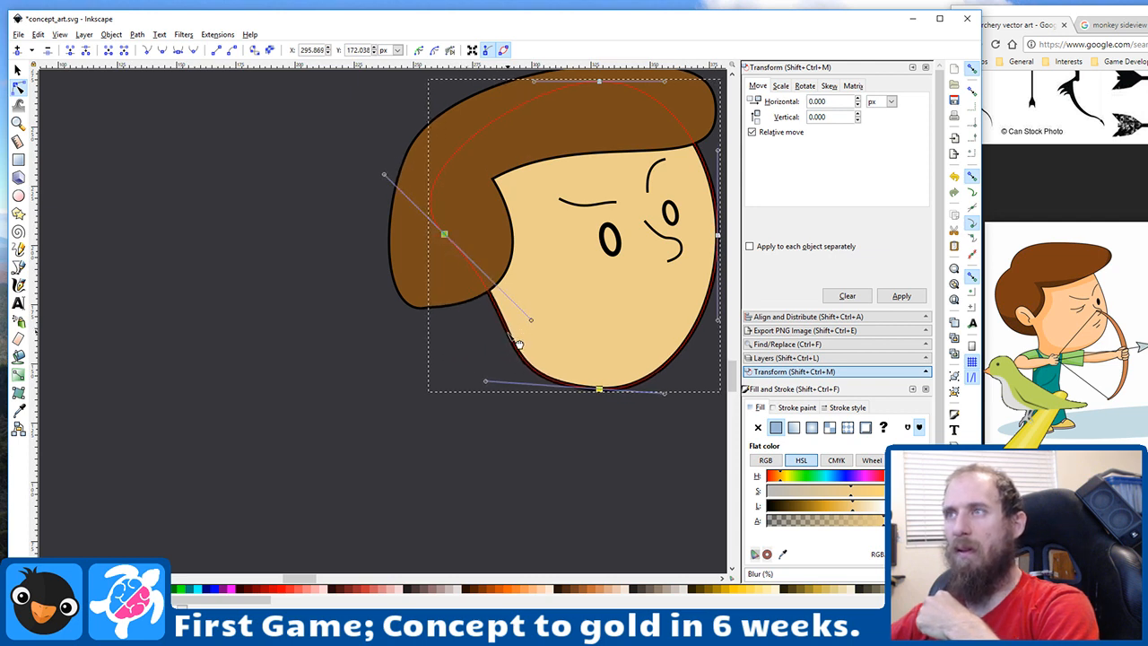
pyautogui.moveTo(488, 386); pyautogui.dragTo(381, 427)
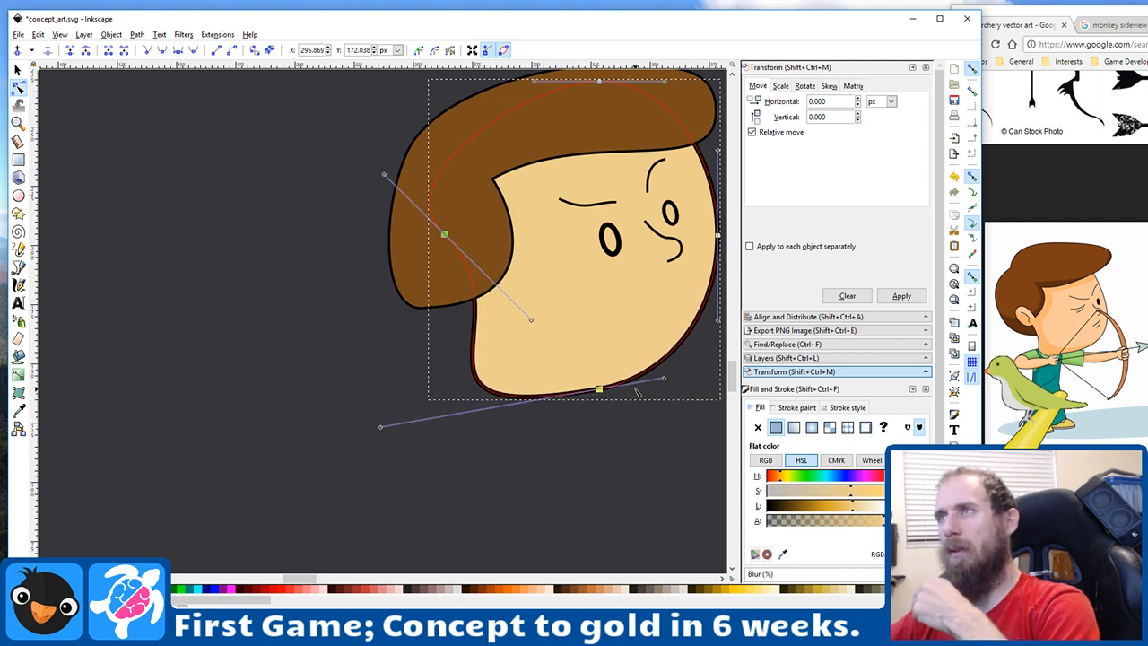
pyautogui.moveTo(601, 392); pyautogui.dragTo(603, 408)
pyautogui.click(604, 431)
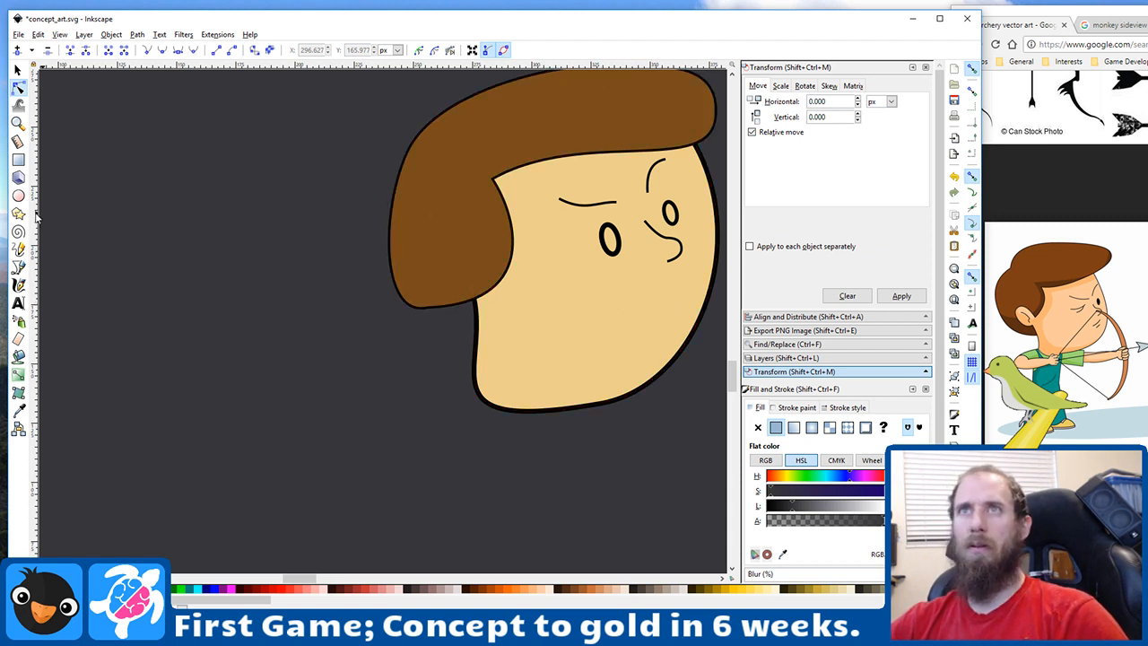
pyautogui.click(18, 249)
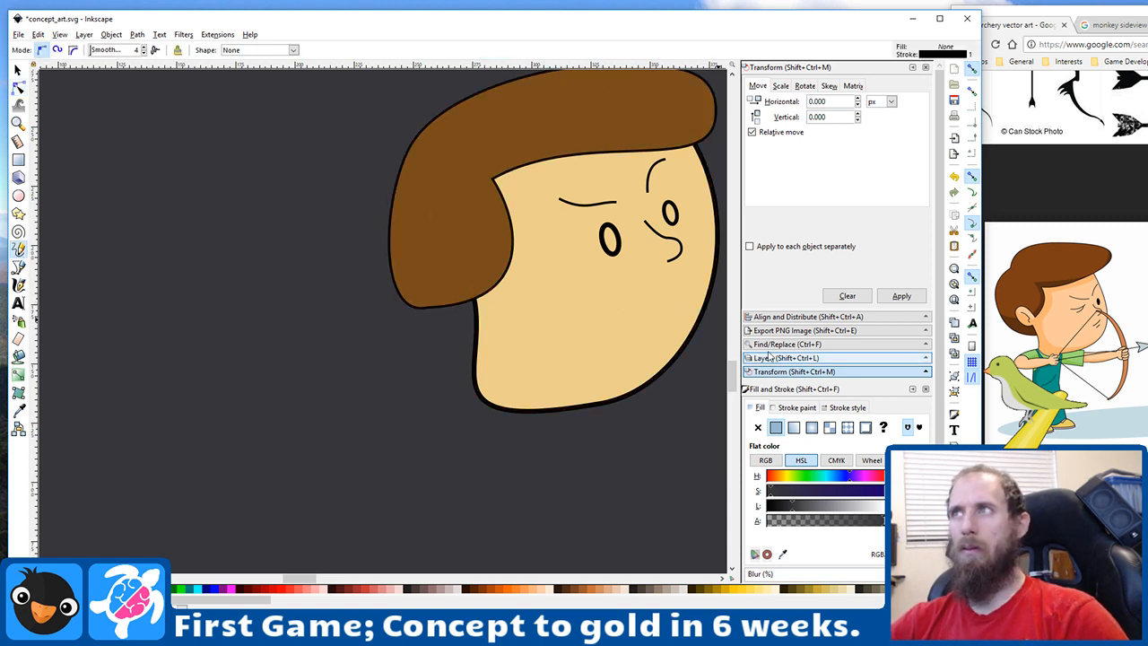
pyautogui.click(679, 285)
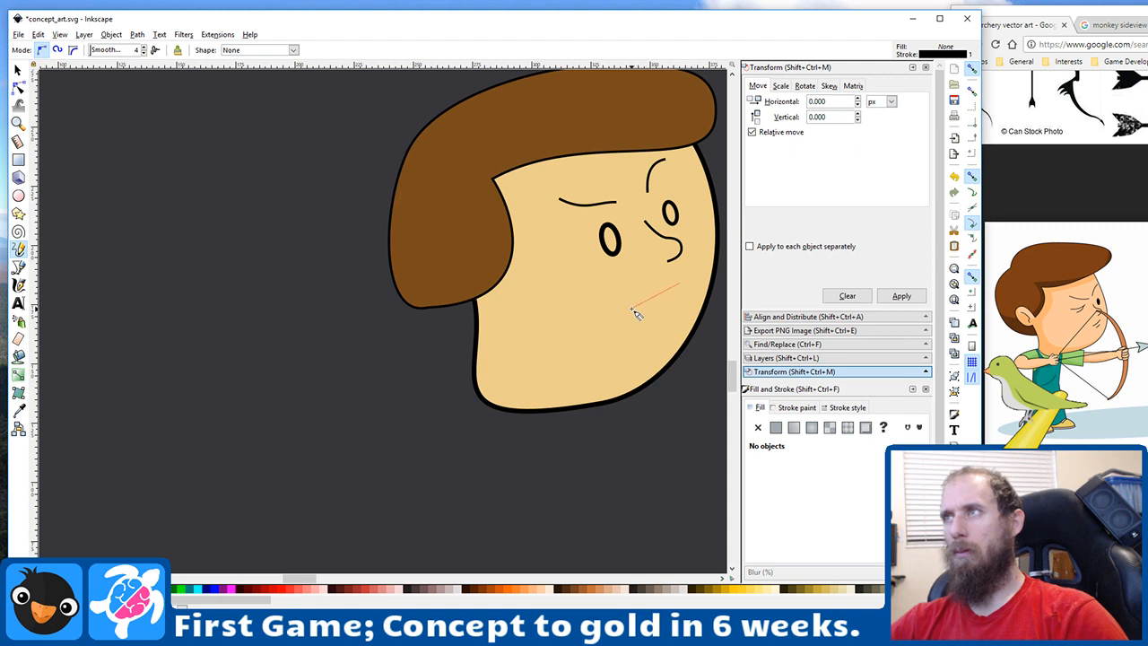
pyautogui.click(632, 308)
pyautogui.rightClick(664, 316)
pyautogui.press('Escape')
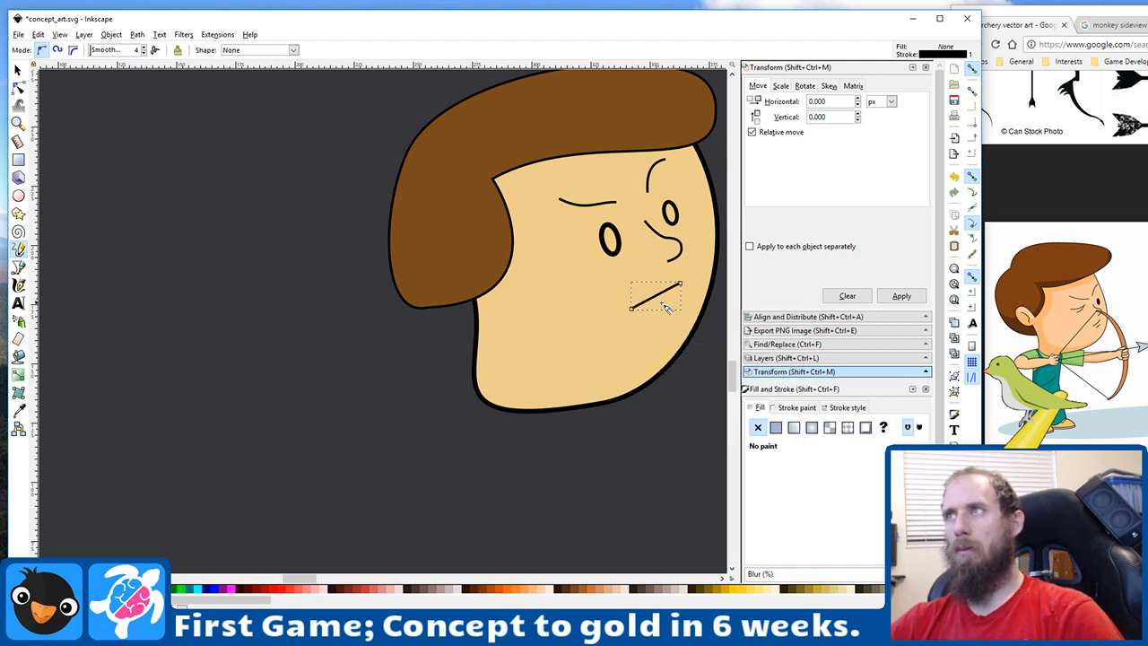
pyautogui.hotkey('ctrl', 'z')
# Step: Draw a slanted Bezier mouth line below the nose and bend it downward into a slight smile
pyautogui.click(18, 268)
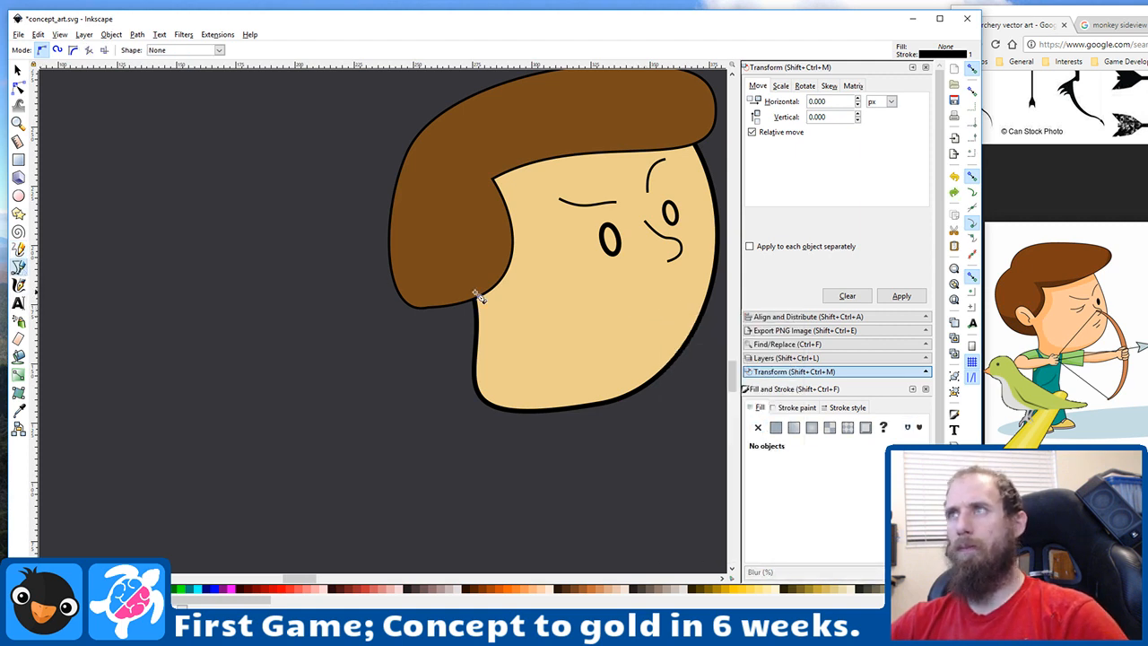
pyautogui.click(689, 279)
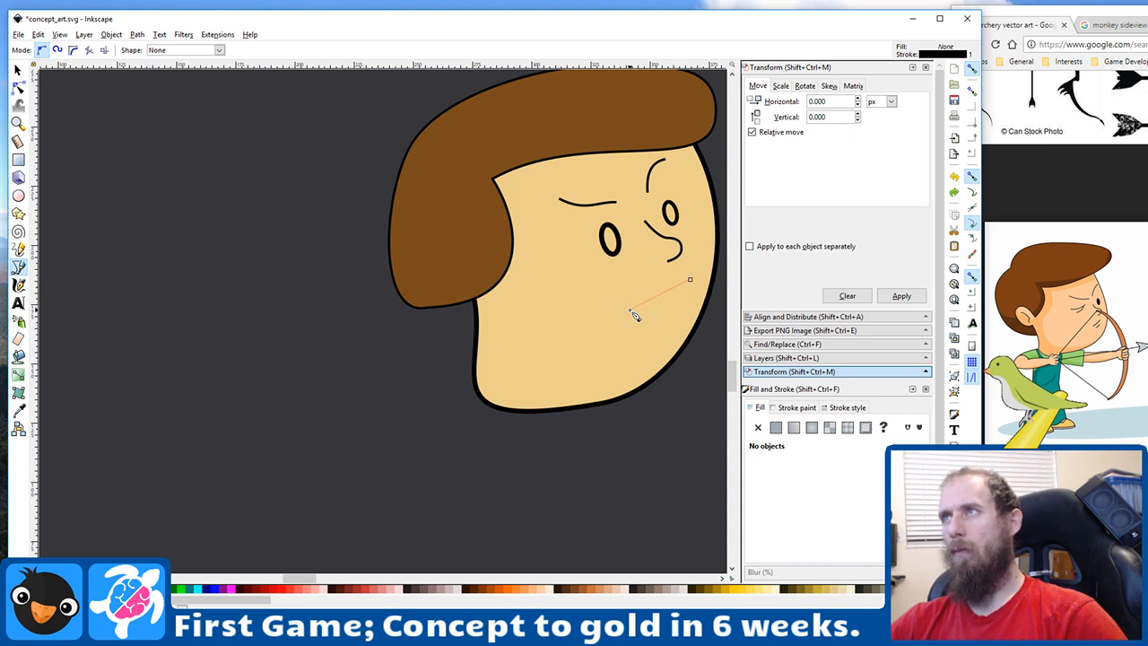
pyautogui.doubleClick(630, 309)
pyautogui.press('n')
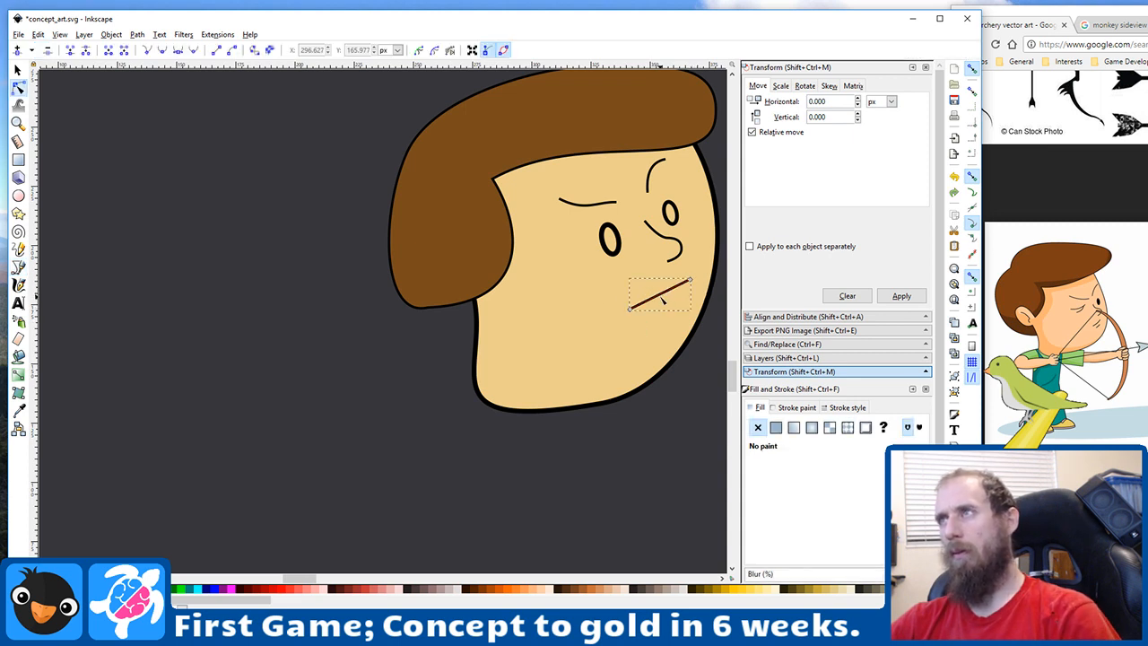
pyautogui.moveTo(663, 300); pyautogui.dragTo(679, 298)
pyautogui.click(661, 333)
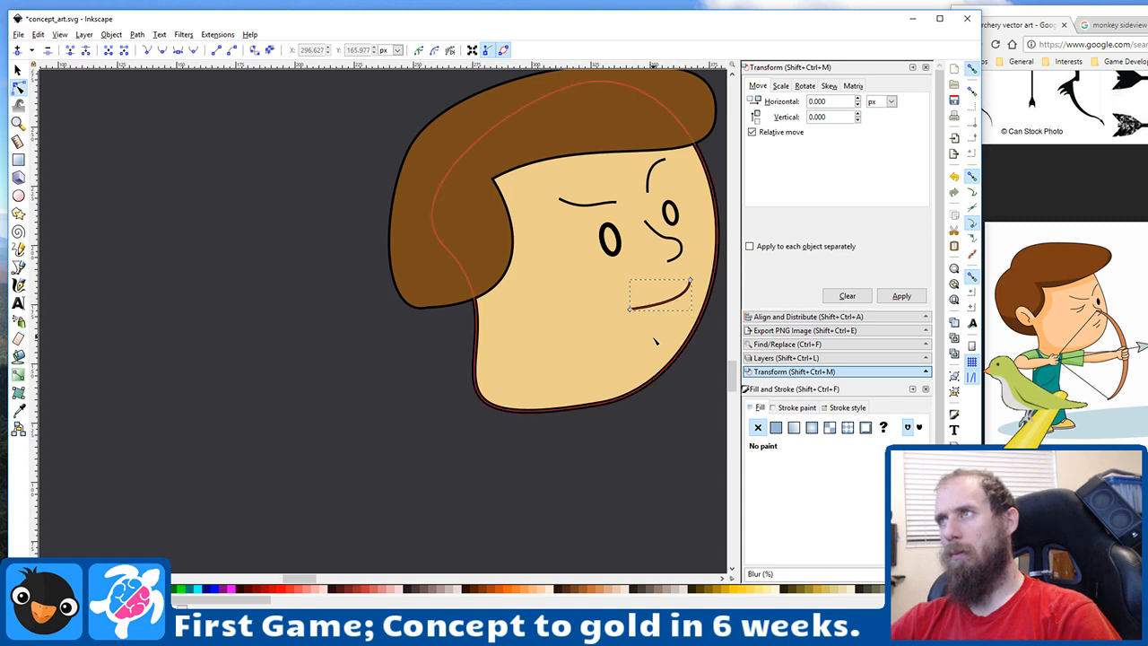
# Step: Insert a node in the hair outline midway between the upper back node and the crown node
pyautogui.scroll(-3, 640, 340)
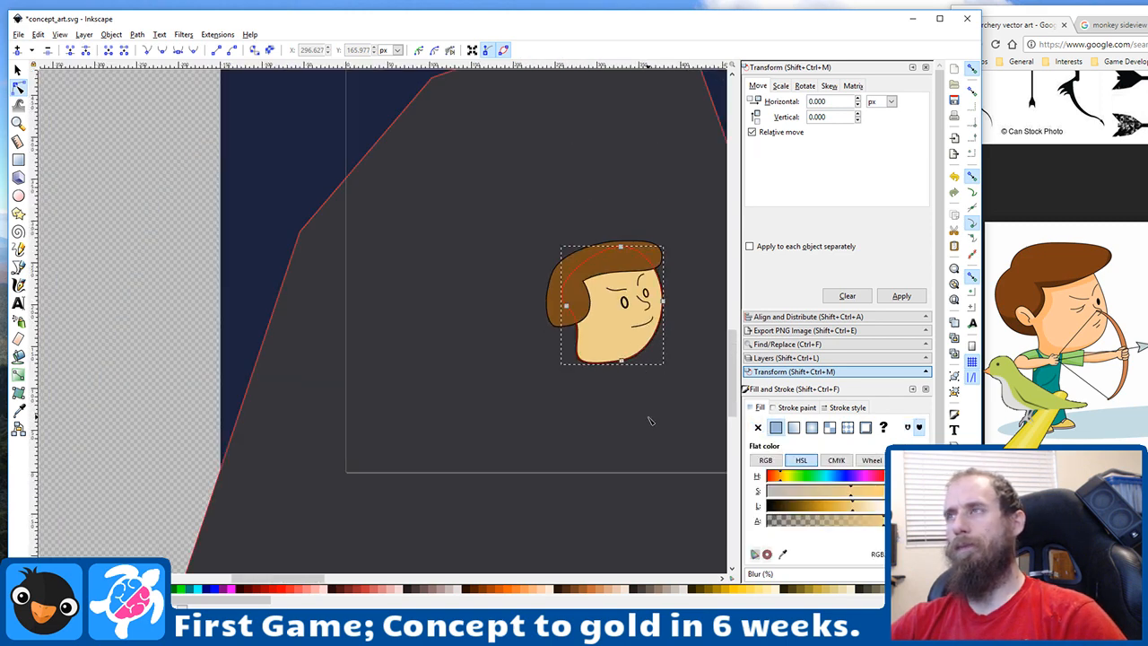
pyautogui.scroll(-4, 650, 420)
pyautogui.scroll(1, 650, 422)
pyautogui.click(608, 308)
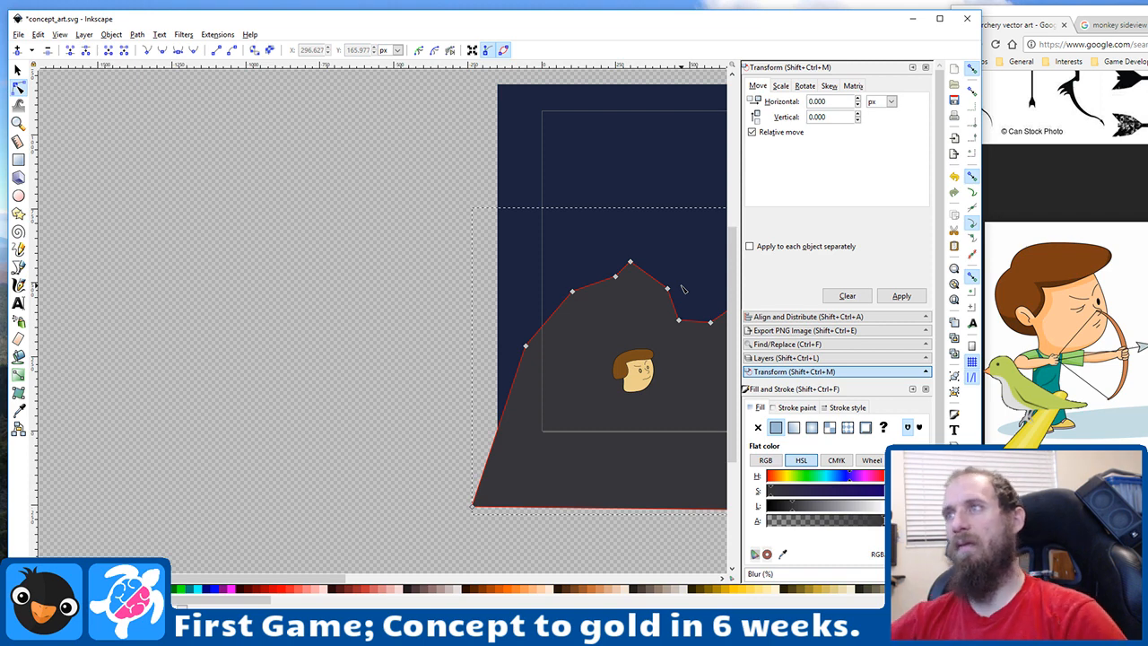
pyautogui.scroll(5, 674, 410)
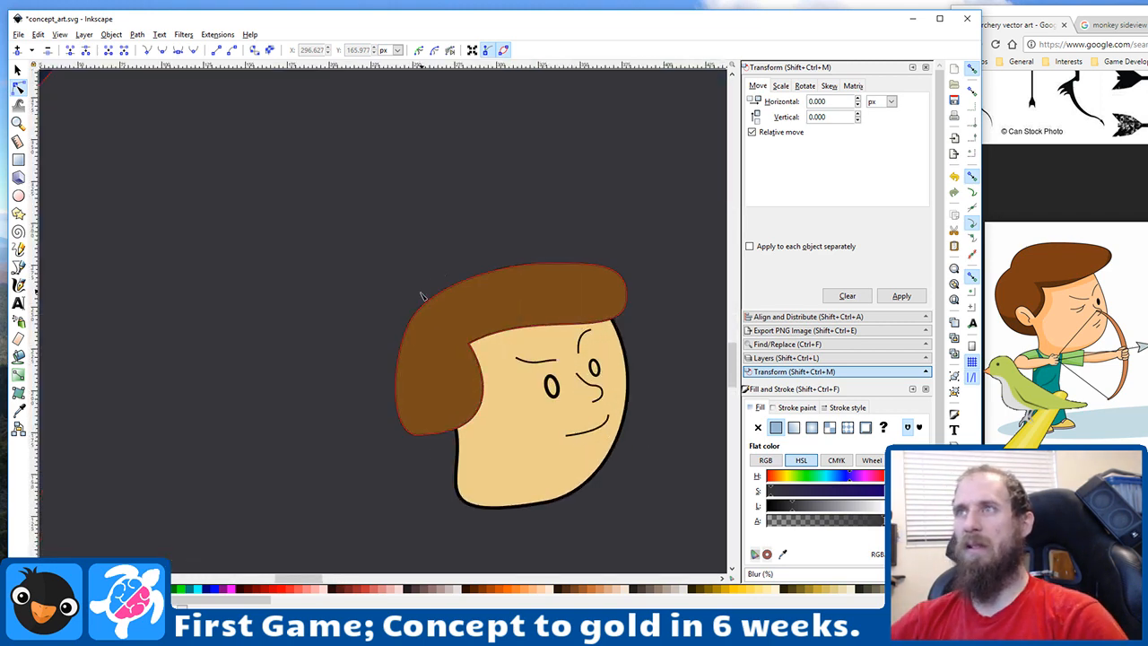
pyautogui.click(435, 308)
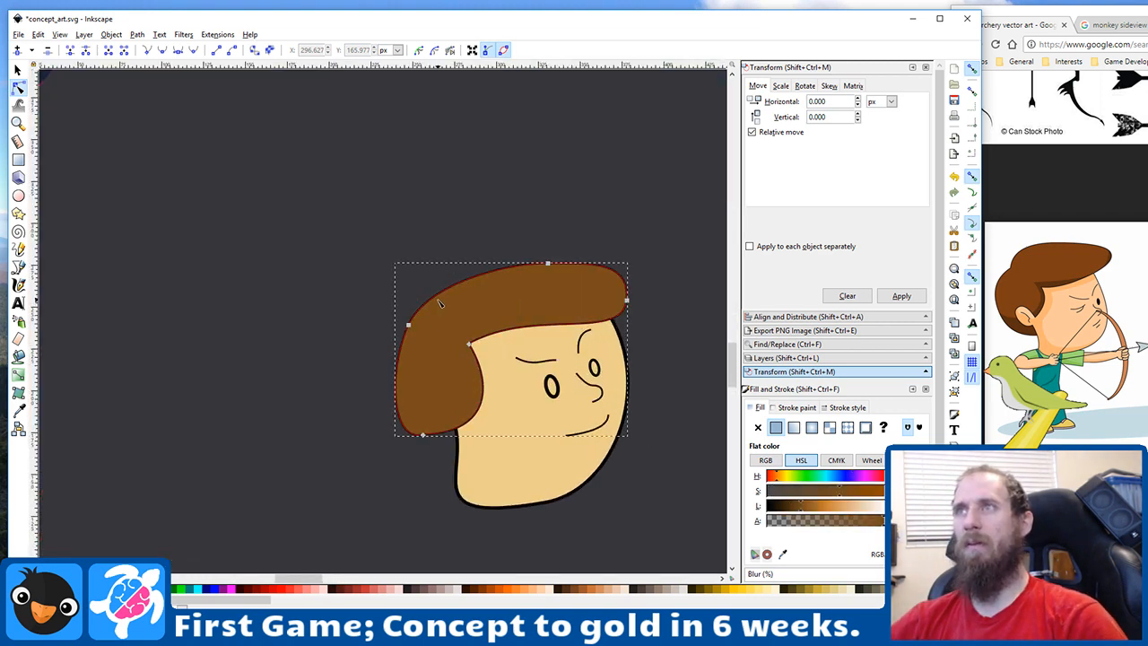
pyautogui.click(408, 325)
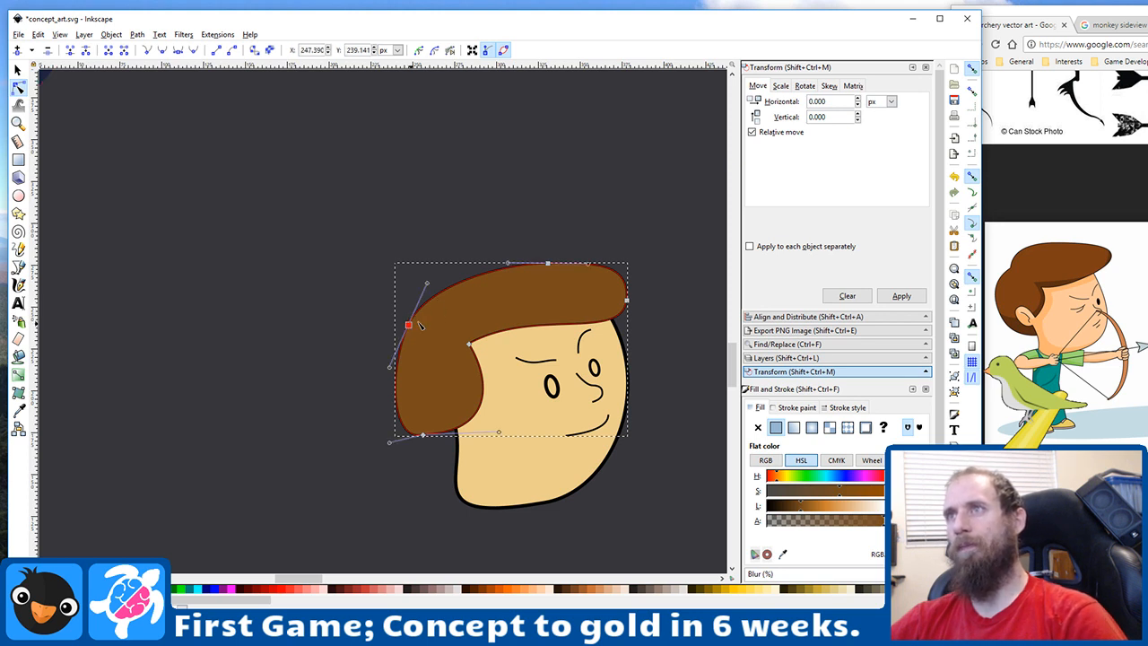
pyautogui.click(548, 263)
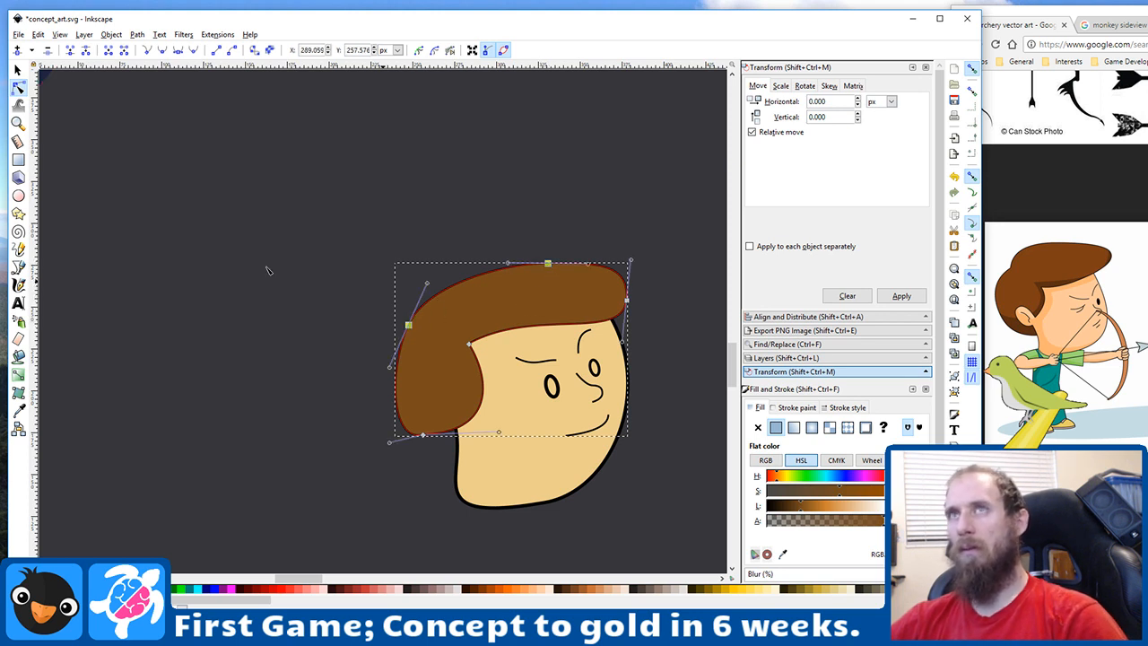
pyautogui.click(17, 50)
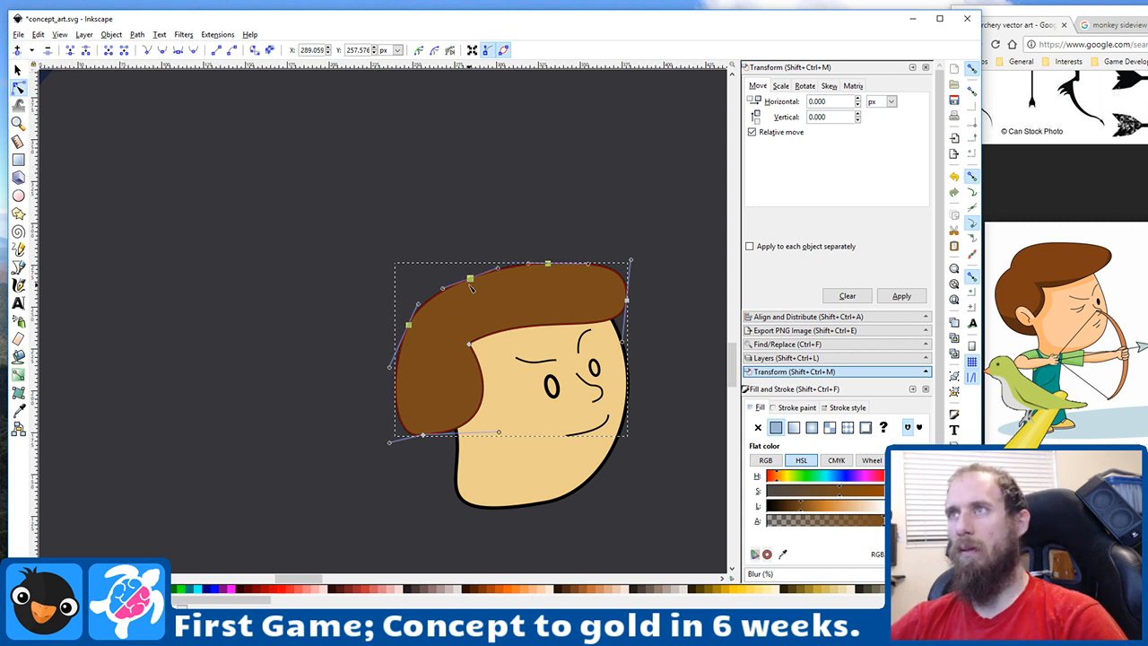
# Step: Make the inserted hair node a cusp, pull it inward to notch the crown, and bulge the edge behind it
pyautogui.click(469, 344)
pyautogui.moveTo(470, 279); pyautogui.dragTo(453, 293)
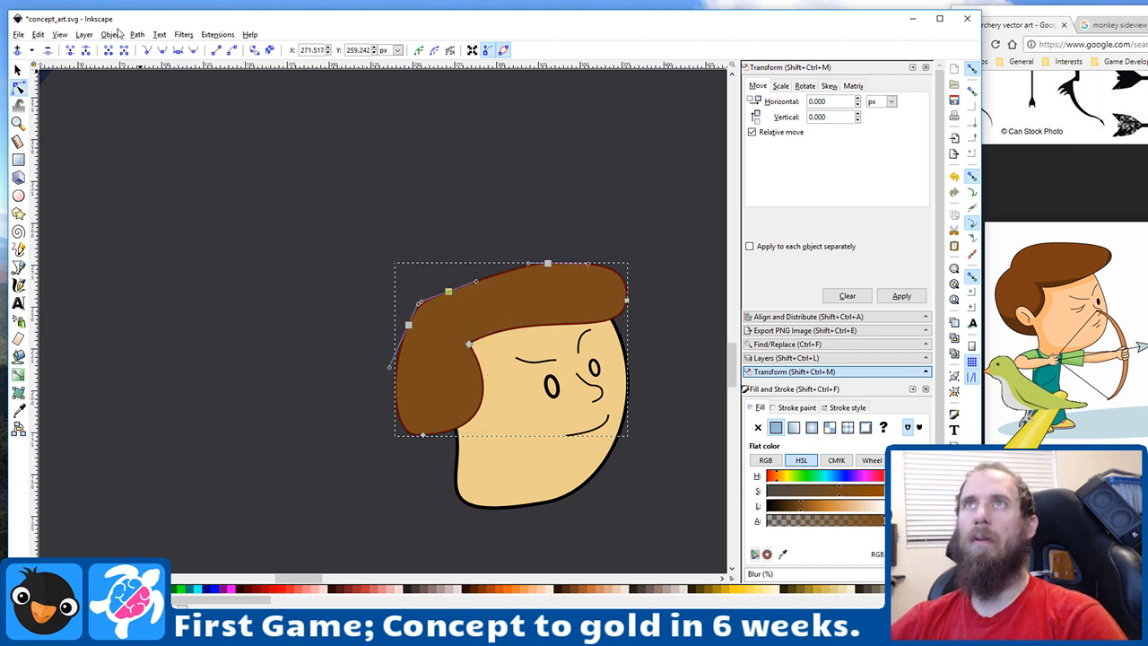
pyautogui.hotkey('shift', 'c')
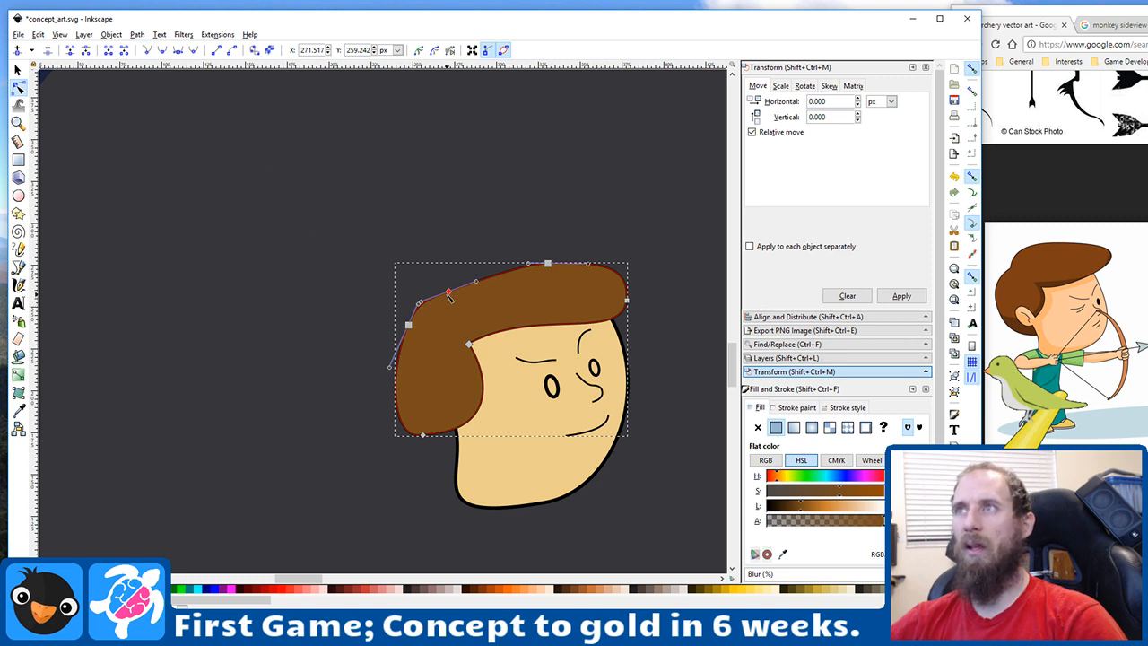
pyautogui.moveTo(450, 295); pyautogui.dragTo(477, 287)
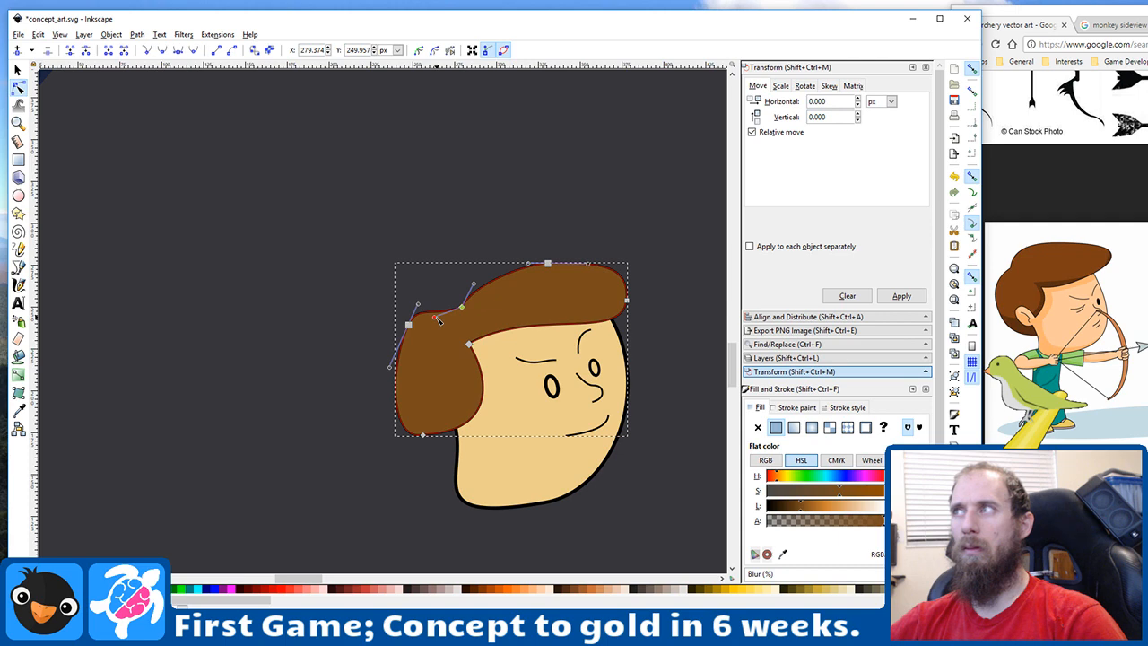
pyautogui.moveTo(438, 320); pyautogui.dragTo(444, 294)
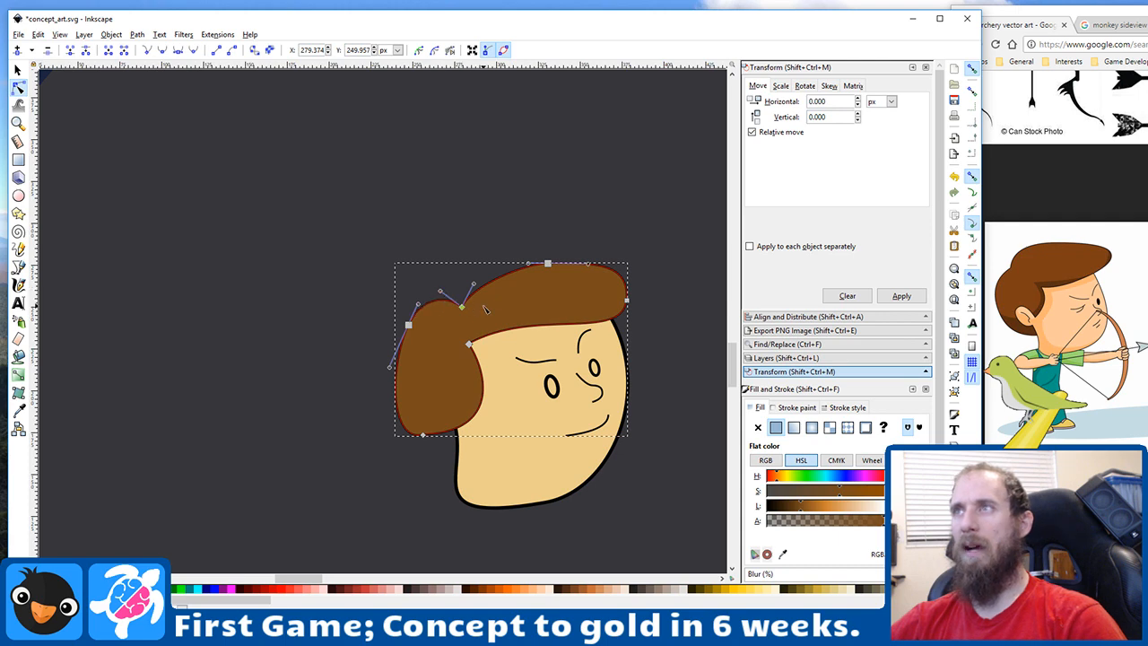
# Step: Curl the upper hair over the notch, shift the notch node backward, and swing its rear handle down toward the back of the hair
pyautogui.scroll(6, 489, 305)
pyautogui.scroll(-3, 489, 300)
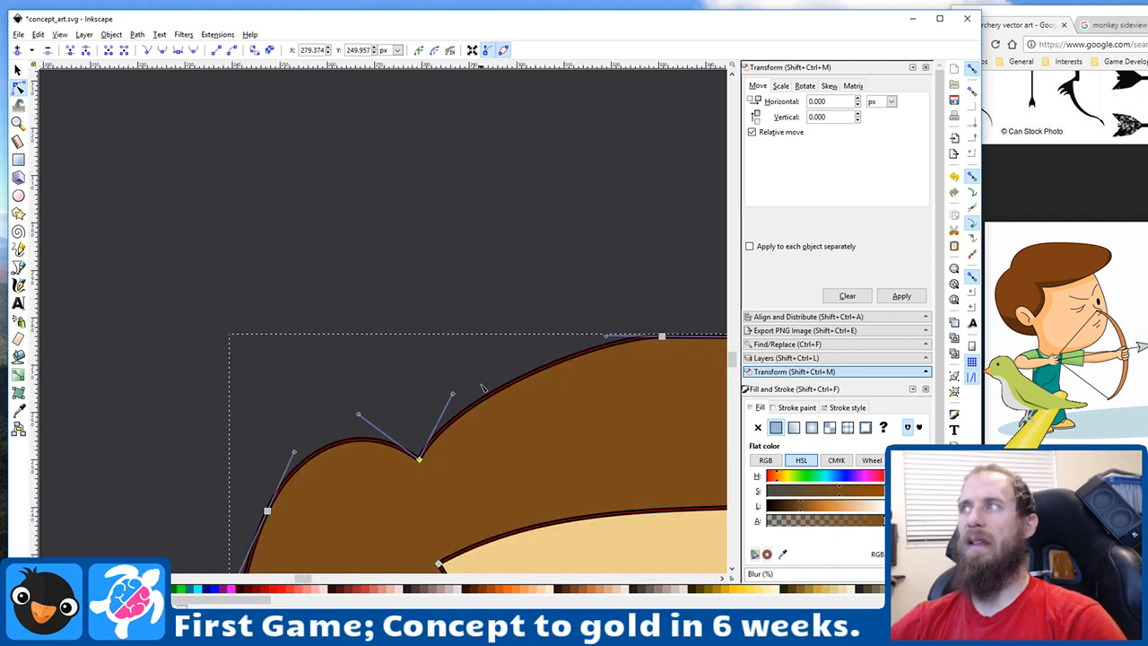
pyautogui.moveTo(453, 395); pyautogui.dragTo(319, 372)
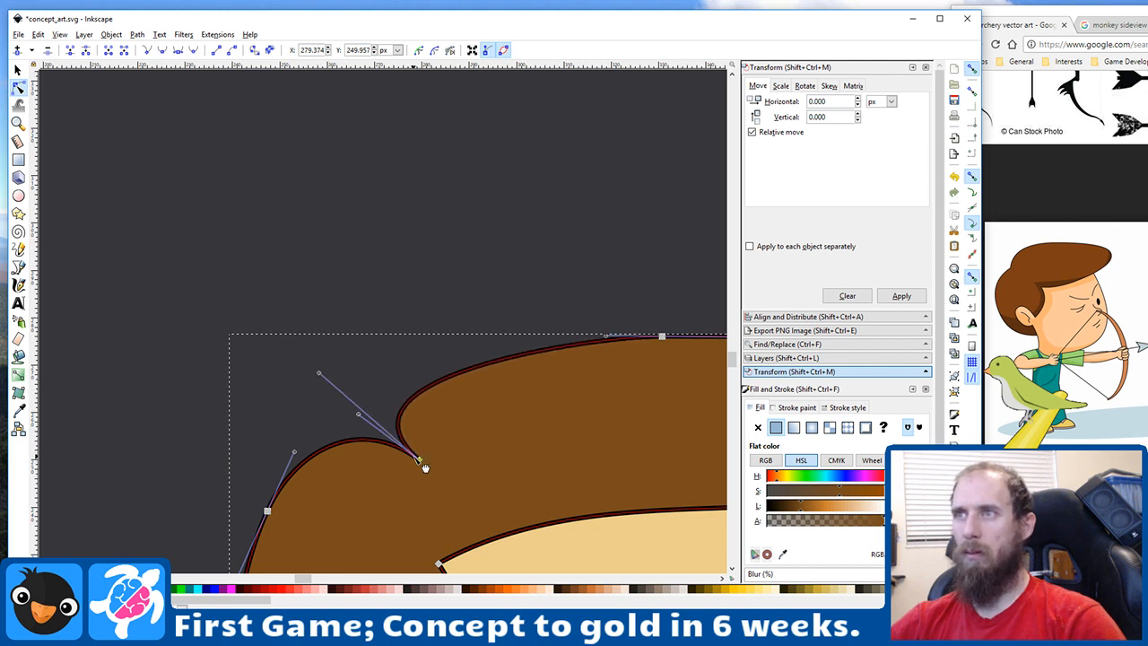
pyautogui.moveTo(425, 467); pyautogui.dragTo(371, 444)
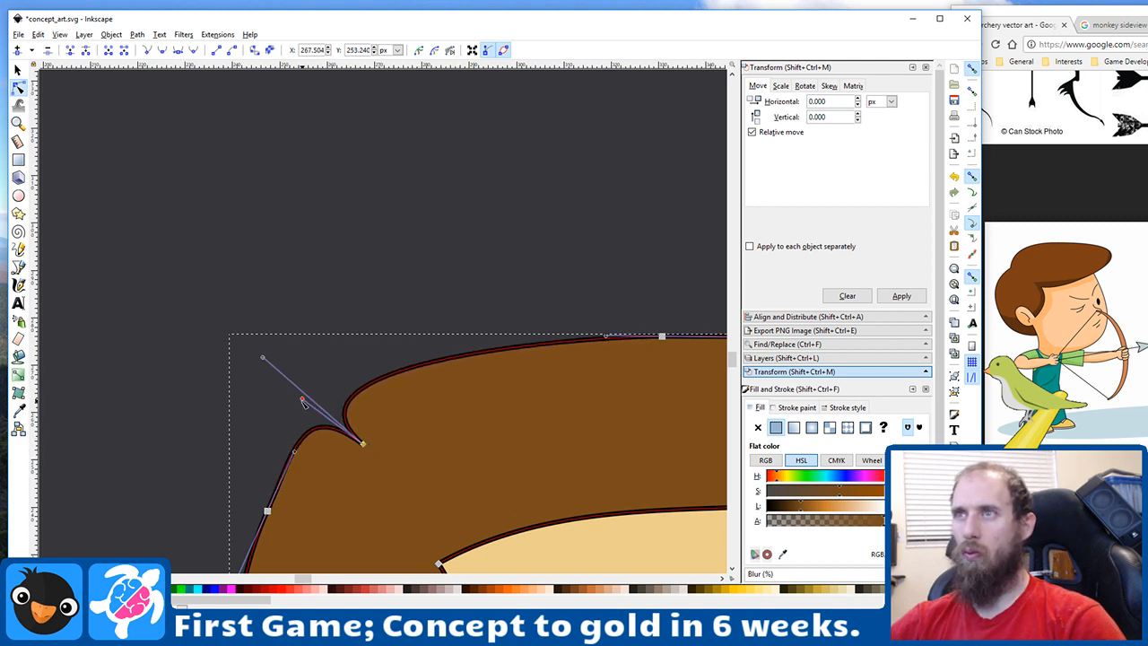
pyautogui.moveTo(305, 403); pyautogui.dragTo(282, 457)
# Step: Move the hair's back node down and outward with near-vertical handles, and round the curve into the lowest node
pyautogui.scroll(-2, 331, 457)
pyautogui.scroll(-8, 330, 457)
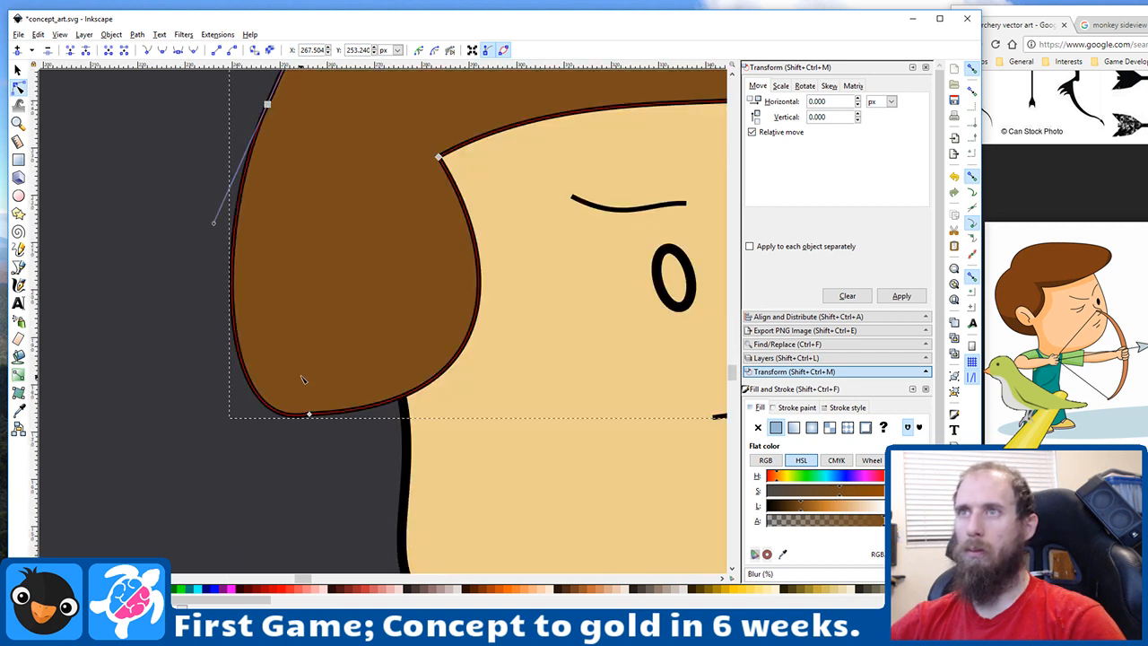
pyautogui.scroll(4, 276, 312)
pyautogui.moveTo(274, 271); pyautogui.dragTo(228, 262)
pyautogui.moveTo(224, 356); pyautogui.dragTo(220, 325)
pyautogui.scroll(-3, 323, 401)
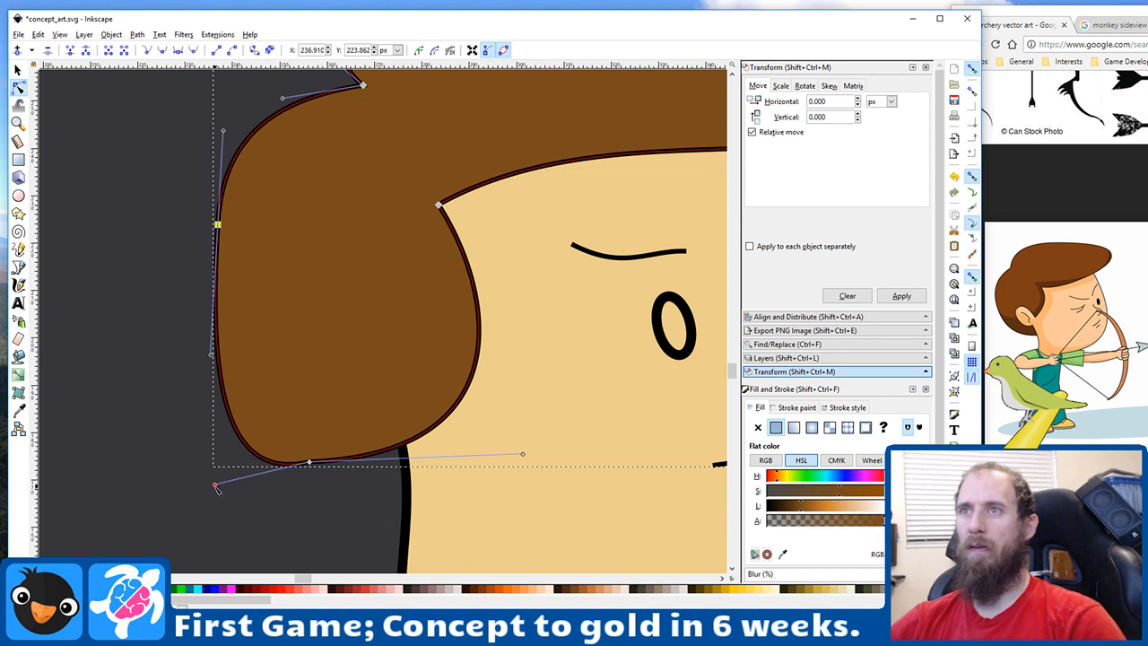
pyautogui.moveTo(215, 486); pyautogui.dragTo(227, 450)
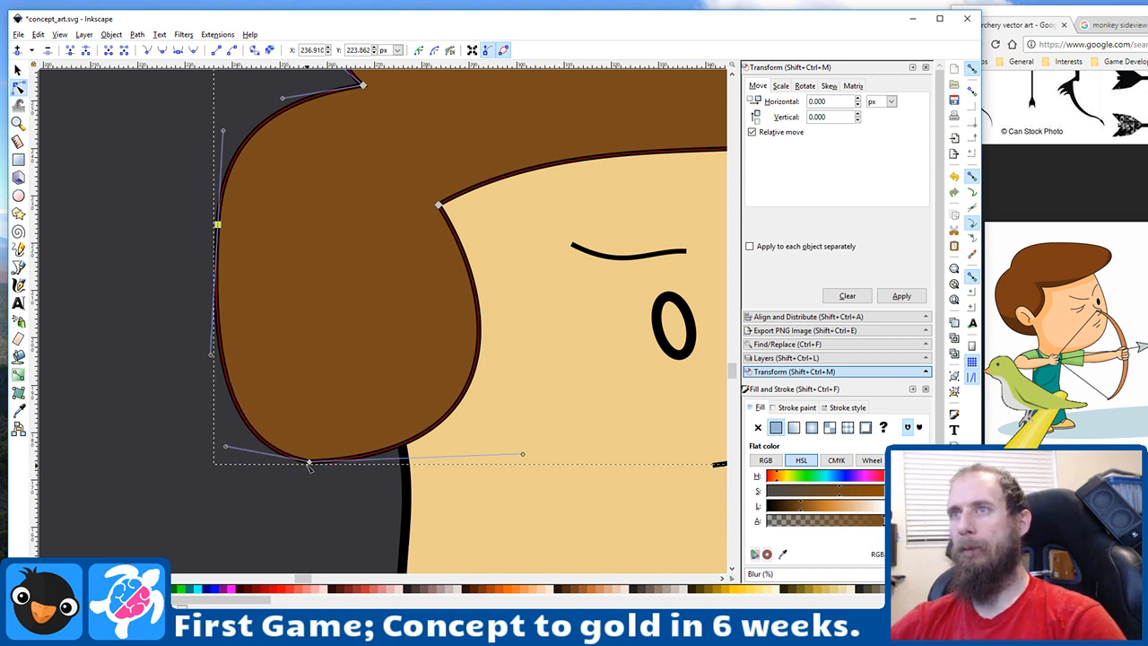
# Step: Move the hair's lowest node down and forward onto the jaw's back edge, and reshape the side lock's front edge with its end handles
pyautogui.moveTo(309, 464); pyautogui.dragTo(404, 522)
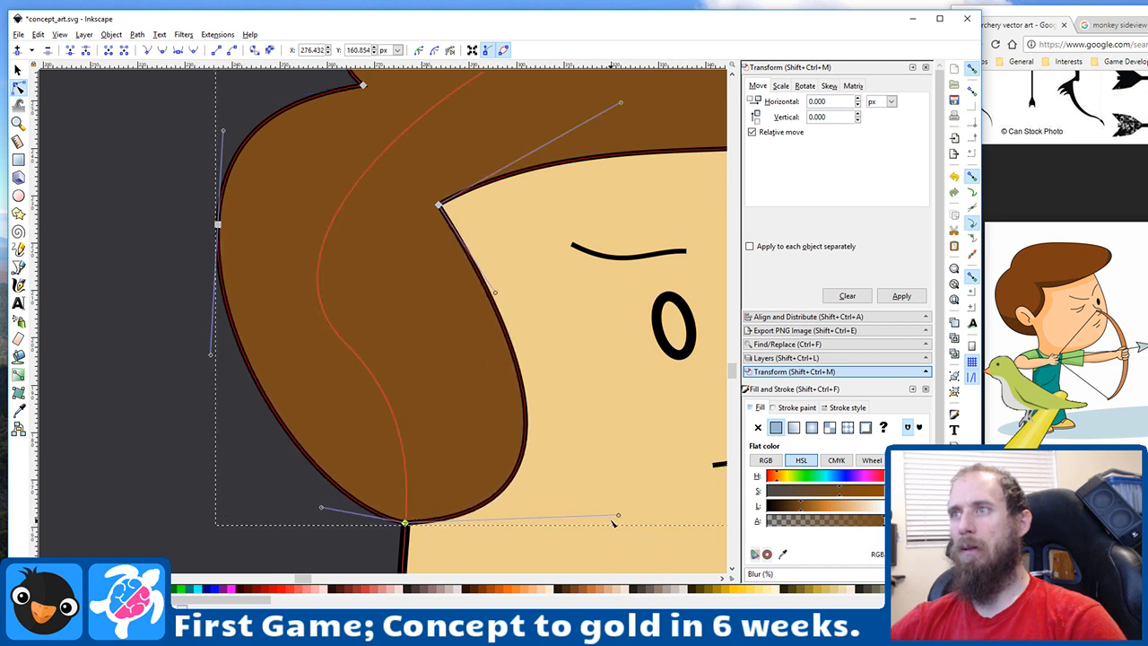
pyautogui.moveTo(622, 518); pyautogui.dragTo(475, 391)
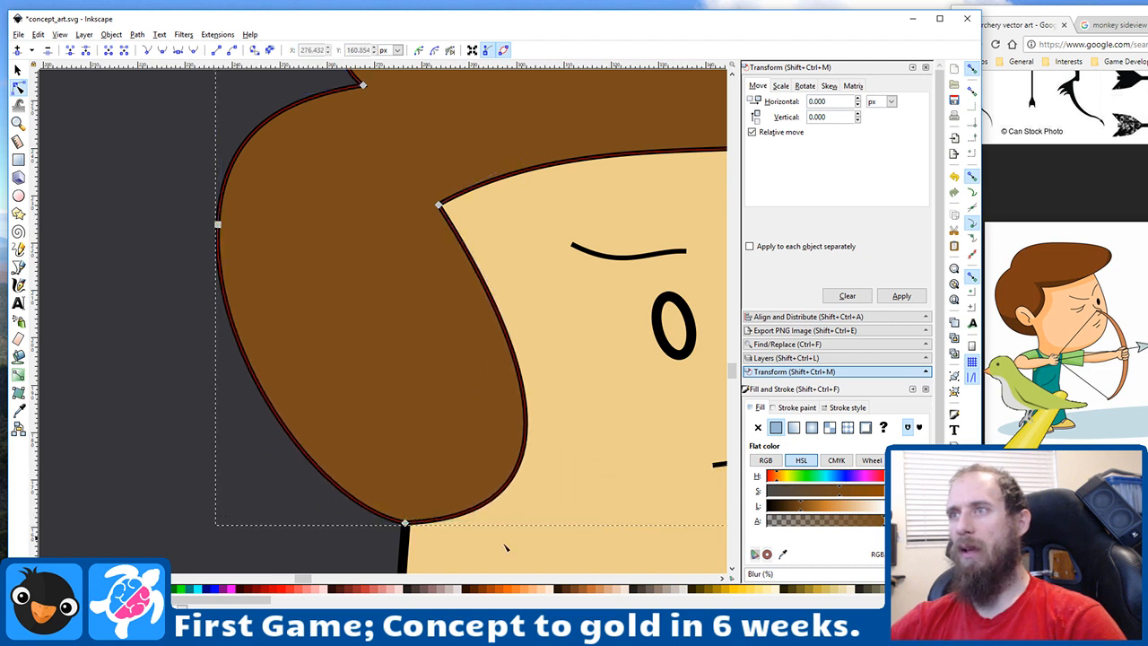
pyautogui.click(404, 522)
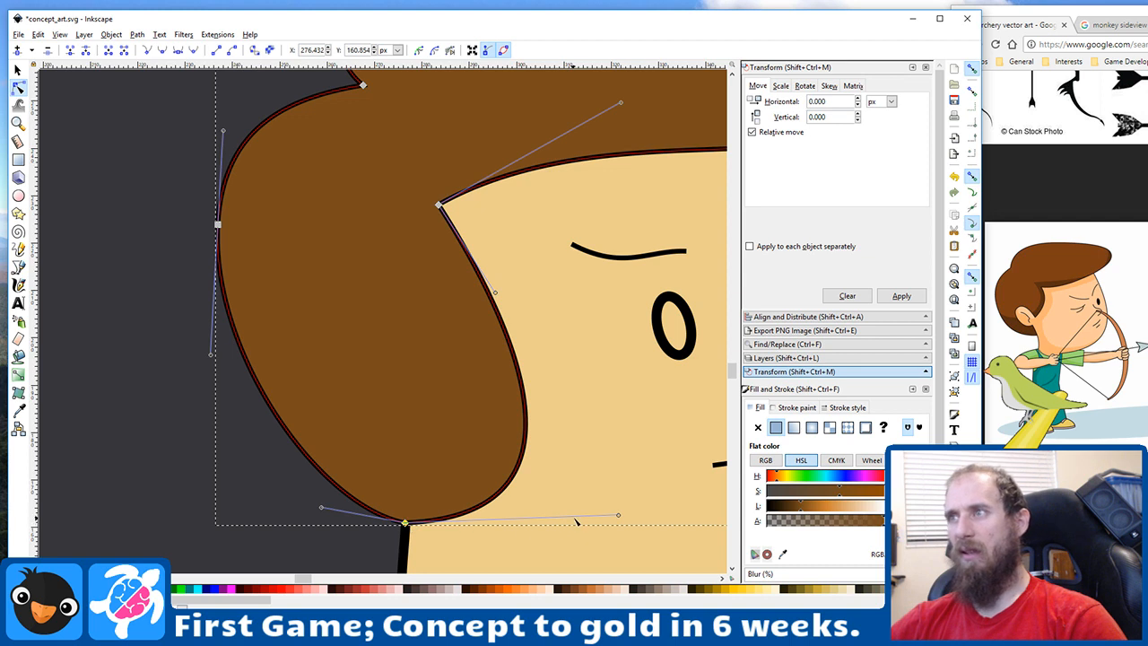
pyautogui.moveTo(619, 519); pyautogui.dragTo(415, 389)
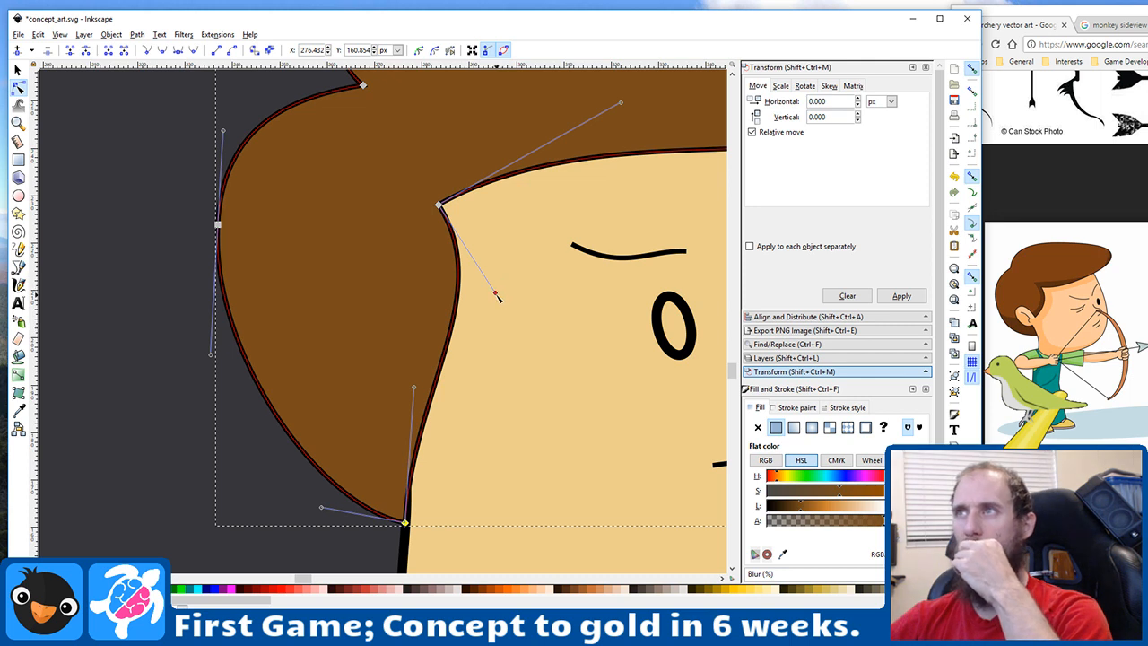
pyautogui.moveTo(497, 295); pyautogui.dragTo(567, 449)
# Step: Round the side lock's lower front edge by pulling the lowest node's front handle down close to it, and make that node smooth
pyautogui.scroll(-4, 567, 446)
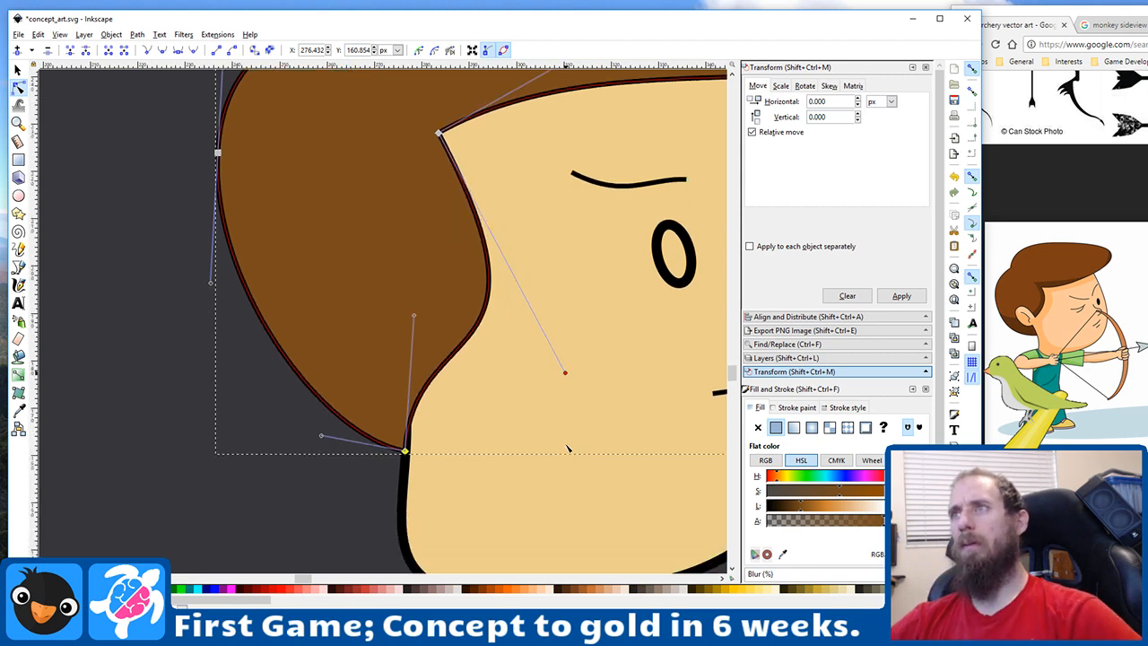
pyautogui.scroll(2, 567, 447)
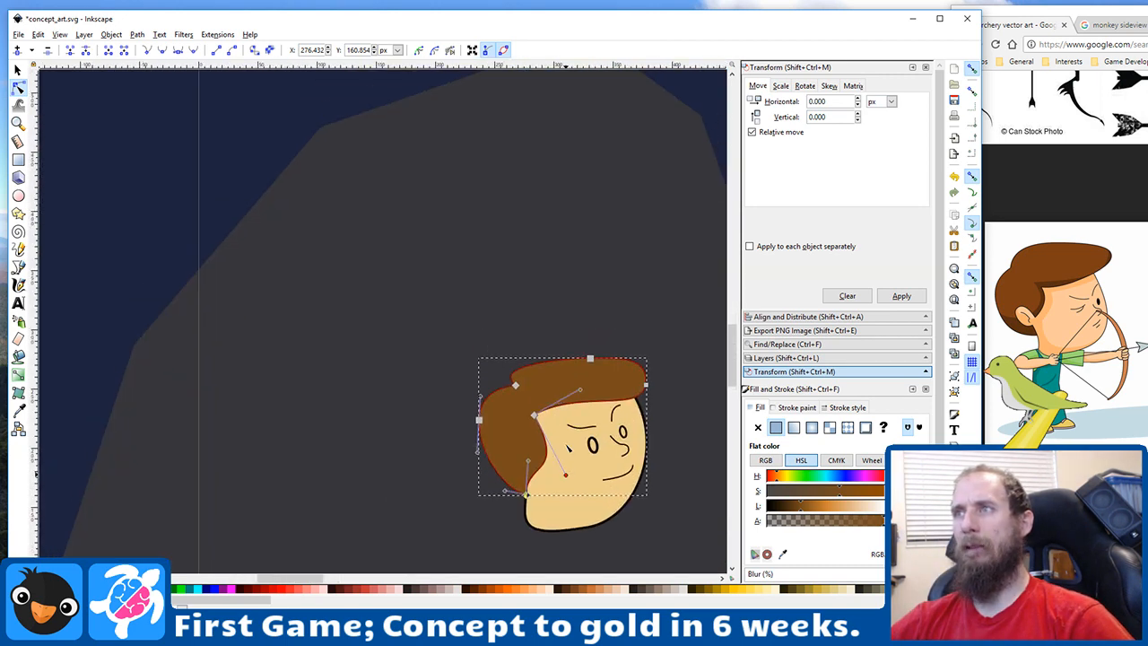
pyautogui.scroll(5, 552, 468)
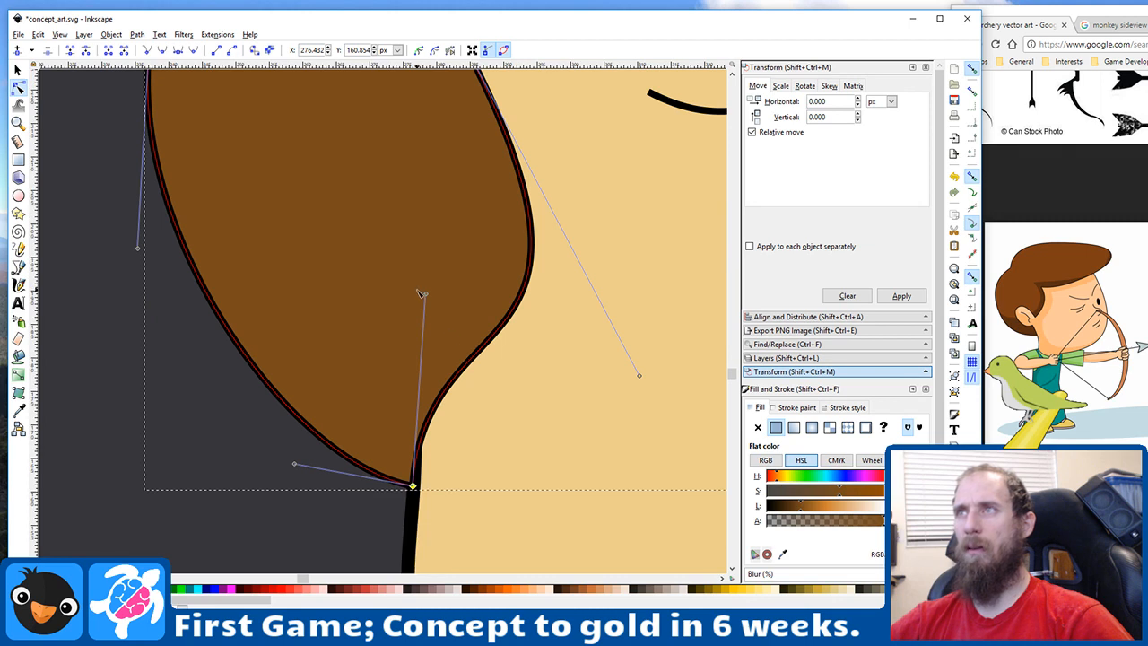
pyautogui.moveTo(428, 295); pyautogui.dragTo(439, 492)
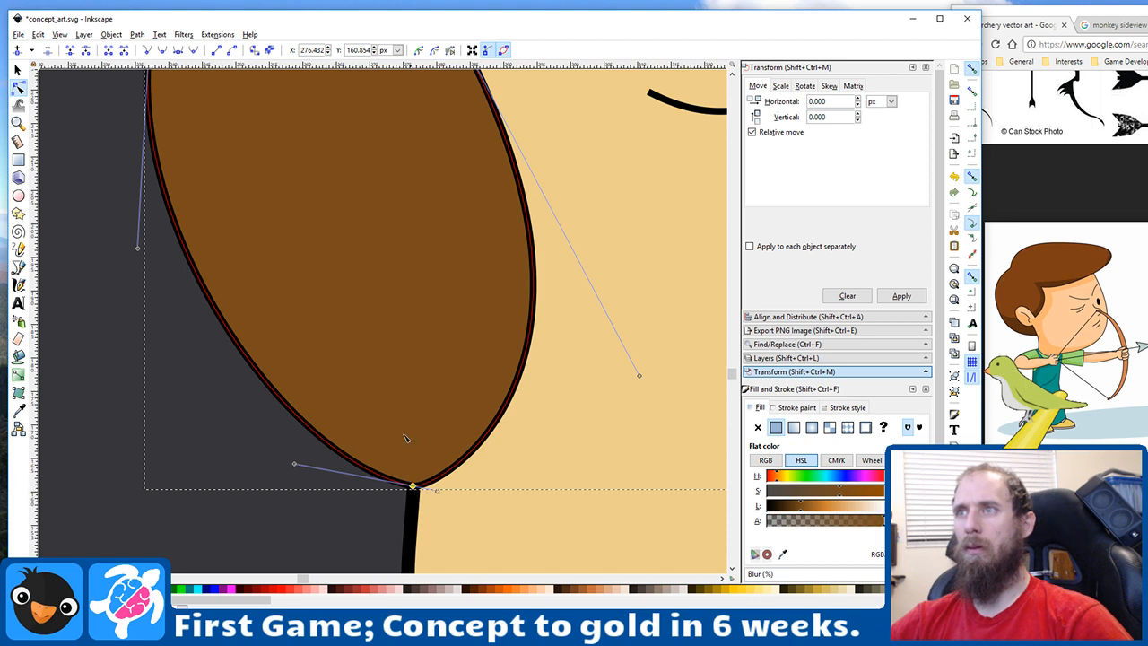
pyautogui.click(162, 52)
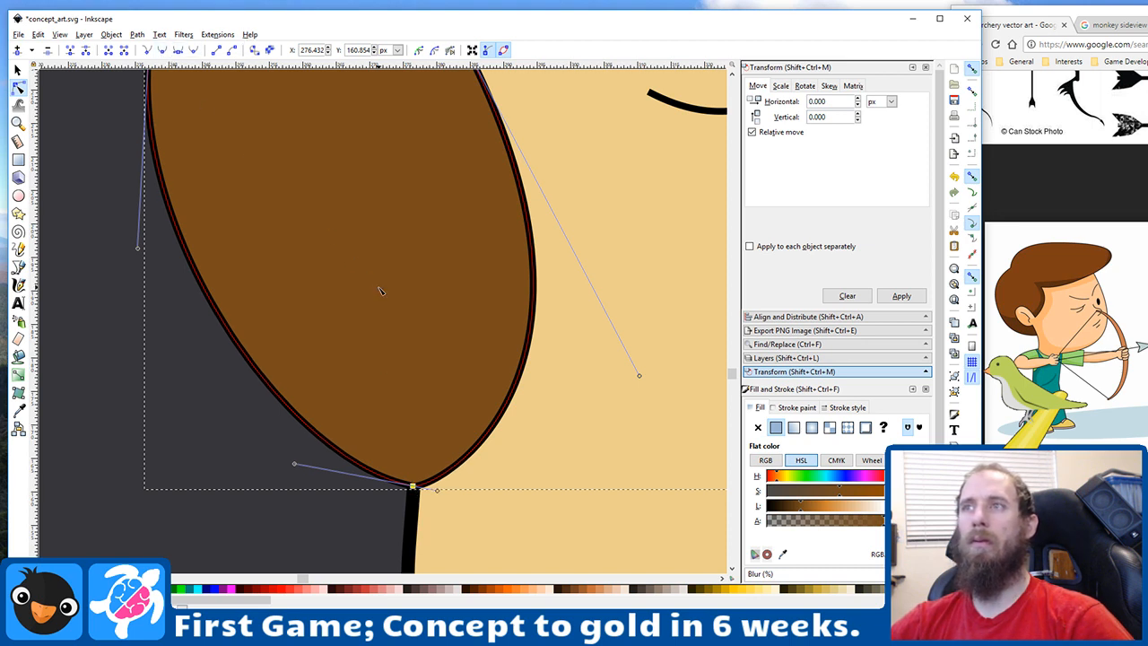
pyautogui.click(444, 495)
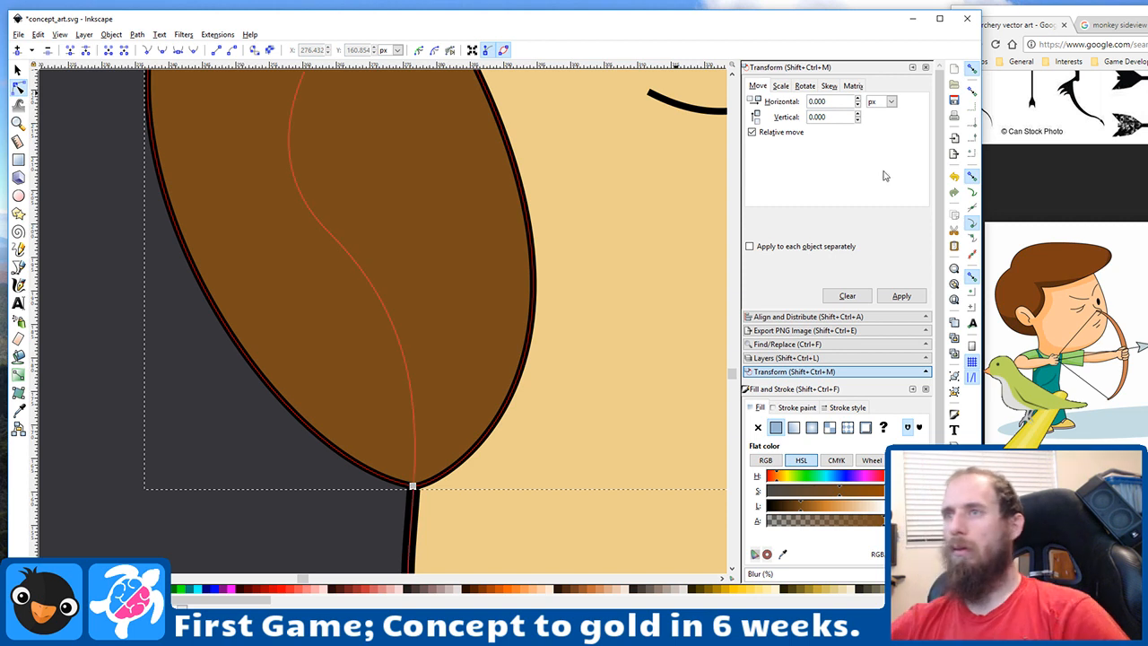
pyautogui.click(411, 485)
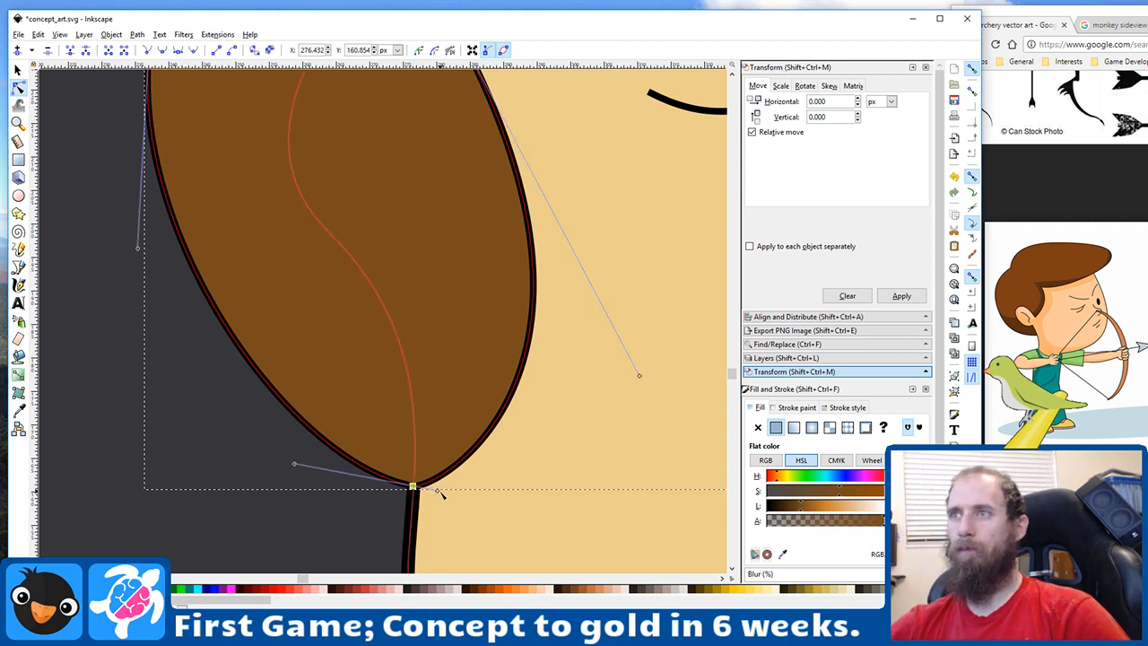
# Step: Flatten the bottom of the hair's side lock by levelling the handles of its lowest node
pyautogui.moveTo(438, 491); pyautogui.dragTo(440, 487)
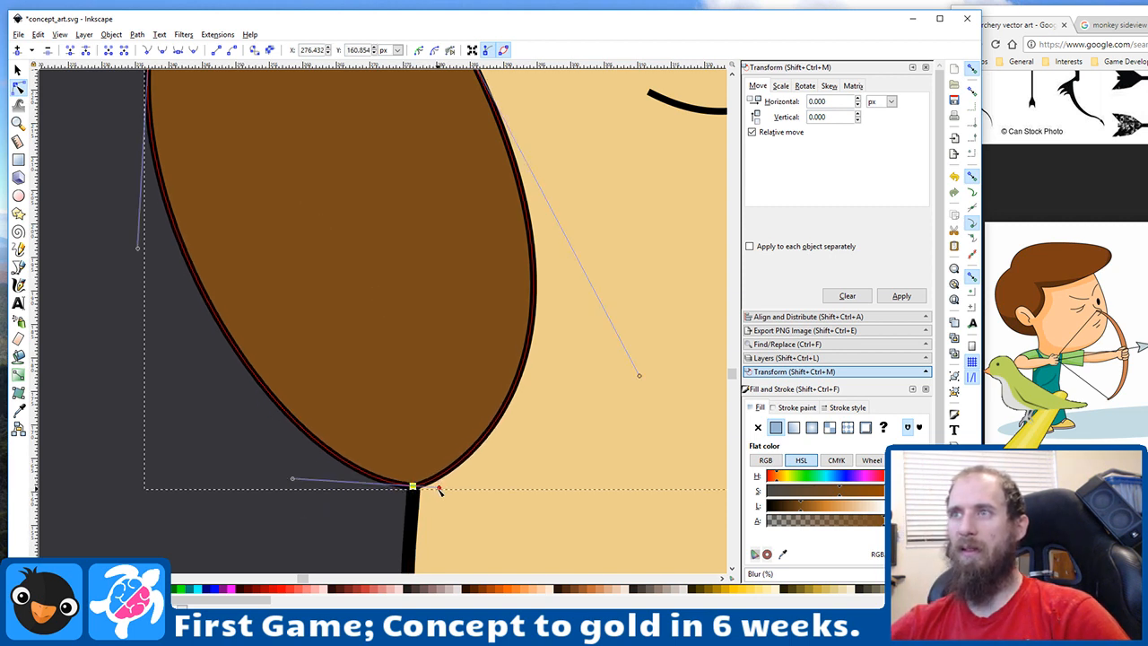
pyautogui.scroll(-4, 323, 242)
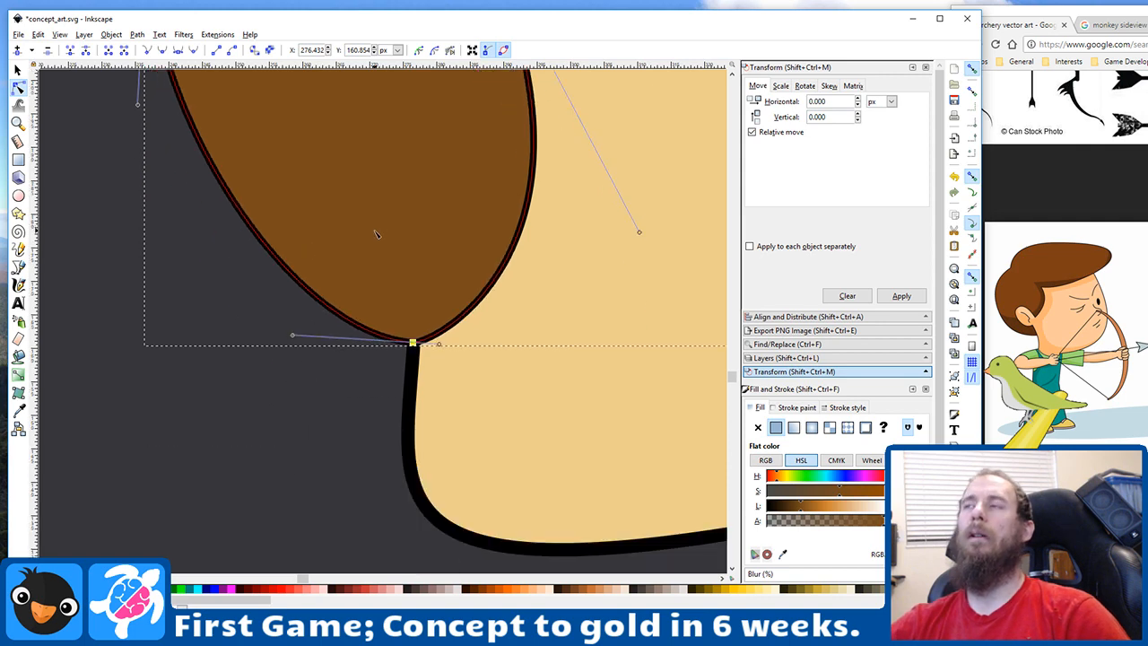
pyautogui.scroll(9, 377, 231)
pyautogui.scroll(-5, 376, 233)
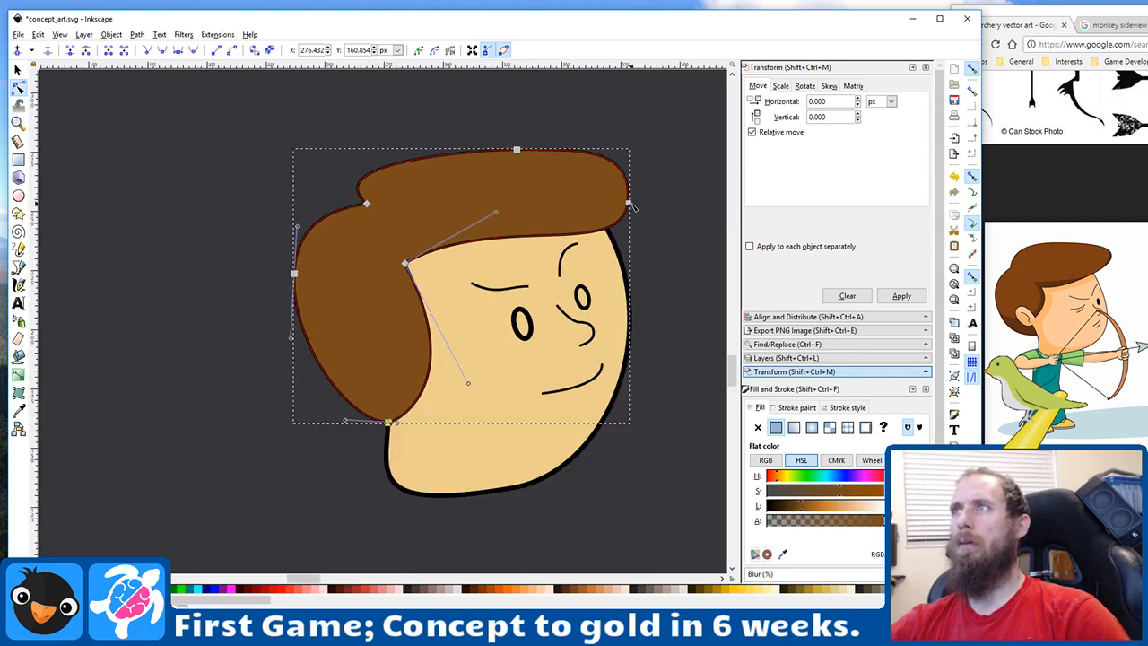
# Step: Move the hair's top node back and down, raise its front node slightly, and reshape the fringe's lower edge
pyautogui.moveTo(518, 150); pyautogui.dragTo(471, 163)
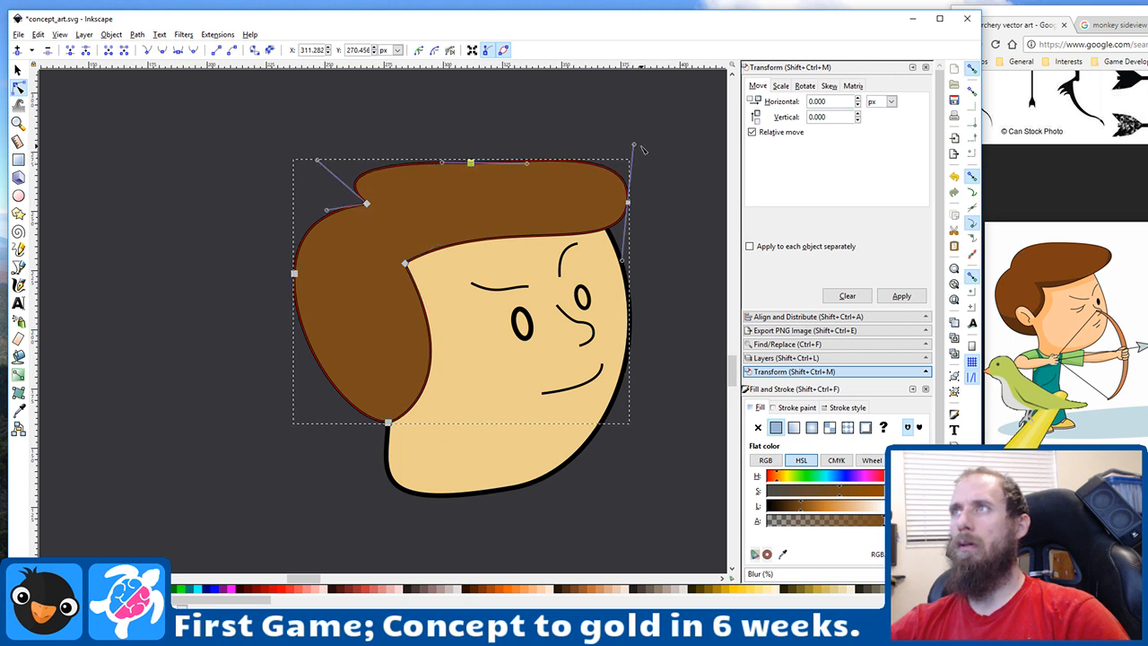
pyautogui.moveTo(634, 145); pyautogui.dragTo(630, 169)
pyautogui.click(428, 247)
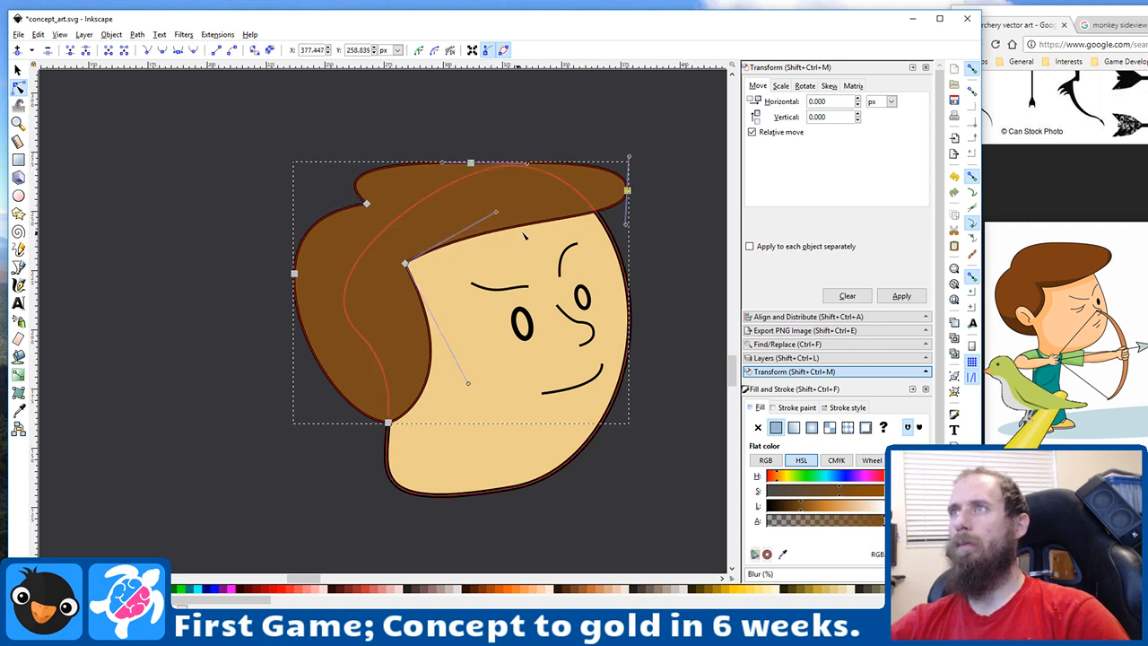
pyautogui.moveTo(551, 232); pyautogui.dragTo(550, 240)
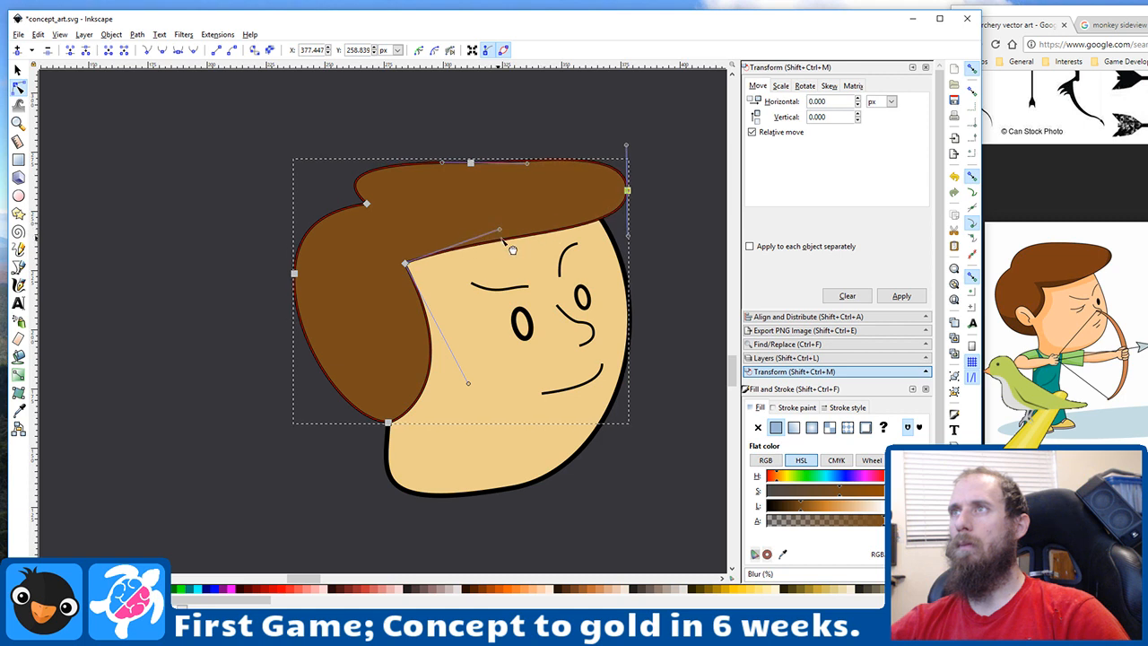
# Step: Add a node midway along the fringe's lower edge and move it down and backward to give the edge a gentle wave
pyautogui.click(407, 265)
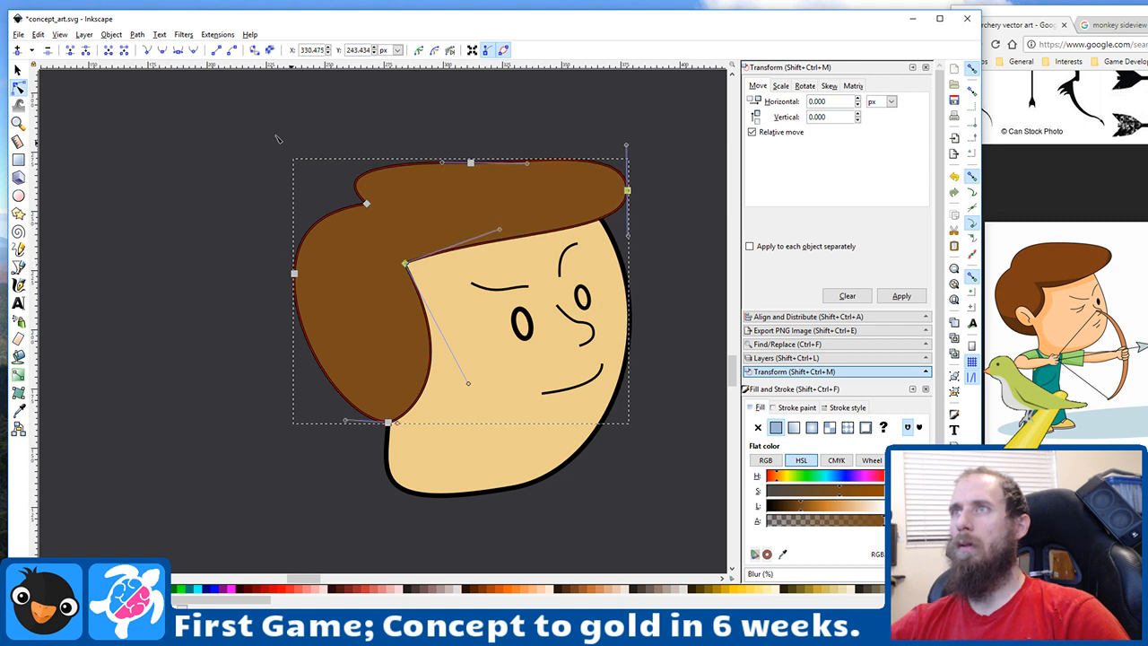
pyautogui.moveTo(499, 230); pyautogui.dragTo(553, 235)
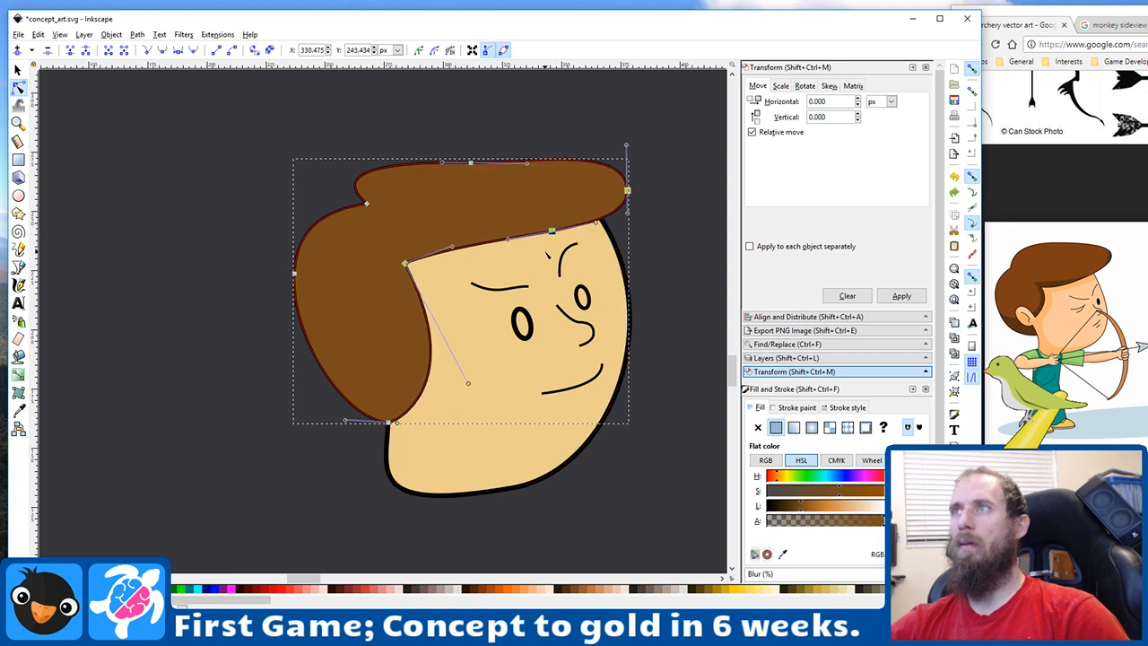
pyautogui.click(556, 235)
pyautogui.click(556, 235)
pyautogui.click(556, 237)
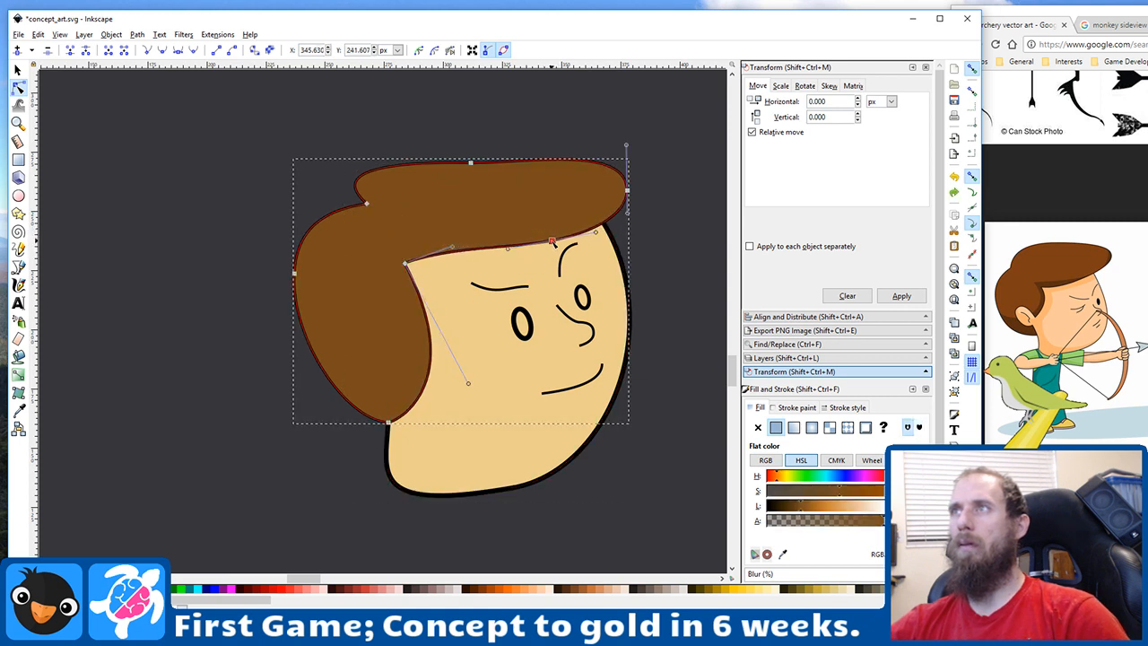
pyautogui.moveTo(528, 250); pyautogui.dragTo(514, 248)
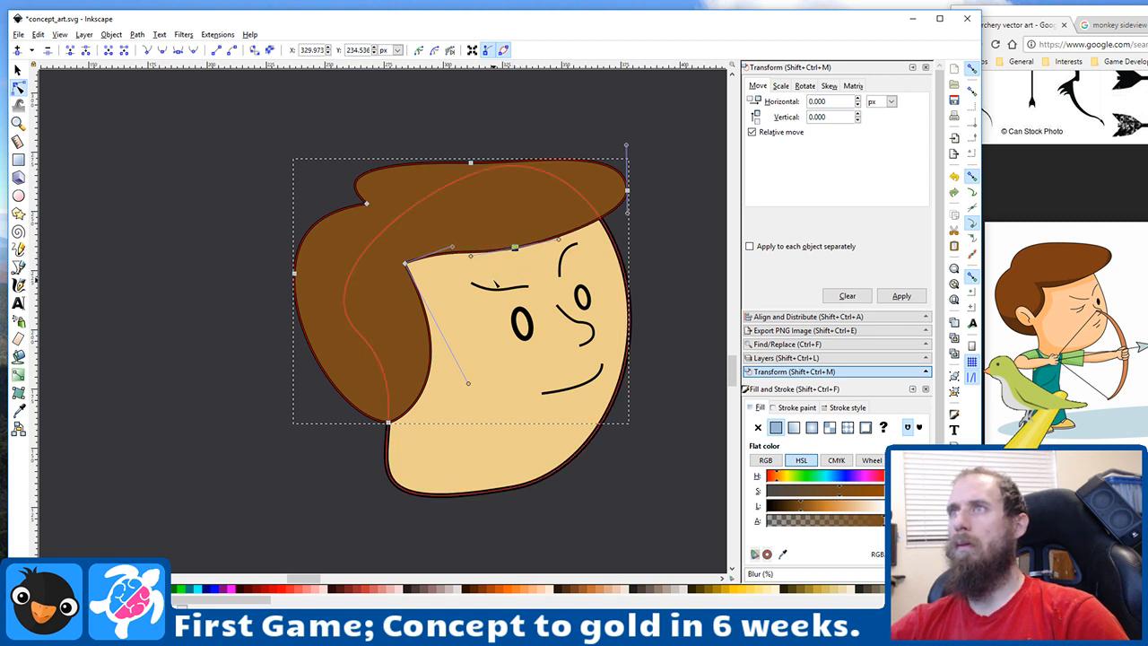
pyautogui.click(497, 285)
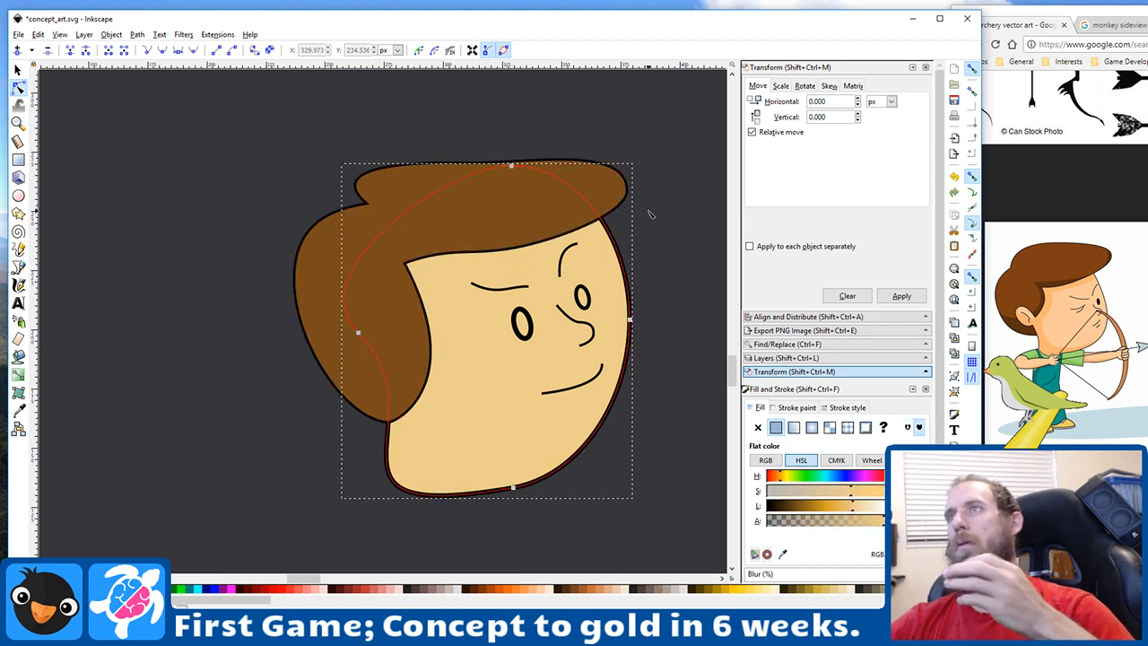
# Step: Move the hair's back node inward and slightly down to slim the back of the head
pyautogui.scroll(3, 502, 189)
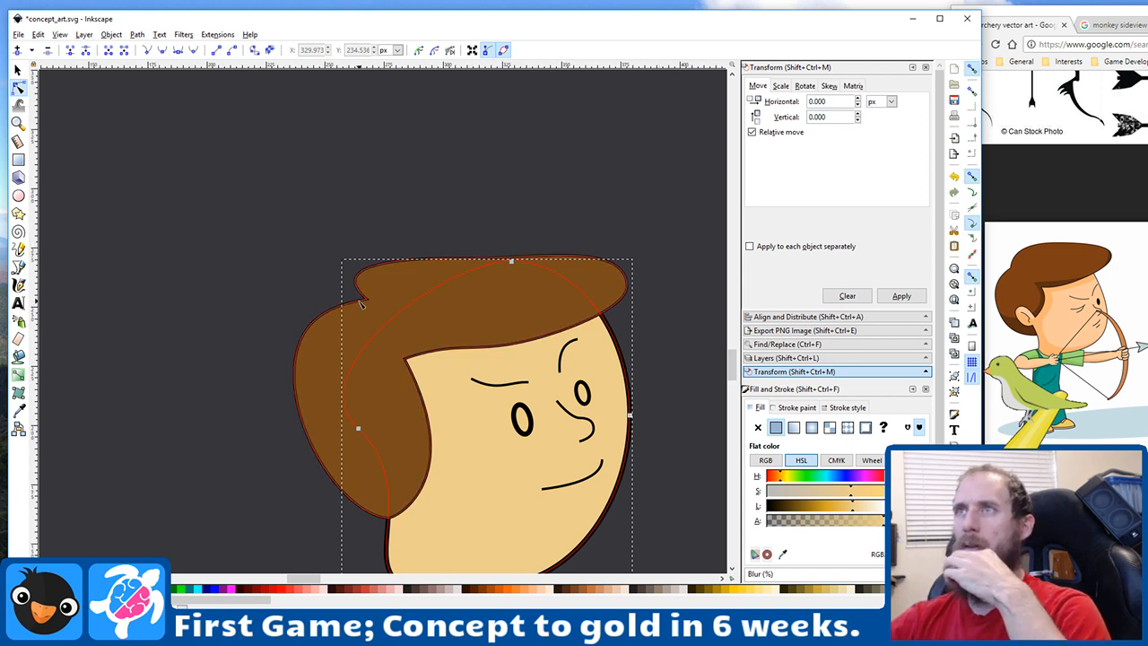
pyautogui.click(306, 372)
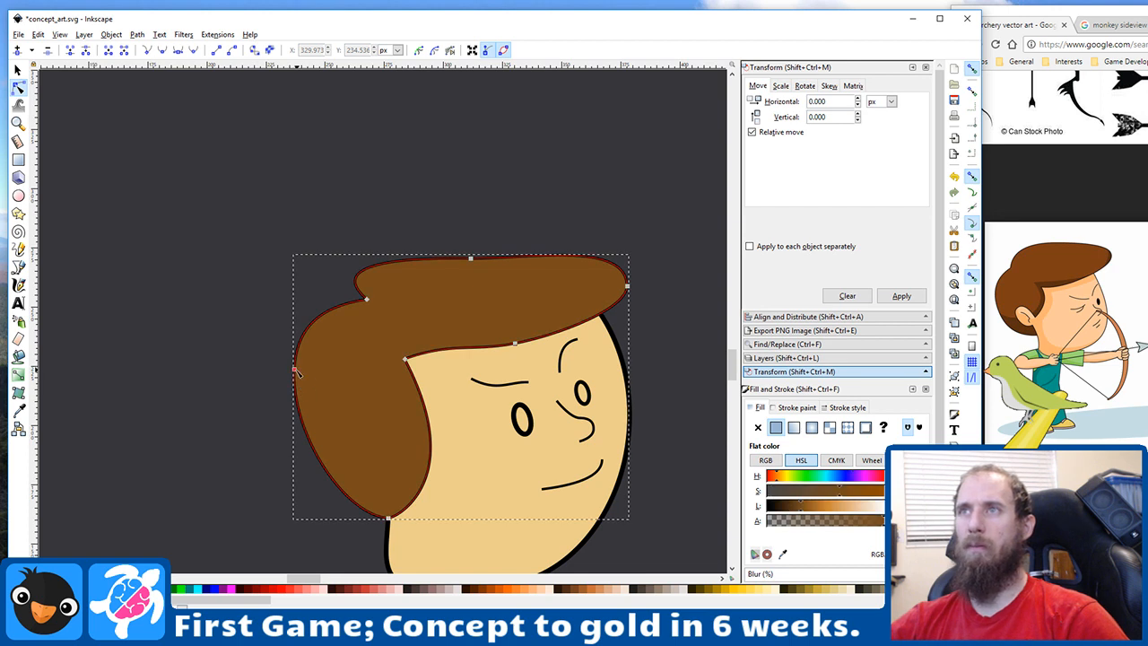
pyautogui.moveTo(297, 373); pyautogui.dragTo(314, 380)
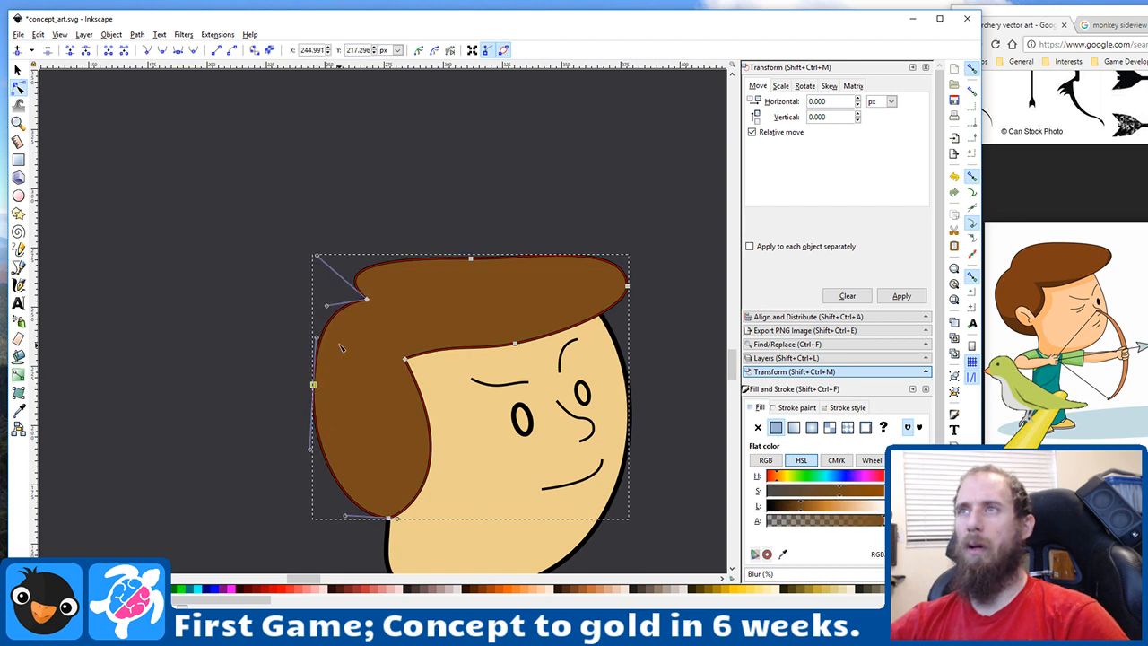
# Step: Soften the hair notch by shortening its rear handle and swinging its upper handle forward until nearly upright
pyautogui.scroll(5, 341, 380)
pyautogui.moveTo(326, 499); pyautogui.dragTo(345, 489)
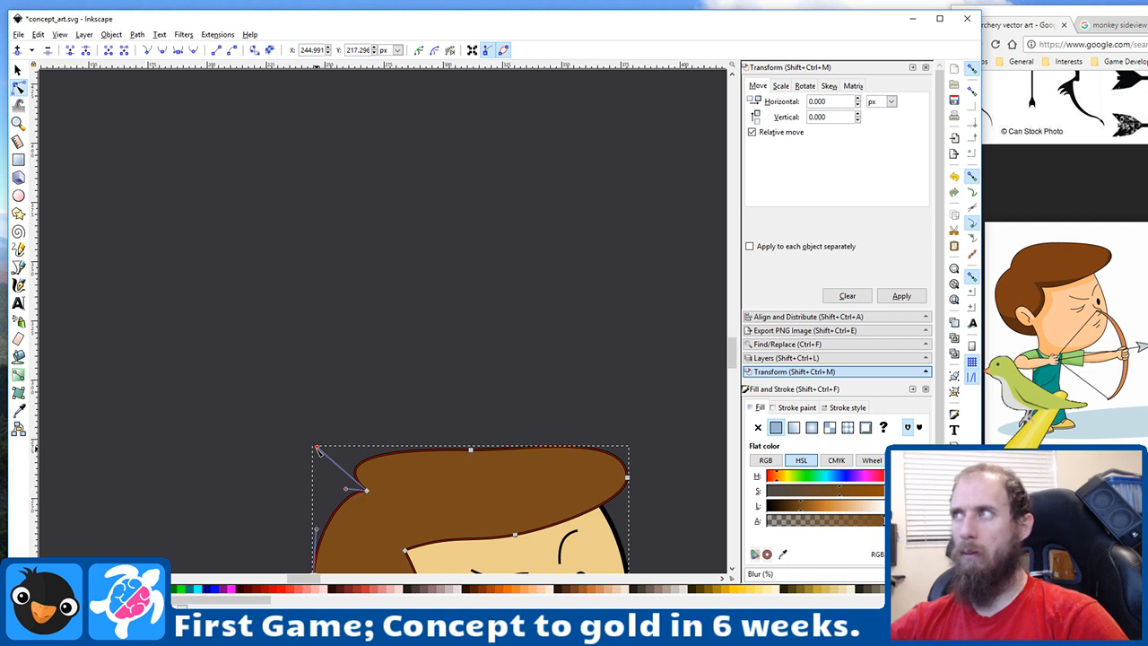
pyautogui.moveTo(316, 448); pyautogui.dragTo(373, 447)
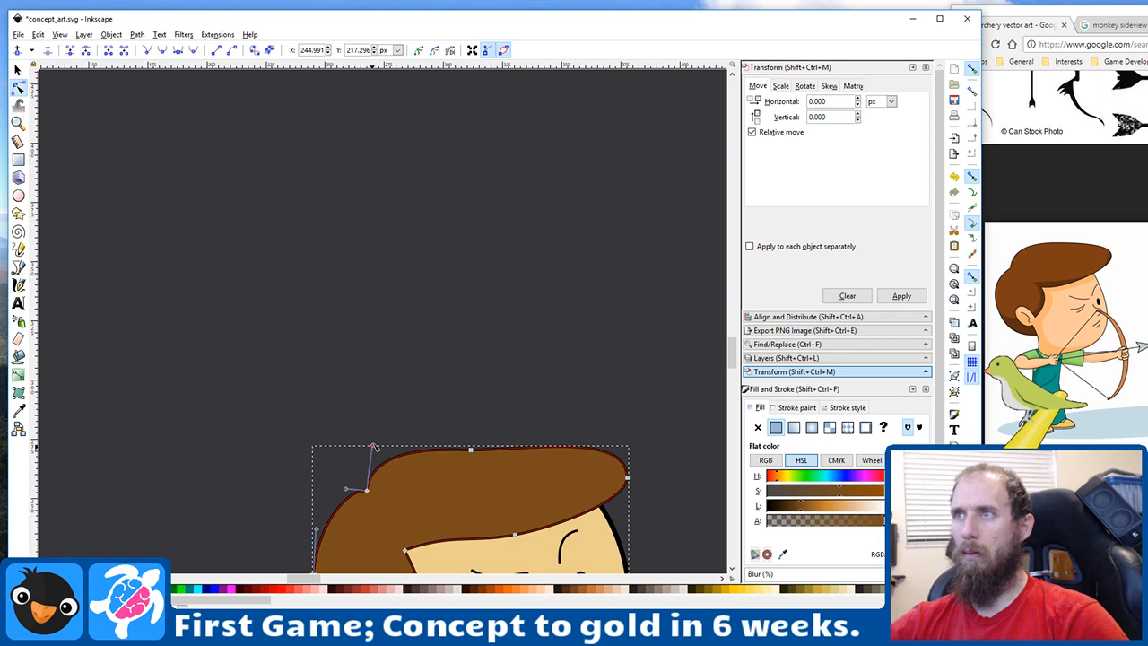
pyautogui.click(496, 356)
pyautogui.scroll(-3, 497, 356)
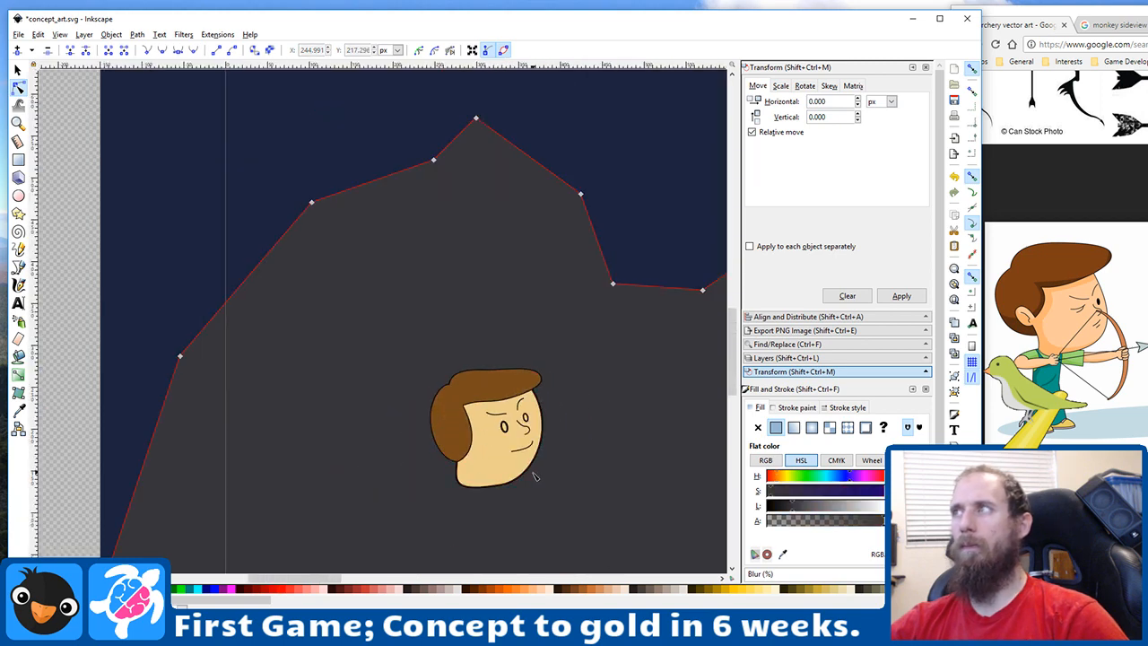
# Step: Raise the hair's top node to round the crown into a smooth dome
pyautogui.scroll(5, 520, 386)
pyautogui.scroll(-3, 518, 383)
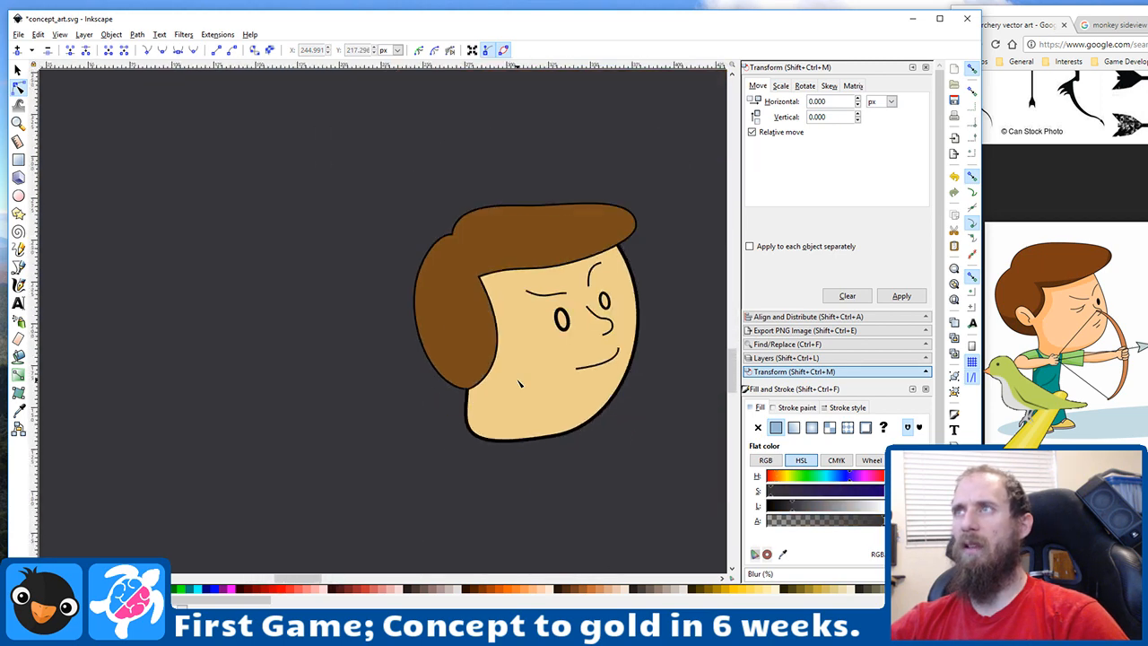
pyautogui.scroll(6, 518, 384)
pyautogui.click(485, 270)
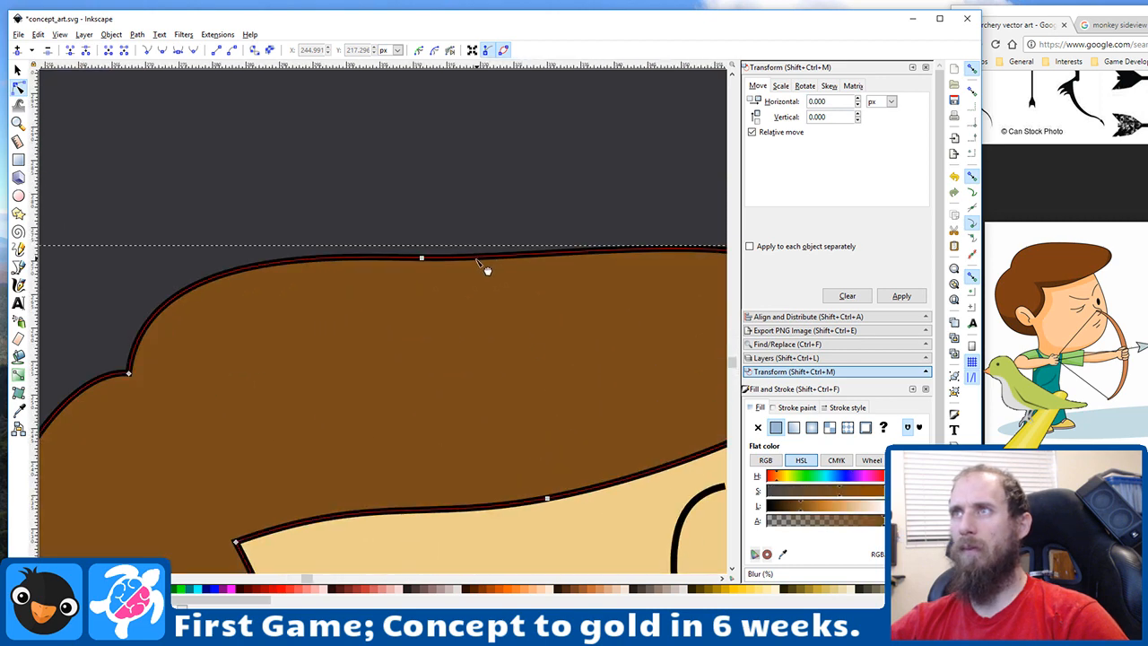
pyautogui.moveTo(421, 258); pyautogui.dragTo(422, 234)
pyautogui.scroll(-4, 424, 303)
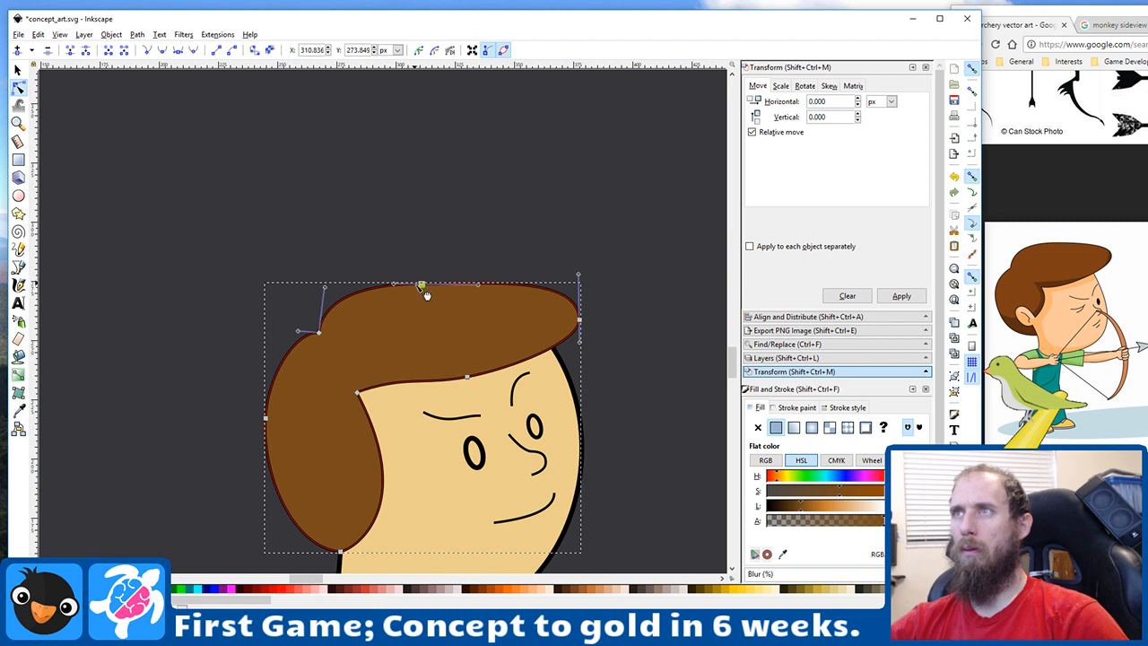
pyautogui.moveTo(422, 287); pyautogui.dragTo(423, 275)
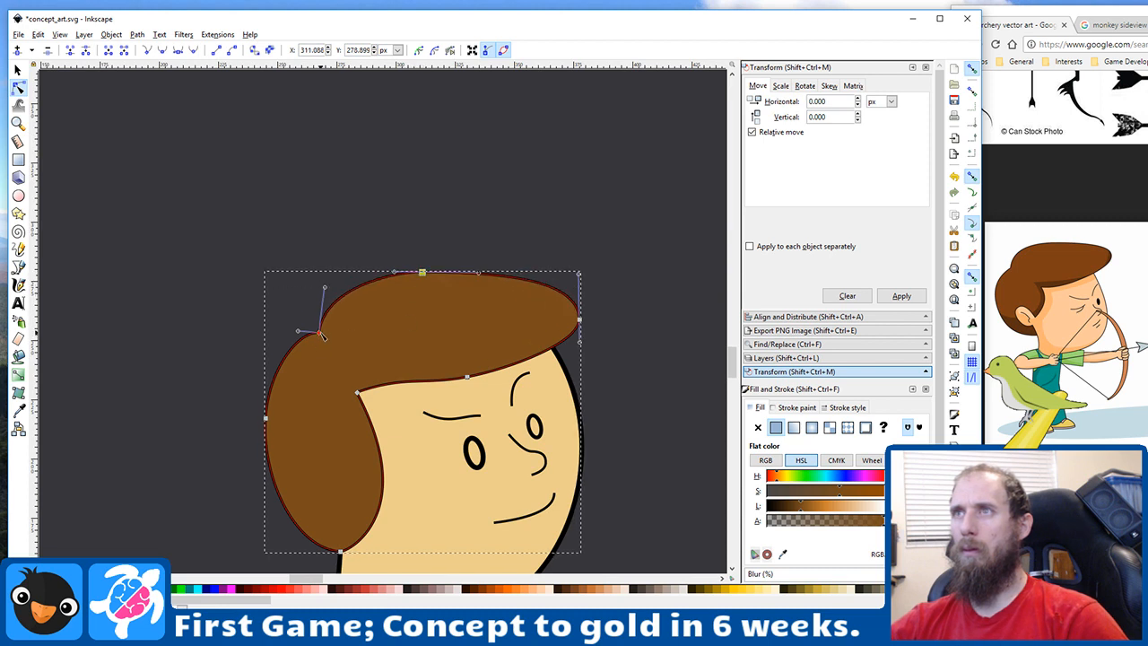
# Step: Lower the hair's notch node, and move the top node forward and slightly down so the crown slopes up toward the front
pyautogui.click(320, 334)
pyautogui.moveTo(423, 273); pyautogui.dragTo(478, 283)
pyautogui.keyDown('shift'); pyautogui.click(416, 289); pyautogui.keyUp('shift')
pyautogui.click(476, 239)
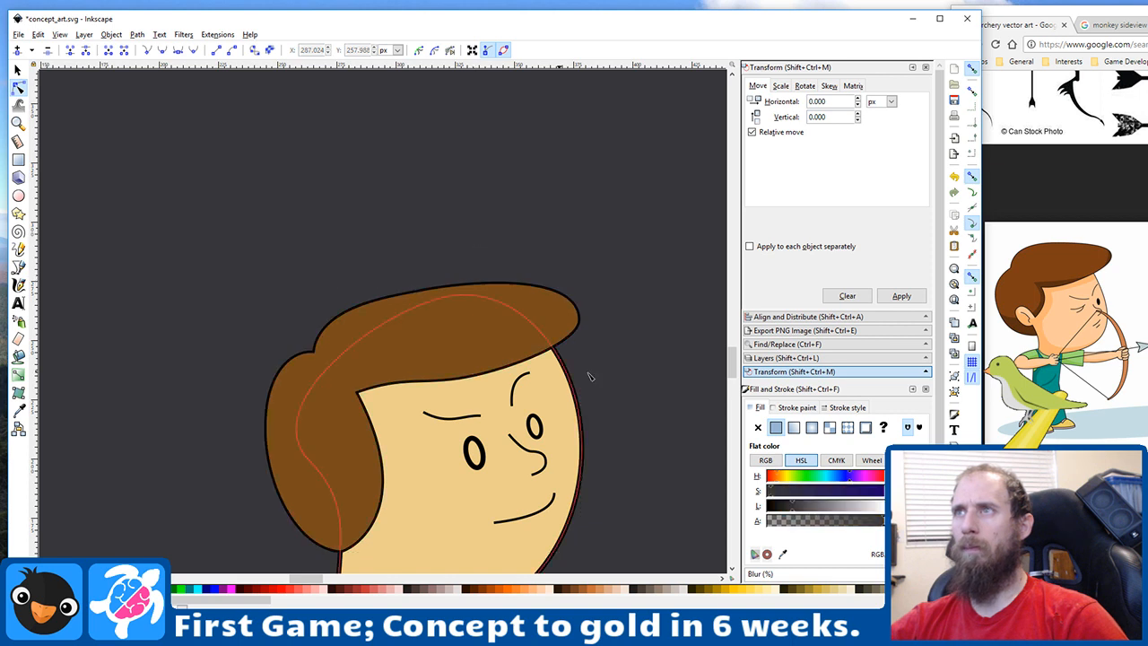
# Step: Draw a closed straight-segment outline of an outstretched arm and hand, about 109 by 29 px, below and in front of the chin
pyautogui.scroll(-2, 587, 381)
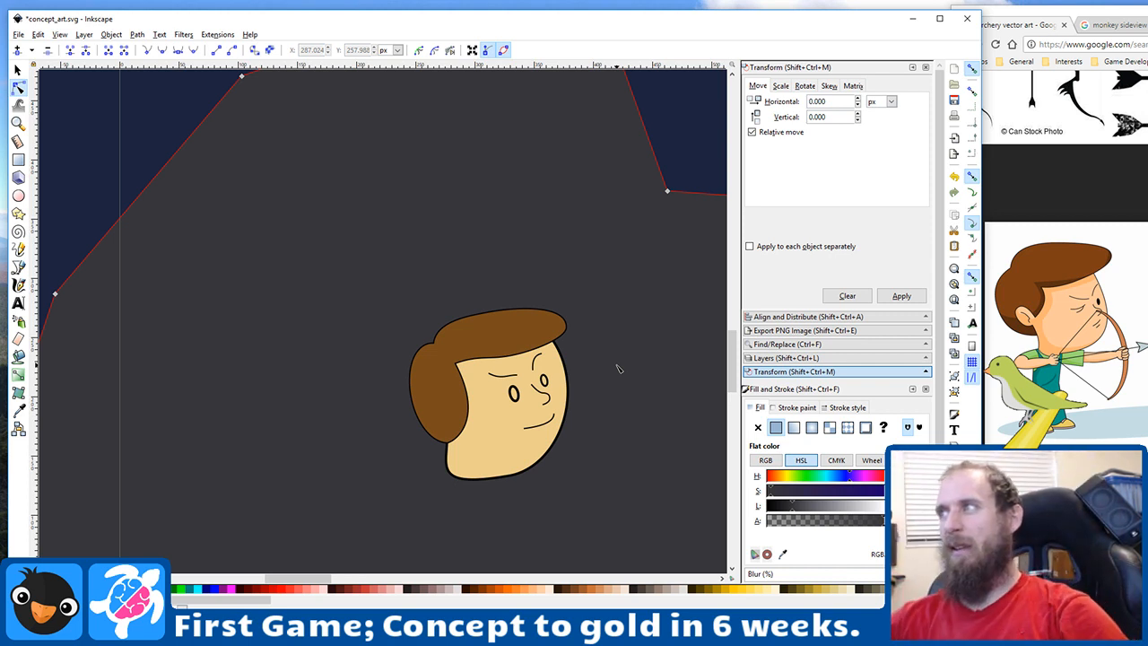
pyautogui.scroll(-3, 617, 368)
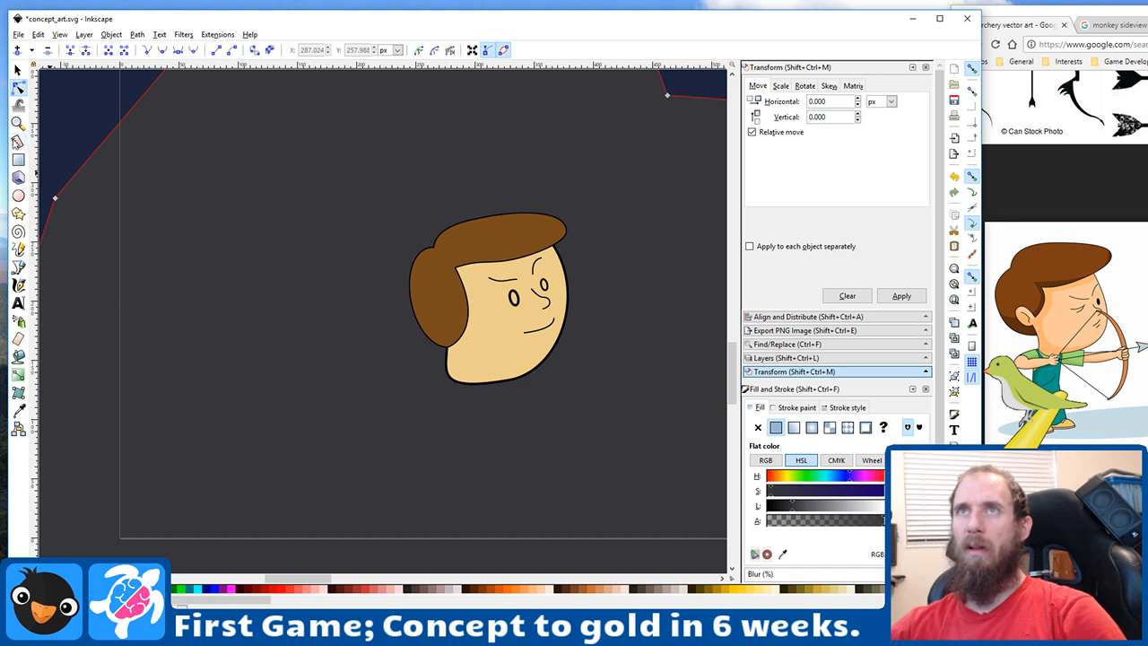
pyautogui.moveTo(561, 463); pyautogui.dragTo(409, 442)
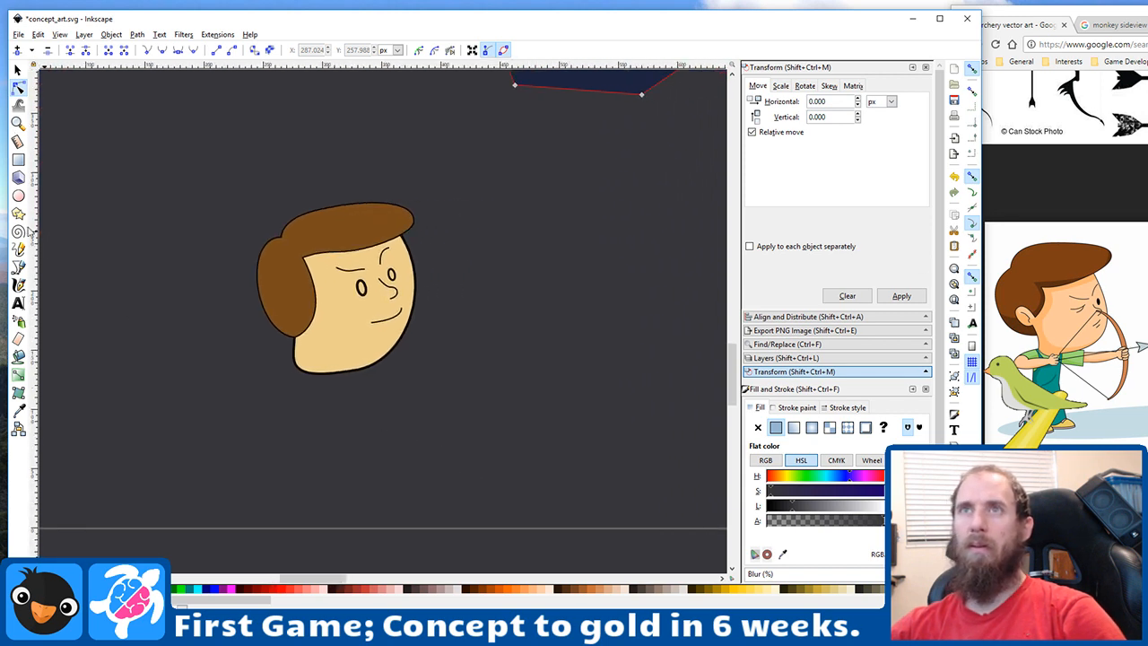
pyautogui.click(19, 284)
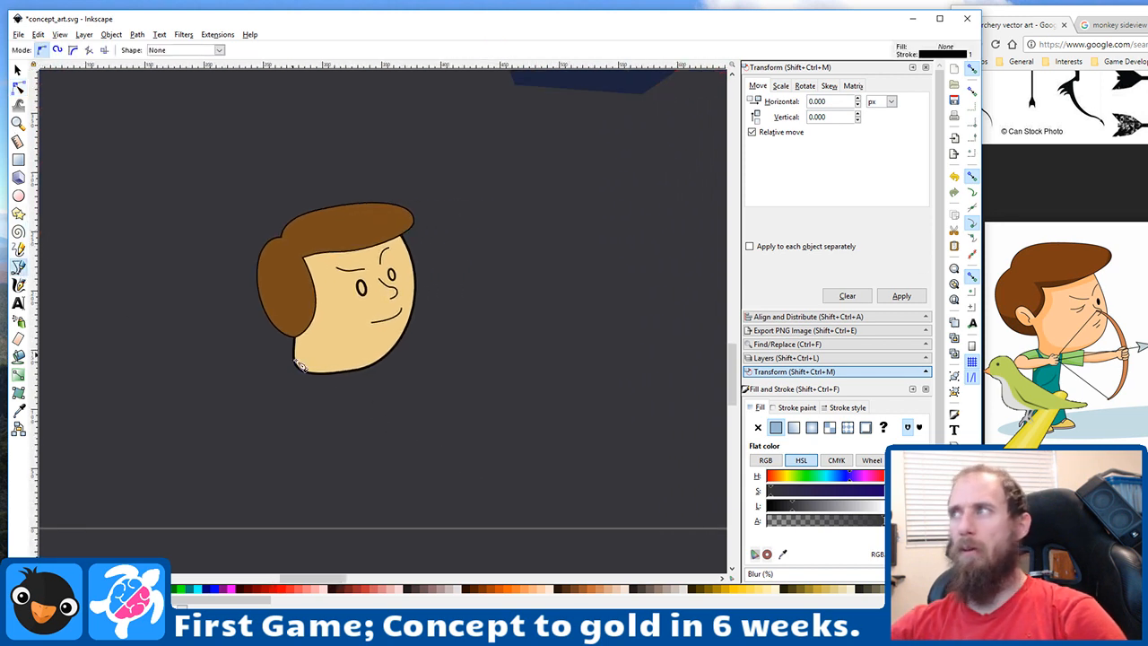
pyautogui.click(376, 382)
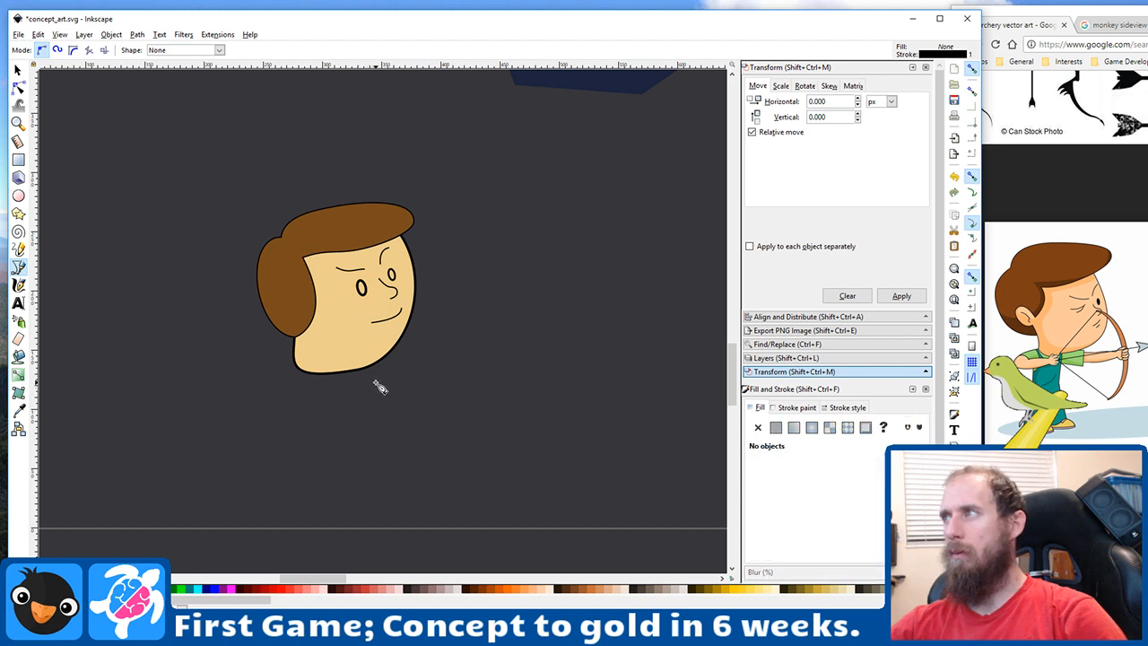
pyautogui.click(430, 383)
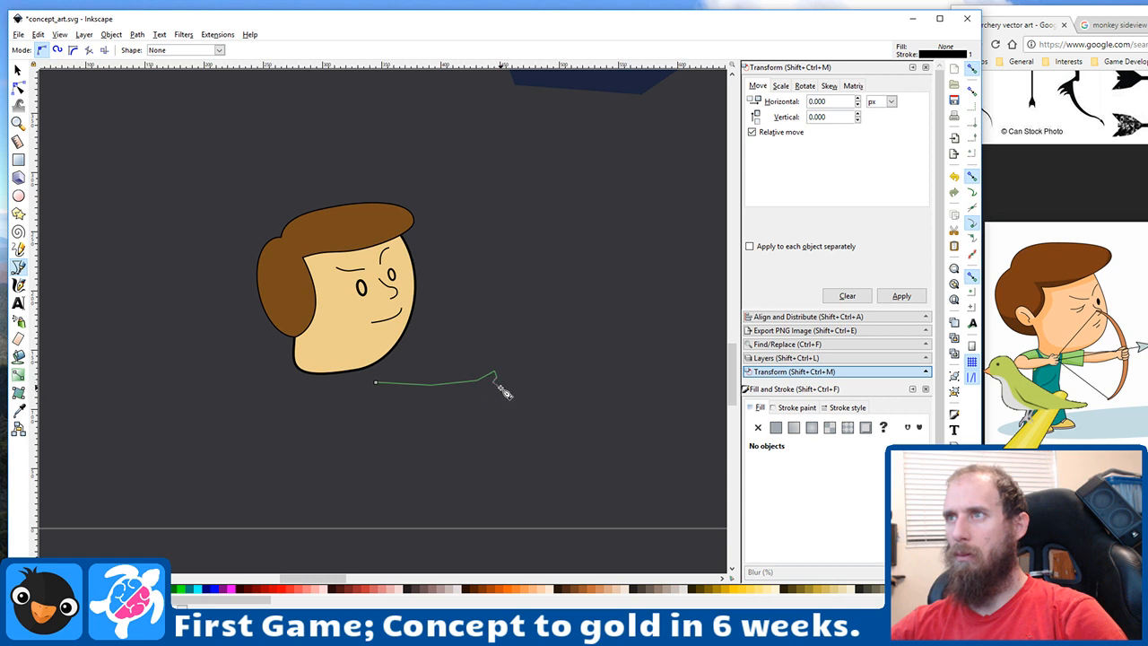
pyautogui.click(499, 384)
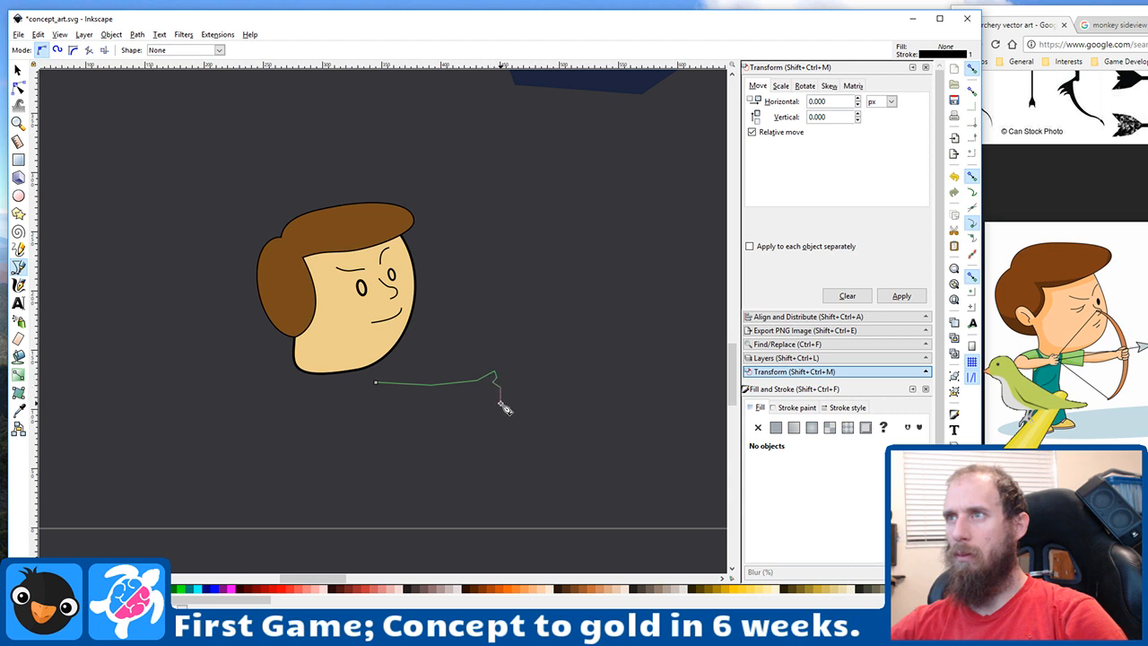
pyautogui.click(498, 403)
pyautogui.click(481, 394)
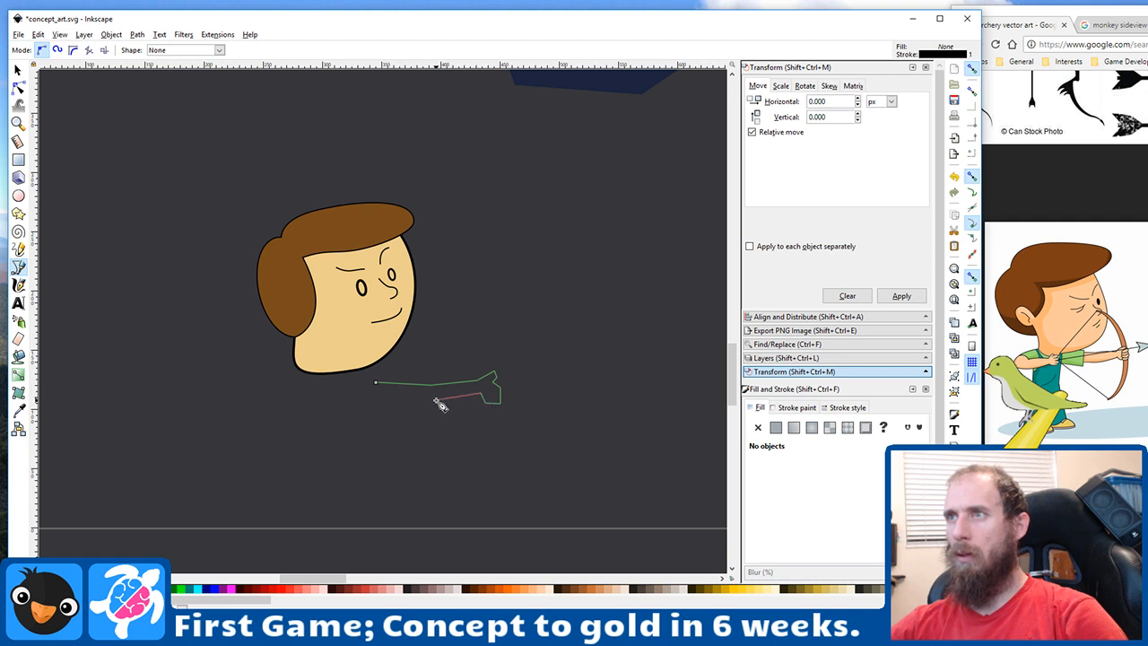
pyautogui.click(430, 396)
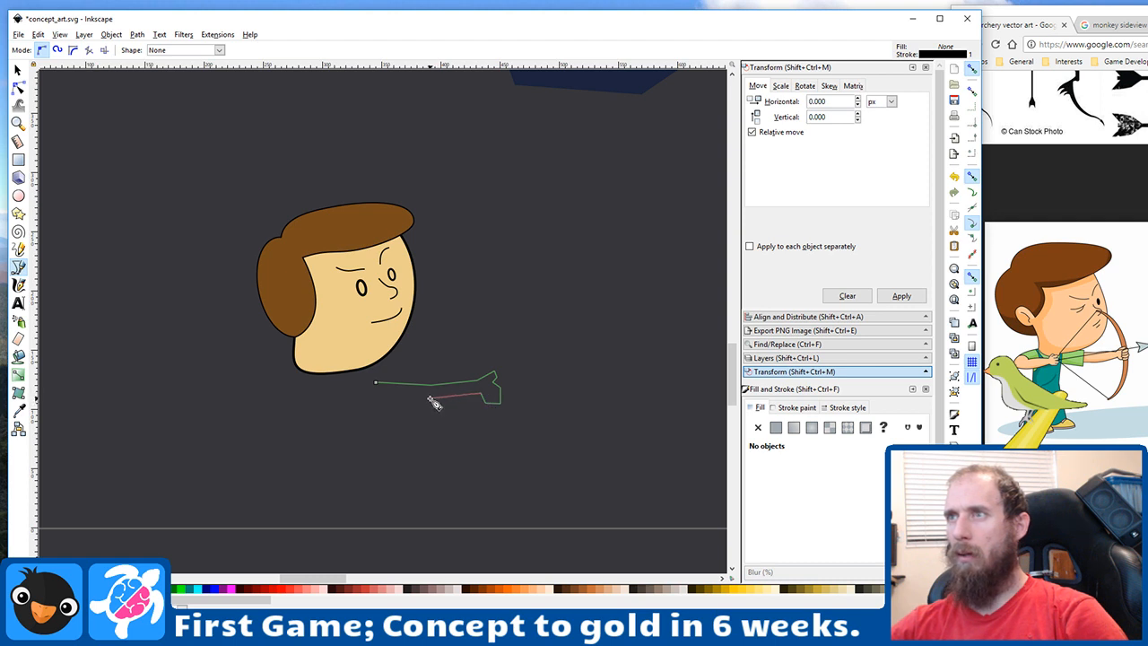
pyautogui.click(375, 383)
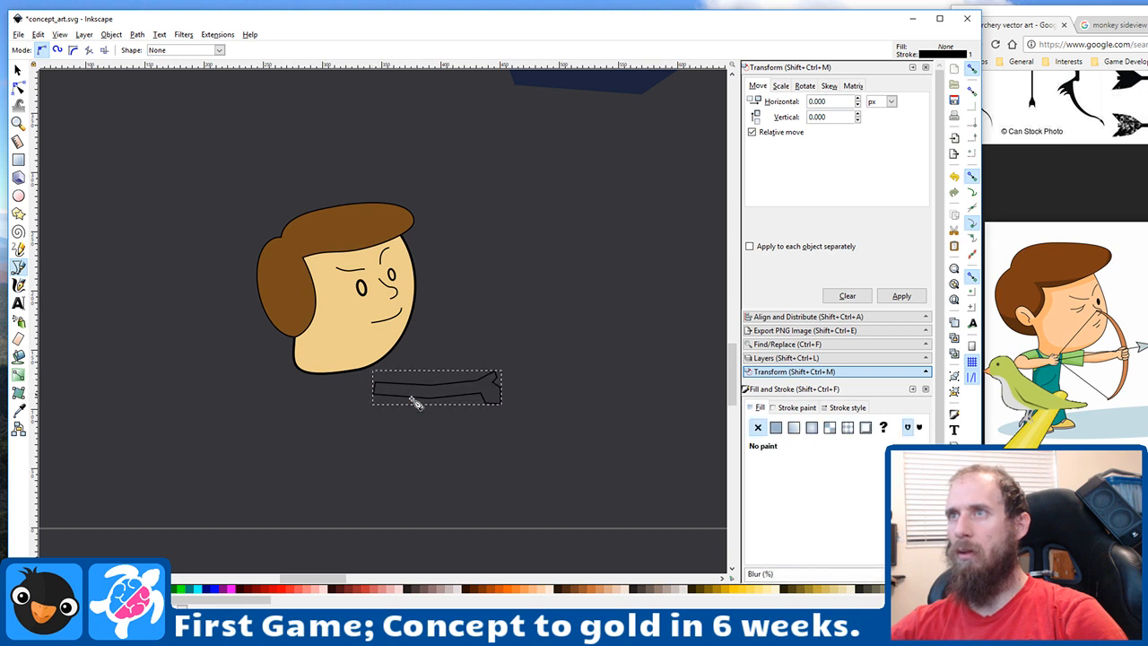
# Step: Copy the face's skin-tone fill and paste it as the fill of the arm outline
pyautogui.keyDown('ctrl'); pyautogui.scroll(3, 435, 431); pyautogui.keyUp('ctrl')
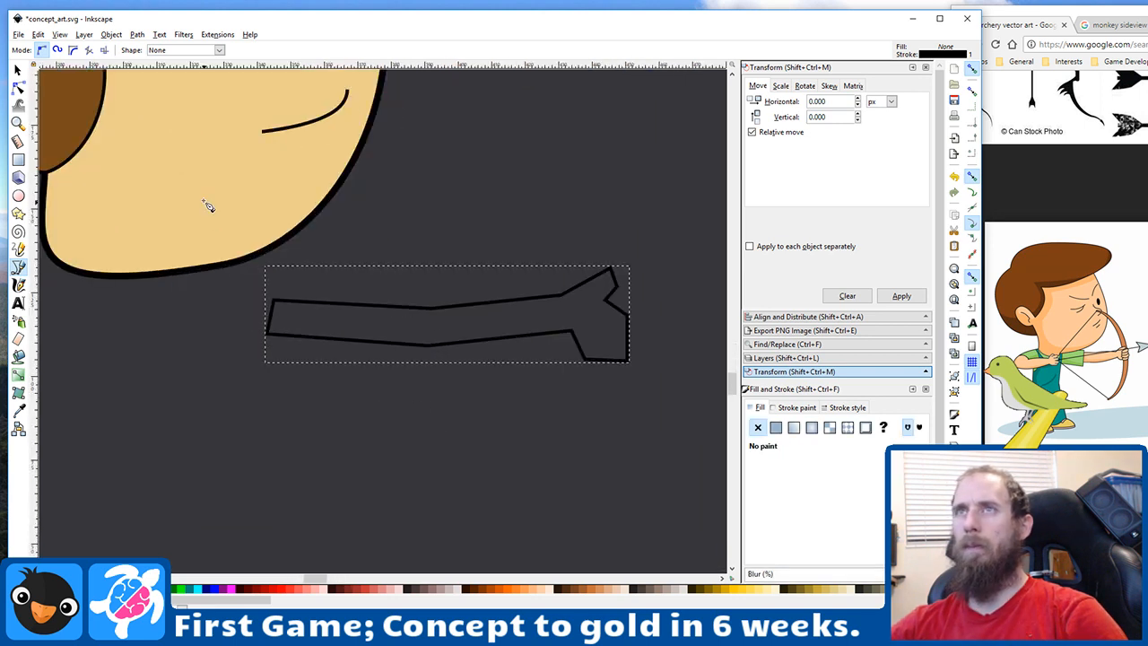
pyautogui.click(20, 69)
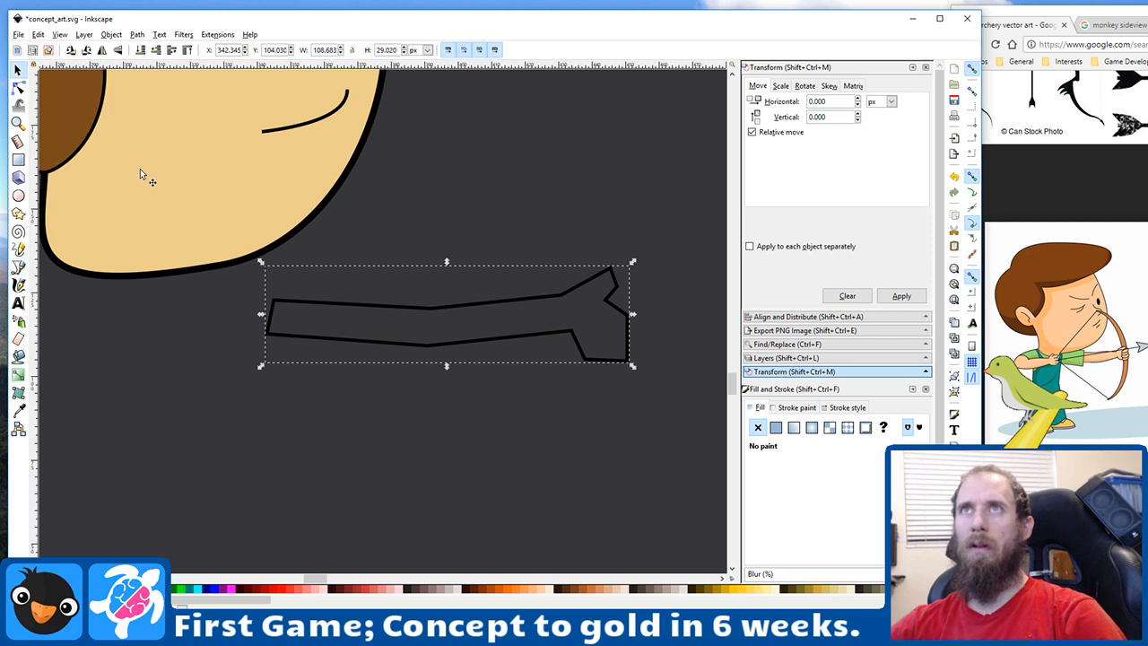
pyautogui.click(140, 168)
pyautogui.rightClick(52, 443)
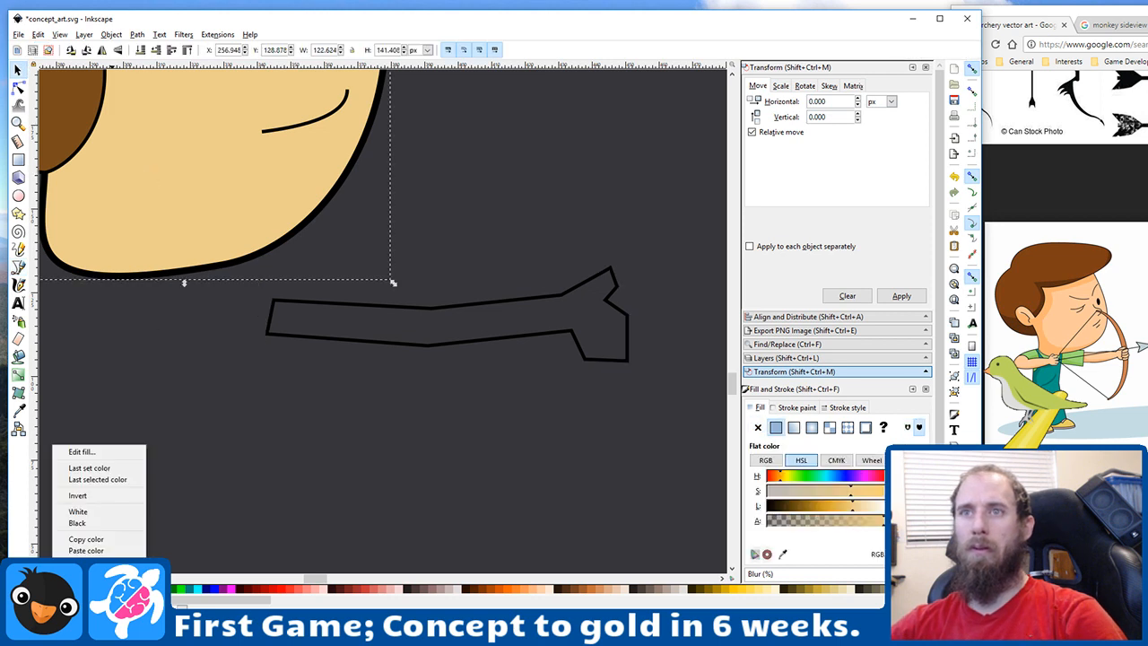
pyautogui.click(99, 543)
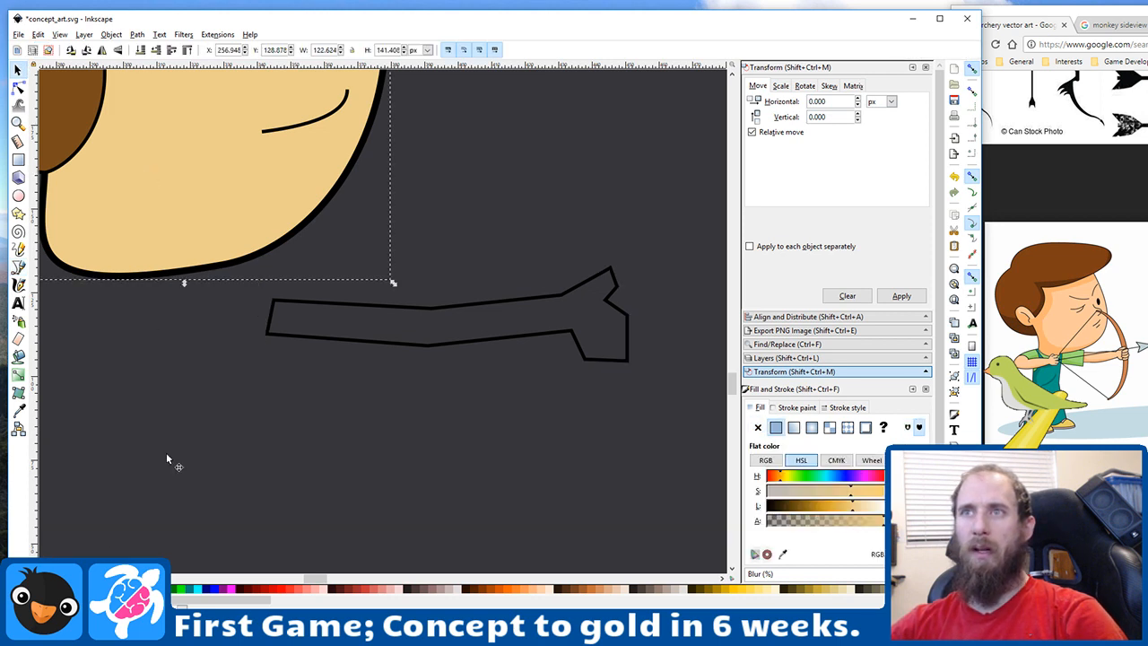
pyautogui.click(337, 333)
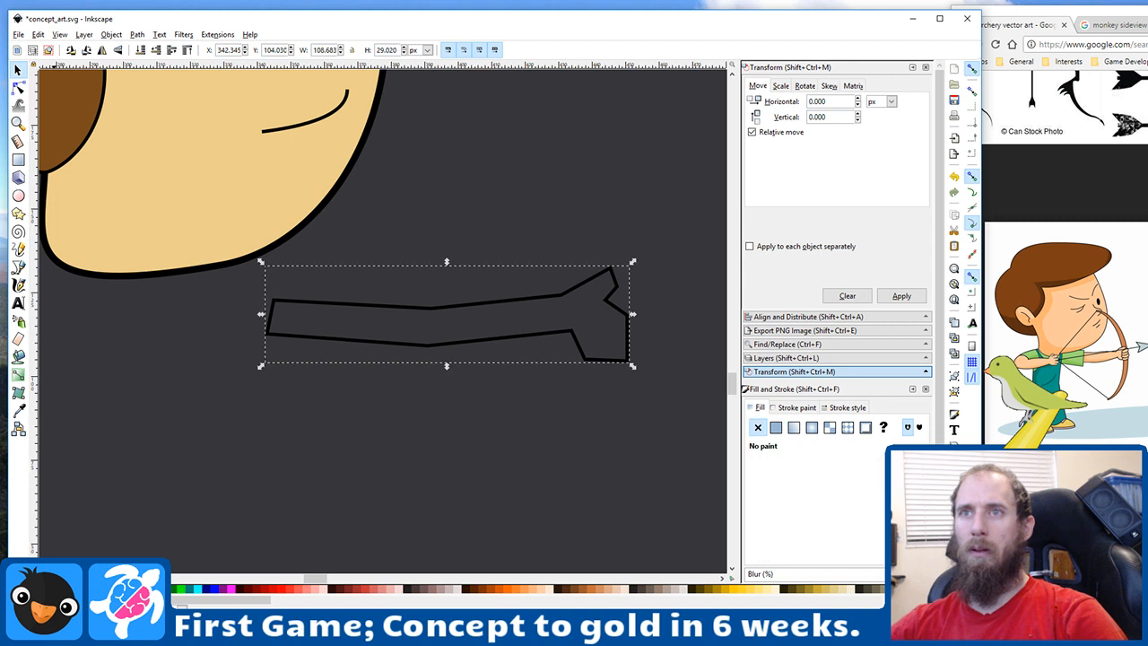
pyautogui.rightClick(52, 445)
pyautogui.click(99, 544)
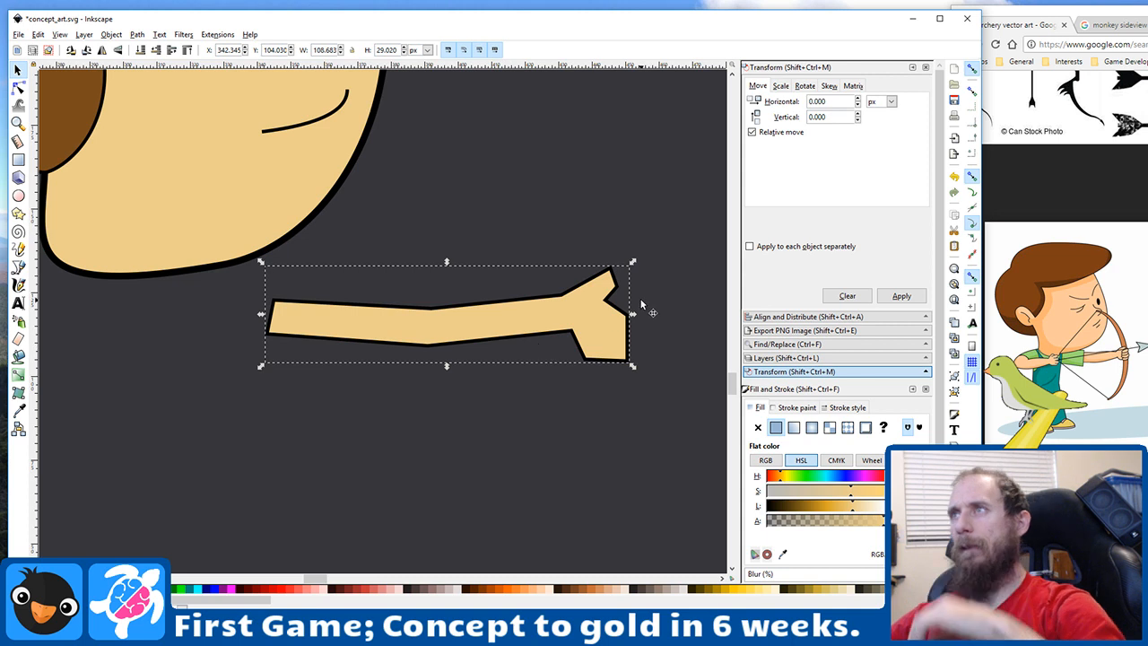
# Step: Round the lower rear edge of the hand and bow the forearm's underside slightly downward between wrist and elbow
pyautogui.scroll(2, 636, 309)
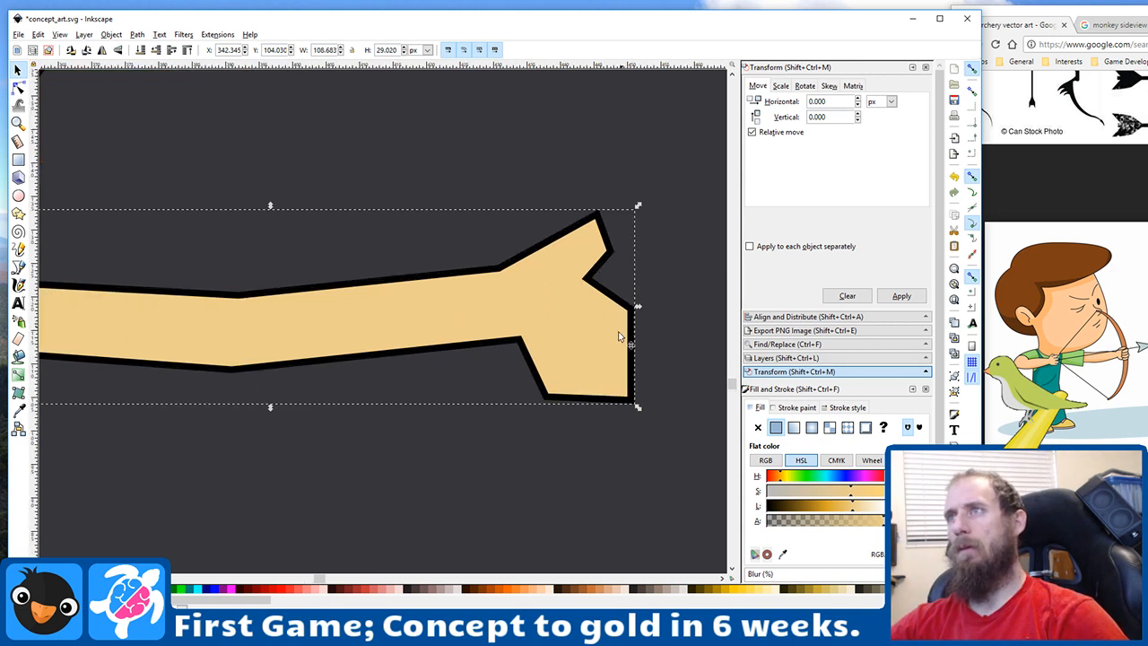
pyautogui.press('n')
pyautogui.click(545, 396)
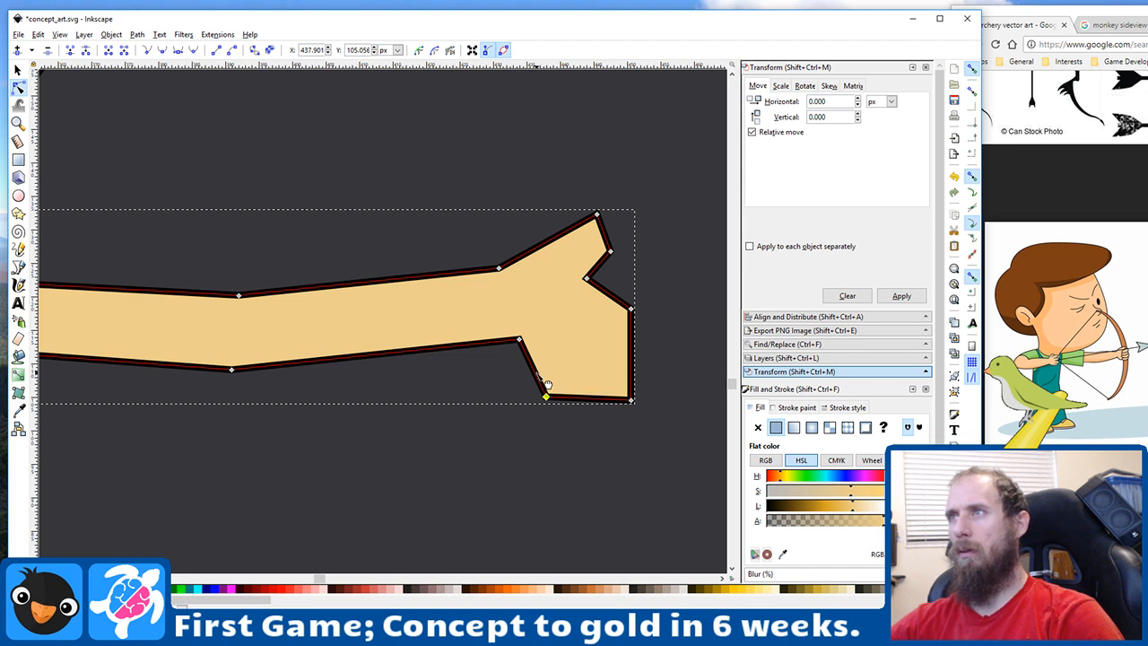
pyautogui.moveTo(546, 385); pyautogui.dragTo(514, 353)
pyautogui.moveTo(416, 355); pyautogui.dragTo(416, 361)
# Step: Make the lower and upper elbow nodes of the arm smooth
pyautogui.click(232, 369)
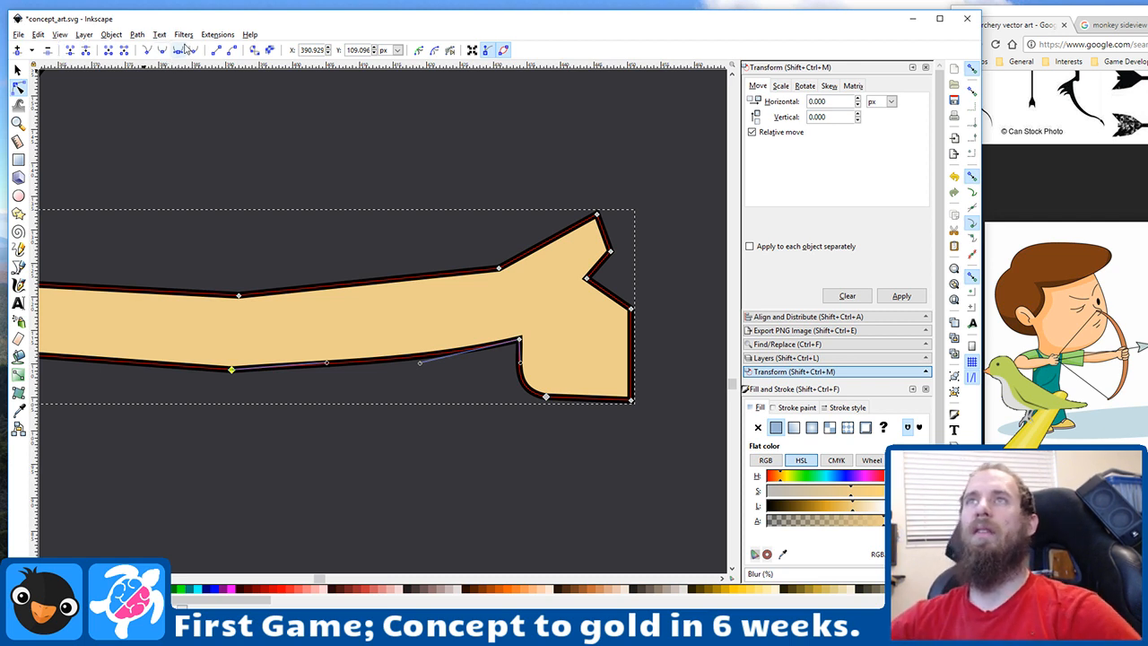
pyautogui.click(133, 34)
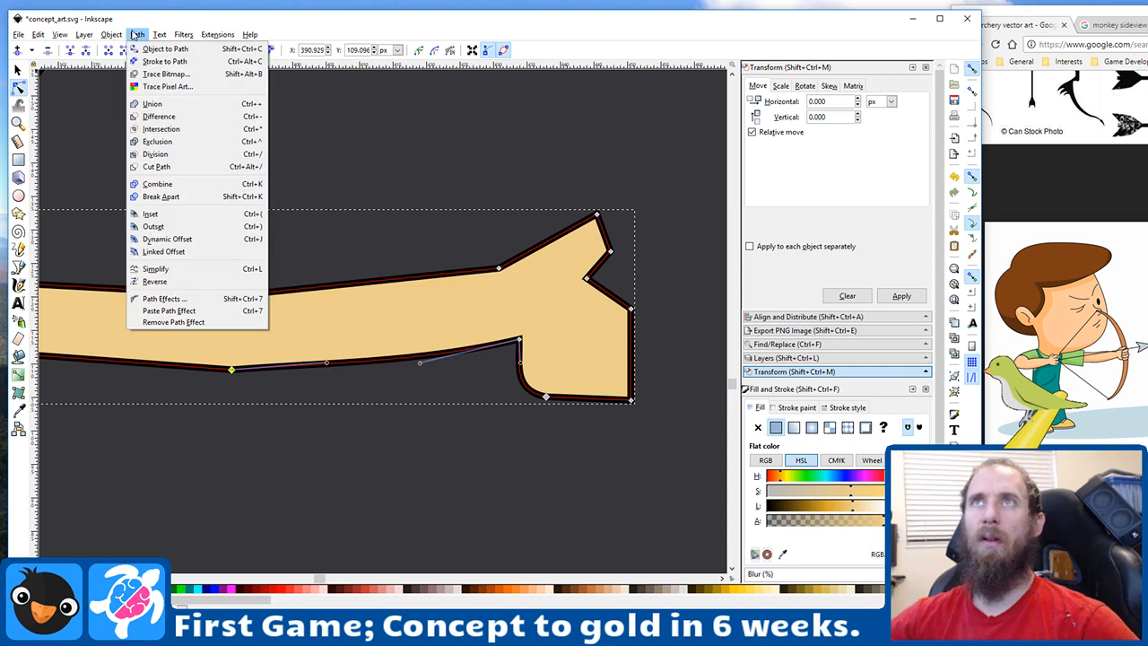
pyautogui.moveTo(110, 37)
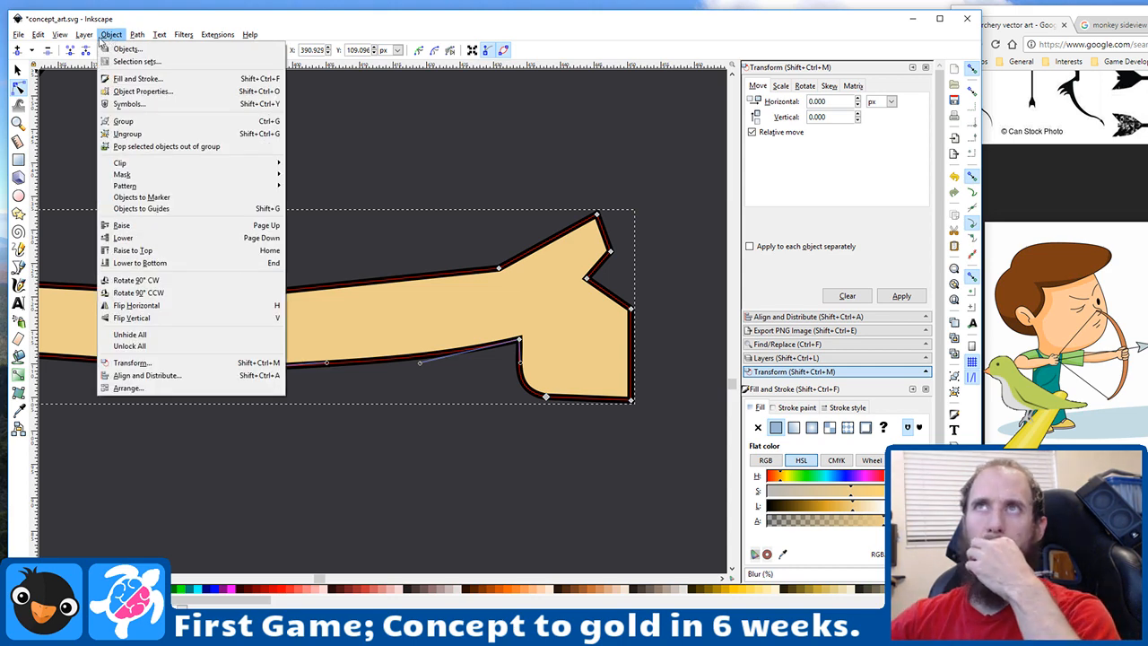
pyautogui.moveTo(40, 34)
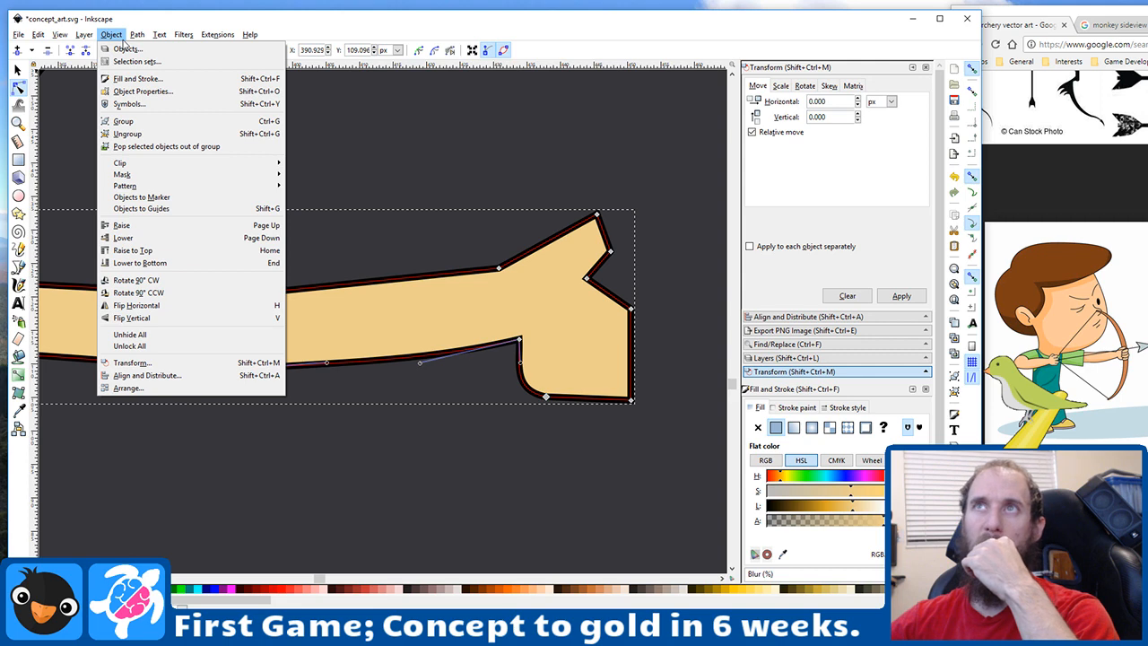
pyautogui.click(179, 16)
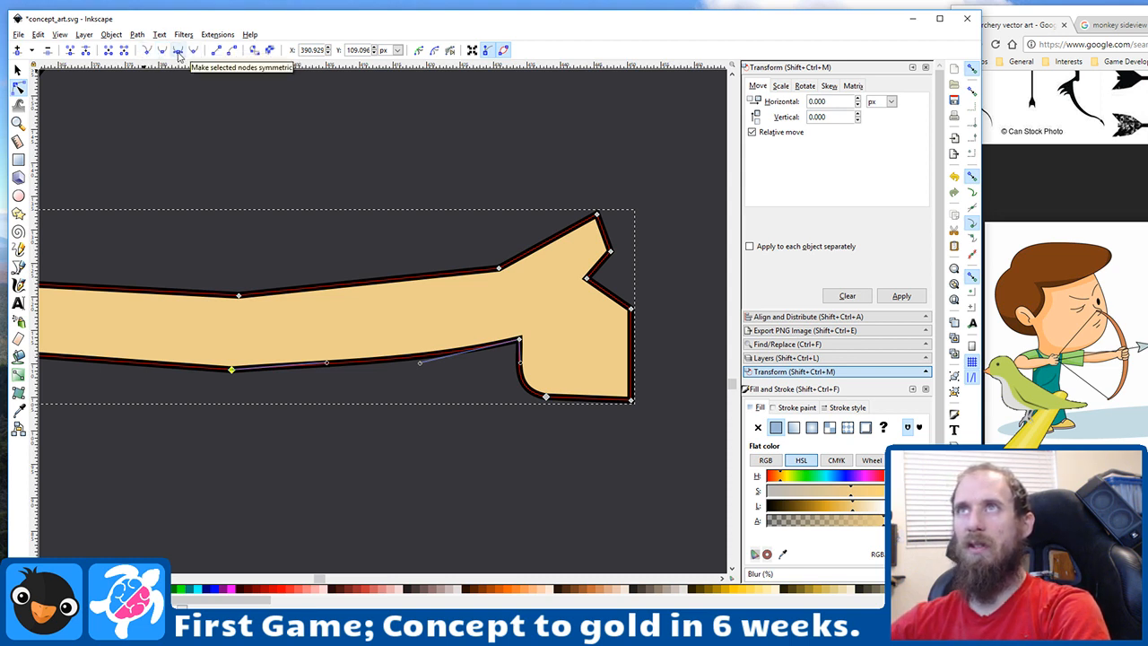
pyautogui.click(179, 55)
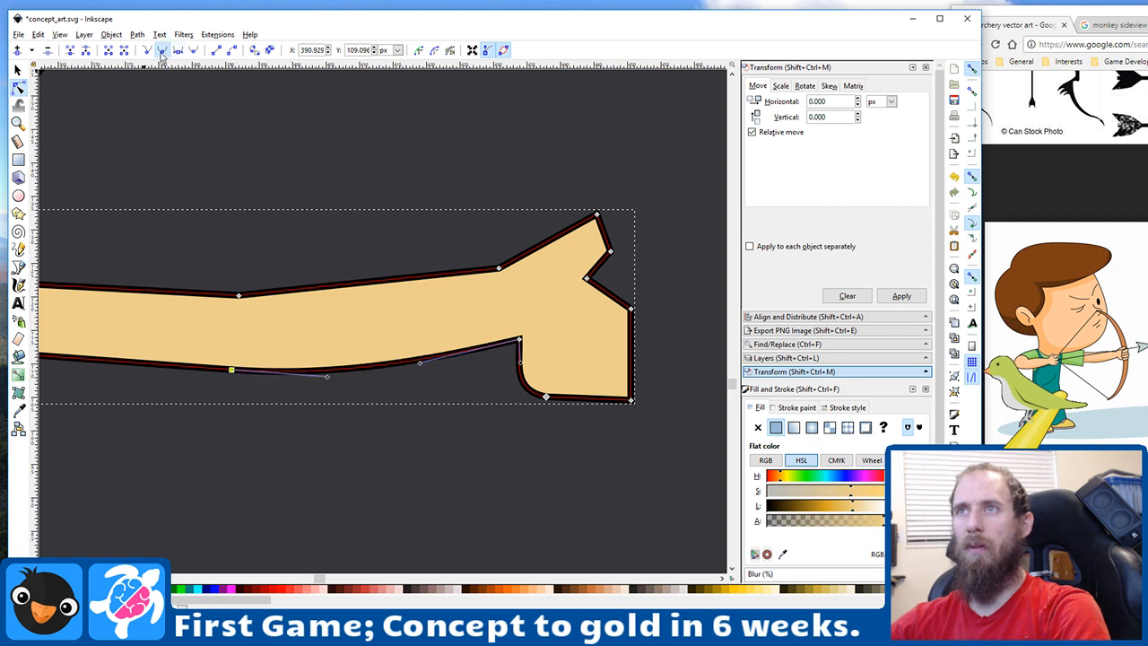
pyautogui.click(238, 295)
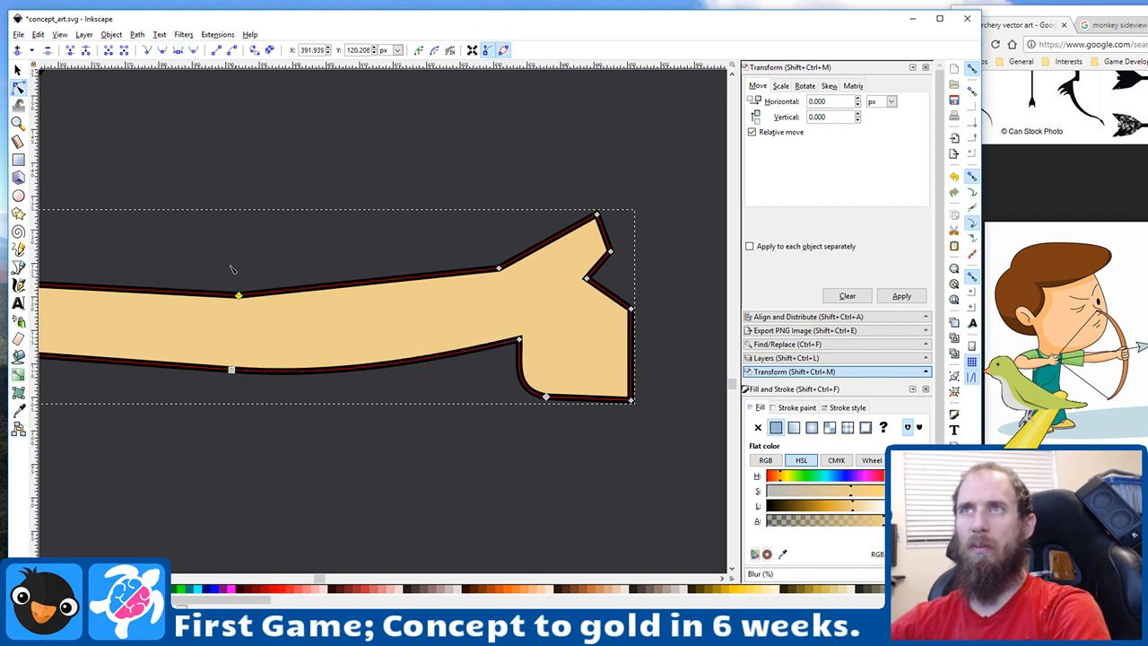
pyautogui.click(162, 51)
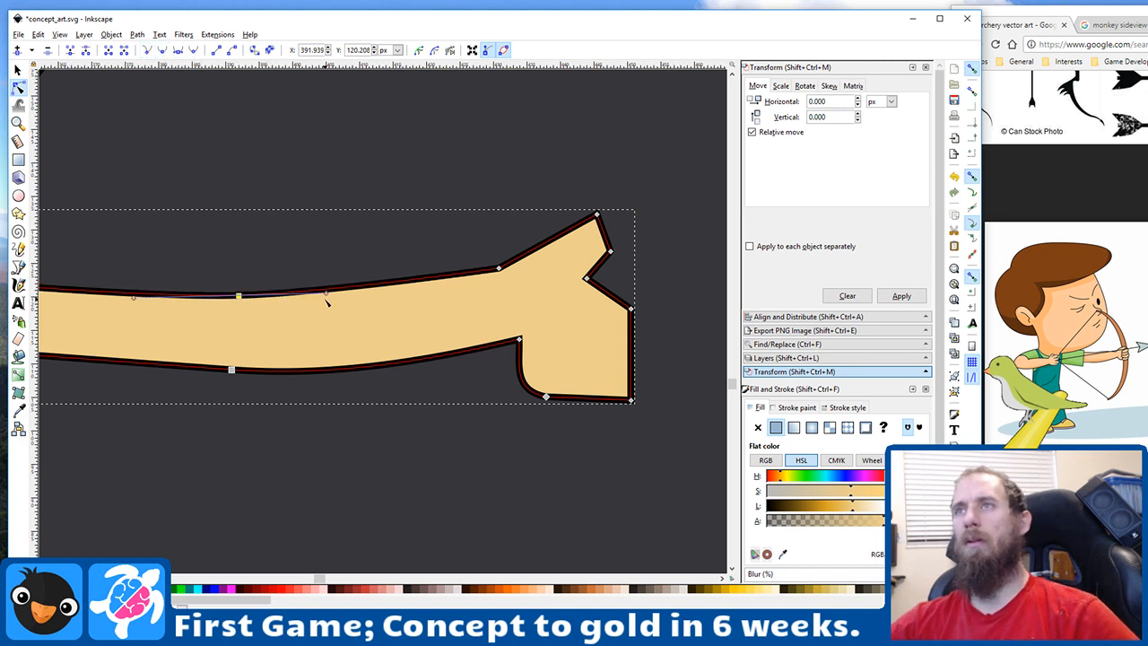
# Step: Shorten the handles on both elbow nodes to tighten the bend, nudging the upper elbow node slightly down
pyautogui.scroll(-1, 331, 307)
pyautogui.scroll(-1, 330, 307)
pyautogui.scroll(3, 319, 318)
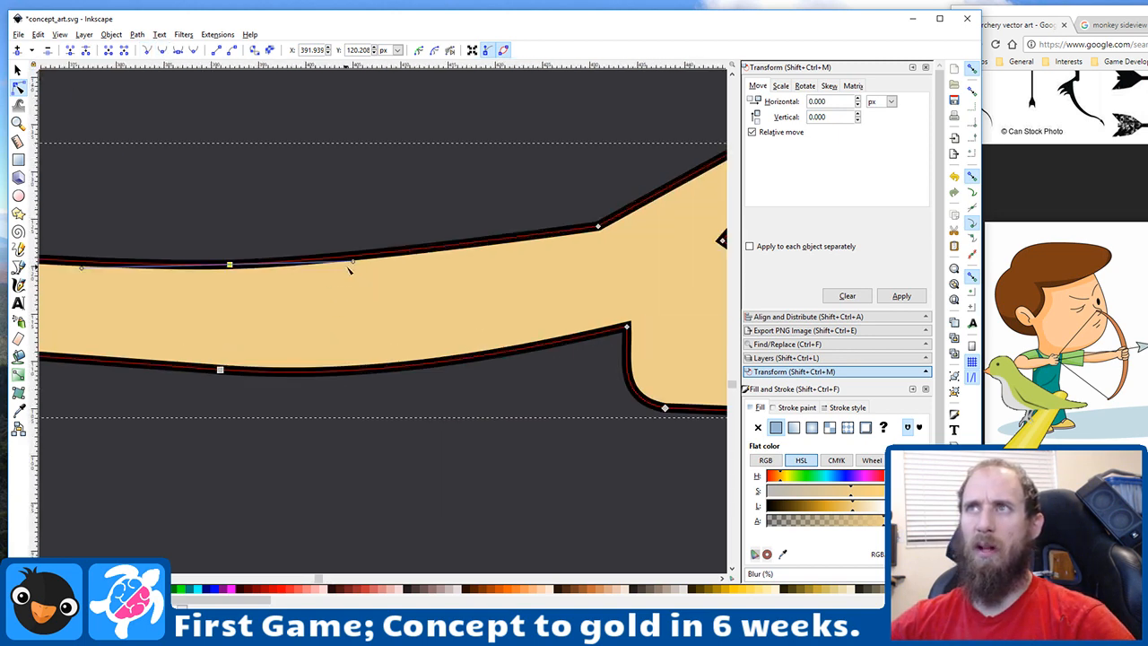
pyautogui.moveTo(355, 262); pyautogui.dragTo(258, 267)
pyautogui.moveTo(82, 258); pyautogui.dragTo(230, 269)
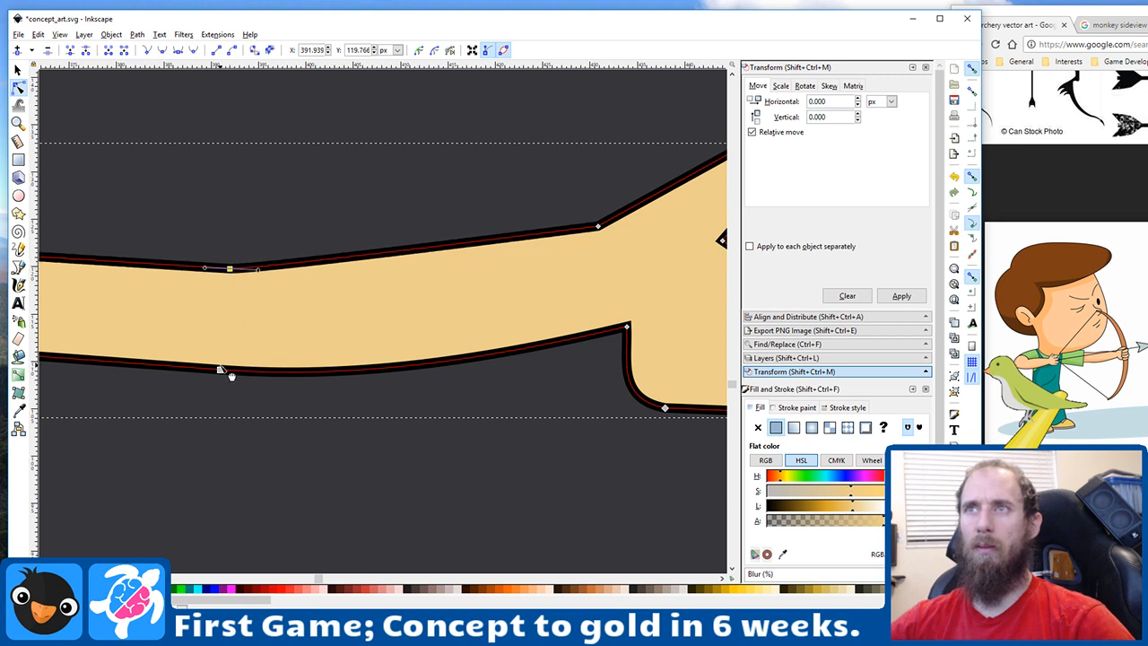
pyautogui.click(221, 369)
pyautogui.moveTo(360, 378); pyautogui.dragTo(197, 371)
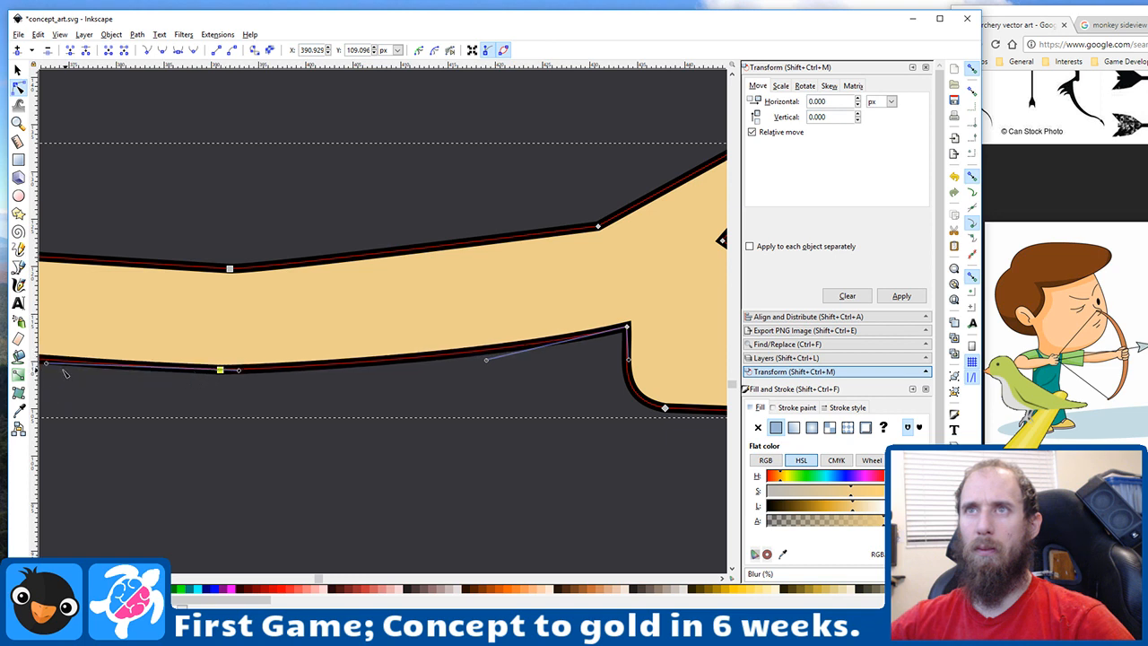
pyautogui.moveTo(47, 362); pyautogui.dragTo(189, 372)
# Step: Move both elbow nodes down together slightly to deepen the bend of the arm
pyautogui.scroll(-2, 331, 377)
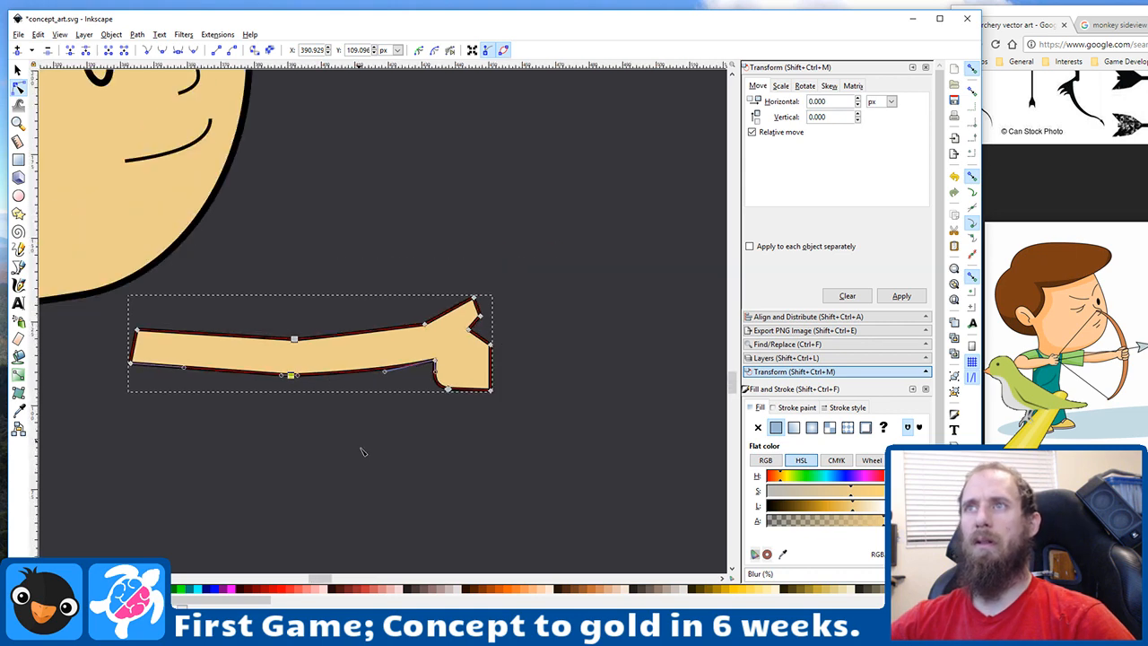
pyautogui.click(362, 451)
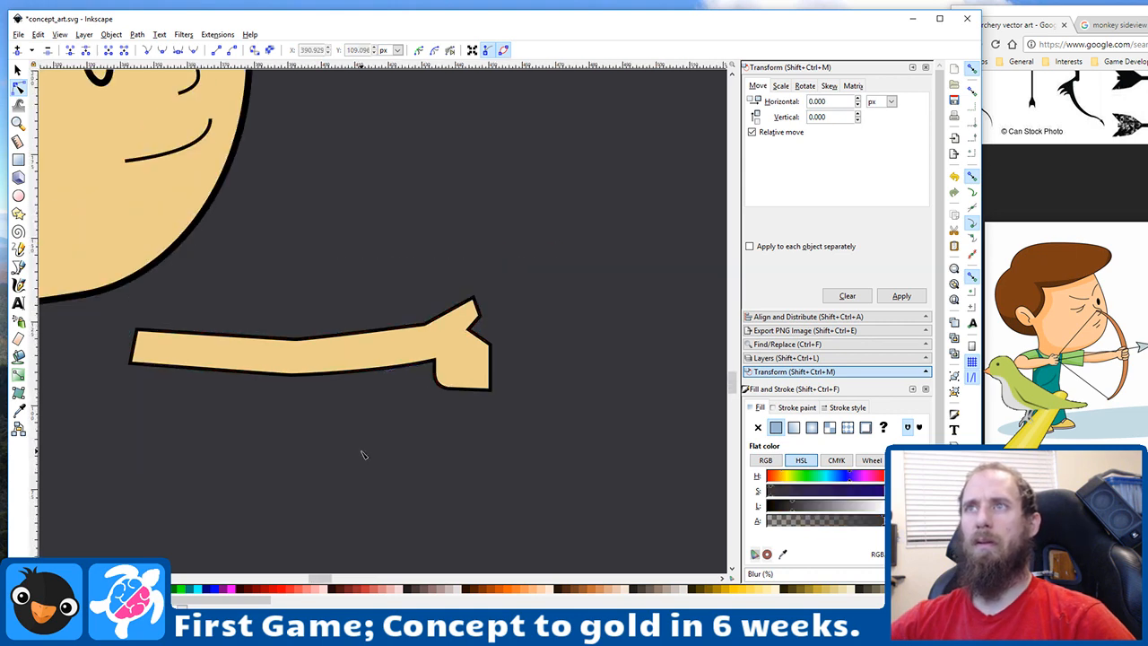
pyautogui.click(308, 350)
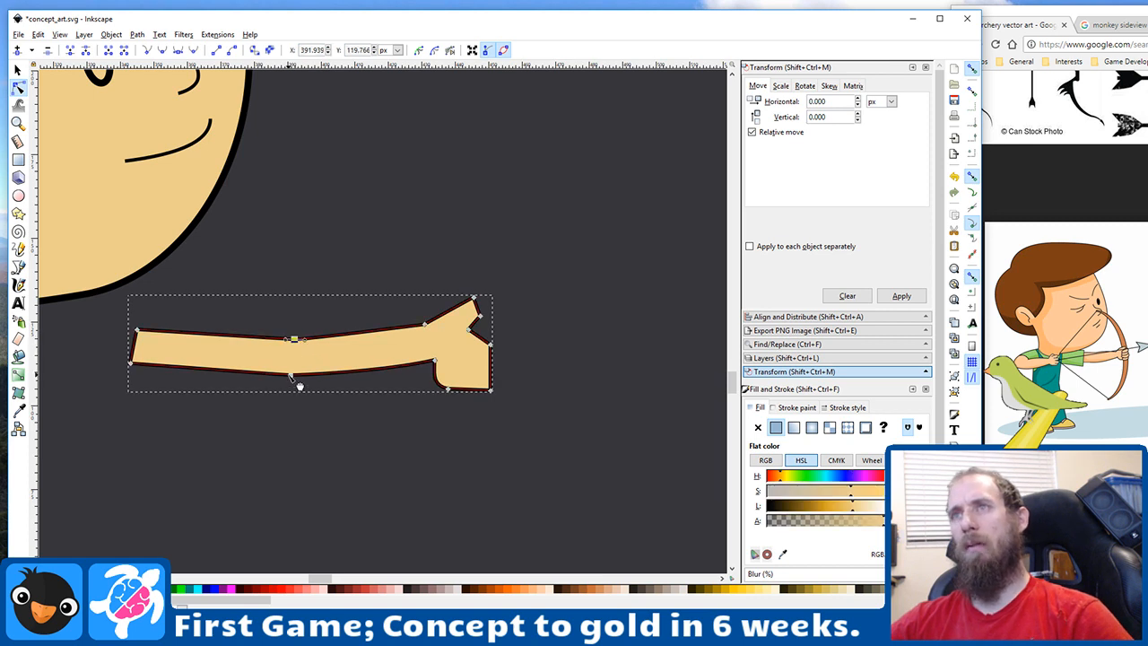
pyautogui.click(291, 376)
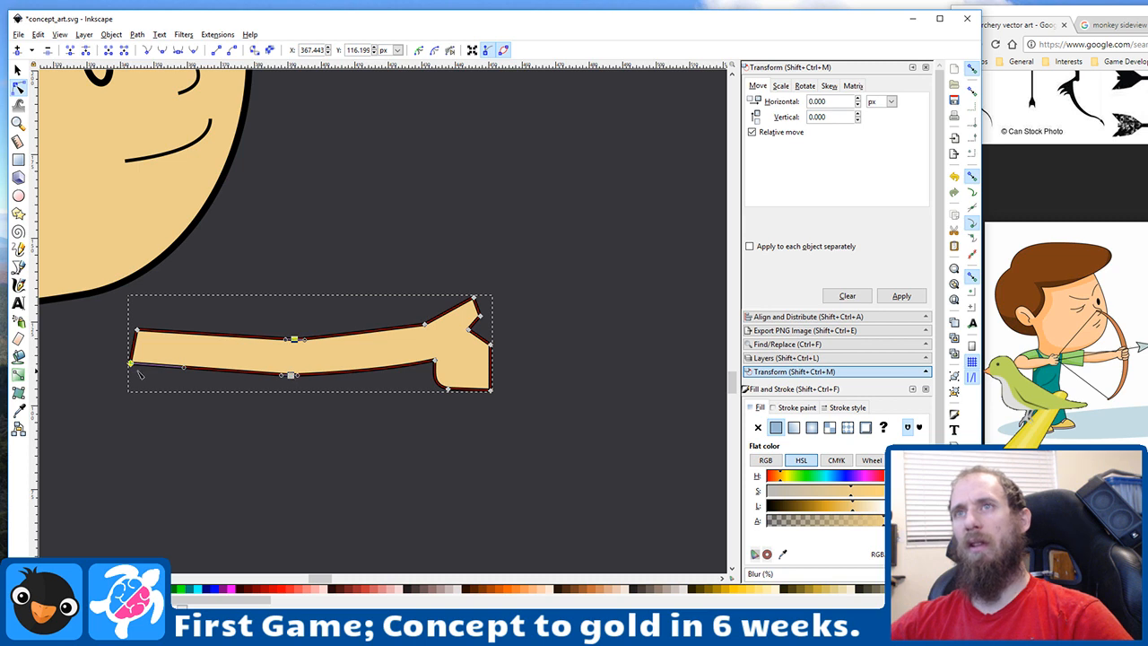
pyautogui.click(291, 375)
pyautogui.moveTo(293, 377); pyautogui.dragTo(294, 384)
pyautogui.click(377, 216)
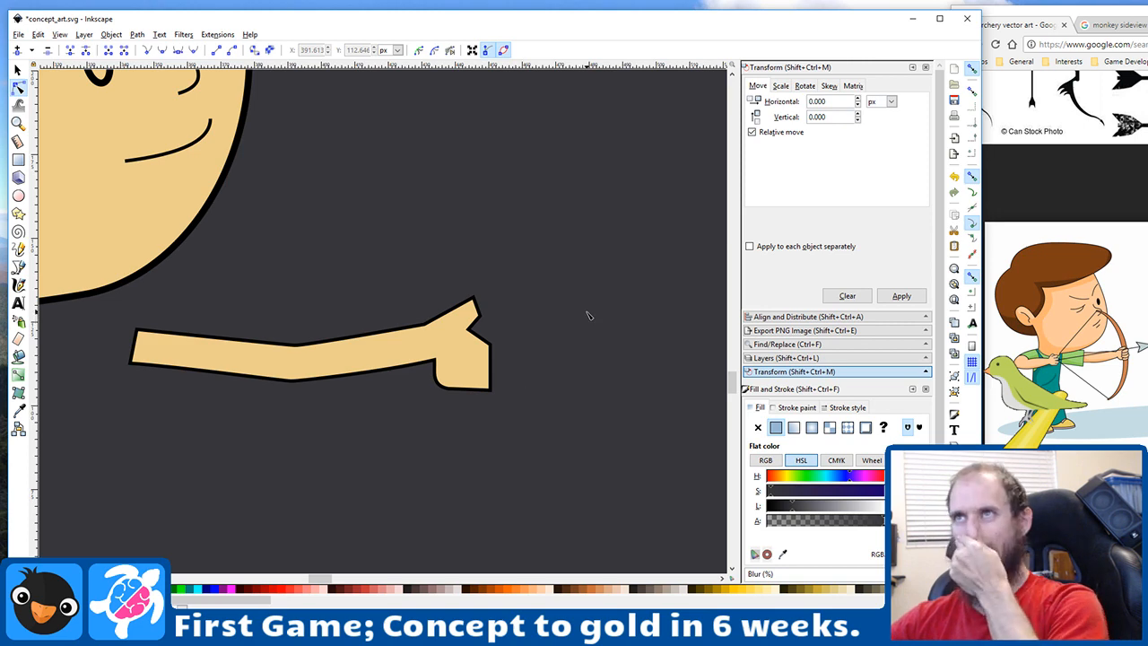
# Step: Draw a closed triangular bow outline with a near-vertical string crossing the elbow and its front corner just beyond the hand
pyautogui.scroll(-3, 589, 308)
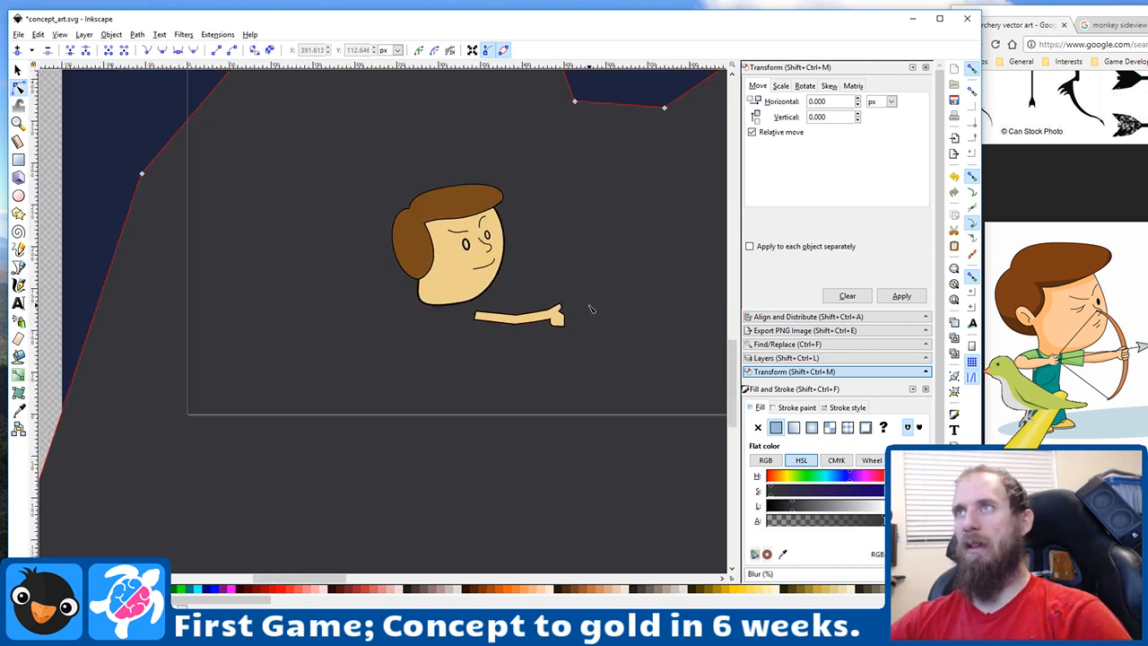
pyautogui.scroll(1, 589, 308)
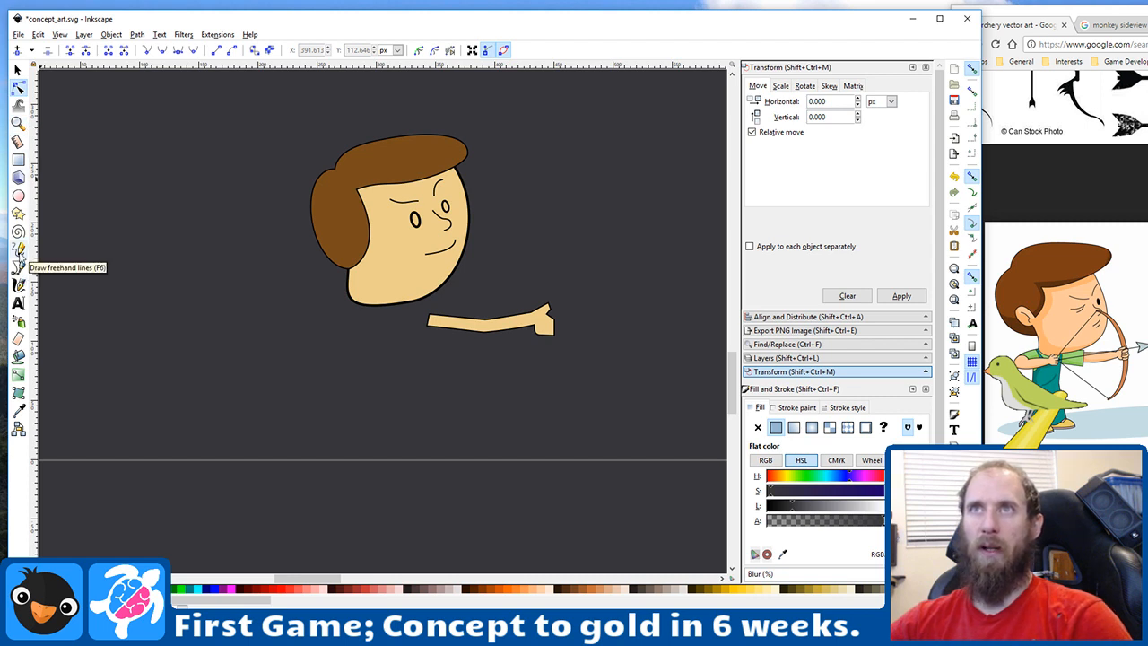
pyautogui.click(18, 267)
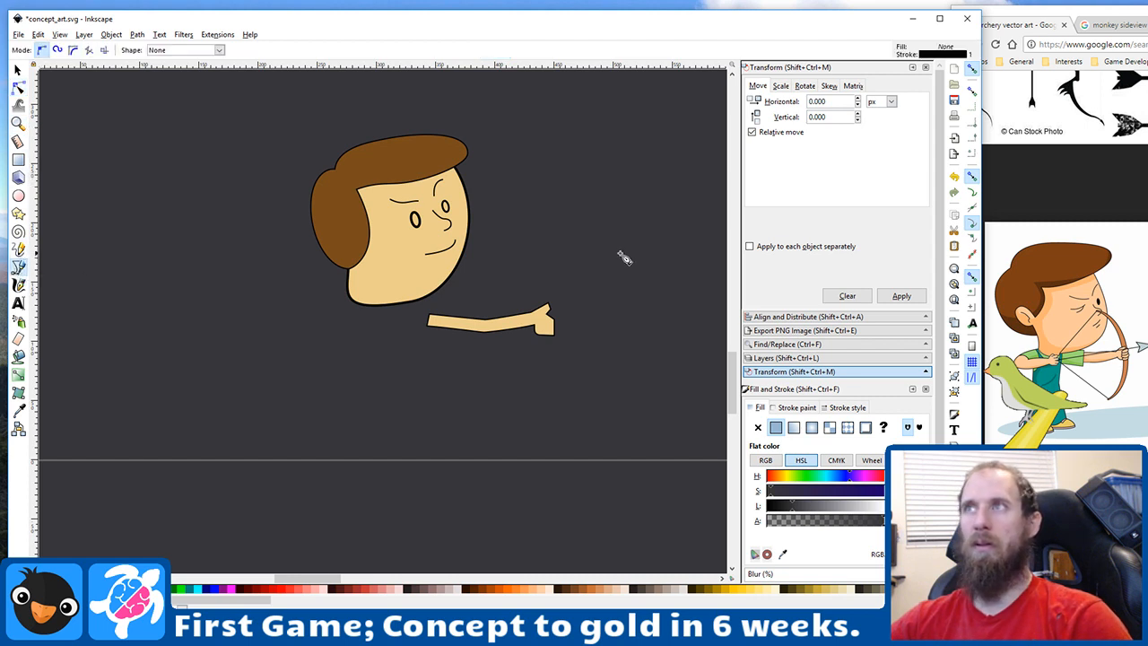
pyautogui.click(487, 143)
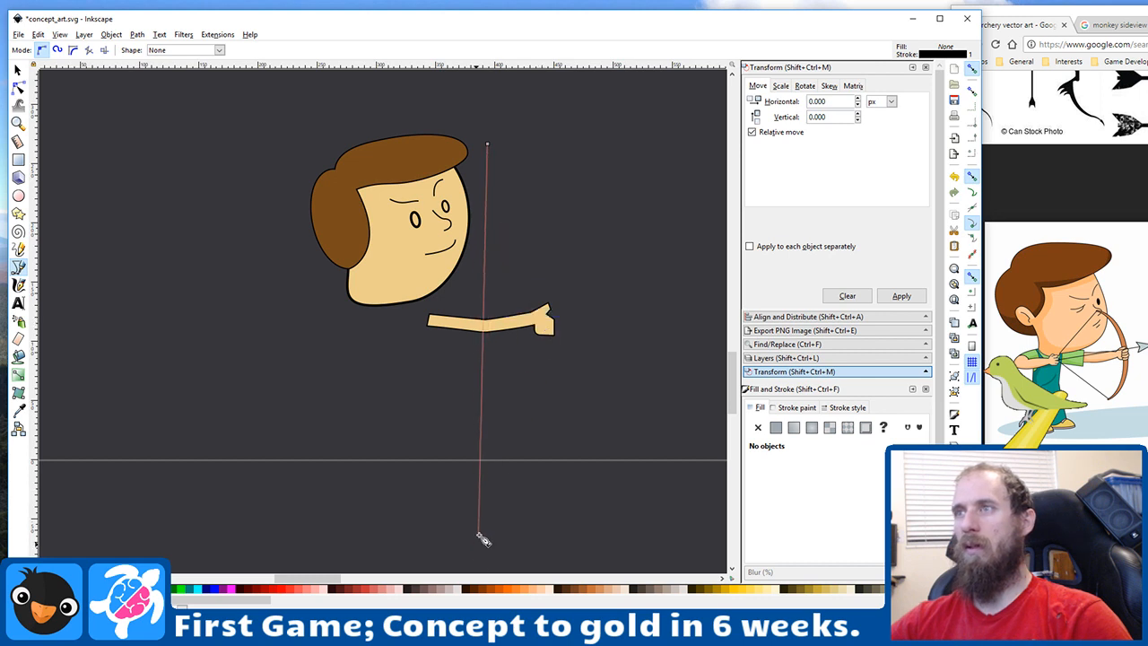
pyautogui.scroll(-1, 484, 484)
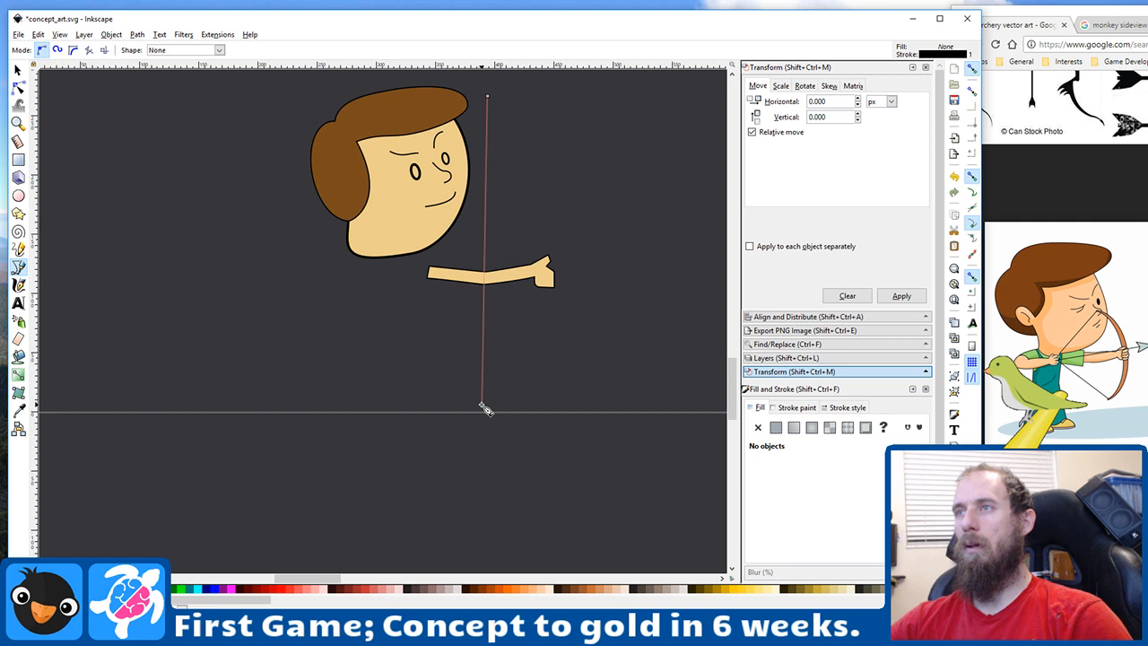
pyautogui.click(480, 462)
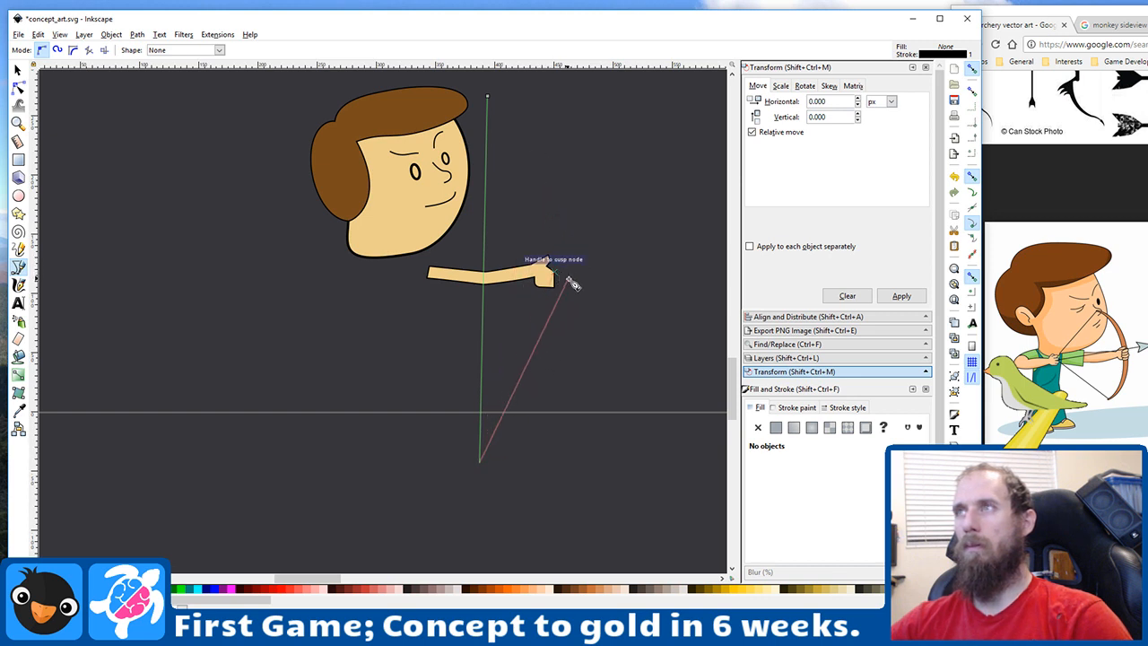
pyautogui.click(575, 274)
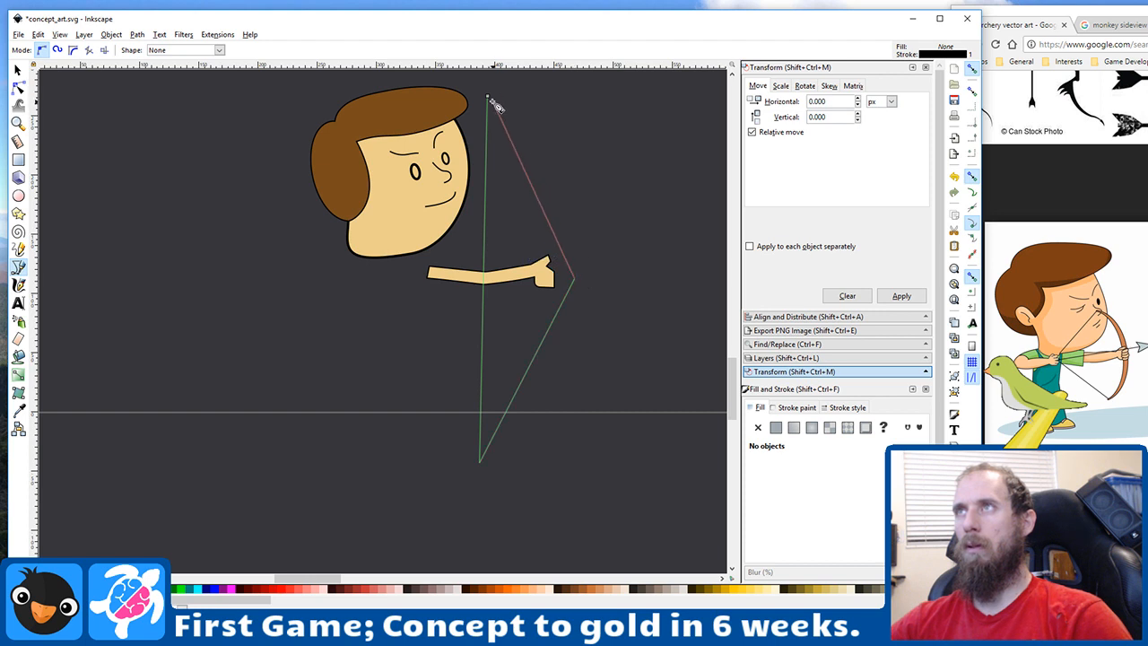
pyautogui.click(488, 97)
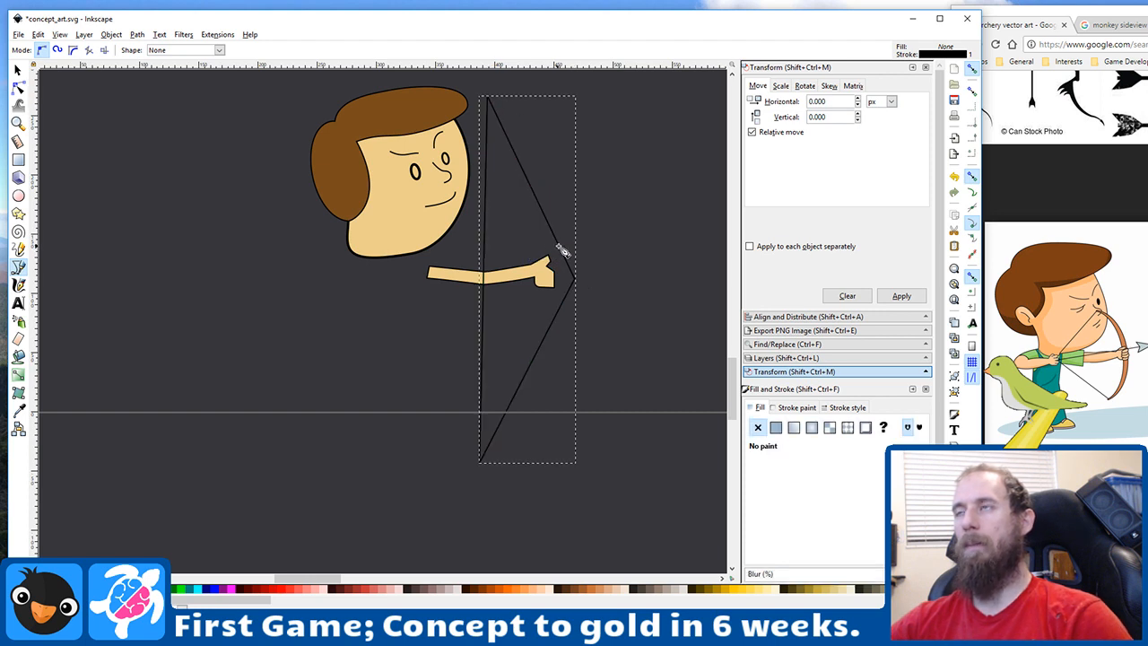
# Step: Bend the bow's upper and lower front edges outward into curved limbs
pyautogui.press('n')
pyautogui.moveTo(553, 223); pyautogui.dragTo(579, 196)
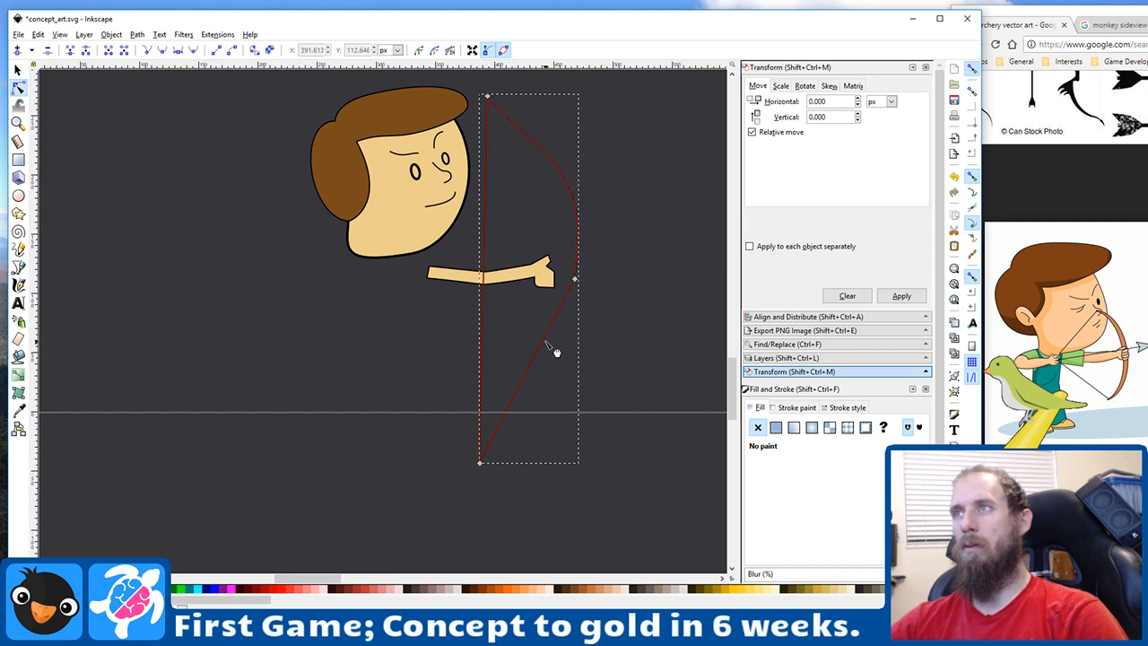
pyautogui.moveTo(546, 342); pyautogui.dragTo(567, 373)
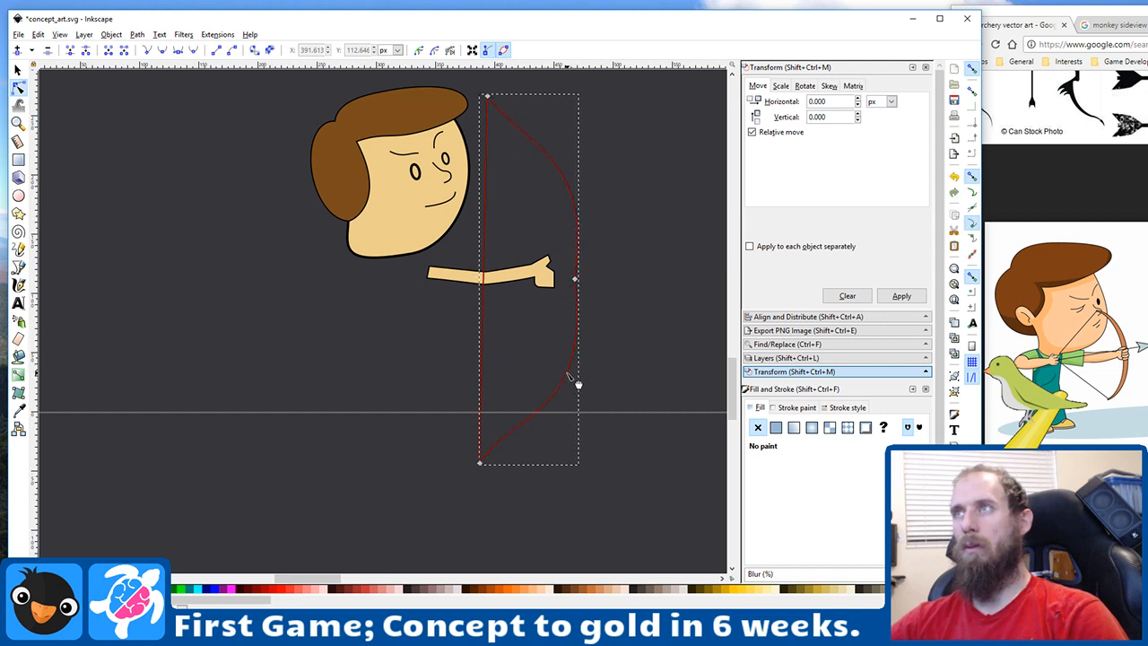
pyautogui.scroll(4, 587, 291)
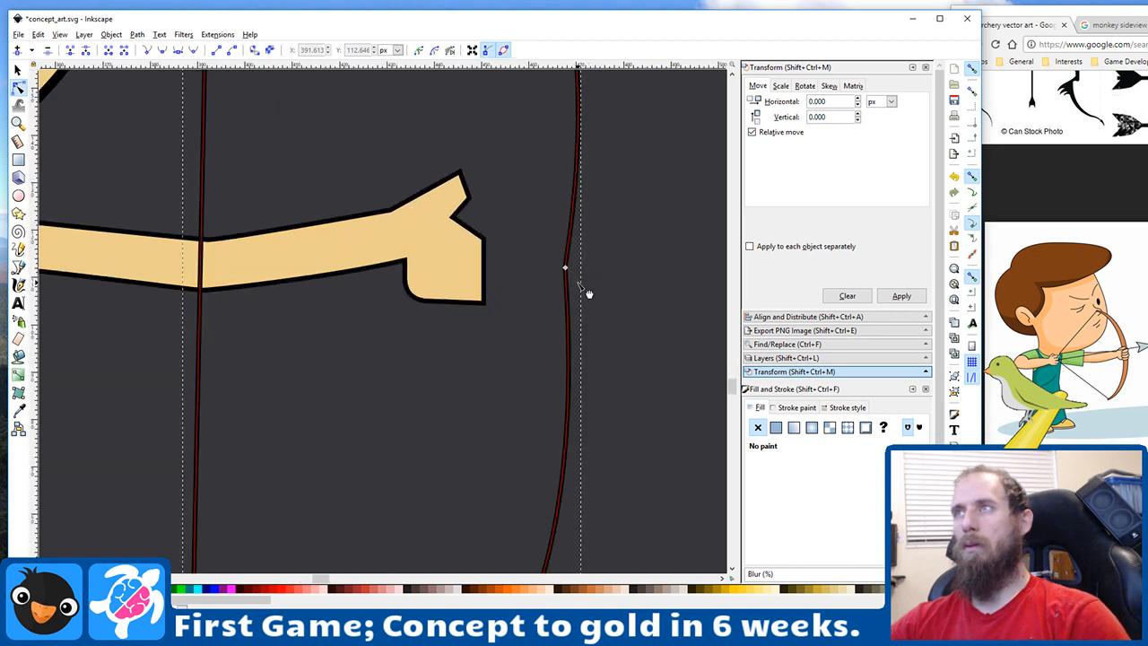
# Step: Make the bow's front middle node symmetric so both limbs form one continuous curve
pyautogui.click(565, 268)
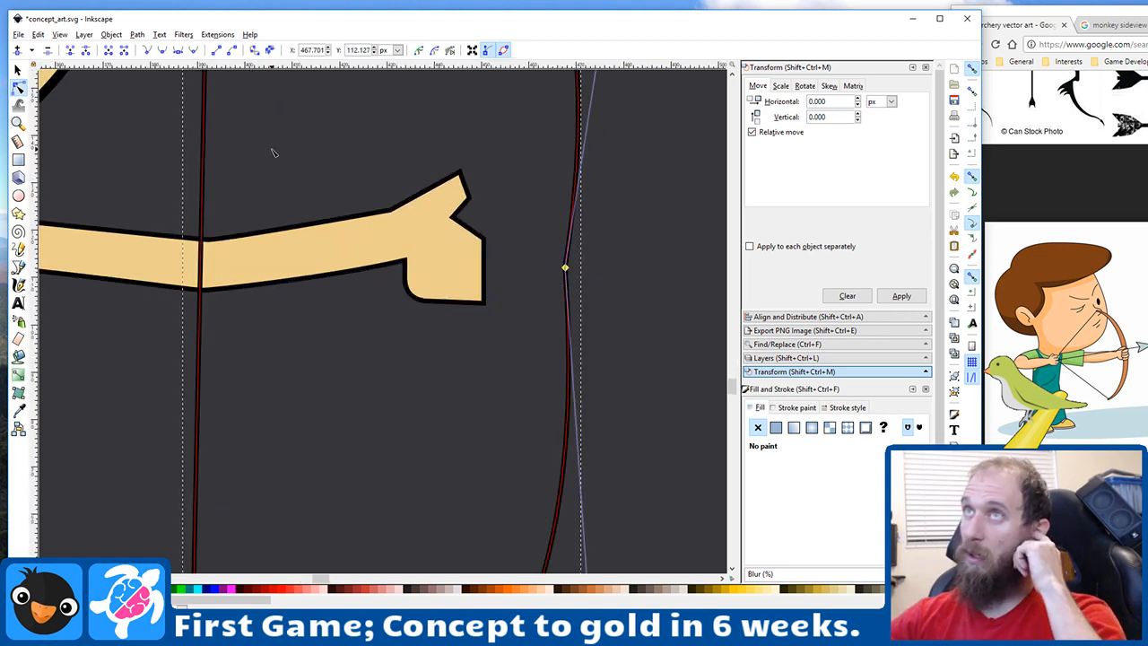
pyautogui.click(179, 51)
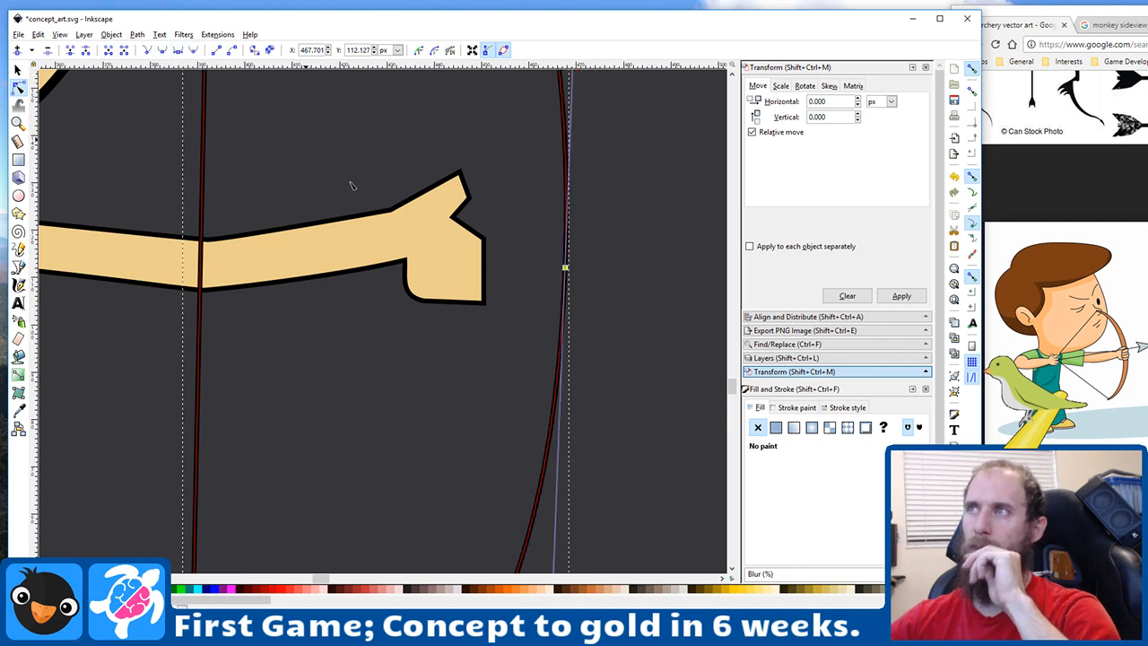
pyautogui.scroll(-5, 604, 335)
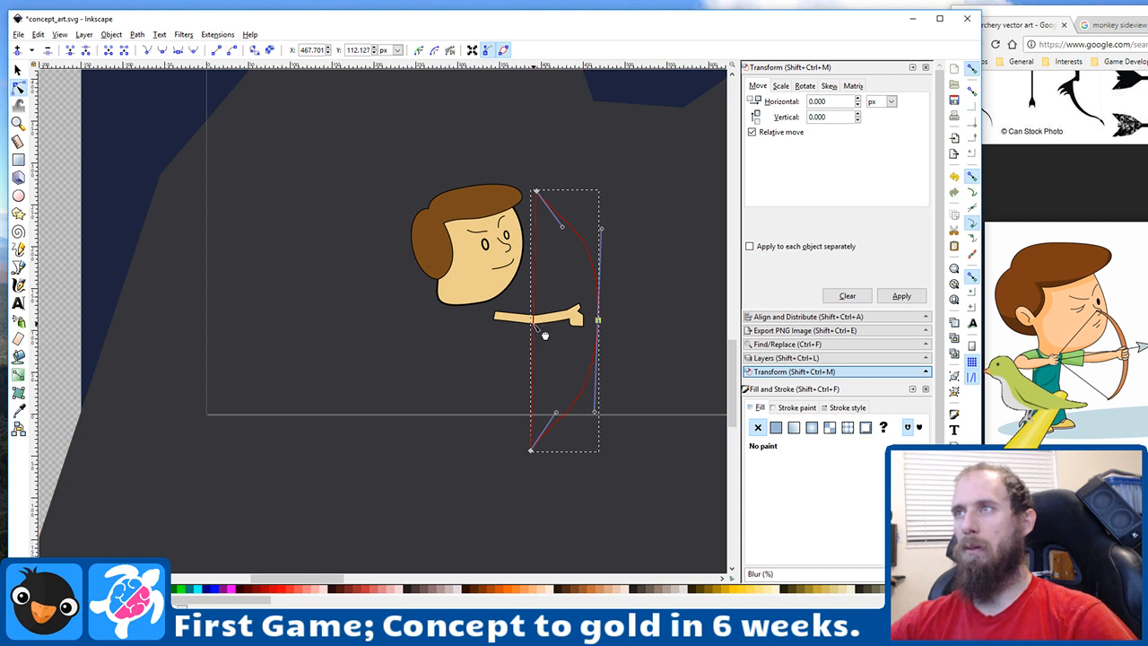
# Step: Bend the bow's straight back edge forward into an arc reaching the archer's hand, adjusting its lower handle
pyautogui.moveTo(544, 335); pyautogui.dragTo(579, 315)
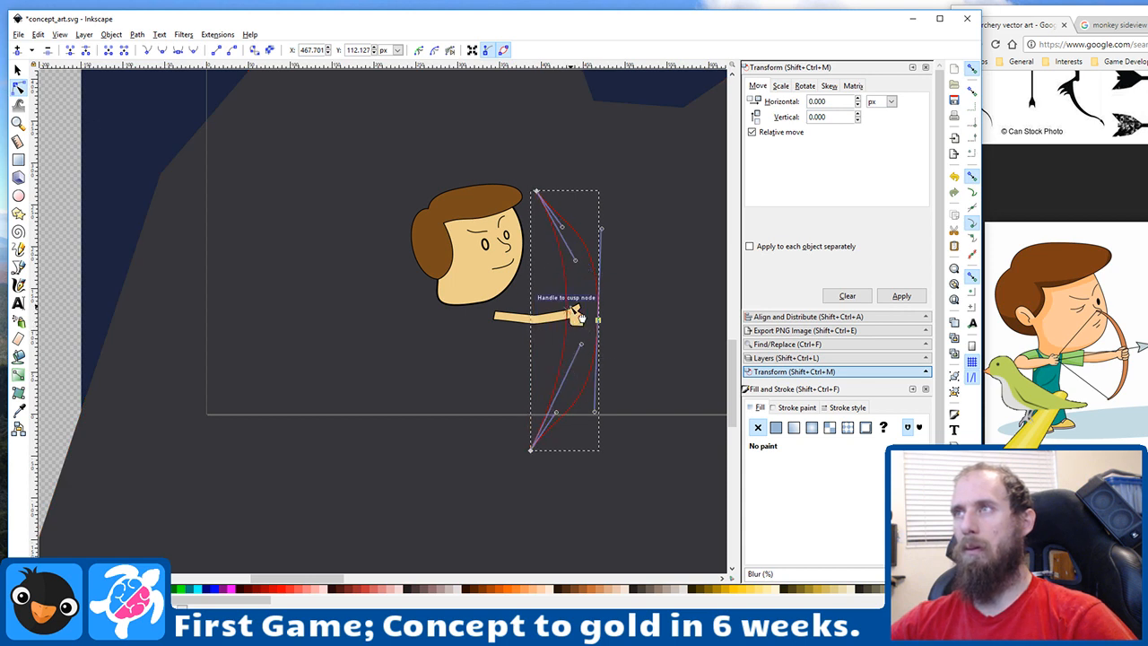
pyautogui.scroll(-2, 583, 376)
pyautogui.scroll(3, 583, 376)
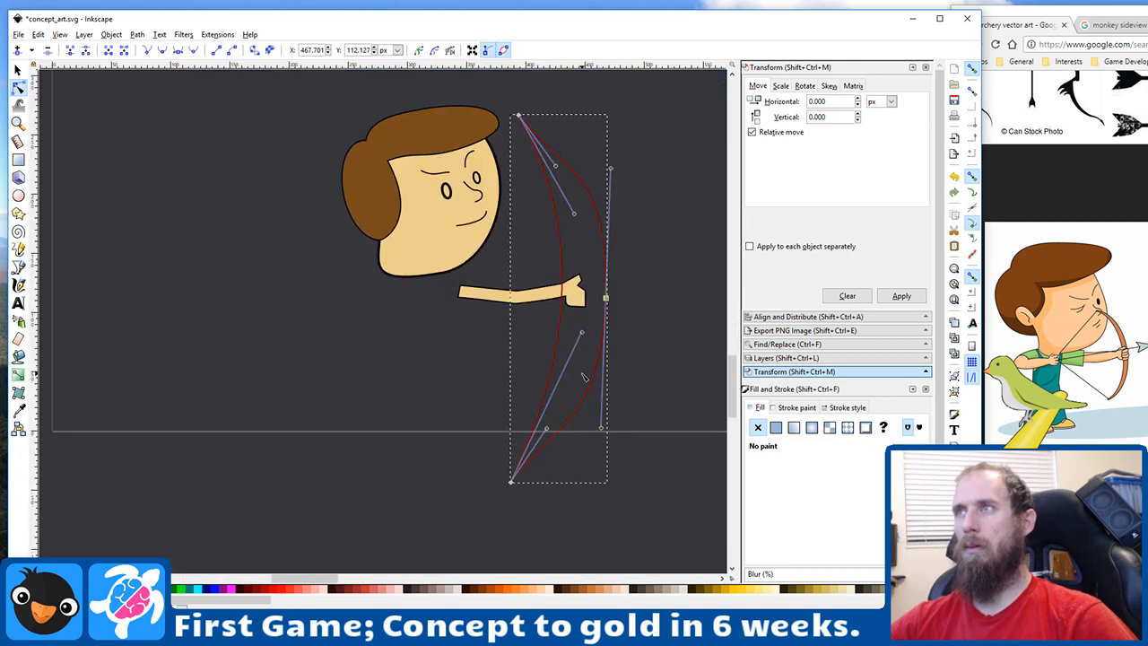
pyautogui.moveTo(583, 334)
pyautogui.mouseDown()
pyautogui.moveTo(583, 376)
pyautogui.moveTo(655, 353)
pyautogui.moveTo(651, 330)
pyautogui.moveTo(608, 302)
pyautogui.moveTo(595, 343)
pyautogui.mouseUp()
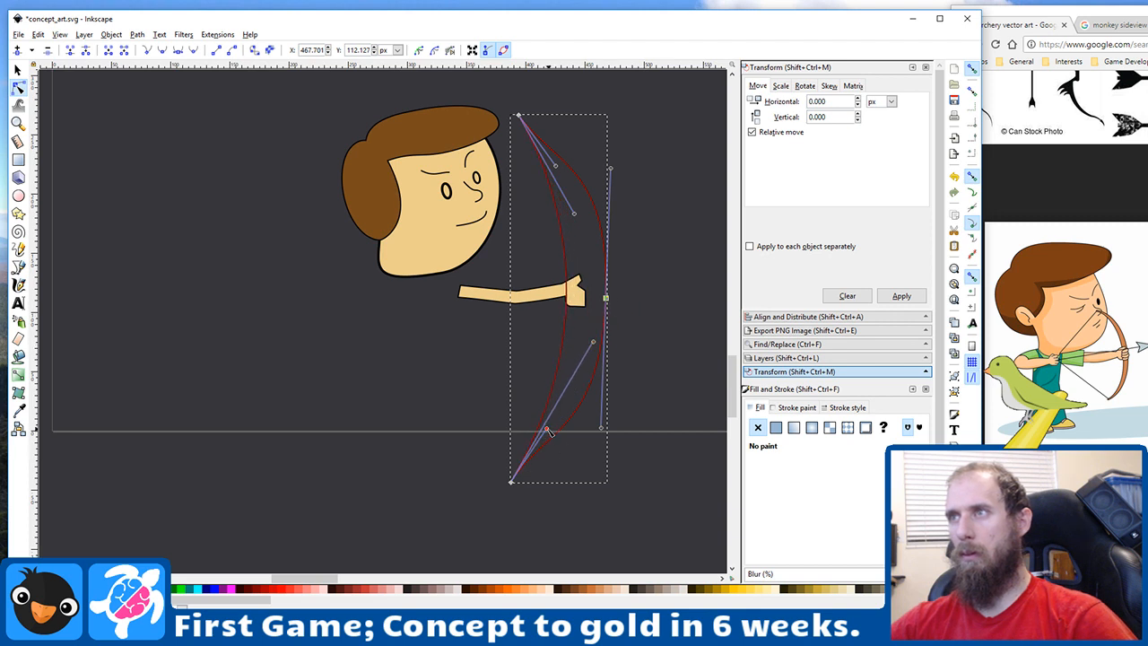
# Step: Adjust the handles at both bow tips to round the outer edge and bring the inner edge close to it, forming a slim crescent
pyautogui.moveTo(549, 432); pyautogui.dragTo(552, 482)
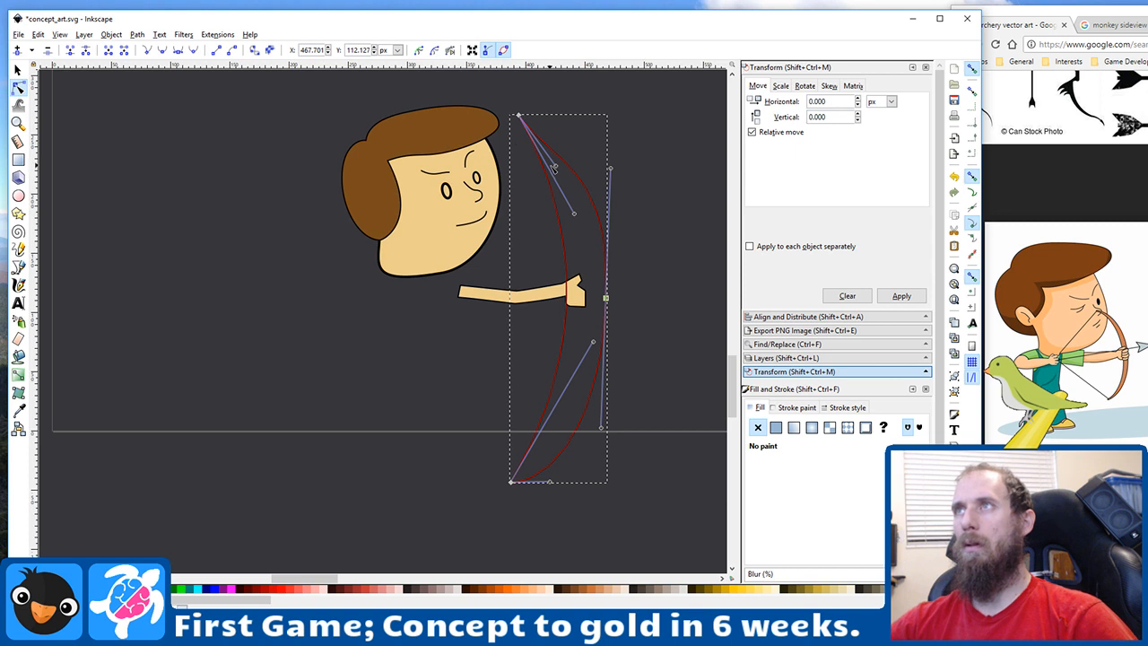
pyautogui.moveTo(556, 167); pyautogui.dragTo(567, 122)
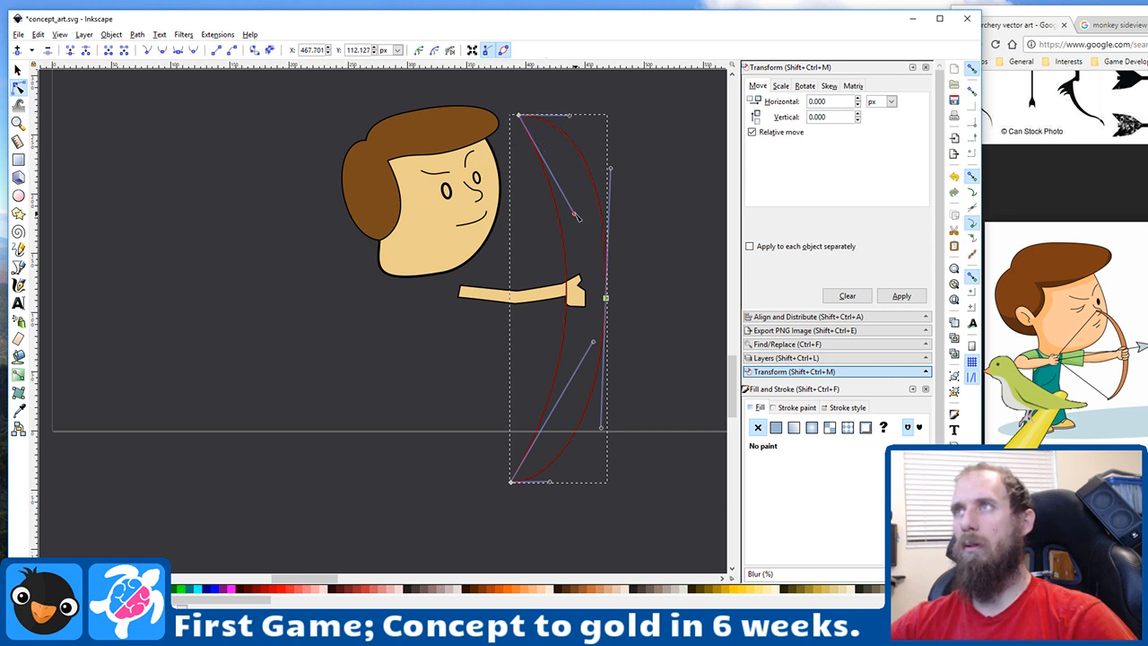
pyautogui.moveTo(575, 216); pyautogui.dragTo(639, 152)
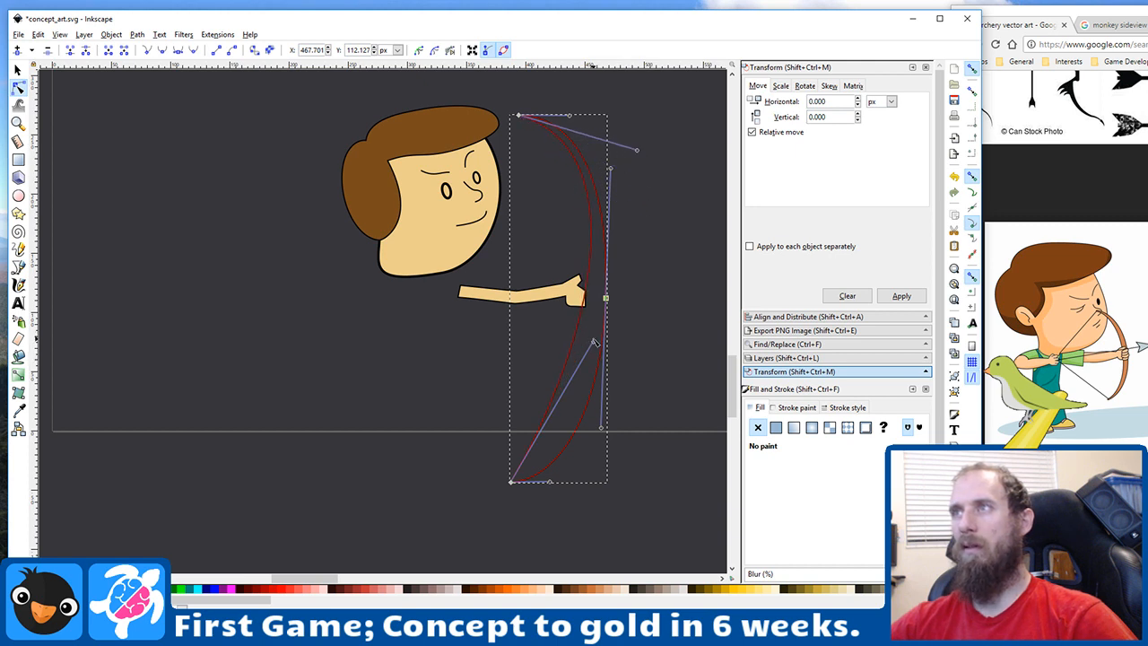
pyautogui.moveTo(595, 345); pyautogui.dragTo(611, 466)
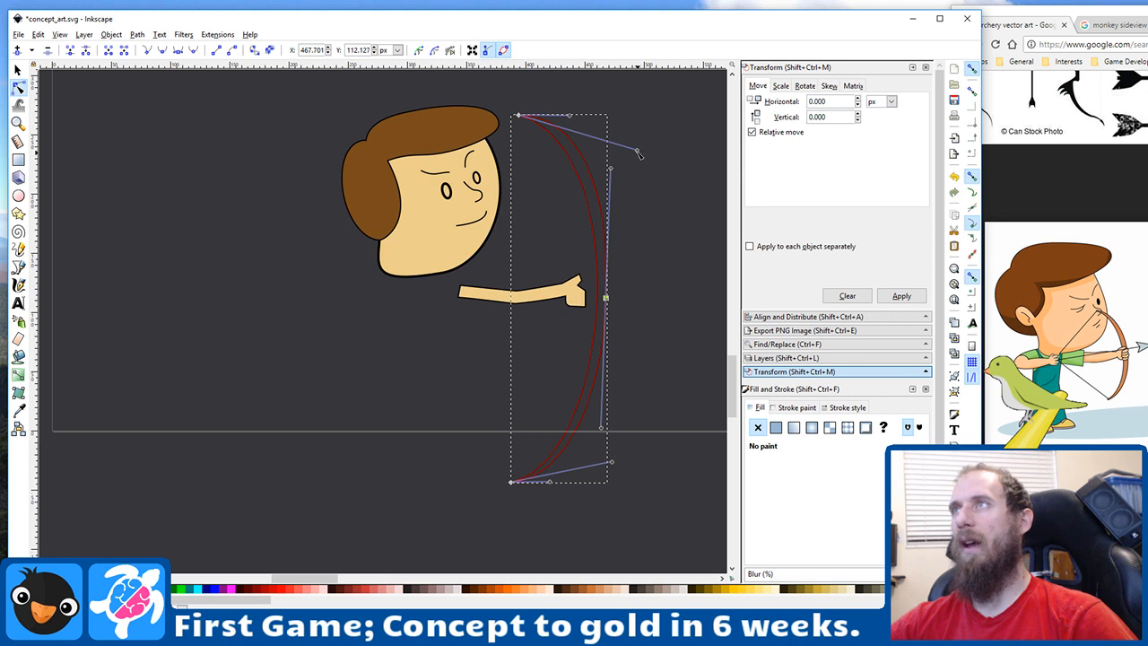
pyautogui.moveTo(639, 153)
pyautogui.mouseDown()
pyautogui.moveTo(644, 140)
pyautogui.moveTo(627, 128)
pyautogui.moveTo(643, 143)
pyautogui.mouseUp()
pyautogui.press('Escape')
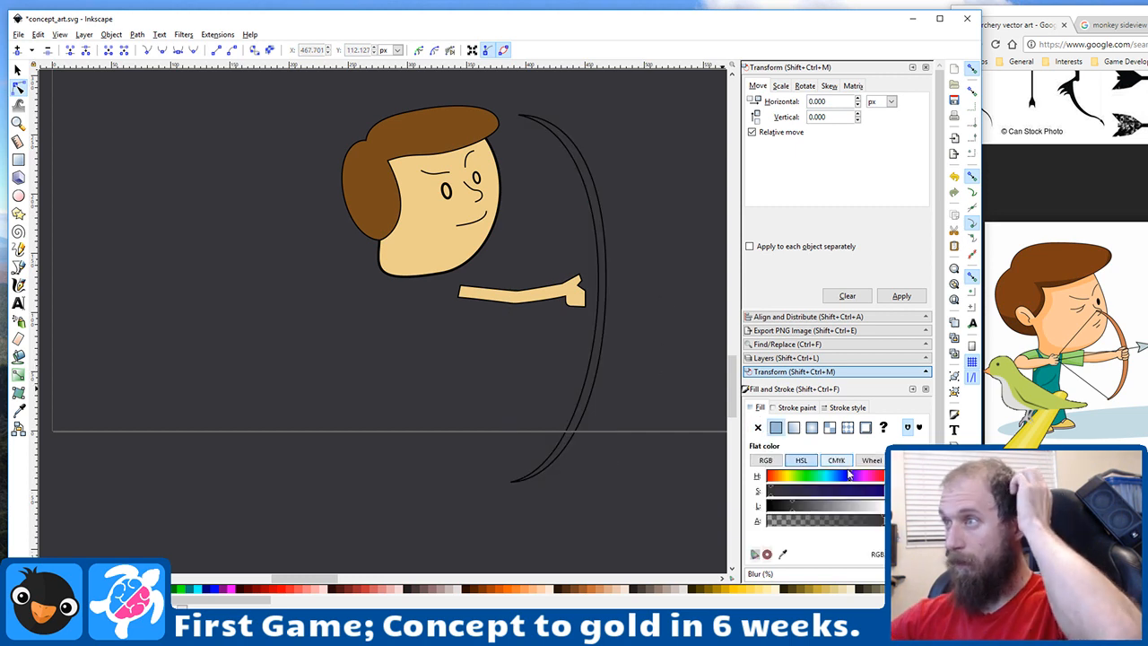
pyautogui.click(778, 475)
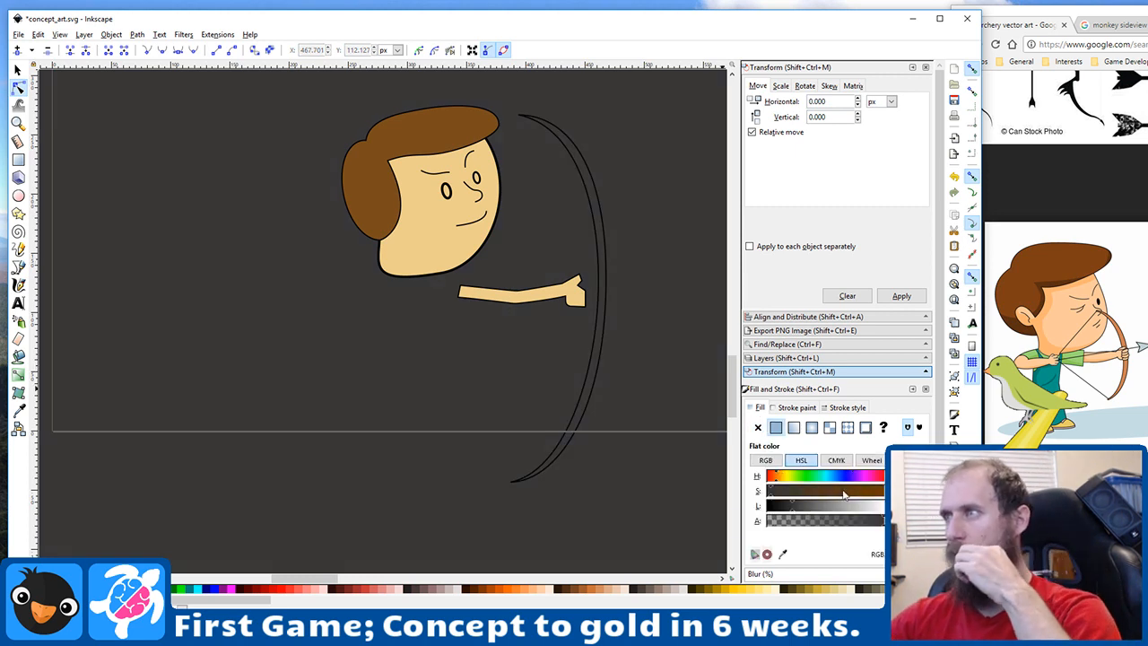
pyautogui.moveTo(843, 494); pyautogui.dragTo(870, 492)
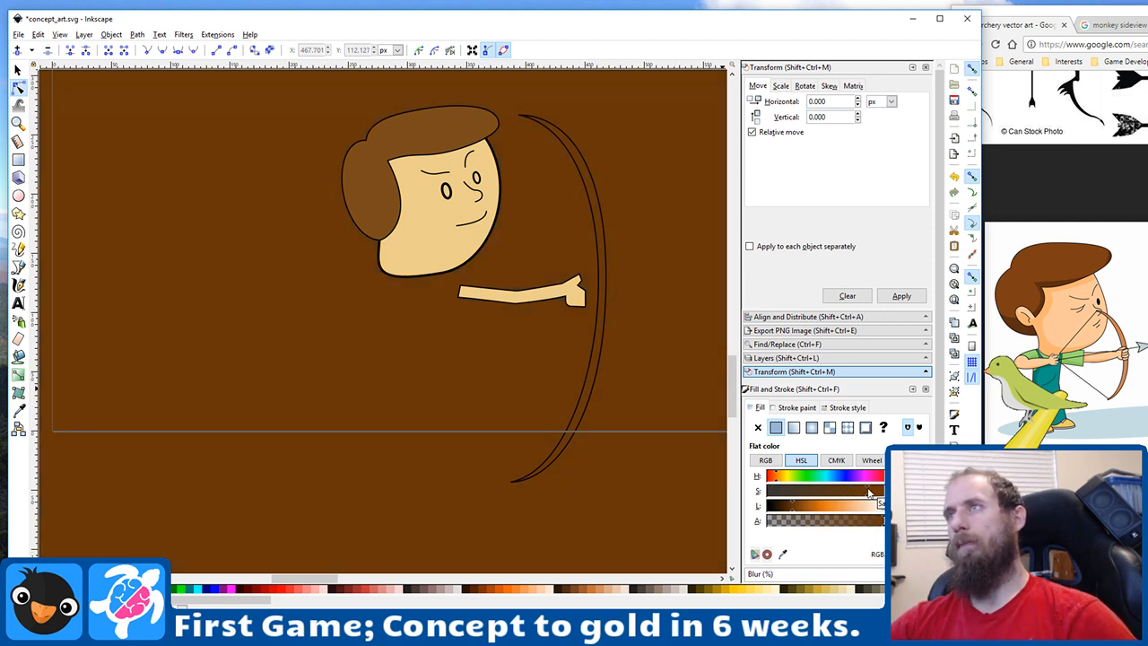
pyautogui.hotkey('ctrl', 'z')
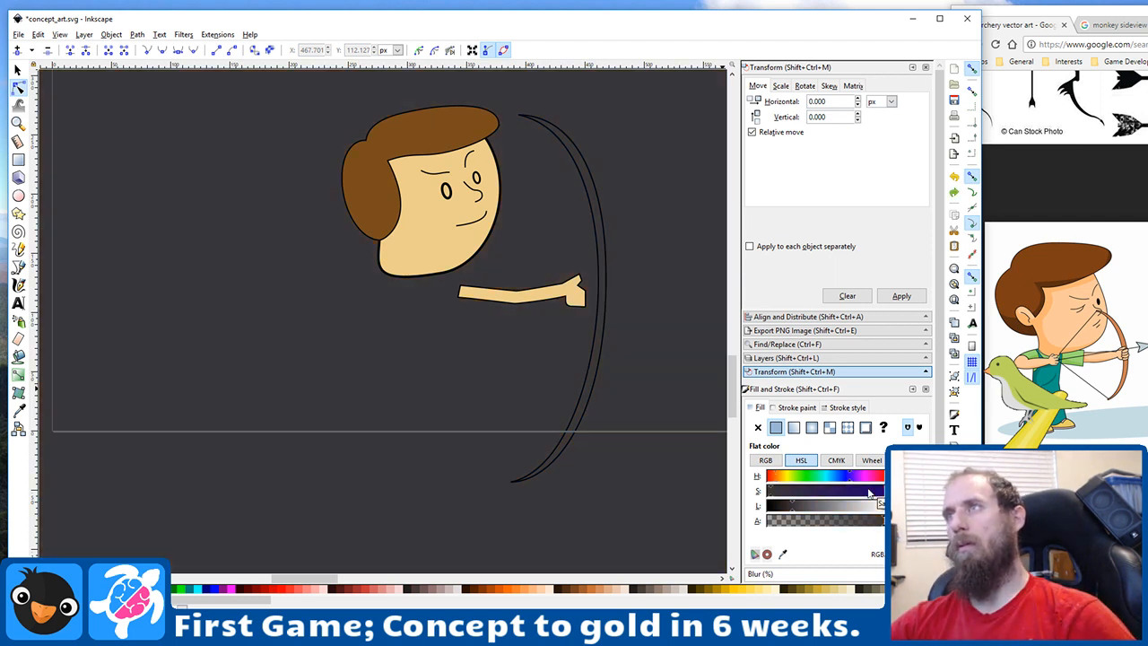
# Step: Give the bow shape a flat dark brown fill
pyautogui.click(600, 335)
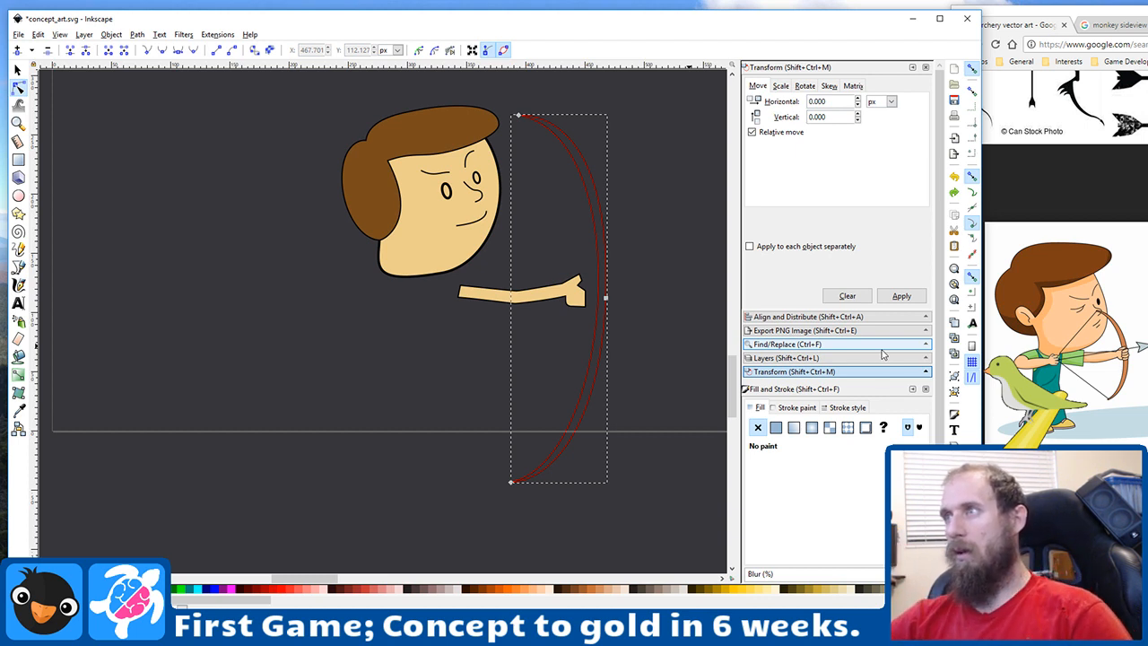
pyautogui.click(775, 427)
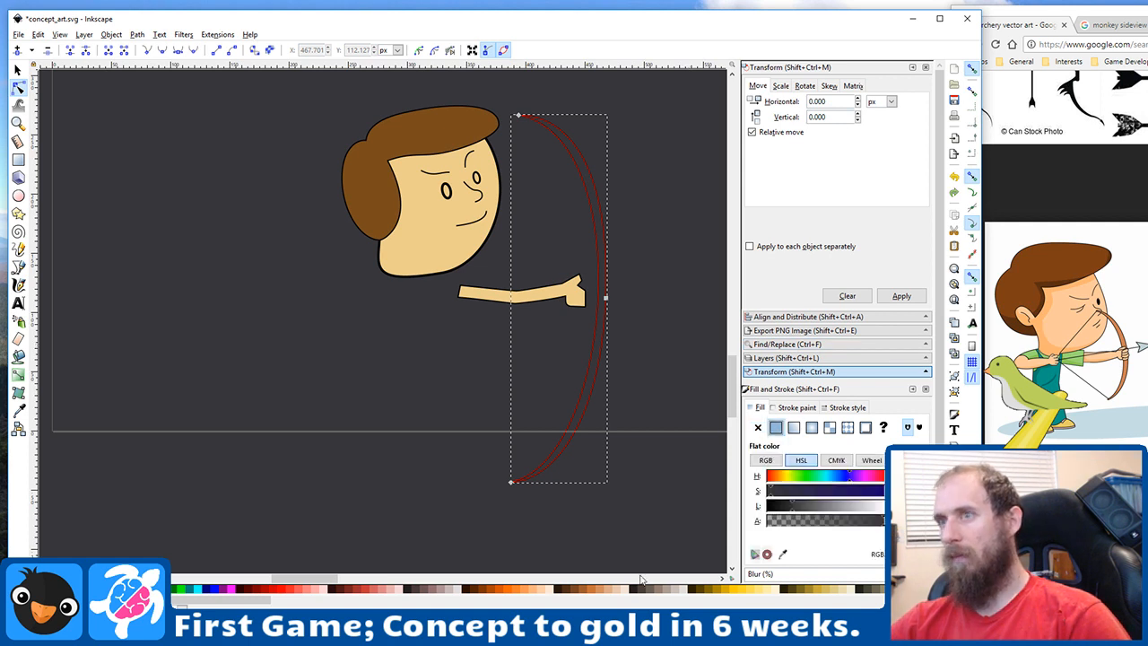
pyautogui.click(587, 591)
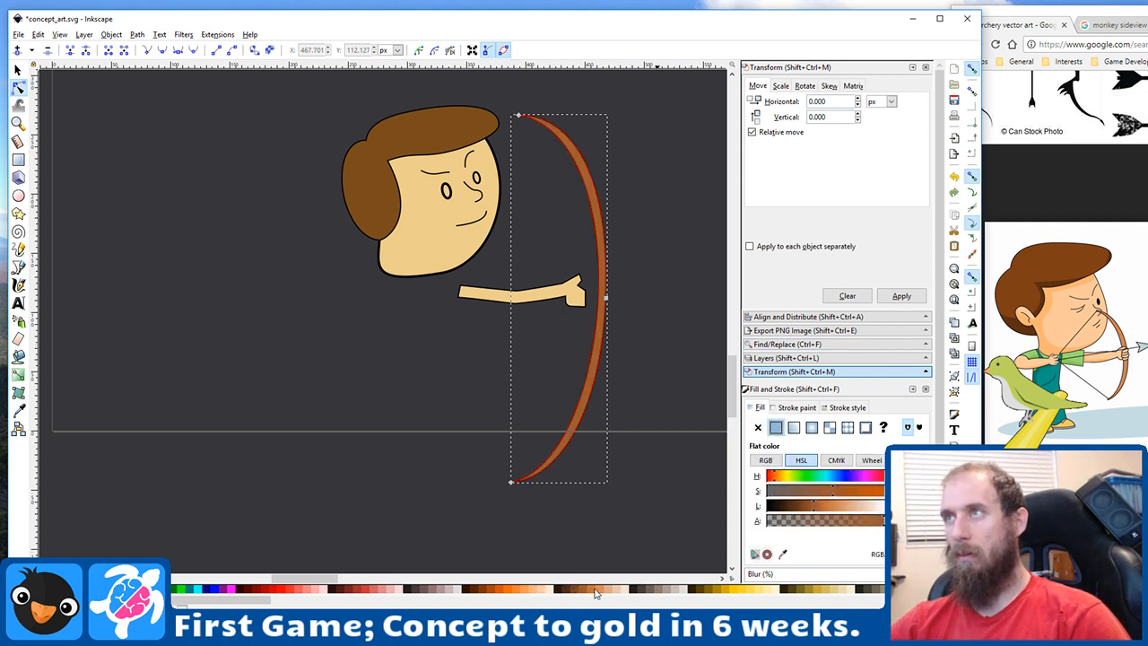
pyautogui.click(599, 591)
pyautogui.click(567, 591)
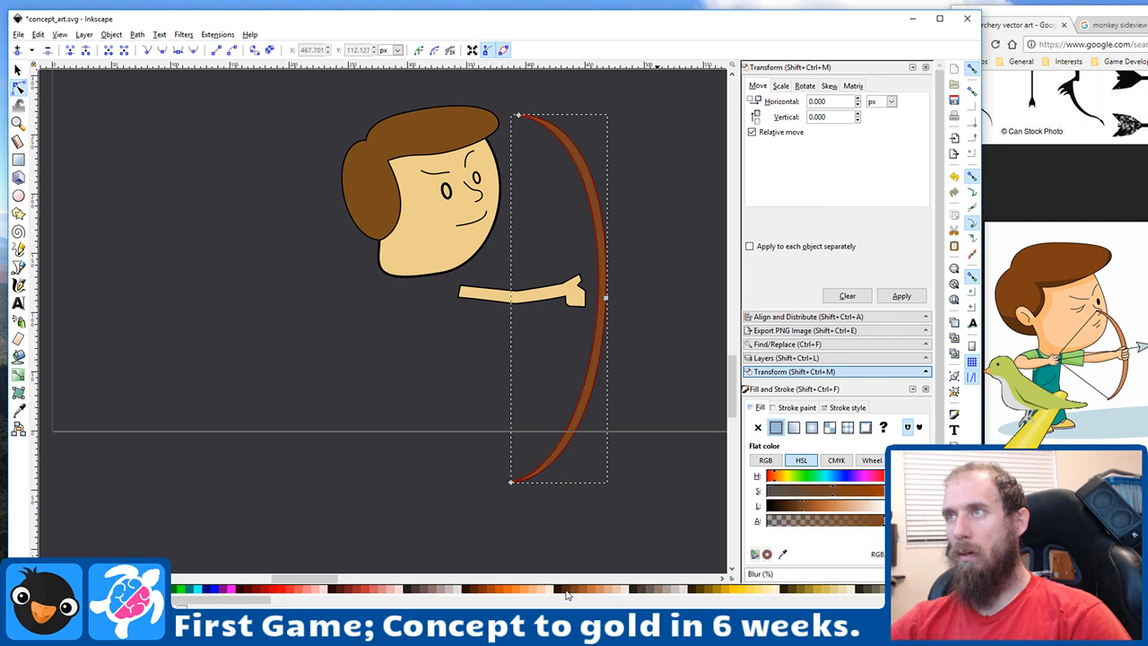
pyautogui.click(668, 239)
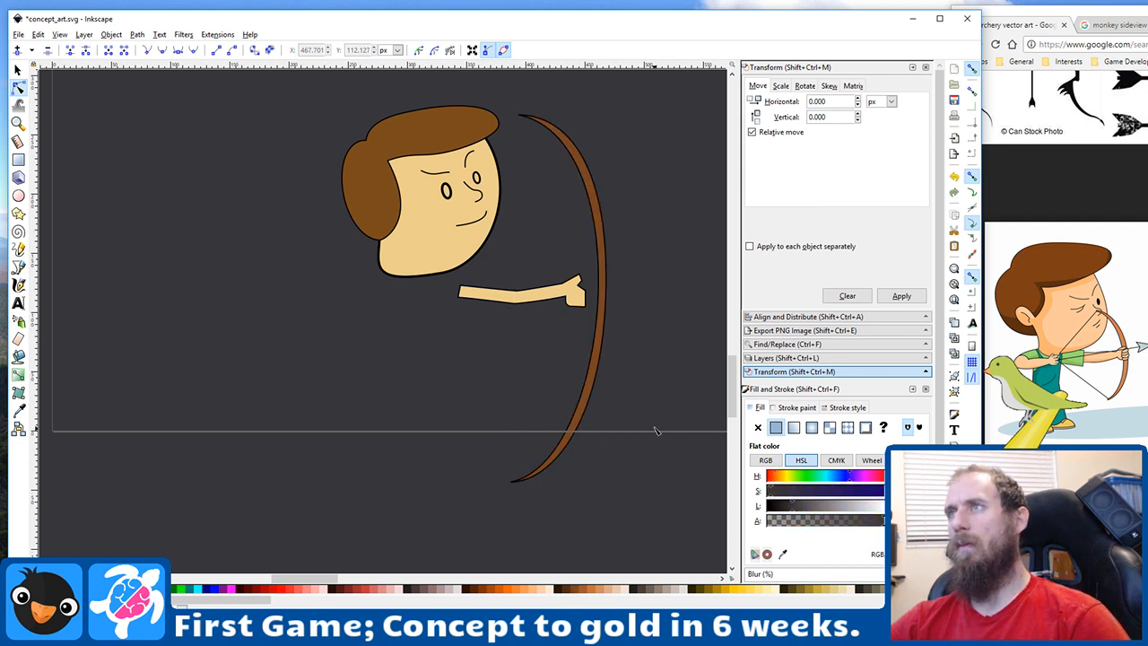
# Step: Move the bow onto the archer's hand and shift the bow and arm slightly upward together
pyautogui.click(604, 296)
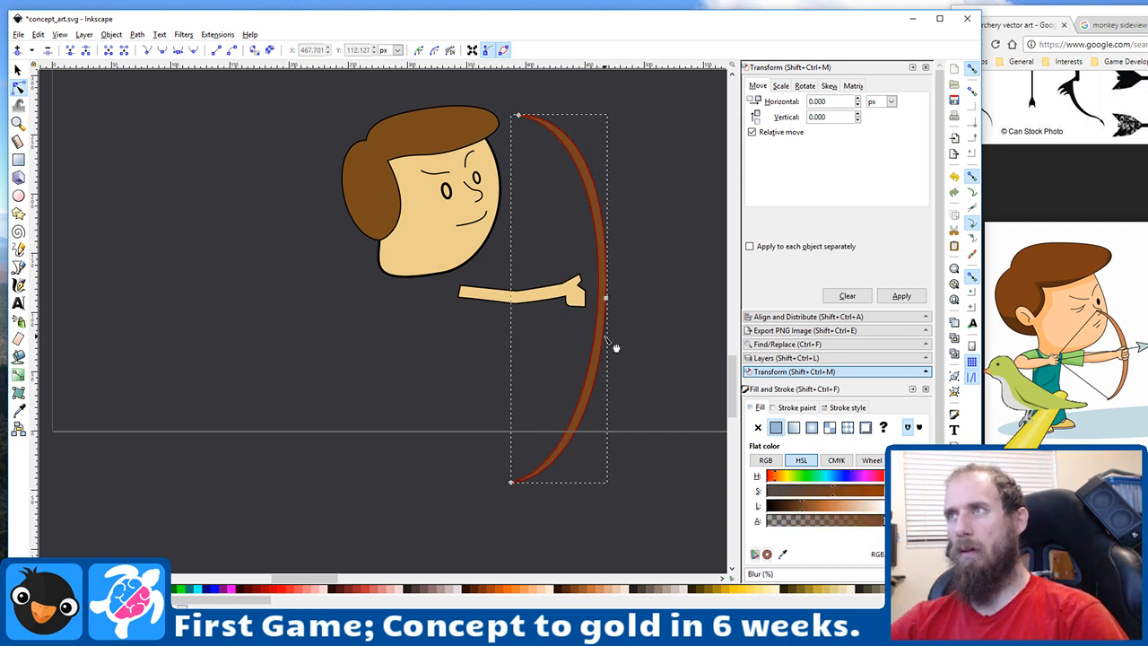
pyautogui.press('s')
pyautogui.moveTo(603, 331); pyautogui.dragTo(572, 312)
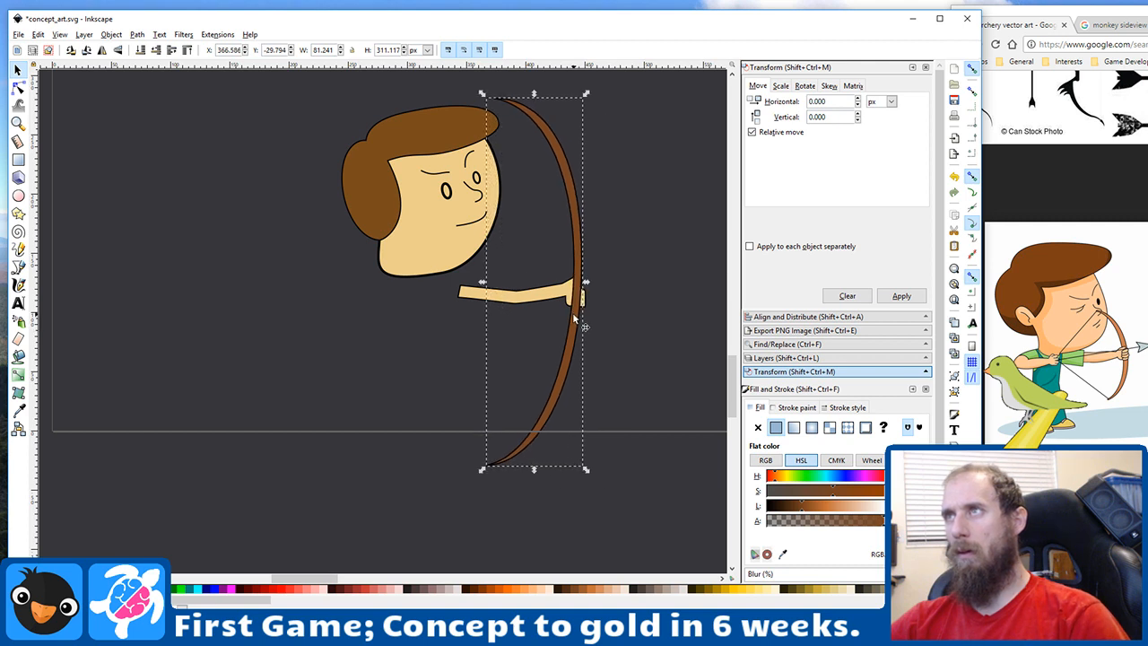
pyautogui.click(573, 315)
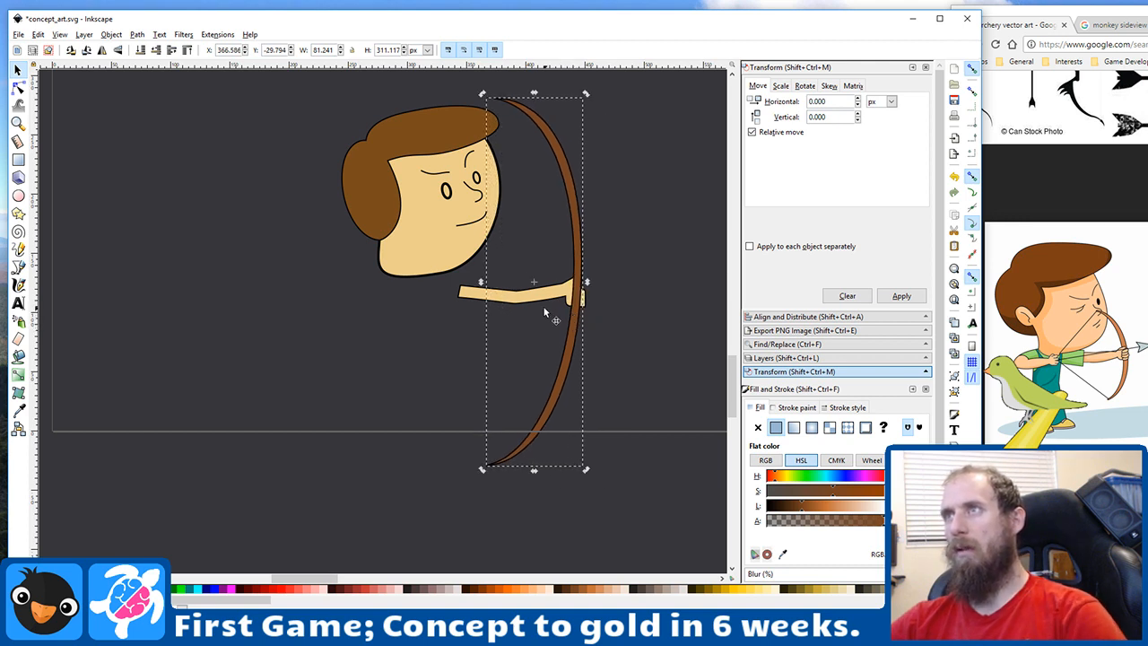
pyautogui.keyDown('shift'); pyautogui.click(543, 294); pyautogui.keyUp('shift')
pyautogui.moveTo(572, 336); pyautogui.dragTo(574, 327)
pyautogui.click(601, 315)
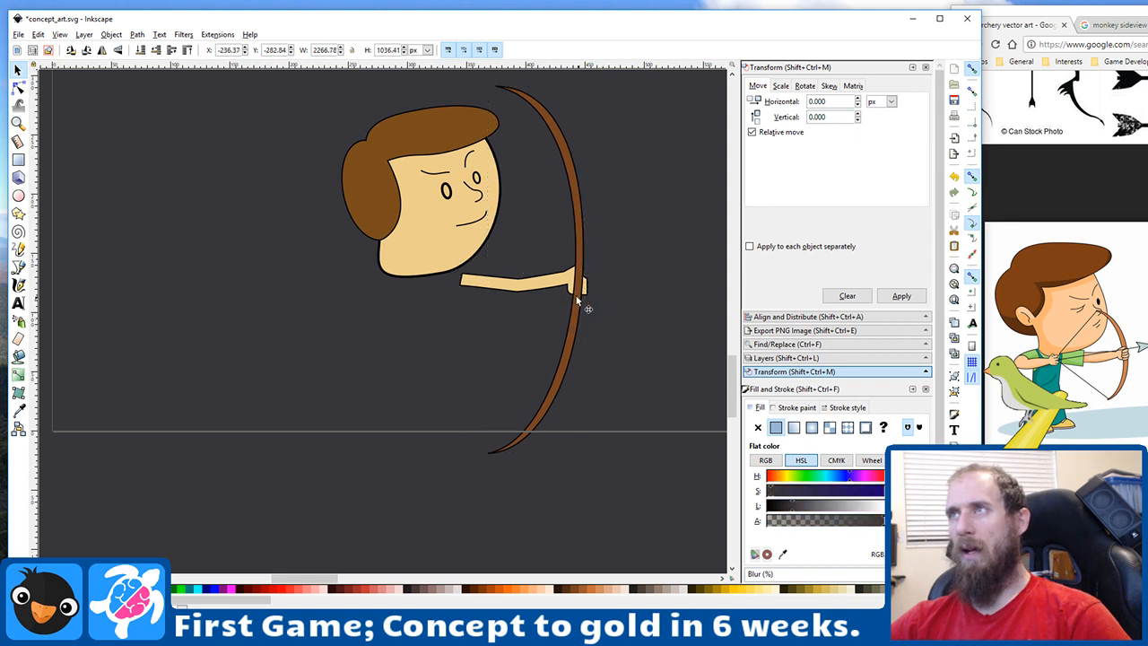
# Step: Rotate the arm counter-clockwise so that the forearm angles upward to the bow
pyautogui.click(560, 288)
pyautogui.click(556, 285)
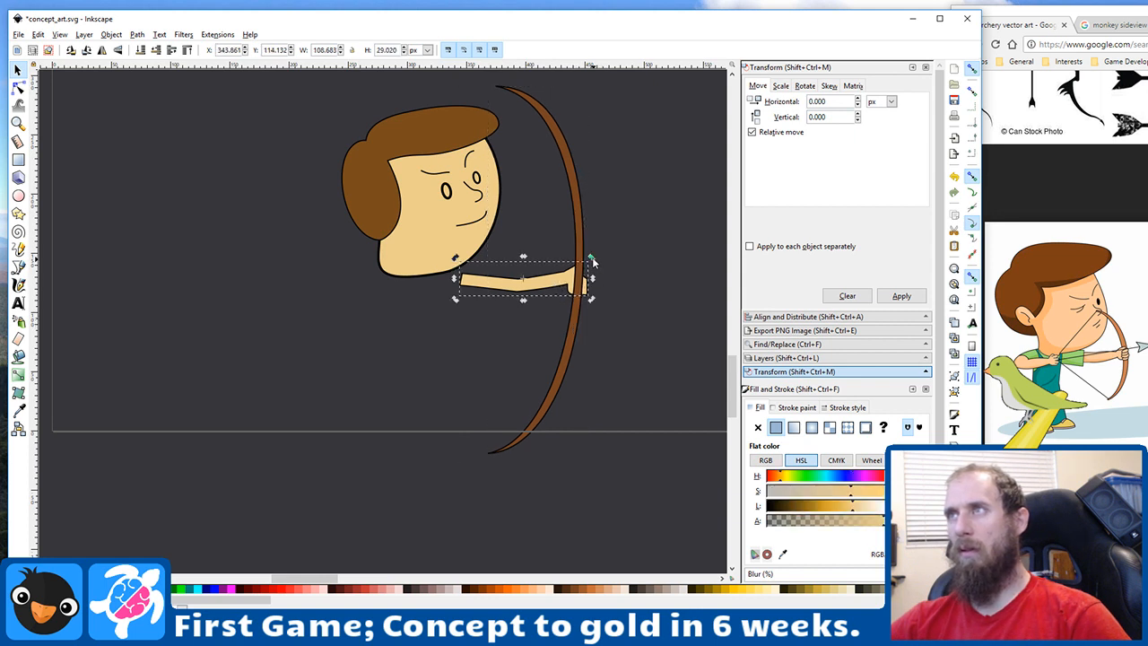
pyautogui.moveTo(592, 261); pyautogui.dragTo(588, 239)
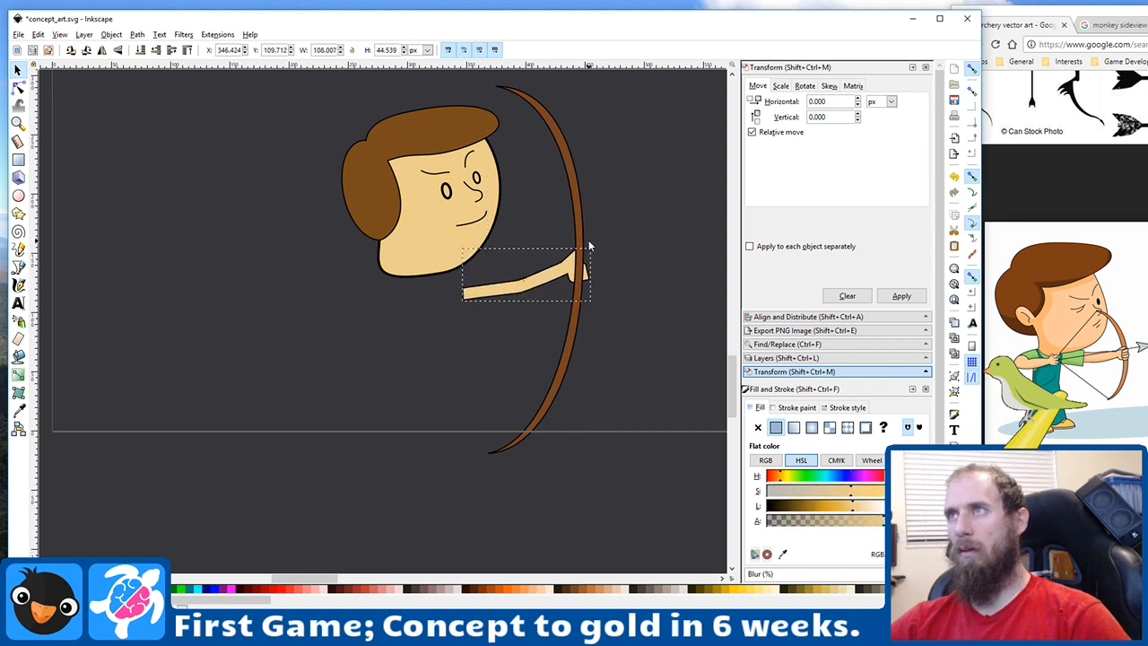
# Step: Nudge the bow slightly back toward the head and lower it behind the hand in the stacking order
pyautogui.click(567, 348)
pyautogui.click(568, 348)
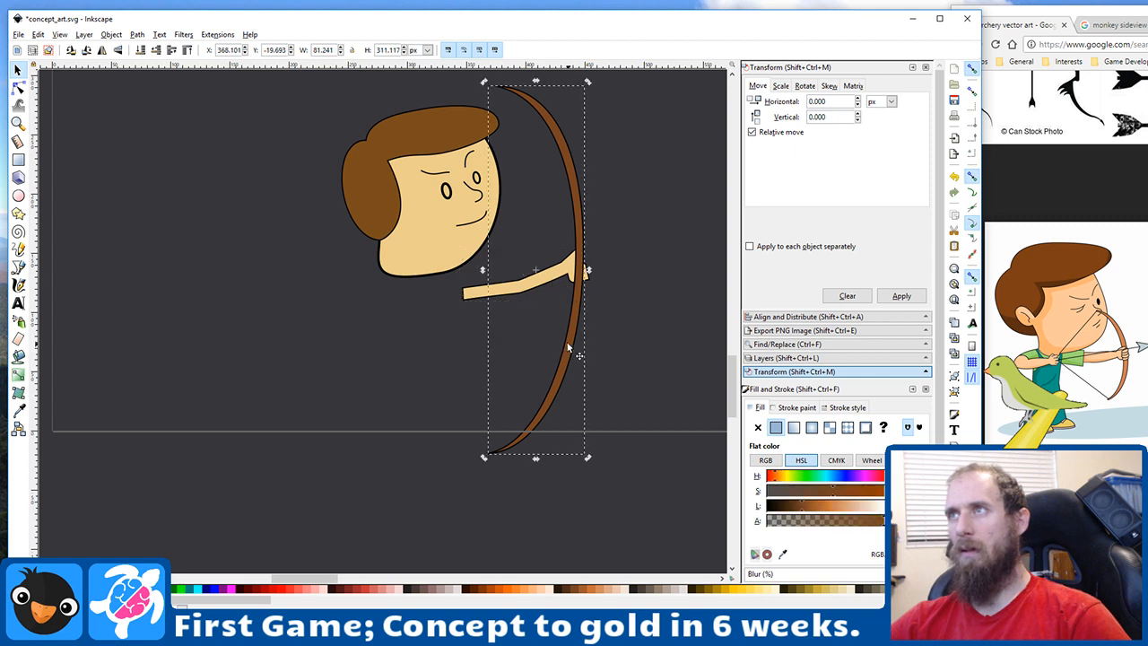
pyautogui.moveTo(568, 346); pyautogui.dragTo(563, 340)
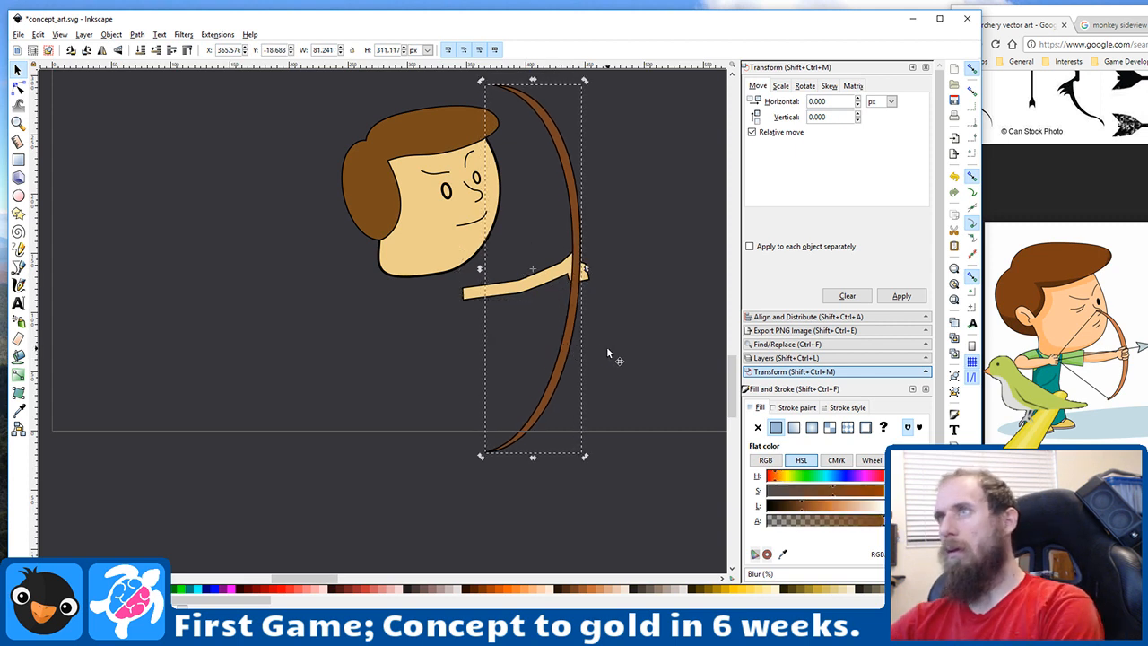
pyautogui.press('pagedown')
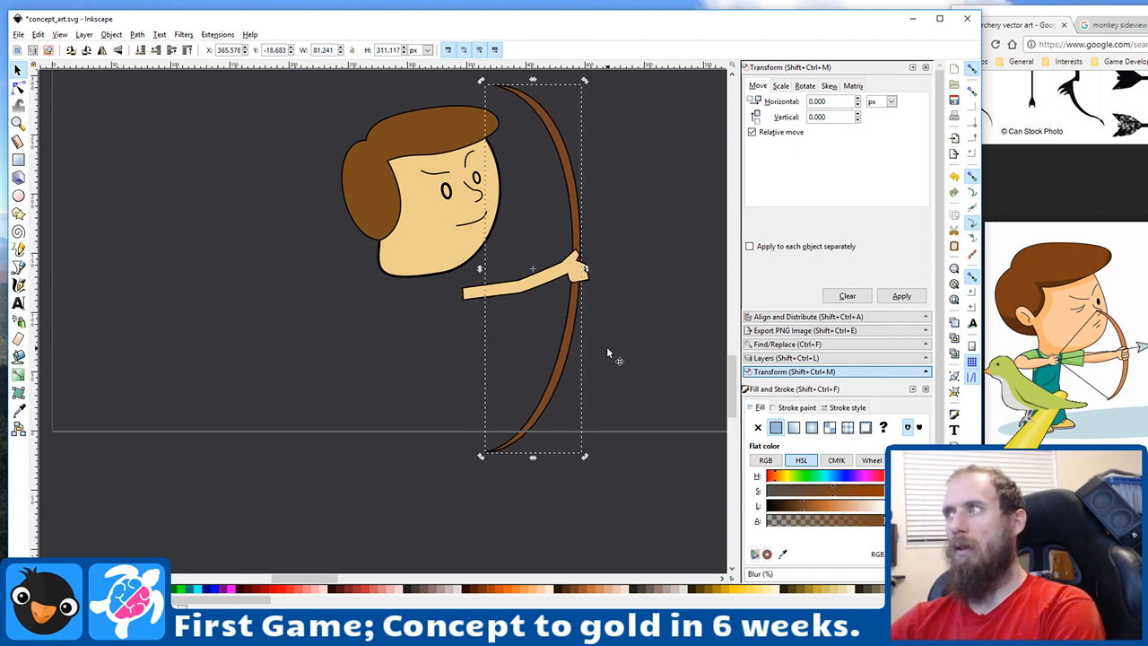
pyautogui.click(642, 269)
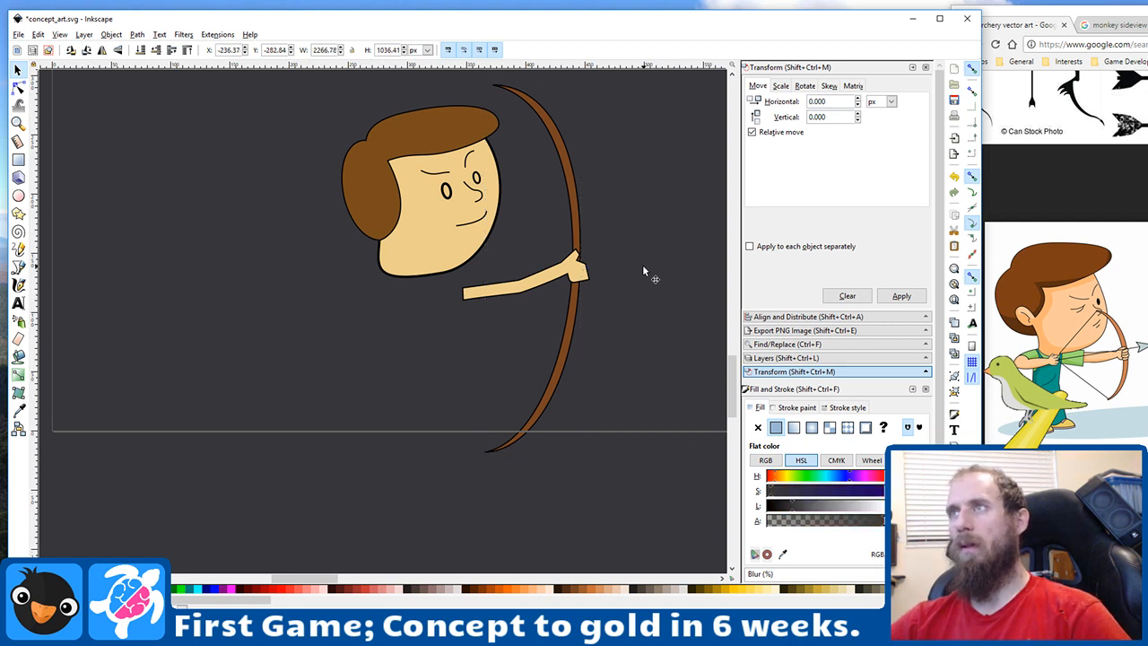
pyautogui.click(571, 214)
pyautogui.keyDown('shift'); pyautogui.click(502, 277); pyautogui.keyUp('shift')
pyautogui.keyDown('shift'); pyautogui.click(431, 250); pyautogui.keyUp('shift')
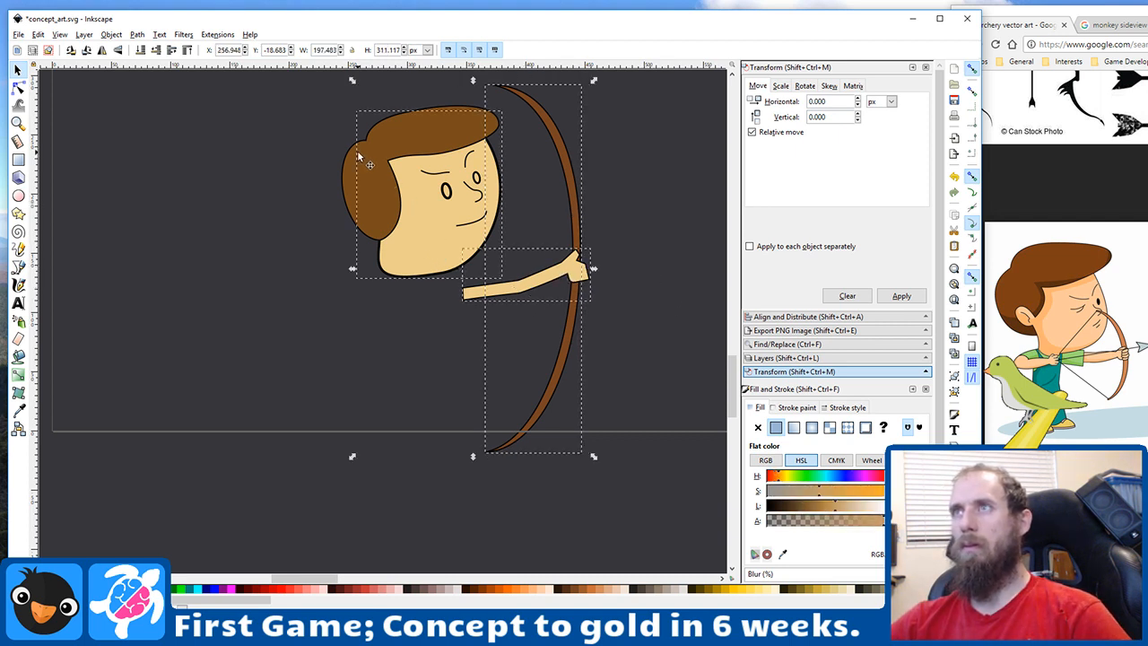
pyautogui.keyDown('shift'); pyautogui.click(361, 151); pyautogui.keyUp('shift')
pyautogui.scroll(-1, 551, 347)
pyautogui.scroll(-2, 560, 352)
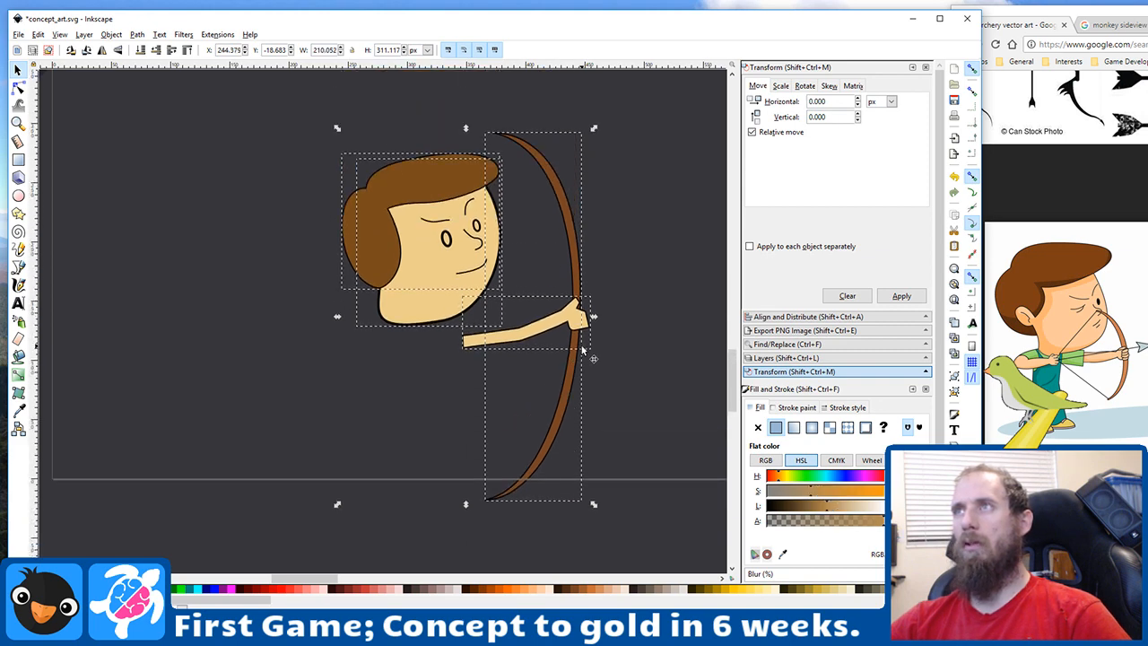
pyautogui.click(200, 184)
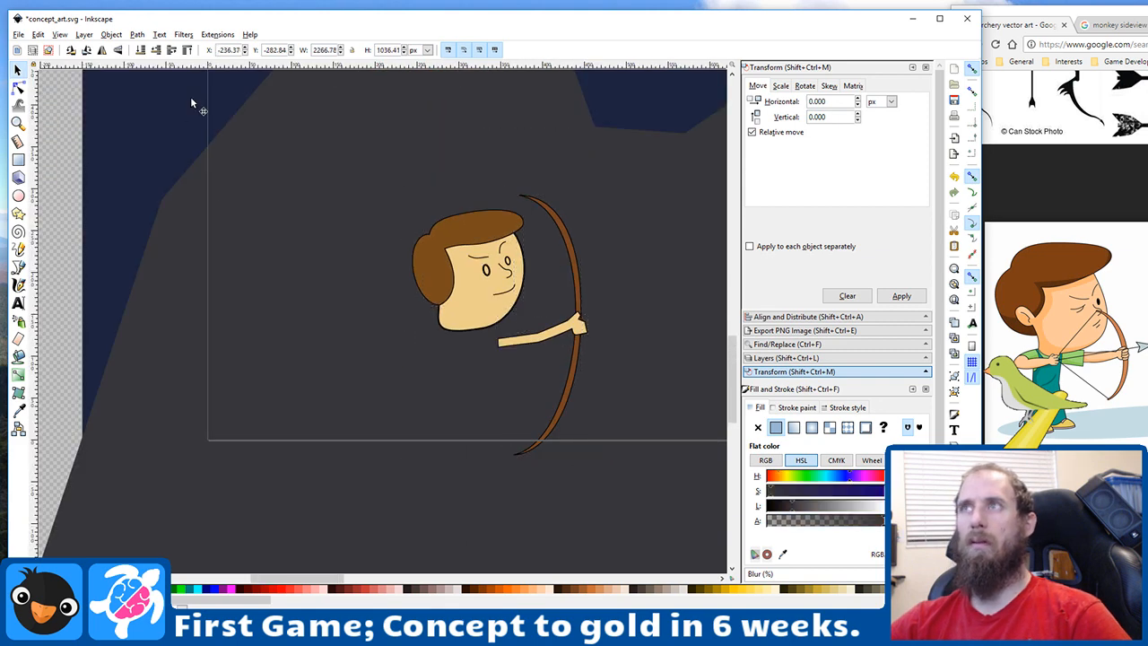
pyautogui.moveTo(364, 129); pyautogui.dragTo(611, 449)
pyautogui.hotkey('ctrl', 'z')
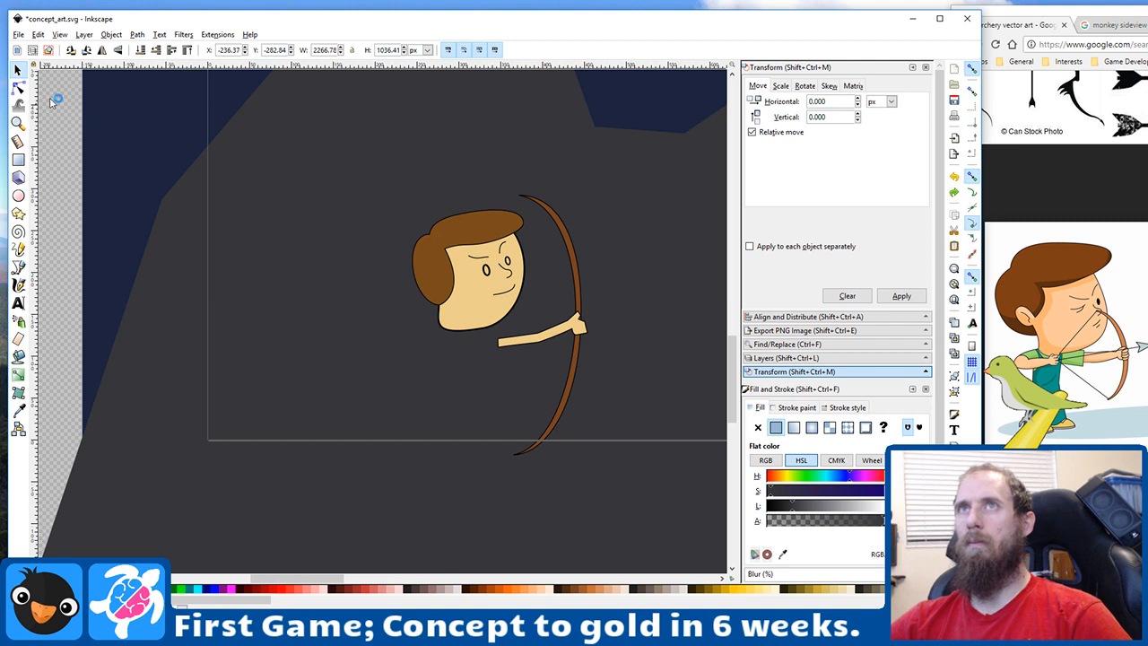
# Step: Select the archer's head, arm and bow along with the dark background shape and move them all upward
pyautogui.moveTo(411, 489); pyautogui.dragTo(621, 170)
pyautogui.moveTo(367, 159); pyautogui.dragTo(677, 530)
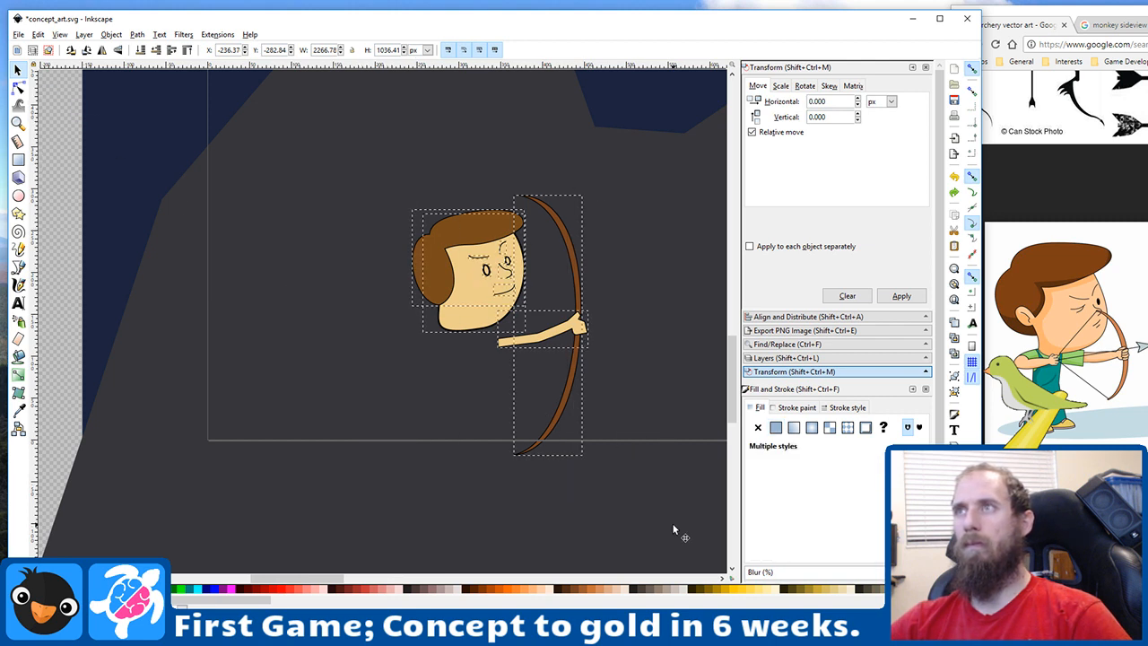
pyautogui.moveTo(470, 278); pyautogui.dragTo(462, 219)
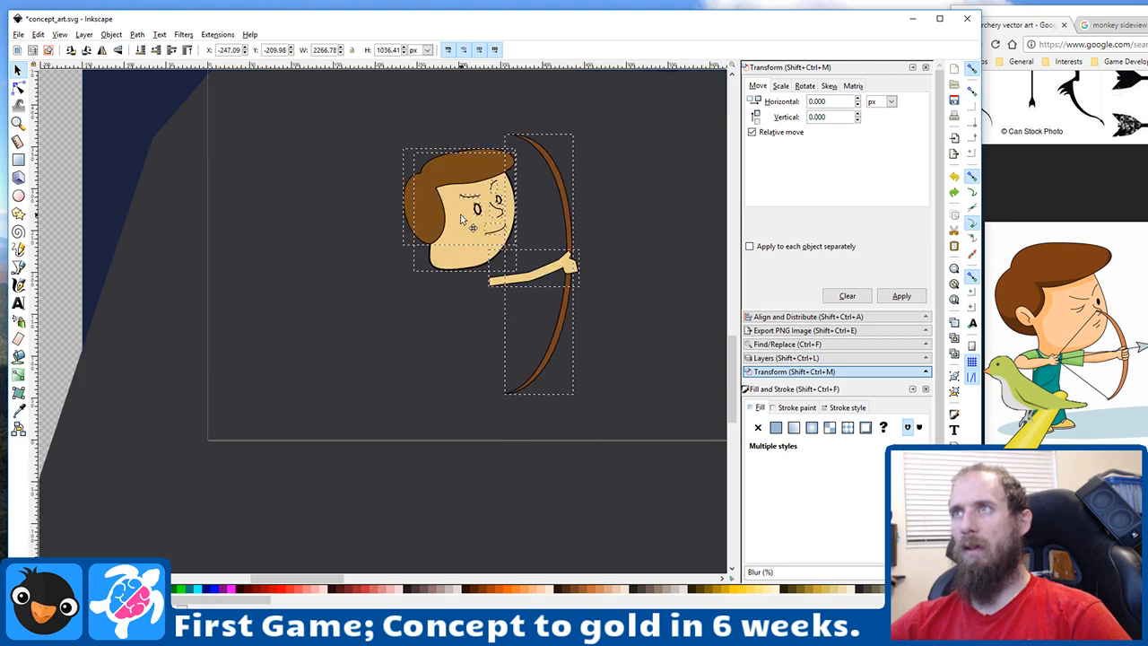
# Step: Move the selected archer parts and dark mountain shape together slightly up and to the left, and clear the selection
pyautogui.scroll(-4, 502, 305)
pyautogui.scroll(1, 562, 352)
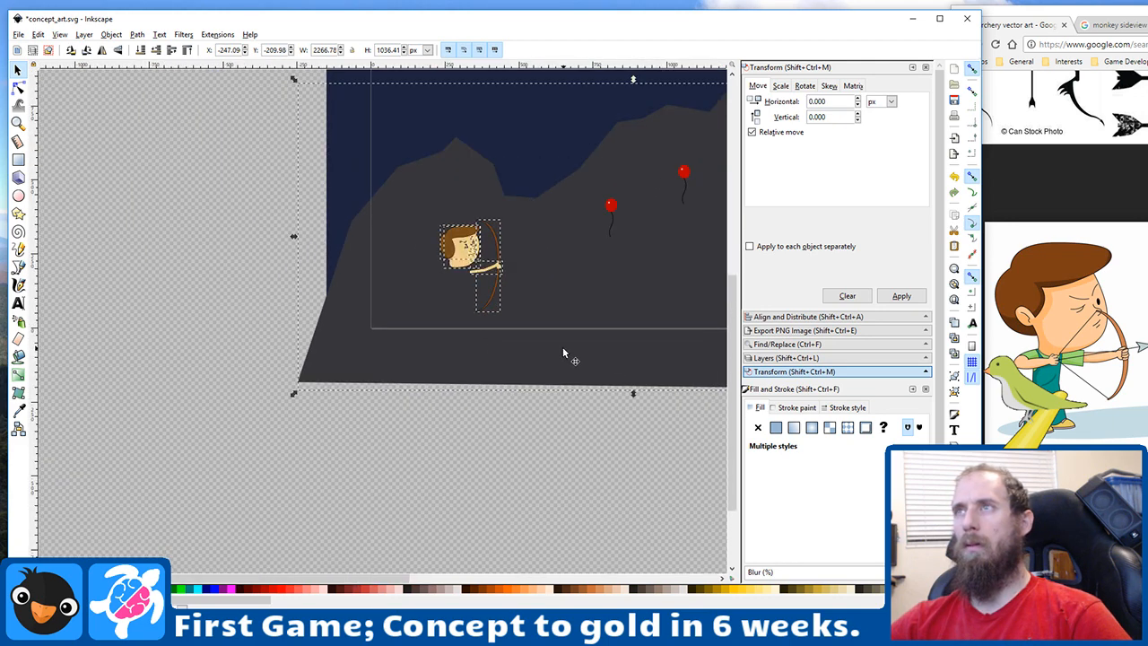
pyautogui.moveTo(464, 251); pyautogui.dragTo(453, 229)
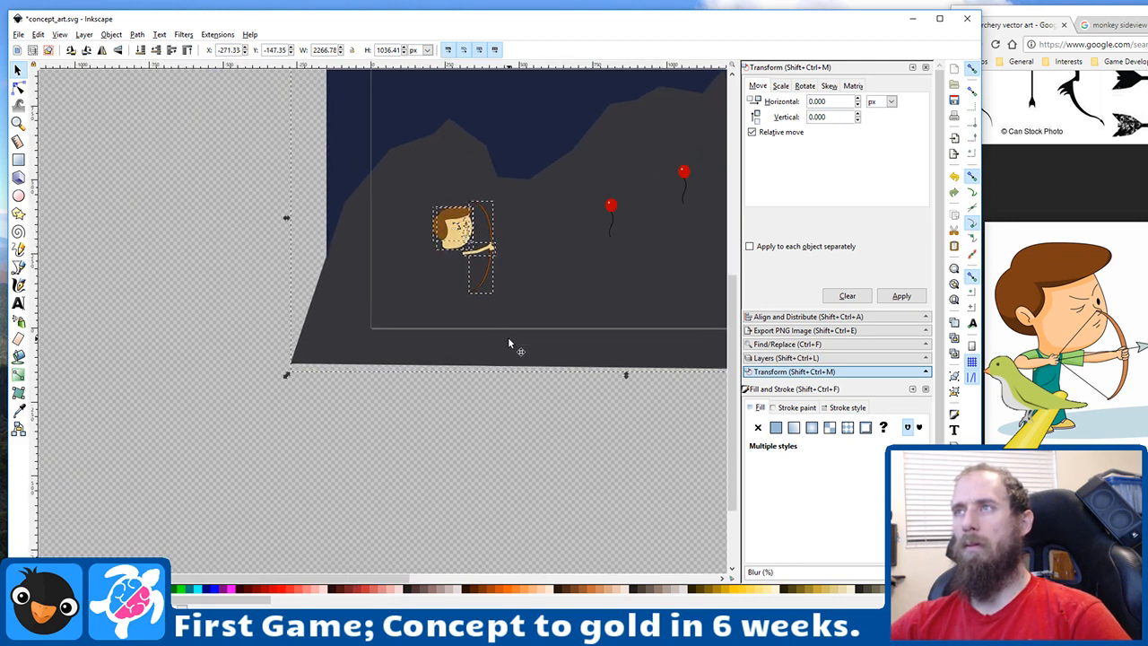
pyautogui.scroll(-2, 508, 338)
pyautogui.click(561, 416)
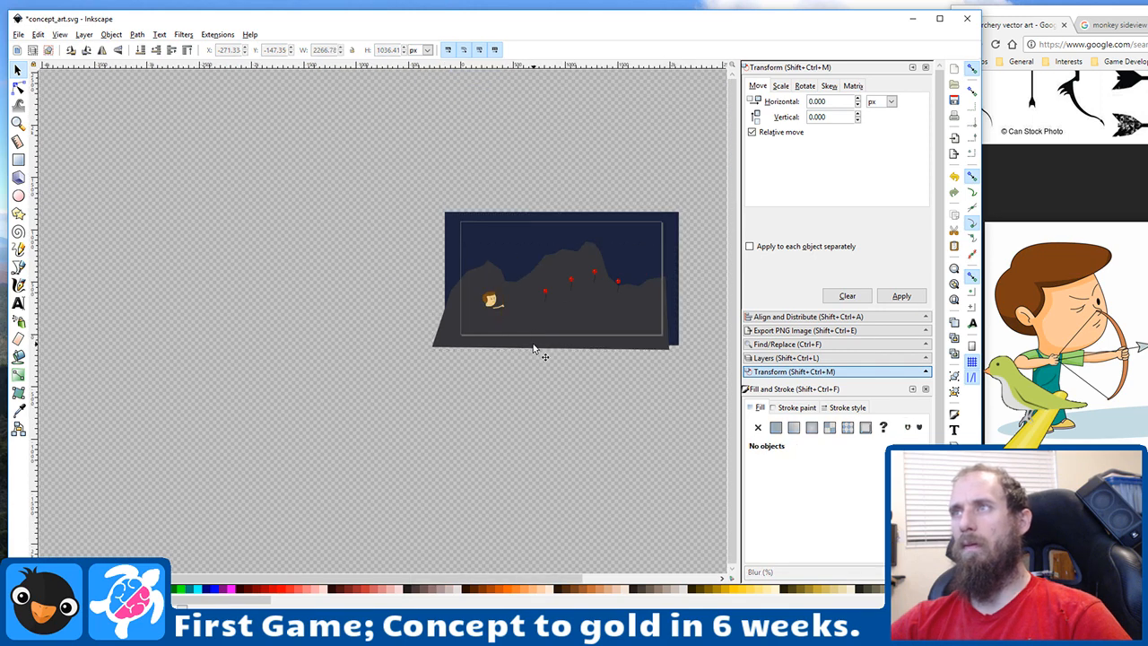
# Step: Select only the dark mountain shape and shift it slightly down and to the right behind the archer
pyautogui.click(535, 346)
pyautogui.moveTo(535, 346); pyautogui.dragTo(550, 358)
pyautogui.scroll(3, 556, 440)
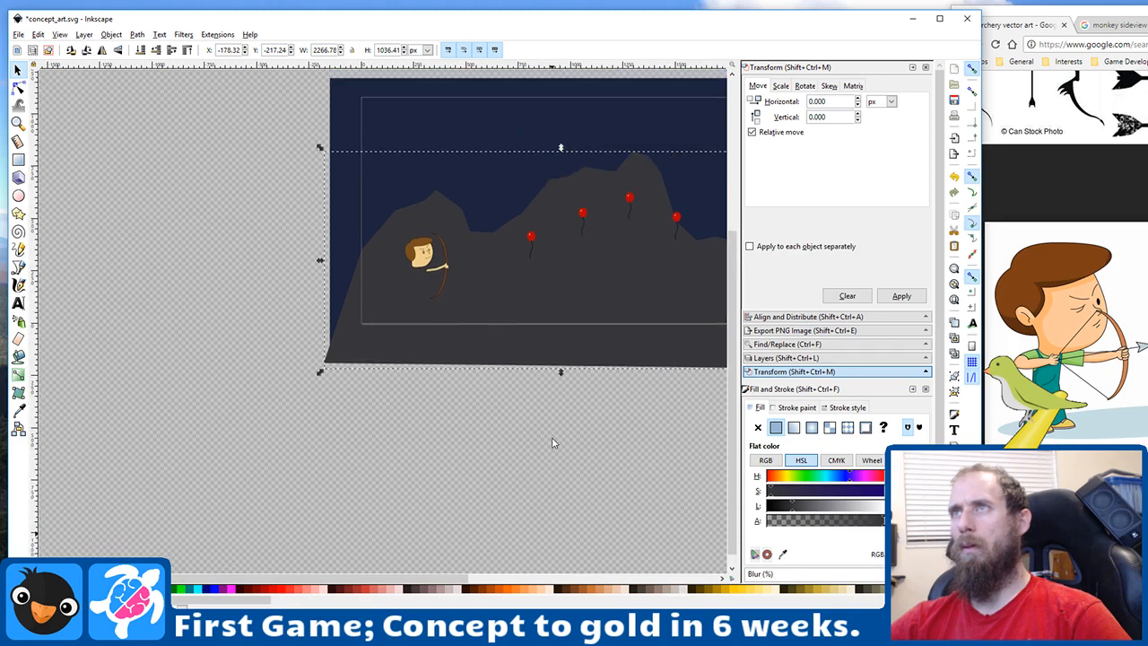
pyautogui.scroll(3, 435, 412)
pyautogui.scroll(3, 429, 403)
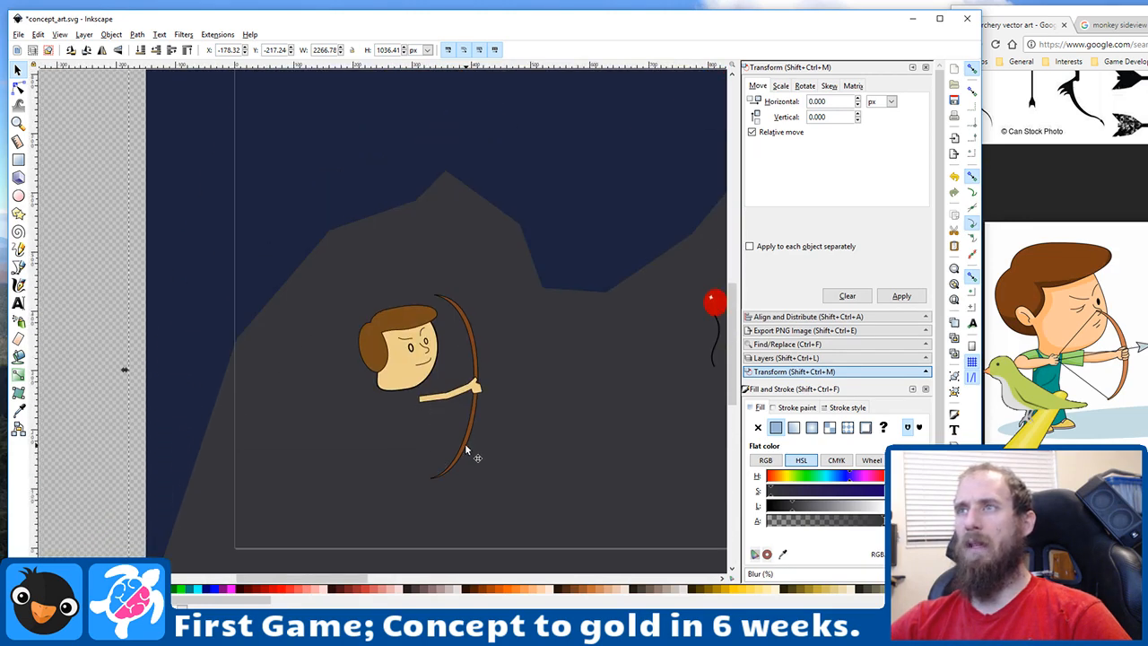
pyautogui.scroll(1, 465, 443)
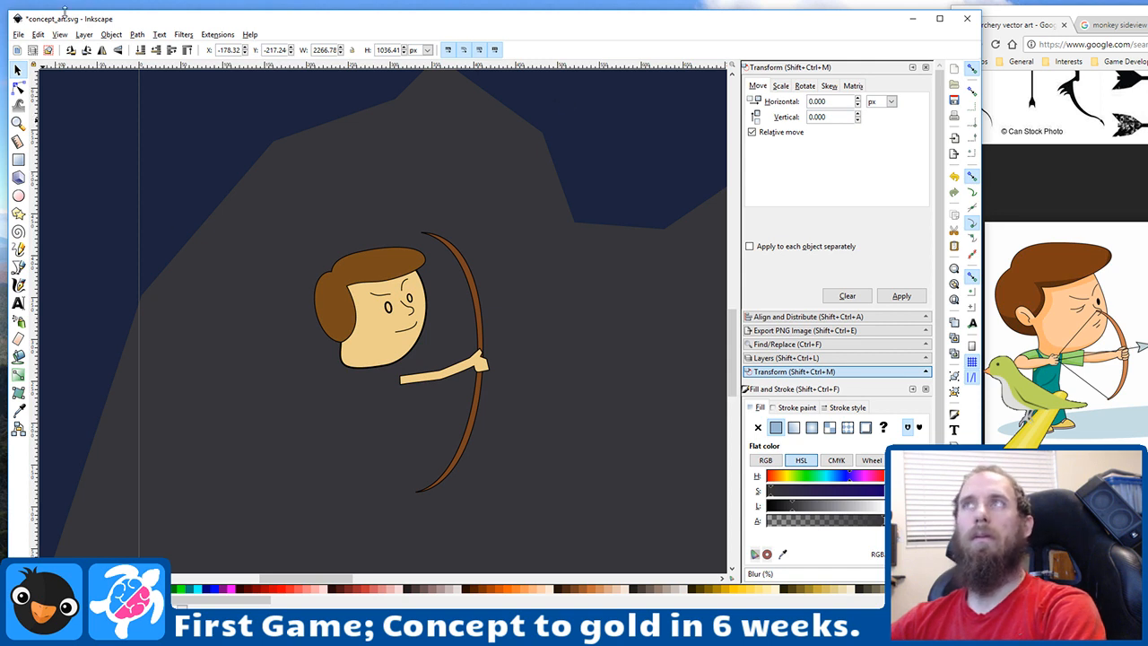
# Step: Switch to the archery_game_design document in Google Docs and look over its feature list
pyautogui.click(966, 296)
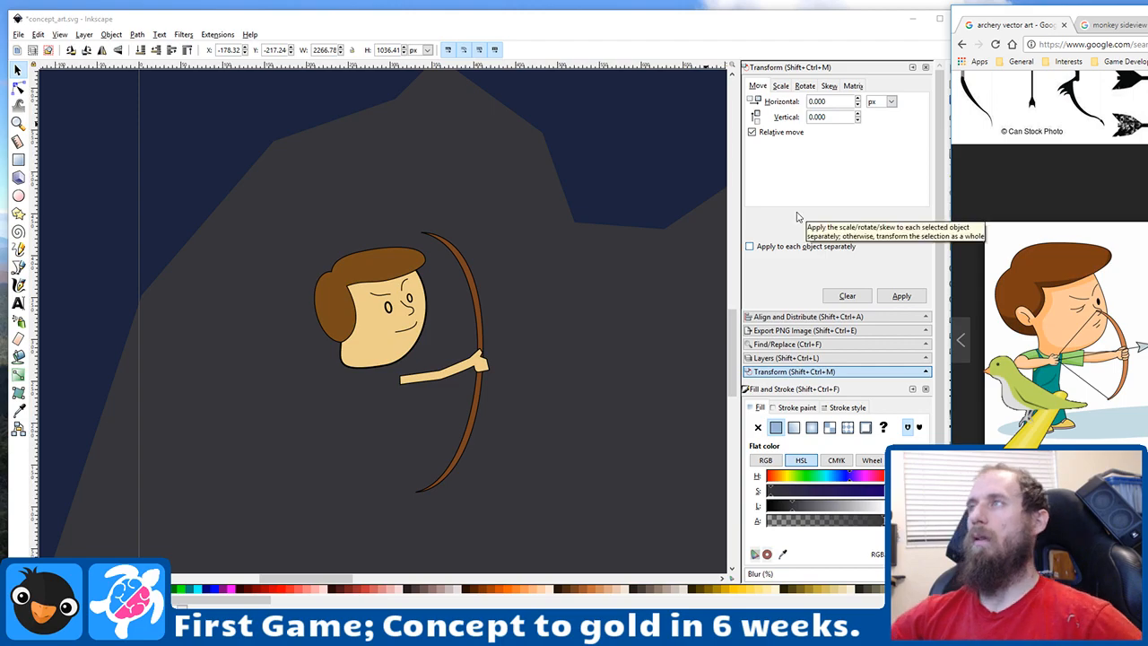
pyautogui.hotkey('alt', 'Tab')
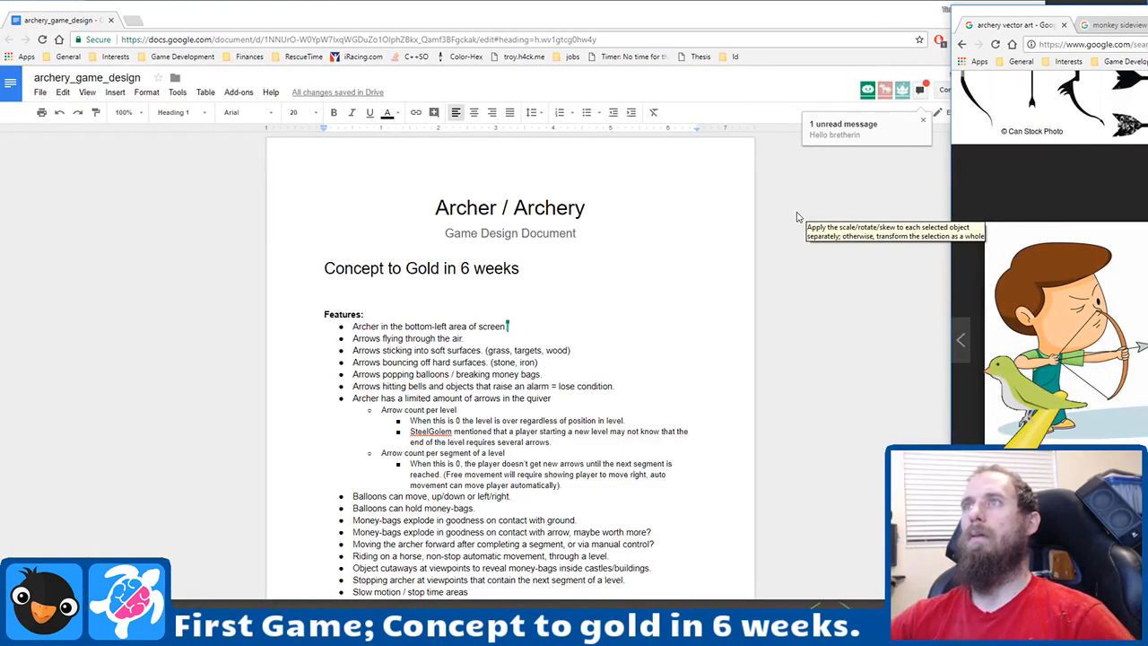
pyautogui.scroll(-10, 797, 217)
pyautogui.scroll(10, 536, 284)
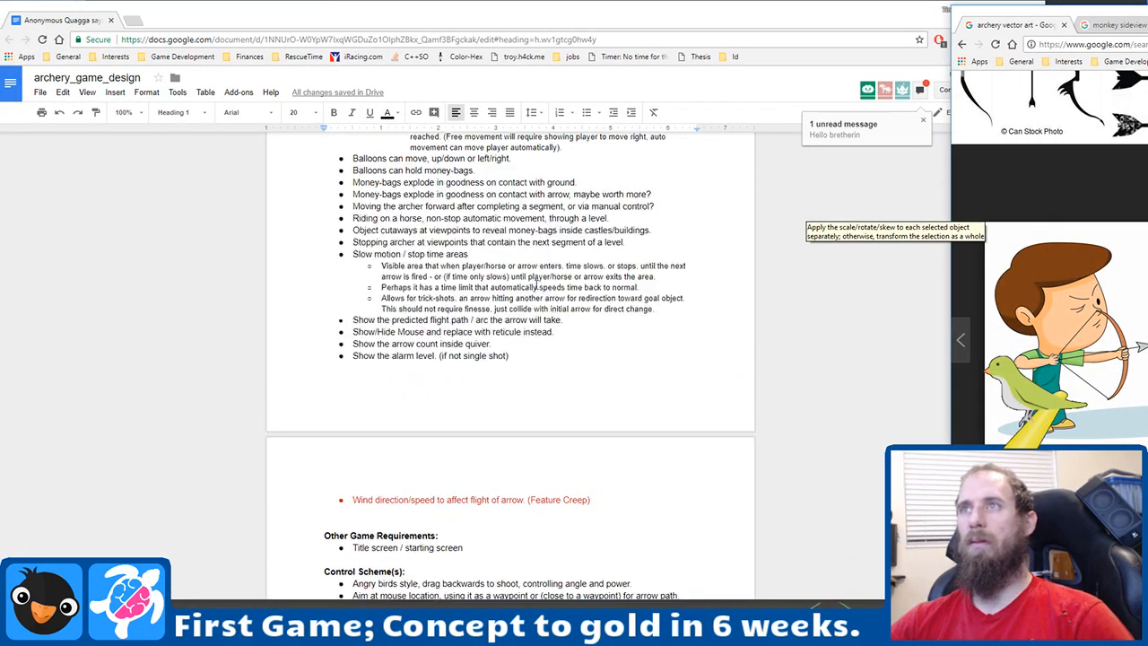
pyautogui.click(529, 39)
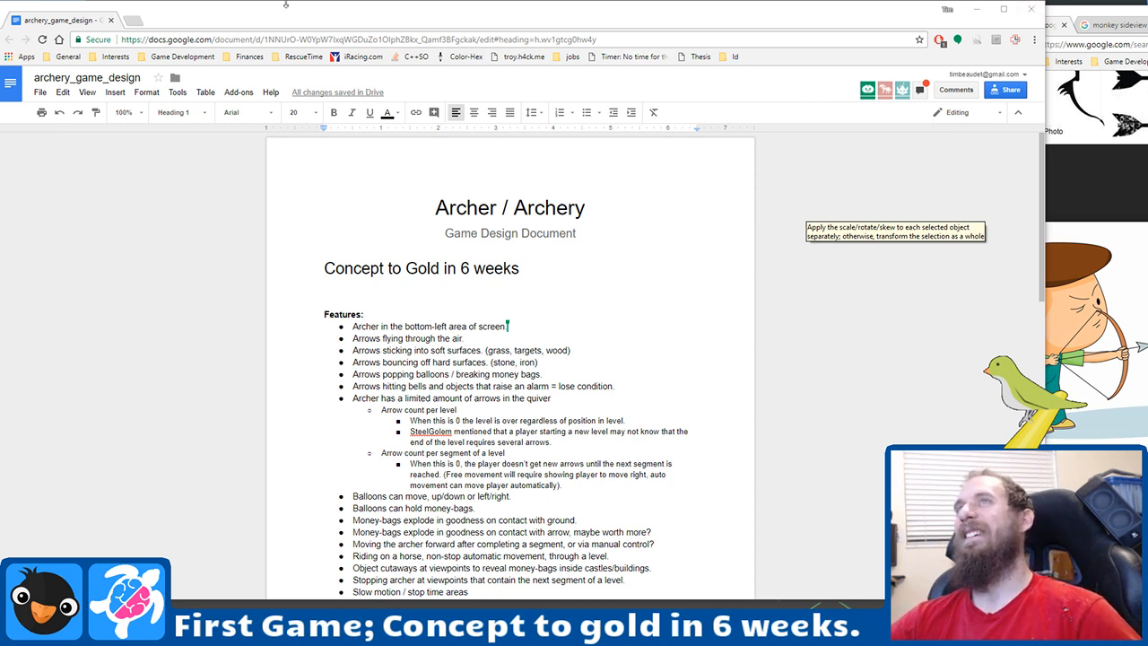
# Step: Open the document's chat, read the unread message and close the chat again
pyautogui.click(921, 93)
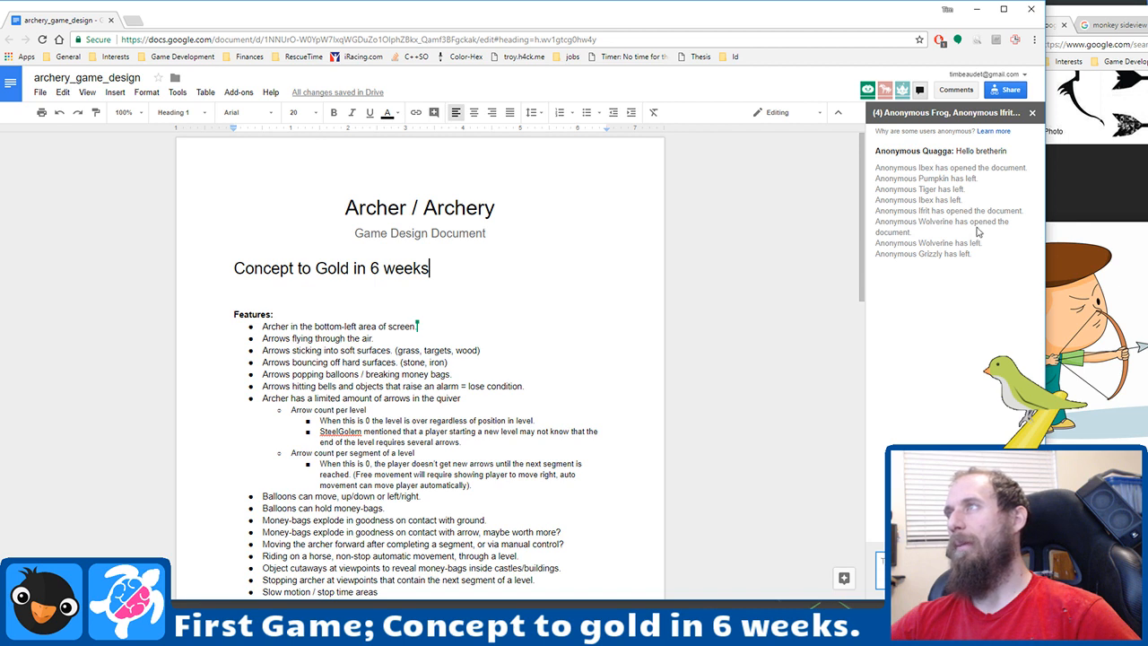
pyautogui.moveTo(960, 150); pyautogui.dragTo(1002, 168)
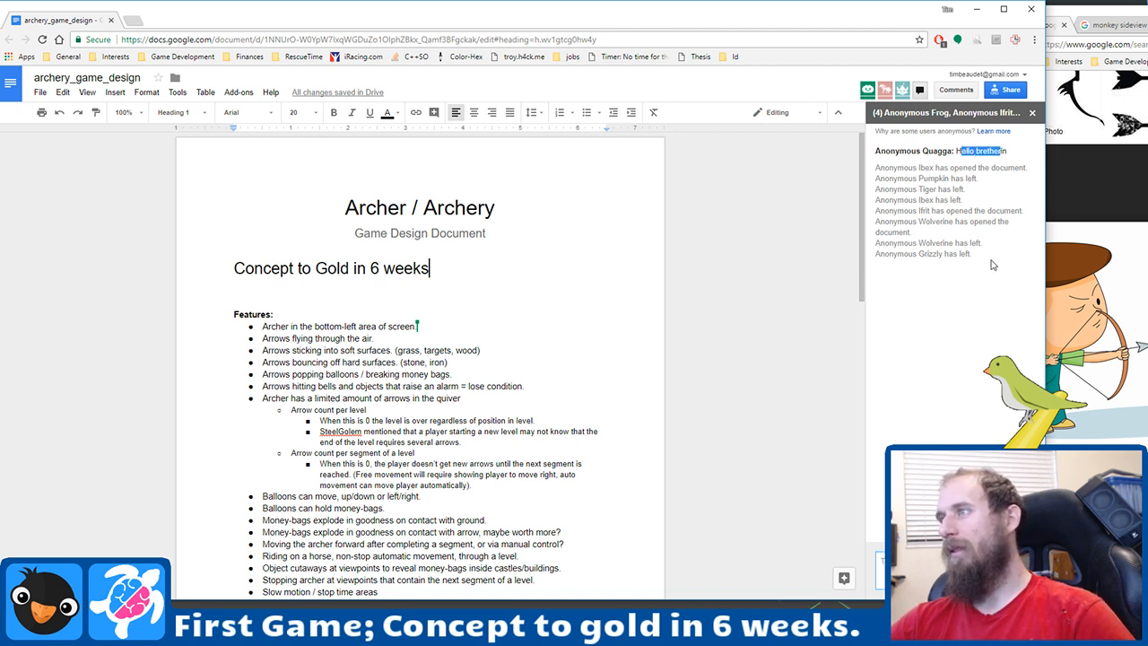
pyautogui.click(1032, 114)
# Step: Review the design document's control schemes, win and lose conditions and alarm raising objects
pyautogui.scroll(-8, 683, 339)
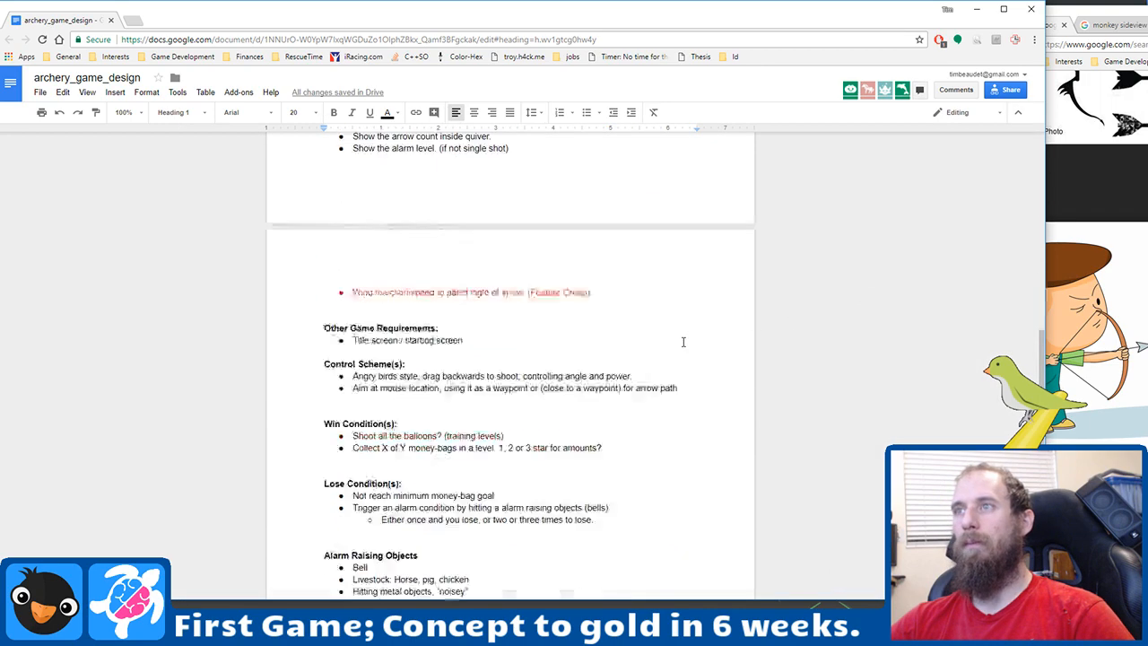
pyautogui.scroll(9, 685, 340)
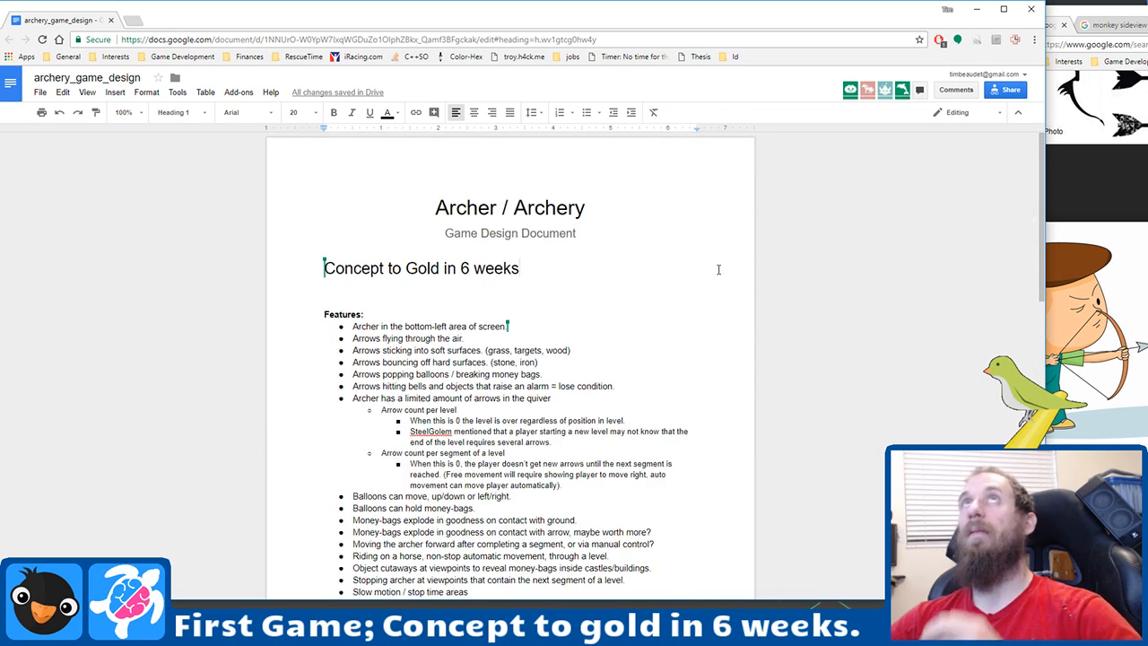
pyautogui.scroll(-10, 724, 287)
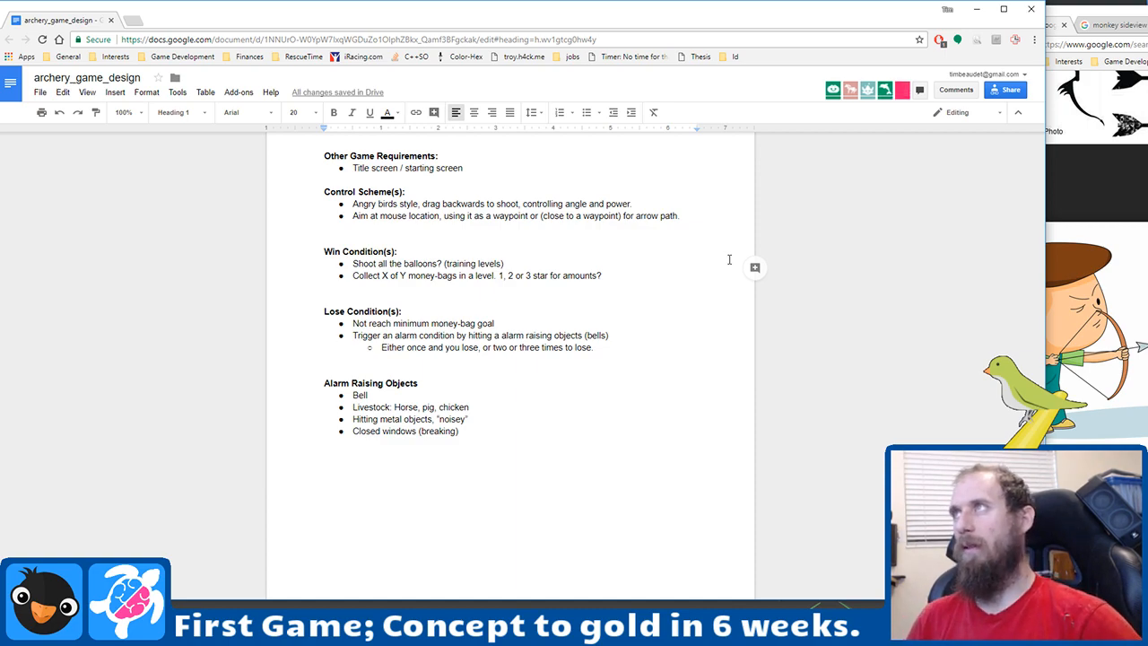
pyautogui.hotkey('alt', 'Tab')
pyautogui.hotkey('alt', 'Tab')
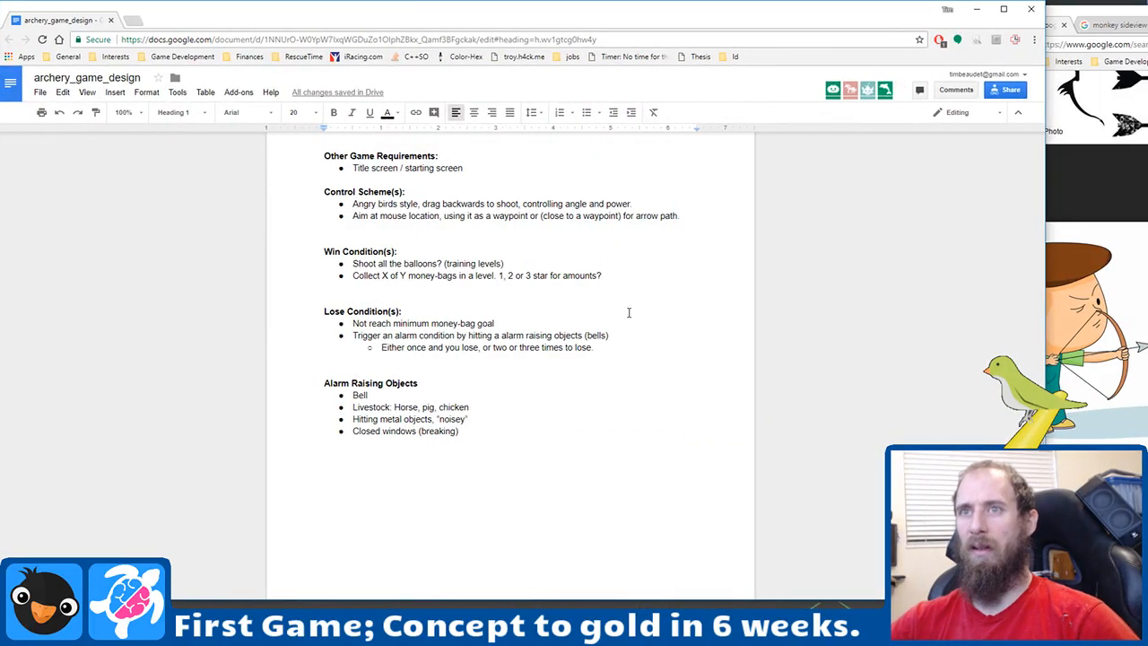
# Step: Switch to MyPaint and undo the frame on the archer_game_concepts canvas
pyautogui.hotkey('alt', 'Tab')
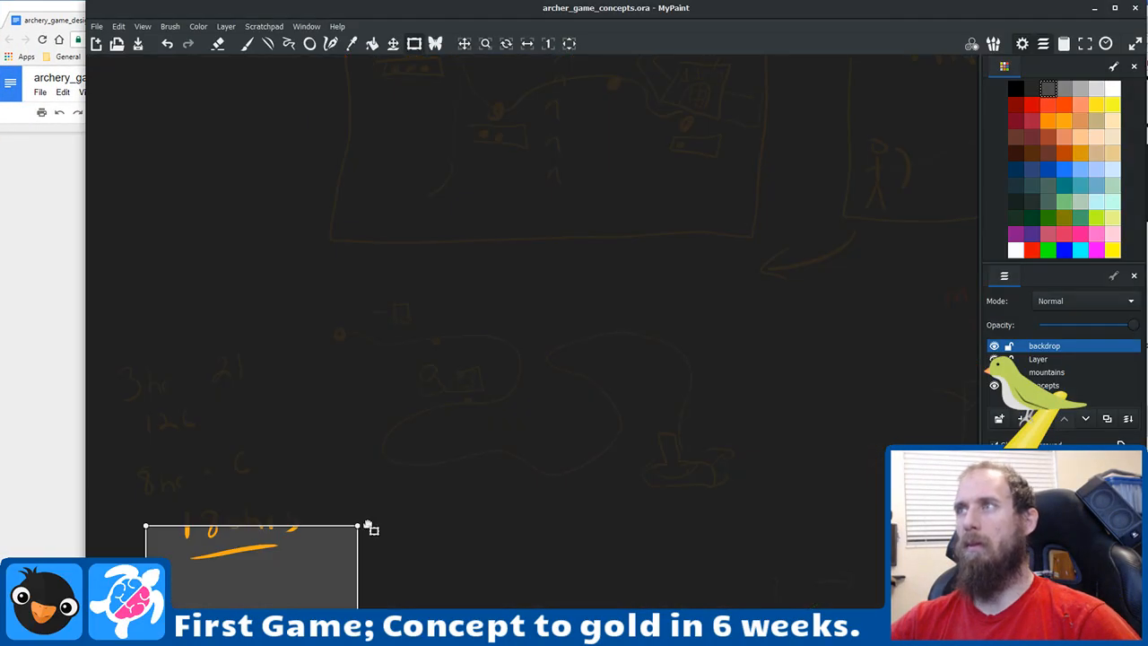
pyautogui.hotkey('ctrl', 'z')
pyautogui.scroll(-2, 507, 453)
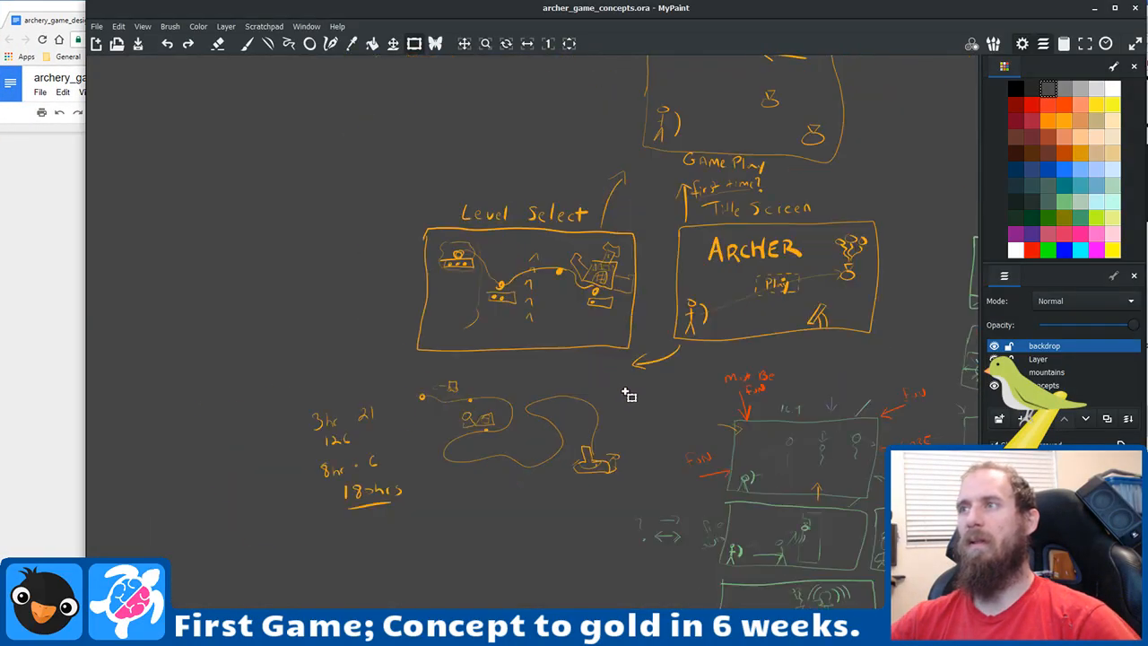
# Step: Look around the archer_game_concepts canvas for the sketched game screens
pyautogui.press('Down')
pyautogui.press('Down')
pyautogui.scroll(3, 648, 425)
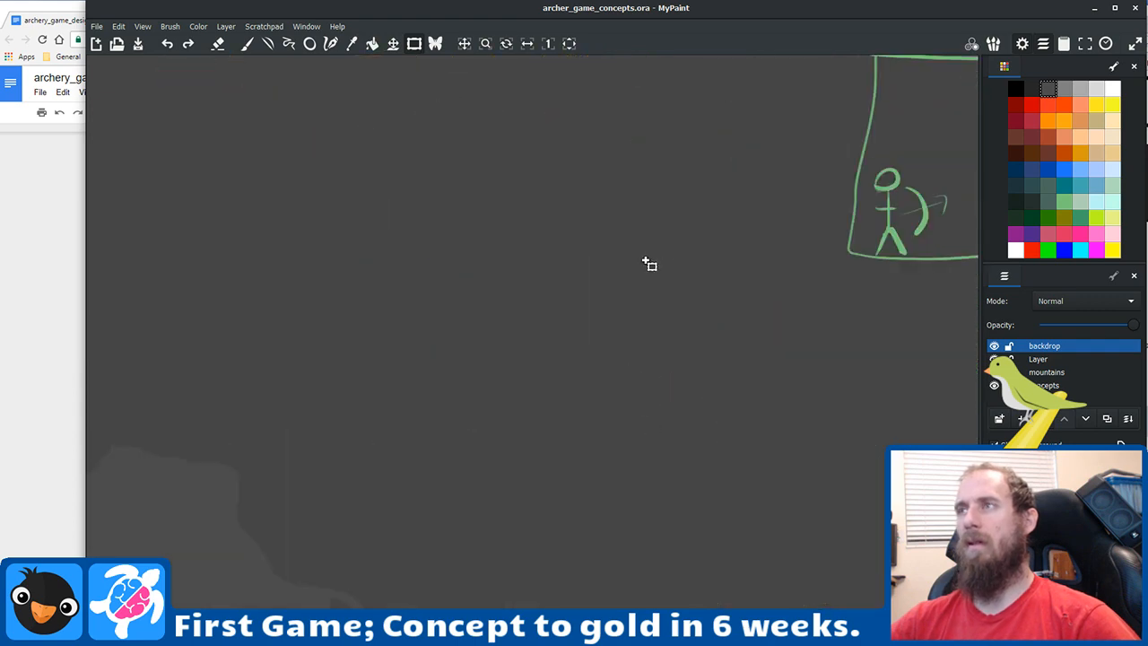
pyautogui.scroll(-2, 650, 262)
pyautogui.scroll(2, 594, 308)
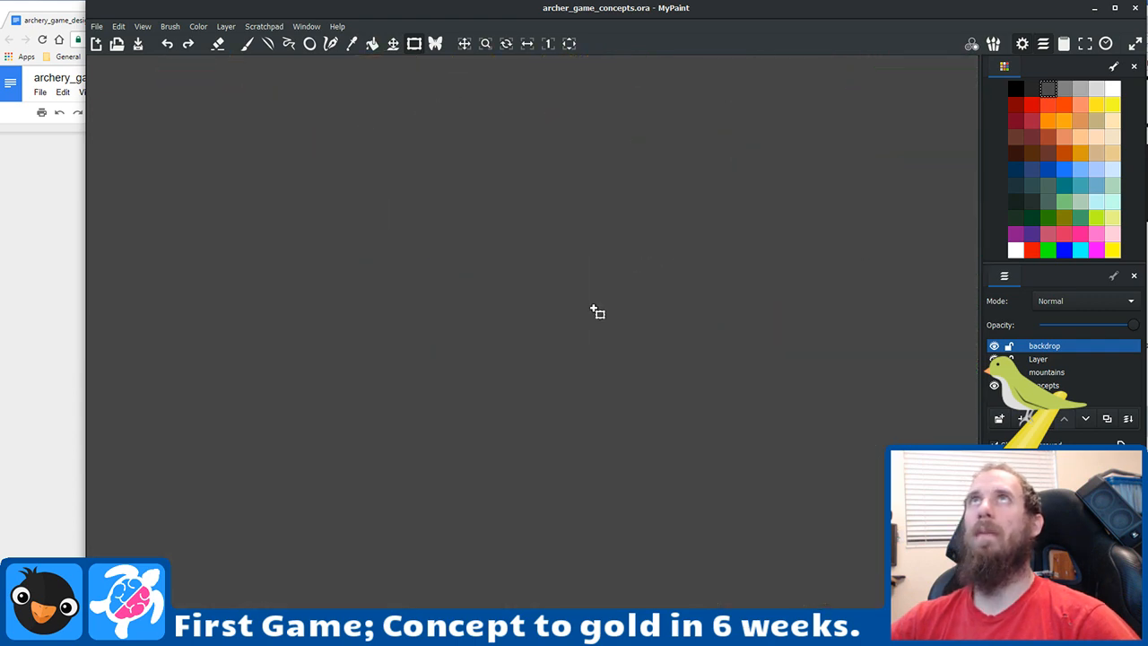
pyautogui.scroll(-5, 593, 309)
pyautogui.scroll(5, 565, 231)
pyautogui.hscroll(2, 565, 231)
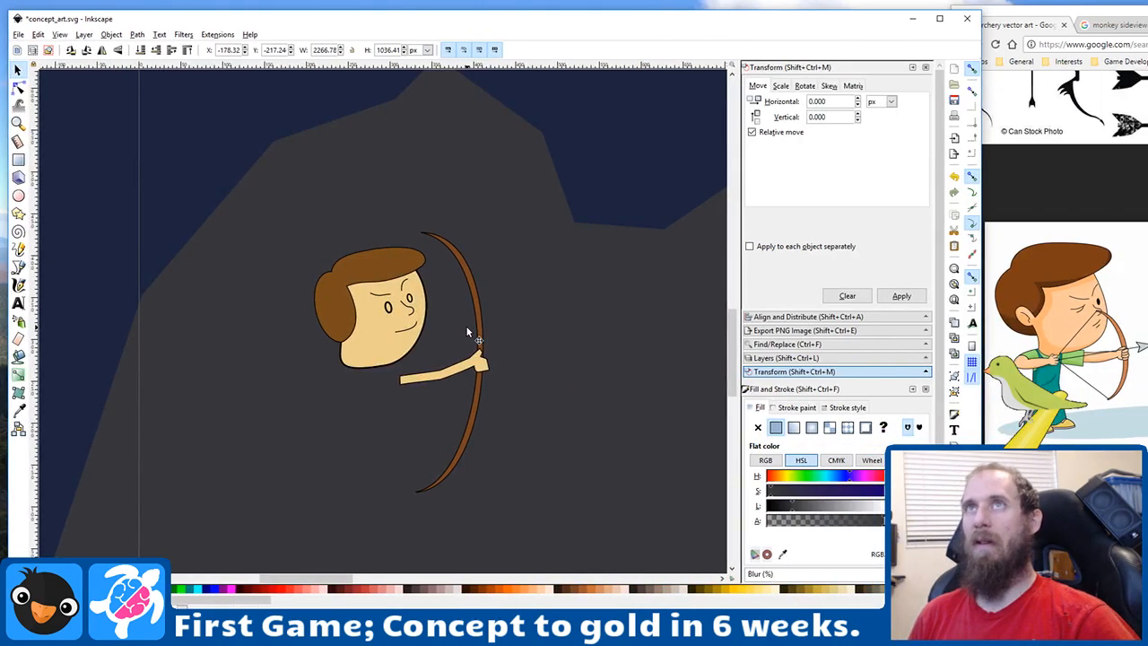
# Step: Switch to Inkscape and save the concept_art.svg drawing
pyautogui.hotkey('ctrl', 's')
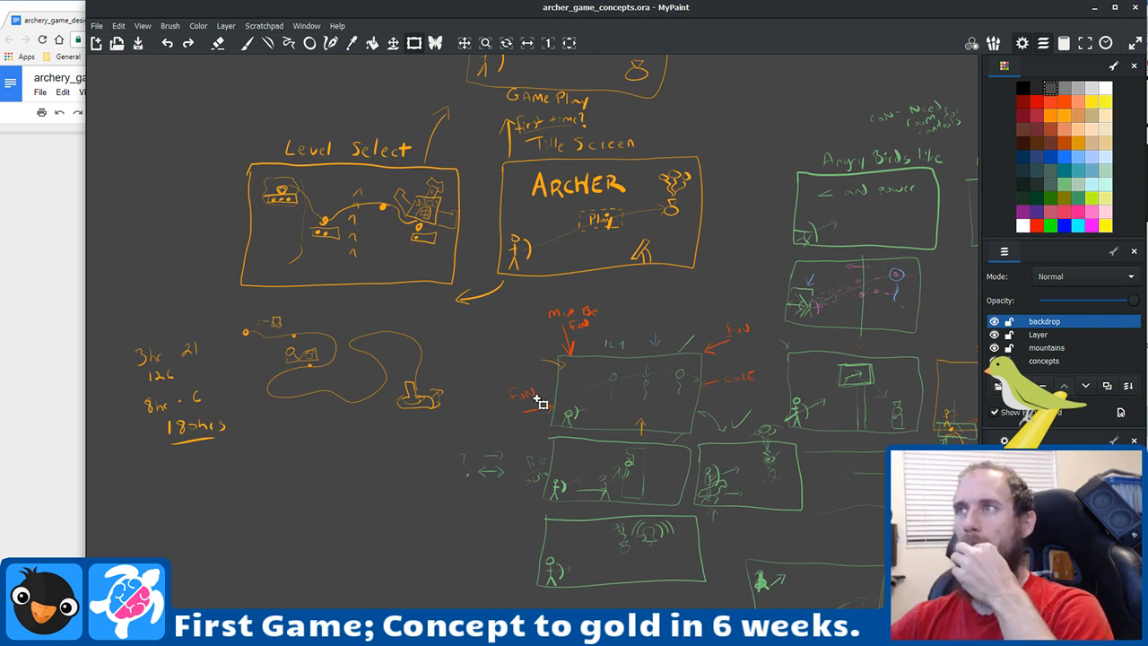
# Step: Switch to MyPaint and examine the core balloon-shooting panel and the gameplay sketches below it
pyautogui.moveTo(436, 464)
pyautogui.mouseDown()
pyautogui.moveTo(376, 469)
pyautogui.moveTo(299, 405)
pyautogui.moveTo(297, 384)
pyautogui.mouseUp()
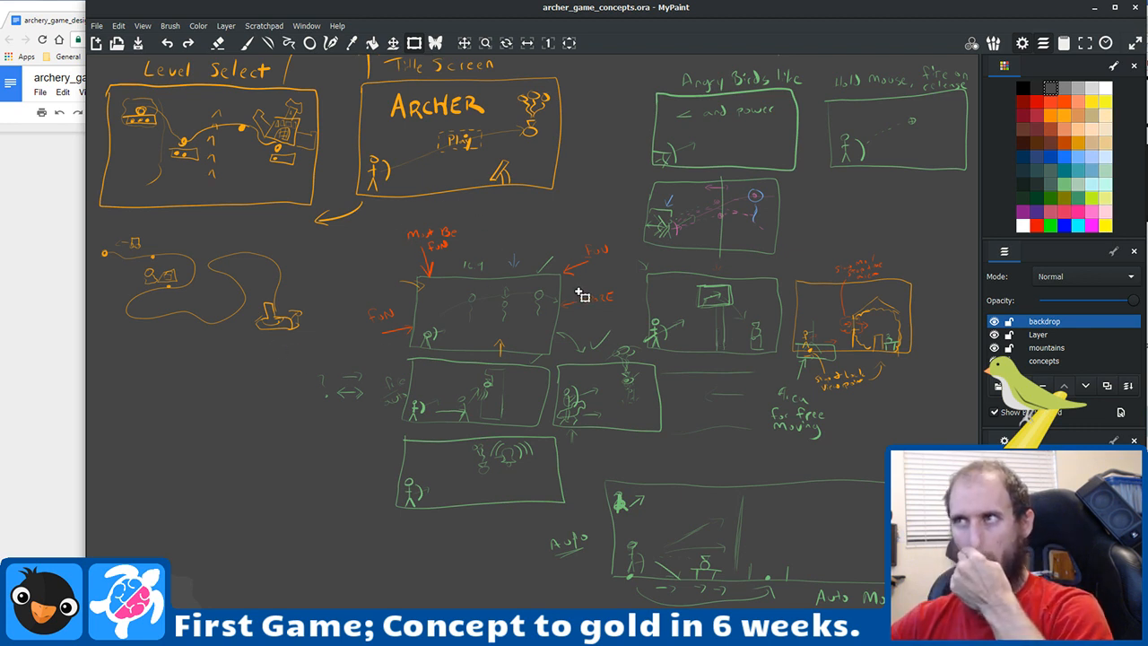
pyautogui.scroll(3, 328, 341)
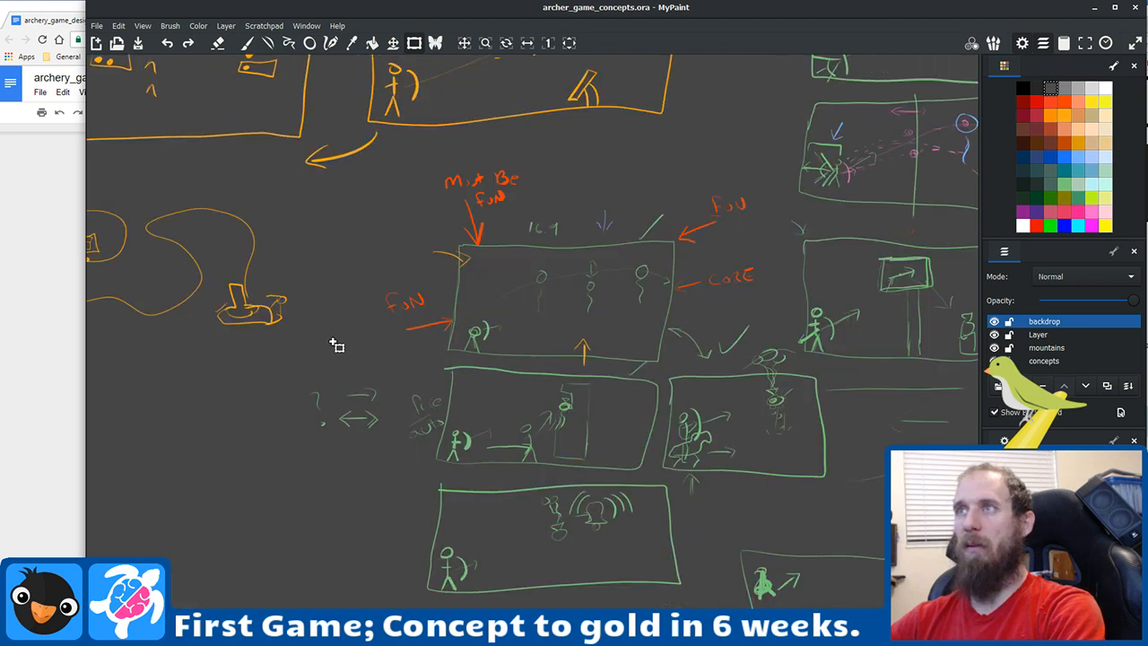
pyautogui.scroll(-3, 454, 328)
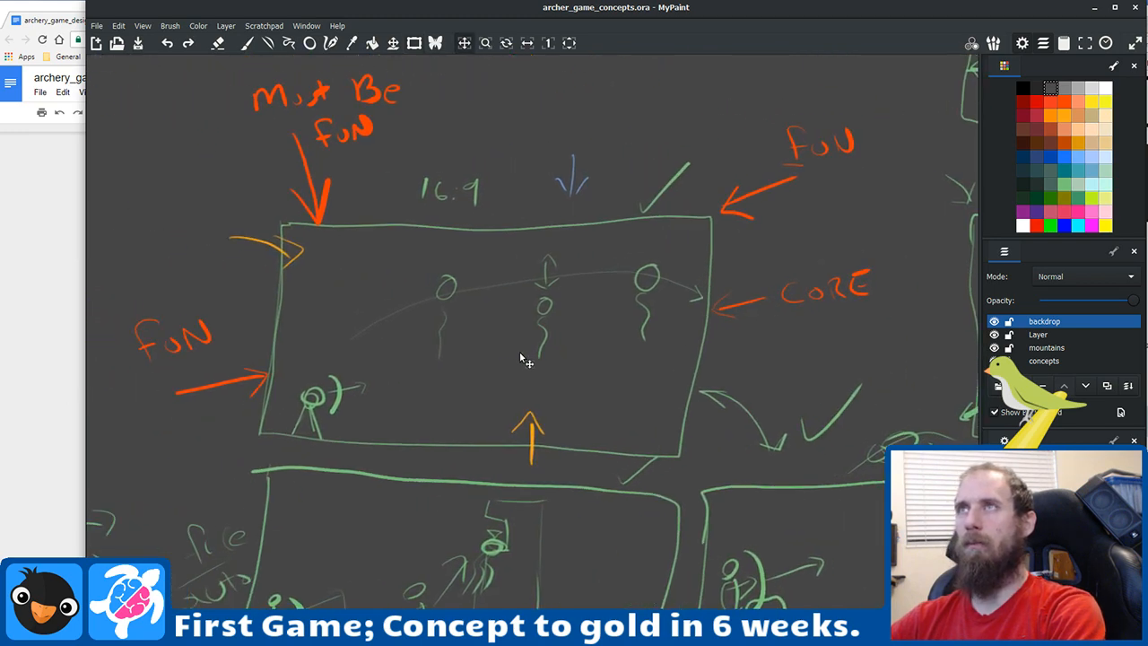
pyautogui.scroll(-2, 520, 356)
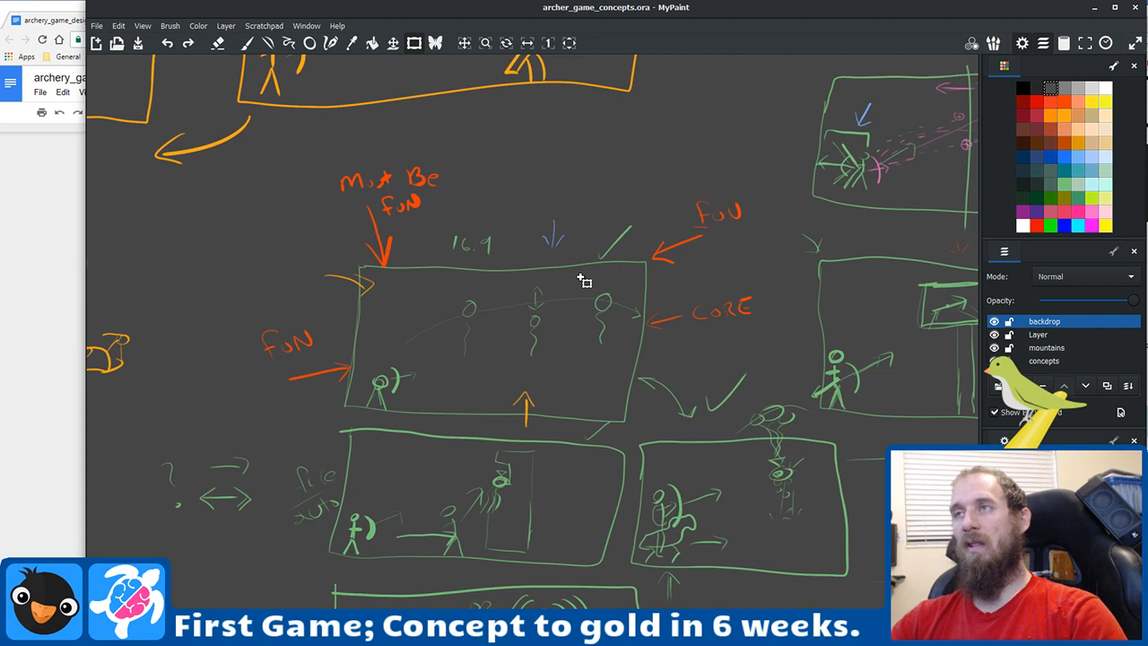
pyautogui.moveTo(556, 379); pyautogui.dragTo(505, 236)
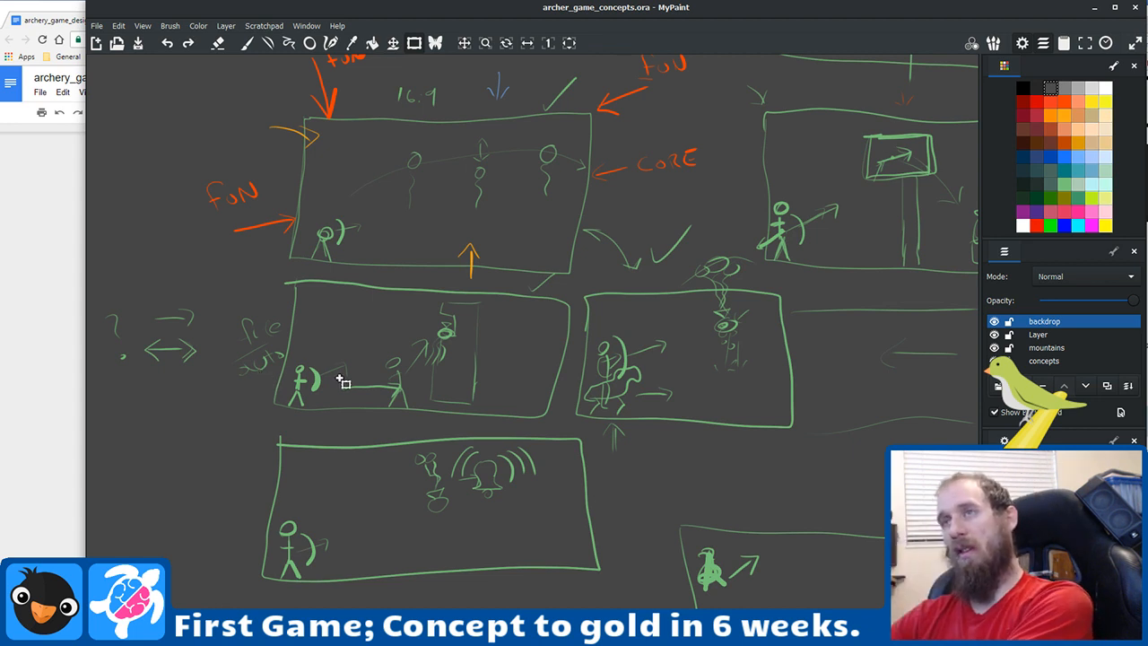
pyautogui.hscroll(6, 535, 374)
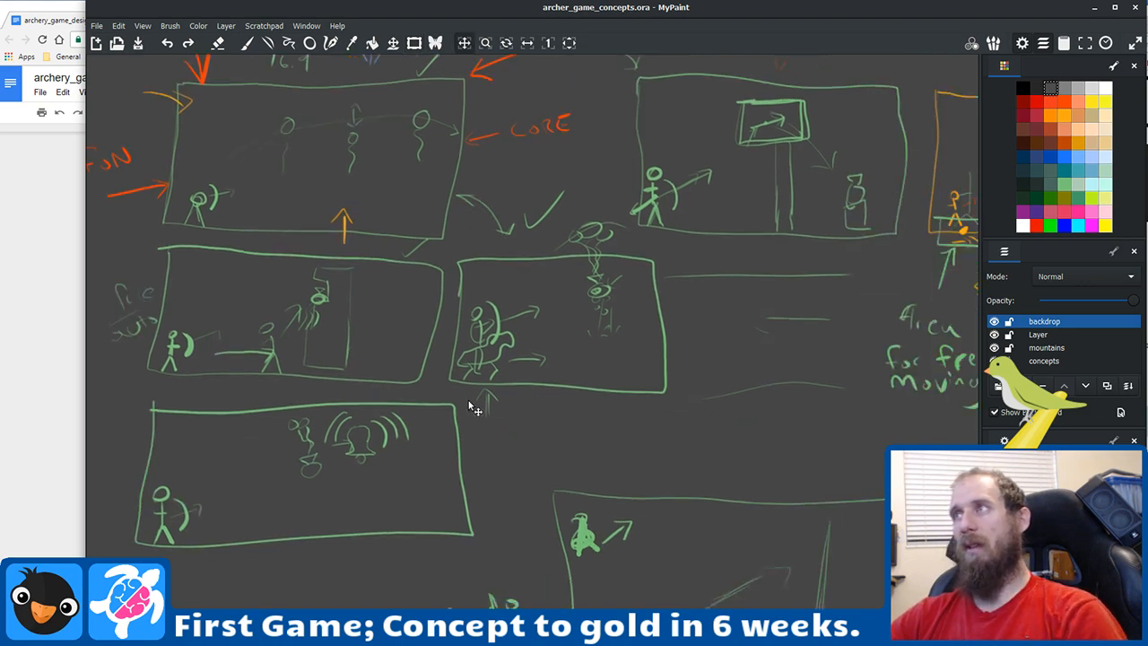
# Step: Compare the Auto Moving and Manual Moving level sketches, and revisit the core and horse-riding gameplay panels
pyautogui.scroll(-5, 676, 351)
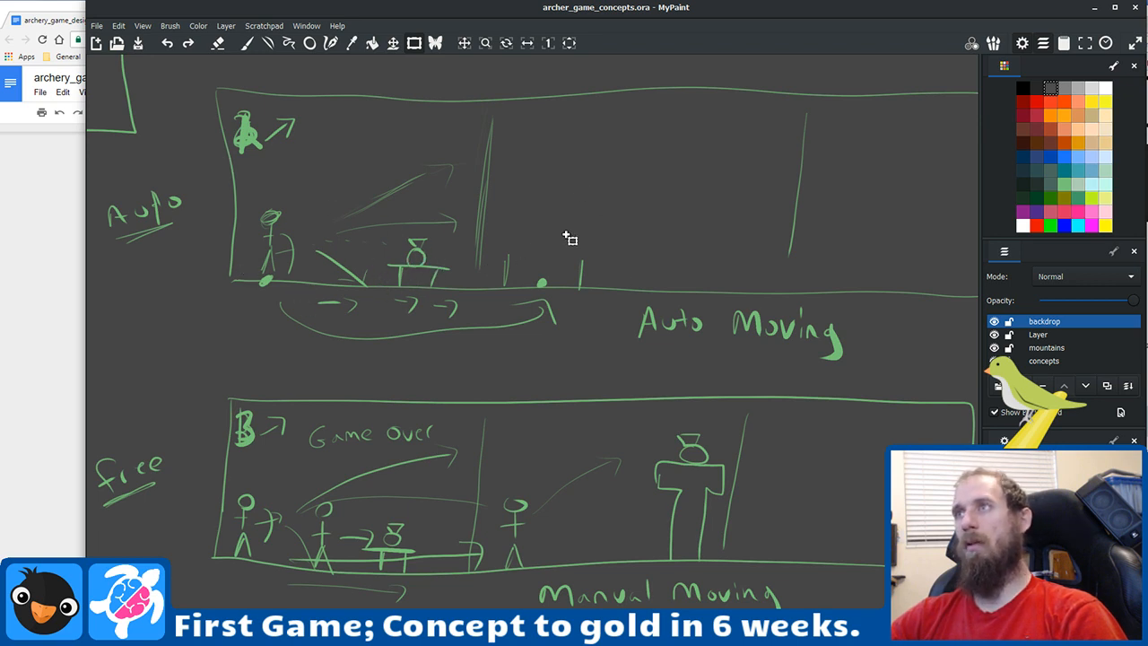
pyautogui.hscroll(5, 628, 269)
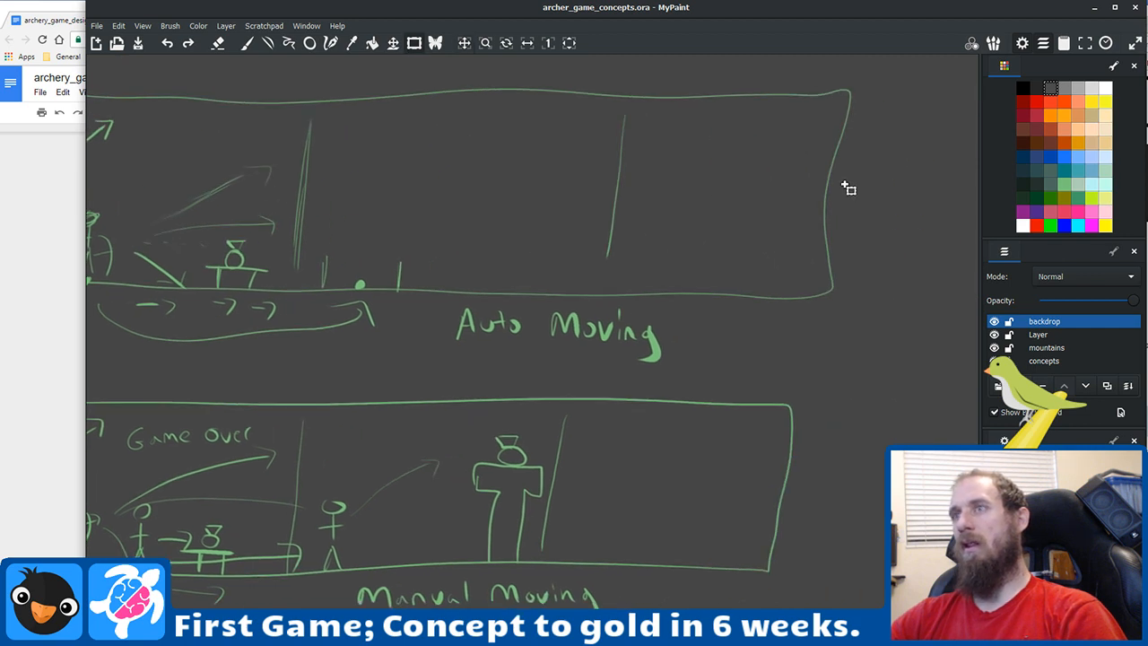
pyautogui.scroll(-3, 425, 318)
pyautogui.hscroll(-5, 425, 317)
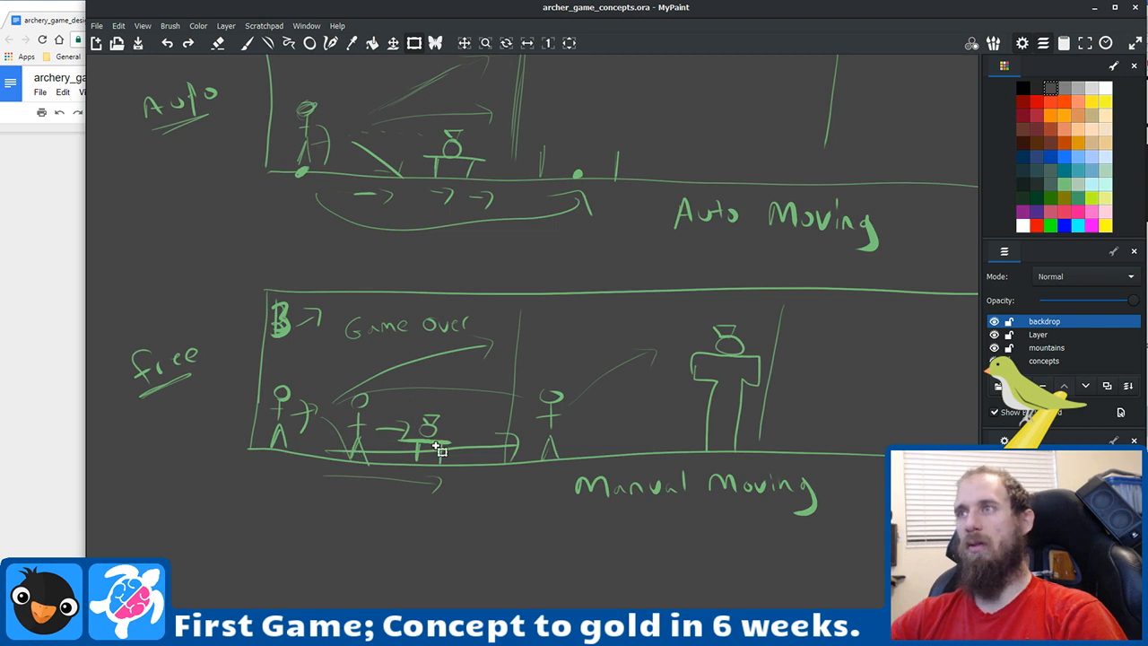
pyautogui.moveTo(776, 426)
pyautogui.mouseDown()
pyautogui.moveTo(448, 418)
pyautogui.moveTo(723, 430)
pyautogui.mouseUp()
pyautogui.moveTo(353, 230); pyautogui.dragTo(694, 472)
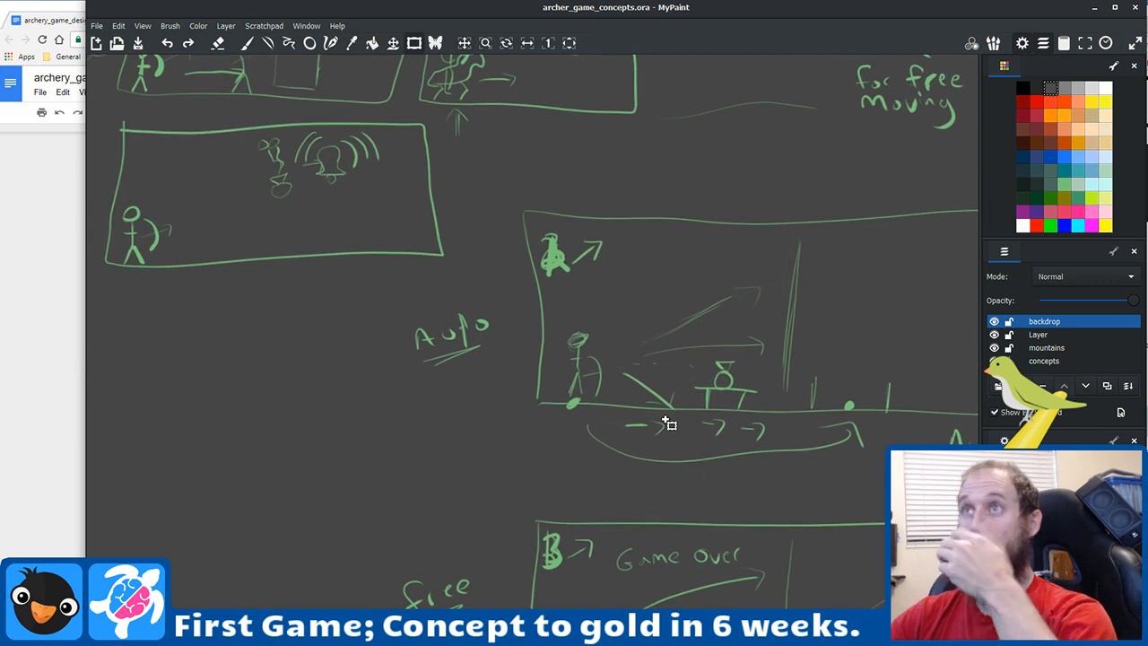
pyautogui.moveTo(568, 277)
pyautogui.mouseDown()
pyautogui.moveTo(434, 352)
pyautogui.moveTo(619, 430)
pyautogui.moveTo(659, 465)
pyautogui.mouseUp()
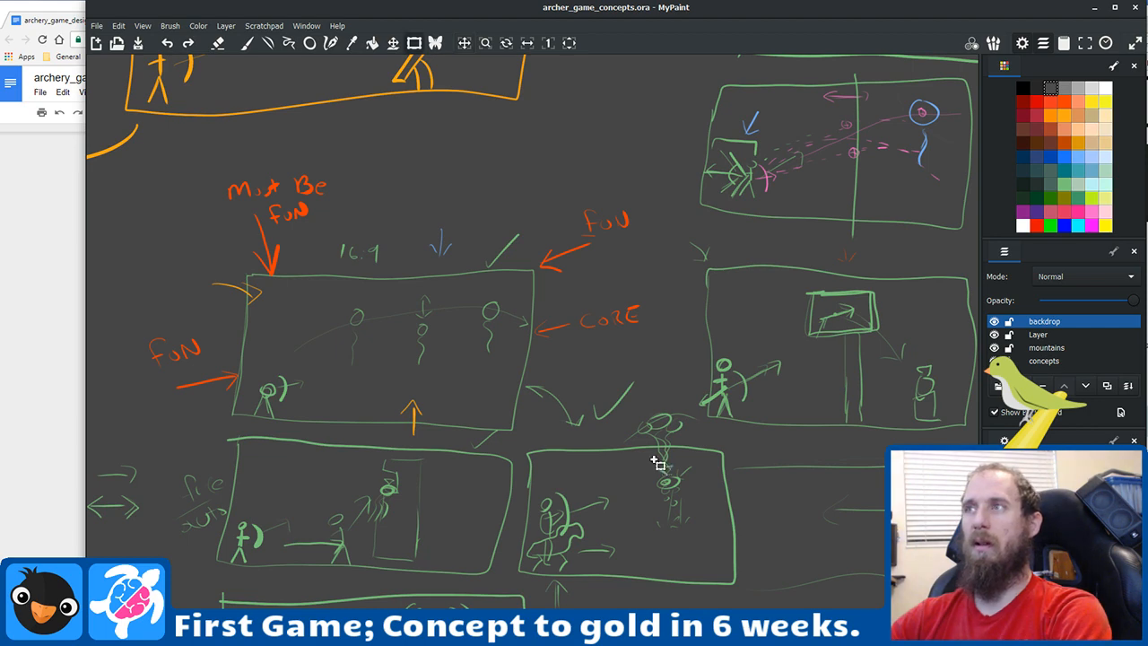
pyautogui.scroll(-5, 482, 430)
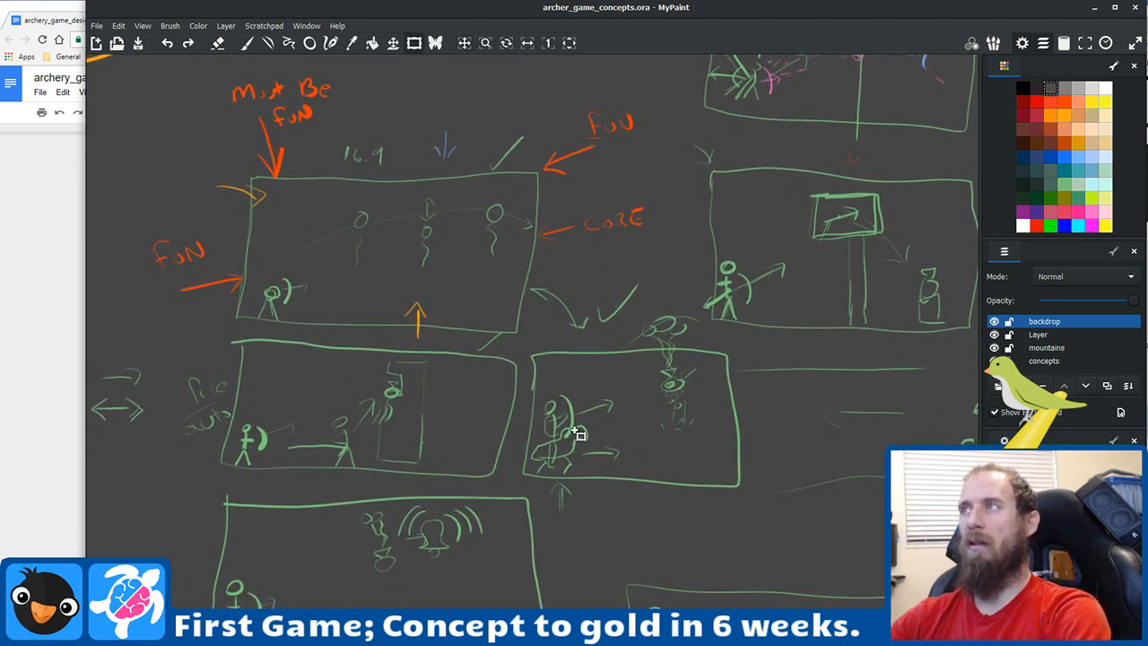
pyautogui.hscroll(5, 619, 428)
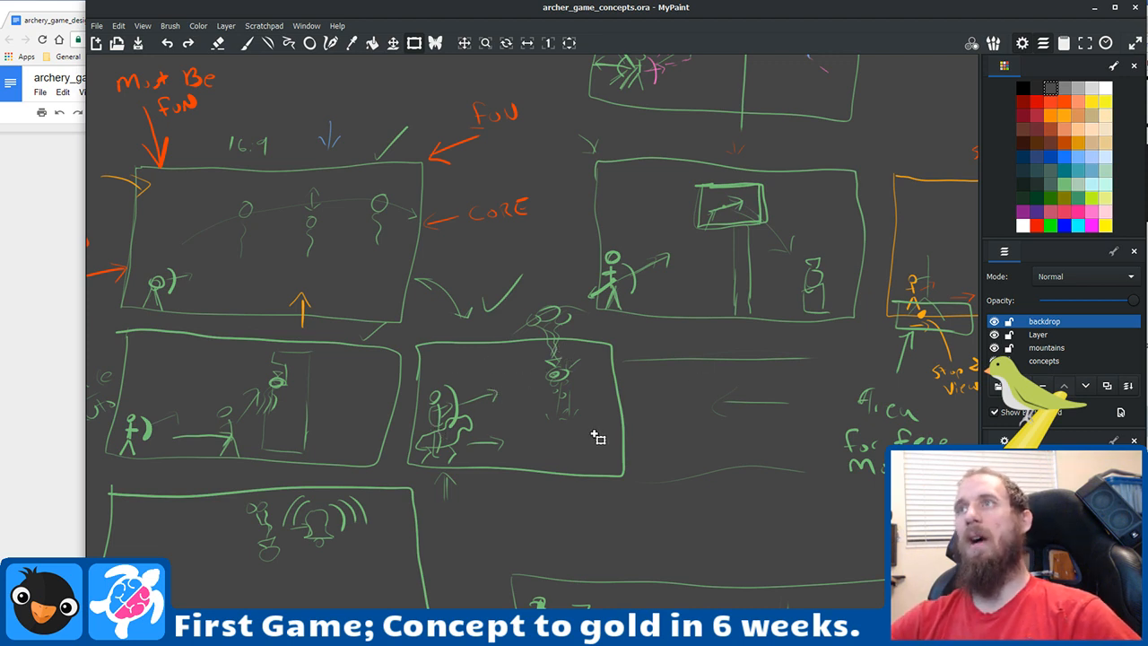
# Step: Examine the gameplay panels around the core sketch and the "Angry Birds like" and "Hold mouse, fire on release" control sketches
pyautogui.moveTo(643, 401); pyautogui.dragTo(566, 447)
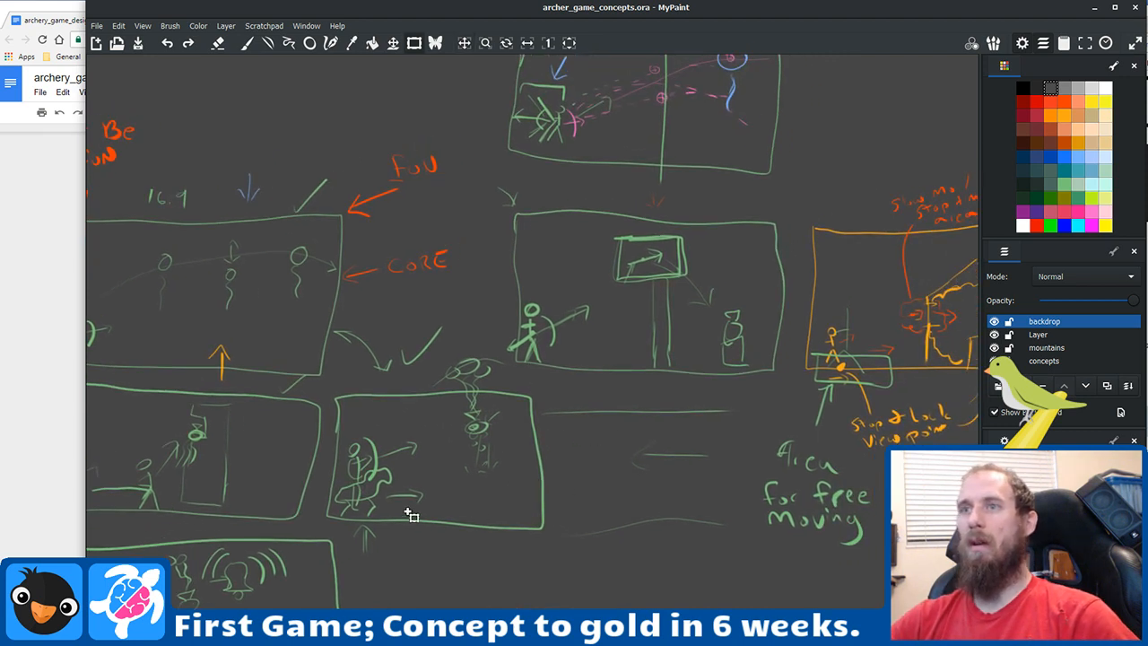
pyautogui.moveTo(409, 512); pyautogui.dragTo(538, 380)
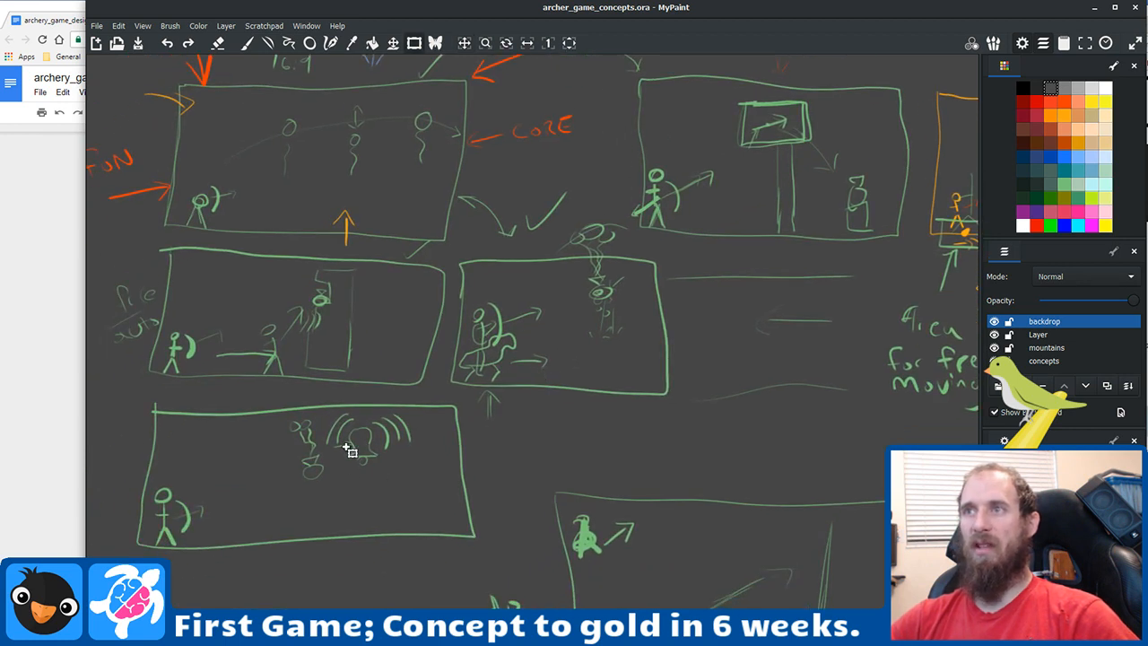
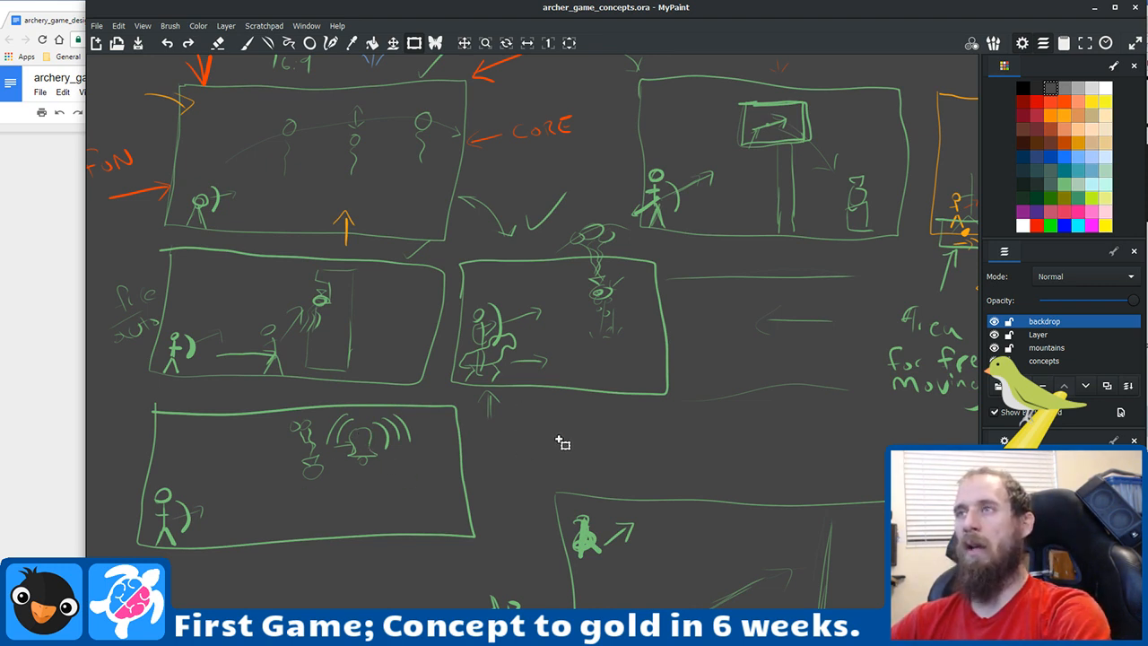
pyautogui.hscroll(4, 561, 443)
pyautogui.scroll(1, 561, 442)
pyautogui.scroll(2, 375, 363)
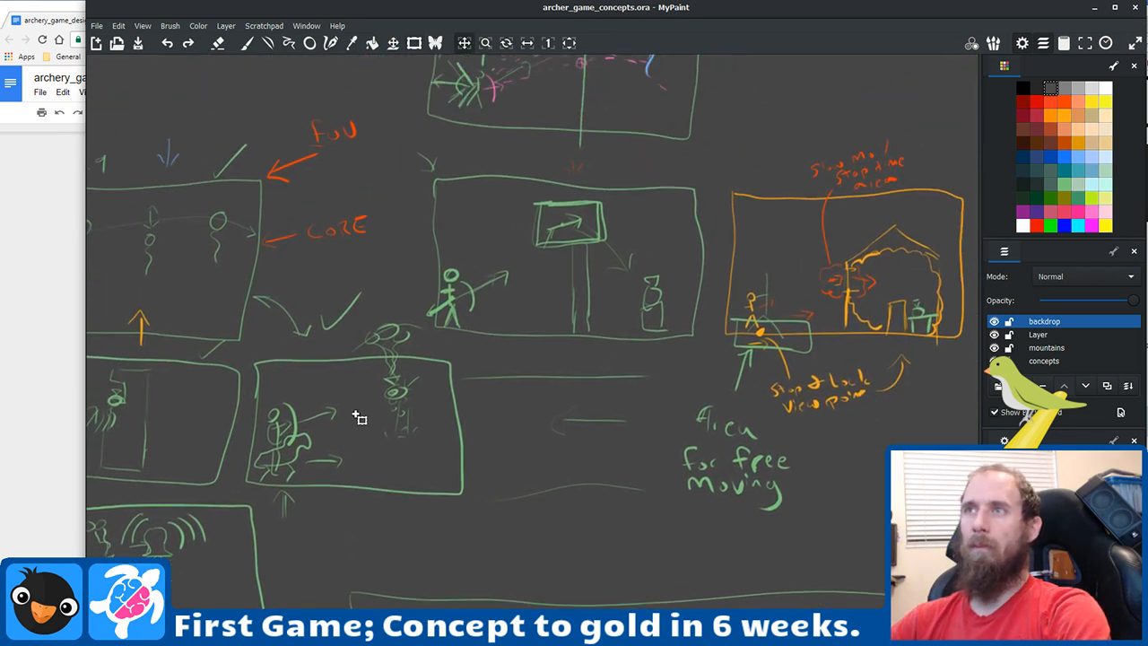
pyautogui.moveTo(441, 442); pyautogui.dragTo(255, 569)
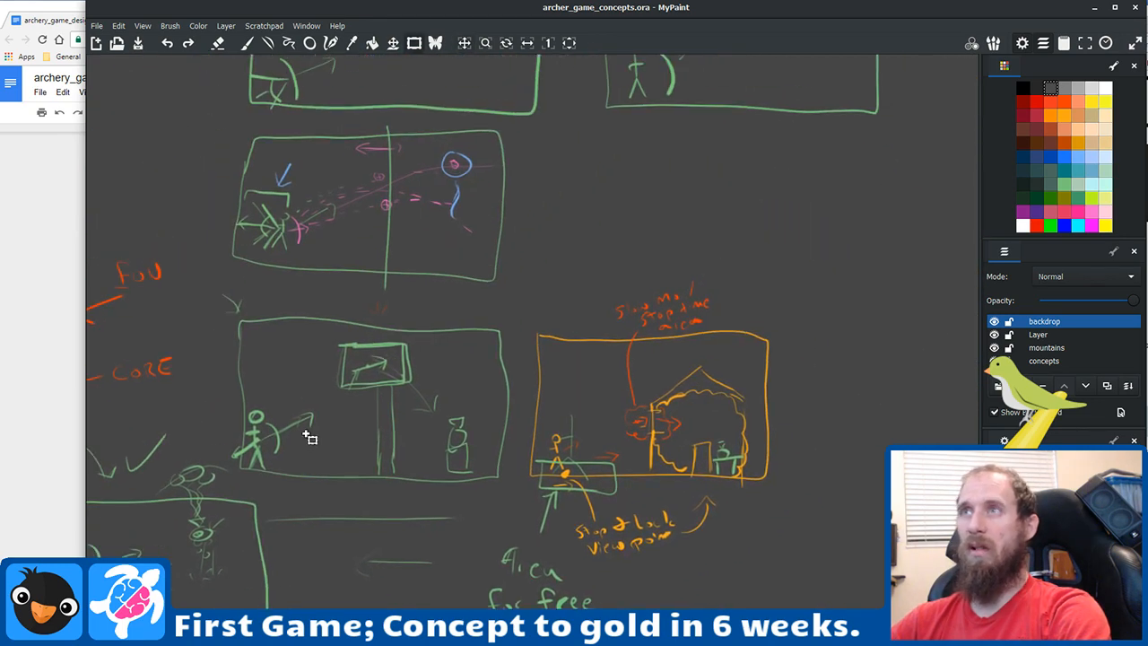
pyautogui.moveTo(308, 435)
pyautogui.mouseDown()
pyautogui.moveTo(353, 440)
pyautogui.moveTo(415, 512)
pyautogui.moveTo(428, 578)
pyautogui.moveTo(448, 529)
pyautogui.mouseUp()
pyautogui.moveTo(568, 487); pyautogui.dragTo(426, 641)
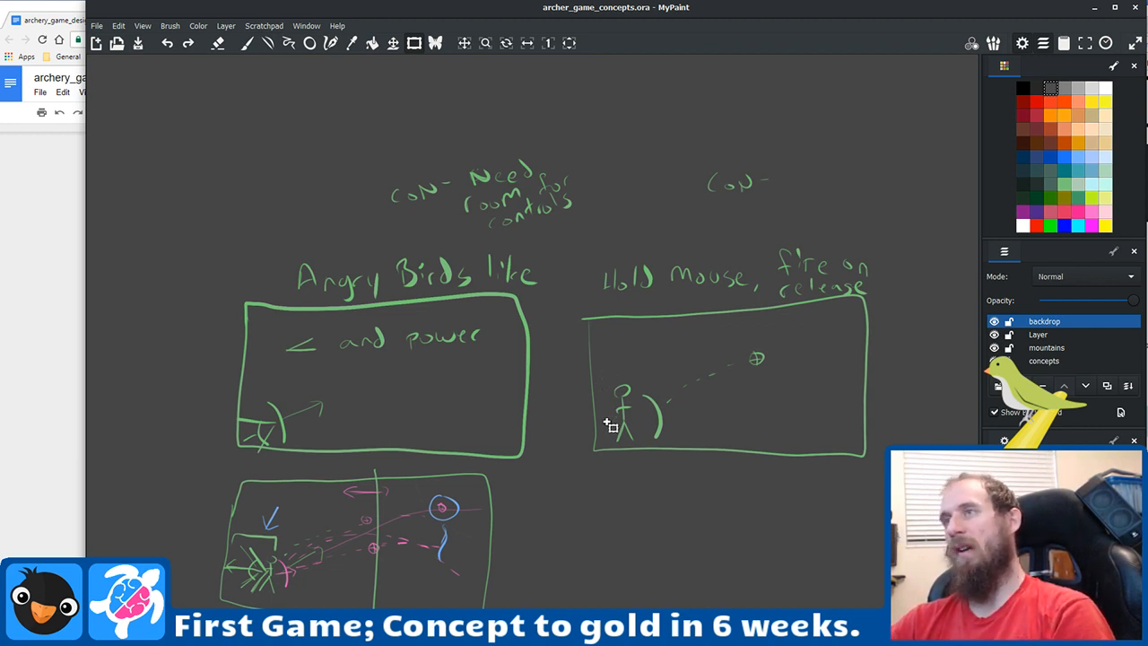
pyautogui.scroll(-3, 610, 425)
pyautogui.scroll(3, 610, 425)
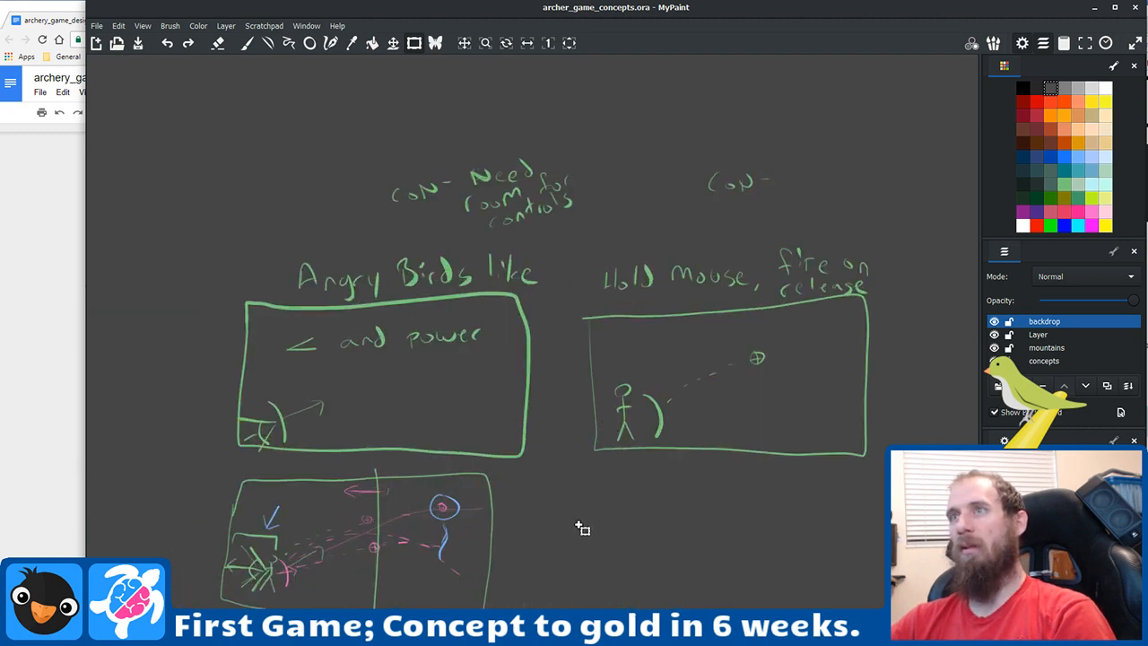
pyautogui.moveTo(581, 528); pyautogui.dragTo(567, 356)
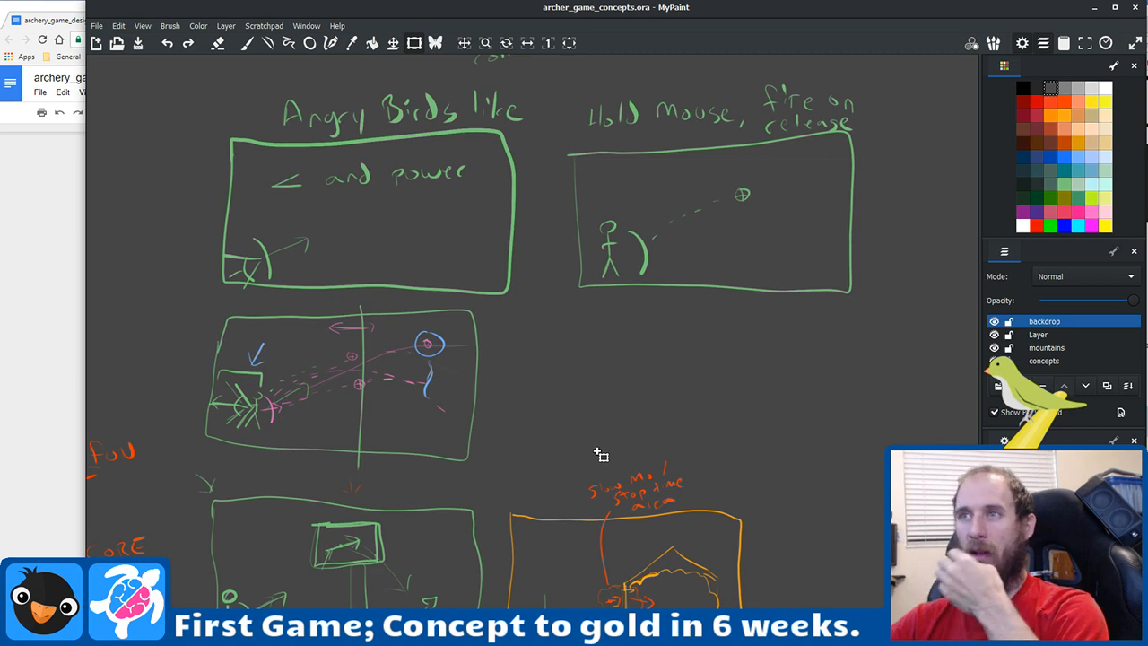
pyautogui.moveTo(601, 454); pyautogui.dragTo(571, 236)
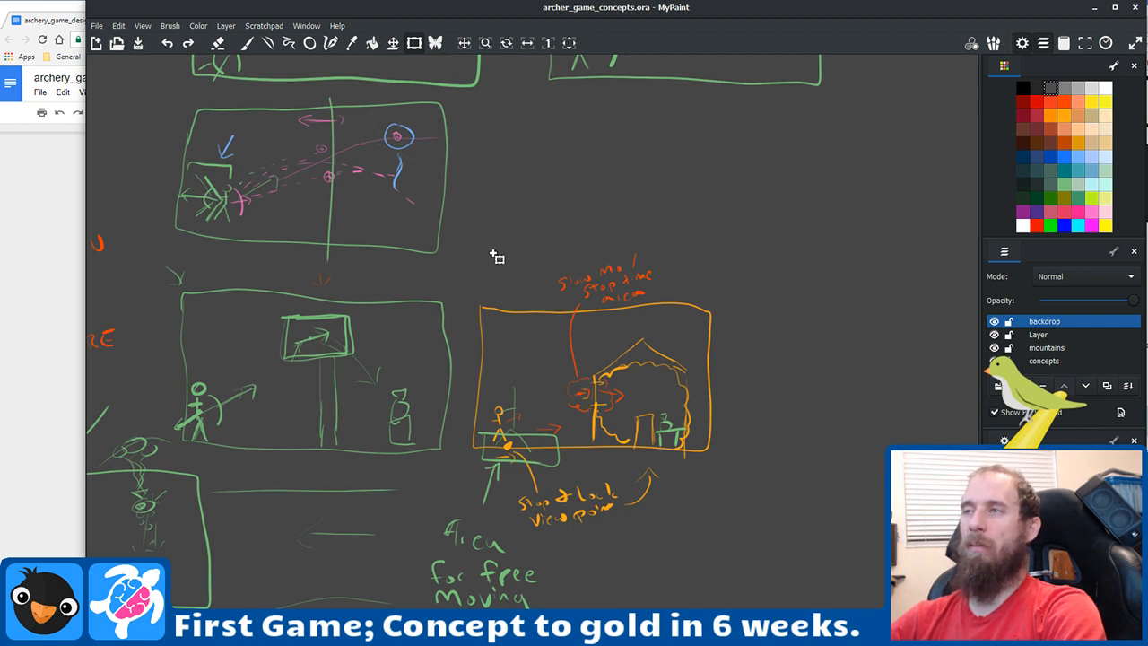
# Step: Undo the canvas frame just created and activate the freehand brush tool, returning to the slow-motion house panel
pyautogui.click(692, 270)
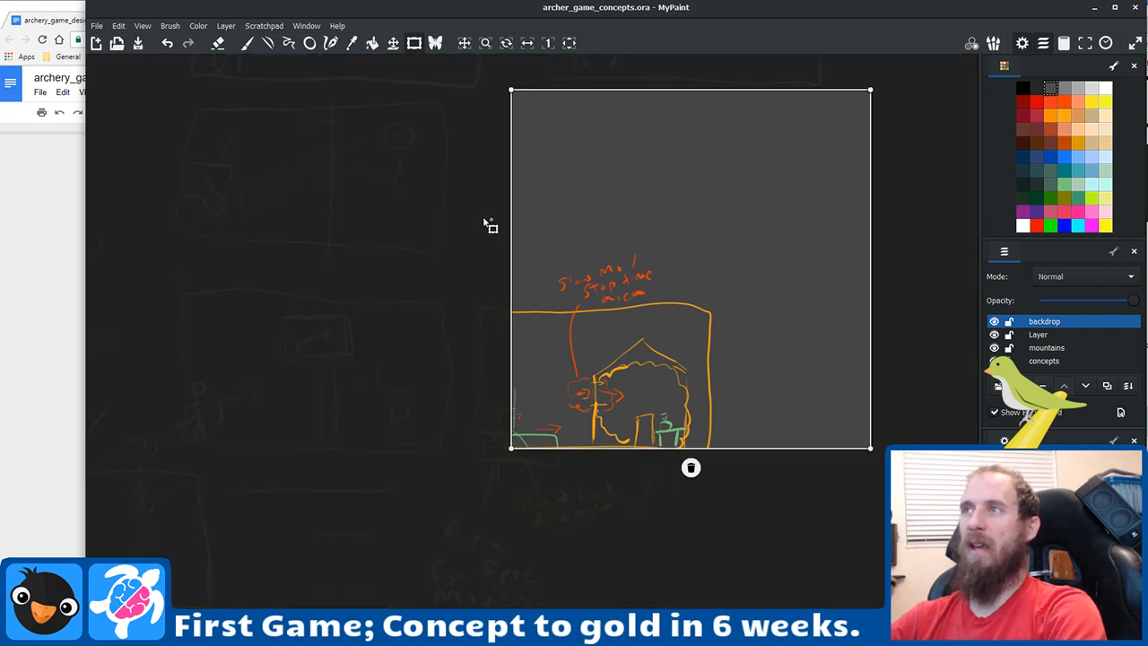
pyautogui.hotkey('ctrl', 'z')
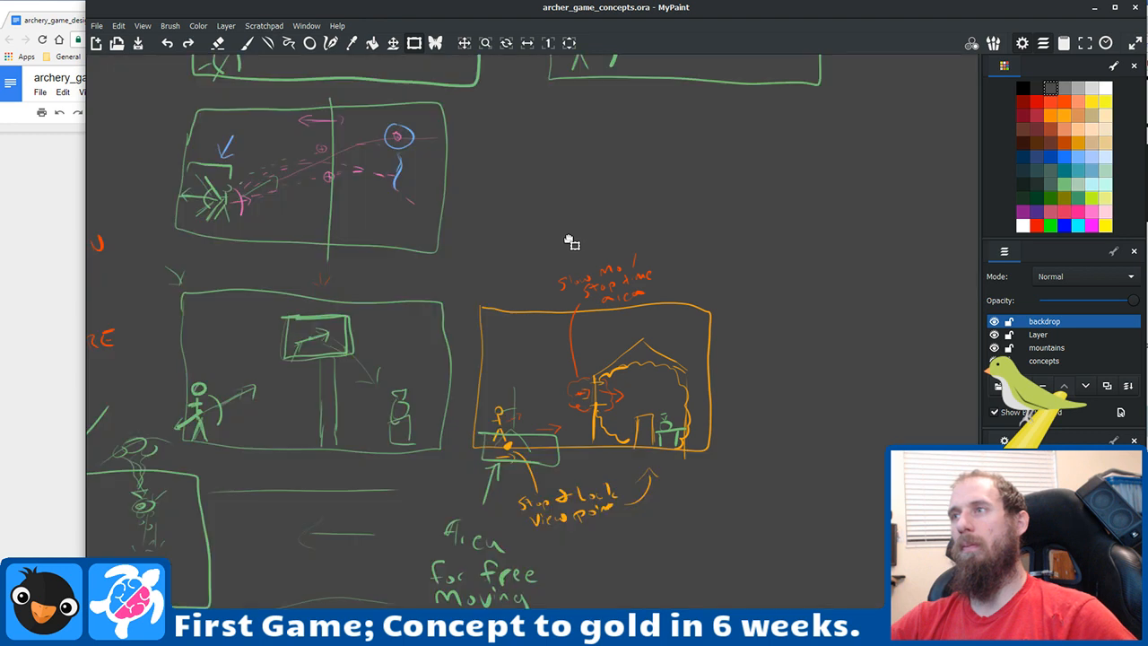
pyautogui.click(247, 43)
pyautogui.hscroll(-5, 549, 260)
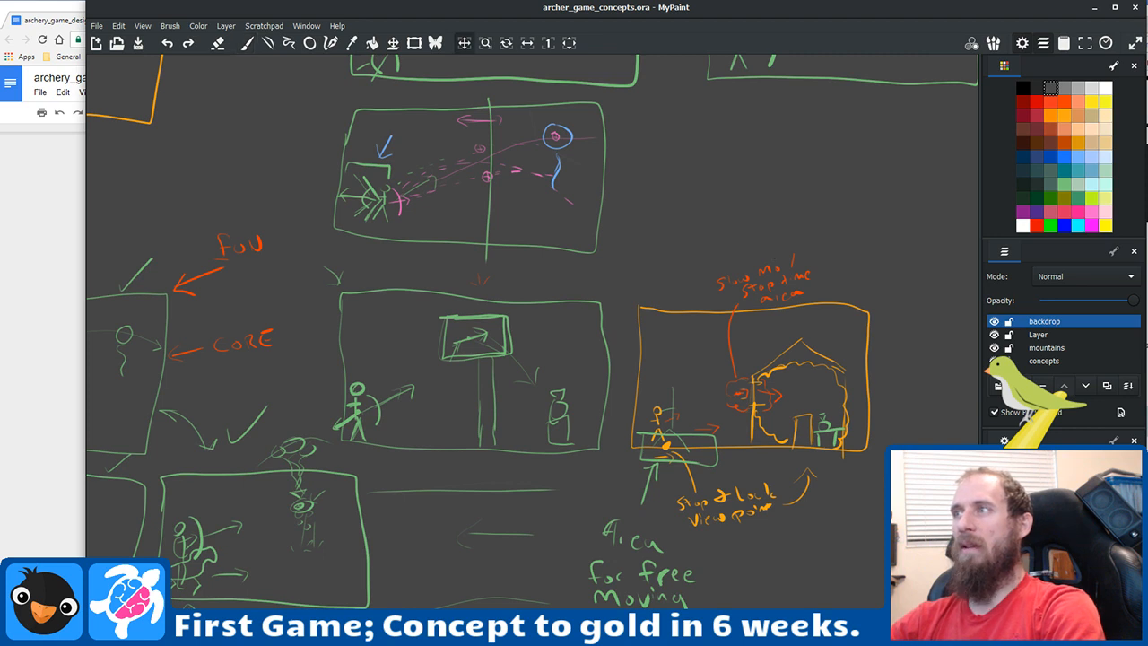
pyautogui.moveTo(881, 476); pyautogui.dragTo(721, 428)
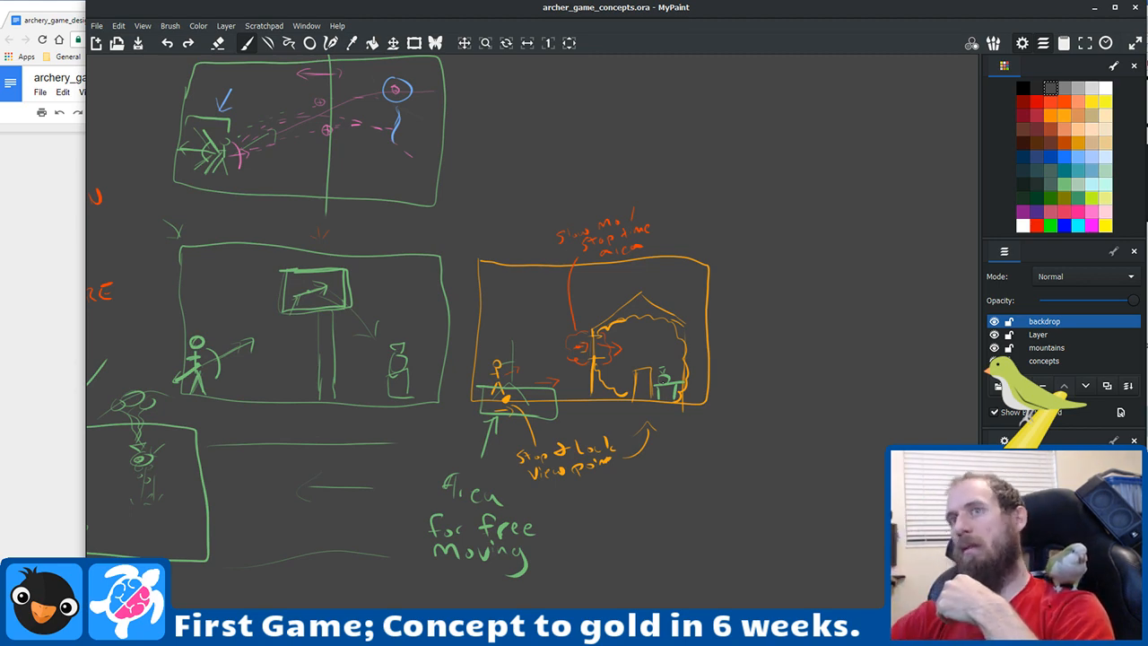
# Step: Look over the Auto Moving and Manual Moving level sketches, the whole canvas, and the ARCHER title screen sketch
pyautogui.moveTo(264, 448); pyautogui.dragTo(847, 80)
pyautogui.moveTo(720, 354); pyautogui.dragTo(298, 277)
pyautogui.moveTo(592, 440)
pyautogui.mouseDown()
pyautogui.moveTo(538, 246)
pyautogui.moveTo(461, 365)
pyautogui.mouseUp()
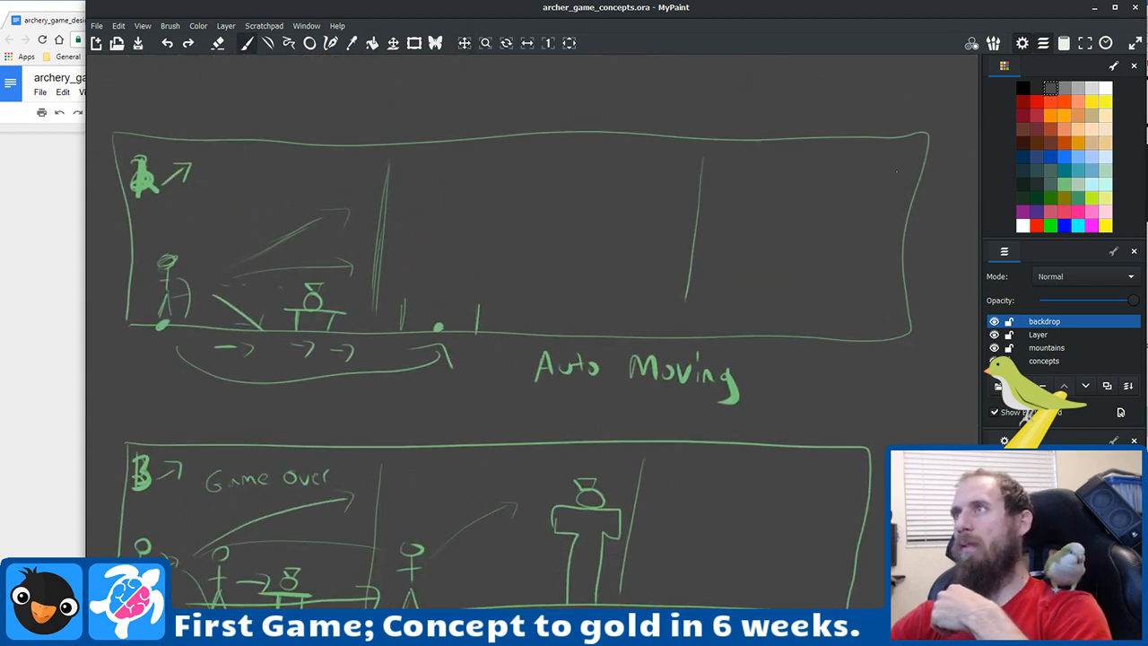
pyautogui.scroll(-4, 656, 256)
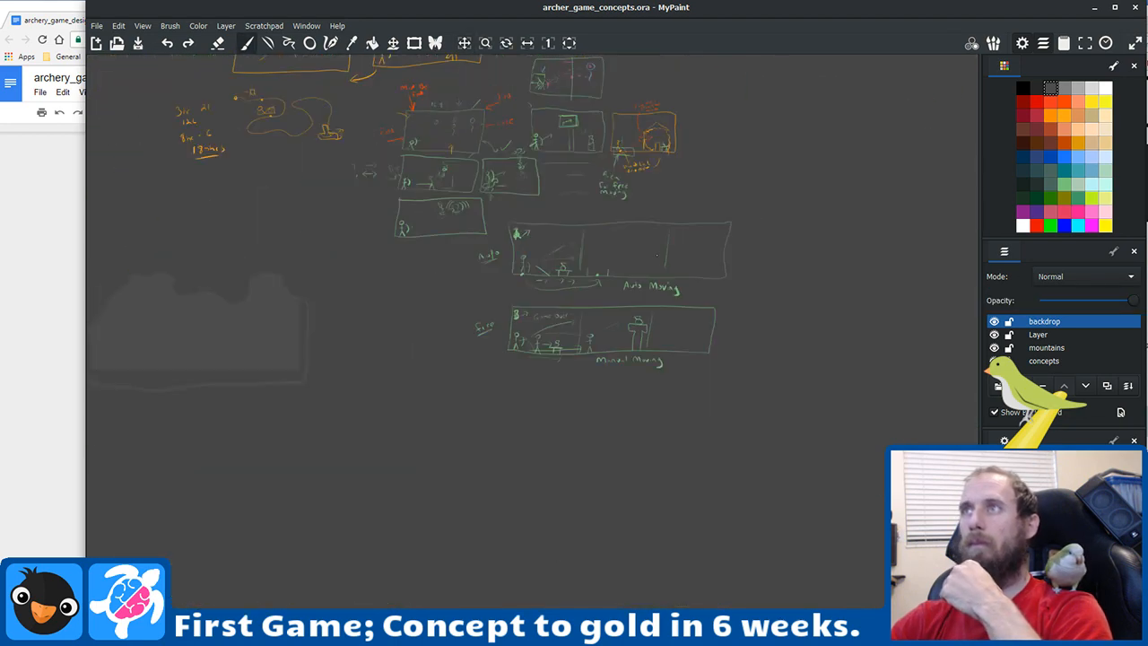
pyautogui.scroll(1, 459, 253)
pyautogui.moveTo(433, 316)
pyautogui.mouseDown()
pyautogui.moveTo(544, 380)
pyautogui.moveTo(705, 512)
pyautogui.mouseUp()
pyautogui.moveTo(442, 205)
pyautogui.mouseDown()
pyautogui.moveTo(319, 421)
pyautogui.moveTo(325, 414)
pyautogui.mouseUp()
pyautogui.scroll(3, 638, 154)
pyautogui.moveTo(629, 330); pyautogui.dragTo(771, 58)
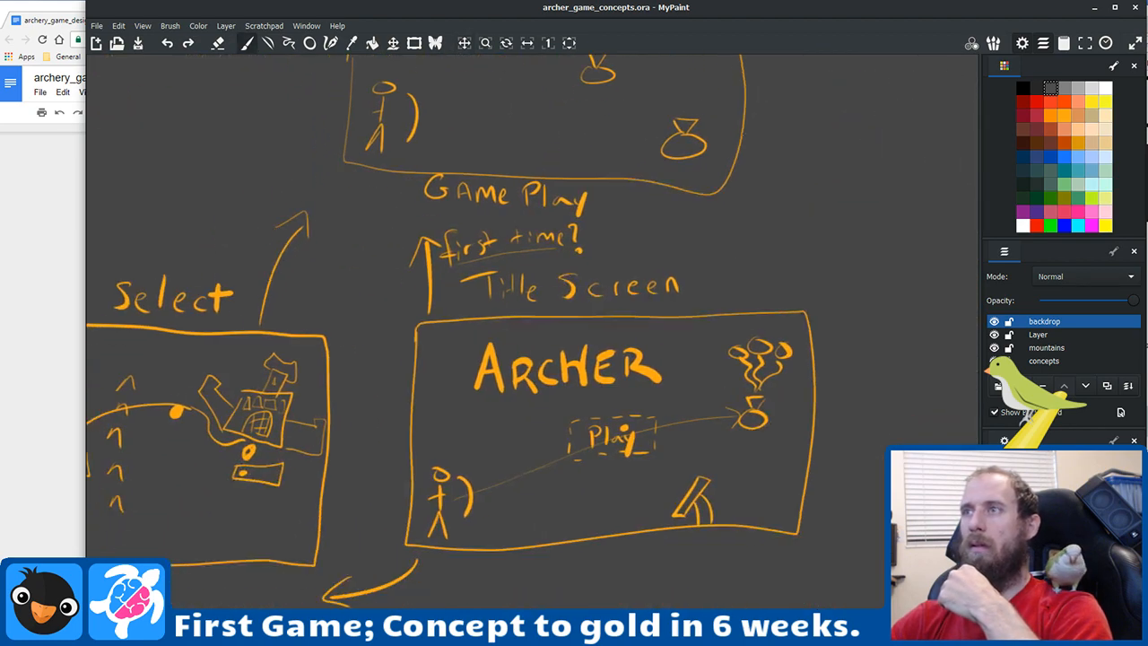
pyautogui.moveTo(750, 328); pyautogui.dragTo(610, 301)
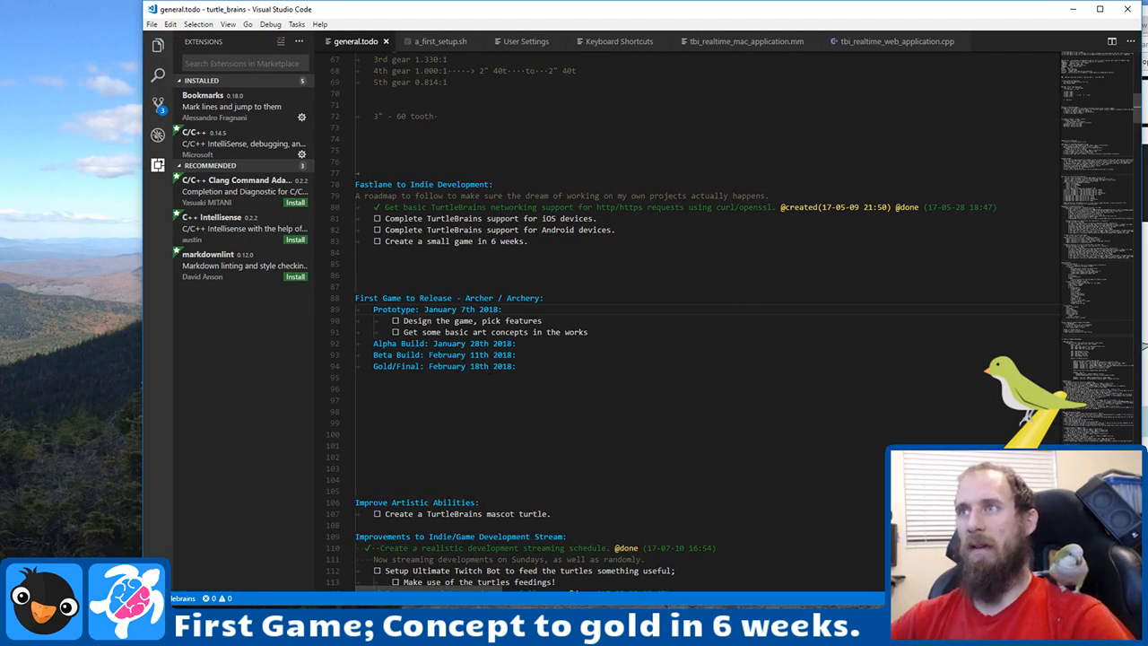
# Step: Switch to Visual Studio Code and review the Alpha Build, Beta Build and Gold/Final milestone dates in general.todo
pyautogui.moveTo(523, 355); pyautogui.dragTo(425, 355)
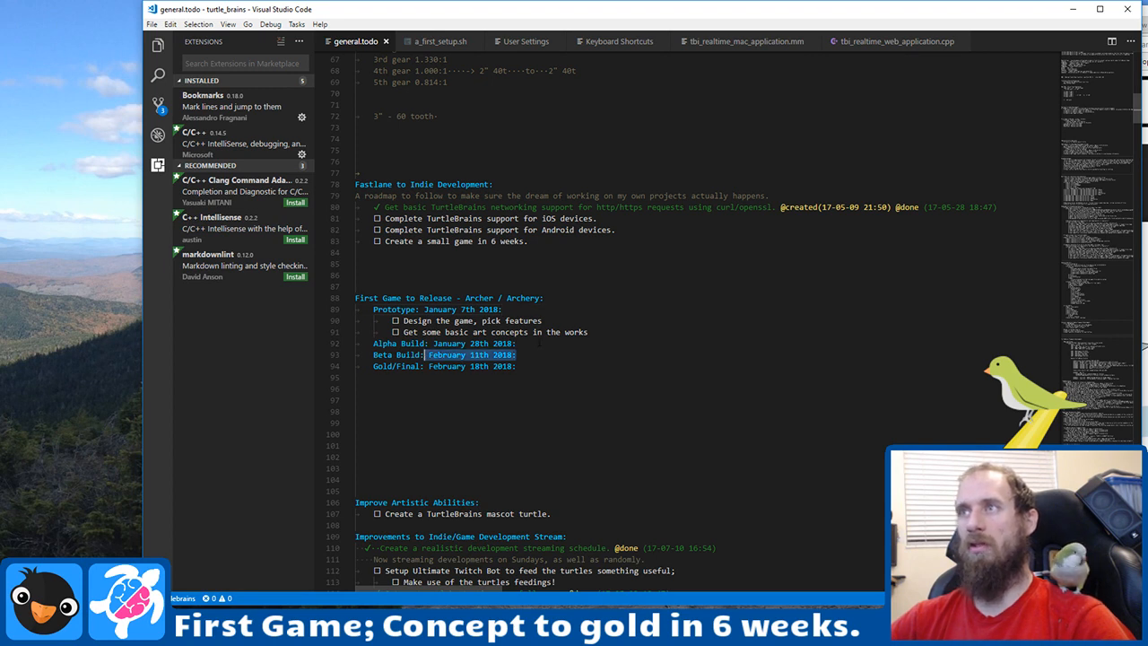
pyautogui.click(538, 344)
pyautogui.hotkey('shift', 'Home')
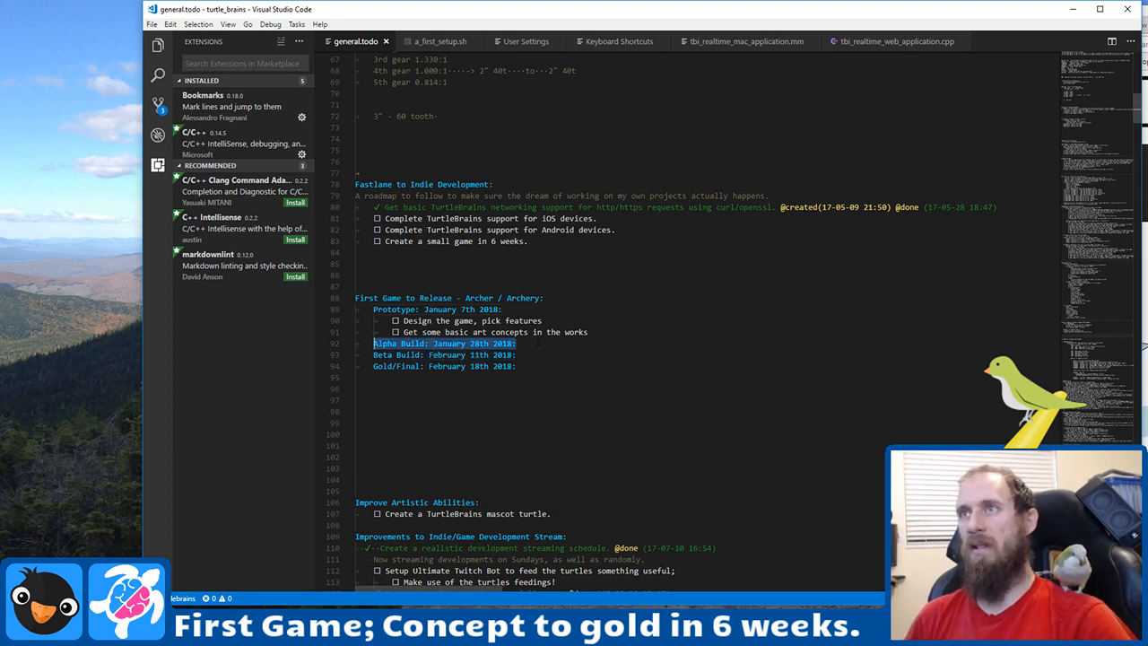
pyautogui.press('Home')
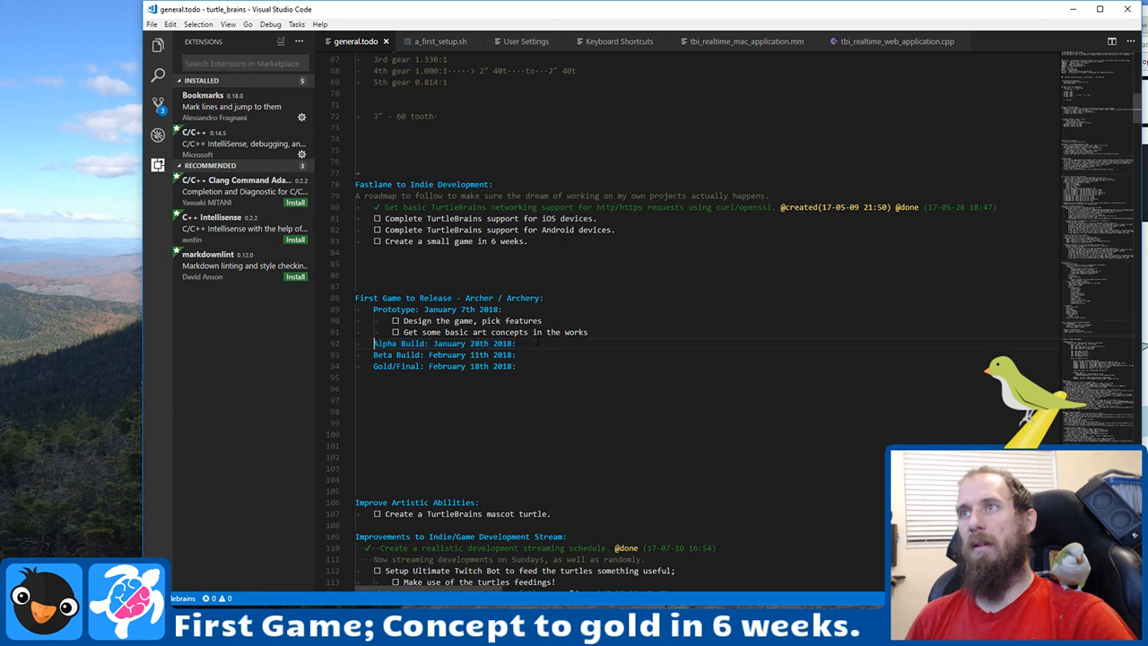
pyautogui.hotkey('shift', 'Down')
pyautogui.hotkey('shift', 'End')
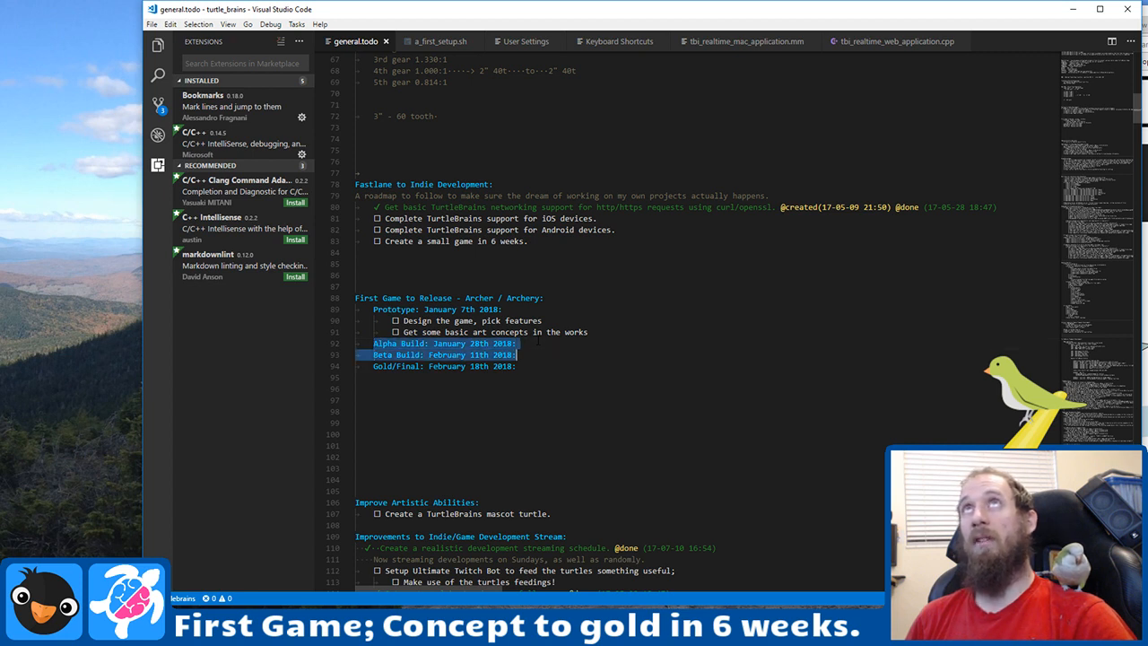
pyautogui.press('Down')
pyautogui.hotkey('shift', 'Home')
pyautogui.hotkey('shift', 'Up')
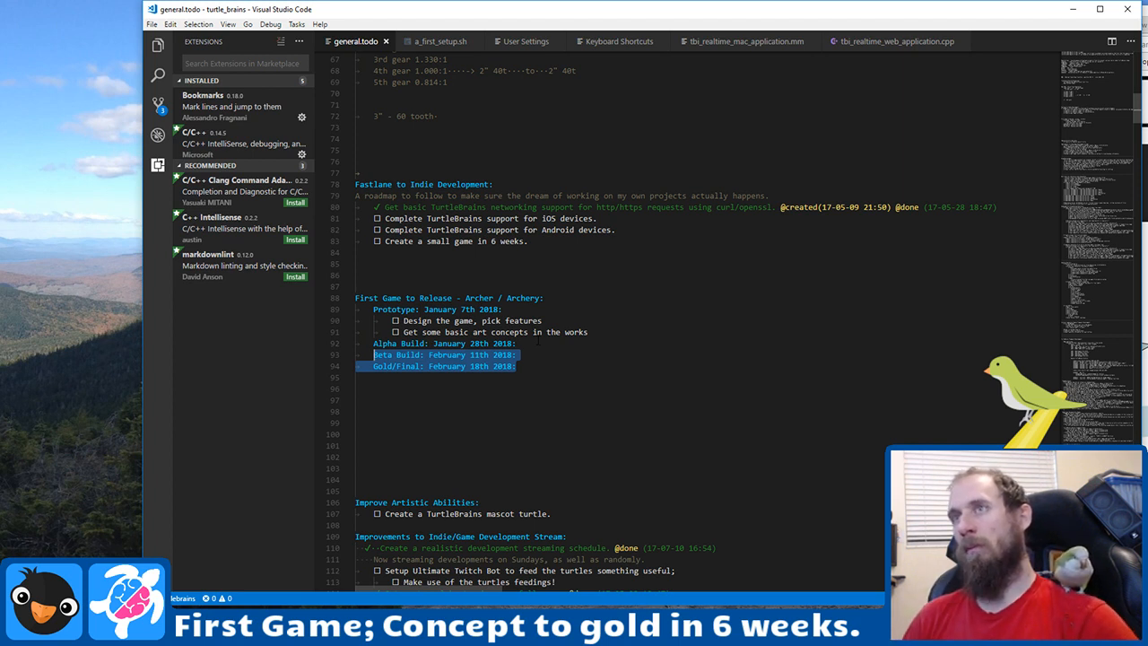
pyautogui.press('Up')
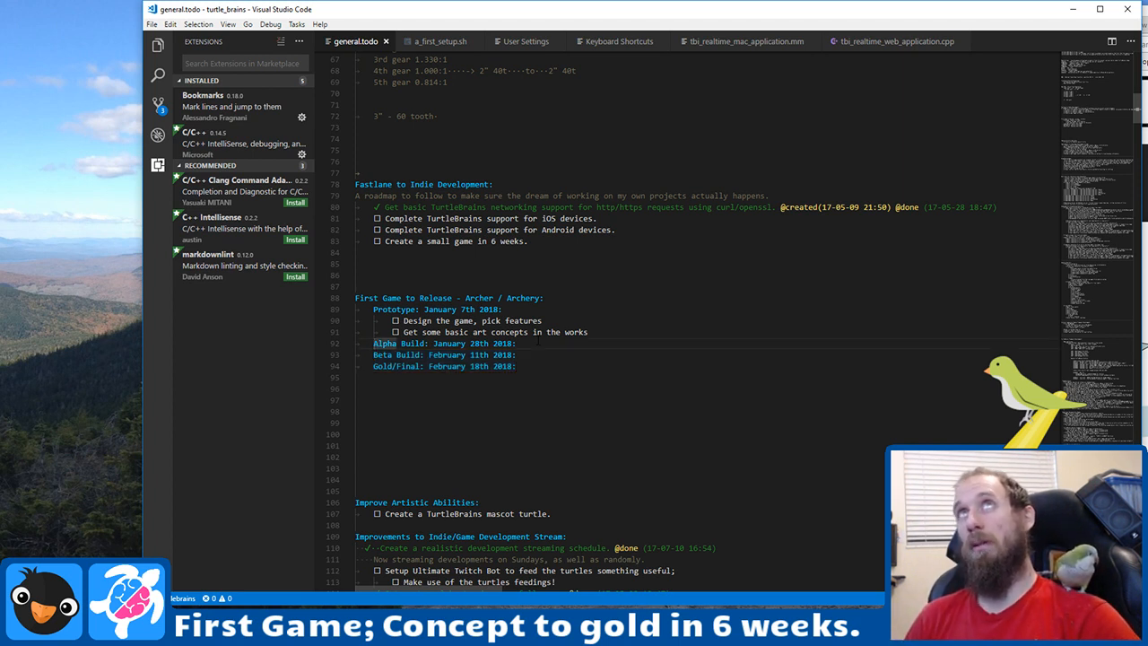
pyautogui.hotkey('shift', 'End')
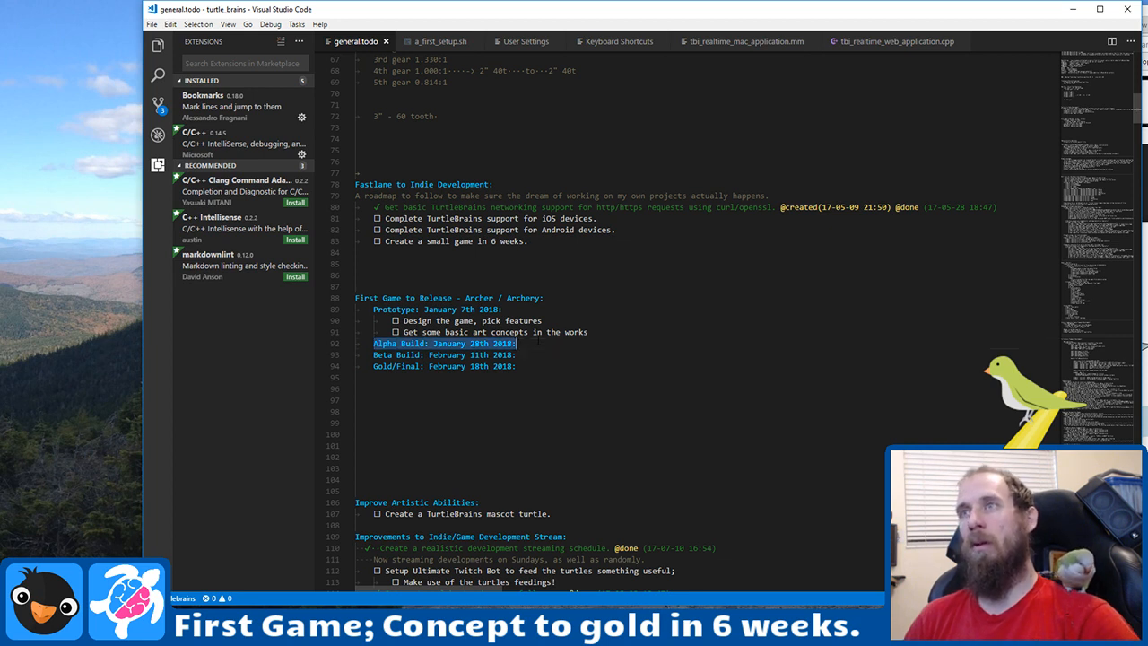
pyautogui.press('Down')
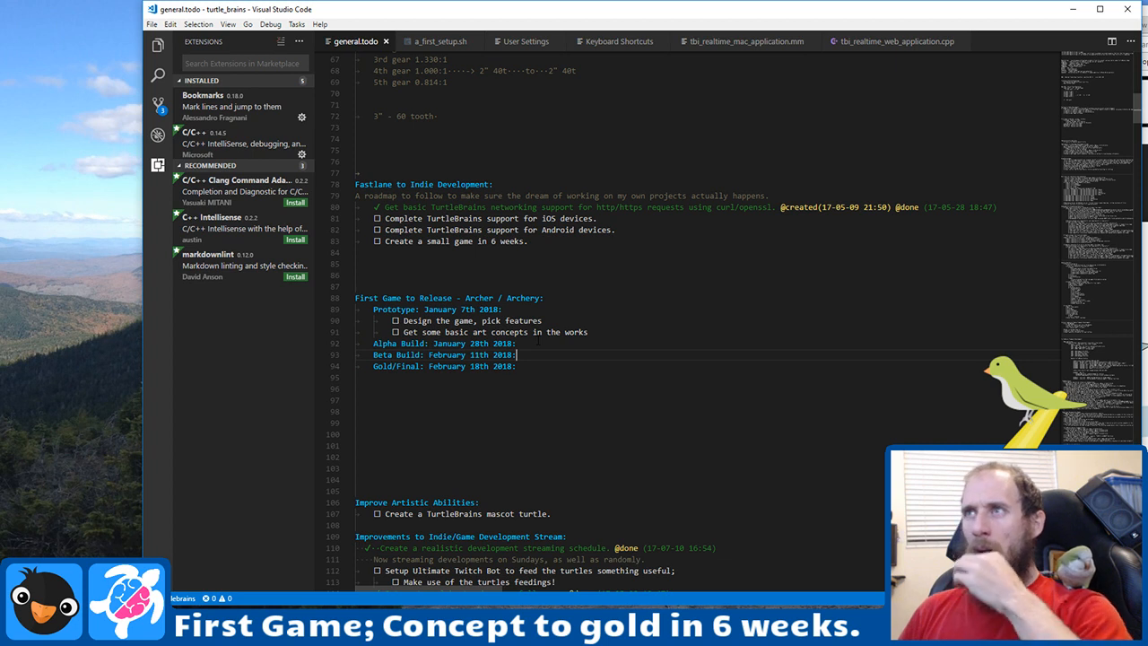
# Step: Review the Prototype milestone with its two tasks, and go through the Alpha, Beta and Gold/Final lines again
pyautogui.press('Up')
pyautogui.press('Up')
pyautogui.press('Home')
pyautogui.hotkey('shift', 'End')
pyautogui.hotkey('shift', 'Up')
pyautogui.hotkey('shift', 'Up')
pyautogui.hotkey('shift', 'Home')
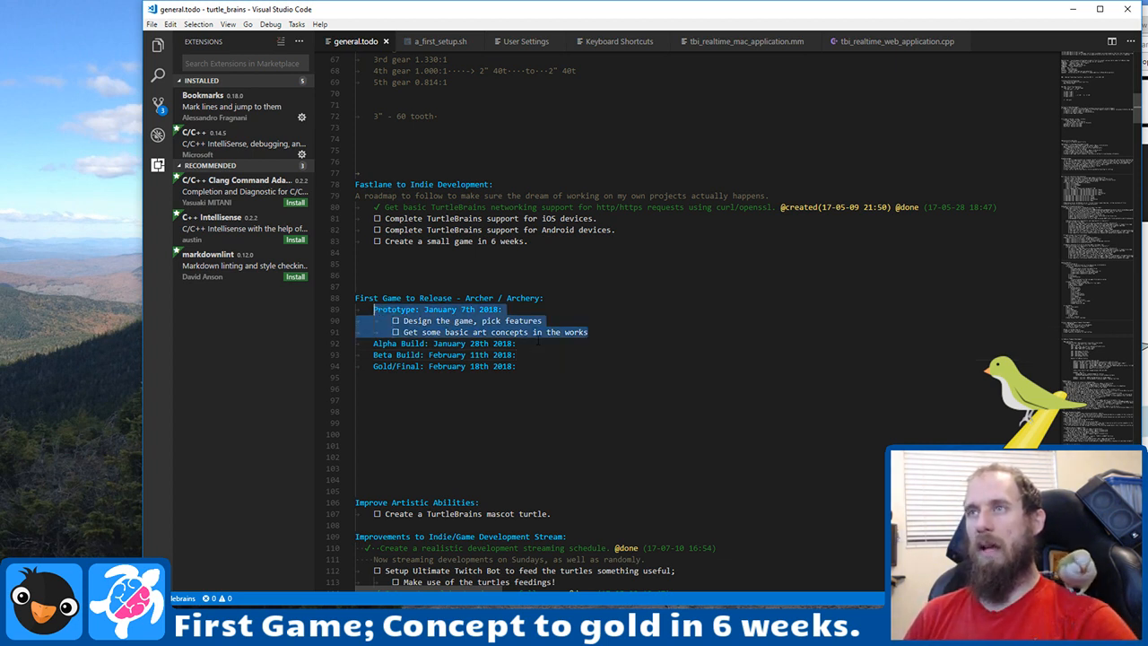
pyautogui.click(538, 341)
pyautogui.hotkey('shift', 'Home')
pyautogui.press('Down')
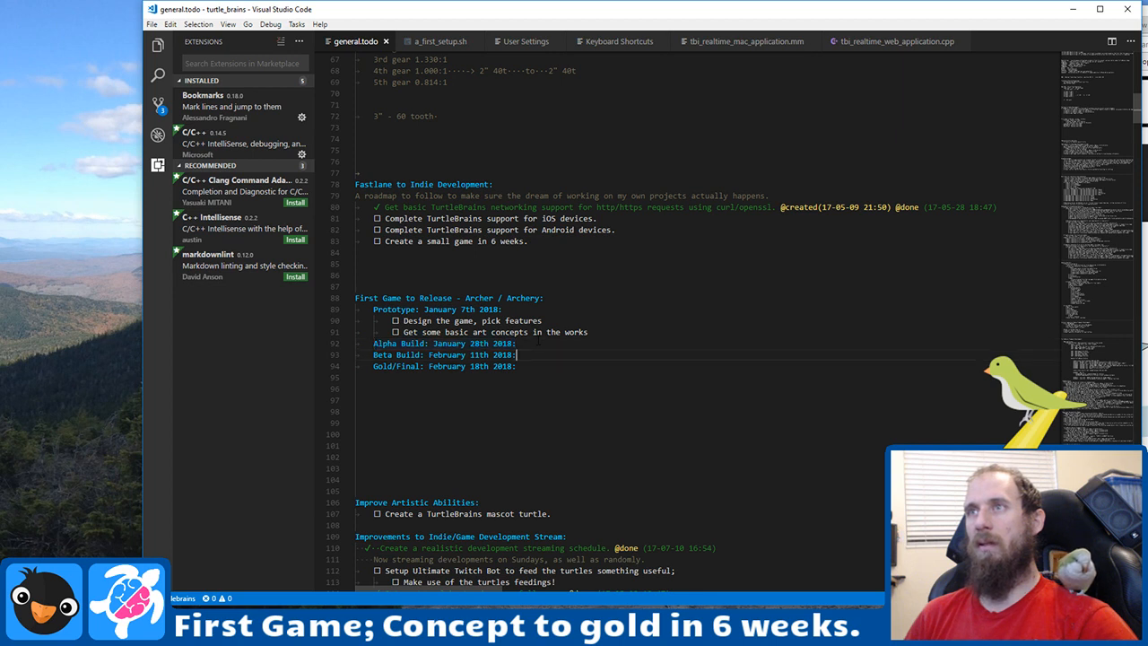
pyautogui.hotkey('shift', 'Home')
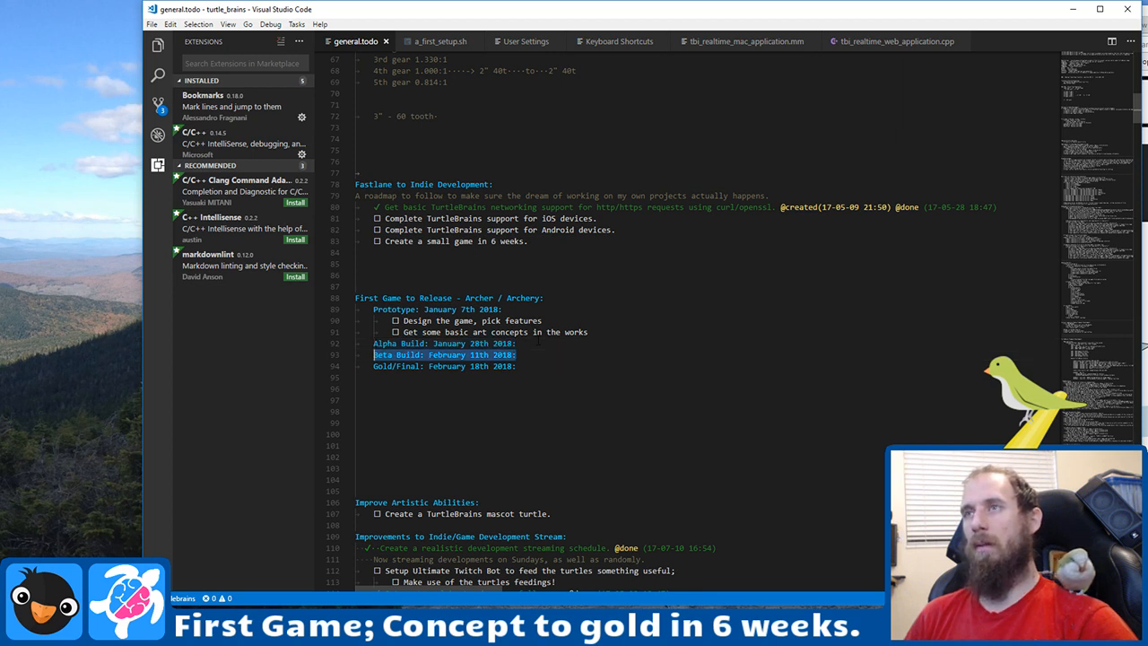
pyautogui.press('Down')
pyautogui.hotkey('shift', 'Home')
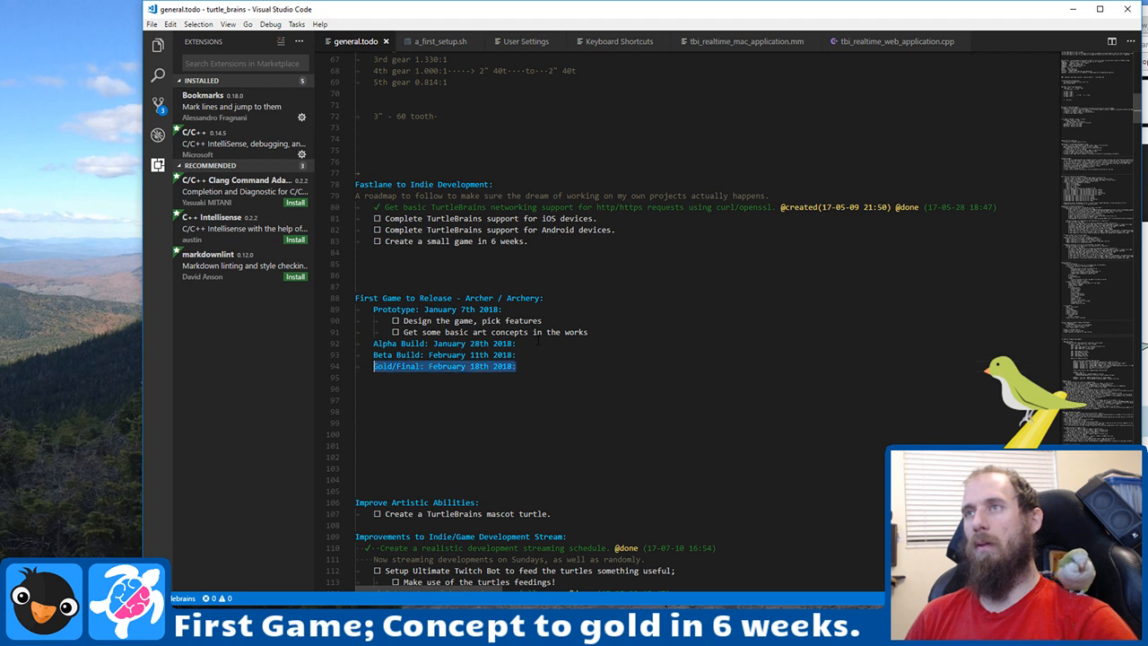
pyautogui.press('Up')
pyautogui.press('Up')
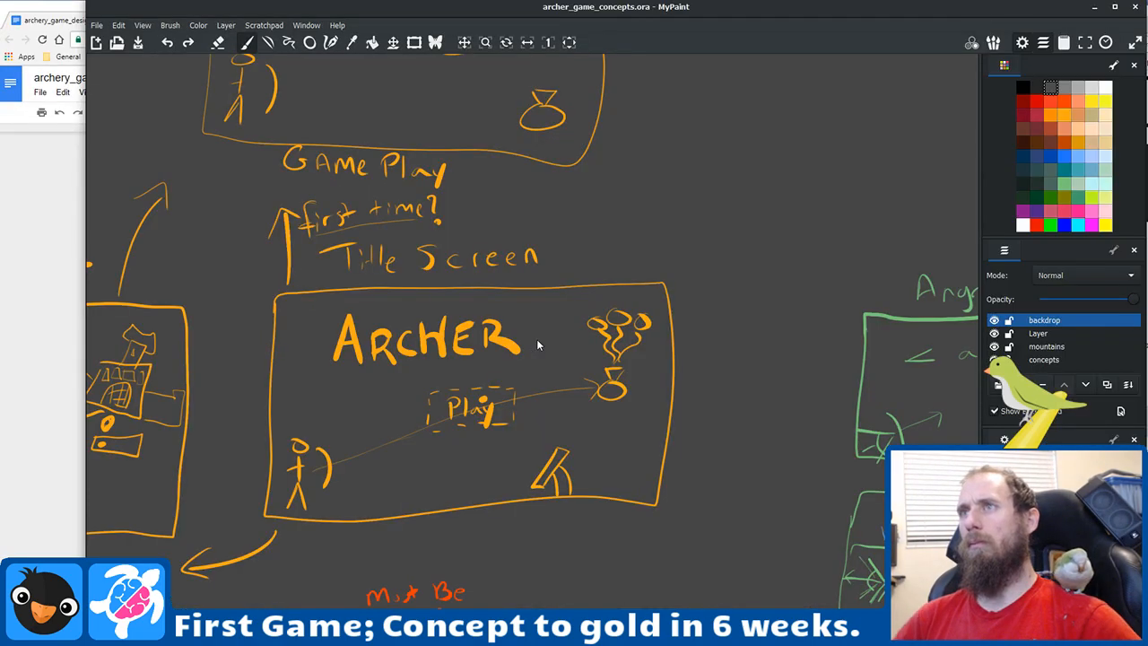
# Step: Switch back to MyPaint and examine the title screen, Level Select and core gameplay sketches
pyautogui.scroll(-4, 536, 345)
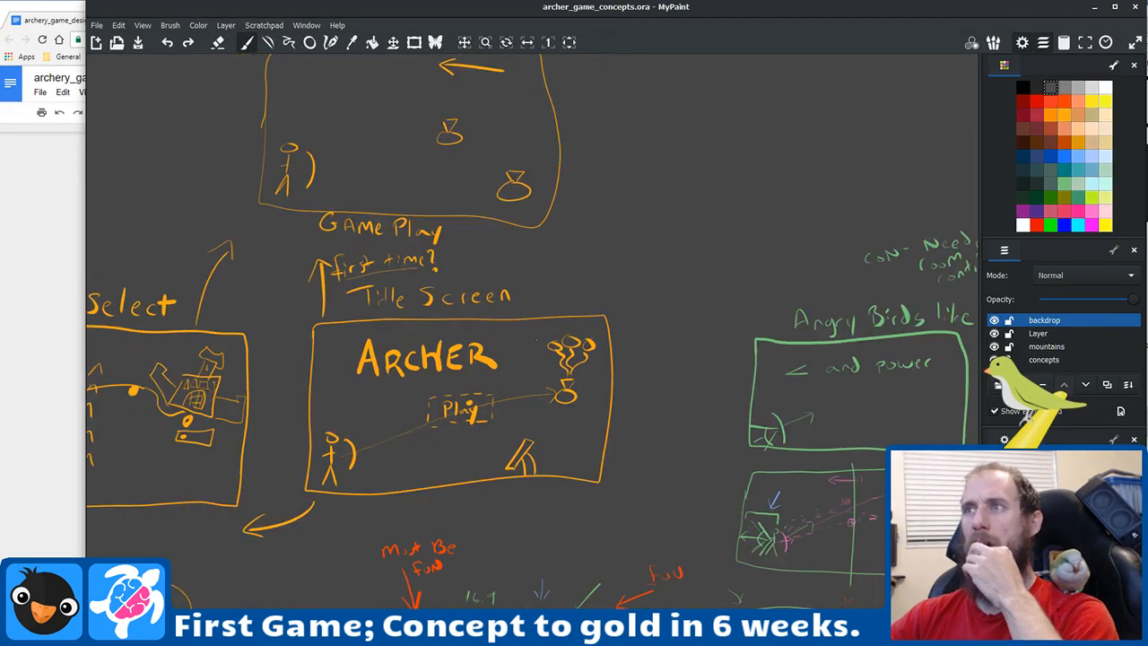
pyautogui.scroll(3, 489, 404)
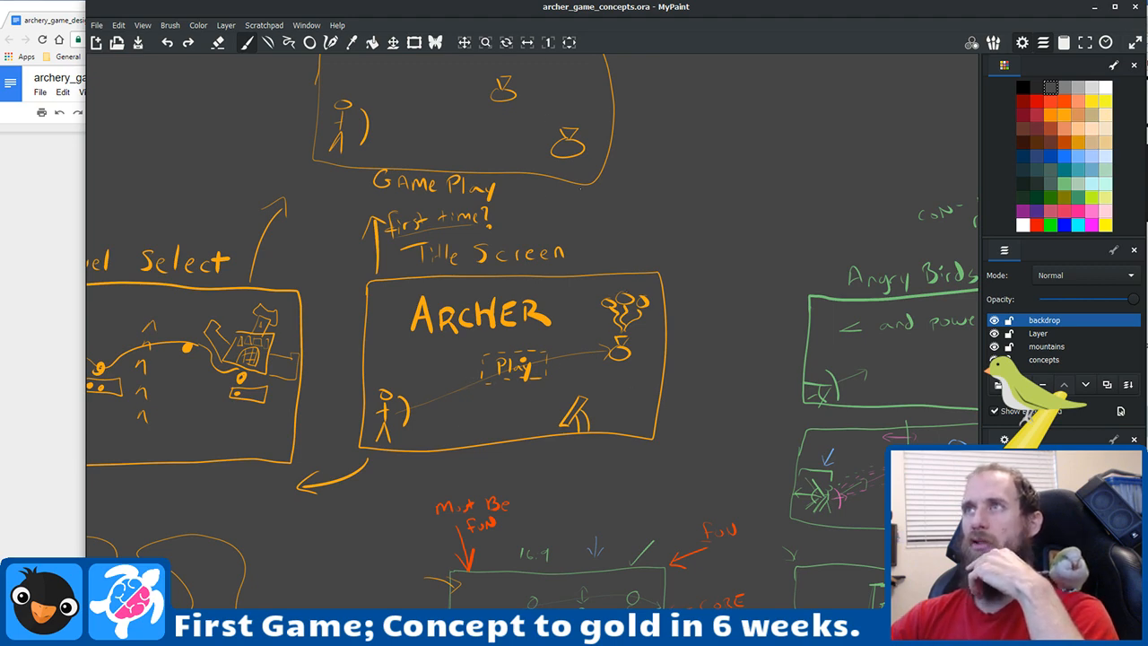
pyautogui.moveTo(607, 228); pyautogui.dragTo(684, 285)
pyautogui.moveTo(399, 391)
pyautogui.mouseDown()
pyautogui.moveTo(596, 353)
pyautogui.moveTo(652, 330)
pyautogui.mouseUp()
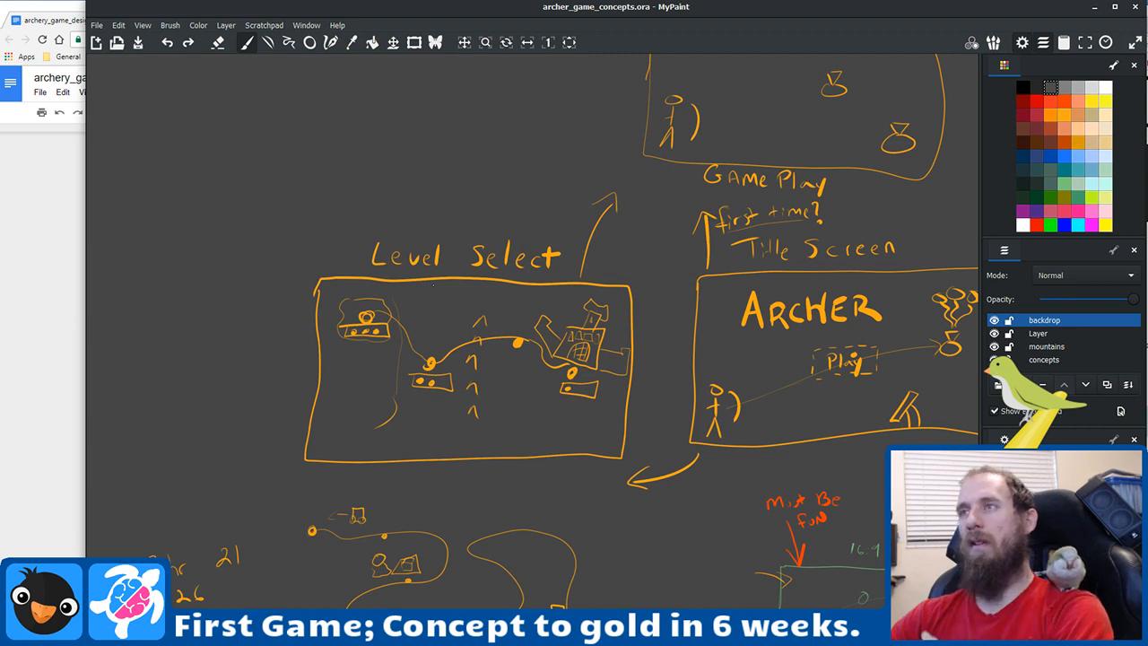
pyautogui.moveTo(642, 436)
pyautogui.mouseDown()
pyautogui.moveTo(382, 260)
pyautogui.moveTo(322, 253)
pyautogui.mouseUp()
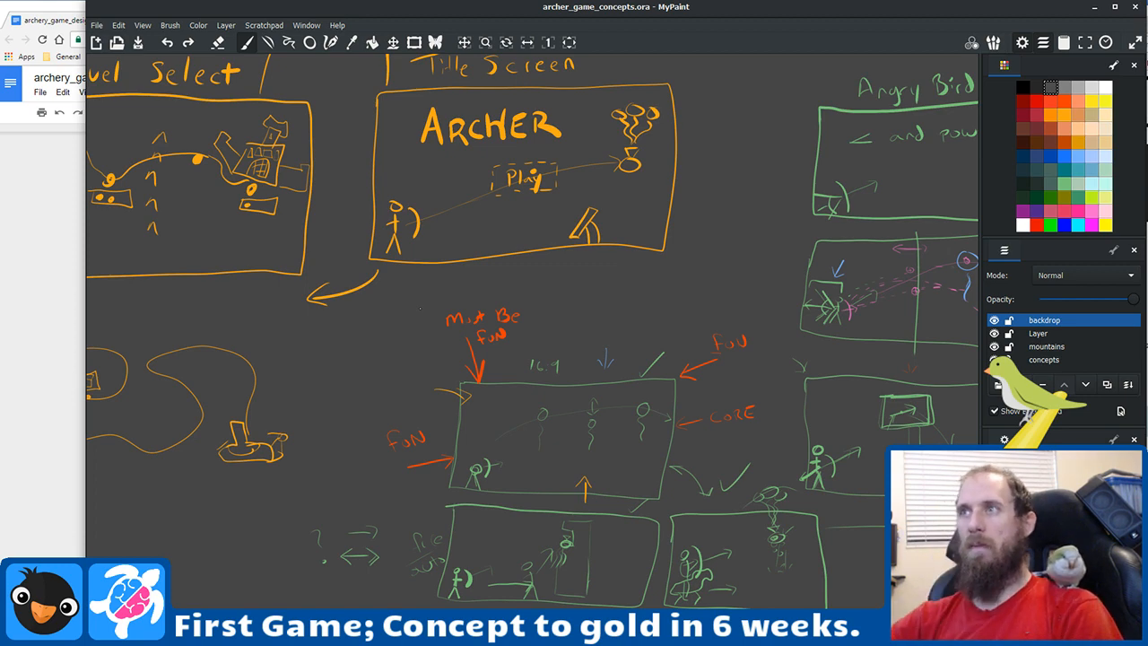
pyautogui.moveTo(766, 385); pyautogui.dragTo(623, 352)
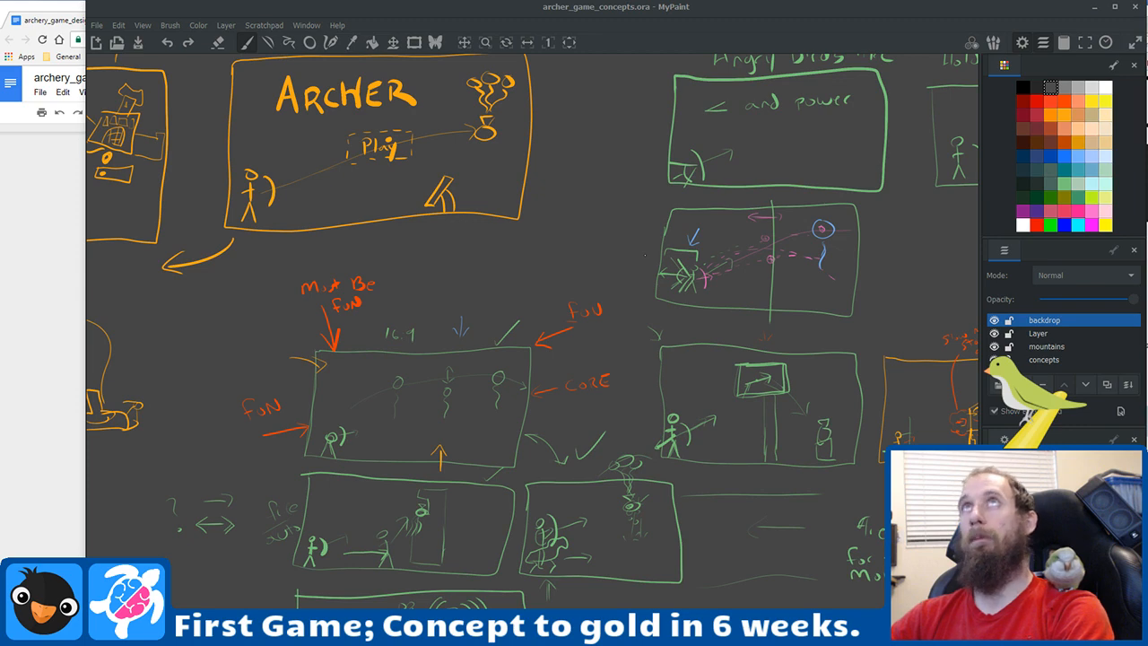
# Step: Look over the ARCHER title screen, core gameplay and Angry Birds-like aiming sketches on the canvas
pyautogui.scroll(-2, 440, 255)
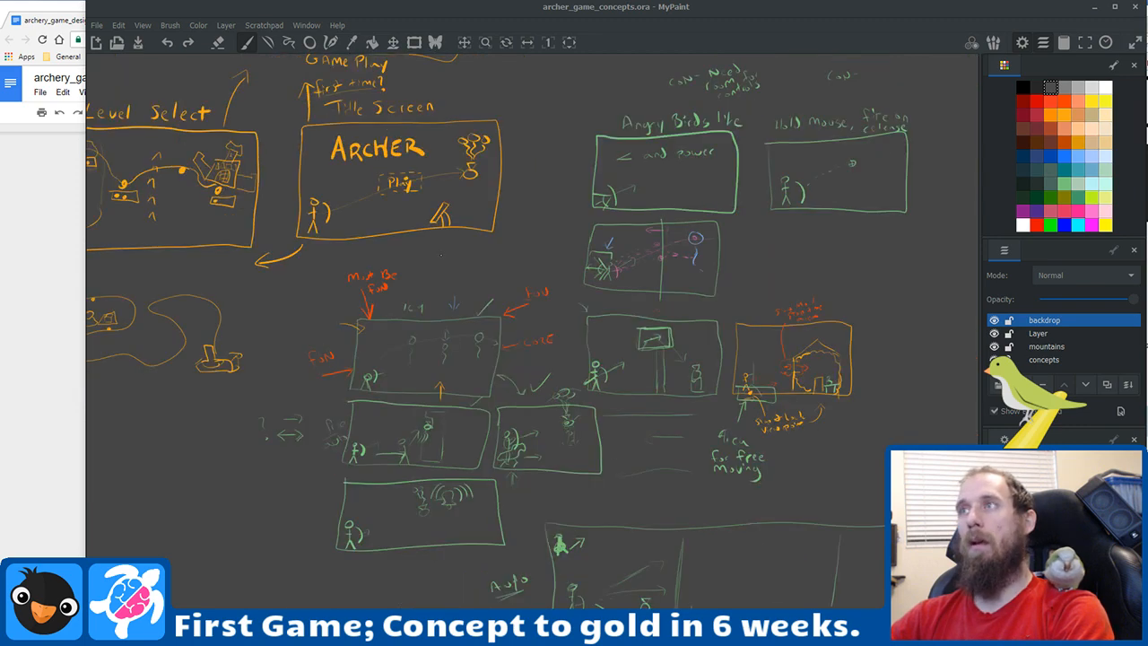
pyautogui.scroll(2, 440, 255)
pyautogui.moveTo(396, 297)
pyautogui.mouseDown()
pyautogui.moveTo(727, 466)
pyautogui.moveTo(711, 469)
pyautogui.mouseUp()
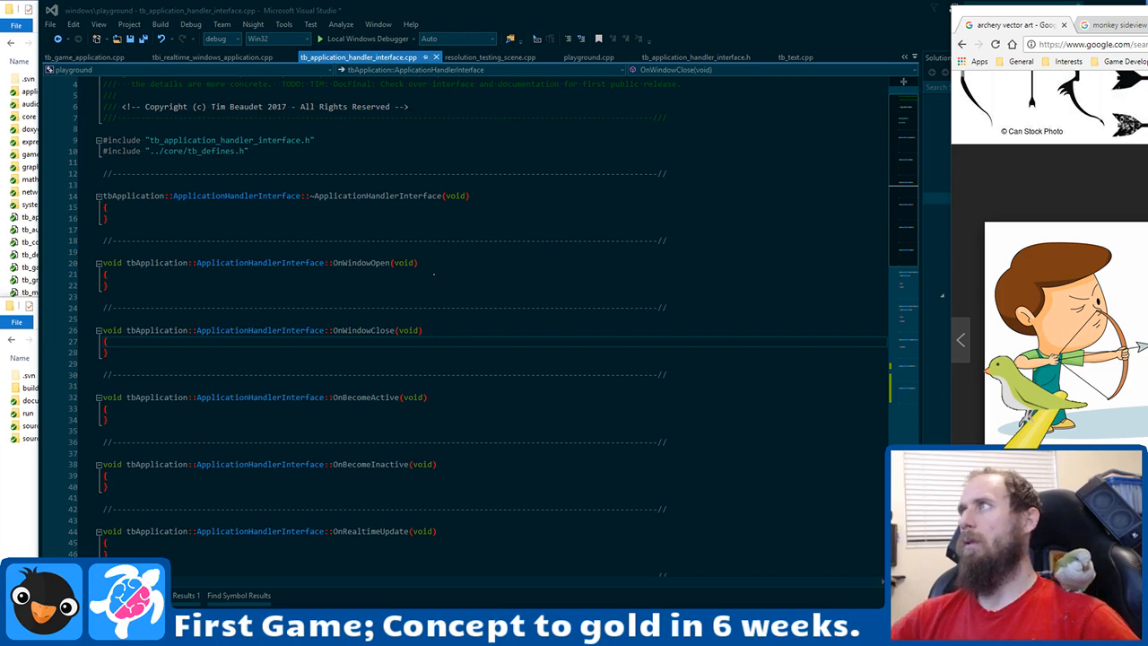
# Step: Switch to Chrome, bring its window fully into view, and open the timeanddate.com 2018 calendar in a new tab
pyautogui.moveTo(1146, 16); pyautogui.dragTo(665, 13)
pyautogui.click(621, 38)
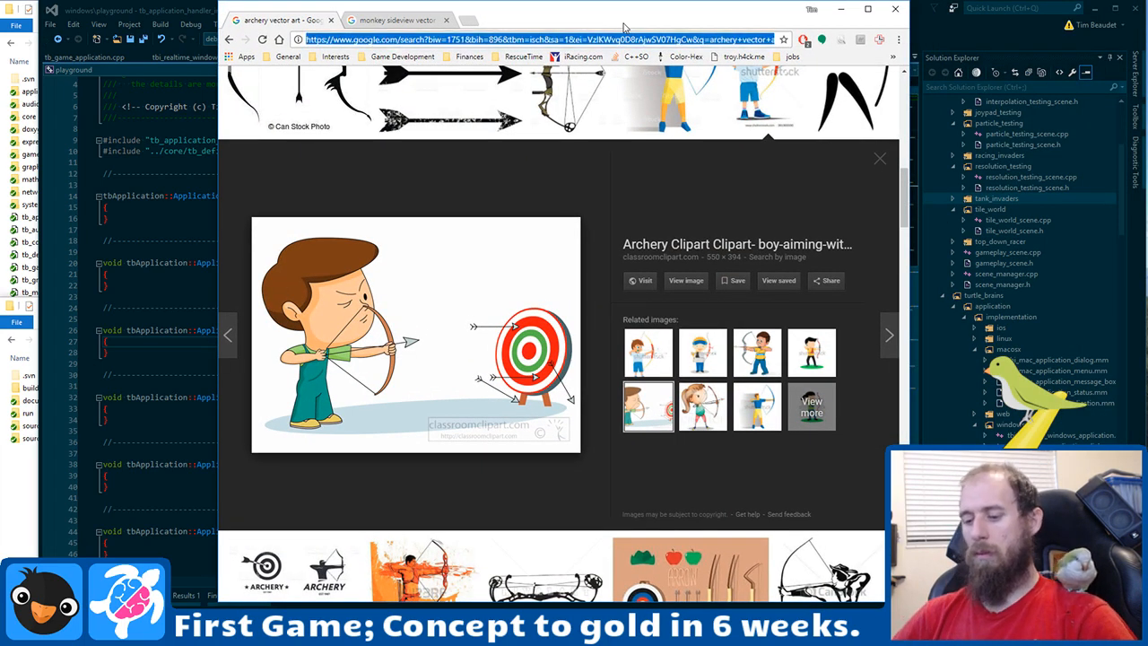
pyautogui.hotkey('ctrl', 't')
pyautogui.write('time')
pyautogui.press('Return')
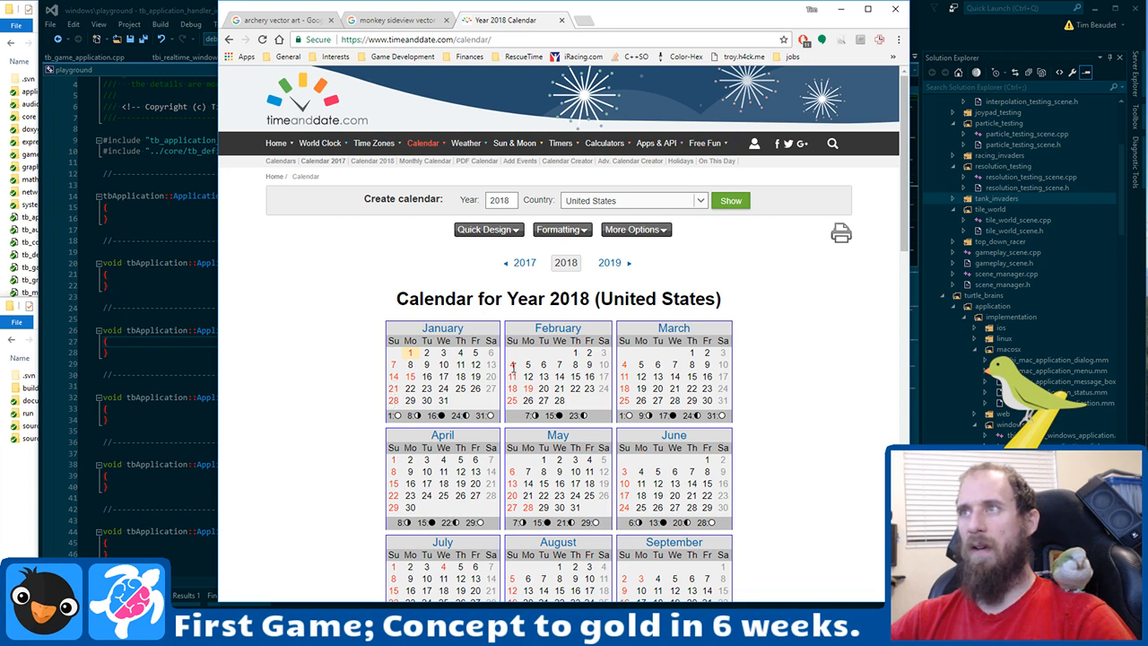
# Step: Check the weeks from February 4 to February 18 on the 2018 calendar
pyautogui.moveTo(515, 387); pyautogui.dragTo(513, 357)
pyautogui.click(525, 380)
pyautogui.click(521, 386)
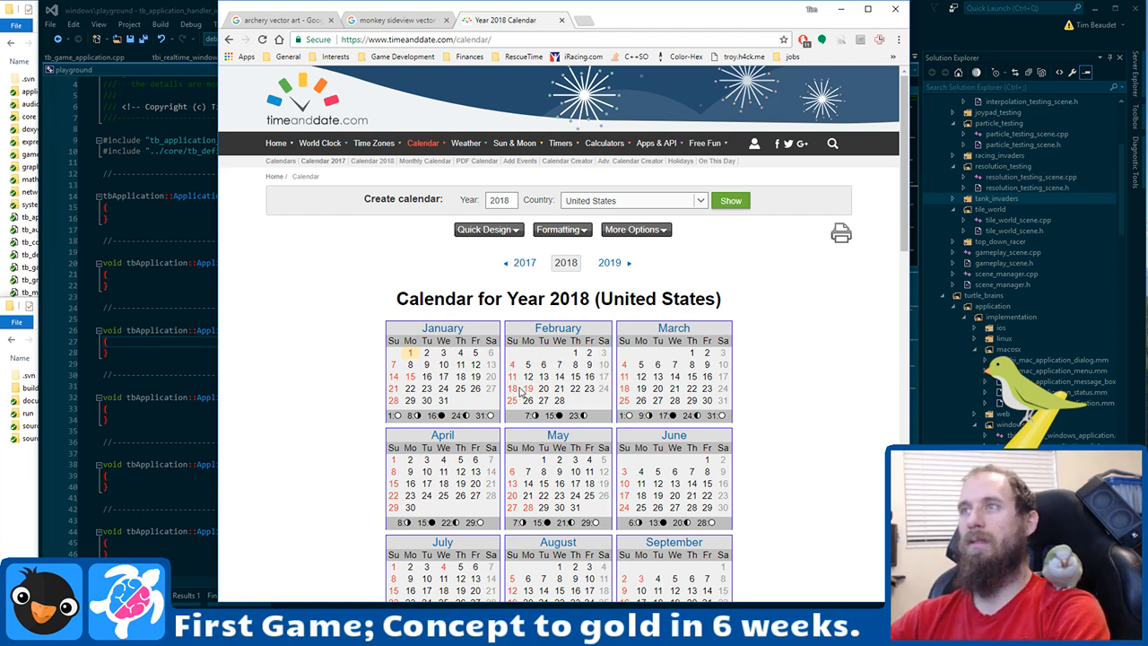
pyautogui.moveTo(514, 388)
pyautogui.mouseDown()
pyautogui.moveTo(512, 363)
pyautogui.moveTo(529, 387)
pyautogui.mouseUp()
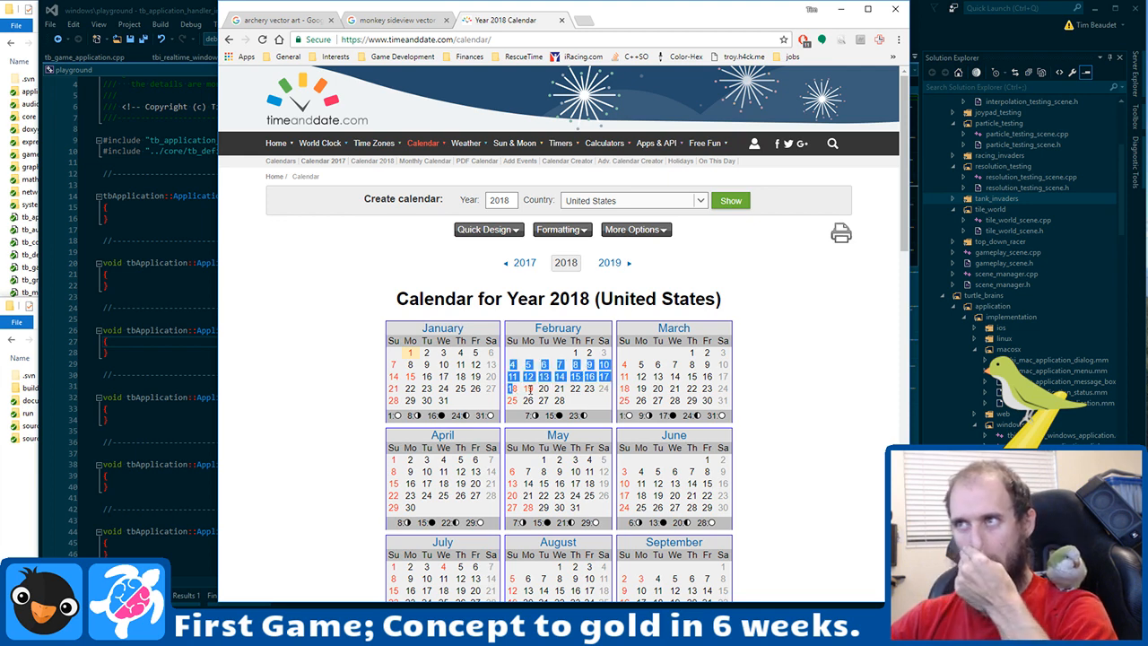
pyautogui.click(527, 395)
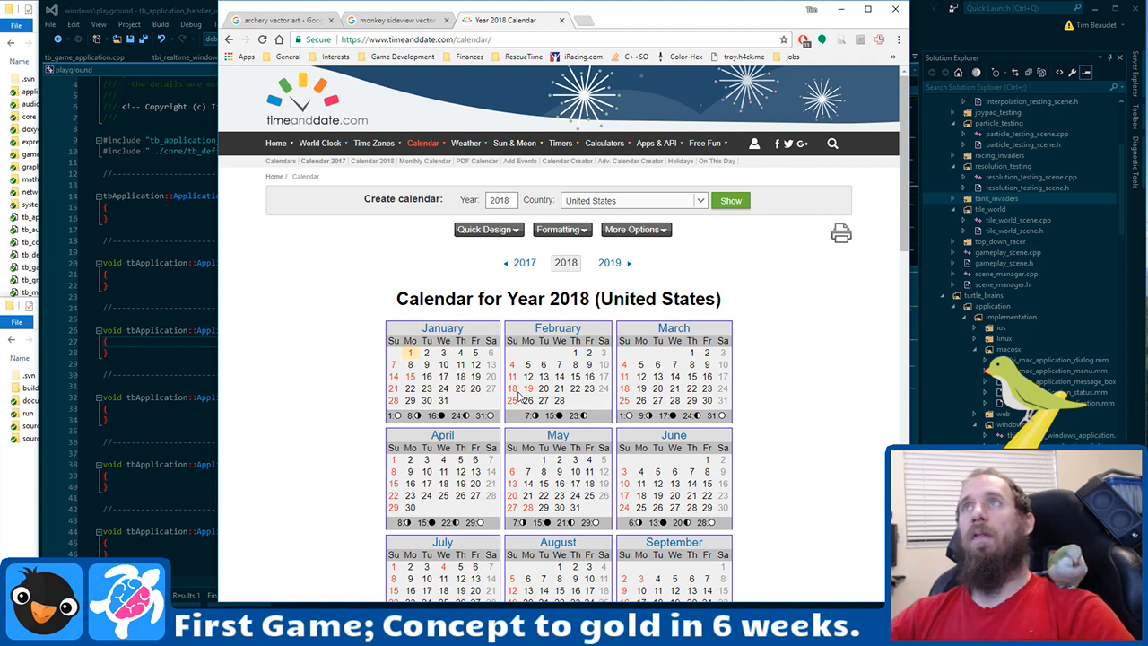
# Step: Replace the calendar page with the streamer's own Twitch channel page
pyautogui.click(519, 39)
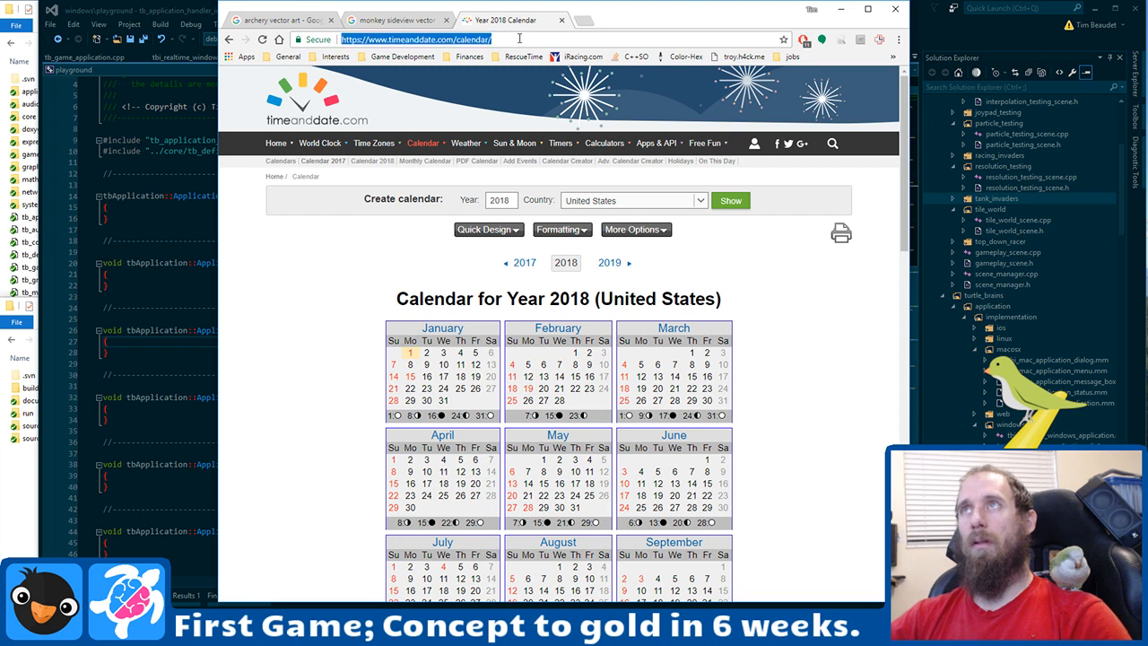
pyautogui.write('twitch')
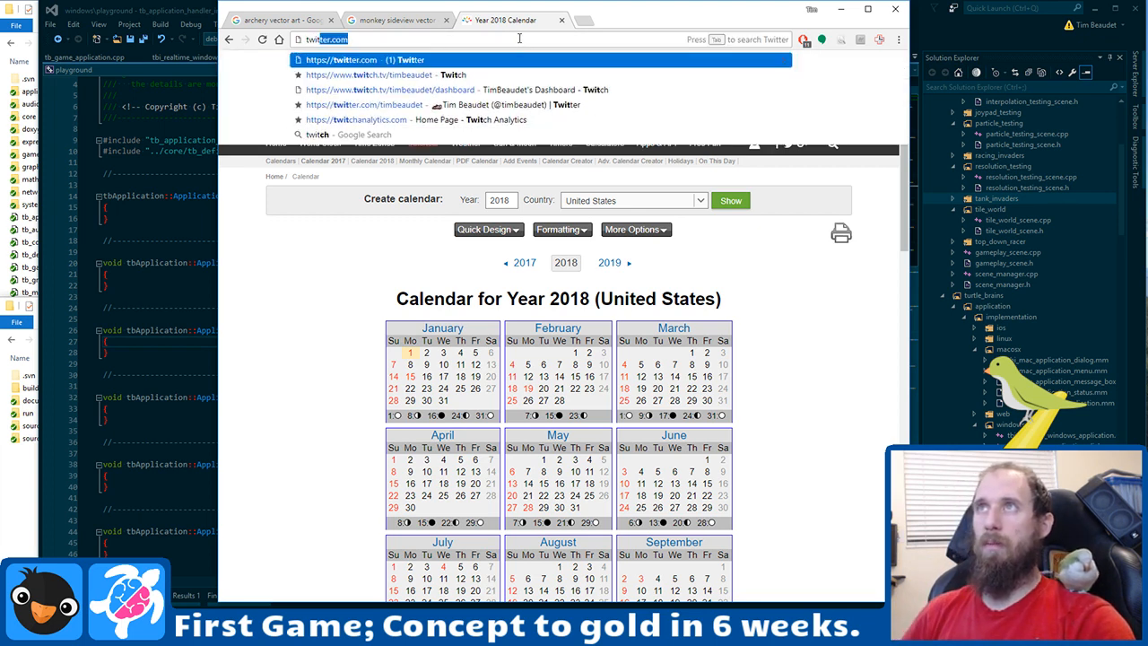
pyautogui.press('Down')
pyautogui.press('Return')
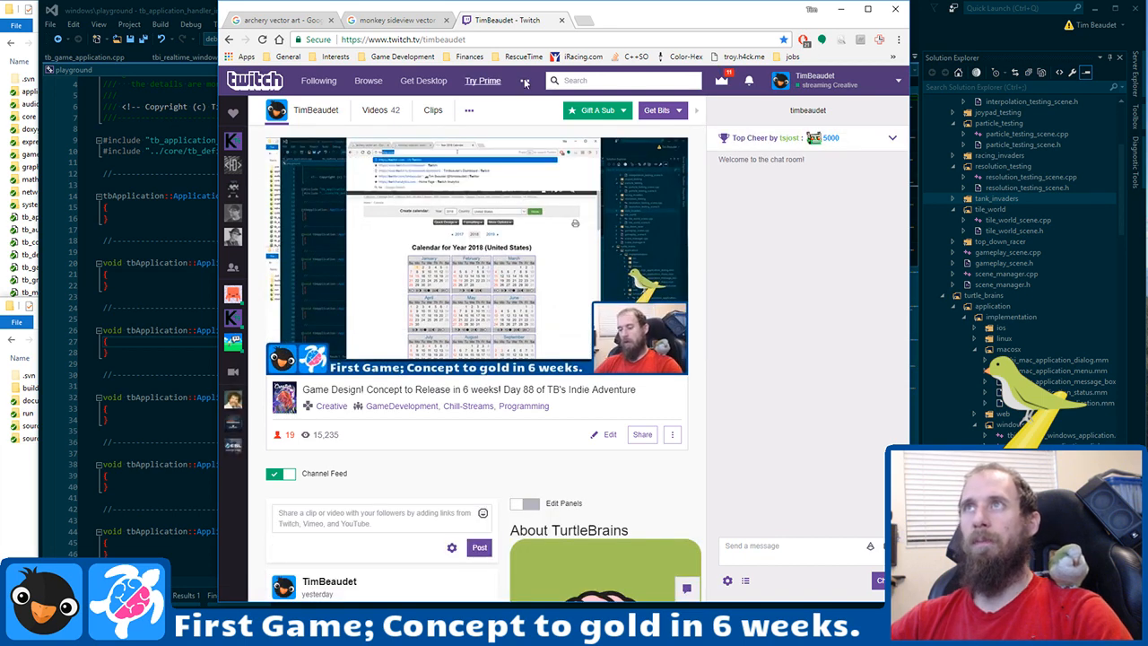
# Step: Search Twitch for "gamedev"
pyautogui.click(582, 80)
pyautogui.write('game')
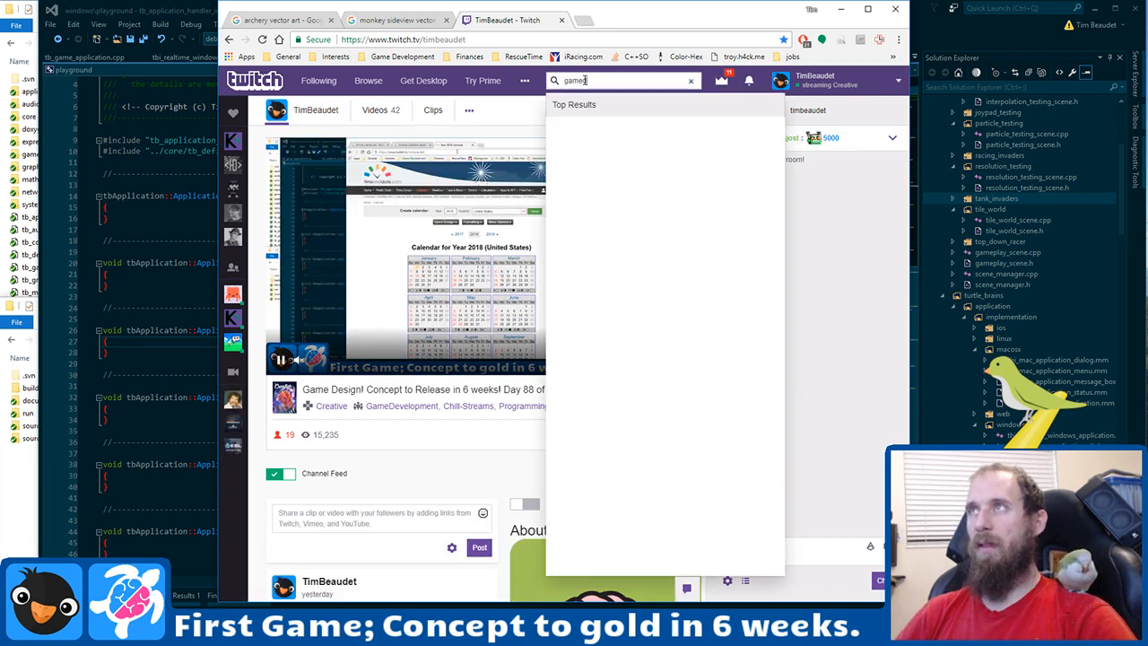
pyautogui.write('dev')
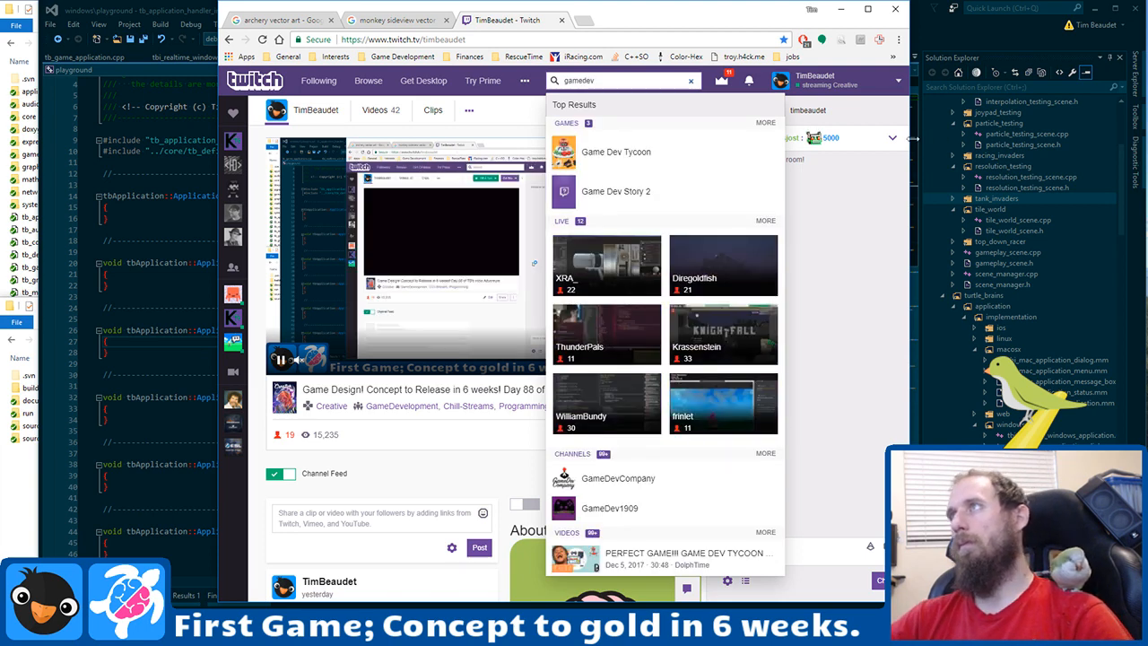
# Step: Examine the live gamedev channels in a widened browser window and move the Twitch tab out of that window
pyautogui.moveTo(906, 142); pyautogui.dragTo(1146, 142)
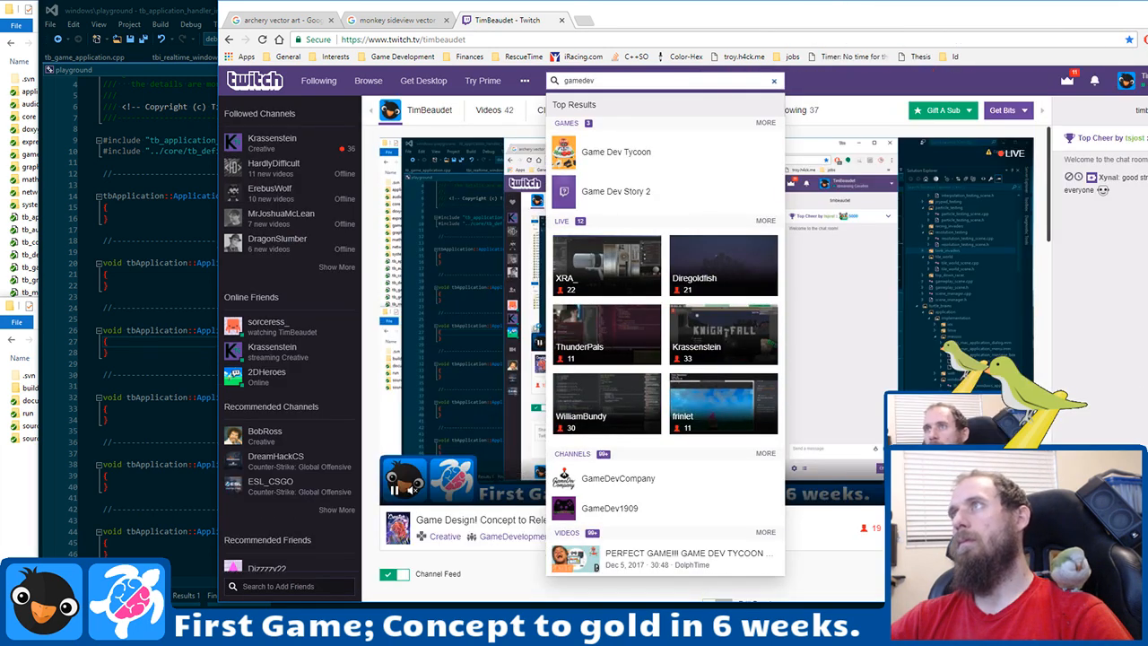
pyautogui.moveTo(862, 19); pyautogui.dragTo(706, 18)
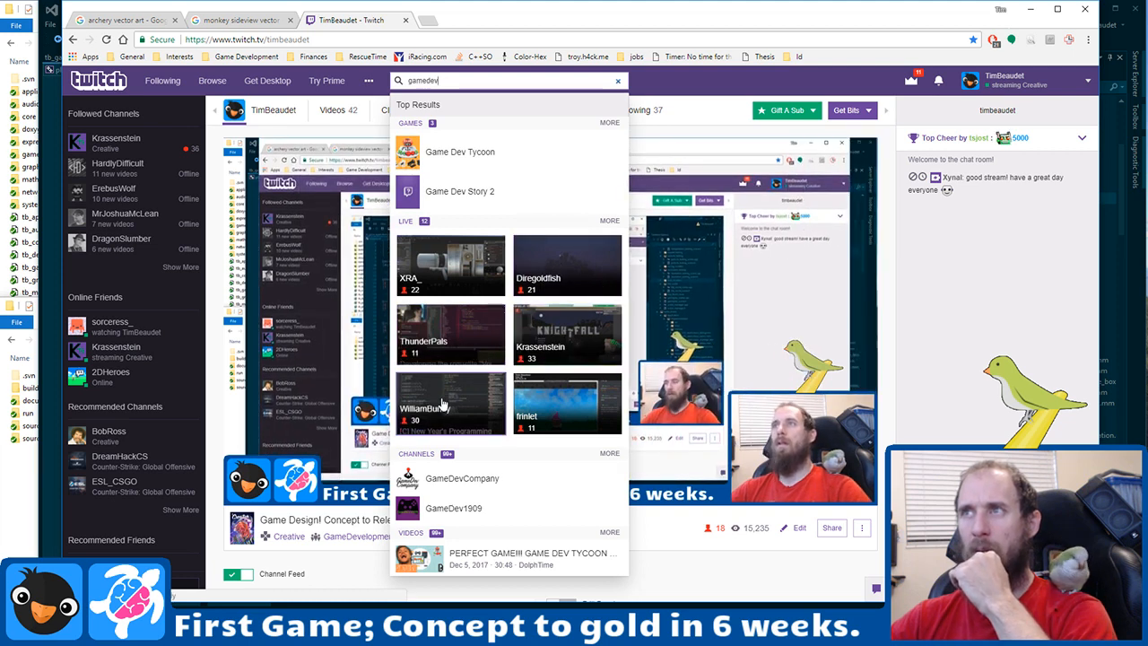
pyautogui.scroll(-1, 475, 376)
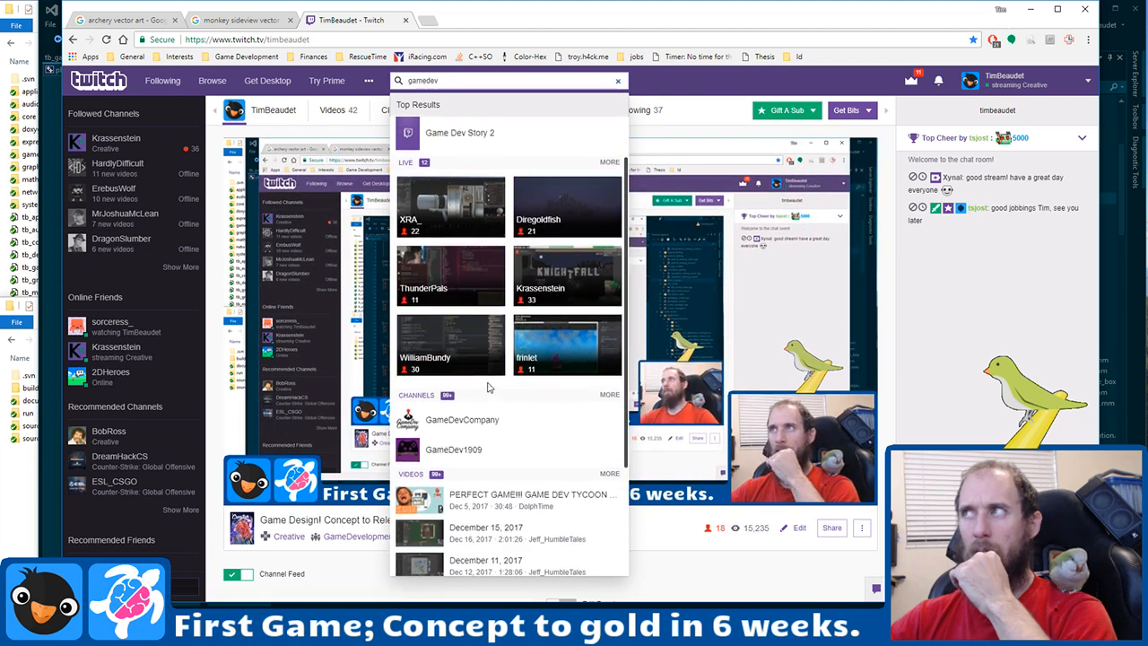
pyautogui.scroll(1, 489, 386)
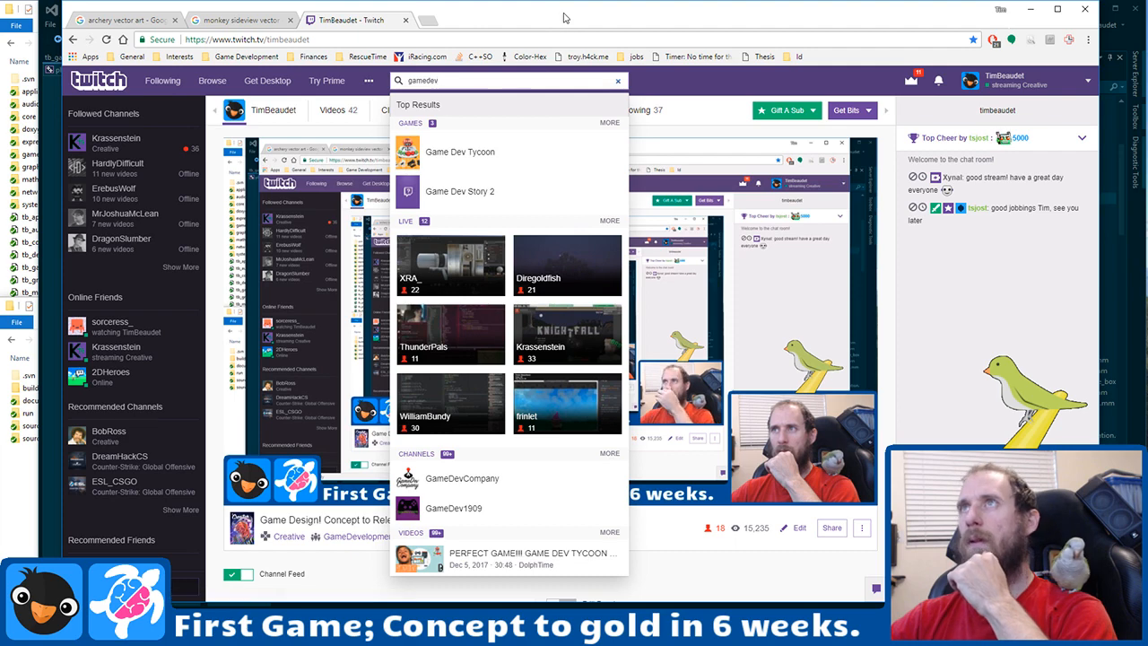
pyautogui.moveTo(339, 21); pyautogui.dragTo(0, 52)
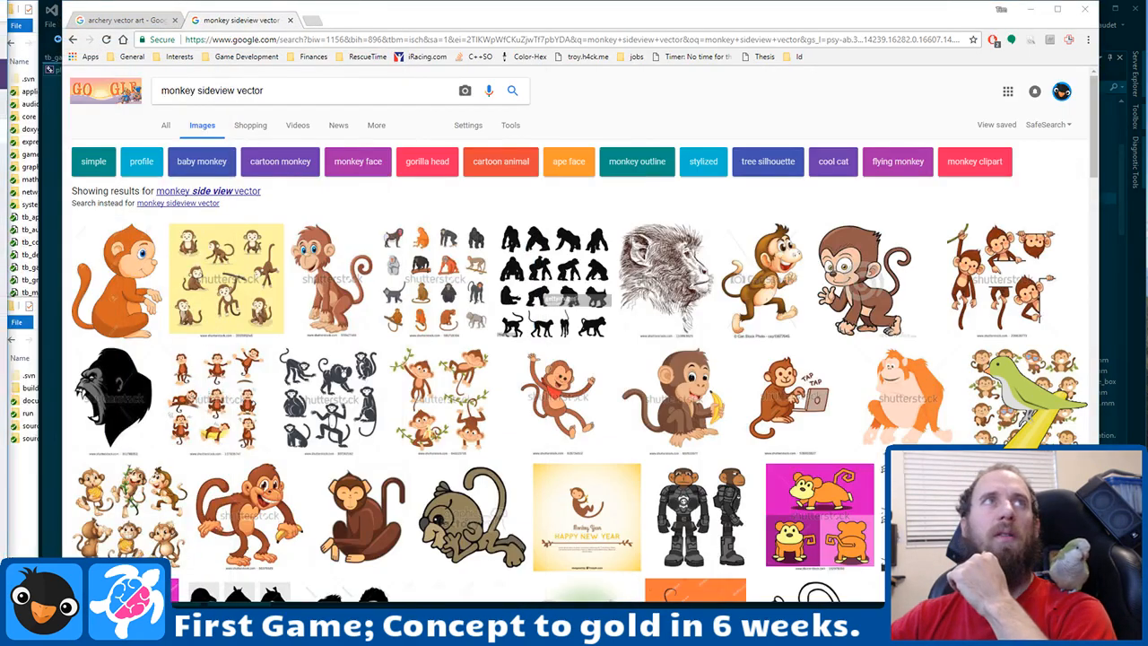